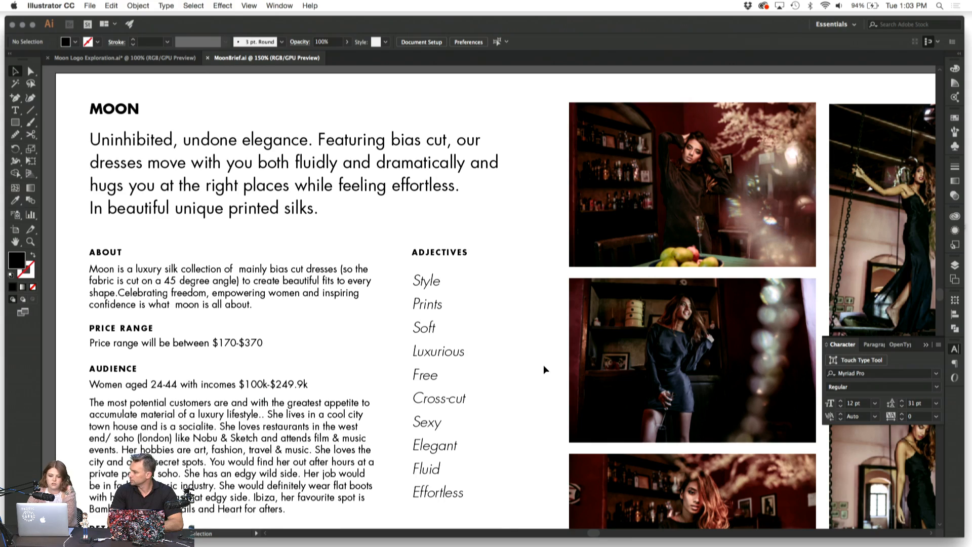
Step: Review the MOON brief's introduction, adjectives list and the model photographs beside the text
scroll(544, 365, "down", 1)
scroll(543, 365, "right", 5)
scroll(543, 366, "down", 2)
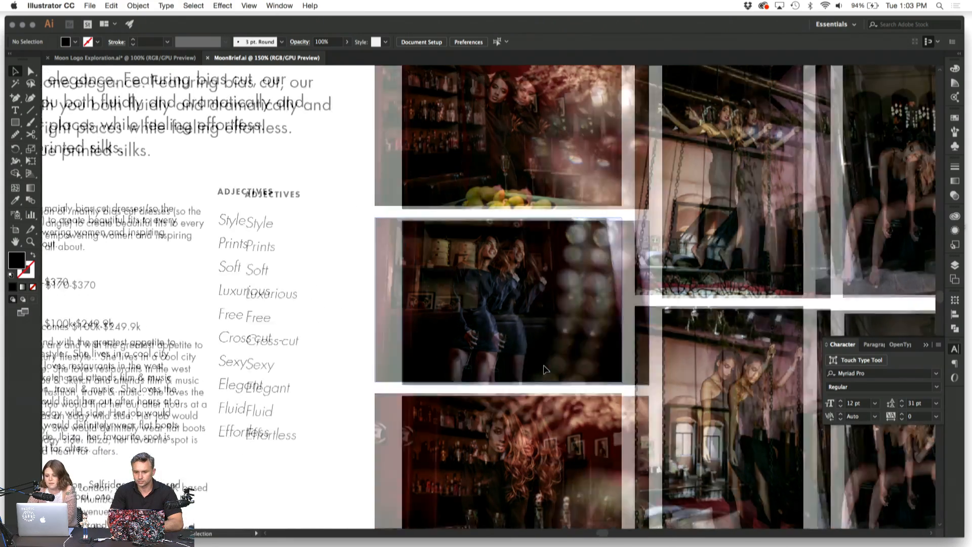
scroll(544, 366, "right", 1)
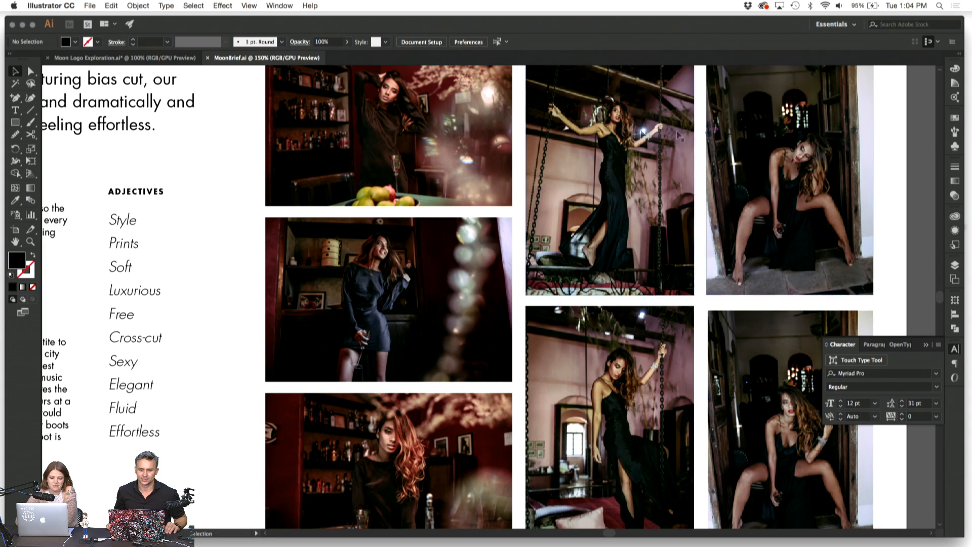
scroll(235, 229, "left", 3)
scroll(235, 229, "left", 5)
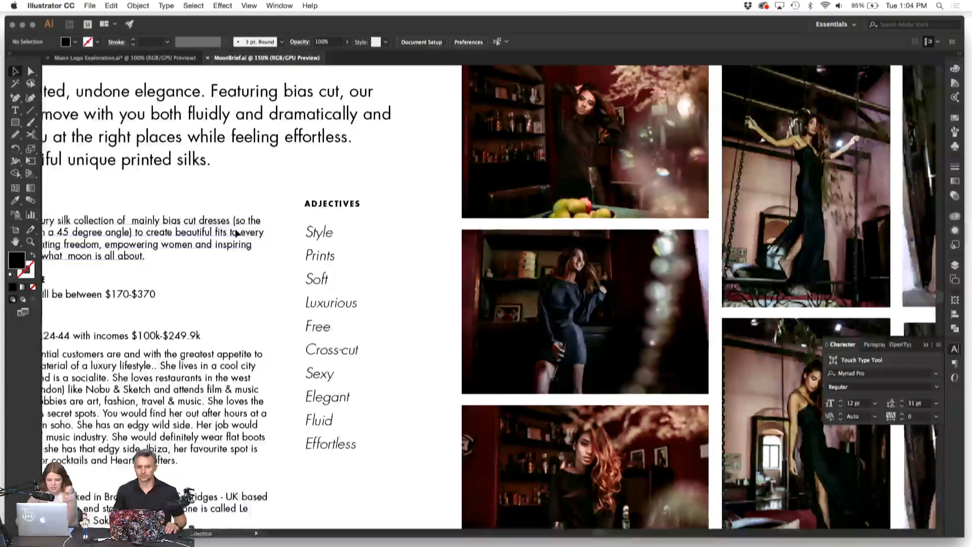
scroll(235, 229, "up", 2)
scroll(235, 229, "right", 2)
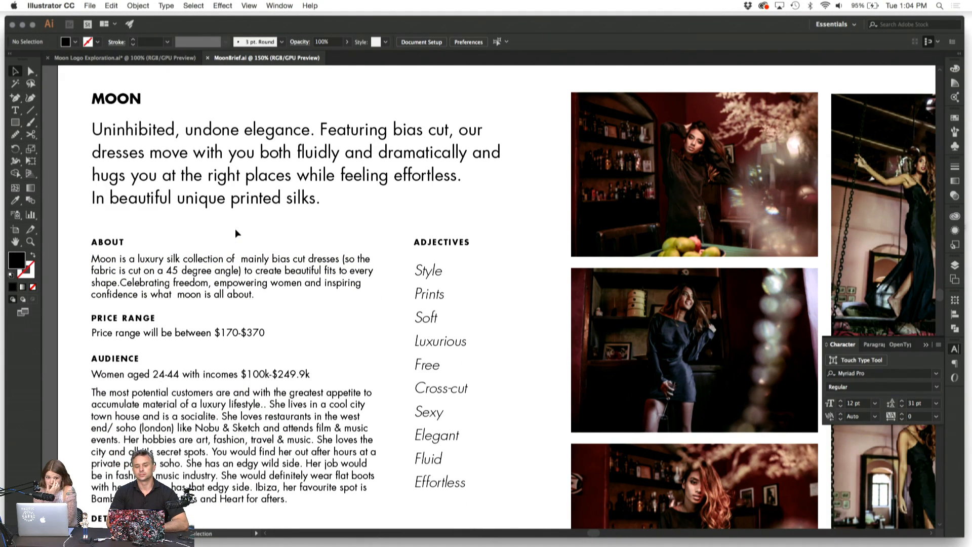
scroll(235, 229, "up", 2)
scroll(235, 229, "right", 2)
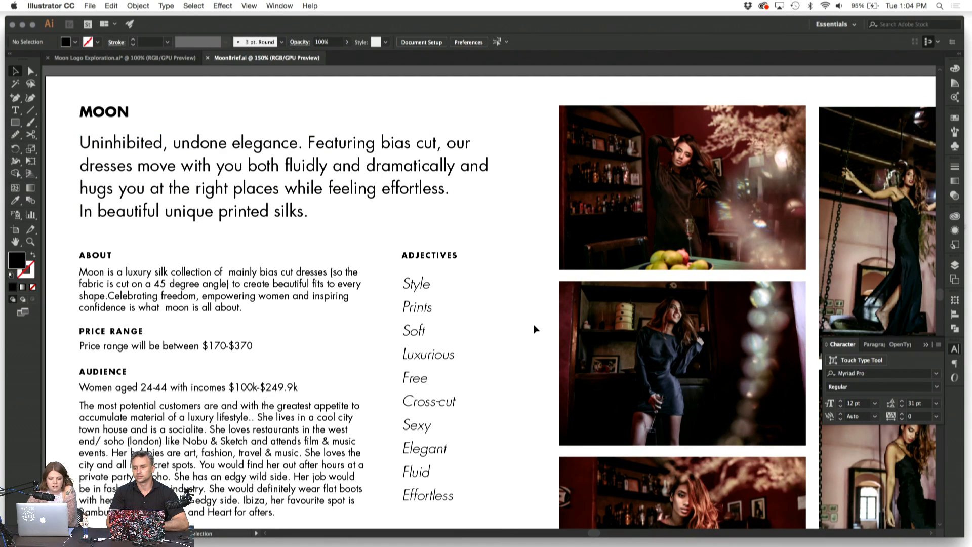
left_click(430, 311)
left_click(509, 258)
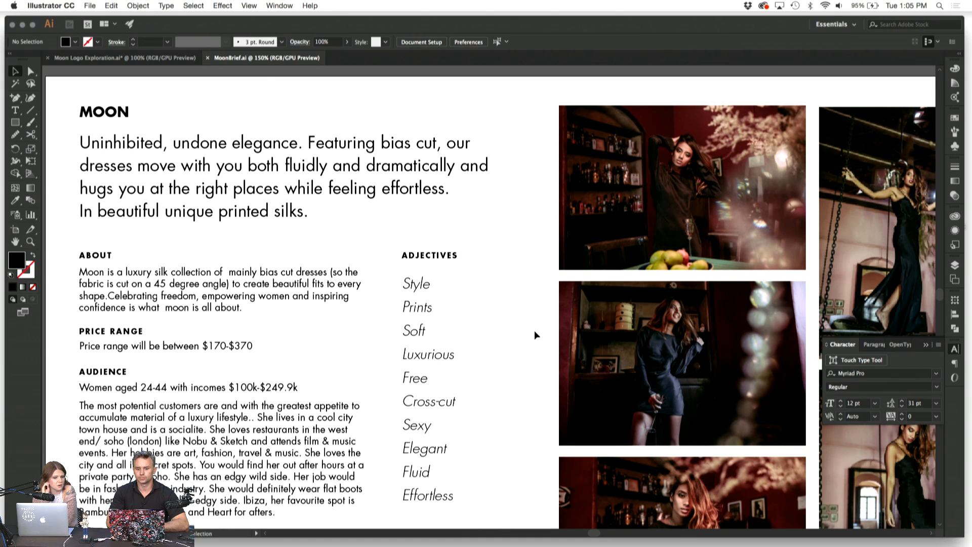
Step: Read the brief's About, Price Range, Audience and Details sections, comparing them with the adjectives and photographs
scroll(535, 333, "down", 3)
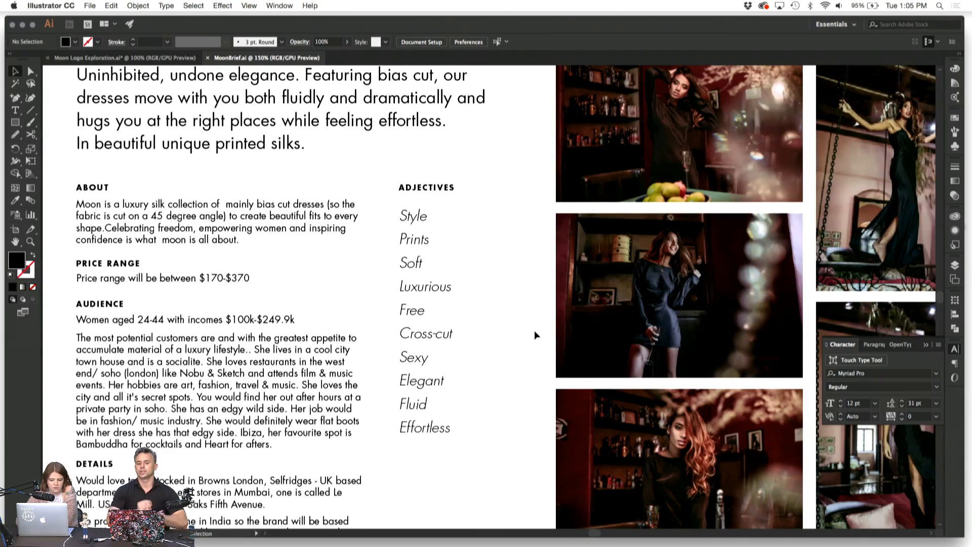
scroll(536, 335, "down", 1)
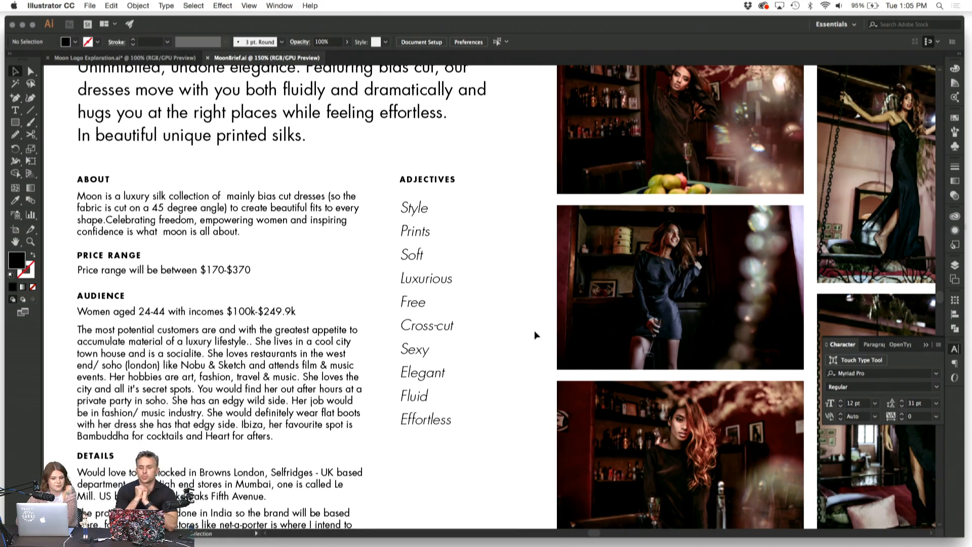
scroll(536, 334, "down", 3)
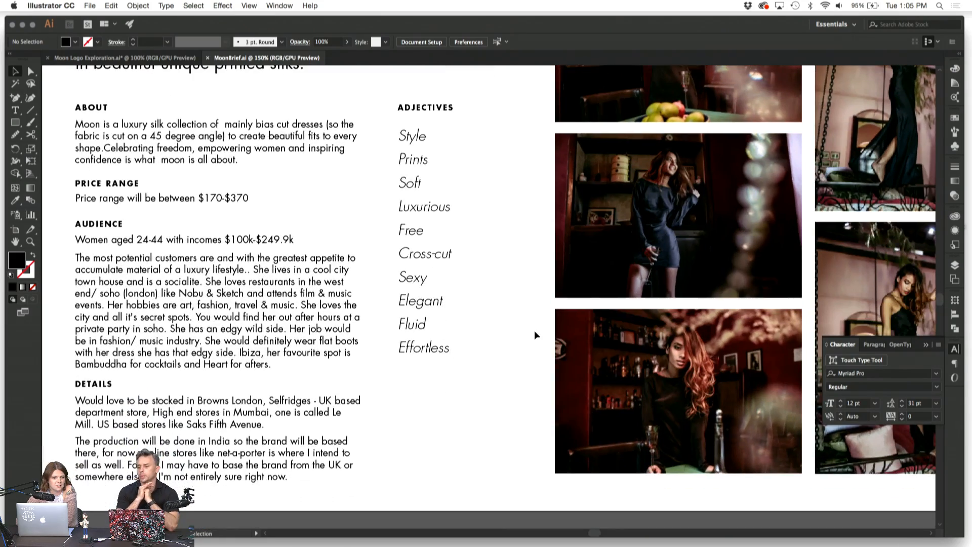
scroll(535, 335, "down", 1)
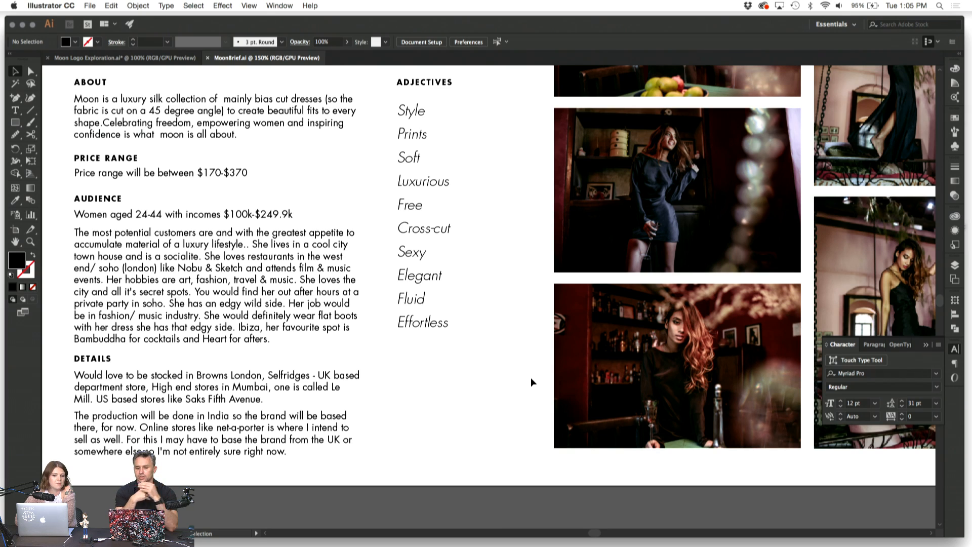
scroll(531, 378, "right", 10)
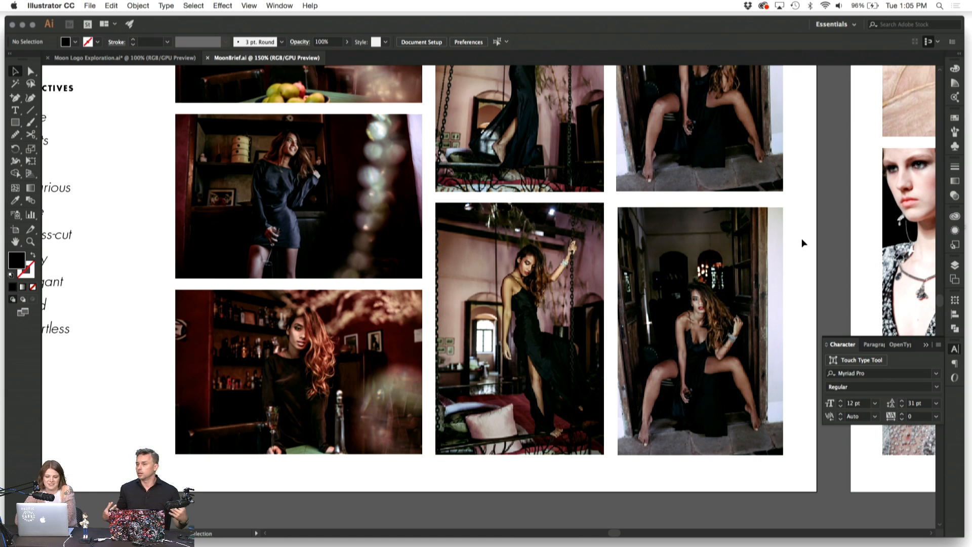
scroll(157, 154, "left", 8)
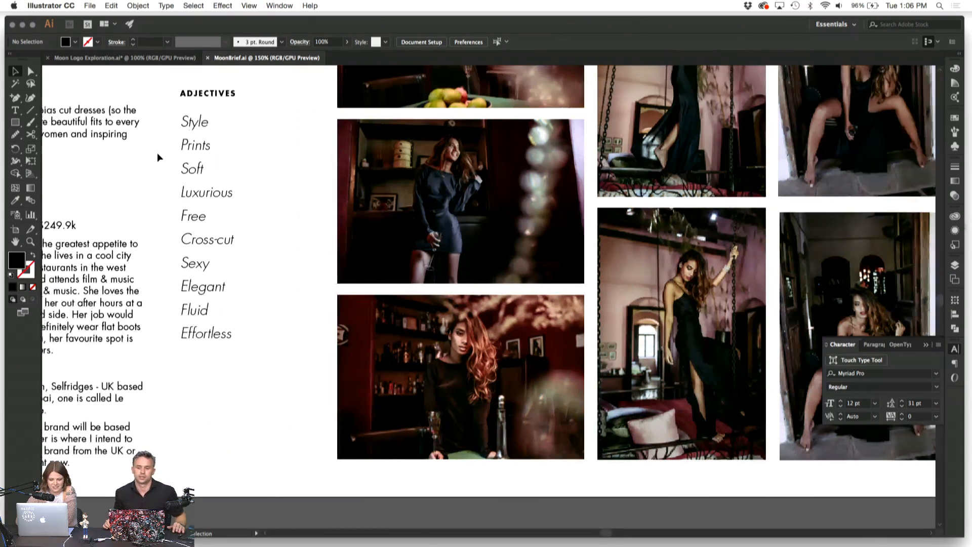
scroll(169, 184, "left", 7)
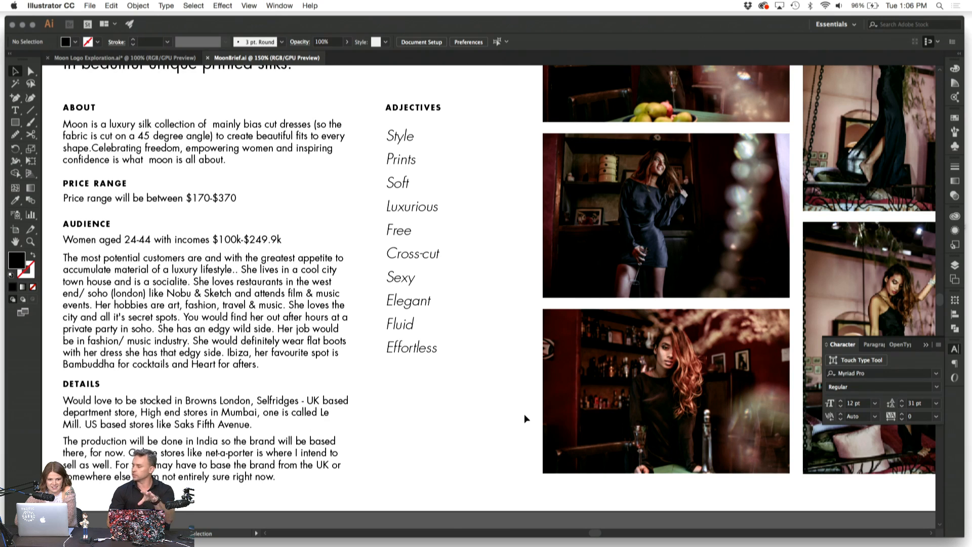
scroll(525, 415, "up", 3)
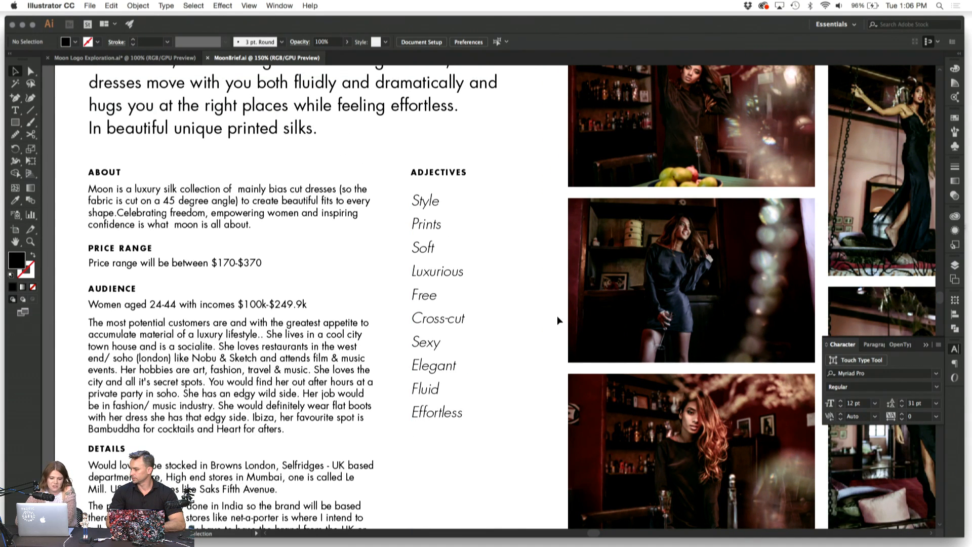
scroll(557, 321, "up", 1)
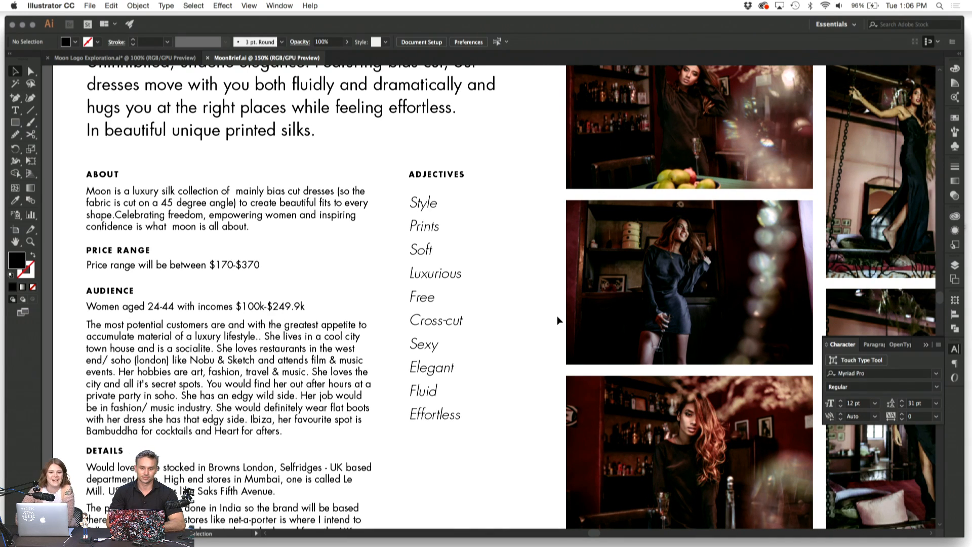
scroll(559, 320, "down", 1)
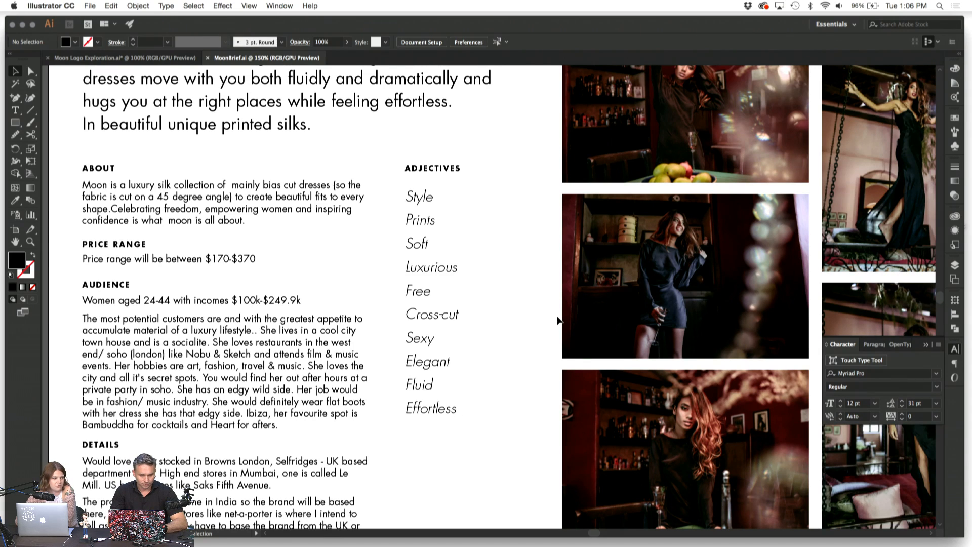
scroll(547, 317, "down", 4)
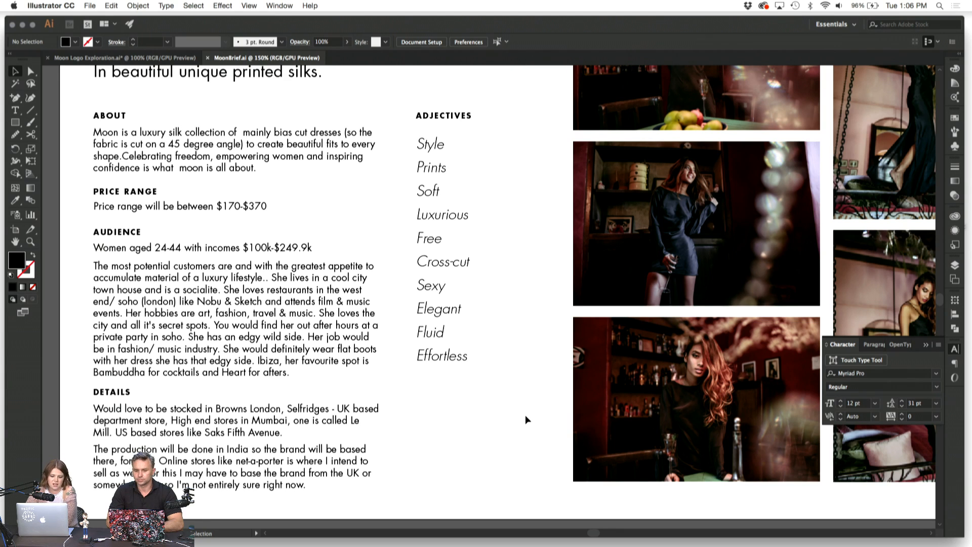
left_click(369, 355)
left_click(475, 388)
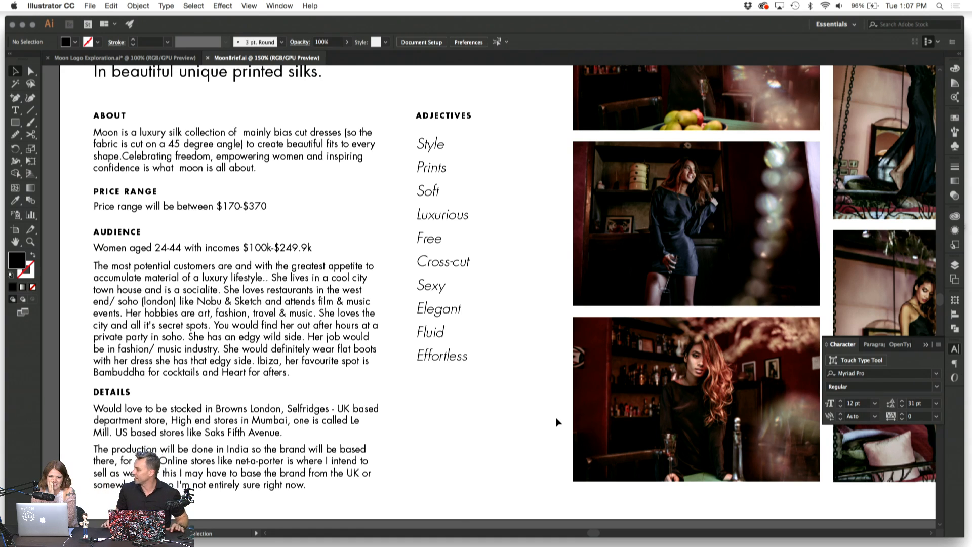
Step: Examine the mood board artboard of textures, moon graphics and fashion images, viewed whole at 100% zoom
scroll(557, 418, "right", 10)
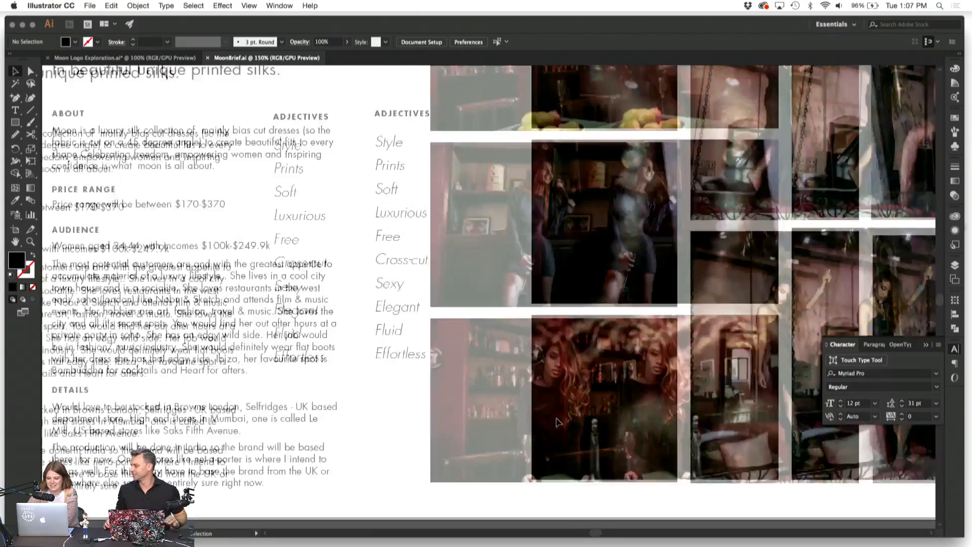
key("super+minus")
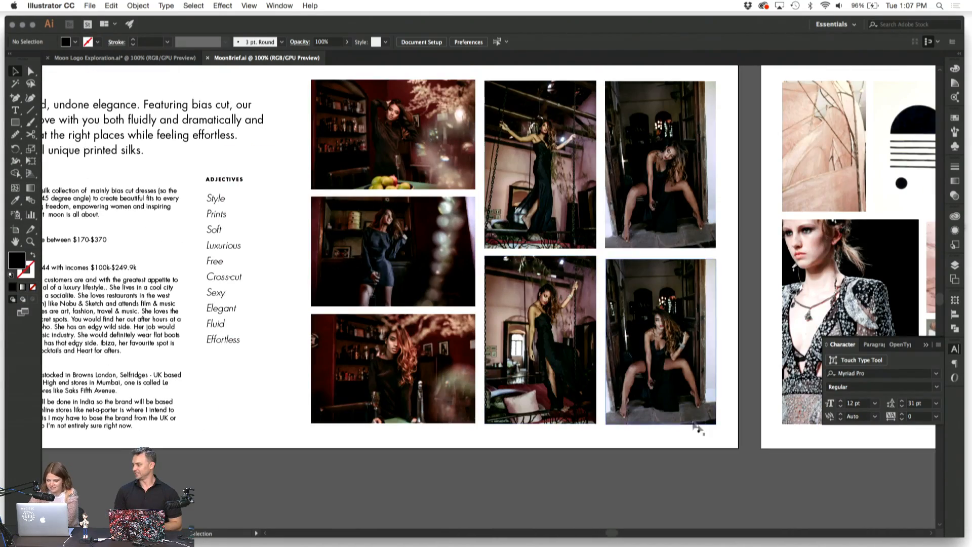
scroll(716, 434, "right", 2)
scroll(719, 437, "right", 15)
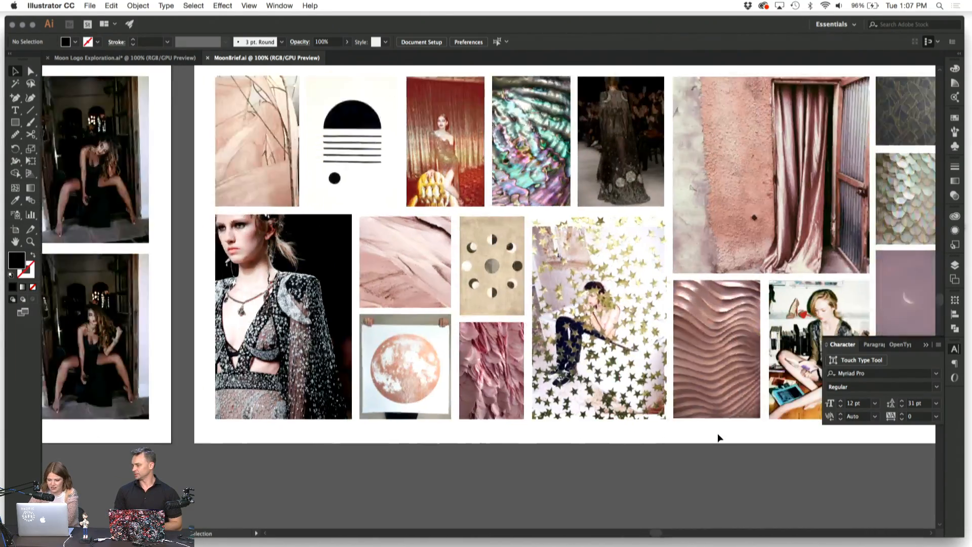
scroll(720, 437, "right", 3)
scroll(719, 437, "up", 1)
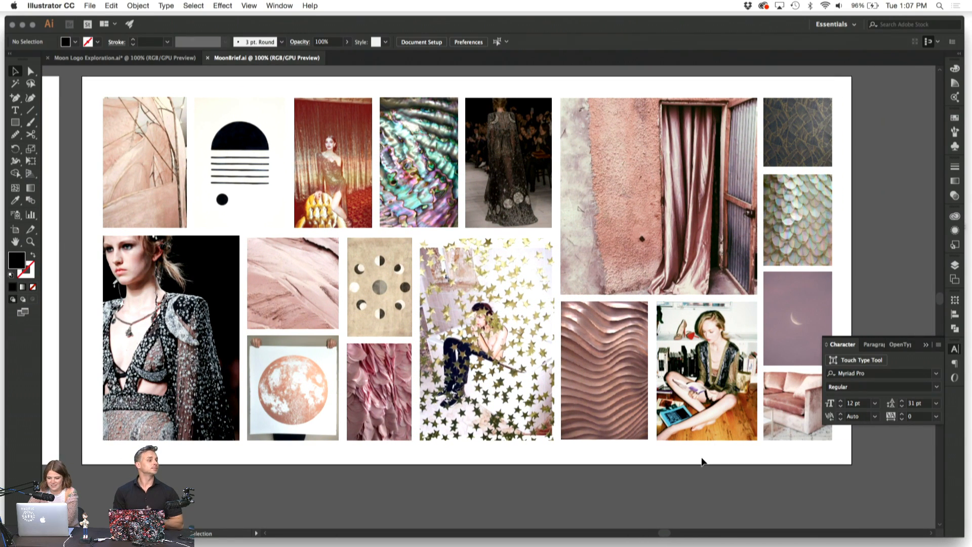
scroll(702, 461, "left", 2)
scroll(702, 461, "up", 1)
scroll(702, 462, "right", 2)
scroll(702, 461, "right", 1)
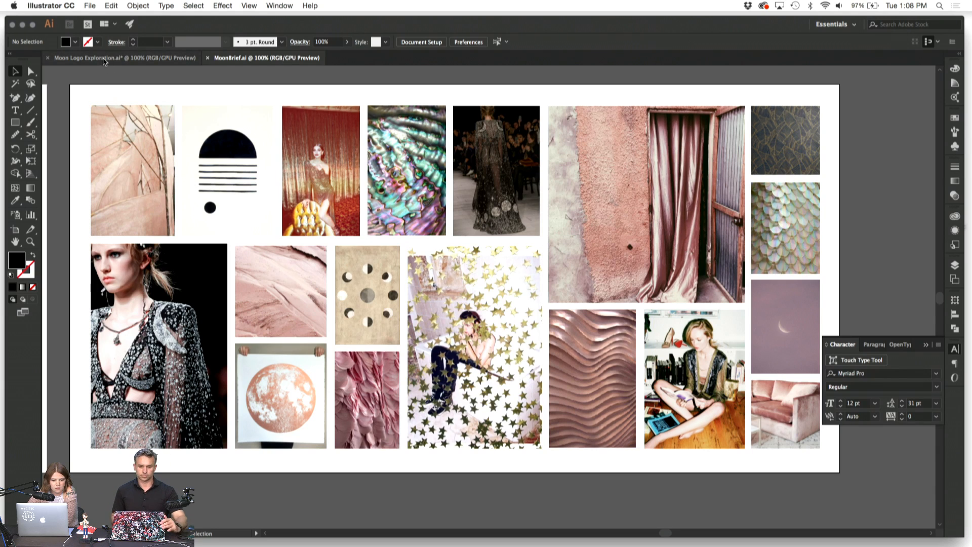
Step: Switch to the Moon Logo Exploration document and examine the copper MOON logo with its three colour swatches
left_click(100, 59)
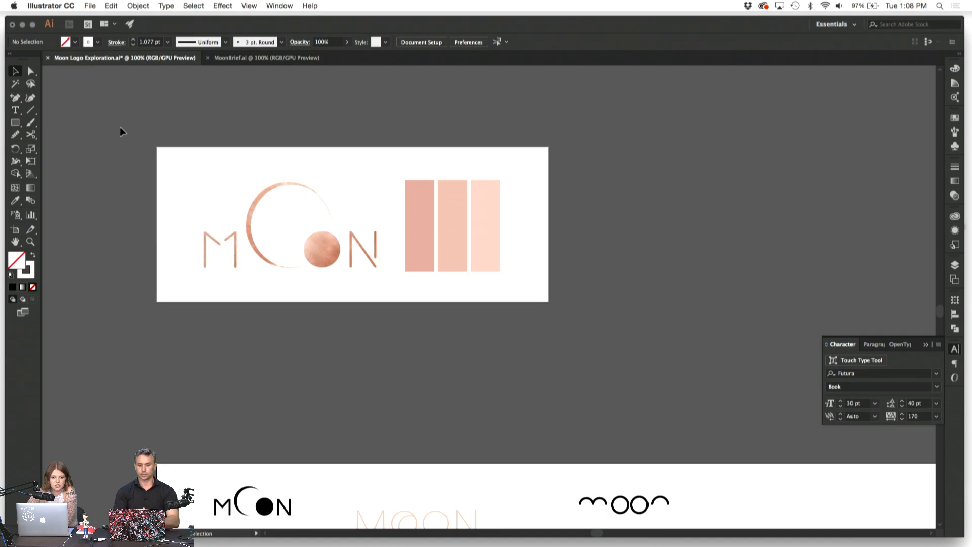
scroll(120, 127, "up", 2)
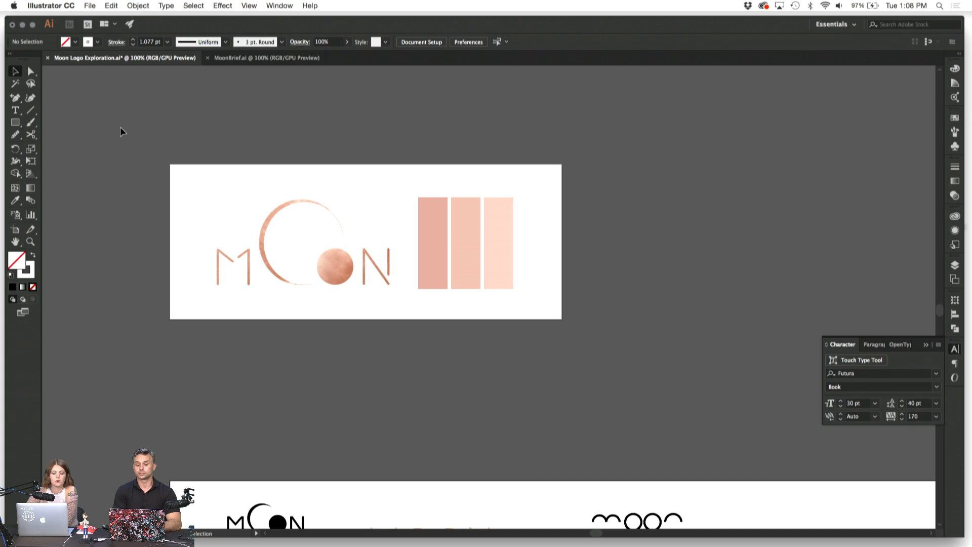
scroll(120, 129, "up", 1)
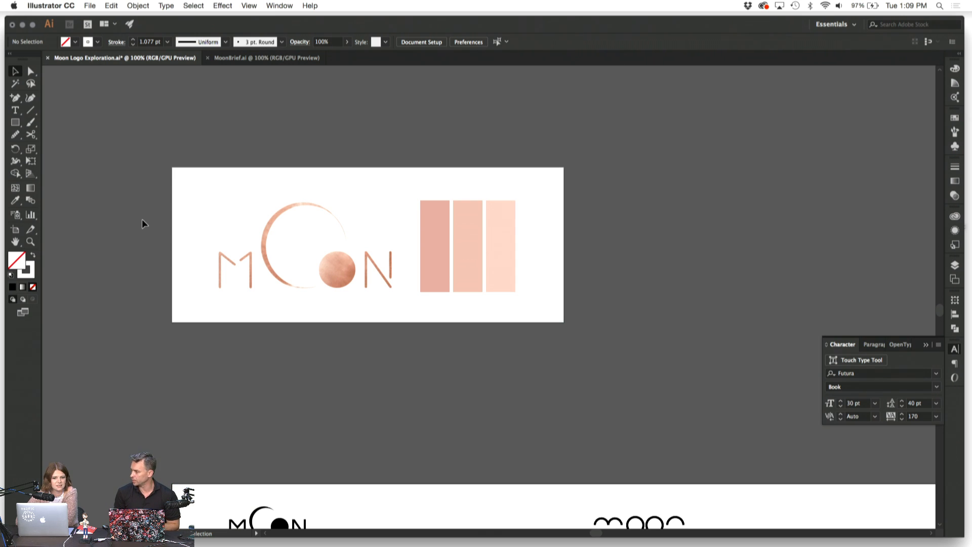
scroll(142, 218, "down", 3)
scroll(142, 219, "right", 3)
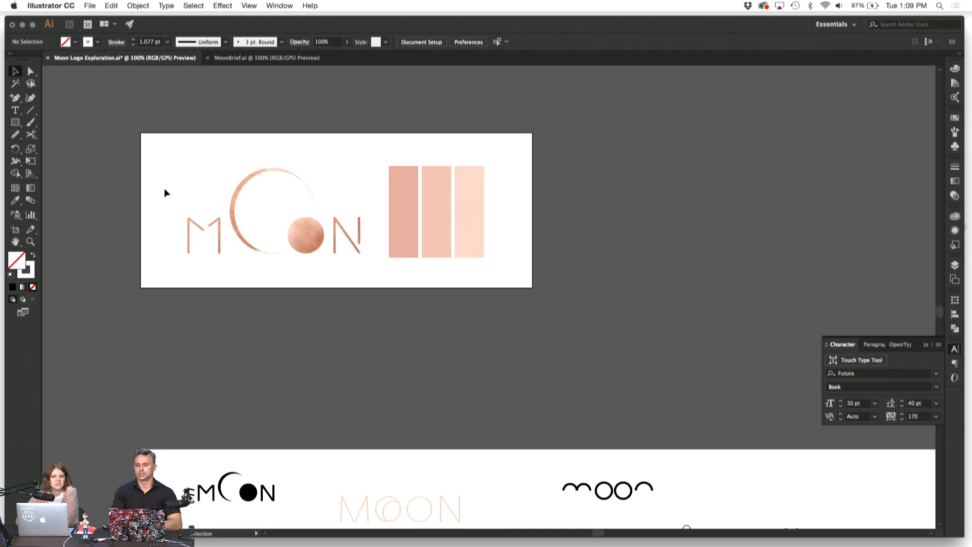
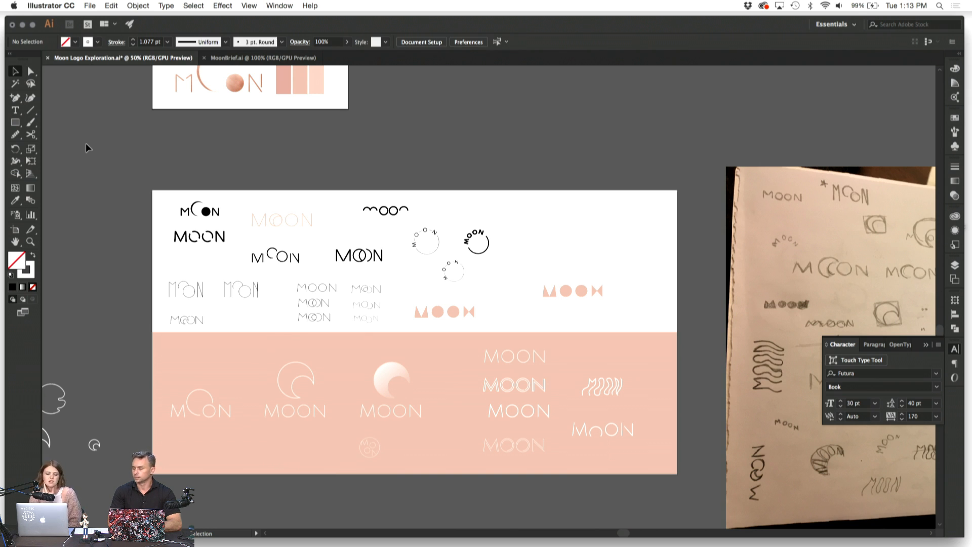
Step: Examine the MOON logo variations on the white and pink exploration artboard, up close at 100% zoom
key("super+equal")
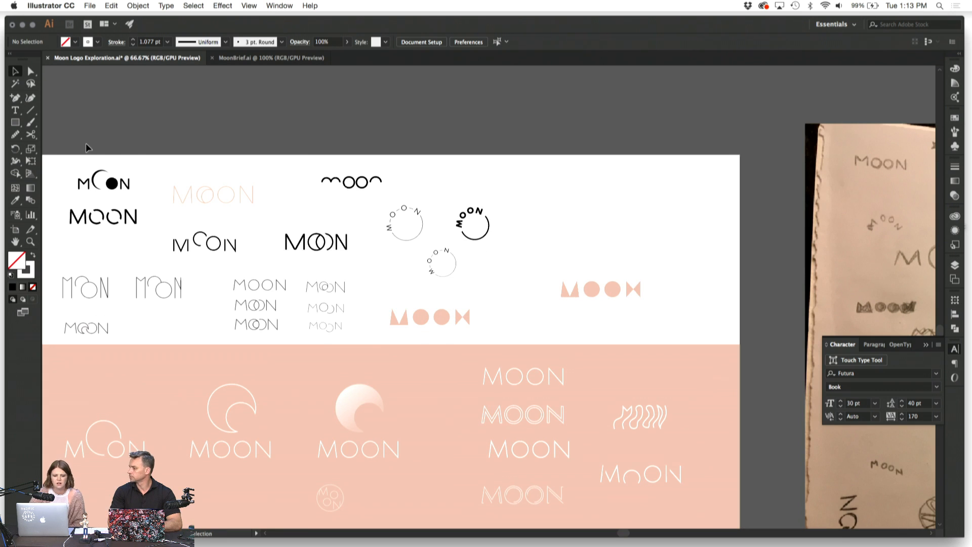
scroll(126, 150, "down", 3)
scroll(126, 150, "left", 3)
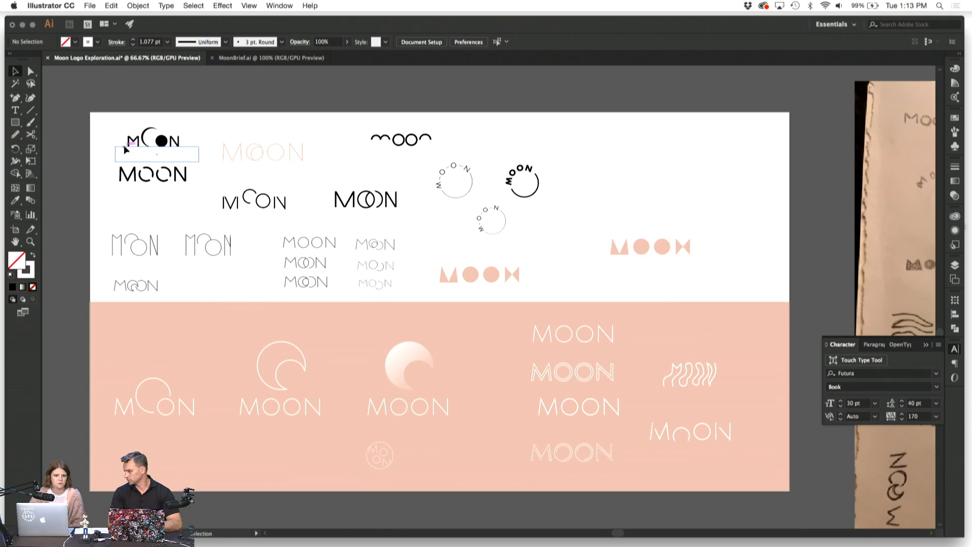
scroll(67, 161, "down", 1)
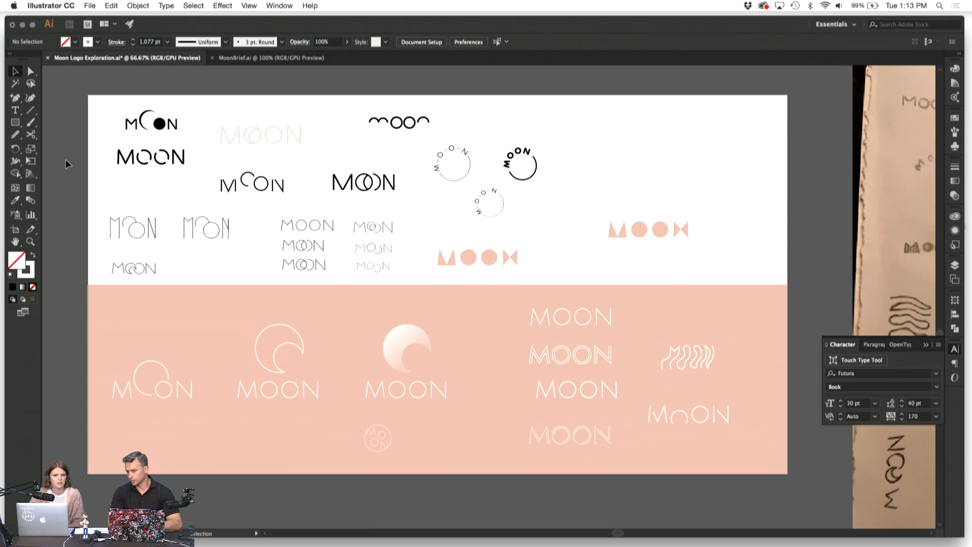
scroll(65, 159, "right", 1)
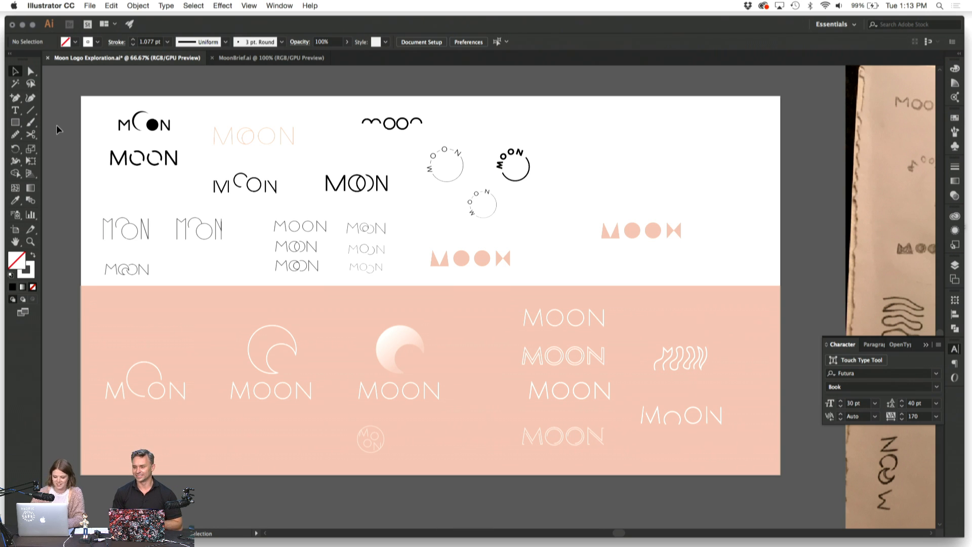
key("super+1")
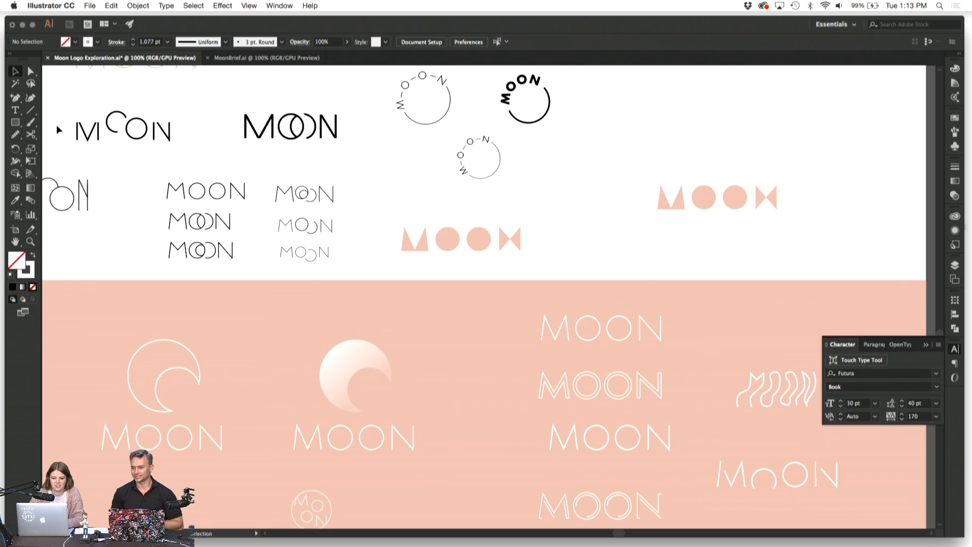
scroll(56, 124, "down", 2)
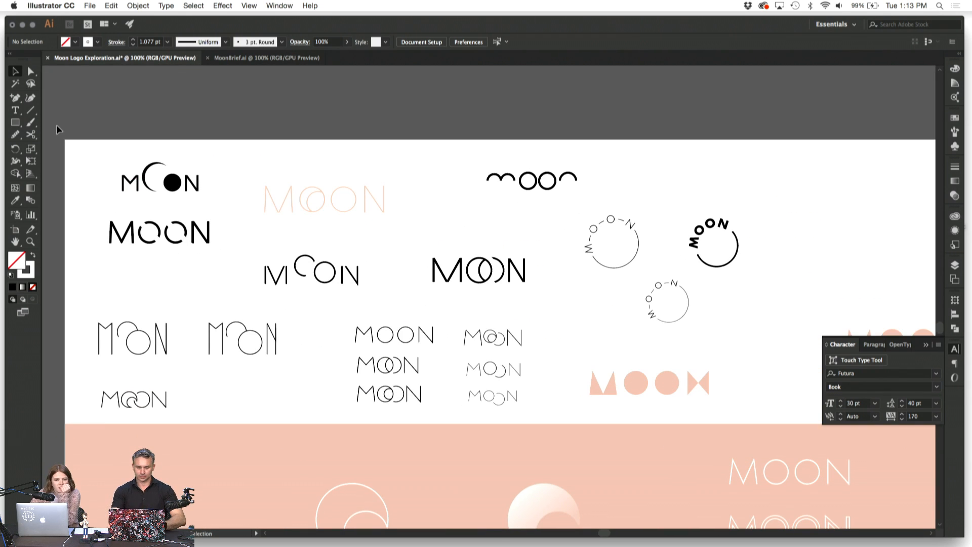
scroll(56, 125, "down", 5)
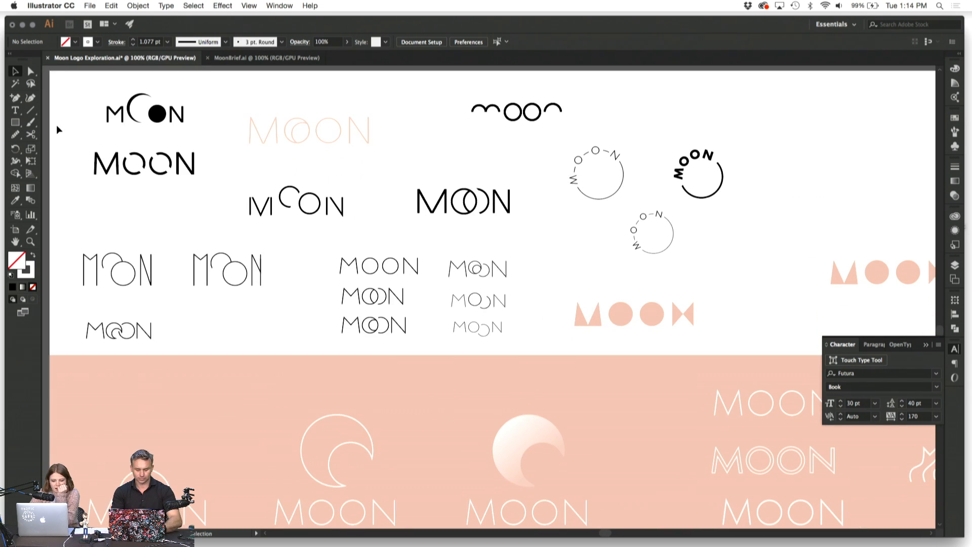
Step: Examine the thin white MOON wordmark heading the stacked variations on the pink artboard, magnified to 600%
scroll(56, 130, "up", 1)
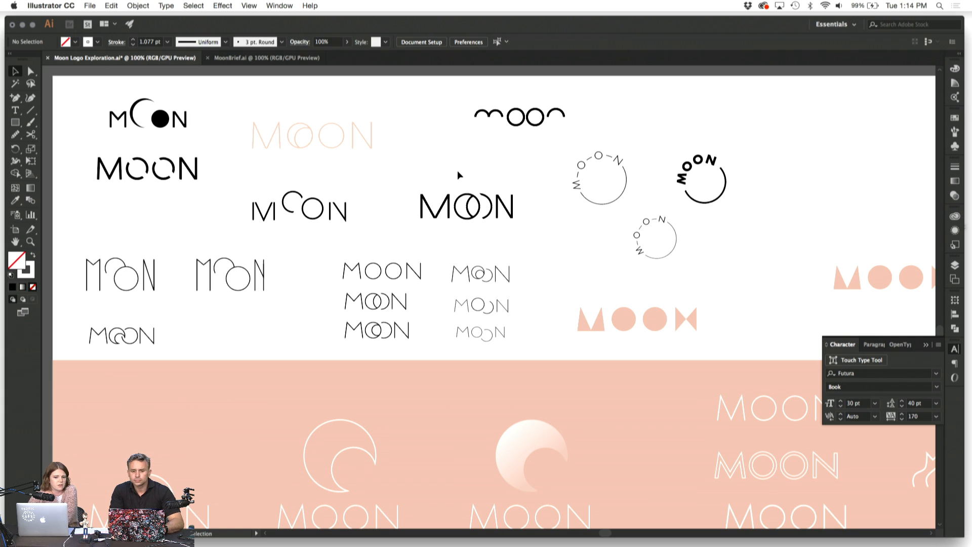
scroll(431, 167, "down", 2)
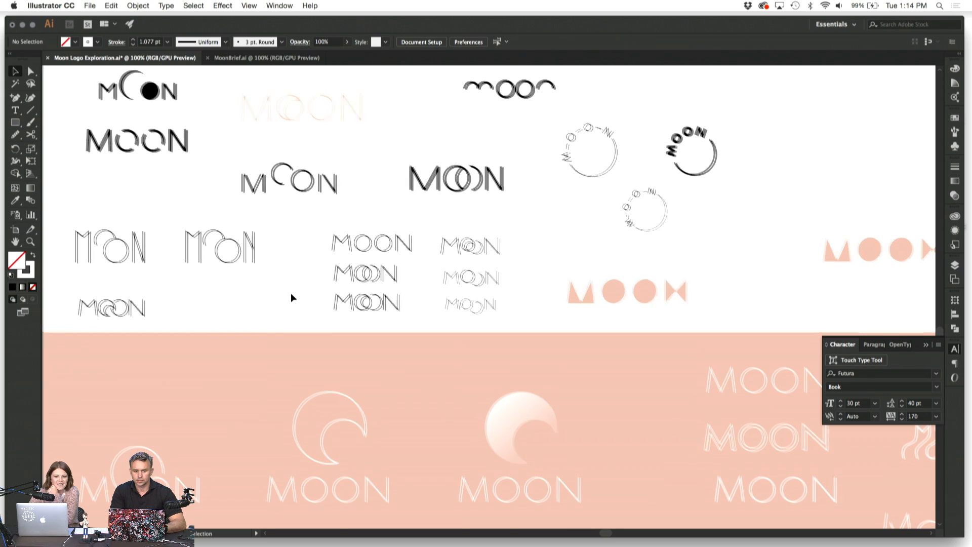
scroll(291, 298, "right", 4)
scroll(291, 298, "down", 1)
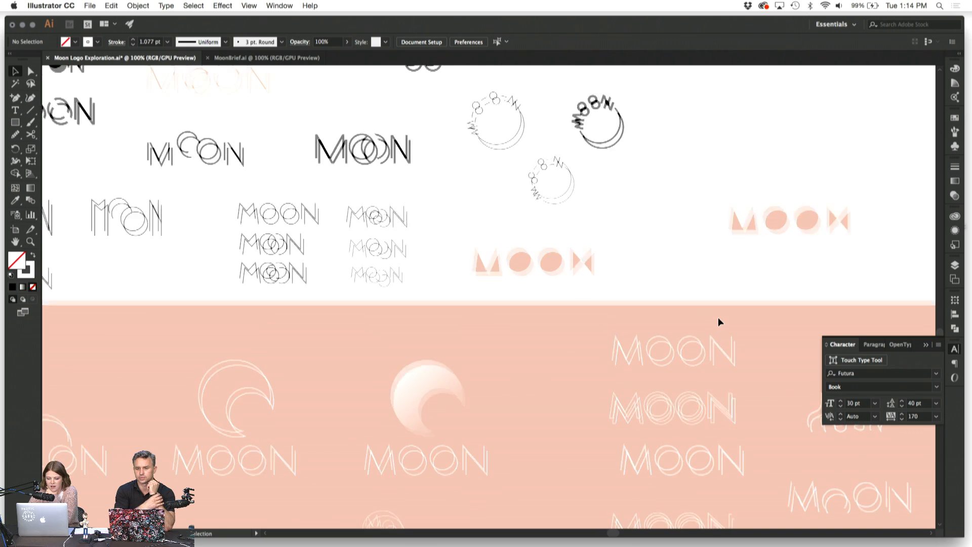
scroll(718, 321, "down", 4)
scroll(718, 322, "right", 3)
left_click(578, 276)
key("super+equal")
key("super+equal")
key("super+equal")
key("super+equal")
key("super+equal")
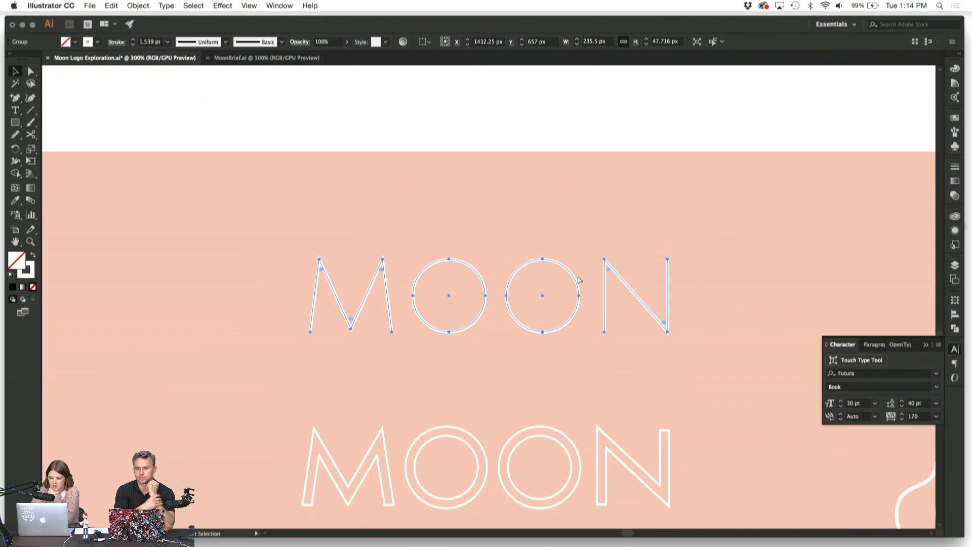
left_click(418, 181)
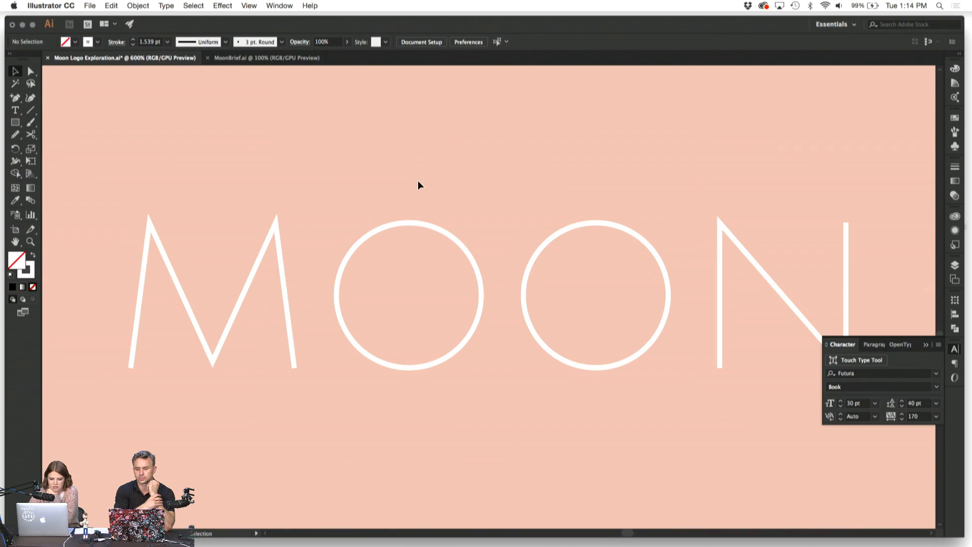
Step: Inspect the path that forms the letter M of the magnified thin white MOON wordmark
left_click(236, 308)
left_click(203, 173)
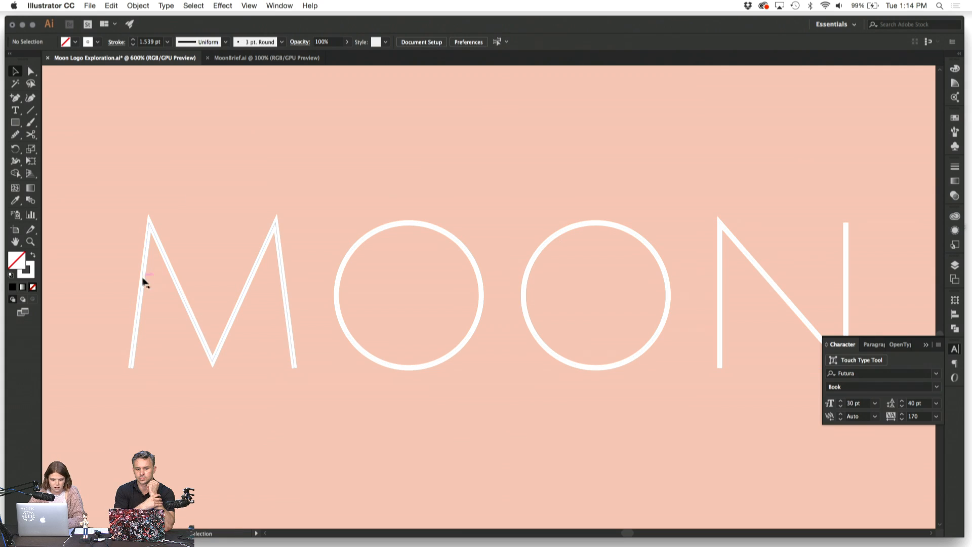
left_click(141, 280)
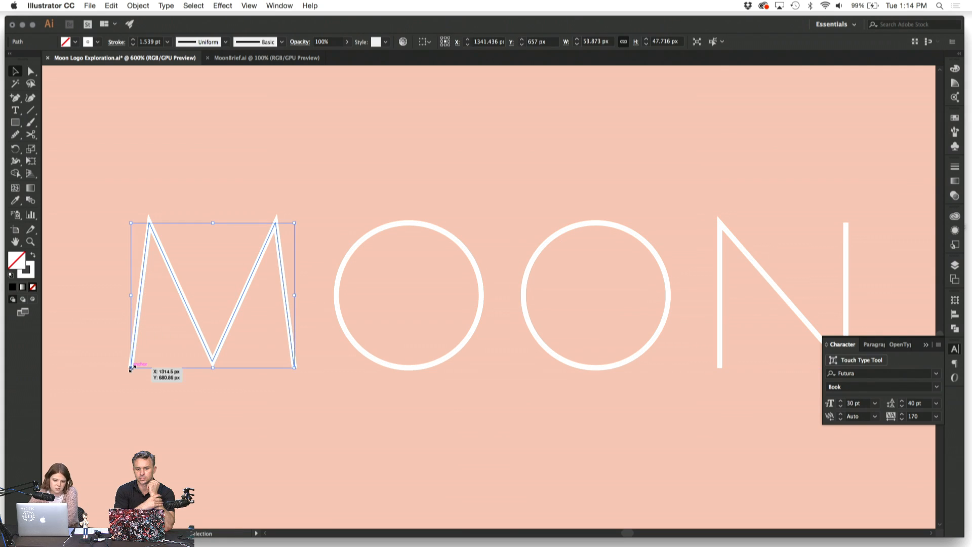
left_click(330, 418)
key("super+minus")
key("super+minus")
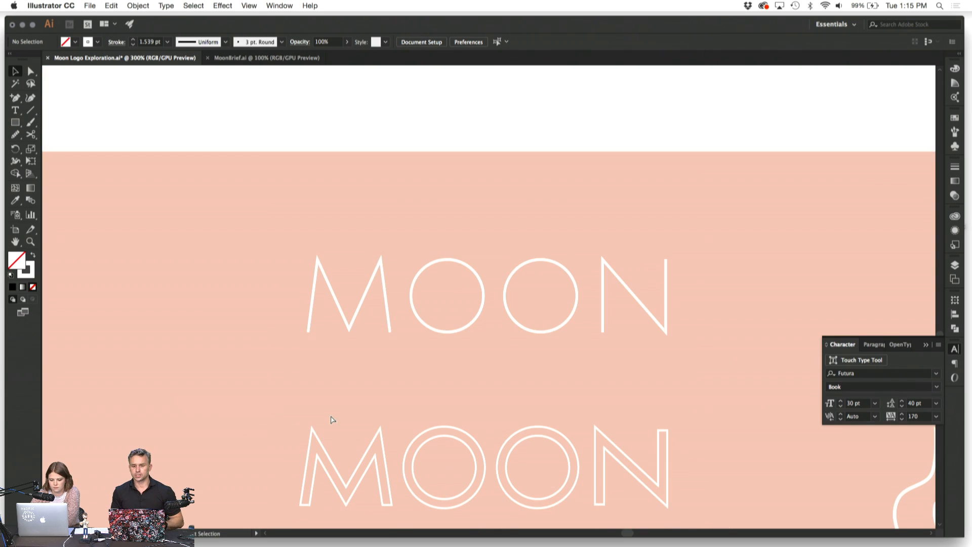
Step: Delete the solid pink MOON wordmark nearest the right edge of the white artboard
key("super+minus")
key("super+minus")
key("super+minus")
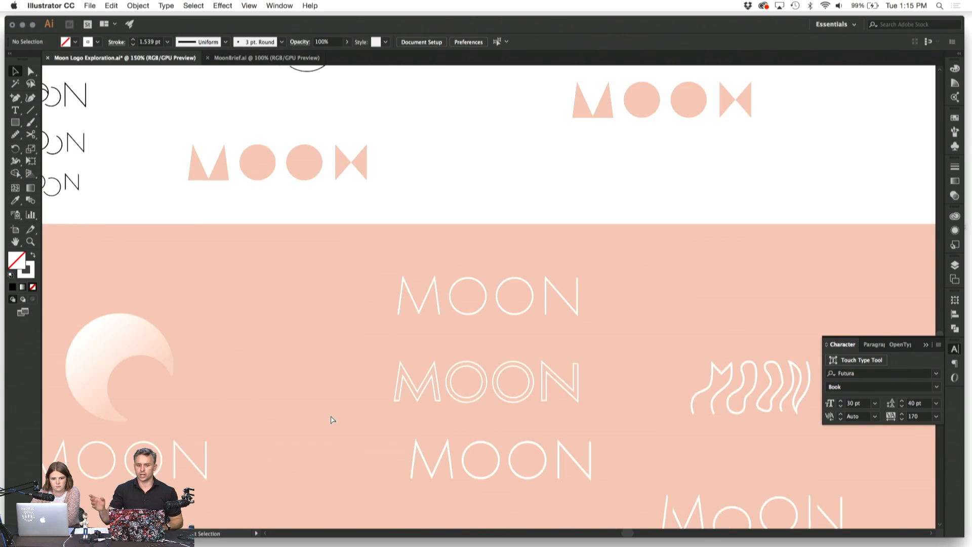
scroll(345, 330, "left", 1)
left_click(606, 179)
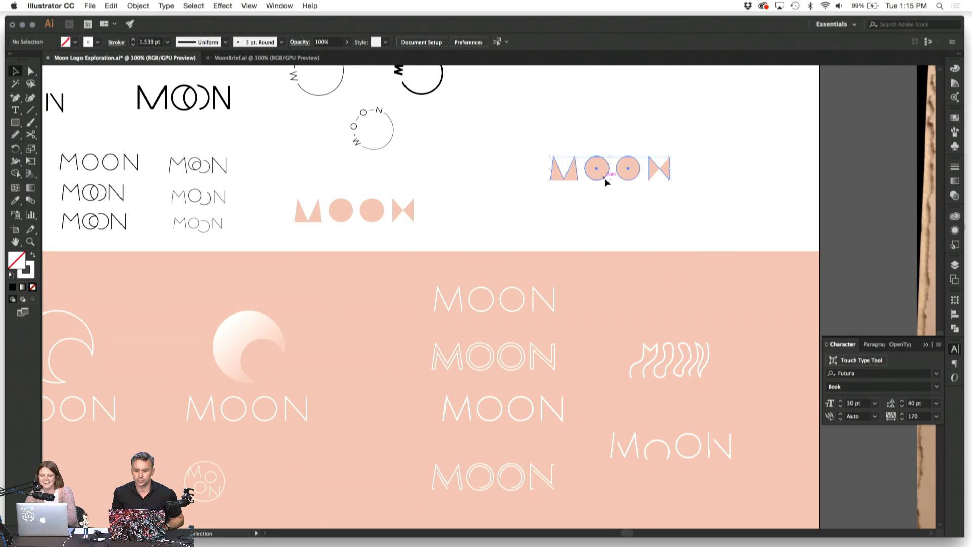
key("Delete")
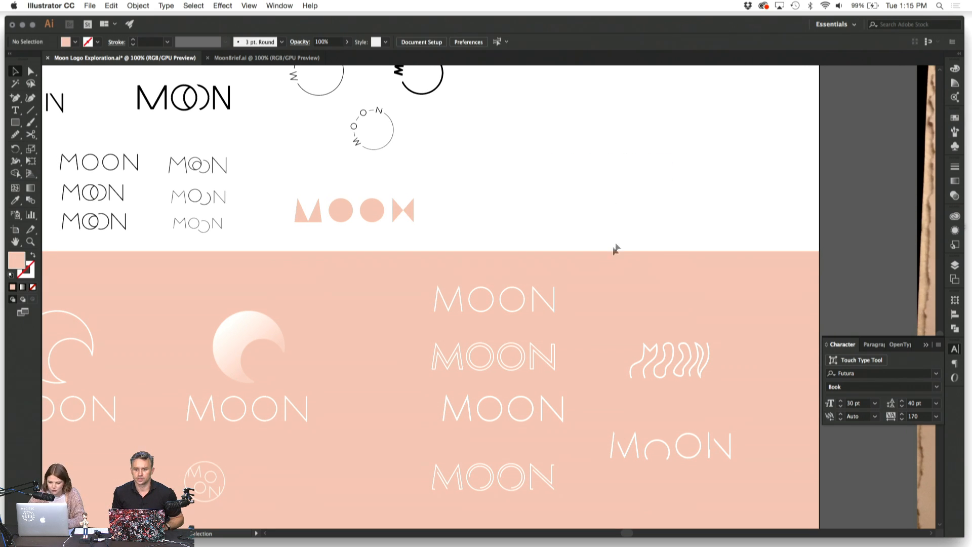
Step: Copy the thin white MOON wordmark onto the white artboard and apply the pink background's fill without stroke using the Eyedropper
left_click(429, 308)
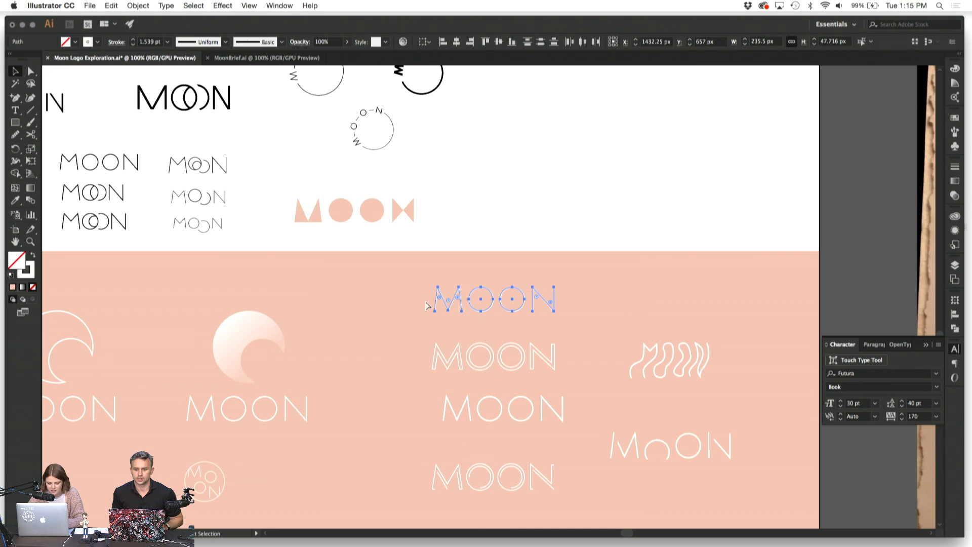
left_click_drag(461, 298, 520, 198)
left_click(15, 200)
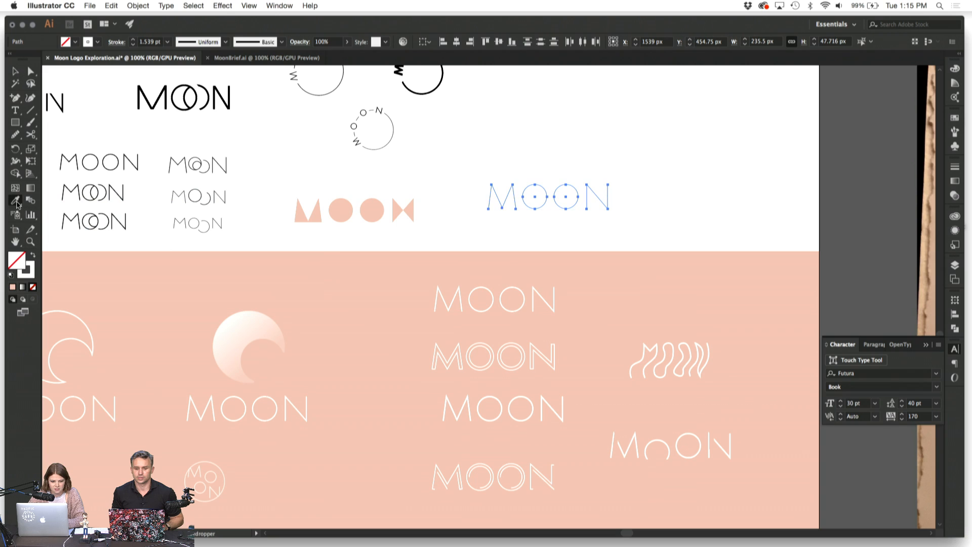
left_click(248, 284)
left_click(17, 70)
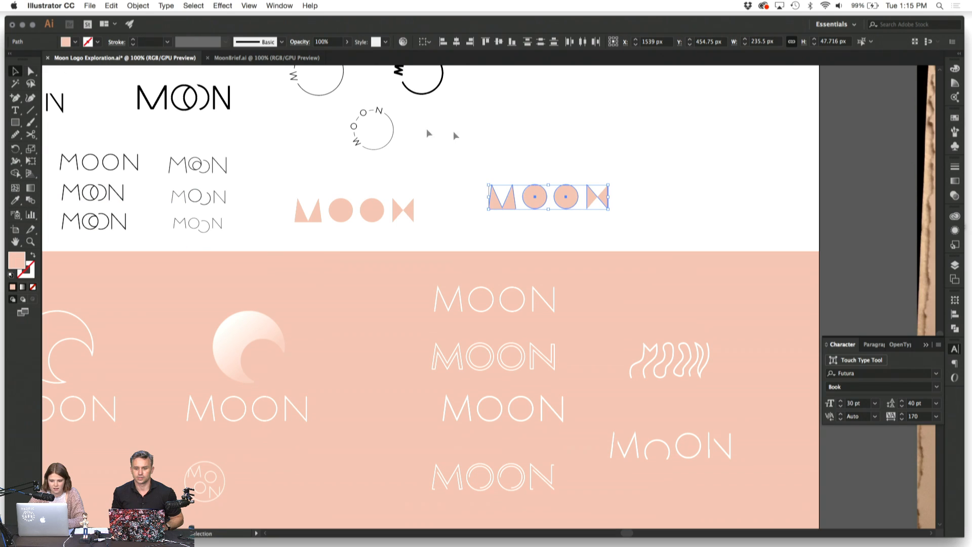
left_click(483, 141)
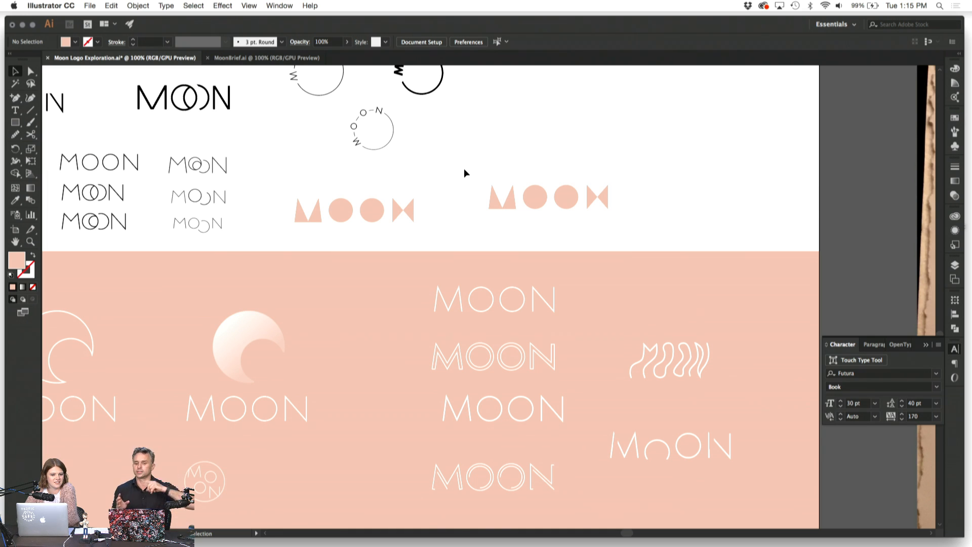
Step: Examine the letter shapes of the new solid pink MOON wordmark as a whole, magnified to 300%
left_click_drag(464, 170, 648, 216)
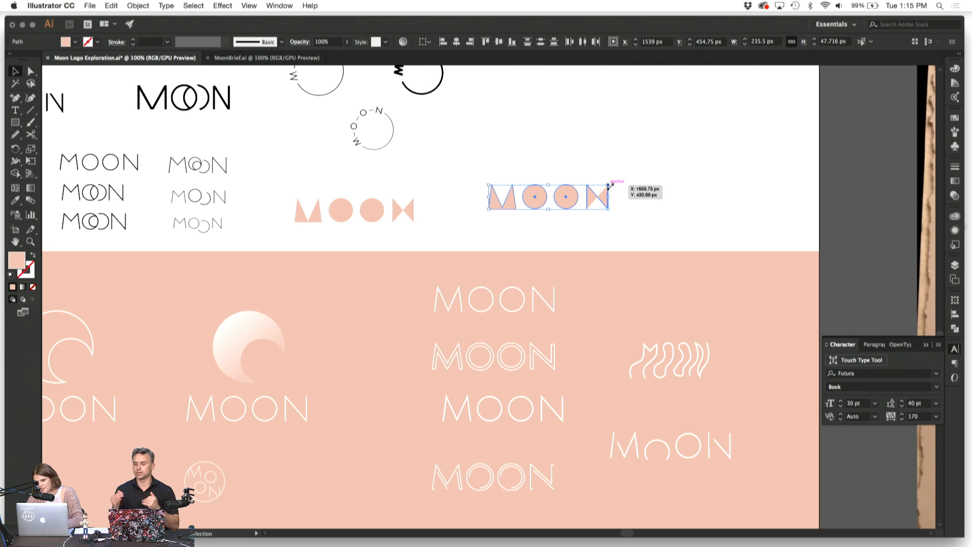
left_click(624, 173)
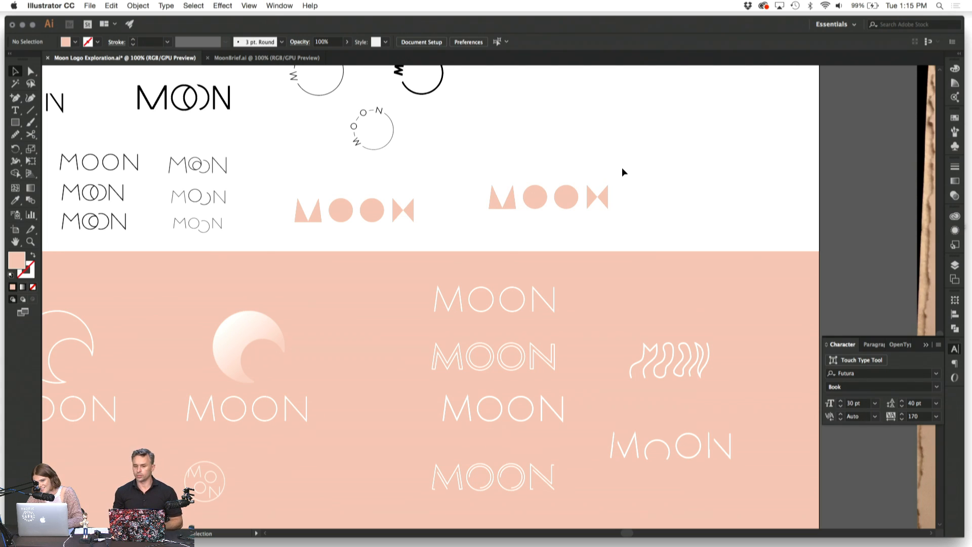
left_click_drag(622, 173, 475, 216)
key("super+equal")
key("super+equal")
key("super+equal")
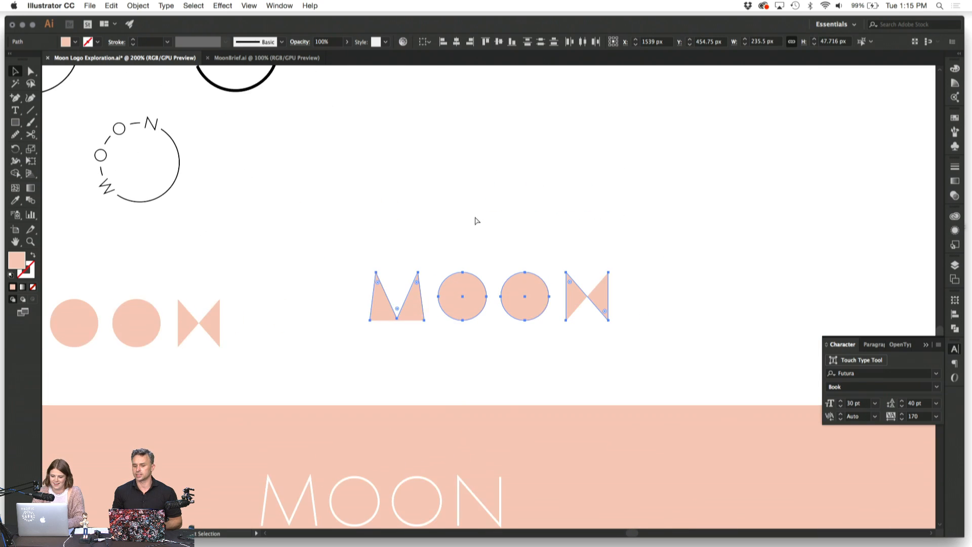
left_click(461, 196)
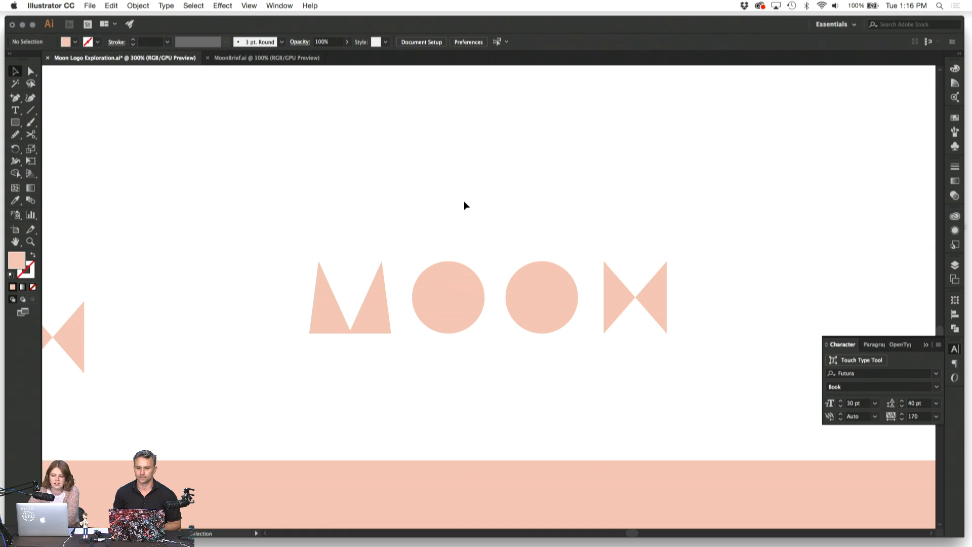
left_click_drag(268, 203, 707, 393)
left_click(706, 390)
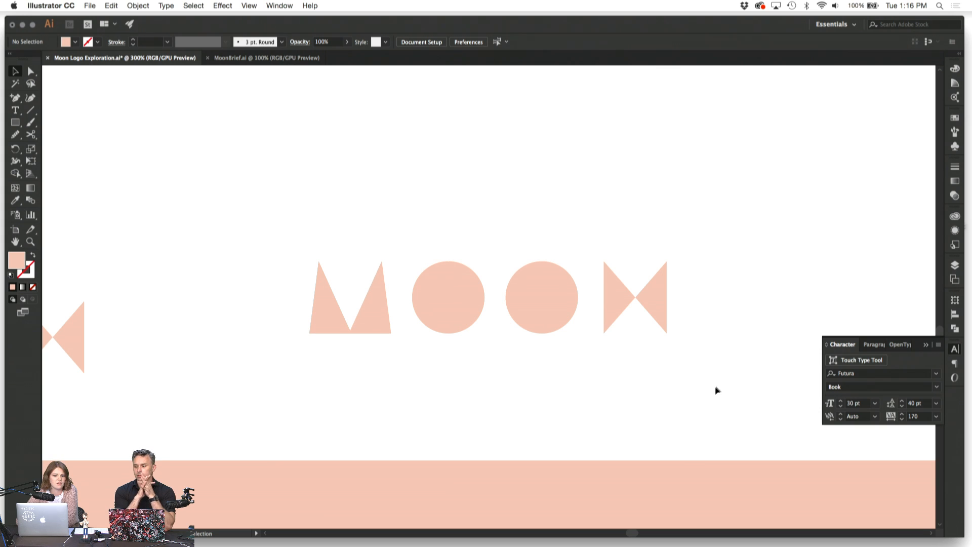
left_click_drag(489, 261, 282, 217)
left_click(282, 217)
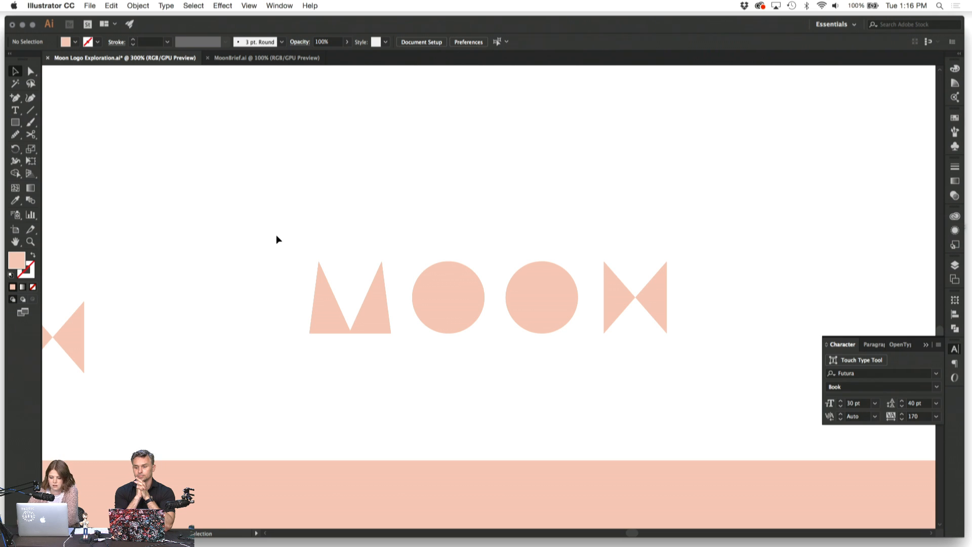
Step: Review the moon symbols, circular badge and wordmark variations across the pink artboard at 100% zoom
key("super+1")
scroll(230, 247, "left", 10)
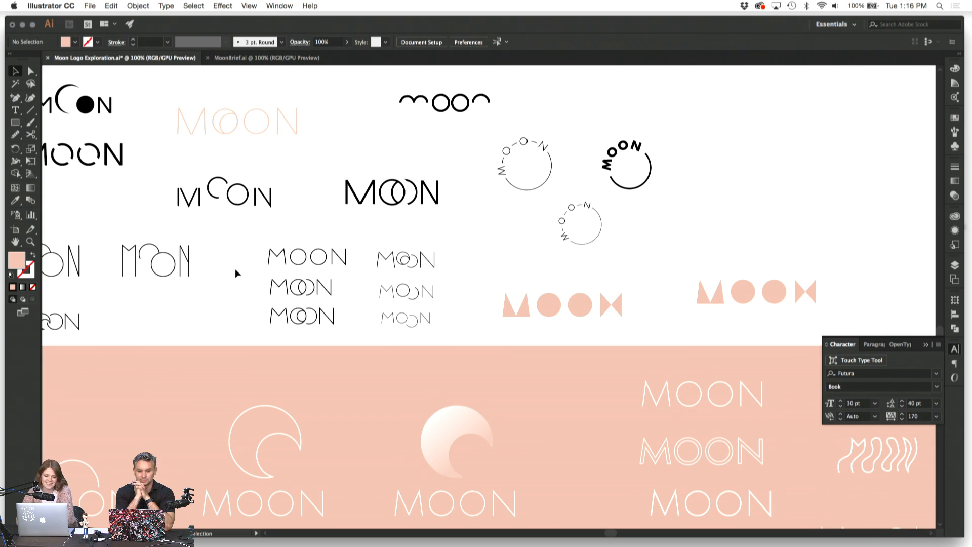
scroll(236, 278, "down", 1)
scroll(235, 277, "down", 8)
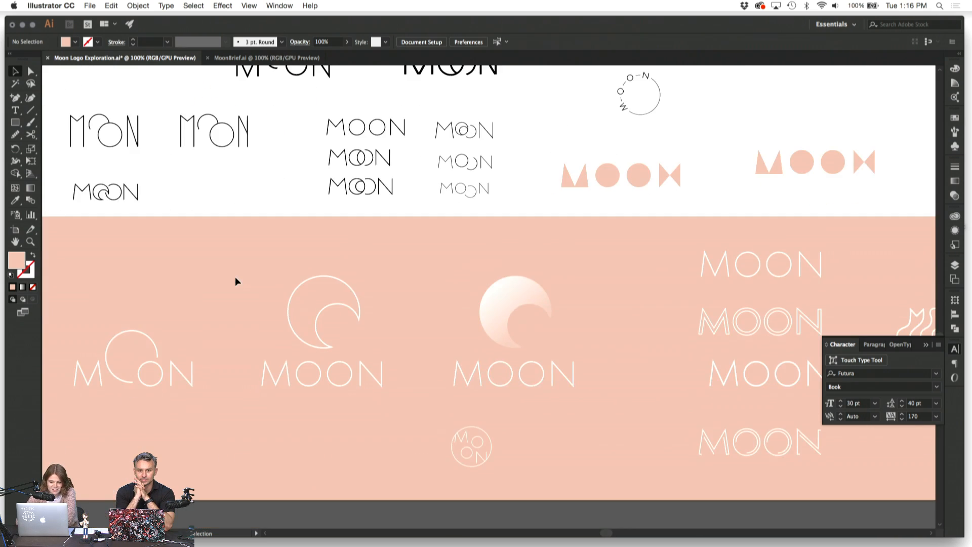
scroll(235, 276, "left", 4)
scroll(475, 329, "right", 4)
scroll(475, 329, "down", 1)
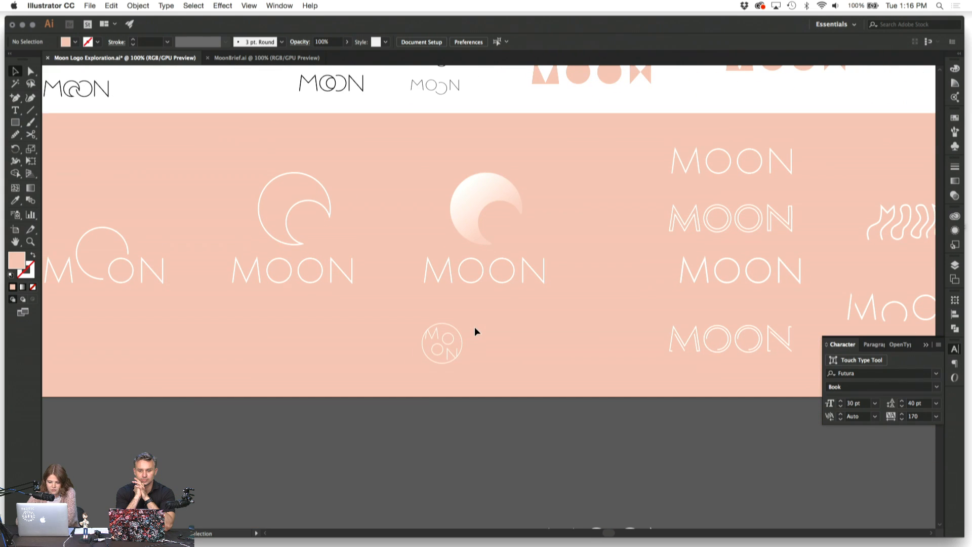
scroll(590, 324, "down", 1)
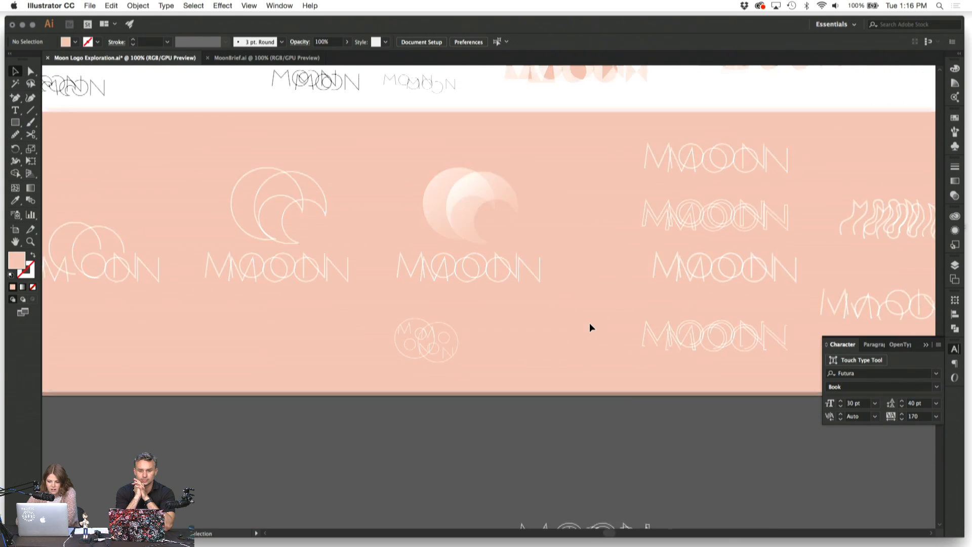
scroll(589, 324, "right", 11)
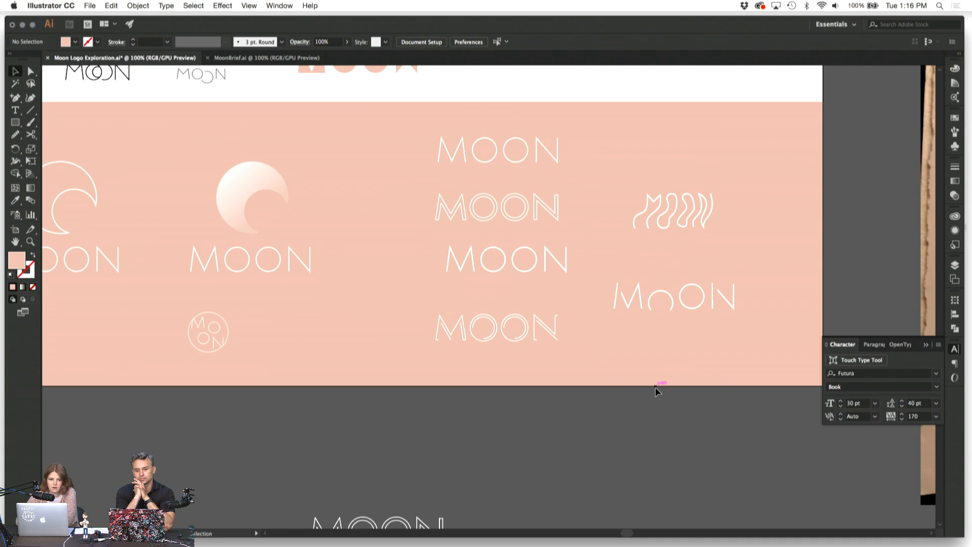
scroll(655, 390, "left", 2)
scroll(656, 390, "up", 1)
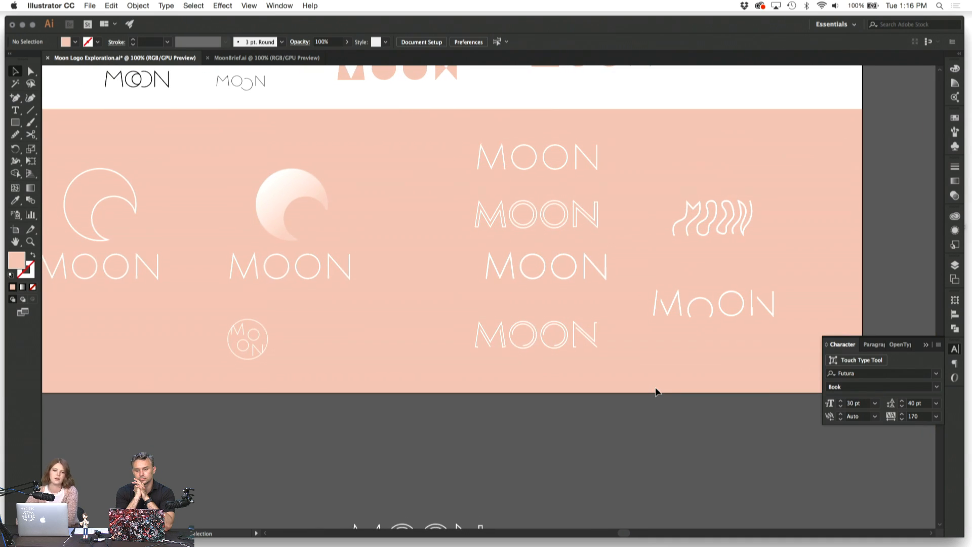
scroll(656, 392, "left", 1)
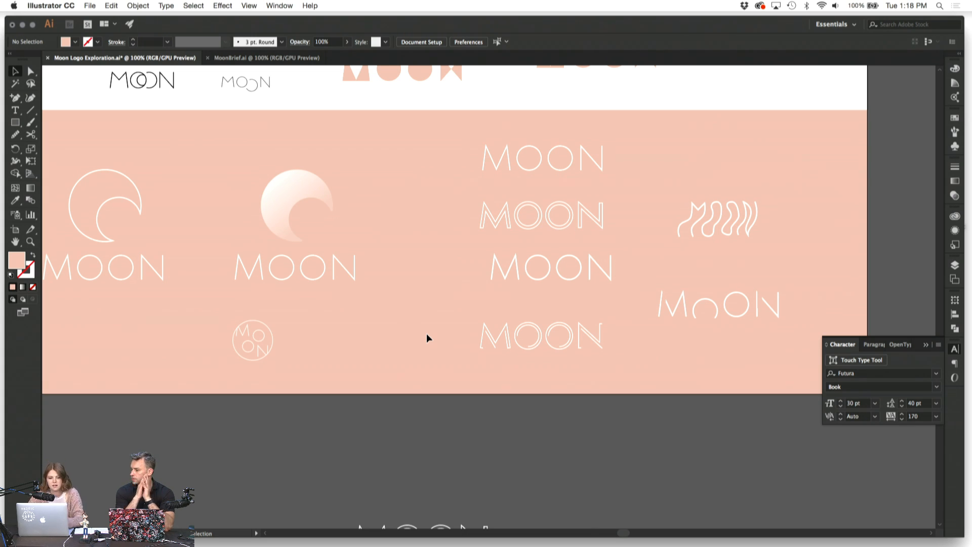
Step: Make the second O of the thin white MOON wordmark a solid white circle by swapping its fill and stroke
scroll(426, 334, "up", 10)
scroll(427, 333, "left", 6)
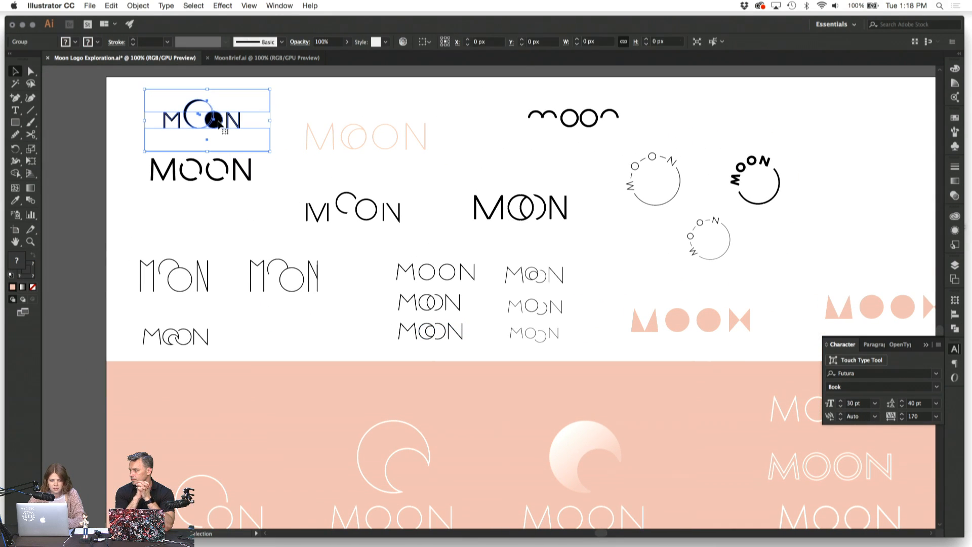
scroll(335, 290, "down", 3)
scroll(335, 289, "right", 4)
scroll(335, 294, "down", 2)
scroll(336, 294, "right", 4)
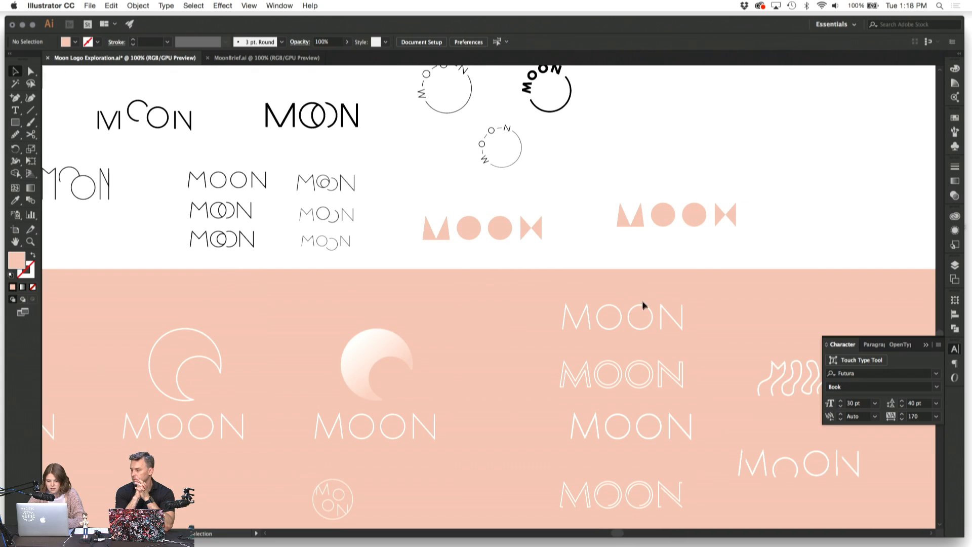
left_click(641, 315)
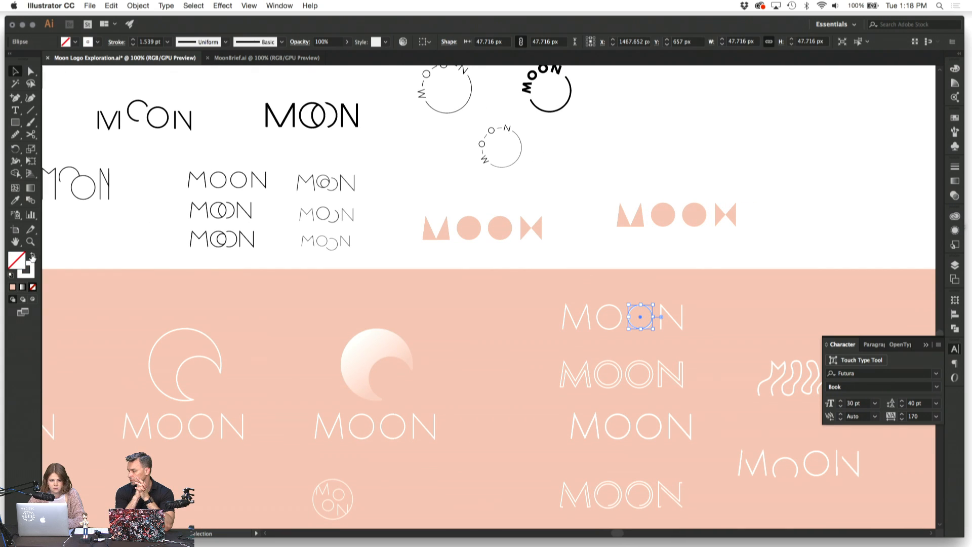
left_click(33, 255)
left_click(93, 250)
scroll(137, 326, "down", 2)
scroll(136, 326, "right", 3)
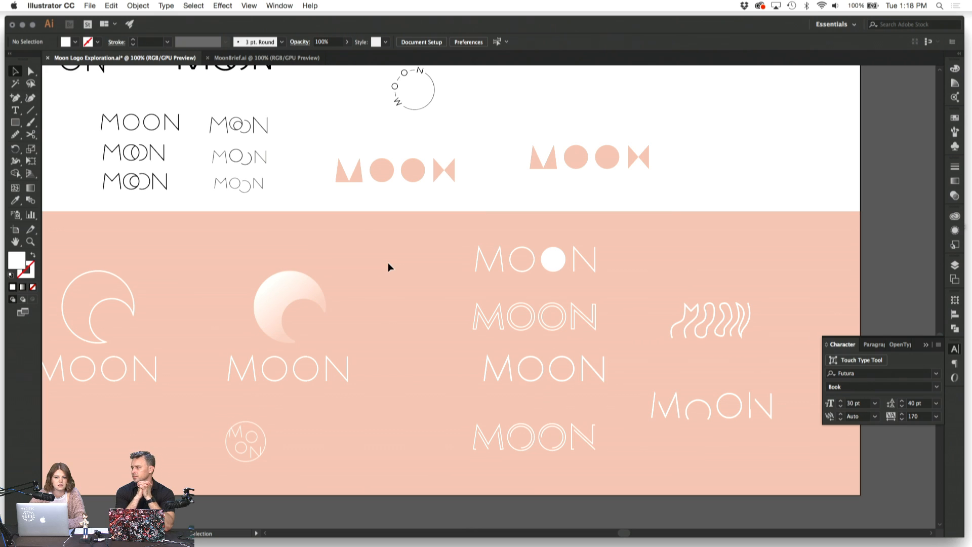
Step: Undo the fill and stroke swap on the wordmark's second O and clear the selection
key("super+z")
key("super+z")
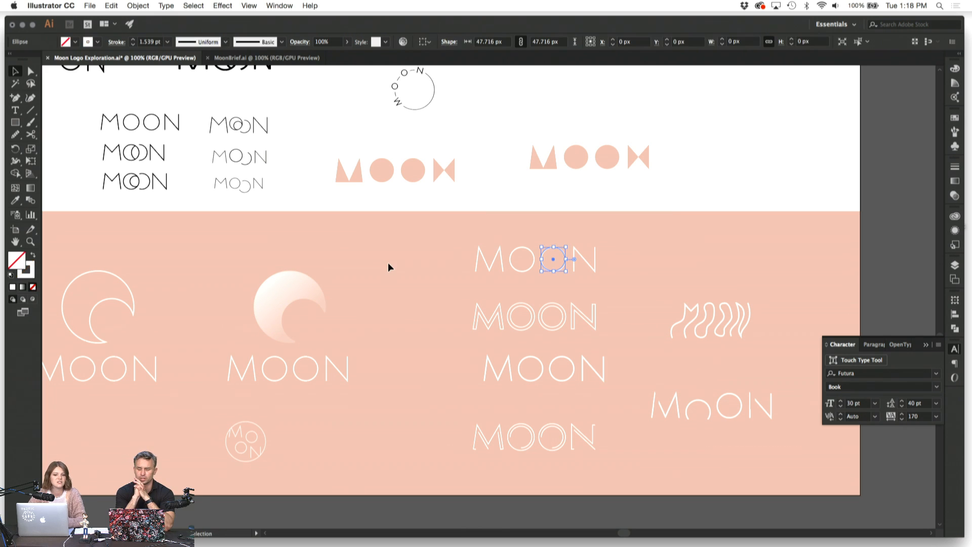
left_click(407, 269)
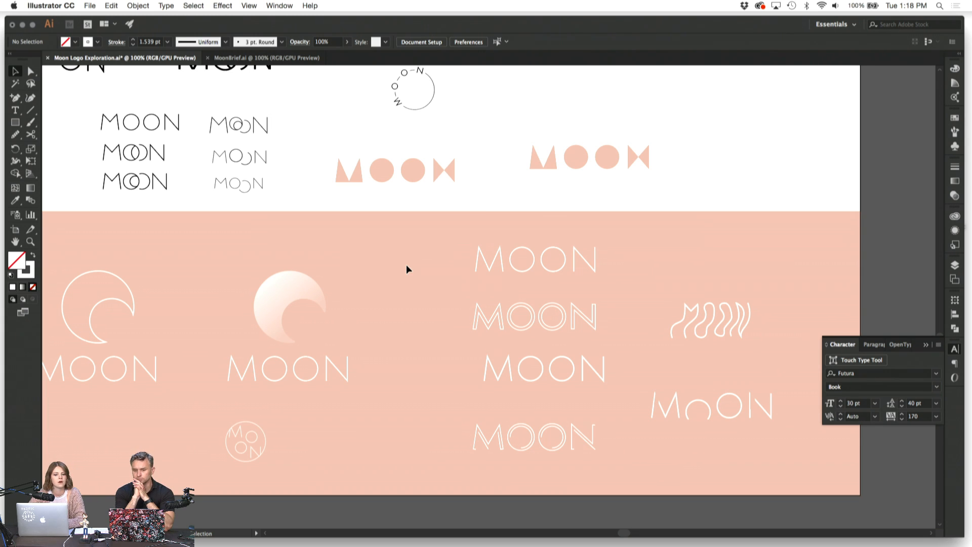
scroll(407, 269, "left", 3)
scroll(407, 269, "up", 1)
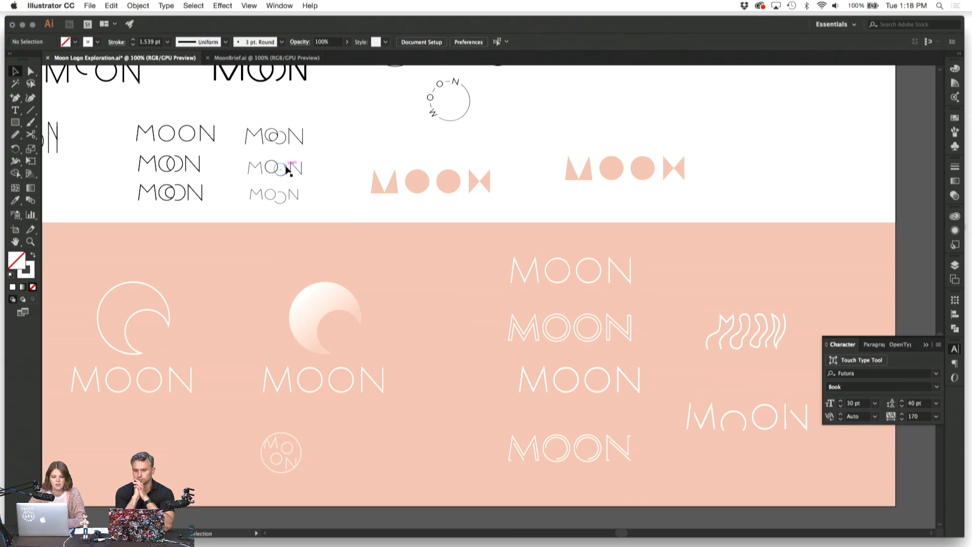
Step: Review the wordmark artboards and the six square pink moon illustration tiles below them, and dismiss the desktop notification
left_click(283, 167)
left_click(343, 149)
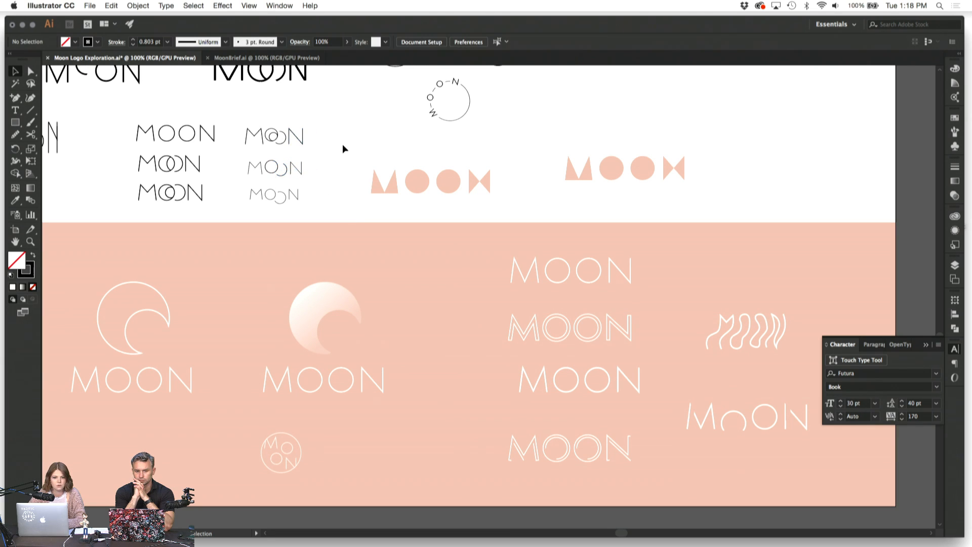
scroll(343, 149, "left", 5)
scroll(343, 149, "down", 1)
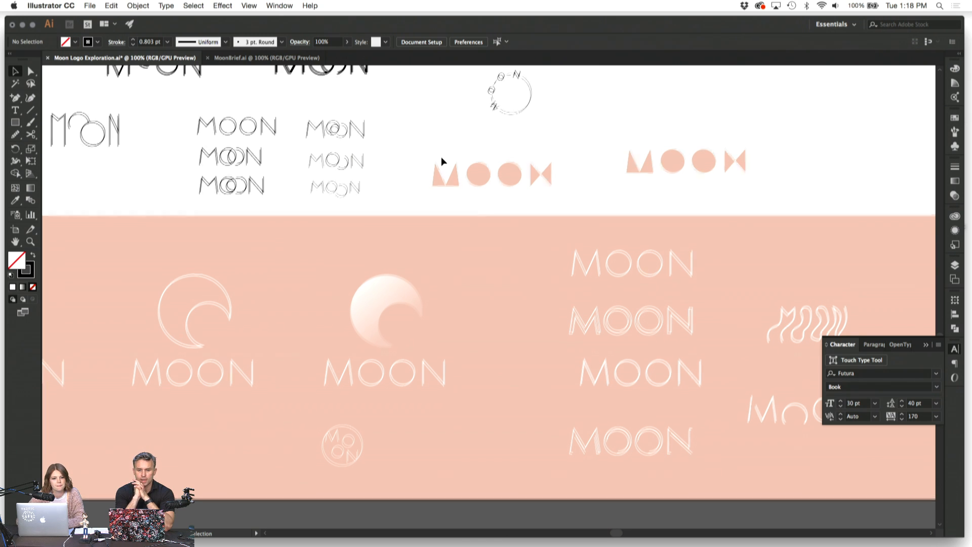
scroll(442, 162, "down", 10)
scroll(441, 162, "left", 3)
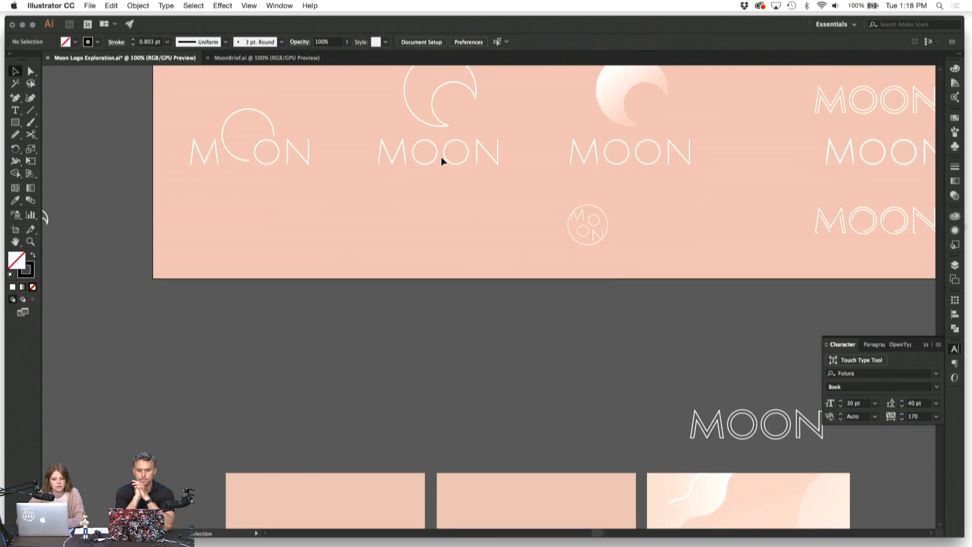
scroll(442, 161, "down", 6)
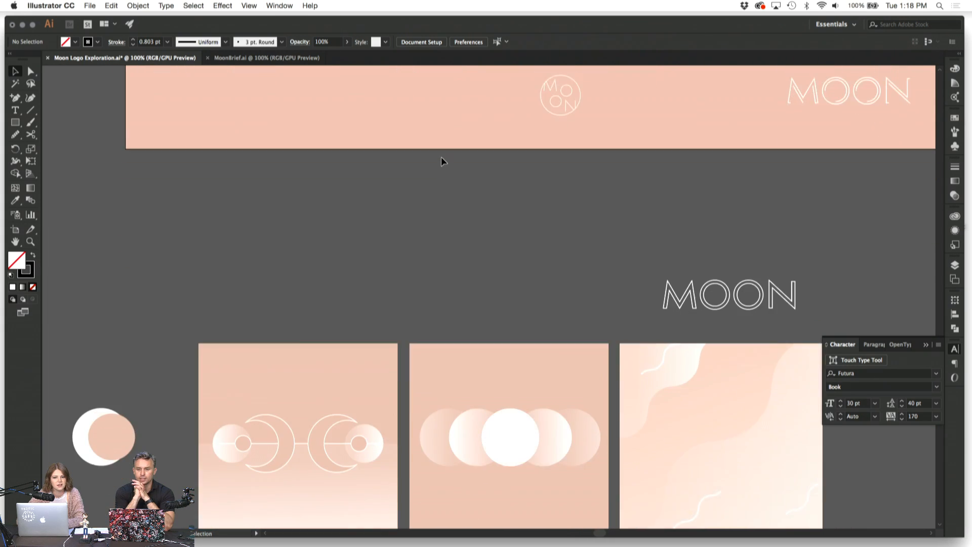
scroll(442, 161, "down", 10)
scroll(442, 161, "right", 1)
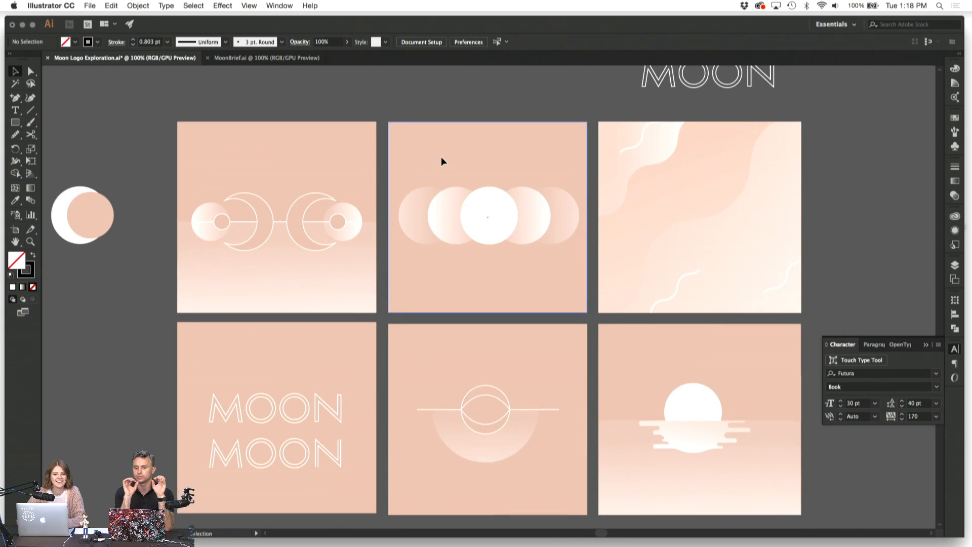
scroll(442, 161, "down", 2)
scroll(441, 161, "right", 2)
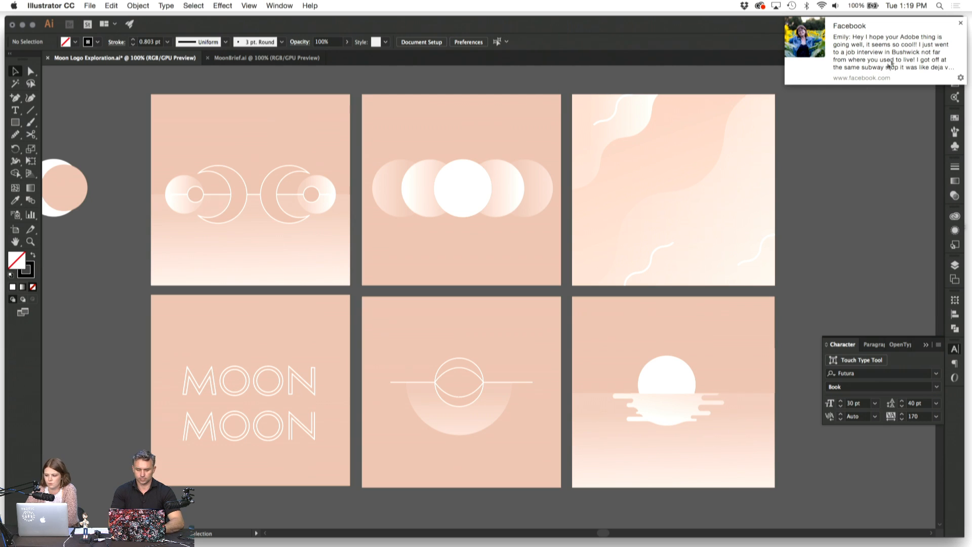
left_click(960, 24)
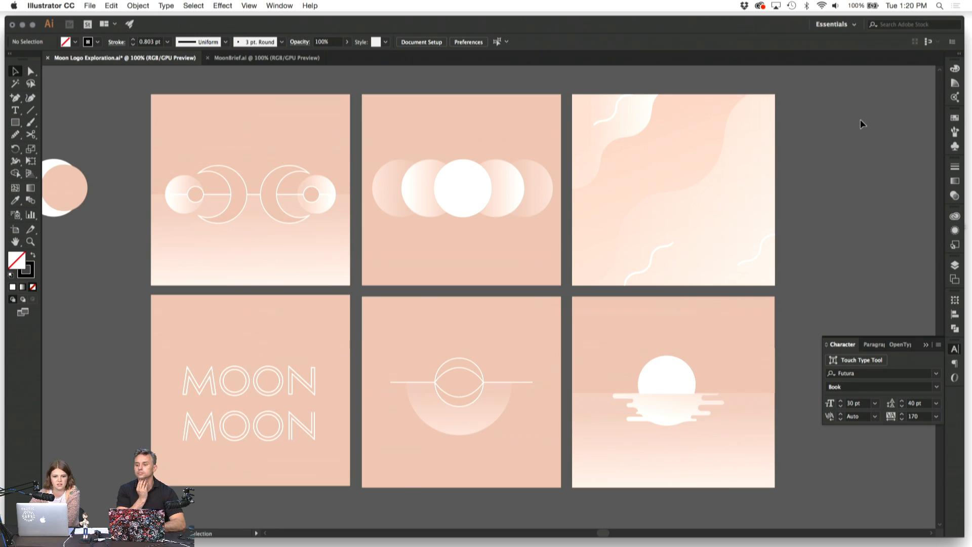
Step: Examine the two outlined MOON wordmarks in their square pink tile, magnified to 300%
left_click(452, 208)
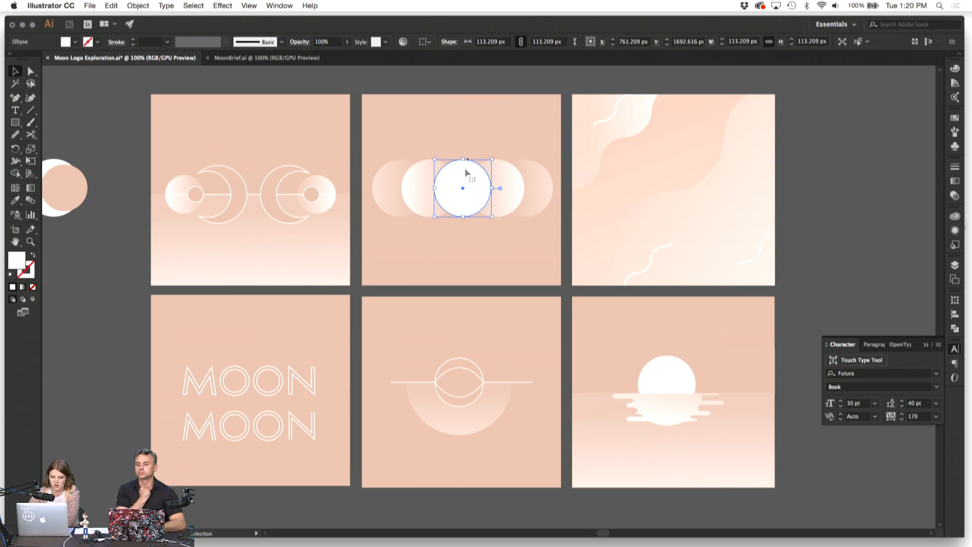
left_click(464, 89)
scroll(464, 89, "down", 3)
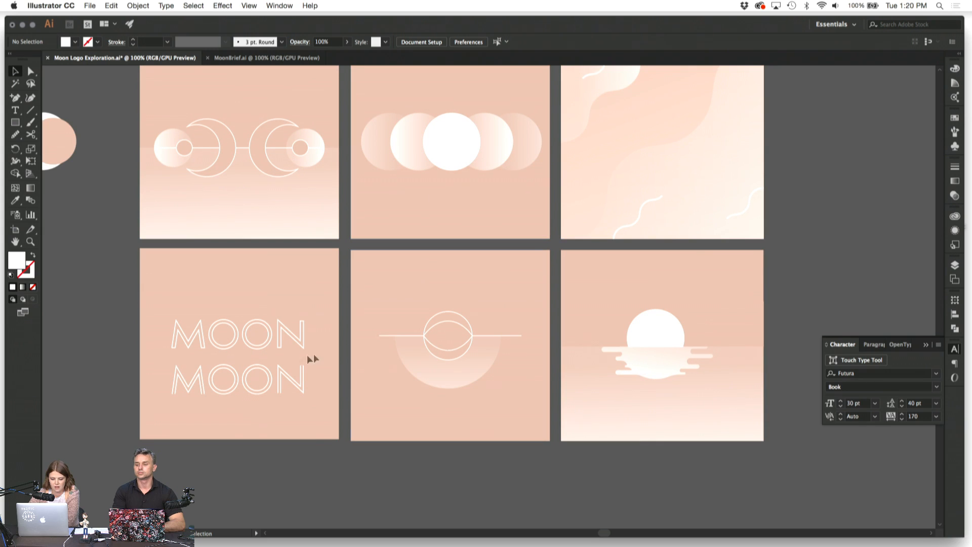
scroll(302, 355, "down", 2)
scroll(302, 355, "left", 2)
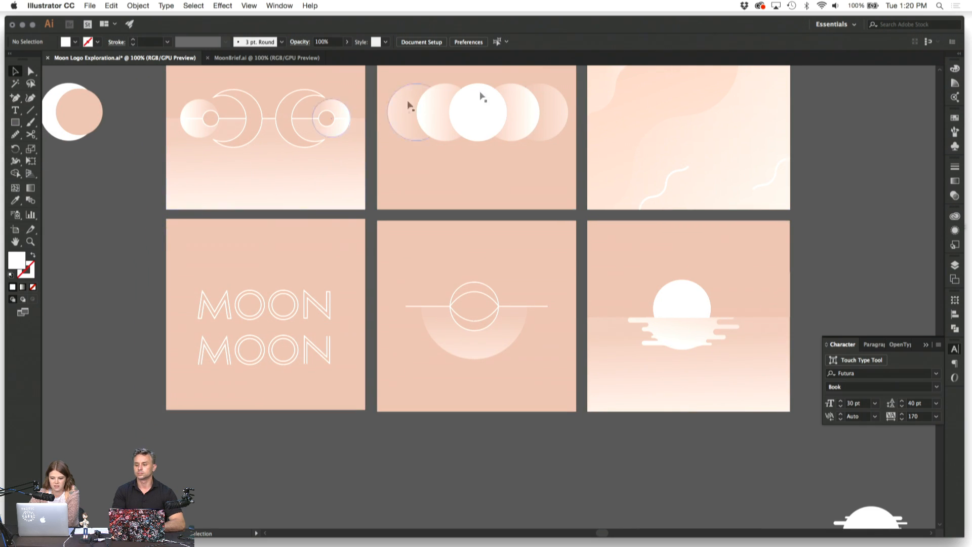
left_click(274, 315)
scroll(274, 315, "down", 3)
scroll(274, 315, "left", 2)
left_click(281, 297)
key("super+equal")
key("super+equal")
key("super+equal")
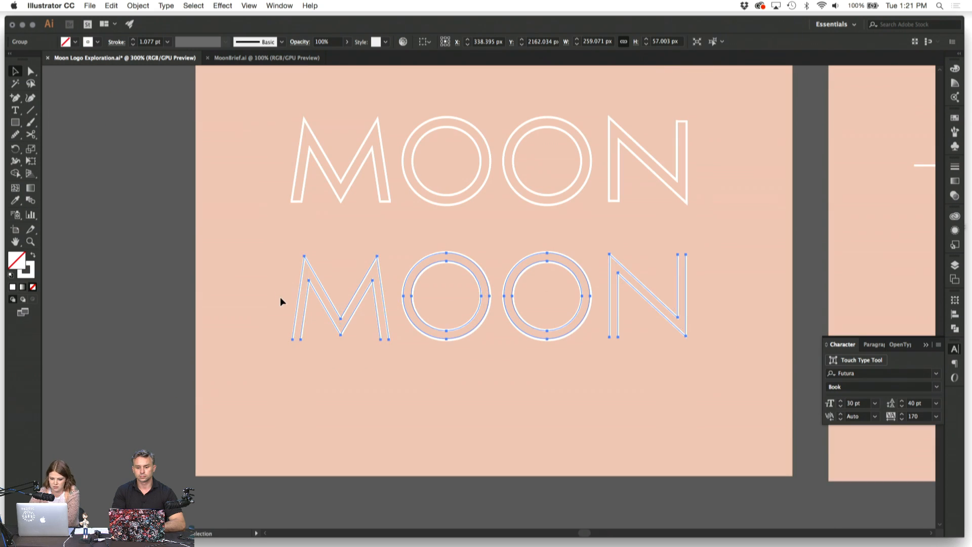
left_click(185, 270)
scroll(186, 270, "right", 4)
scroll(185, 270, "down", 2)
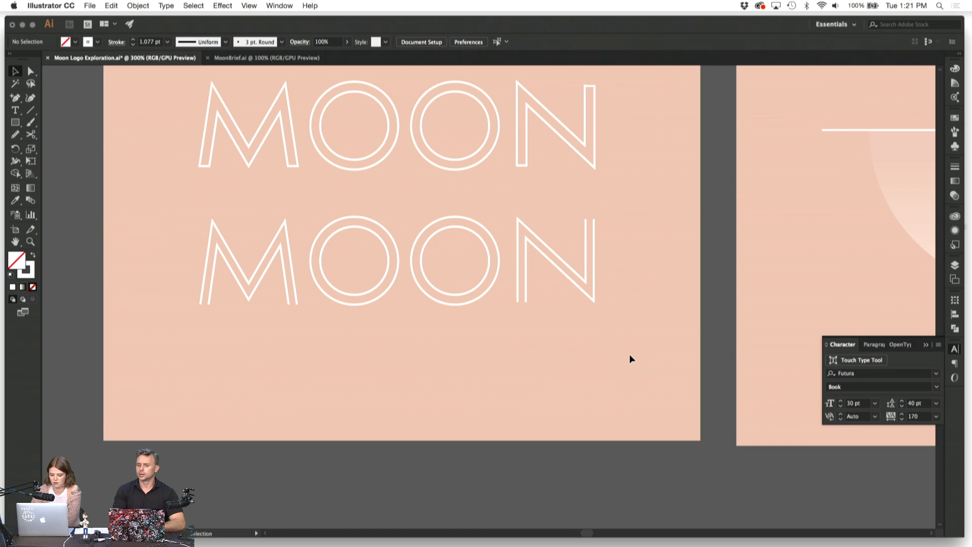
Step: Review all six pink tiles at 100% zoom, including the water rectangle beneath the white moon
key("super+minus")
key("super+minus")
scroll(630, 355, "right", 10)
scroll(630, 354, "up", 4)
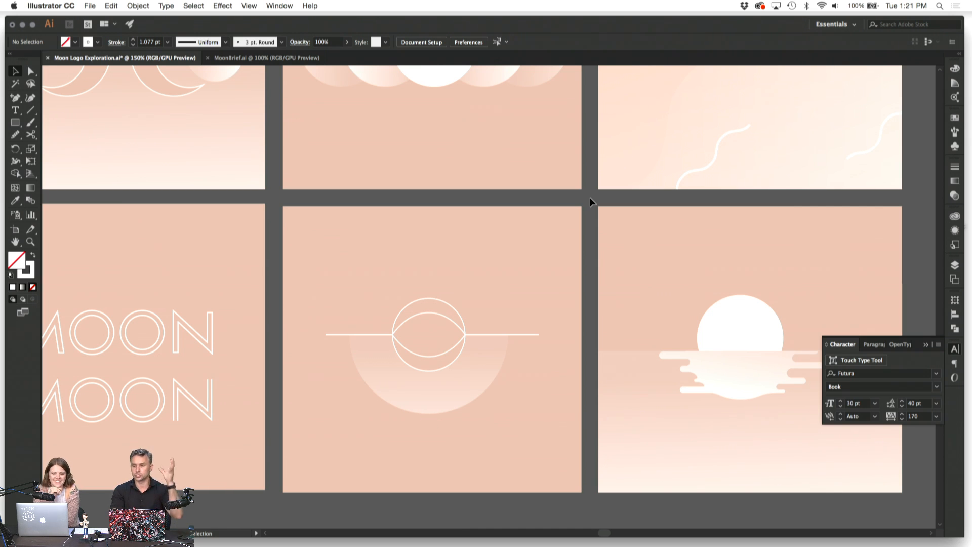
key("super+minus")
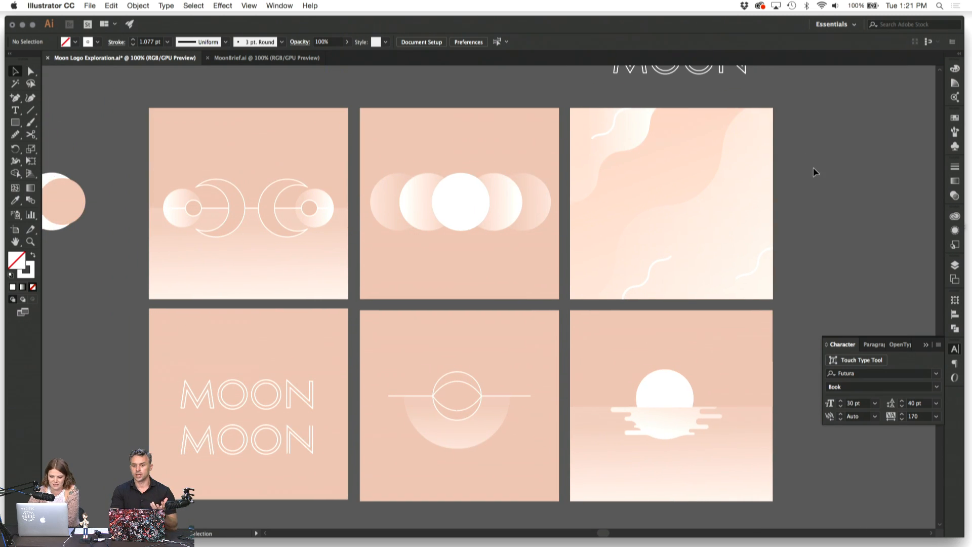
scroll(813, 167, "left", 2)
scroll(813, 167, "down", 1)
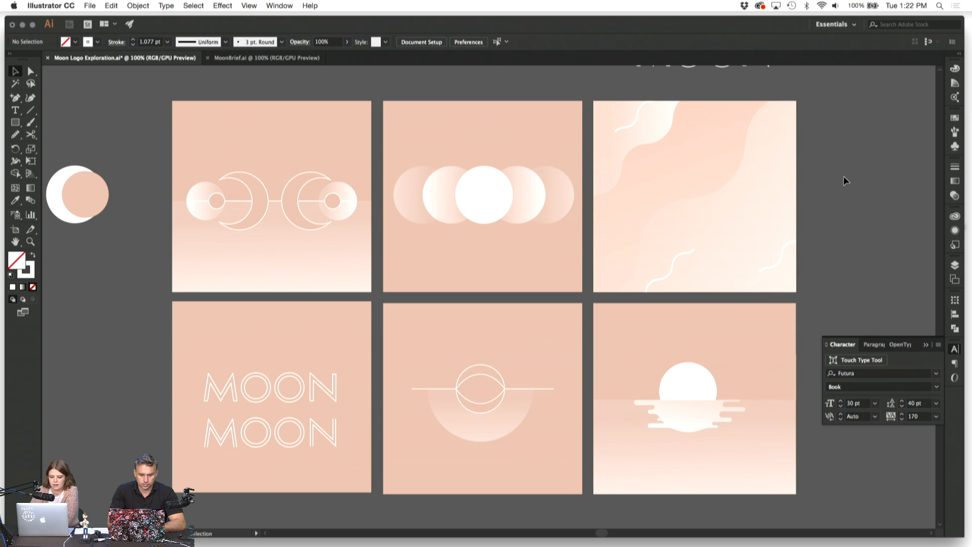
left_click(707, 402)
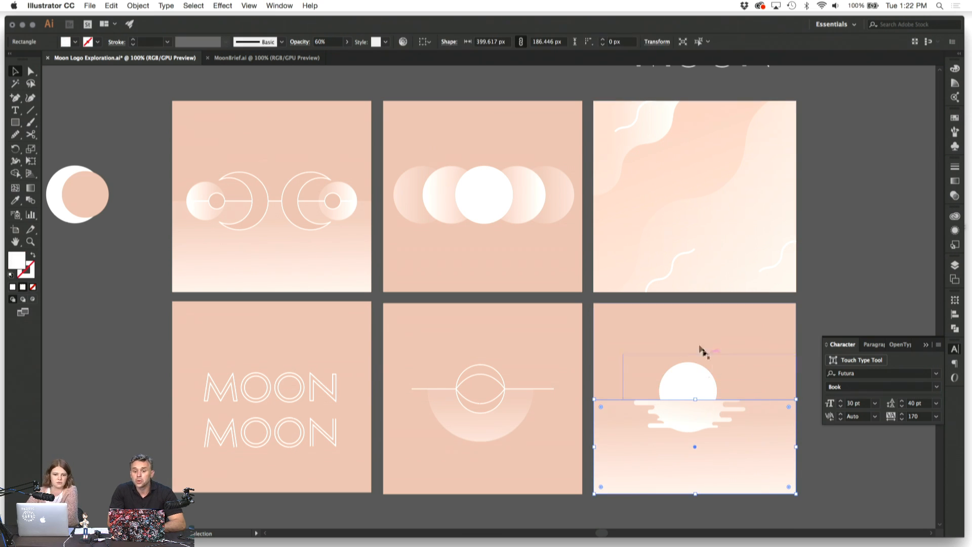
left_click(852, 458)
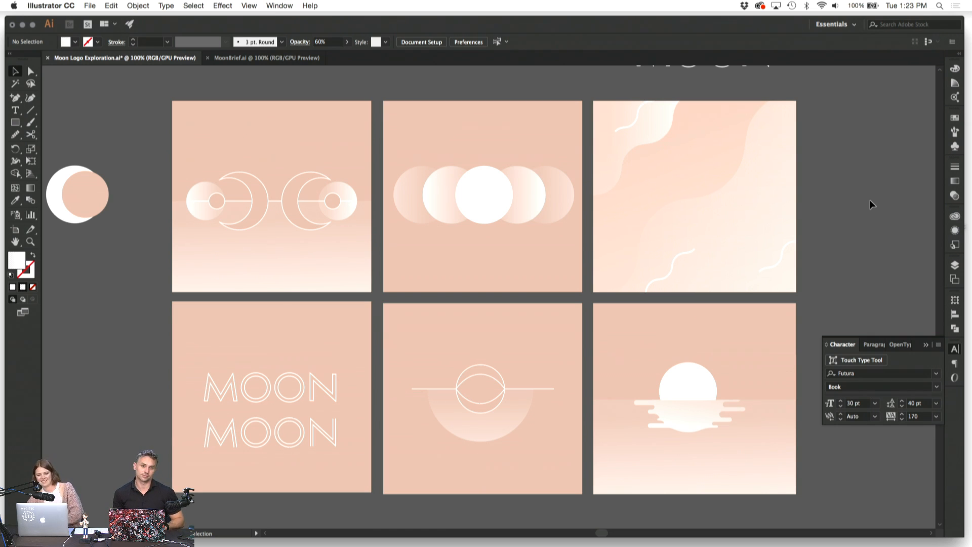
Step: Scale down the row of five overlapping moon-phase circles around the centre of its tile
left_click(527, 143)
key("super+shift+a")
left_click_drag(410, 158, 557, 243)
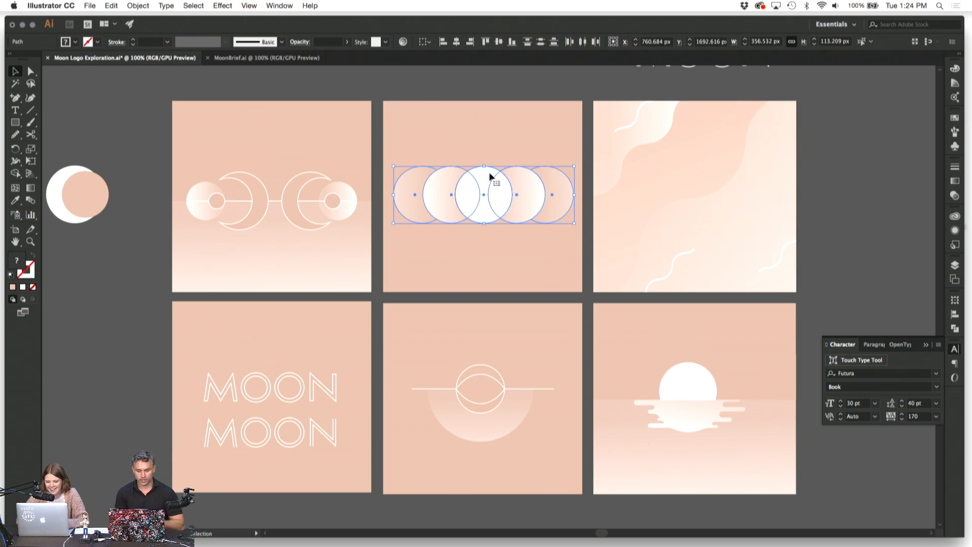
left_click_drag(484, 167, 484, 185)
key("super+shift+a")
Step: Copy the thin white MOON wordmark from the pink logo artboard and place it beneath the moon-phase circles in their tile
scroll(479, 153, "up", 10)
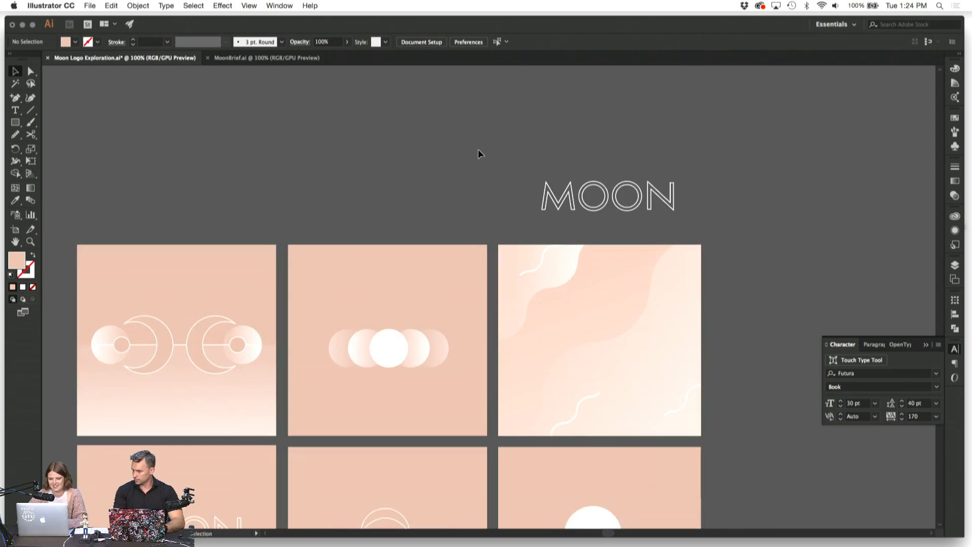
scroll(478, 149, "up", 8)
scroll(478, 149, "right", 8)
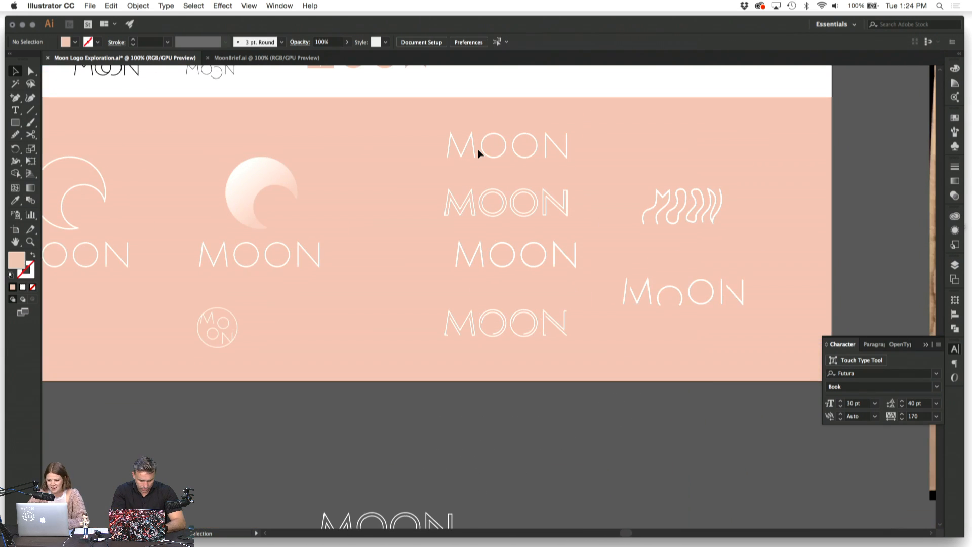
left_click(533, 136)
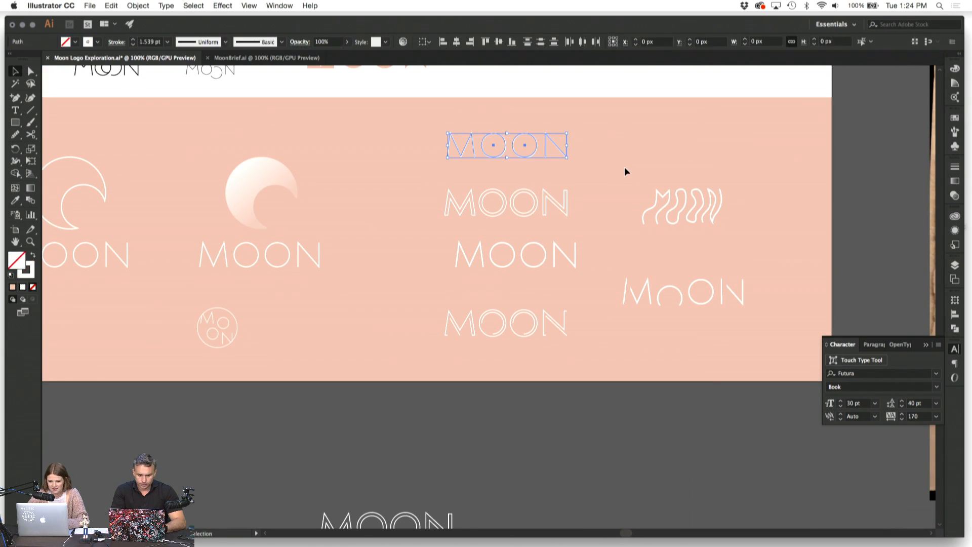
scroll(594, 165, "down", 10)
scroll(594, 165, "left", 4)
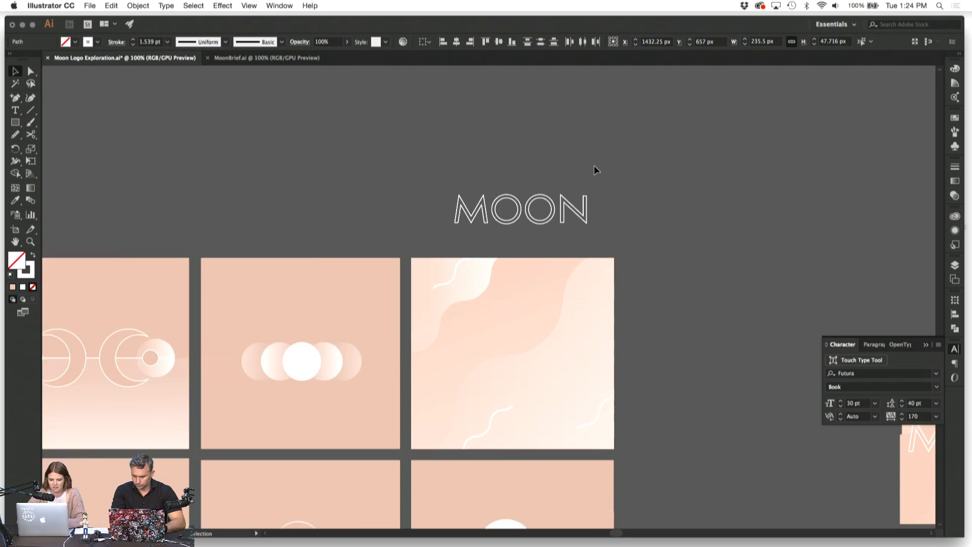
scroll(594, 165, "down", 3)
scroll(594, 165, "left", 3)
left_click_drag(622, 87, 430, 296)
left_click(458, 326)
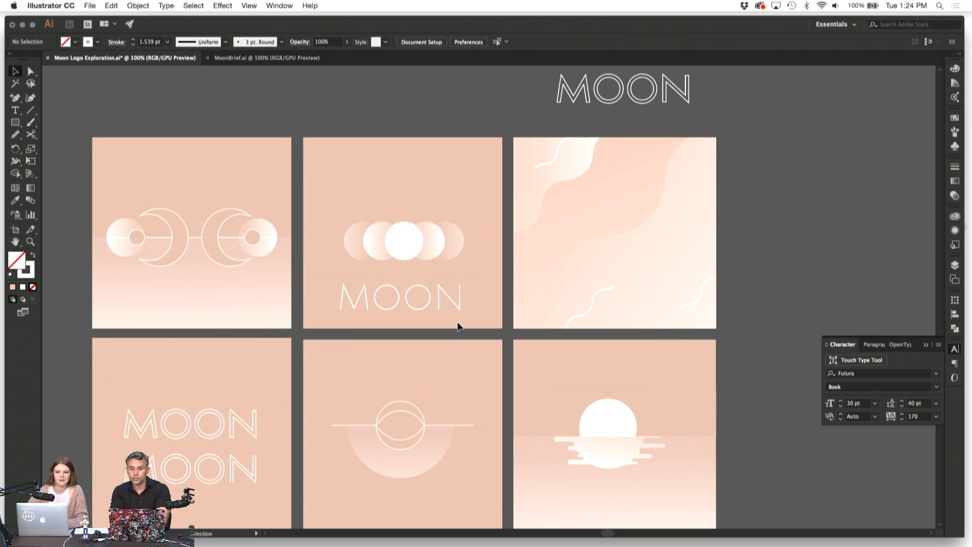
Step: Shrink the copied wordmark's M and N and place them on either side of the moon-phase circles, leaving the two O's below
left_click(342, 298)
left_click(322, 294)
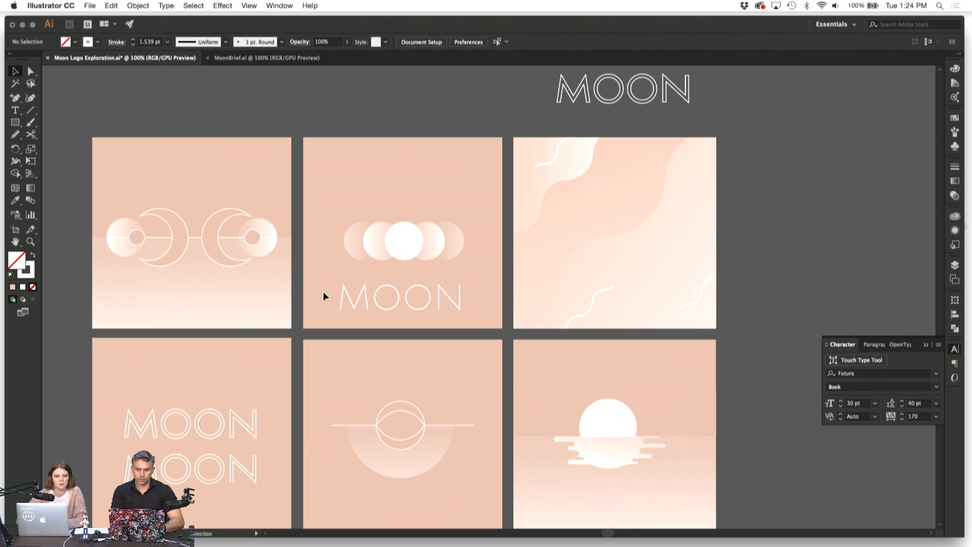
left_click(353, 303)
left_click(450, 298, "shift")
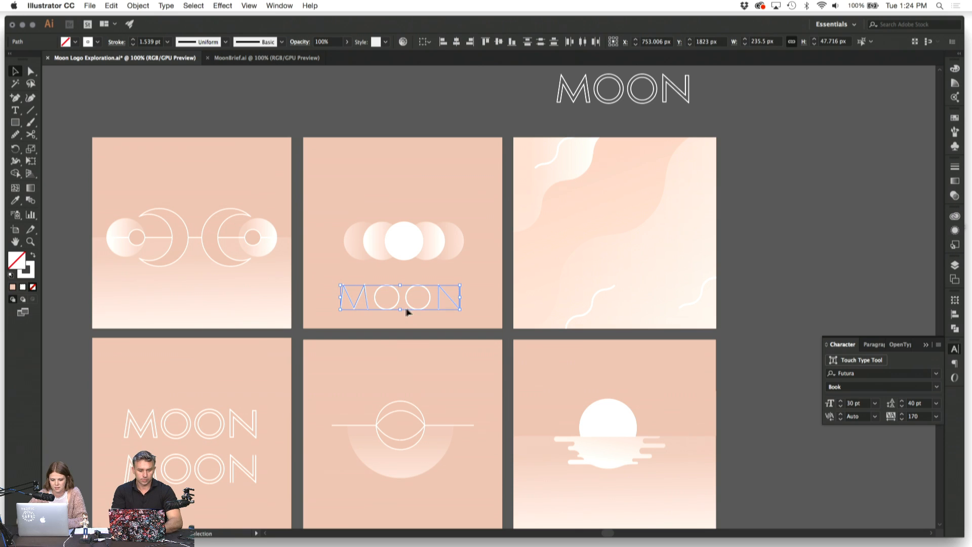
mouse_move(401, 311)
left_mouse_down()
mouse_move(382, 243)
mouse_move(482, 247)
left_mouse_up()
left_click(403, 209)
left_click(443, 309)
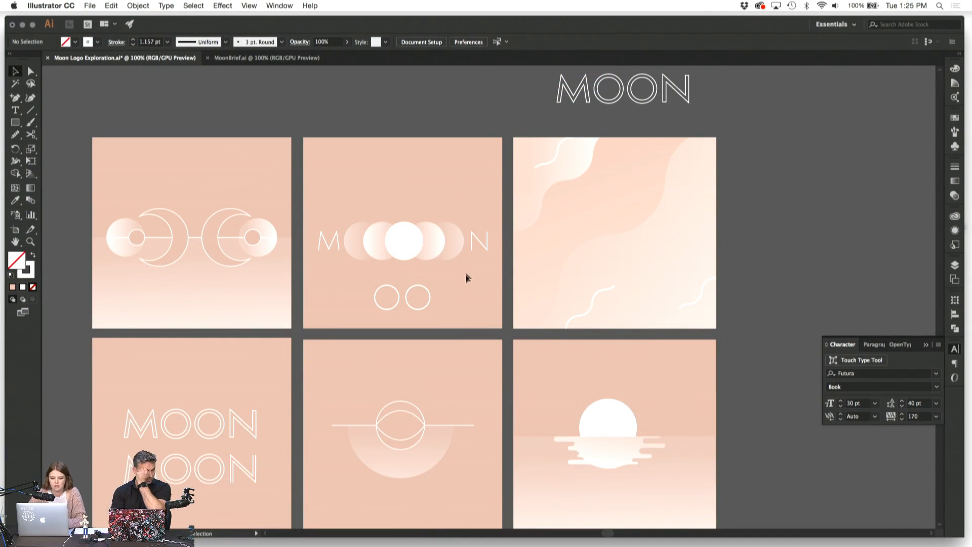
Step: Scale the M and N down further to about 325 px wide by 29 px high overall and group them
left_click(482, 242)
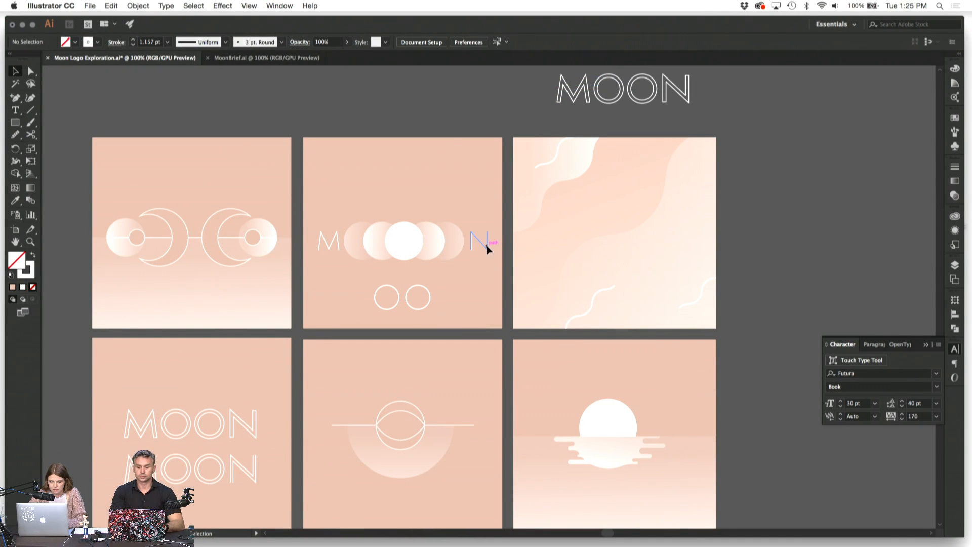
left_click(336, 248, "shift")
mouse_move(489, 242)
left_mouse_down()
mouse_move(454, 246)
mouse_move(484, 247)
left_mouse_up()
key("super+shift+a")
left_click(327, 242, "shift")
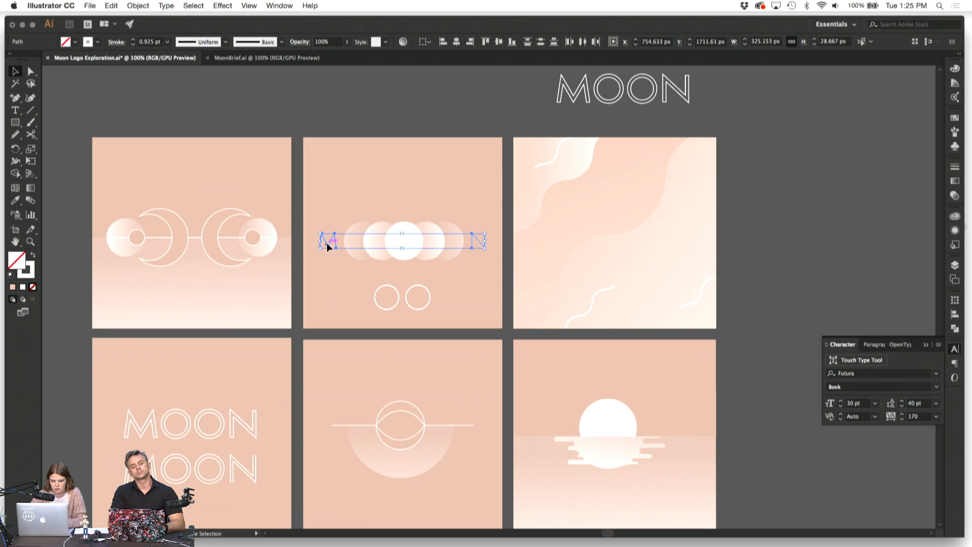
key("super+g")
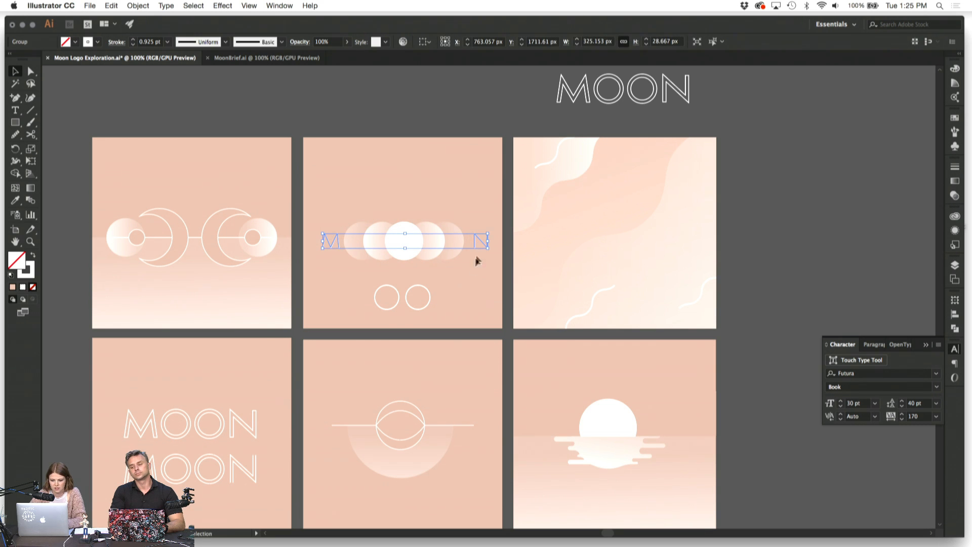
Step: Nudge the grouped M and N so they sit evenly on both sides of the moon-phase circles
left_click_drag(479, 239, 478, 238)
left_click(460, 278)
left_click(486, 245)
left_click(476, 288)
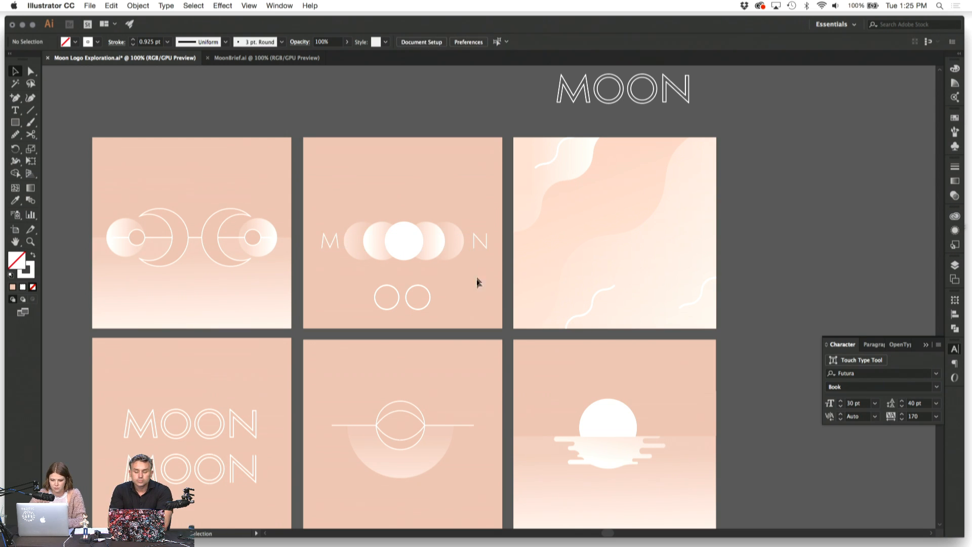
key("super+equal")
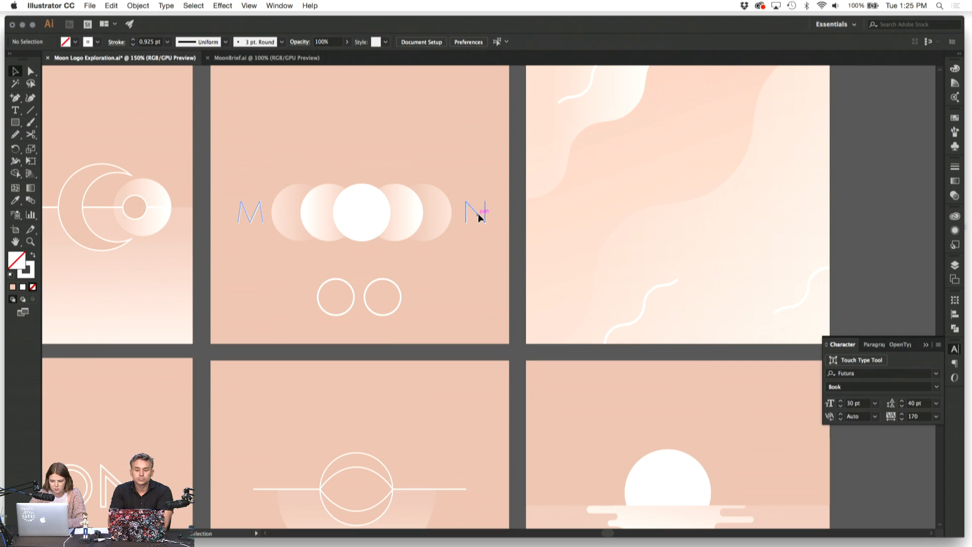
left_click(475, 213)
left_click(471, 284)
Step: Delete the two leftover O outlines beneath the moon-phase circles
left_click_drag(415, 287, 323, 300)
key("Delete")
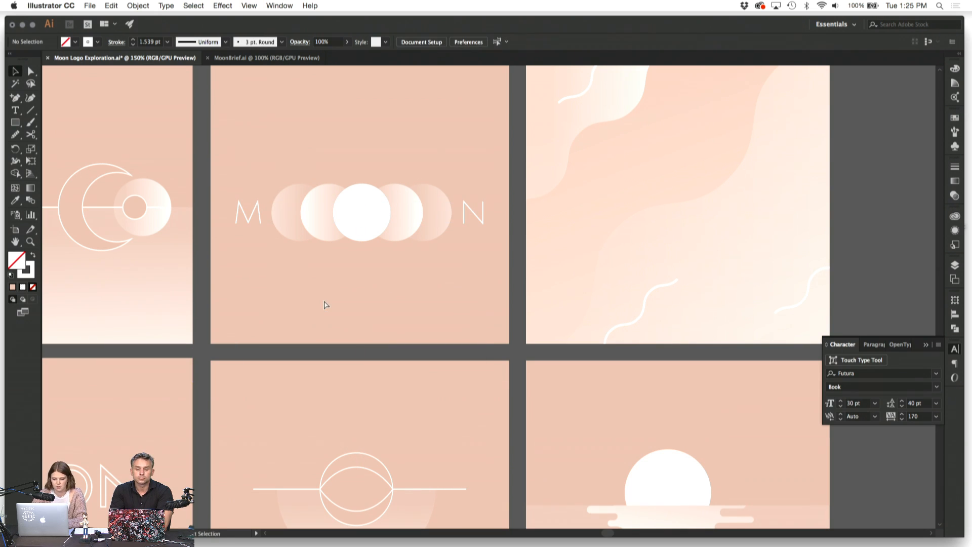
key("super+minus")
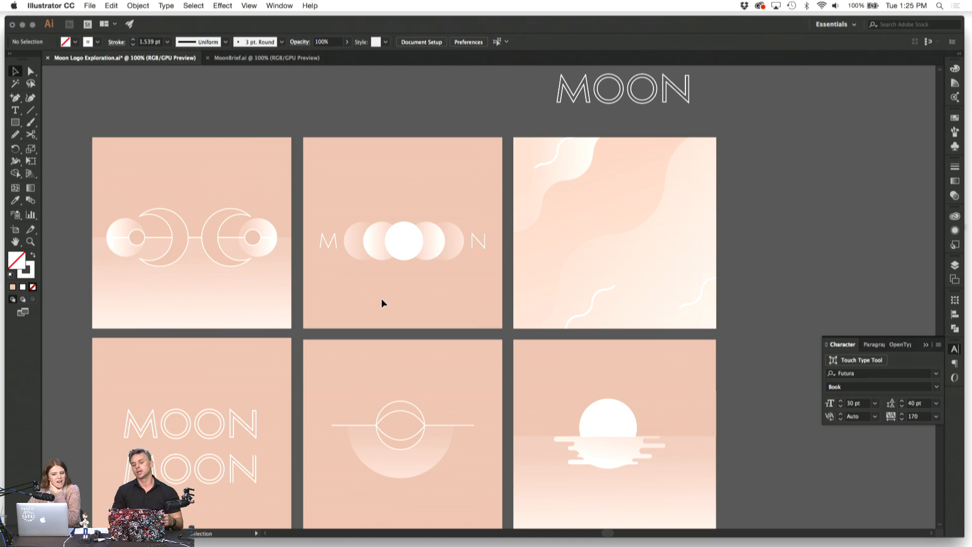
left_click(334, 245)
key("a")
key("v")
left_click(361, 305)
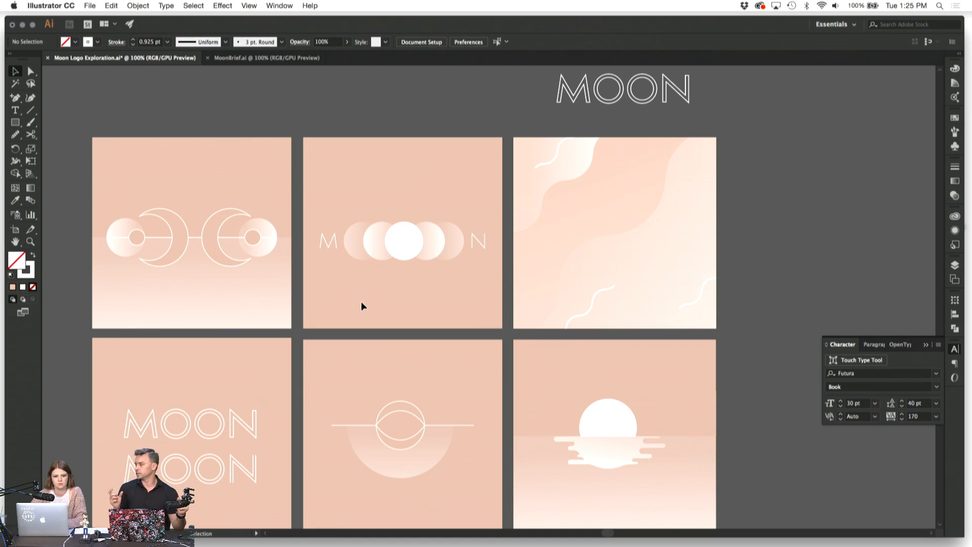
left_click(334, 243)
left_click(370, 288)
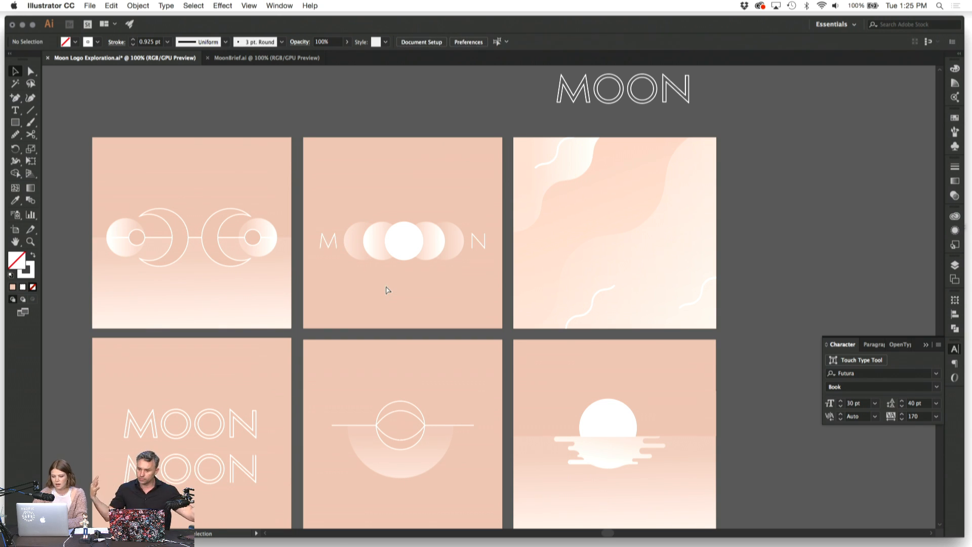
Step: Move the M and N inward so they overlap the outermost moon-phase circles
key("super+equal")
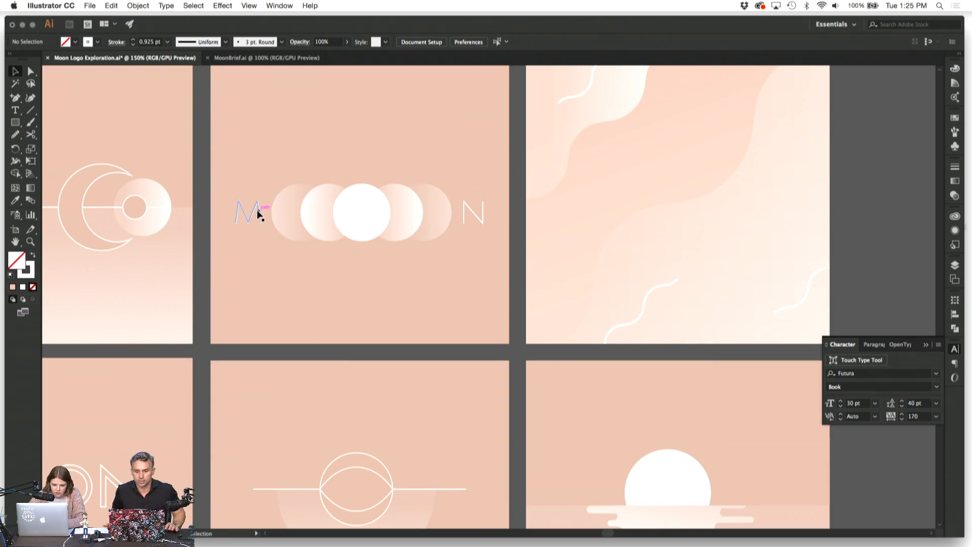
left_click_drag(257, 209, 281, 212)
left_click_drag(476, 218, 451, 215)
left_click(445, 265)
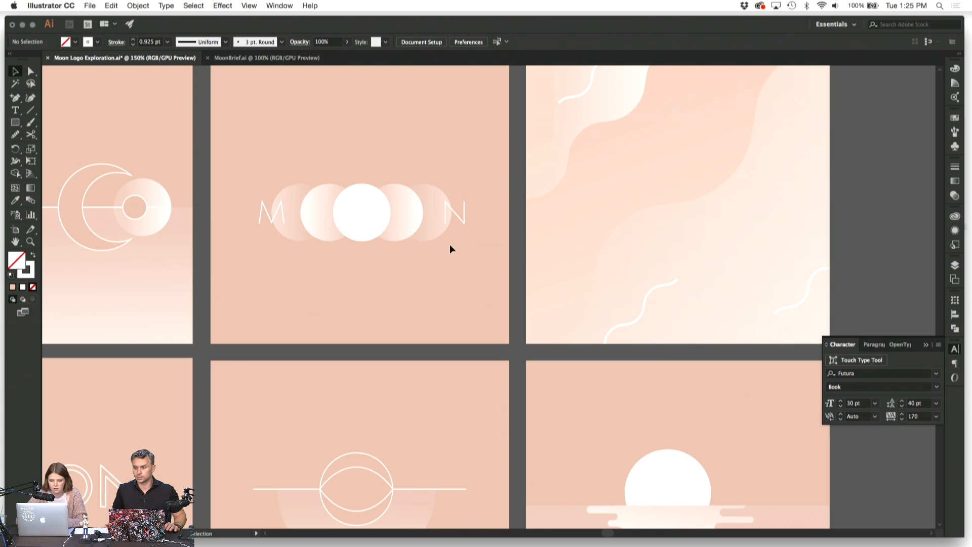
left_click(462, 223)
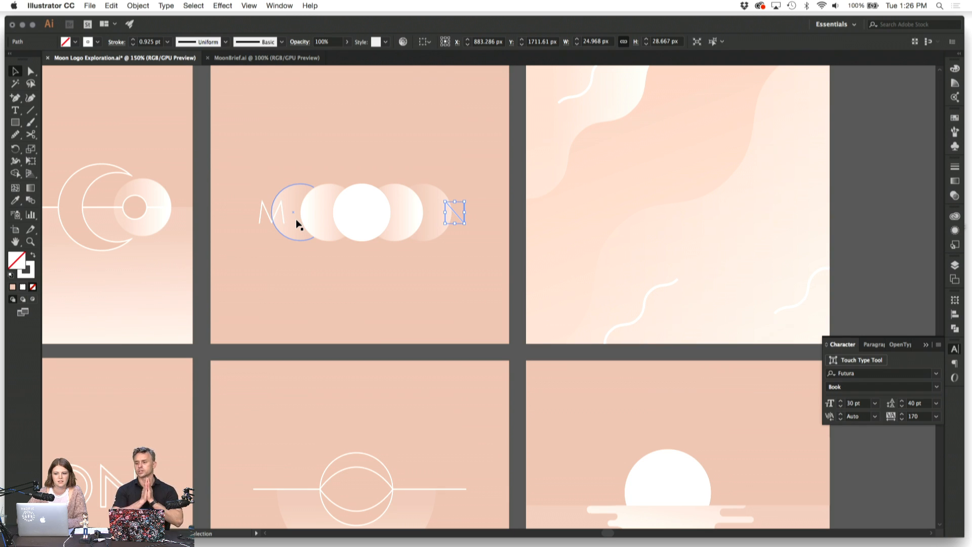
left_click(288, 267)
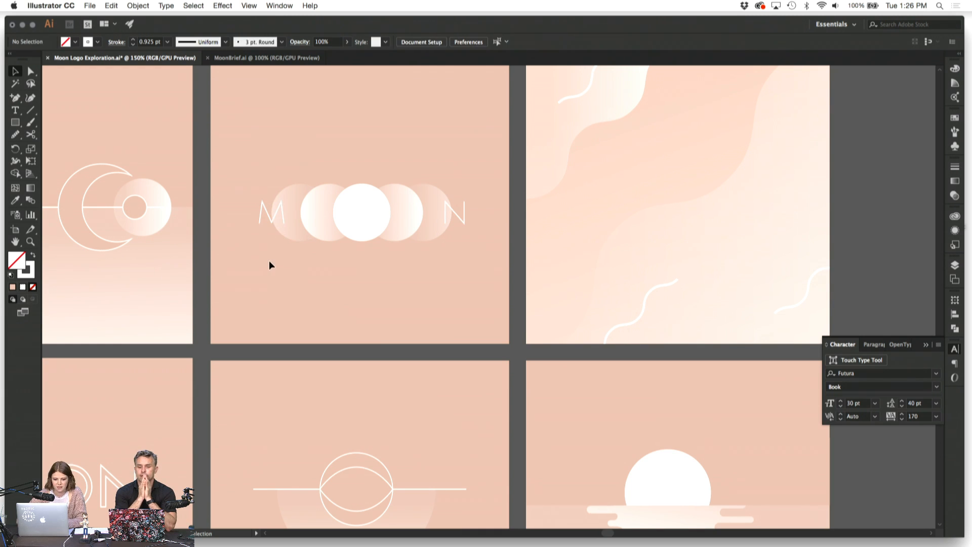
Step: Review the overlapping MOON wordmark explorations on the peach and white artboards
scroll(269, 261, "up", 3)
scroll(269, 260, "up", 15)
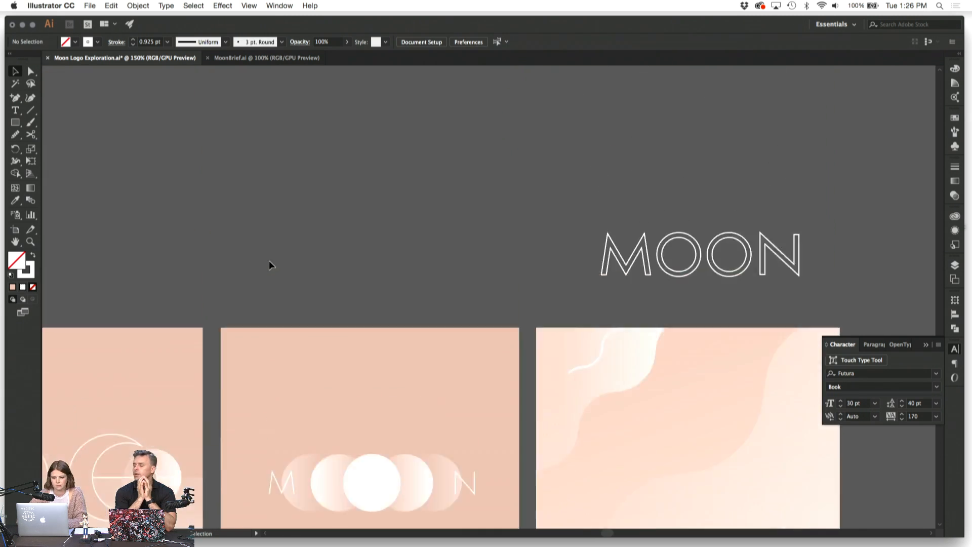
scroll(269, 260, "up", 15)
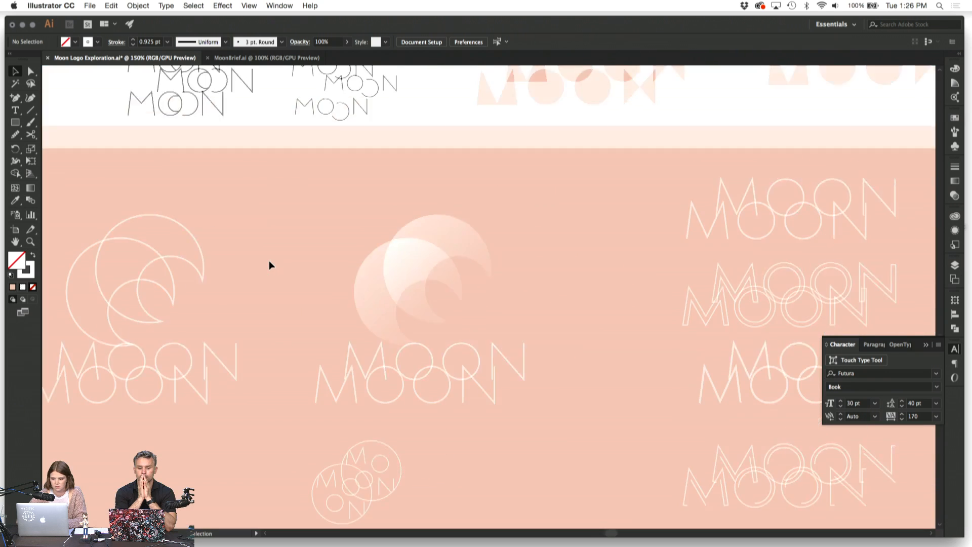
scroll(269, 263, "left", 10)
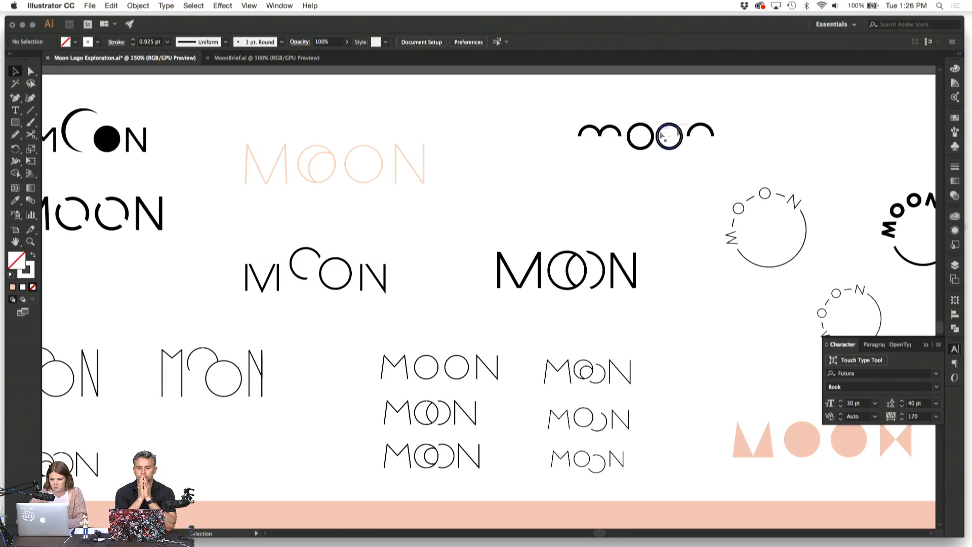
scroll(623, 159, "down", 10)
scroll(623, 159, "left", 3)
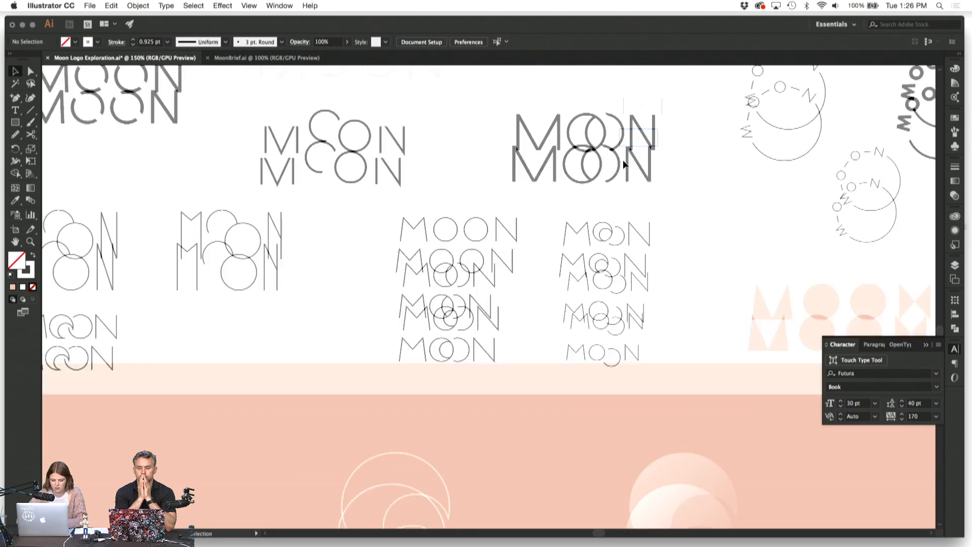
scroll(623, 160, "up", 10)
scroll(623, 160, "right", 6)
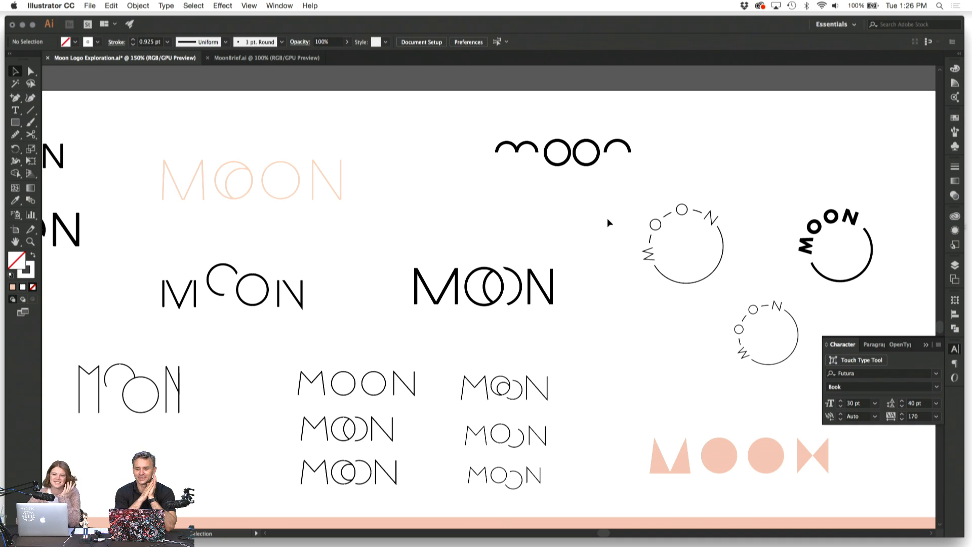
Step: Compare the line wordmarks with the circular MOON badges and the solid geometric MOON wordmarks
scroll(604, 228, "down", 5)
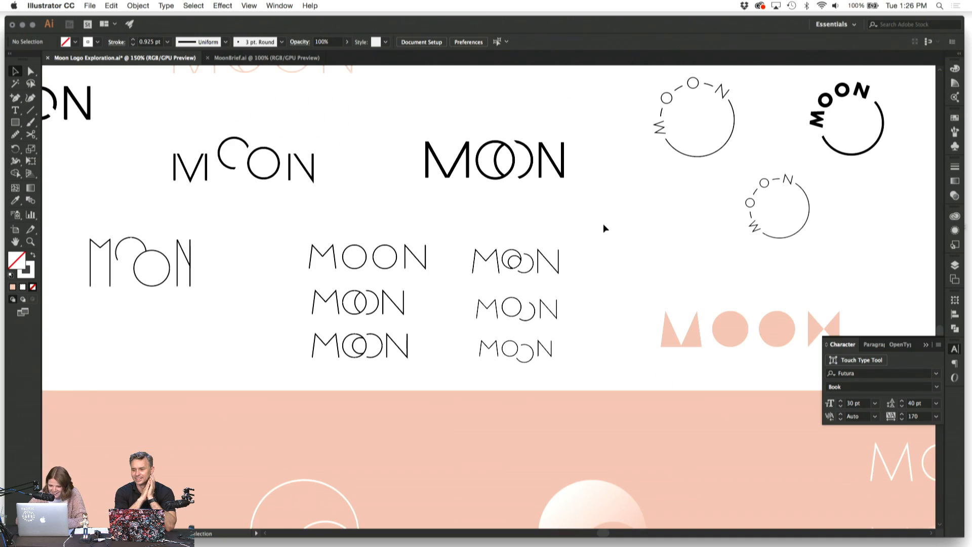
scroll(603, 228, "down", 2)
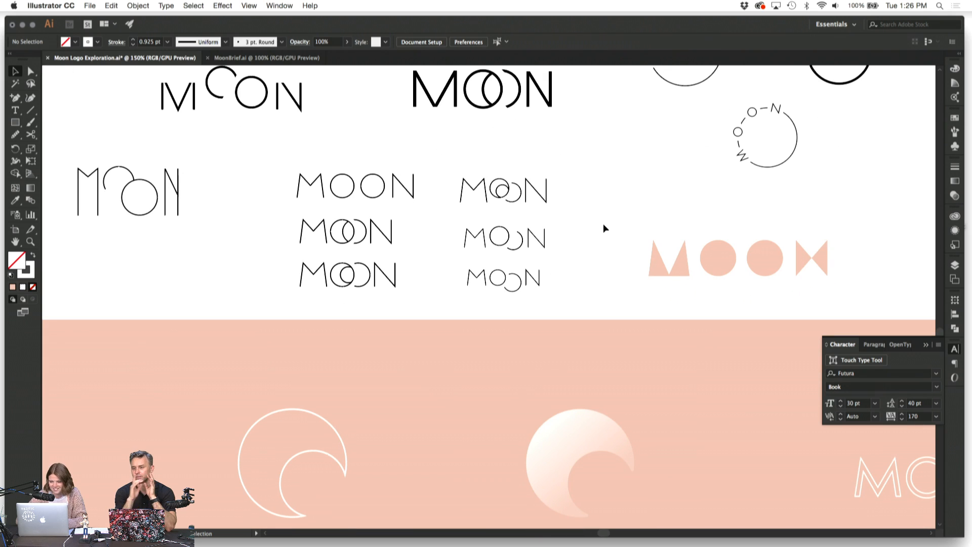
scroll(604, 228, "right", 5)
scroll(604, 228, "up", 1)
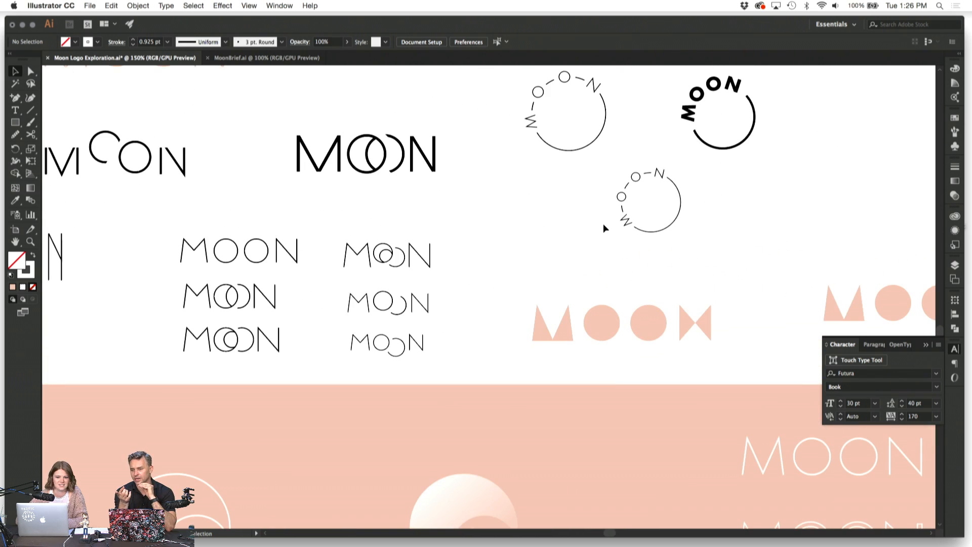
scroll(605, 228, "right", 5)
scroll(604, 228, "up", 2)
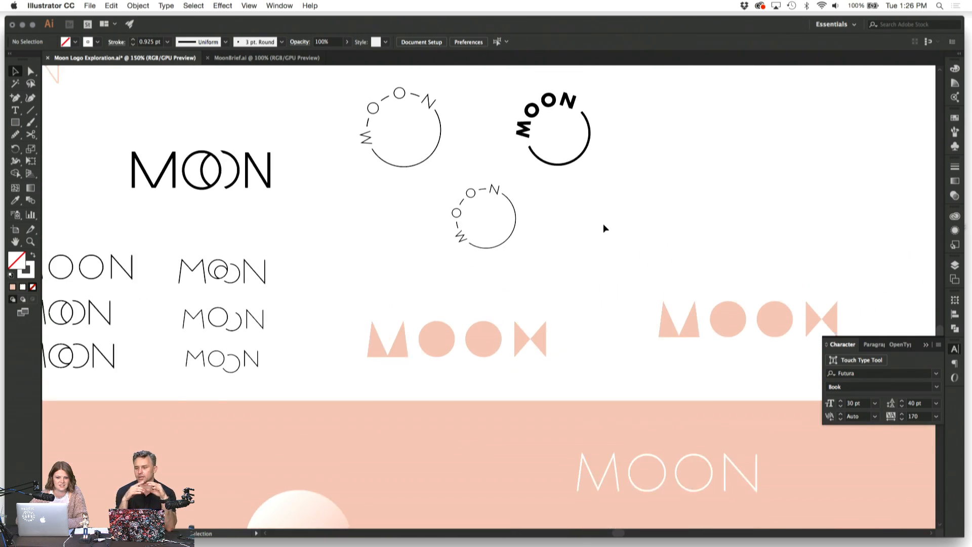
scroll(603, 223, "up", 1)
scroll(603, 223, "right", 1)
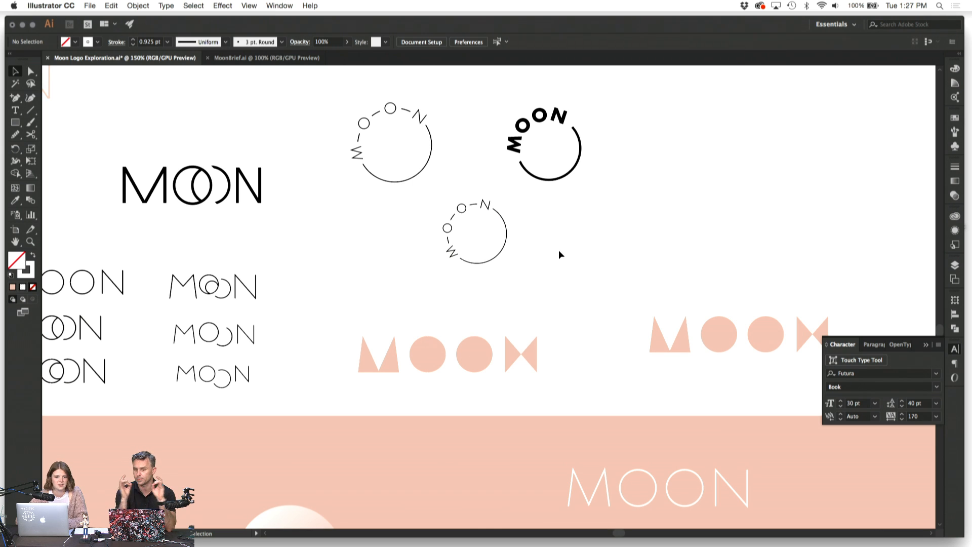
Step: Return to the moon-phase tile and shift the M slightly outward to balance its overlap with the N's
scroll(560, 254, "down", 15)
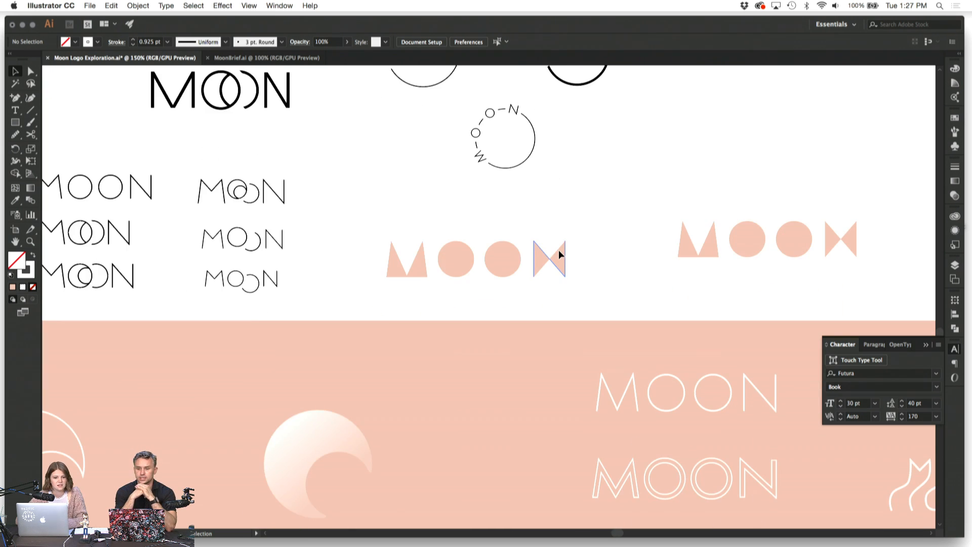
scroll(560, 254, "down", 15)
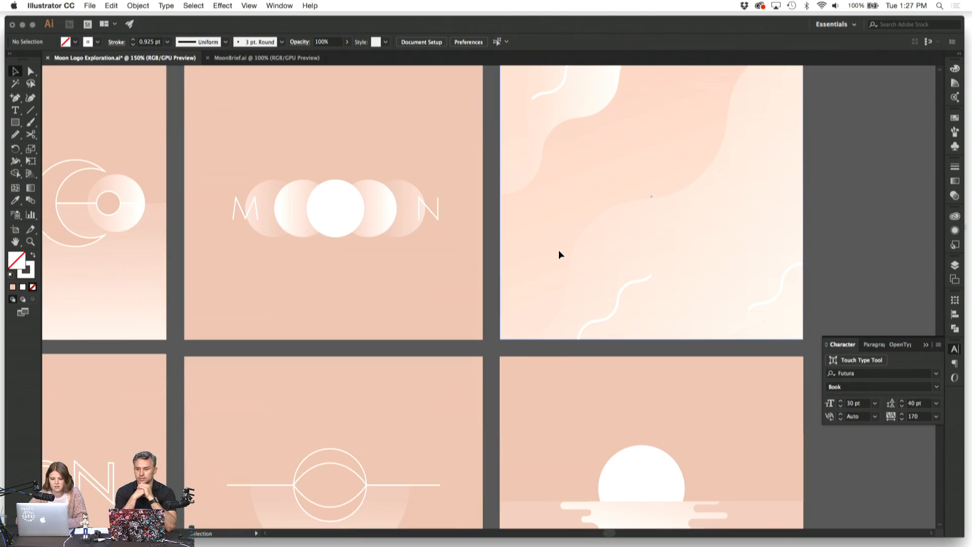
left_click(436, 216)
left_click(234, 213)
left_click_drag(236, 214, 259, 219)
left_click(246, 275)
left_click(426, 258)
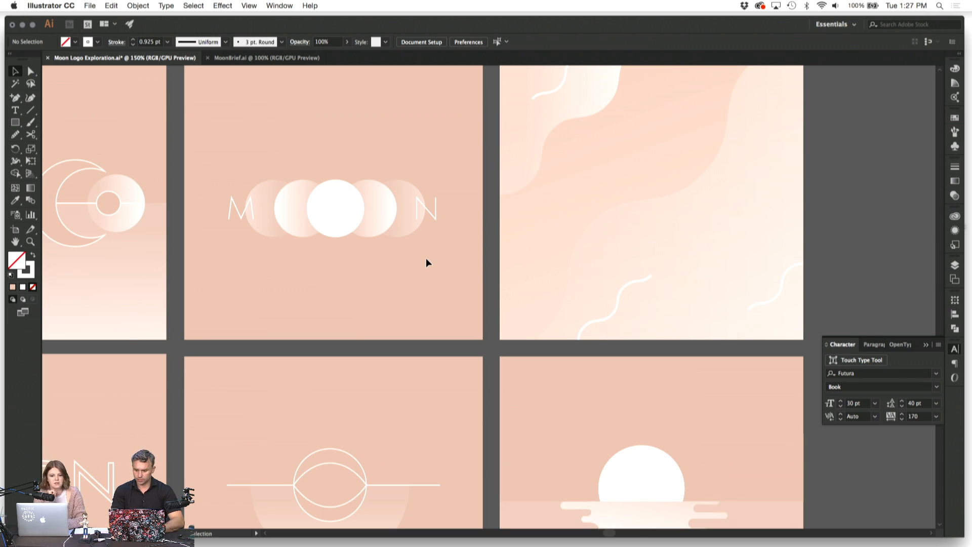
Step: Move the M and N outward so both letters sit just outside the moon-phase circles
scroll(418, 278, "down", 2)
scroll(418, 277, "left", 2)
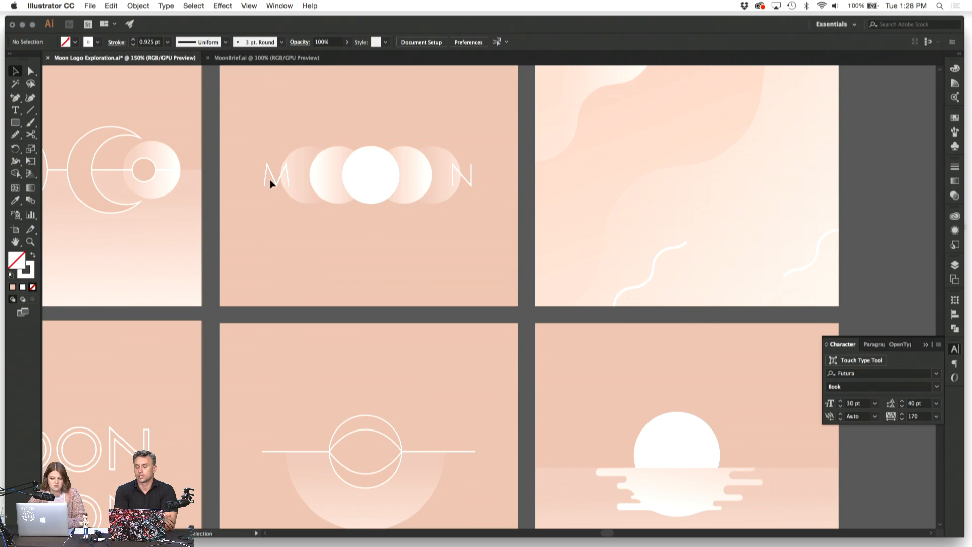
left_click_drag(275, 183, 263, 183)
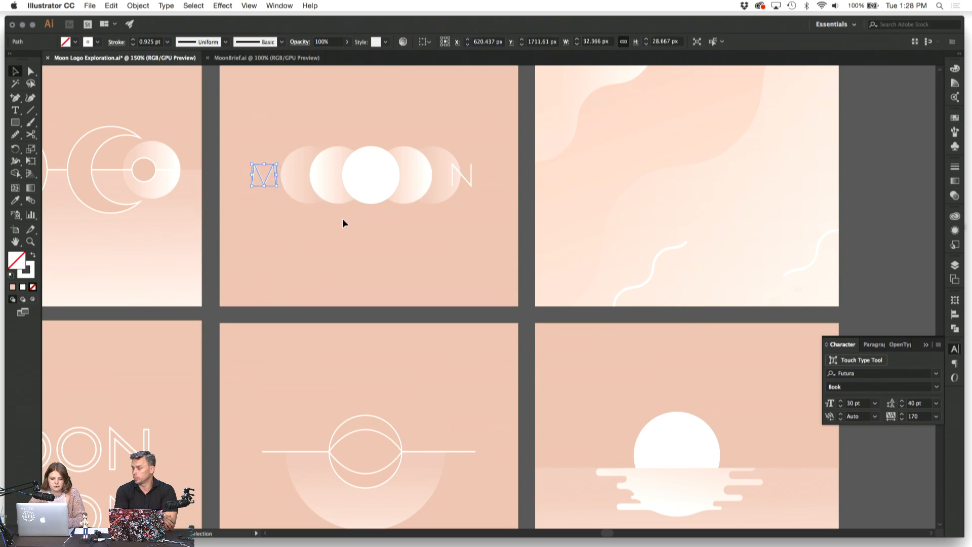
left_click_drag(470, 183, 479, 178)
left_click(297, 91)
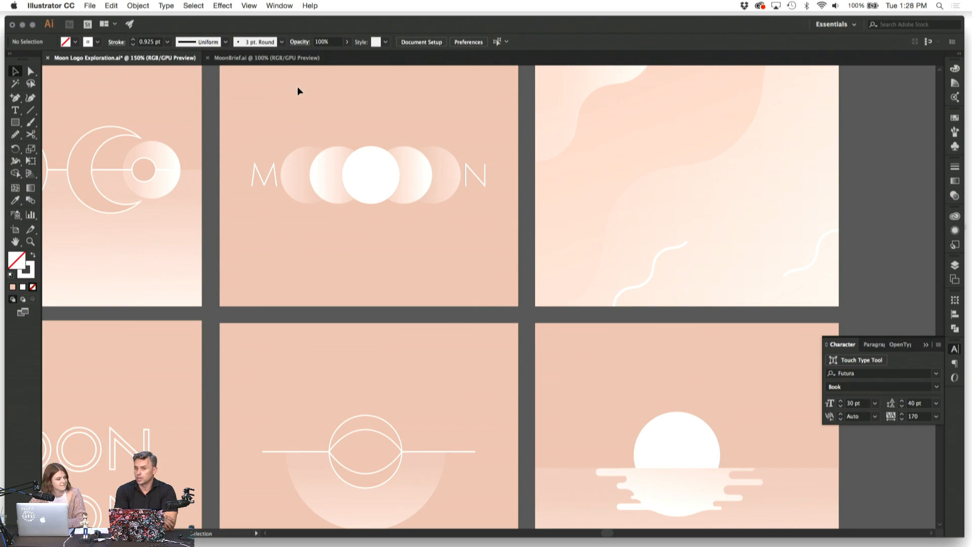
Step: Review the mood board images in MoonBrief.ai and return to the Moon Logo Exploration document
left_click(273, 59)
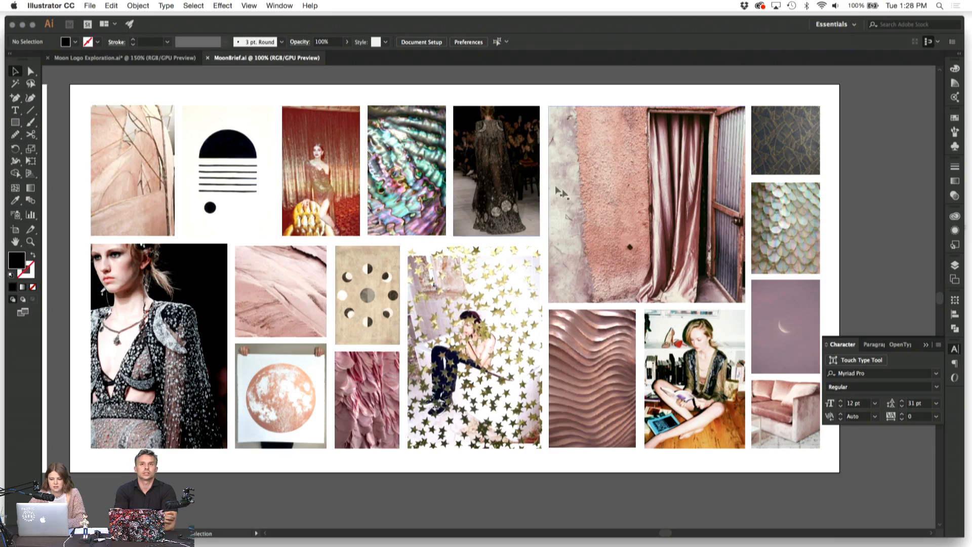
scroll(828, 201, "up", 1)
scroll(829, 202, "left", 1)
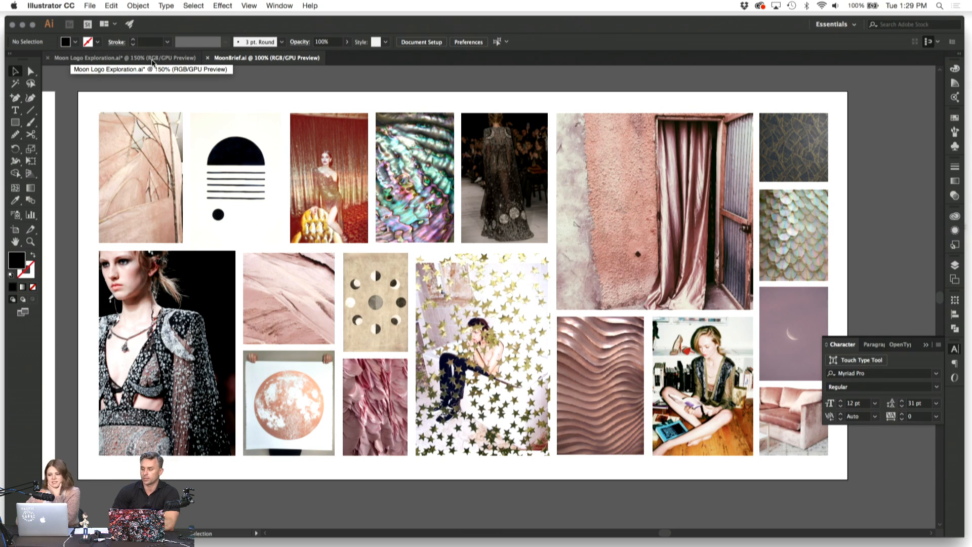
left_click(152, 62)
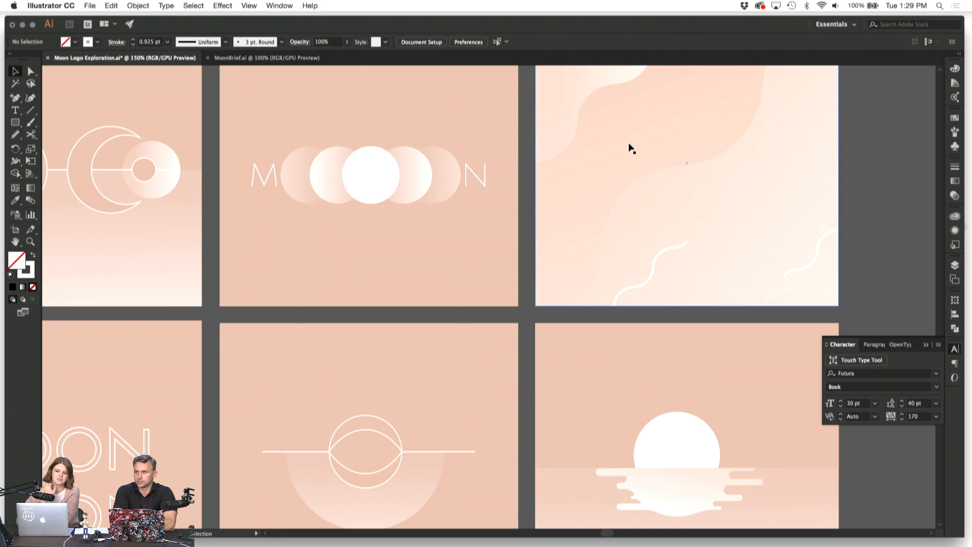
Step: Group the M and N and shift the pair slightly sideways to centre it on the moon-phase circles
left_click(264, 182)
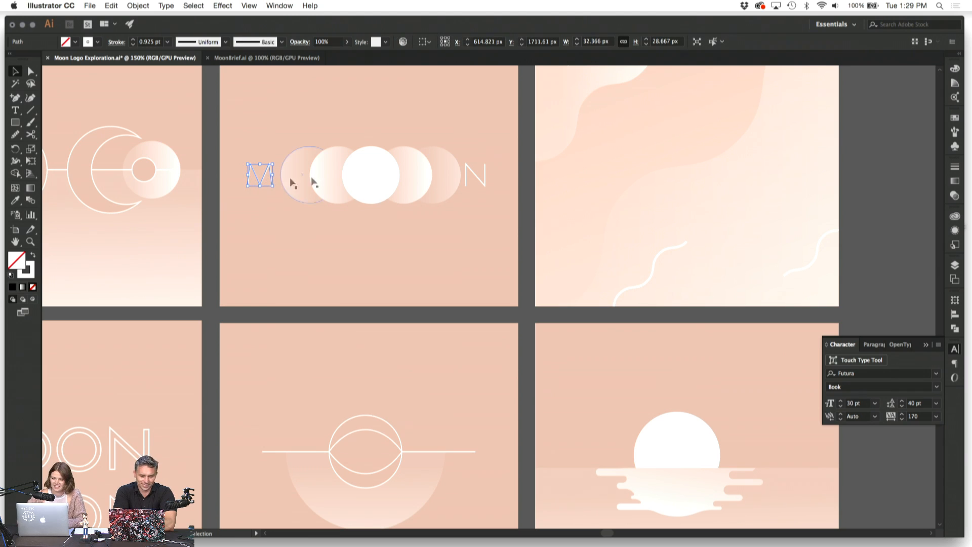
left_click(482, 180, "shift")
key("super+g")
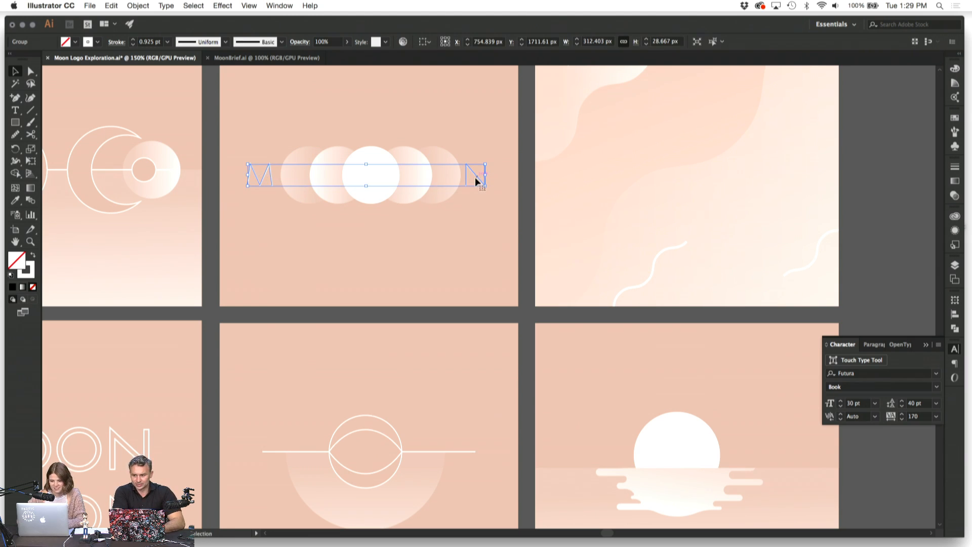
left_click_drag(475, 175, 481, 175)
left_click(473, 244)
left_click(475, 174)
left_click(444, 236)
Step: Move the N on its own slightly closer to the outermost moon-phase circle beside it
key("super+plus")
key("super+plus")
scroll(445, 236, "up", 5)
scroll(444, 236, "left", 5)
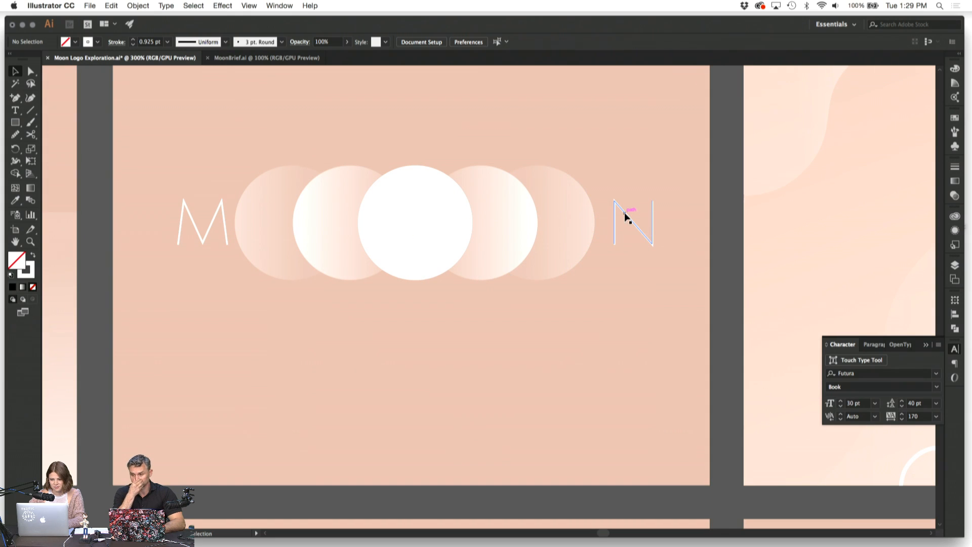
mouse_move(624, 212)
left_mouse_down()
mouse_move(633, 216)
mouse_move(619, 213)
left_mouse_up()
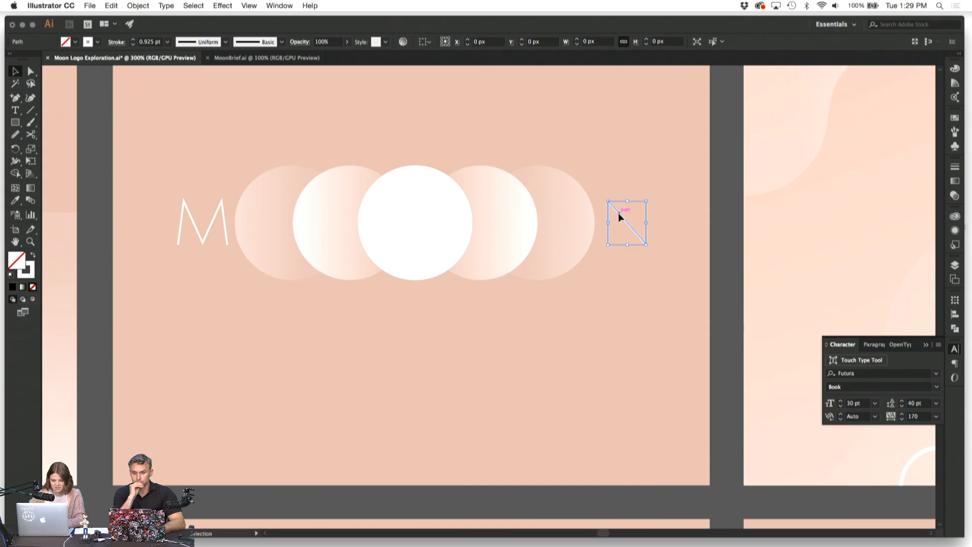
left_click(261, 131)
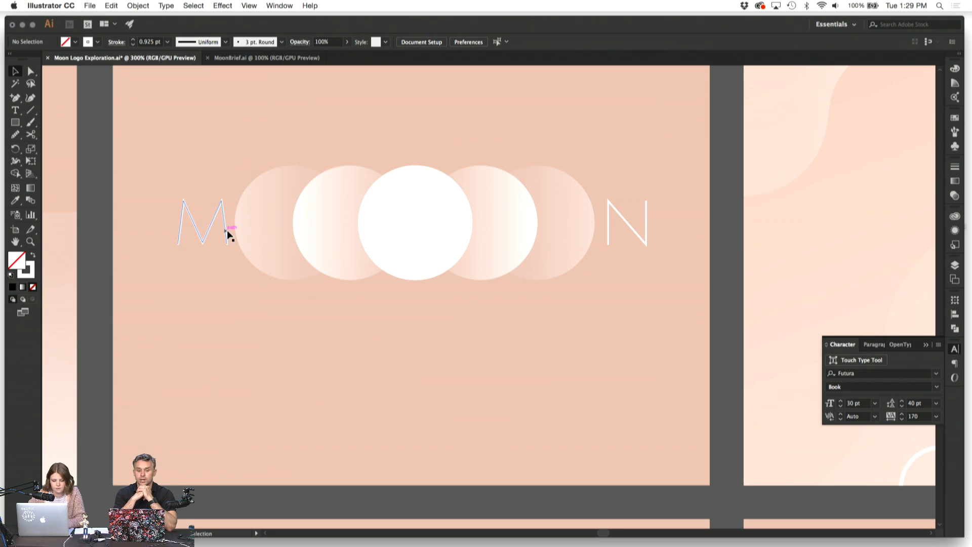
Step: Move the M and N inward so each straddles the outer edge of its neighbouring moon-phase circle
left_click_drag(227, 230, 261, 232)
left_click(296, 301)
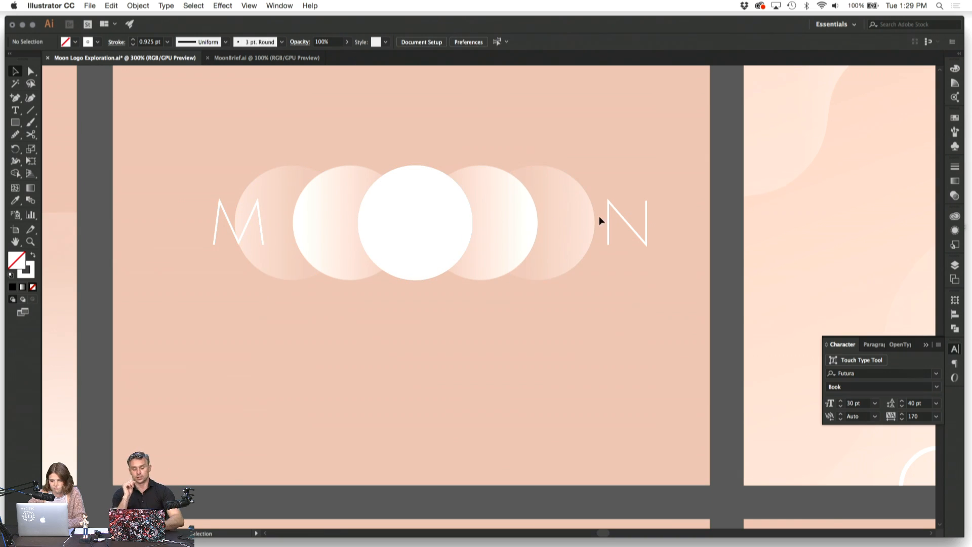
left_click_drag(628, 220, 592, 219)
left_click(614, 330)
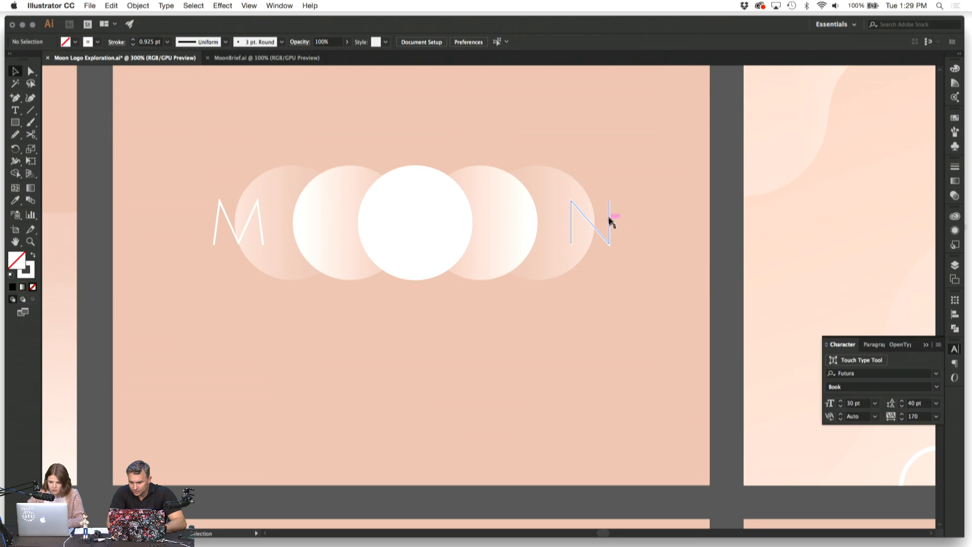
Step: Convert the strokes of both the M and N into filled shapes with Outline Stroke
left_click(604, 239)
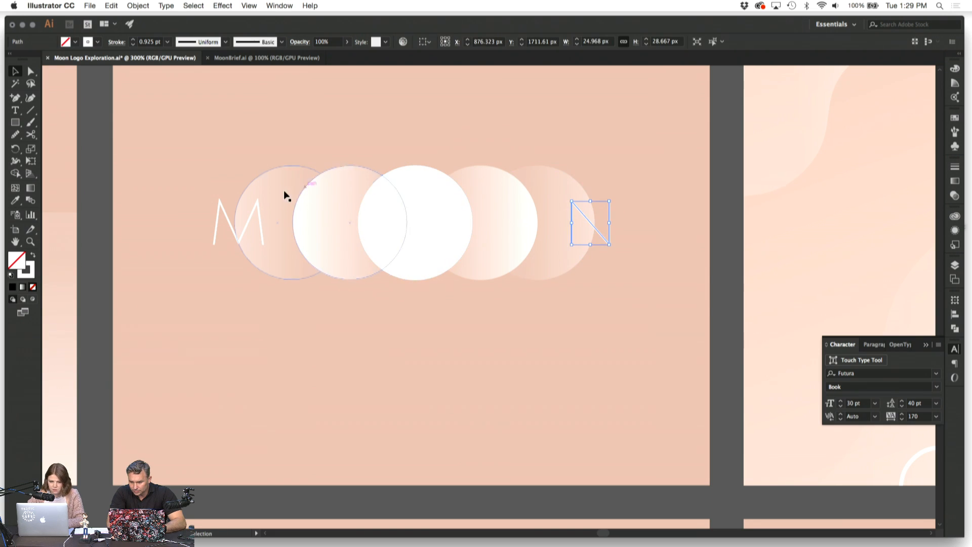
left_click(220, 210, "shift")
key("a")
key("v")
left_click(138, 6)
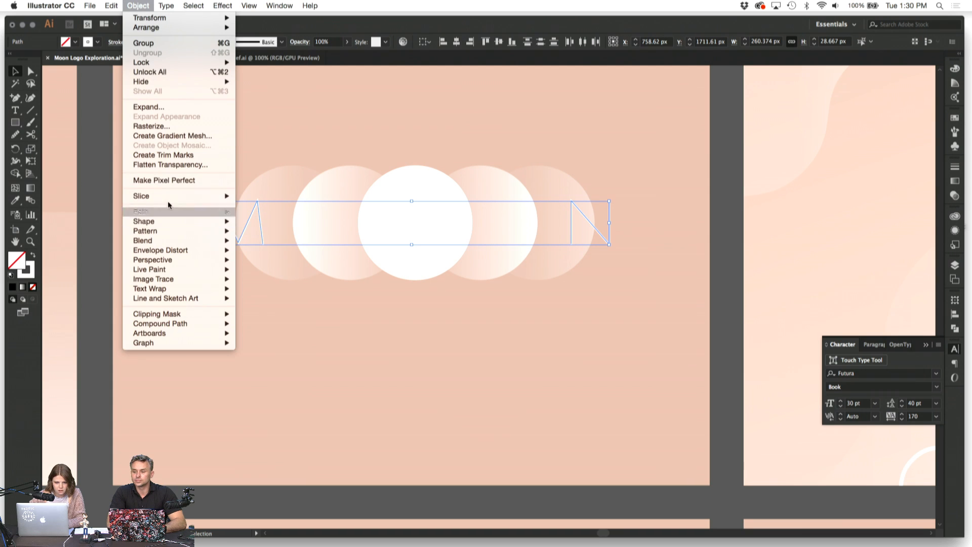
mouse_move(228, 211)
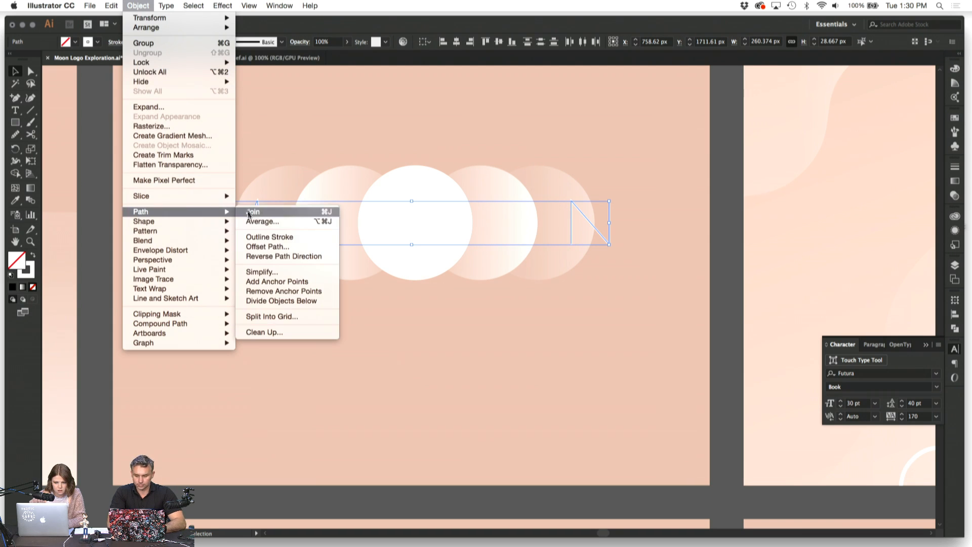
left_click(250, 240)
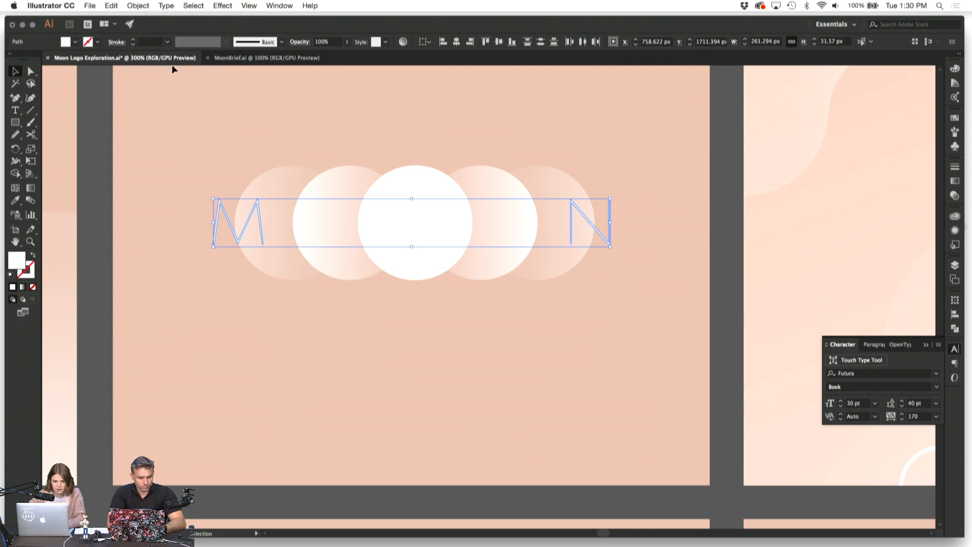
Step: Sample the artboard's peach background with the Eyedropper and copy its hex value E0BBAA
left_click(149, 181)
left_click(19, 201)
left_click(178, 121)
double_click(16, 261)
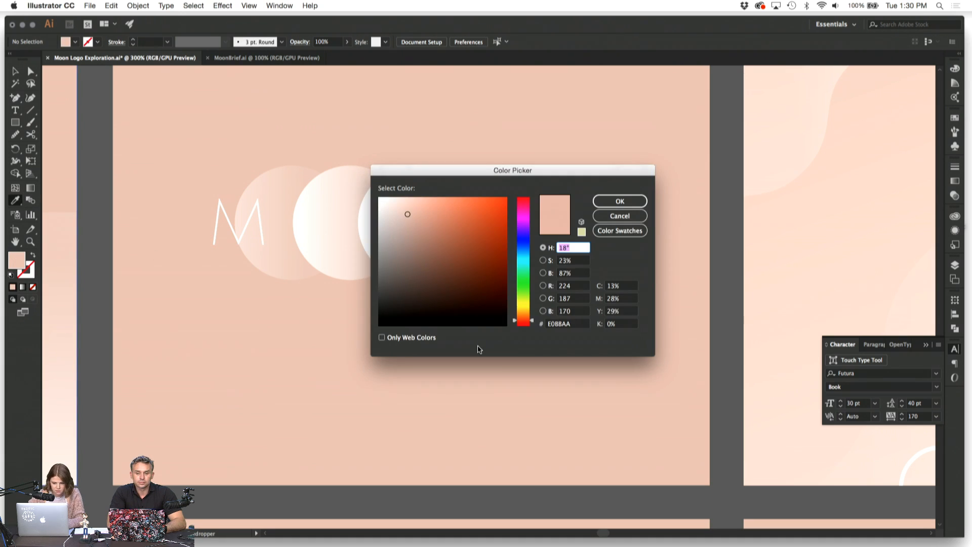
double_click(561, 324)
key("super+c")
left_click(615, 216)
Step: Select the M and N and try an E0BBAA stroke on both letters
key("v")
left_click(217, 208)
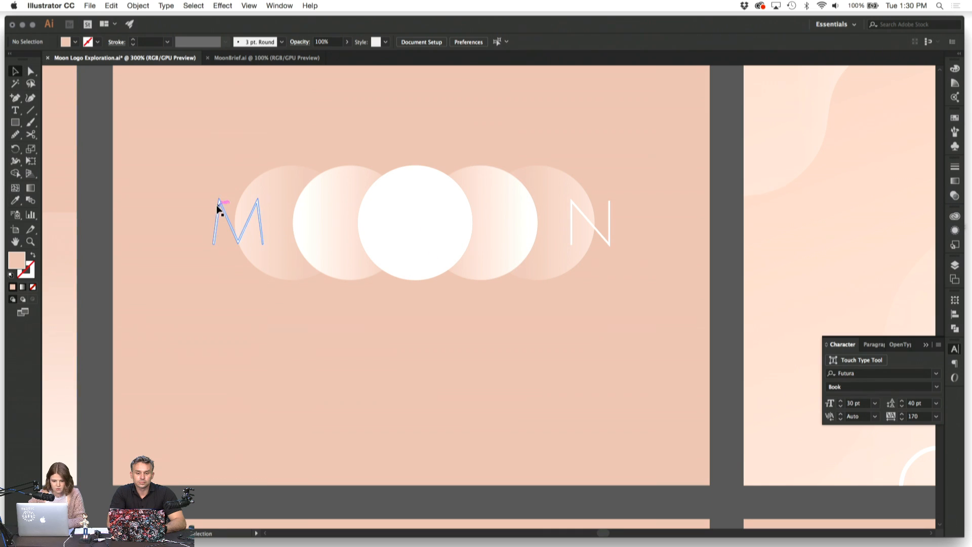
left_click(600, 234, "shift")
left_click(33, 266)
double_click(35, 267)
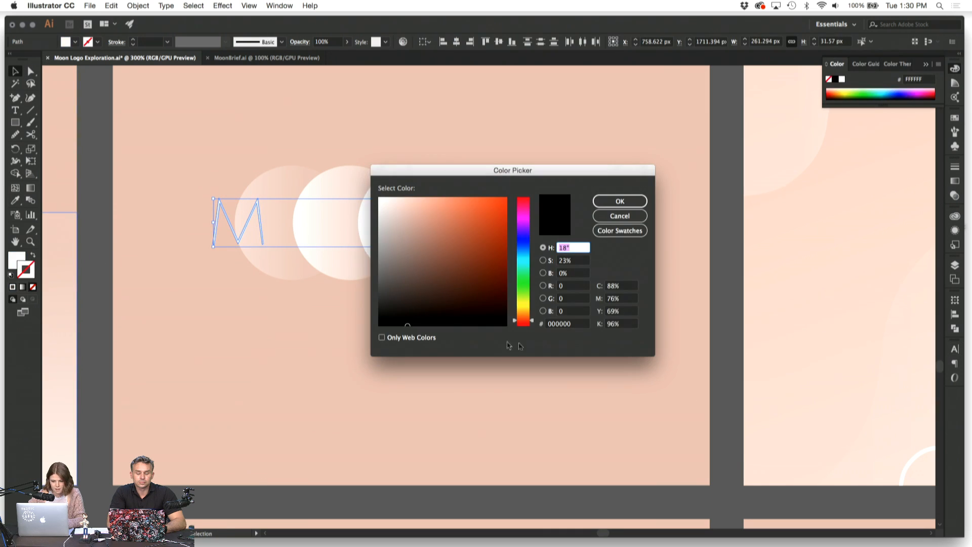
double_click(568, 325)
key("super+v")
key("Return")
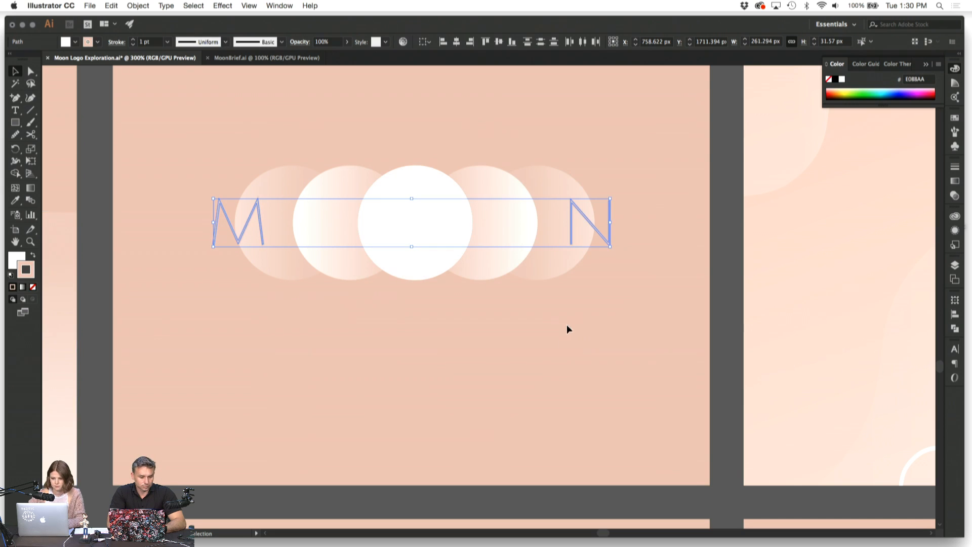
left_click(543, 382)
key("super+z")
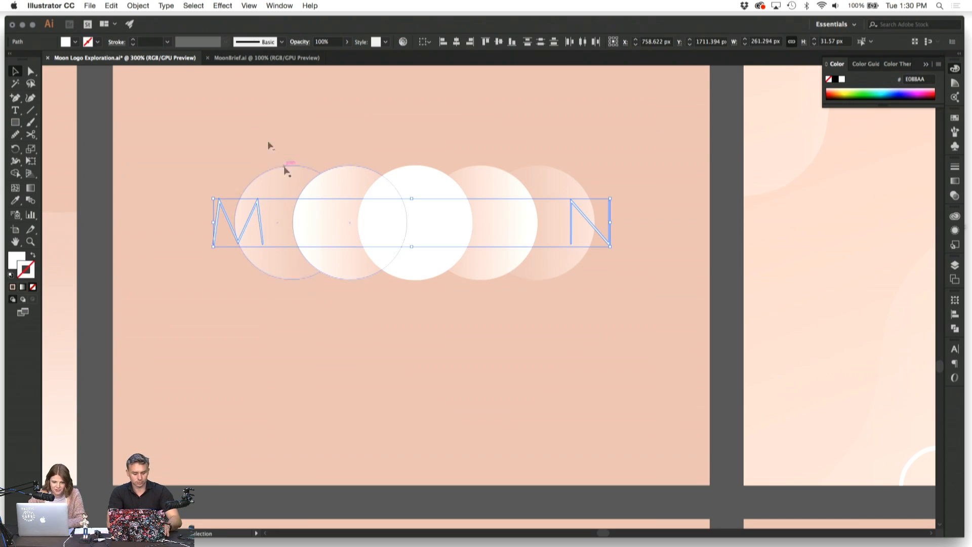
Step: Give the M and N an E0BBAA stroke and align it to the outside of the letter shapes
double_click(25, 264)
double_click(568, 324)
key("super+v")
key("Return")
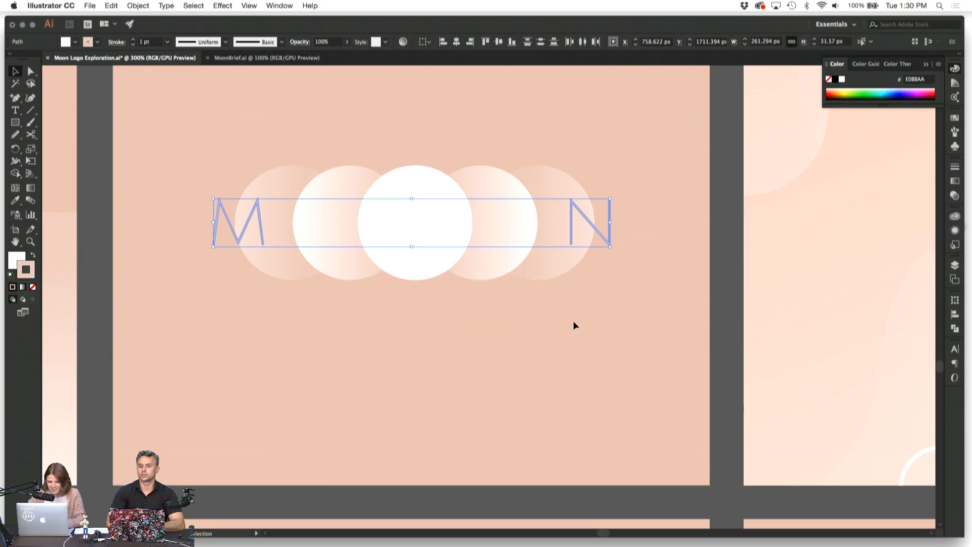
left_click(955, 166)
left_click(887, 218)
left_click(712, 278)
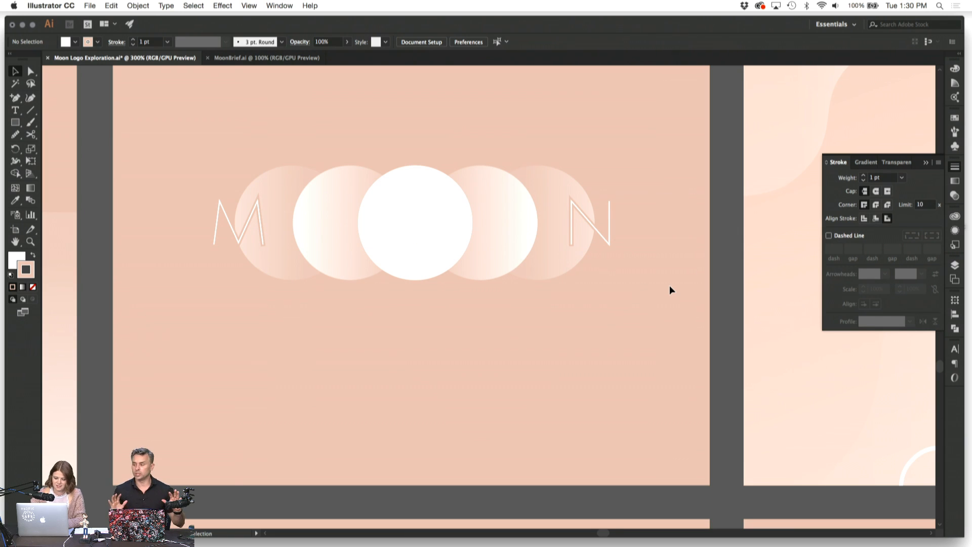
Step: Examine how the moon-phase circles and the outlined M and N read together at a smaller size
key("super+minus")
key("super+minus")
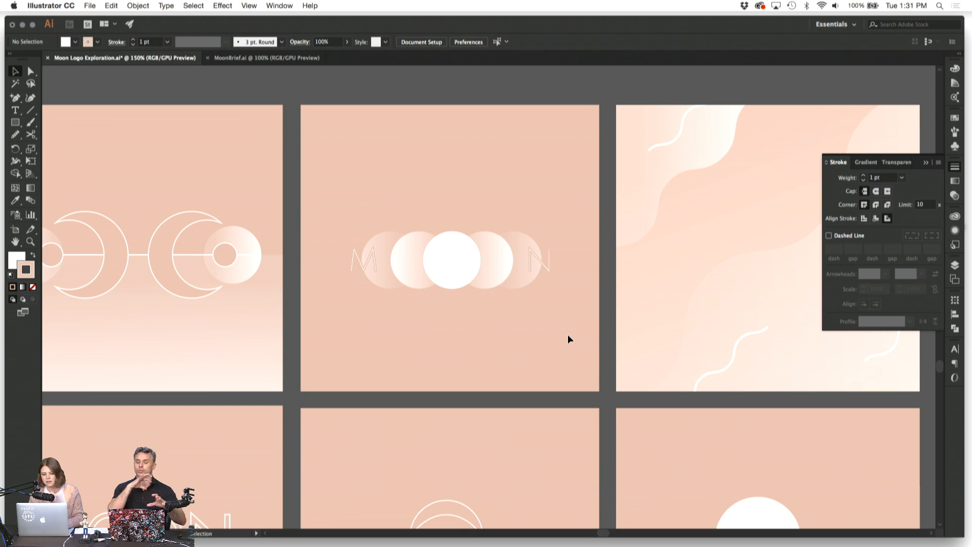
left_click(421, 283)
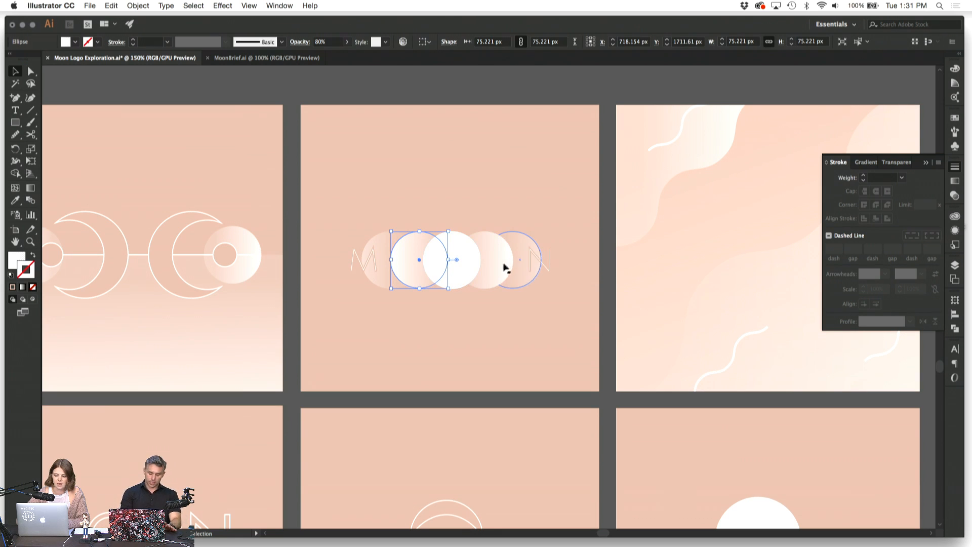
left_click(486, 263, "shift")
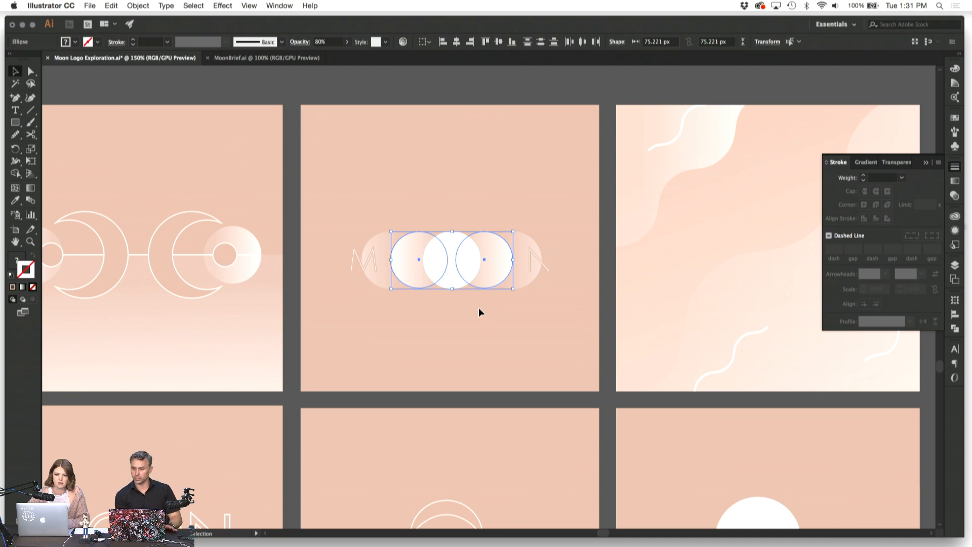
left_click(466, 354)
scroll(467, 354, "down", 3)
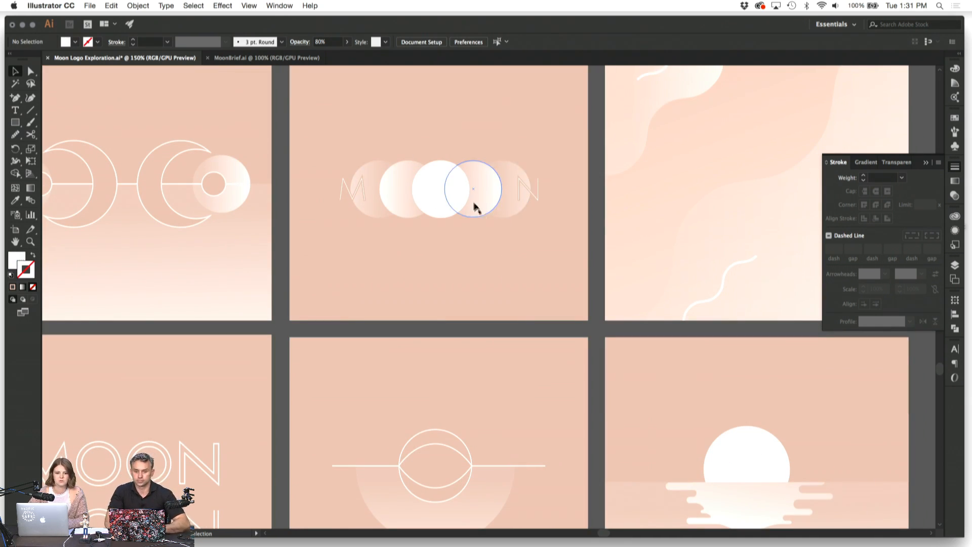
left_click(447, 202)
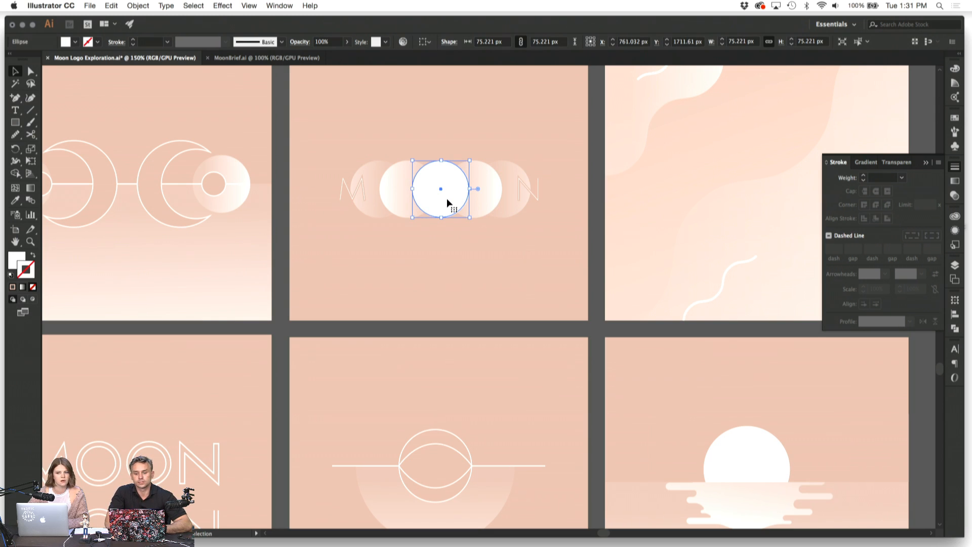
left_click(433, 110)
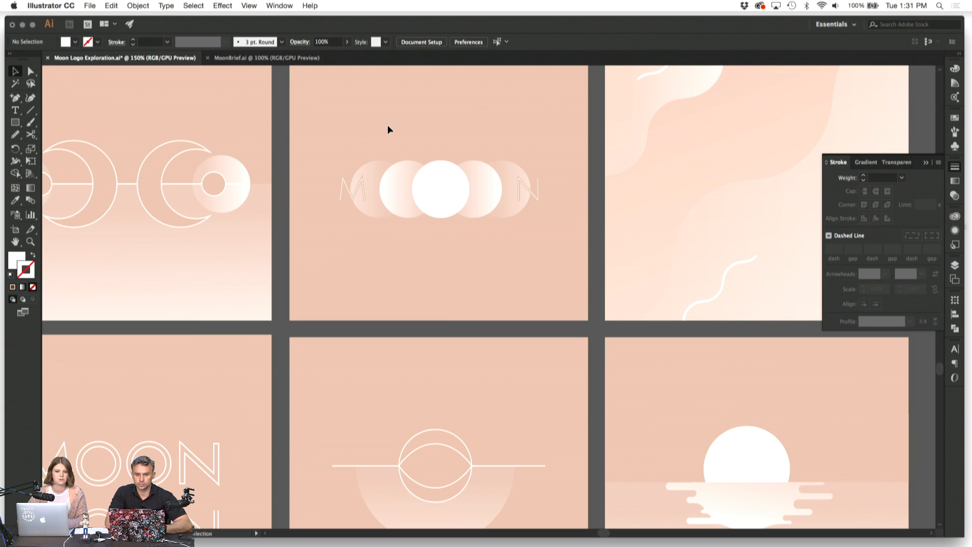
left_click_drag(324, 136, 567, 259)
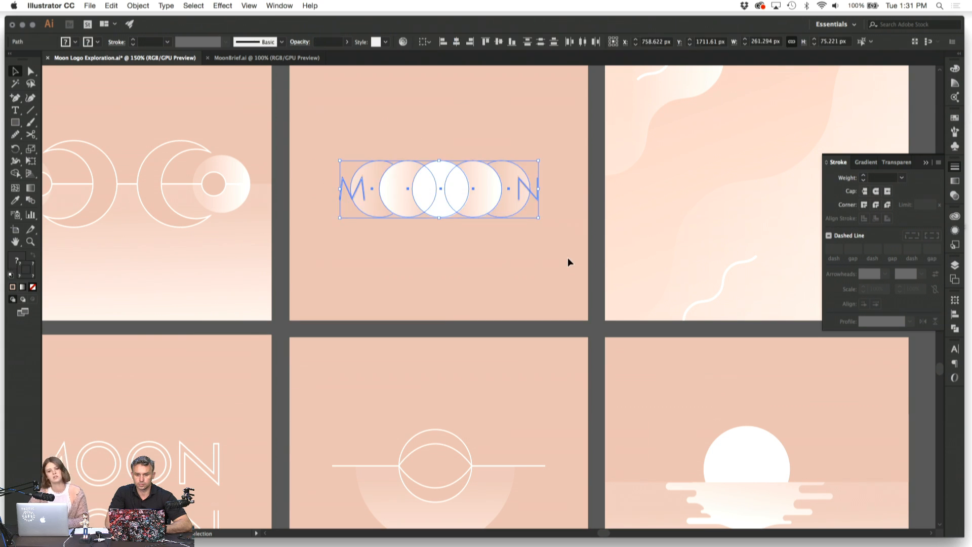
left_click(568, 259)
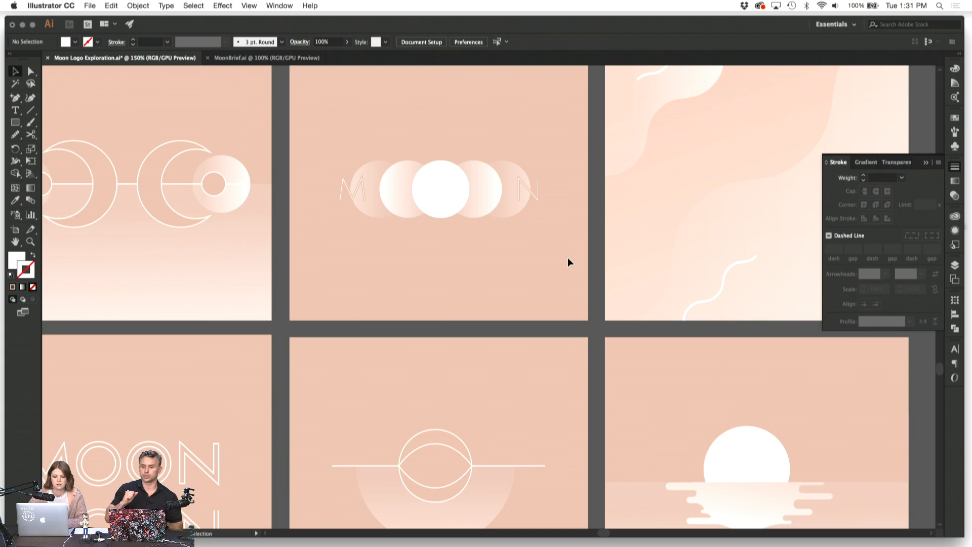
left_click(539, 193)
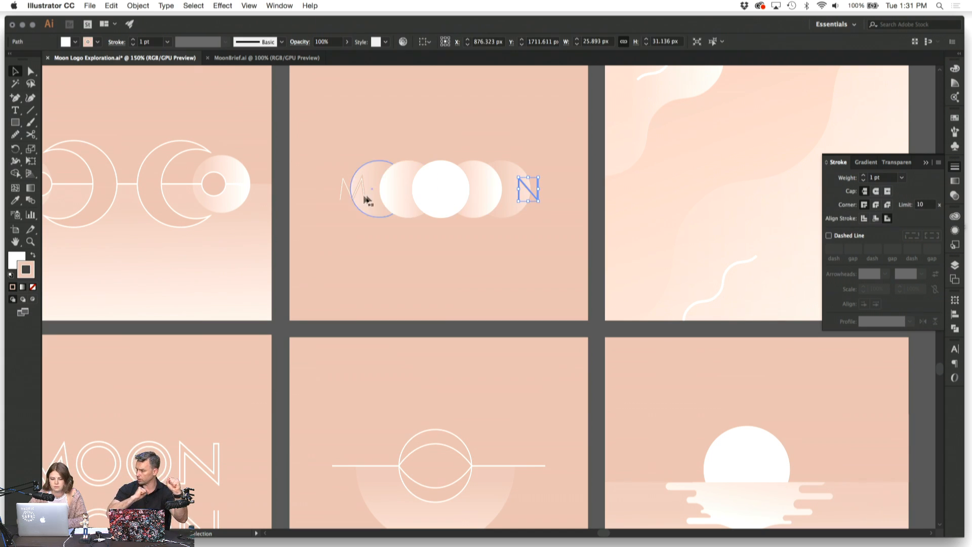
left_click(374, 278)
Step: Shift the two crescent logos and the round MOON badge on the peach exploration board slightly towards the arc logo
scroll(373, 278, "up", 3)
scroll(372, 278, "up", 10)
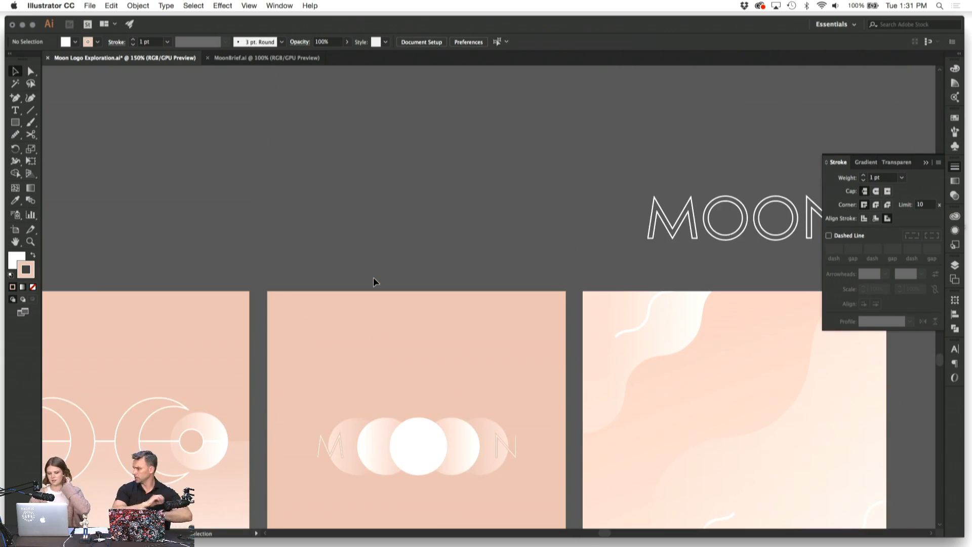
scroll(372, 278, "right", 4)
key("super+minus")
scroll(373, 282, "up", 10)
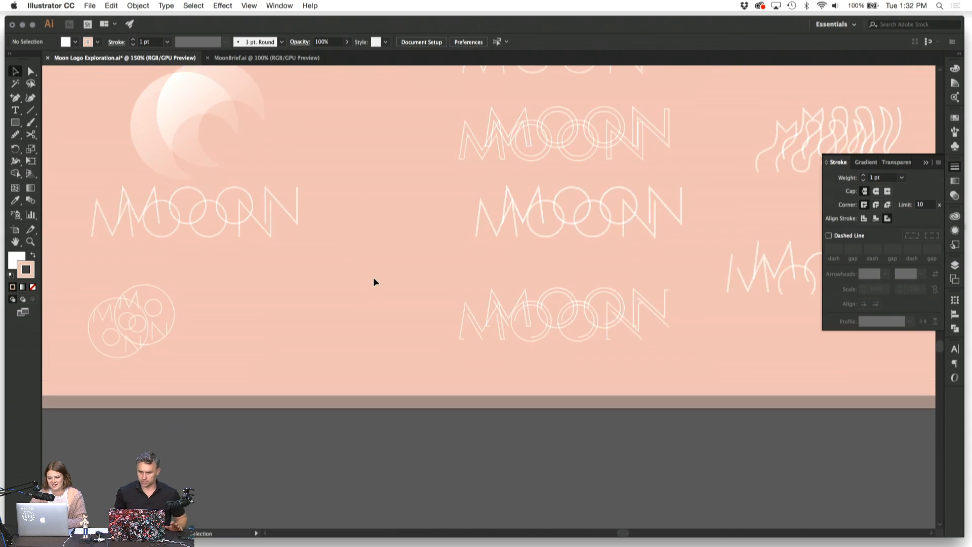
key("super+minus")
scroll(372, 277, "left", 6)
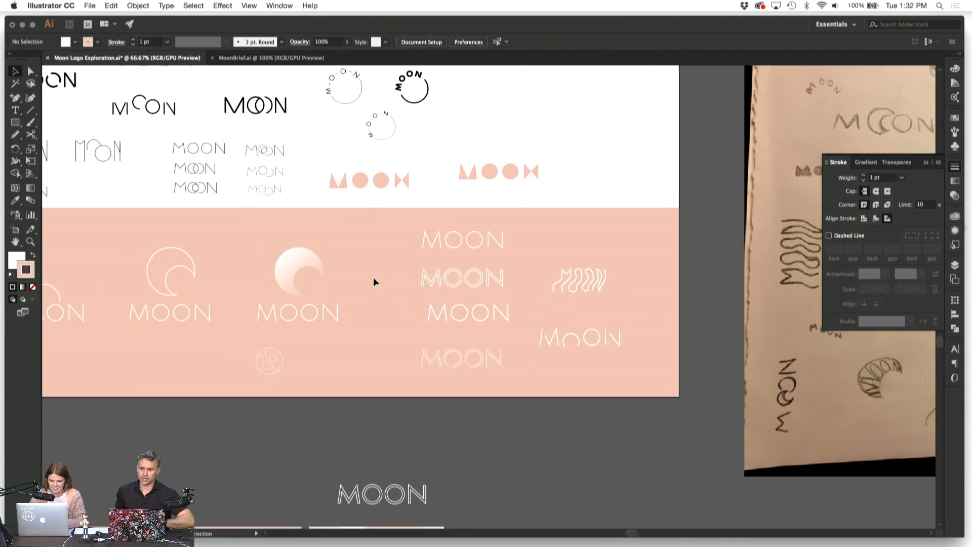
scroll(372, 278, "down", 3)
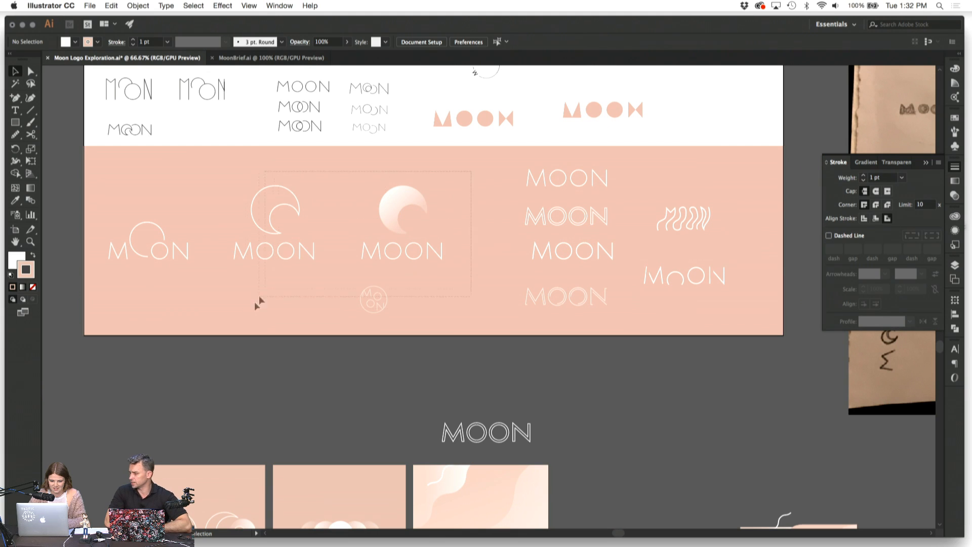
left_click_drag(274, 280, 295, 288)
left_click_drag(404, 249, 374, 248)
left_click(434, 282)
Step: Scale down the arc logo, both crescent logos and the round badge together
left_click_drag(104, 163, 420, 319)
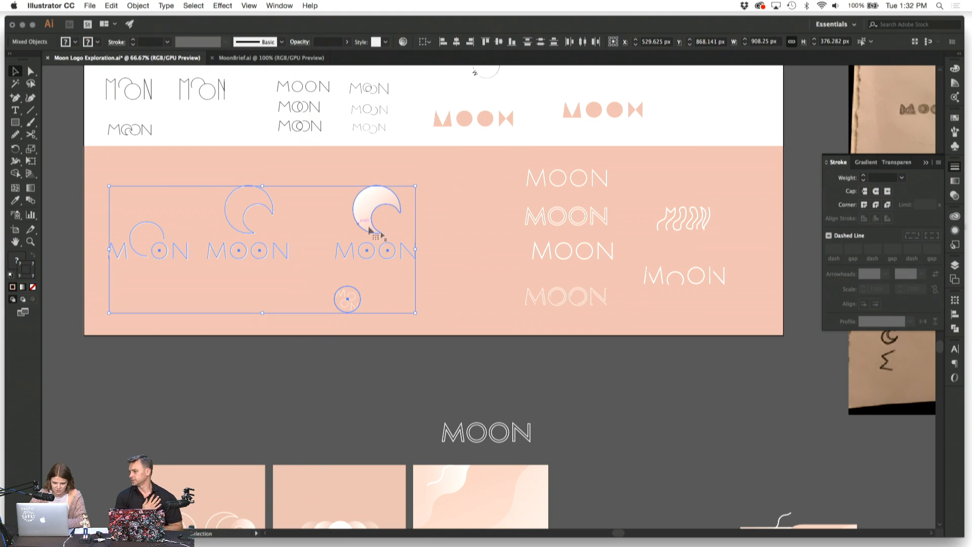
left_click_drag(415, 249, 340, 249)
left_click(412, 282)
Step: Move the four stacked MOON wordmarks closer to the crescent logos, and place the wavy and cut-off wordmarks beside them at a smaller size
left_click_drag(514, 173, 604, 291)
left_click_drag(606, 256, 464, 257)
left_click_drag(640, 205, 752, 306)
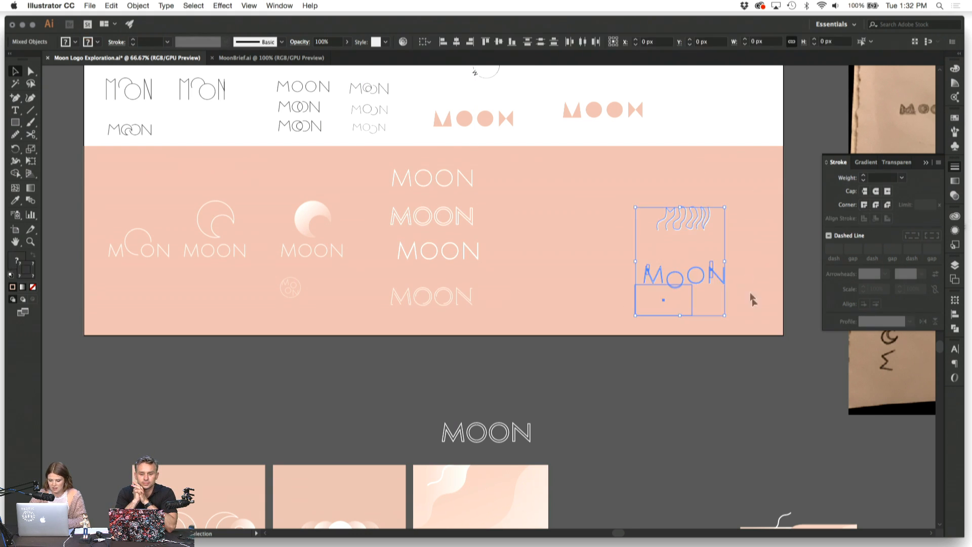
left_click_drag(725, 261, 549, 295)
left_click(610, 232)
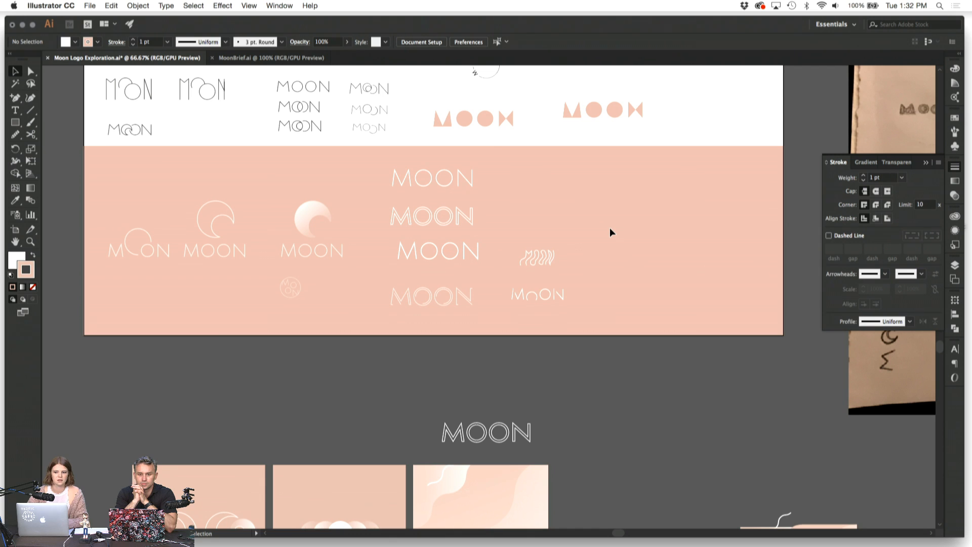
Step: Copy the thin MOON wordmark heading the stack and place the duplicate in the board's empty area
scroll(610, 228, "right", 3)
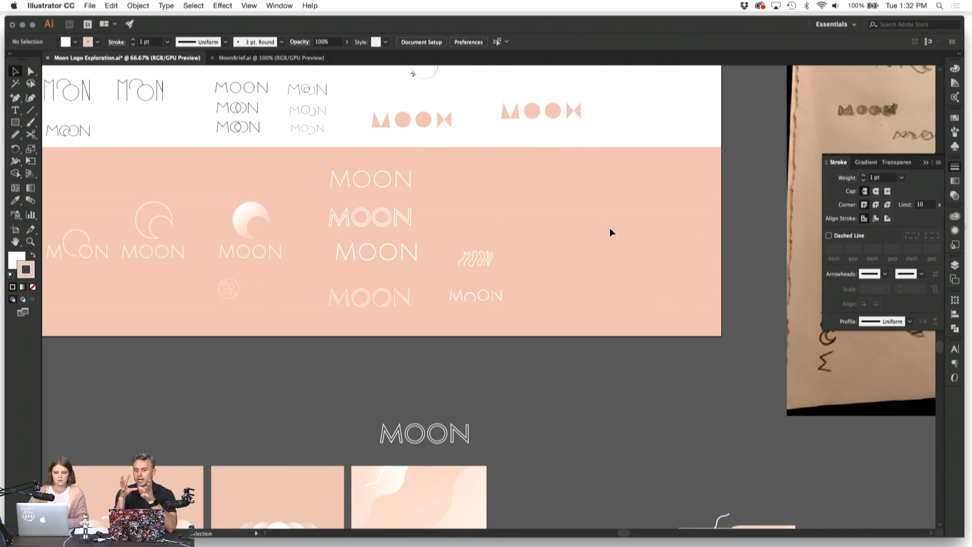
key("super+equal")
scroll(610, 228, "up", 1)
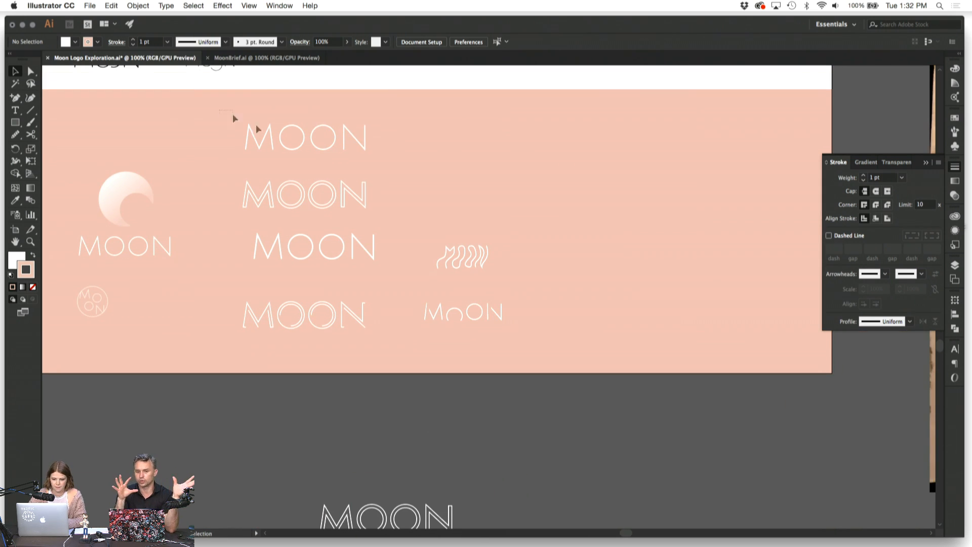
left_click_drag(222, 114, 399, 168)
left_click(514, 147)
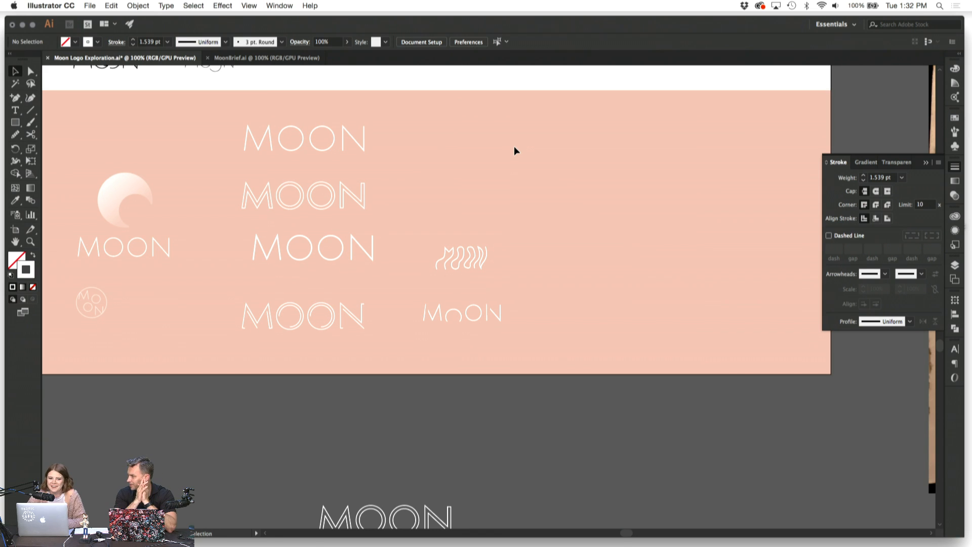
key("super+equal")
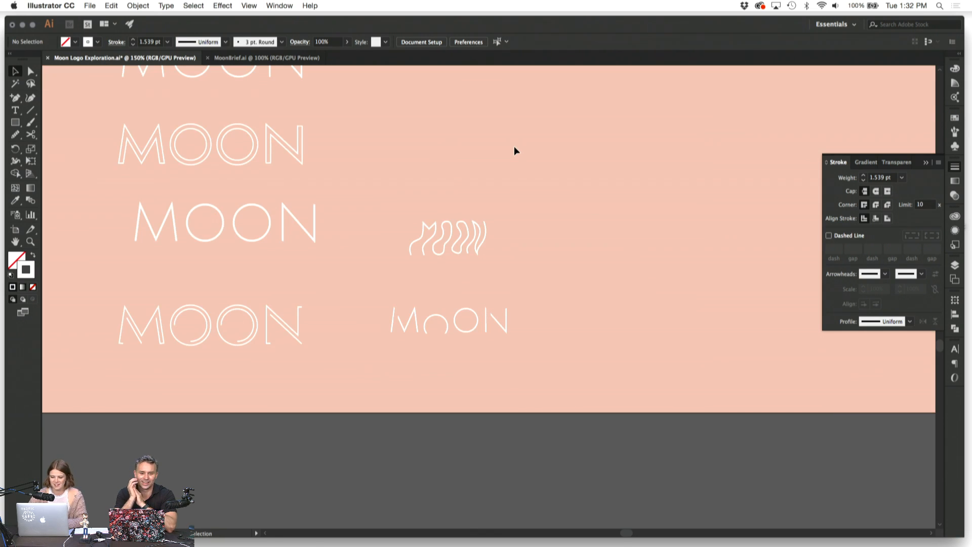
scroll(514, 146, "up", 4)
scroll(514, 146, "right", 4)
key("super+v")
left_click_drag(499, 287, 546, 212)
Step: Move the wavy MOON wordmark up beside the first wordmark of the stack
left_click(409, 366)
mouse_move(409, 366)
left_mouse_down()
mouse_move(357, 178)
mouse_move(411, 162)
mouse_move(371, 173)
left_mouse_up()
scroll(410, 363, "left", 3)
scroll(410, 363, "up", 1)
left_click(370, 237)
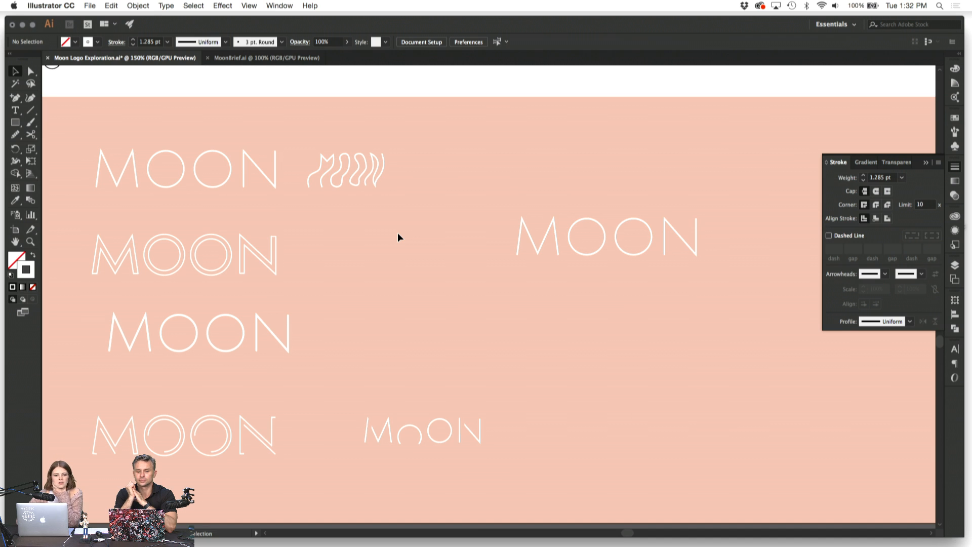
left_click(320, 157)
left_click(302, 133)
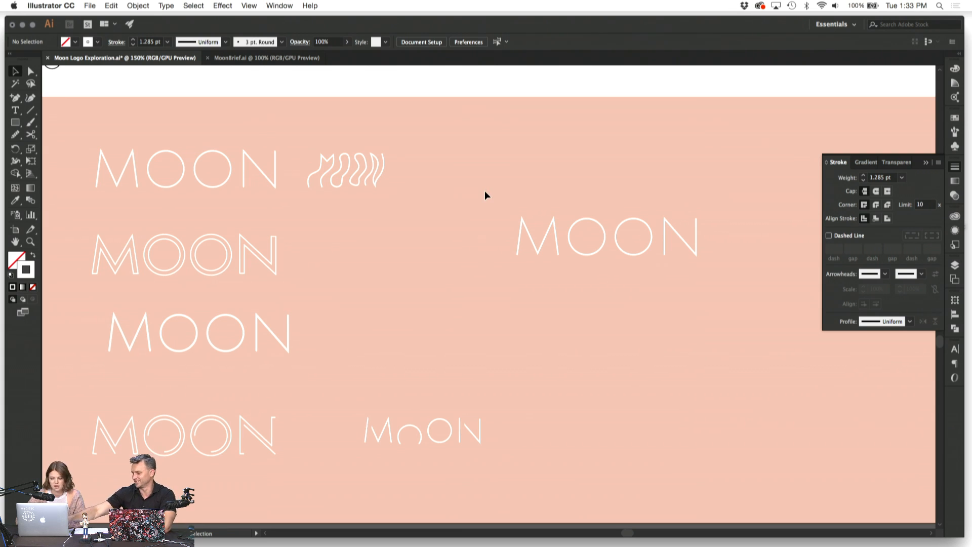
Step: Duplicate the cut-off MOON wordmark with its masking shapes and place the copy below the duplicated thin wordmark
key("super+equal")
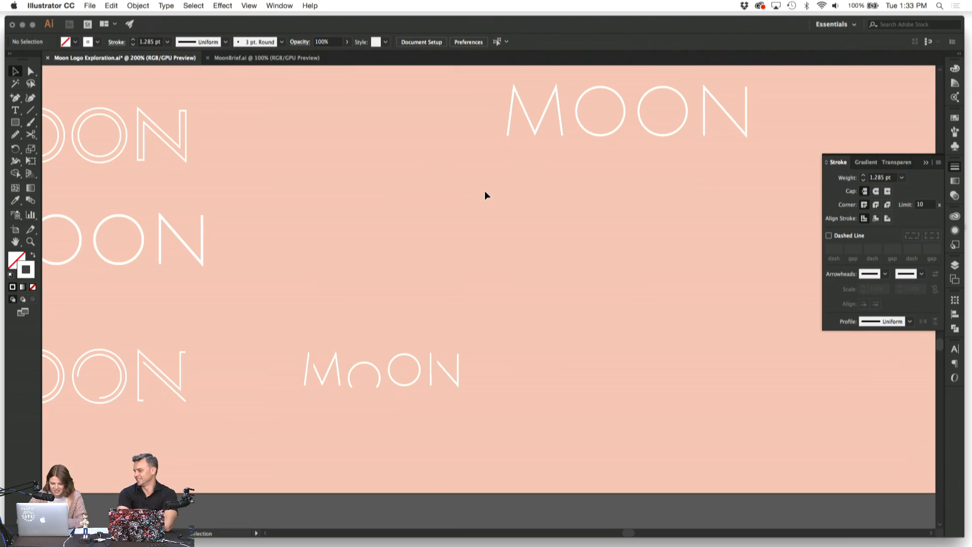
left_click_drag(253, 319, 549, 440)
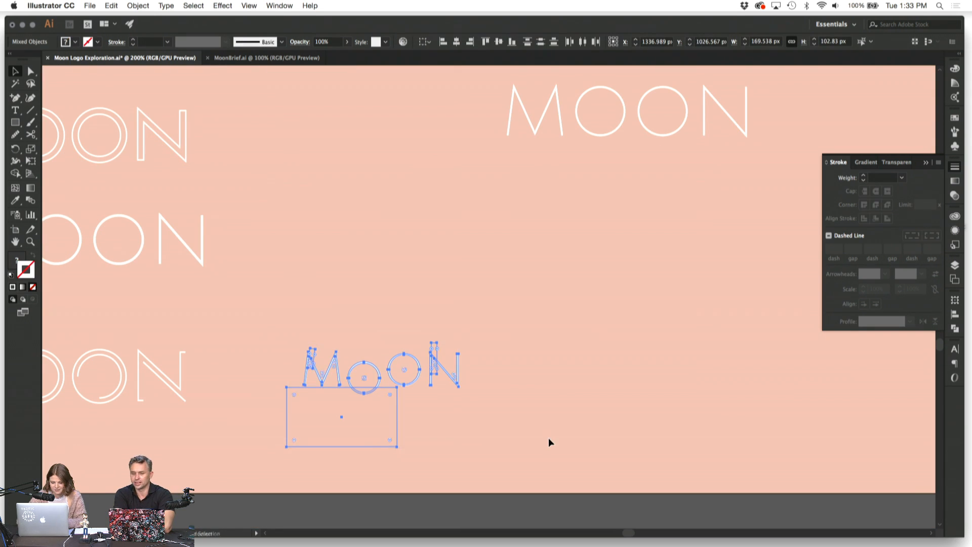
left_click_drag(373, 424, 522, 281)
left_click(564, 366)
left_click_drag(656, 337, 410, 184)
left_click(442, 186)
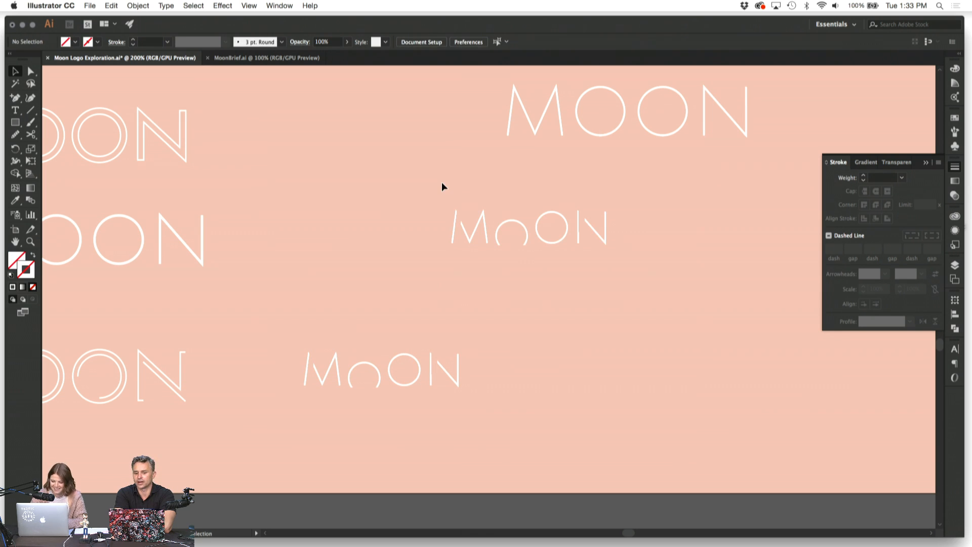
Step: Nudge the peach masking rectangle that hides the lower part of the first O in the copied cut-off wordmark
key("super+equal")
key("super+equal")
scroll(442, 186, "up", 3)
scroll(442, 186, "right", 2)
left_click_drag(485, 324, 499, 317)
left_click(600, 369)
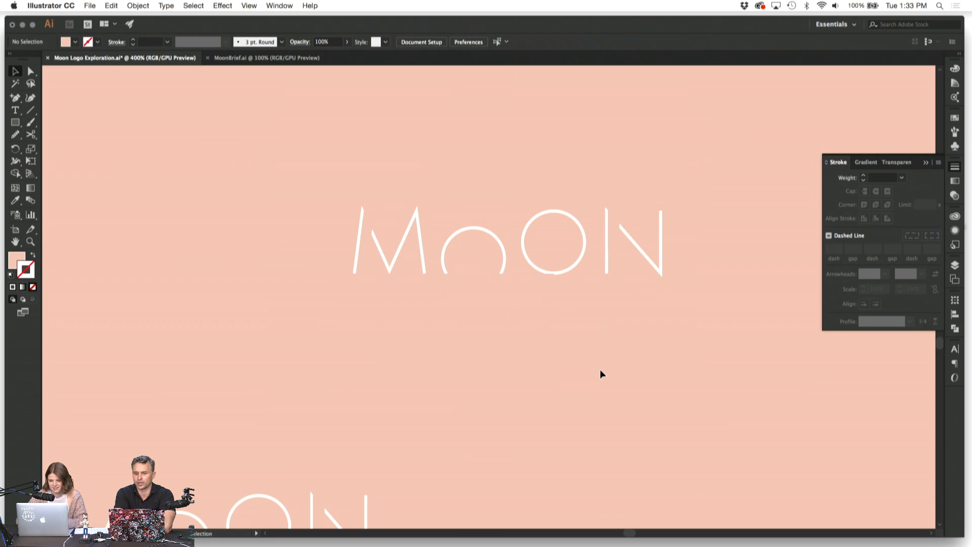
Step: Inspect the shapes of both O's in the copied cut-off wordmark, including the partly masked one
left_click(529, 328)
left_click(579, 265)
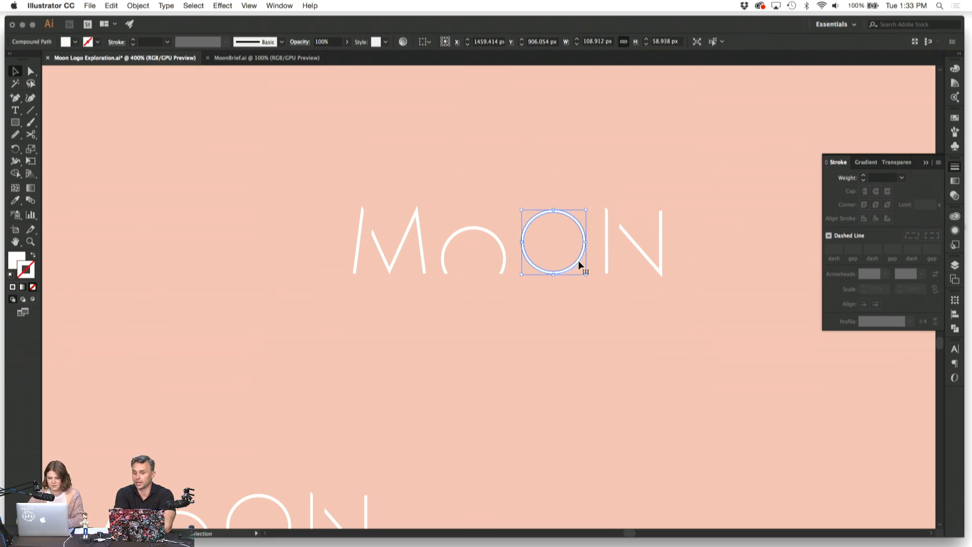
left_click(597, 328)
left_click(504, 250)
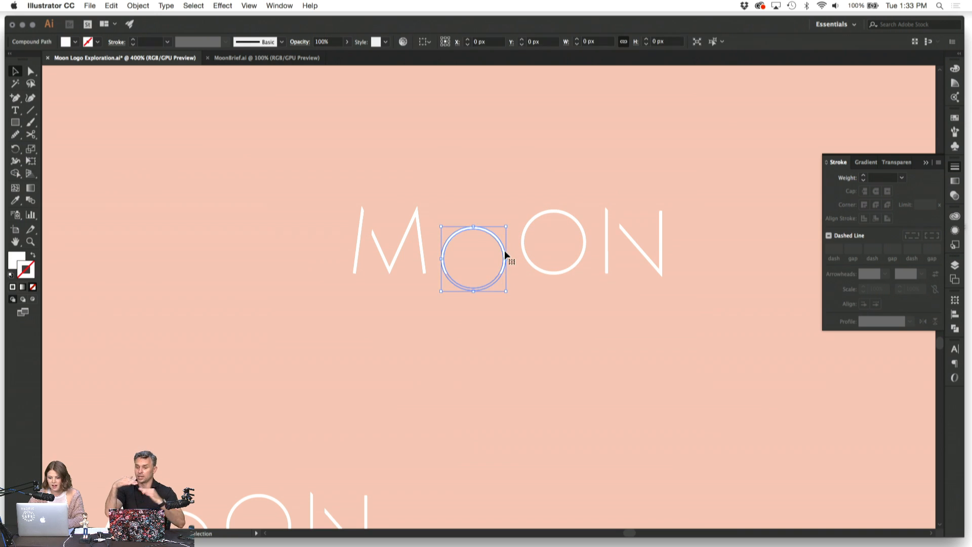
Step: Examine the peach masking rectangles that cut into the M and N strokes of the copied cut-off wordmark
left_click(554, 346)
left_click(447, 175)
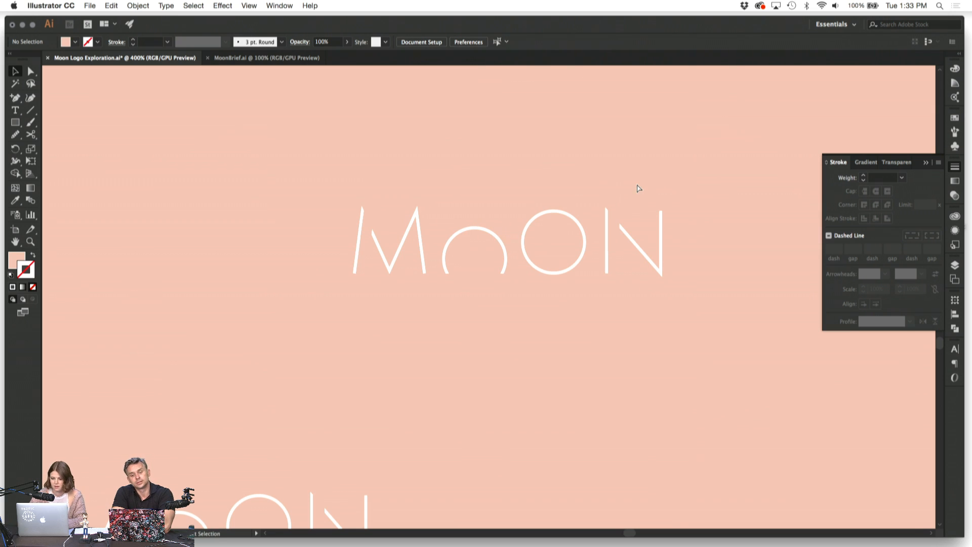
key("super+minus")
left_click(587, 233)
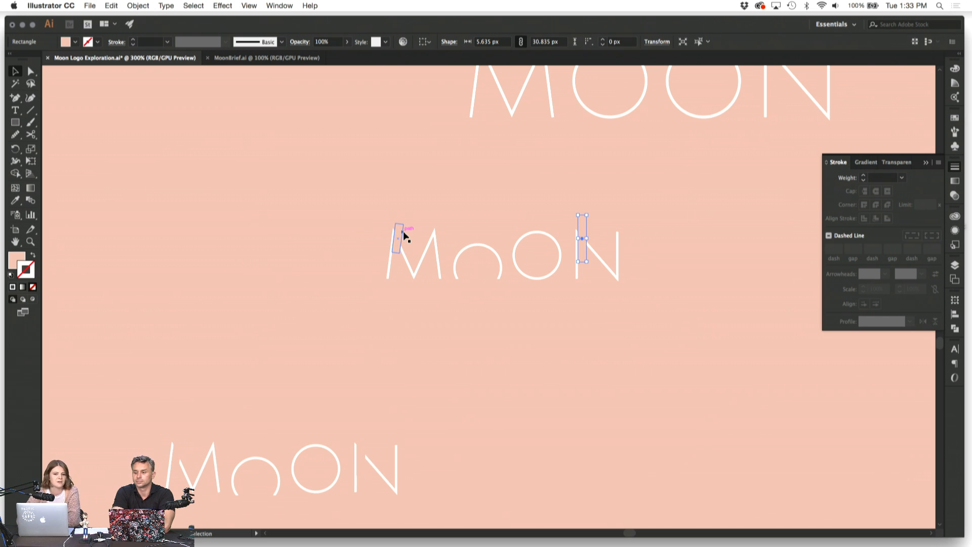
left_click(357, 208)
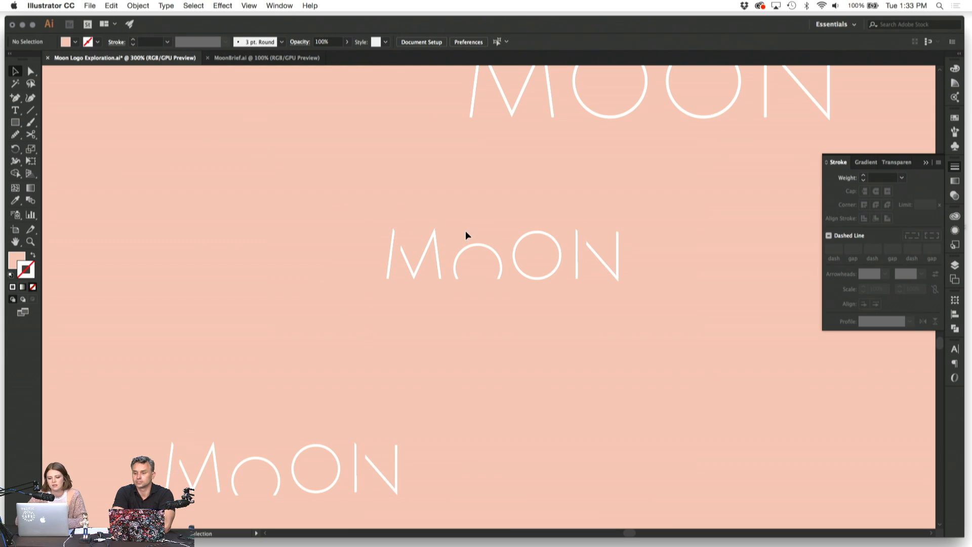
left_click(399, 233)
left_click(414, 206)
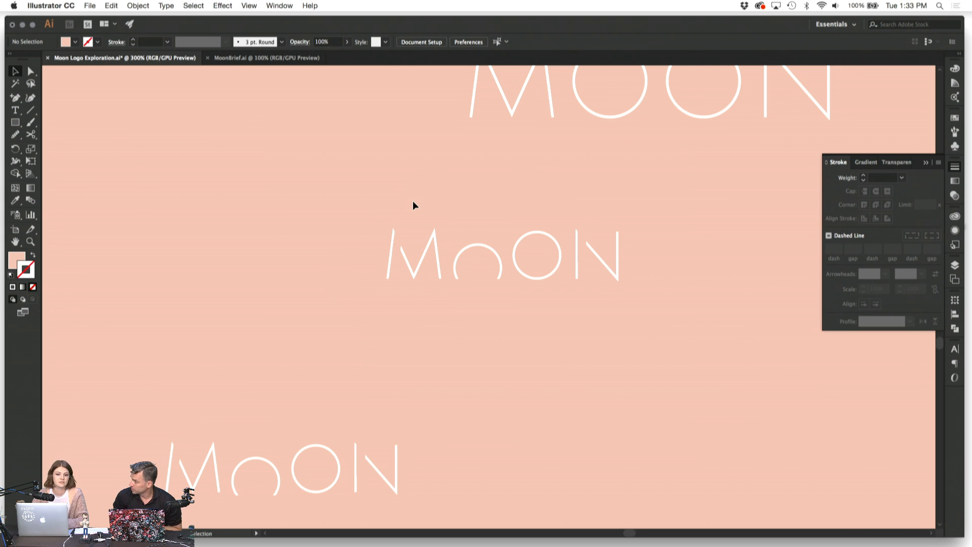
Step: Duplicate the rectangle masking the cut-off wordmark's first O and place the copy directly beneath the first O of the larger thin wordmark
scroll(413, 203, "right", 4)
scroll(413, 202, "up", 1)
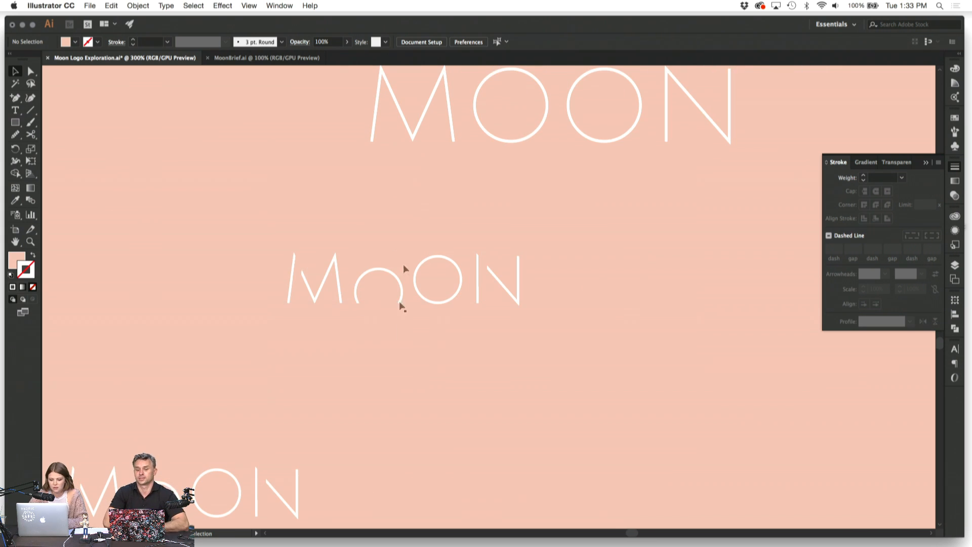
left_click(392, 331)
left_click_drag(391, 332, 552, 185)
left_click(643, 210)
scroll(643, 210, "right", 4)
scroll(642, 210, "up", 1)
scroll(642, 210, "right", 2)
left_click(391, 237)
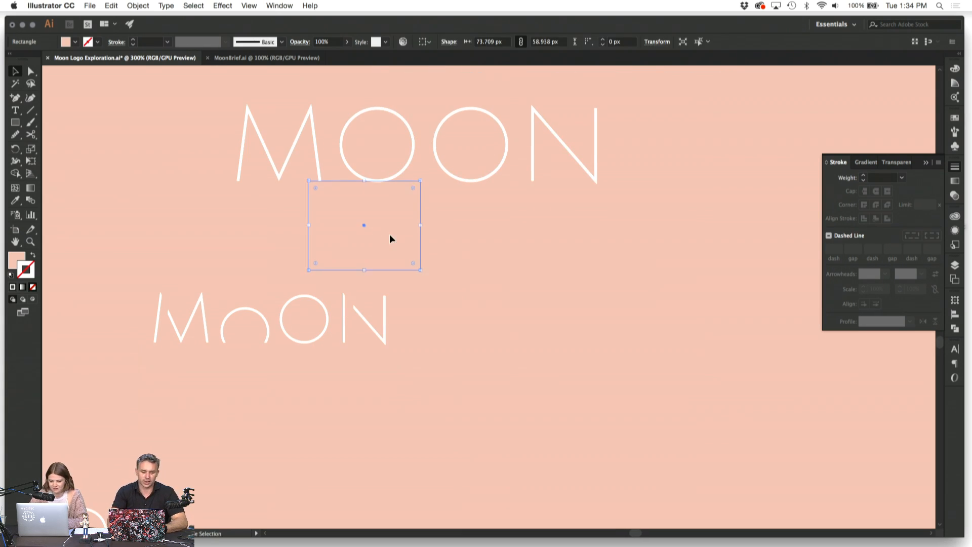
Step: Lower the first O of the larger thin wordmark so its bottom is hidden by the masking rectangle
left_click(466, 256)
left_click(412, 144)
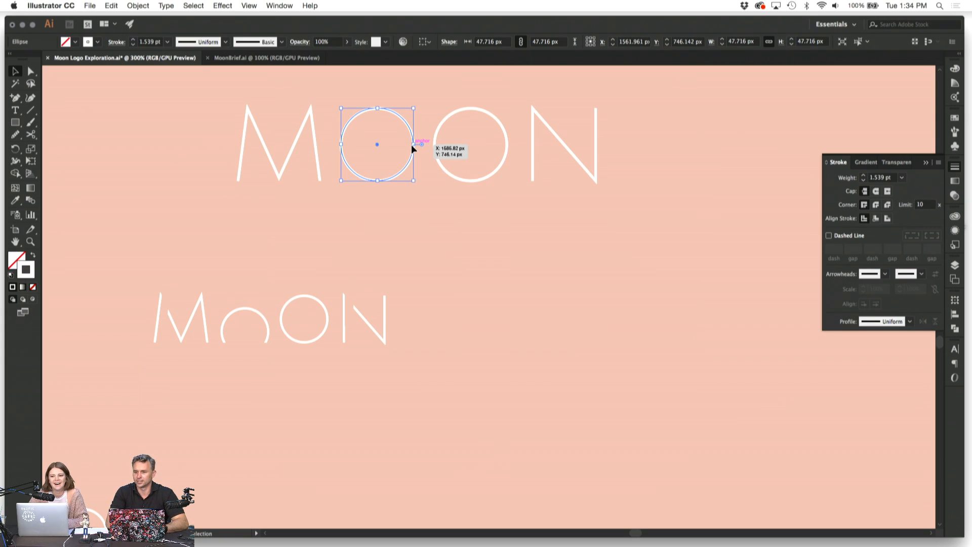
key("Down")
key("Down")
key("Down")
key("Down")
key("Down")
left_click(543, 253)
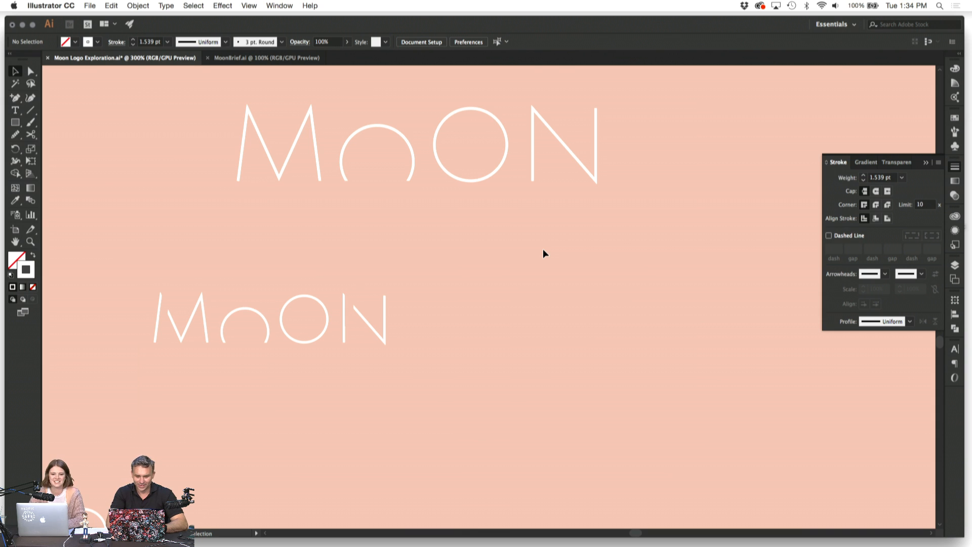
Step: Raise the lowered first O of the larger wordmark slightly and check the wordmark at different sizes
key("super+1")
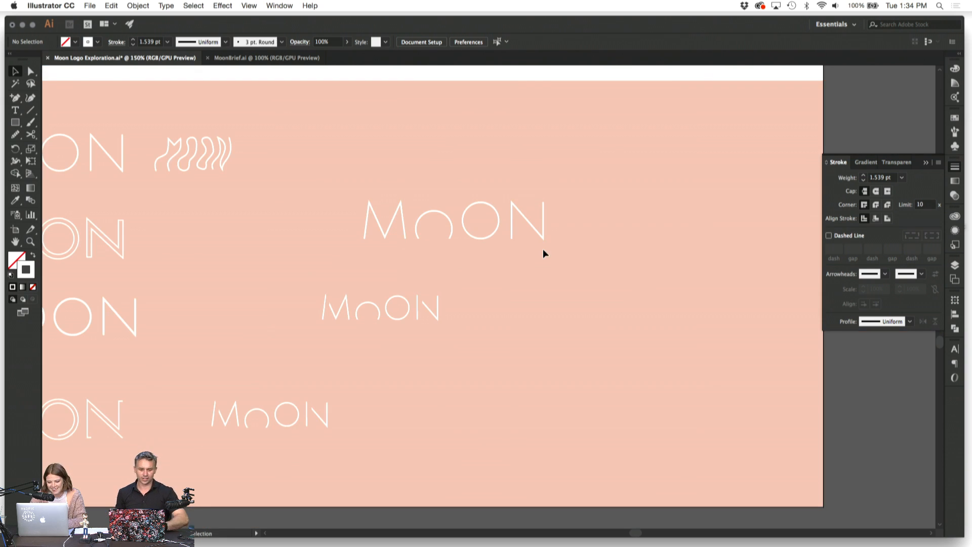
key("super+equal")
key("super+equal")
key("super+equal")
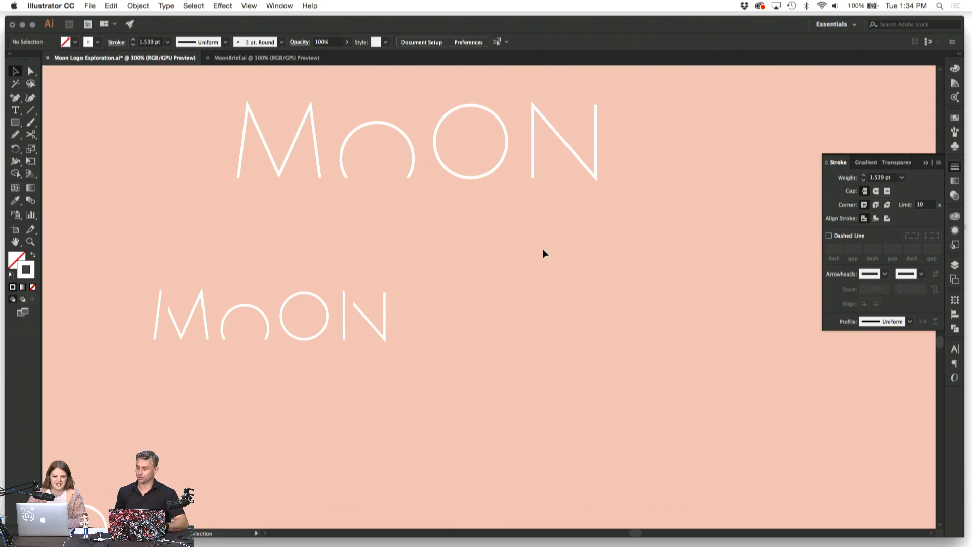
scroll(543, 253, "up", 2)
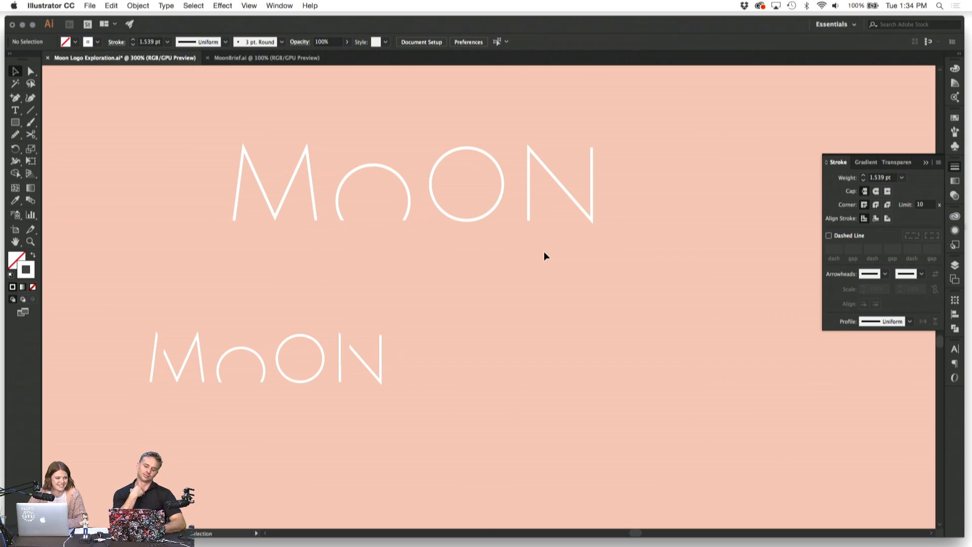
left_click(393, 168)
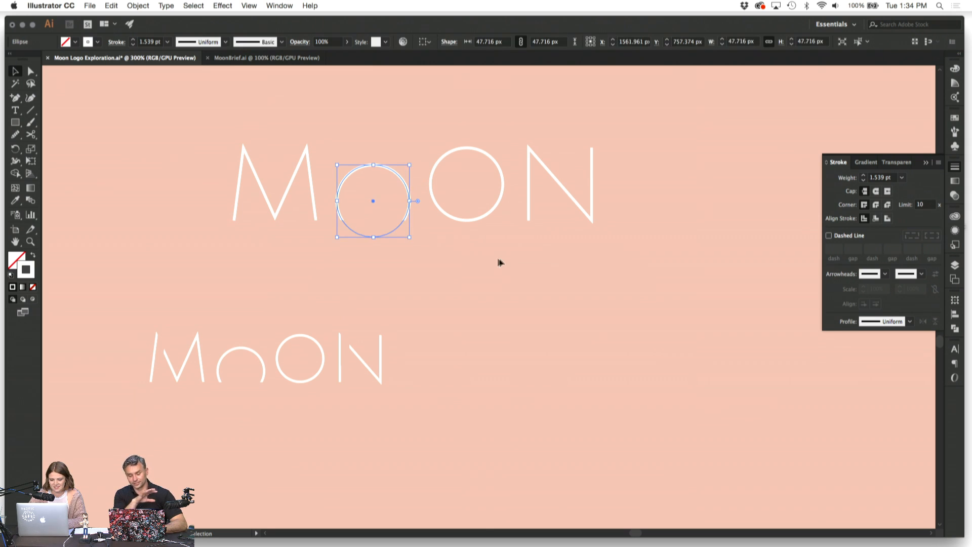
left_click(499, 257)
left_click(388, 166)
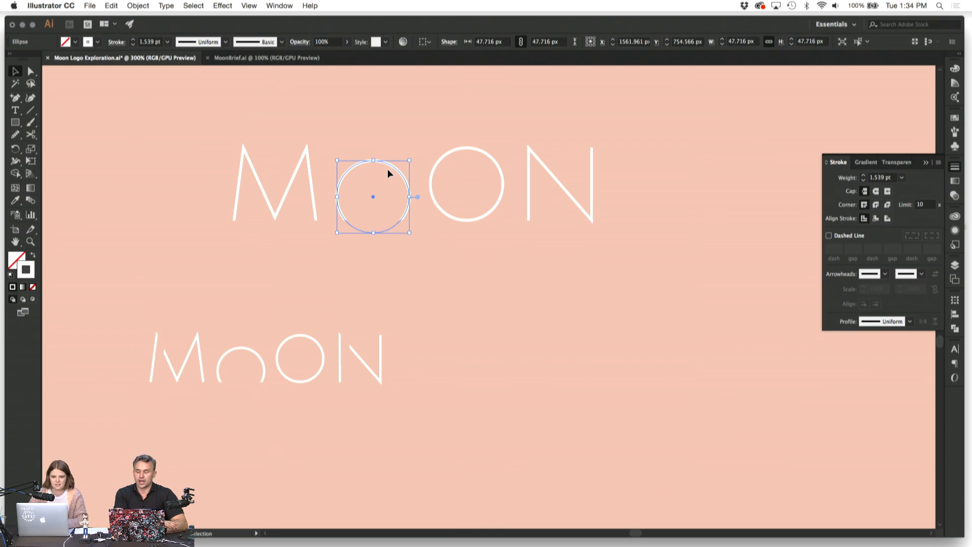
left_click(503, 277)
key("super+minus")
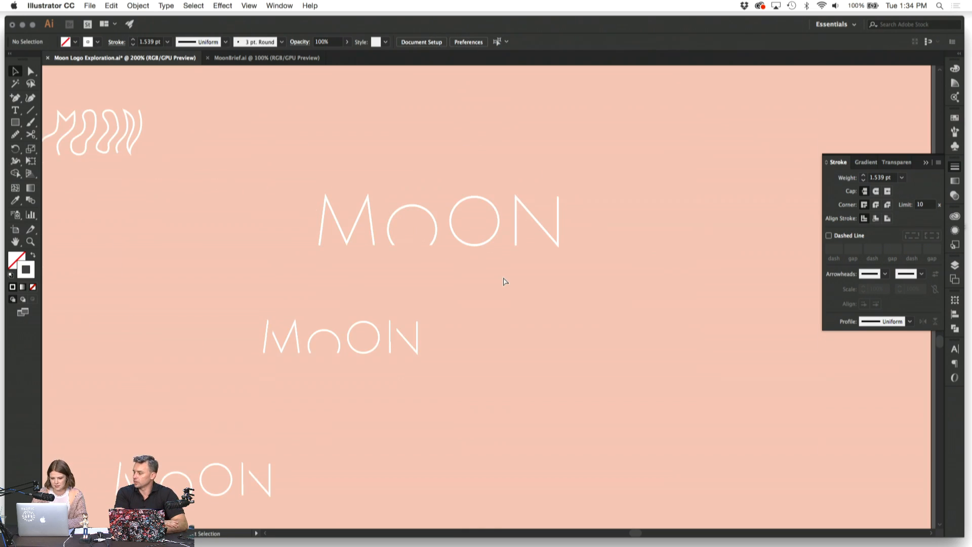
key("super+minus")
key("super+minus")
key("super+minus")
key("super+equal")
key("super+equal")
key("super+equal")
key("super+equal")
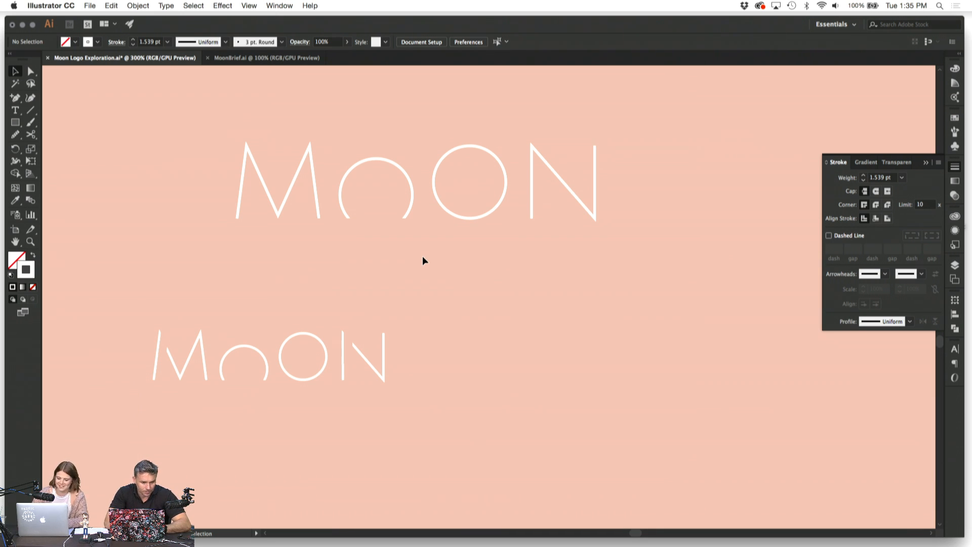
Step: Shift the masking rectangle away from the M and narrow it so it sits centred under the lowered first O
left_click(379, 253)
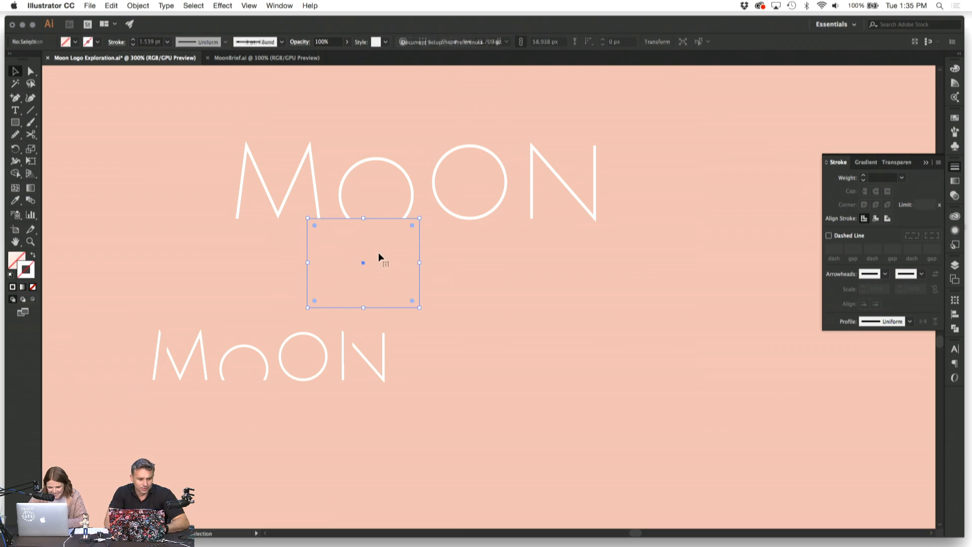
key("Right")
key("Right")
key("Right")
key("Right")
key("Right")
key("Right")
key("Right")
key("Right")
key("Right")
key("Right")
key("Right")
key("Right")
key("Right")
key("Right")
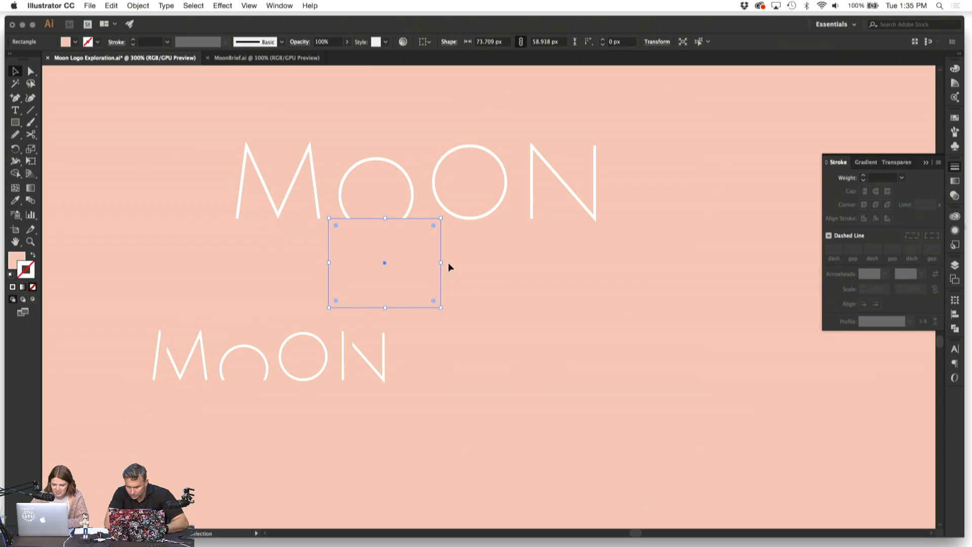
left_click_drag(440, 263, 427, 264)
key("Right")
key("Right")
left_click(501, 288)
key("super+minus")
key("super+minus")
key("super+equal")
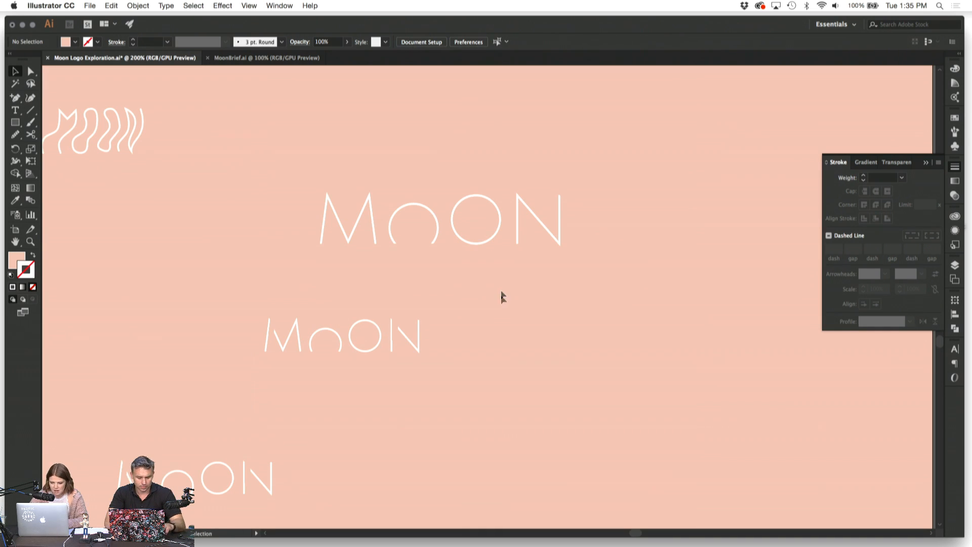
scroll(527, 315, "up", 3)
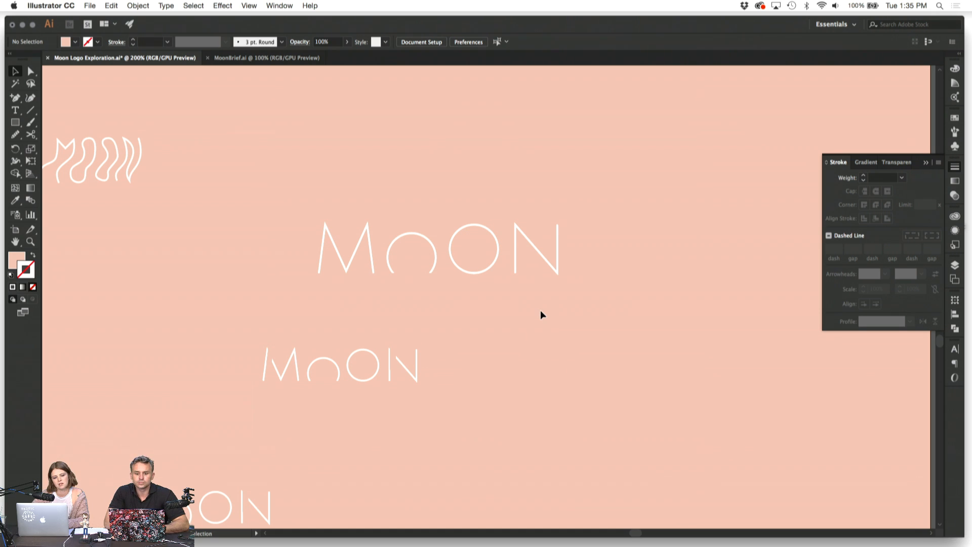
Step: Scale the lowered first O down to about 41 px and match its stroke to the second O with the Eyedropper
left_click(421, 235)
left_click_drag(412, 233, 413, 239)
left_click(475, 309)
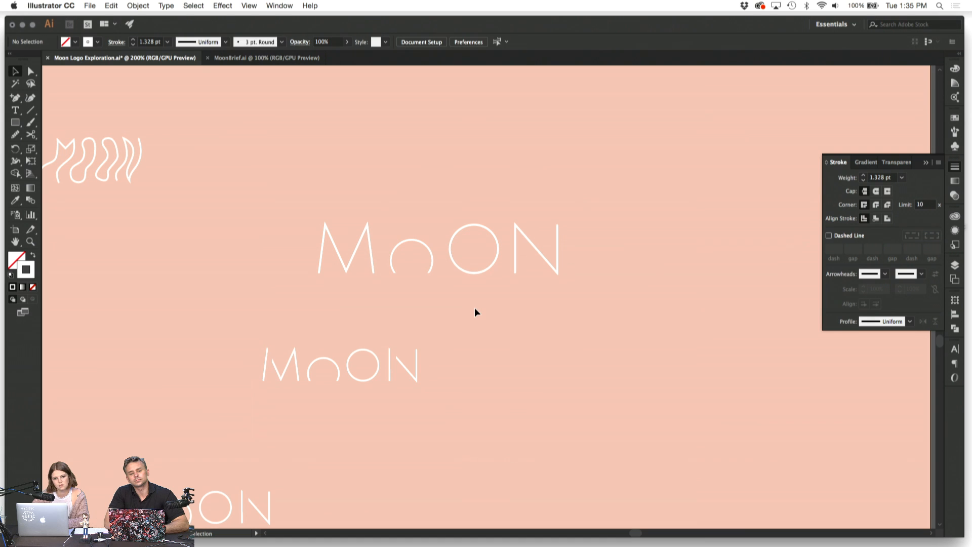
left_click(432, 260)
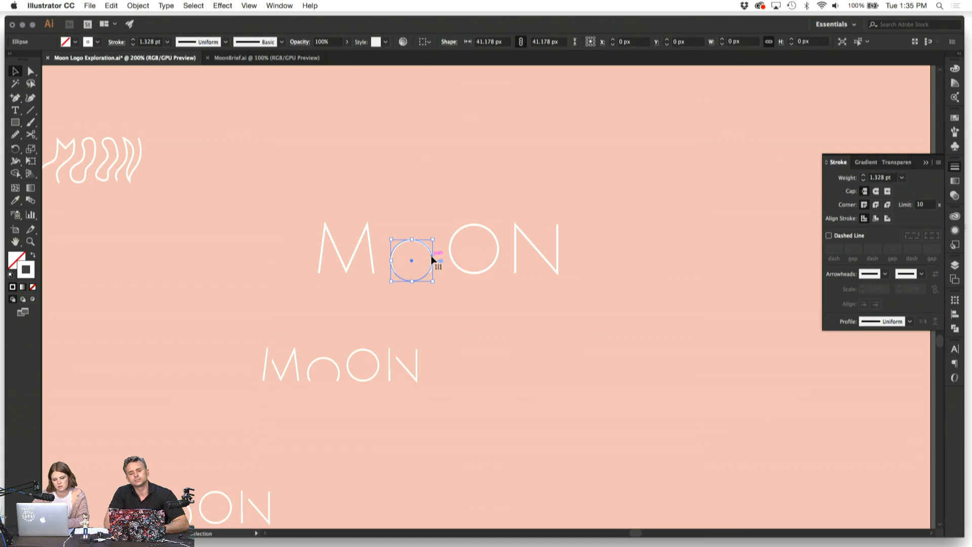
left_click(12, 201)
left_click(460, 227)
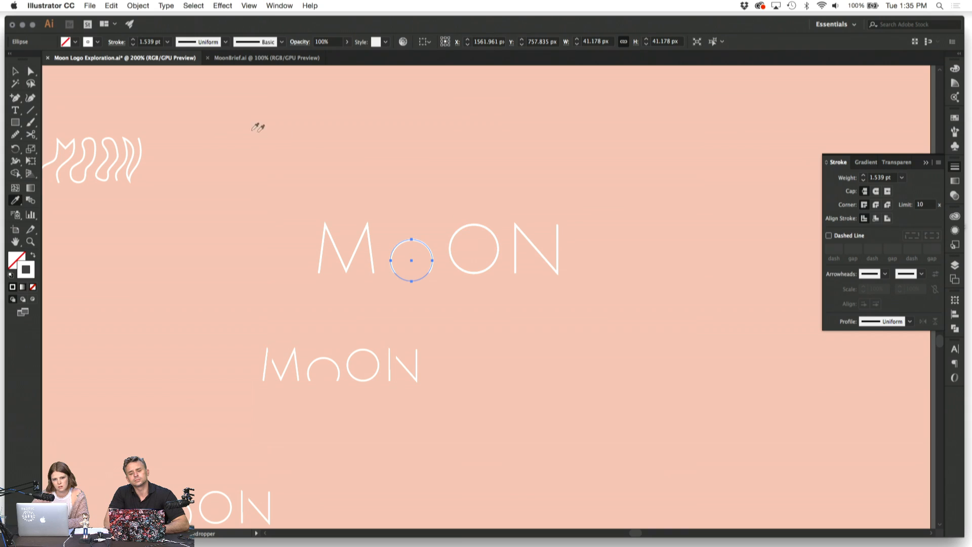
left_click(16, 72)
left_click(210, 120)
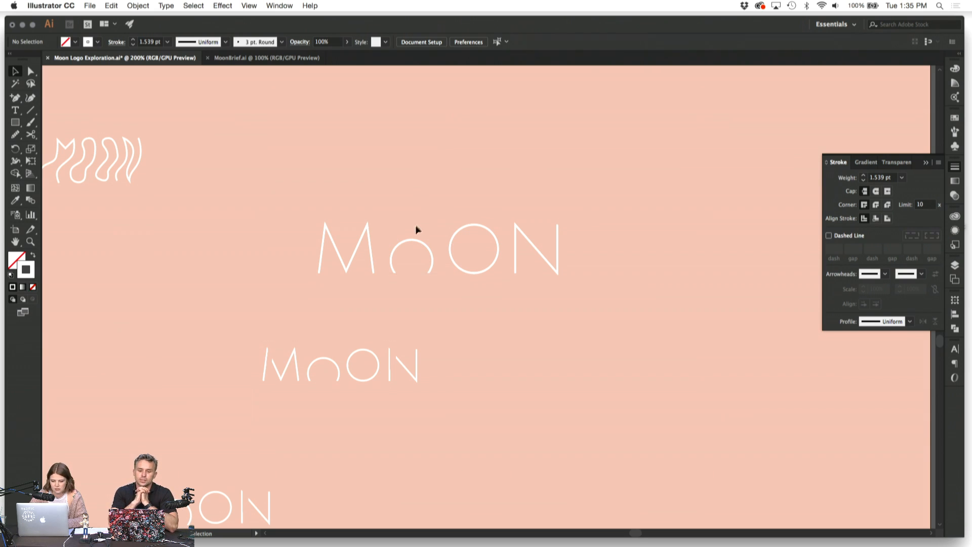
Step: Raise the small O slightly and shift it, the second O and the N left to tighten the letter spacing
left_click(411, 238)
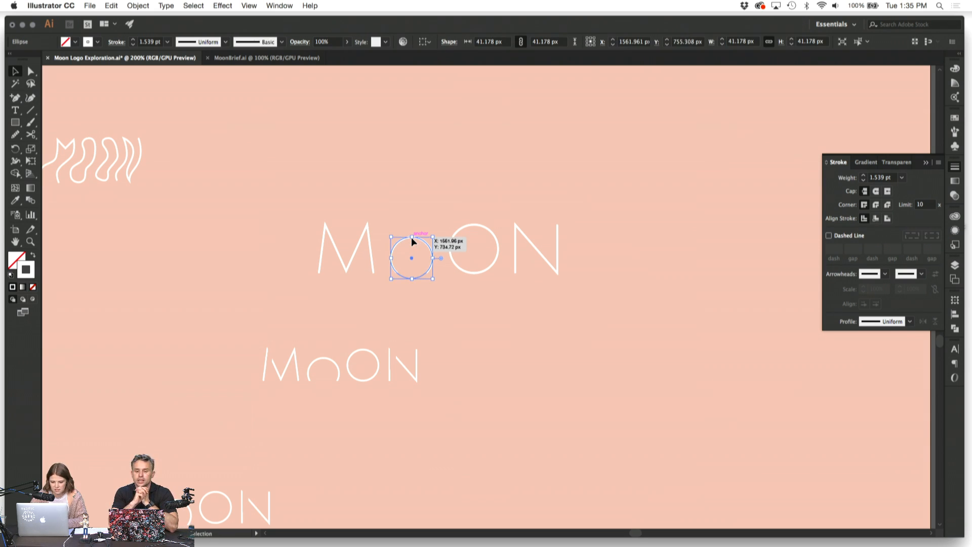
left_click(482, 224)
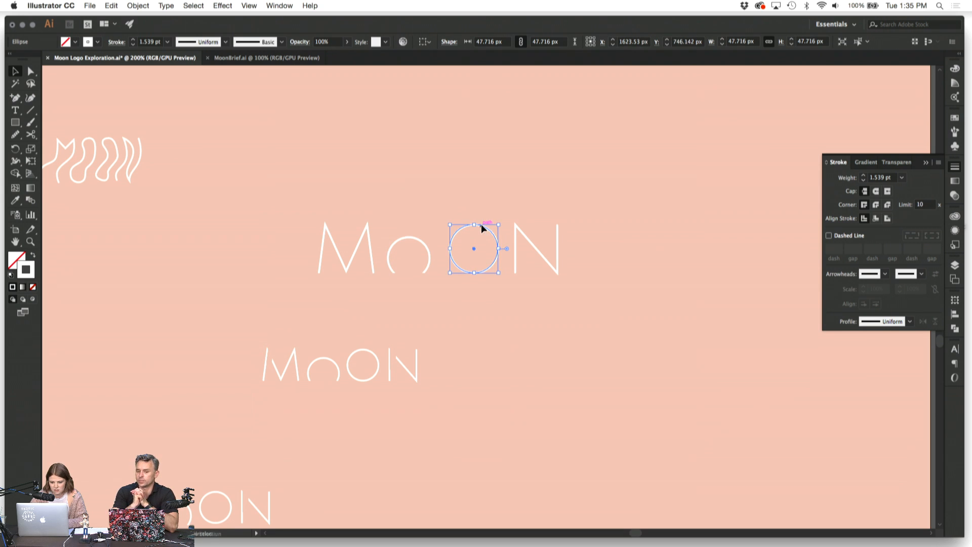
left_click(516, 233)
key("Left")
key("Left")
key("Left")
key("Left")
key("Left")
key("Left")
key("Left")
key("Left")
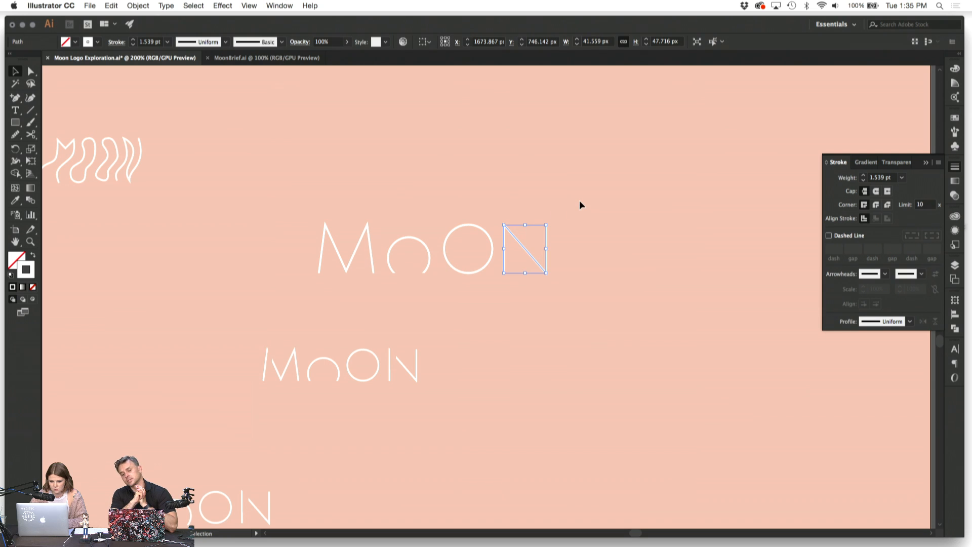
left_click(580, 200)
left_click(536, 259)
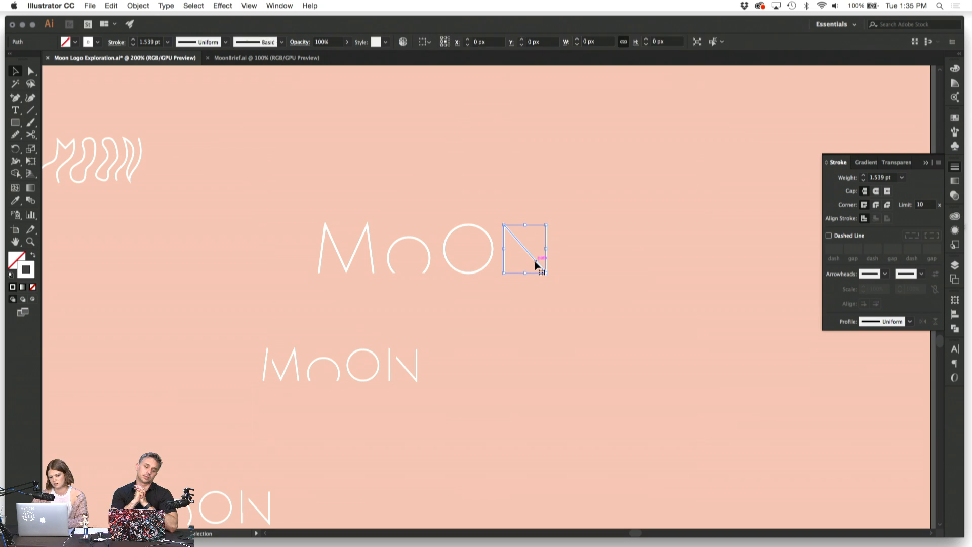
left_click(617, 226)
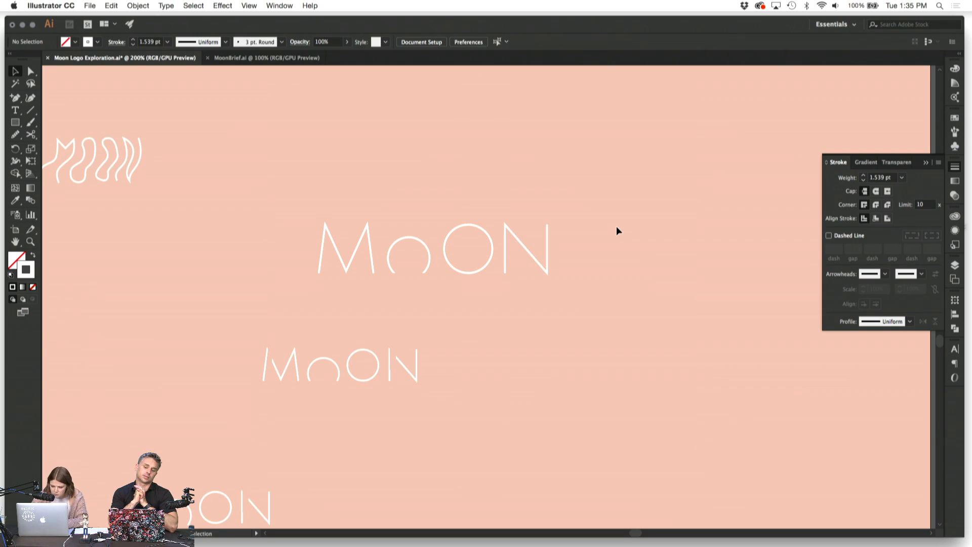
Step: Move the large small-O wordmark with its masking rectangle up and to the left, away from the cut-off wordmark below
key("super+minus")
key("super+minus")
key("super+minus")
key("super+minus")
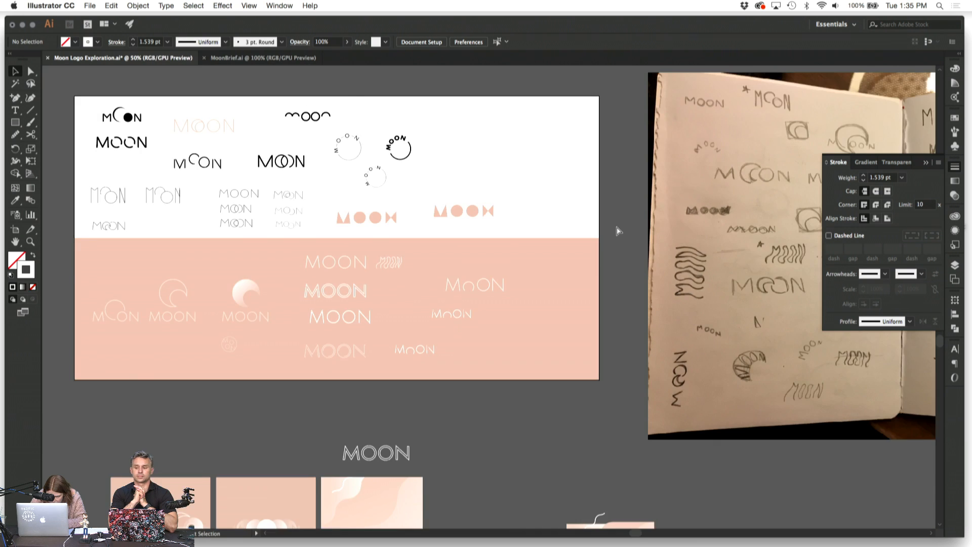
key("super+plus")
key("super+plus")
key("super+plus")
key("super+plus")
key("super+plus")
left_click_drag(614, 158, 247, 293)
scroll(344, 289, "up", 2)
left_click_drag(387, 326, 212, 190)
Step: Shorten the masking rectangle under the small O by raising its lower edge
left_click(241, 234)
left_click_drag(222, 273, 220, 206)
left_click(223, 249)
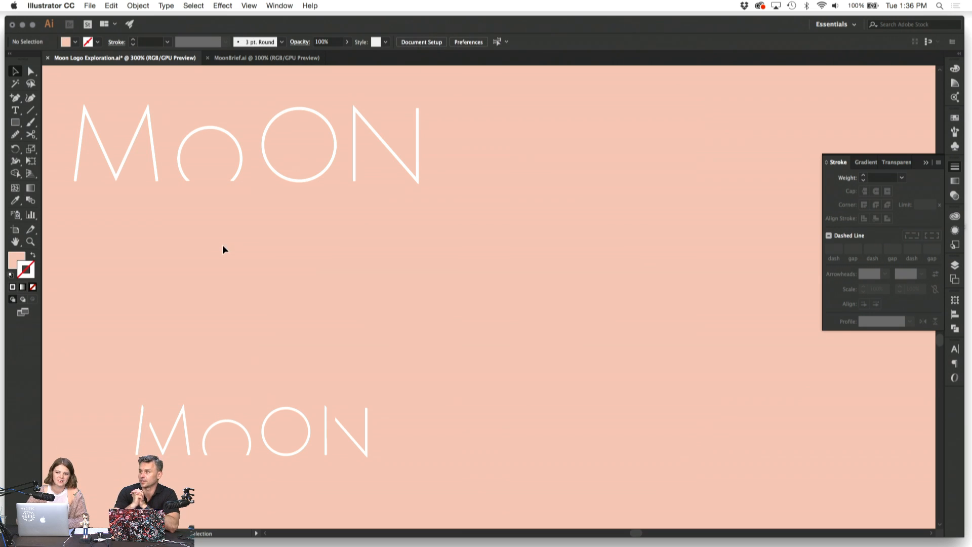
Step: Duplicate the small-O wordmark with its masking rectangle and place the copy below and to the right of the original
scroll(224, 251, "right", 1)
left_click_drag(466, 216, 69, 92)
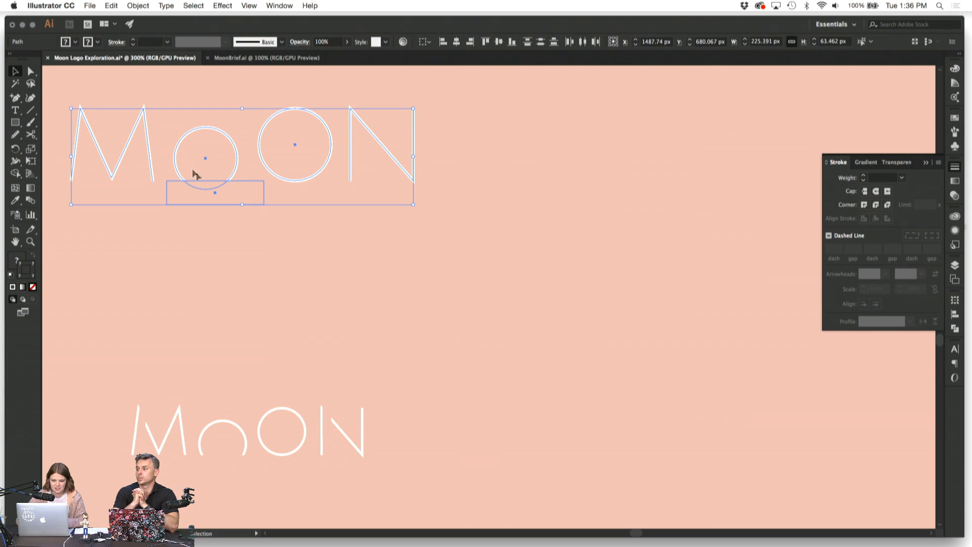
left_click_drag(244, 196, 521, 312)
left_click(530, 366)
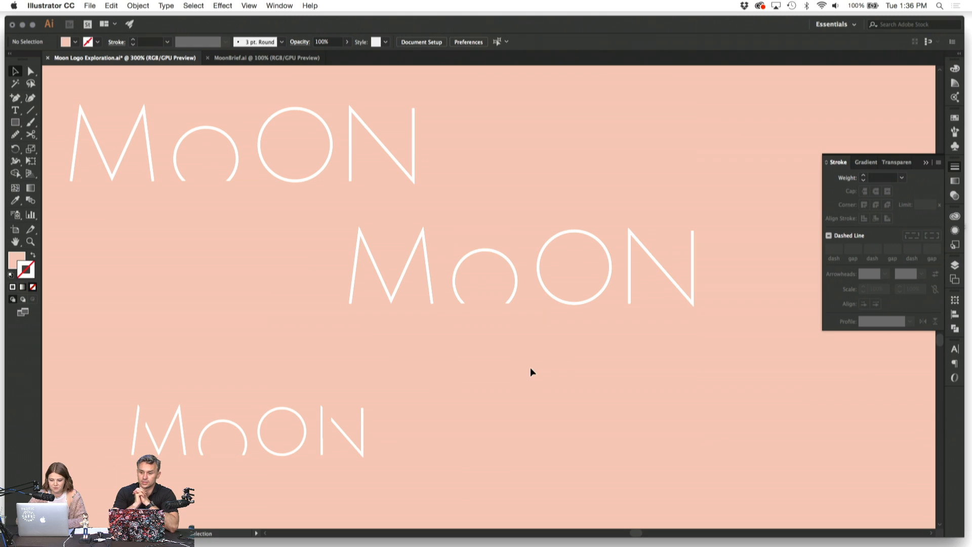
Step: Replace the small first O in the duplicated wordmark with a lowered copy of its full-size second O
left_click(515, 271)
key("Delete")
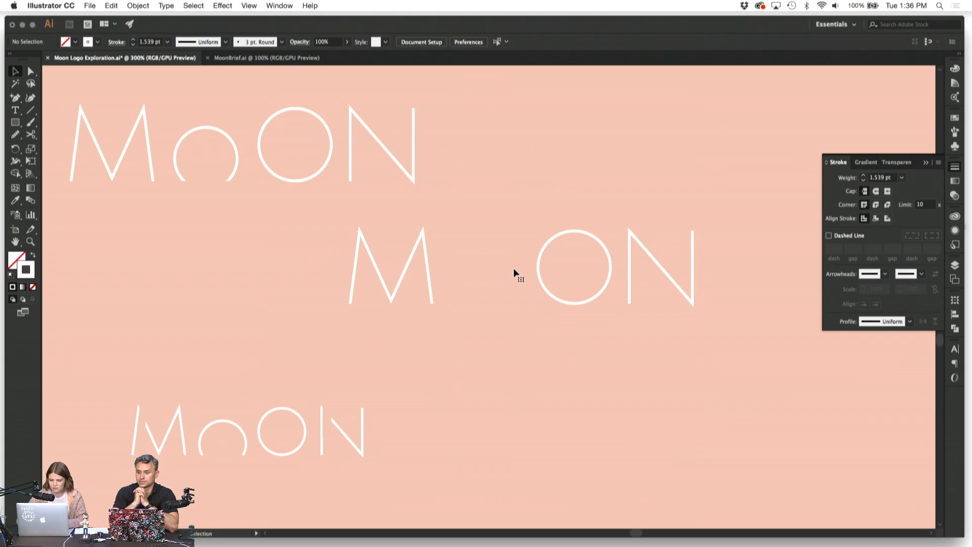
left_click(537, 261)
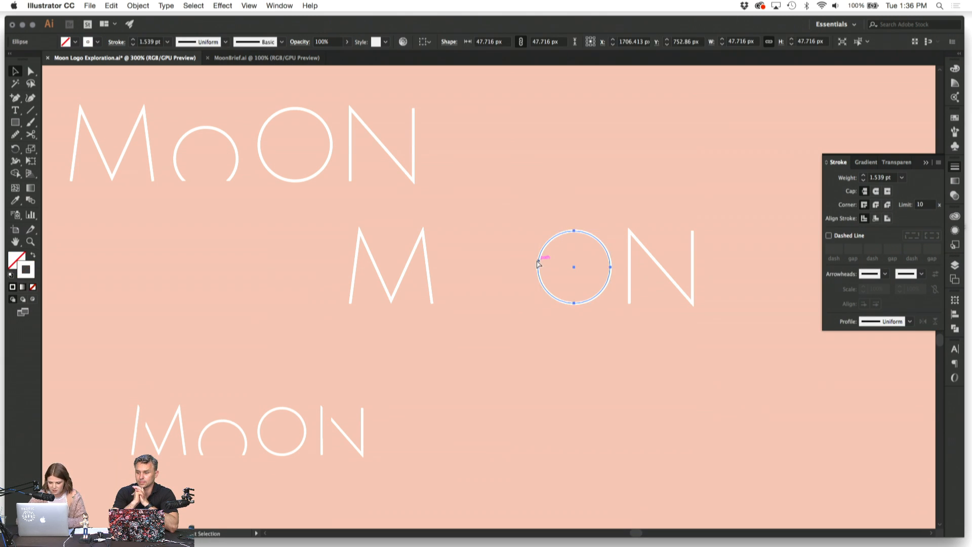
left_click_drag(537, 259, 449, 265)
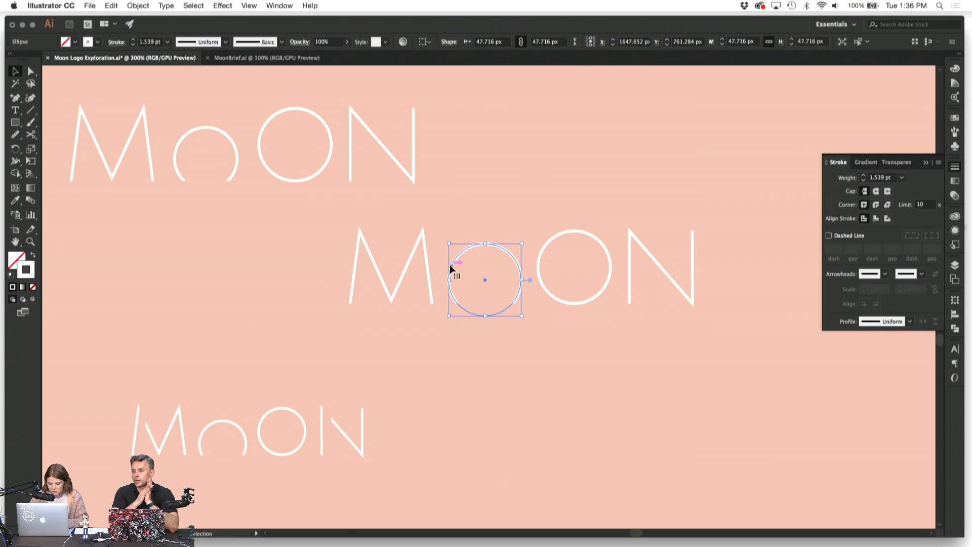
Step: Nudge the M of the duplicated wordmark with the full-size cut-off O slightly to the left, widening the gap before the O
left_click(496, 342)
key("super+minus")
key("super+minus")
key("super+minus")
key("super+minus")
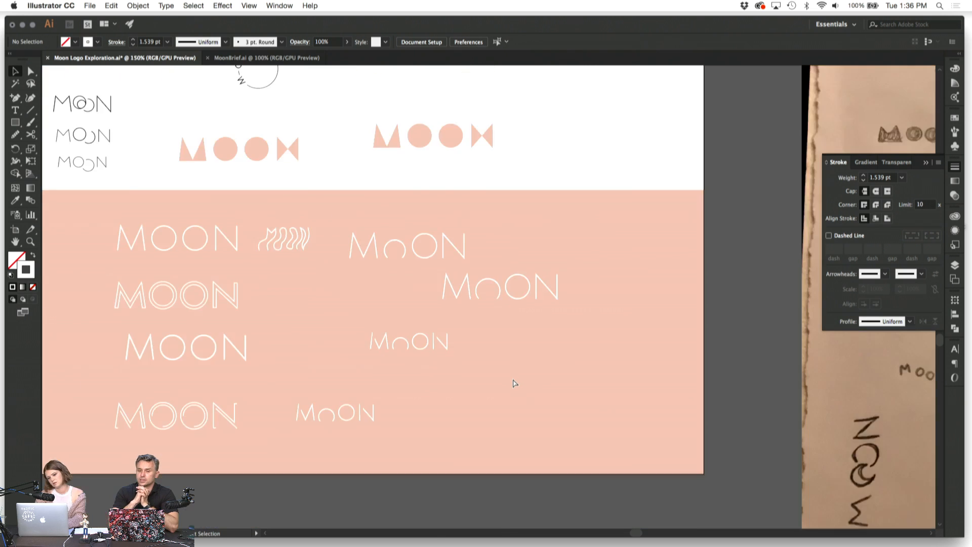
key("super+plus")
key("super+plus")
key("super+plus")
key("super+plus")
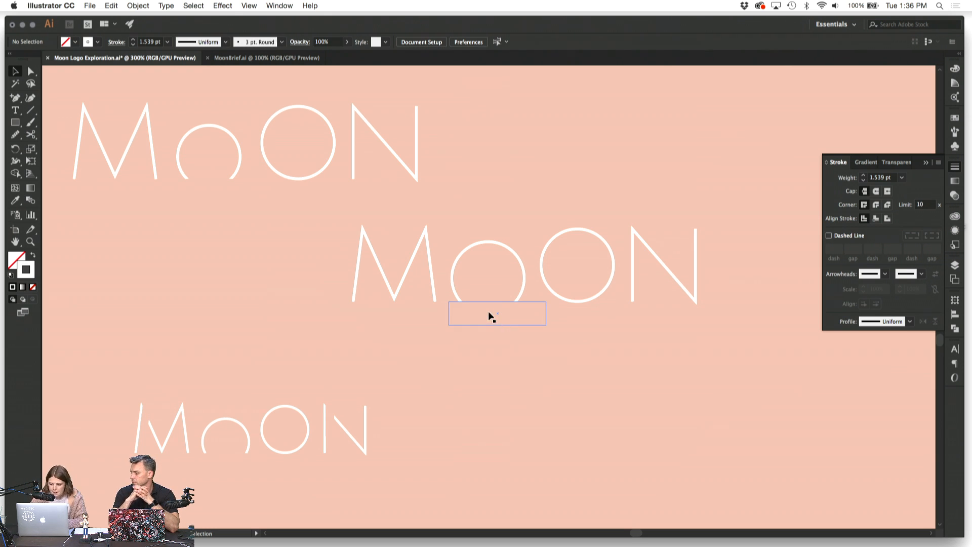
left_click(432, 266)
key("Left")
key("Left")
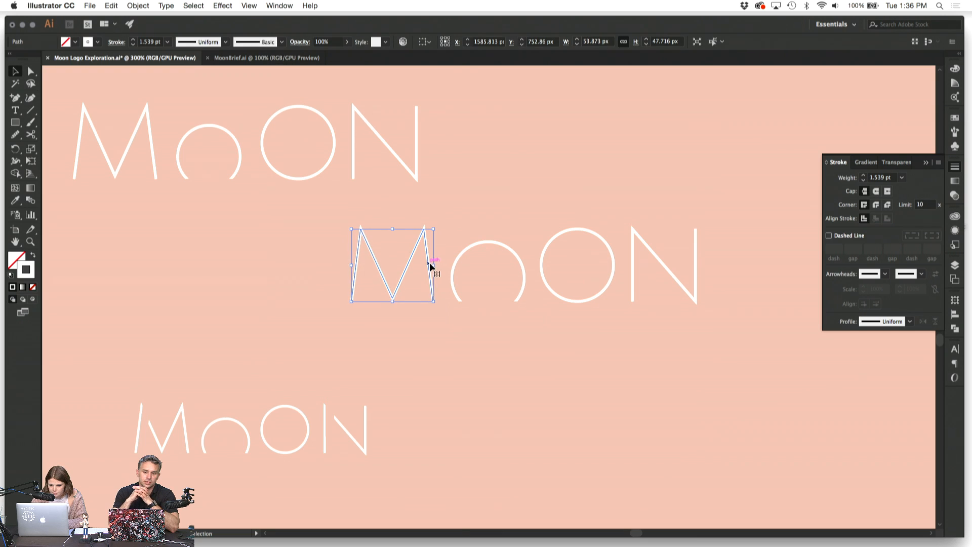
left_click(498, 202)
Step: Examine the wordmarks with the cut-off first O at actual size and enlarged, comparing their proportions and spacing
key("super+1")
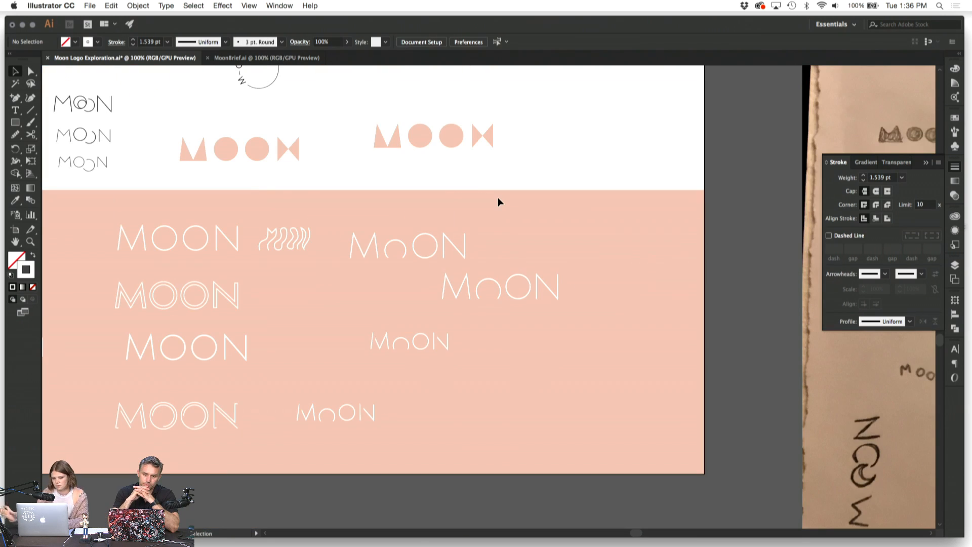
key("super+plus")
key("super+plus")
key("super+plus")
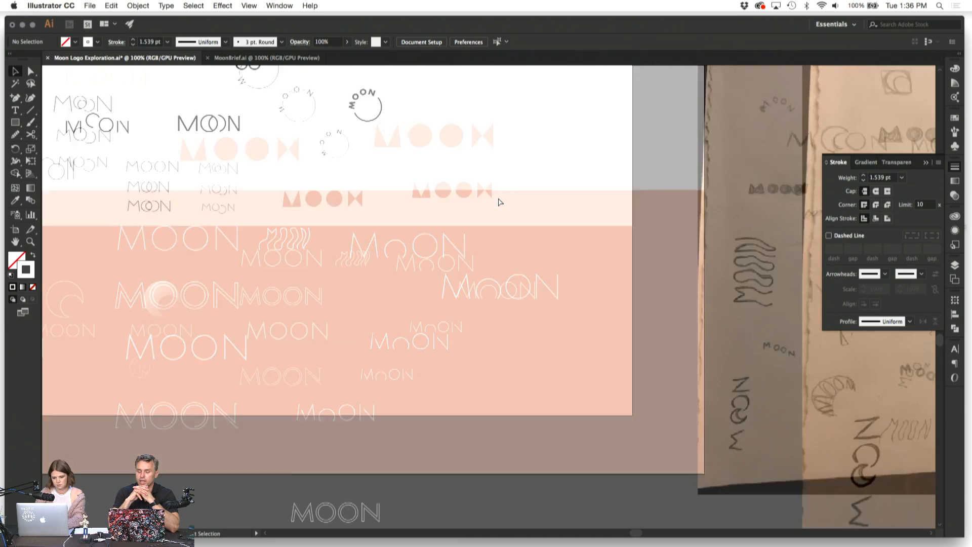
scroll(501, 202, "down", 6)
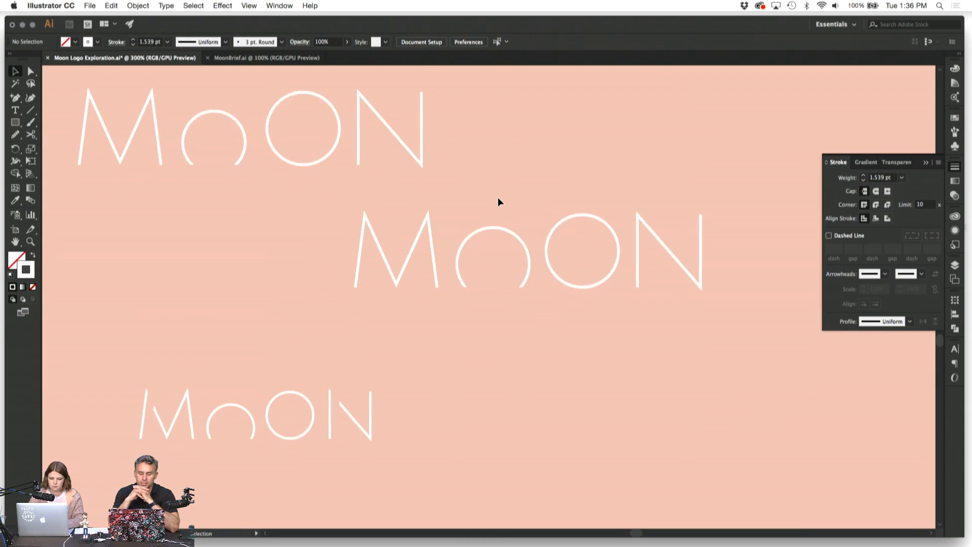
key("super+minus")
key("super+minus")
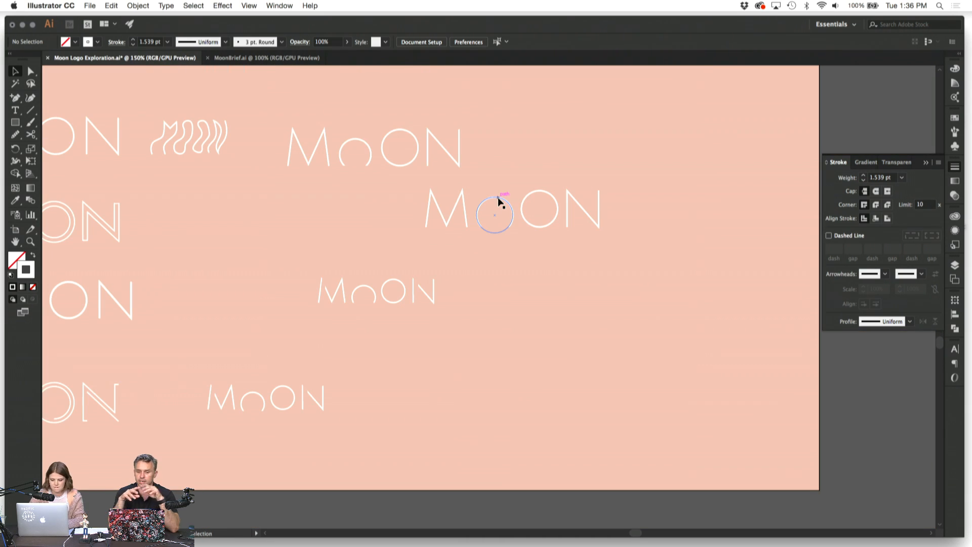
scroll(546, 322, "down", 2)
scroll(546, 322, "left", 2)
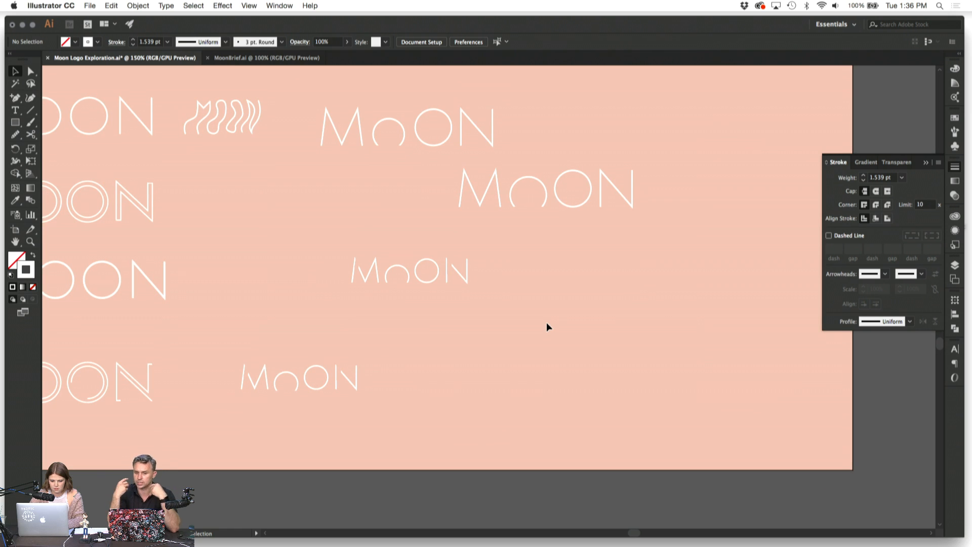
Step: Move the broken double-line MOON wordmark from the lower row to the open area below and right of the cut-off O variations
scroll(546, 322, "left", 5)
scroll(546, 322, "down", 1)
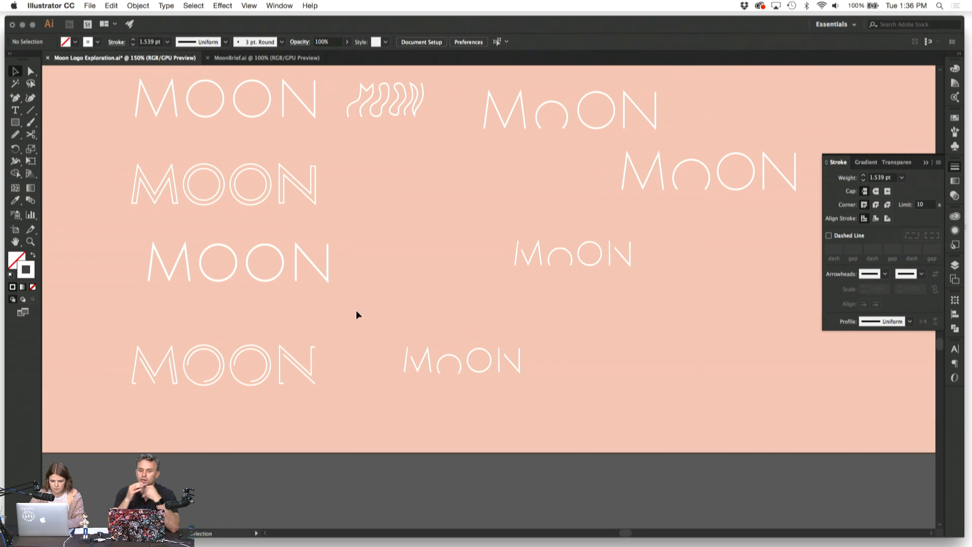
left_click_drag(331, 325, 113, 405)
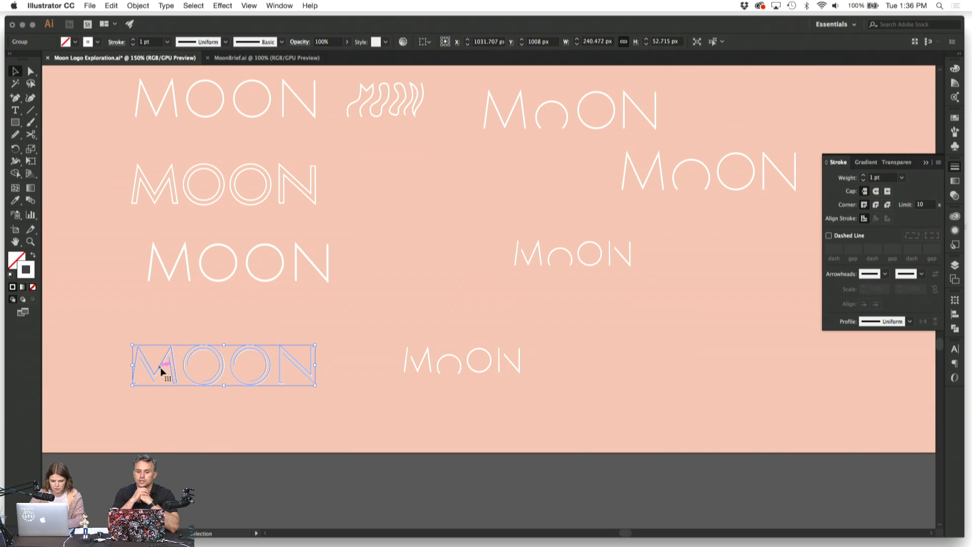
left_click_drag(159, 367, 664, 312)
left_click(680, 387)
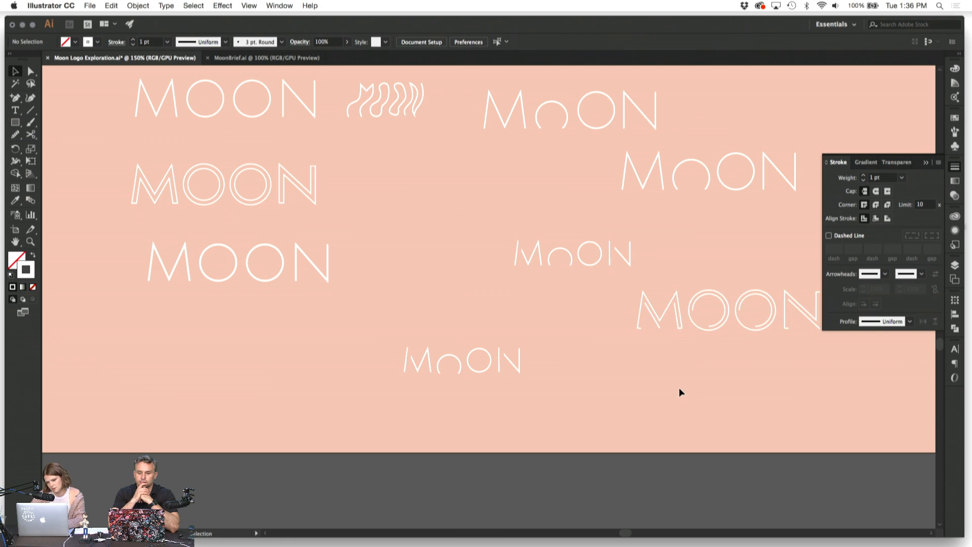
scroll(679, 387, "right", 5)
scroll(680, 387, "down", 1)
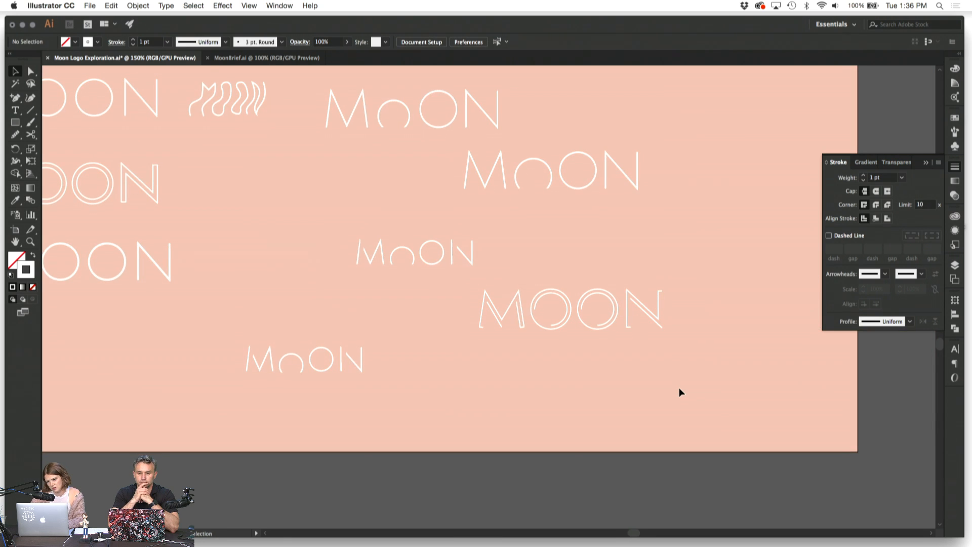
left_click(555, 181)
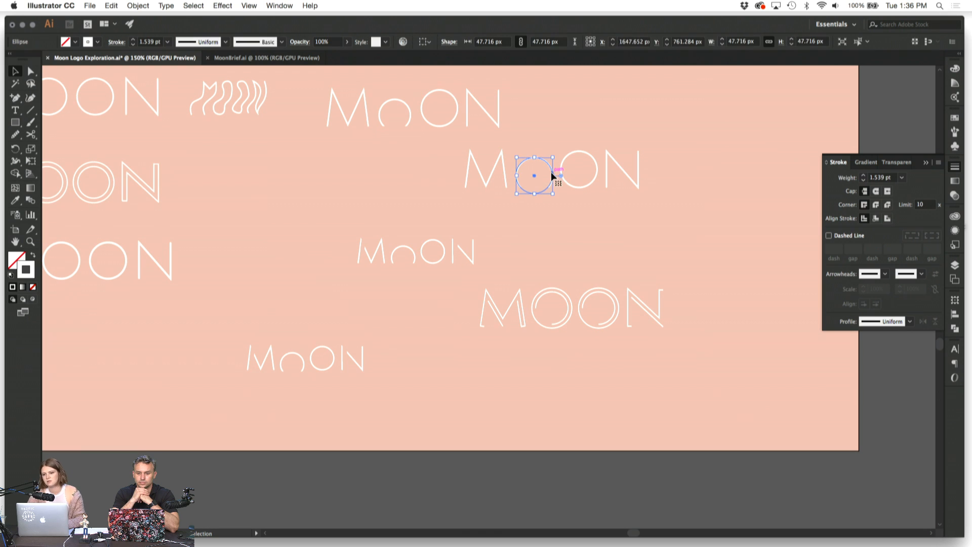
left_click(574, 232)
Step: Copy the lower double-line MOON wordmark from the peach artboard below, scale it down and place the copy above the broken double-line wordmark
scroll(573, 230, "down", 15)
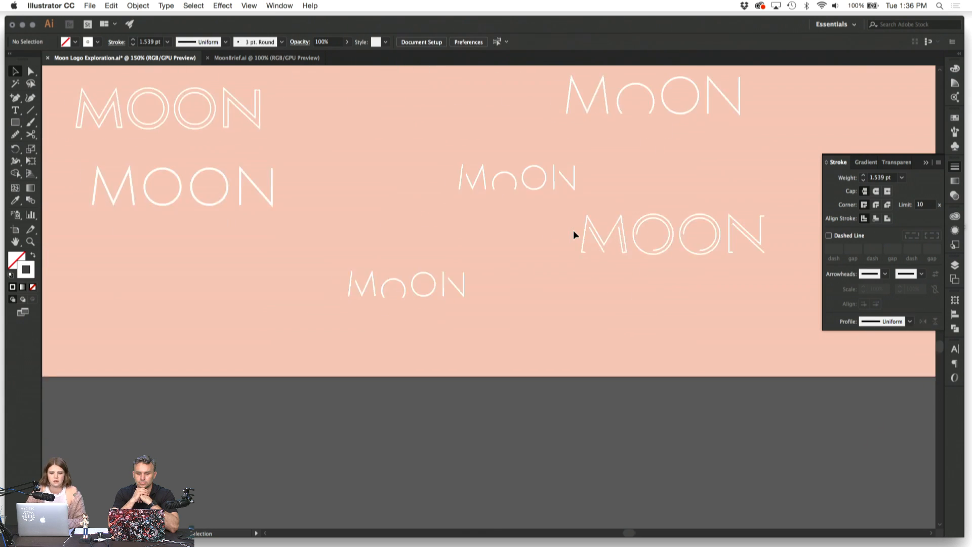
scroll(573, 230, "down", 10)
scroll(573, 230, "left", 3)
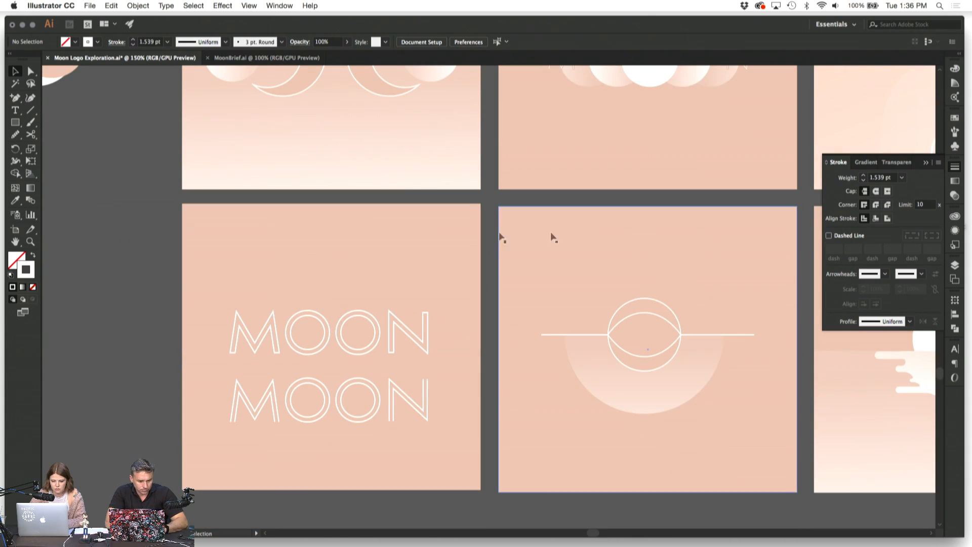
left_click_drag(221, 380, 437, 437)
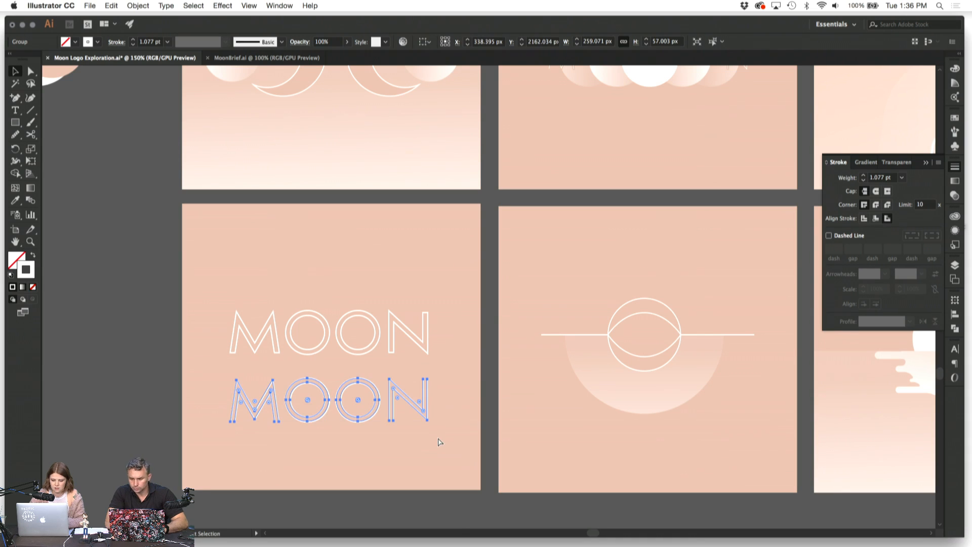
left_click(469, 384)
scroll(469, 384, "up", 20)
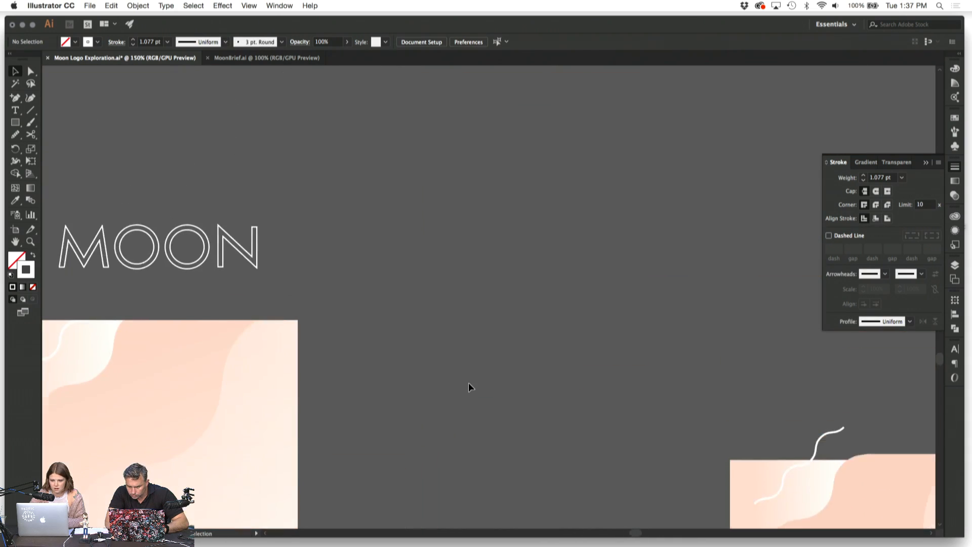
left_click(545, 300)
left_click_drag(542, 298, 561, 130)
left_click(588, 168)
key("super+equal")
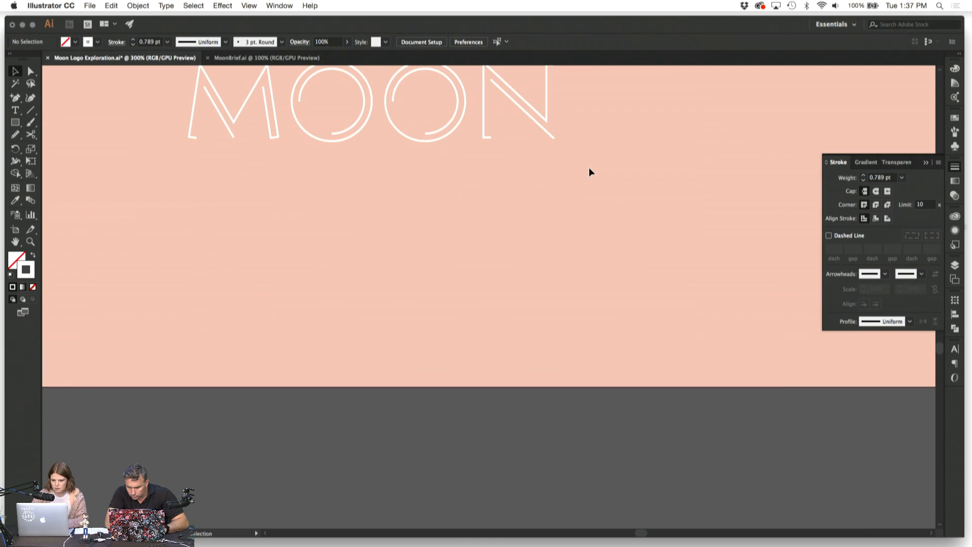
scroll(589, 169, "up", 8)
key("super+equal")
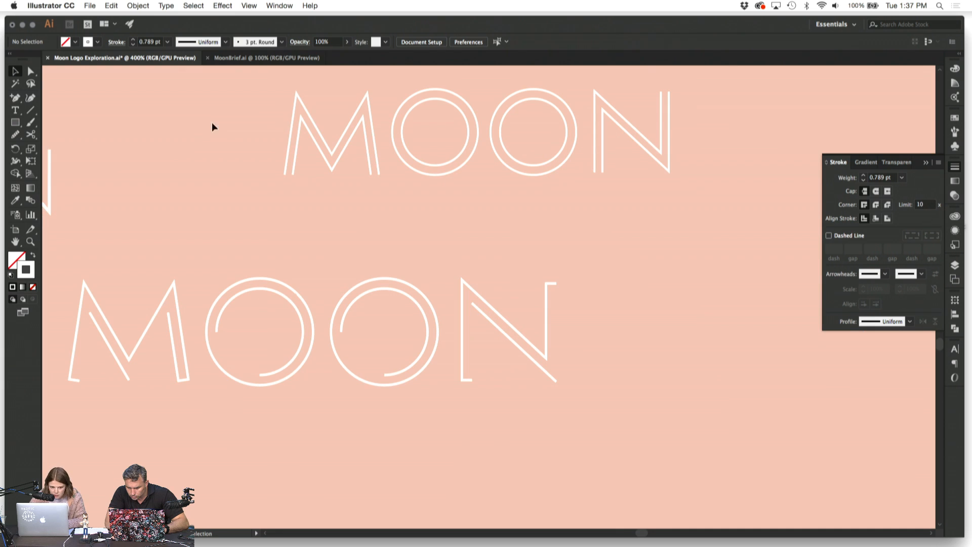
Step: Draw a masking rectangle under the first O of the double-line wordmark and fill it with the background peach
left_click(15, 122)
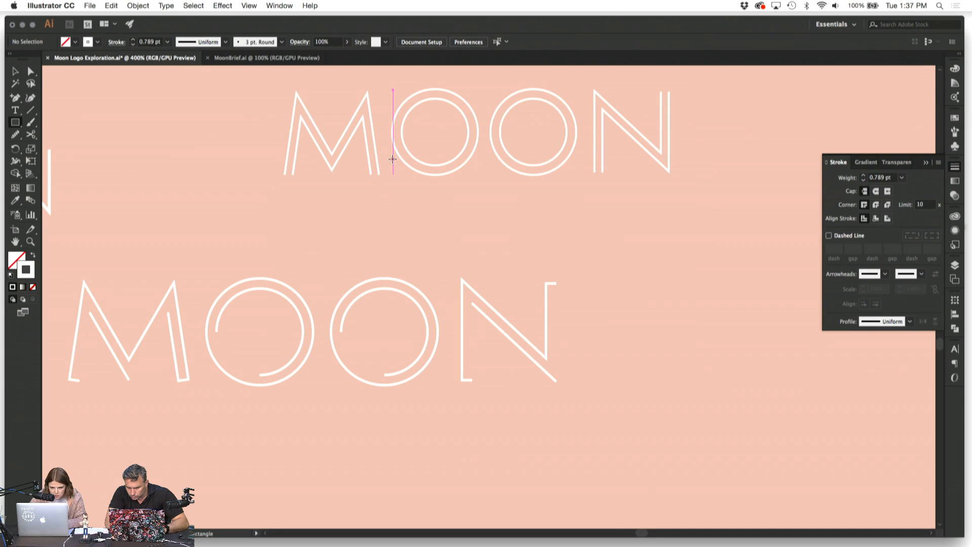
mouse_move(388, 167)
left_mouse_down()
mouse_move(496, 219)
mouse_move(484, 219)
left_mouse_up()
left_click(17, 203)
left_click(115, 191)
left_click(15, 71)
left_click(102, 100)
Step: Lower the first O of the double-line wordmark, both rings together, below the baseline of the other letters
left_click(453, 156)
left_click(410, 80)
left_click(438, 131)
key("Down")
key("Down")
key("Down")
key("Down")
key("Down")
key("Down")
key("Down")
key("Down")
key("Down")
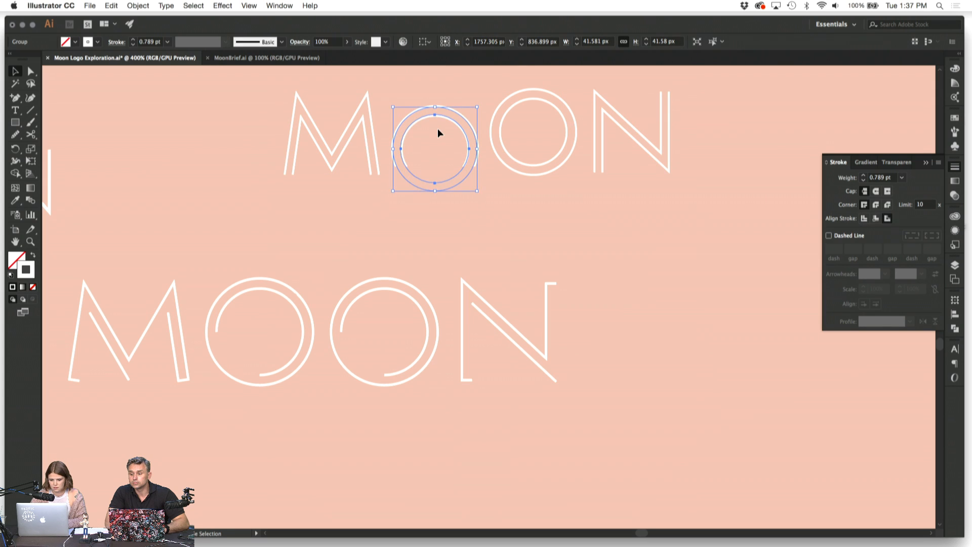
Step: Adjust the peach masking rectangle so it cuts the lowered double-line O off at the wordmark's baseline
left_click(503, 208)
left_click_drag(476, 194, 475, 200)
left_click(559, 244)
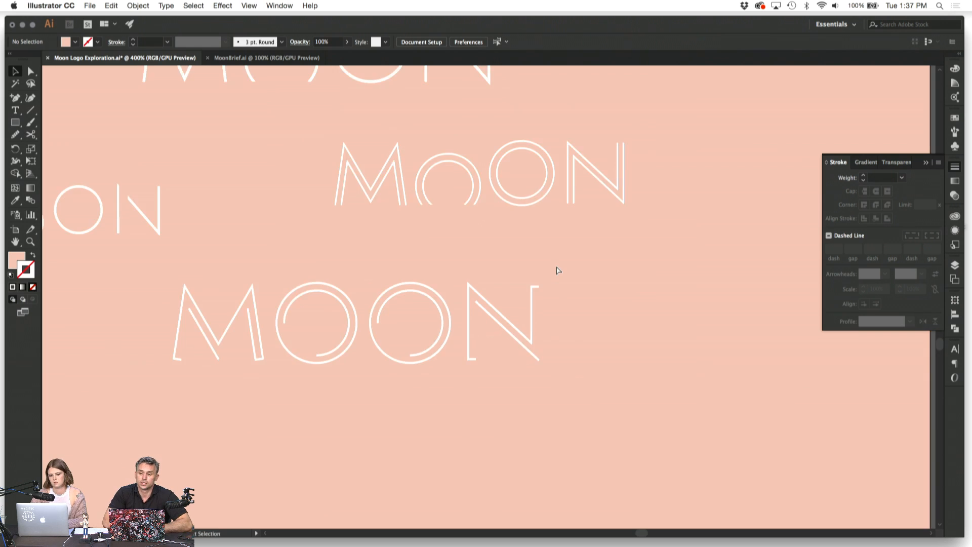
Step: Duplicate the thin wordmark with the full-size cut-off O and place the copy above and to the right of the original
key("super+minus")
key("super+minus")
key("super+minus")
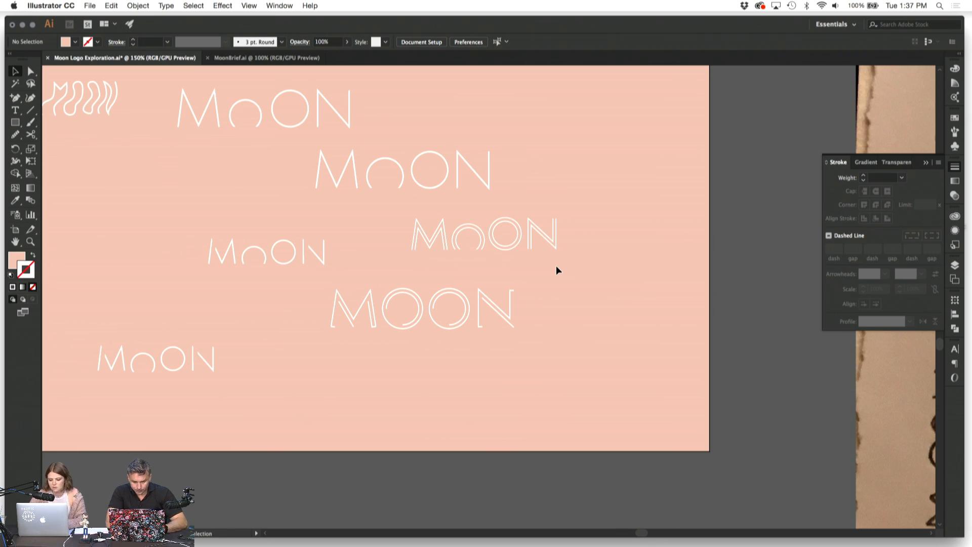
key("super+equal")
scroll(556, 265, "up", 2)
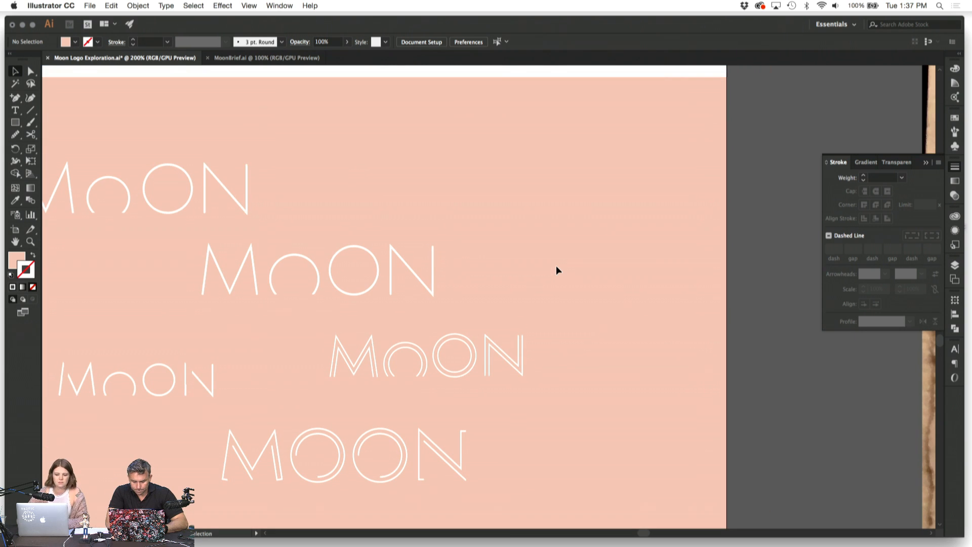
scroll(556, 265, "up", 1)
mouse_move(456, 286)
left_mouse_down()
mouse_move(231, 254)
mouse_move(256, 276)
mouse_move(393, 133)
mouse_move(390, 150)
mouse_move(445, 166)
mouse_move(421, 152)
mouse_move(427, 159)
left_mouse_up()
Step: Shrink the duplicate's first O to about 17 px, align it with the letter tops, and match its stroke to the M
left_click(458, 215)
key("l")
key("shift+Up")
key("shift+Down")
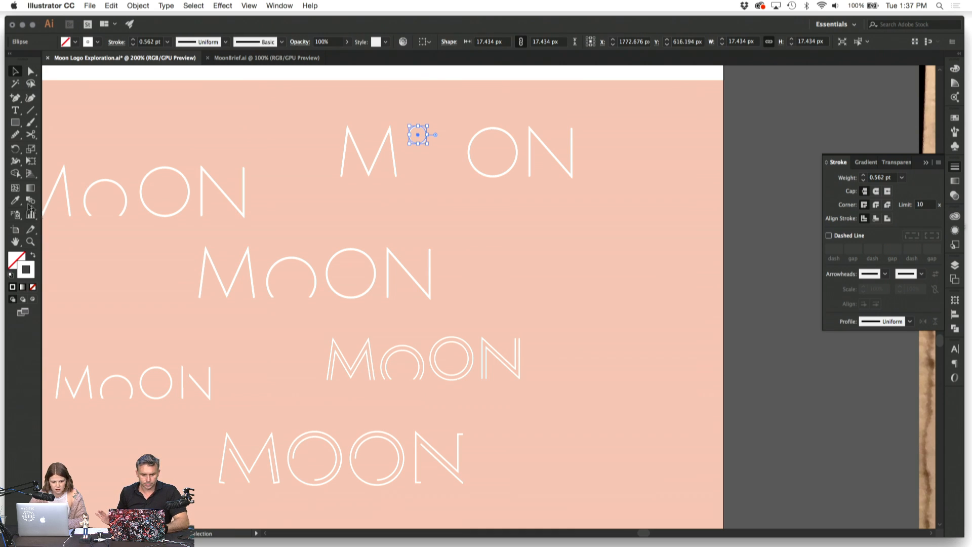
key("i")
left_click(397, 147)
key("v")
Step: Nudge the second O and N of the duplicated wordmark left to close the gap beside the small raised O
left_click_drag(481, 126, 565, 168)
key("Left")
key("Left")
key("Left")
key("Left")
key("Left")
key("Left")
key("Left")
key("Left")
key("Left")
key("Left")
key("Left")
key("Left")
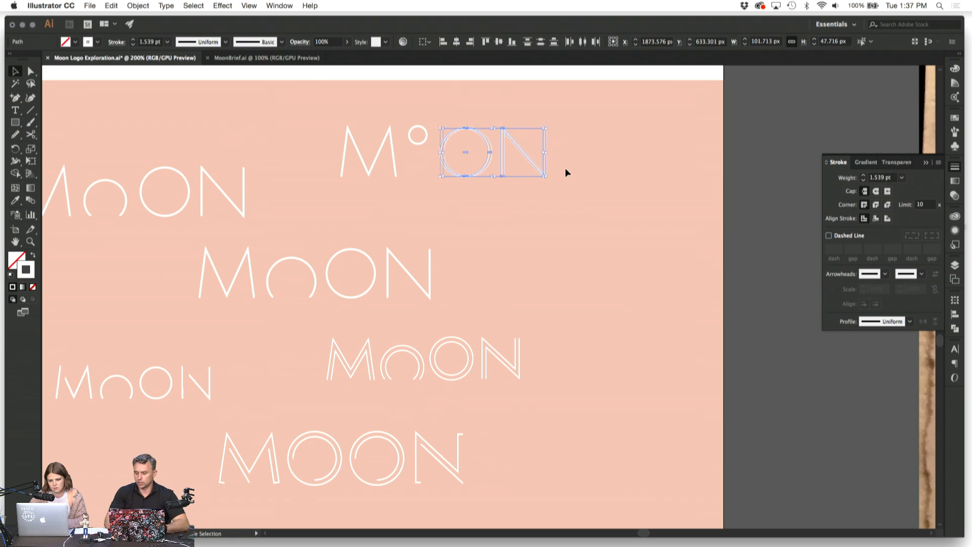
left_click(566, 177)
left_click_drag(340, 121, 546, 178)
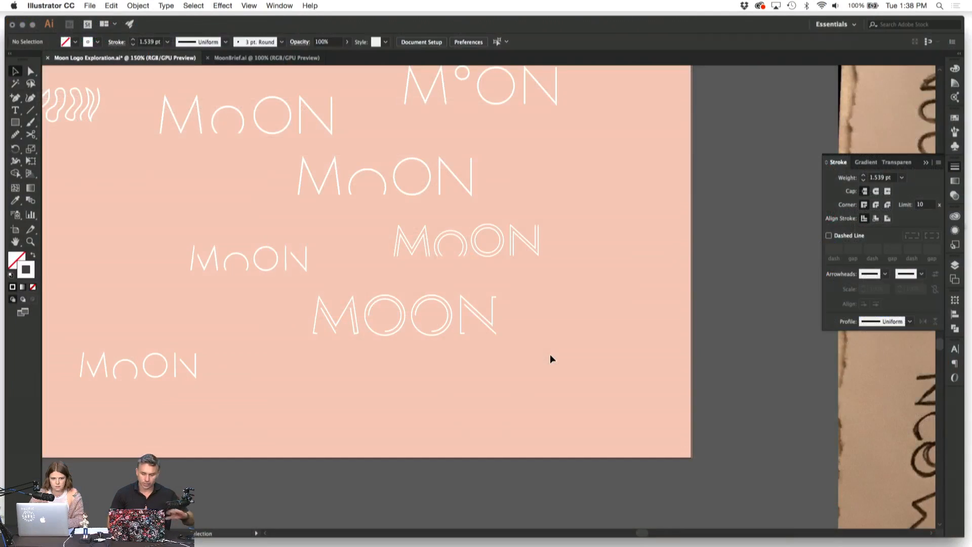
Step: Examine the new wordmark variations up close, focusing on the double-line cut-off O version and the broken double-line version
scroll(550, 354, "down", 2)
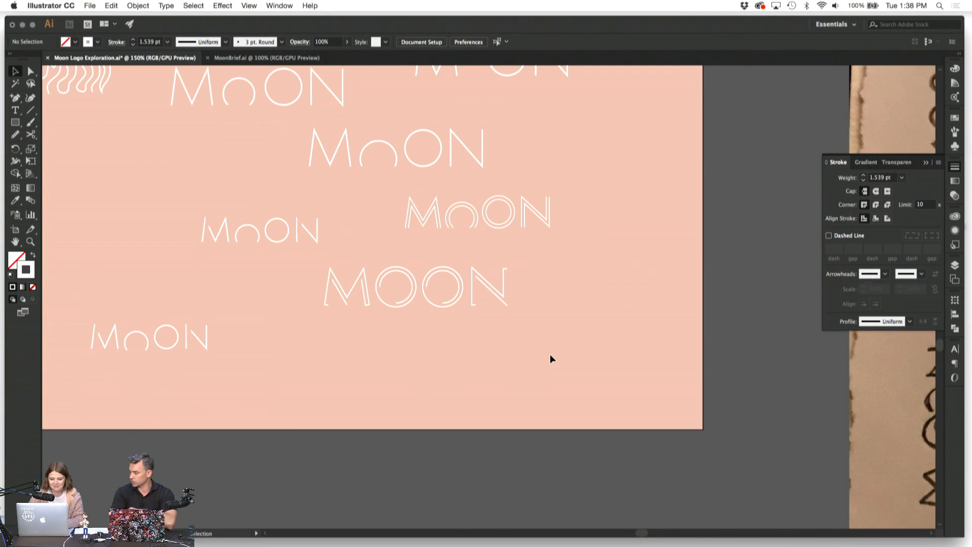
scroll(550, 357, "up", 5)
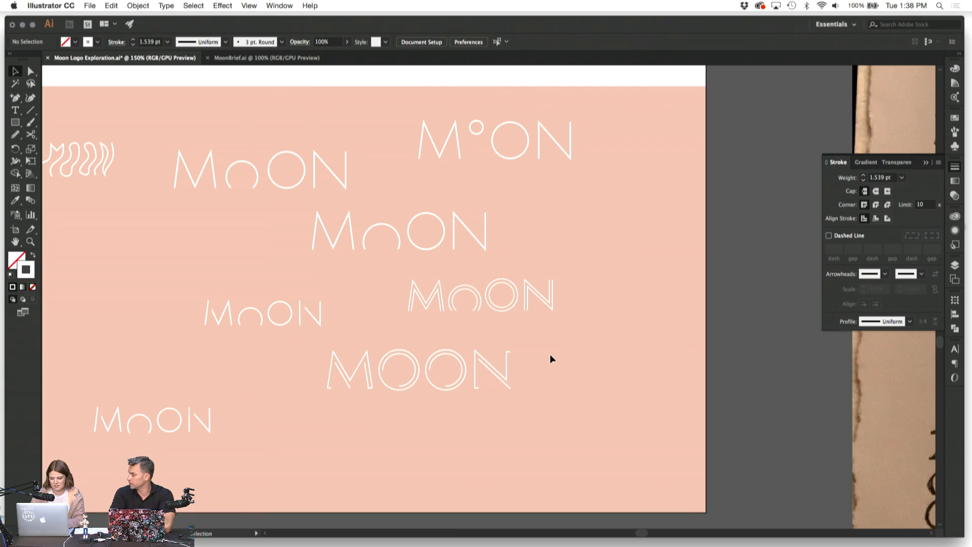
key("super+equal")
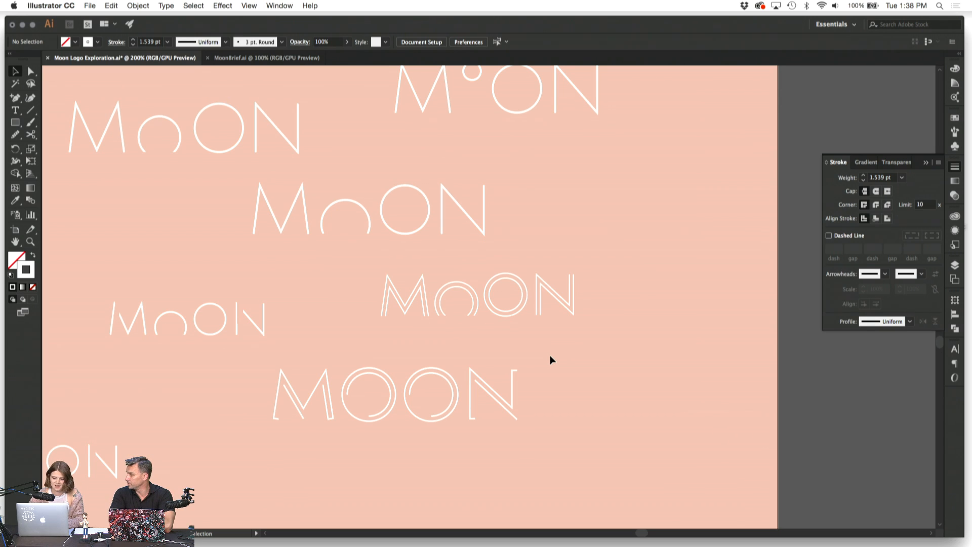
key("super+equal")
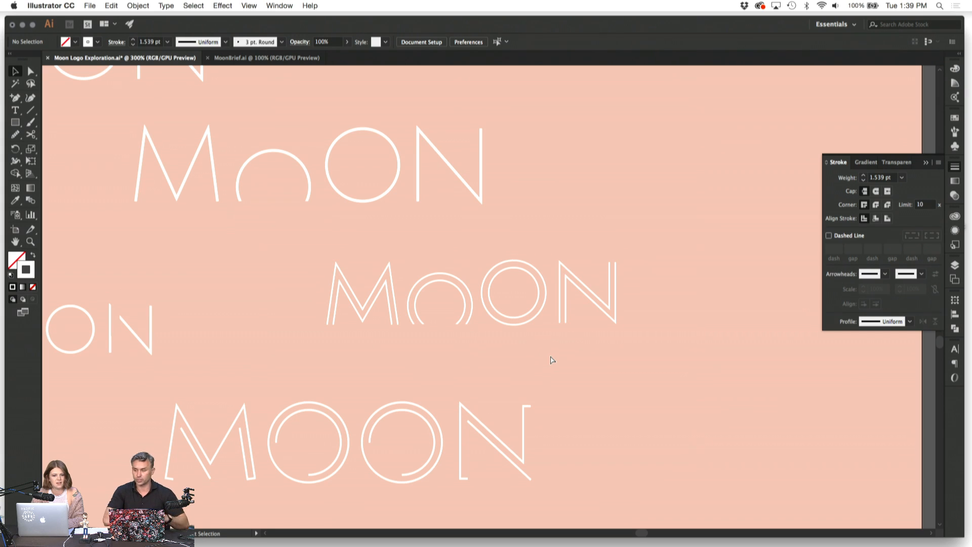
scroll(552, 360, "down", 3)
scroll(552, 360, "left", 3)
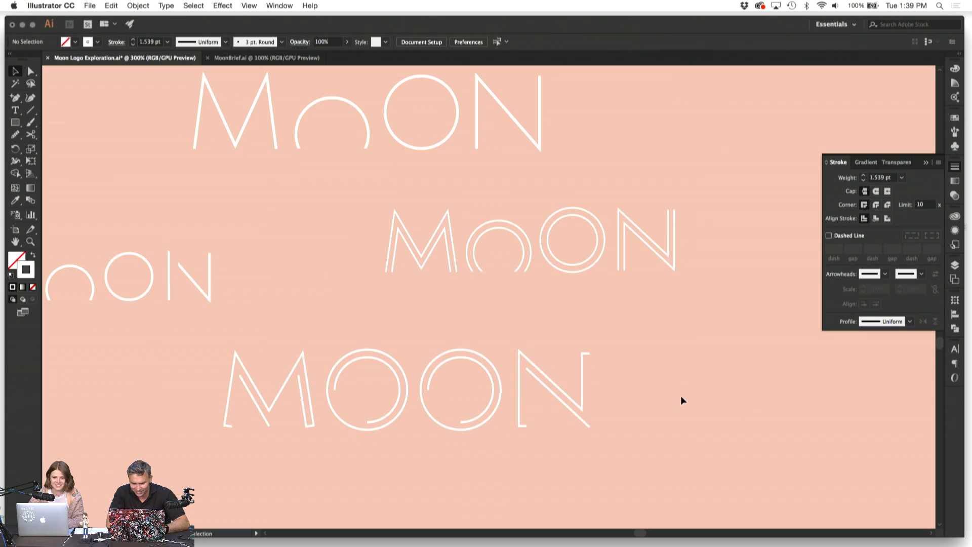
scroll(681, 400, "down", 3)
scroll(681, 400, "left", 1)
left_click_drag(661, 420, 253, 310)
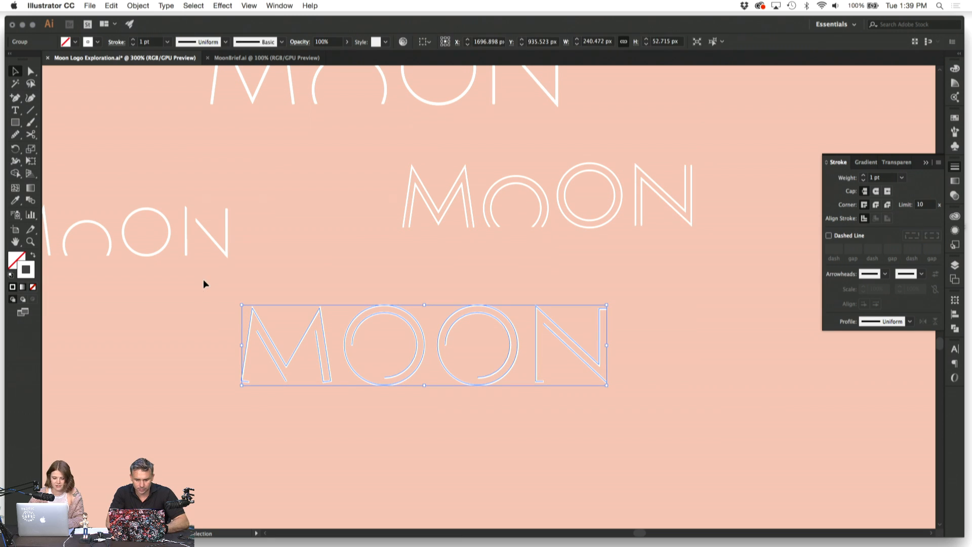
left_click(211, 319)
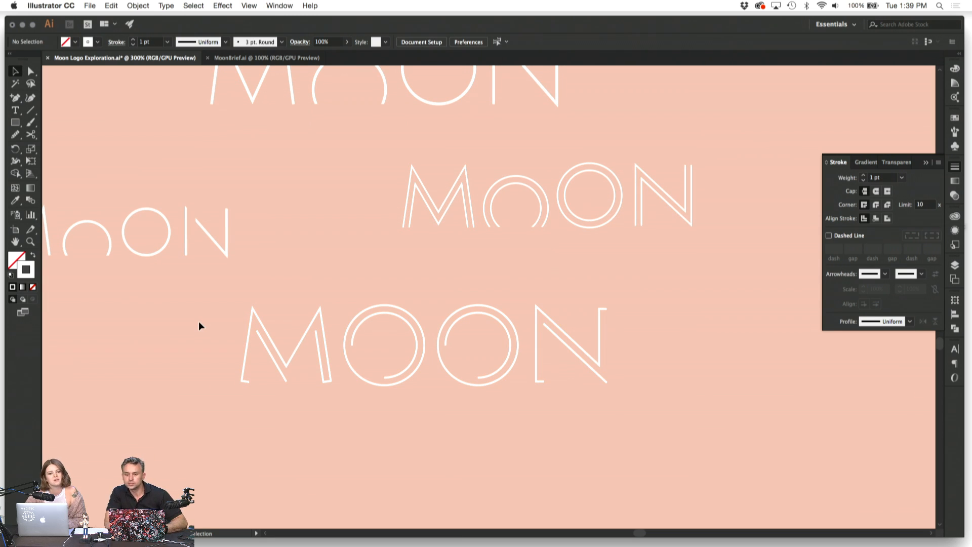
scroll(205, 322, "down", 5)
scroll(205, 321, "right", 1)
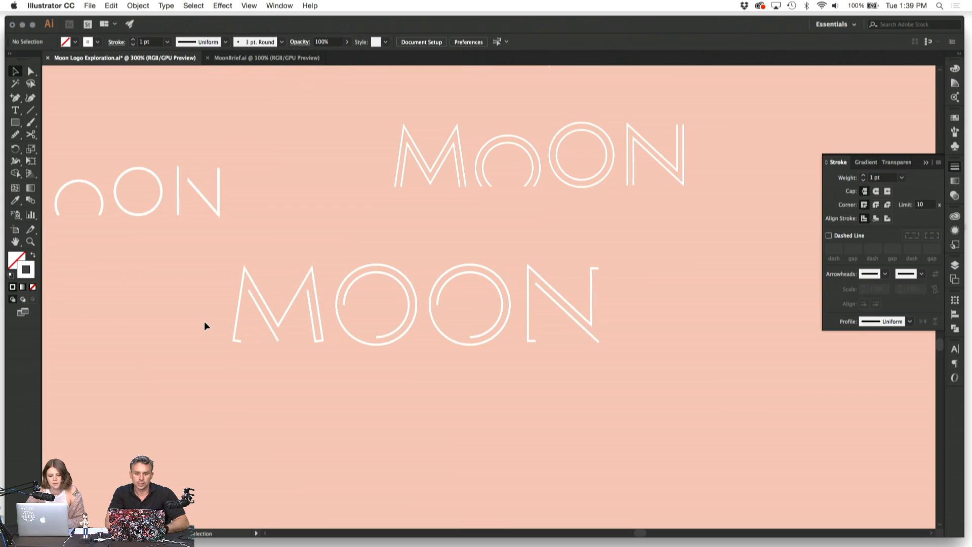
Step: Duplicate the broken double-line MOON wordmark and place the copy directly below the original
scroll(204, 321, "down", 3)
scroll(204, 321, "left", 1)
left_click_drag(352, 195, 662, 308)
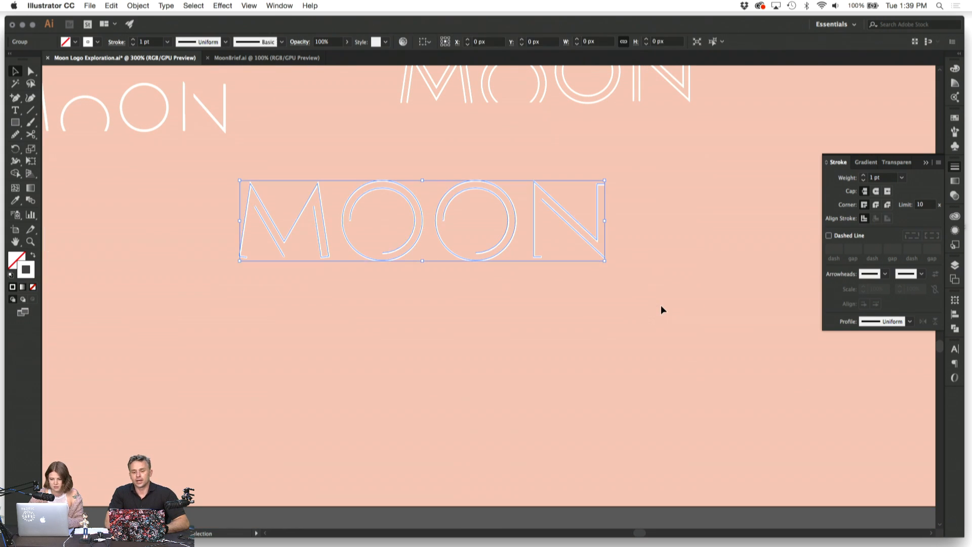
left_click_drag(411, 191, 414, 301)
left_click(226, 430)
Step: Delete the short closing stroke at the foot of the M's left leg in the duplicated wordmark
left_click(30, 70)
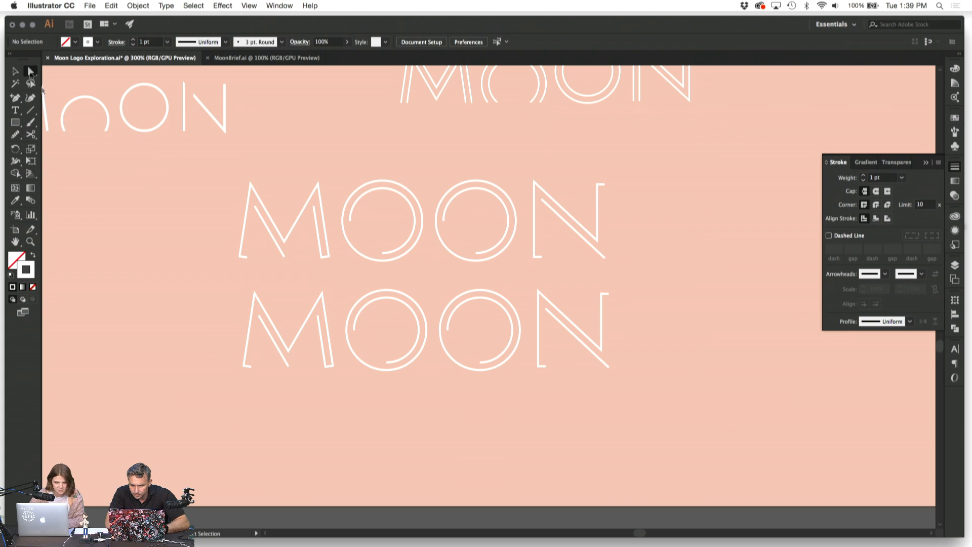
left_click(250, 367)
key("Delete")
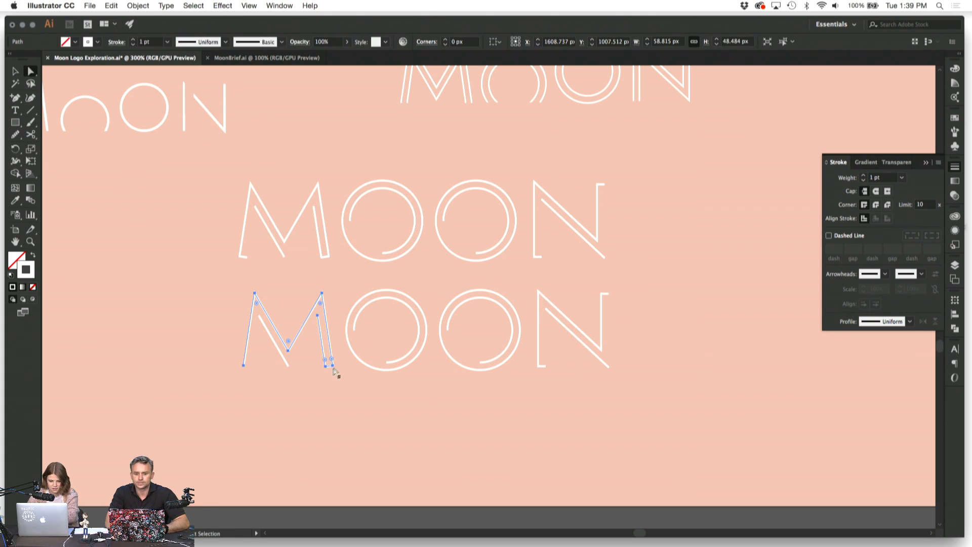
left_click(337, 406)
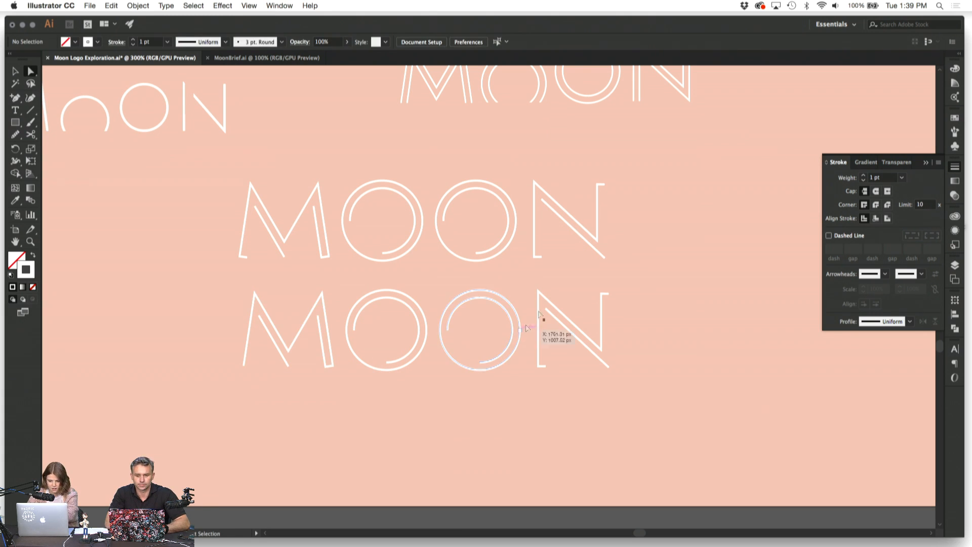
Step: Delete the short closing strokes at the upper right and lower left ends of the duplicated wordmark's N
left_click(609, 295)
key("Delete")
left_click(546, 366)
key("Delete")
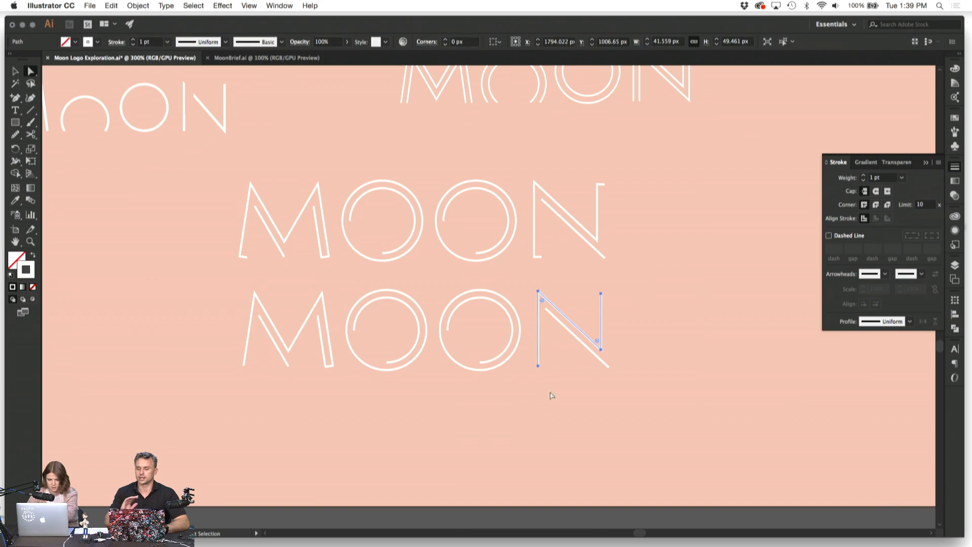
left_click(551, 395)
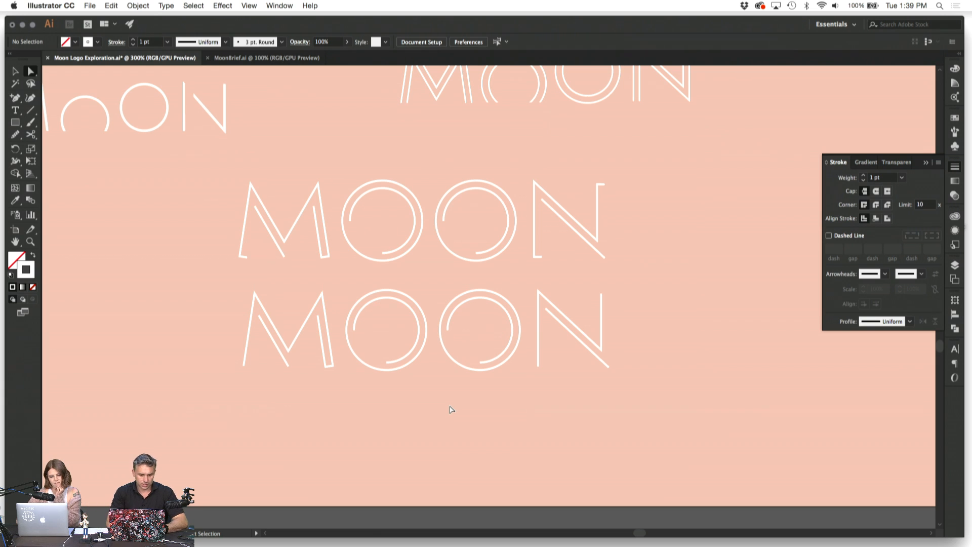
Step: Try opening the first O of the lower wordmark by deleting the top and right anchor points of its outer ring
key("super+equal")
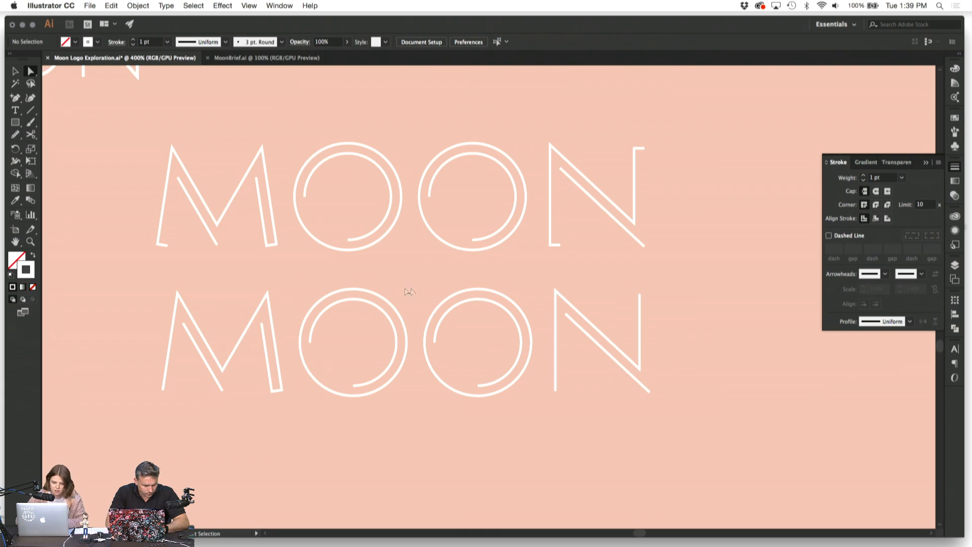
left_click(354, 289)
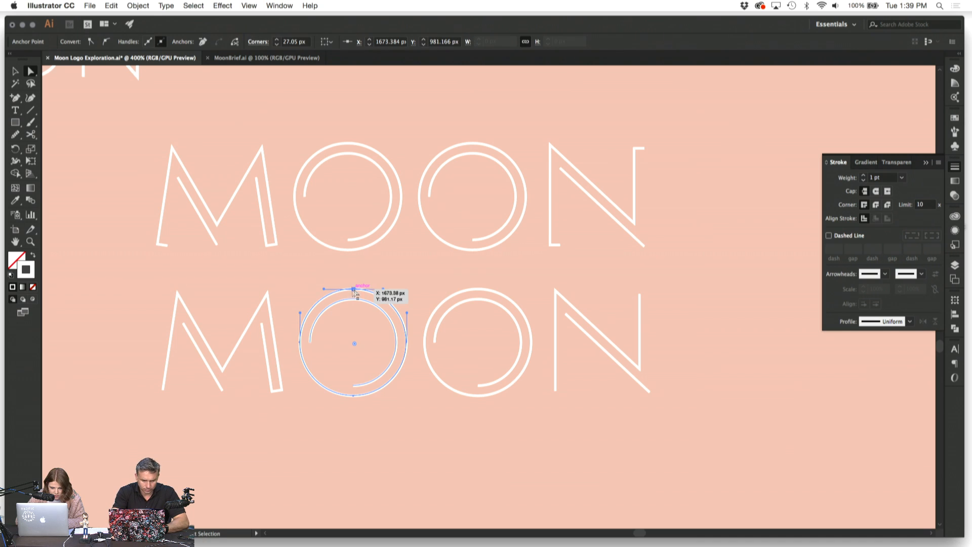
key("Delete")
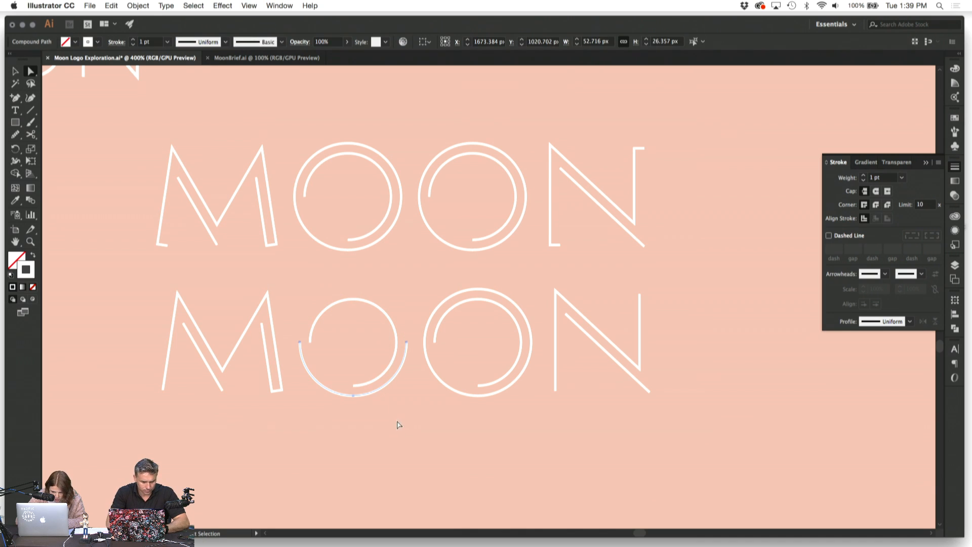
left_click(396, 400)
left_click(408, 344)
key("Delete")
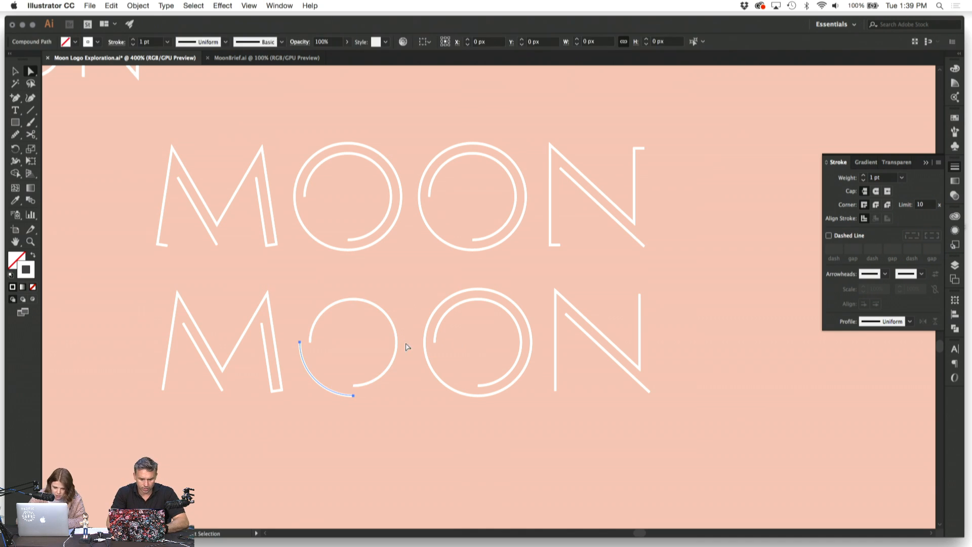
left_click(425, 413)
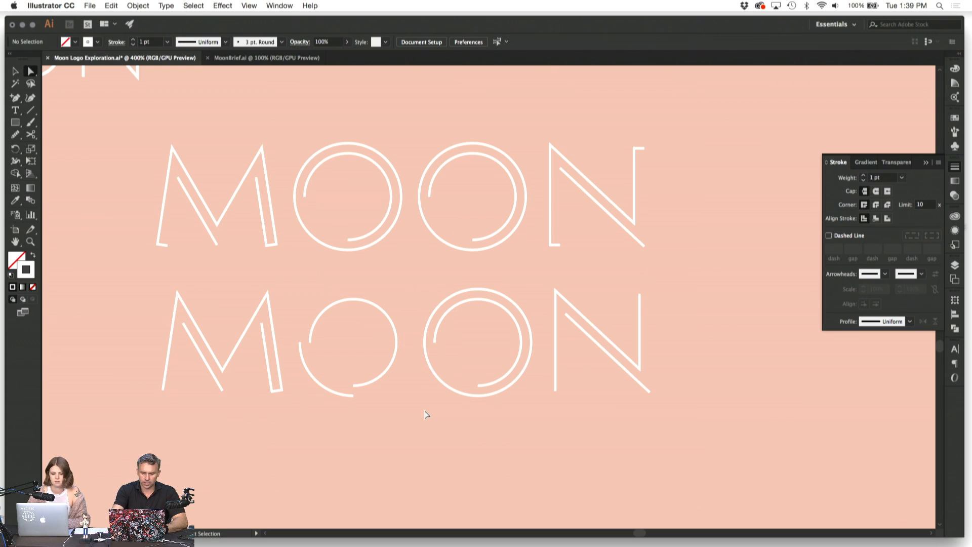
Step: Compare the wordmark with the opened first O against the surrounding variations at a smaller scale
key("super+minus")
key("super+minus")
key("super+minus")
key("super+minus")
key("super+minus")
key("super+equal")
key("super+equal")
key("super+equal")
key("super+equal")
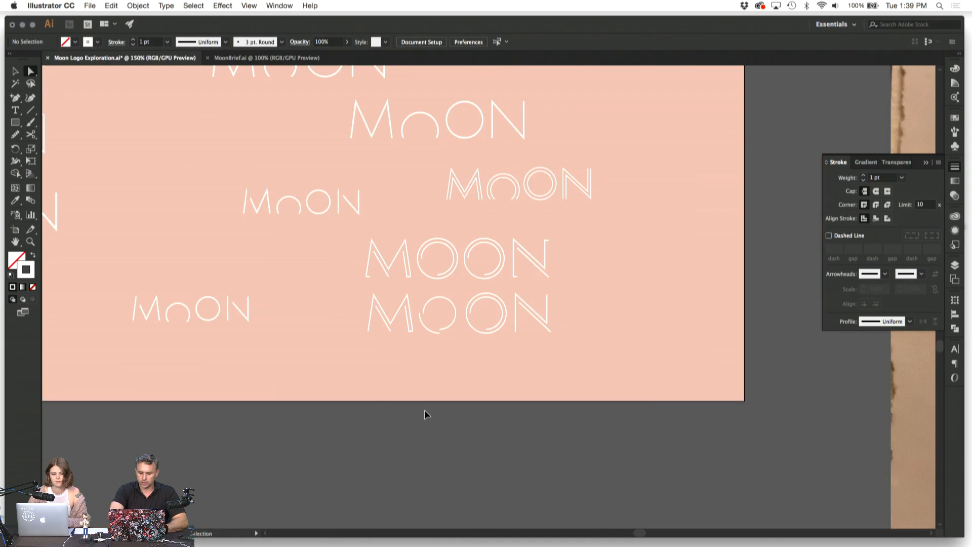
Step: Undo the anchor point deletions on the first O's outer ring
key("super+z")
key("super+z")
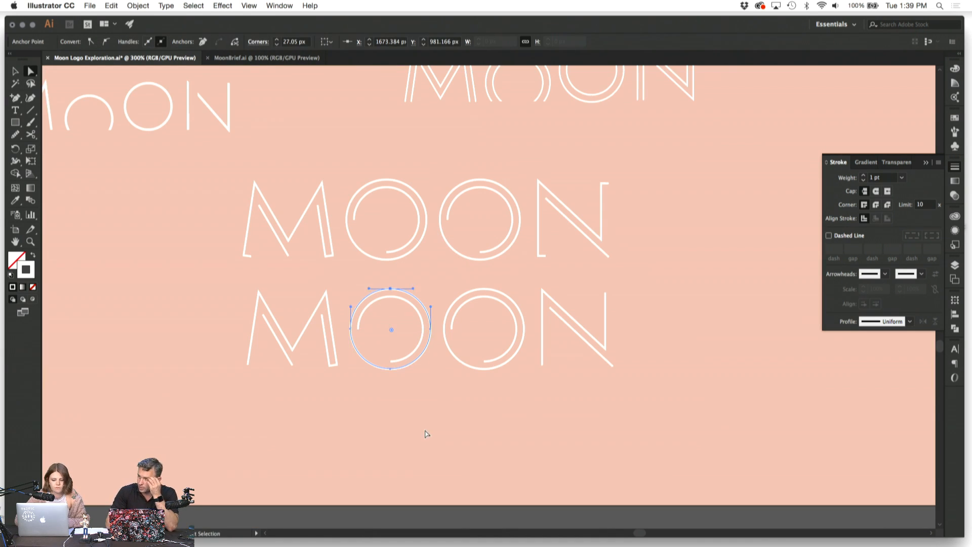
left_click(426, 431)
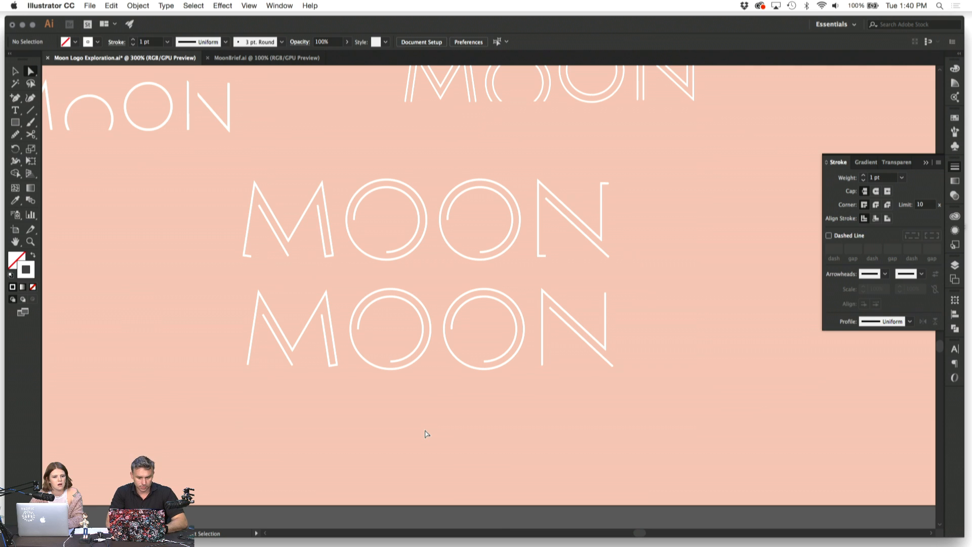
Step: Review the whole set of MOON wordmark variations, comparing the thin cut-off O versions with the two broken double-line versions
scroll(427, 434, "left", 10)
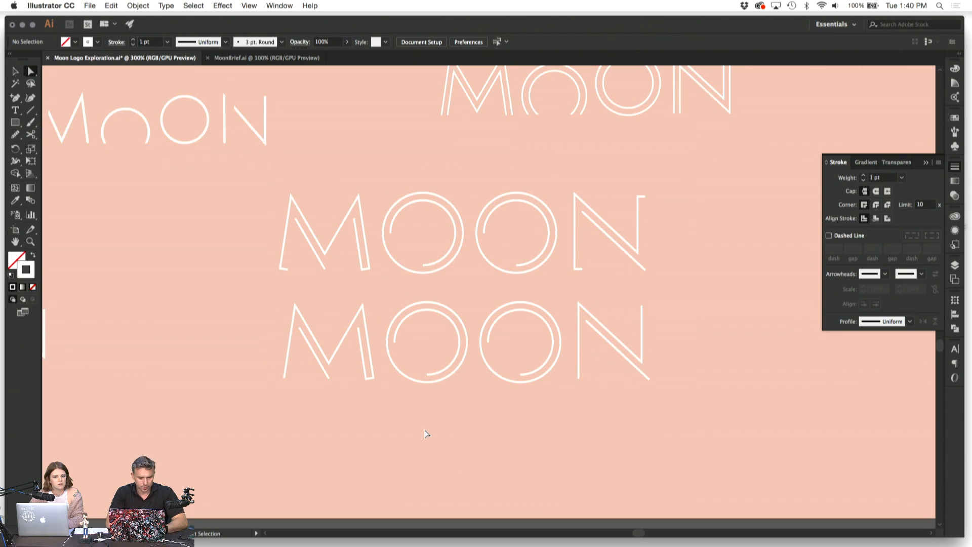
scroll(427, 434, "left", 15)
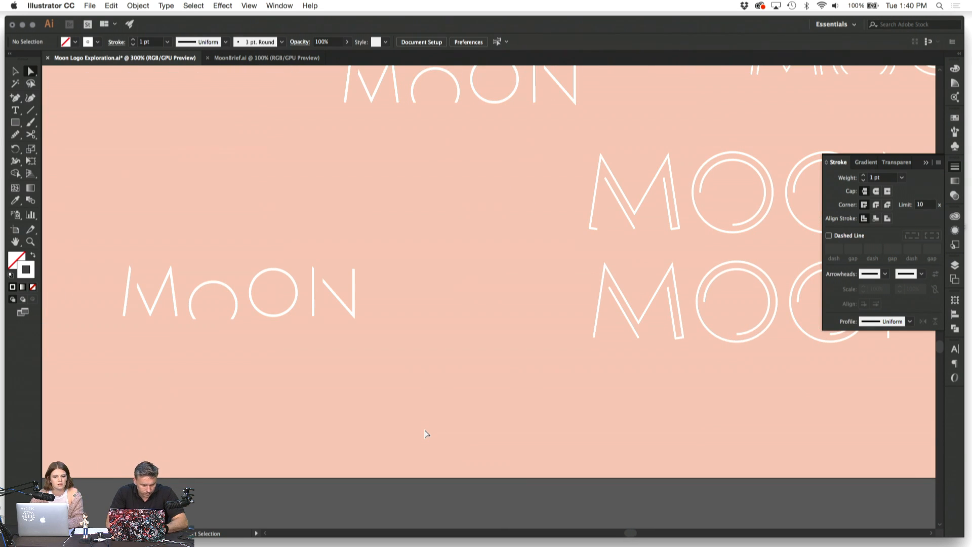
scroll(427, 434, "left", 11)
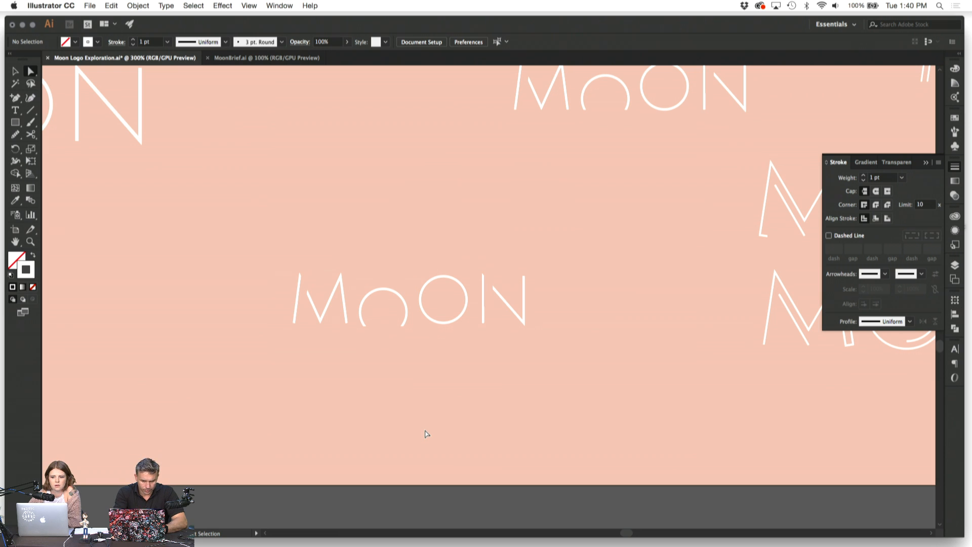
scroll(427, 434, "down", 2)
scroll(427, 434, "right", 19)
scroll(427, 434, "right", 6)
scroll(427, 434, "down", 1)
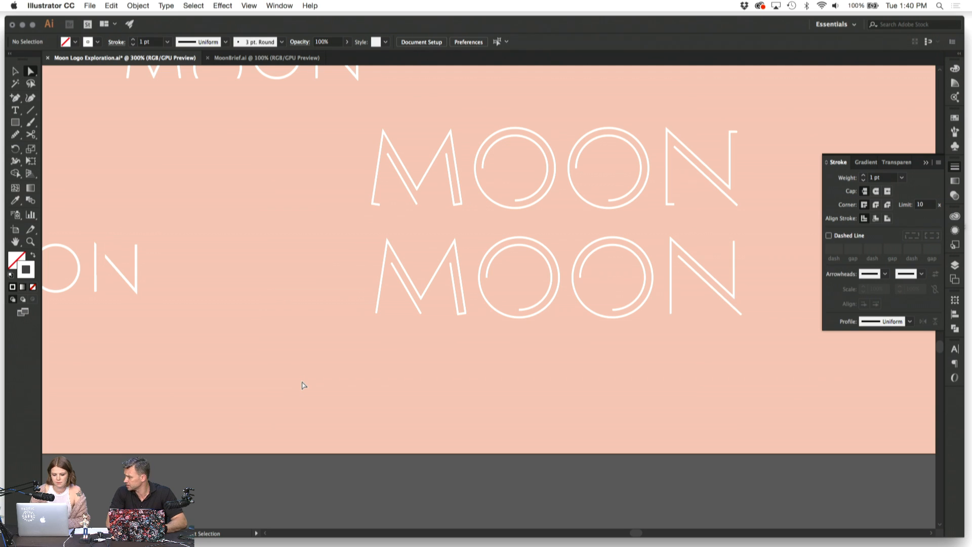
key("super+minus")
key("super+minus")
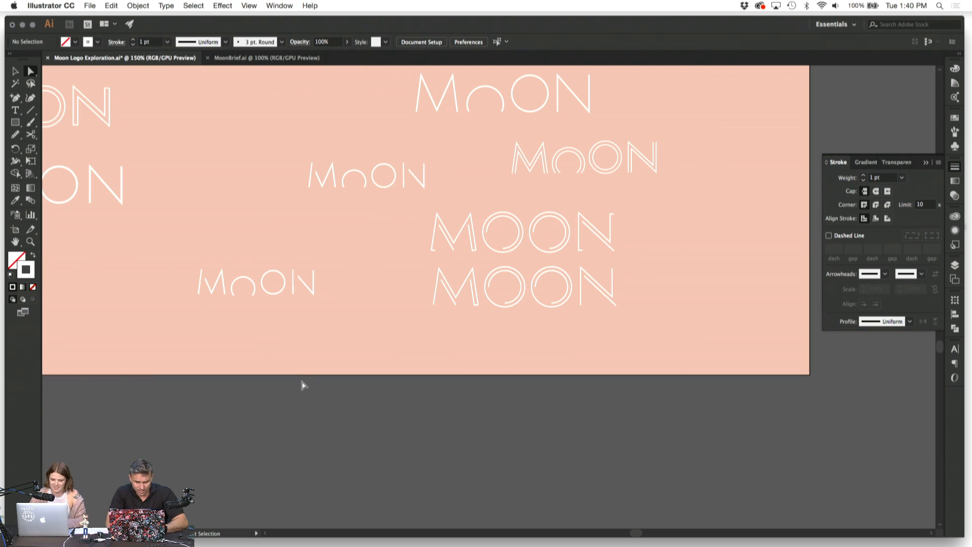
scroll(304, 386, "up", 5)
left_click(337, 322)
left_click(237, 320)
scroll(237, 321, "left", 5)
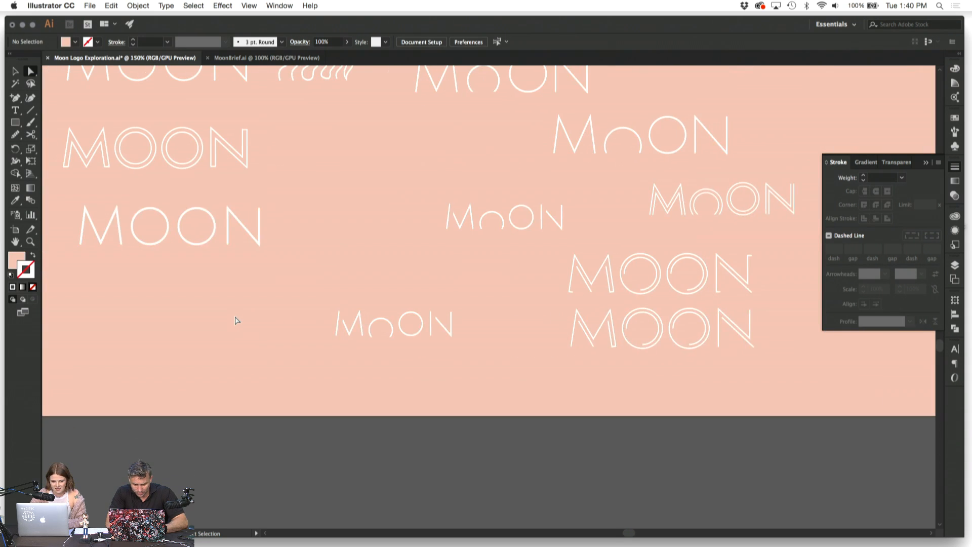
scroll(237, 320, "up", 3)
scroll(237, 321, "right", 3)
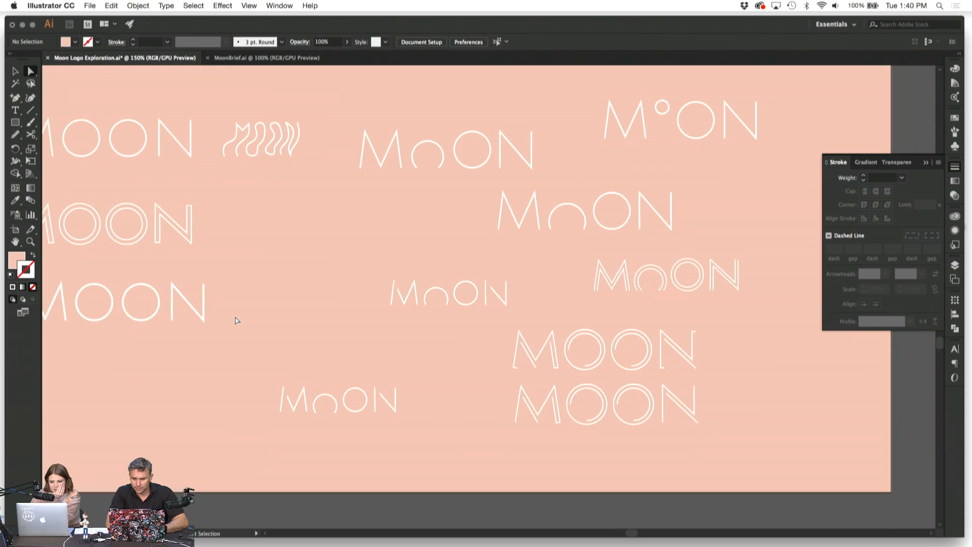
Step: Scale both broken double-line wordmarks down together to about 166 px wide and move them to the artboard's lower left area
left_click(16, 71)
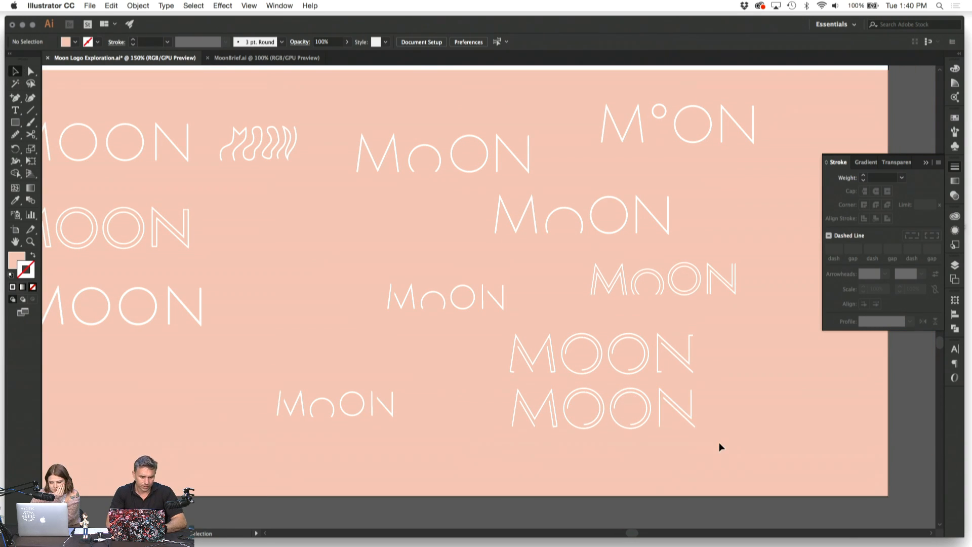
scroll(719, 442, "down", 3)
scroll(719, 442, "right", 2)
left_click_drag(704, 394, 482, 278)
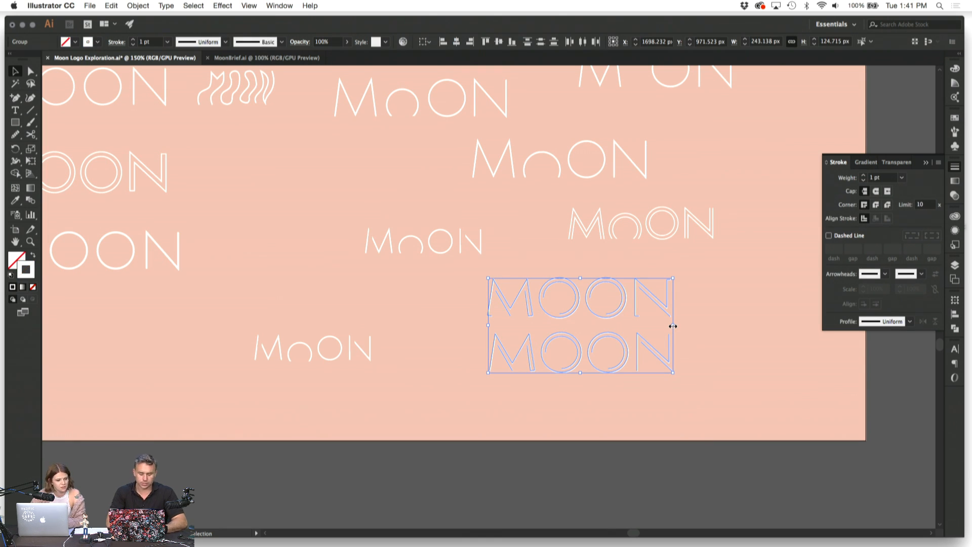
mouse_move(673, 326)
left_mouse_down()
mouse_move(615, 327)
mouse_move(569, 340)
mouse_move(520, 330)
mouse_move(205, 329)
mouse_move(323, 338)
left_mouse_up()
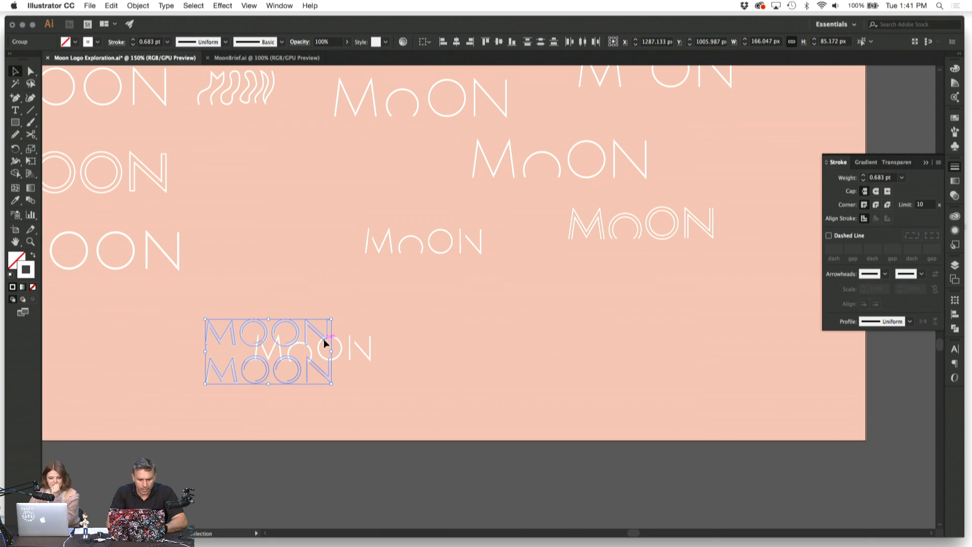
left_click_drag(321, 341, 197, 344)
left_click(454, 342)
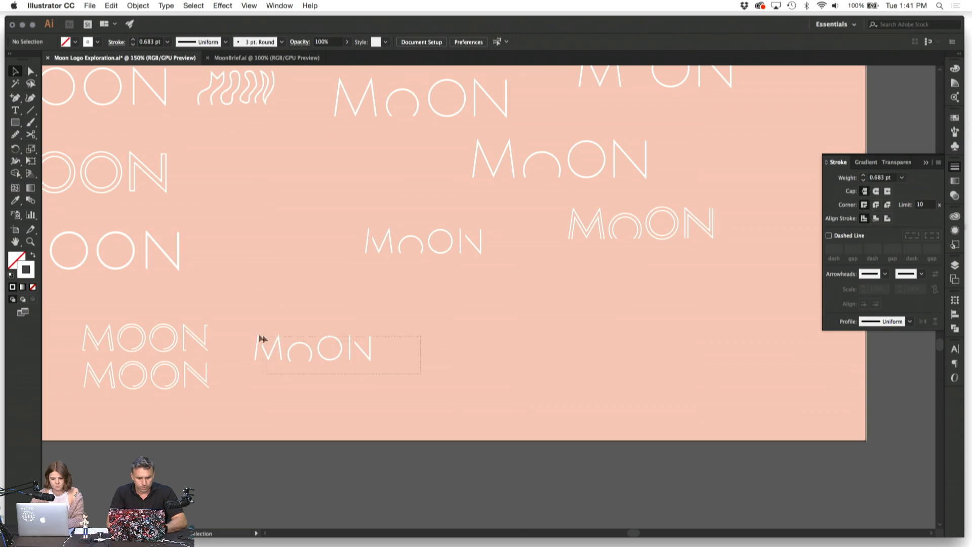
Step: Move the lower small cut-off O wordmark up beneath the wavy MOON wordmark, clearing the lower part of the artboard
left_click(273, 344)
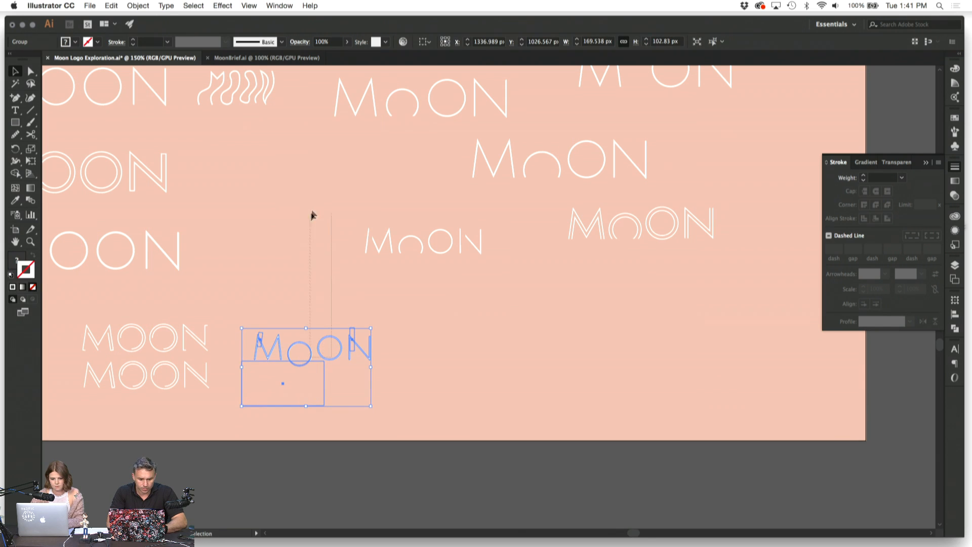
left_click(426, 329)
left_click_drag(360, 349, 335, 184)
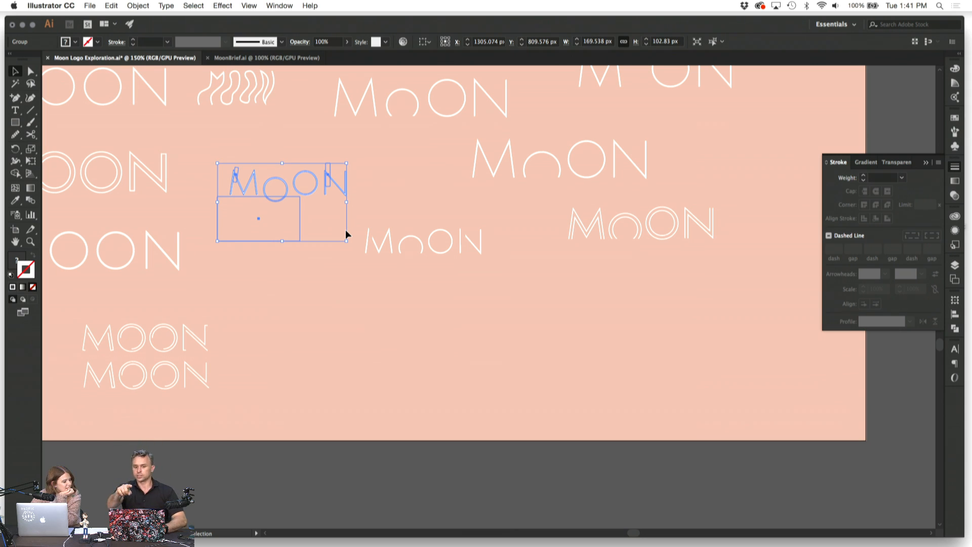
left_click(379, 273)
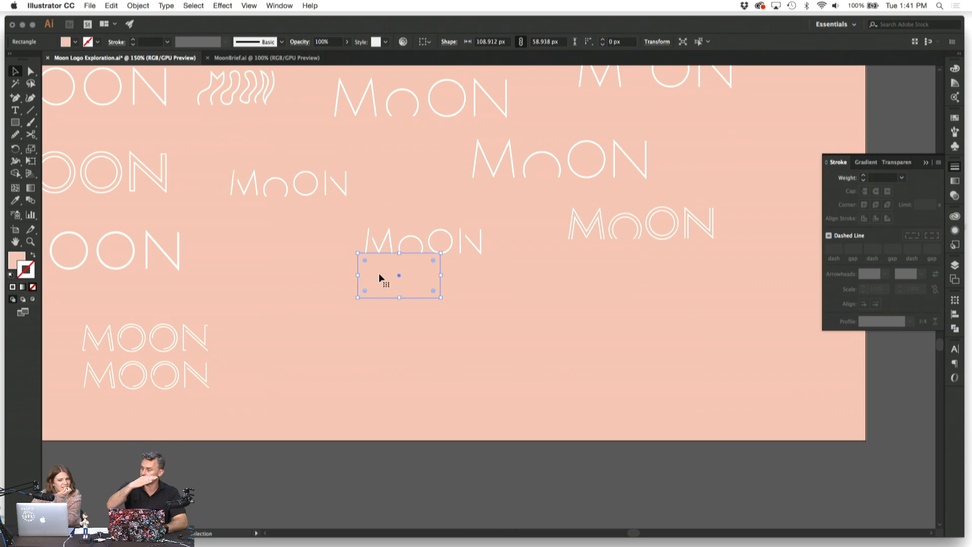
left_click(348, 330)
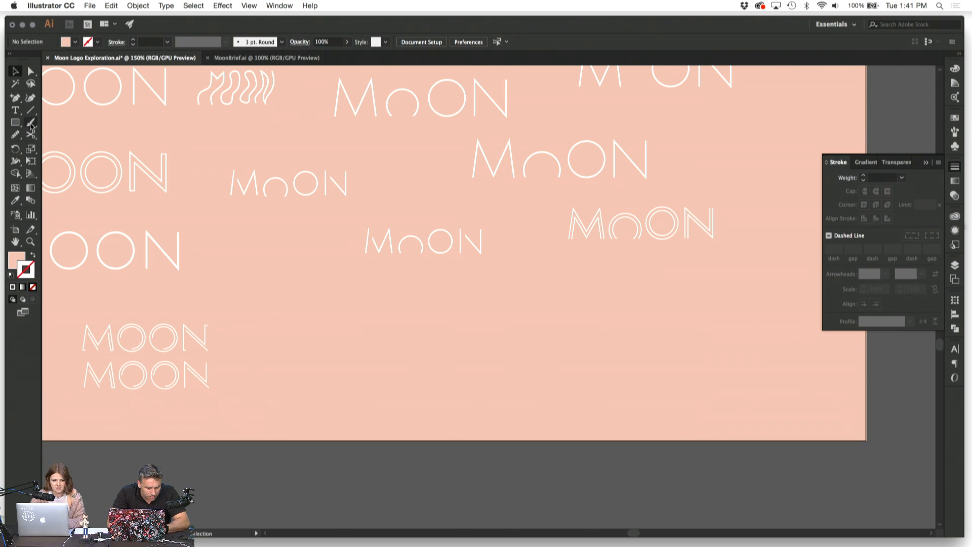
Step: Copy the thin MOON wordmark at the artboard's upper left and paste it into the empty lower area
scroll(173, 159, "up", 4)
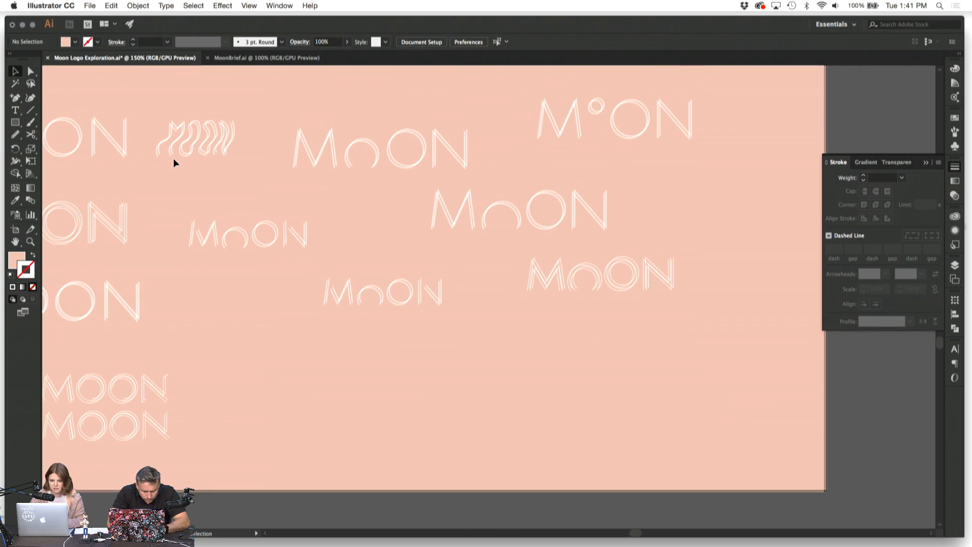
scroll(173, 159, "left", 5)
left_click(198, 184)
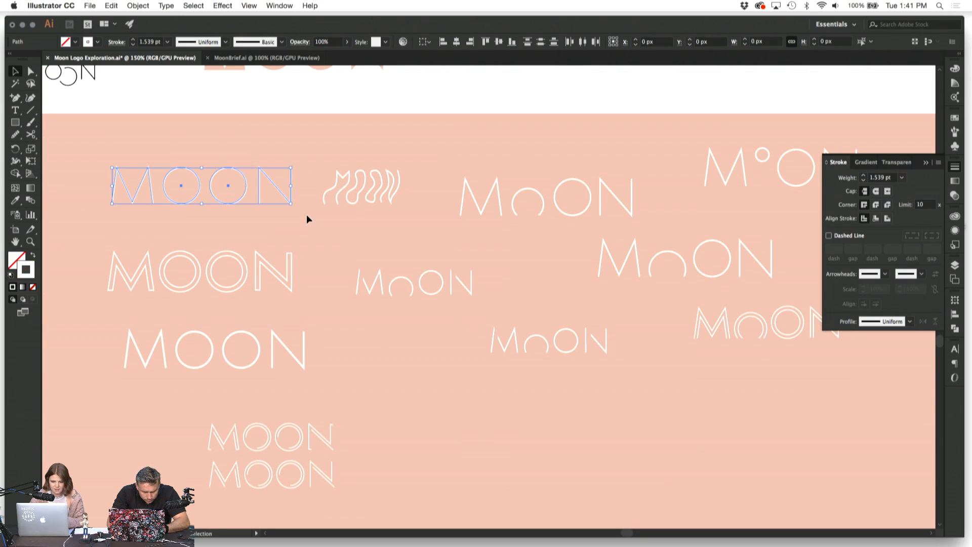
scroll(491, 270, "down", 3)
scroll(490, 269, "right", 2)
scroll(490, 270, "down", 1)
scroll(490, 269, "right", 2)
left_click(467, 331)
scroll(467, 331, "down", 4)
scroll(467, 331, "right", 3)
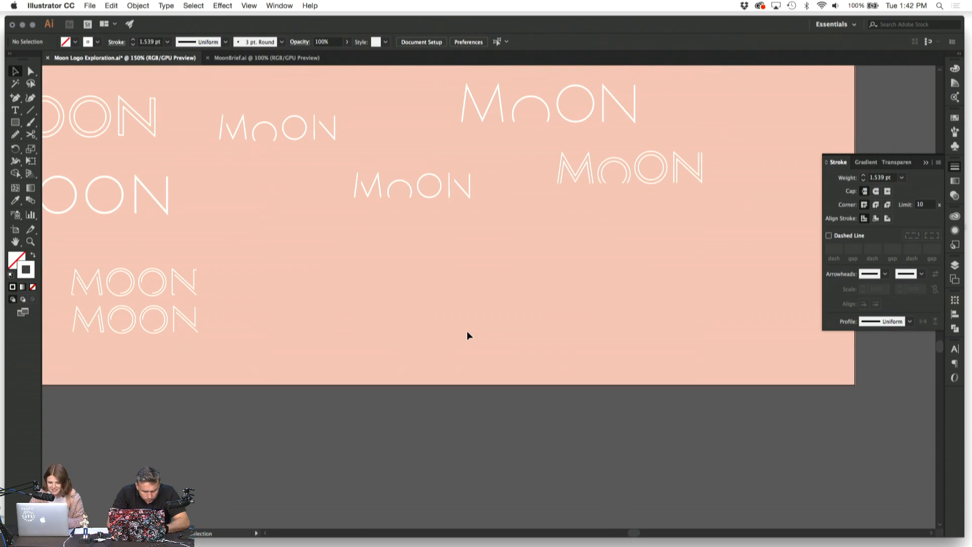
key("super+v")
left_click(448, 344)
Step: Swap the fill and stroke of the pasted wordmark's first O to make it a solid white circle
key("super+equal")
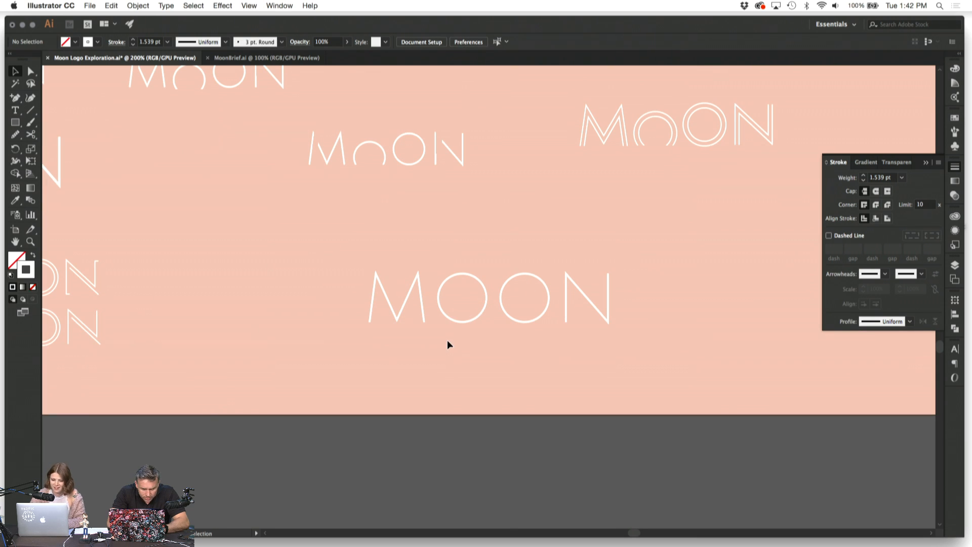
left_click(472, 318)
key("super+equal")
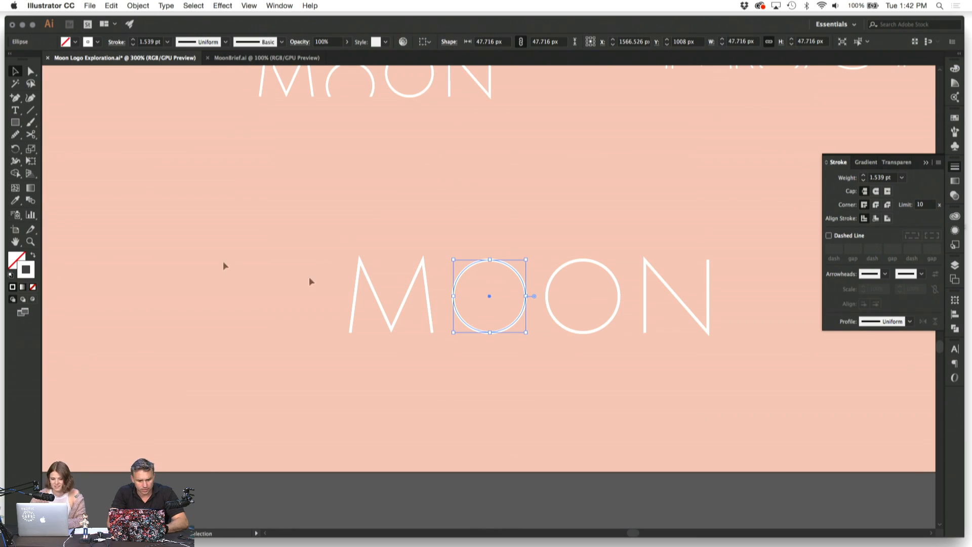
key("shift+x")
left_click(184, 302)
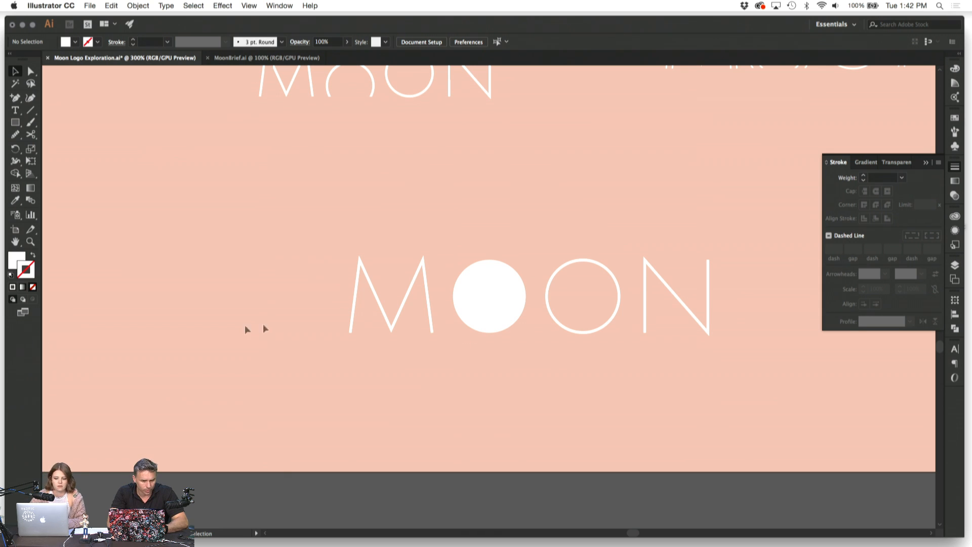
Step: Move the outlined second O of the pasted wordmark closer to the M so it overlaps the solid white circle
left_click(549, 315)
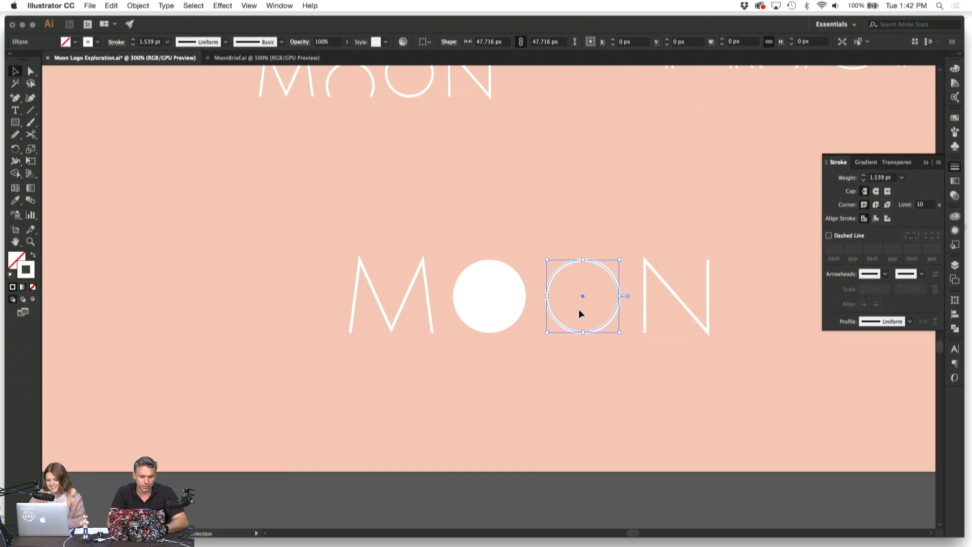
left_click_drag(564, 327, 528, 326)
left_click(521, 360)
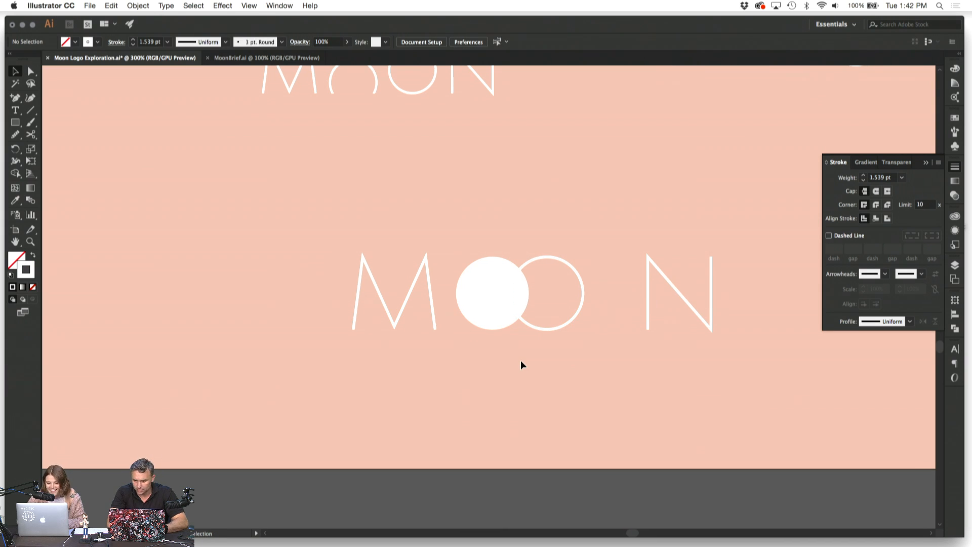
Step: Examine the artboard with the overlapping moon-phase circles, including the thin M and N letters at its ends
scroll(521, 364, "down", 20)
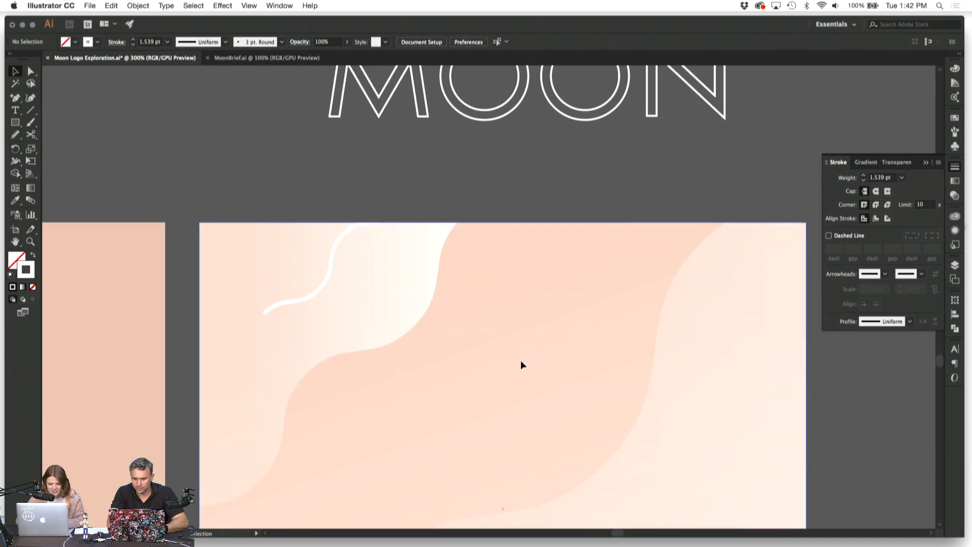
scroll(522, 361, "down", 6)
key("super+minus")
key("super+minus")
key("super+minus")
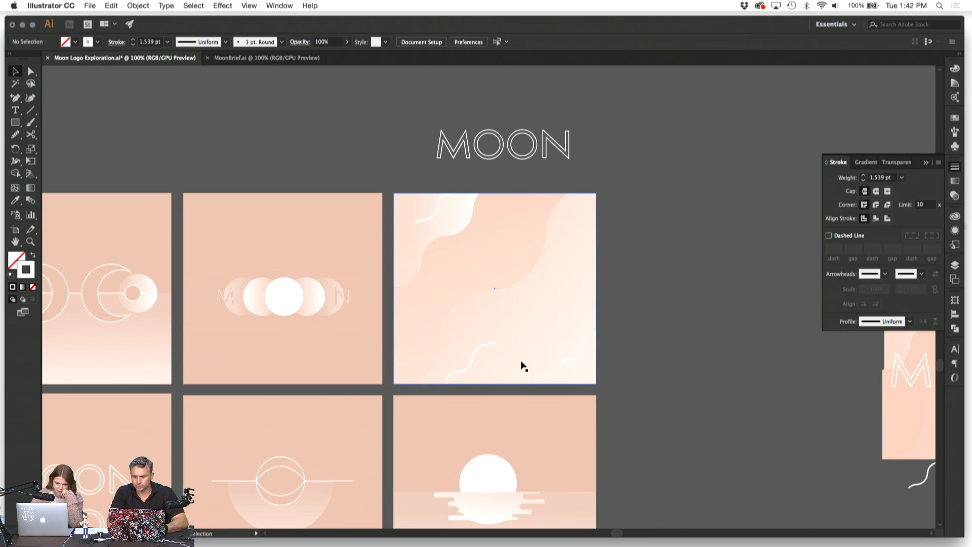
key("super+plus")
key("super+plus")
scroll(521, 365, "left", 10)
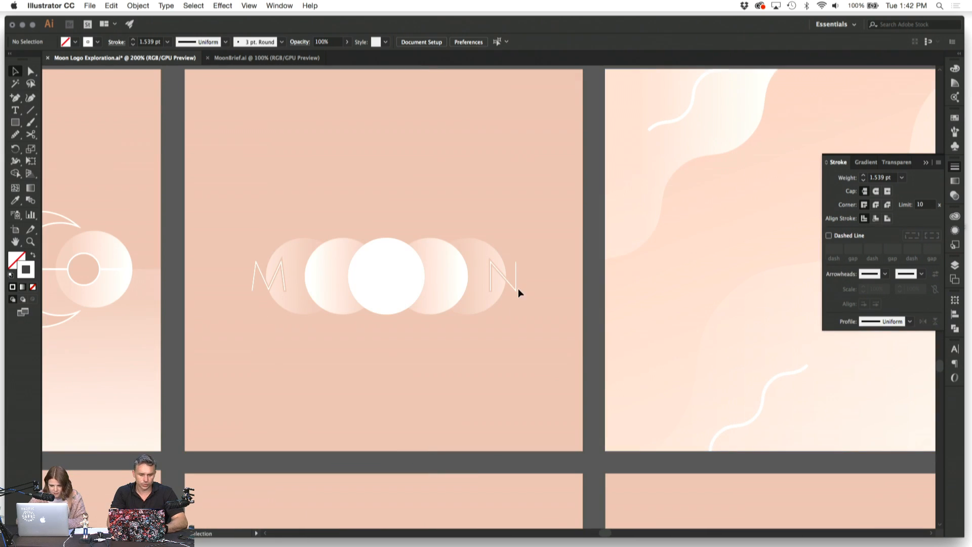
left_click(517, 288)
left_click(271, 281, "shift")
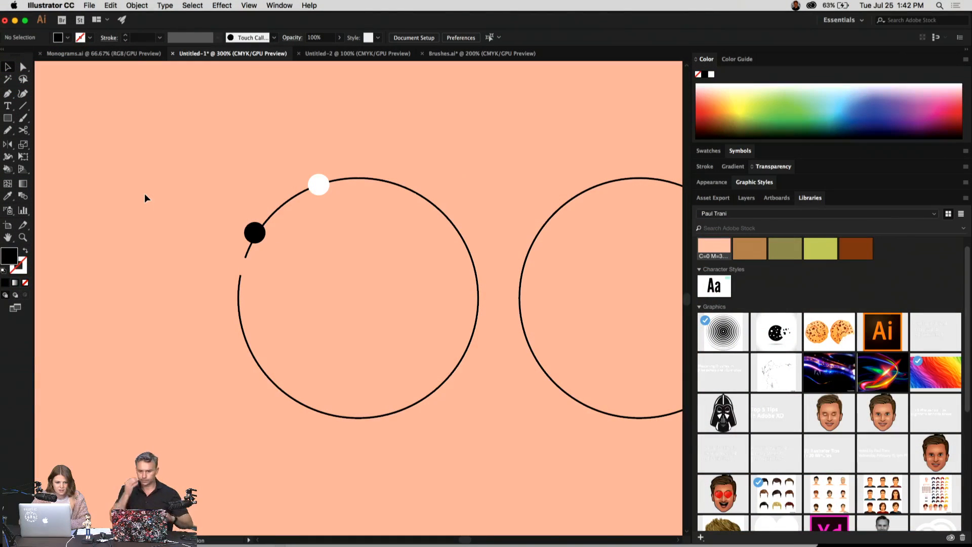
Step: Move the black and white dots off the open circle's outline and blend them into each other
left_click(380, 180)
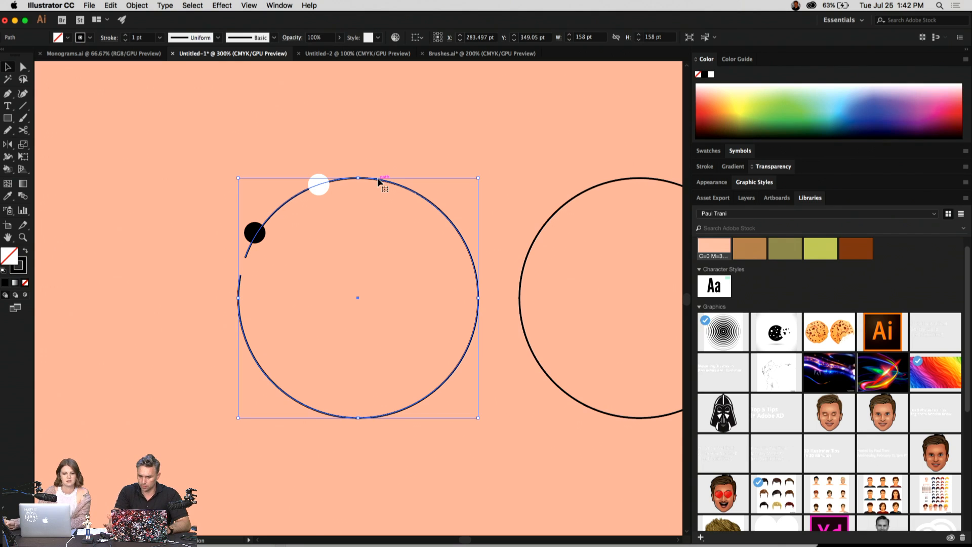
left_click(193, 175)
left_click_drag(255, 232, 199, 181)
left_click_drag(314, 190, 273, 163)
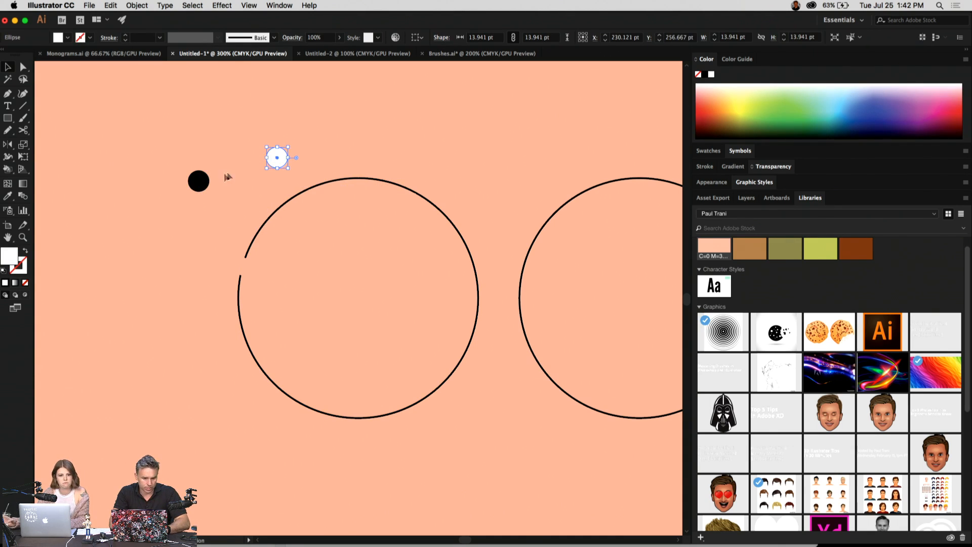
left_click(201, 184, "shift")
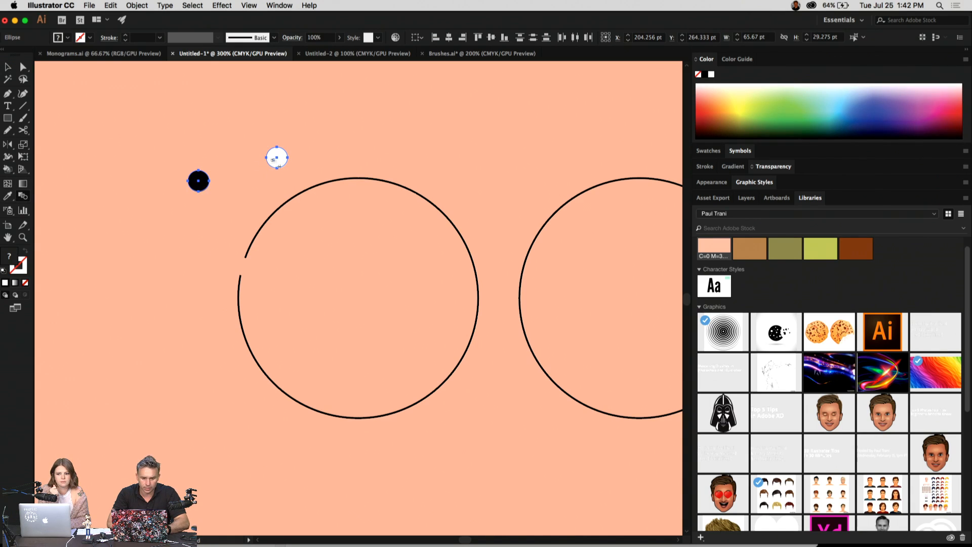
left_click(277, 157)
key("v")
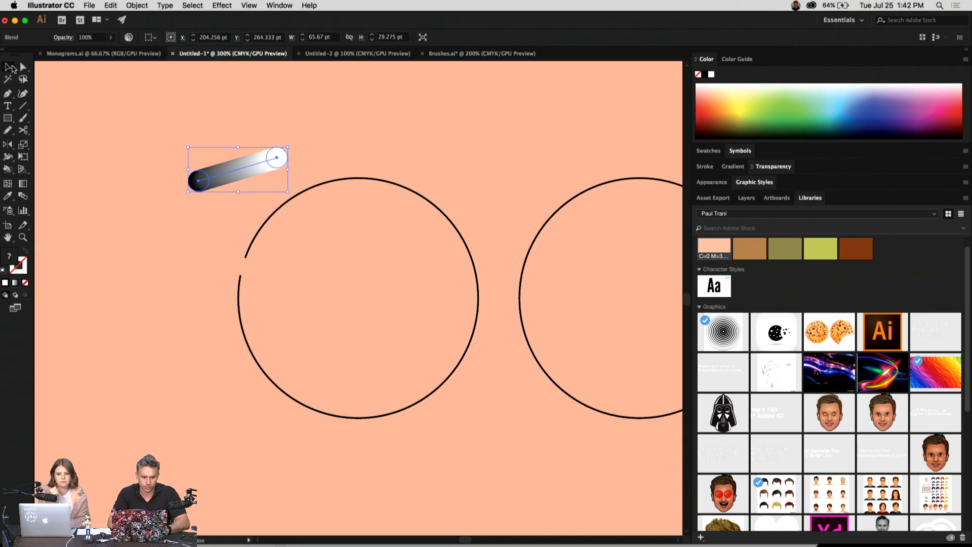
left_click(165, 150)
Step: Cut the open circle path and paste it in front inside the blend's isolation mode to serve as its spine
left_click(308, 191)
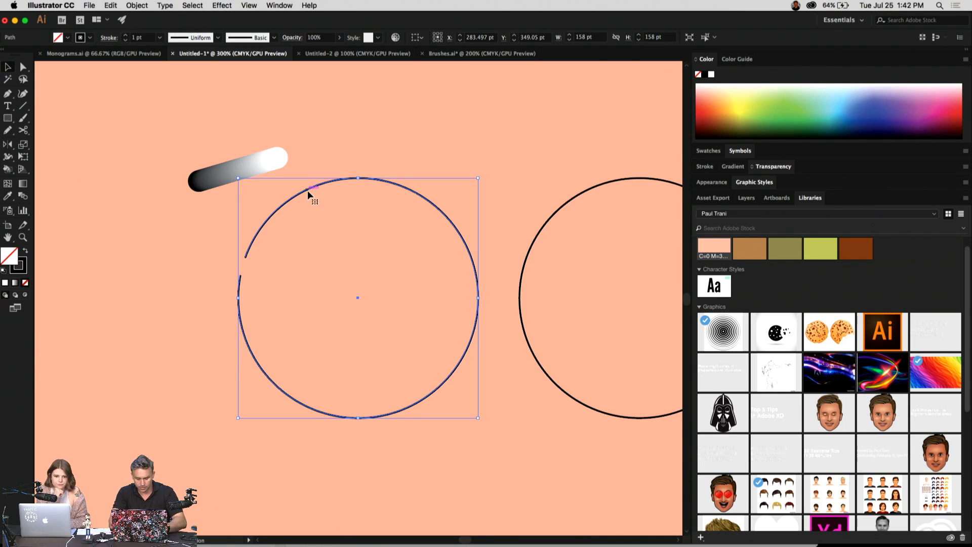
double_click(208, 180)
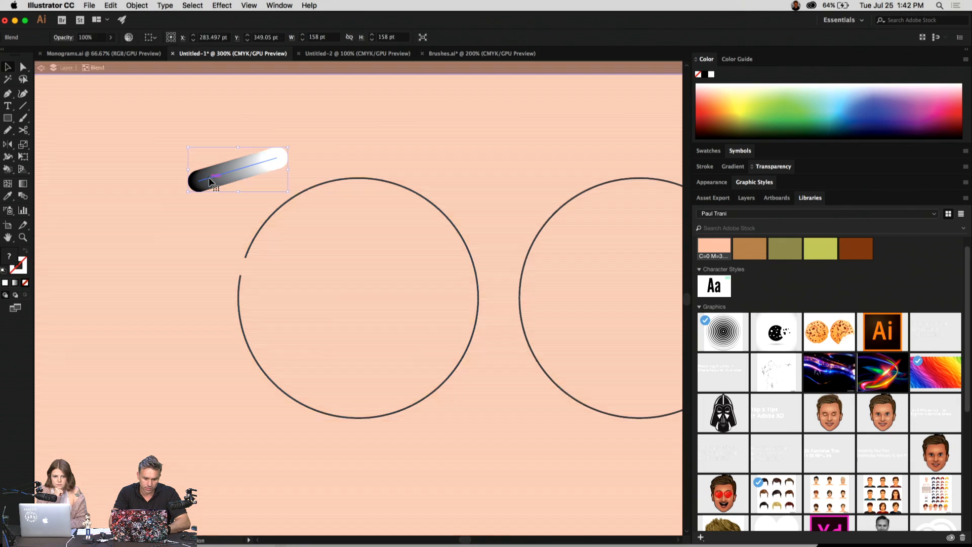
left_click(208, 181)
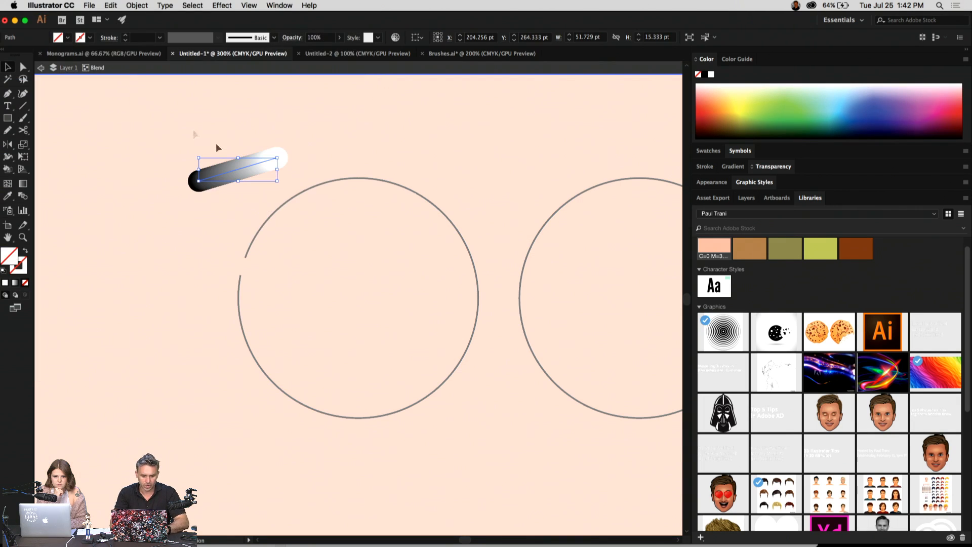
key("Delete")
key("super+f")
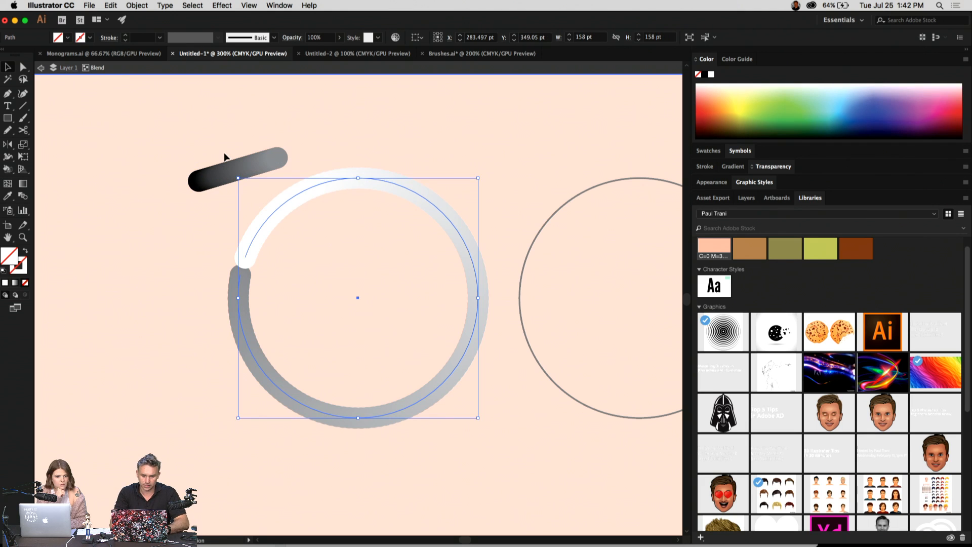
Step: Delete the leftover straight spine so the blend runs only along the circle, and leave the blend's isolation
left_click(216, 157)
left_click(226, 174)
key("super+shift+a")
left_click(221, 174)
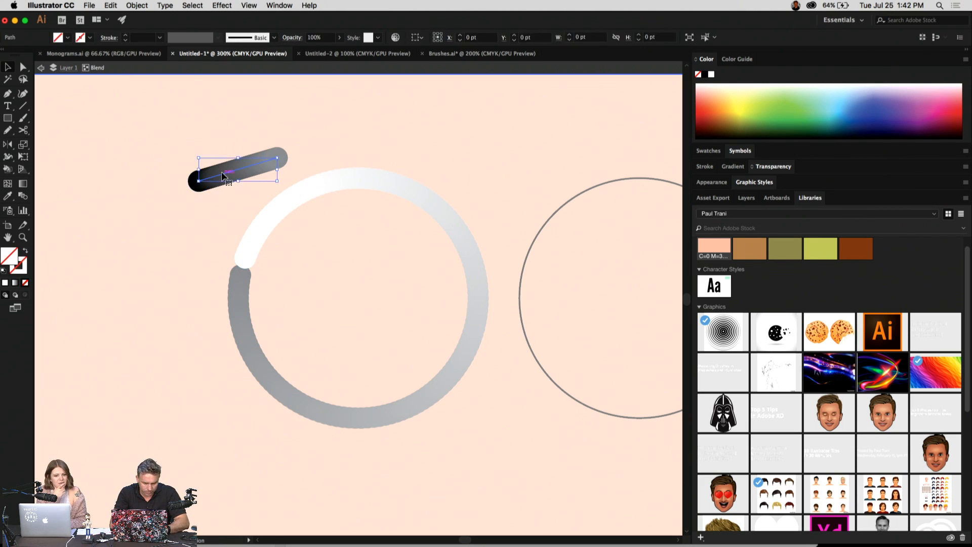
key("Delete")
left_click(40, 67)
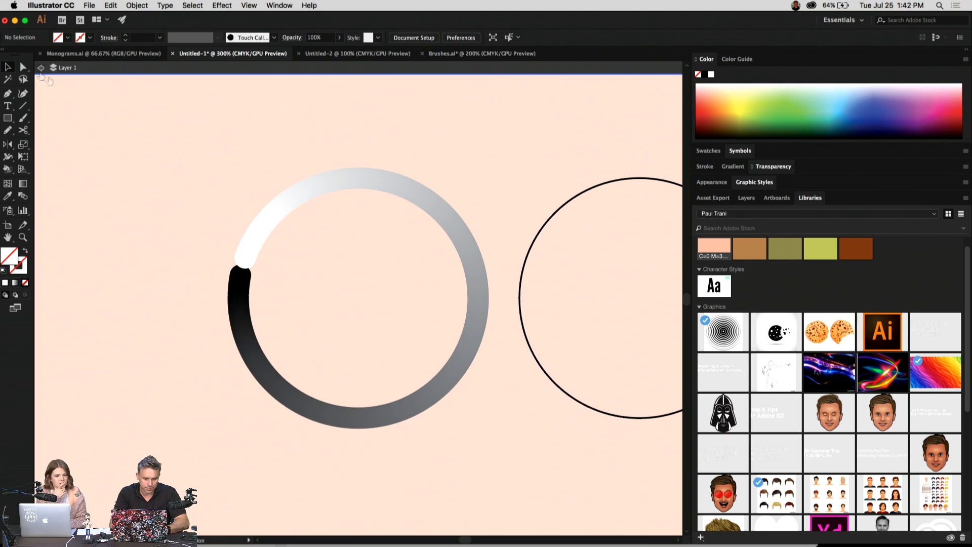
Step: Recolor the blend's black end dot with the peach library swatch inside the blend's isolation mode
left_click(239, 275)
double_click(239, 277)
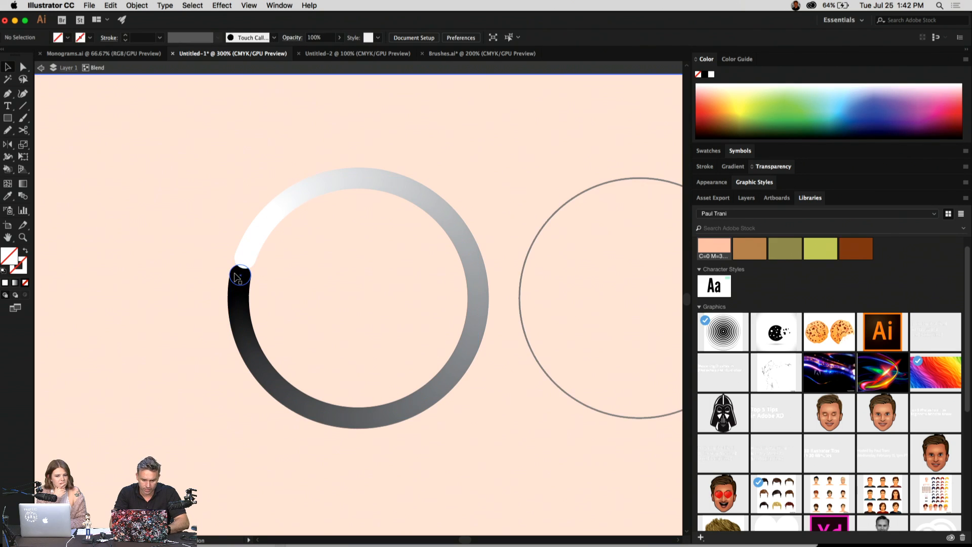
left_click(236, 276)
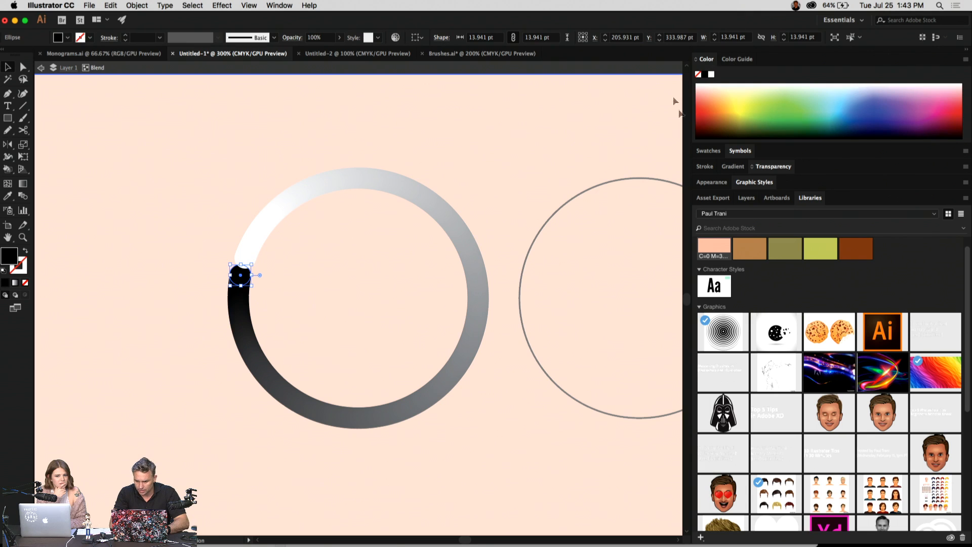
left_click(710, 244)
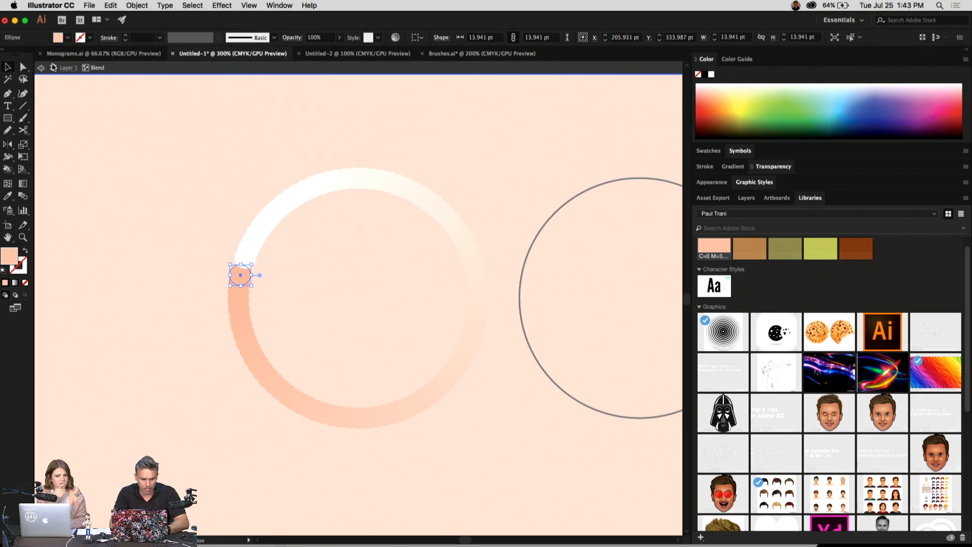
left_click(41, 68)
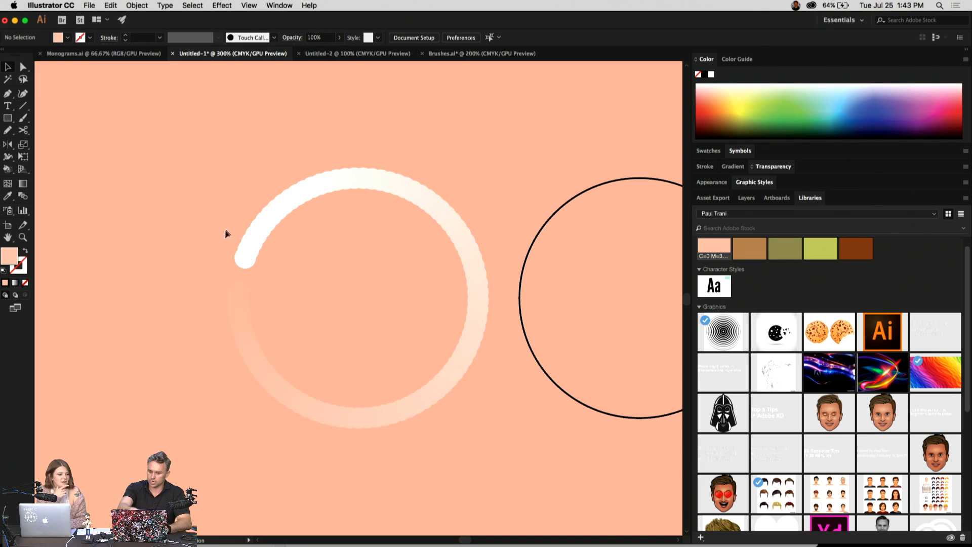
Step: Set the circular blend's spacing to Specified Steps with 300 steps and deselect it
left_click(249, 243)
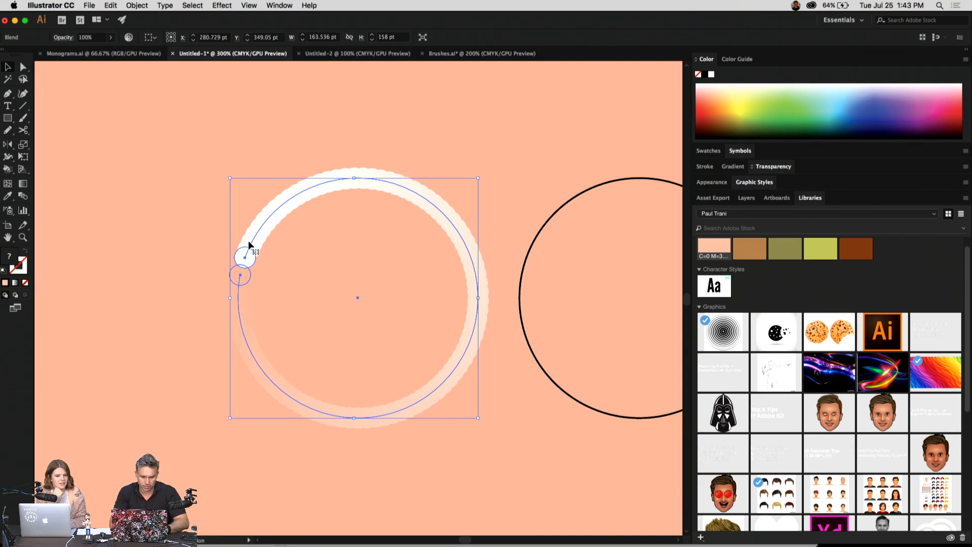
left_click(136, 6)
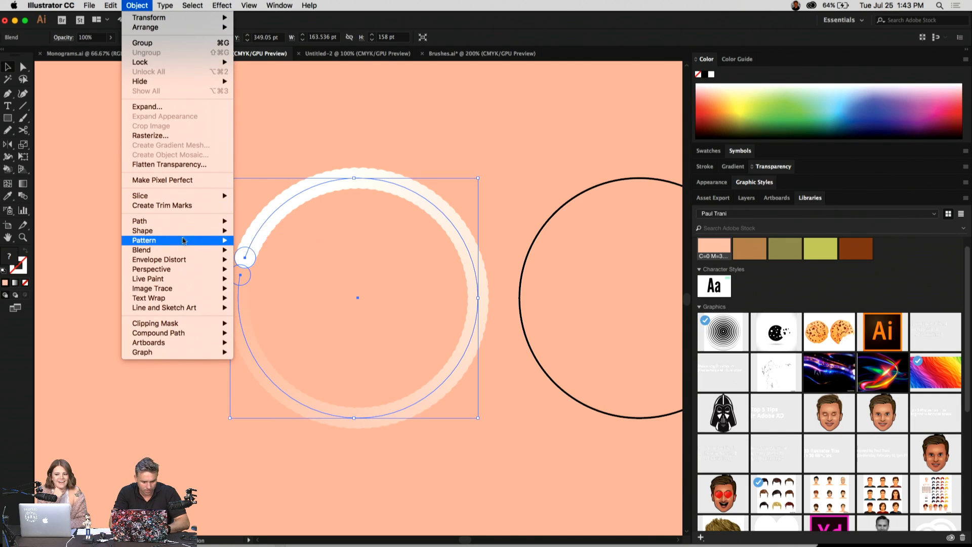
mouse_move(181, 252)
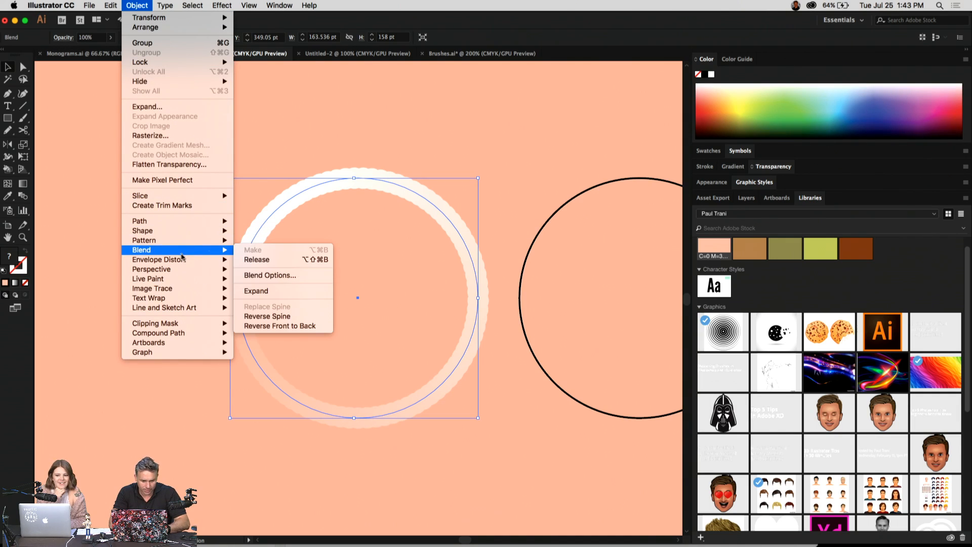
left_click(256, 276)
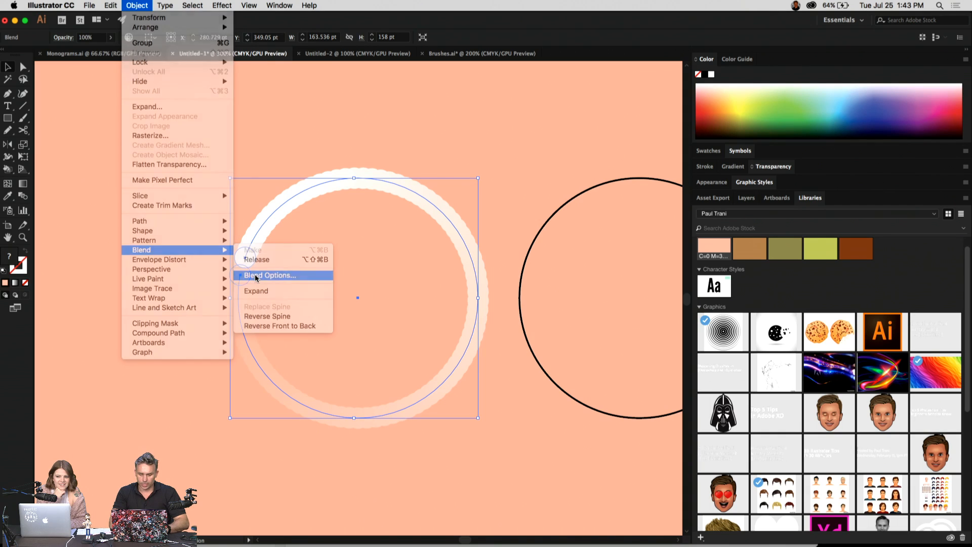
left_click(59, 84)
left_click(78, 107)
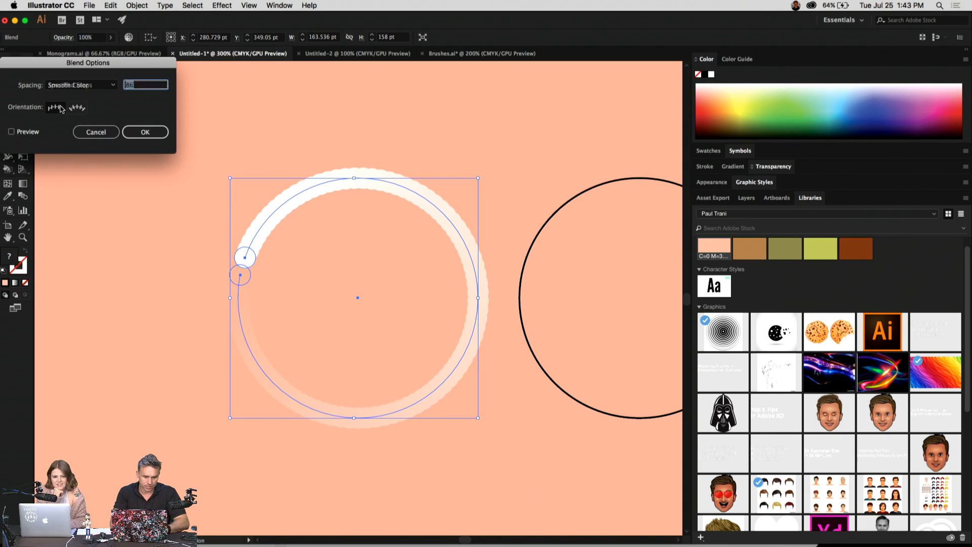
double_click(141, 85)
type("300")
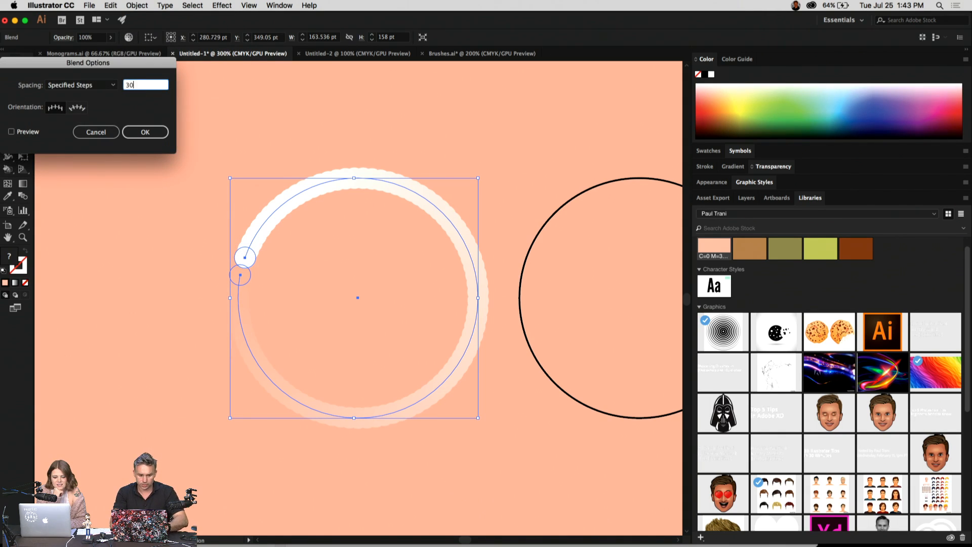
left_click(11, 132)
left_click(137, 136)
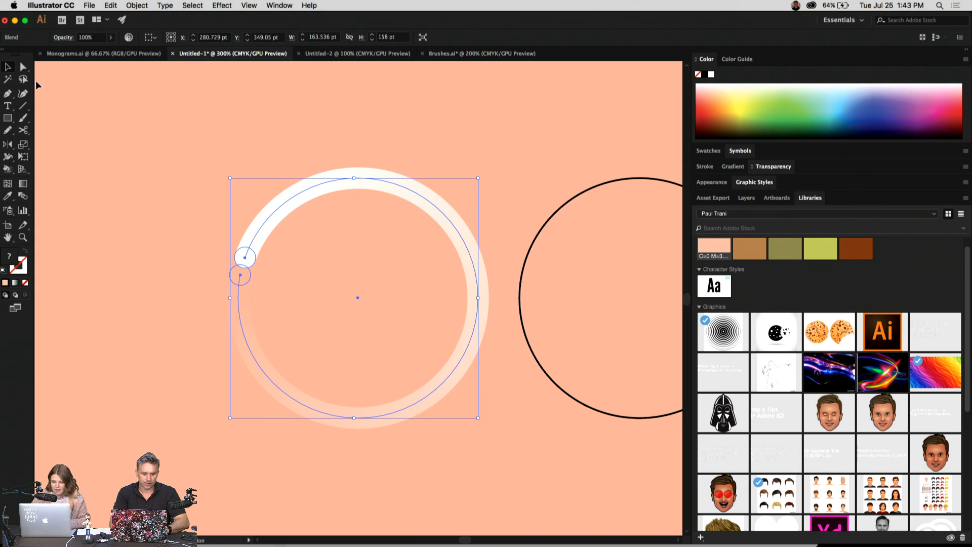
left_click(162, 188)
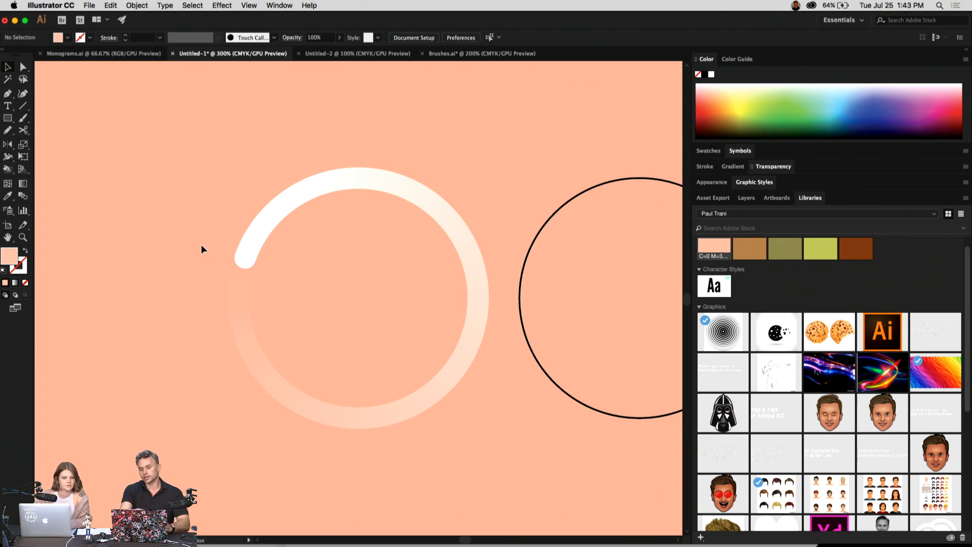
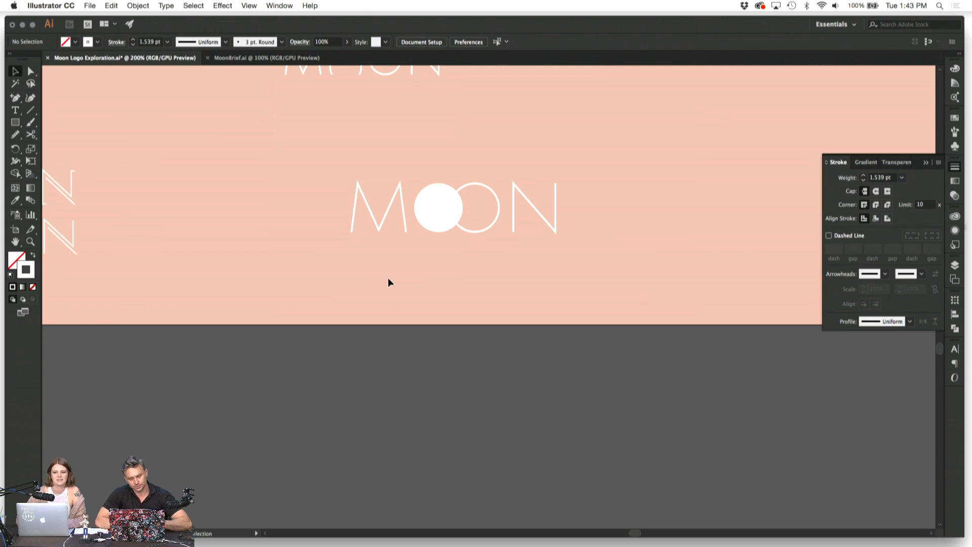
Step: Duplicate the overlapping-O MOON wordmark and place the copy above and to the right of the original
left_click_drag(388, 278, 548, 147)
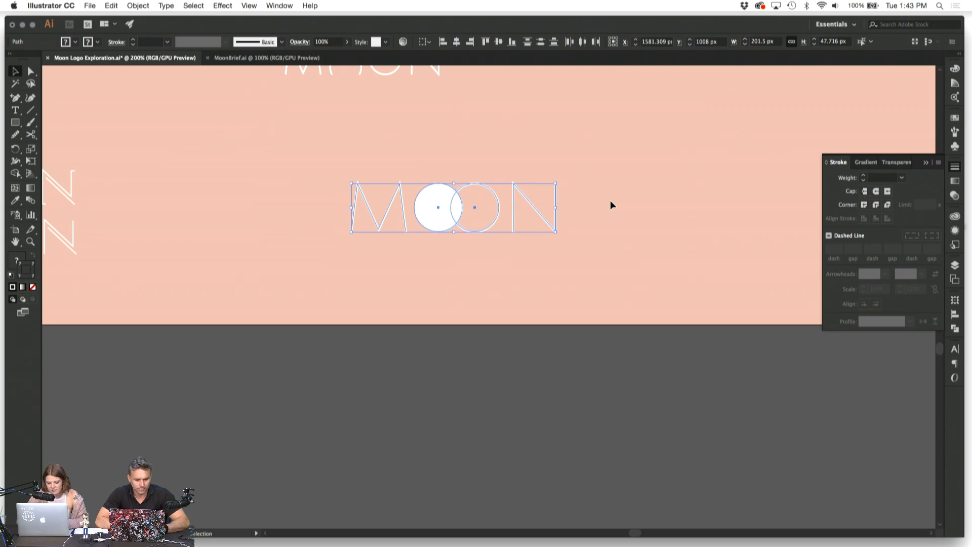
scroll(610, 204, "right", 3)
left_click_drag(385, 228, 613, 139)
left_click(636, 208)
scroll(636, 207, "right", 3)
scroll(636, 207, "up", 1)
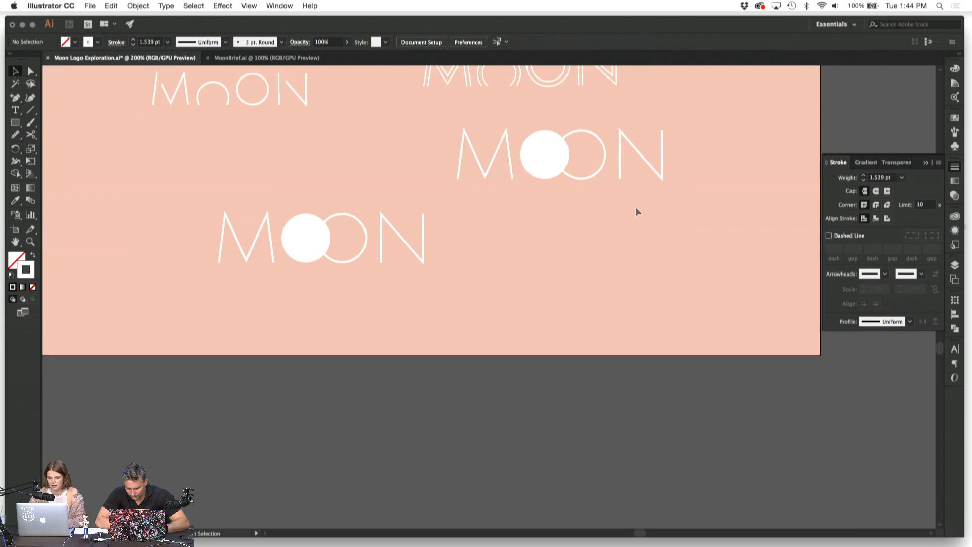
Step: Nudge the M of the duplicated wordmark right, closer to the solid white circle
key("super+plus")
scroll(637, 207, "right", 3)
scroll(636, 207, "up", 3)
left_click(551, 194)
left_click(553, 257)
left_click(439, 168)
key("Right")
key("Right")
key("Right")
left_click(482, 259)
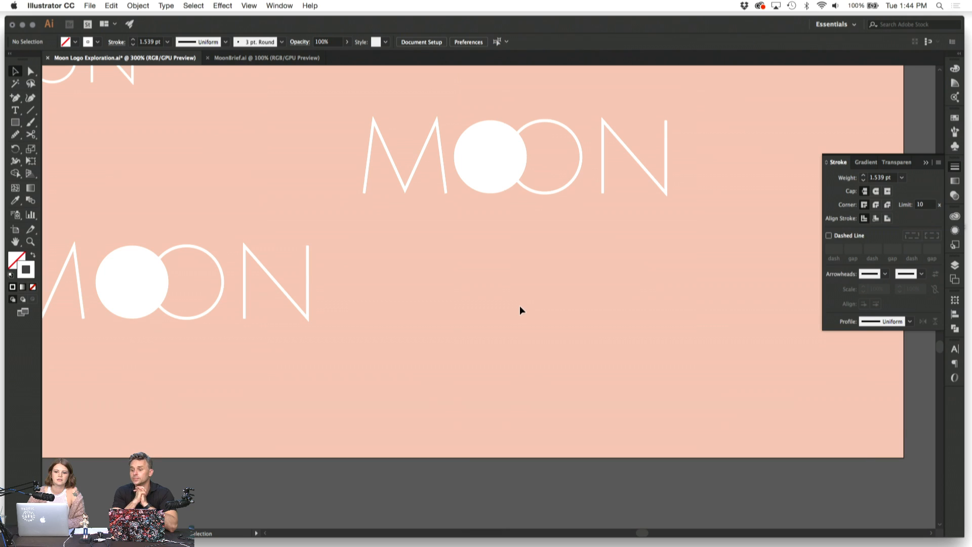
Step: Nudge the N of the duplicated wordmark left, closer to the outlined O
left_click(645, 146)
key("Left")
key("Left")
key("Left")
key("Left")
key("Left")
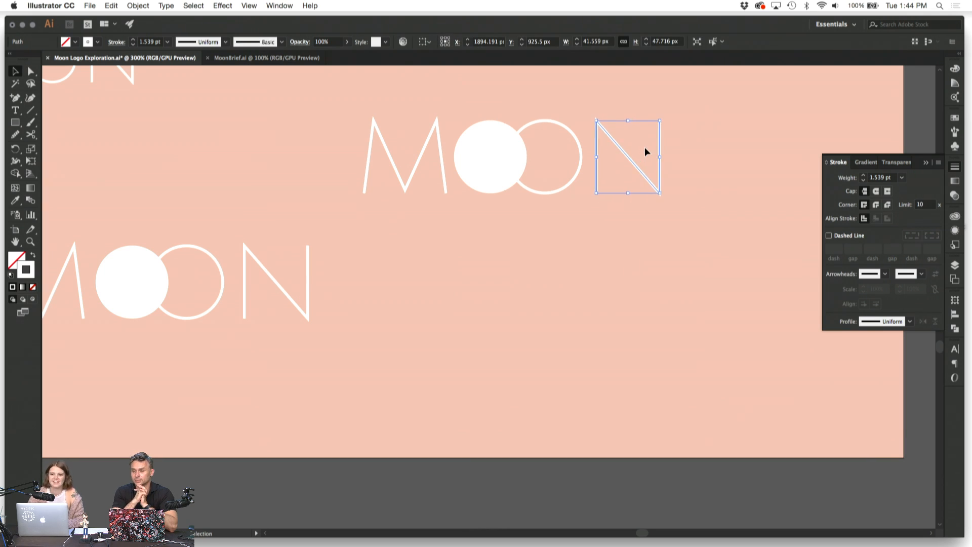
left_click(613, 245)
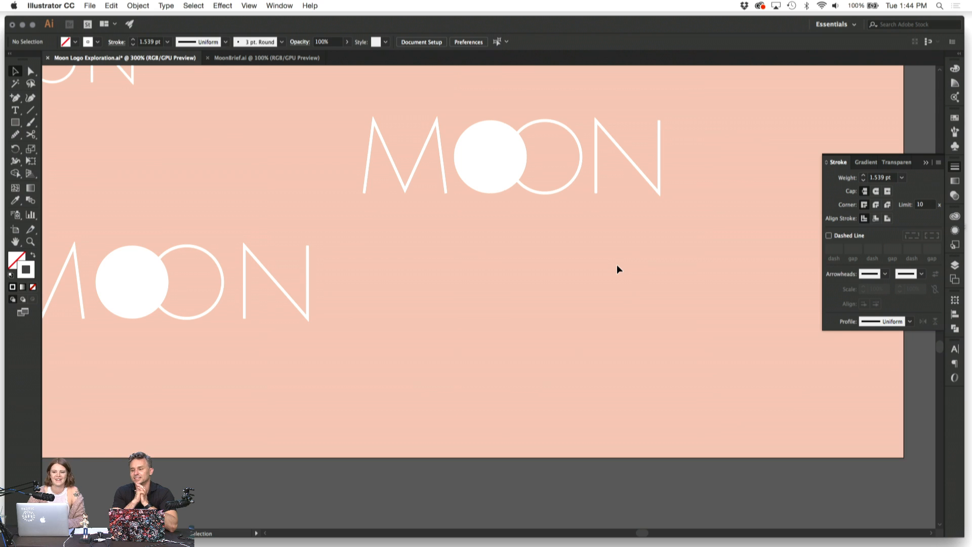
left_click(448, 190)
left_click(620, 146, "shift")
left_click(608, 238)
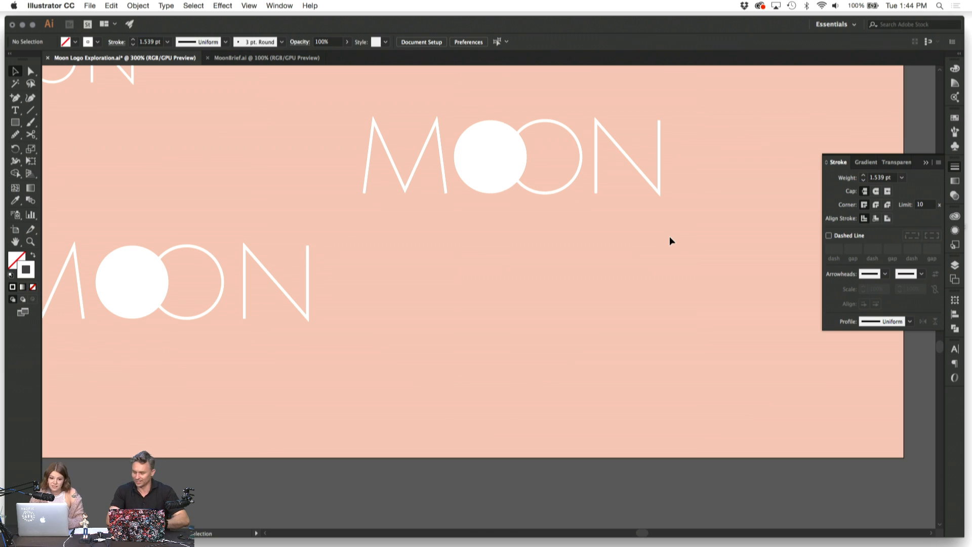
Step: Add an anchor point to the duplicated wordmark's outlined O just outside its upper crossing with the solid circle
scroll(669, 236, "down", 5)
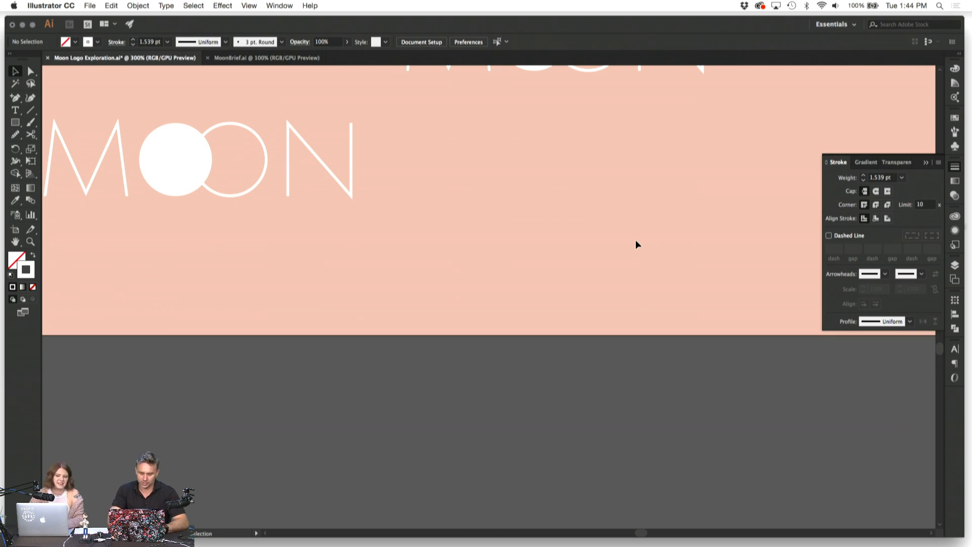
scroll(637, 241, "up", 1)
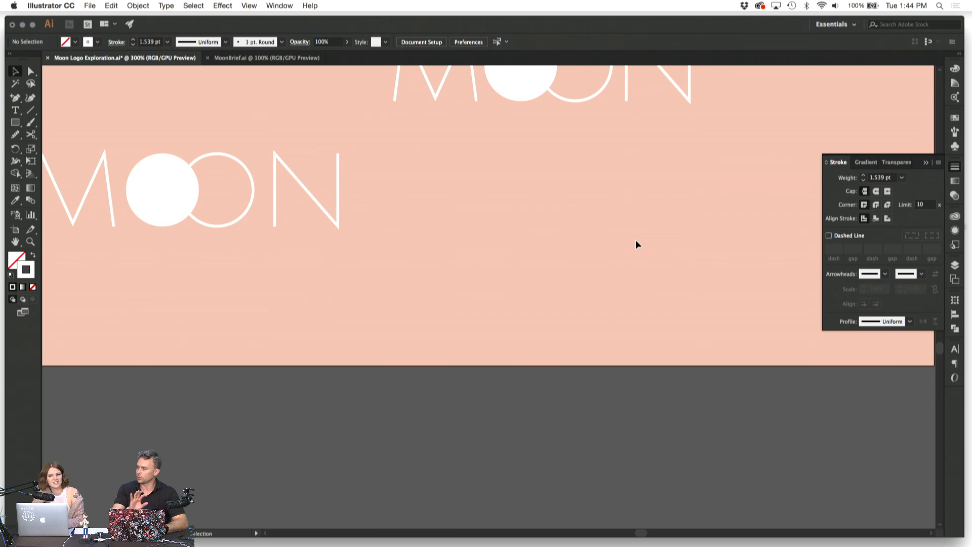
scroll(636, 244, "up", 4)
scroll(637, 245, "right", 2)
key("super+equal")
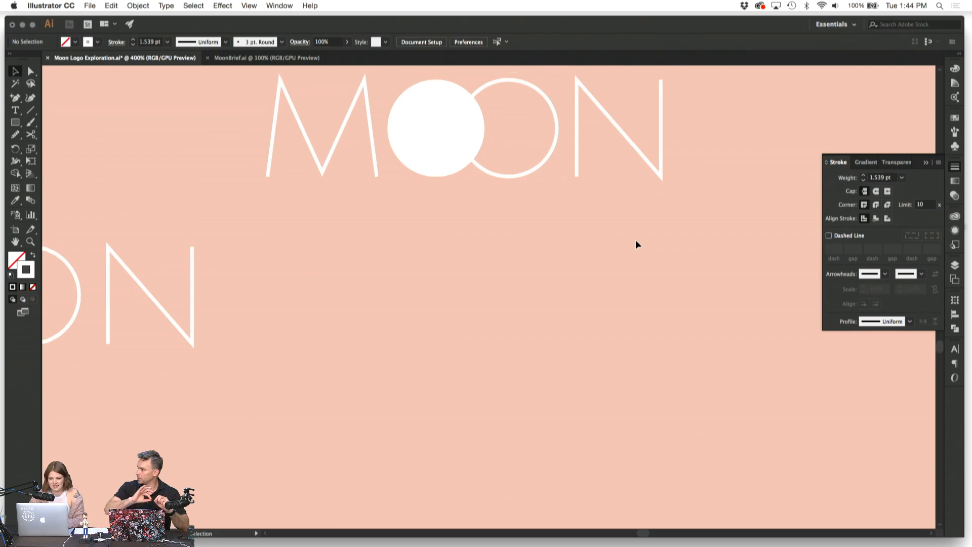
scroll(636, 244, "up", 1)
scroll(636, 245, "right", 1)
left_click(482, 119)
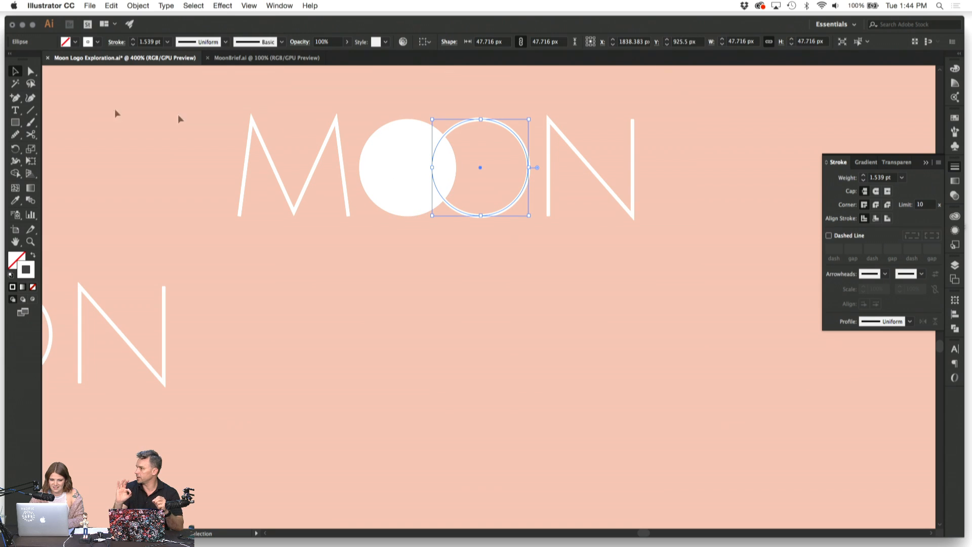
left_click(17, 98)
key("super+equal")
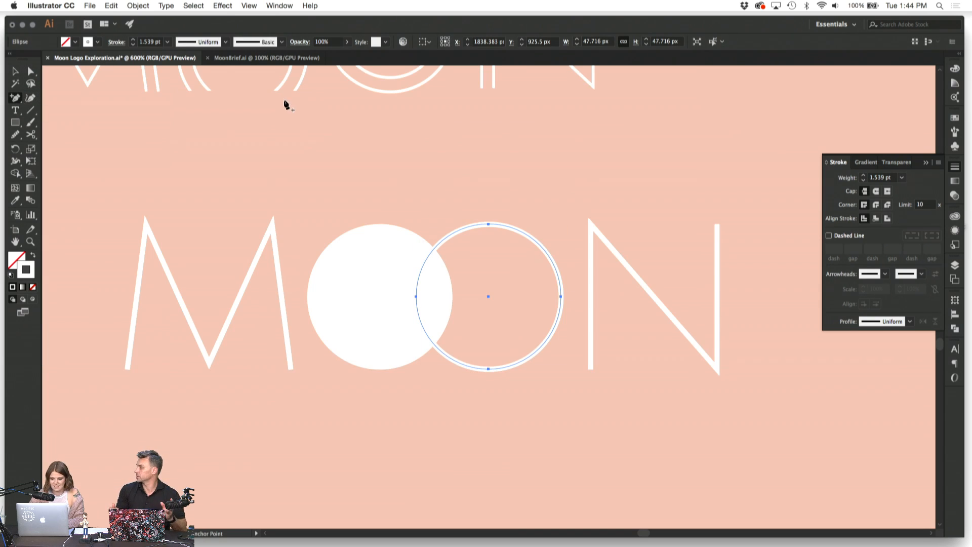
left_click(442, 242)
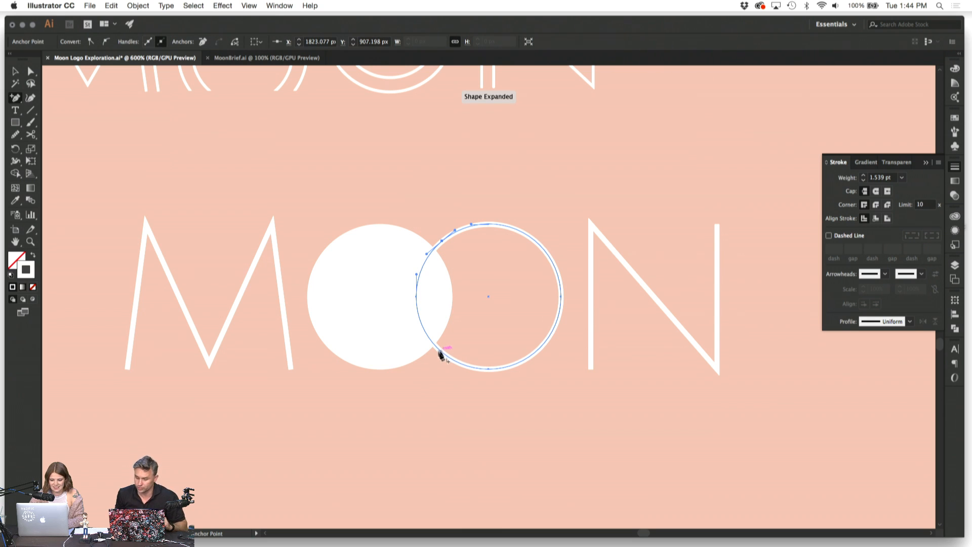
Step: Delete the outlined O's upper-left segment between the new anchor point and its leftmost anchor, and deselect the open path
left_click(423, 267)
key("Delete")
key("v")
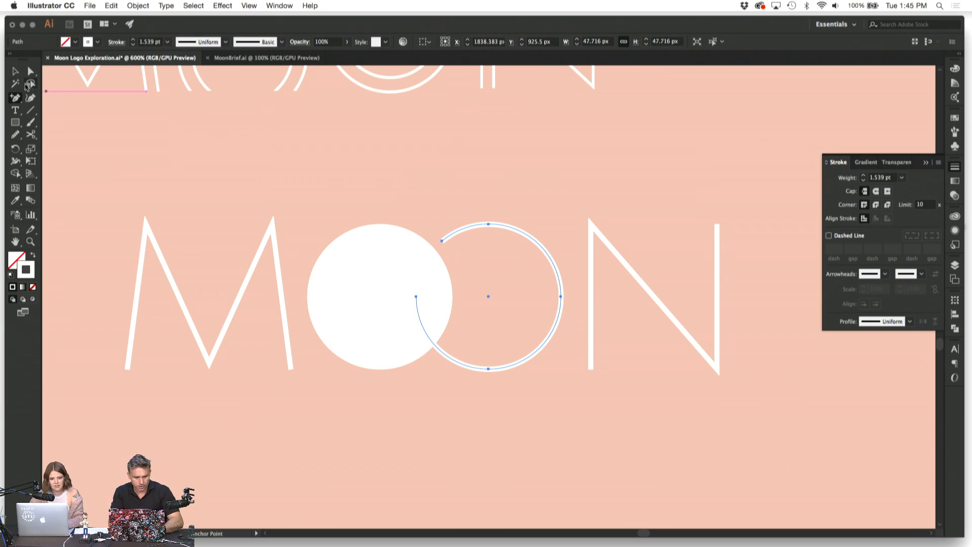
left_click(209, 177)
left_click(475, 226)
left_click(466, 196)
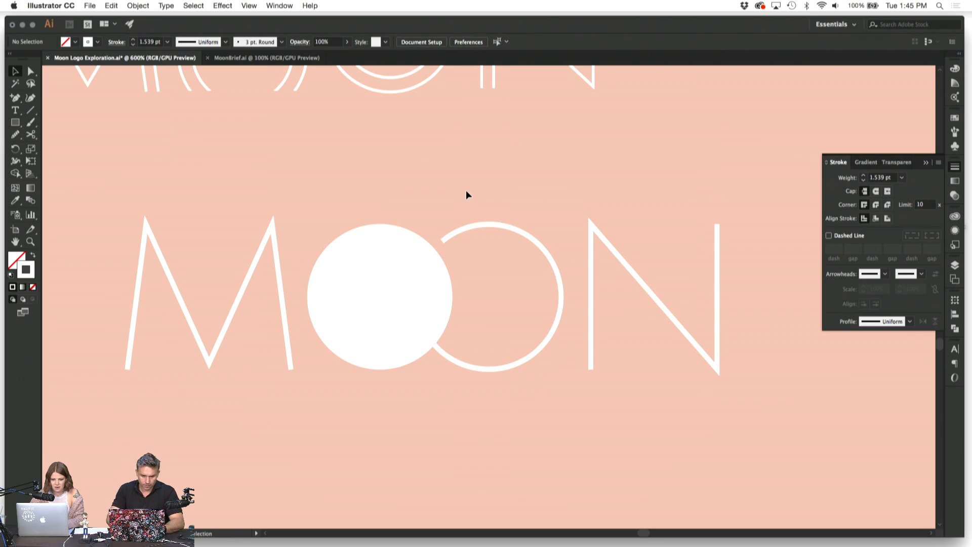
Step: Draw a small 8 px circle above the opening between the solid circle and the outlined O
scroll(466, 195, "left", 2)
scroll(466, 195, "up", 2)
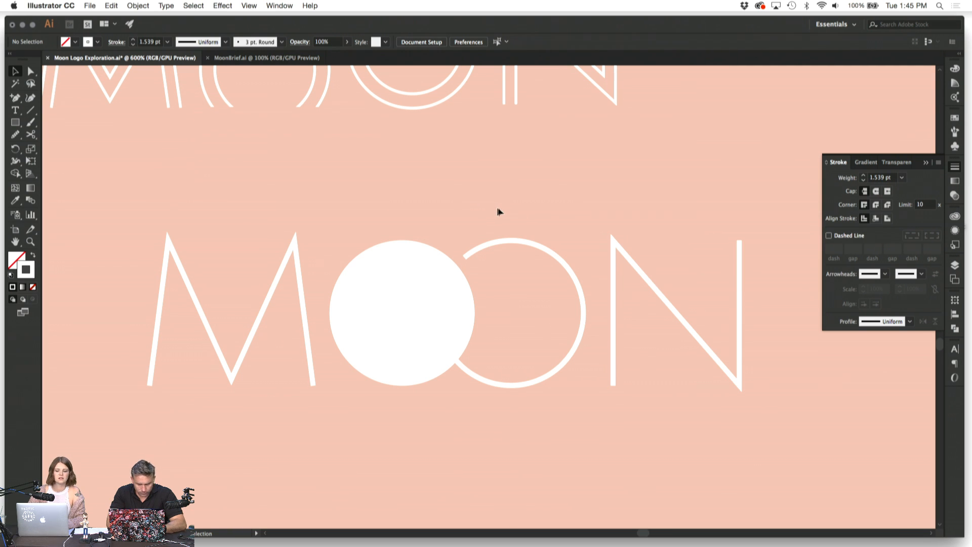
left_click(578, 342)
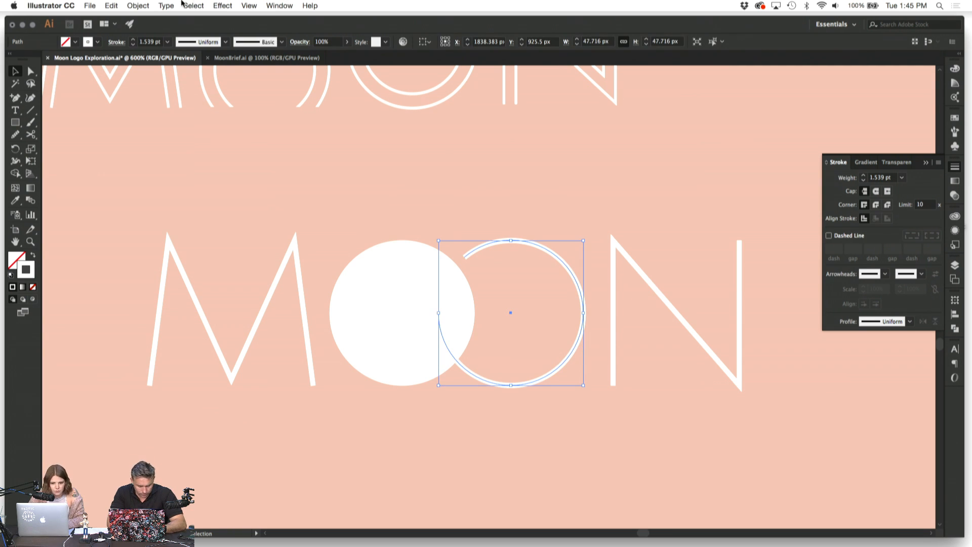
left_click(196, 147)
left_click(152, 169)
left_click_drag(15, 123, 55, 150)
mouse_move(461, 186)
left_mouse_down()
mouse_move(522, 217)
mouse_move(486, 210)
left_mouse_up()
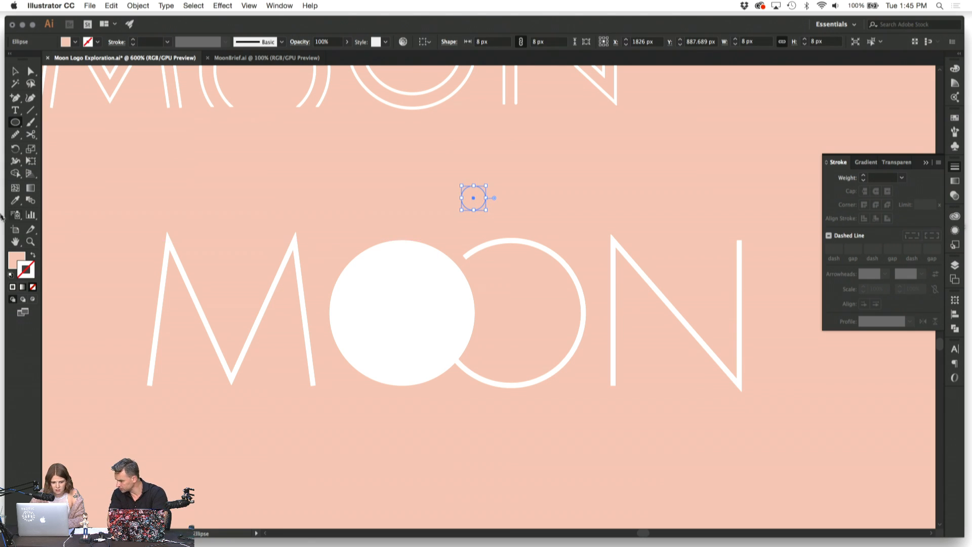
Step: Fill the small circle with white sampled from the solid O and deselect it
left_click(16, 201)
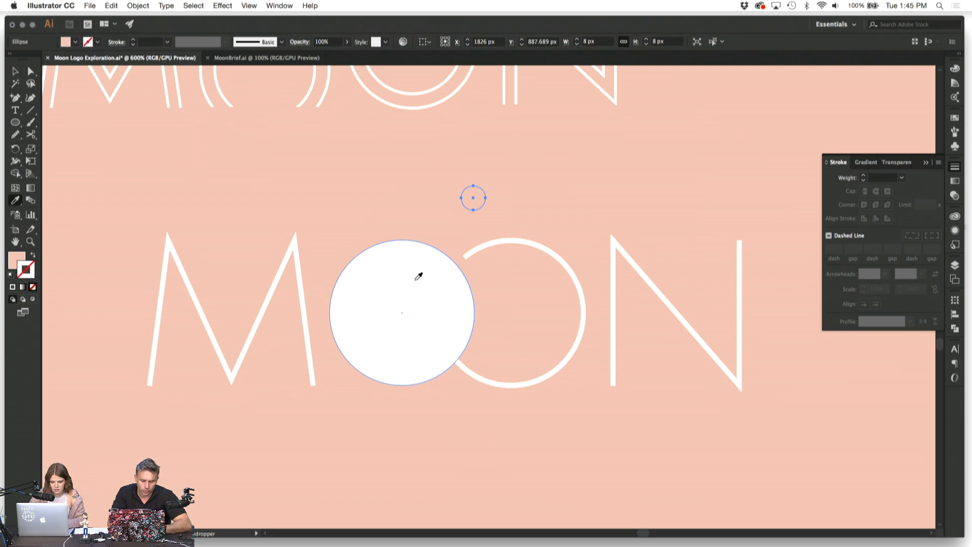
left_click(418, 276)
left_click(15, 71)
left_click(146, 189)
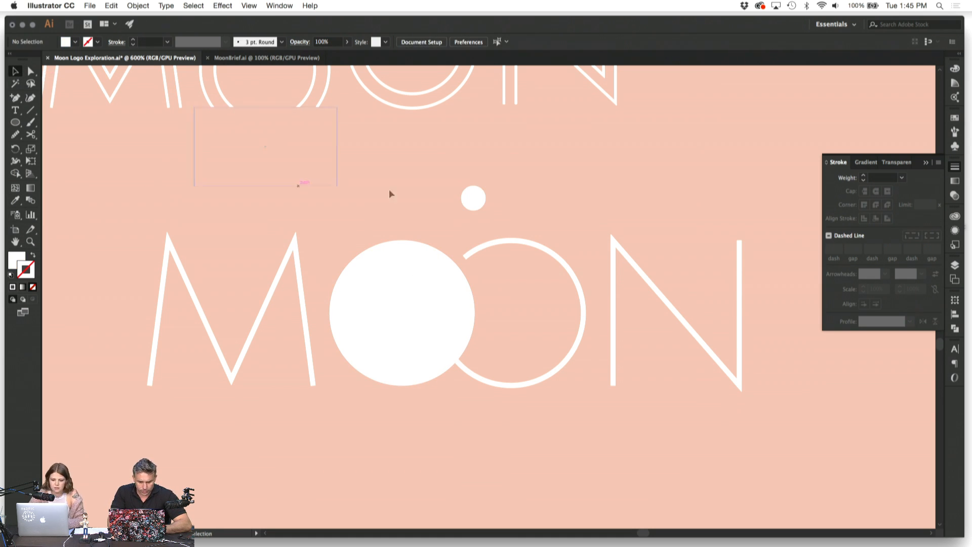
left_click(477, 198)
left_click(427, 197)
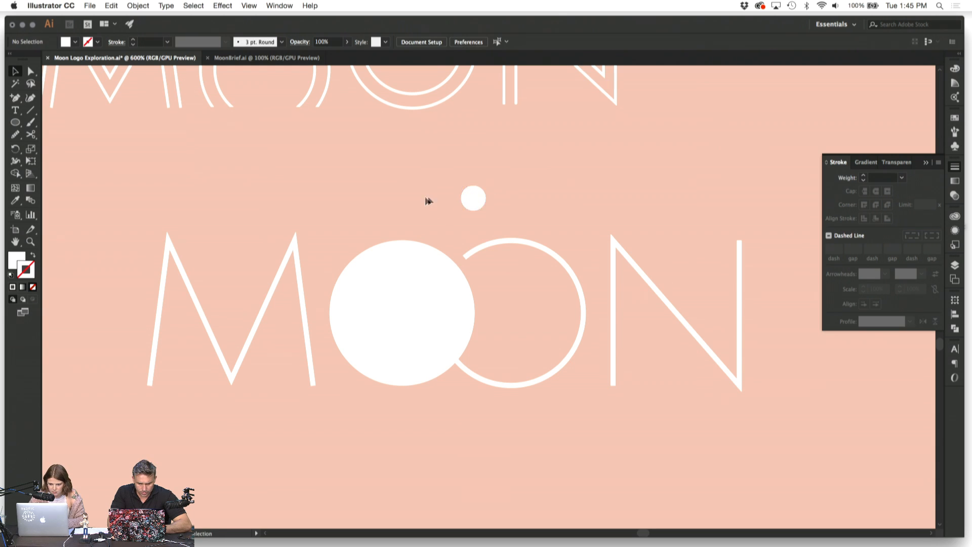
Step: Duplicate the small white circle about 55 px to its right and fill the copy with the sampled background pink
left_click_drag(474, 198, 640, 198)
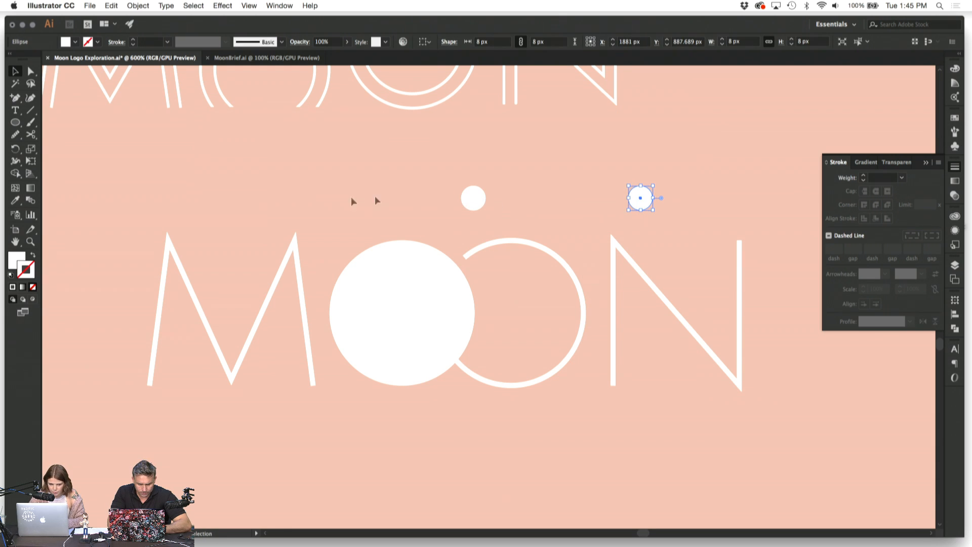
left_click(474, 199, "shift")
left_click(400, 203)
left_click(633, 200)
left_click(16, 200)
left_click(134, 194)
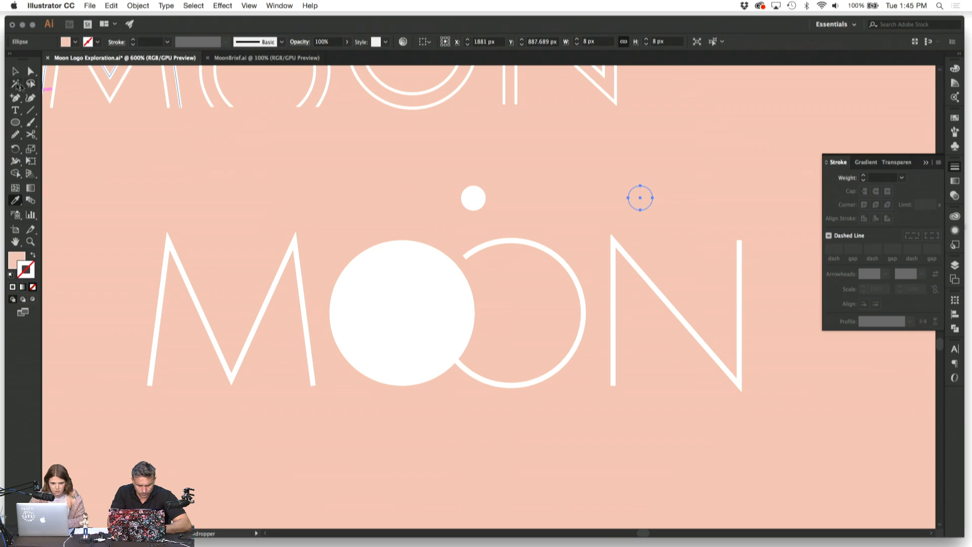
Step: Make a blend between the small white circle and its pink copy
left_click(16, 71)
left_click(479, 199, "shift")
left_click(143, 5)
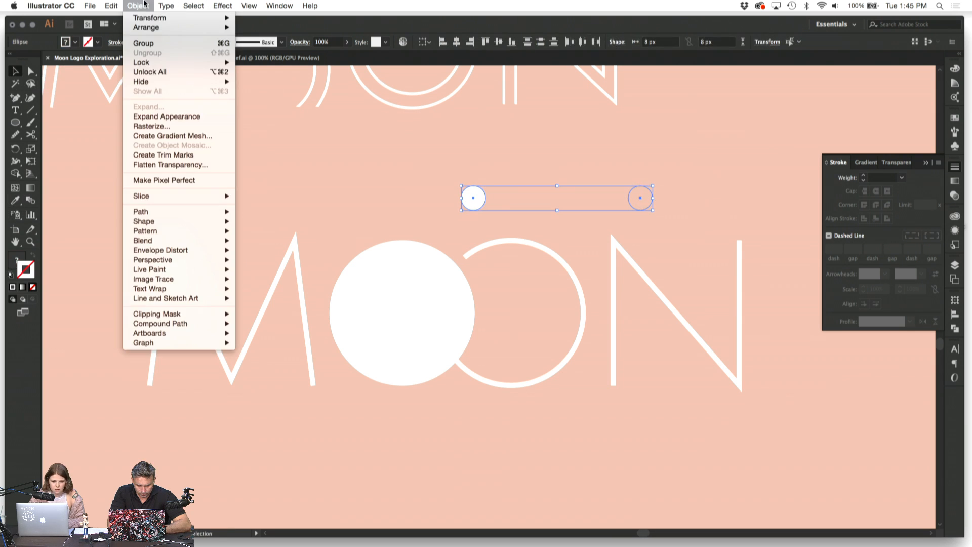
mouse_move(198, 241)
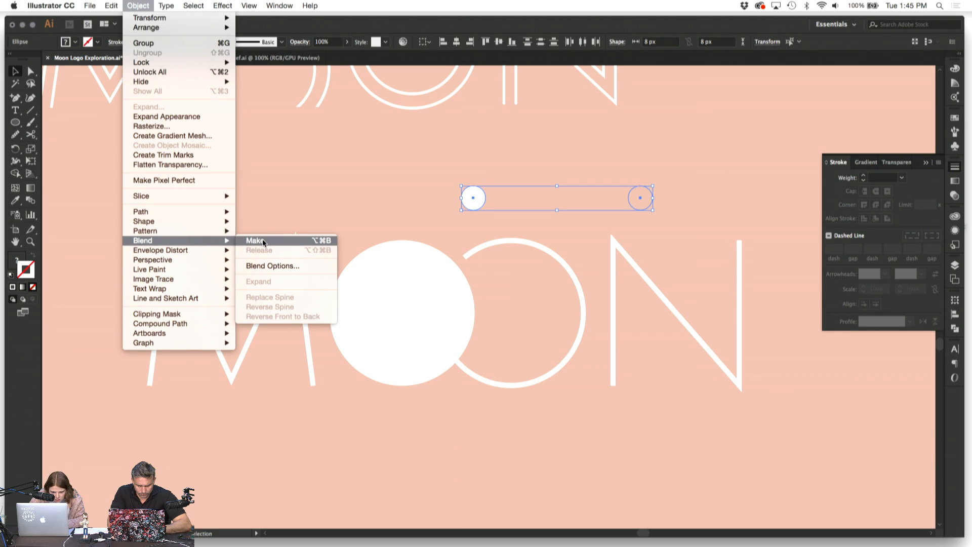
Step: Blend the white circle and the pink circle above the wordmark, using Smooth Color spacing
left_click(267, 263)
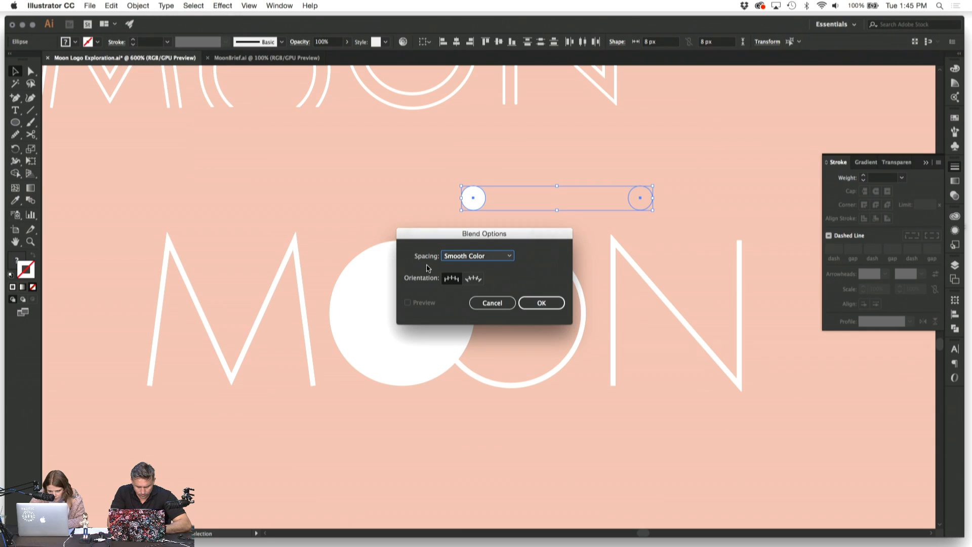
left_click(540, 303)
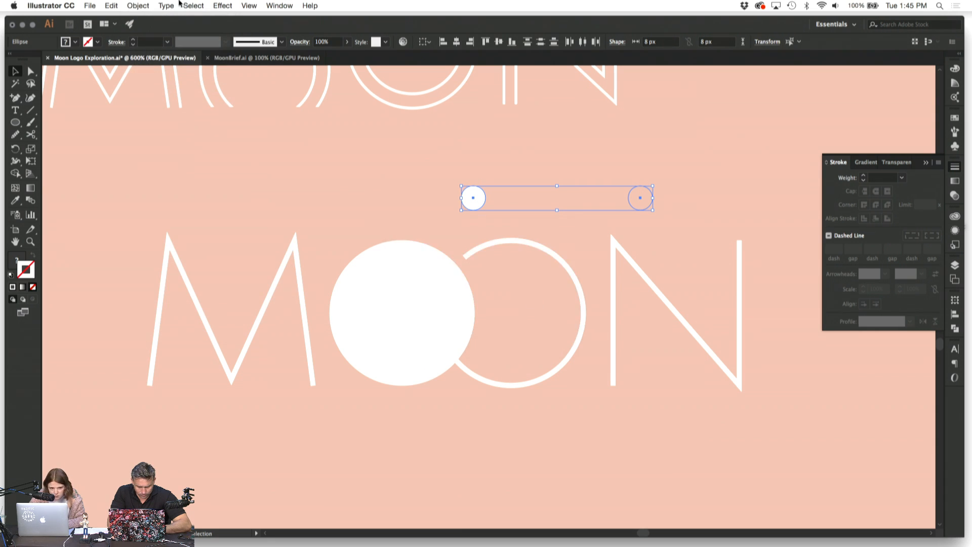
left_click(51, 6)
left_click(92, 4)
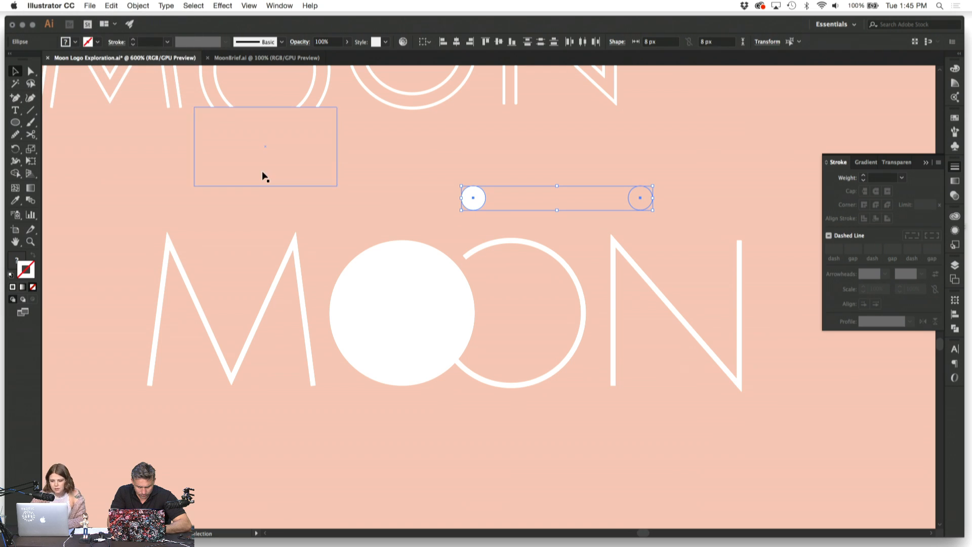
left_click(97, 4)
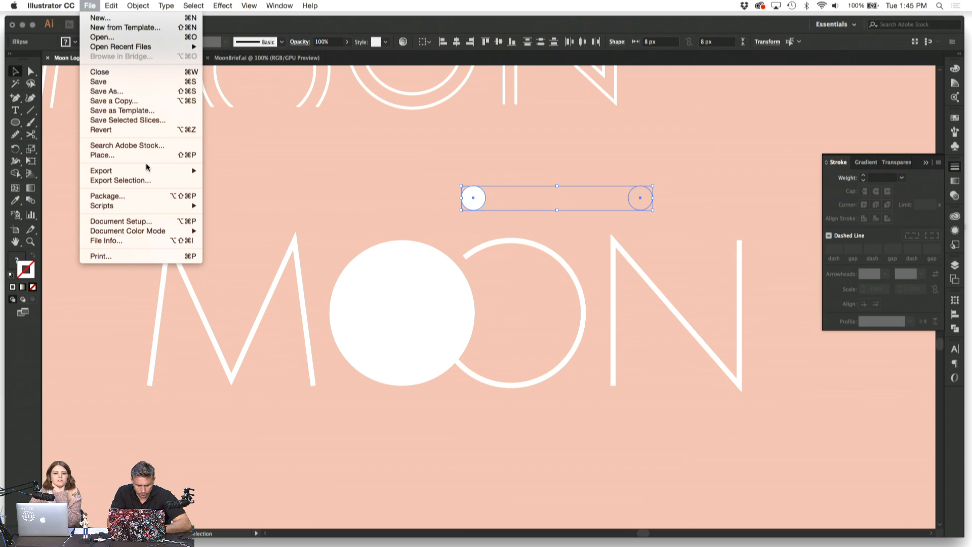
mouse_move(109, 4)
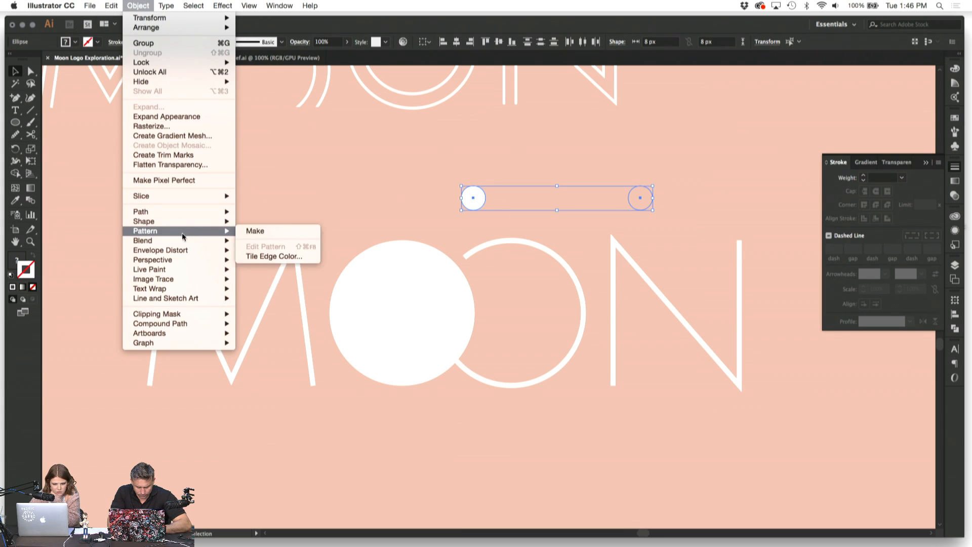
mouse_move(184, 240)
left_click(254, 241)
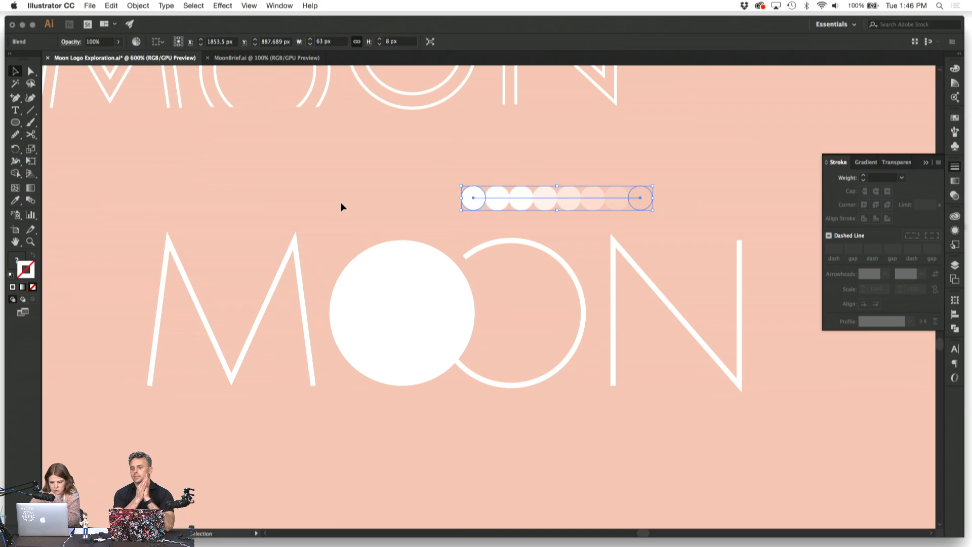
Step: Change the circle blend's spacing to Specified Steps with 100 steps
left_click(342, 203)
left_click_drag(410, 193, 672, 224)
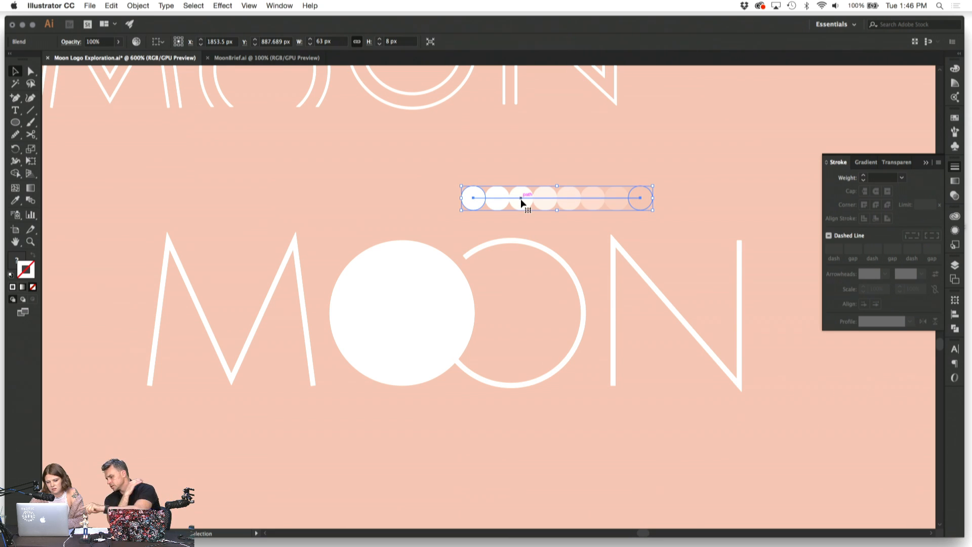
left_click_drag(337, 186, 194, 107)
left_click(138, 6)
mouse_move(197, 214)
mouse_move(207, 245)
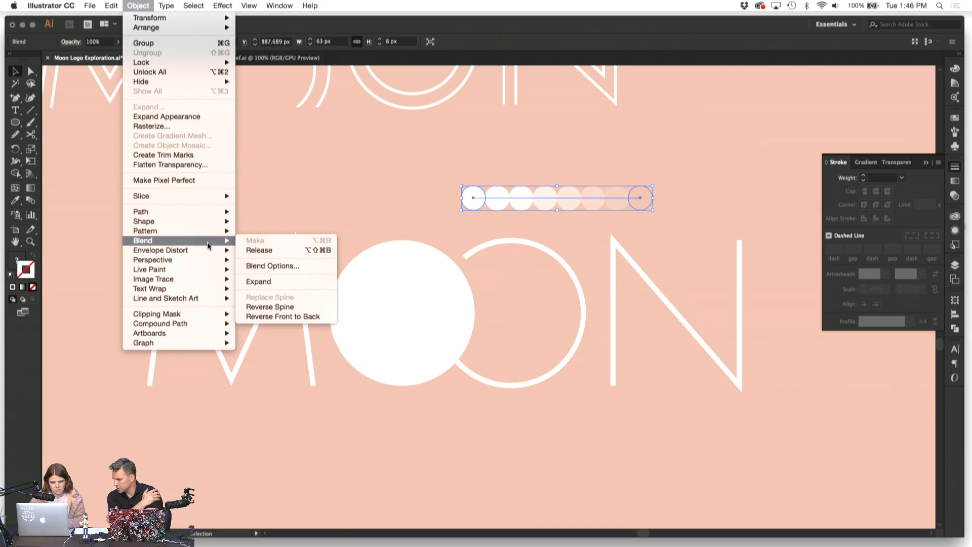
left_click(272, 267)
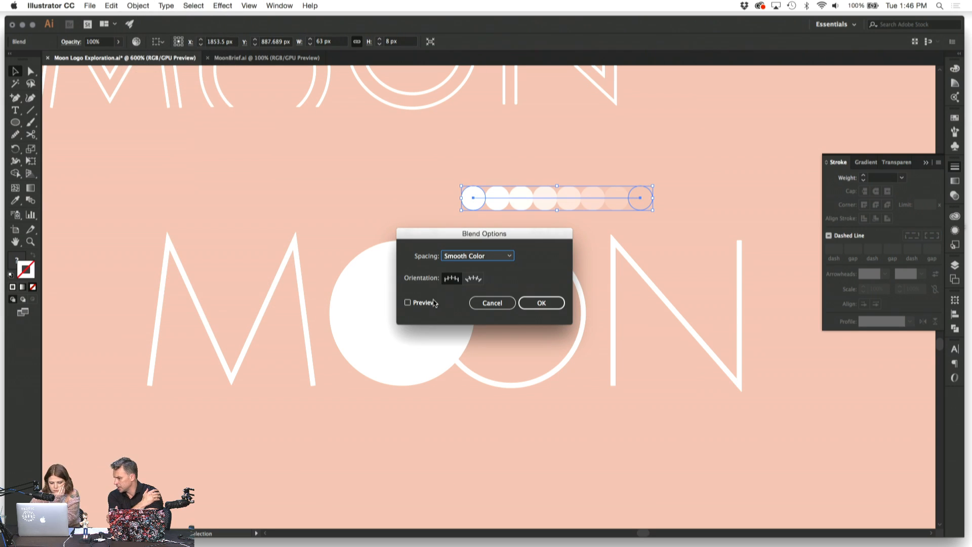
left_click(452, 257)
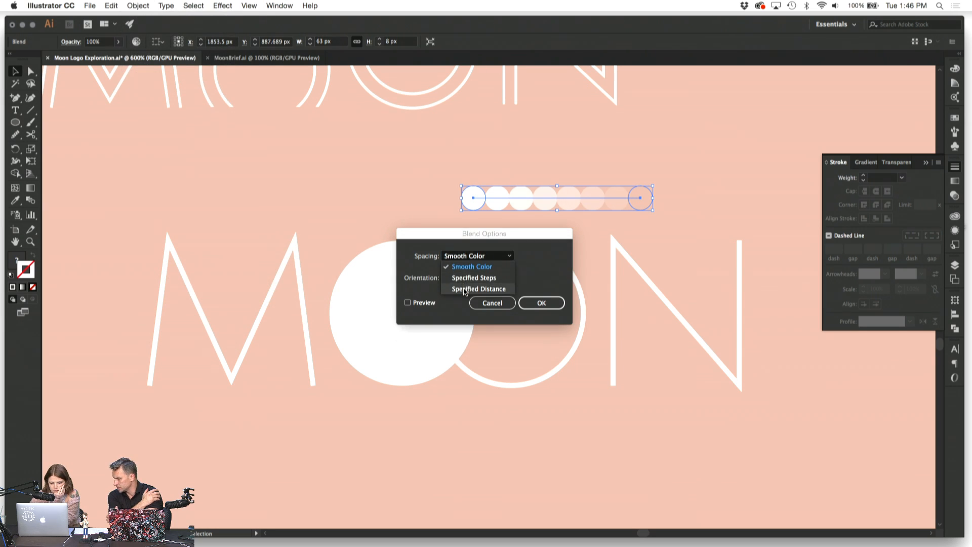
left_click(464, 289)
left_click(474, 256)
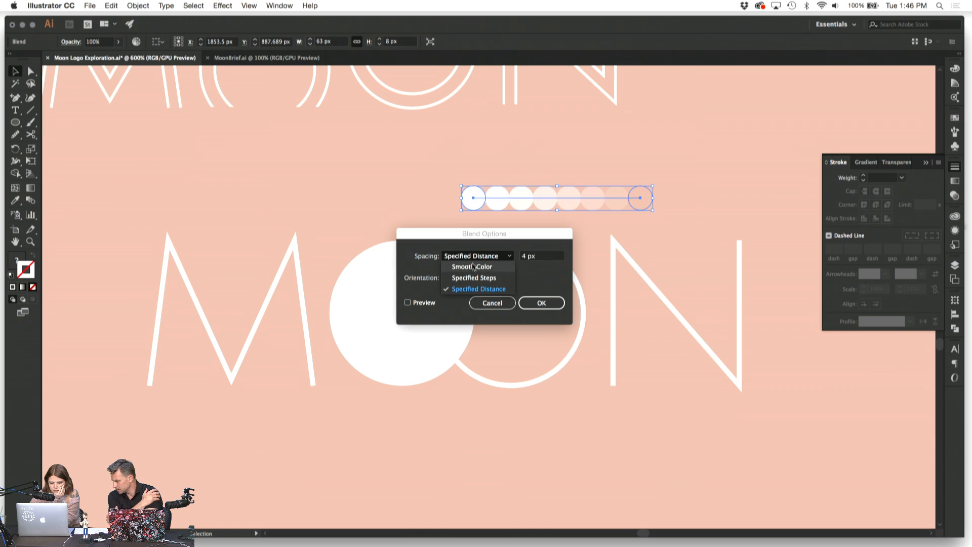
left_click(473, 278)
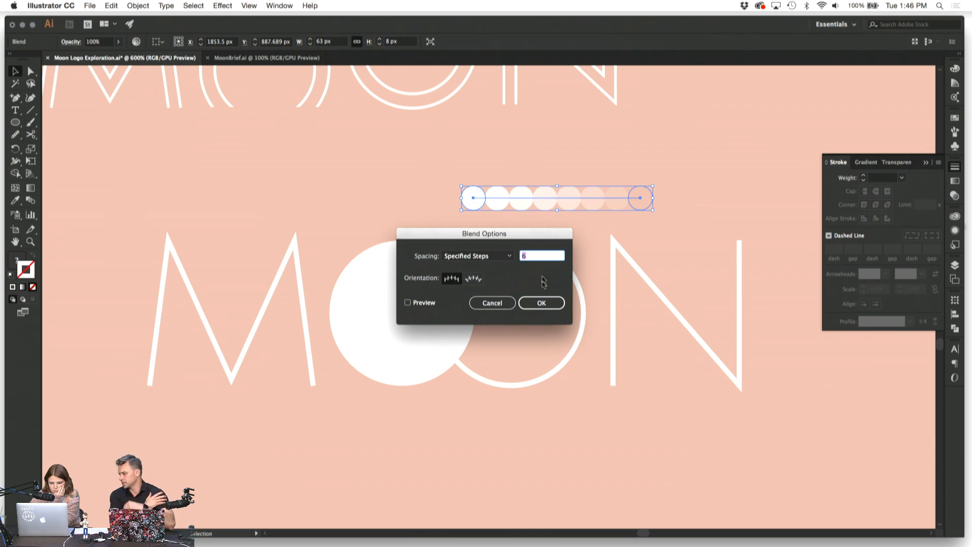
type("100")
key("Return")
left_click(421, 200)
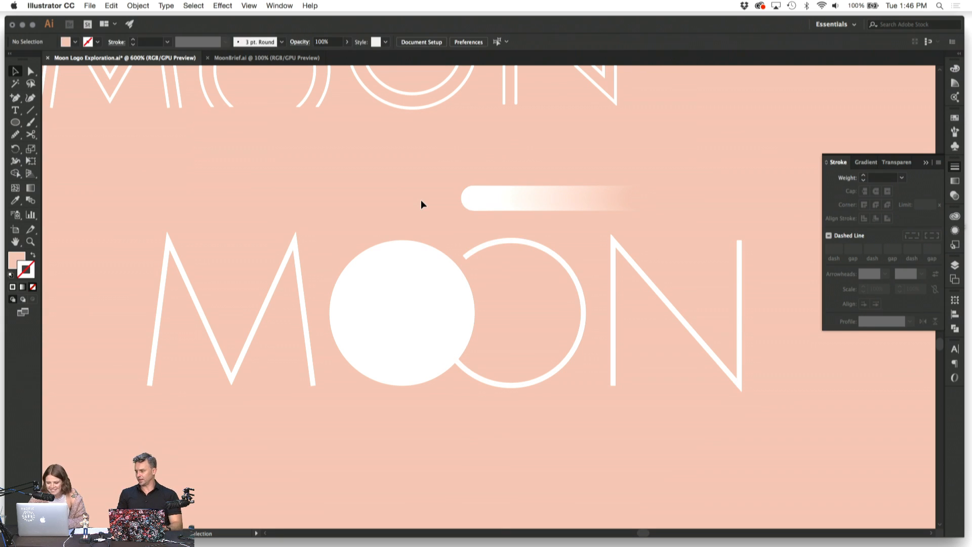
Step: Move the blended bar from above the MOON wordmark to below its second O
scroll(421, 201, "down", 3)
left_click(462, 171)
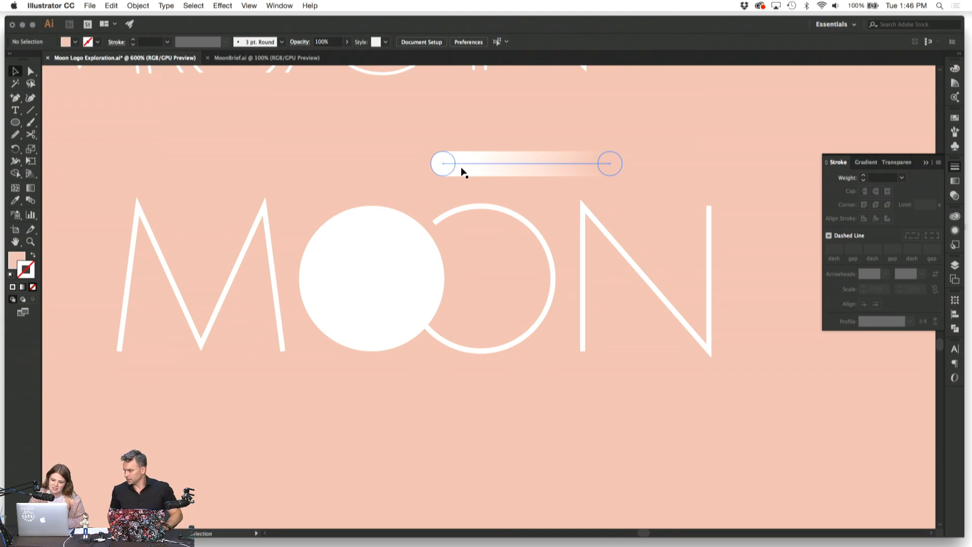
left_click_drag(462, 168, 427, 447)
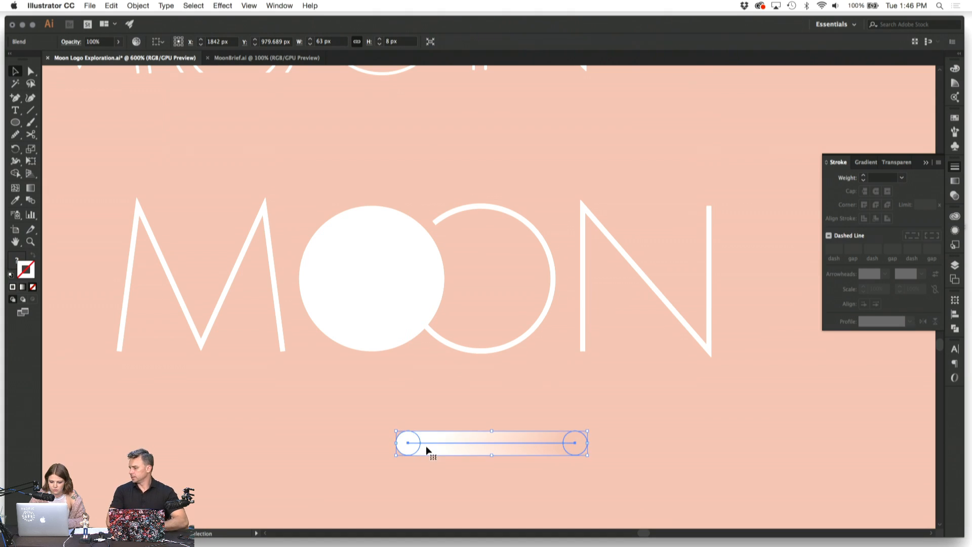
Step: Paste a copy of the blended bar outside the pink artboard and place it beside the smaller wavy artboard
scroll(427, 447, "down", 10)
scroll(426, 447, "down", 5)
scroll(426, 447, "up", 10)
scroll(427, 447, "down", 5)
key("super+minus")
key("super+minus")
key("super+minus")
key("super+minus")
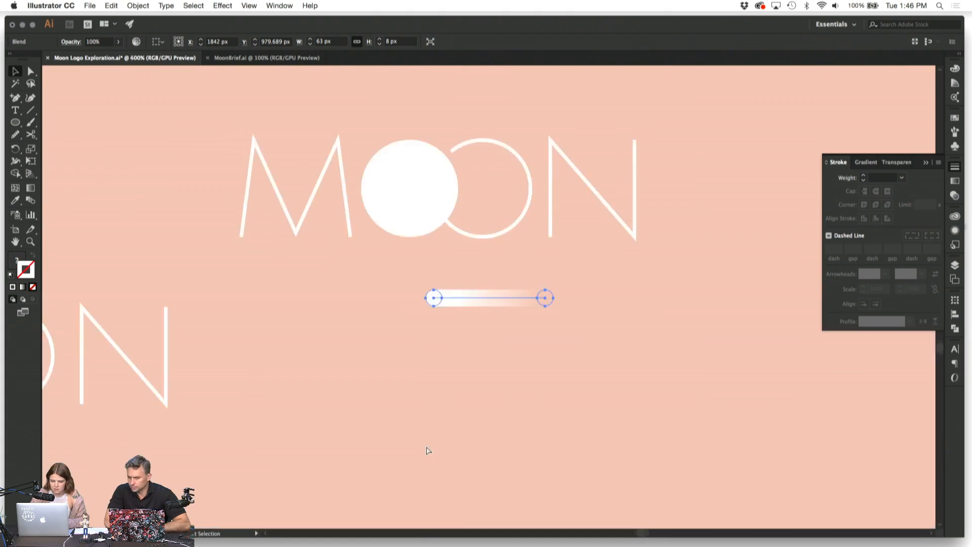
scroll(427, 447, "down", 10)
scroll(427, 447, "left", 10)
key("super+v")
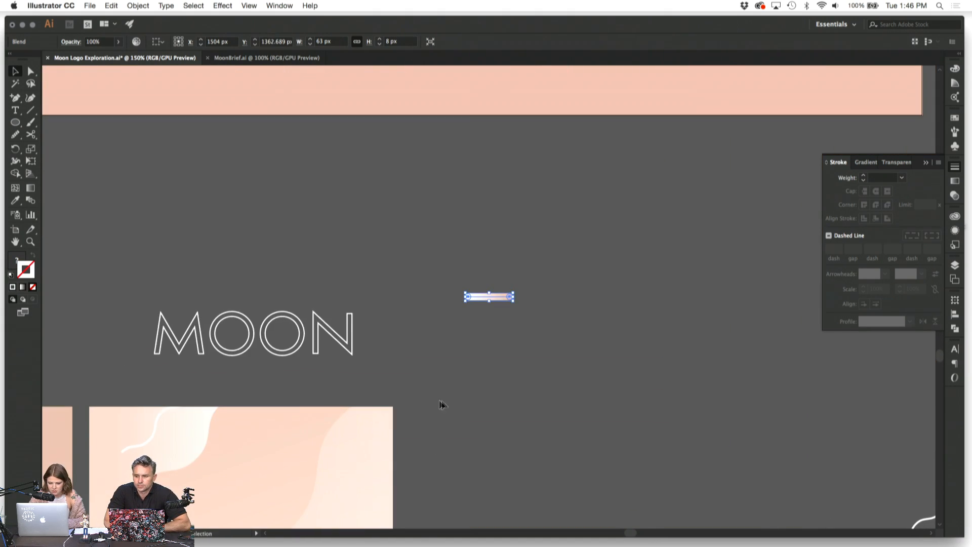
left_click(438, 399)
left_click_drag(487, 299, 446, 467)
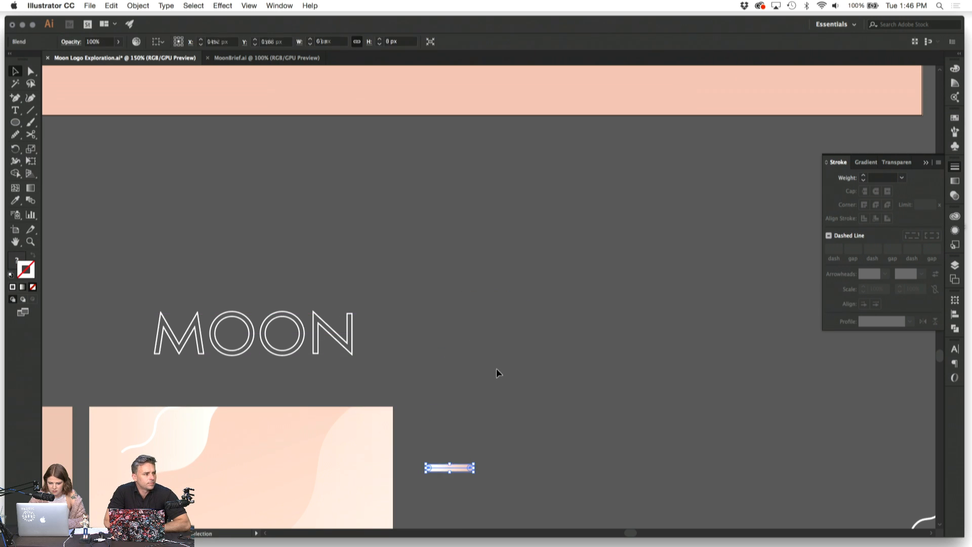
scroll(497, 372, "up", 2)
scroll(496, 373, "right", 2)
scroll(496, 369, "up", 10)
scroll(496, 369, "right", 10)
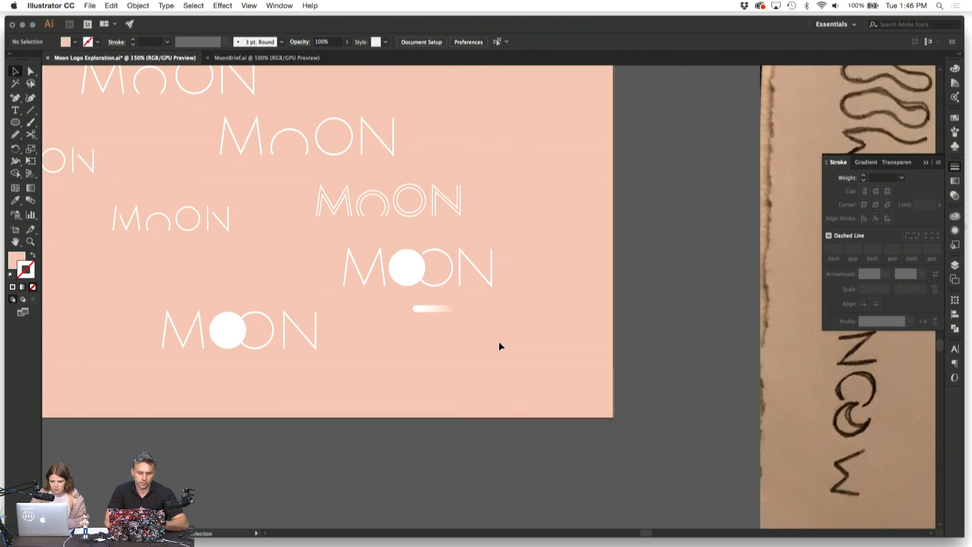
Step: Examine the white-to-pink fade of the original blended bar up close, both selected and deselected
key("super+plus")
key("super+plus")
key("super+equal")
key("super+equal")
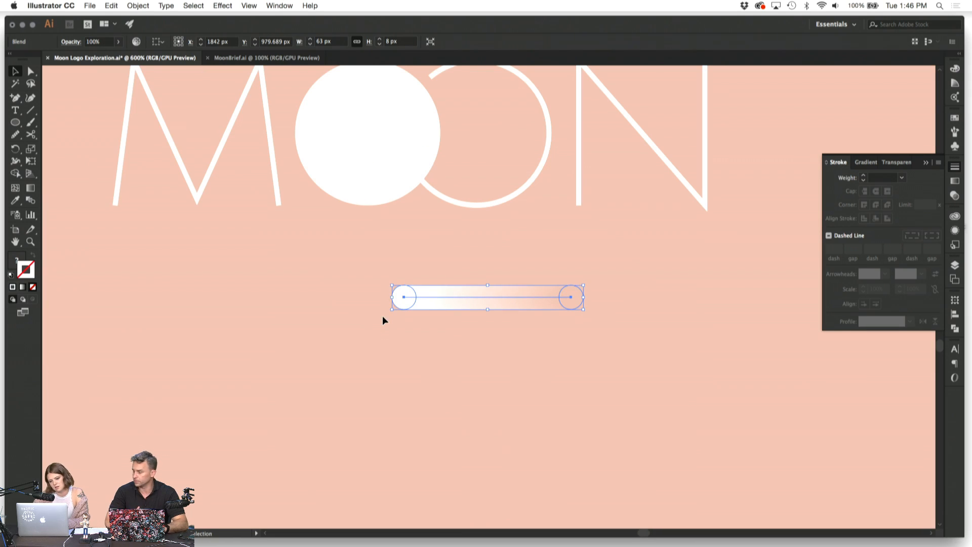
left_click(383, 326)
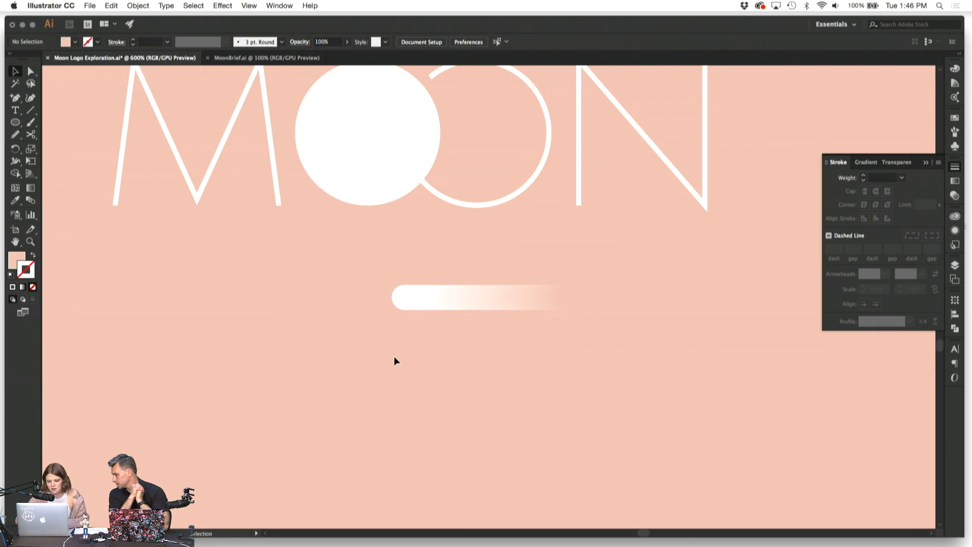
left_click(420, 297)
left_click(367, 350)
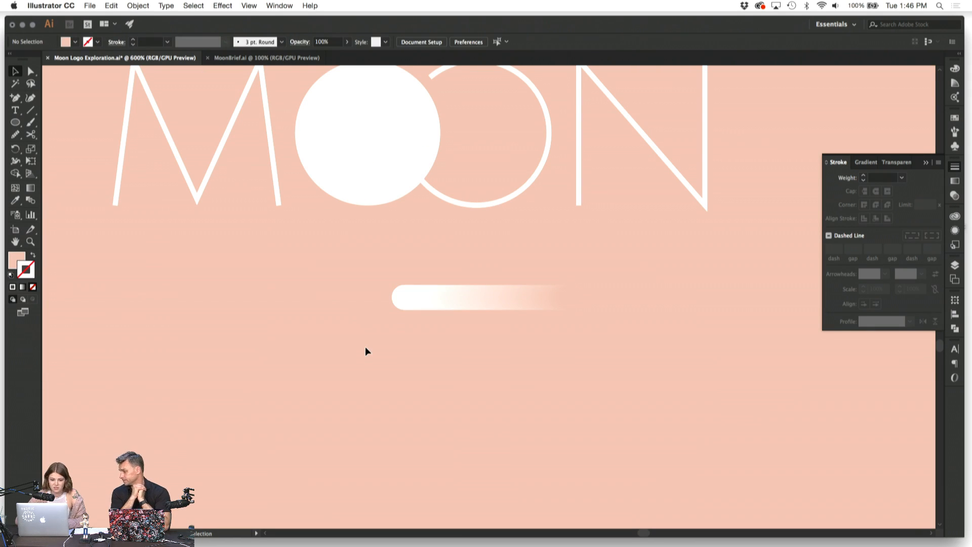
left_click(435, 291)
left_click(454, 344)
left_click(455, 296)
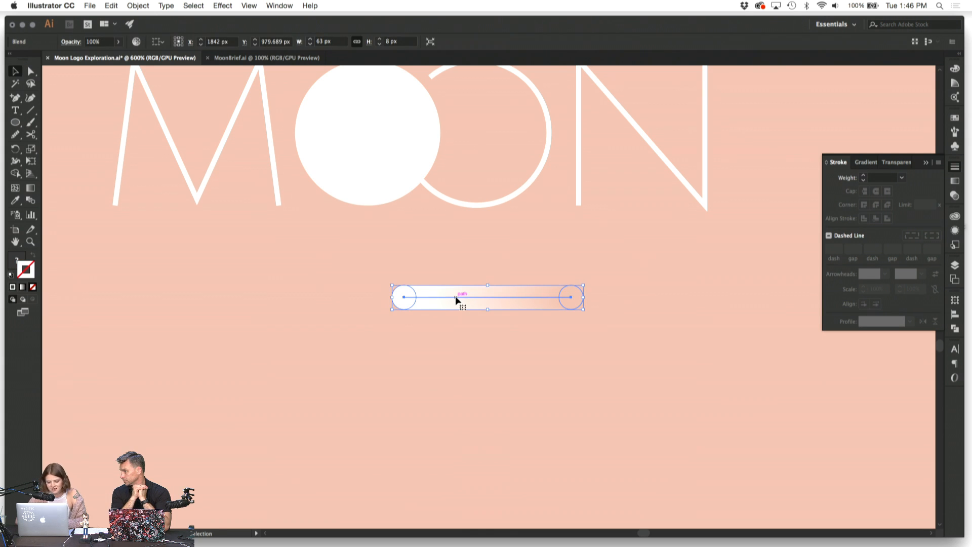
key("super+equal")
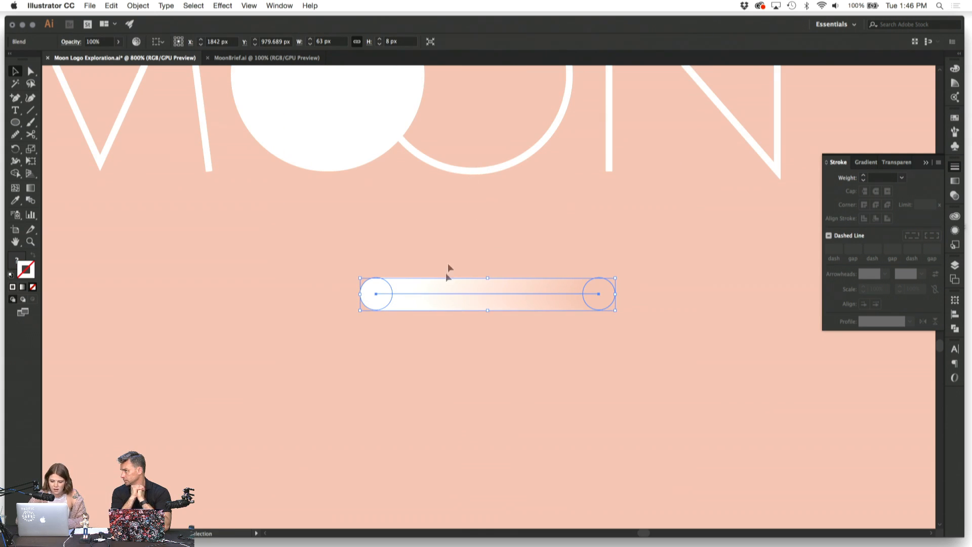
scroll(473, 248, "up", 5)
scroll(473, 248, "right", 4)
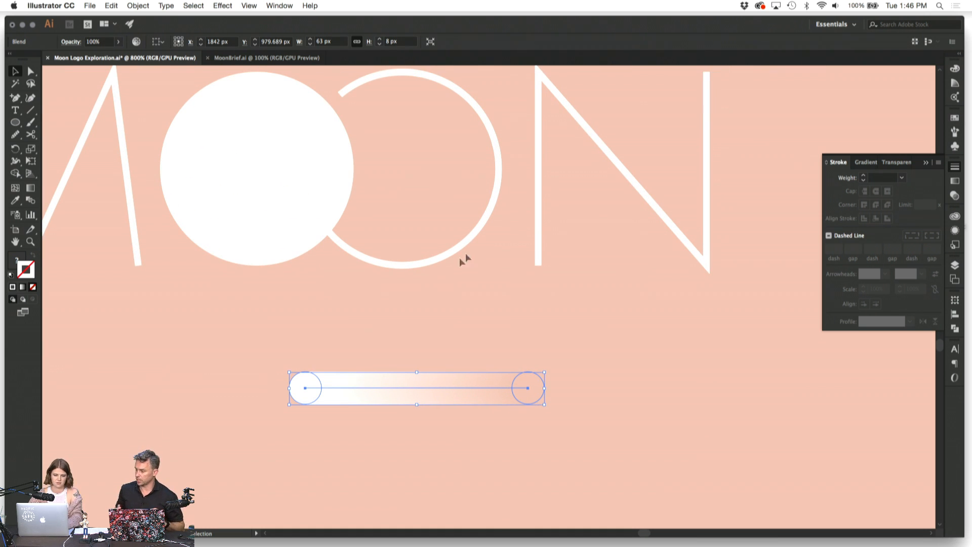
Step: Copy the open arc of the second O and paste it inside the isolated blend, alongside its straight spine
left_click(370, 79)
left_click(345, 399)
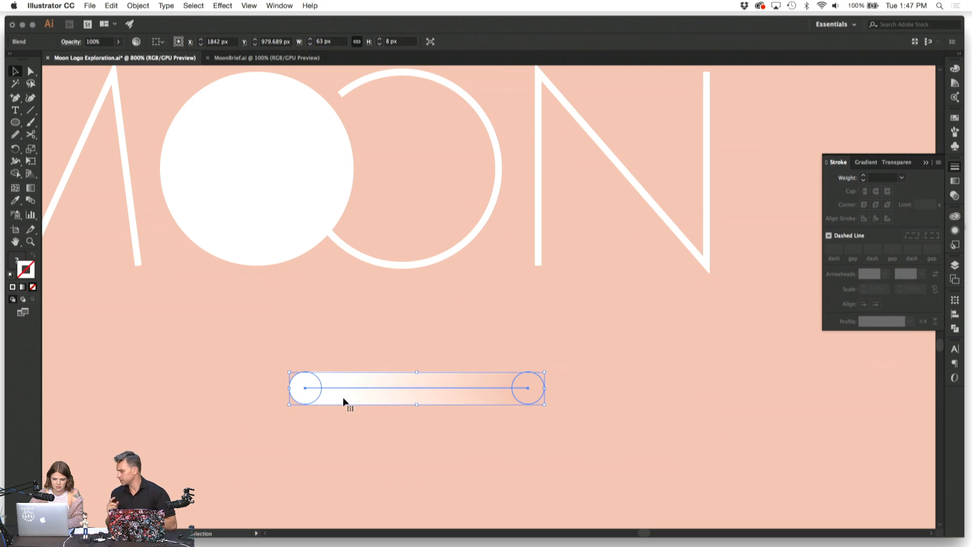
left_click(385, 262)
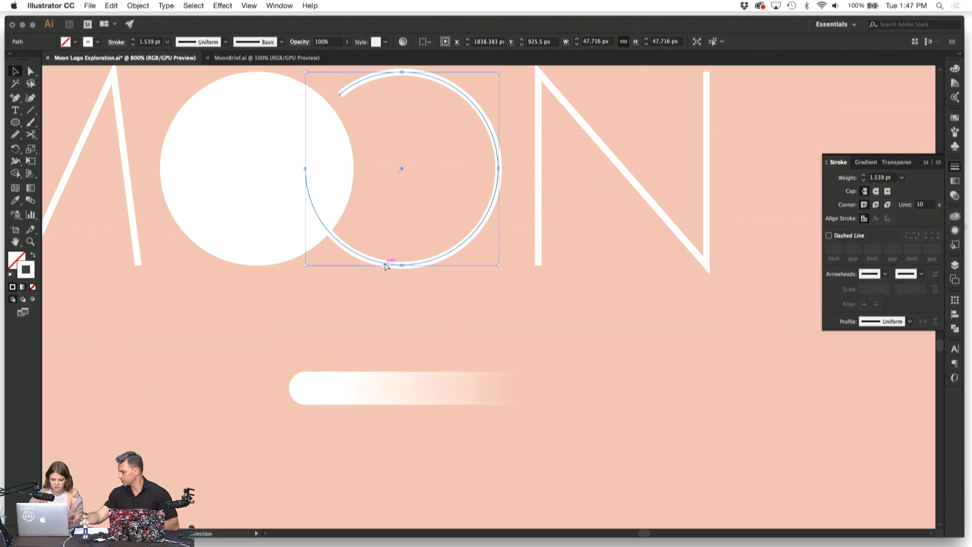
double_click(323, 389)
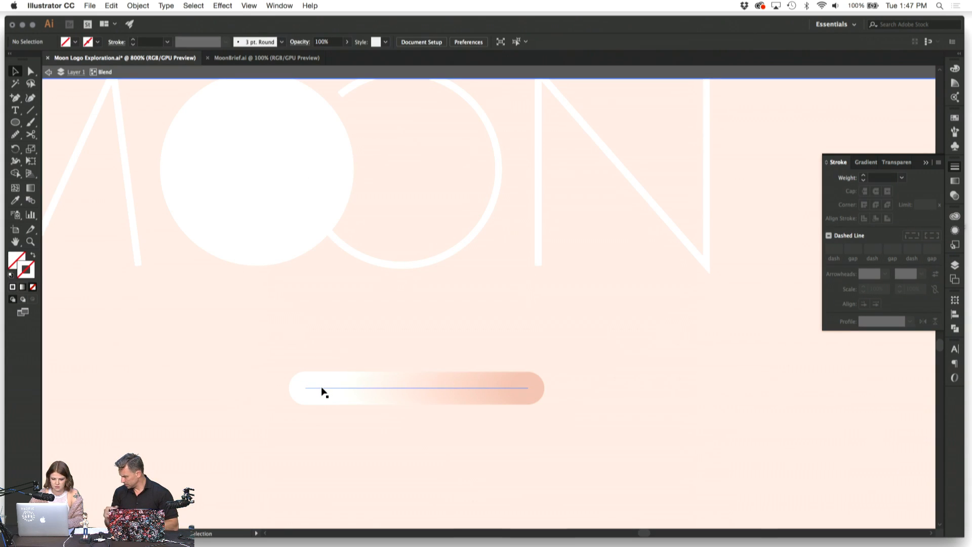
left_click(323, 389)
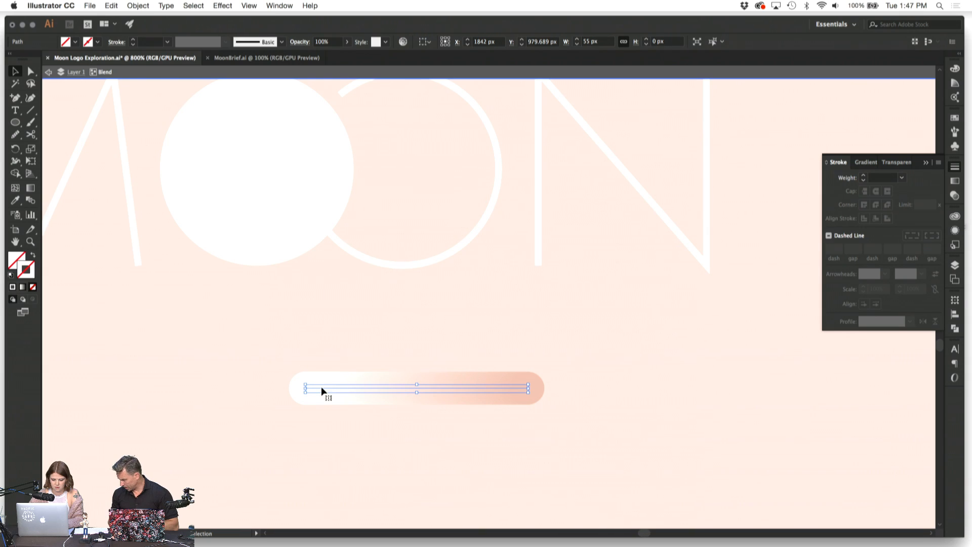
key("super+v")
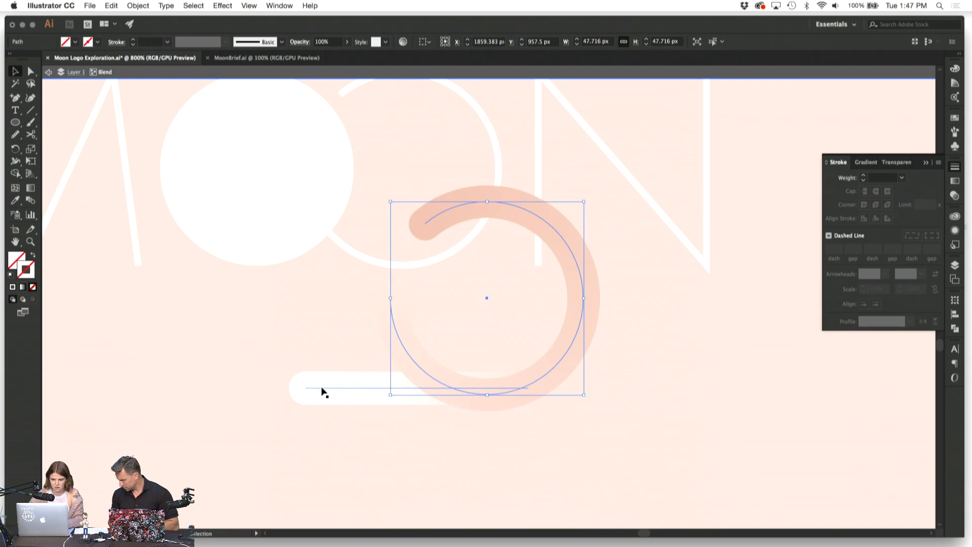
double_click(285, 338)
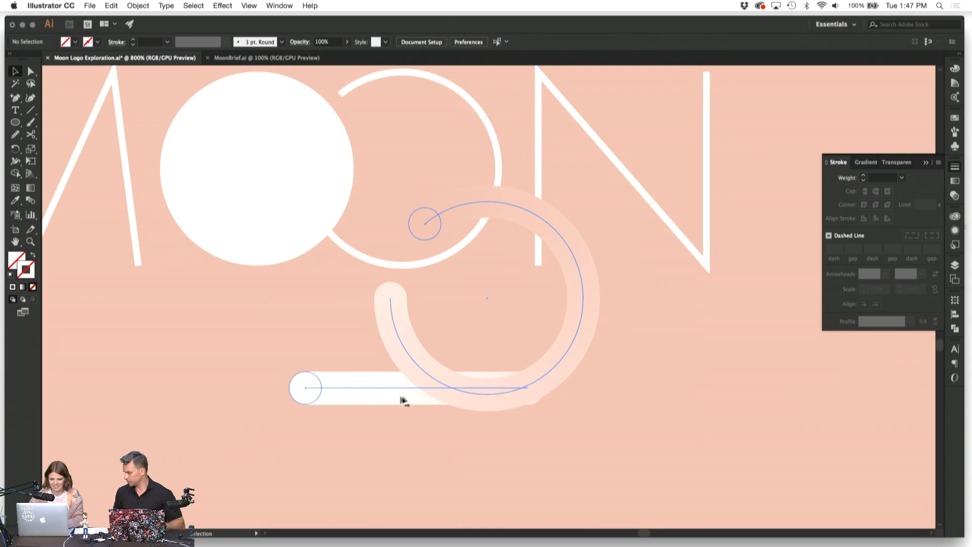
Step: Delete the original straight spine inside the blend, keeping both end circles and the pasted arc, and select the curved blend
left_click(393, 398)
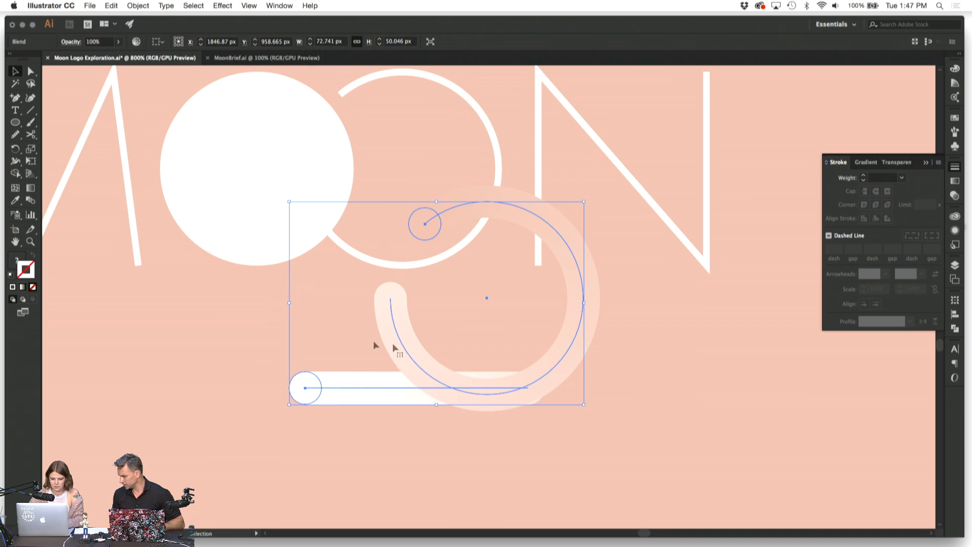
double_click(346, 389)
left_click(346, 388)
left_click(333, 395)
left_click(306, 388)
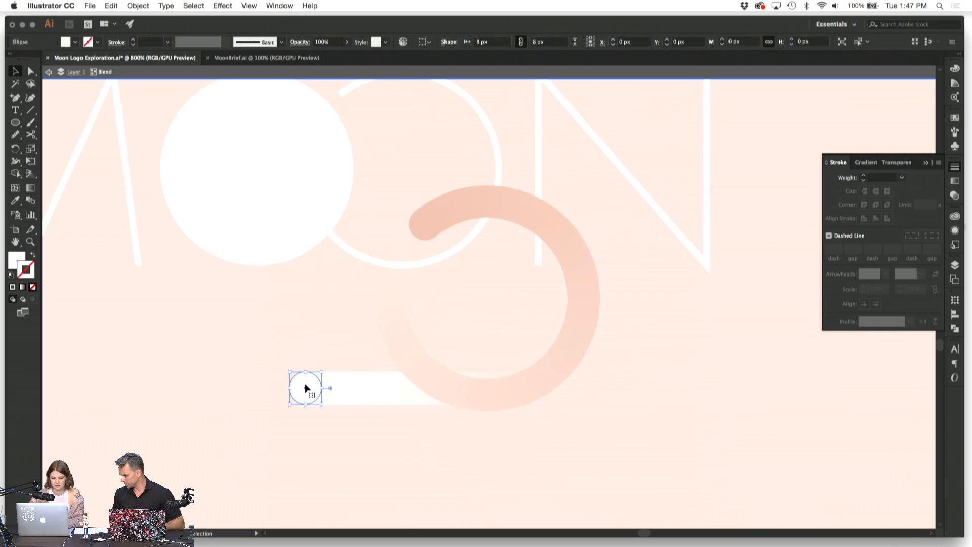
key("Delete")
key("super+z")
left_click(325, 422)
left_click(335, 388)
key("Delete")
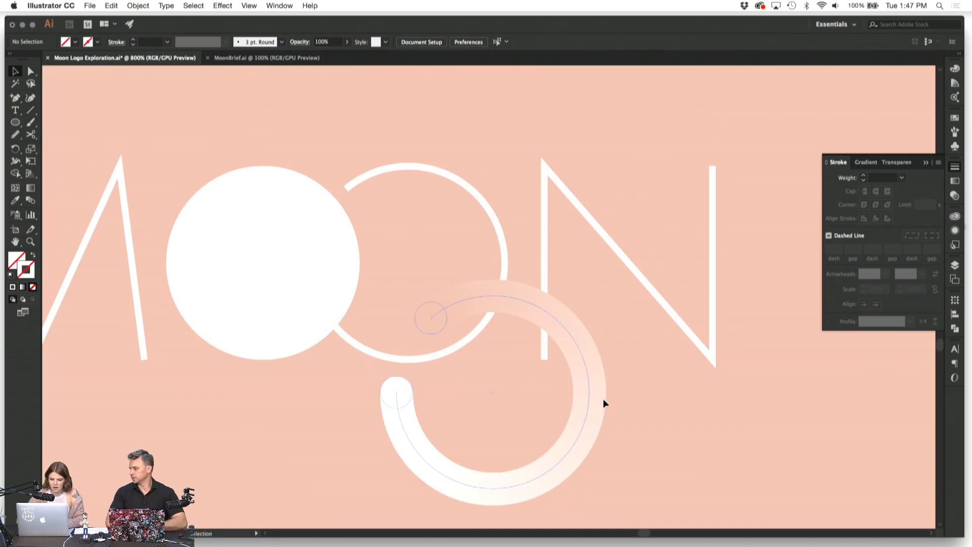
left_click(582, 371)
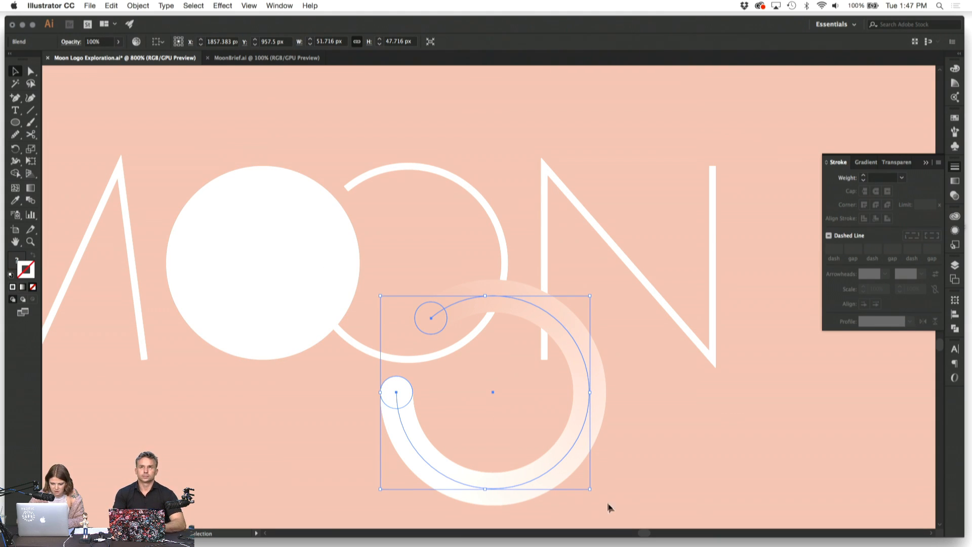
Step: Scale the curved blend down to about 33 px wide and 30 px high
left_click_drag(590, 489, 512, 421)
left_click(531, 426)
left_click(513, 394)
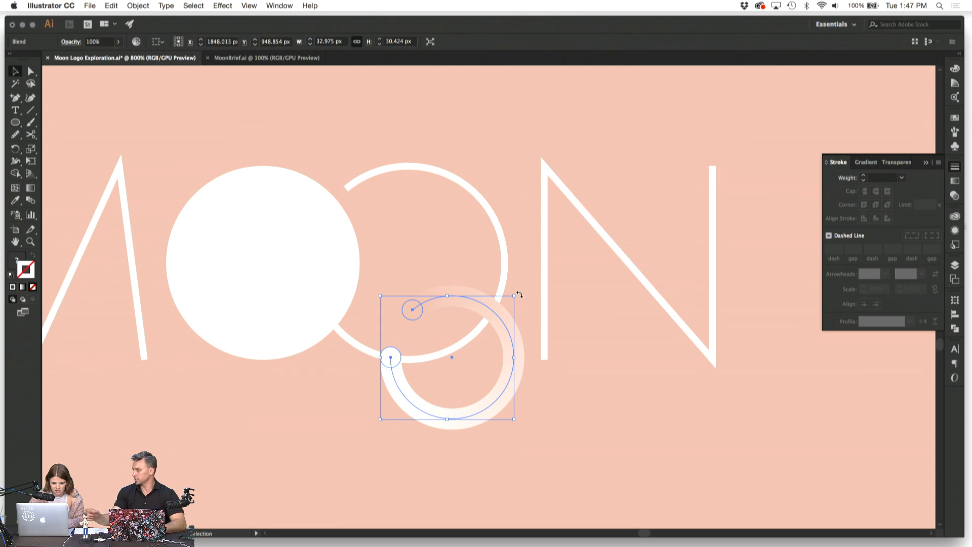
right_click(506, 336)
mouse_move(529, 416)
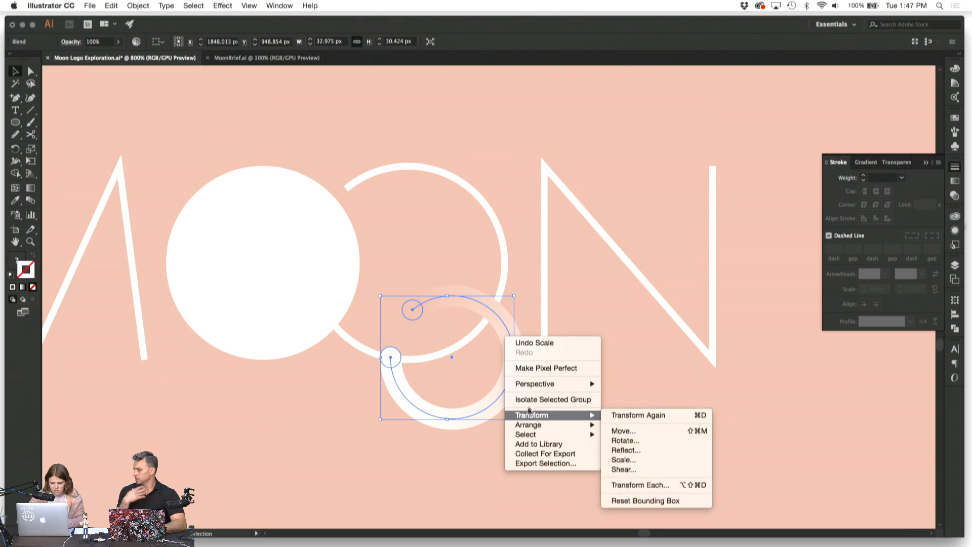
left_click(130, 6)
left_click(134, 6)
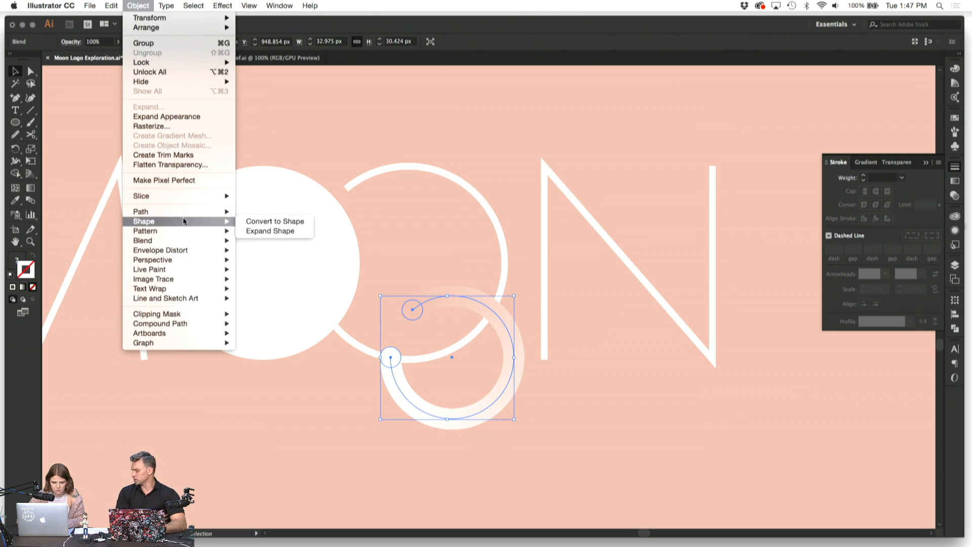
left_click(308, 166)
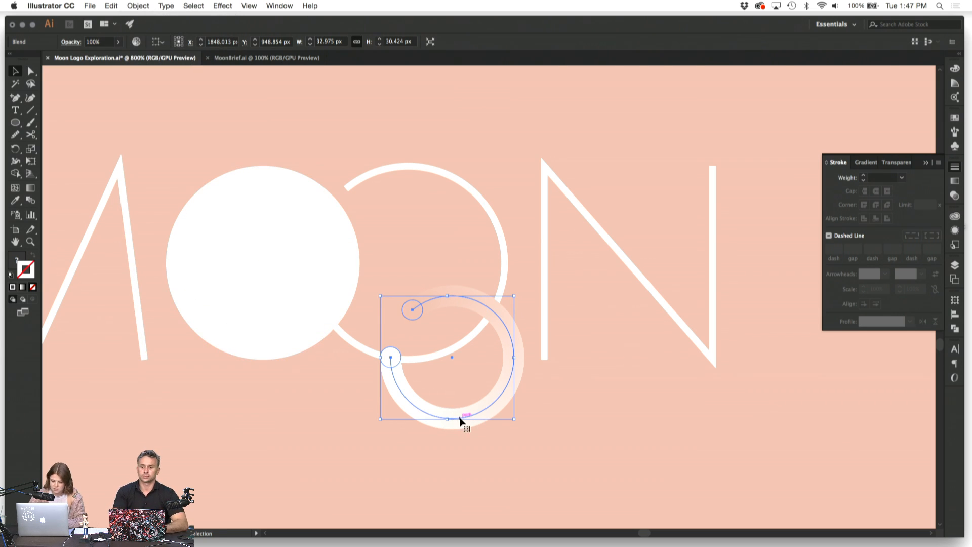
Step: Isolate the curved blend, select both end circles and try scaling them down together
key("super+equal")
key("super+equal")
key("super+equal")
double_click(322, 281)
left_click(321, 282)
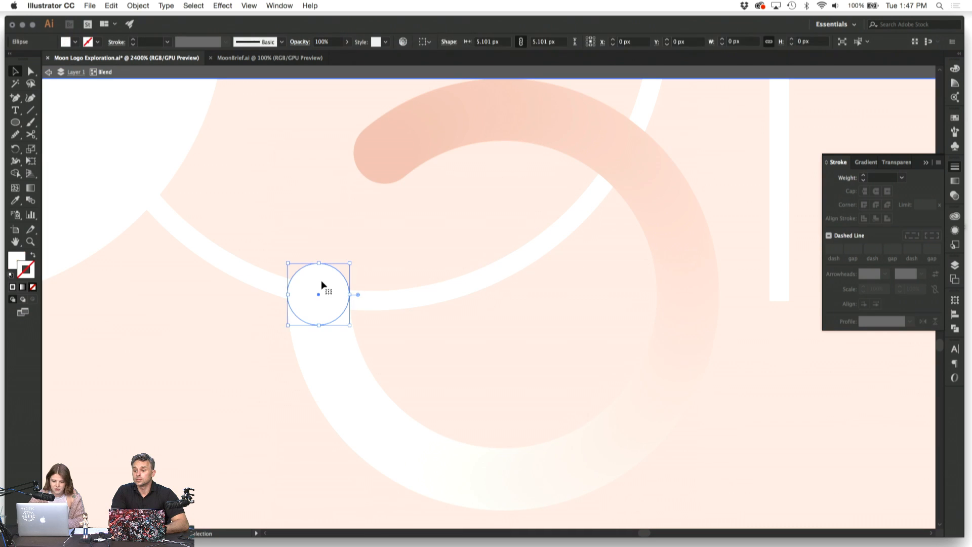
left_click(386, 152)
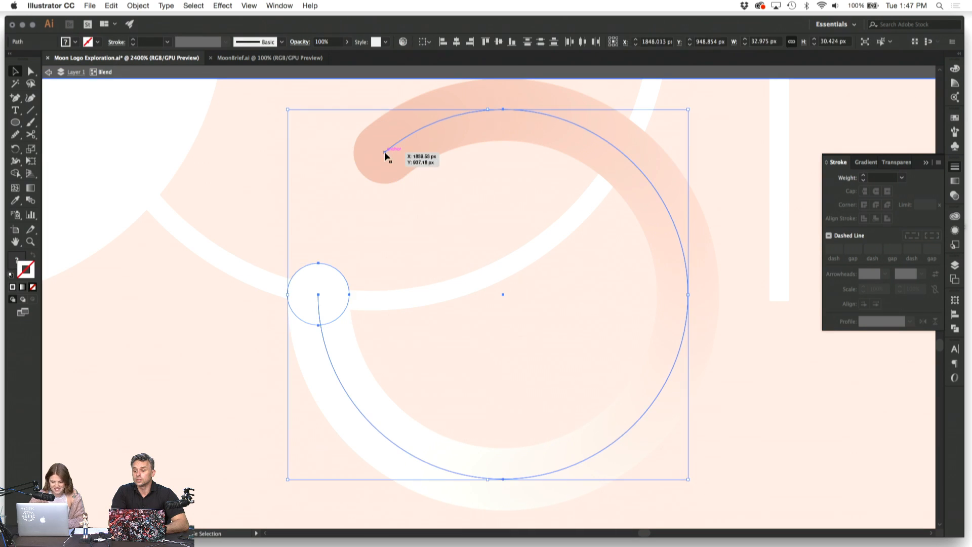
left_click(421, 128, "shift")
left_click_drag(416, 326, 308, 244)
left_click(260, 258)
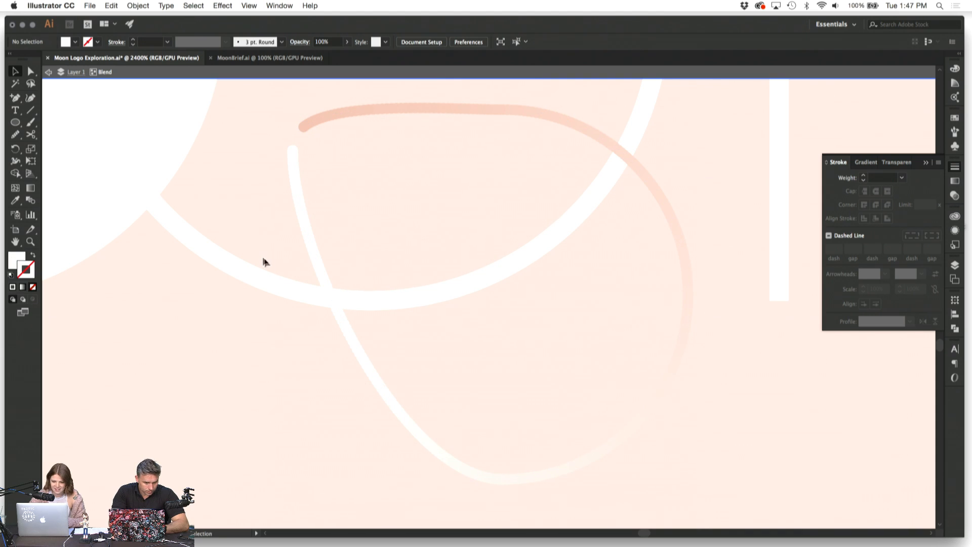
Step: Undo the end circles' scaling, try a smaller reduction of both circles and undo that too
key("super+z")
left_click_drag(416, 326, 379, 286)
left_click(428, 239)
key("super+z")
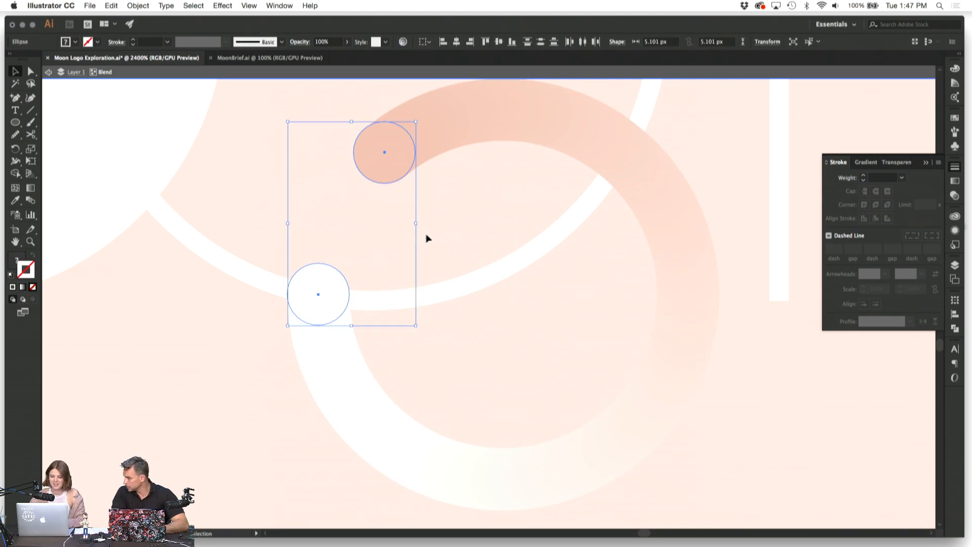
left_click(425, 237)
Step: Leave the isolated blend and move the whole curved blend into the empty area below the MOON logo
key("super+minus")
key("super+minus")
key("super+minus")
left_click_drag(556, 303, 501, 435)
left_click(555, 421)
scroll(587, 425, "down", 4)
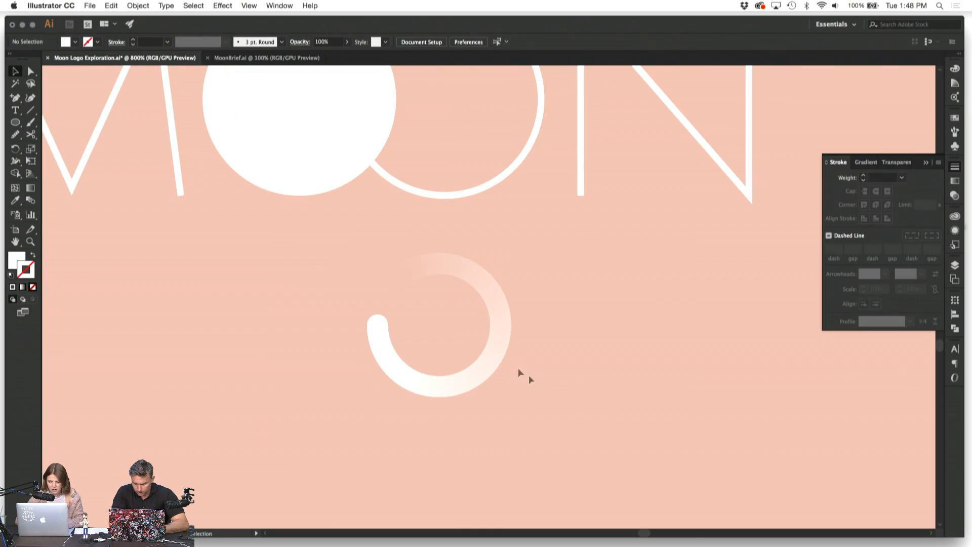
left_click_drag(491, 358, 520, 457)
left_click(637, 426)
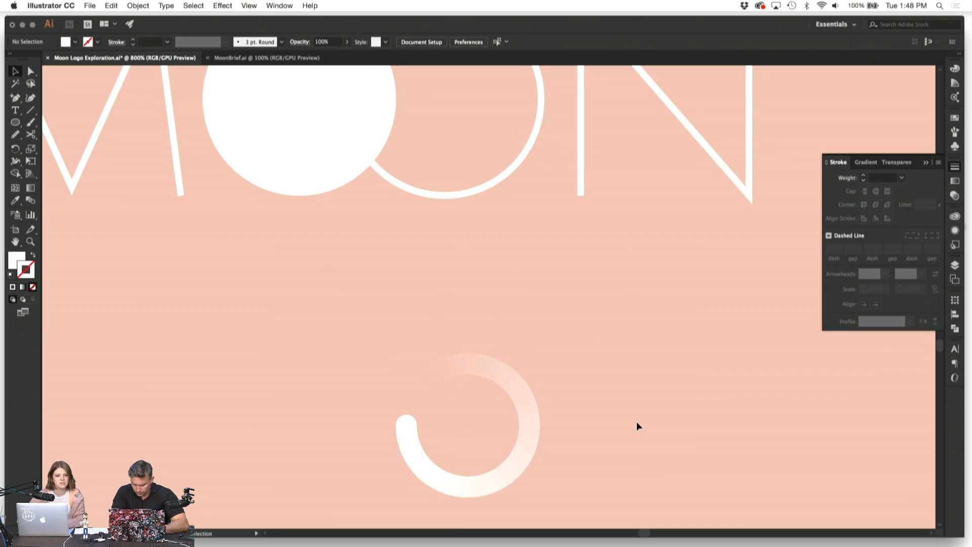
scroll(637, 426, "up", 4)
key("super+v")
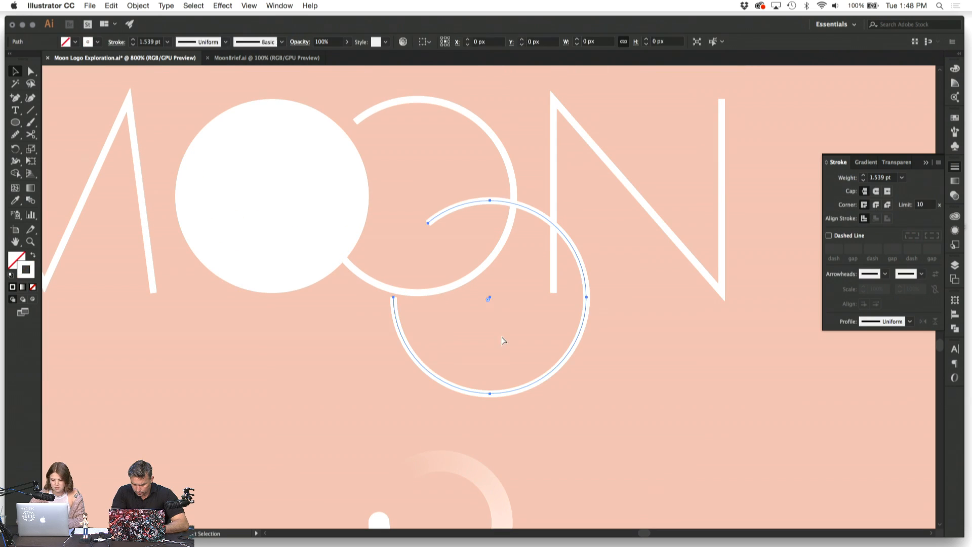
key("BackSpace")
Step: Duplicate the MOON logo with the solid first O and place the copy directly beside the original's N
left_click(474, 472)
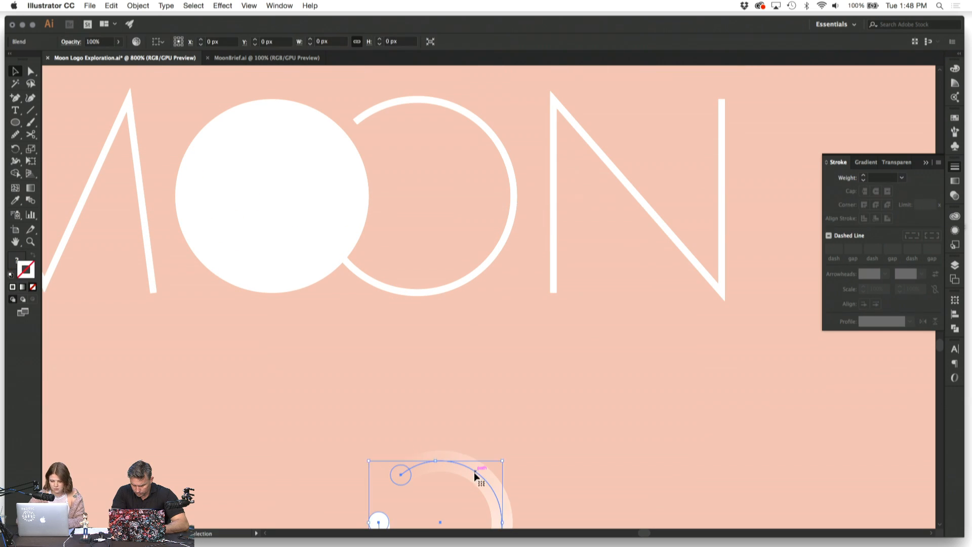
key("super+minus")
key("super+minus")
key("super+minus")
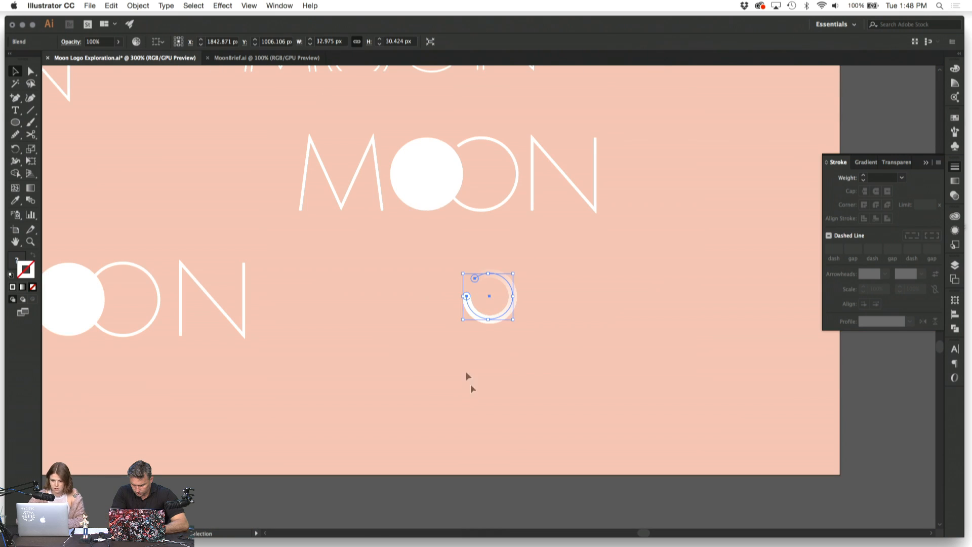
left_click(415, 277)
scroll(414, 277, "up", 3)
left_click_drag(267, 197, 610, 310)
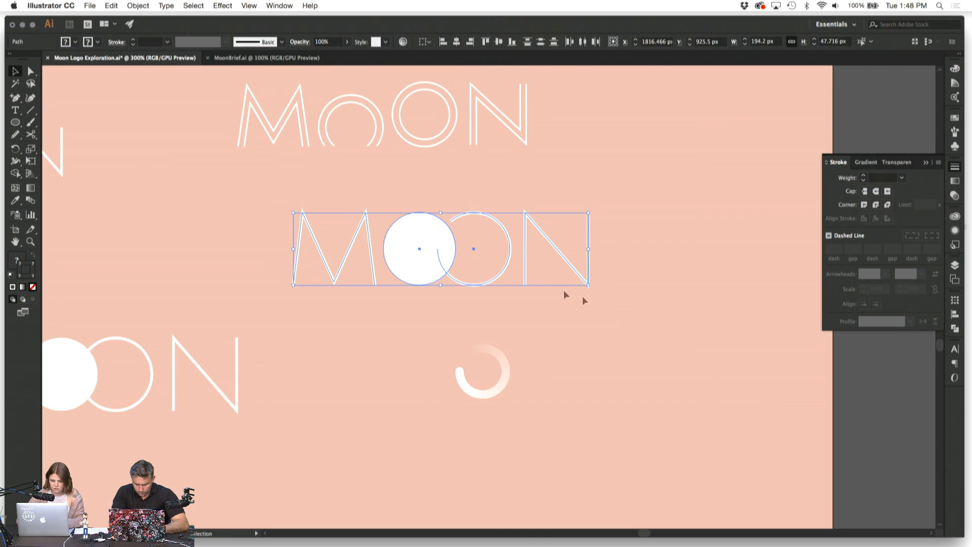
left_click_drag(391, 248, 710, 278)
left_click(636, 369)
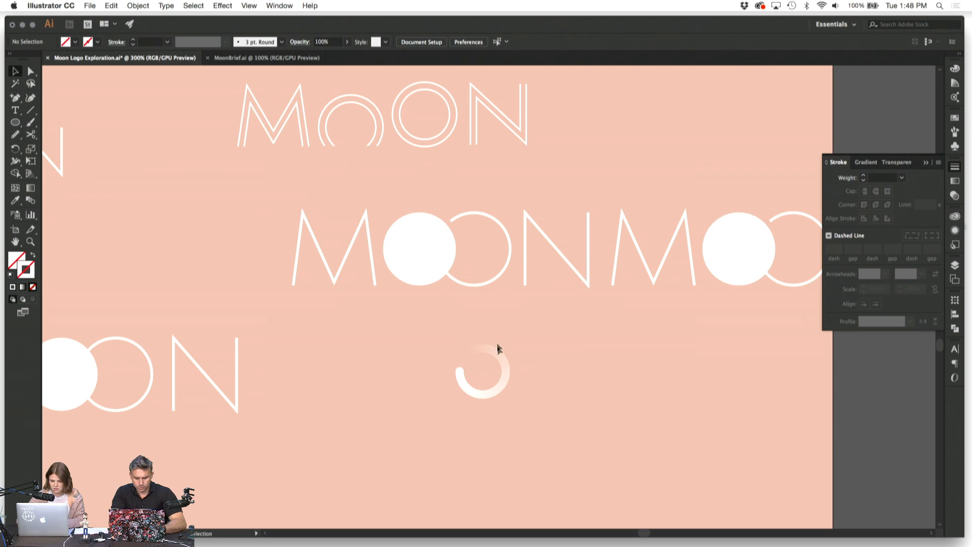
Step: Place a copy of the curved blend on the original logo's second O and enlarge it to about 52 by 48 px
left_click_drag(500, 352, 491, 215)
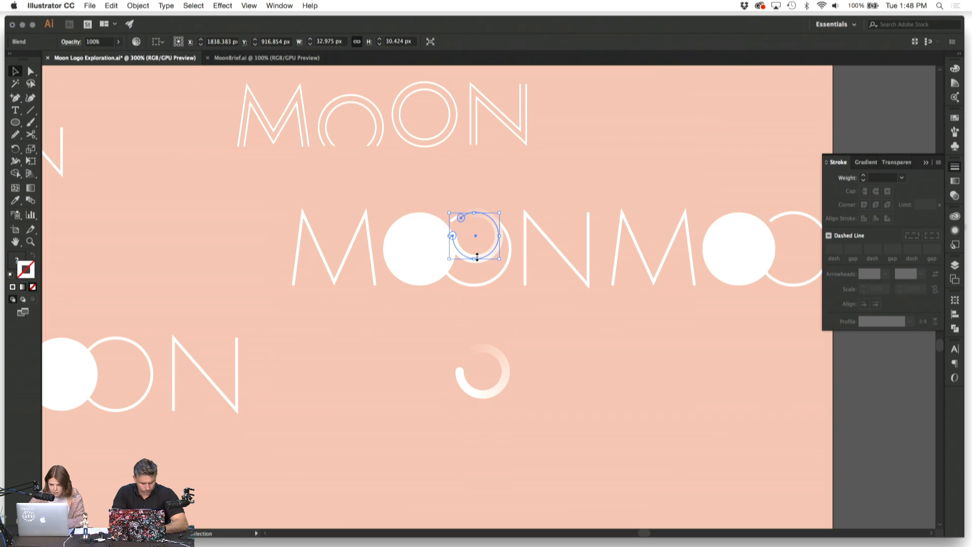
left_click_drag(475, 258, 473, 284)
left_click(488, 320)
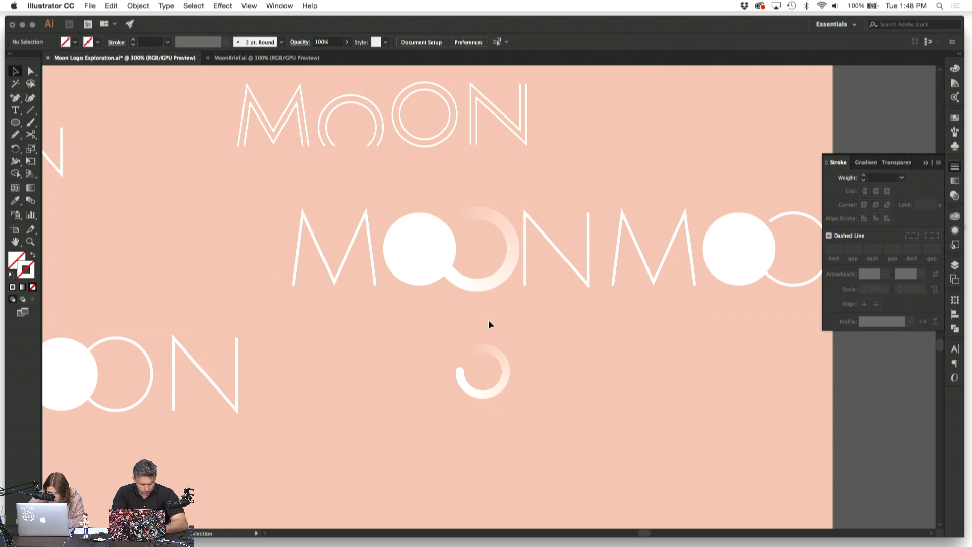
Step: Rotate the enlarged blend roughly half a turn so its white end faces the N and its faded end sits low
left_click(488, 288)
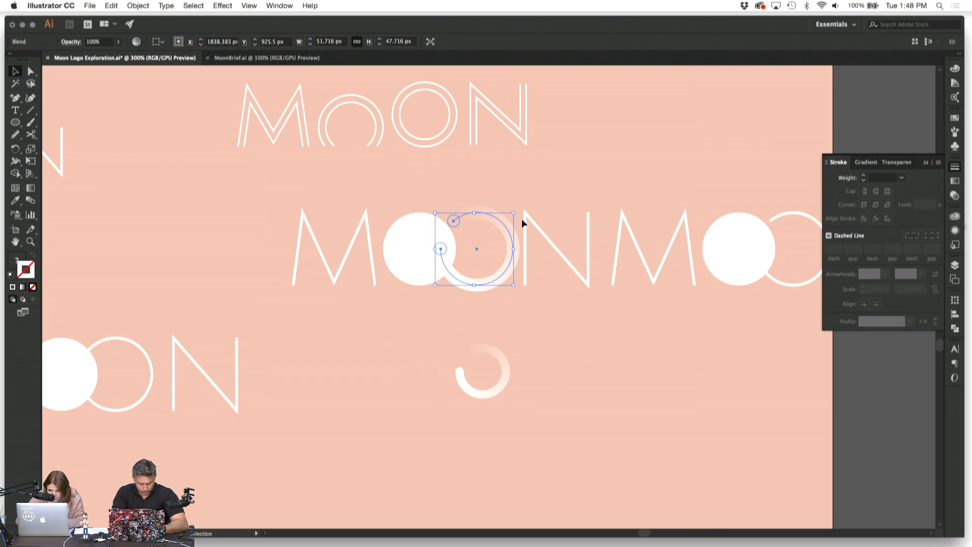
left_click_drag(520, 212, 450, 289)
left_click(469, 320)
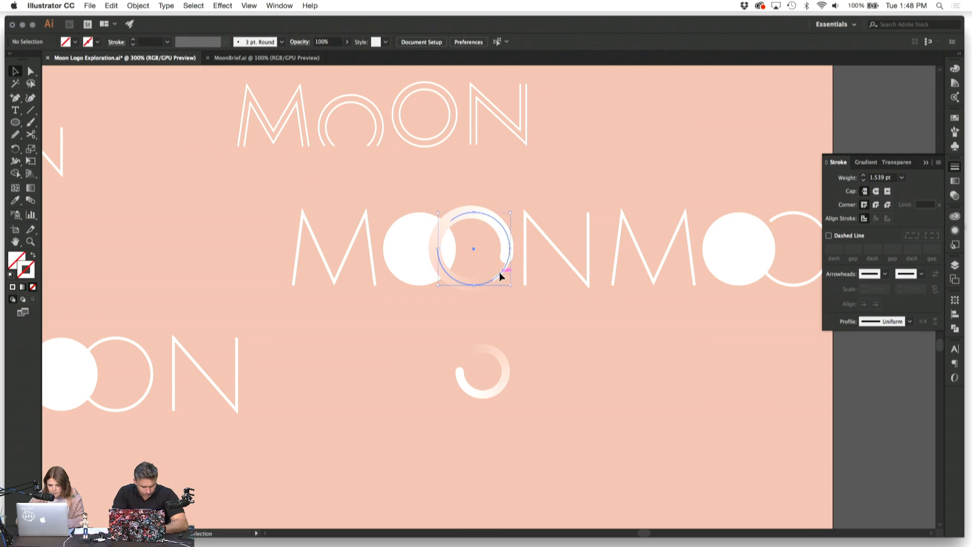
Step: Delete the thin arc of the second O and send the rotated blend behind the solid circle
left_click(488, 280)
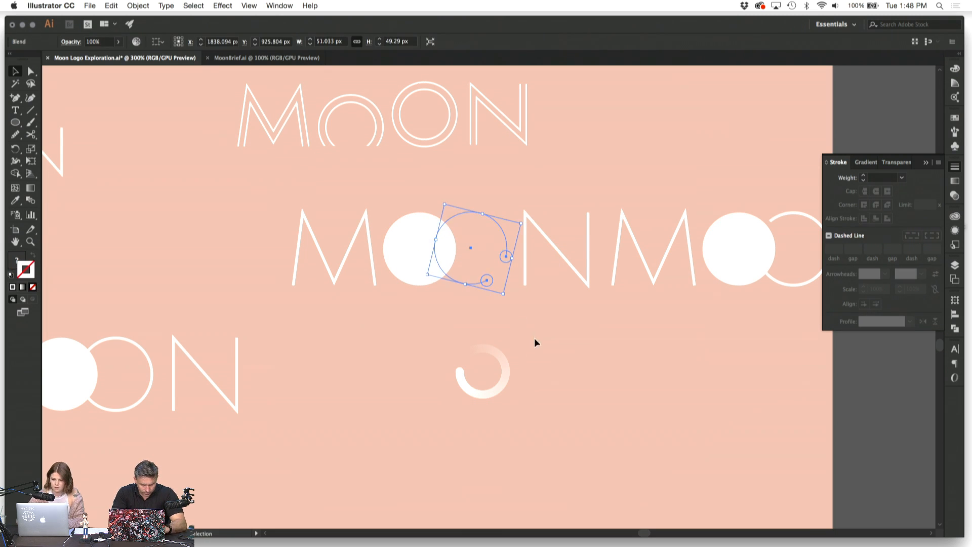
key("Delete")
Step: Unlock all objects and send the pink background rectangle behind the artwork
left_click(138, 6)
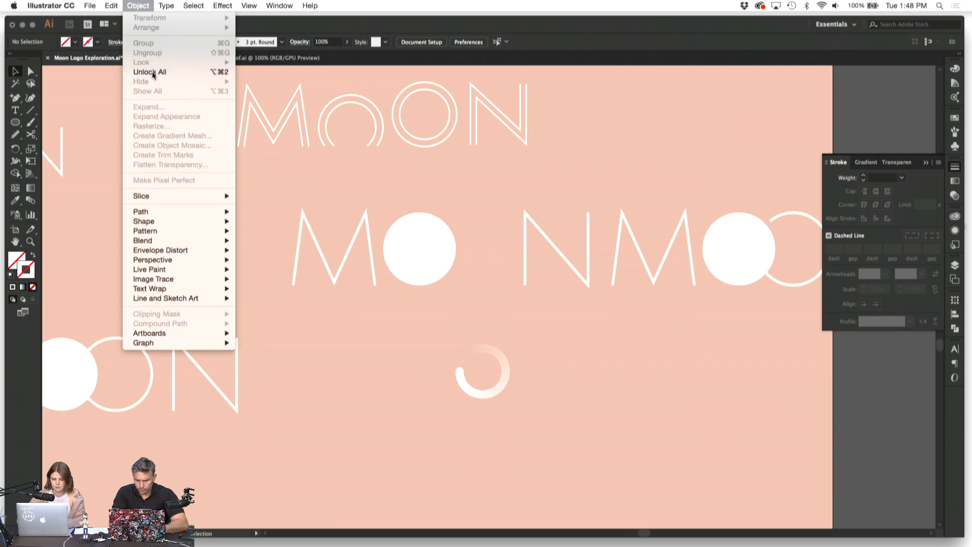
left_click(152, 72)
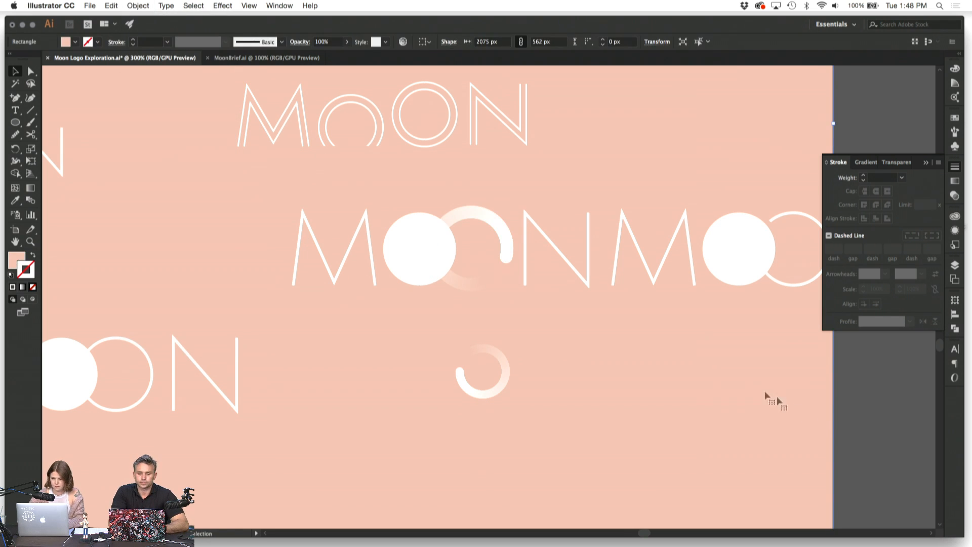
left_click(850, 406)
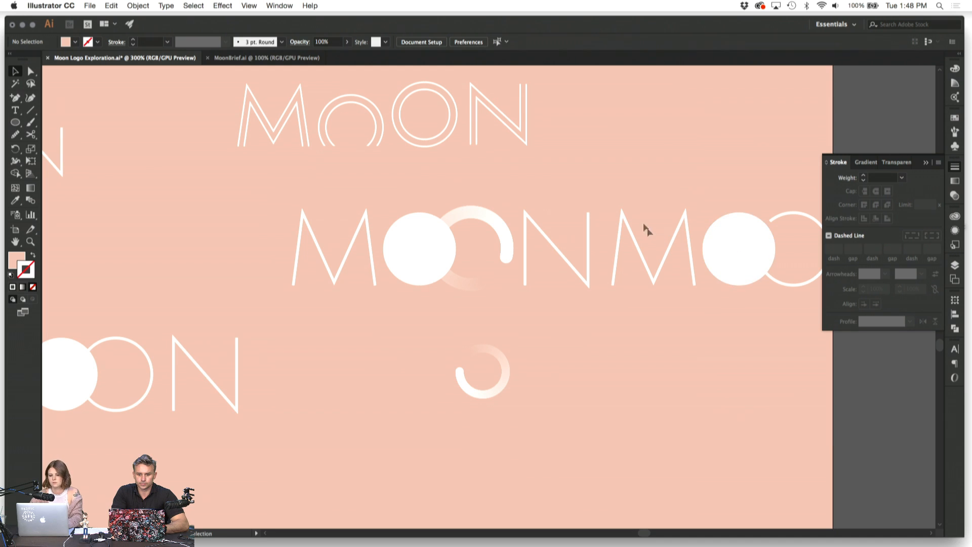
Step: Move the duplicated MOON logo into the lower-right corner of the pink artboard
key("super+minus")
key("super+minus")
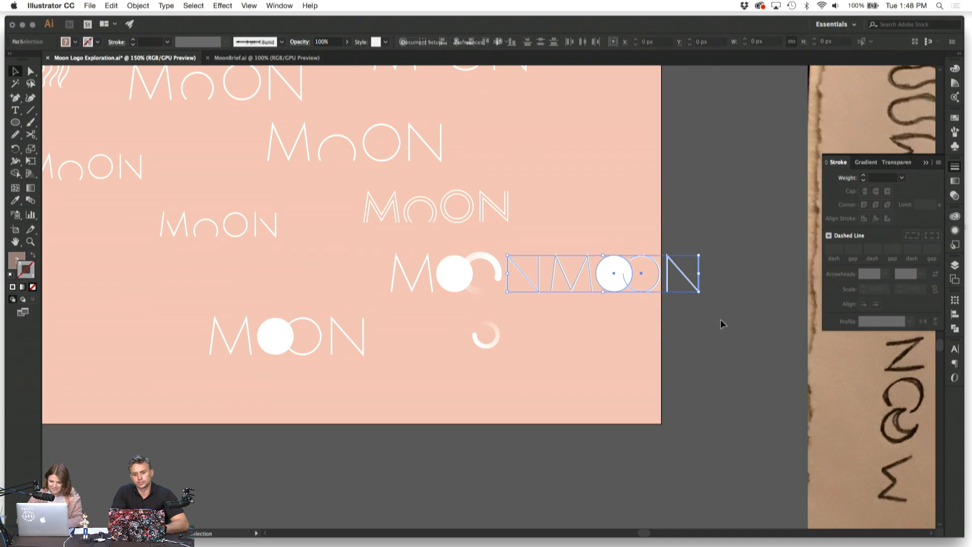
left_click_drag(608, 269, 551, 373)
left_click(550, 325)
scroll(552, 314, "down", 3)
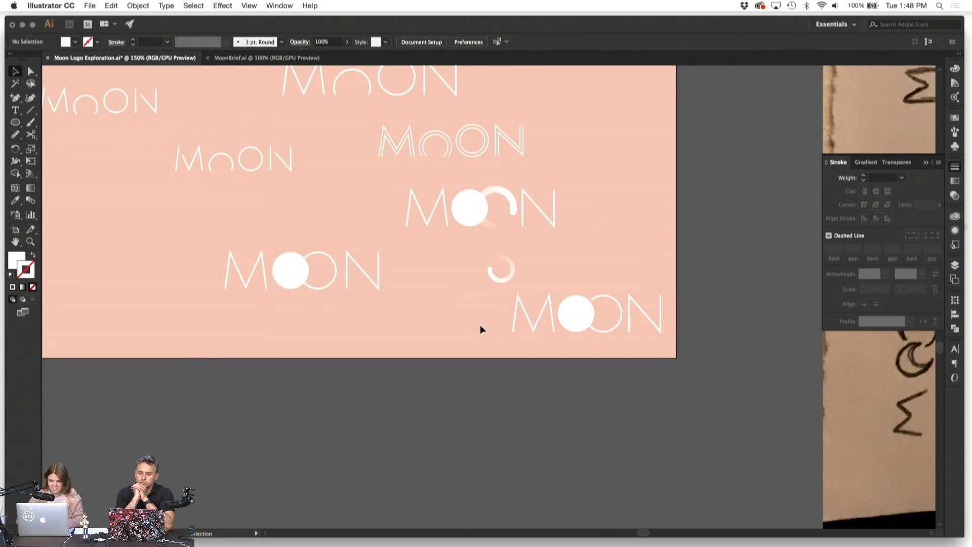
Step: Move the other solid-circle MOON logo up and left, beneath the small thin-line MOON logo
left_click(346, 273)
left_click(352, 310)
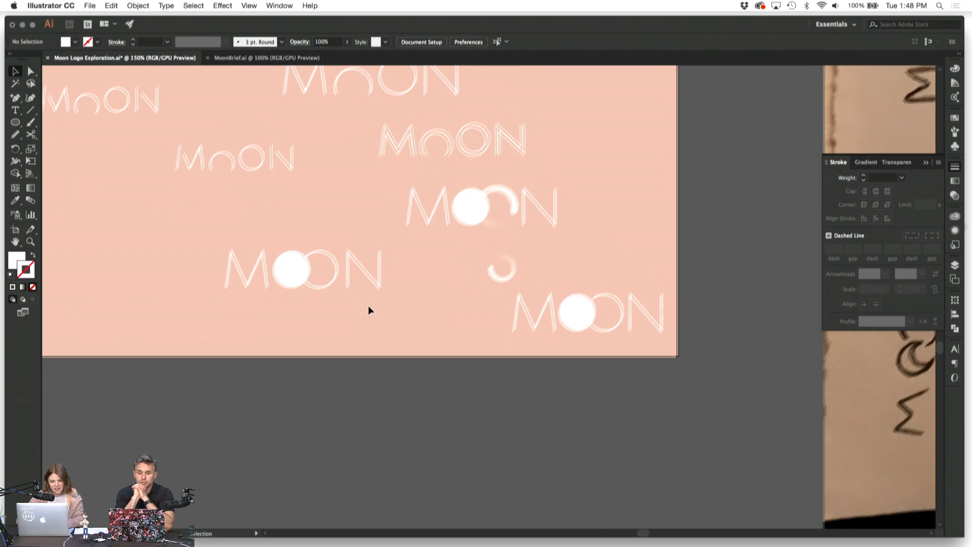
scroll(369, 310, "left", 3)
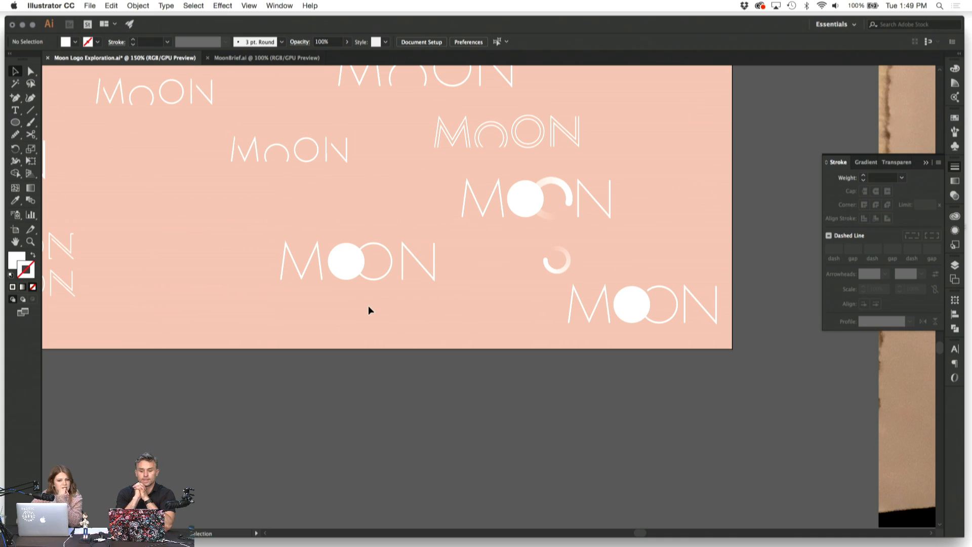
left_click_drag(449, 296, 269, 226)
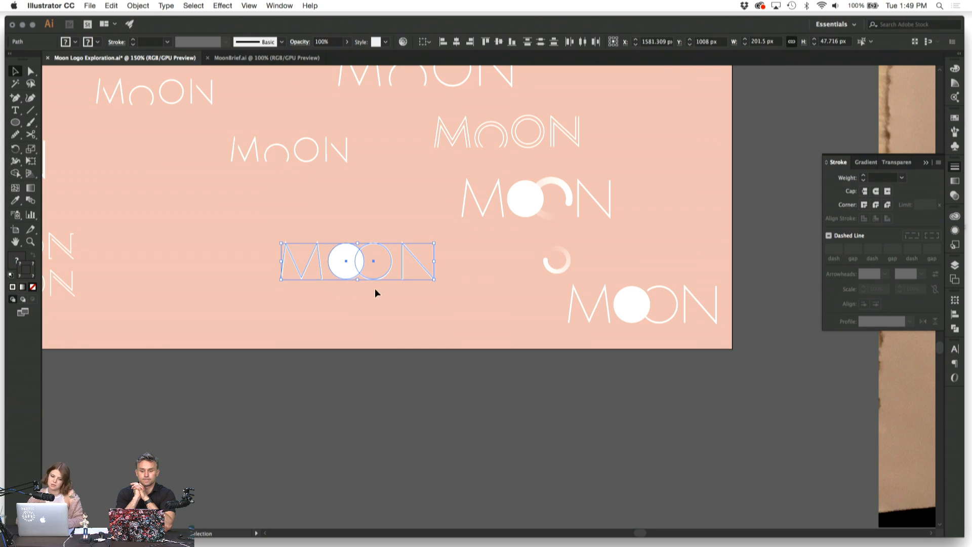
left_click_drag(347, 265, 263, 213)
left_click(354, 282)
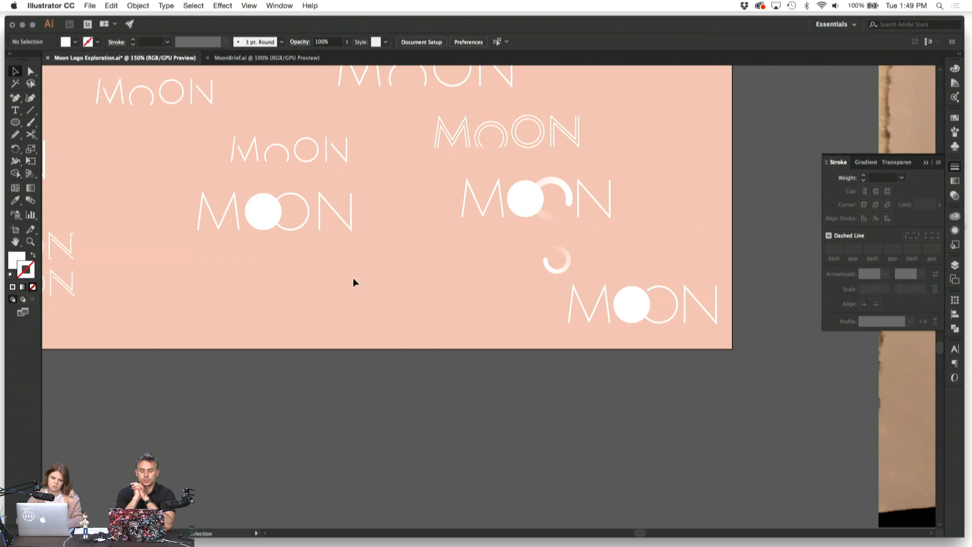
Step: Delete the MOON logo whose second O is the blended arc
left_click_drag(456, 189, 628, 218)
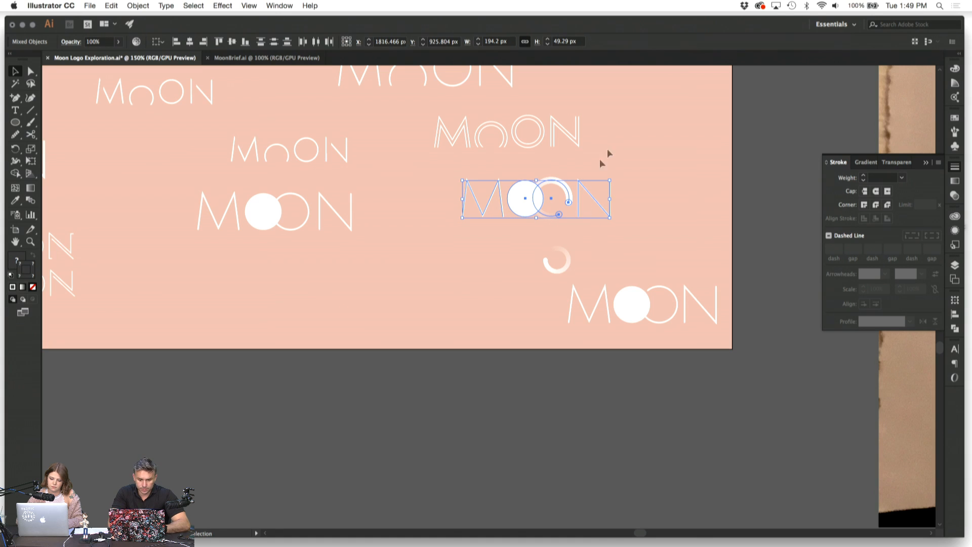
left_click_drag(585, 193, 765, 152)
key("Delete")
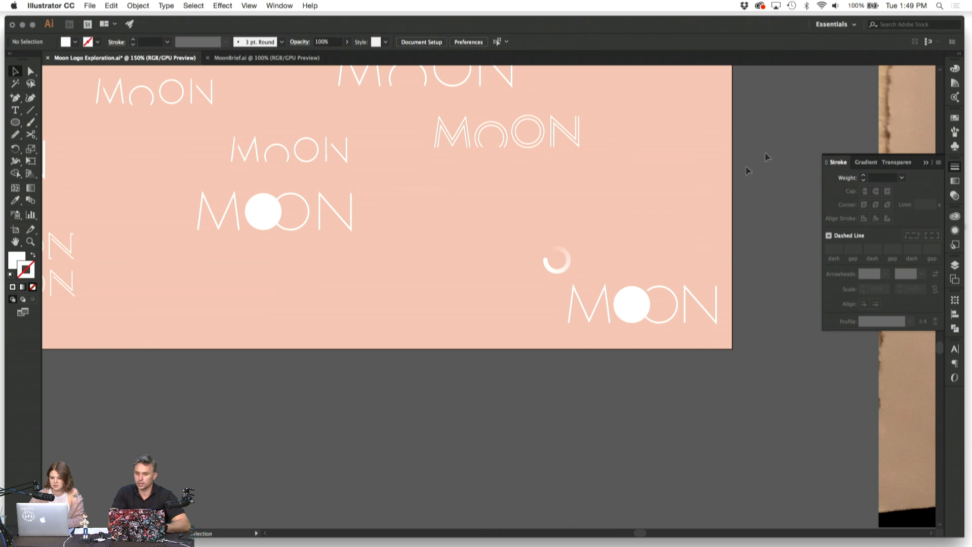
Step: Move the small blended ring off the pink artboard onto the grey canvas below it
left_click_drag(538, 283, 514, 409)
left_click(515, 257)
left_click(523, 300)
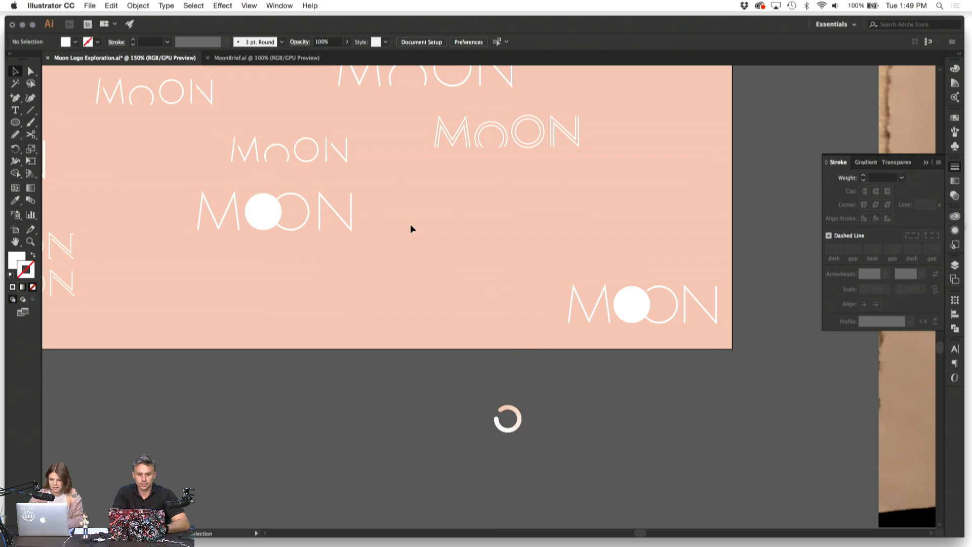
key("super+equal")
left_click(15, 122)
left_click_drag(397, 179, 429, 208)
key("Delete")
Step: Move the white and pink overlapping-circle crescent from beside the six pink squares to above the first square
scroll(429, 209, "down", 5)
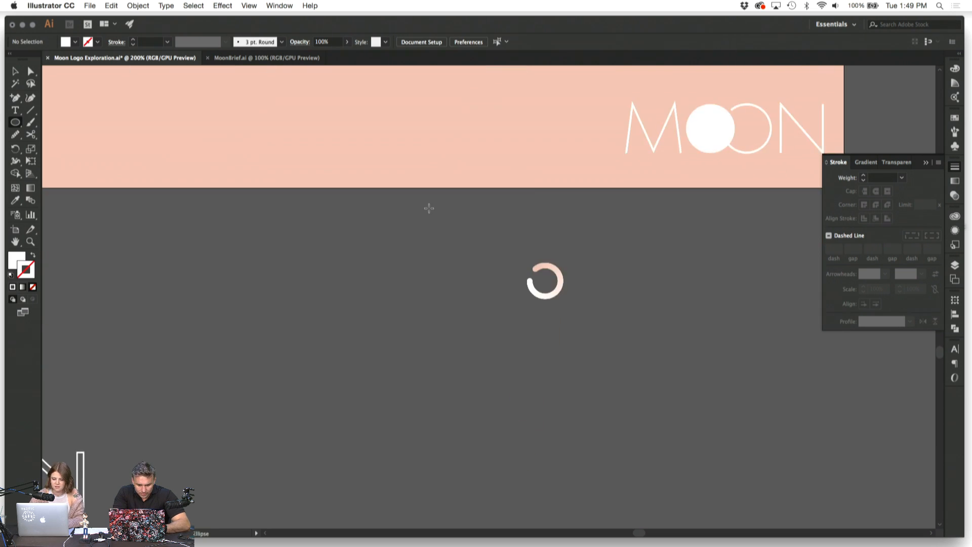
scroll(429, 208, "down", 5)
key("super+minus")
key("super+minus")
key("super+minus")
scroll(429, 208, "down", 5)
scroll(421, 208, "left", 5)
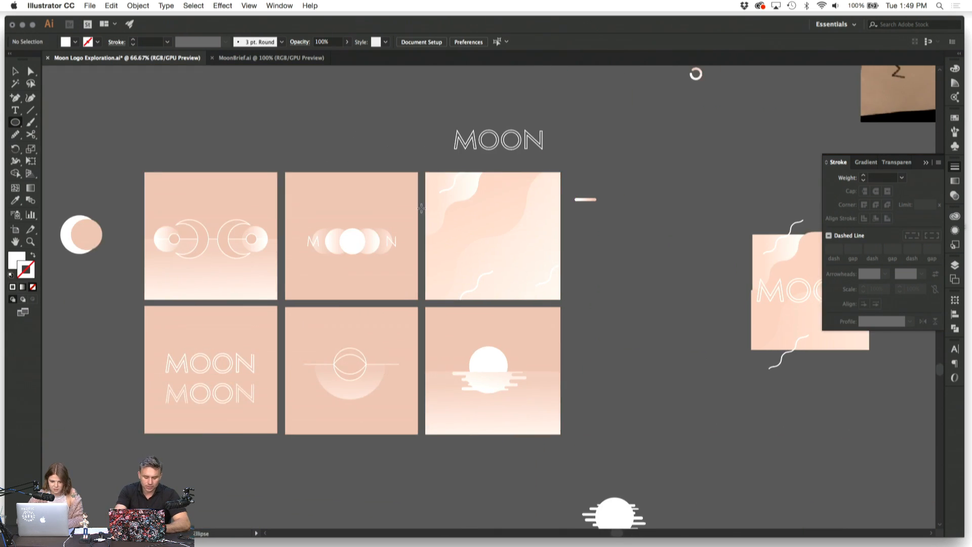
scroll(421, 208, "left", 8)
key("v")
left_click(303, 233)
left_click_drag(304, 233, 370, 115)
left_click(272, 173)
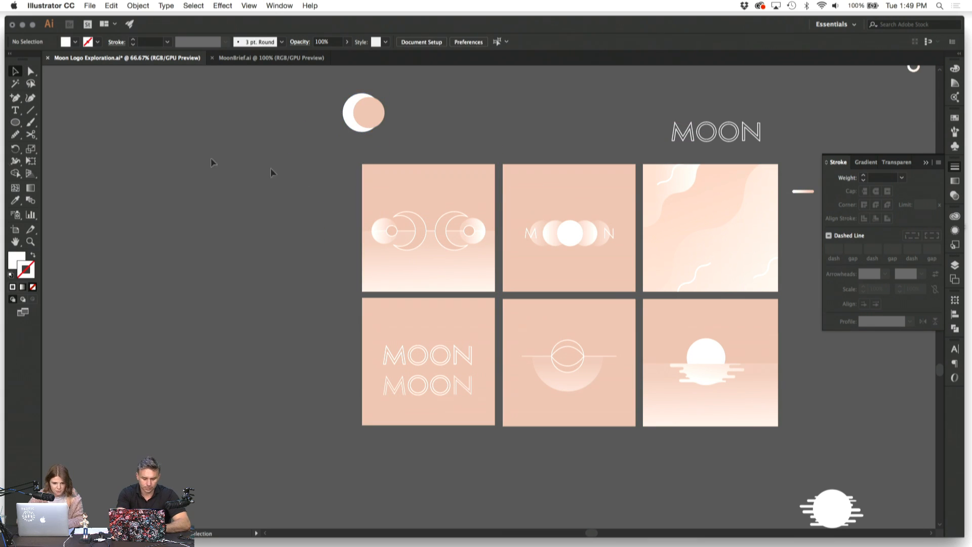
Step: Duplicate the pink square containing the two MOON wordmarks, placing the copy directly beside it on the left
left_click(17, 230)
left_click(18, 72)
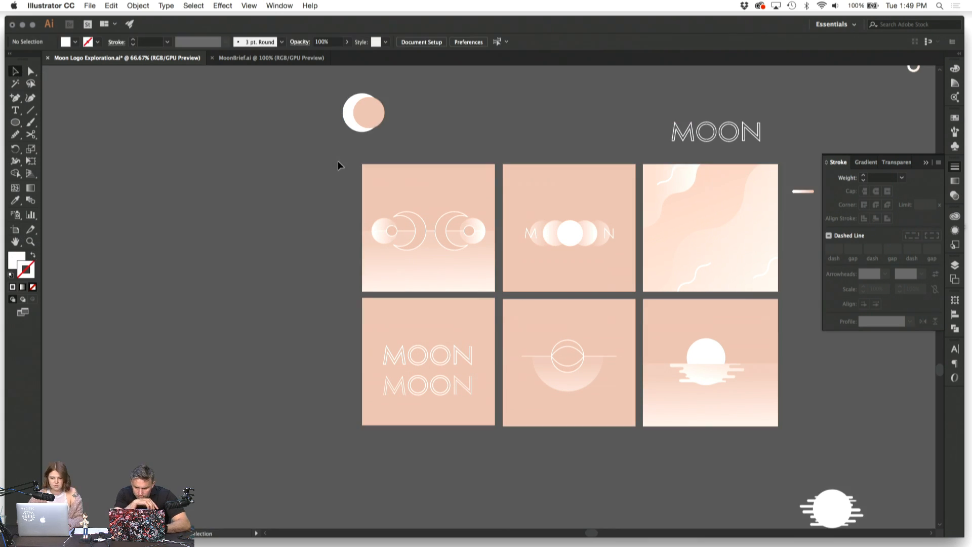
left_click(487, 286)
left_click(304, 329)
left_click_drag(337, 309, 477, 431)
left_click_drag(457, 324, 311, 332)
left_click(299, 284)
Step: Delete the two MOON wordmarks from the original pink square, keeping those in its copy
left_click(433, 369)
left_click(423, 375)
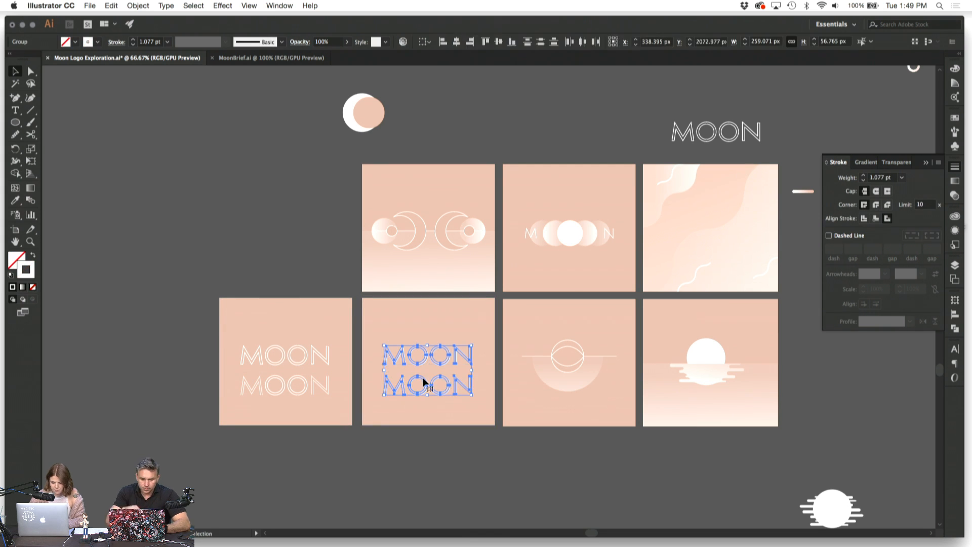
key("Delete")
Step: Draw an outlined white circle about 30 px wide in the emptied pink square and place a copy about 189 px to its right
key("super+equal")
key("super+equal")
key("super+equal")
scroll(424, 384, "down", 5)
scroll(423, 383, "left", 2)
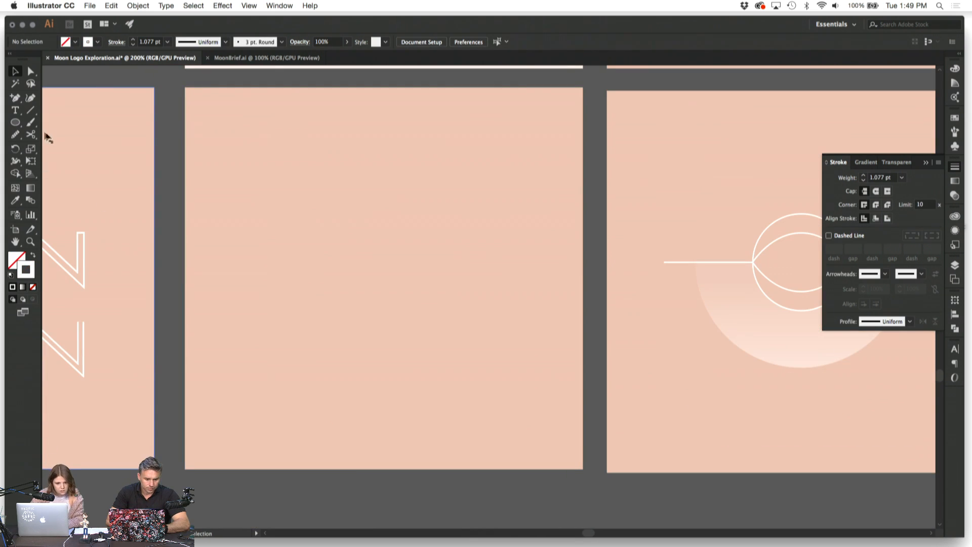
left_click(15, 122)
left_click_drag(211, 206, 242, 237)
left_click(16, 72)
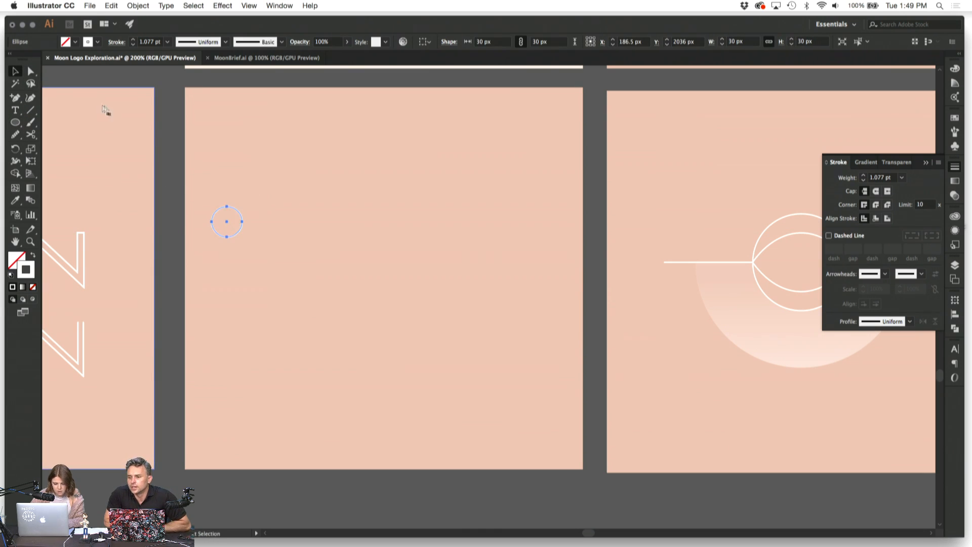
left_click(184, 232)
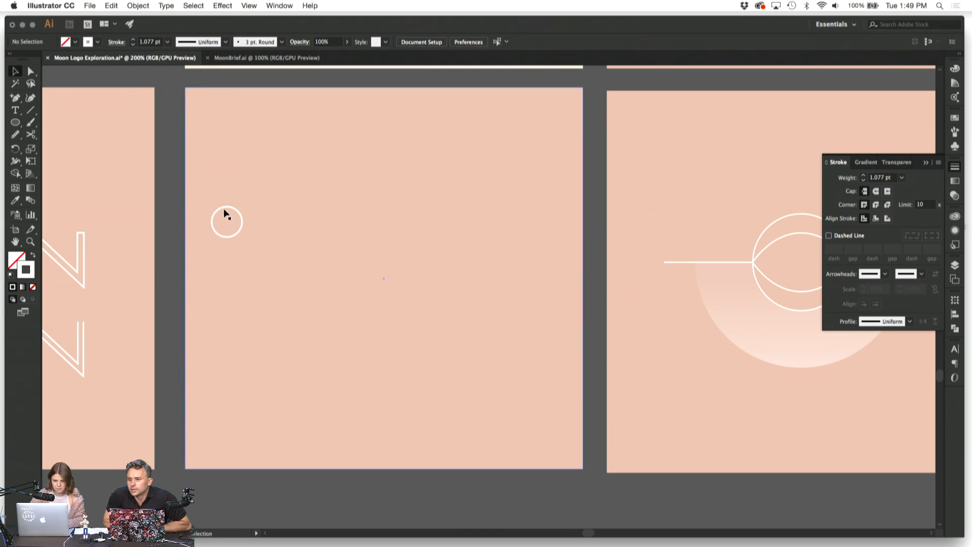
left_click_drag(223, 211, 416, 219)
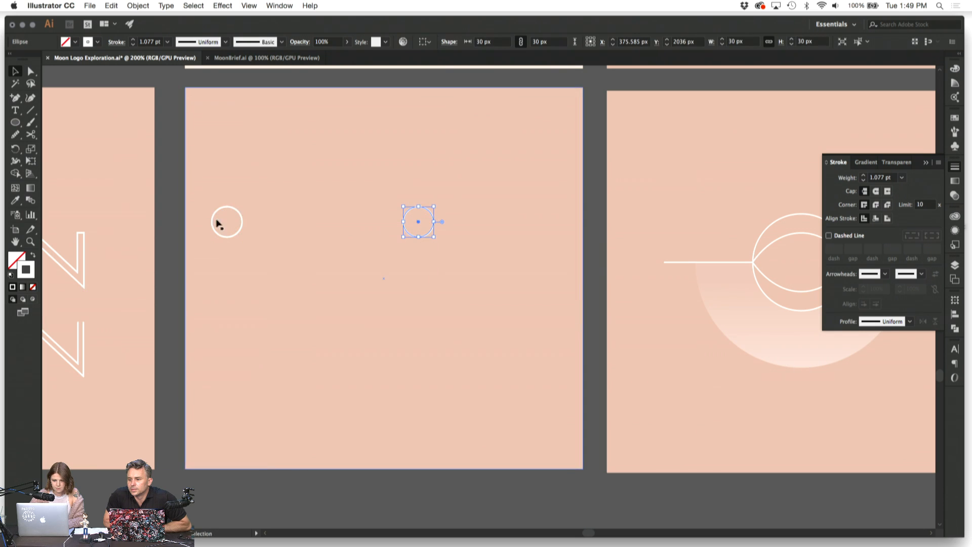
Step: Swap fill and stroke on both circles, giving them a solid white fill and no outline
left_click(242, 223, "shift")
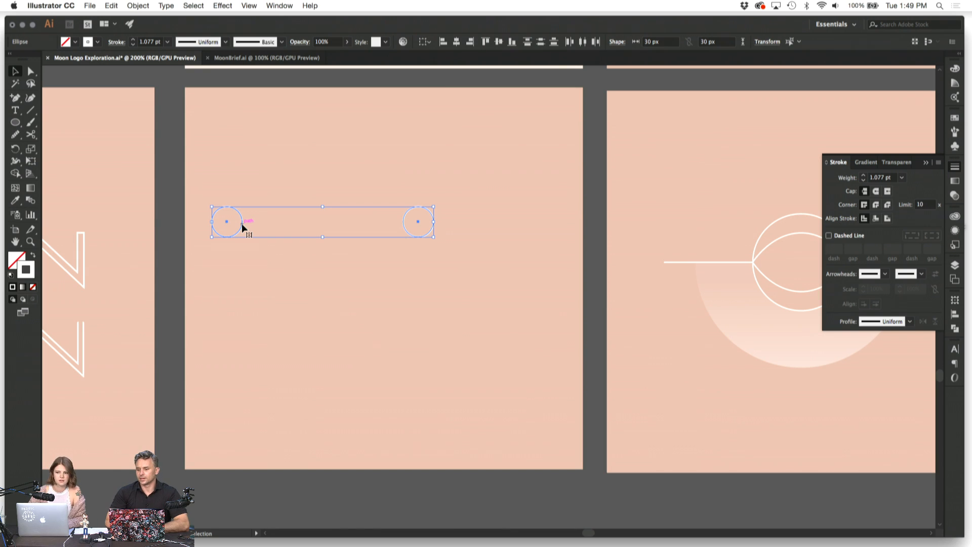
left_click(33, 257)
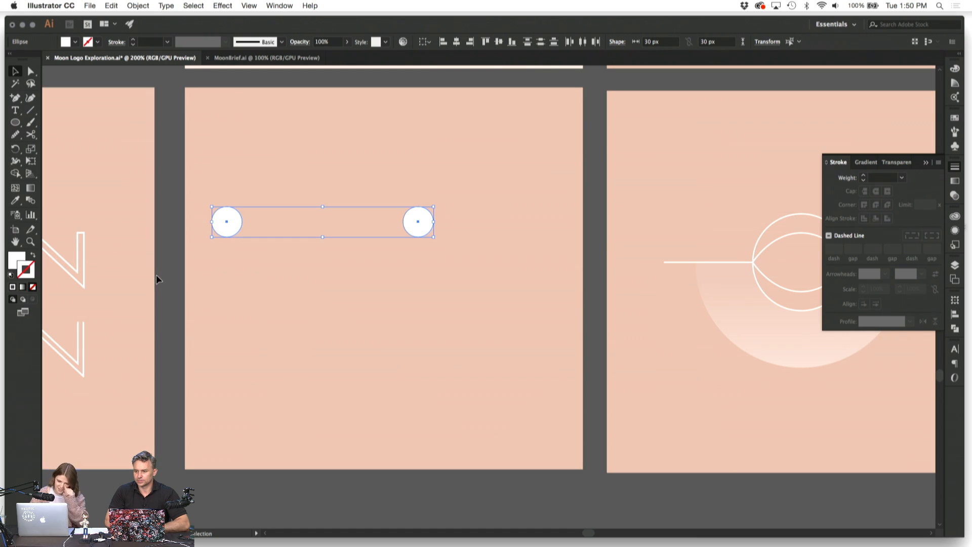
left_click(156, 272)
Step: Fill the right-hand circle with the pink sampled from the background square
left_click(412, 229)
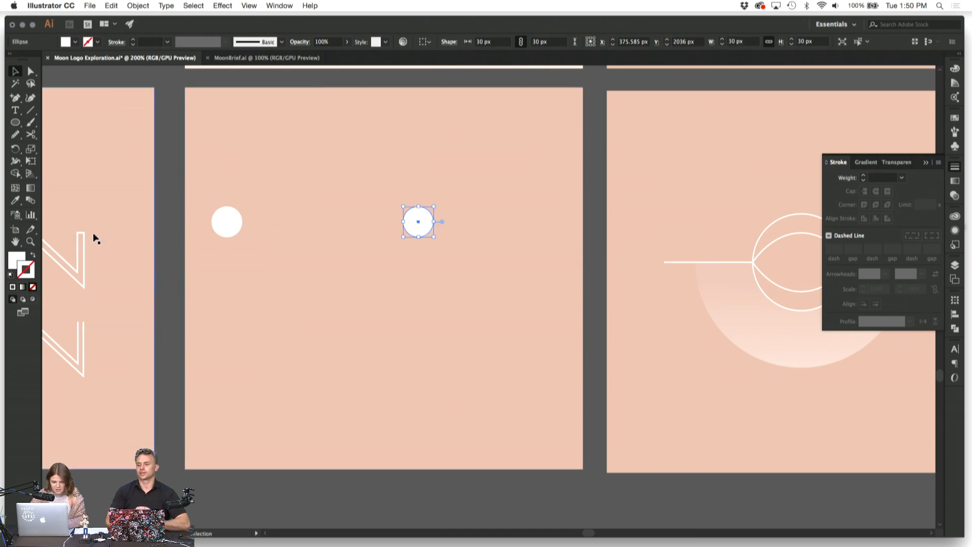
left_click(14, 202)
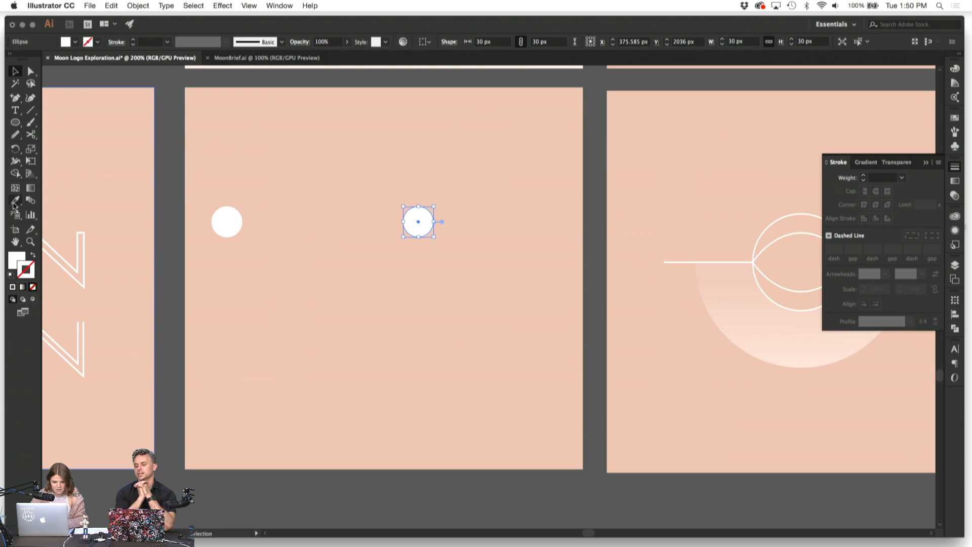
left_click(289, 125)
key("v")
Step: Set the blend spacing for the white and pink circles to 10 specified steps
left_click(223, 220, "shift")
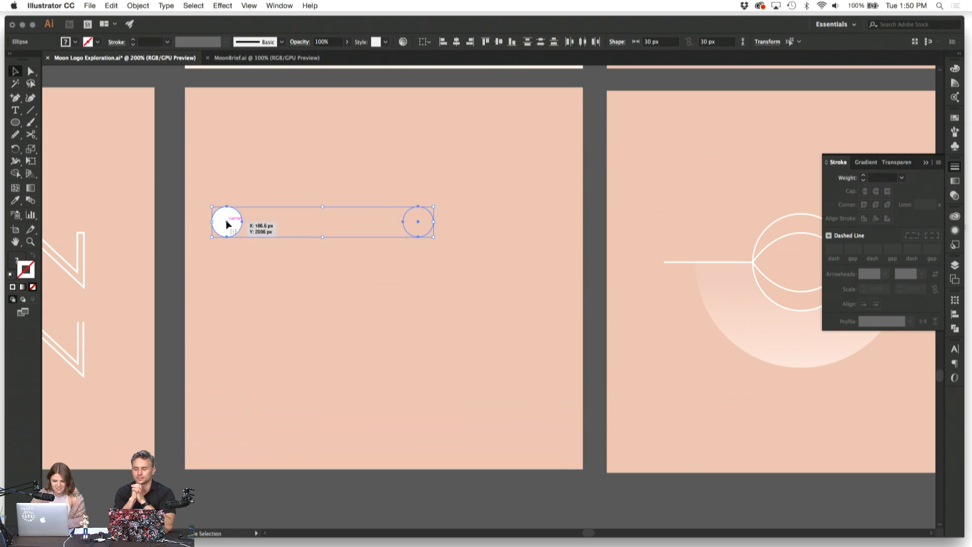
left_click(110, 5)
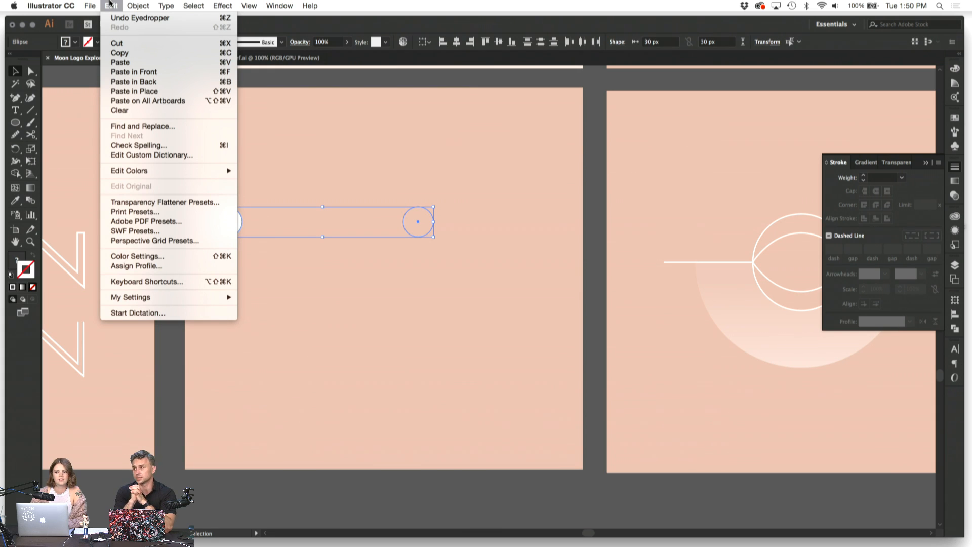
left_click(110, 4)
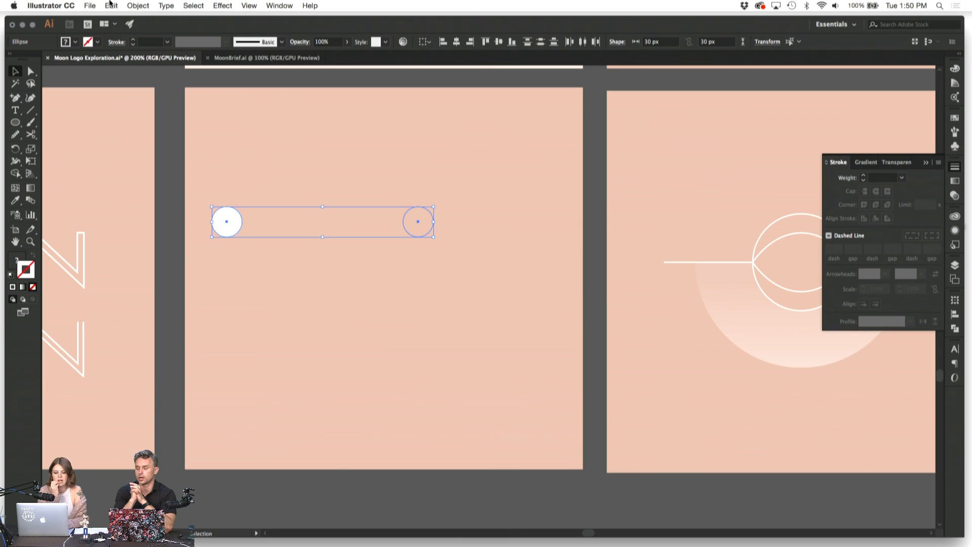
left_click(110, 4)
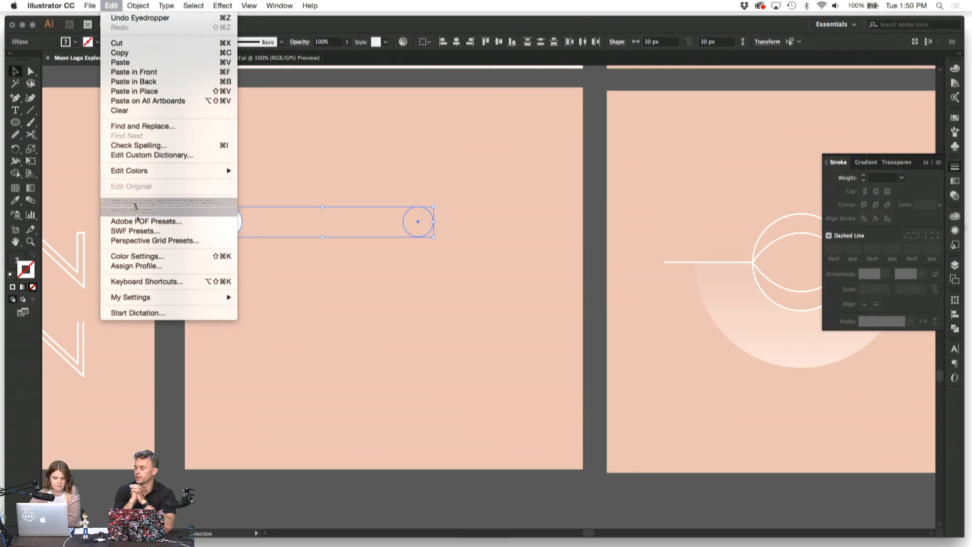
mouse_move(137, 6)
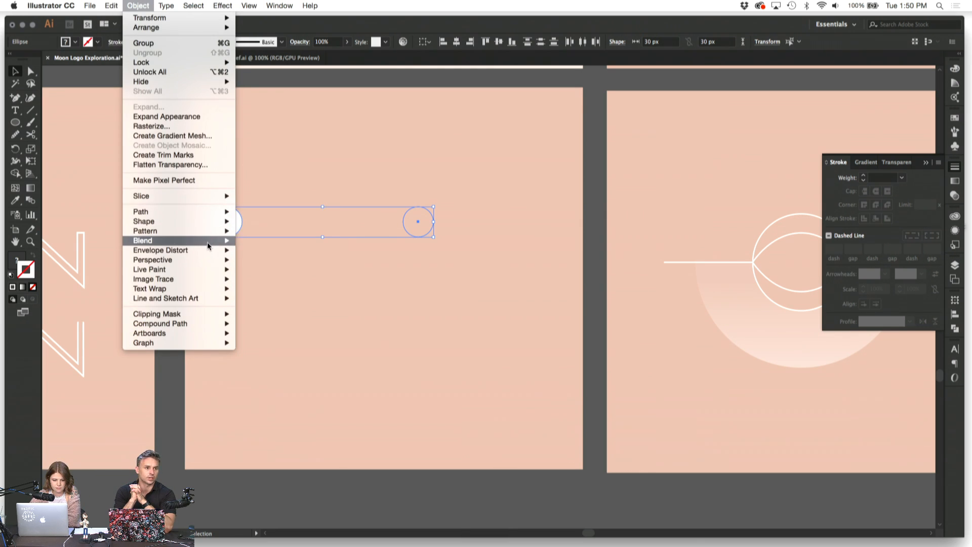
mouse_move(223, 242)
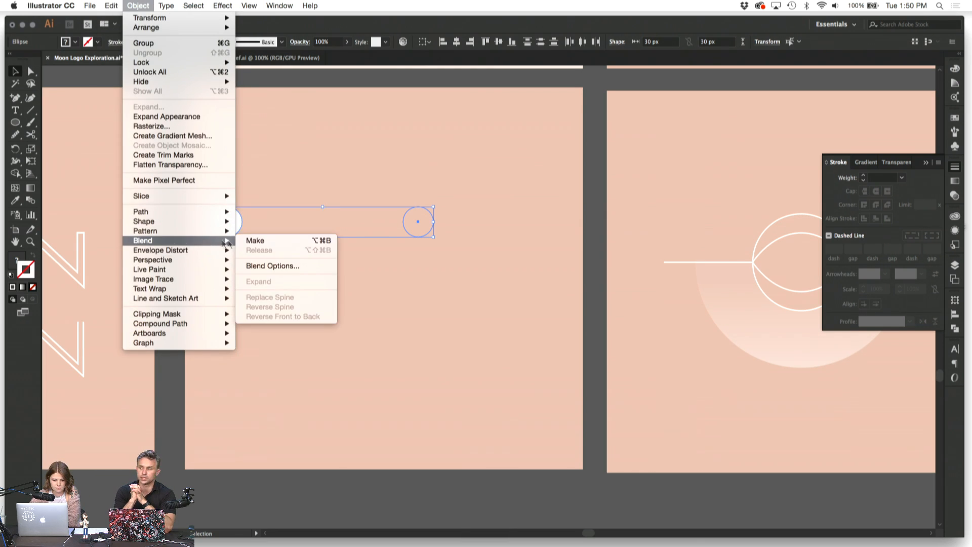
left_click(273, 265)
double_click(546, 257)
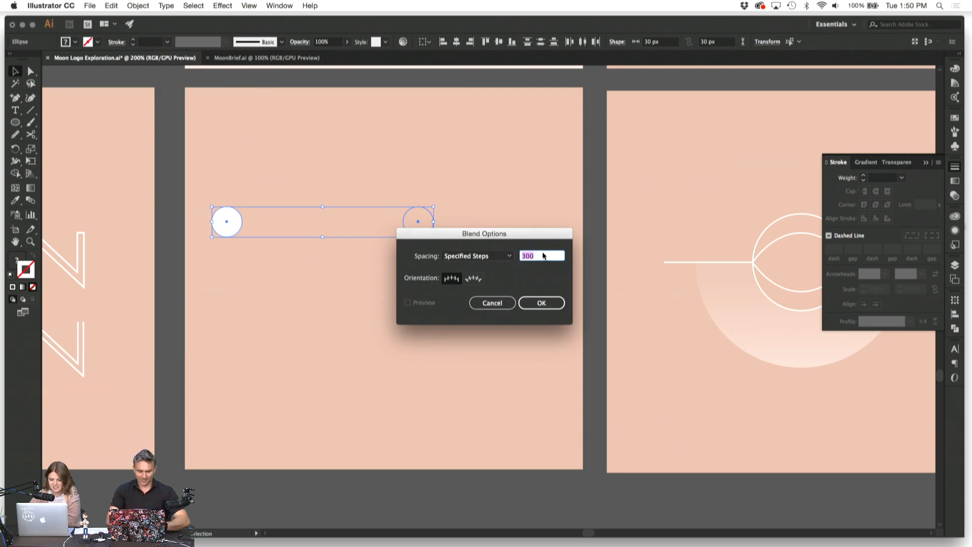
type("10")
key("Return")
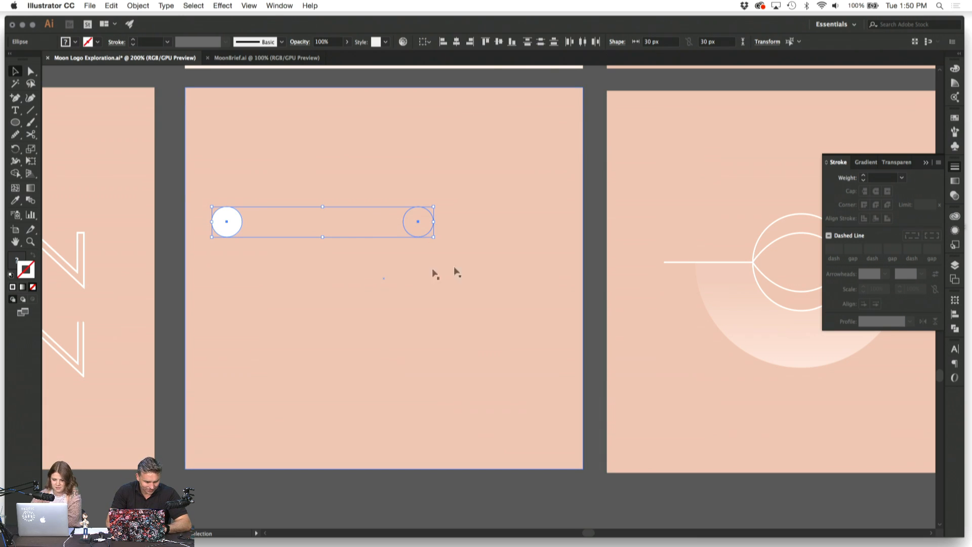
Step: Blend the white circle into the pink circle with the specified steps
left_click(111, 6)
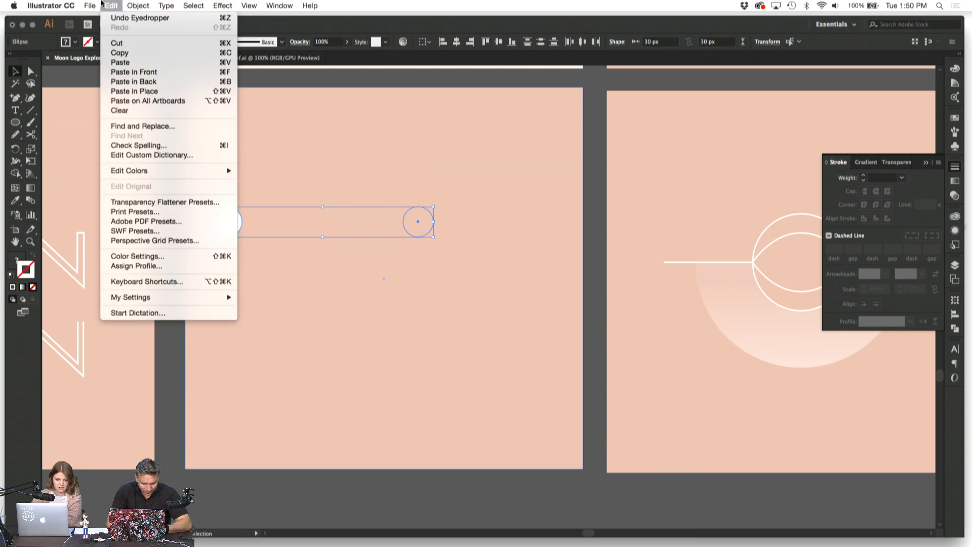
mouse_move(138, 5)
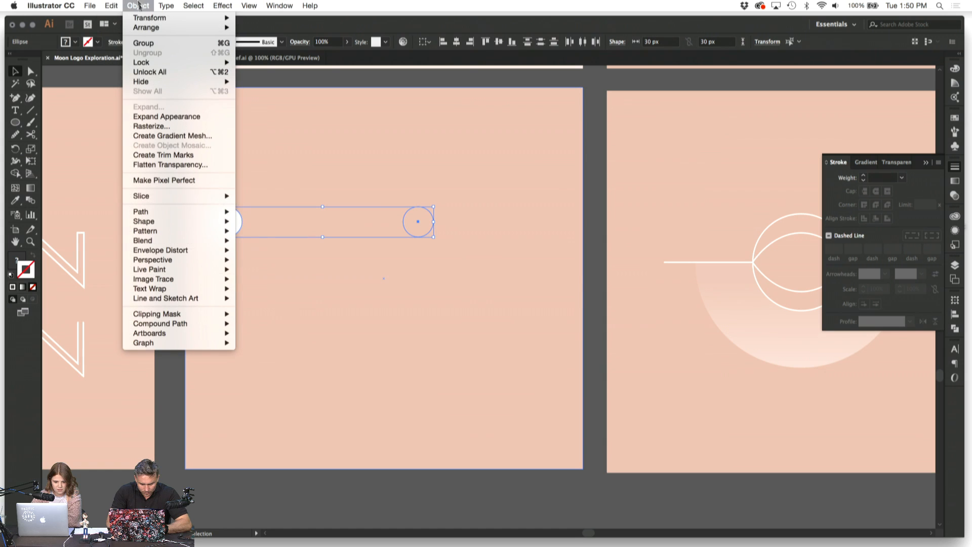
mouse_move(182, 244)
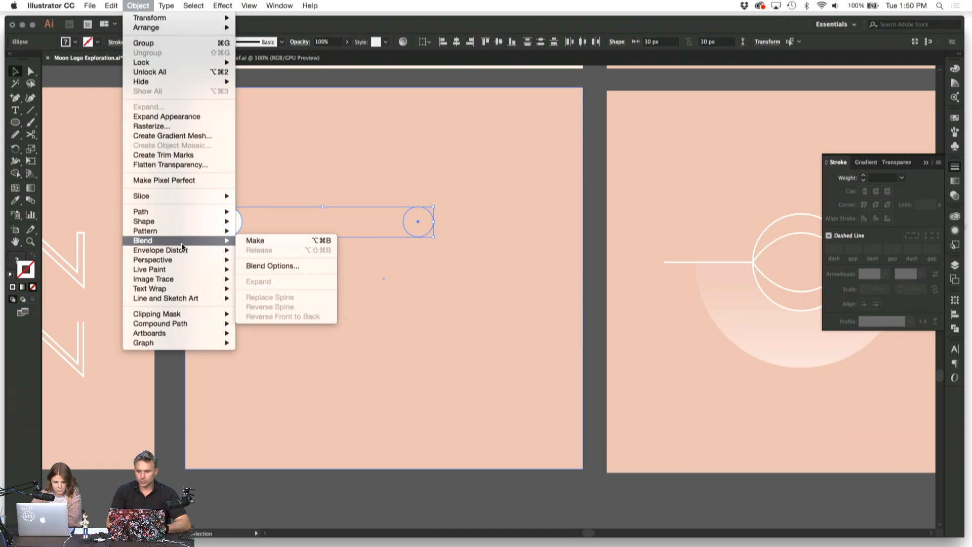
left_click(262, 241)
left_click(244, 266)
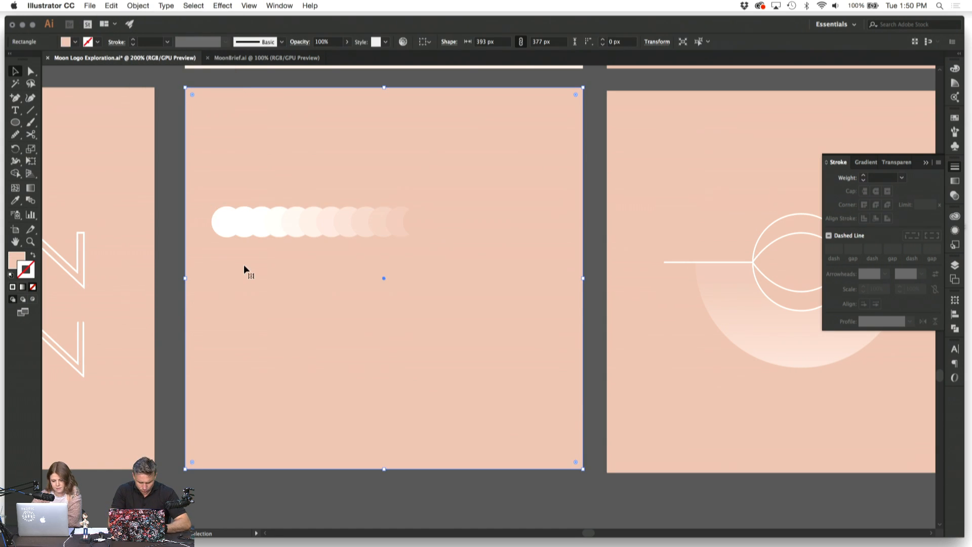
left_click(181, 302)
left_click(270, 326)
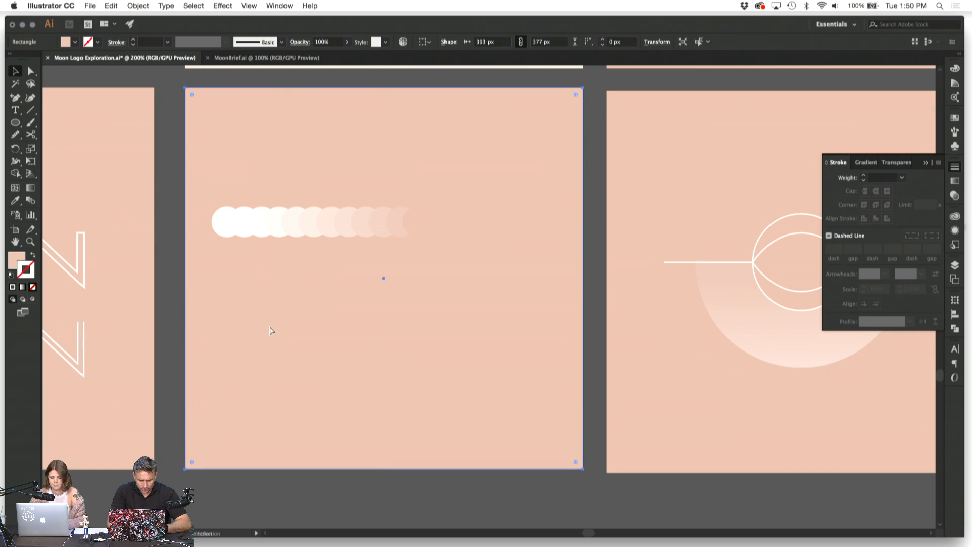
Step: Move the blended row of circles up and to the right within the pink square
key("super+shift+a")
left_click_drag(289, 217, 323, 202)
key("super+shift+a")
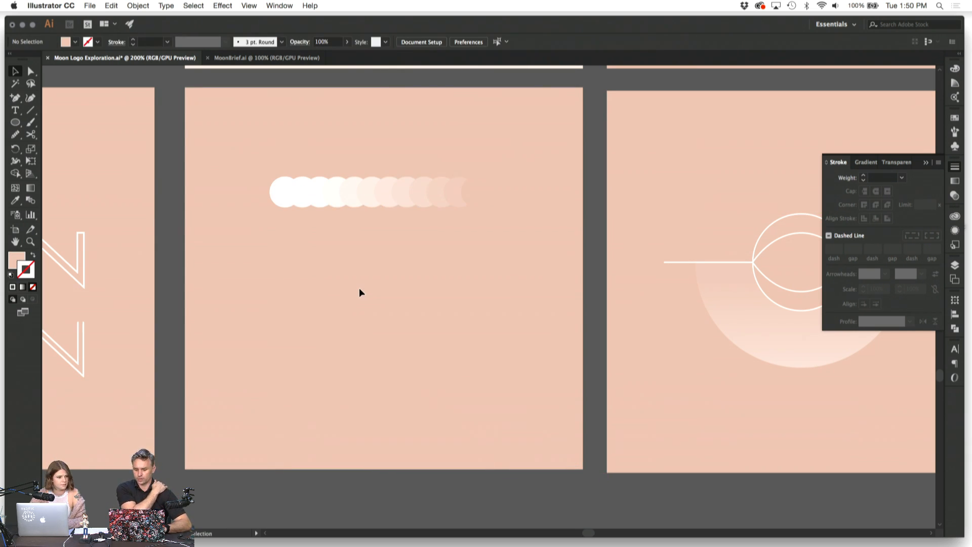
Step: Draw a solid white circle about 33 px wide below the blended row and place a copy about 187 px to its right
left_click(16, 122)
left_click_drag(272, 252, 304, 286)
left_click(15, 201)
left_click(291, 187)
left_click(14, 73)
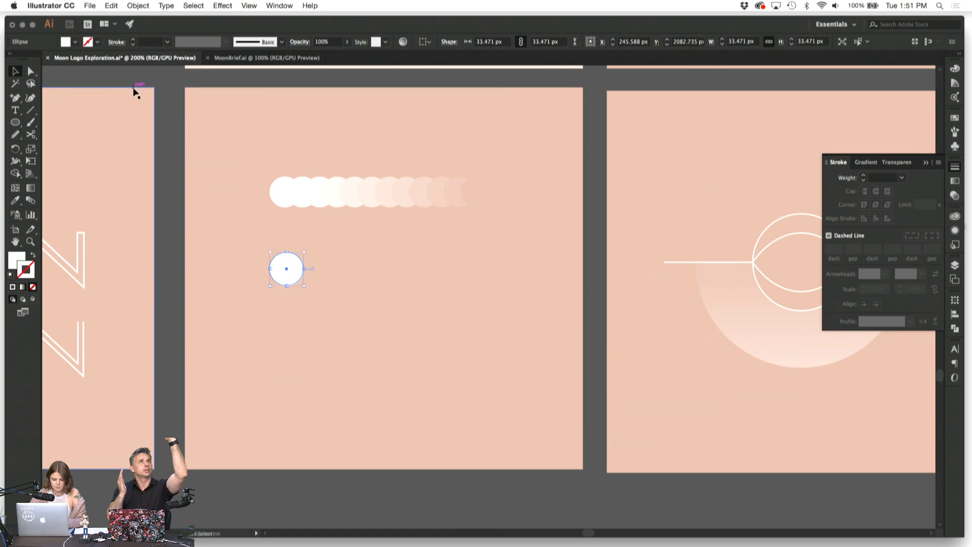
left_click_drag(291, 270, 481, 275)
Step: Fill the copied circle below the blended row with the background's pink
left_click(16, 201)
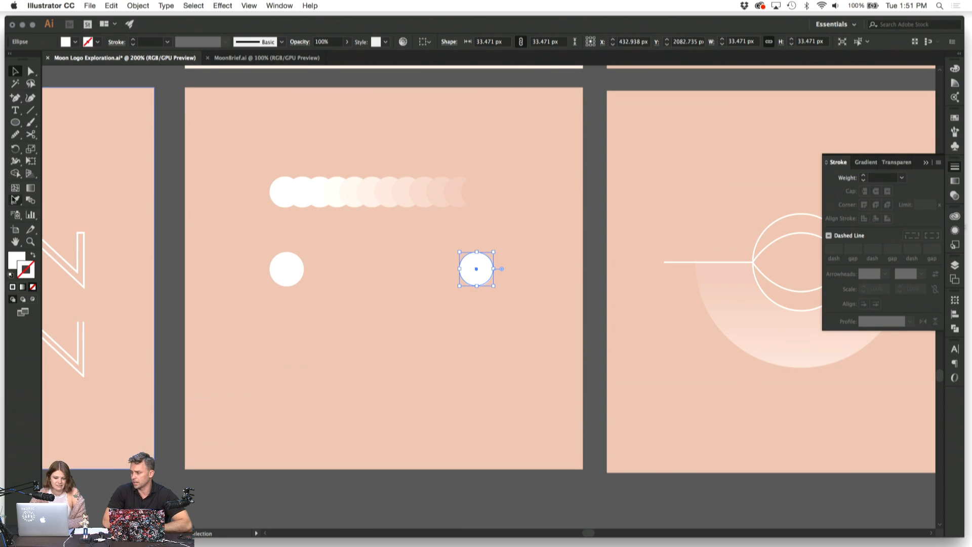
left_click(238, 114)
left_click(16, 71)
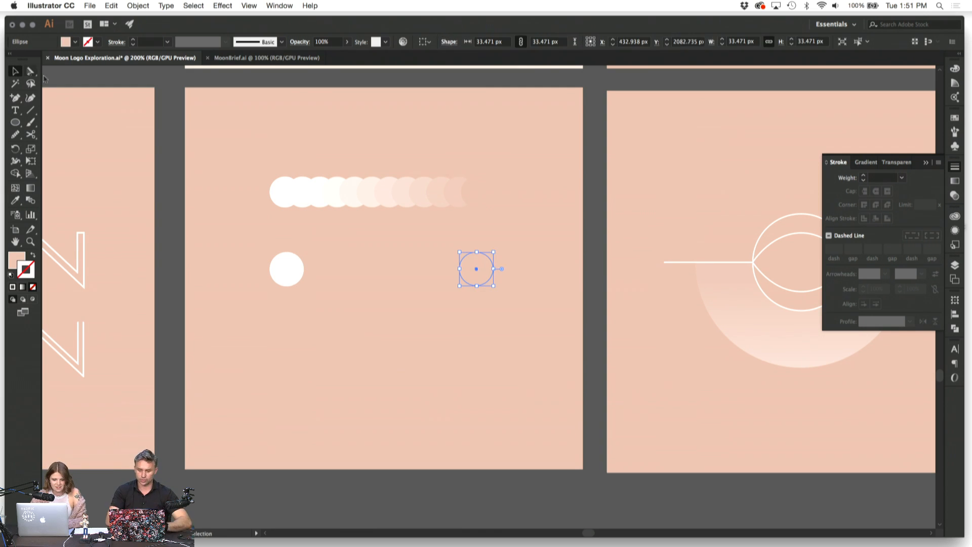
Step: Set the blend spacing for the second pair of white and pink circles to 1 specified step
left_click(290, 275, "shift")
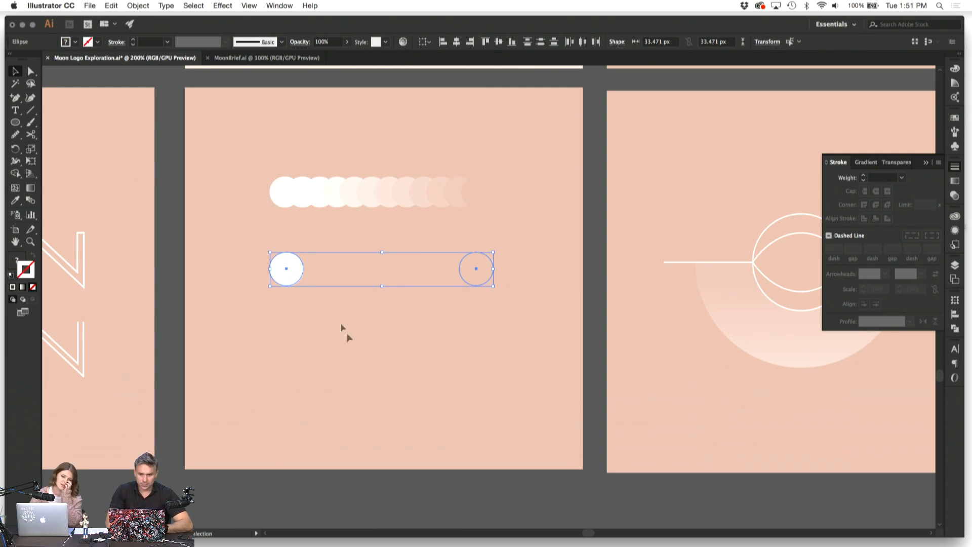
left_click(149, 5)
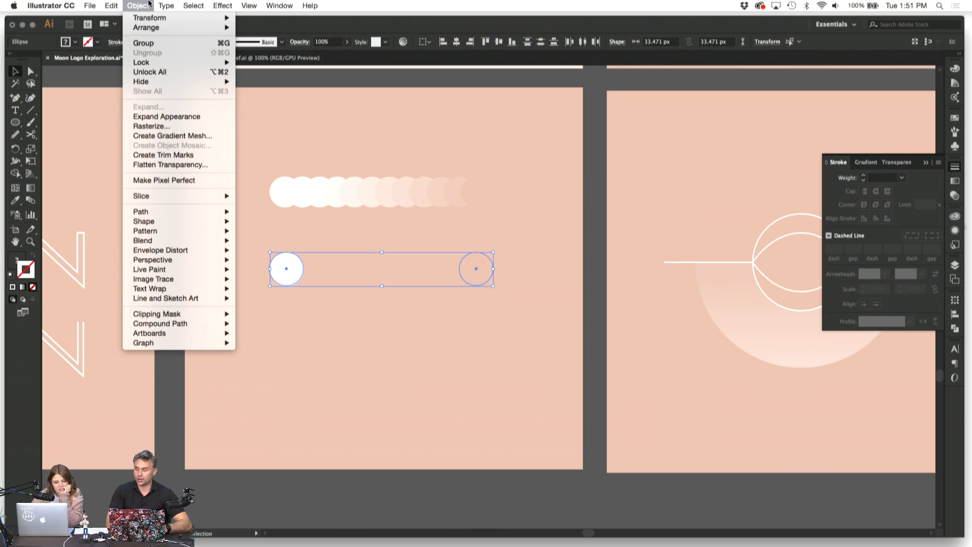
mouse_move(191, 213)
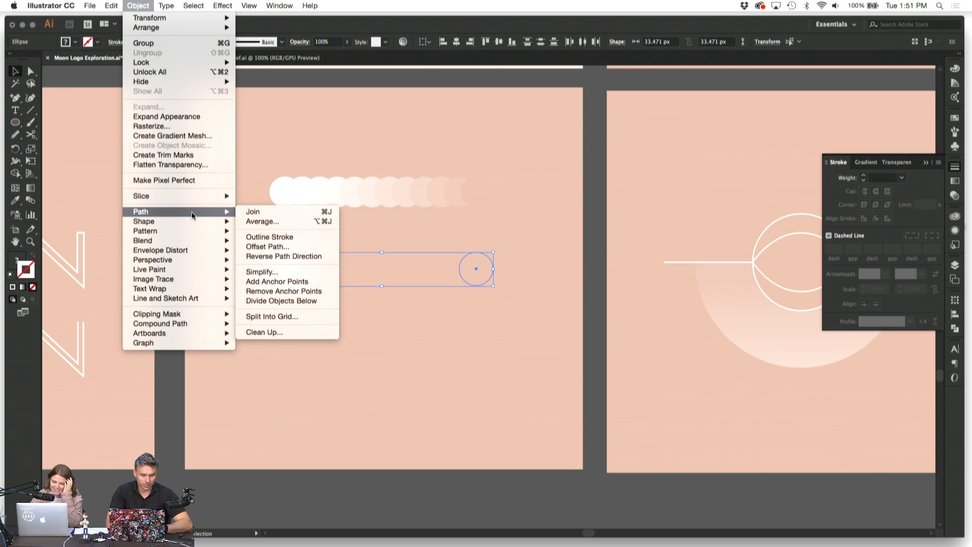
mouse_move(200, 240)
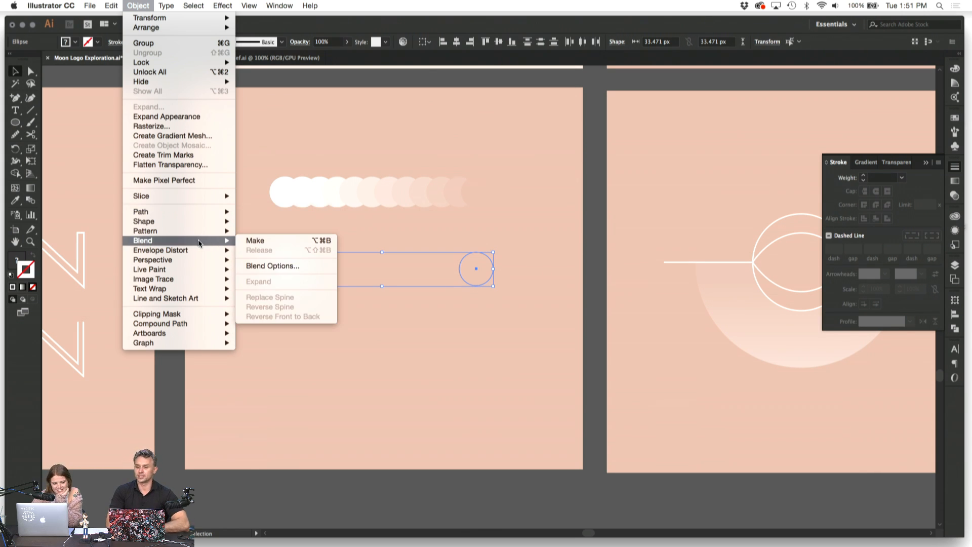
left_click(262, 265)
left_click(537, 259)
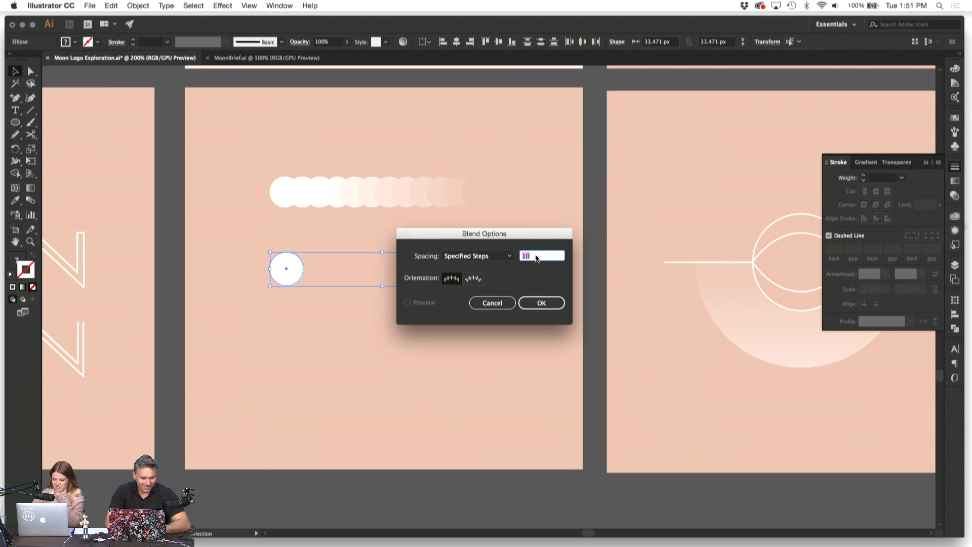
key("BackSpace")
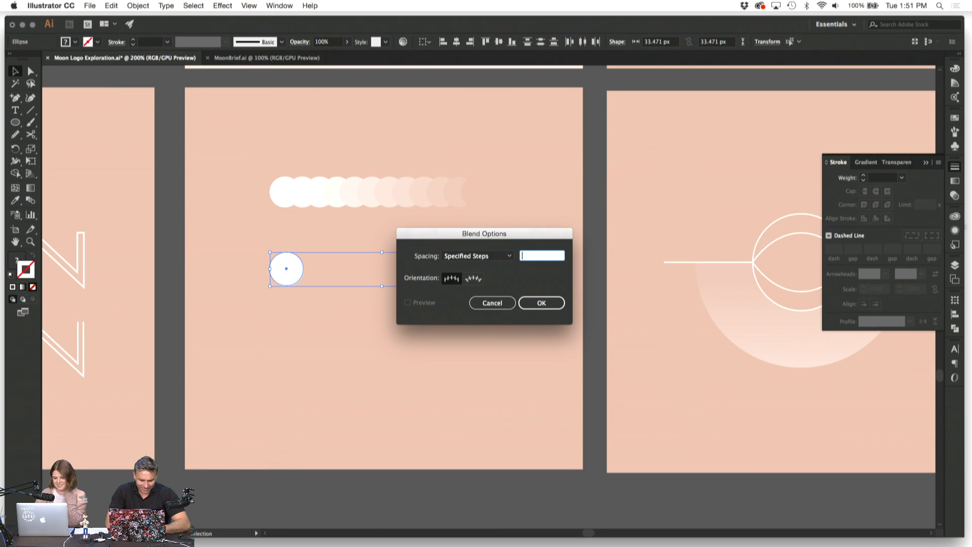
type("1")
left_click(546, 304)
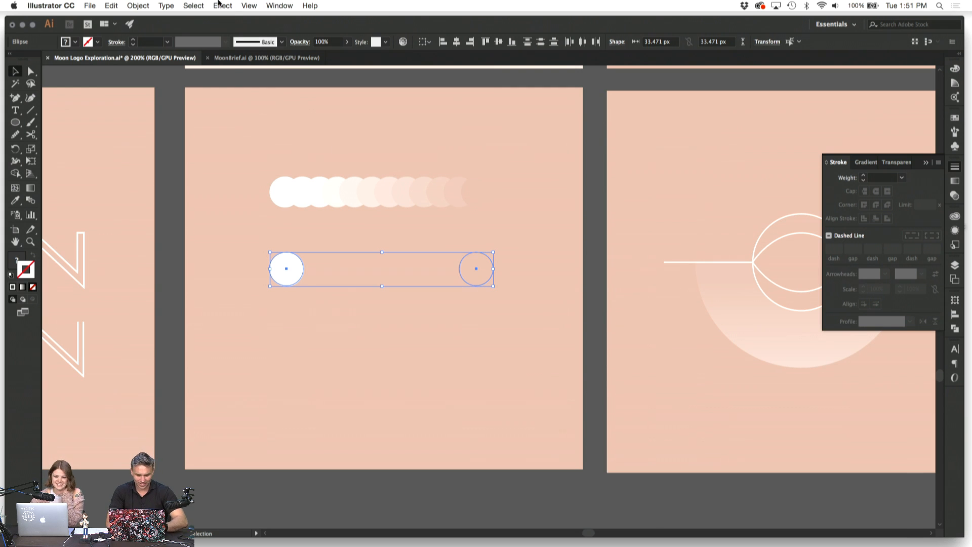
Step: Try blending the lower white and pink circles with 5 specified steps and undo the blend
left_click(137, 5)
mouse_move(185, 240)
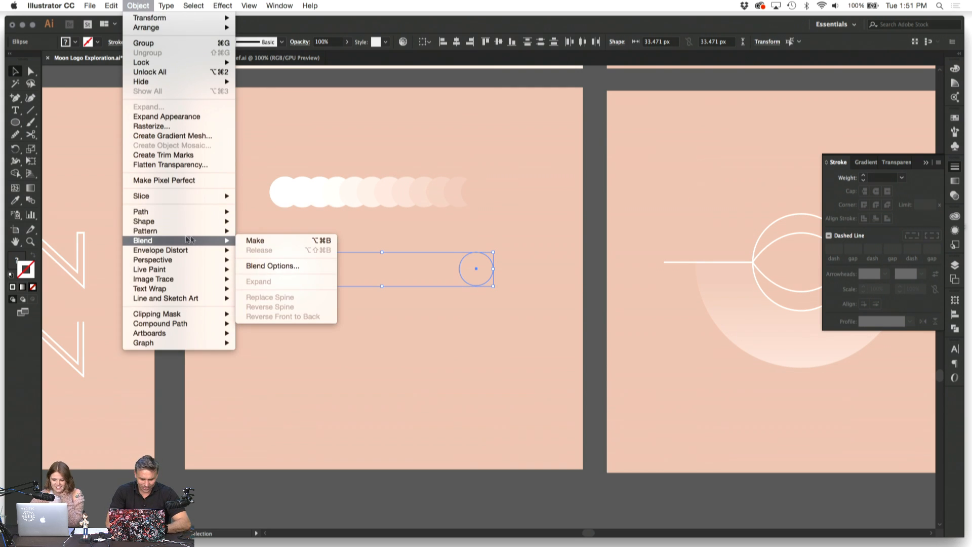
left_click(252, 266)
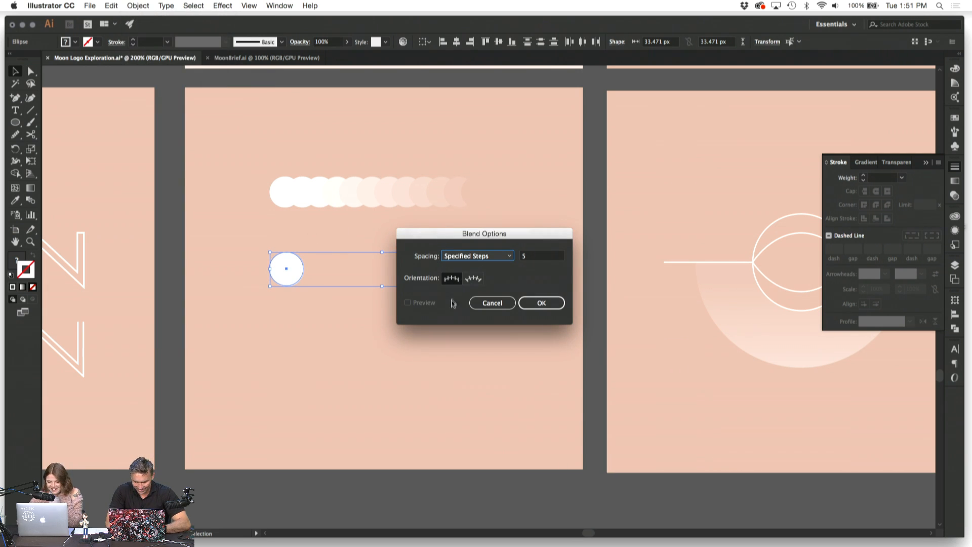
left_click(504, 304)
left_click(138, 5)
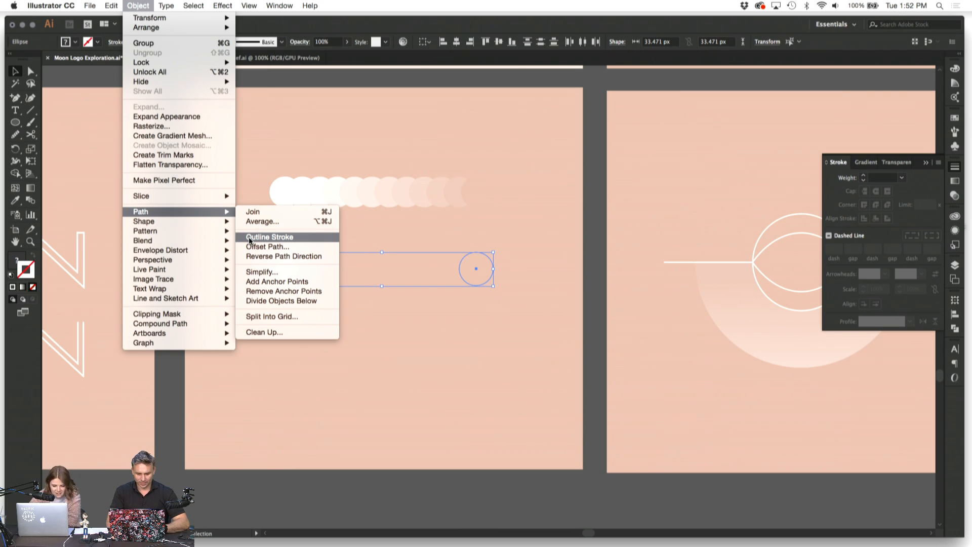
mouse_move(213, 241)
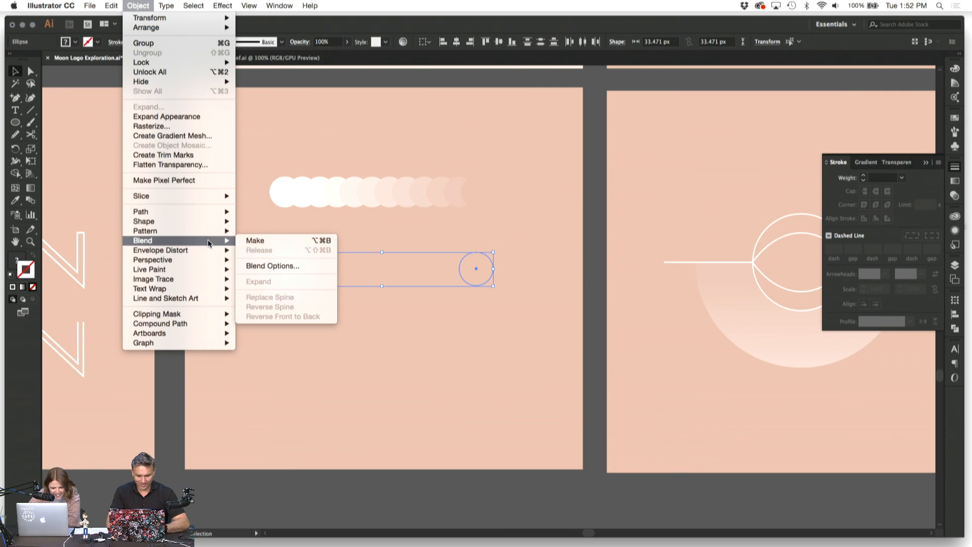
left_click(256, 241)
left_click(355, 381)
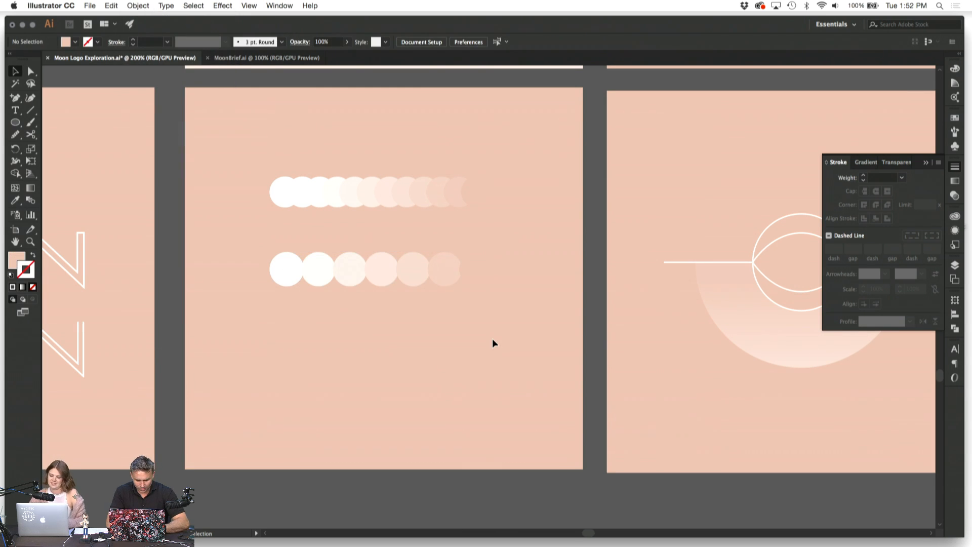
key("super+z")
Step: Set the blend spacing for the lower pair of circles to 3 specified steps
left_click(138, 6)
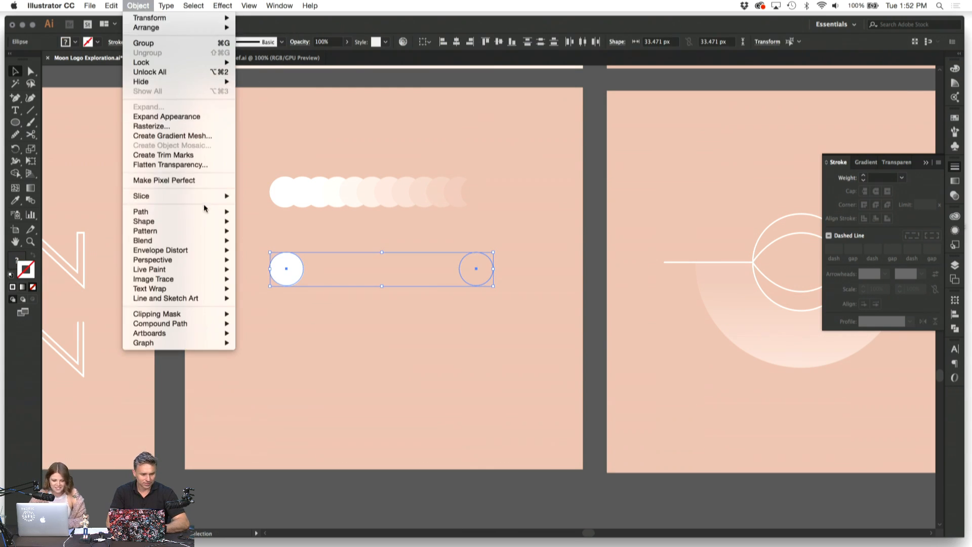
mouse_move(205, 224)
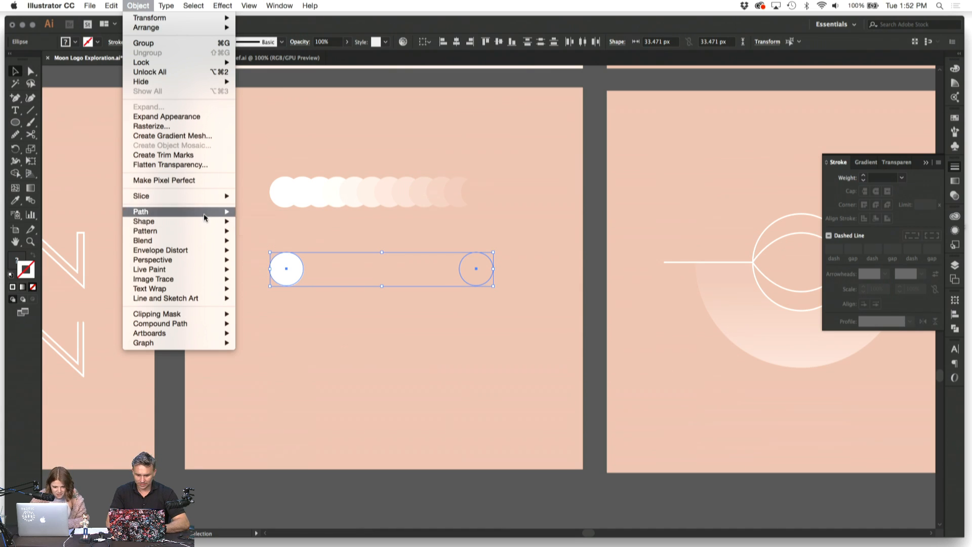
mouse_move(207, 241)
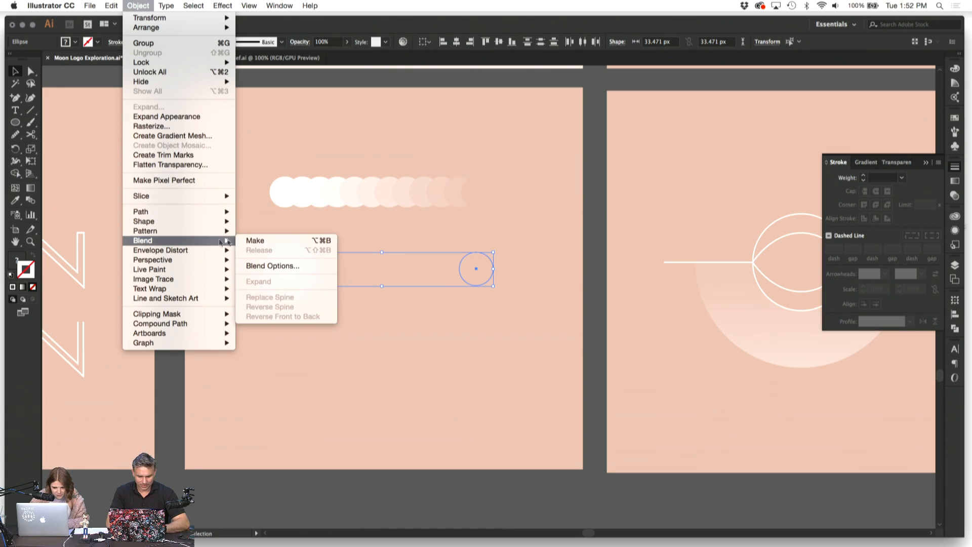
left_click(259, 267)
key("BackSpace")
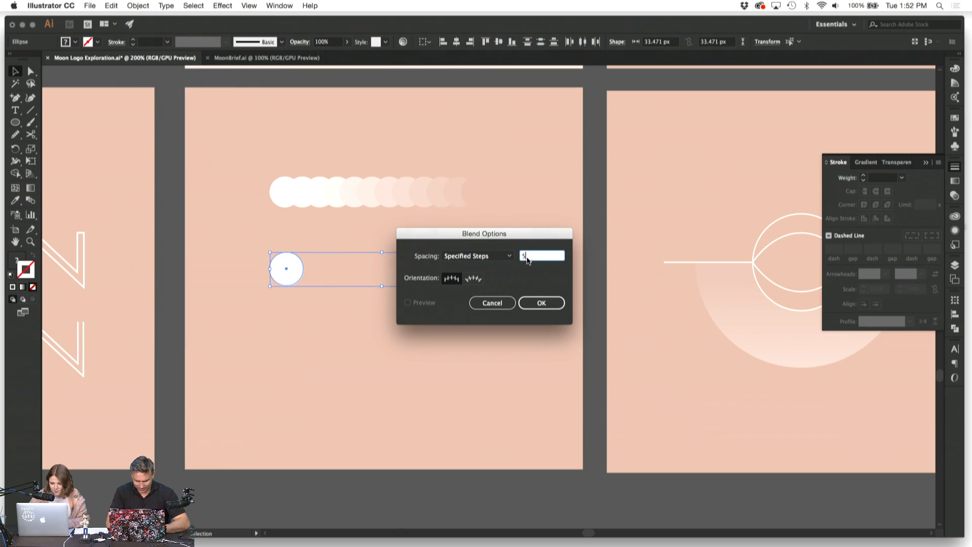
type("2")
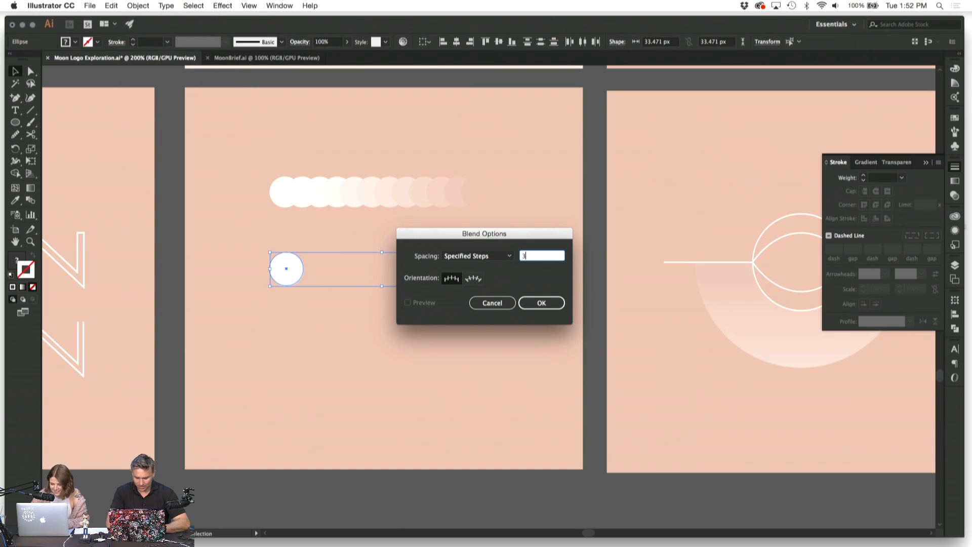
key("Return")
Step: Try a blend between the lower white and pink circles using the 3-step spacing and undo it
left_click(141, 5)
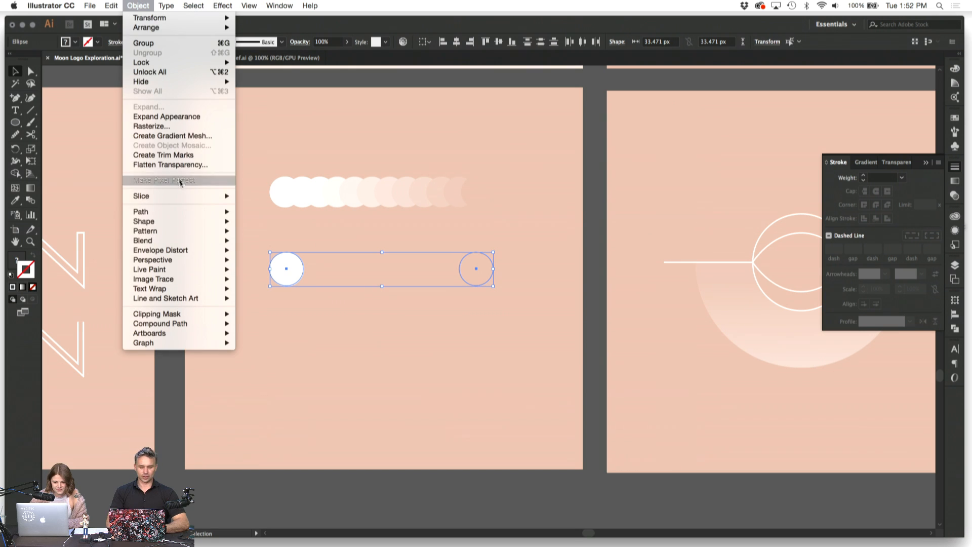
mouse_move(203, 240)
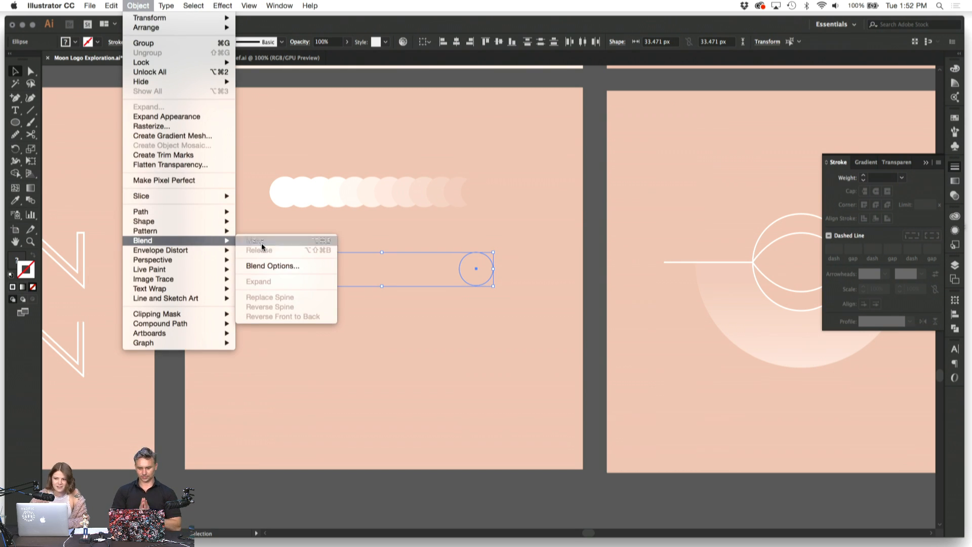
left_click(262, 242)
left_click(257, 275)
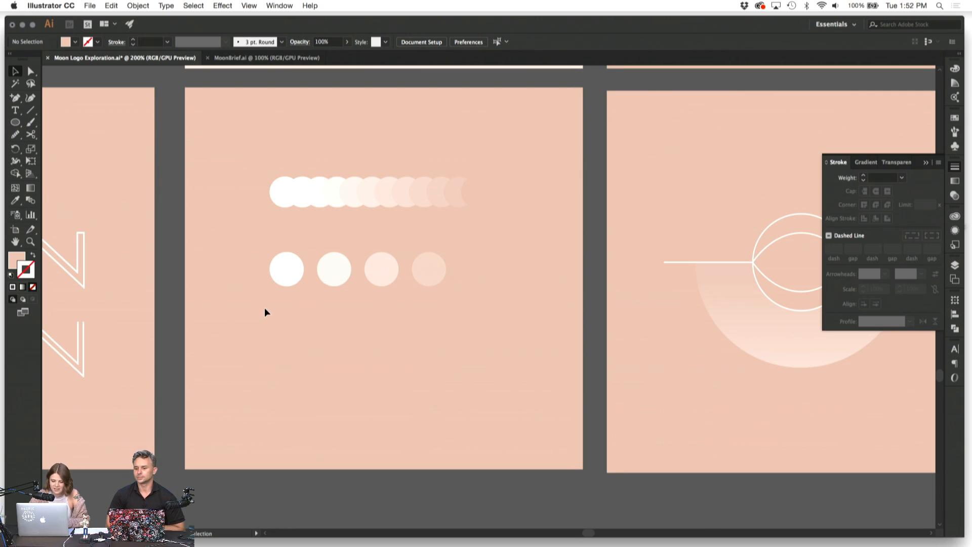
left_click(479, 271)
left_click(490, 348)
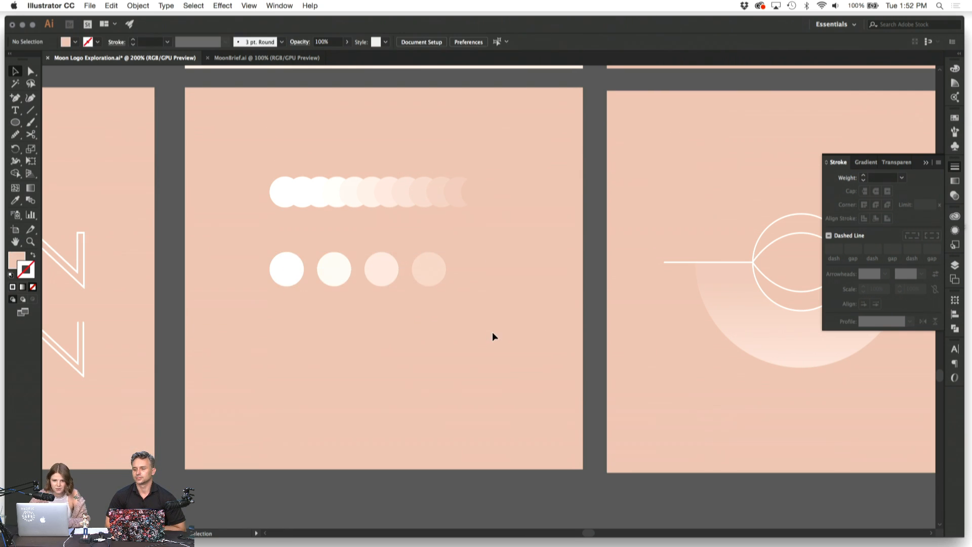
key("super+z")
Step: Set the blend spacing for the lower pair of circles to 4 specified steps
left_click(131, 5)
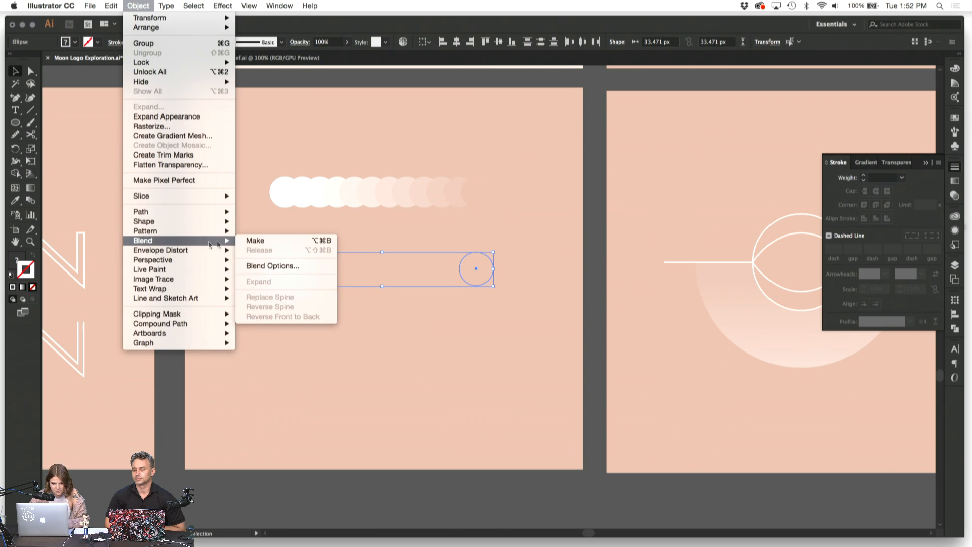
left_click(258, 263)
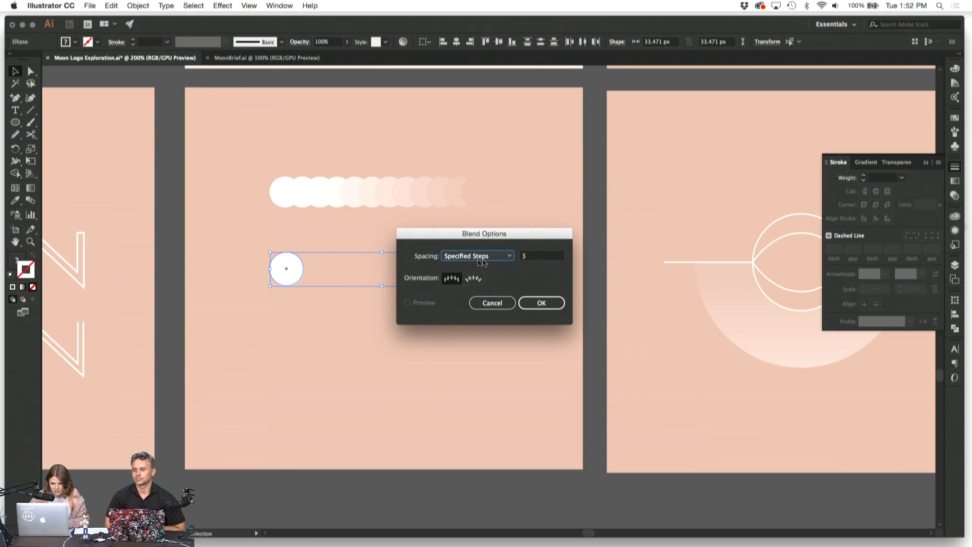
double_click(527, 257)
type("4")
key("Return")
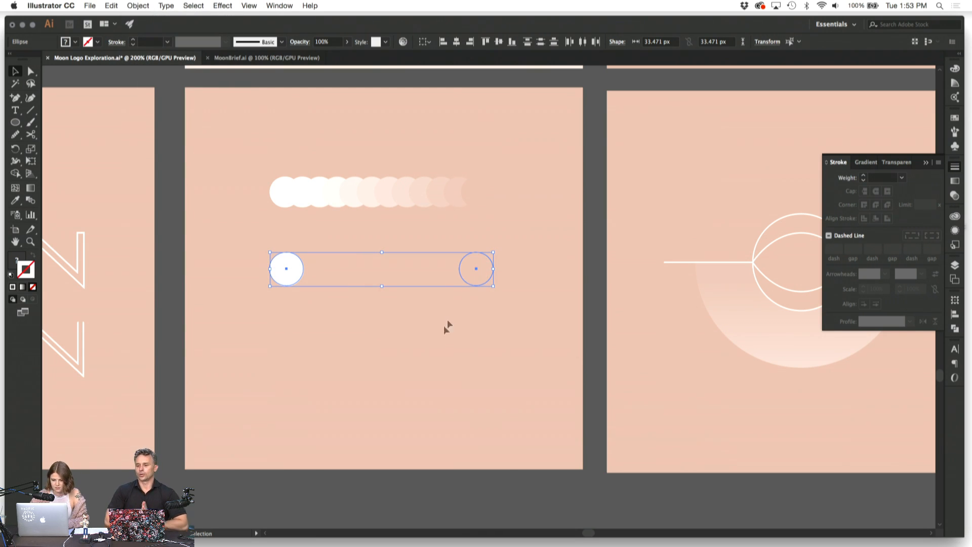
Step: Make a blend between the lower white and pink circles and deselect it
left_click(138, 6)
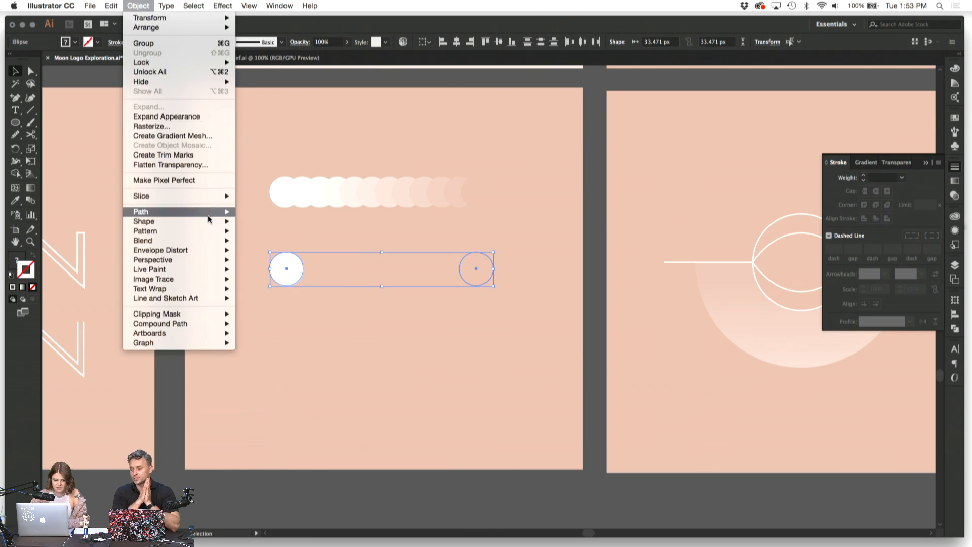
mouse_move(208, 217)
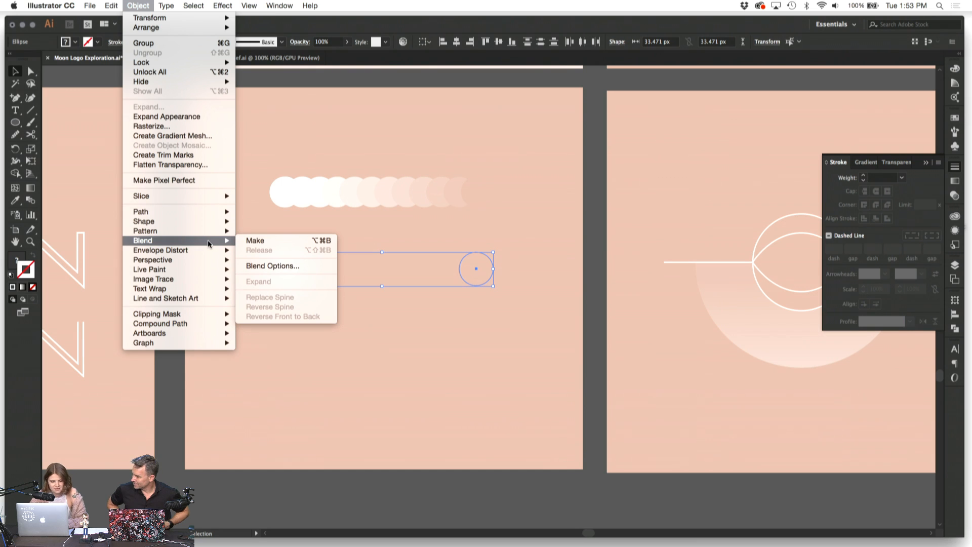
left_click(254, 241)
left_click_drag(499, 329, 282, 274)
left_click(321, 325)
left_click(442, 277)
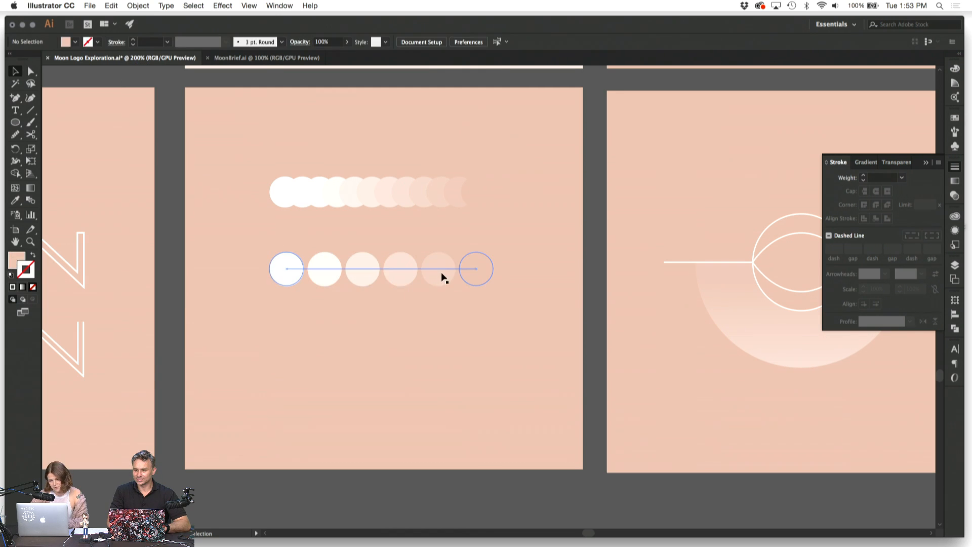
left_click(492, 320)
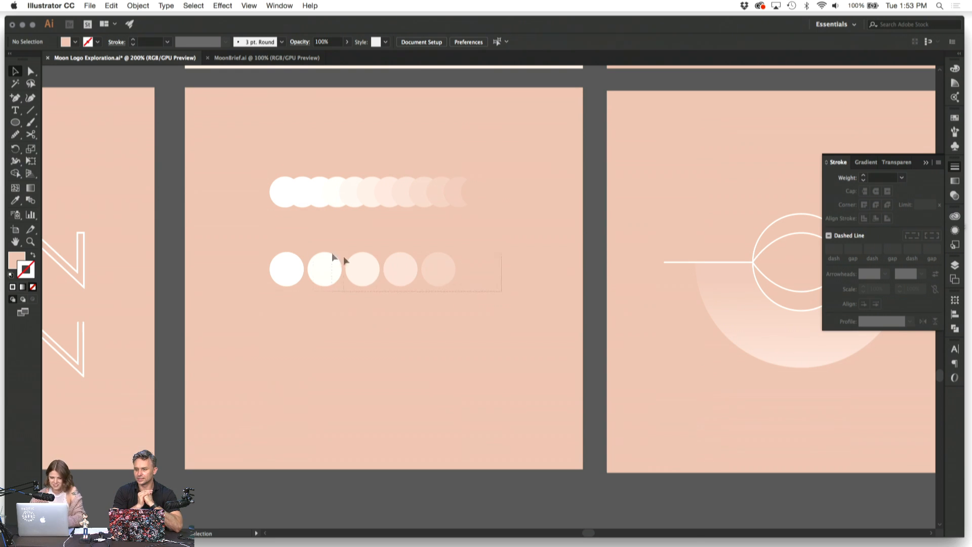
Step: Move the lower blended row up, closer to the overlapping row above it
left_click(270, 264)
left_click_drag(282, 269, 281, 245)
left_click(355, 316)
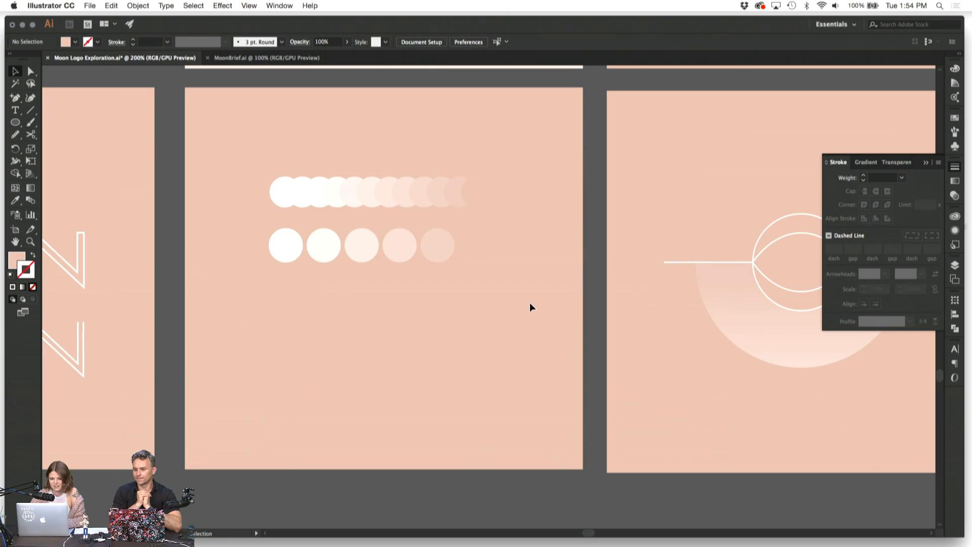
Step: Examine the pink end circle and overlapping tints of the upper blended row at close range
left_click(473, 194)
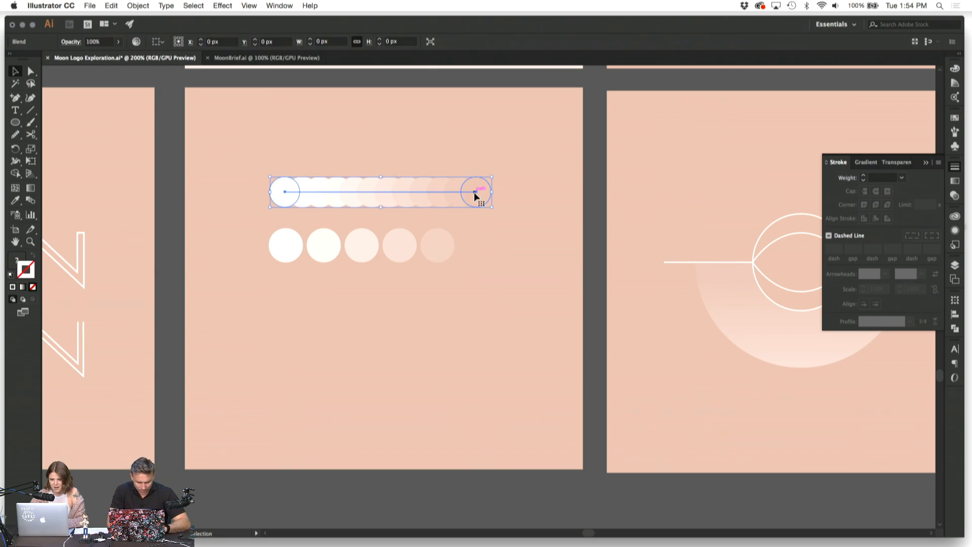
key("super+equal")
key("super+equal")
key("super+equal")
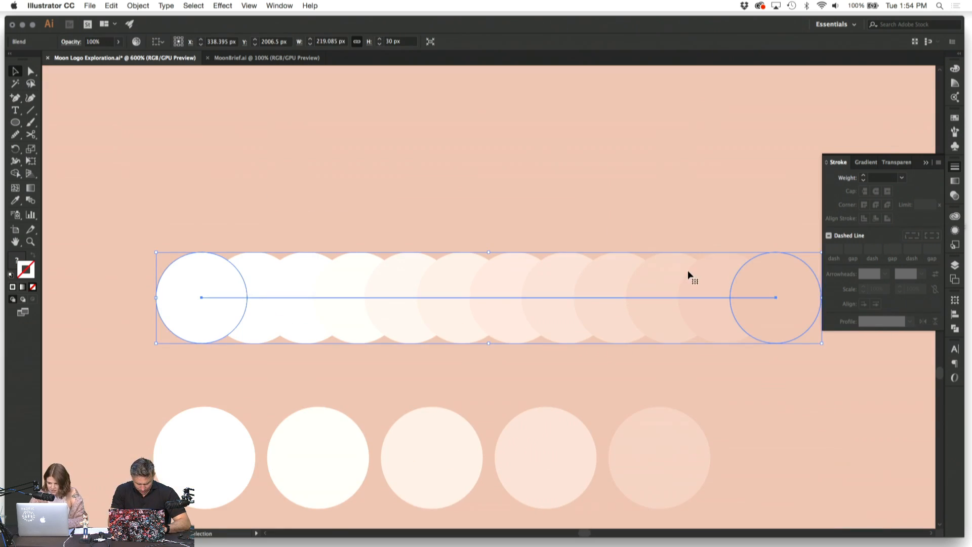
left_click(746, 365)
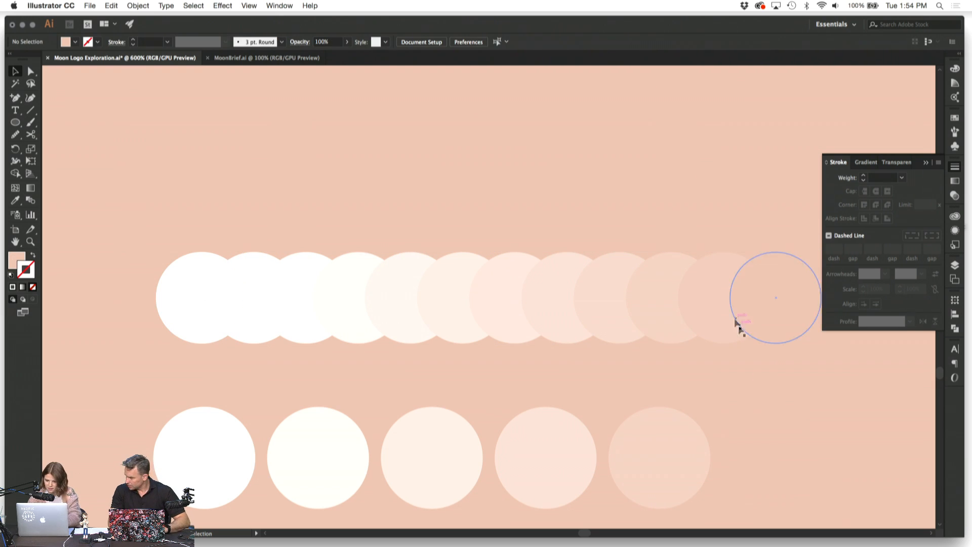
key("super+minus")
key("super+minus")
key("super+minus")
key("super+minus")
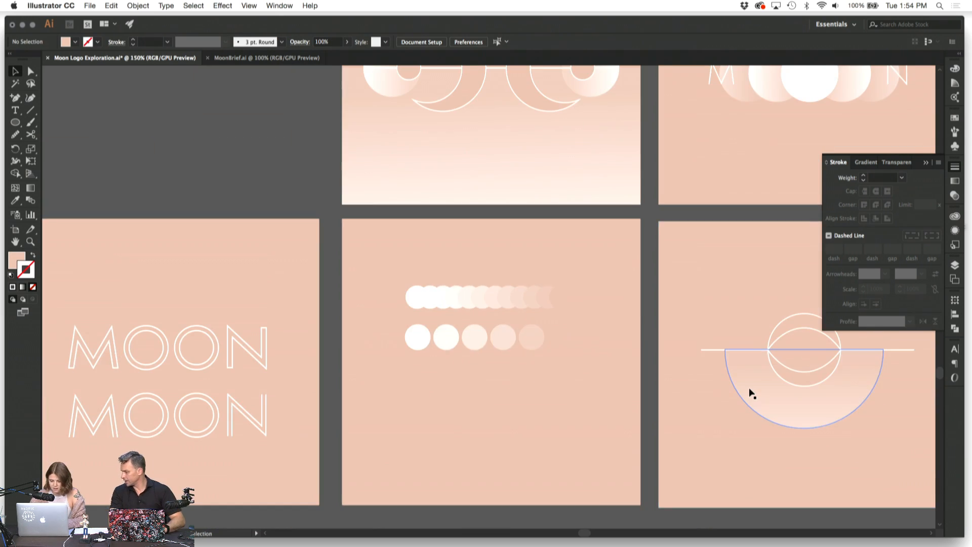
Step: Move the lower blended row below the pink square, and enlarge the remaining row to about 325 px wide in the square's centre
scroll(750, 390, "down", 4)
left_click_drag(527, 243, 543, 451)
left_click_drag(362, 154, 539, 242)
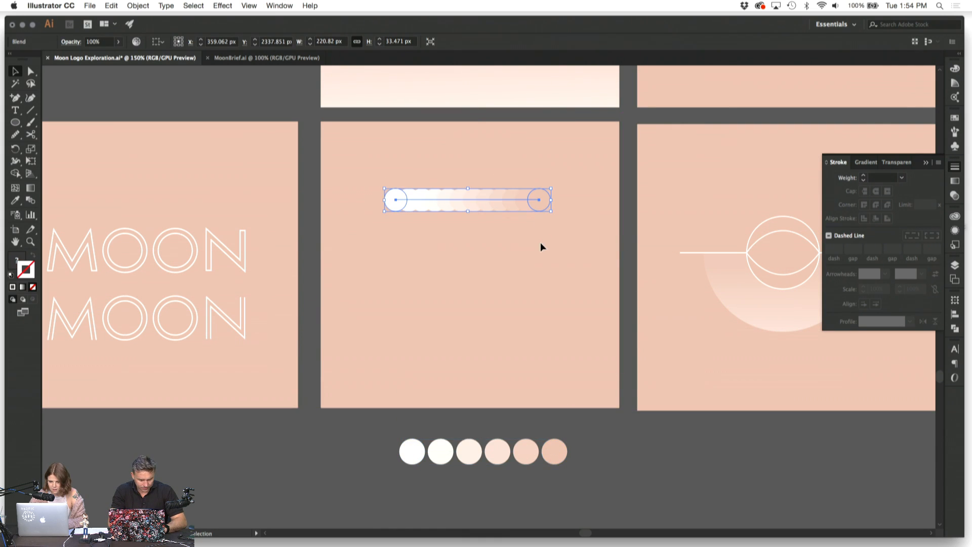
left_click_drag(464, 213, 497, 252)
left_click(498, 231)
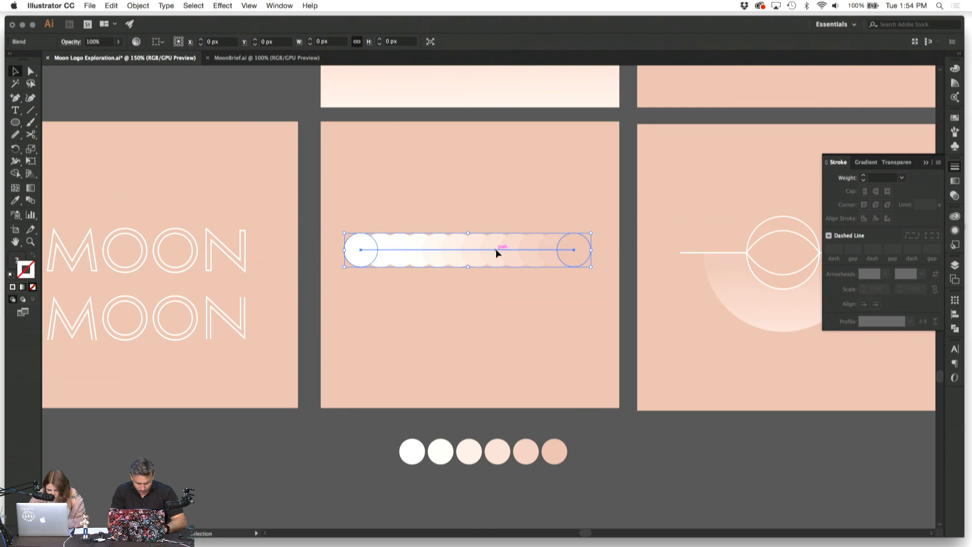
Step: Rotate the enlarged blended row 90° to vertical and move it slightly down within the pink square
left_click_drag(598, 234, 499, 337)
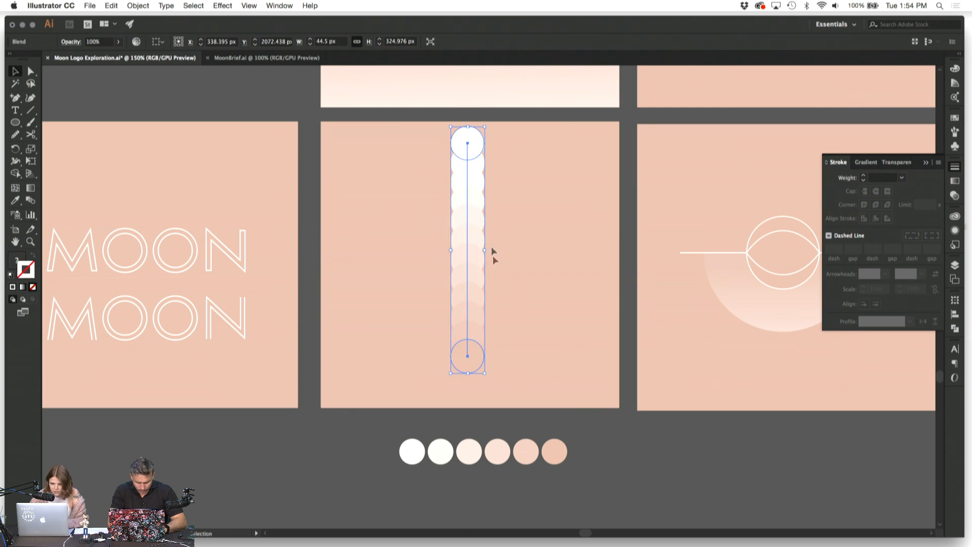
left_click(494, 259)
left_click_drag(470, 213, 473, 236)
left_click(527, 259)
left_click(476, 226)
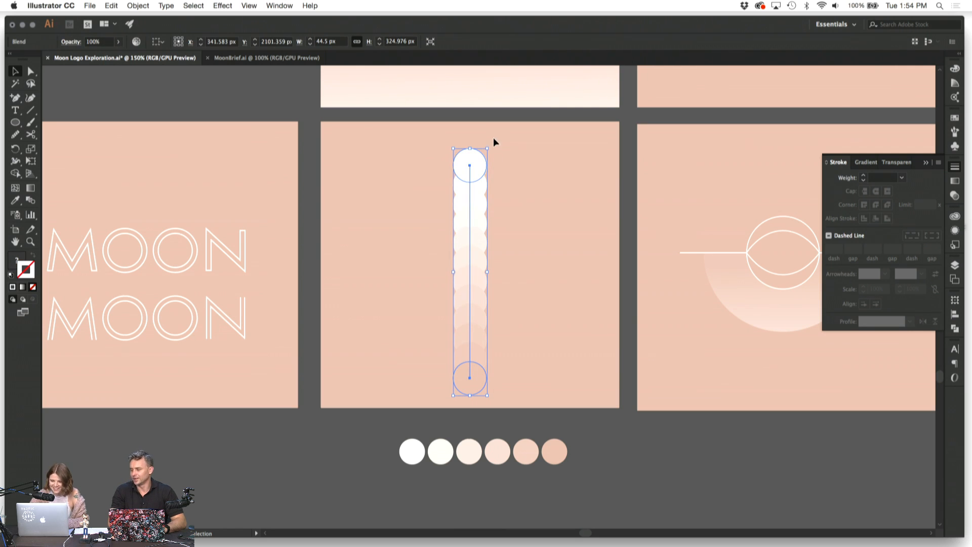
Step: Rotate the blended row back to horizontal and move it slightly up within the pink square
left_click_drag(493, 145, 373, 224)
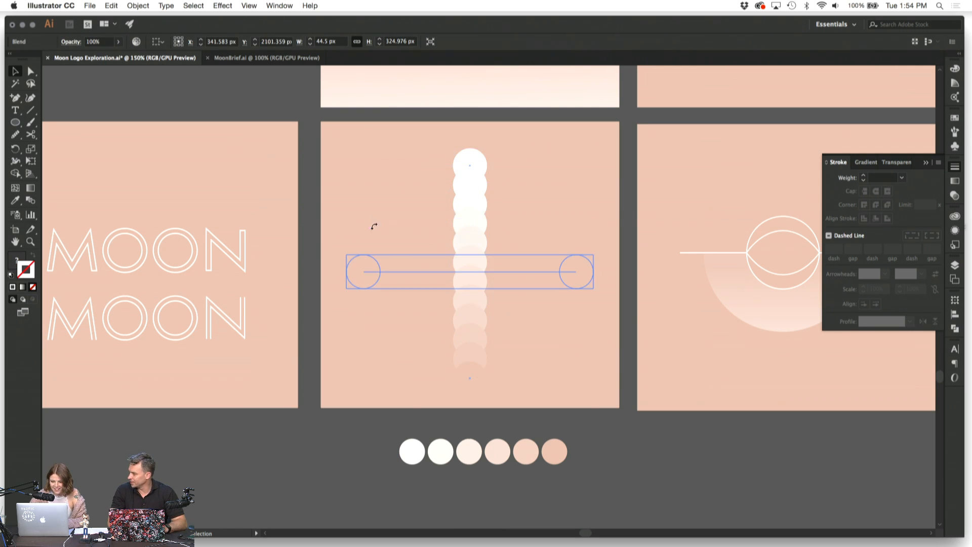
left_click(419, 322)
left_click_drag(464, 281, 464, 266)
left_click(467, 306)
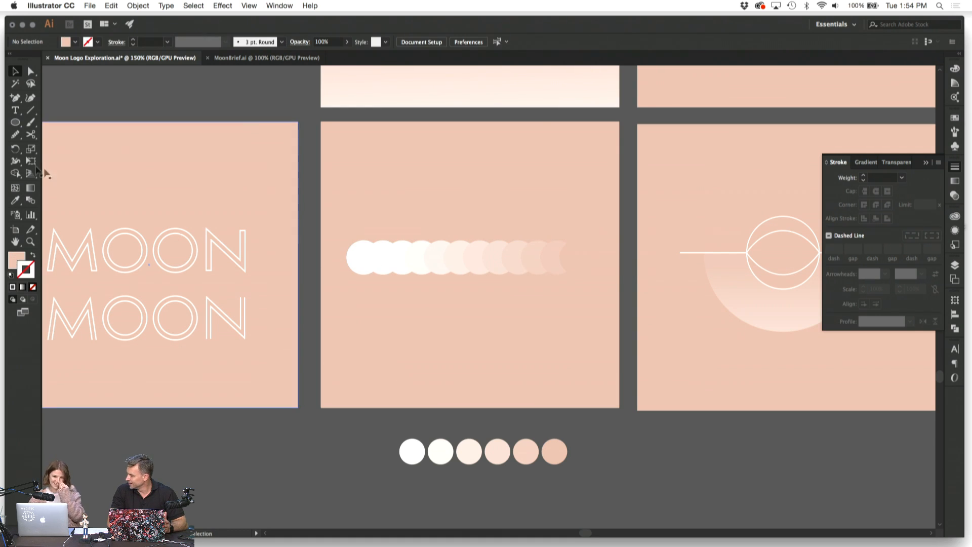
Step: Draw an 84 px circle above the blended row and copy the white outline style from the neighbouring square's line artwork onto it
left_click(15, 123)
left_click_drag(15, 123, 49, 145)
left_click_drag(405, 158, 441, 205)
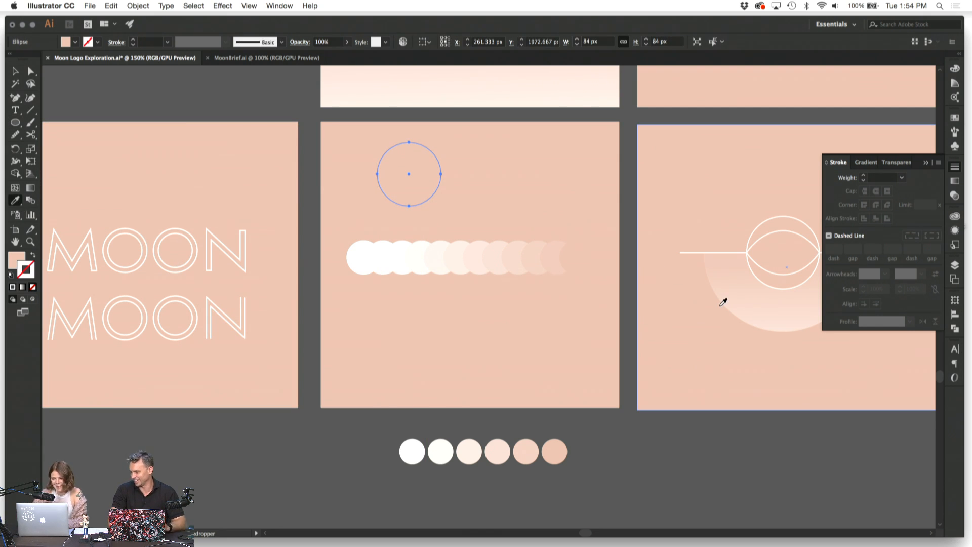
left_click(800, 268)
Step: Move the white-outlined pink circle onto the middle of the blended row
key("v")
left_click(358, 180)
left_click_drag(420, 184, 480, 268)
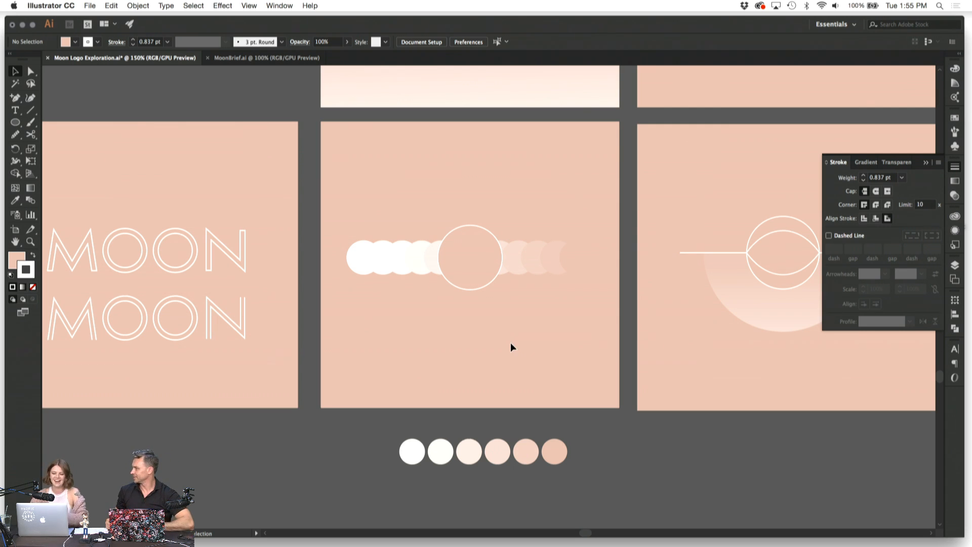
left_click(488, 256)
left_click(490, 334)
Step: Draw a straight horizontal white line through the middle of the blended row, extending past its white end
scroll(490, 333, "down", 1)
scroll(491, 334, "down", 3)
scroll(490, 335, "right", 1)
left_click(31, 110)
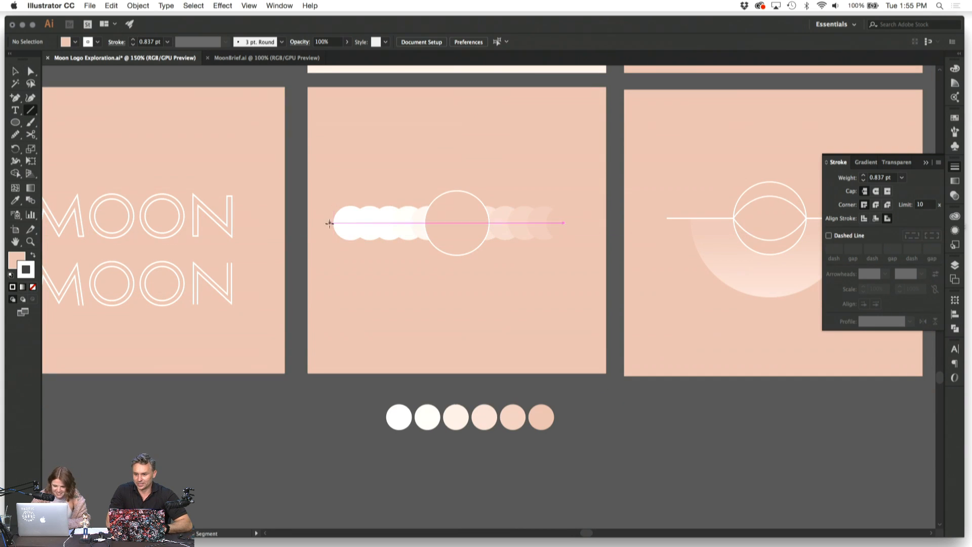
mouse_move(322, 223)
left_mouse_down()
mouse_move(576, 254)
mouse_move(573, 245)
left_mouse_up()
Step: Center the white line on the outlined circle and bring the circle in front of it
left_click(15, 71)
left_click(185, 142)
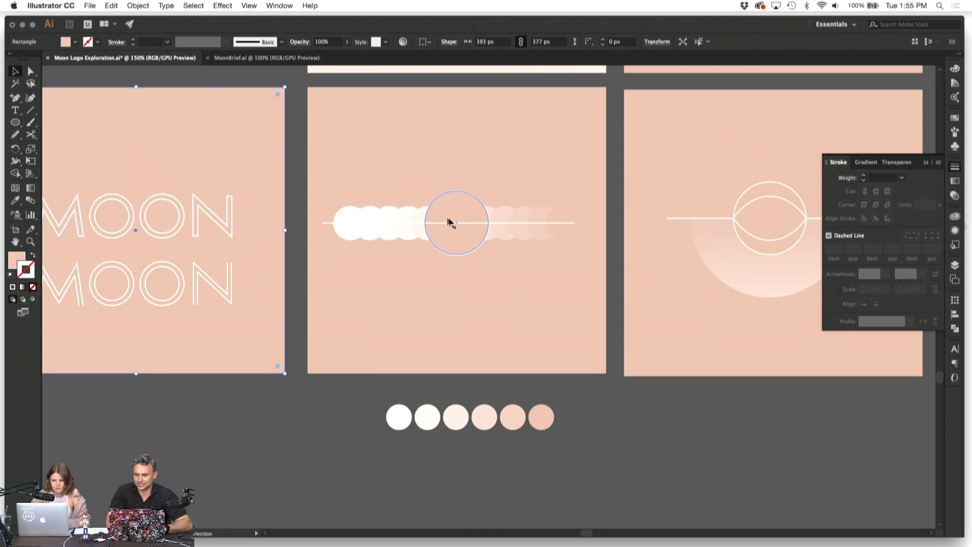
left_click_drag(456, 222, 457, 223)
left_click(459, 205)
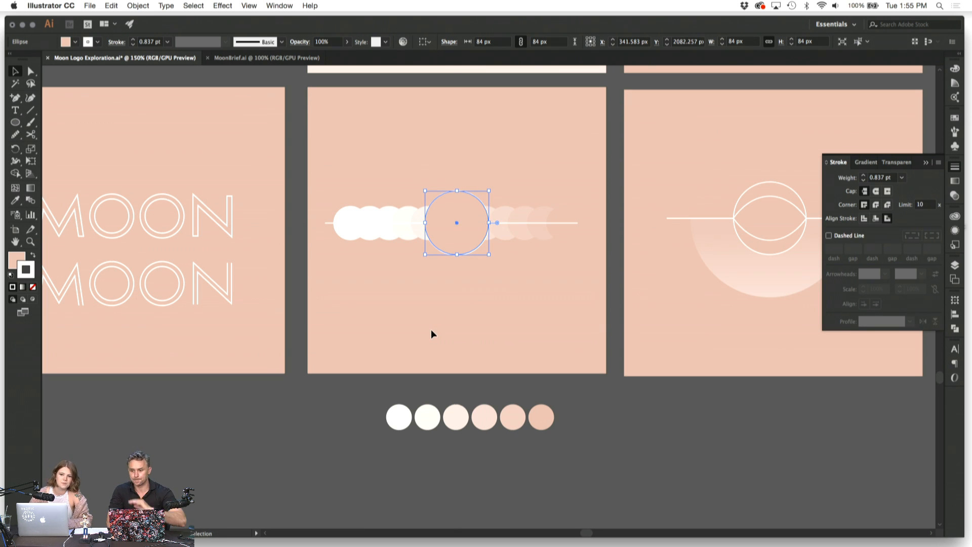
left_click(430, 360)
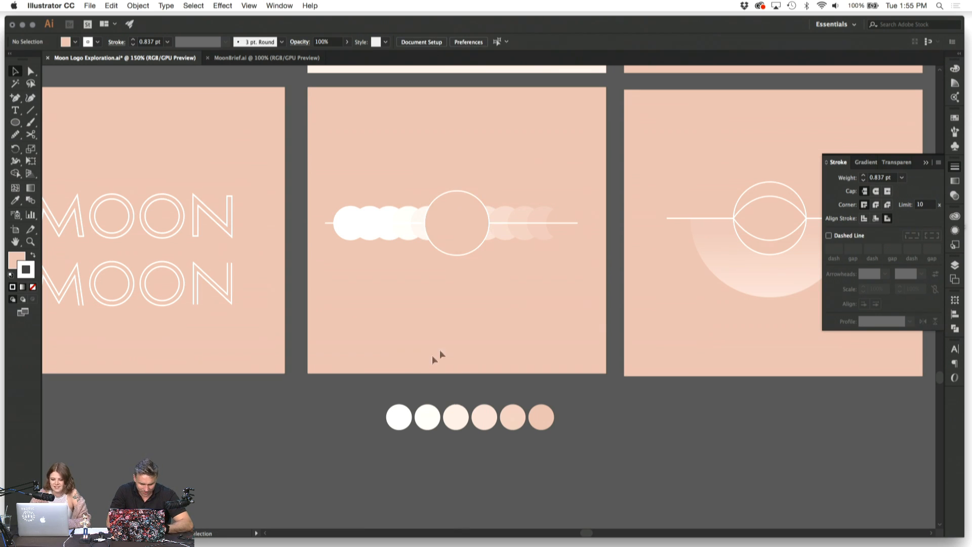
Step: Lower the opacity of the blended row to 60%
left_click(513, 234)
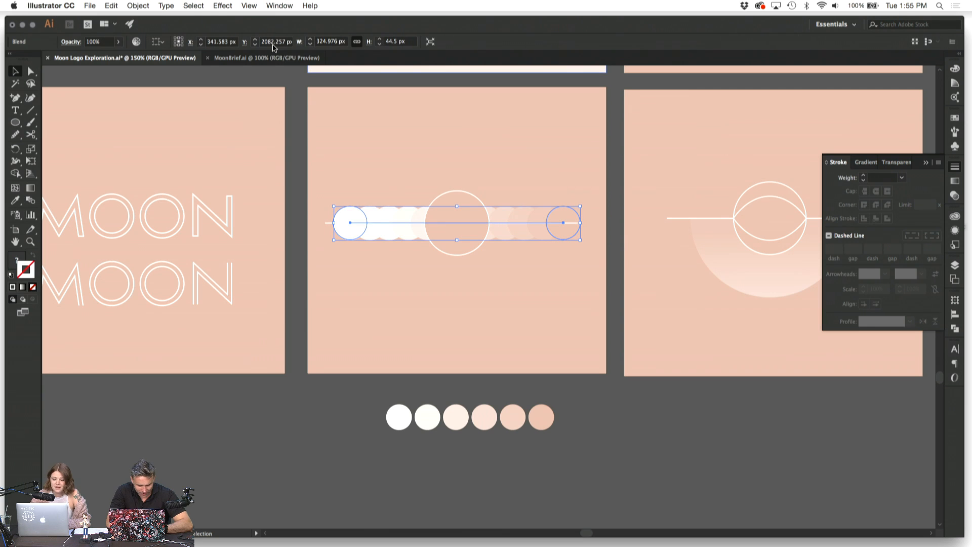
left_click(97, 42)
key("shift+Down")
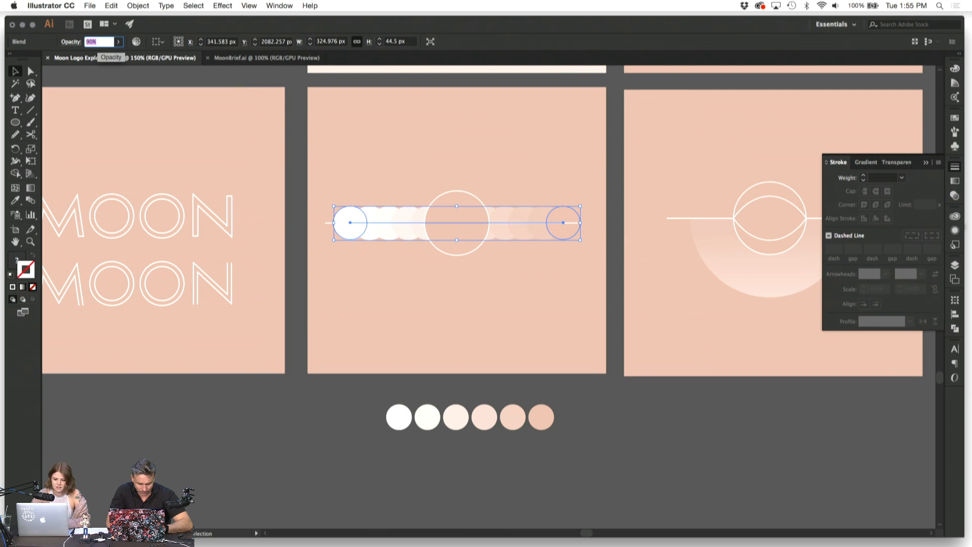
left_click(419, 163)
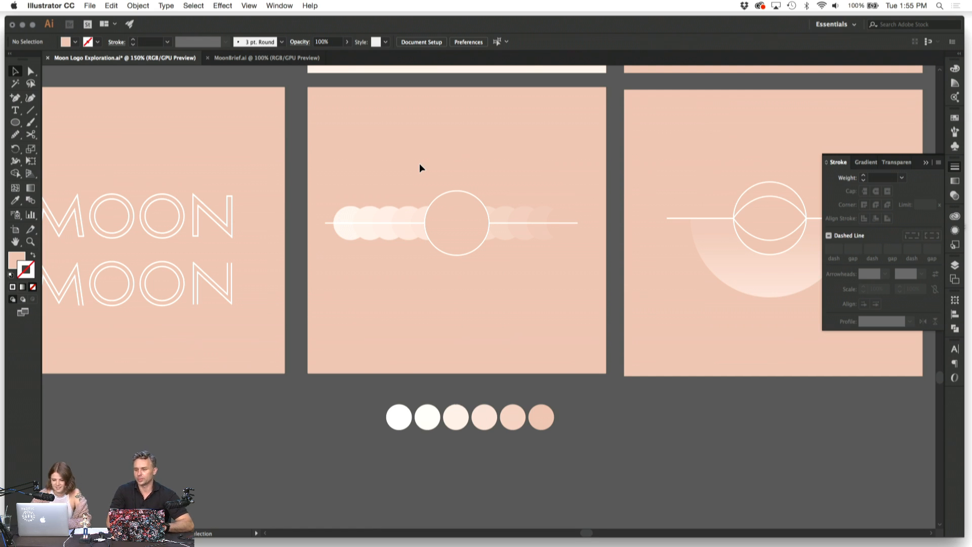
scroll(420, 164, "down", 1)
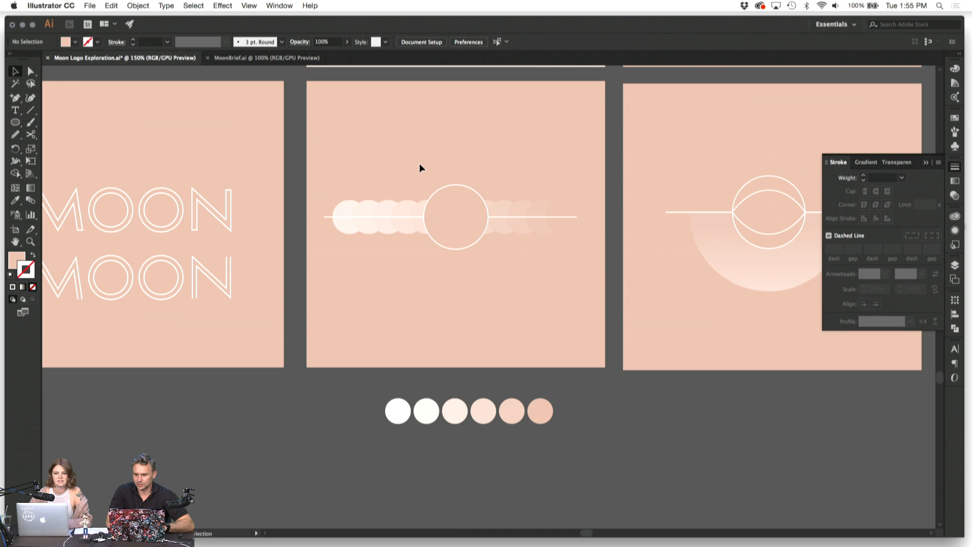
left_click(375, 209)
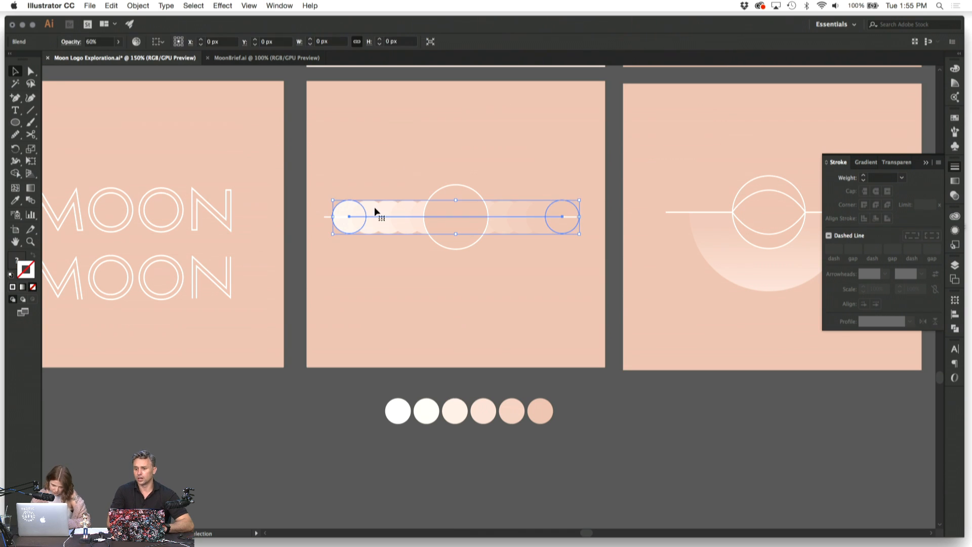
left_click(382, 260)
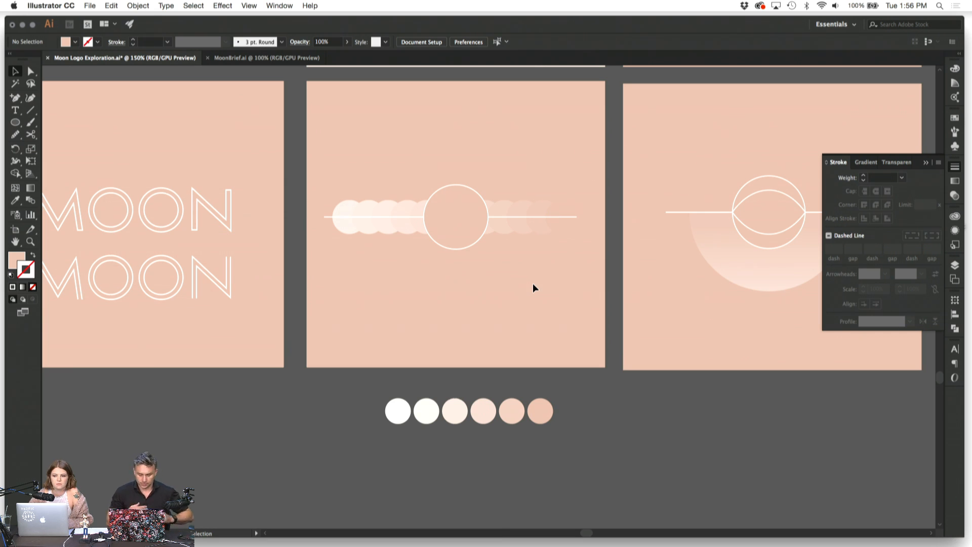
Step: Look over the MOON wordmark variations on the large pink artboard and the neighbouring logo squares for elements to reuse
scroll(533, 288, "up", 6)
scroll(533, 287, "right", 4)
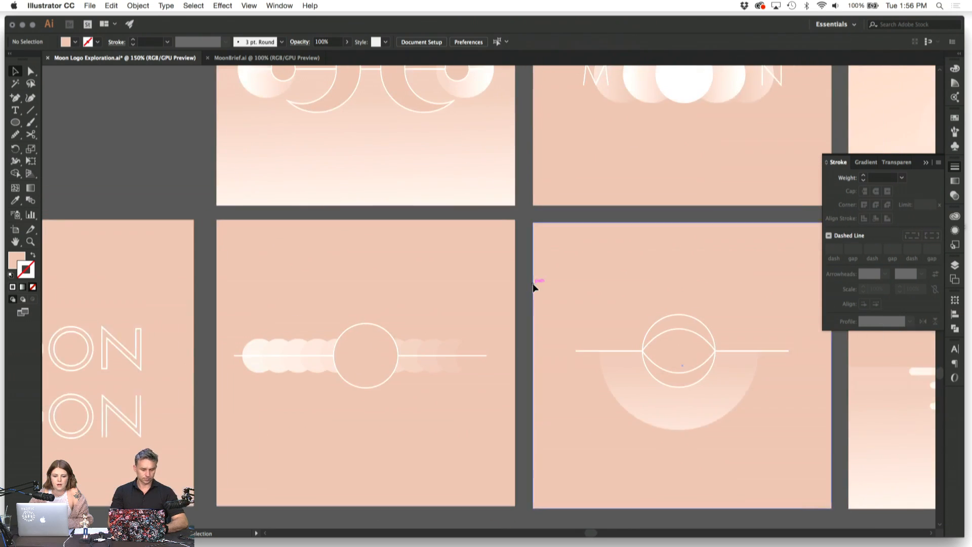
scroll(532, 288, "up", 7)
scroll(532, 287, "right", 3)
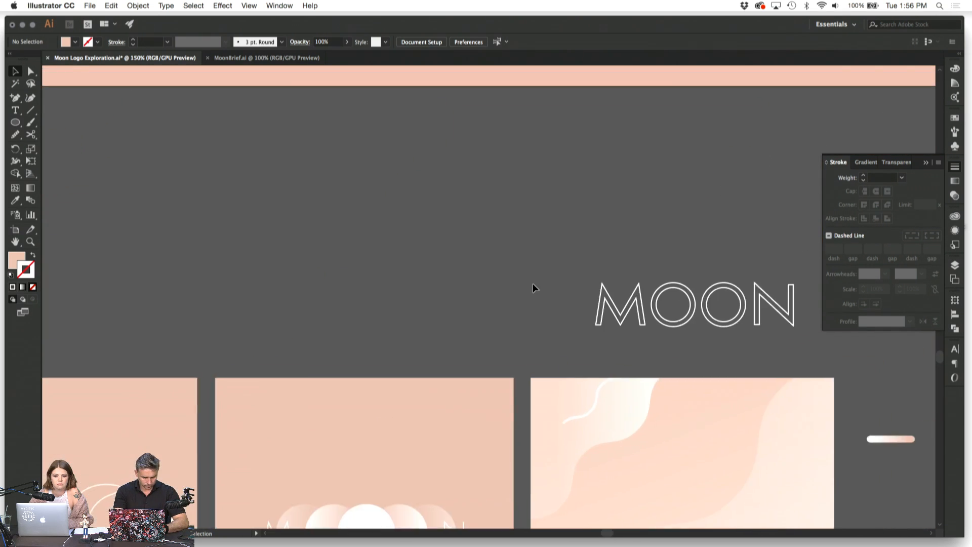
scroll(533, 288, "up", 7)
scroll(532, 288, "right", 6)
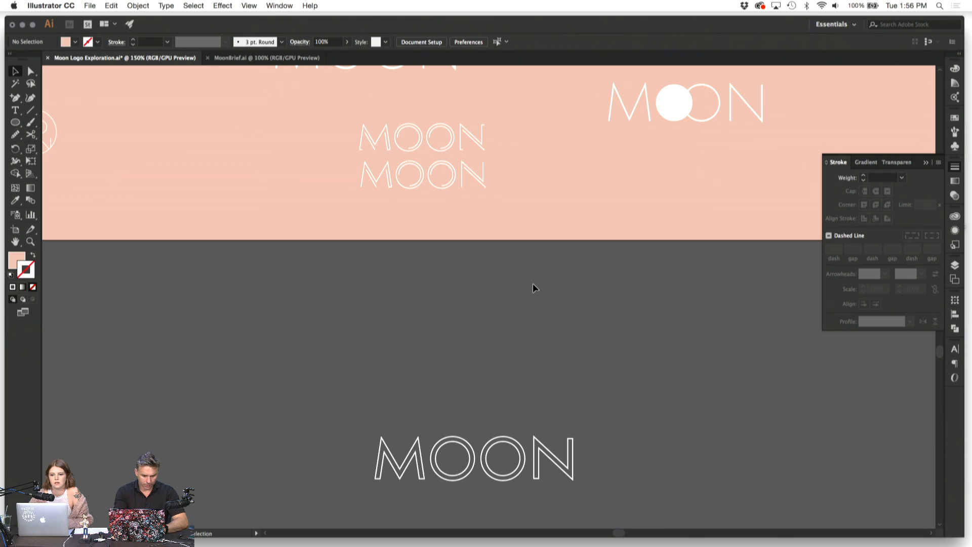
scroll(533, 288, "up", 7)
scroll(533, 287, "right", 6)
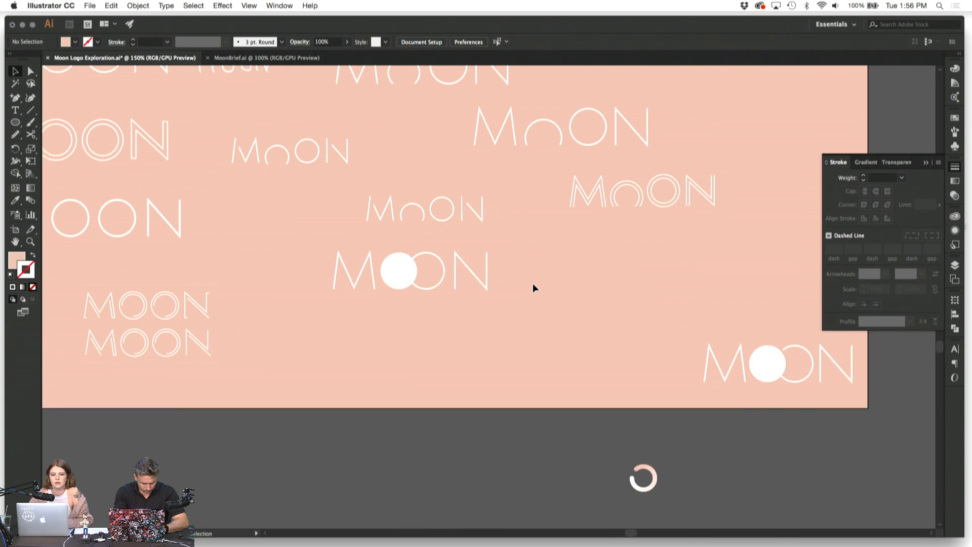
scroll(533, 284, "up", 3)
scroll(533, 284, "left", 9)
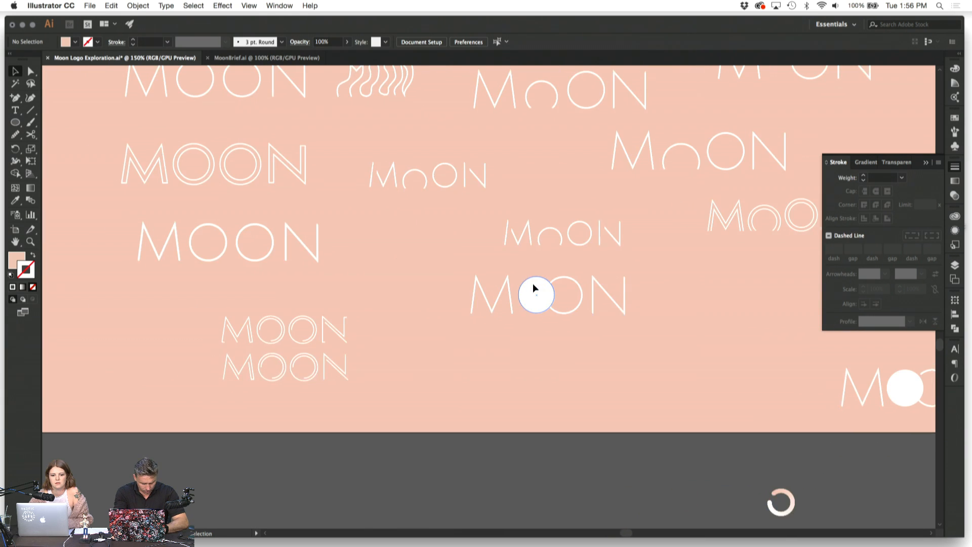
left_click_drag(509, 260, 505, 264)
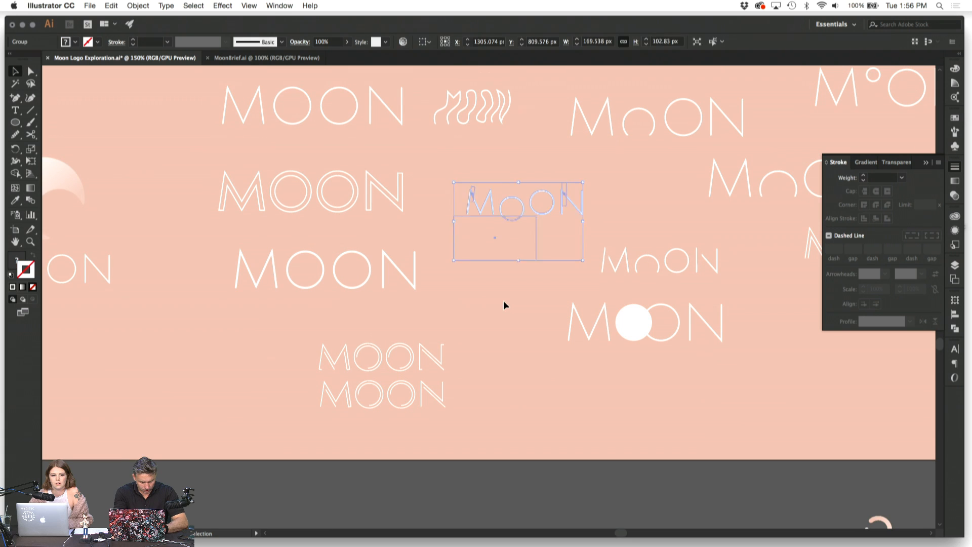
left_click(503, 300)
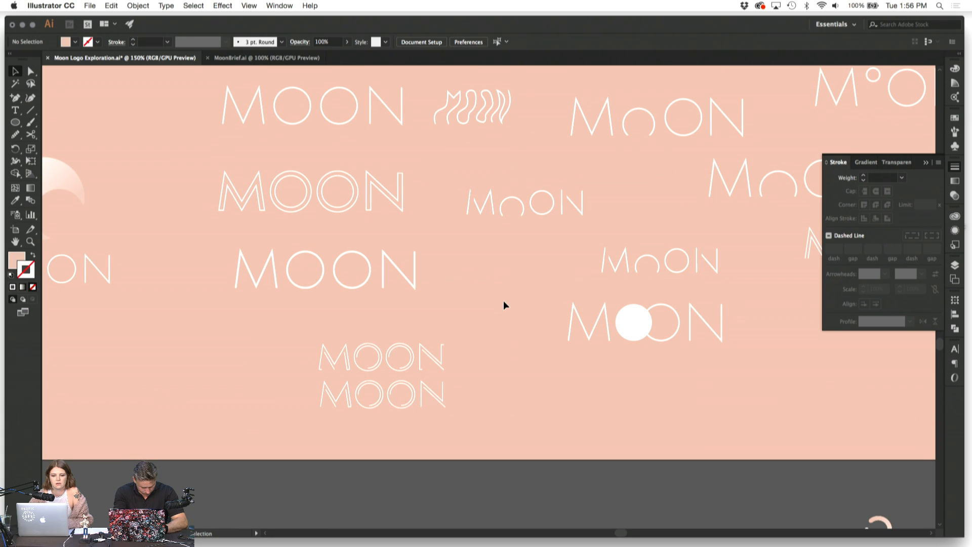
scroll(503, 304, "down", 15)
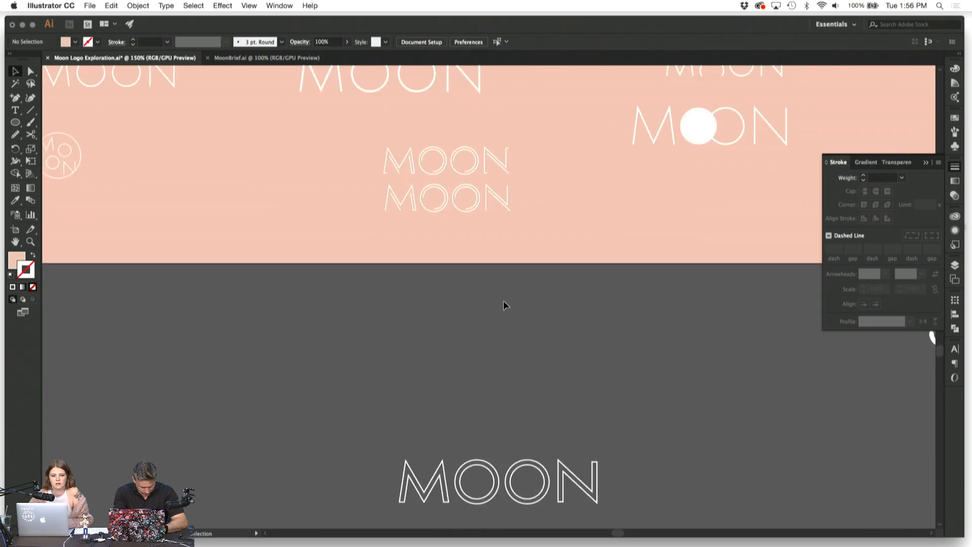
scroll(503, 305, "down", 10)
scroll(504, 305, "left", 10)
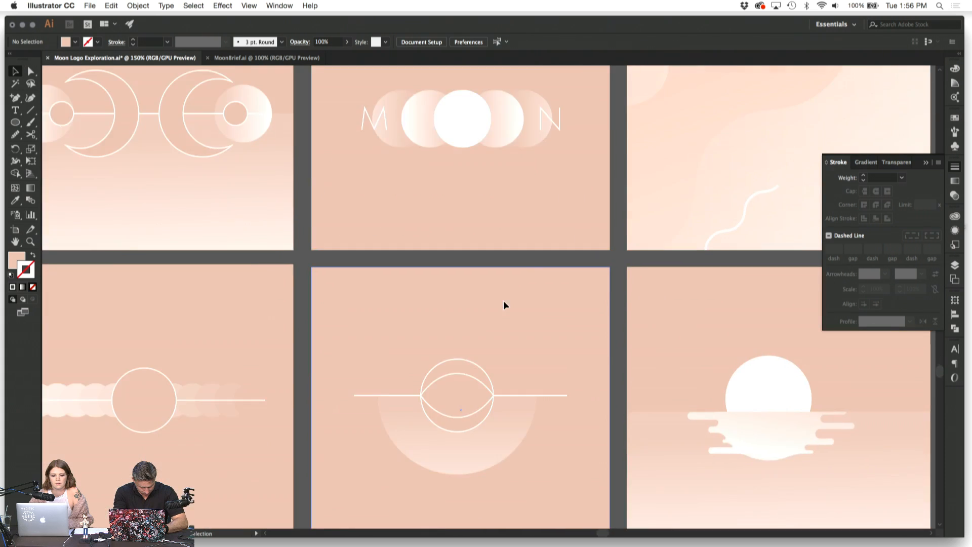
scroll(506, 314, "left", 2)
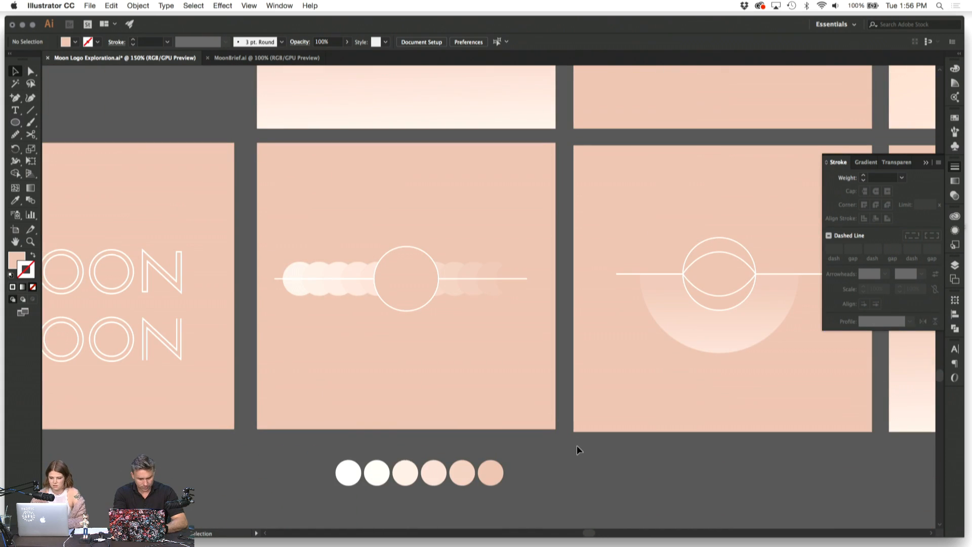
scroll(577, 449, "right", 4)
scroll(576, 446, "left", 3)
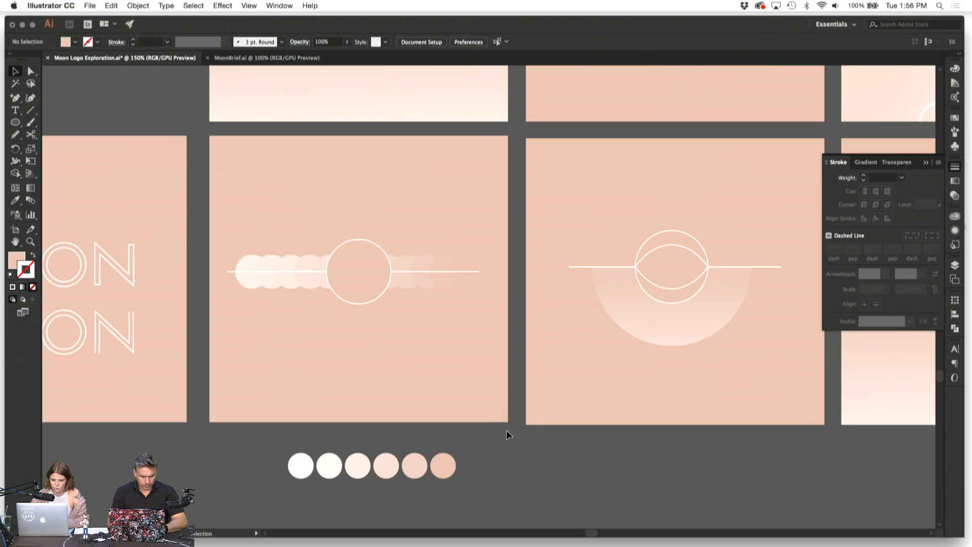
Step: Copy the outlined crescent opening to the right from the moon-phase square above and place it against the right edge of the large circle
key("super+equal")
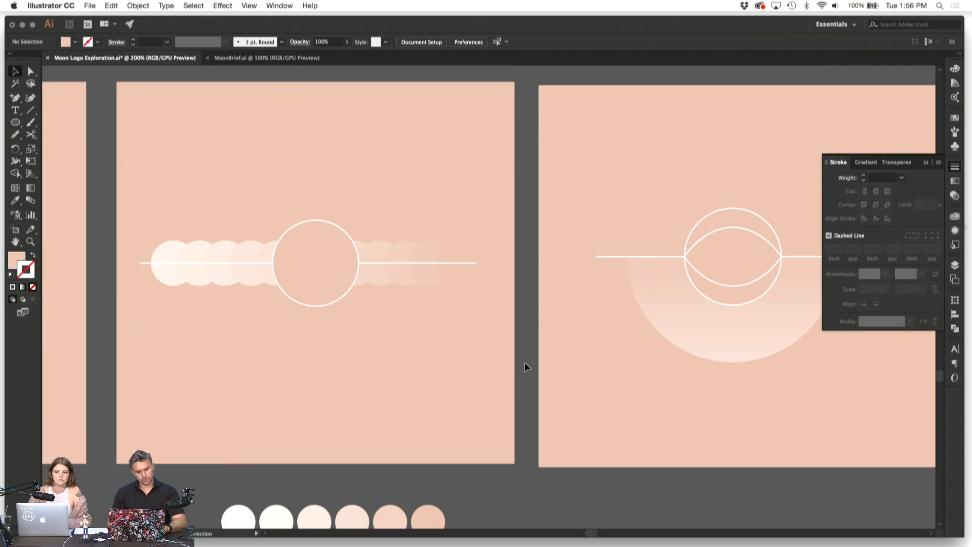
scroll(524, 363, "up", 8)
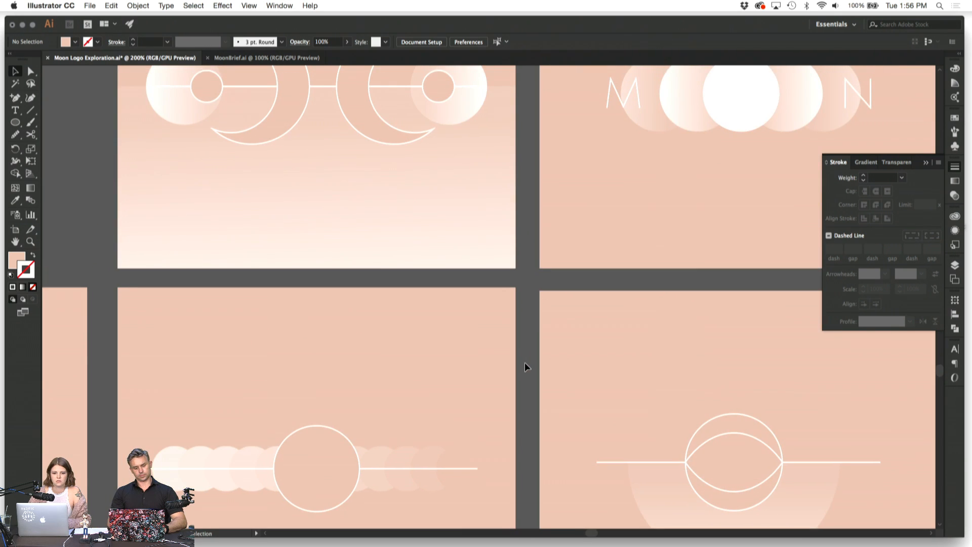
scroll(525, 362, "up", 3)
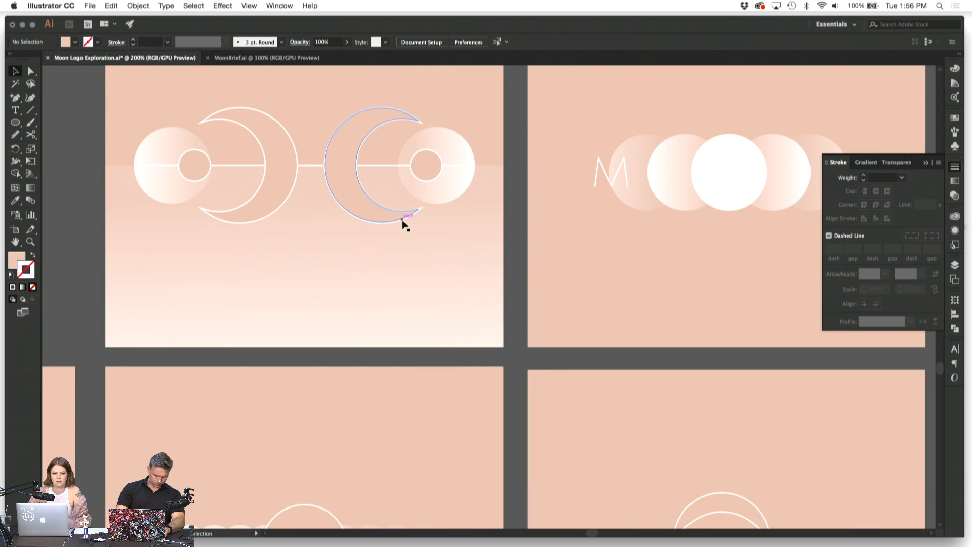
left_click(402, 220)
left_click(505, 368)
scroll(505, 368, "down", 10)
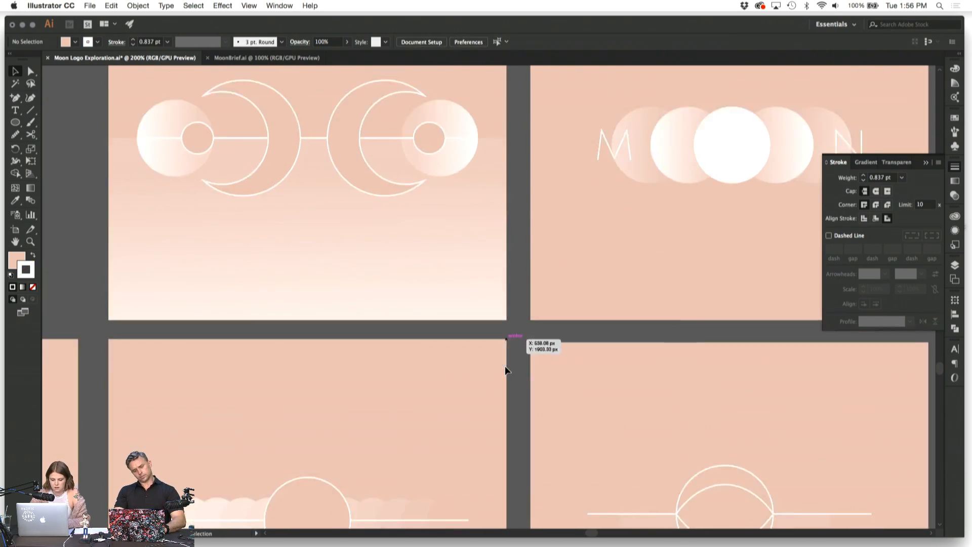
key("super+v")
left_click_drag(460, 318, 376, 289)
left_click(491, 356)
Step: Scale the pasted crescent down proportionally to about 20 × 25 px, keeping it against the right edge of the large circle
left_click(409, 323)
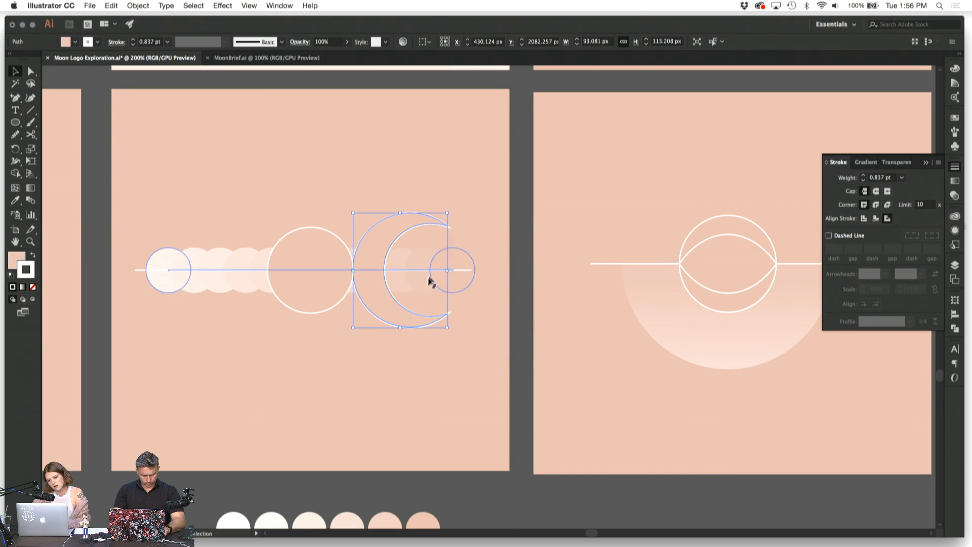
left_click_drag(448, 269, 394, 278)
left_click(468, 367)
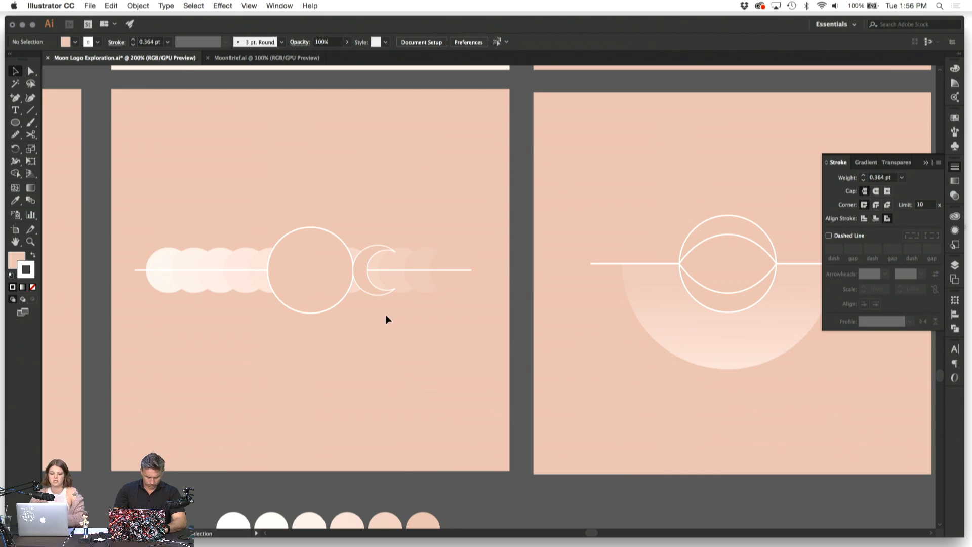
left_click(378, 294)
left_click_drag(393, 270, 374, 271)
left_click(408, 346)
Step: Copy the large circle's 0.837 pt white outline style onto the small crescent and shift the crescent slightly away from the circle
left_click(367, 283)
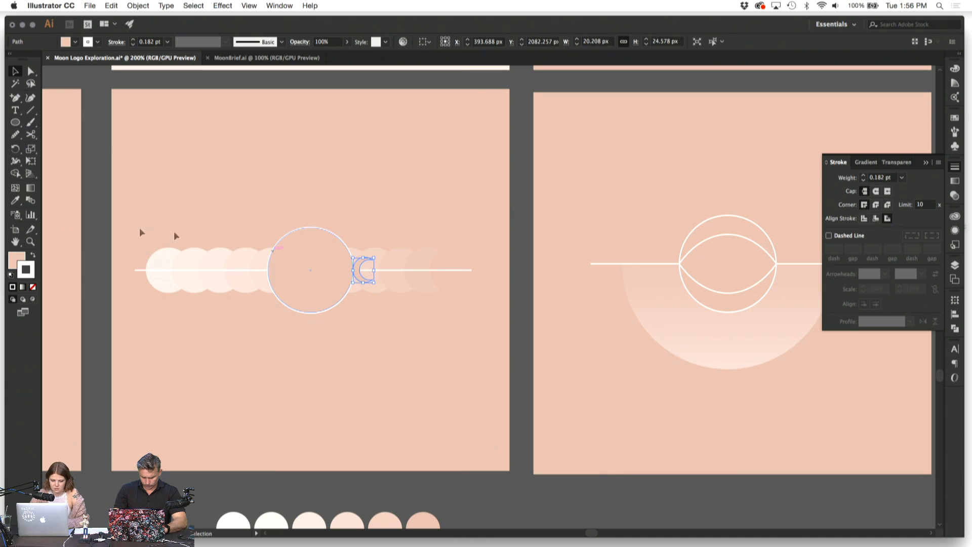
left_click(15, 200)
left_click(304, 225)
left_click(15, 71)
left_click(199, 148)
left_click(369, 264)
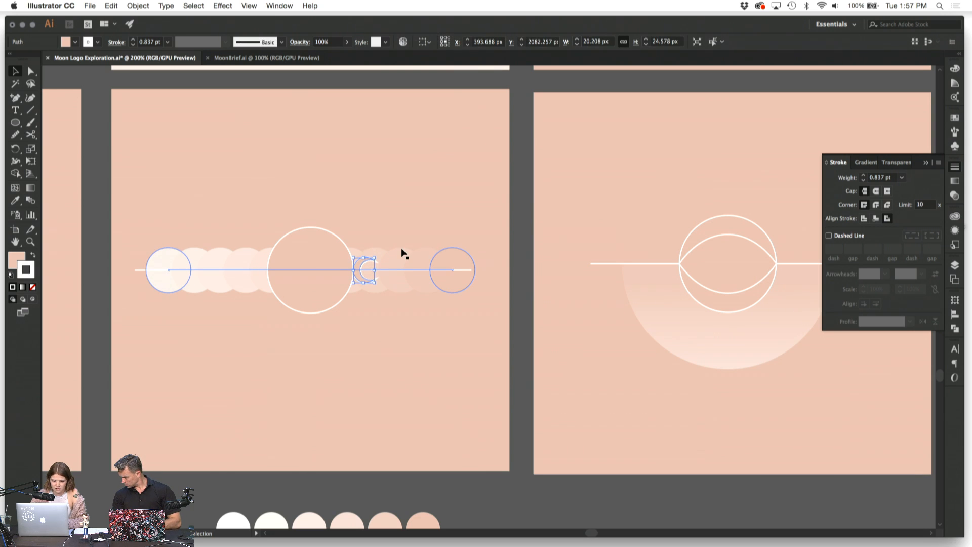
left_click(404, 204)
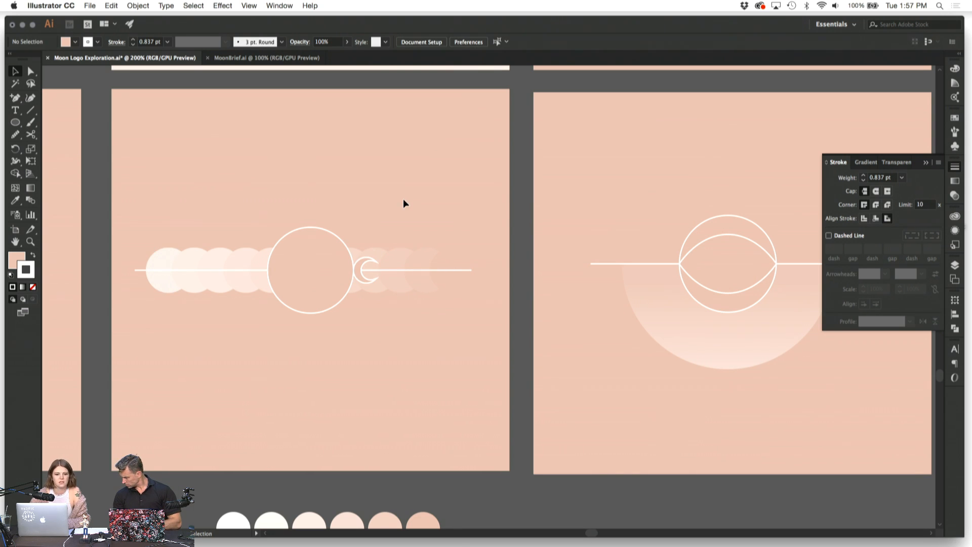
Step: Reflect a copy of the small crescent horizontally and place it on the opposite side of the large circle
left_click(368, 283)
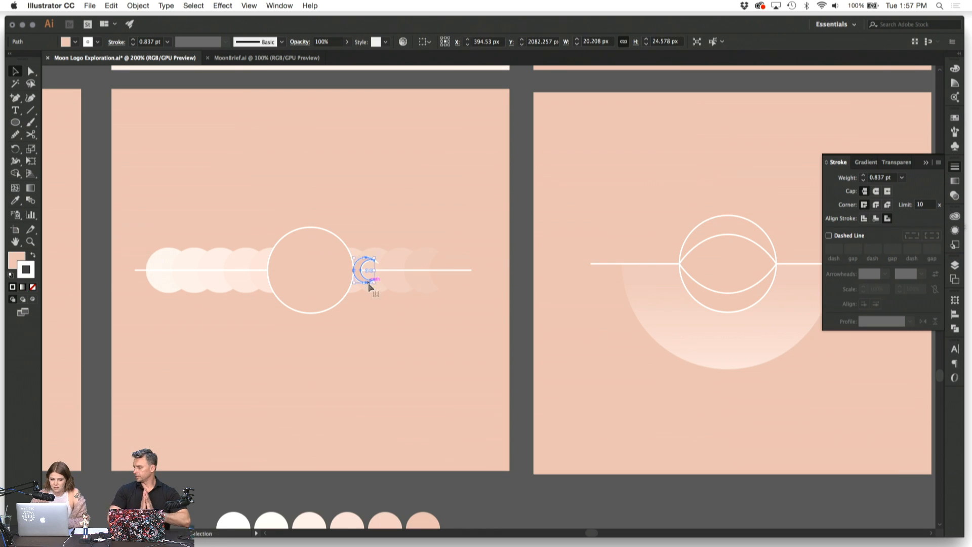
left_click(138, 5)
mouse_move(152, 18)
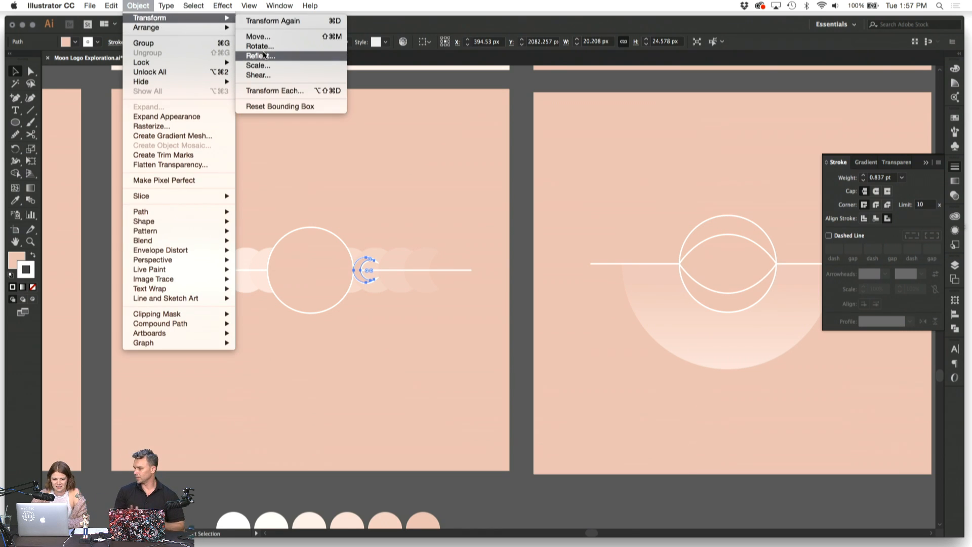
left_click(263, 55)
key("Return")
left_click(397, 178)
left_click_drag(367, 269, 259, 271)
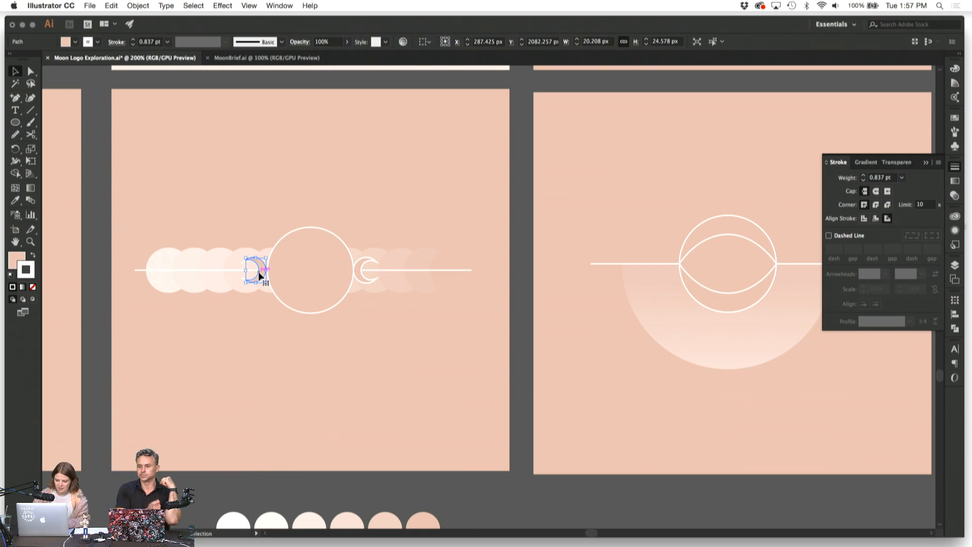
Step: Nudge the mirrored crescent closer to the left edge of the large circle
key("super+equal")
key("super+equal")
scroll(262, 277, "right", 5)
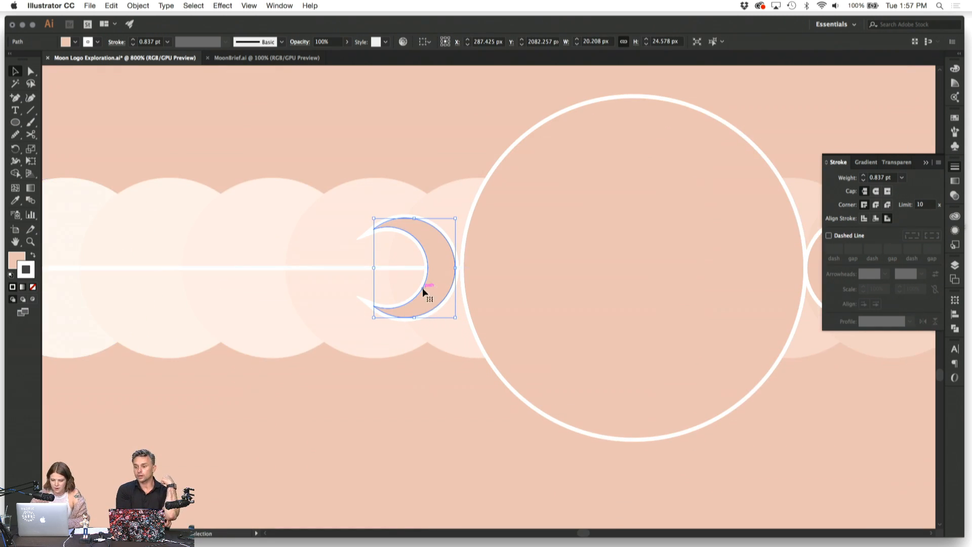
left_click_drag(423, 289, 429, 289)
key("Left")
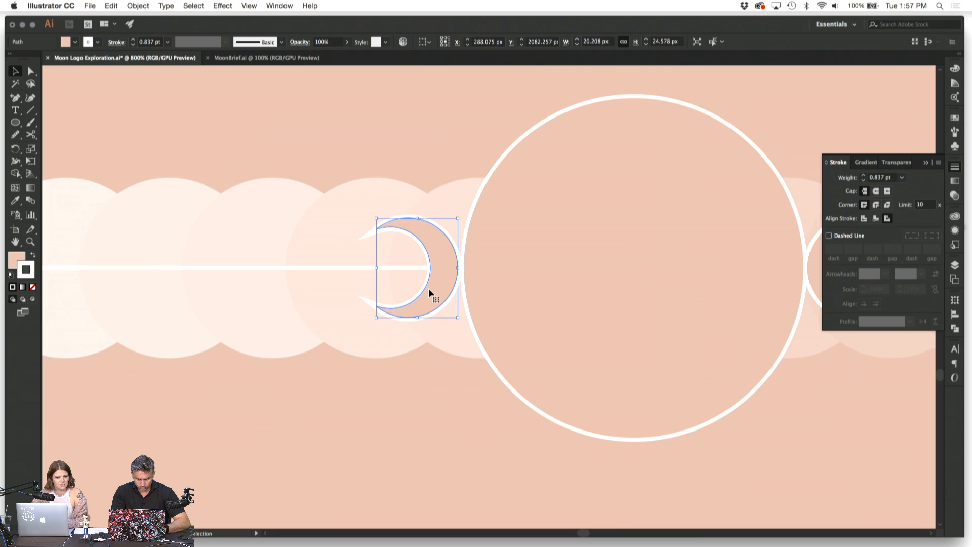
Step: Shift the small mirrored crescent slightly further toward the large circle so their outlines nearly touch
left_click(426, 386)
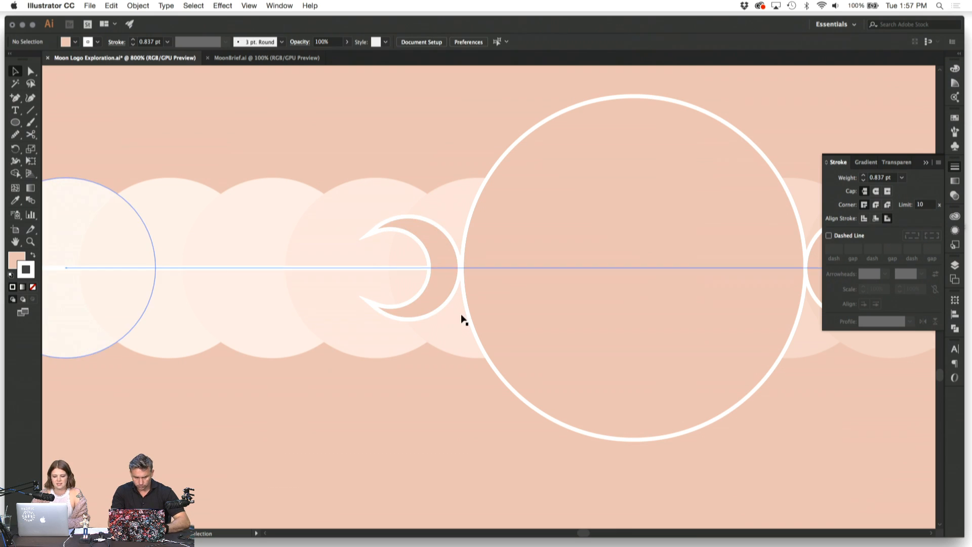
left_click(441, 301)
left_click(433, 429)
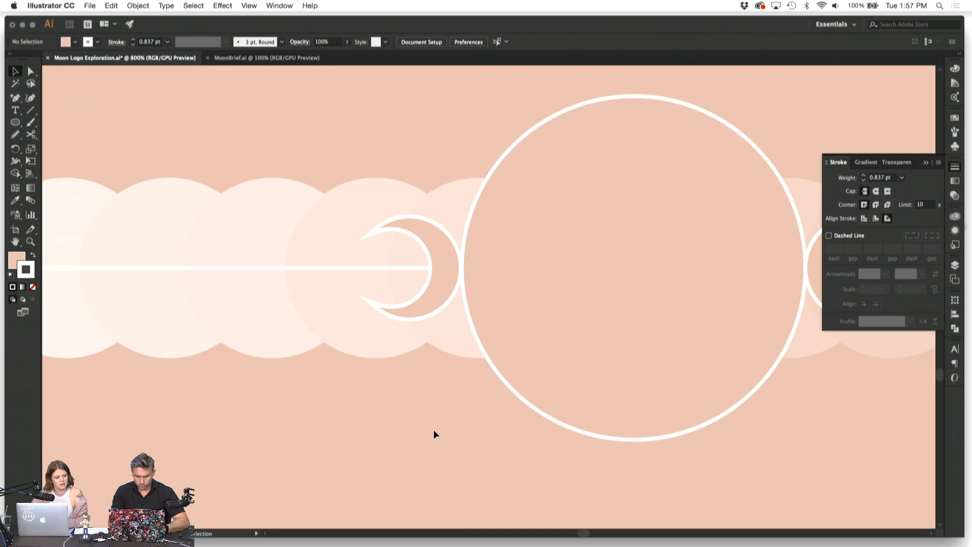
Step: Examine the whole moon-phase composition on its pink square and among the neighbouring artboards
key("super+minus")
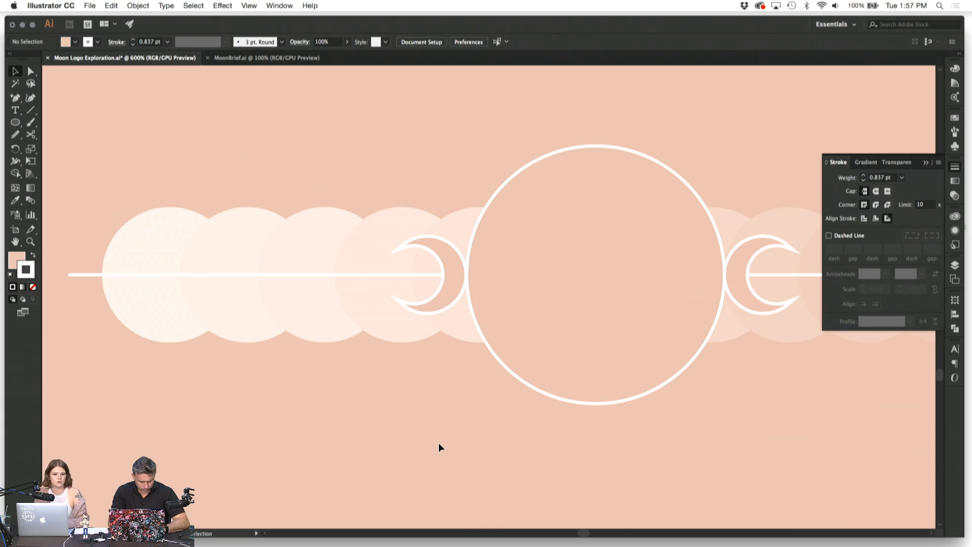
key("super+minus")
key("super+minus")
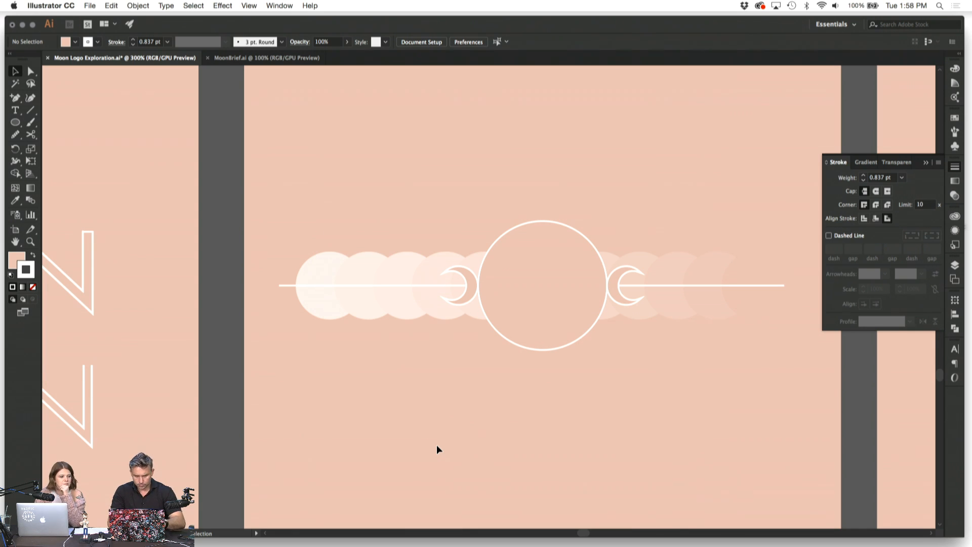
scroll(436, 445, "right", 5)
scroll(436, 446, "down", 2)
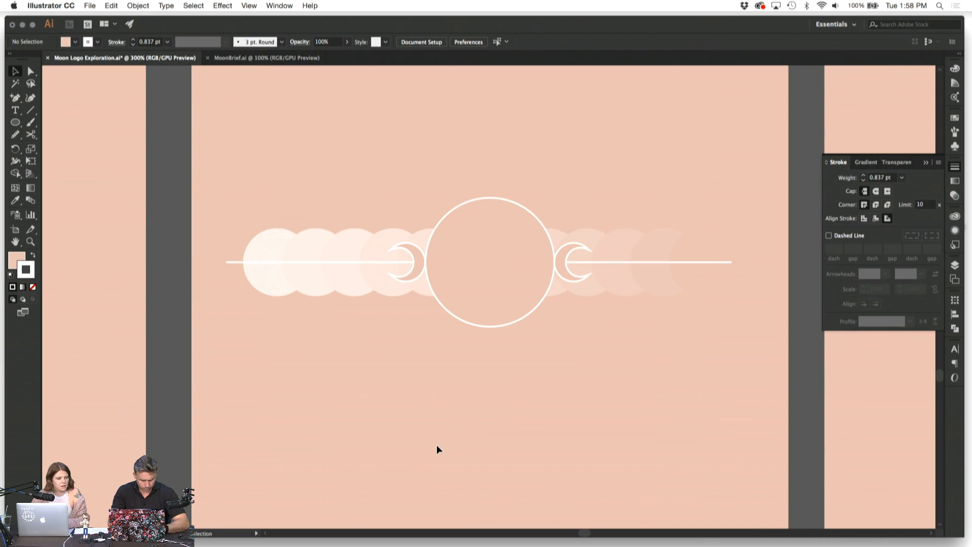
key("super+minus")
key("super+minus")
key("super+minus")
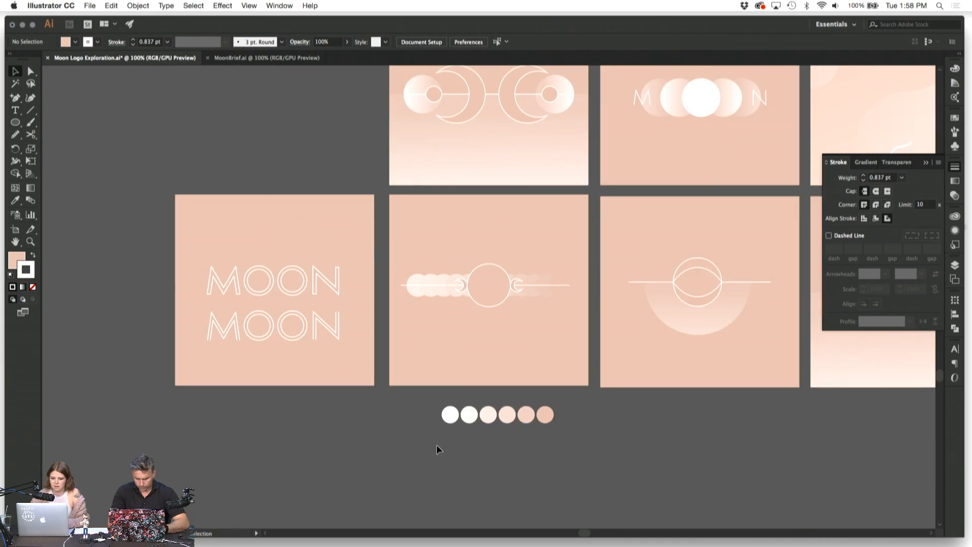
Step: Inspect the other logo variations, including the half-circle horizon artwork and the mirrored crescents with small circles
scroll(436, 445, "right", 8)
scroll(437, 444, "up", 4)
left_click(661, 277)
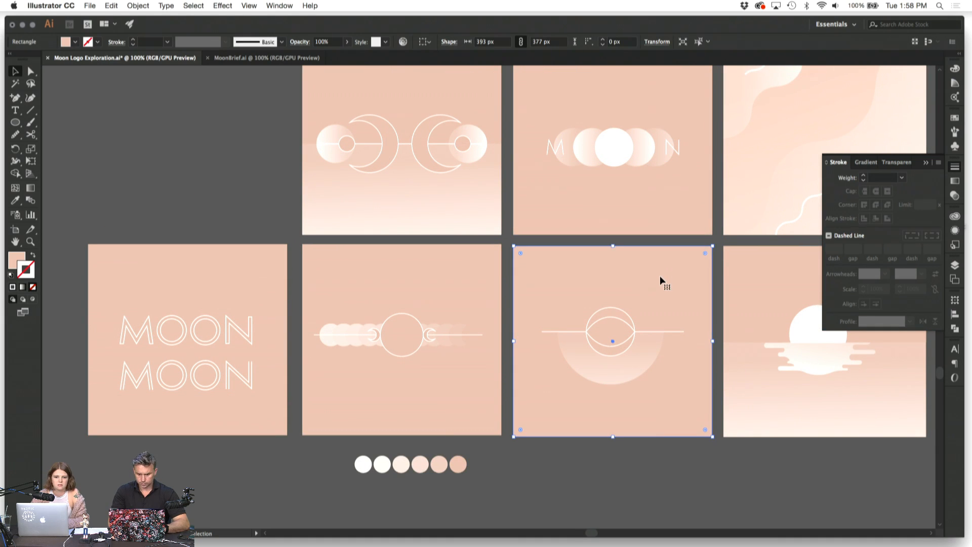
key("super+shift+a")
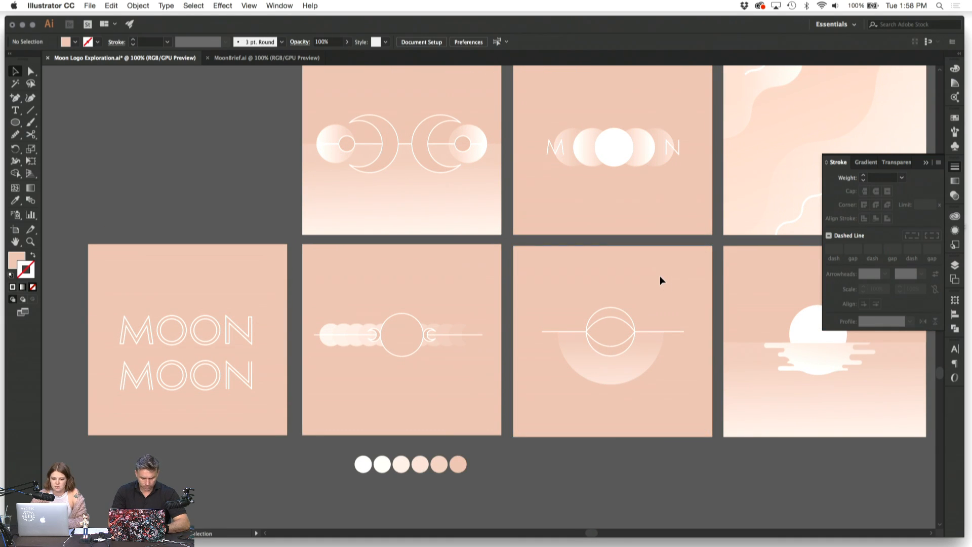
scroll(660, 275, "right", 7)
scroll(660, 276, "down", 1)
left_click(559, 348)
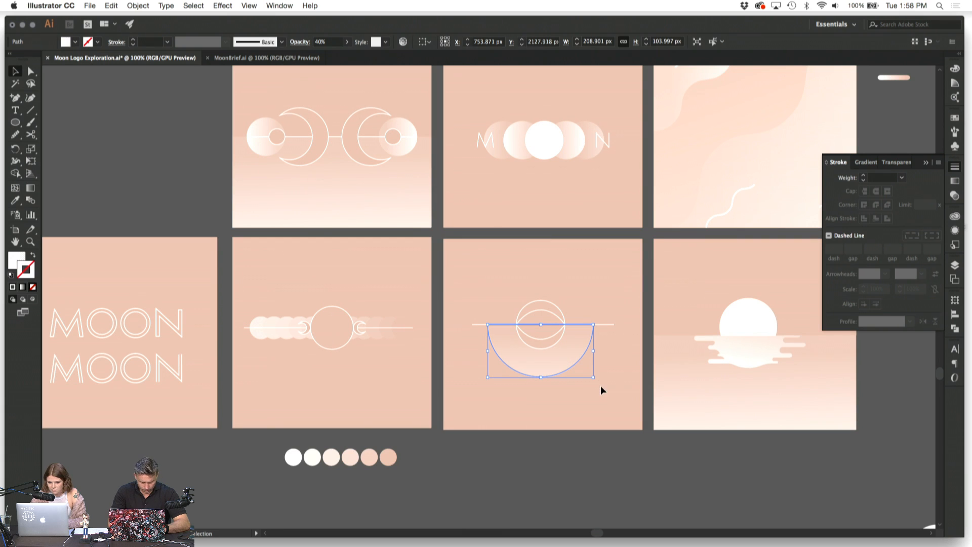
key("super+shift+a")
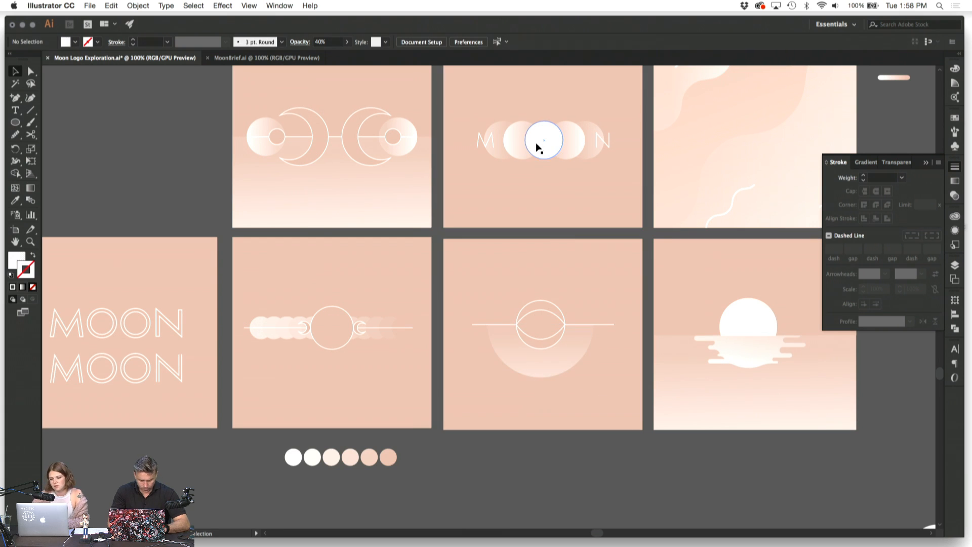
left_click(387, 138)
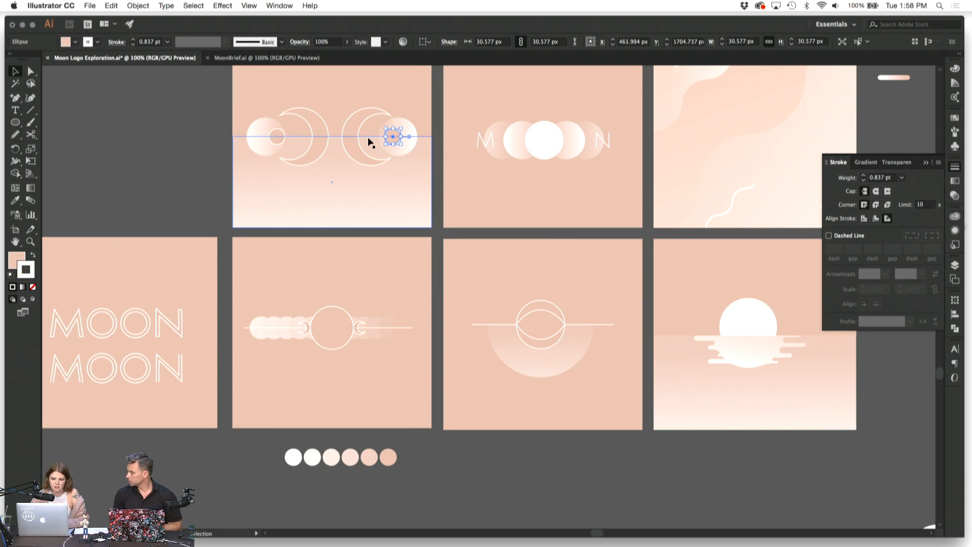
left_click(369, 139)
left_click(208, 155)
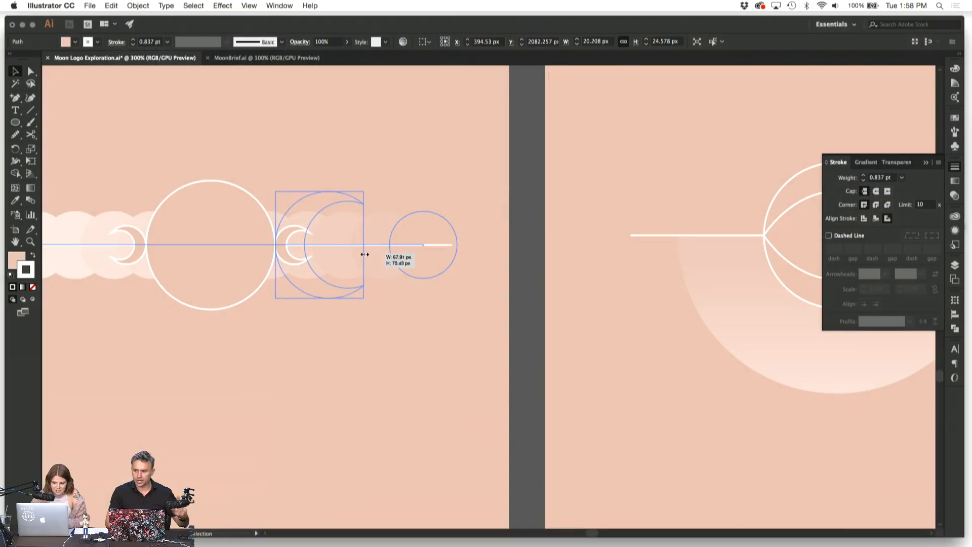
Step: Enlarge the crescent right of the large circle proportionally to about 94 × 115 px and copy the circle's 0.837 pt outline style onto it
mouse_move(365, 255)
left_mouse_down()
mouse_move(427, 266)
mouse_move(419, 265)
left_mouse_up()
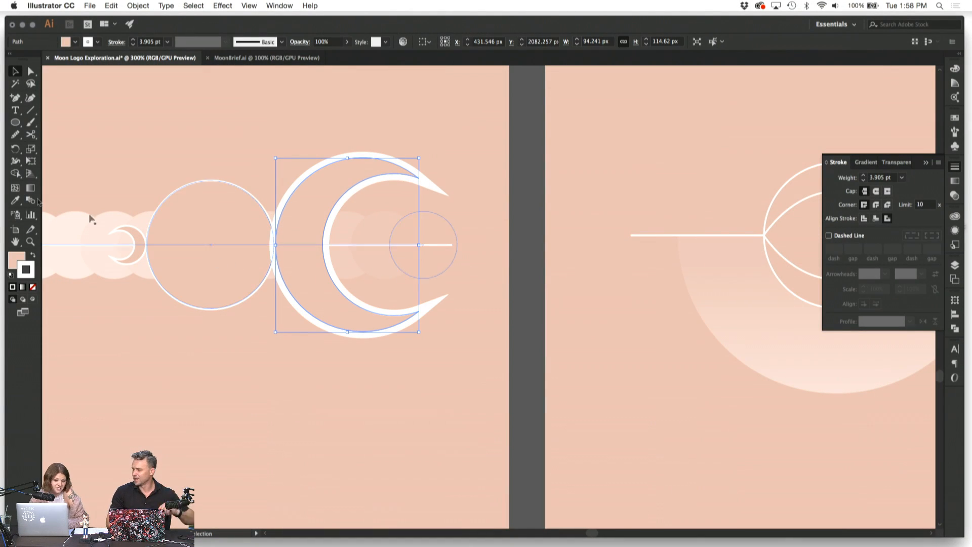
left_click(16, 200)
left_click(196, 190)
left_click(16, 73)
left_click(109, 117)
Step: Delete the small mirrored crescent on the left side of the large circle
scroll(108, 116, "down", 3)
scroll(109, 117, "left", 5)
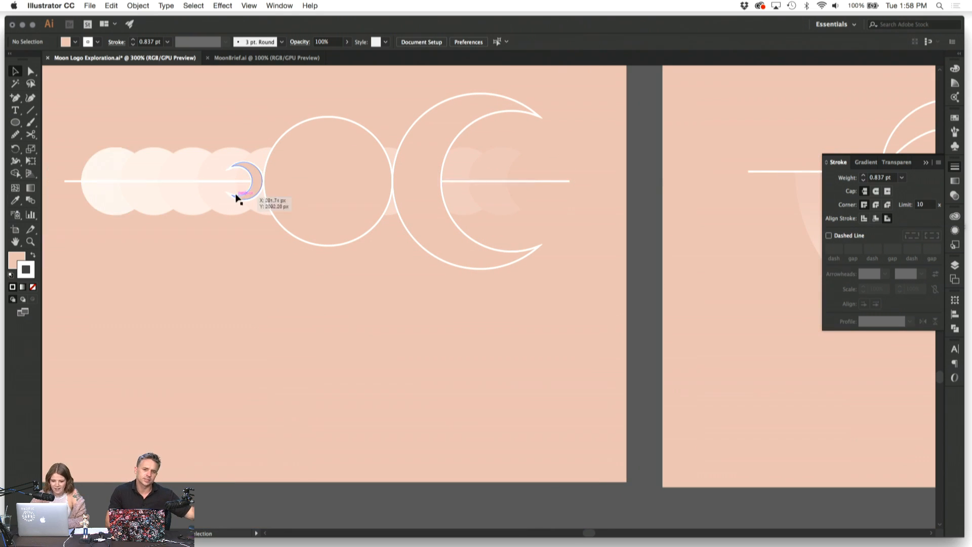
key("super+minus")
key("super+minus")
key("super+minus")
key("super+minus")
key("super+minus")
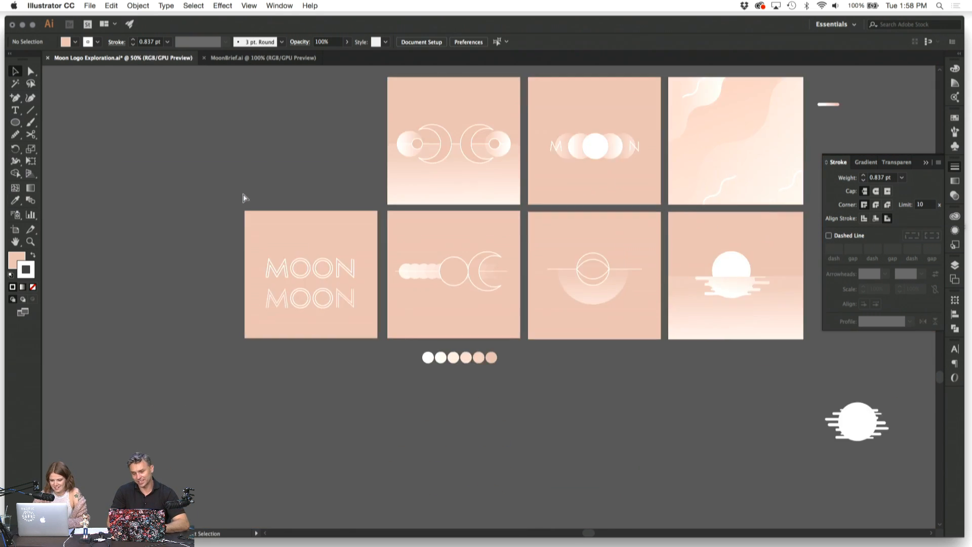
Step: Add a small copy of the circle on the line inside the large crescent, using the large circle's 0.837 pt white outline style
key("super+plus")
key("super+plus")
key("super+plus")
key("super+plus")
left_click(378, 226)
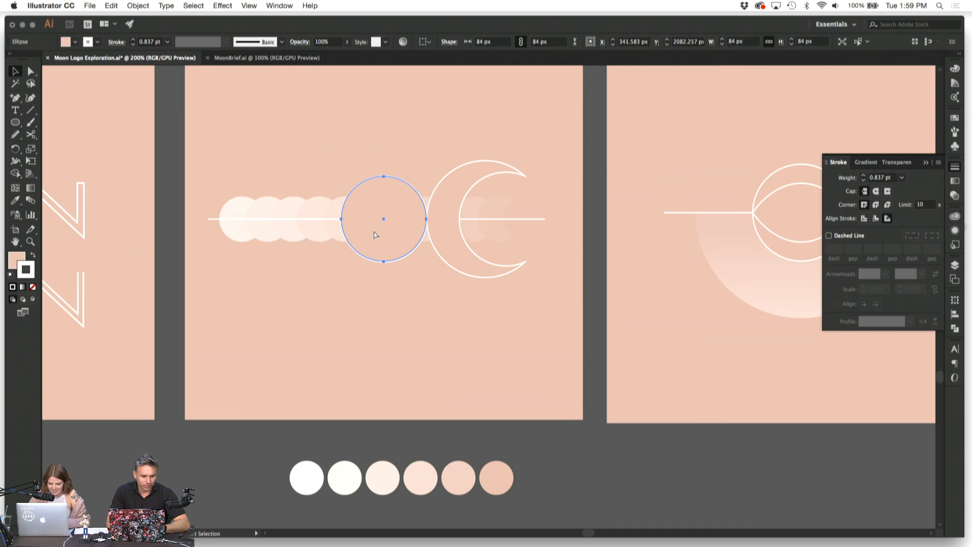
left_click_drag(347, 230, 506, 233)
key("i")
left_click(404, 181)
left_click(15, 71)
left_click(141, 140)
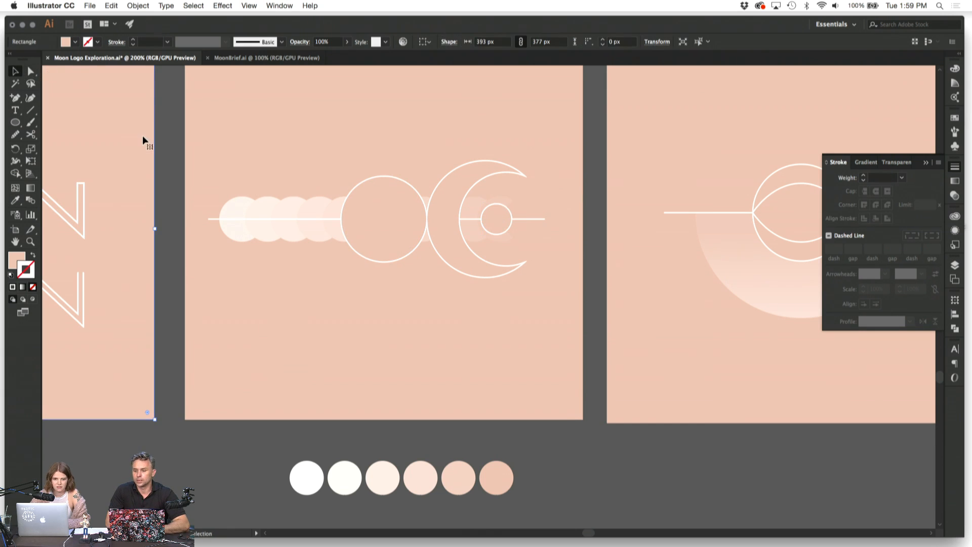
left_click(259, 154)
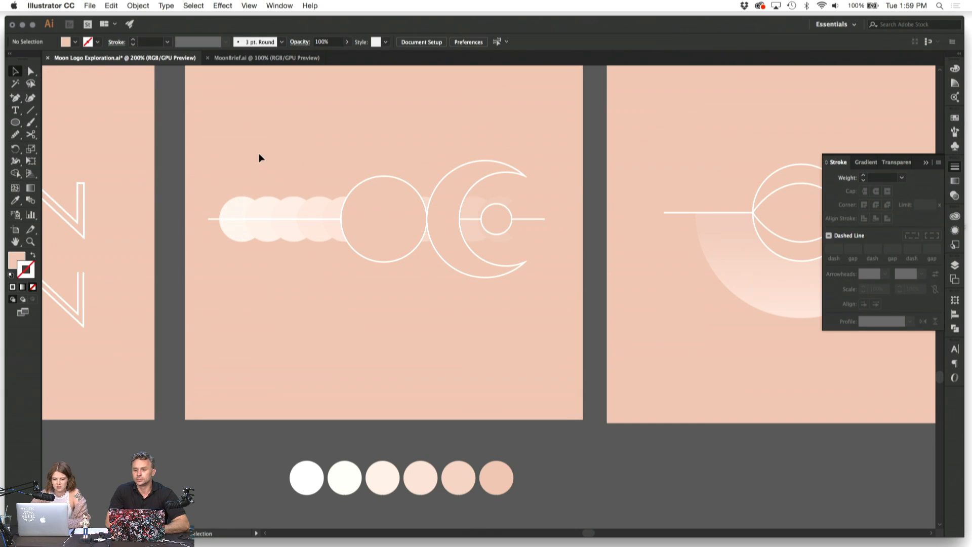
Step: Move the blended circle row straight up above the outlined shapes and isolate the end circle at its faded end
left_click(243, 209)
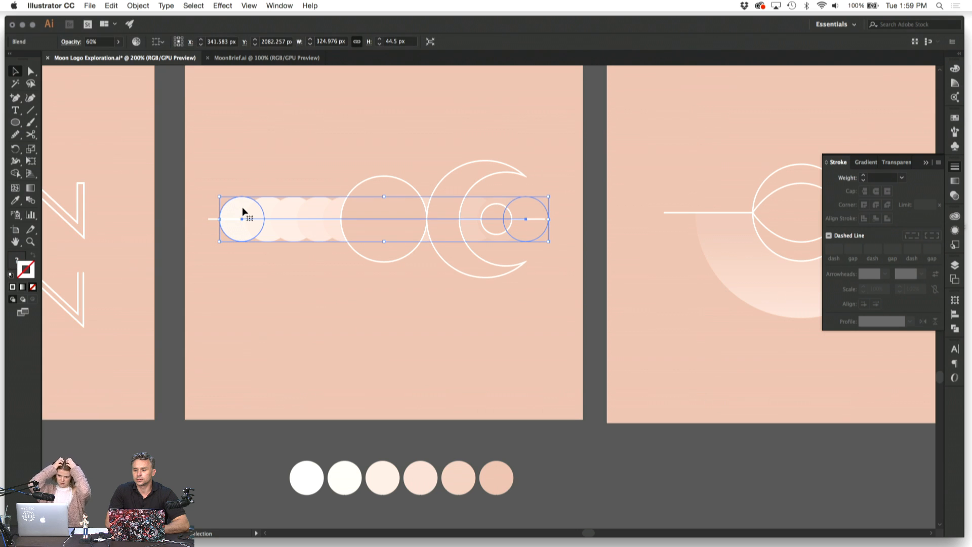
left_click_drag(242, 206, 242, 101)
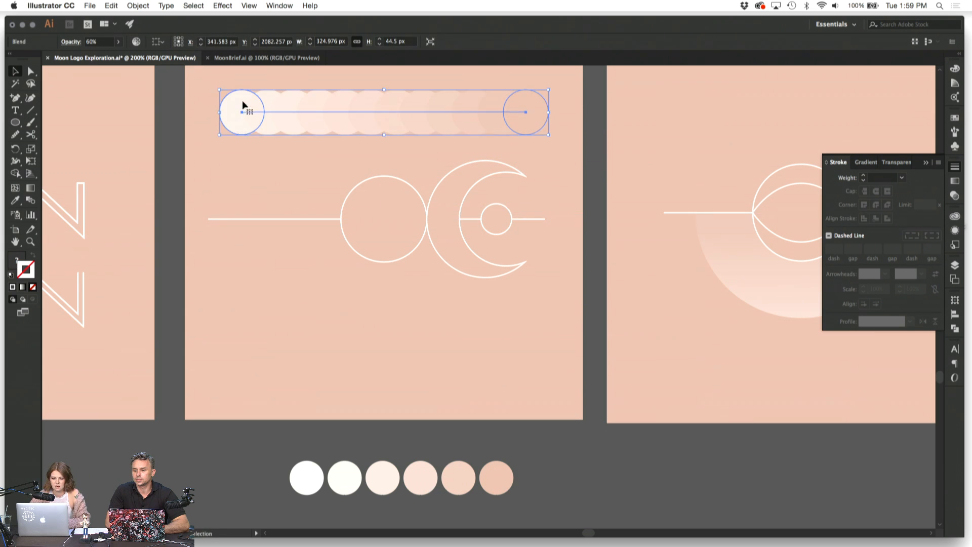
left_click(242, 163)
left_click(239, 124)
double_click(519, 99)
Step: Try to scale down the end circle of the blended row, and undo the scaling
left_click_drag(549, 112, 528, 114)
double_click(556, 137)
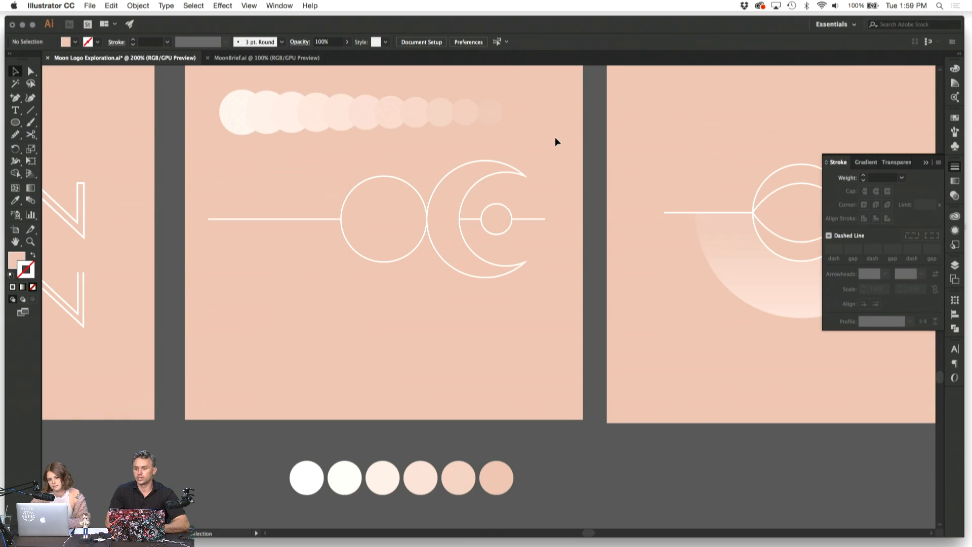
key("super+z")
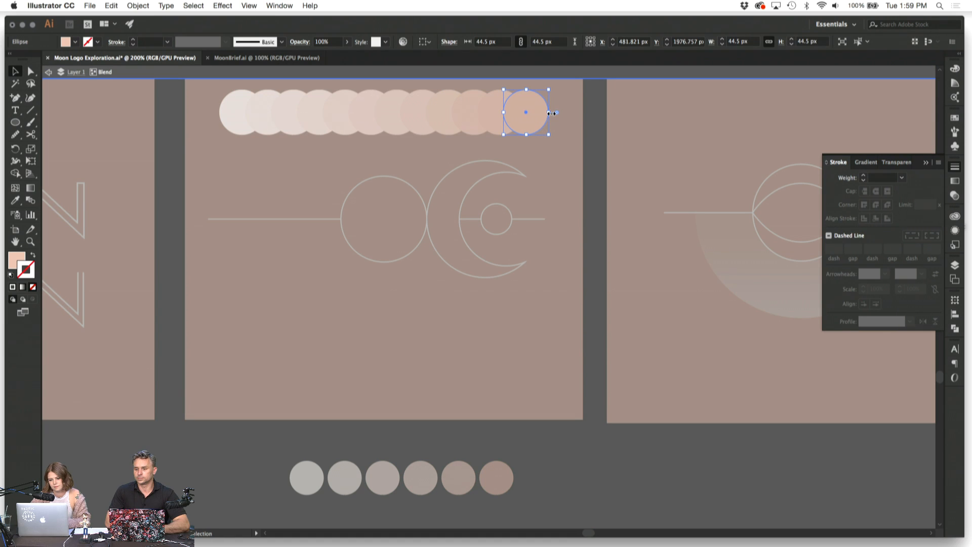
Step: Shift the blend's faded end circle about 39 px to the left and scale it down to about 26 px in diameter
key("Left")
key("Left")
key("Left")
key("Left")
key("Left")
key("Left")
key("Left")
key("Left")
key("Left")
key("Left")
key("Left")
key("Left")
key("Left")
key("Left")
key("Left")
key("Left")
key("Left")
key("Left")
key("Left")
key("Left")
key("Left")
key("Left")
key("Left")
key("Left")
key("Left")
key("Left")
key("Left")
key("Left")
key("Left")
key("Left")
key("Left")
key("Left")
key("Left")
key("Left")
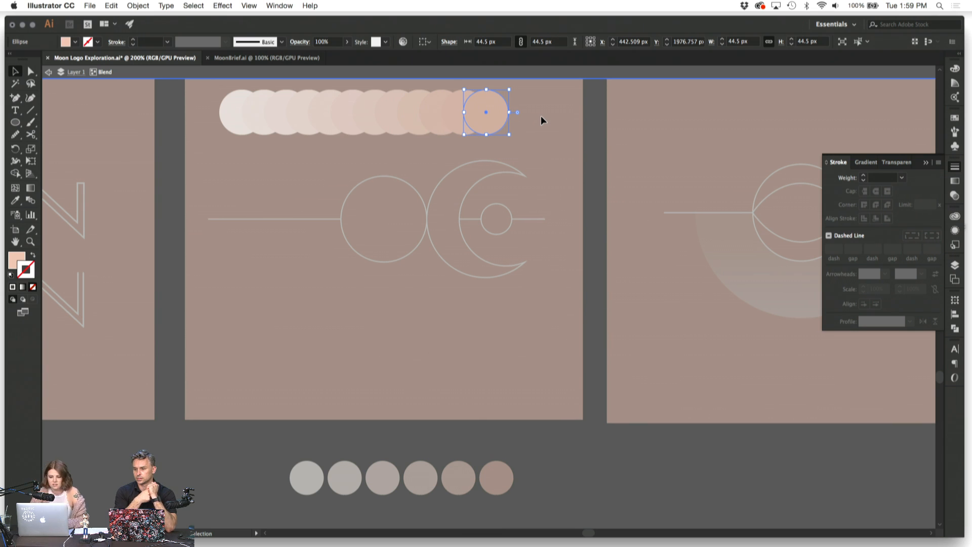
left_click_drag(509, 112, 490, 115)
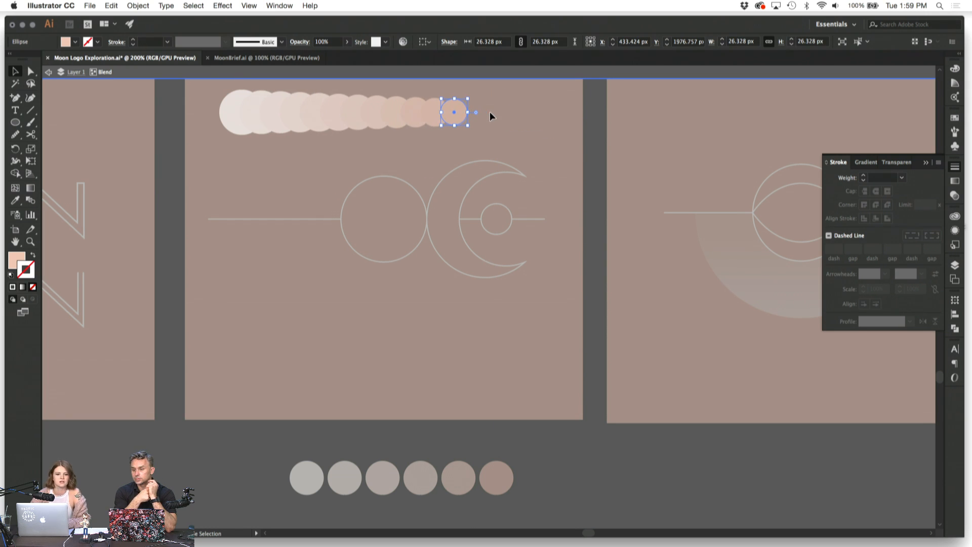
double_click(523, 117)
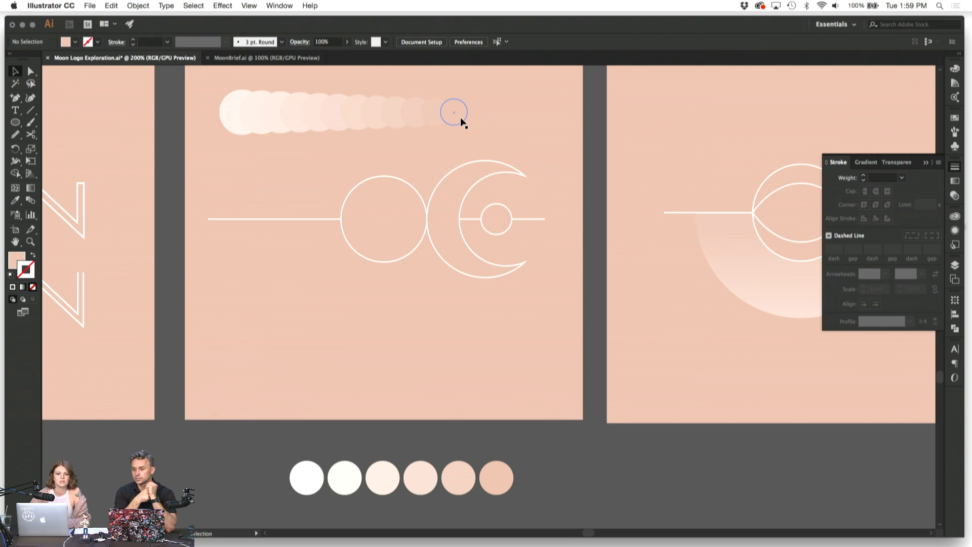
Step: Move the tapered blend row back onto the horizontal line behind the outlined shapes and enlarge it slightly
left_click_drag(434, 114, 530, 223)
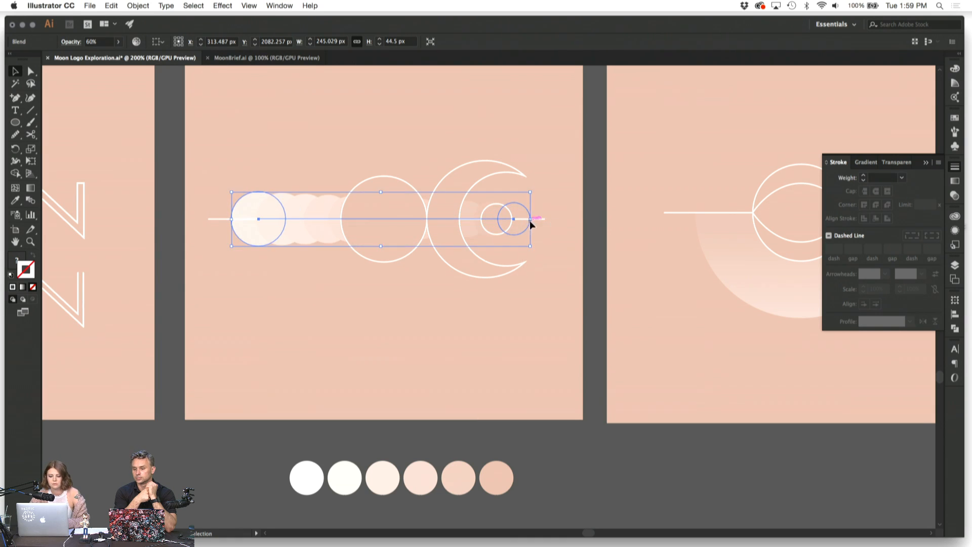
left_click(570, 144)
Step: Review the horizon, wavy gradient and overlapping-circle MOON artboards against the new moon-phase composition
scroll(571, 144, "right", 10)
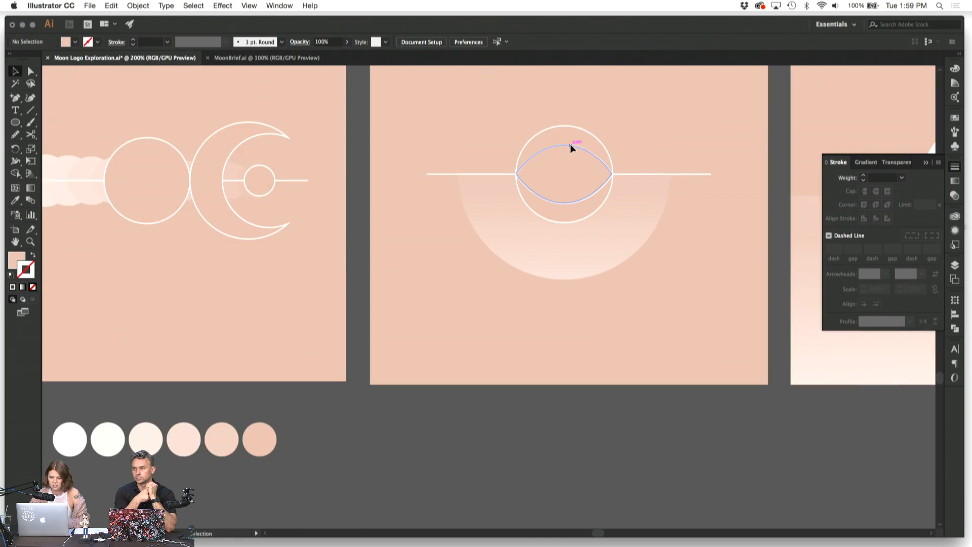
scroll(570, 143, "right", 10)
scroll(570, 144, "up", 10)
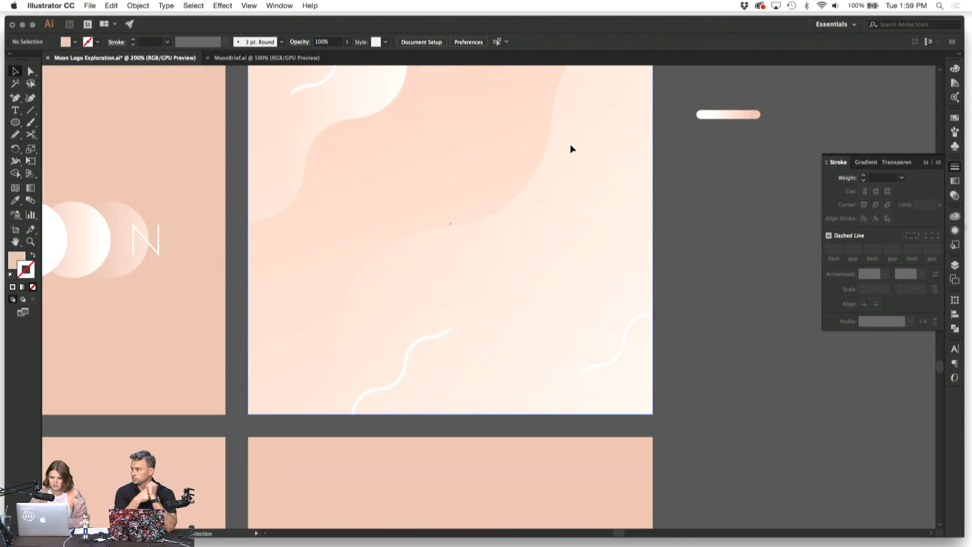
scroll(570, 144, "up", 5)
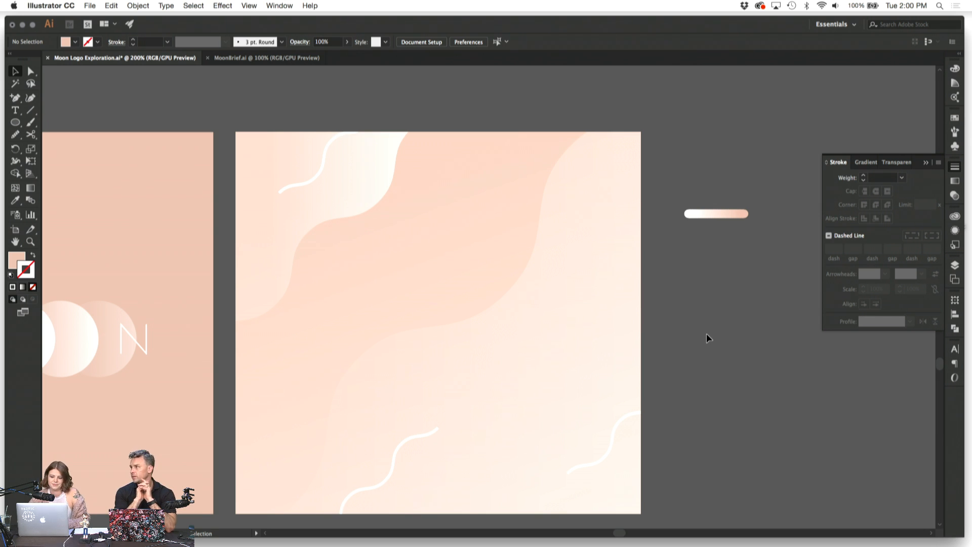
scroll(706, 333, "down", 3)
scroll(706, 333, "left", 10)
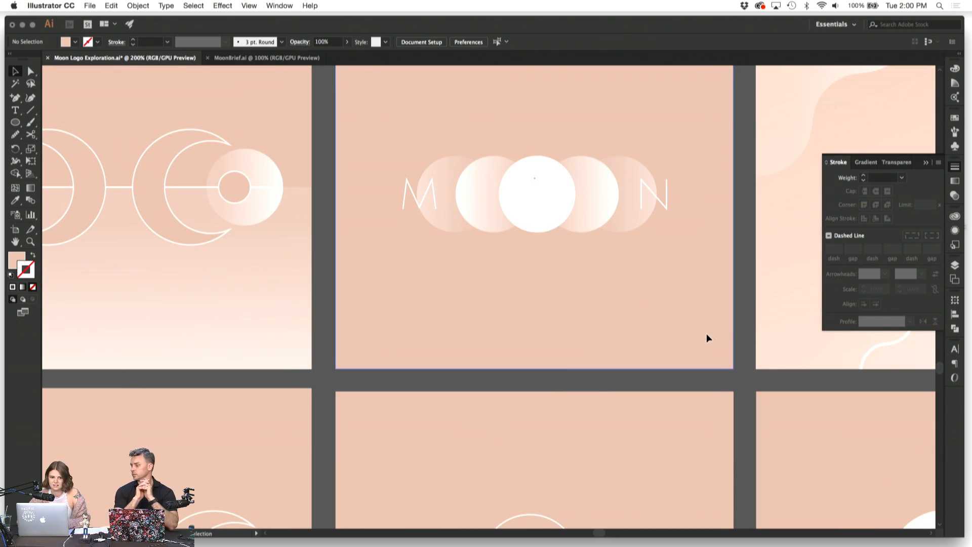
scroll(706, 334, "down", 10)
scroll(706, 334, "left", 2)
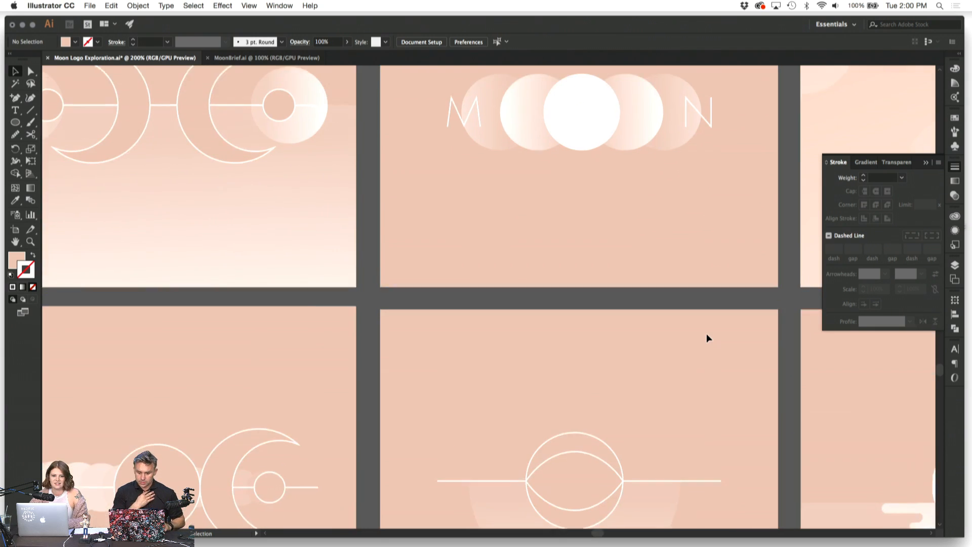
scroll(706, 333, "left", 8)
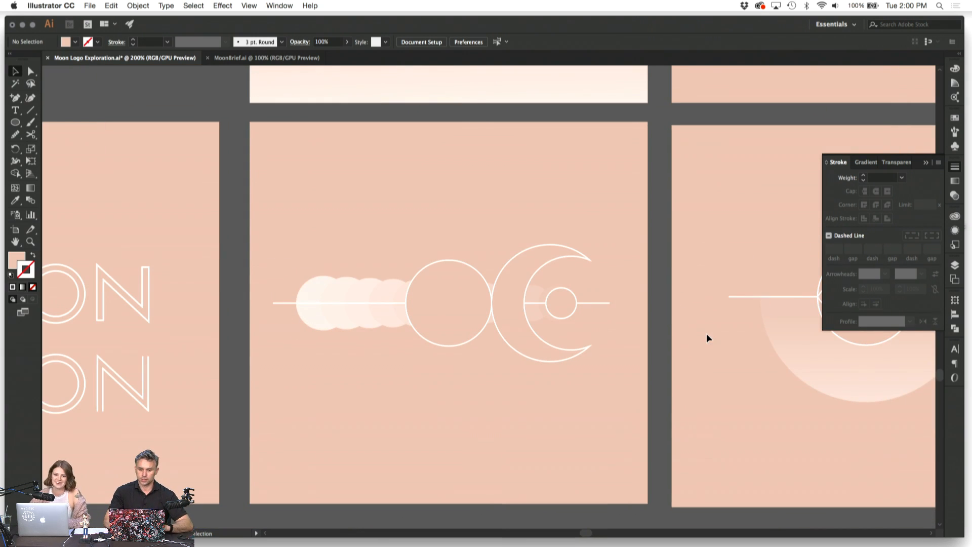
Step: Shrink the small circle inside the crescent and shift the large circle left, leaving a gap between it and the crescent
key("super+equal")
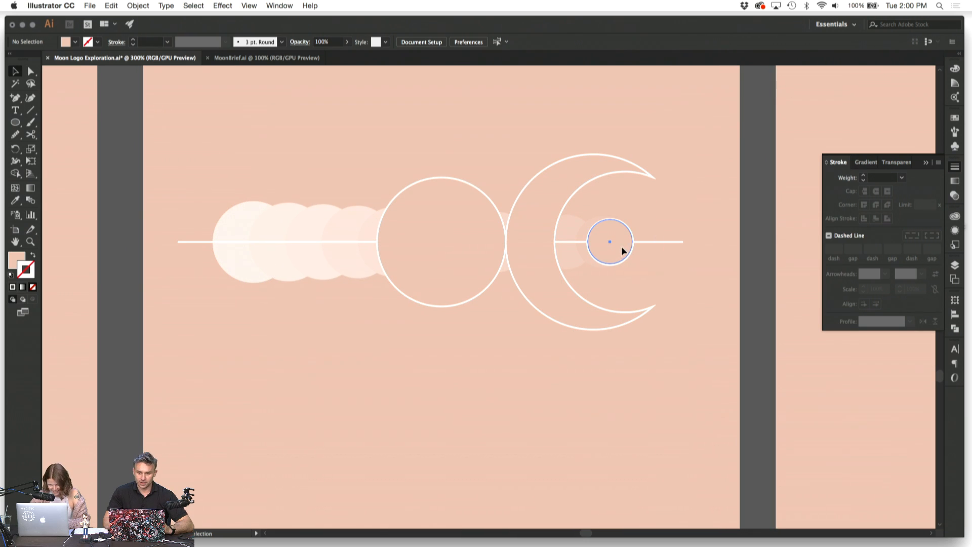
left_click(622, 246)
left_click_drag(633, 243, 616, 244)
left_click(608, 292)
left_click_drag(467, 278, 450, 279)
left_click(483, 357)
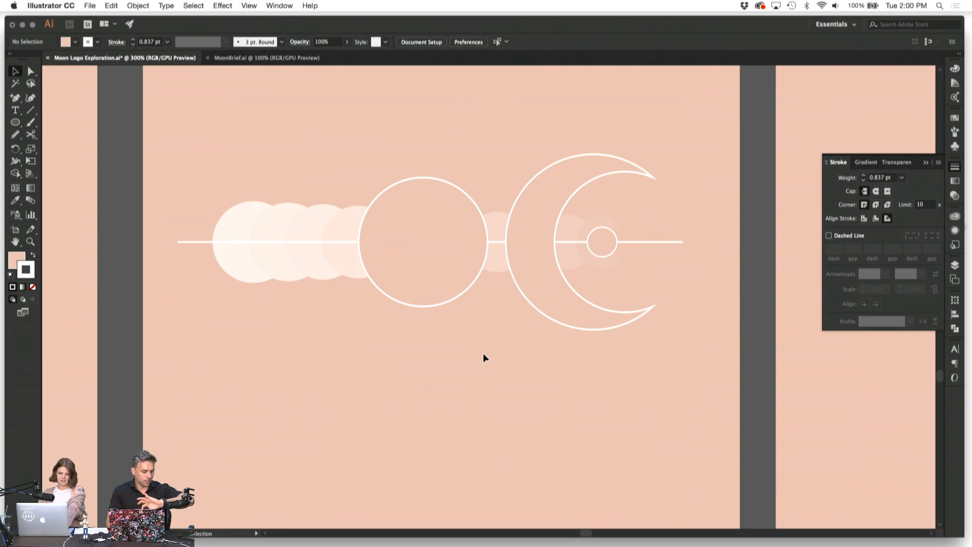
key("super+minus")
key("super+minus")
key("super+minus")
key("super+minus")
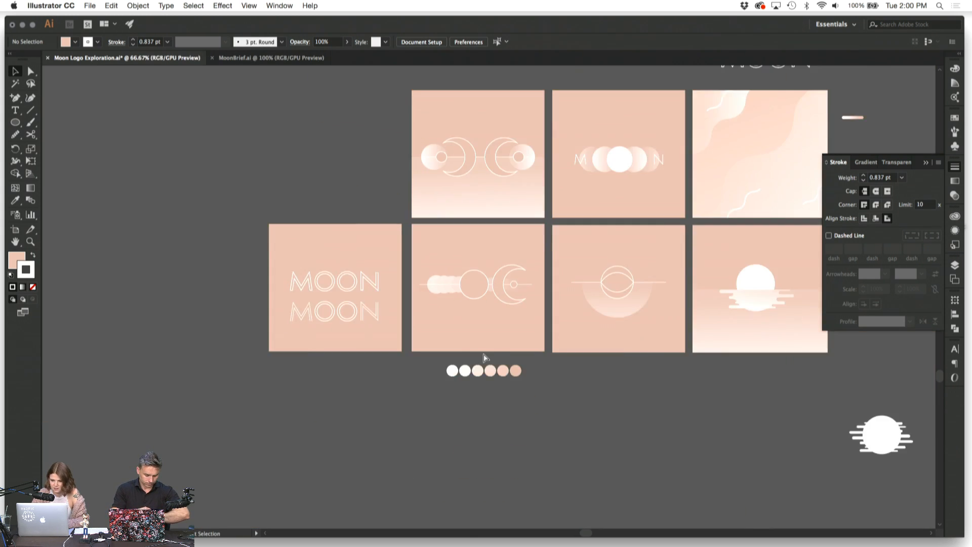
Step: Move the tapered blend row up off the horizontal line into the empty area above the outlined shapes
key("super+minus")
key("super+plus")
key("super+plus")
key("super+plus")
key("super+plus")
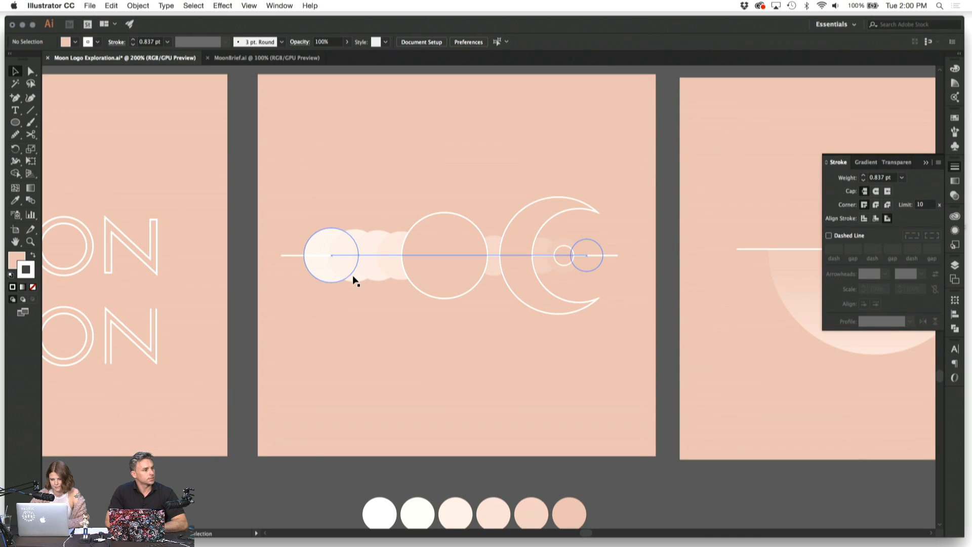
left_click_drag(353, 275, 343, 149)
left_click(333, 202)
Step: Draw a circle about 74.5 px in diameter below the line and fill it with the white of the blend's first circle
key("l")
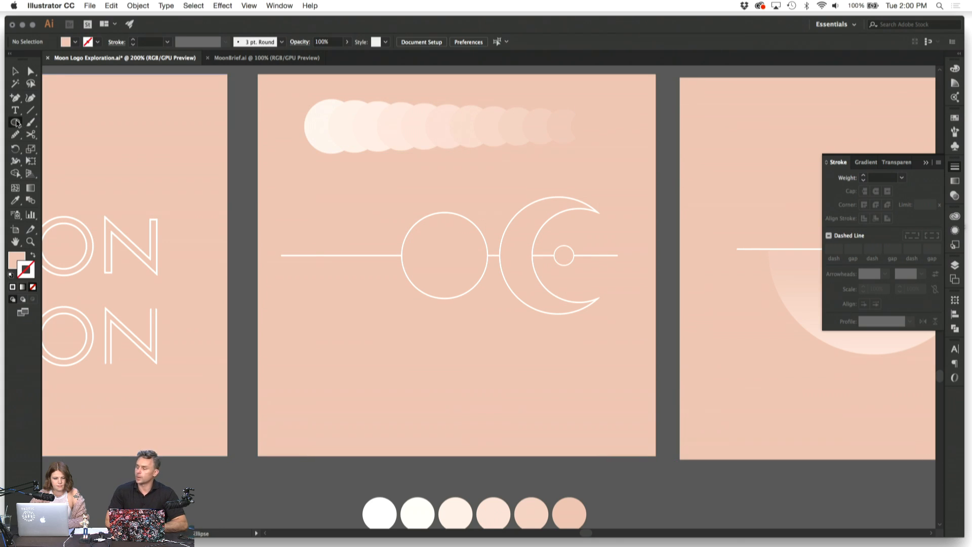
left_click_drag(307, 318, 383, 379)
left_click(15, 200)
left_click(310, 118)
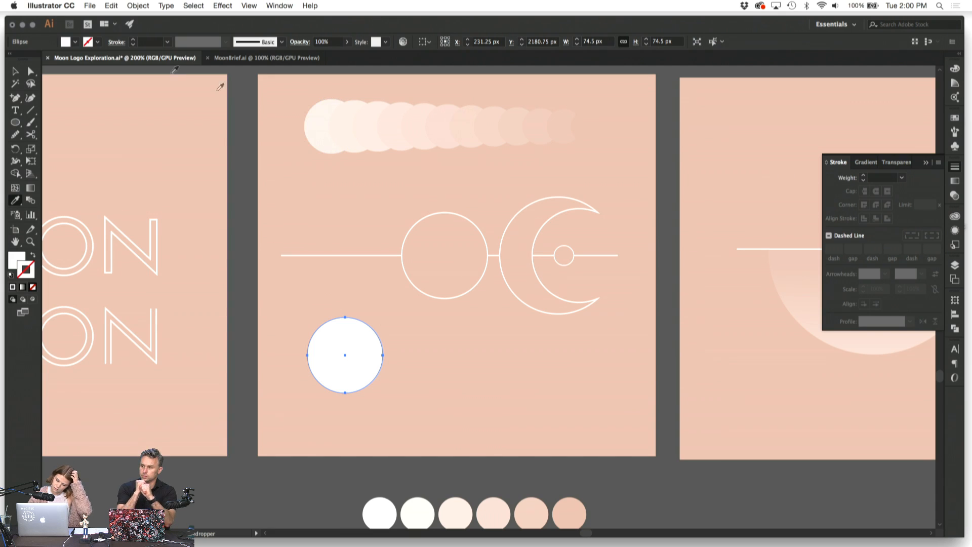
left_click(16, 71)
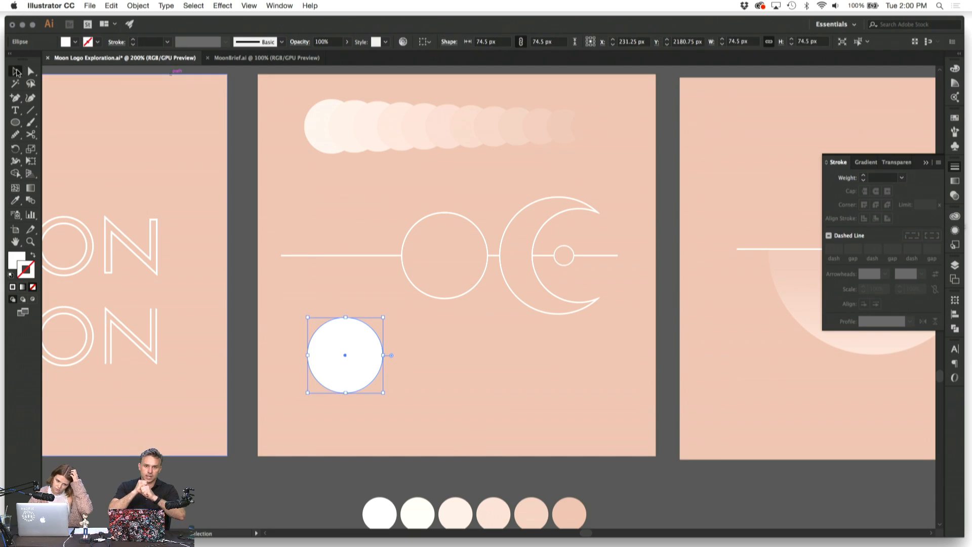
left_click(234, 196)
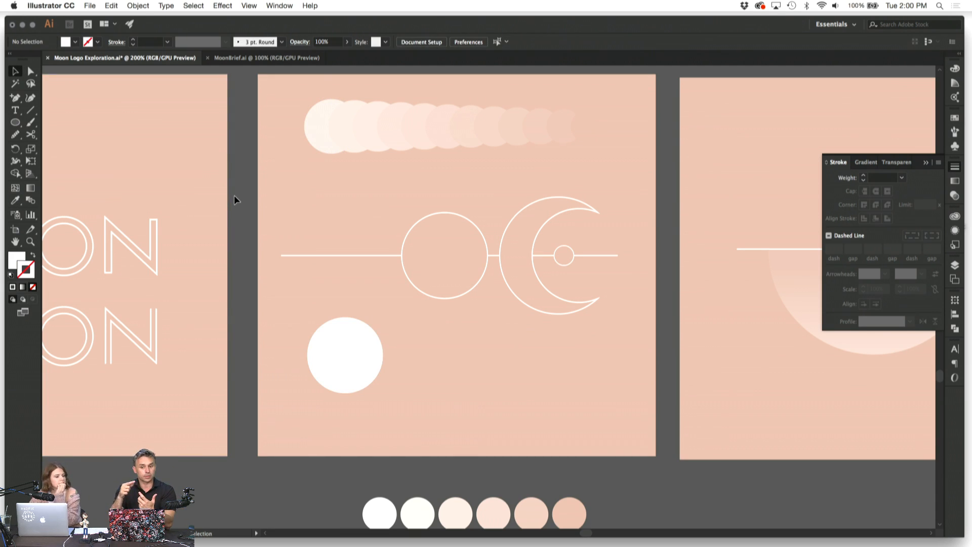
Step: Duplicate the white circle about 24 px to the right and fill the copy with the pink background color
left_click(355, 337)
left_click_drag(330, 349, 354, 350)
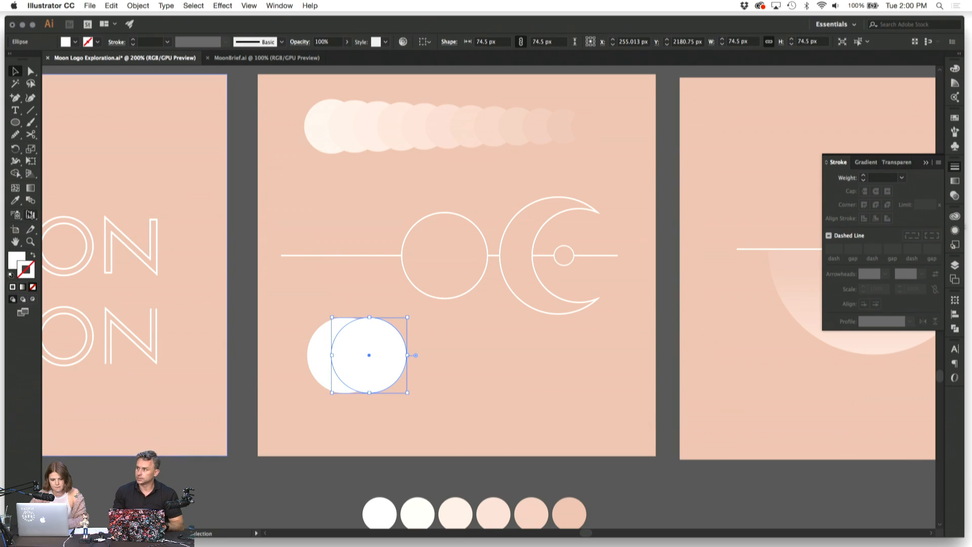
left_click(15, 200)
left_click(320, 195)
left_click(15, 72)
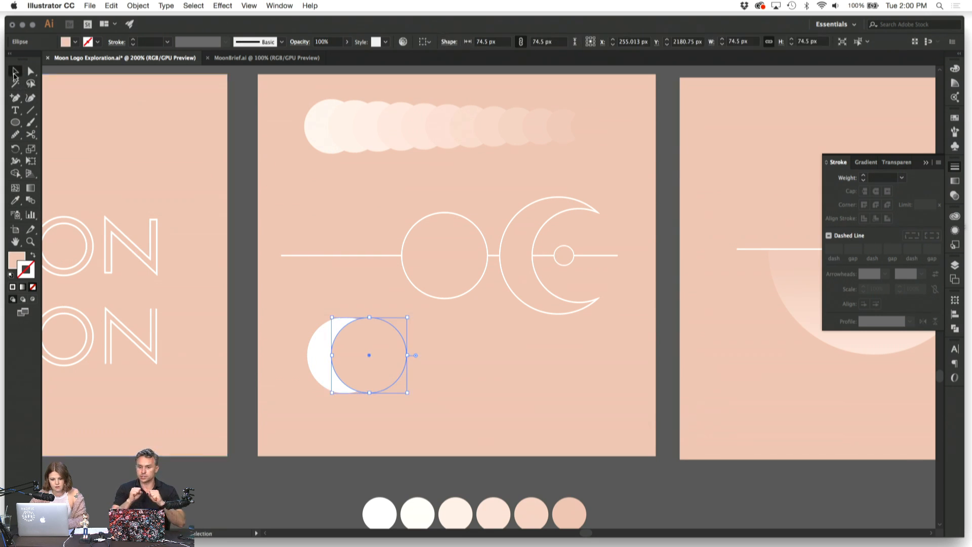
Step: Shrink the pink circle to about 64 px in diameter and nudge it left inside the white circle to form a crescent
left_click_drag(408, 355, 398, 356)
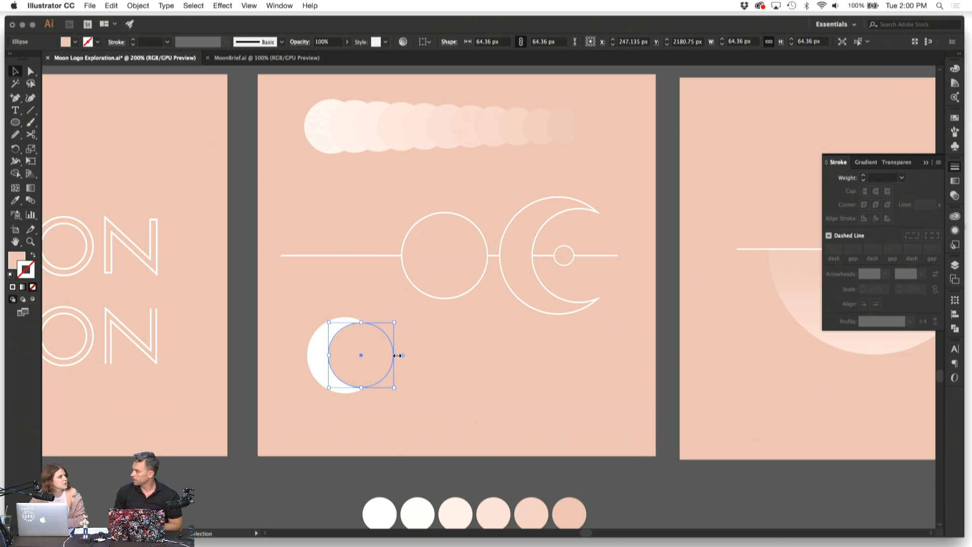
key("Left")
key("Left")
key("Left")
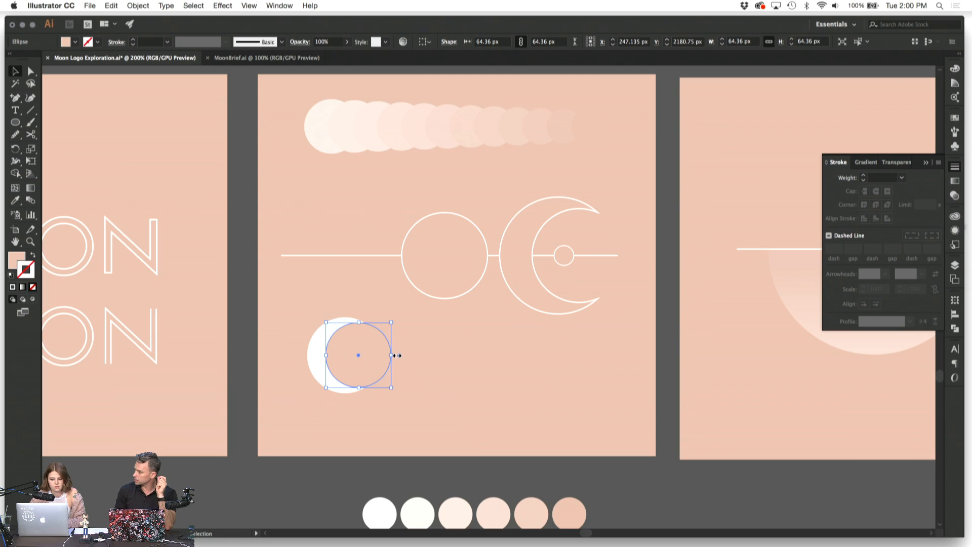
left_click(432, 378)
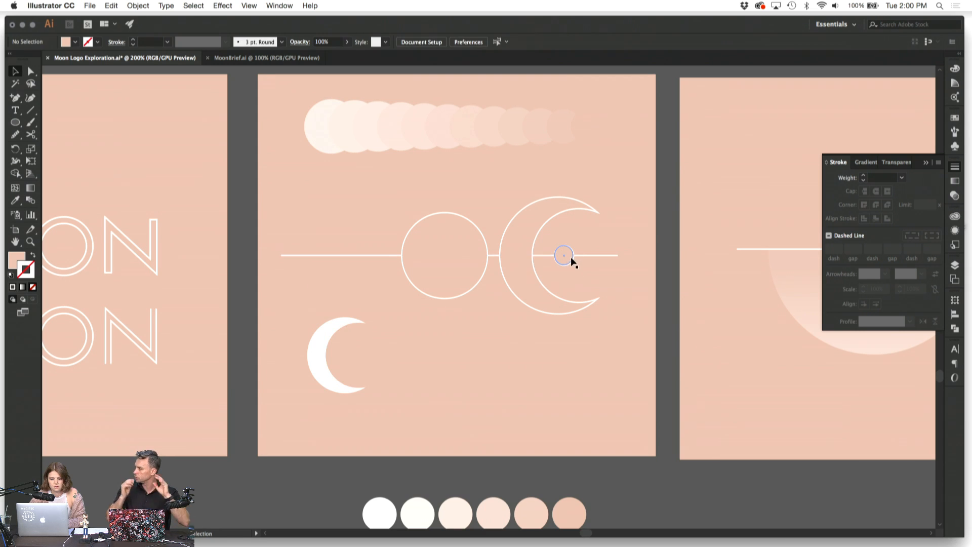
Step: Match the small circle inside the outlined crescent to the large crescent's stroke of 0.837 pt
left_click(571, 258)
key("i")
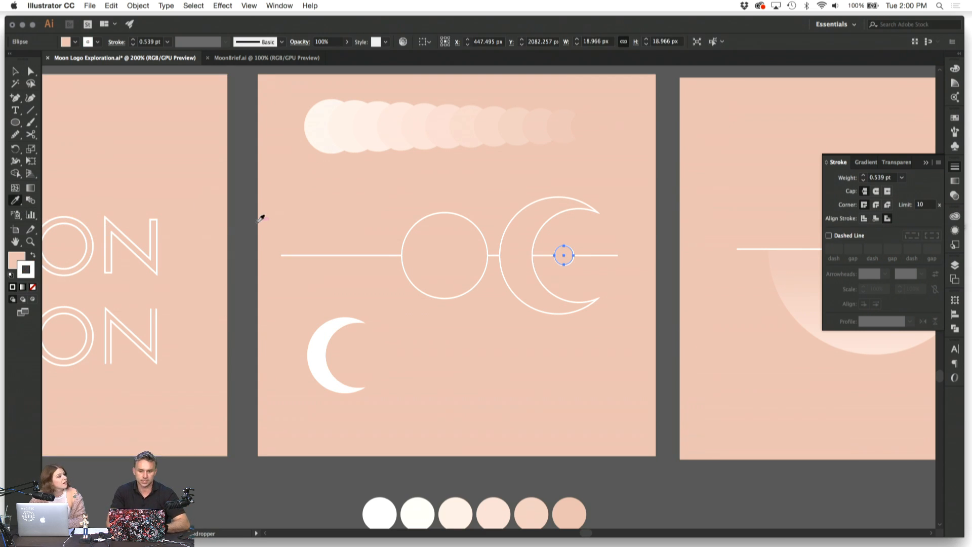
left_click(582, 202)
left_click(15, 73)
left_click(245, 158)
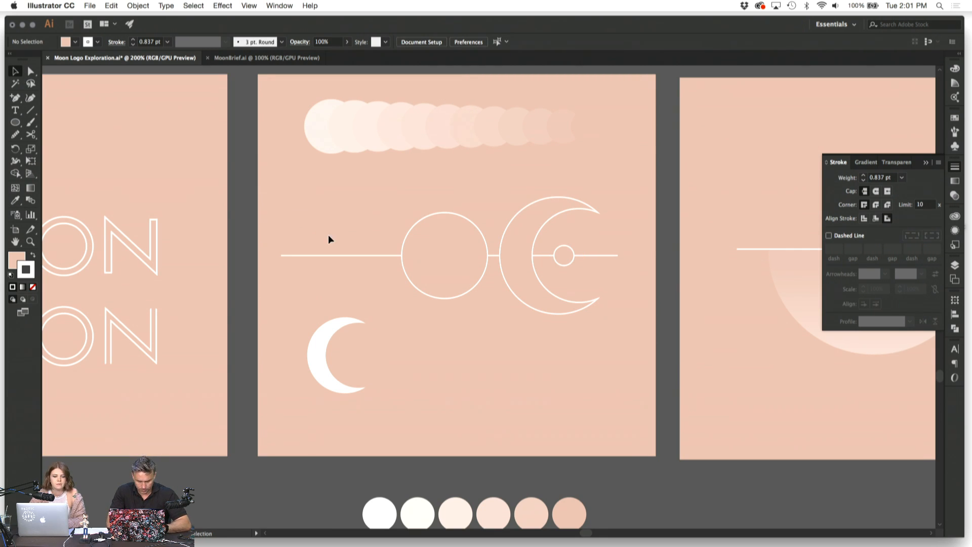
Step: Subtract the pink circle from the white circle with Pathfinder Minus Front to make a solid crescent
left_click(336, 357)
left_click(365, 350, "shift")
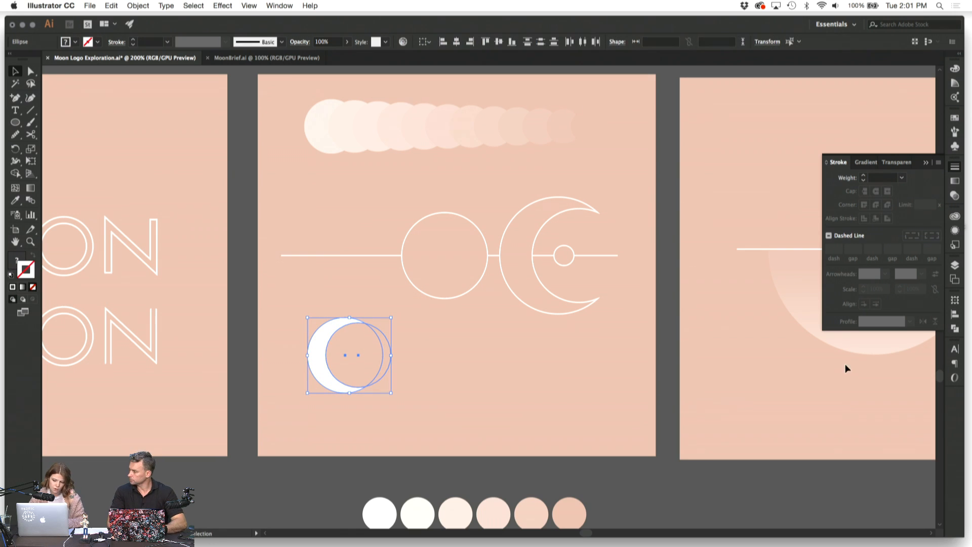
left_click(954, 329)
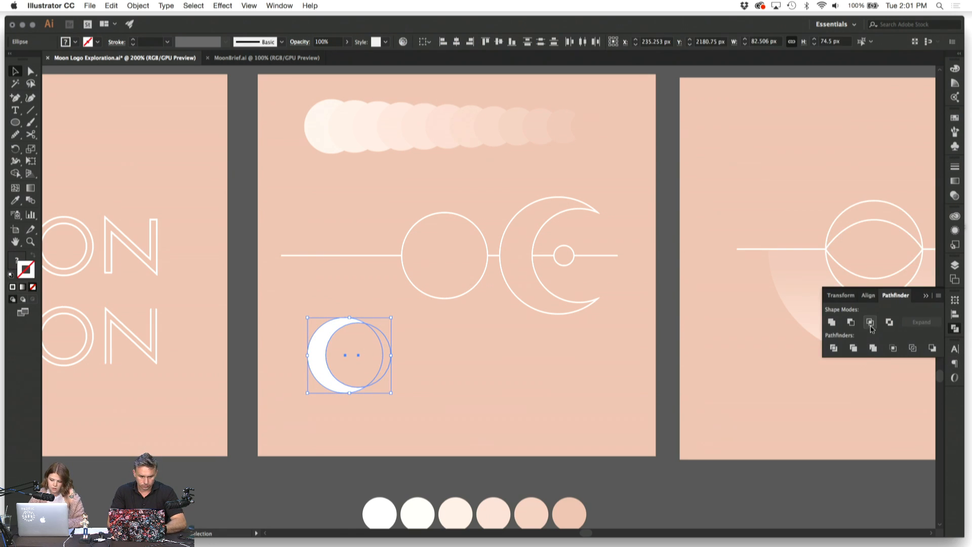
left_click(871, 324)
key("super+z")
left_click(852, 324)
left_click(458, 373)
Step: Flip the white crescent, shrink it to about 36 × 47 px against the outlined crescent's outer edge, and shift the large circle right to meet it
left_click(319, 337)
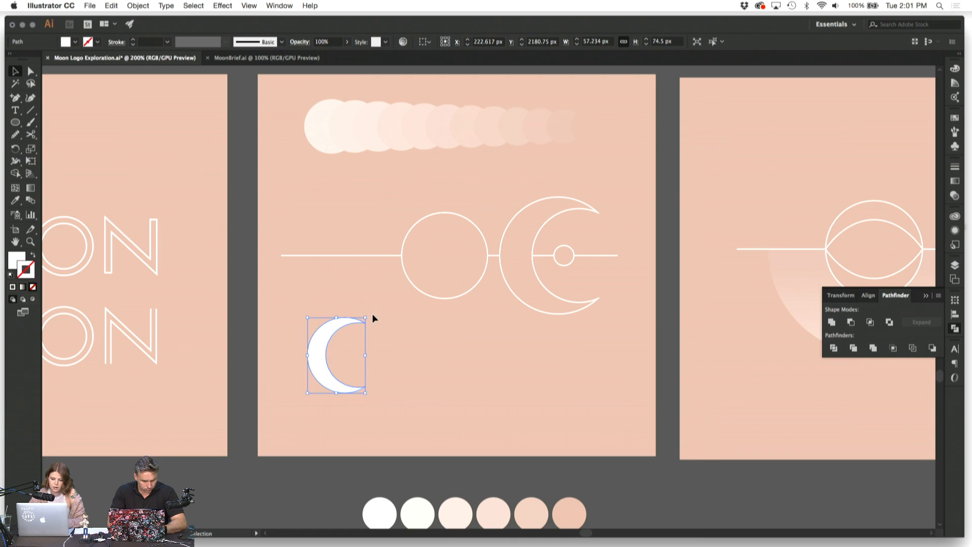
left_click_drag(370, 314, 287, 402)
left_click_drag(378, 374, 495, 256)
left_click(397, 368)
left_click(478, 344)
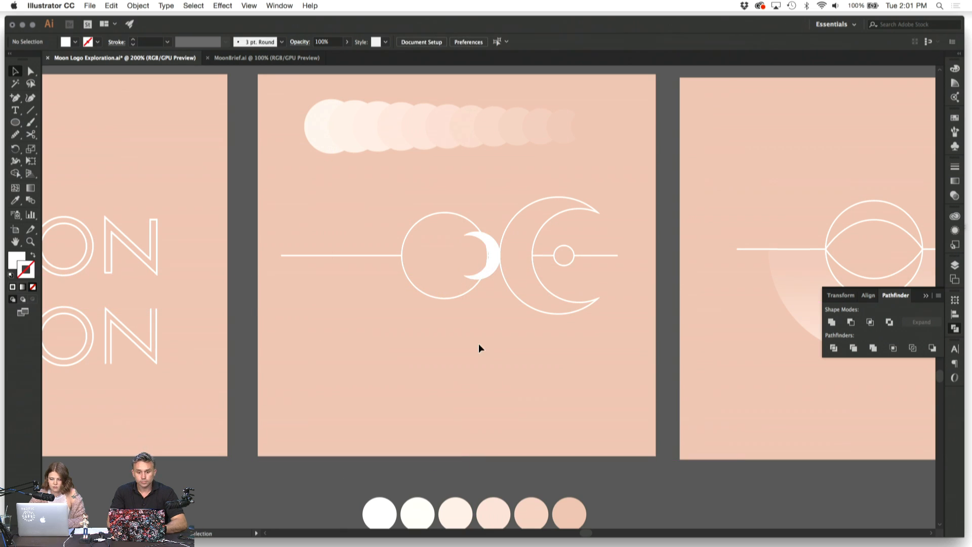
left_click_drag(422, 271, 431, 269)
left_click(466, 346)
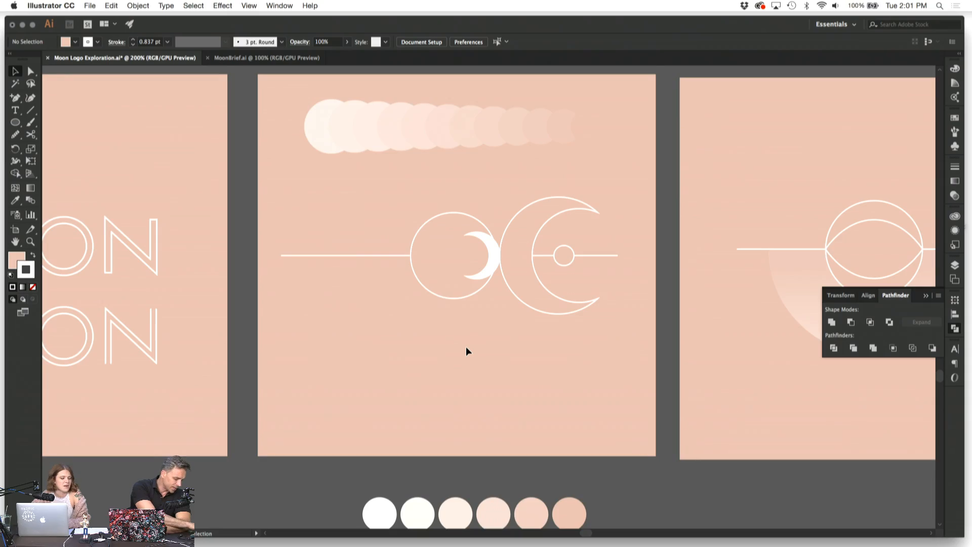
Step: Switch to Chrome and examine the Sonos logo's pulsing effect while scrolling, plus the article's other branding examples
scroll(465, 351, "down", 2)
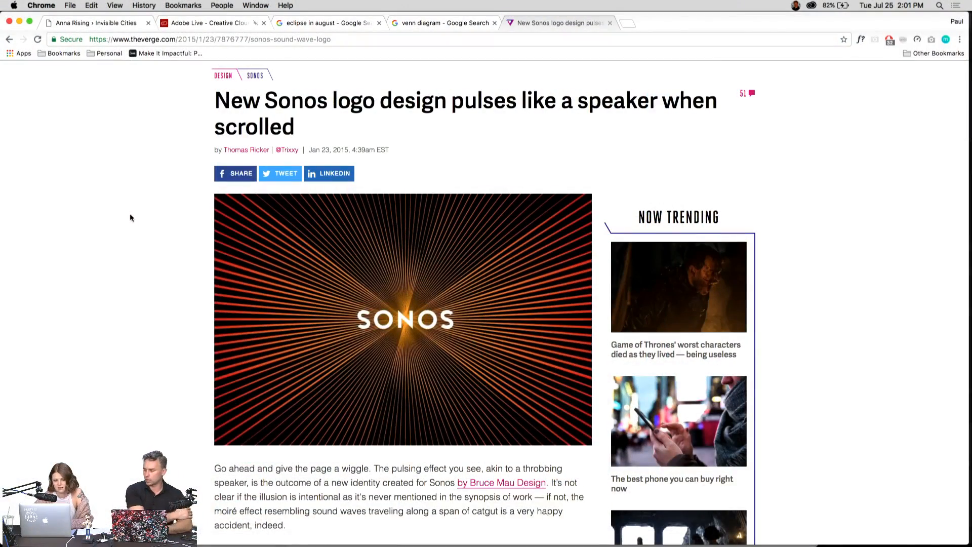
scroll(130, 217, "down", 3)
scroll(130, 218, "up", 2)
scroll(129, 218, "down", 2)
scroll(130, 218, "up", 3)
scroll(129, 218, "down", 4)
scroll(129, 218, "up", 4)
scroll(130, 218, "up", 2)
scroll(130, 218, "down", 3)
scroll(129, 217, "up", 3)
scroll(129, 218, "down", 3)
scroll(129, 218, "up", 1)
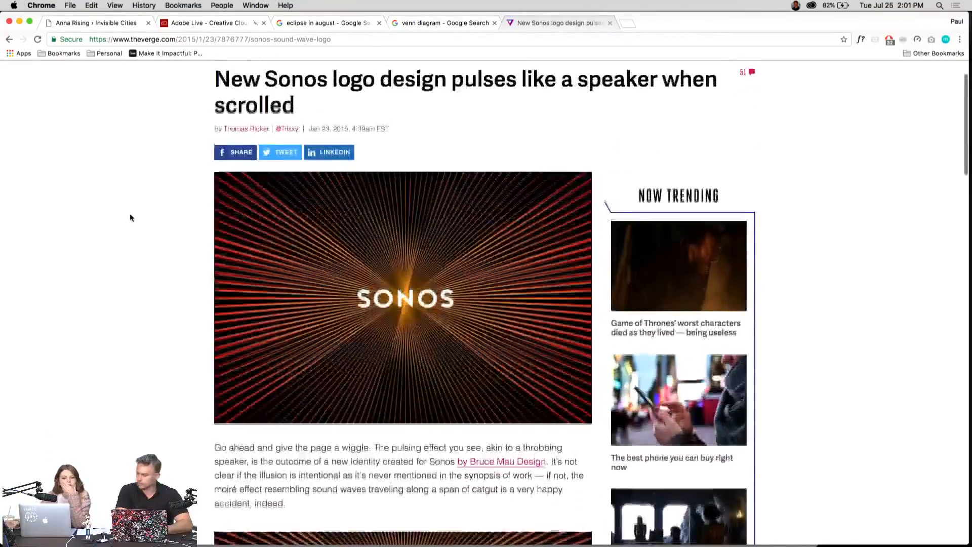
scroll(129, 218, "down", 2)
scroll(130, 217, "up", 3)
scroll(130, 218, "down", 2)
scroll(130, 218, "up", 2)
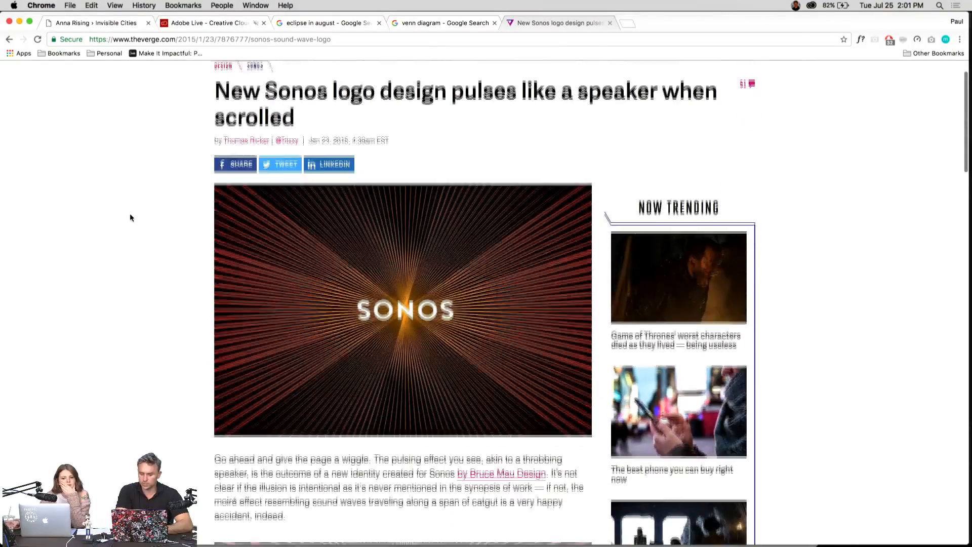
scroll(130, 218, "down", 2)
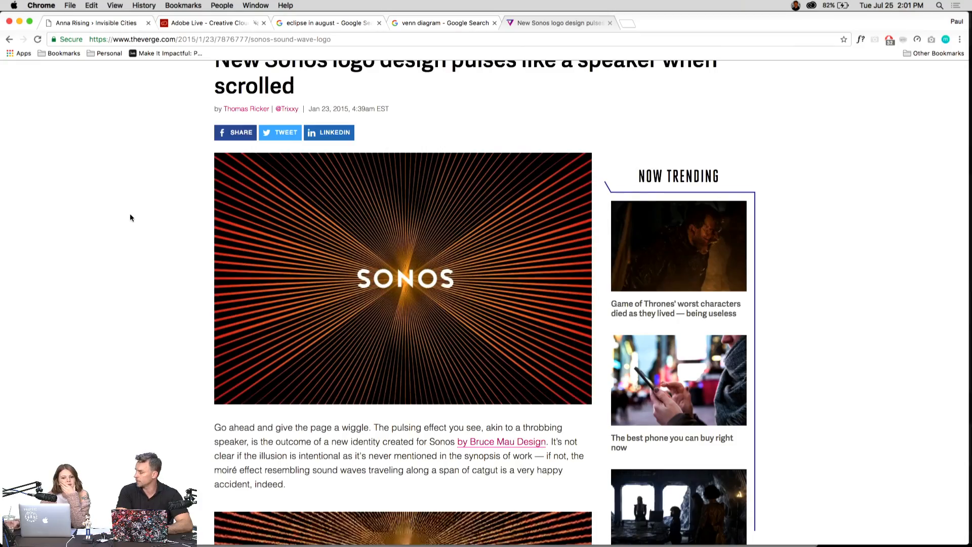
scroll(130, 218, "down", 8)
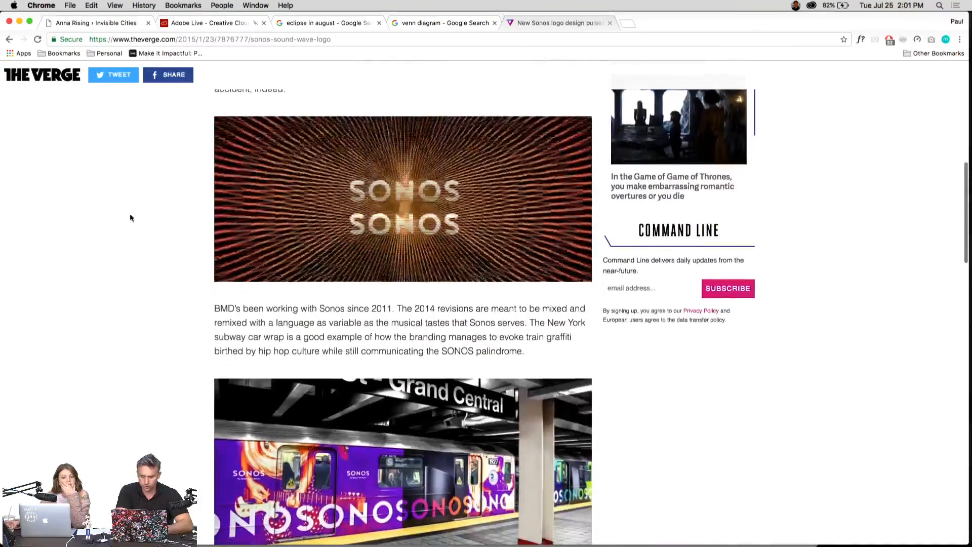
scroll(130, 218, "down", 7)
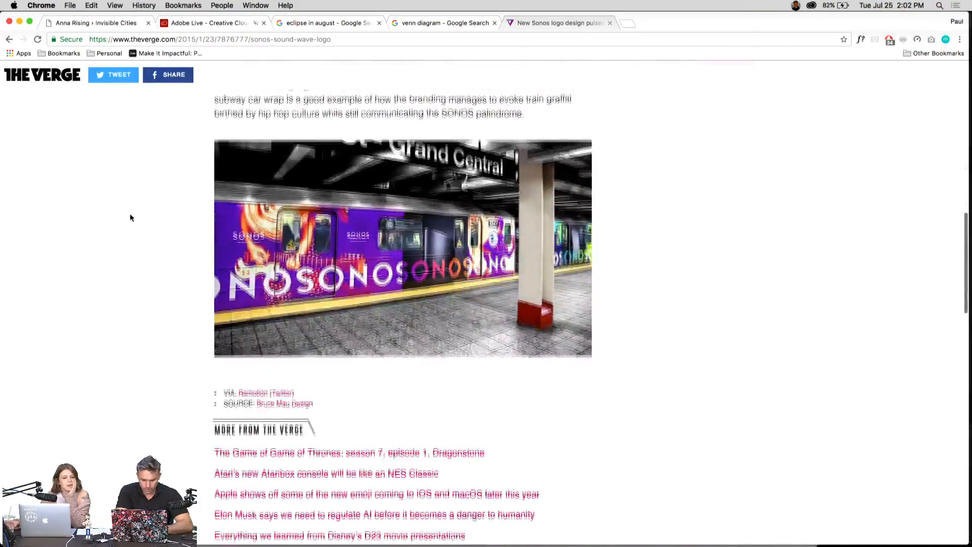
scroll(131, 218, "down", 8)
scroll(130, 218, "up", 20)
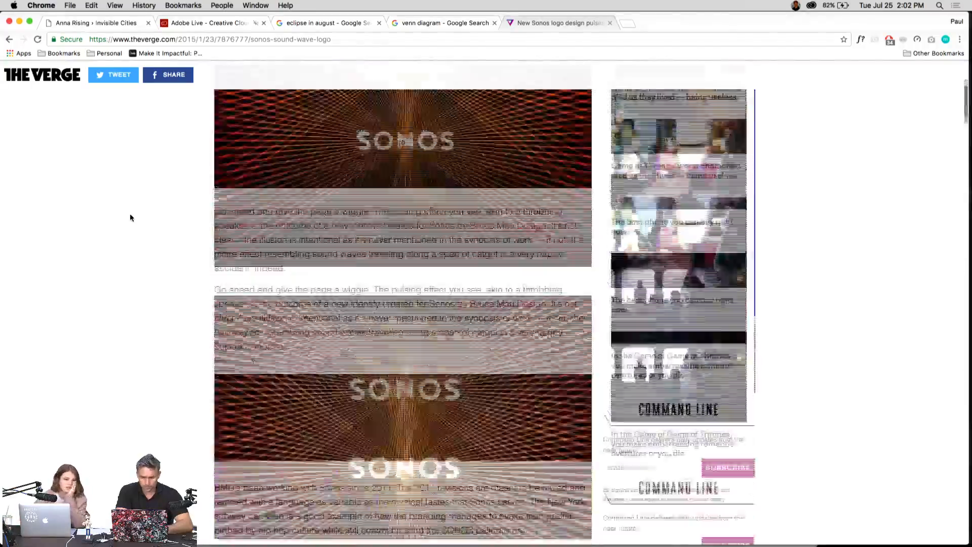
scroll(130, 218, "down", 2)
scroll(130, 218, "up", 2)
scroll(130, 218, "down", 3)
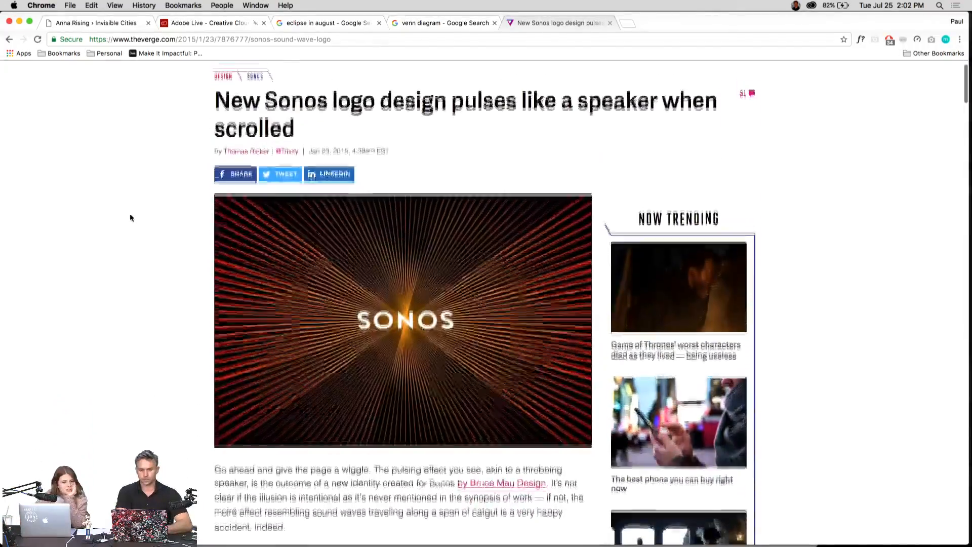
scroll(130, 218, "up", 1)
scroll(130, 218, "down", 2)
scroll(130, 218, "up", 2)
scroll(130, 218, "down", 2)
scroll(131, 218, "up", 1)
scroll(131, 218, "down", 2)
scroll(130, 217, "up", 2)
scroll(130, 218, "down", 1)
scroll(131, 217, "up", 1)
scroll(131, 218, "down", 1)
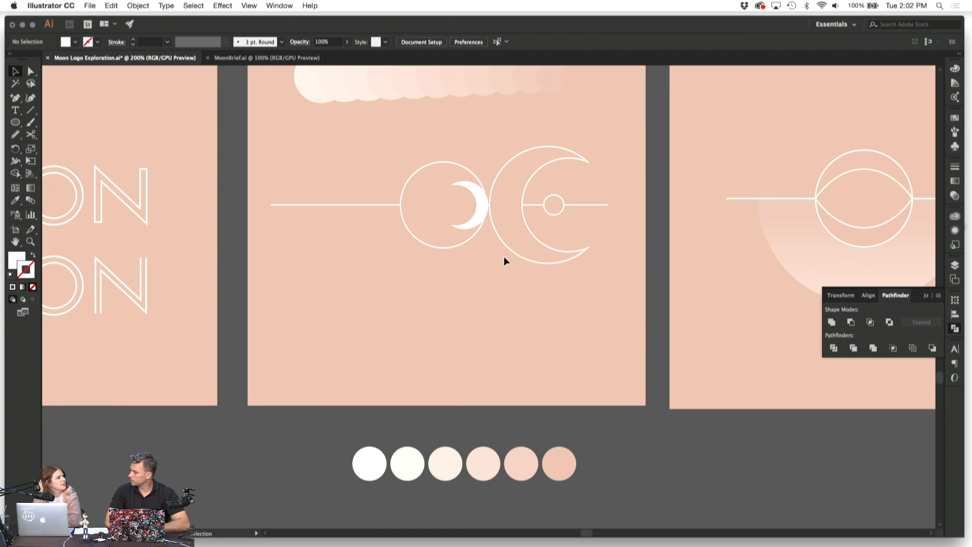
Step: Back in Illustrator, nudge the outlined circle slightly right so its edge meets the large outlined crescent
scroll(472, 282, "down", 2)
scroll(473, 282, "up", 4)
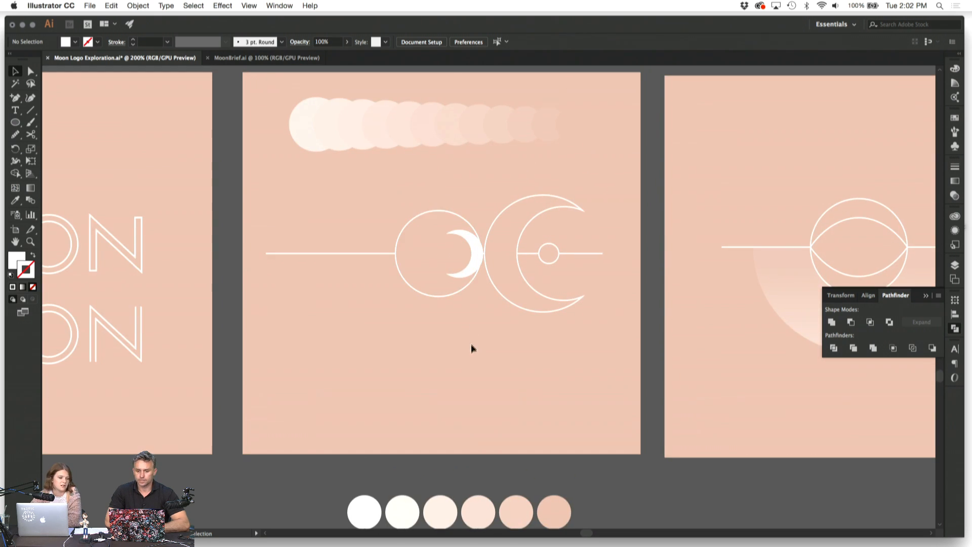
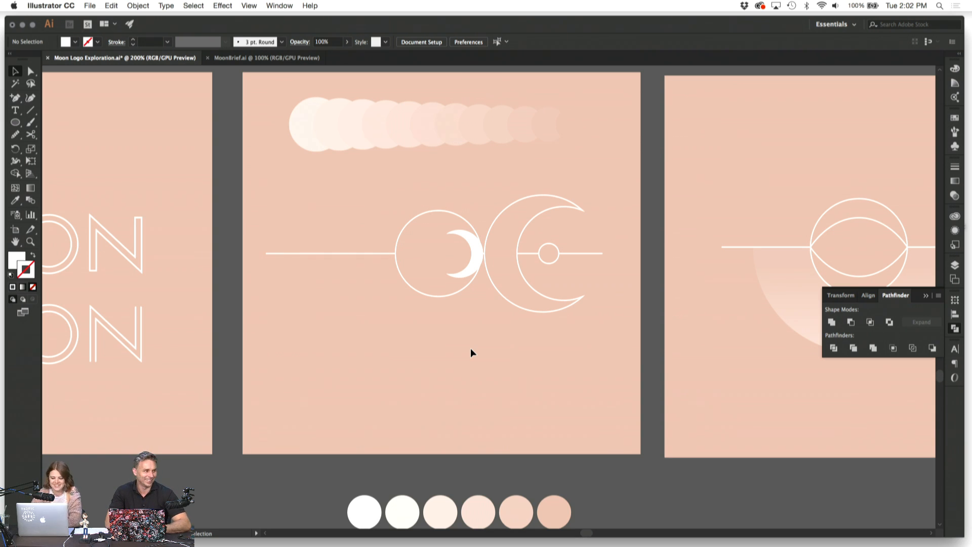
left_click(478, 246)
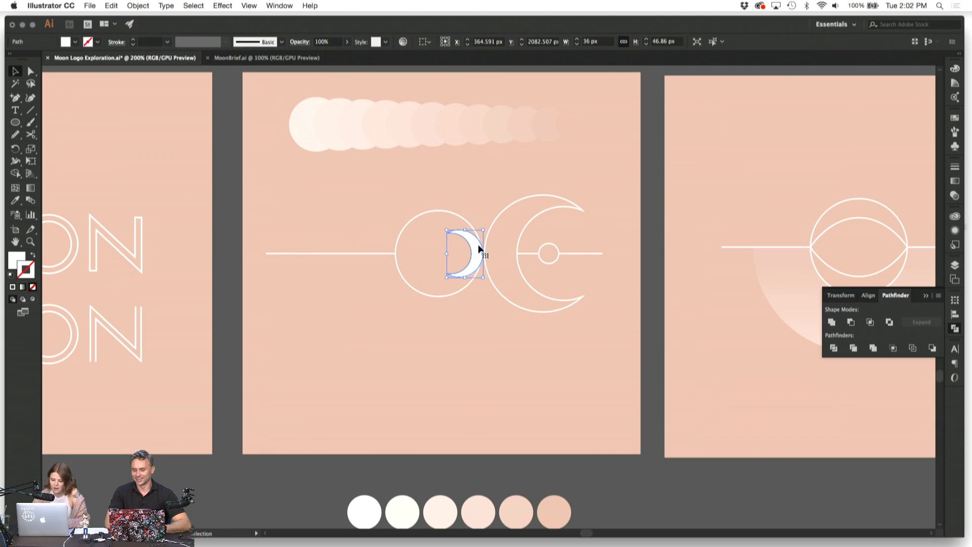
key("super+equal")
key("super+equal")
key("super+equal")
left_click_drag(478, 244, 429, 151)
left_click_drag(444, 110, 452, 110)
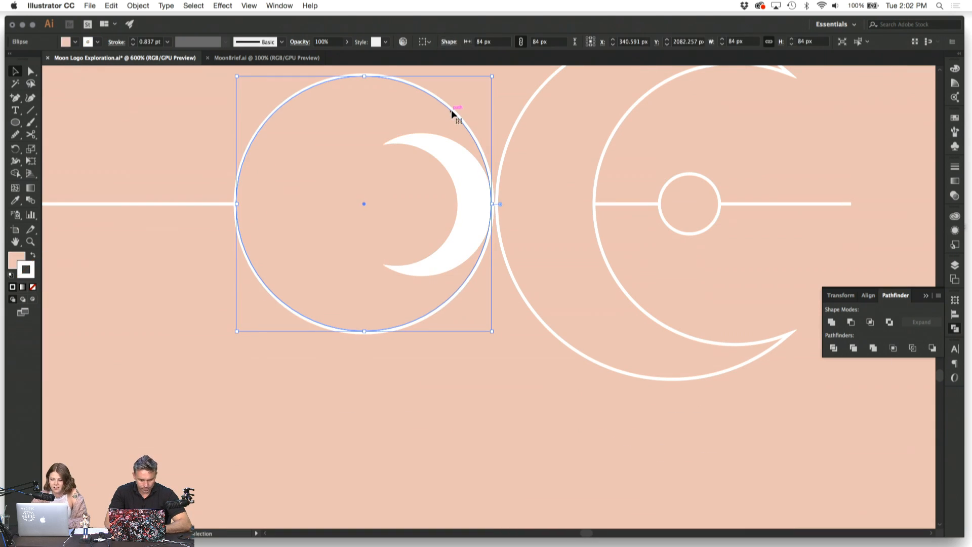
left_click(468, 374)
Step: Nudge the white crescent right so its outer curve lines up with the outlined circle's right edge
left_click(482, 212)
key("Right")
key("Right")
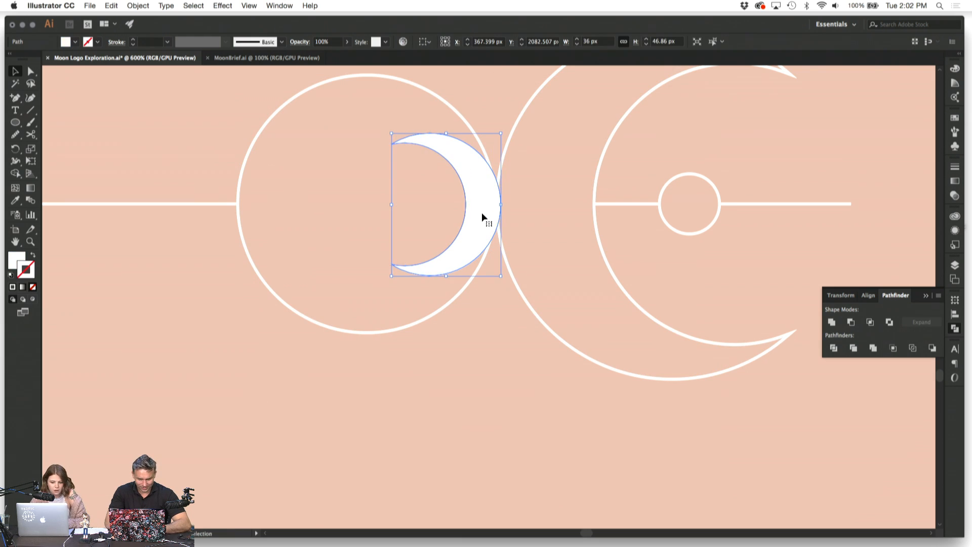
key("Left")
left_click(481, 343)
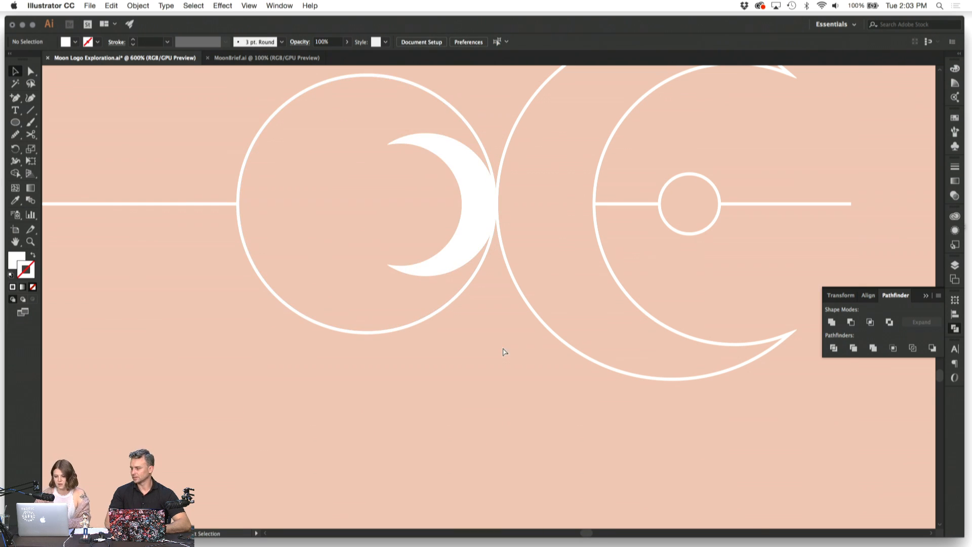
Step: Add a small circle centered on the outlined circle's left edge and fill it with white sampled from the blend row
key("super+minus")
key("super+minus")
key("super+minus")
key("super+minus")
key("super+minus")
key("super+equal")
key("super+equal")
key("super+equal")
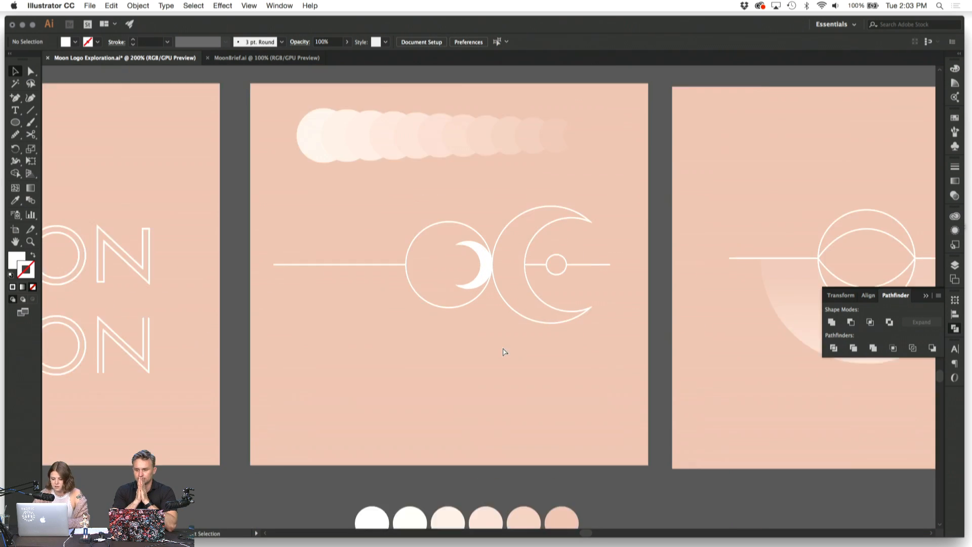
left_click(436, 313)
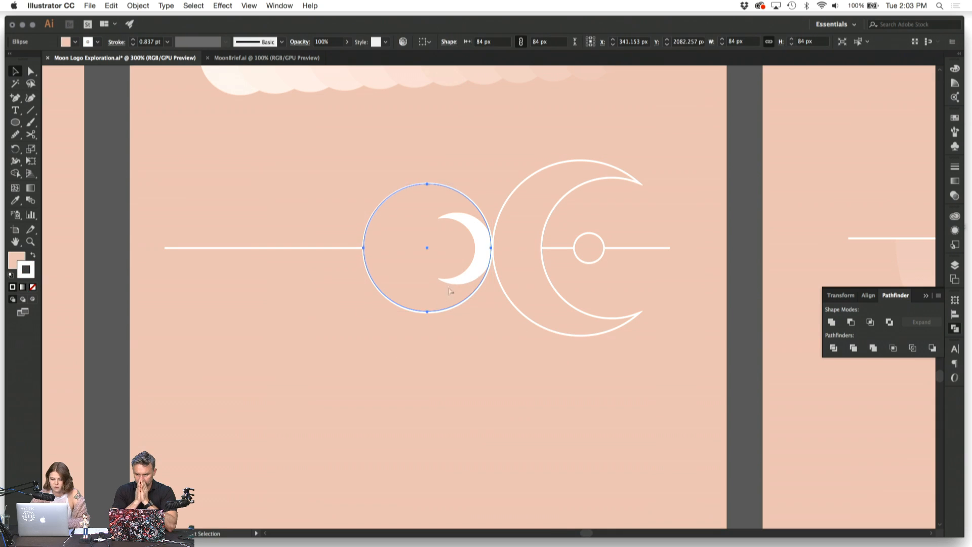
left_click_drag(491, 249, 389, 257)
left_click(380, 391)
key("i")
left_click(247, 78)
key("v")
left_click(161, 143)
Step: Move the white crescent off the pink square, placing it beside the row of color circles below
key("super+minus")
key("super+minus")
key("super+minus")
key("super+minus")
key("super+equal")
key("super+equal")
key("super+equal")
left_click(482, 265)
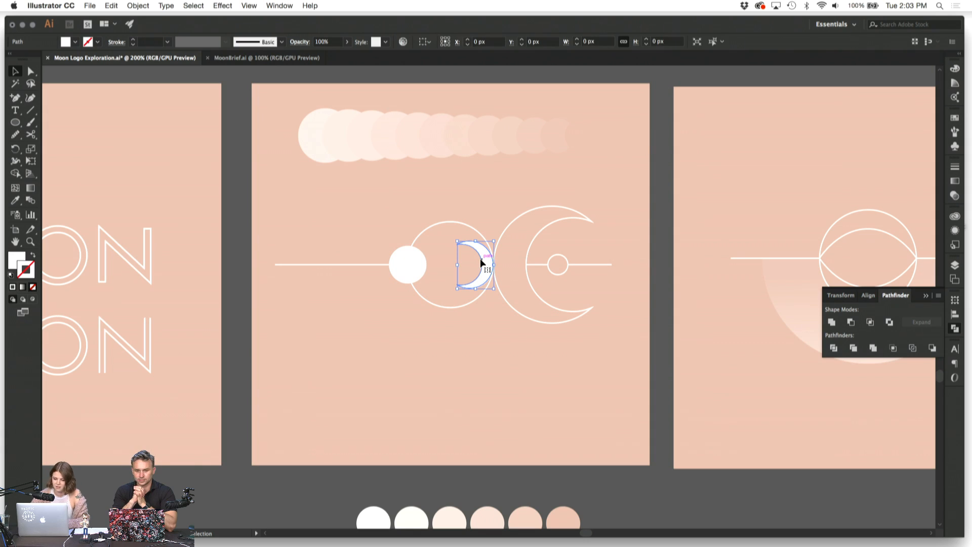
left_click_drag(485, 264, 626, 507)
left_click(559, 390)
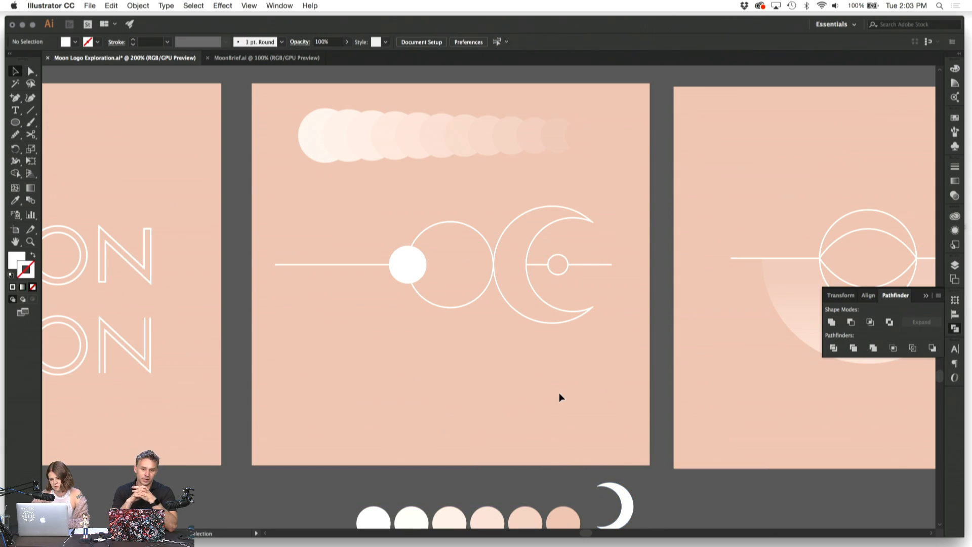
double_click(582, 136)
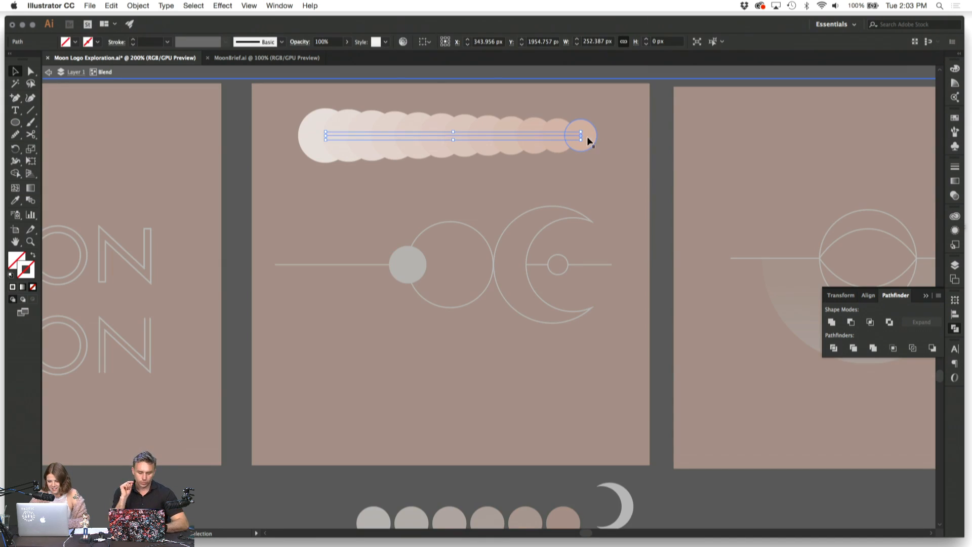
left_click(593, 136)
left_click_drag(598, 136, 648, 142)
double_click(634, 195)
key("super+z")
double_click(635, 196)
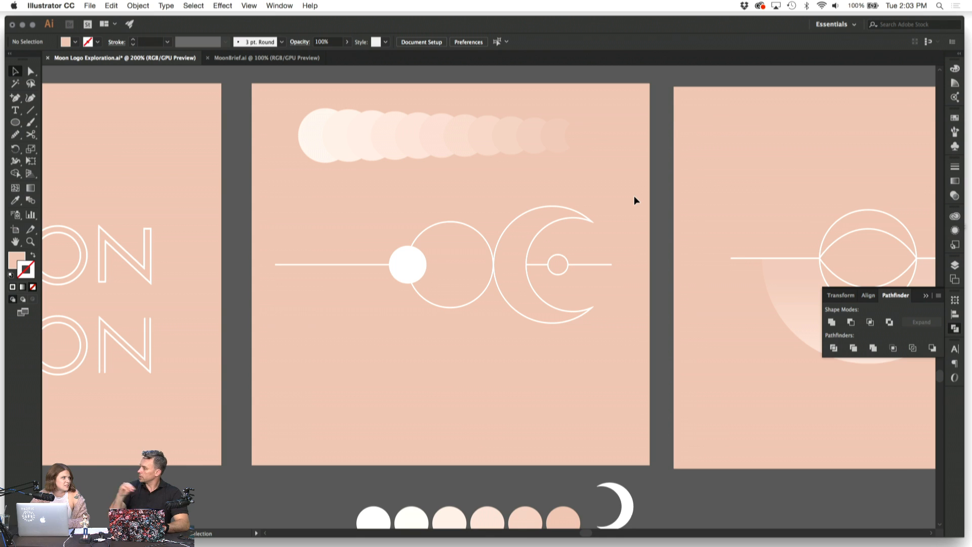
Step: Move the row of blended, fading circles off the pink square to the empty canvas below the color circles
key("super+minus")
key("super+minus")
key("super+minus")
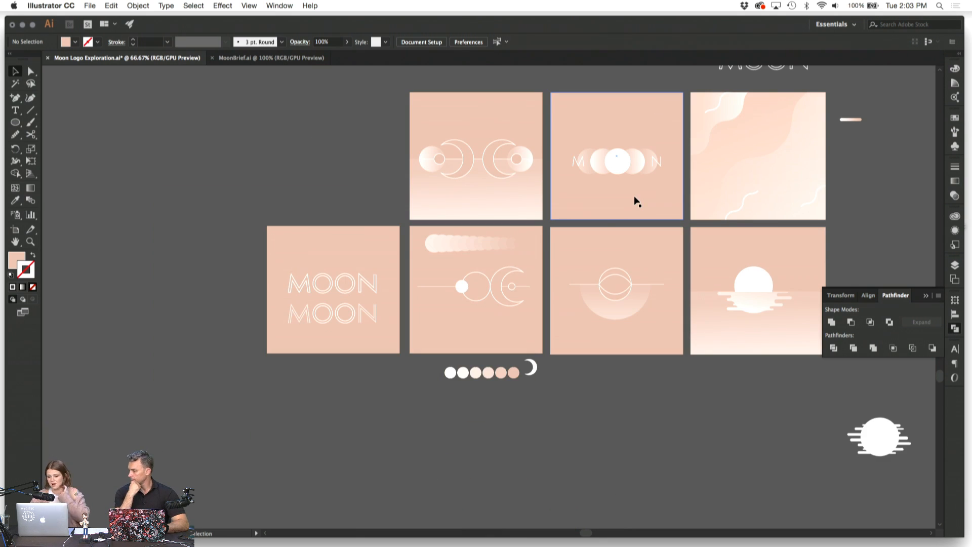
scroll(637, 201, "down", 3)
left_click_drag(457, 167, 462, 349)
left_click(530, 330)
scroll(530, 330, "up", 5)
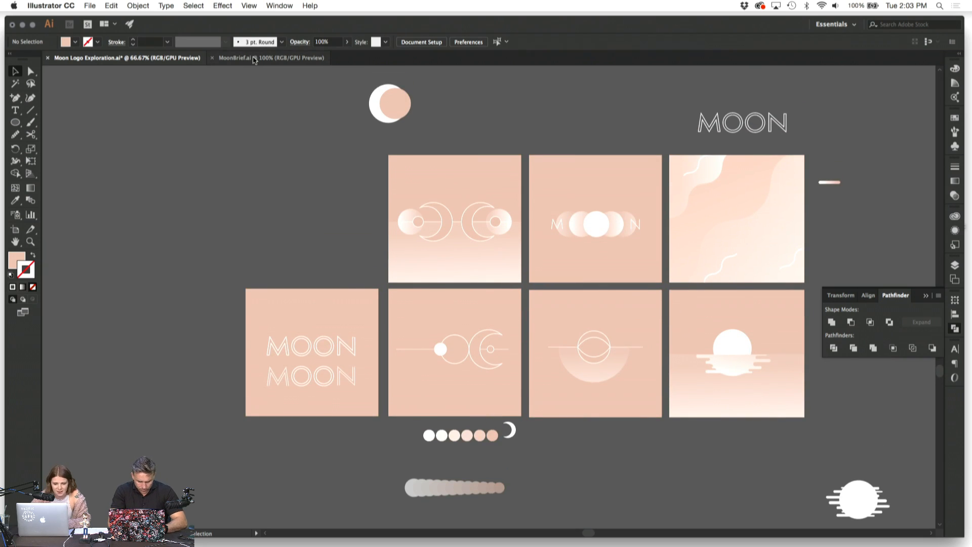
Step: Switch to the MoonBrief.ai document and review the brand brief's list of adjectives
left_click(254, 58)
scroll(143, 74, "left", 15)
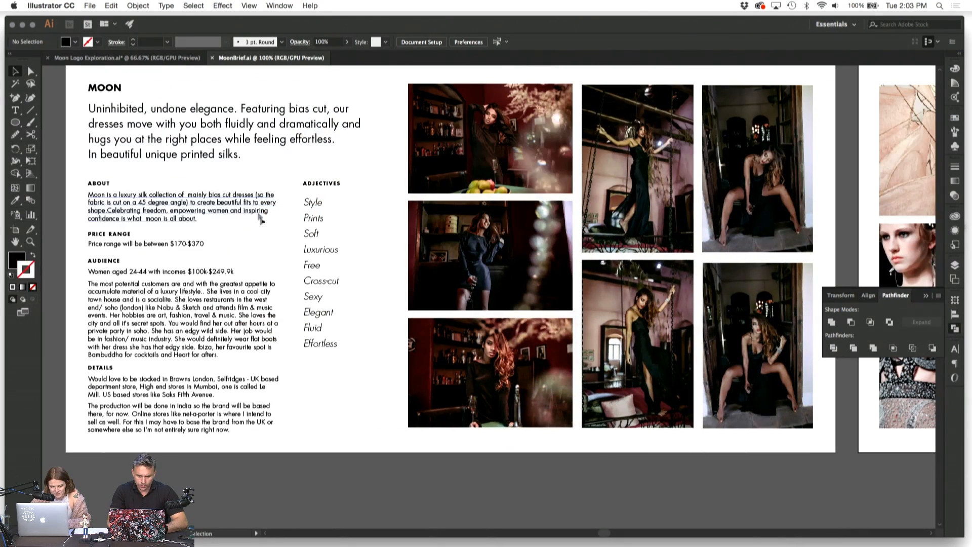
left_click(312, 234)
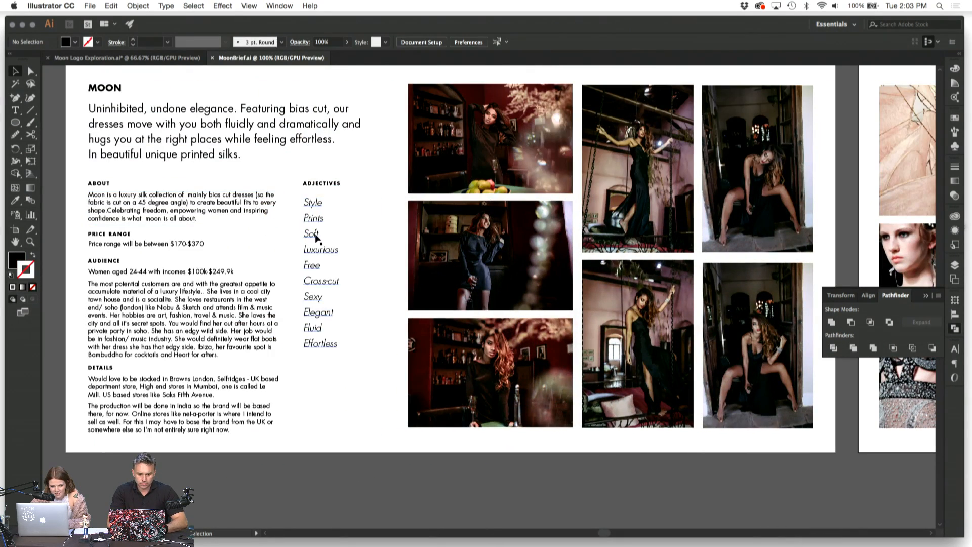
double_click(315, 235)
key("super+a")
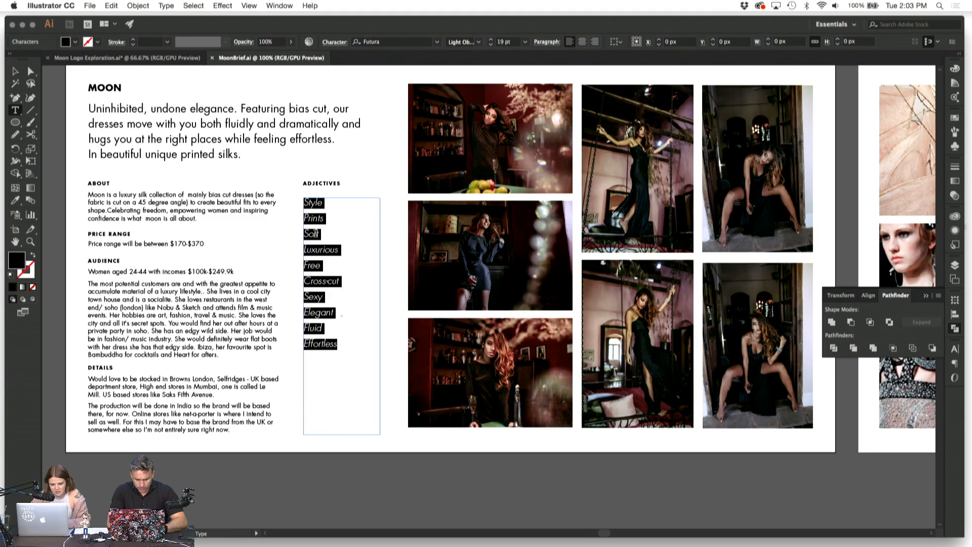
left_click(15, 71)
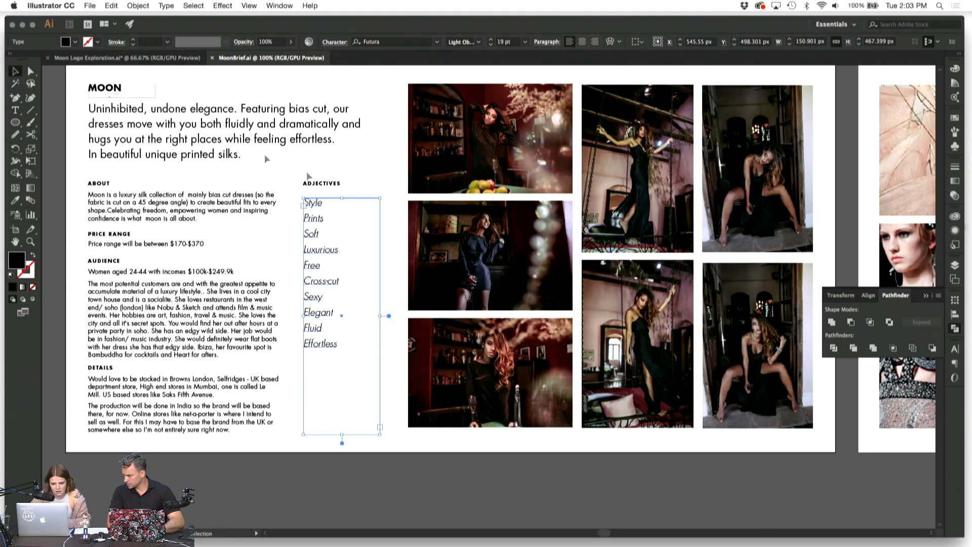
left_click(374, 176)
scroll(373, 176, "down", 2)
scroll(374, 177, "right", 1)
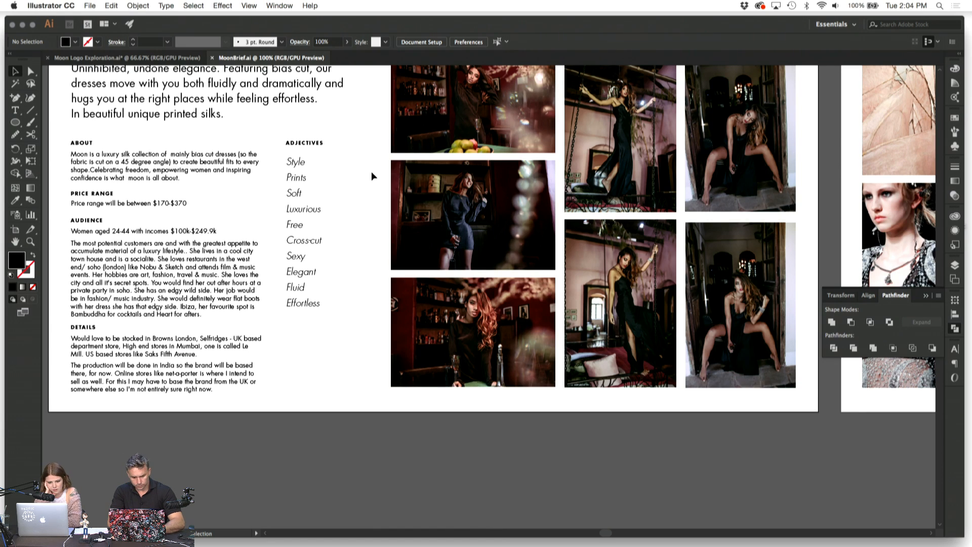
Step: Copy the adjectives list, from Style to Effortless, out of the brand brief
double_click(299, 210)
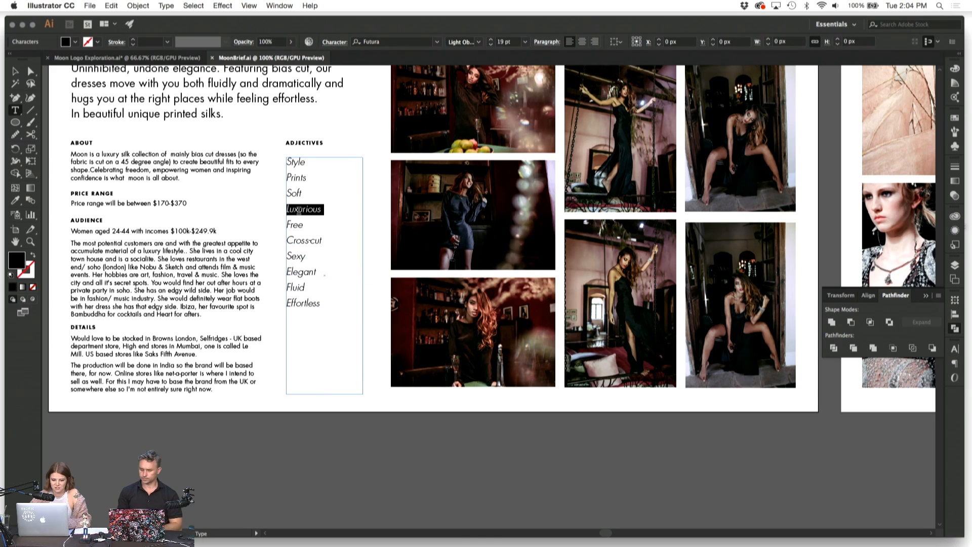
key("super+a")
key("super+c")
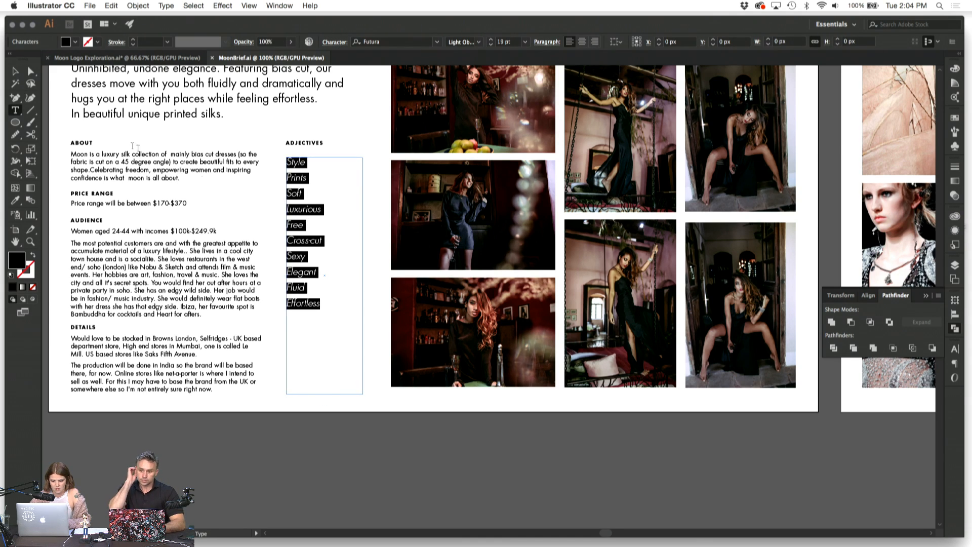
left_click(15, 71)
left_click(329, 123)
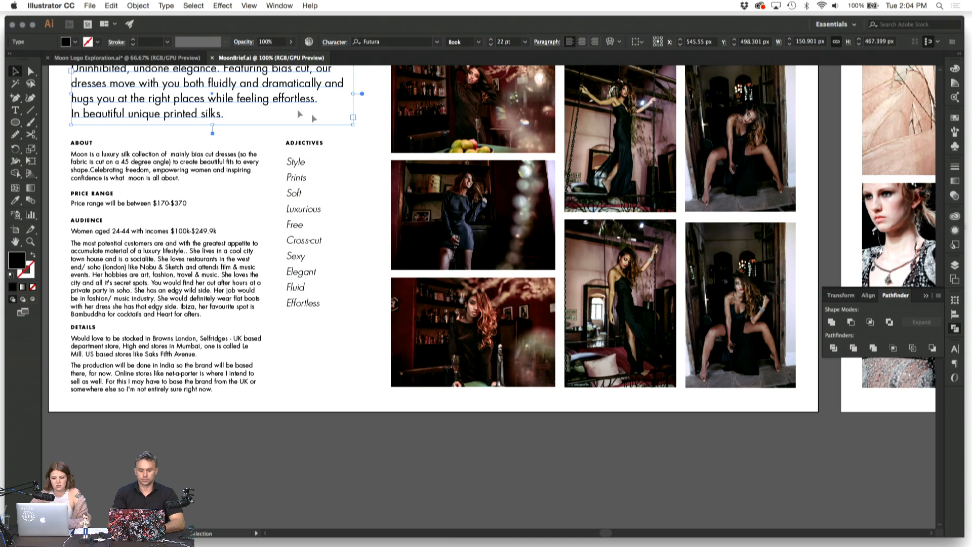
left_click(308, 227)
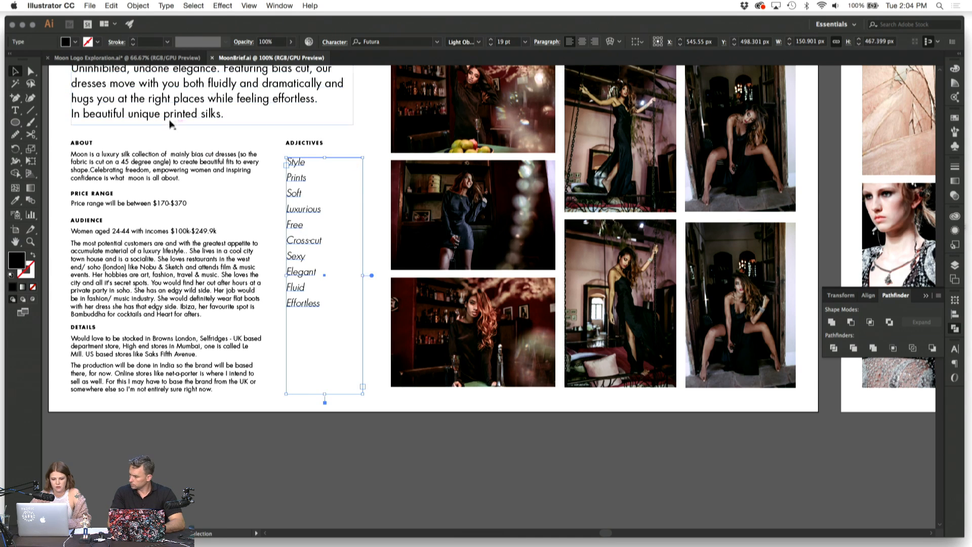
Step: Paste the adjectives list into the Moon Logo Exploration document and place it on the empty canvas left of the squares
left_click(157, 58)
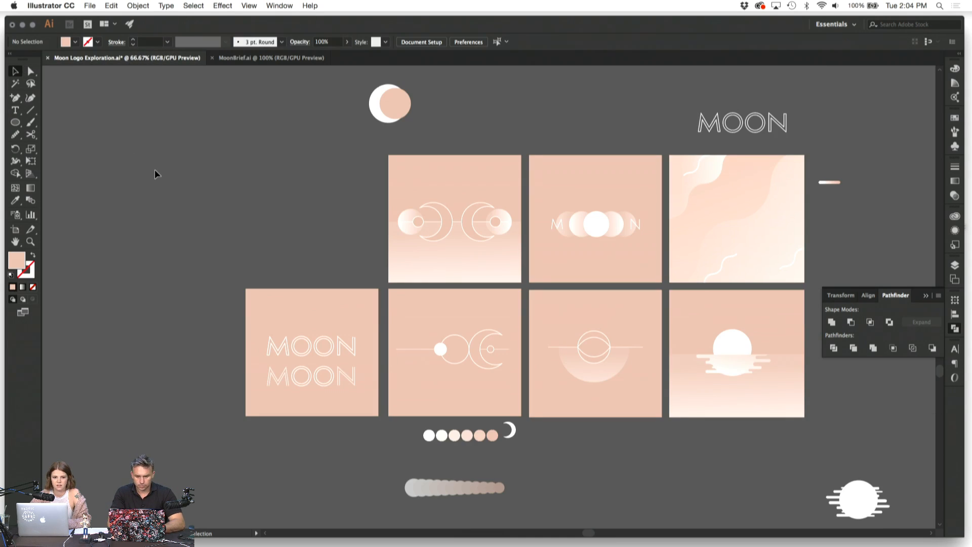
scroll(155, 171, "left", 3)
key("super+equal")
key("super+v")
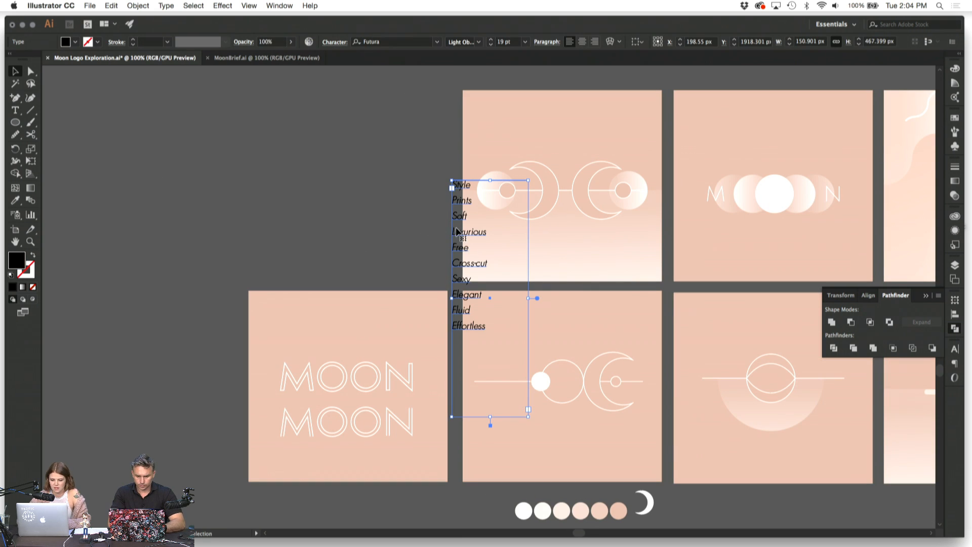
left_click_drag(457, 232, 134, 209)
left_click(288, 207)
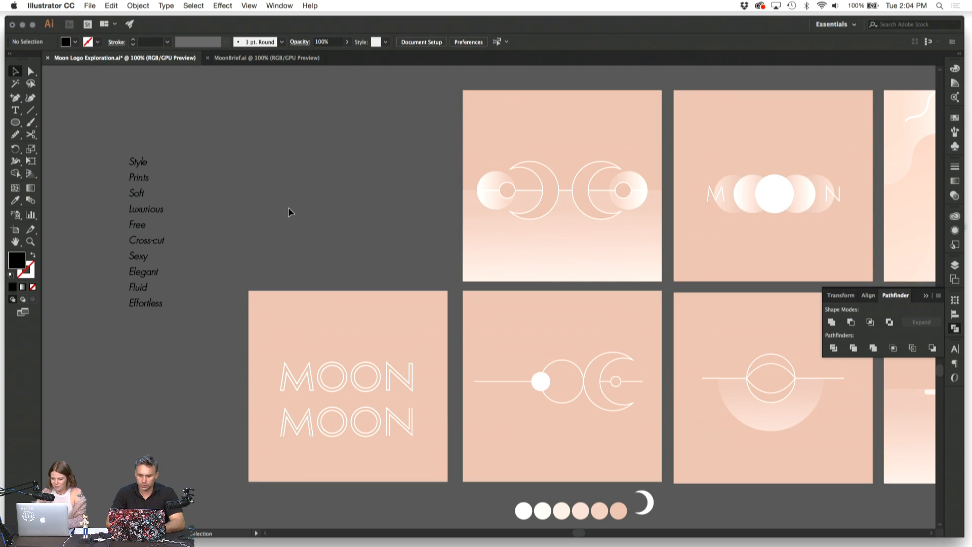
Step: Lock the pink background square behind the M–N logo with overlapping moon circles
scroll(357, 177, "right", 5)
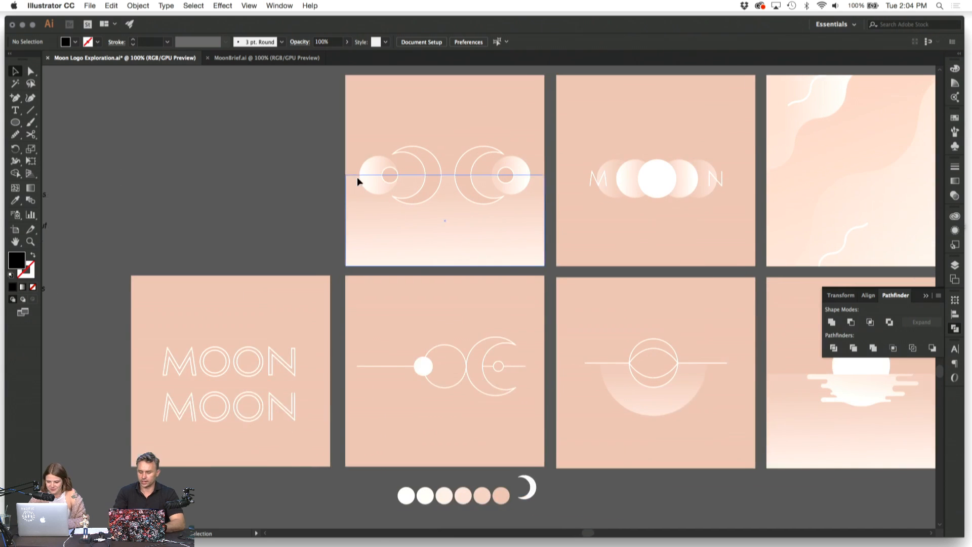
scroll(357, 177, "right", 1)
left_click(535, 126)
key("super+2")
Step: Enlarge the overlapping-circles MOON logo to about 303 px wide, together with its M and N, and keep it centered on its square
left_click_drag(534, 124, 724, 234)
mouse_move(629, 183)
left_mouse_down()
mouse_move(625, 169)
mouse_move(624, 179)
left_mouse_up()
left_click_drag(556, 179, 543, 178)
left_click_drag(690, 197, 698, 200)
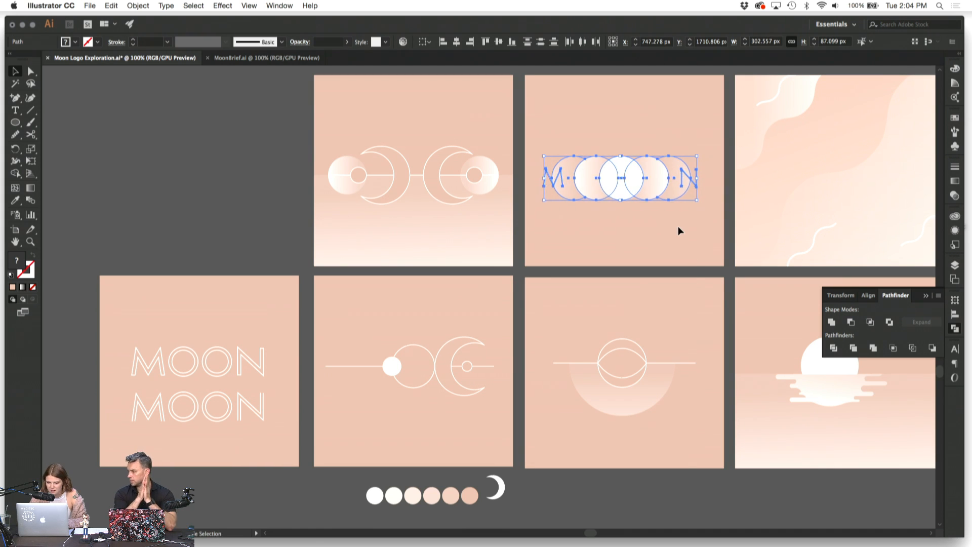
left_click(679, 231)
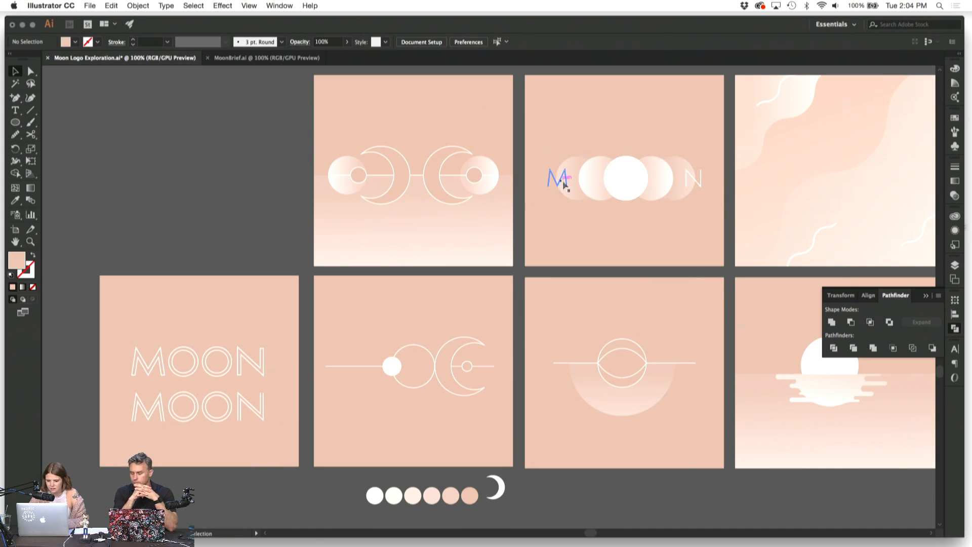
Step: Move the adjectives list to the right side of the artwork grid, beside the wavy pattern square
scroll(707, 209, "up", 2)
scroll(706, 208, "right", 1)
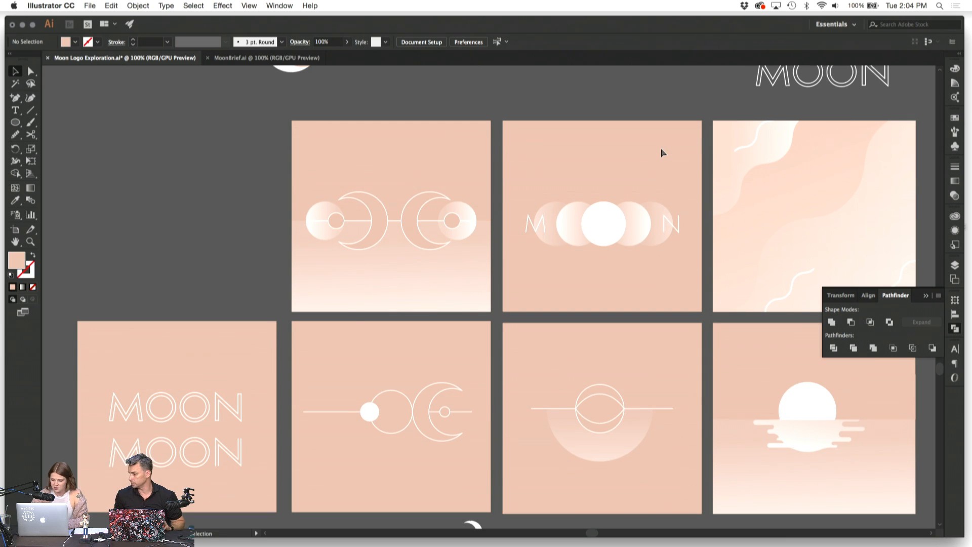
key("super+minus")
left_click_drag(161, 199, 831, 207)
left_click(862, 145)
scroll(864, 146, "right", 2)
scroll(864, 146, "down", 1)
key("super+plus")
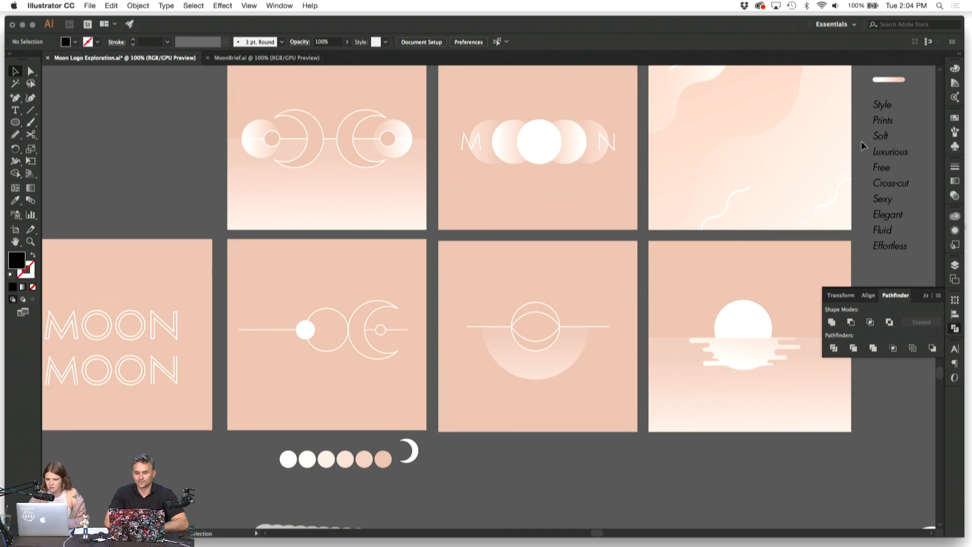
Step: Collapse the Pathfinder panel to clear the canvas area near the adjectives list
scroll(863, 146, "up", 1)
scroll(863, 145, "right", 1)
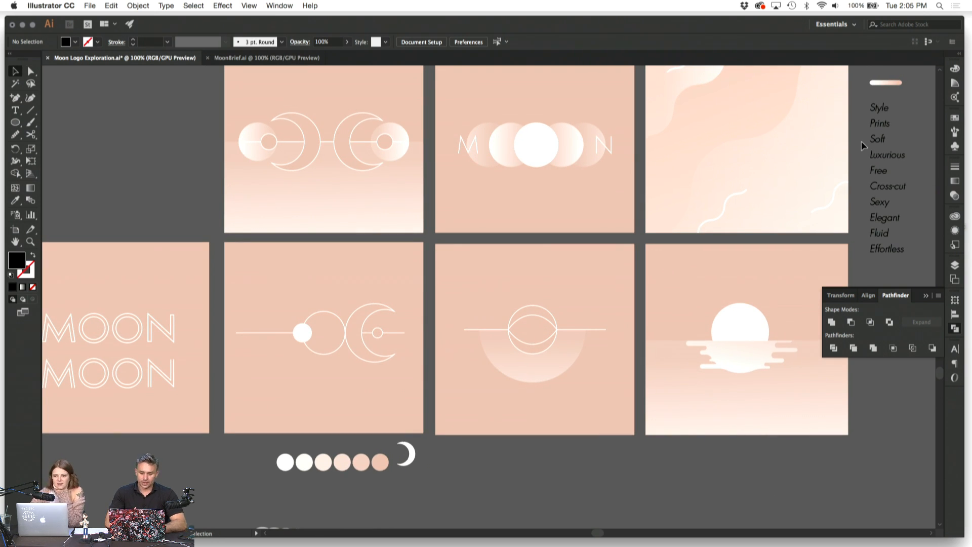
scroll(864, 146, "right", 5)
scroll(863, 146, "down", 5)
scroll(862, 144, "up", 5)
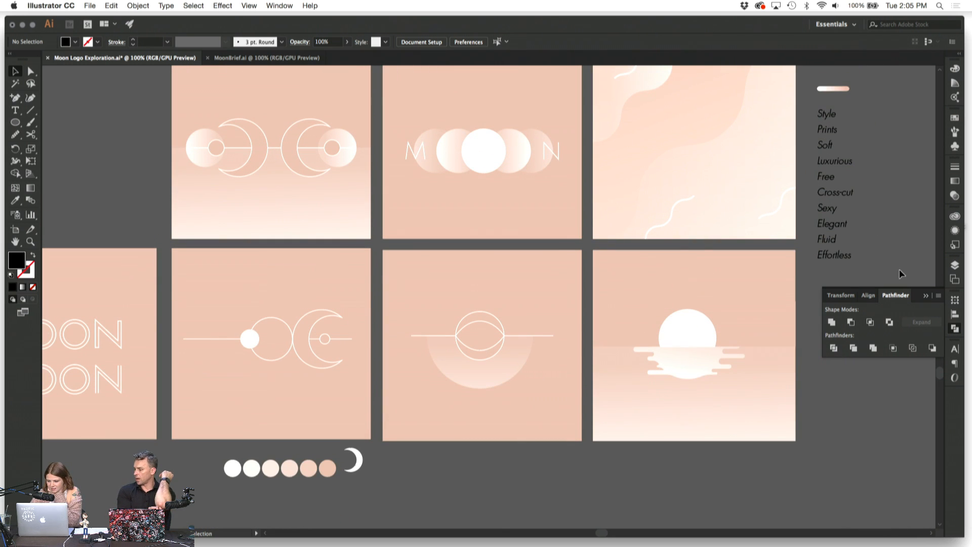
left_click(926, 296)
Step: Delete the small rounded gradient bar above the adjectives list
left_click(844, 225)
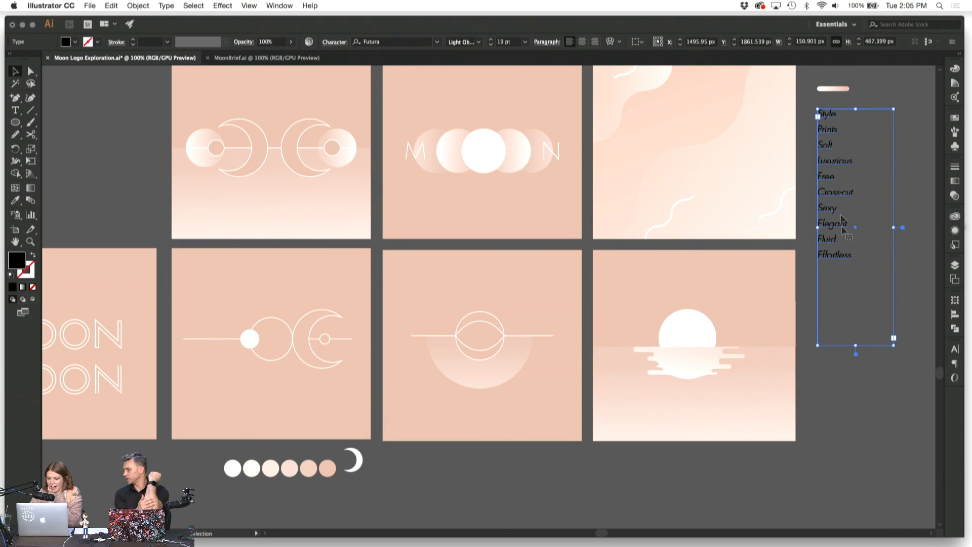
left_click(869, 95)
left_click(831, 91)
key("Delete")
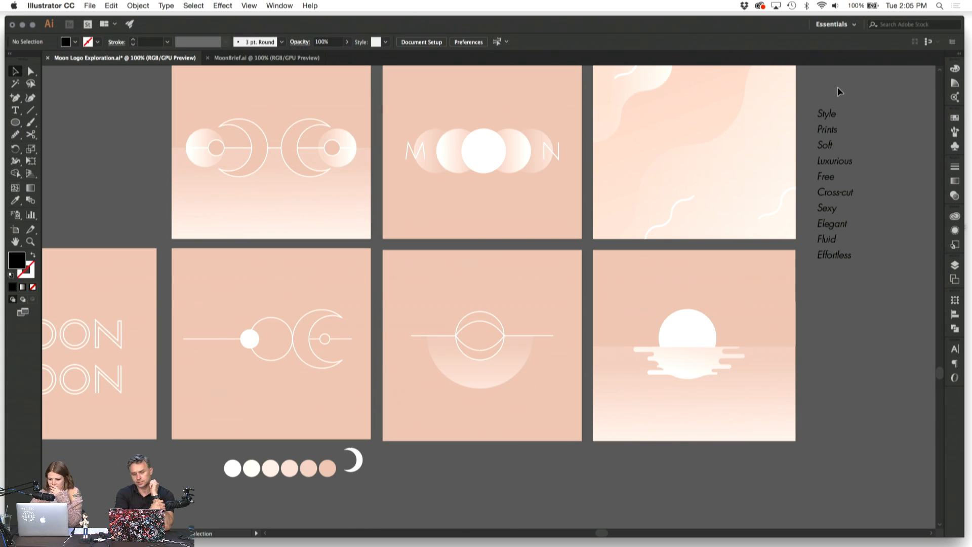
left_click(694, 122)
left_click(809, 87)
left_click(768, 97)
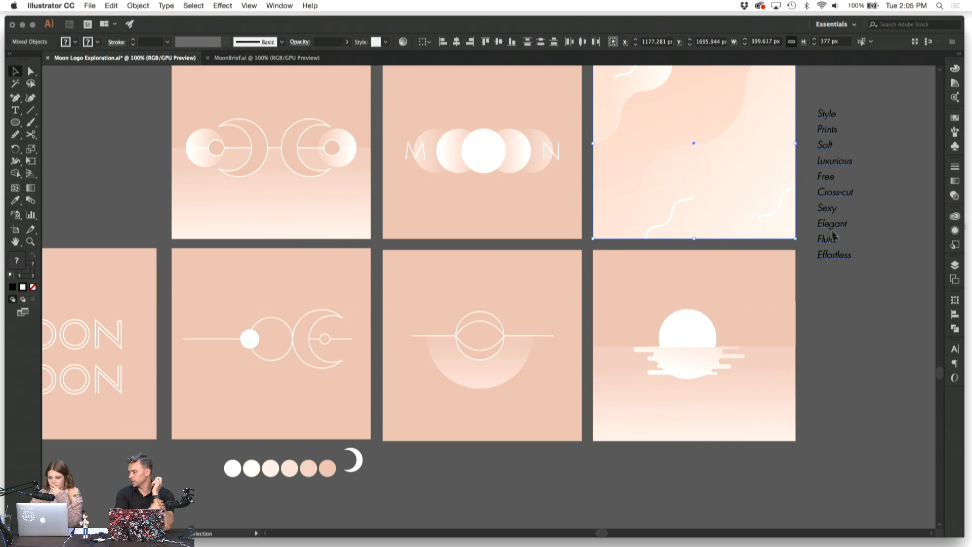
left_click(820, 94)
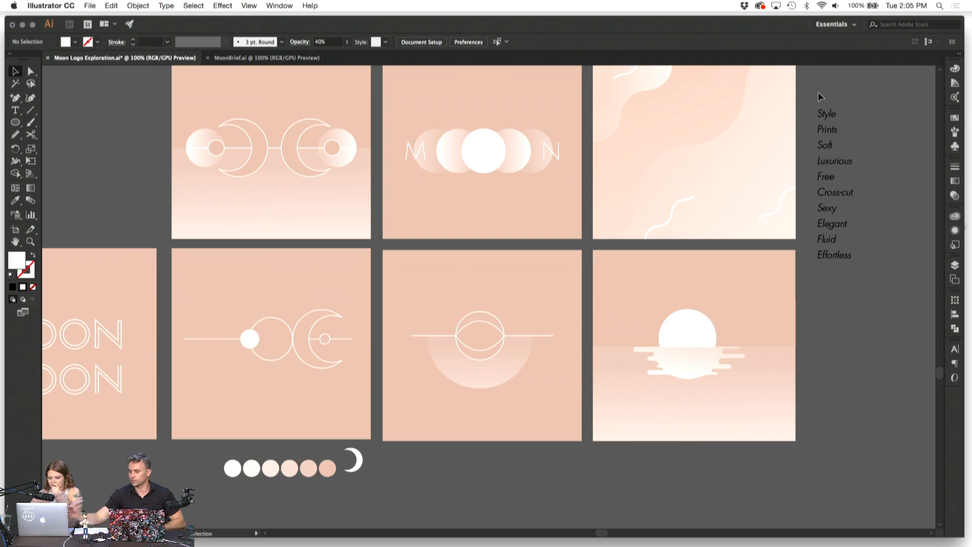
left_click(750, 322)
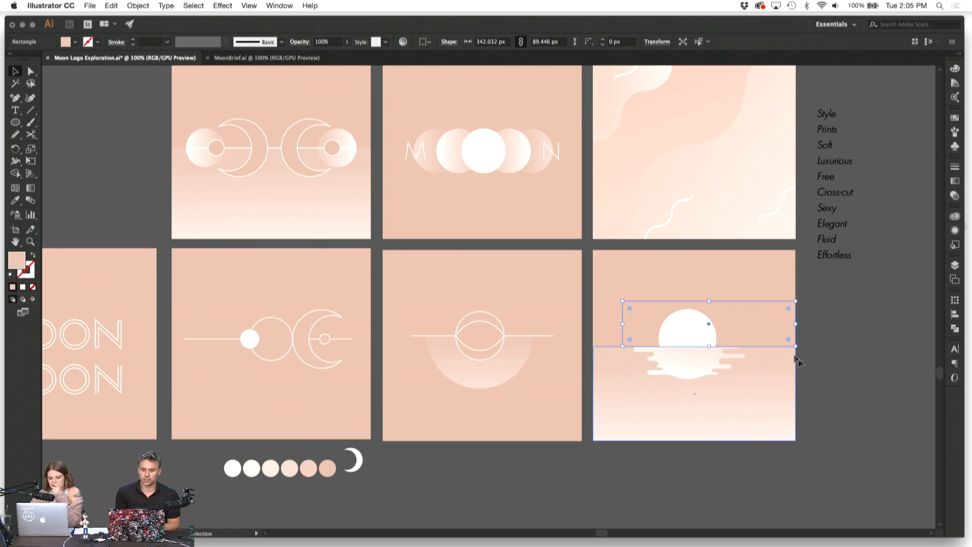
left_click(819, 370)
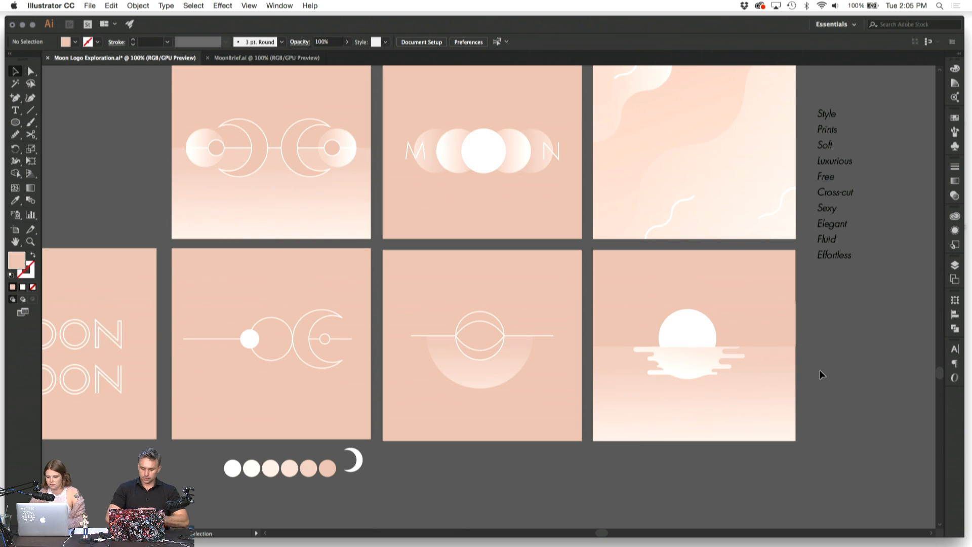
scroll(819, 340, "up", 4)
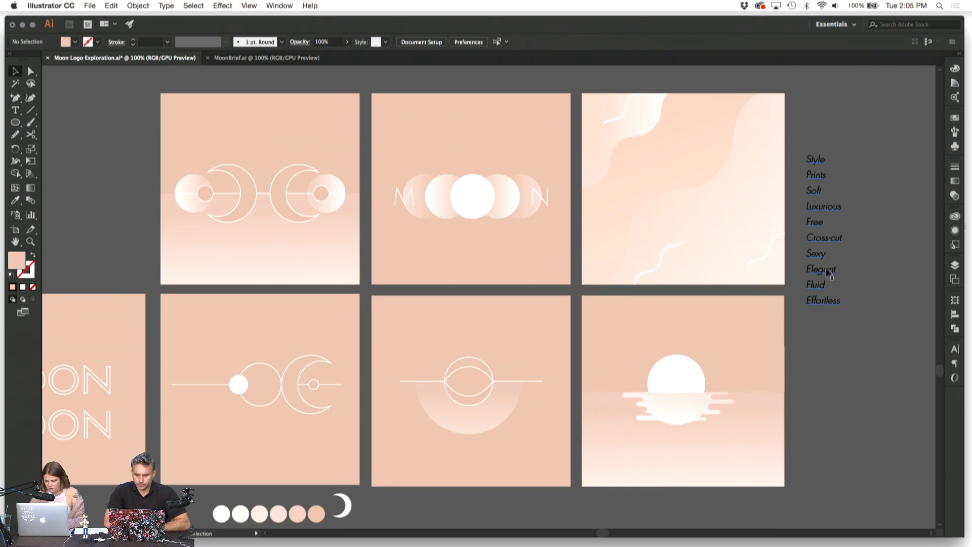
left_click(729, 163)
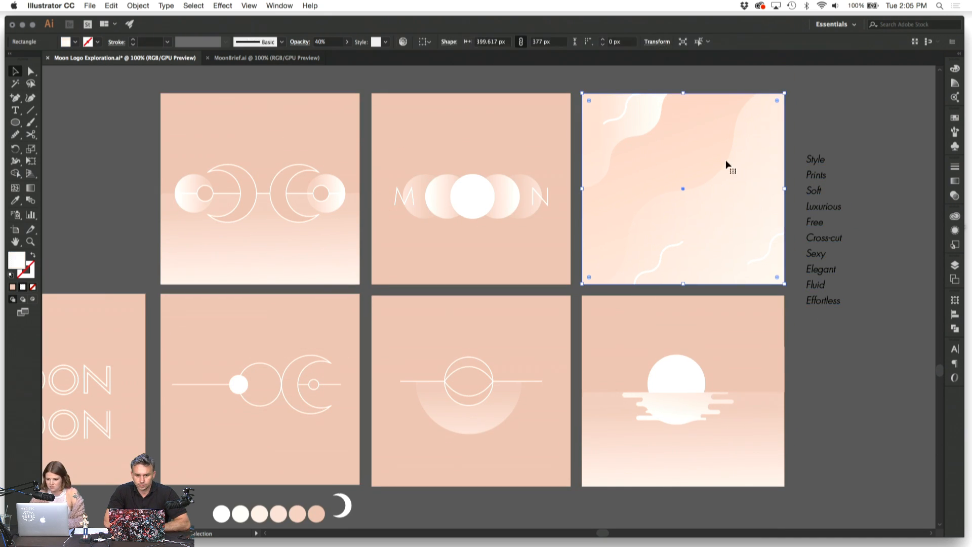
left_click(675, 78)
Step: Add a text box under the outlined MOON wordmark above the wavy pattern square and enter "soft"
scroll(675, 78, "right", 5)
scroll(439, 92, "up", 2)
key("t")
left_click_drag(514, 129, 646, 144)
type("S")
Step: Recolor the word "soft" with colors sampled from the crescent artwork, using a white fill and a pink stroke
key("super+a")
left_click(15, 200)
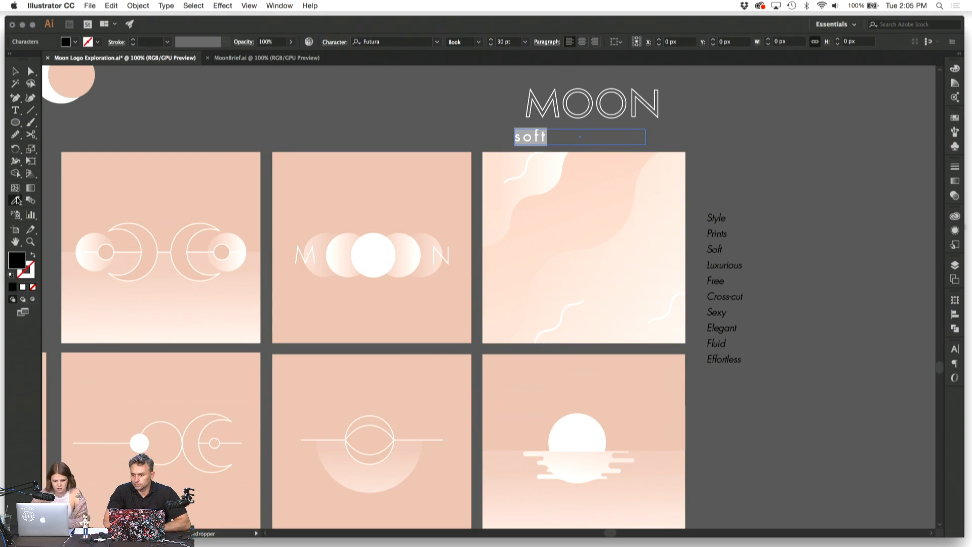
left_click(157, 238)
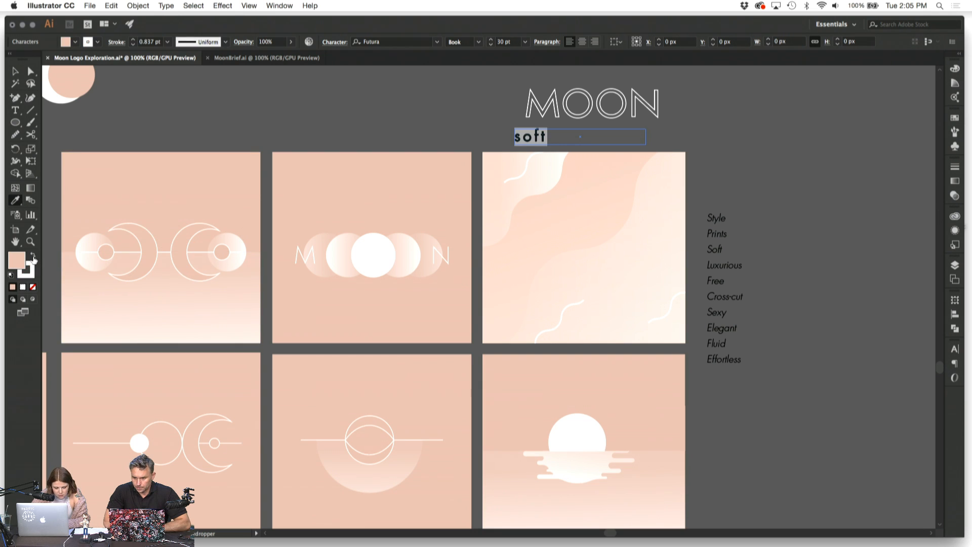
left_click(15, 71)
left_click(189, 92)
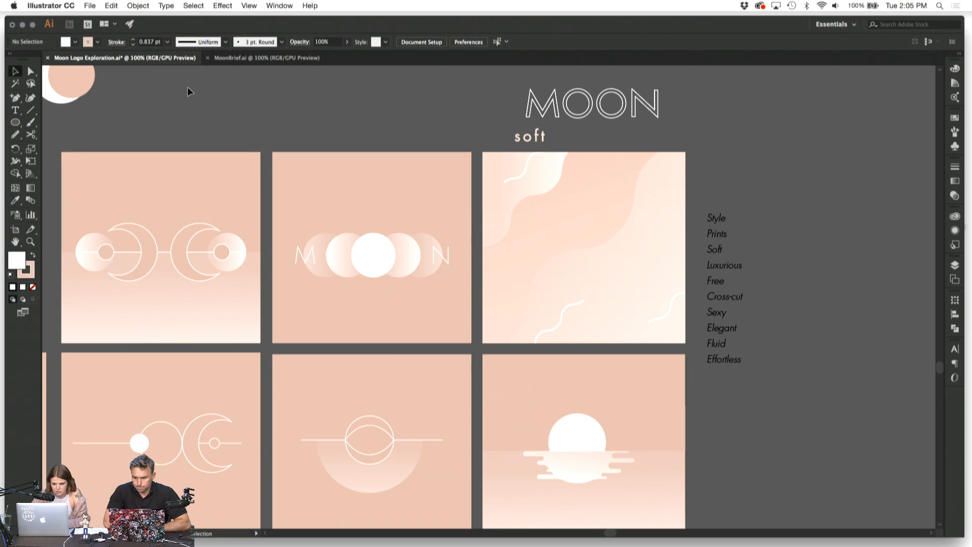
Step: Set the word "soft" in Futura Light at 21 pt
left_click(548, 133)
double_click(532, 136)
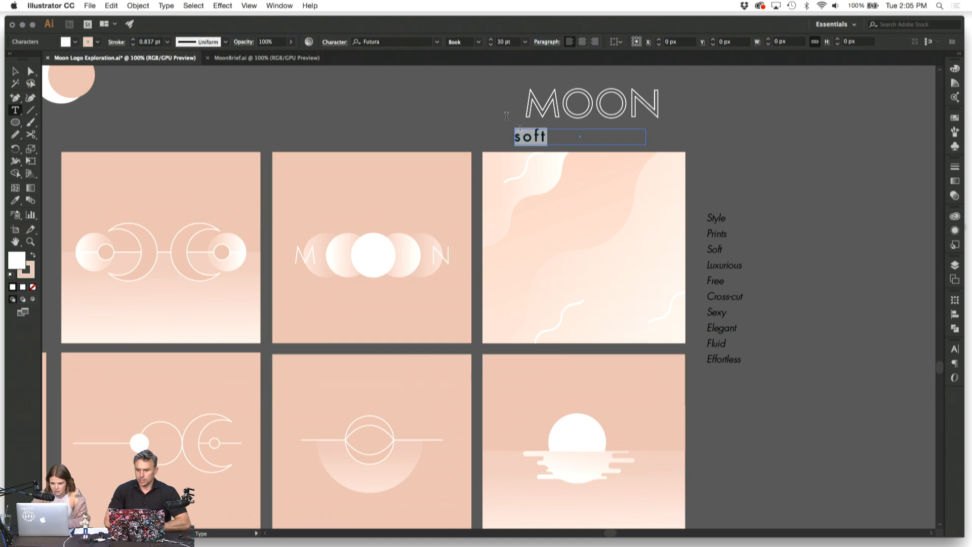
left_click(391, 43)
left_click(479, 43)
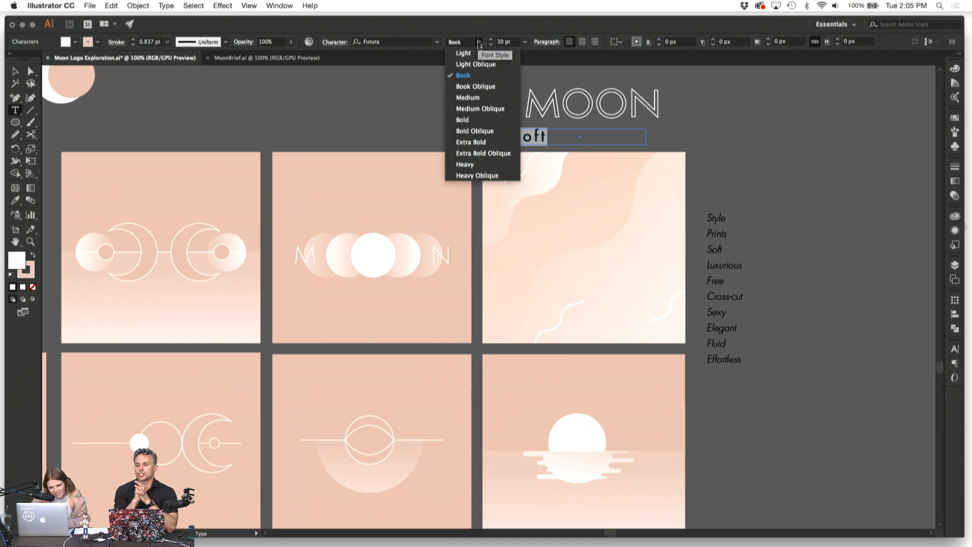
left_click(501, 50)
left_click(504, 42)
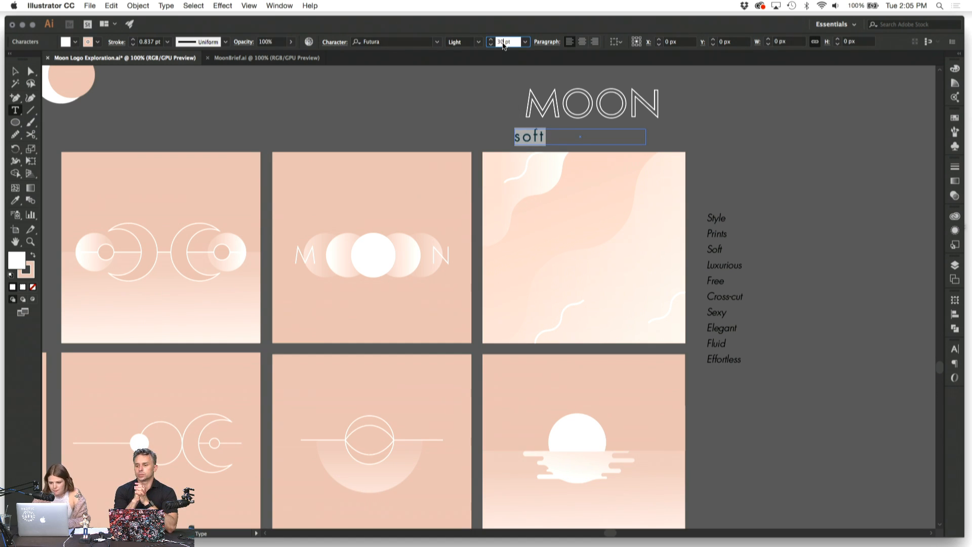
type("20")
key("Return")
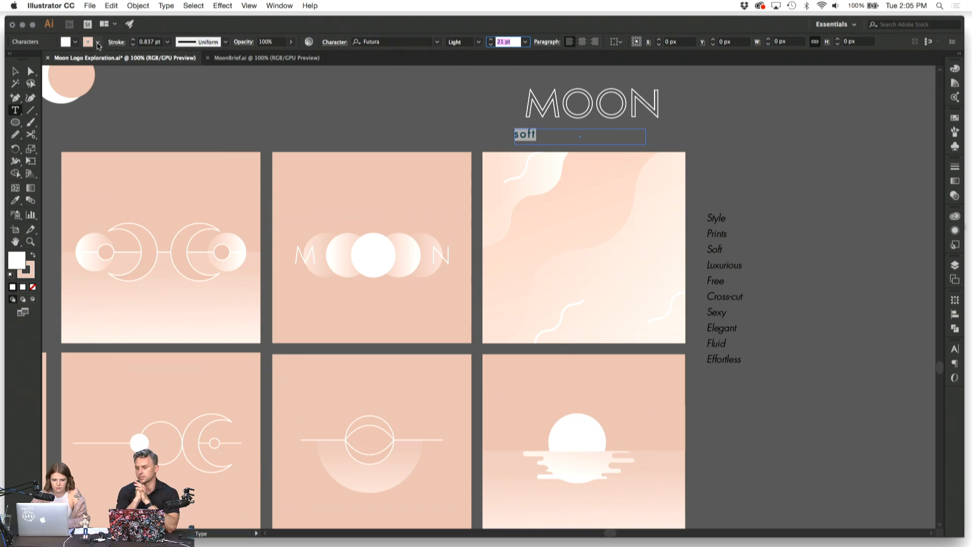
Step: Remove the stroke from the word "soft" and deselect the text
left_click(99, 44)
left_click(6, 59)
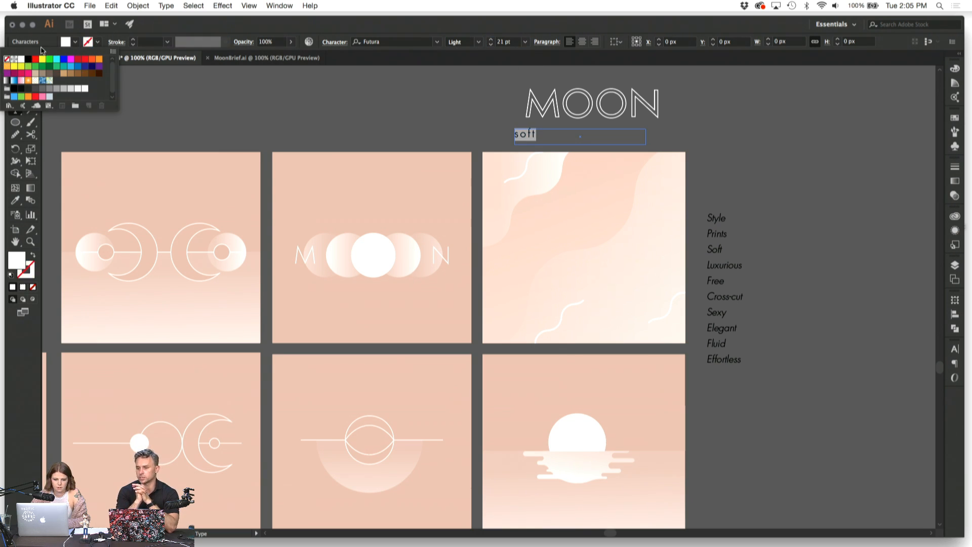
key("Escape")
key("Escape")
left_click(490, 136)
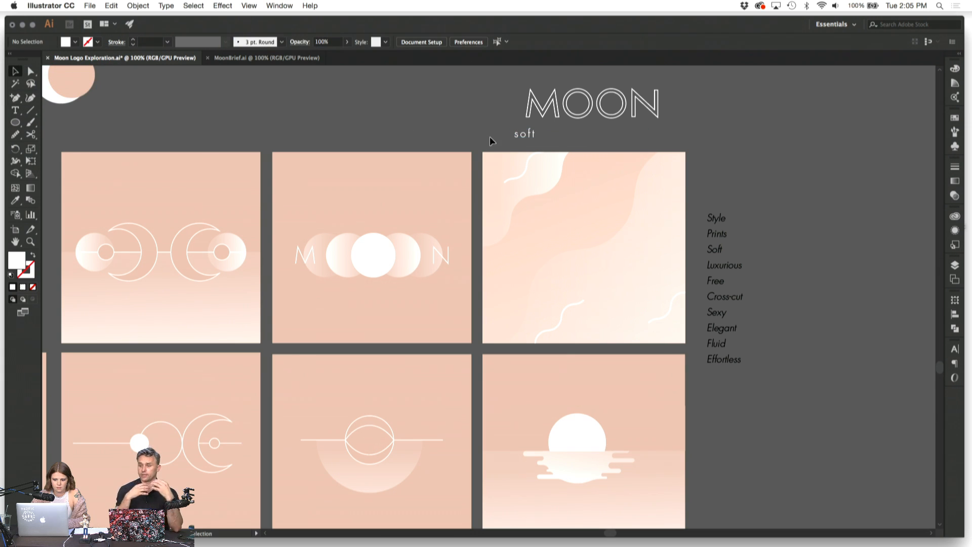
Step: Align the "soft" text box with the wavy pattern square and resize it to the square's width, about 399 px by 21 px
left_click_drag(522, 138, 490, 142)
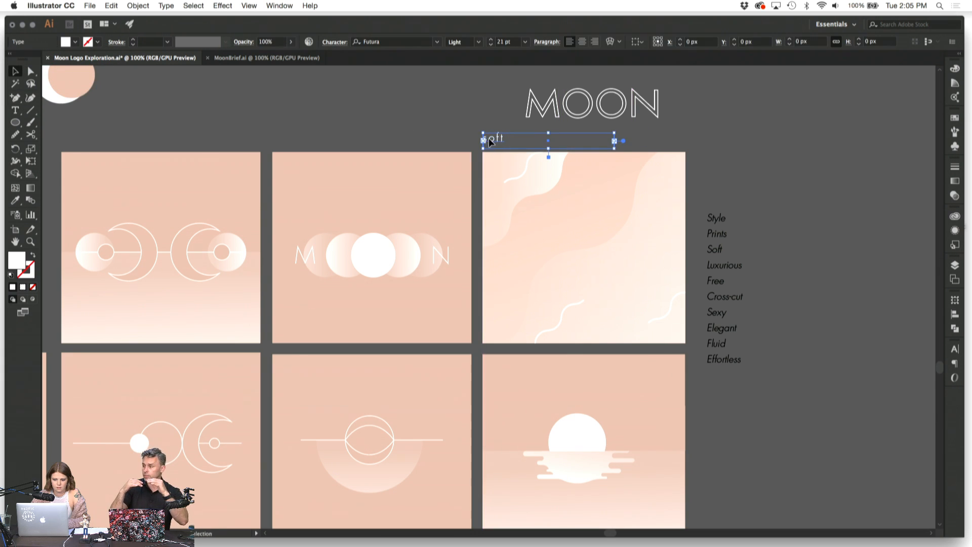
left_click_drag(615, 142, 687, 141)
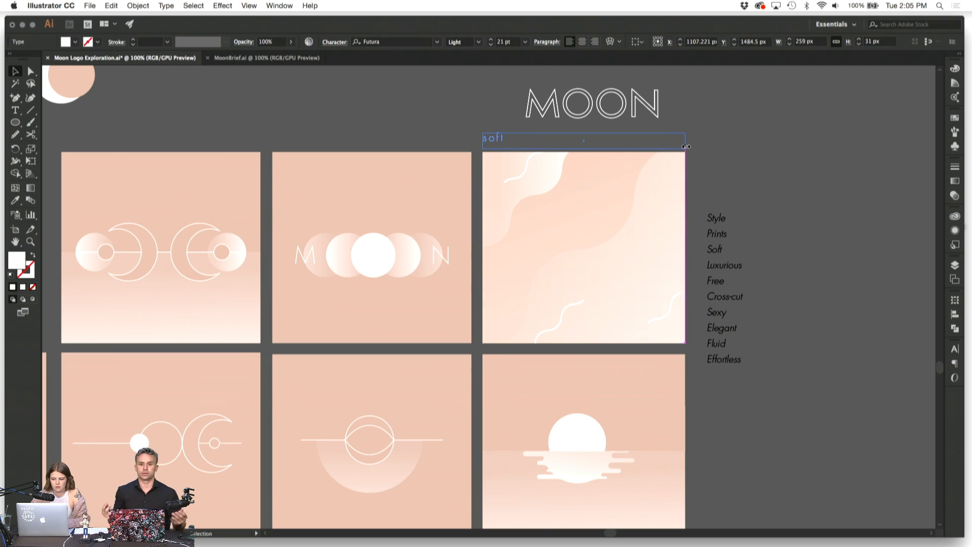
left_click_drag(585, 149, 585, 144)
left_click(475, 99)
left_click(492, 139)
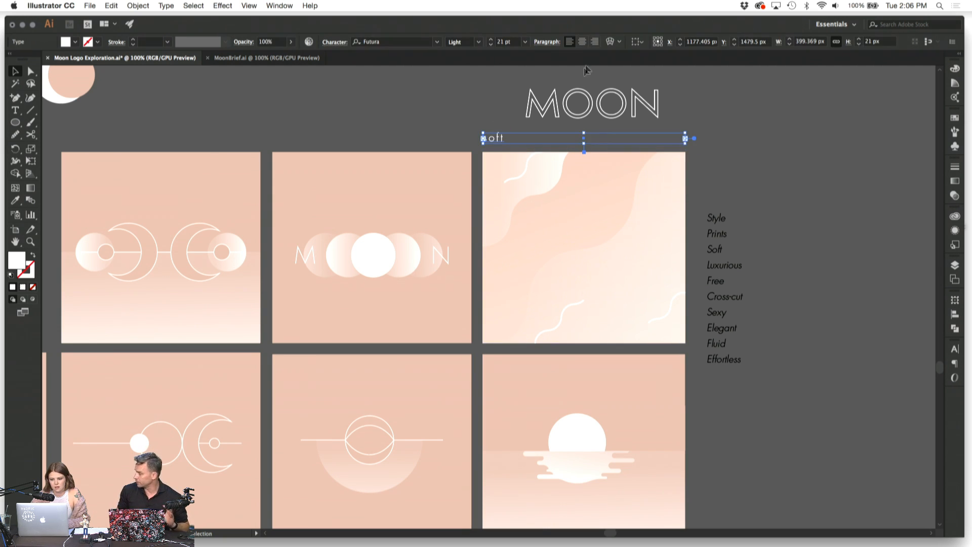
Step: Center the word "soft" in its box and nudge the box down toward the wavy pattern square
left_click(582, 42)
left_click(428, 120)
left_click_drag(583, 137, 586, 139)
left_click(435, 127)
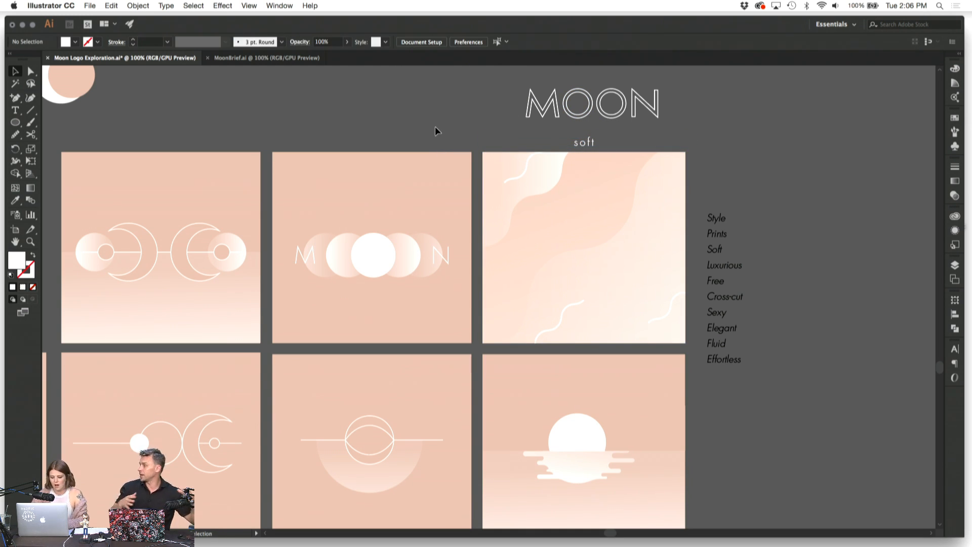
Step: Move the outlined MOON wordmark and the white-and-pink overlapping circles farther up, away from the artwork grid
key("super+minus")
left_click(600, 174)
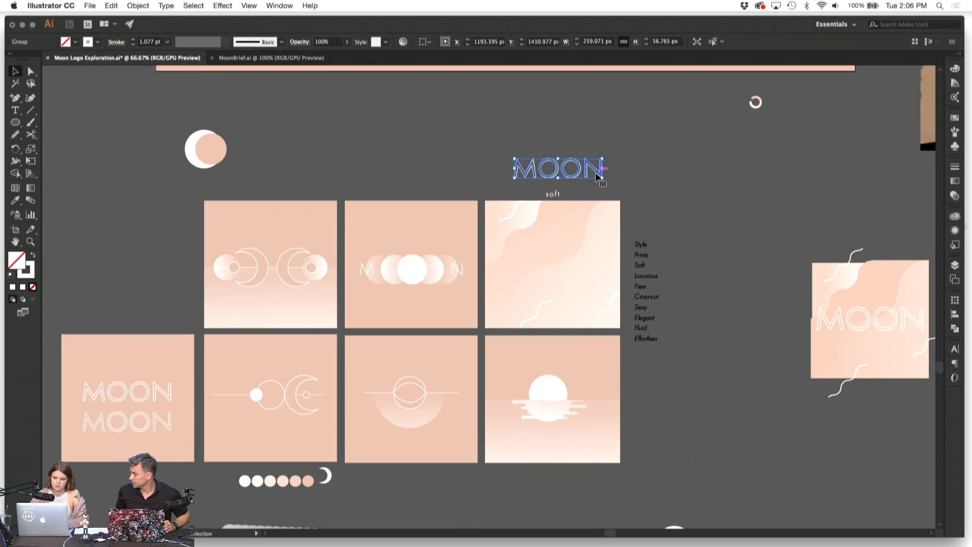
left_click_drag(598, 174, 598, 132)
left_click(580, 161)
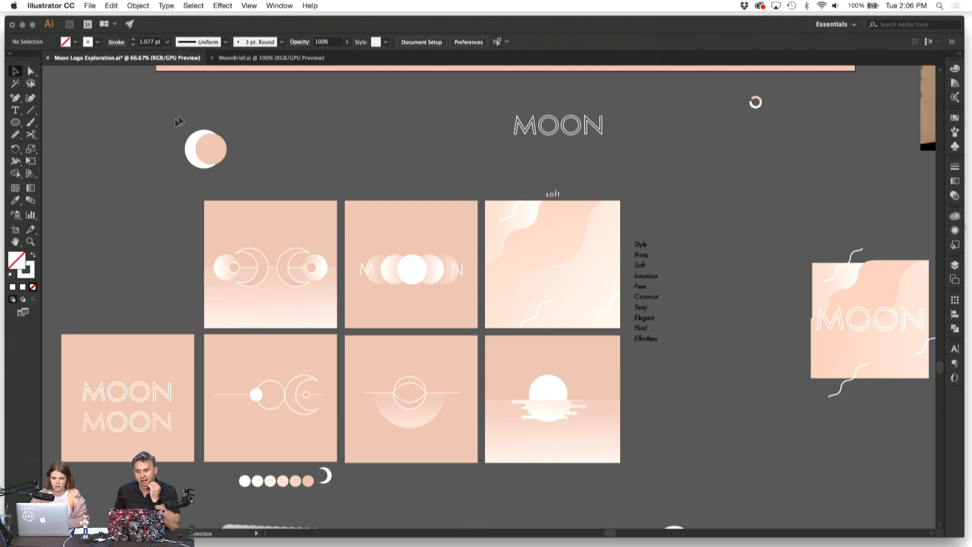
left_click_drag(224, 160, 280, 137)
left_click(339, 135)
Step: Move the row of color circles, the small crescent and the blended circle strip farther down below the artwork grid
scroll(339, 136, "down", 5)
scroll(339, 136, "left", 1)
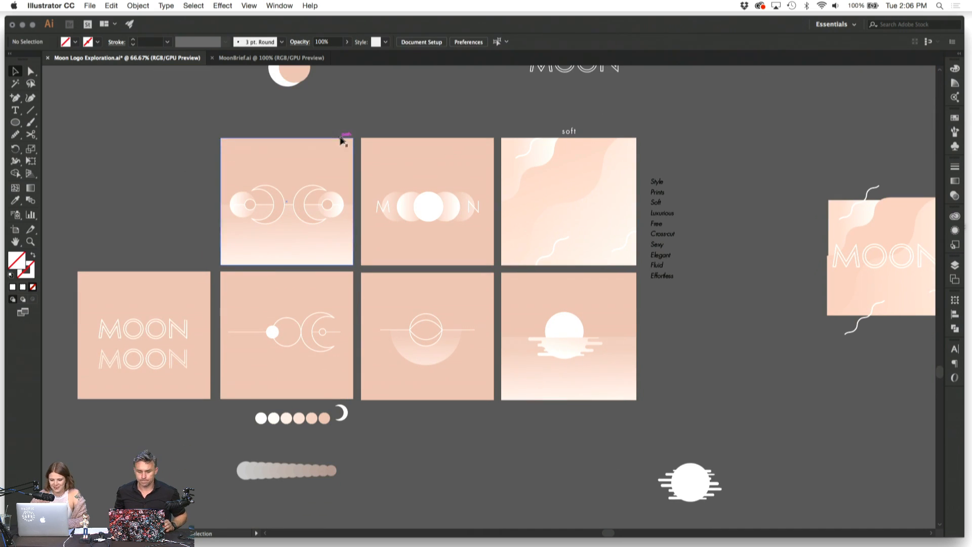
right_click(414, 110)
left_click(375, 113)
scroll(375, 113, "down", 5)
scroll(375, 112, "left", 1)
left_click_drag(396, 445, 224, 360)
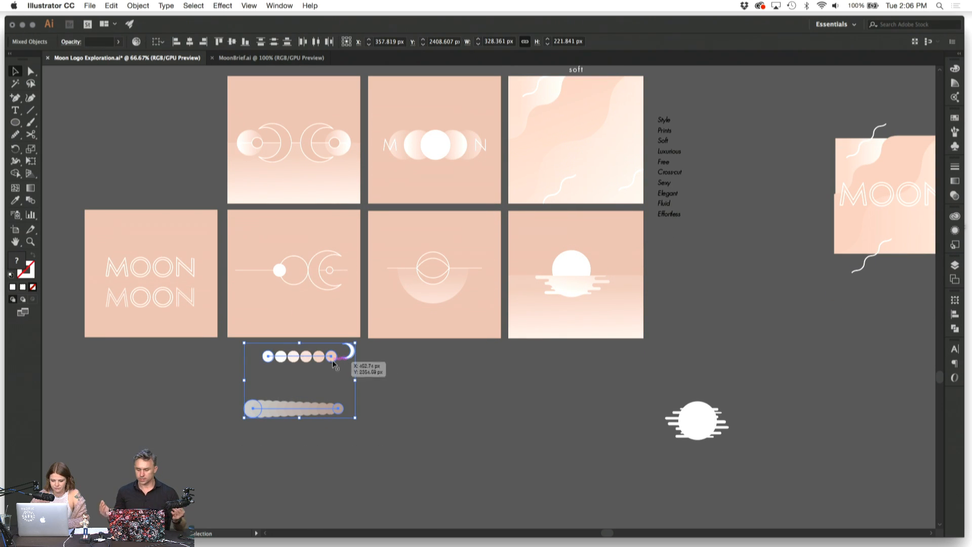
left_click_drag(332, 358, 332, 437)
left_click(603, 396)
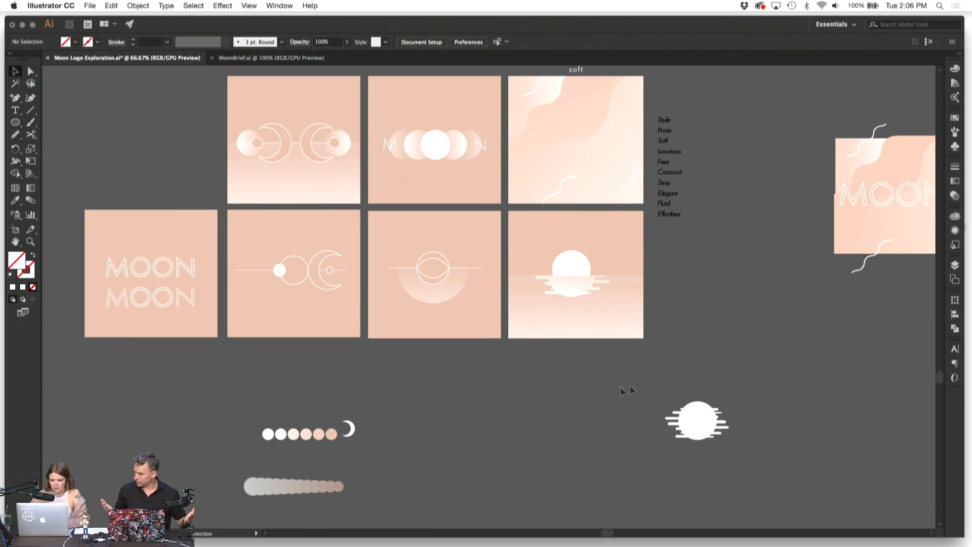
left_click_drag(140, 229, 96, 221)
left_click_drag(156, 222, 157, 256)
left_click(154, 195)
key("super+z")
left_click(154, 194)
Step: Unlock all objects and shift the bottom row of four artwork squares slightly down to widen the gap between rows
left_click(133, 5)
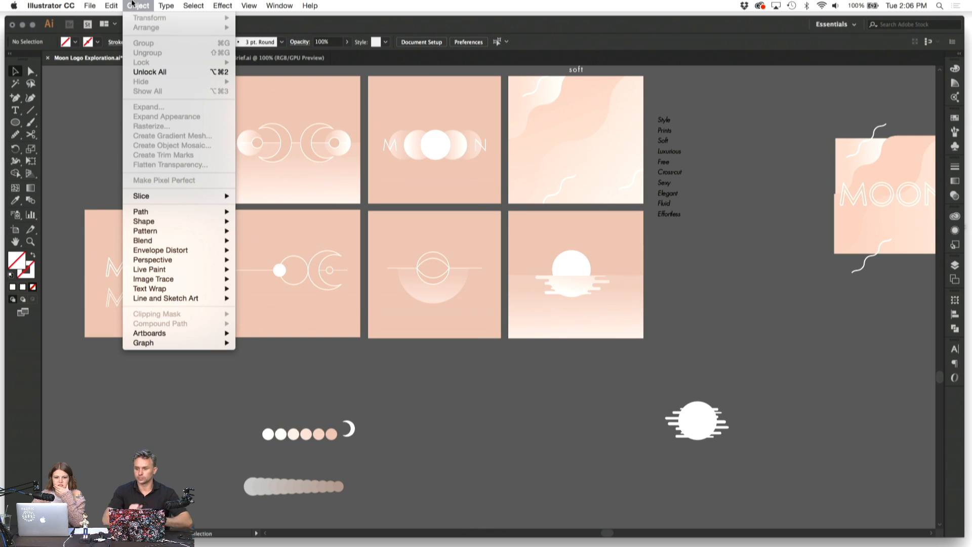
left_click(150, 71)
left_click(99, 362)
left_click(607, 225)
mouse_move(581, 223)
left_mouse_down()
mouse_move(580, 240)
mouse_move(579, 228)
left_mouse_up()
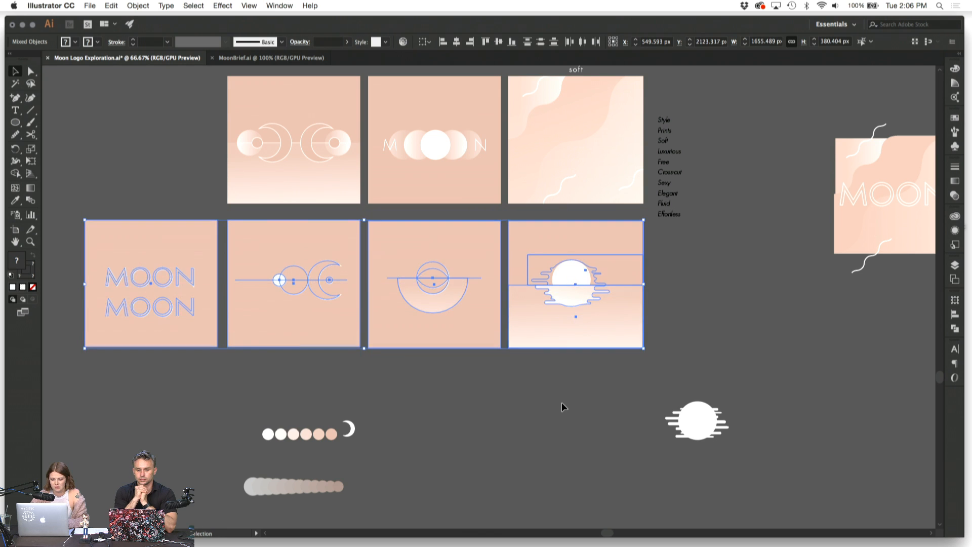
left_click(562, 402)
Step: Duplicate the "soft" label into the gap above the moon-over-water square
scroll(562, 403, "up", 2)
left_click(572, 100)
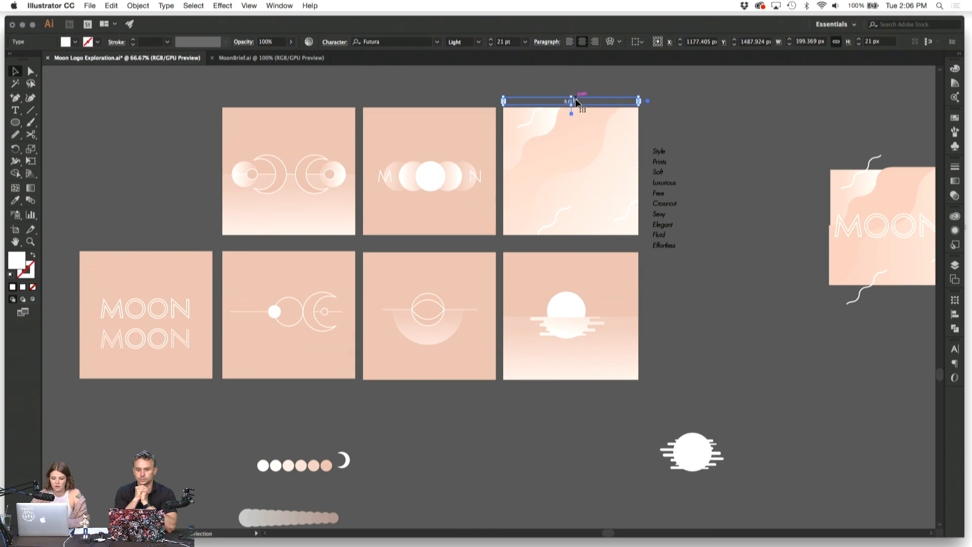
left_click_drag(571, 102, 569, 248)
left_click(676, 288)
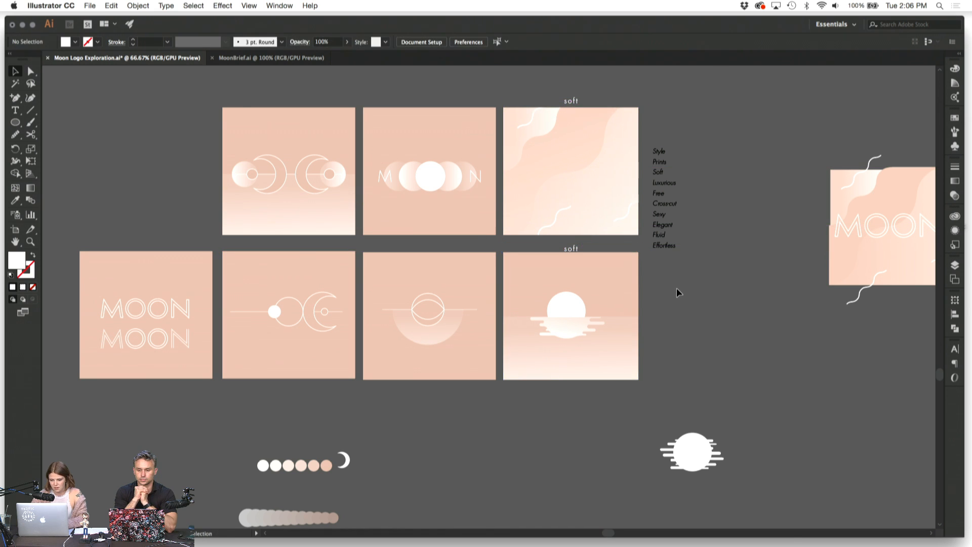
Step: Change the label above the moon-over-water square to "fluid" and nudge it slightly up from the artwork
key("super+equal")
left_click(611, 224)
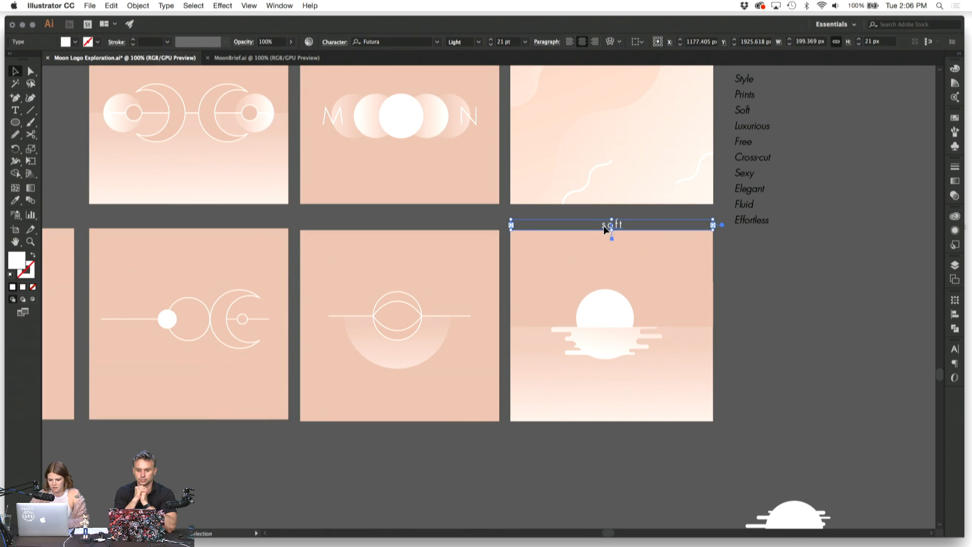
double_click(604, 226)
type("id")
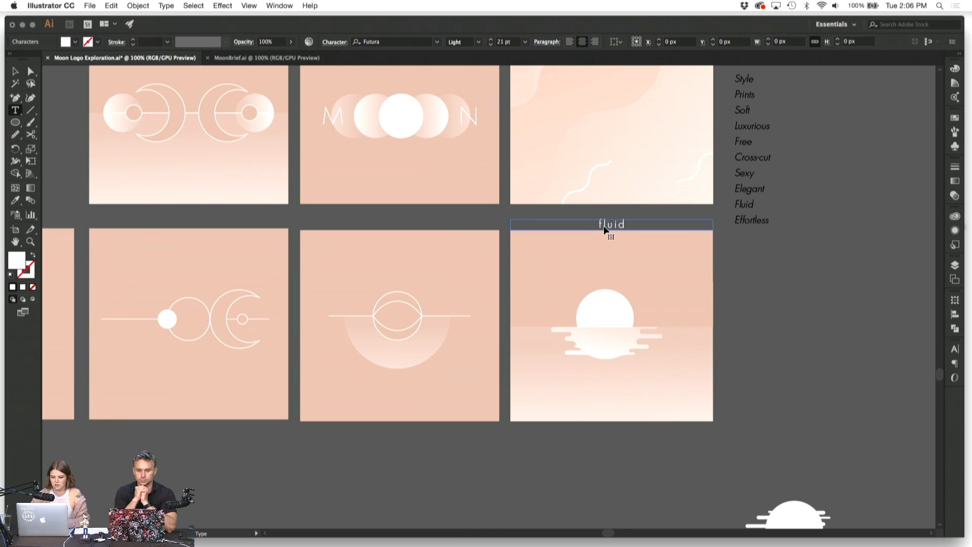
key("Escape")
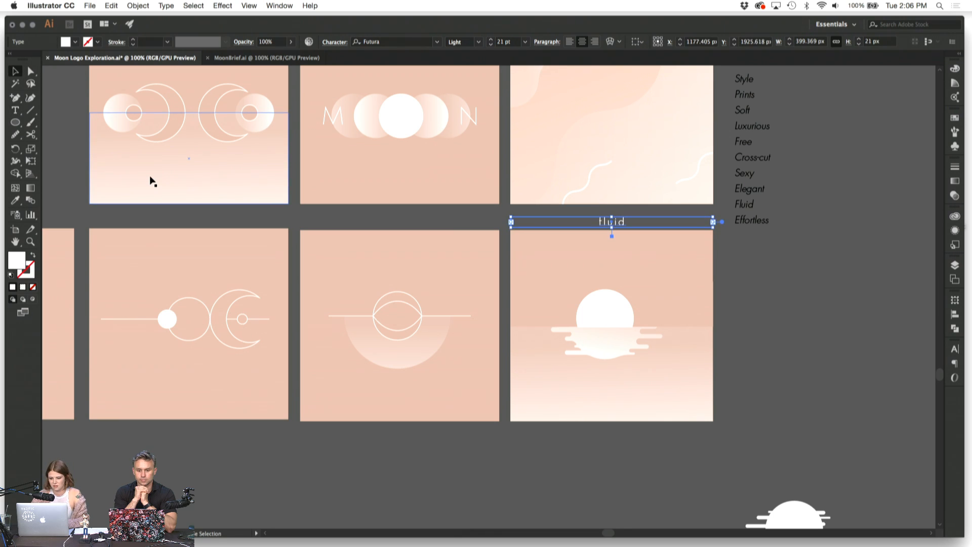
left_click(747, 265)
Step: Duplicate the "soft" label from the wavy pattern square to above the MOON square with overlapping gradient circles
scroll(747, 265, "up", 5)
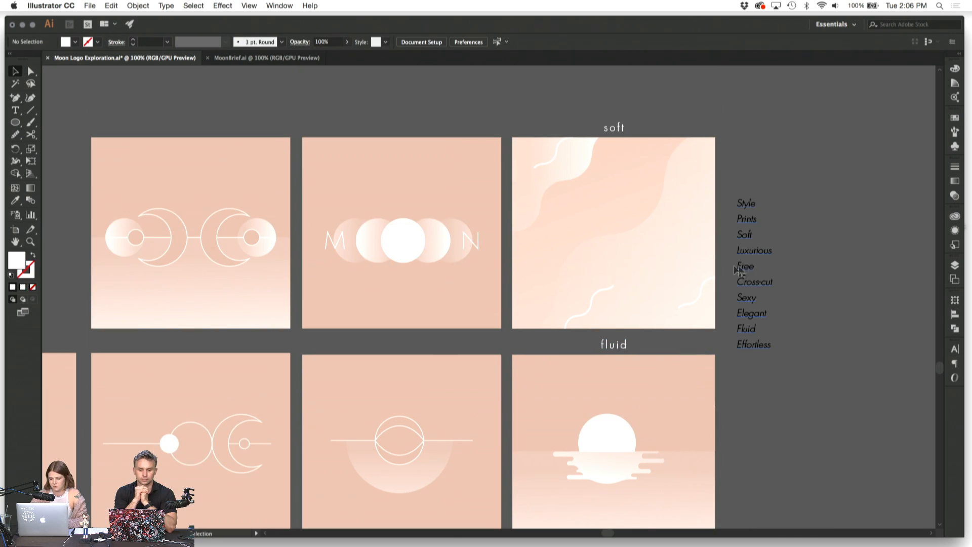
key("super+minus")
left_click(579, 187)
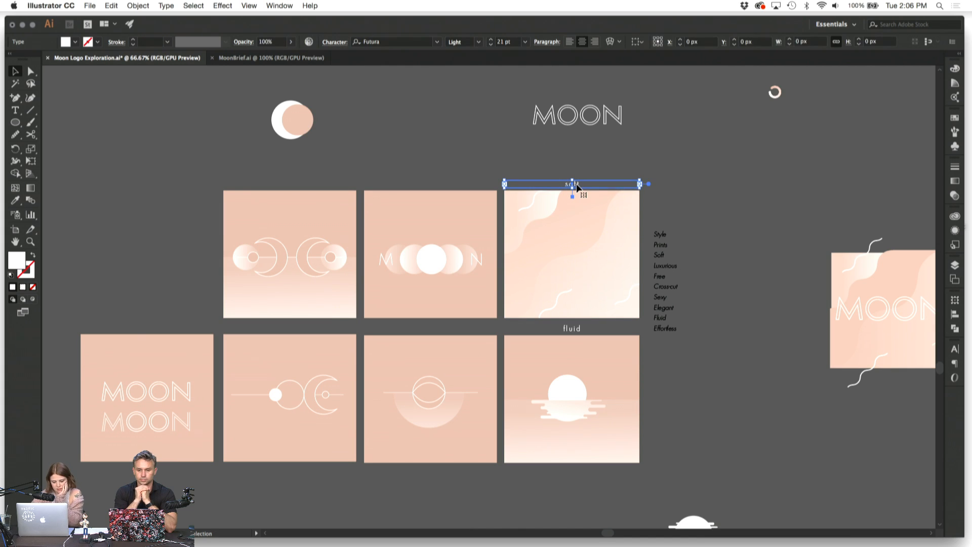
left_click_drag(577, 187, 435, 191)
left_click(433, 161)
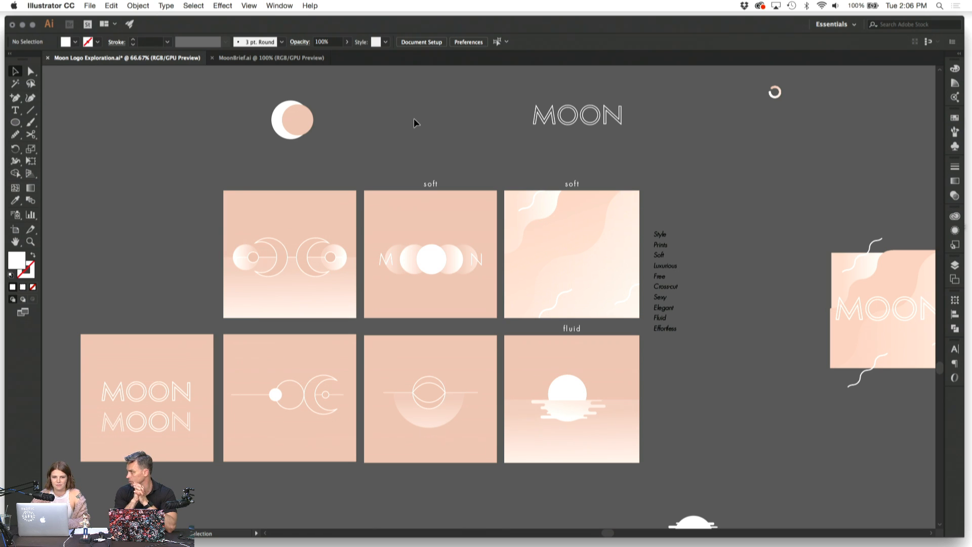
left_click(146, 6)
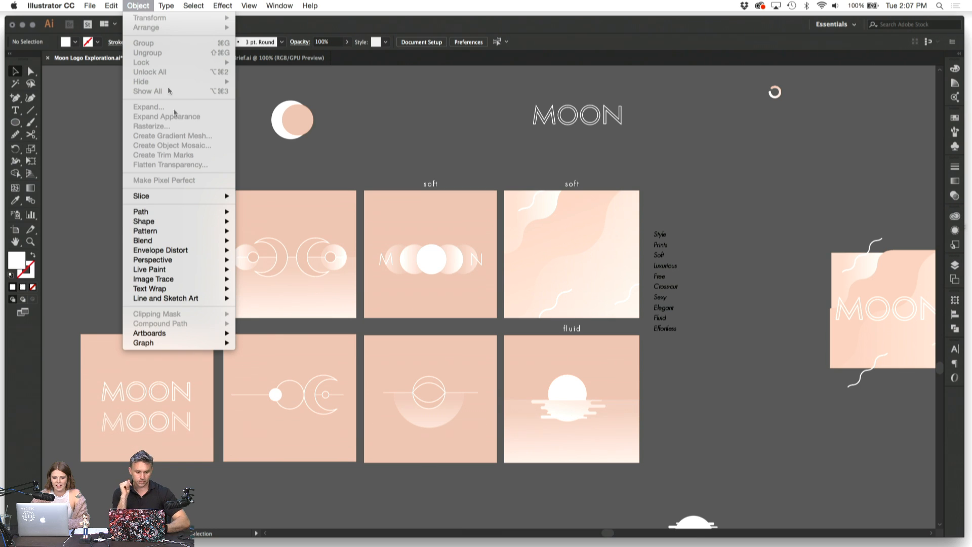
mouse_move(192, 231)
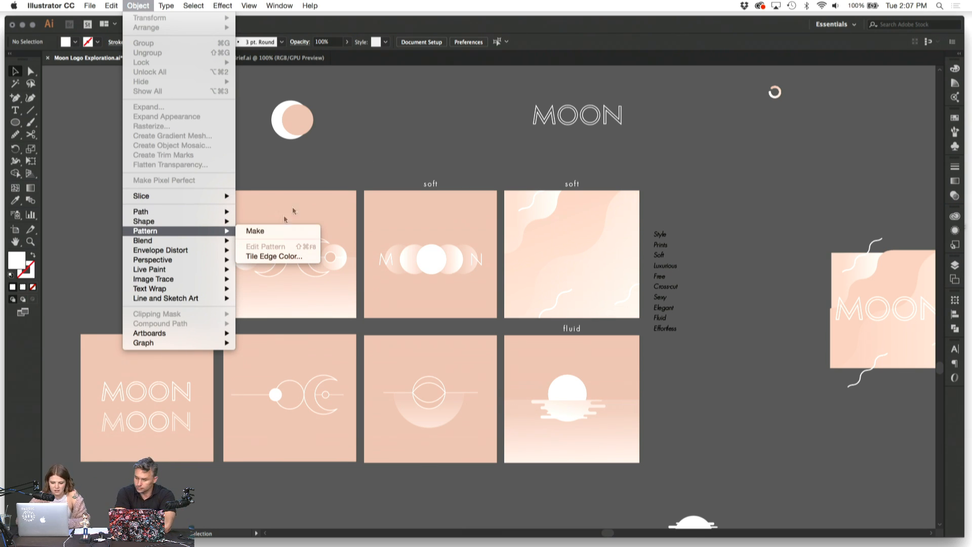
left_click(407, 136)
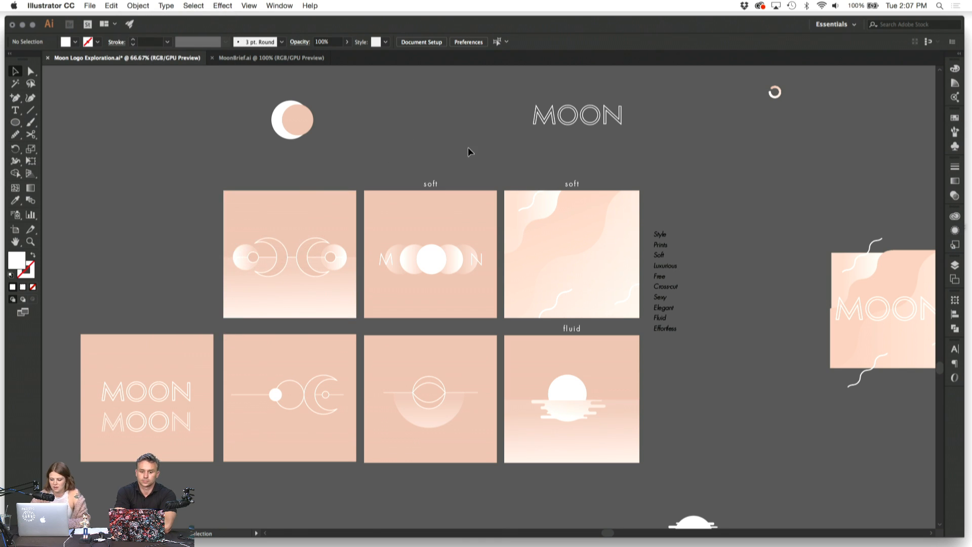
key("super+equal")
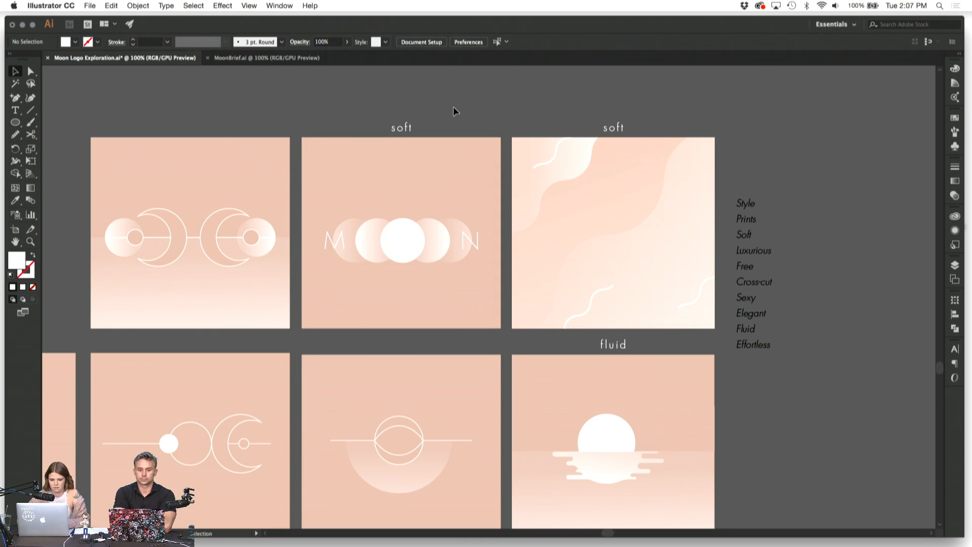
left_click(138, 6)
mouse_move(205, 215)
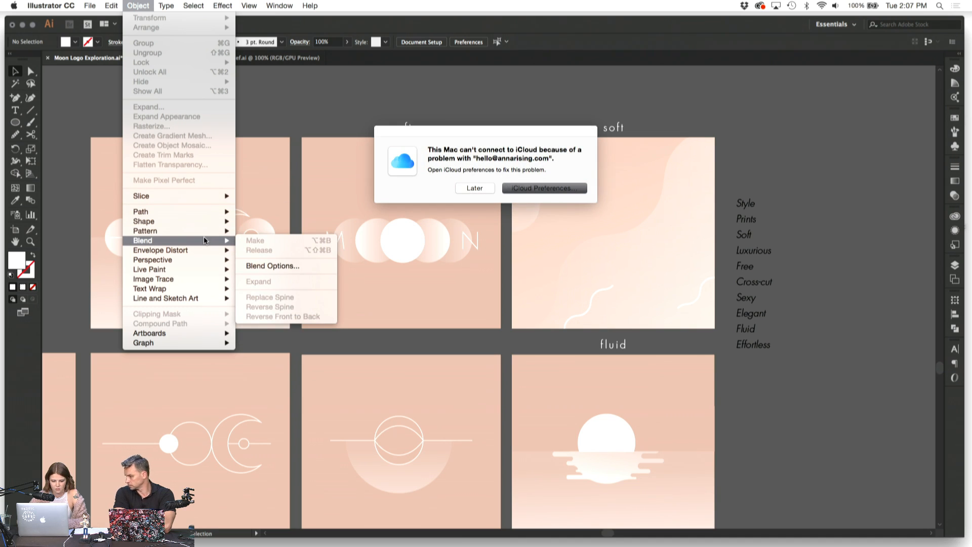
left_click(341, 122)
Step: Dismiss the iCloud connection alert and leave all artwork deselected
left_click(476, 188)
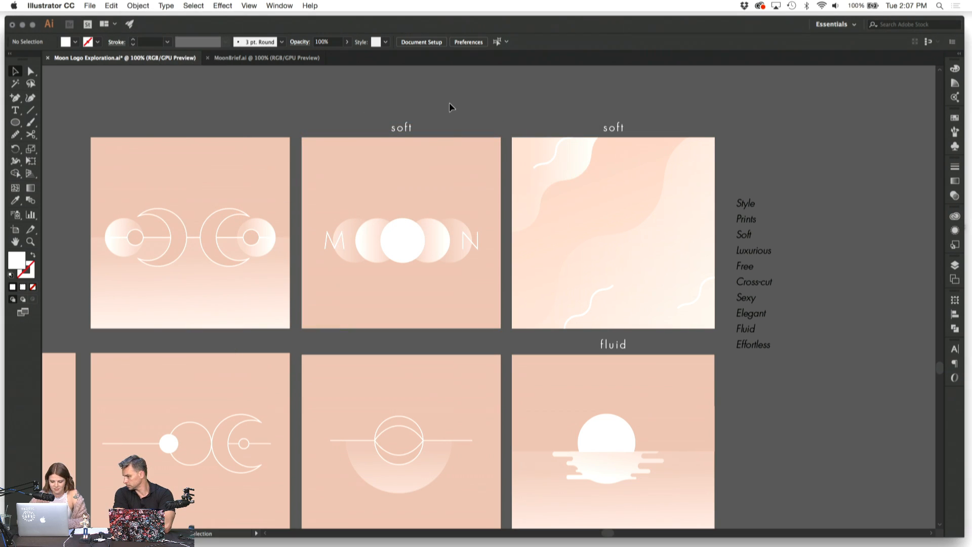
left_click(404, 129)
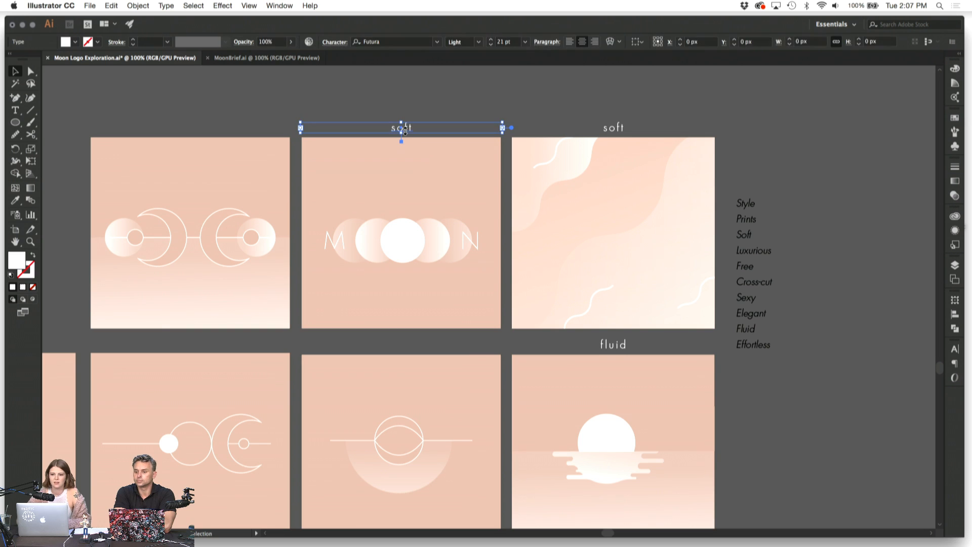
left_click(404, 176)
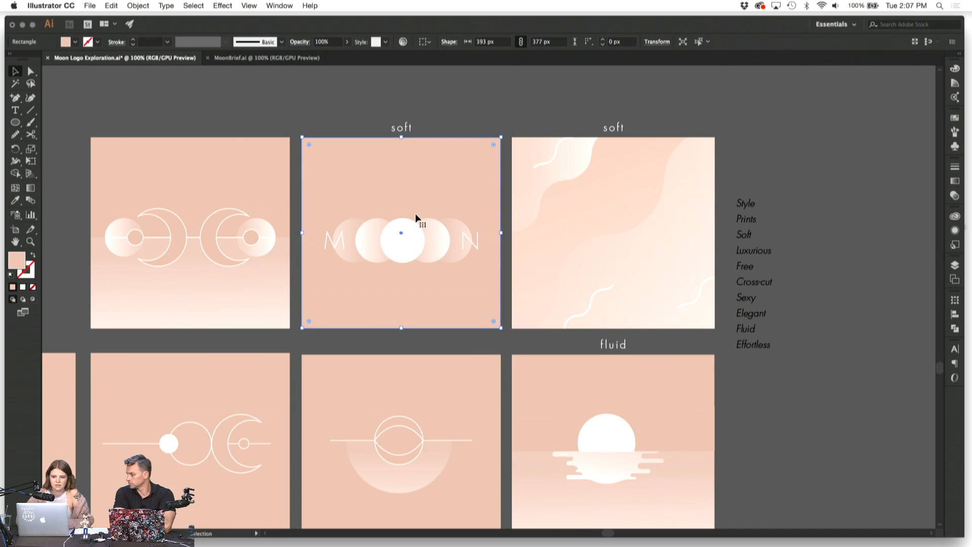
left_click(439, 109)
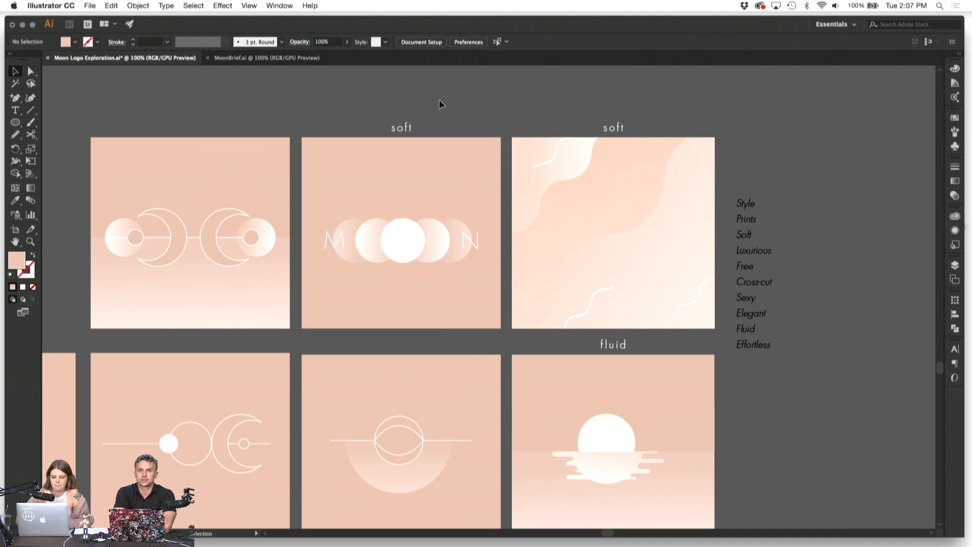
Step: Clear the "soft" label text above the MOON square with overlapping gradient circles
scroll(439, 100, "down", 2)
left_click(396, 98)
double_click(397, 96)
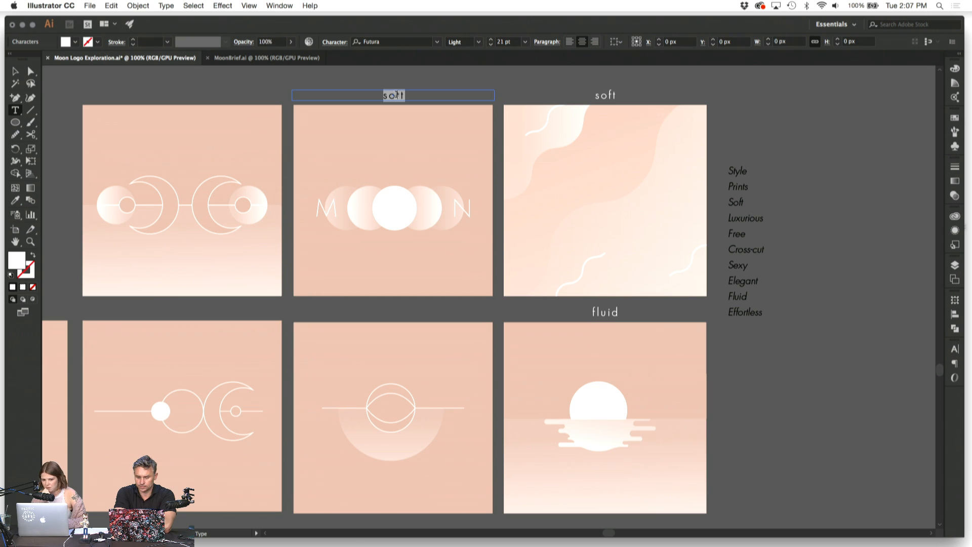
key("BackSpace")
left_click(16, 72)
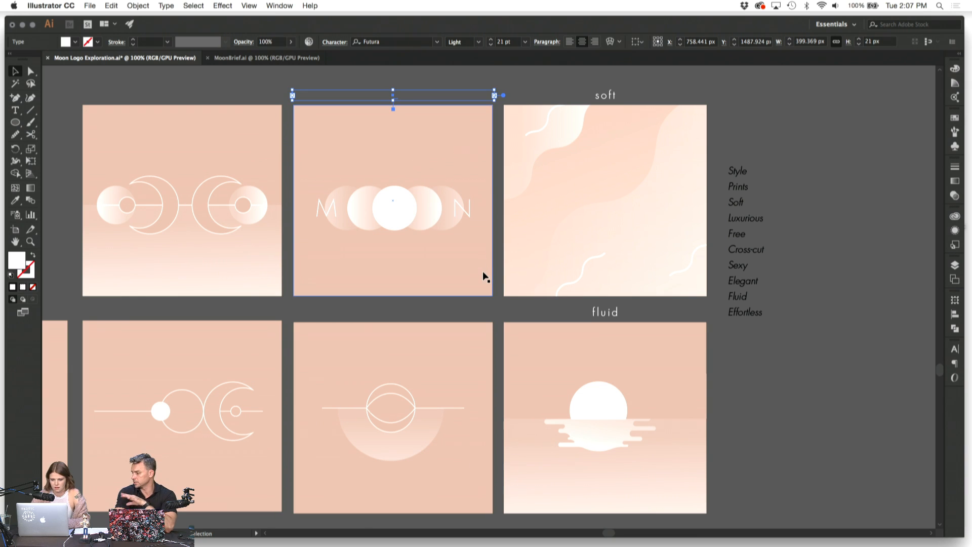
left_click(494, 308)
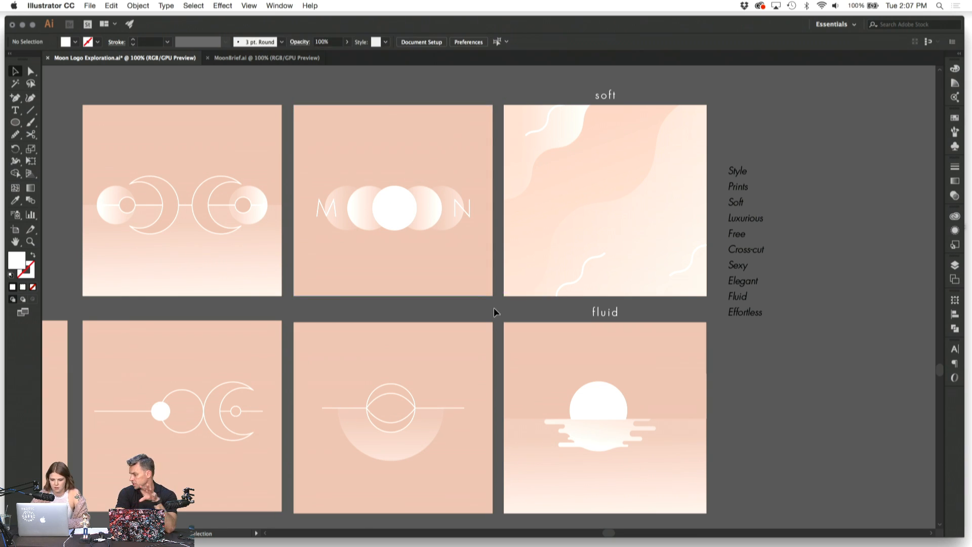
Step: Duplicate the "fluid" label from the moon-over-water square to above the square with intersecting circles and a half-circle
scroll(494, 308, "down", 1)
scroll(494, 307, "left", 1)
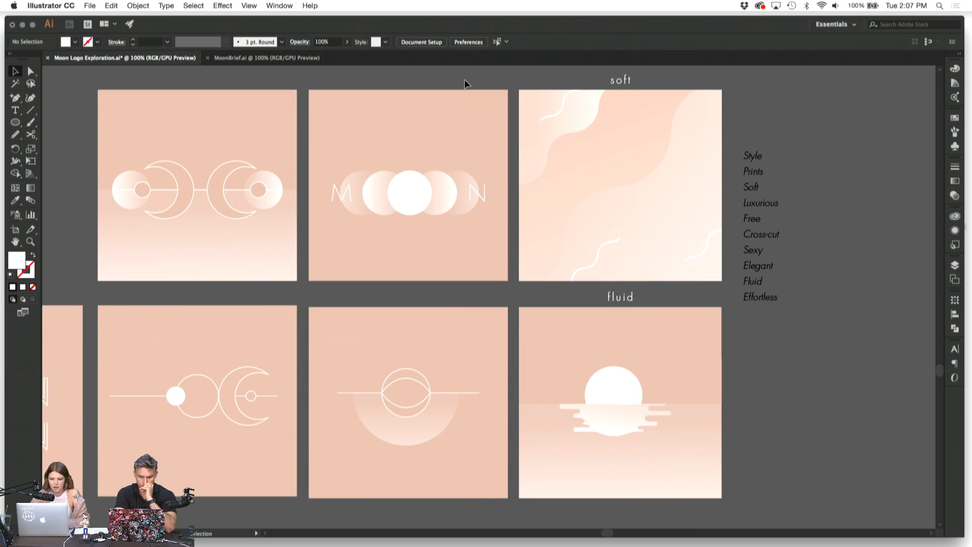
left_click(435, 253)
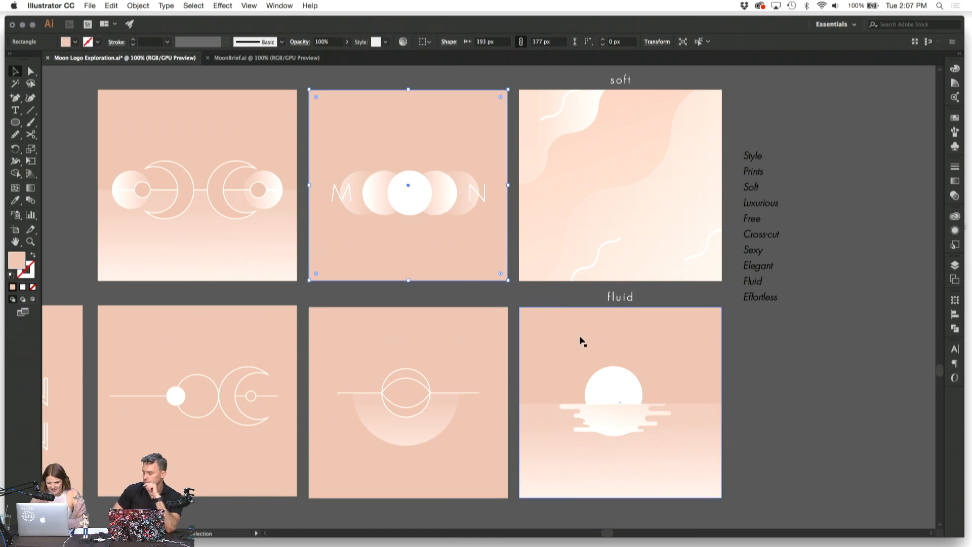
left_click(625, 299)
left_click_drag(624, 302, 418, 302)
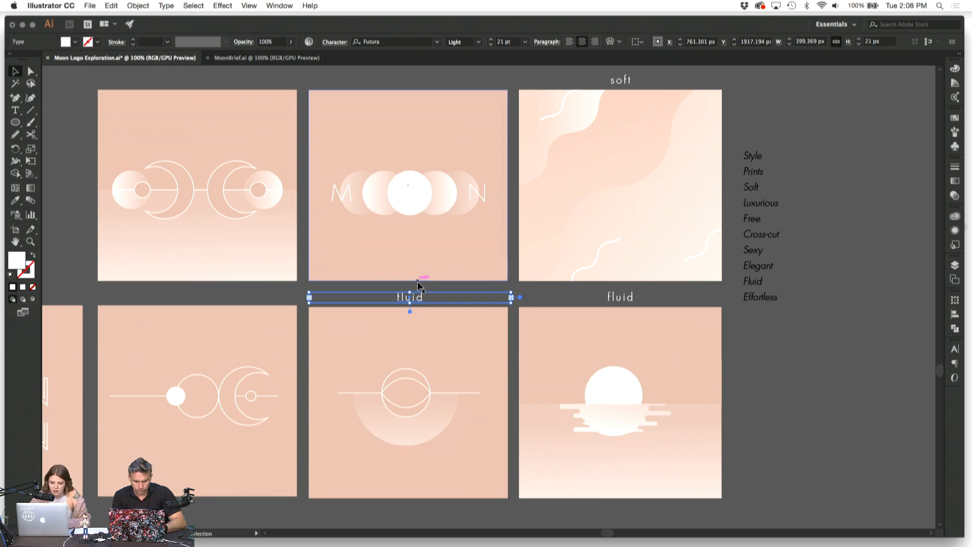
left_click(837, 342)
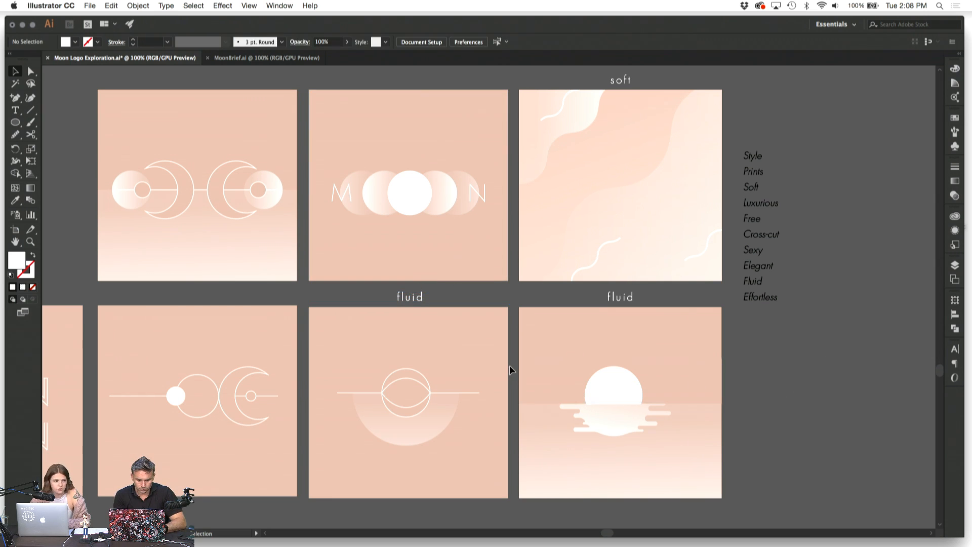
Step: Clear the duplicated "fluid" label text above the square with intersecting circles and a half-circle
left_click(416, 297)
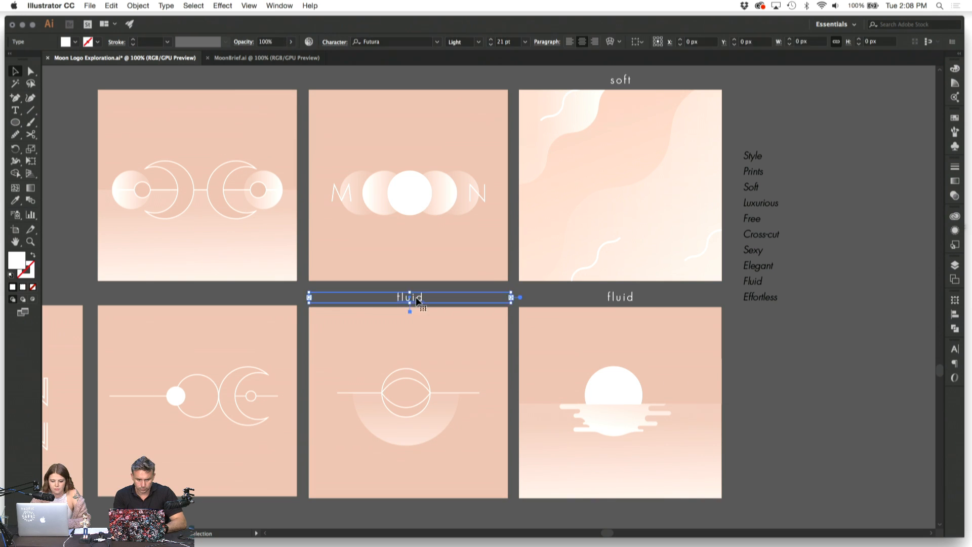
double_click(417, 297)
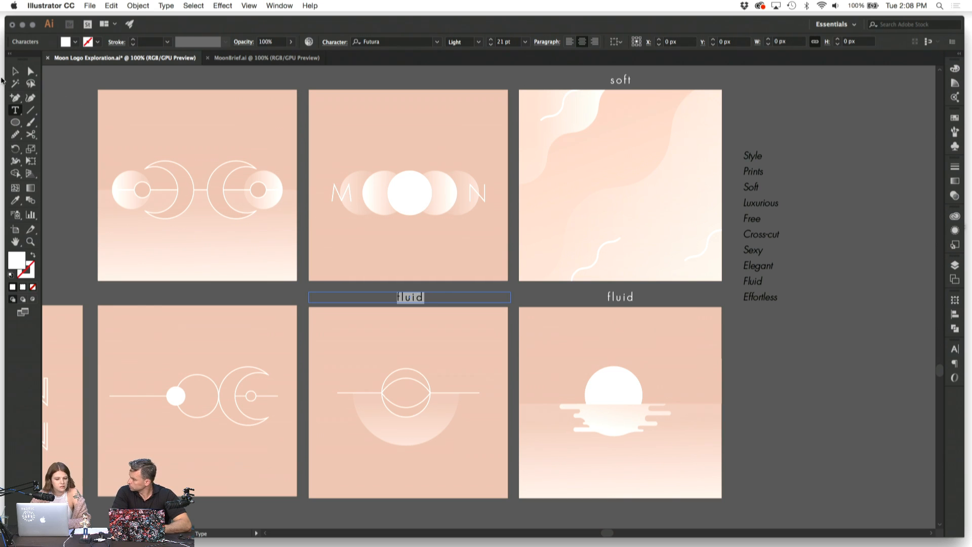
double_click(426, 298)
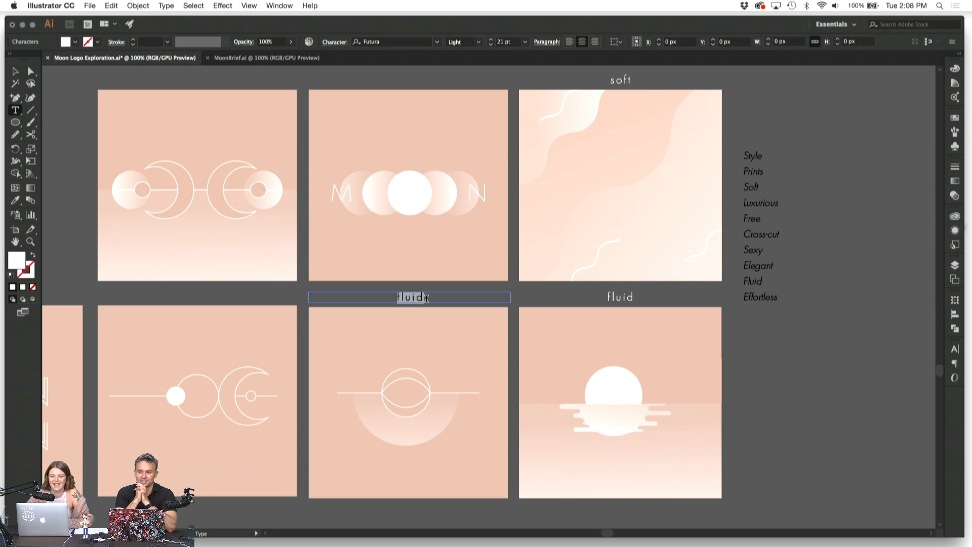
double_click(414, 297)
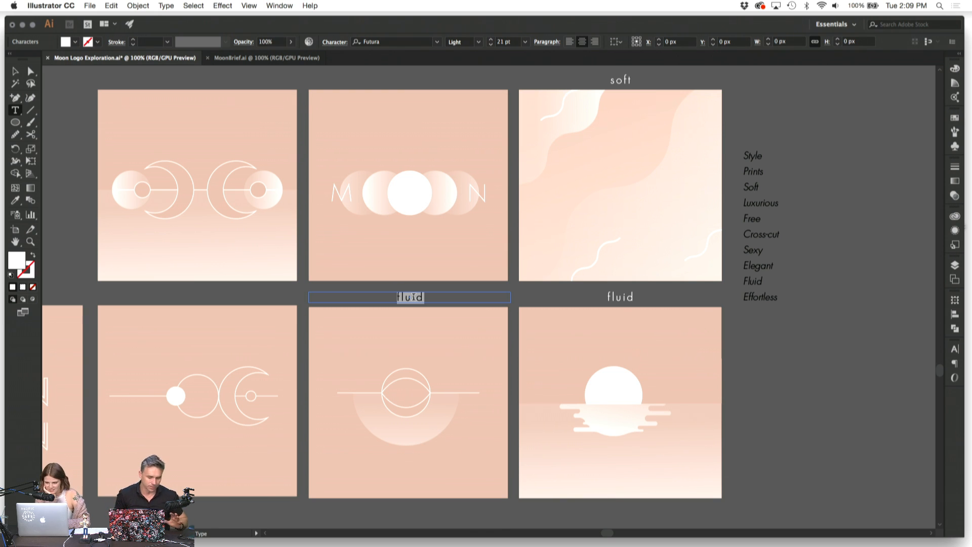
key("BackSpace")
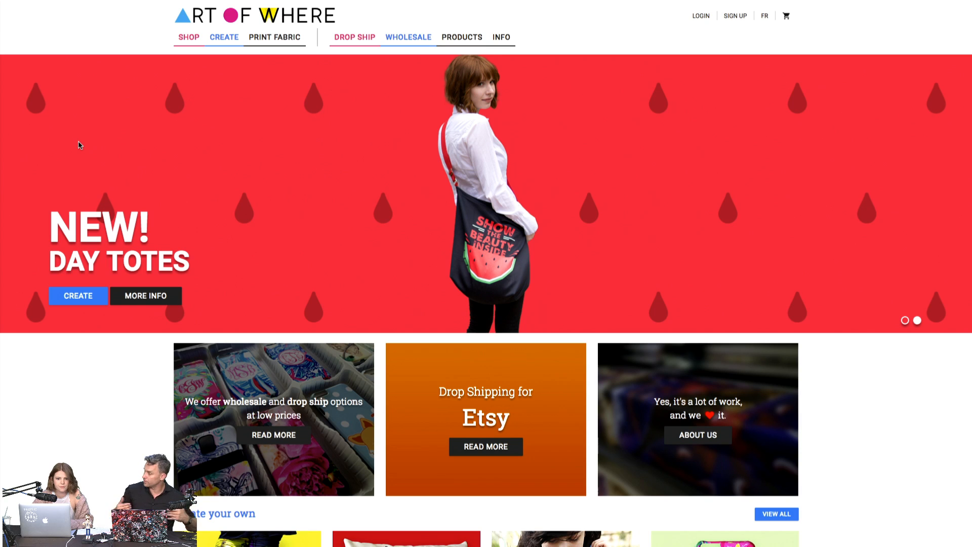
left_click(31, 3)
left_click(266, 184)
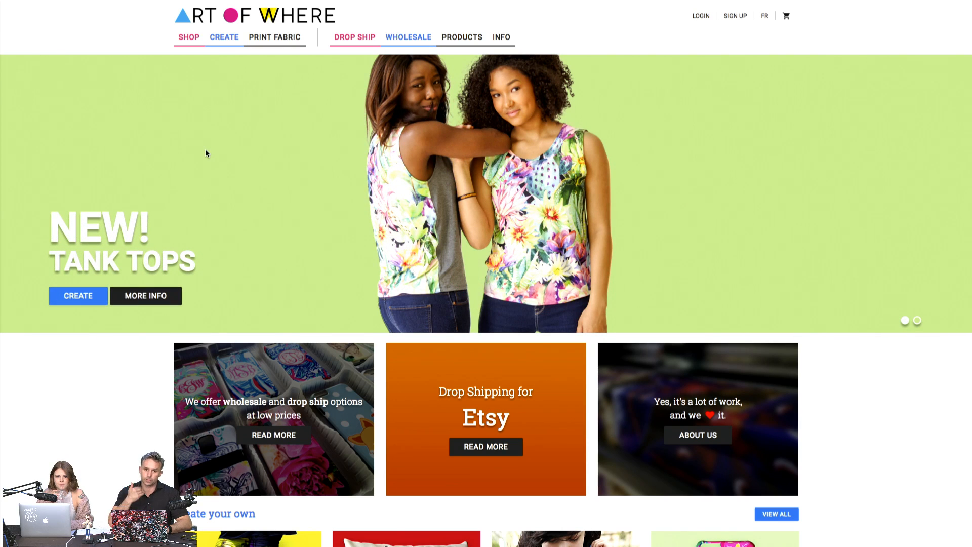
mouse_move(222, 38)
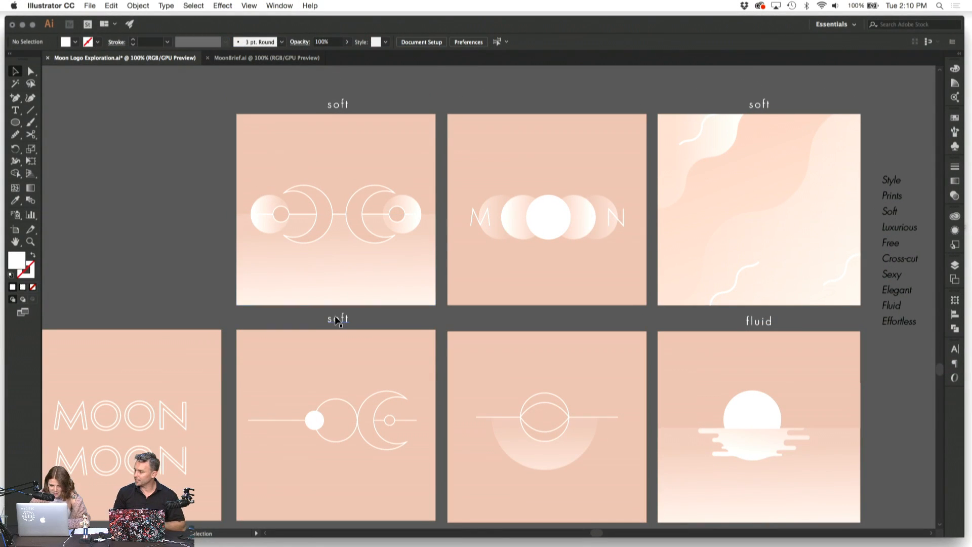
left_click(335, 321)
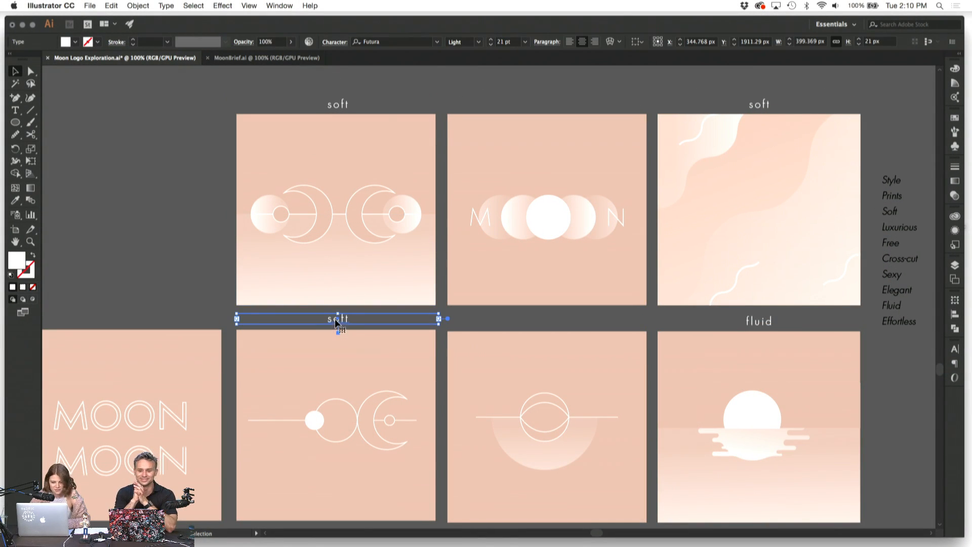
double_click(346, 320)
scroll(345, 317, "right", 1)
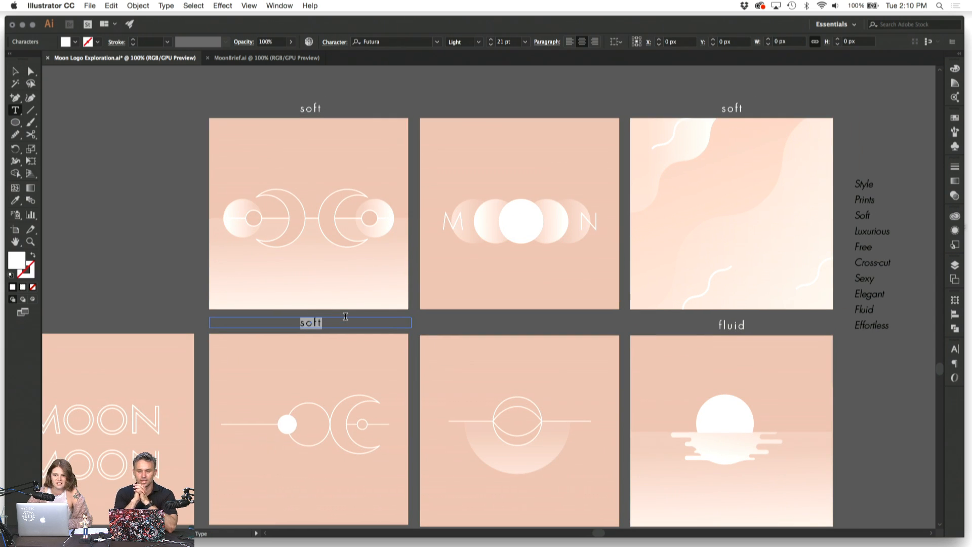
left_click(15, 71)
left_click(134, 184)
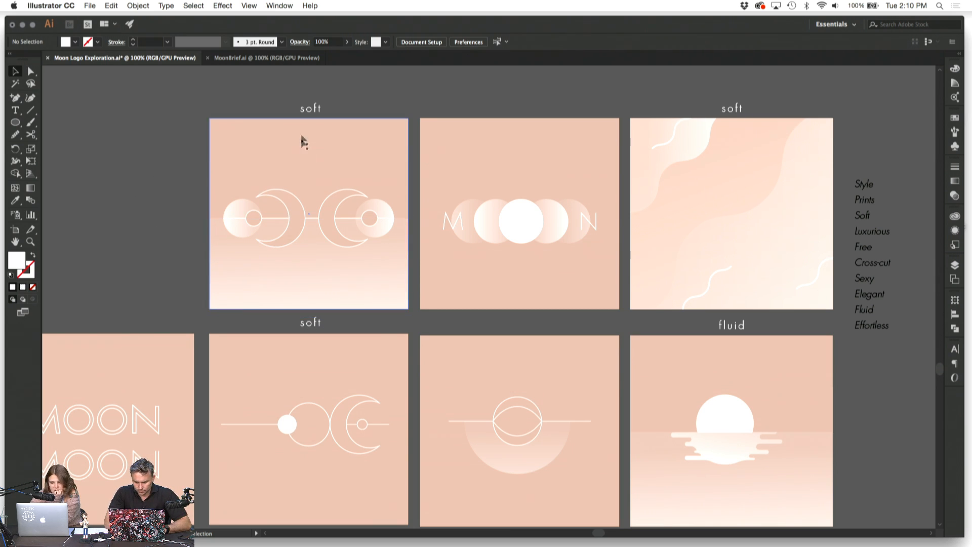
Step: Open the "soft" label above the mirrored double-crescent square for editing with its whole word selected
left_click(313, 113)
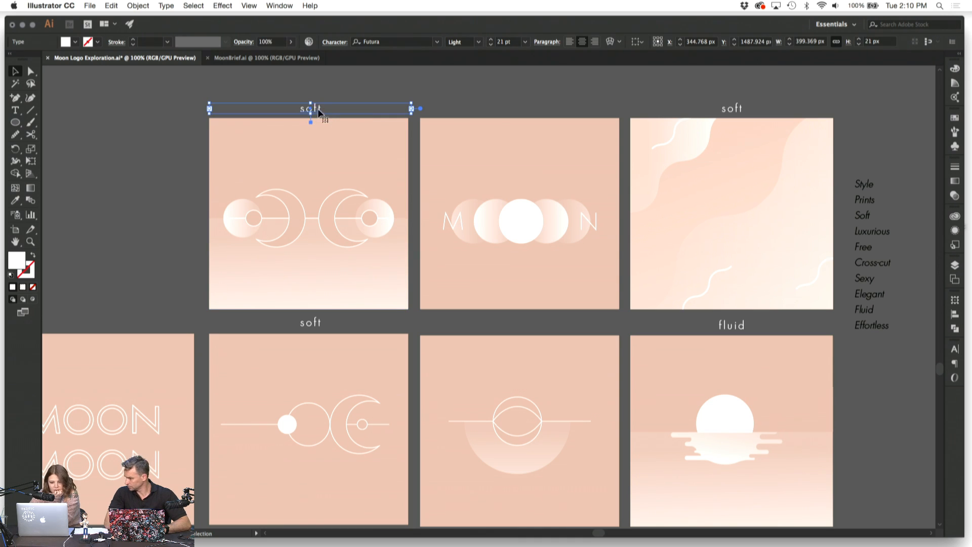
double_click(316, 108)
double_click(315, 108)
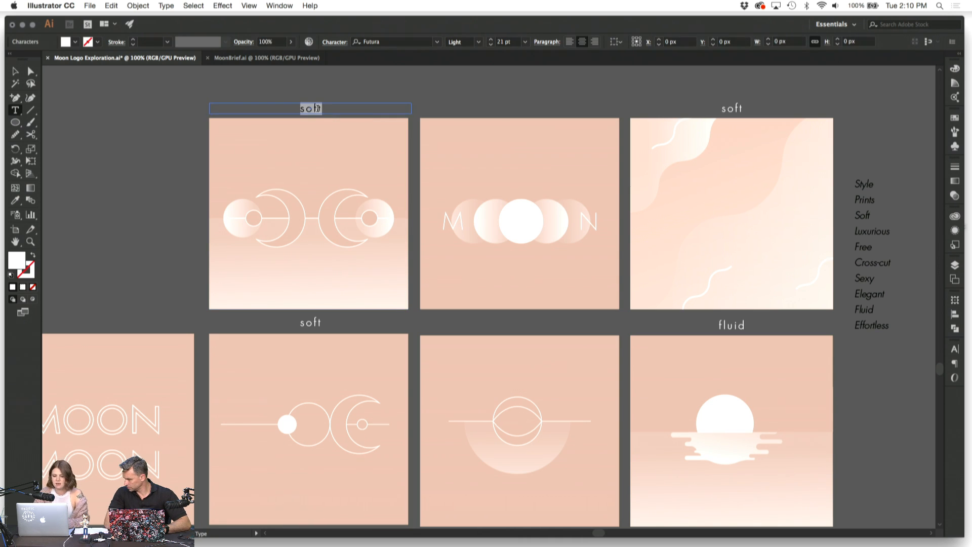
Step: Change the label above the double-crescent tile to "prints"
type("print")
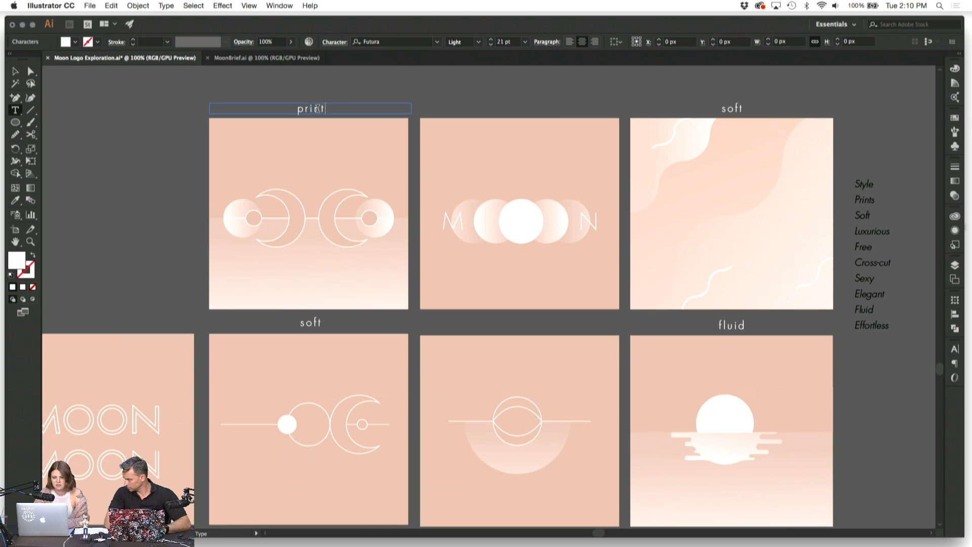
type("s")
key("Escape")
left_click(102, 171)
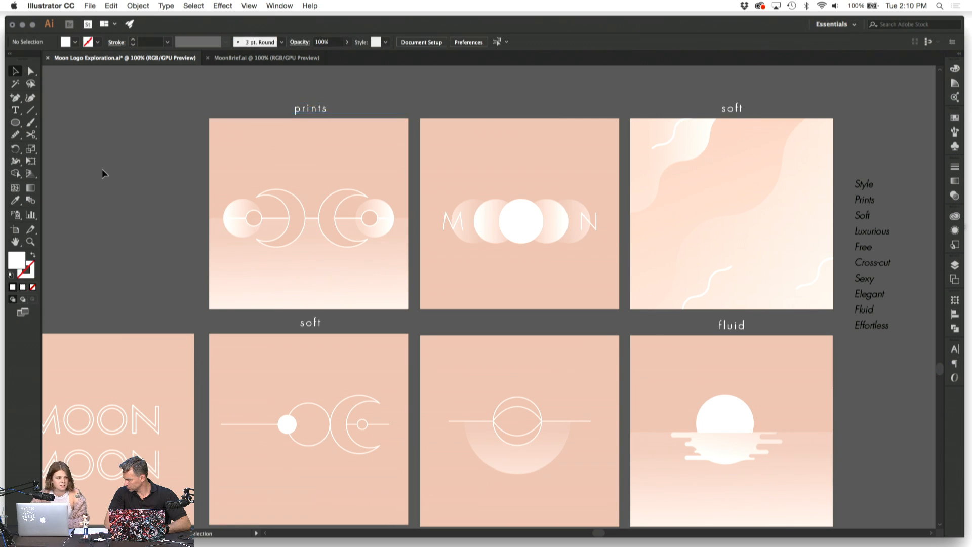
Step: Move both outlined MOON wordmarks out of their tile onto the empty canvas below it
scroll(102, 171, "down", 2)
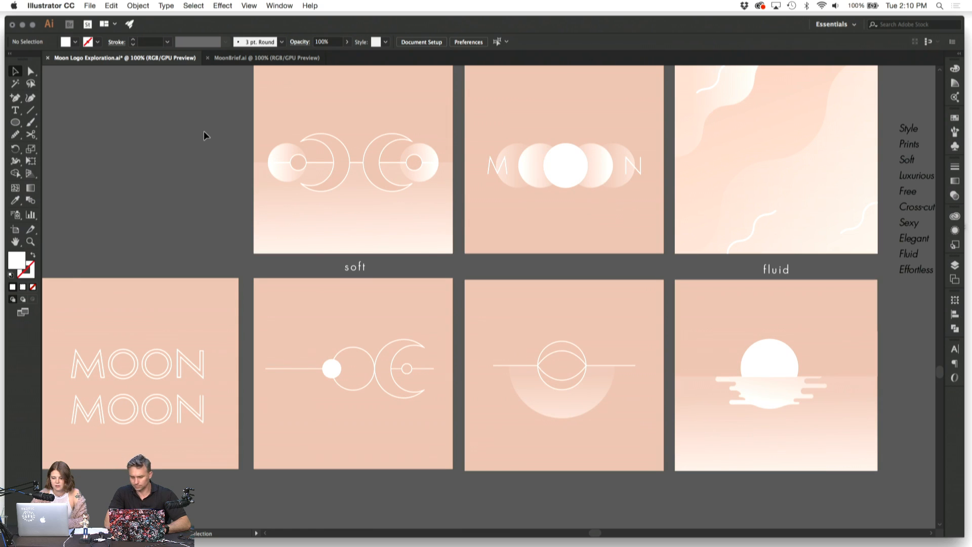
scroll(204, 131, "up", 2)
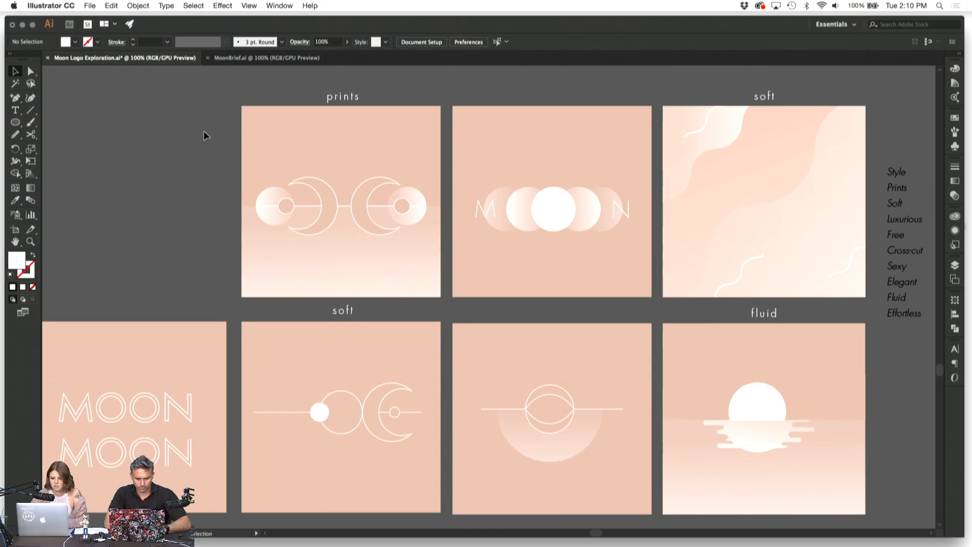
key("super+minus")
scroll(126, 257, "down", 3)
scroll(127, 257, "left", 3)
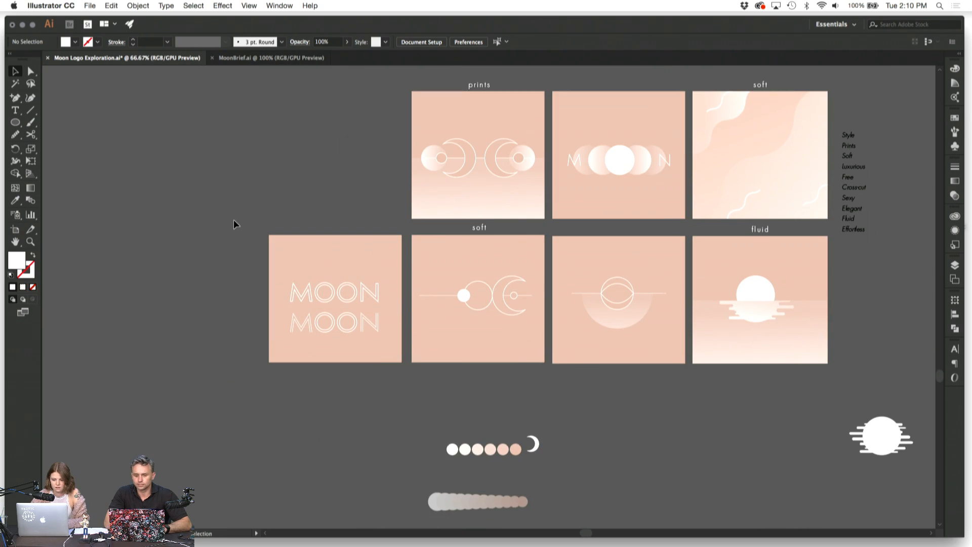
left_click(328, 298)
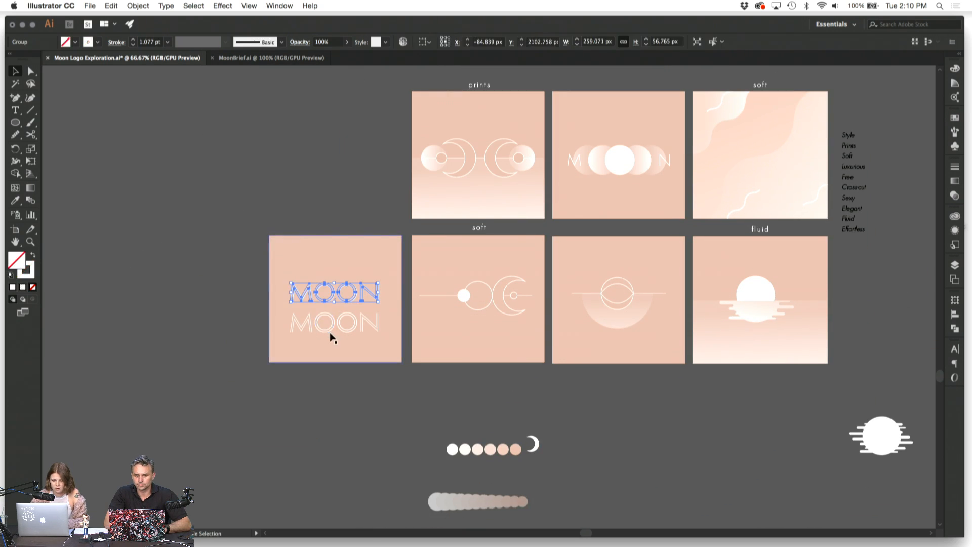
left_click(330, 332, "shift")
left_click_drag(330, 332, 338, 436)
left_click(229, 386)
scroll(229, 386, "up", 2)
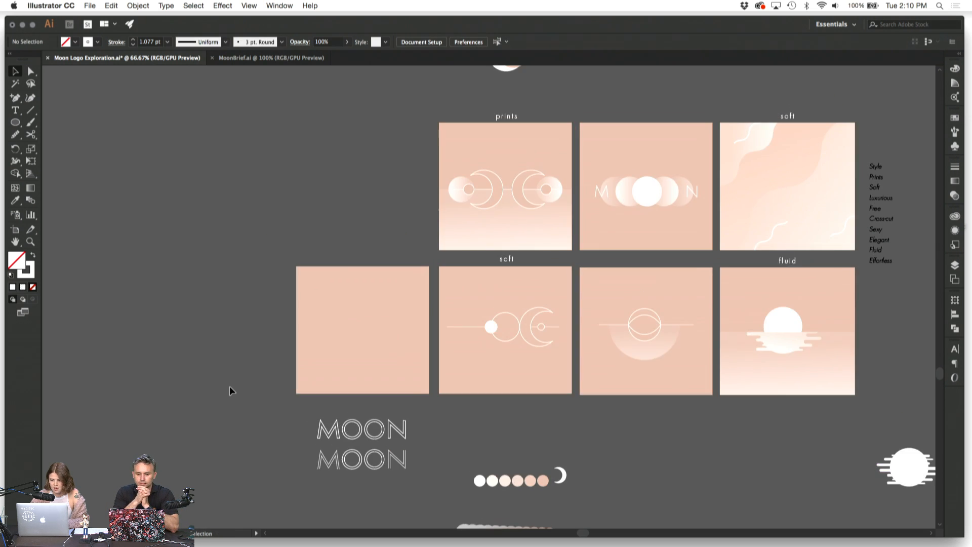
scroll(229, 386, "right", 2)
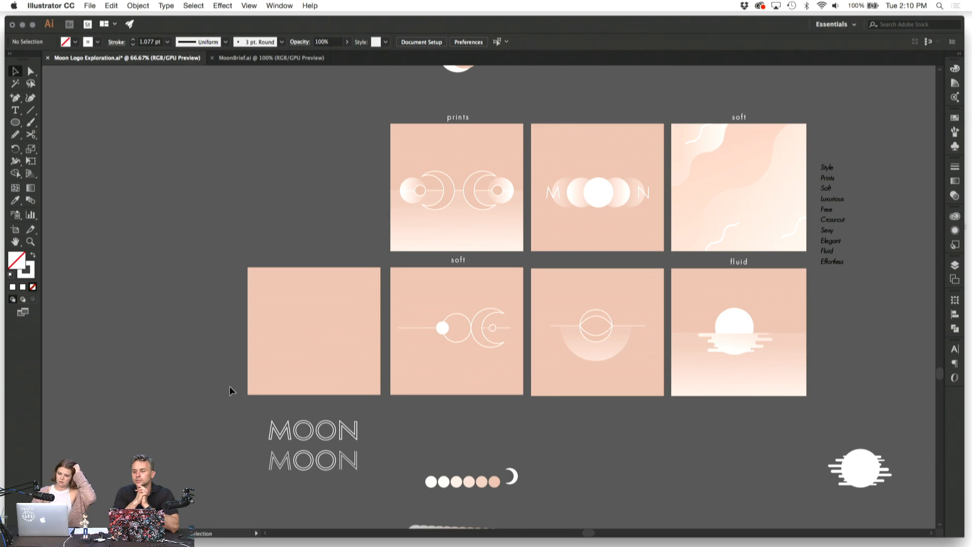
Step: Review the brand keyword list beside the tiles for a word to label the emptied tile, checking the cross-cut entry
left_click(314, 329)
left_click(318, 252)
left_click(311, 313)
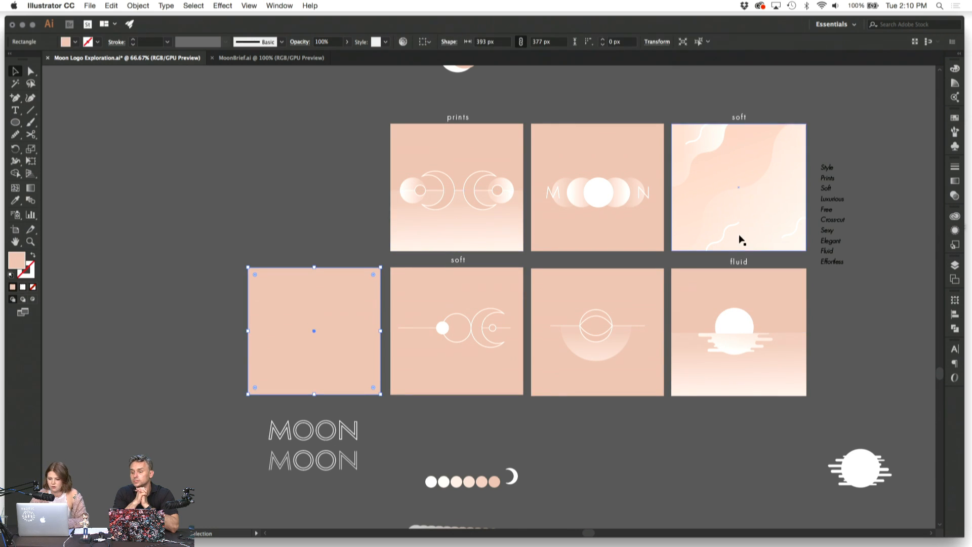
left_click(834, 224)
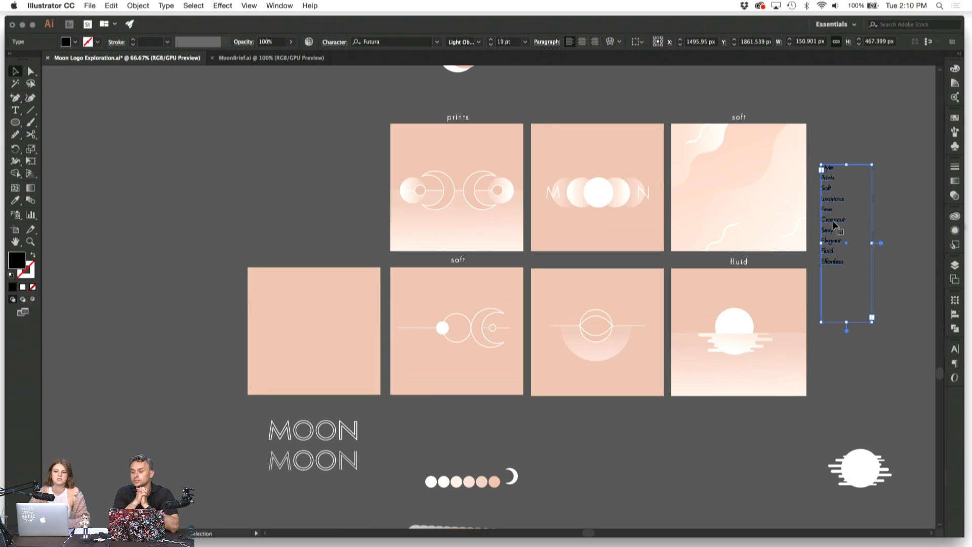
left_click(864, 143)
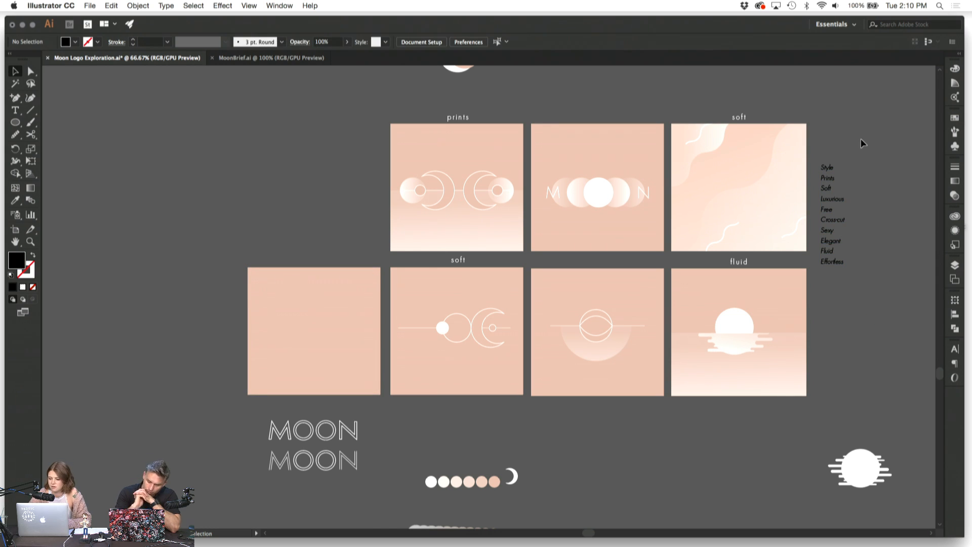
scroll(864, 143, "down", 1)
scroll(864, 144, "right", 1)
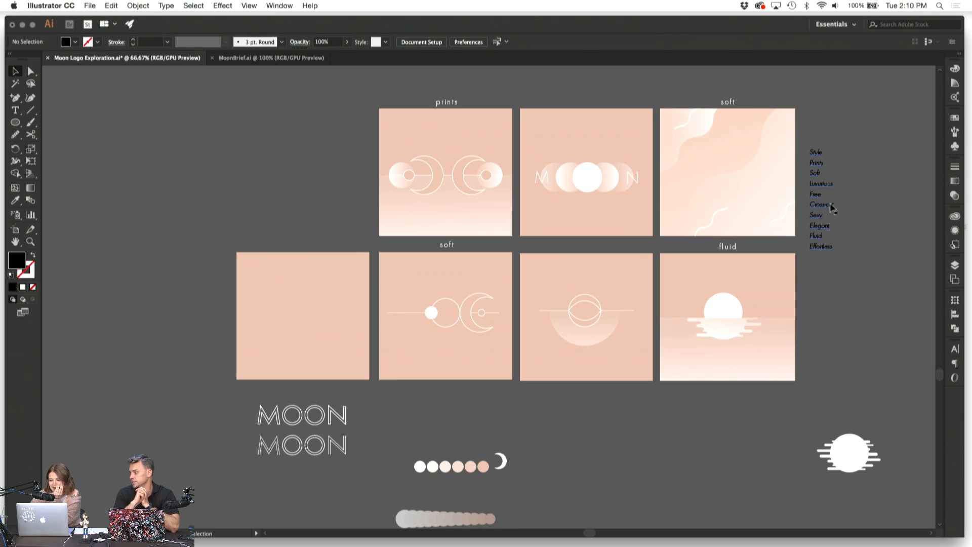
double_click(823, 205)
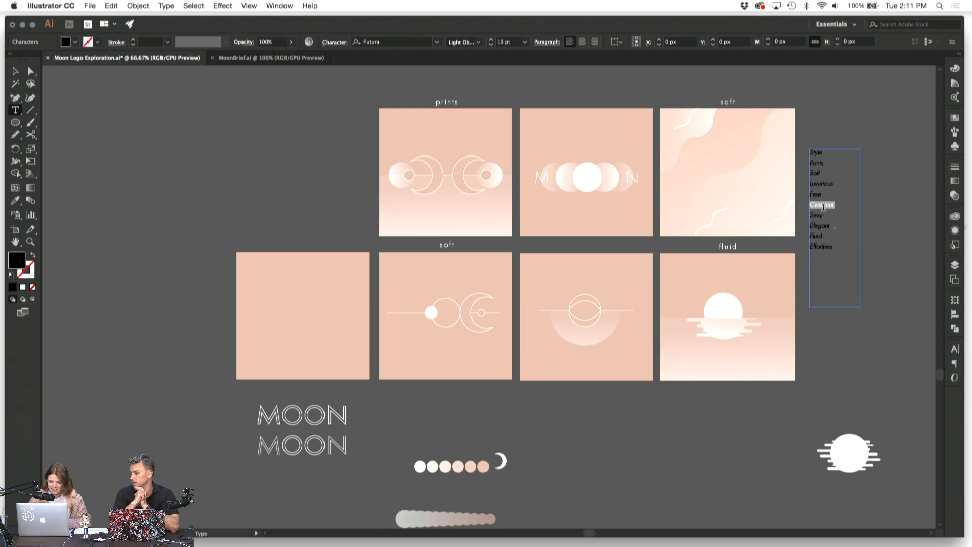
key("Escape")
Step: Duplicate the "soft" label of the bottom-row tile and centre the copy above the empty tile
left_click(294, 281)
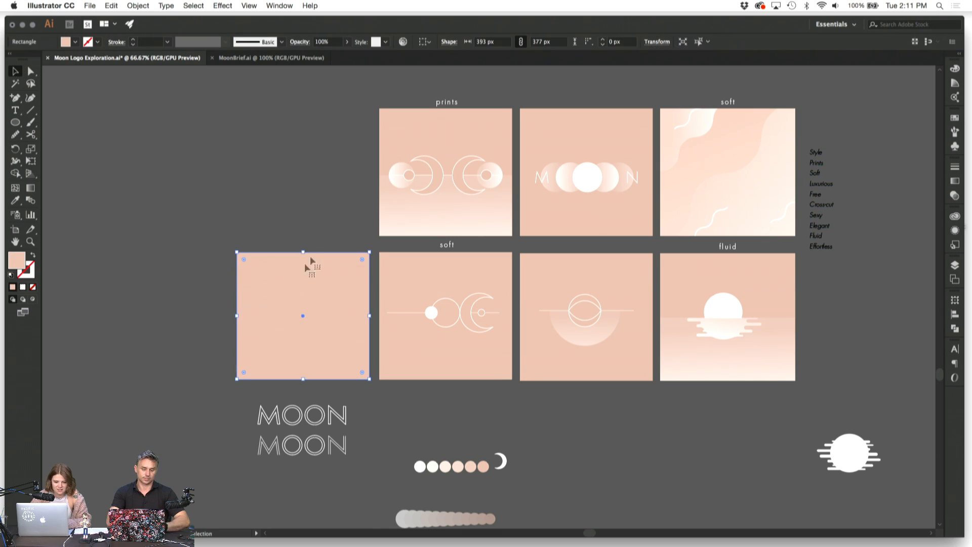
left_click(309, 238)
left_click(439, 245)
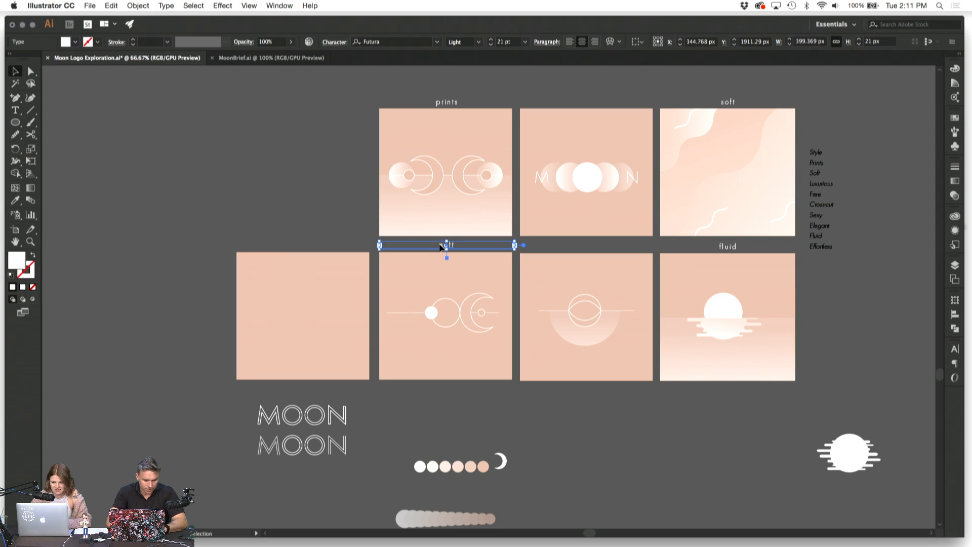
left_click(285, 249)
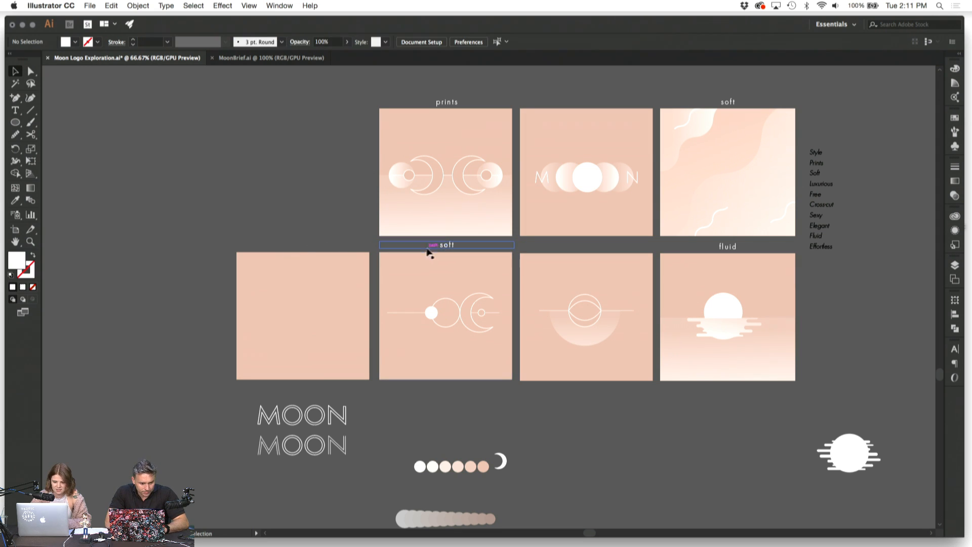
left_click_drag(444, 250, 296, 254)
left_click(290, 195)
key("super+equal")
key("super+equal")
scroll(292, 198, "left", 5)
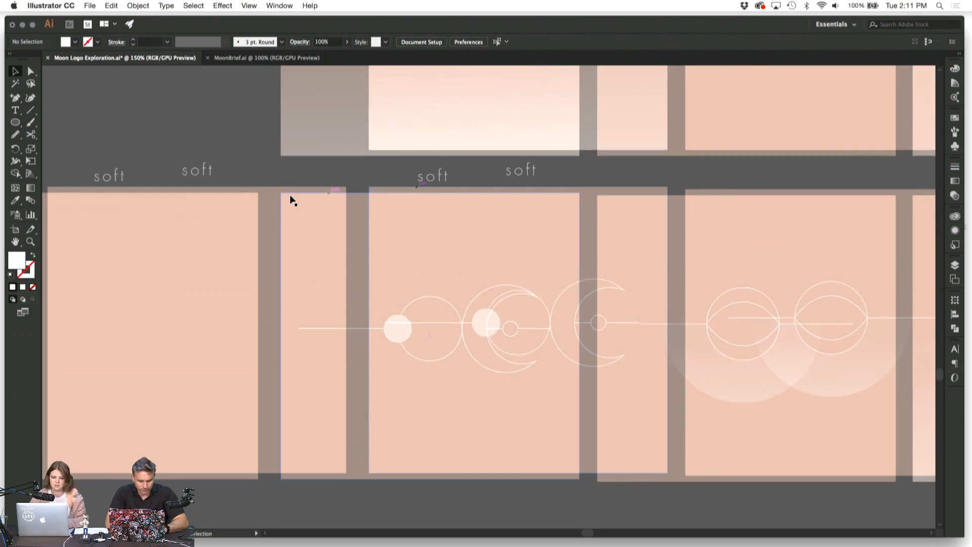
left_click(273, 172)
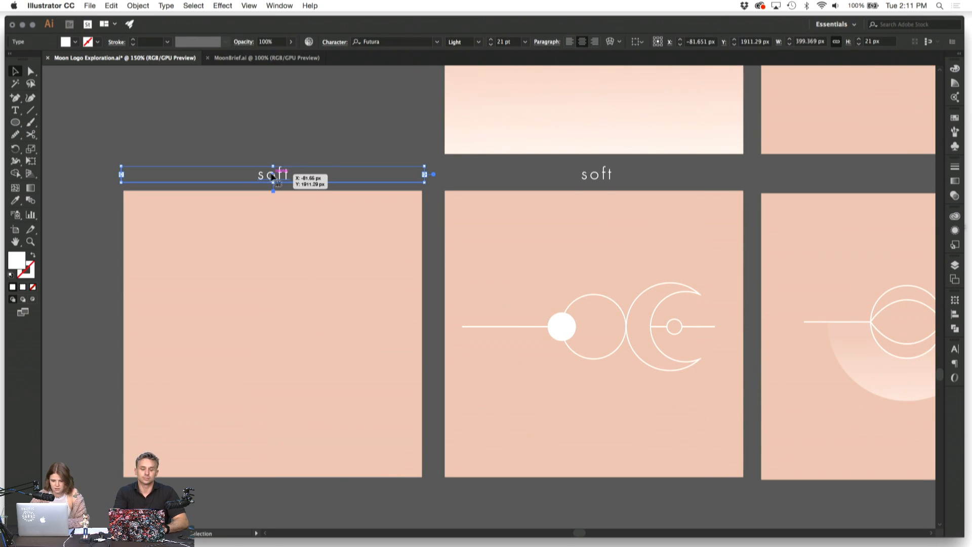
Step: Change the label above the empty tile to "cross-cut"
double_click(264, 176)
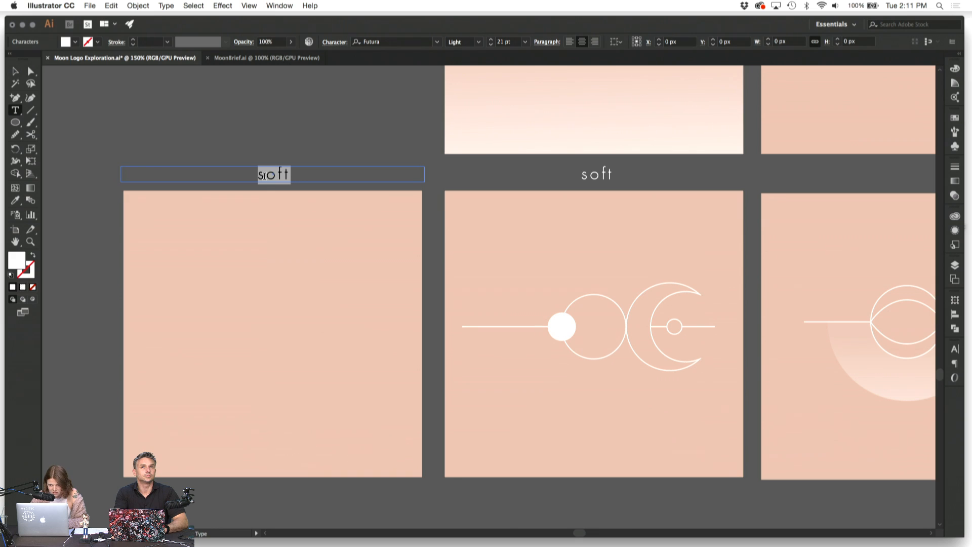
type("cr")
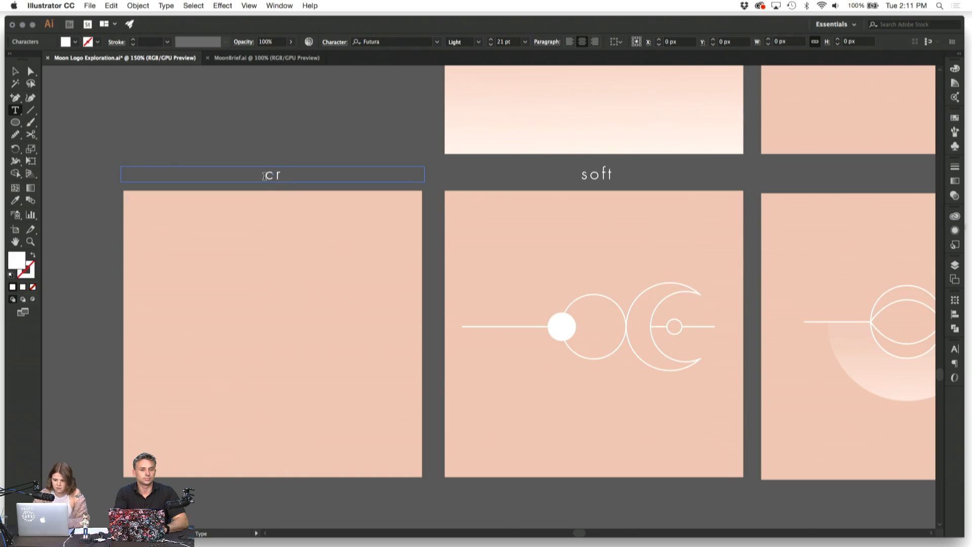
type("oo")
key("BackSpace")
type("ss")
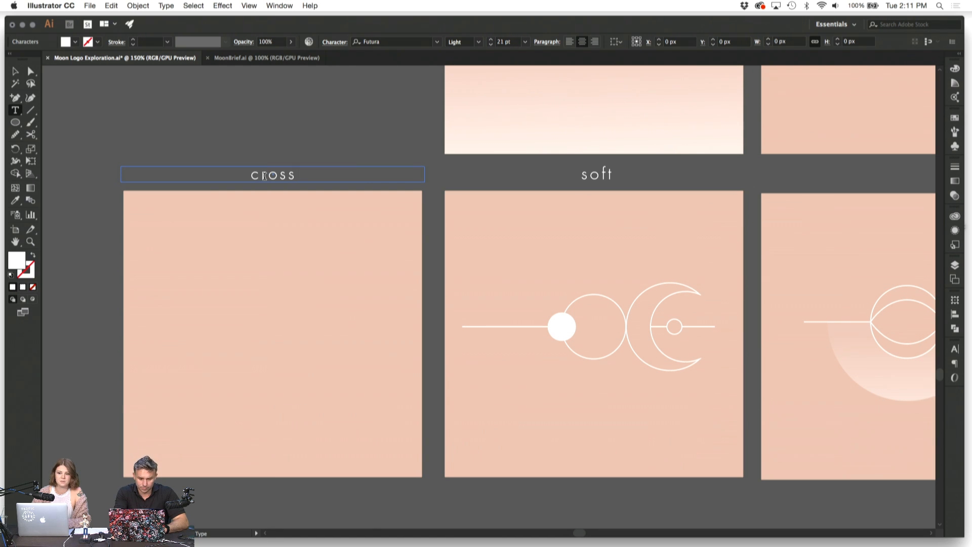
type("-cute")
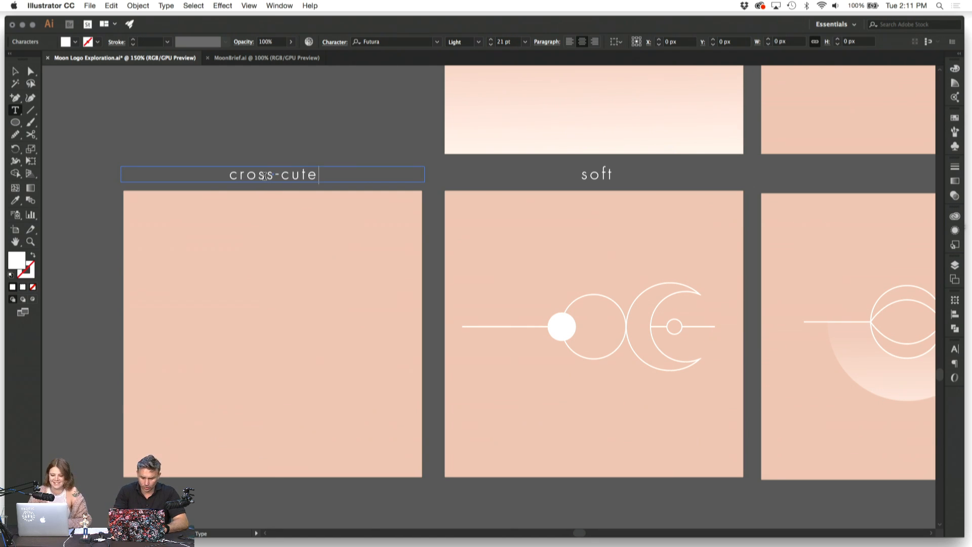
key("BackSpace")
key("Escape")
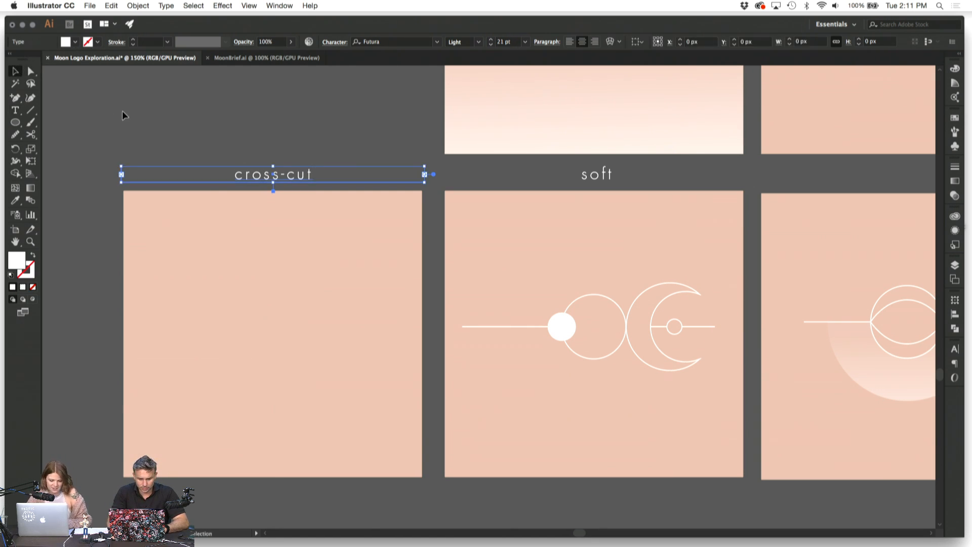
left_click(122, 110)
Step: Duplicate the horizontal line from the bottom-row "soft" tile into the cross-cut tile
key("super+minus")
key("super+minus")
key("super+minus")
key("super+minus")
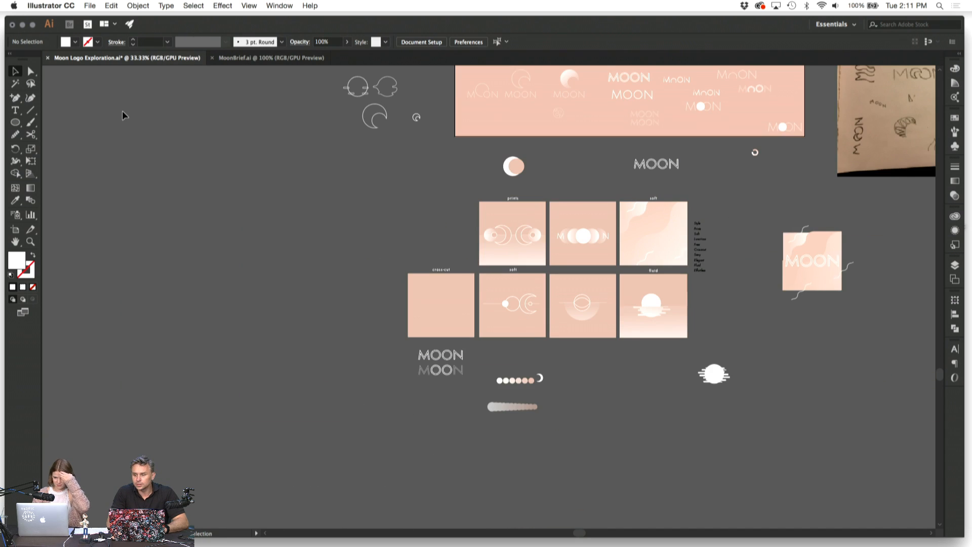
key("super+plus")
key("super+plus")
key("super+plus")
key("super+plus")
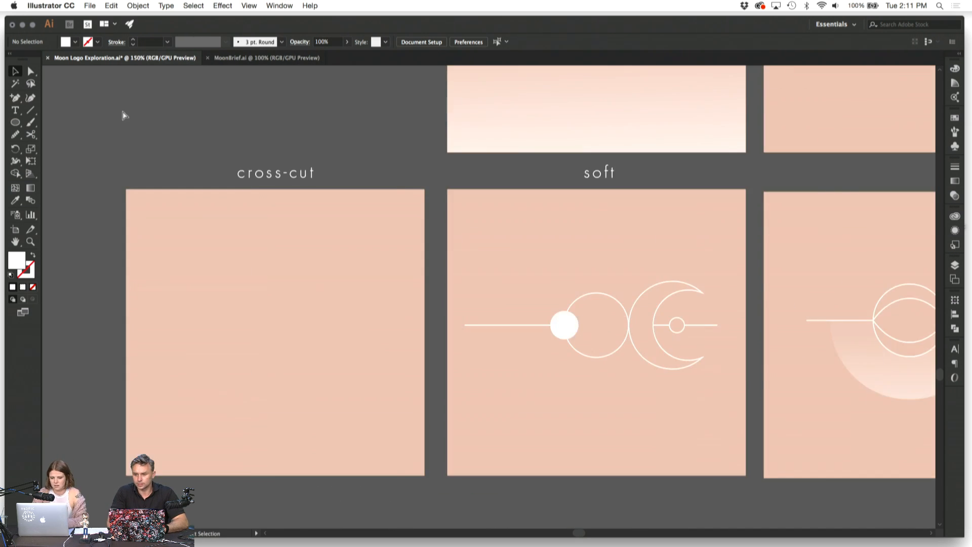
key("super+plus")
scroll(122, 115, "left", 4)
scroll(122, 116, "down", 1)
key("super+minus")
left_click_drag(576, 305, 260, 311)
left_click(398, 129)
left_click_drag(352, 304, 354, 305)
Step: Lock the cross-cut tile's background rectangle
left_click(153, 239)
left_click(248, 235)
key("super+2")
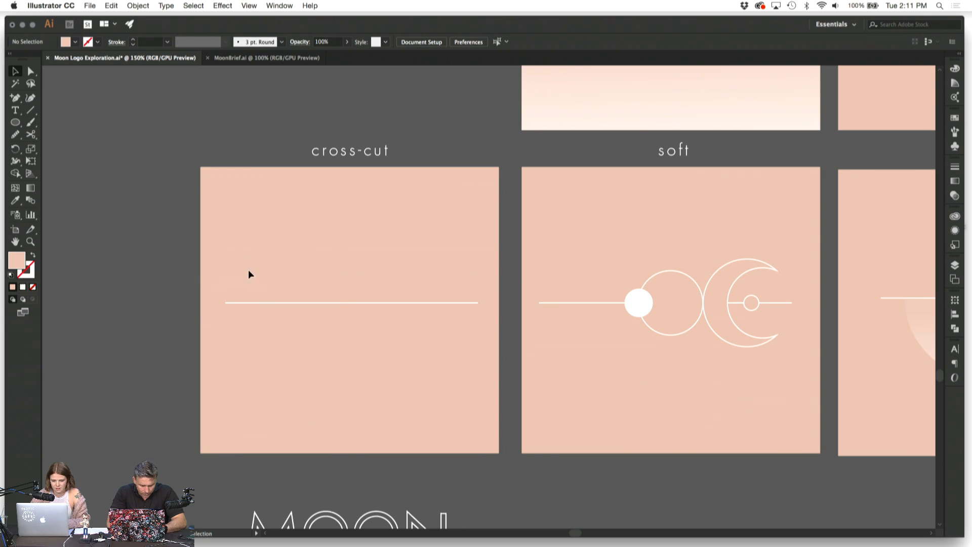
Step: Adjust the position of the horizontal line so it sits centred in the cross-cut tile
left_click_drag(248, 270, 306, 342)
left_click_drag(305, 306, 299, 304)
left_click(299, 275)
key("super+equal")
key("super+equal")
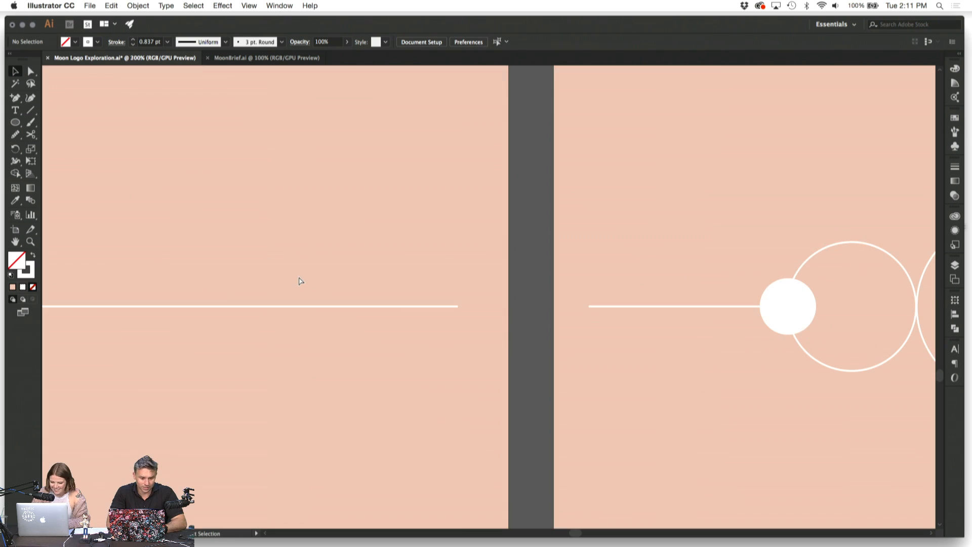
scroll(299, 275, "left", 4)
scroll(299, 276, "down", 2)
scroll(299, 277, "left", 2)
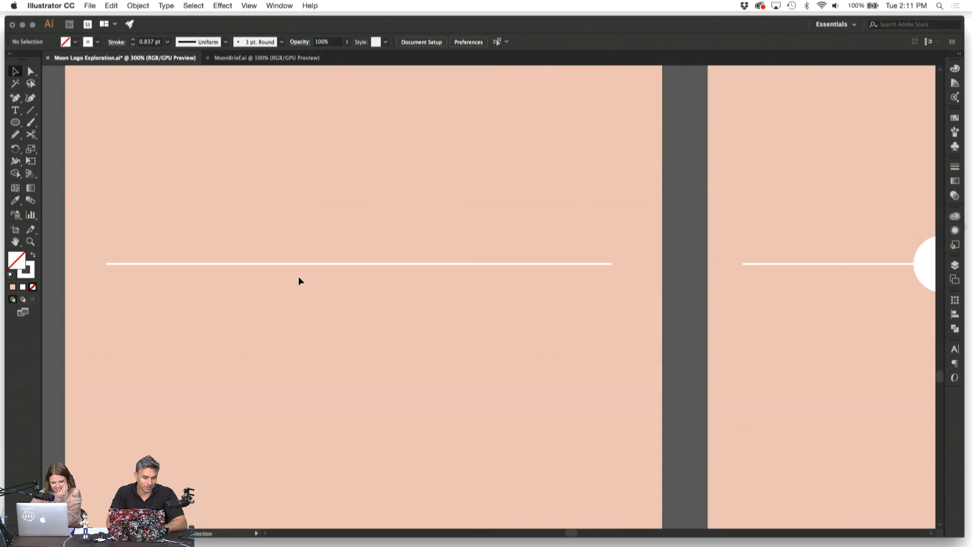
left_click(324, 264)
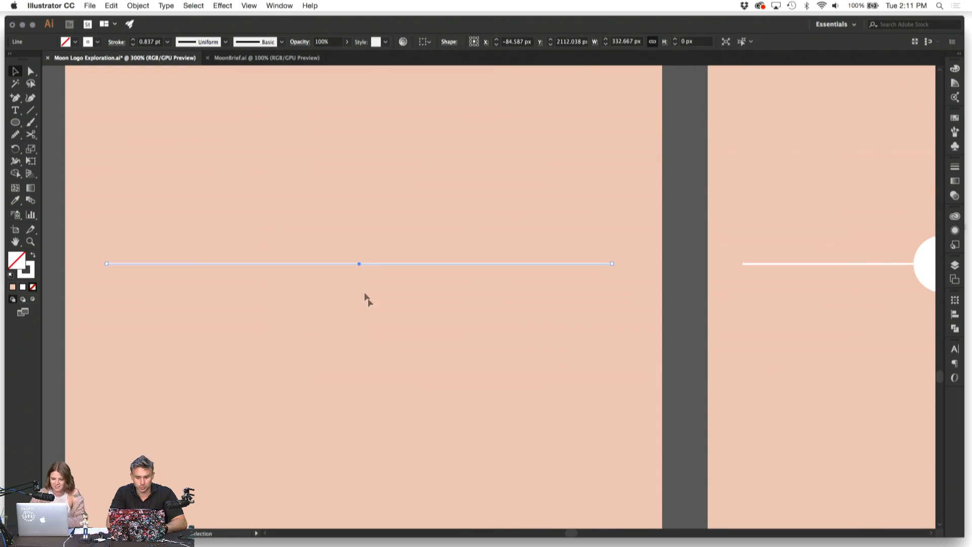
left_click_drag(345, 263, 347, 263)
left_click(354, 206)
Step: Move the white crescent from the row of colour circles to beside the MOON wordmarks
key("super+minus")
key("super+minus")
key("super+minus")
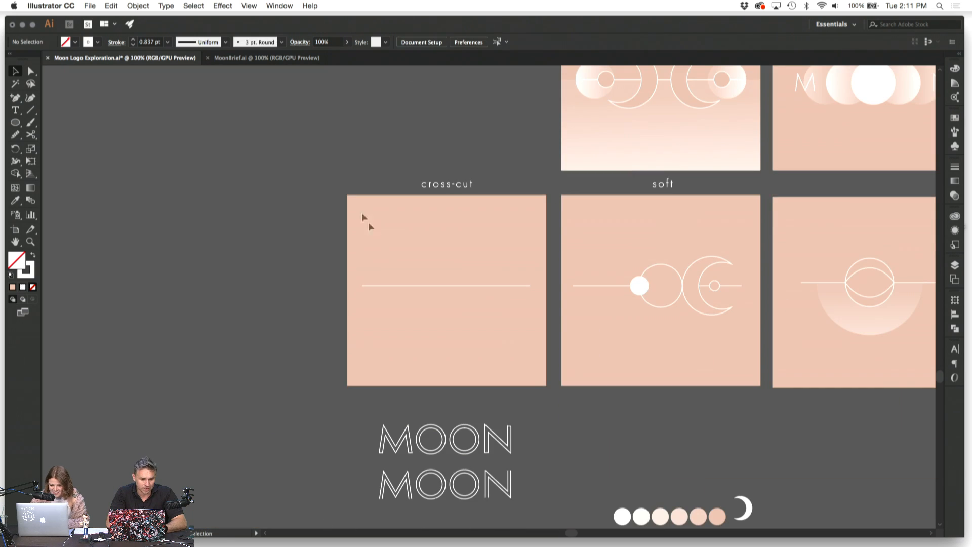
scroll(378, 244, "right", 3)
scroll(379, 244, "down", 2)
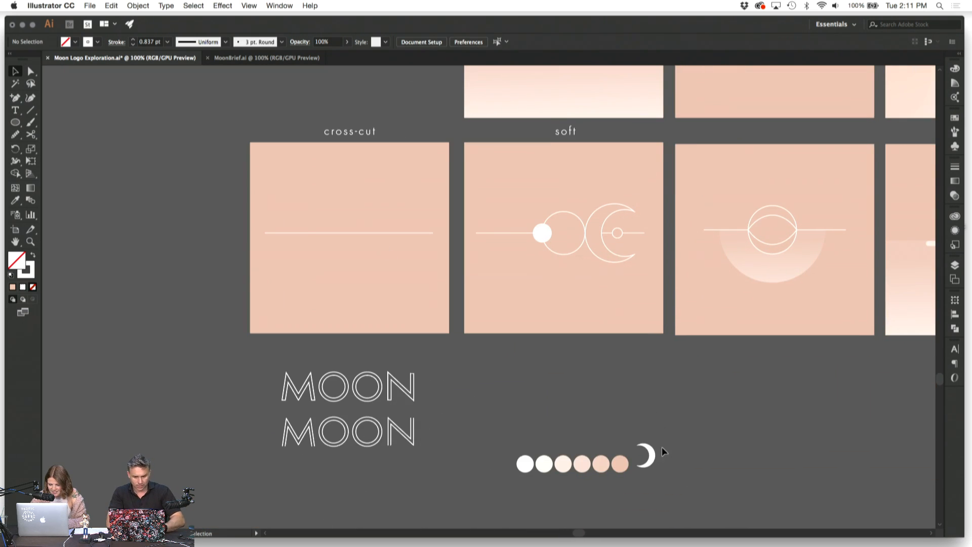
left_click_drag(653, 455, 467, 385)
Step: Add two copies of the cross-cut tile's horizontal line, rotated 45 degrees in opposite directions about its centre, forming a six-armed star
scroll(413, 304, "up", 2)
left_click(373, 254)
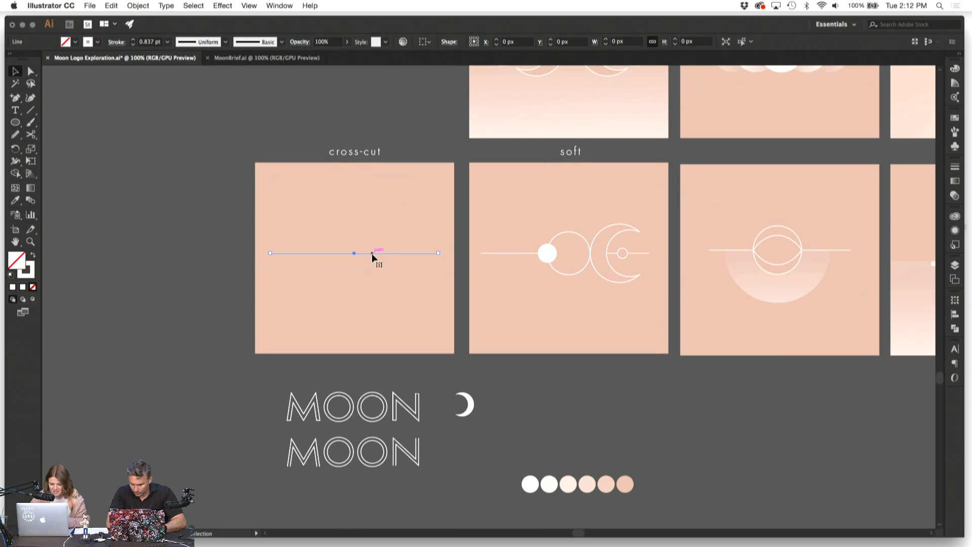
left_click_drag(443, 253, 389, 195)
left_click(394, 286)
left_click(386, 221)
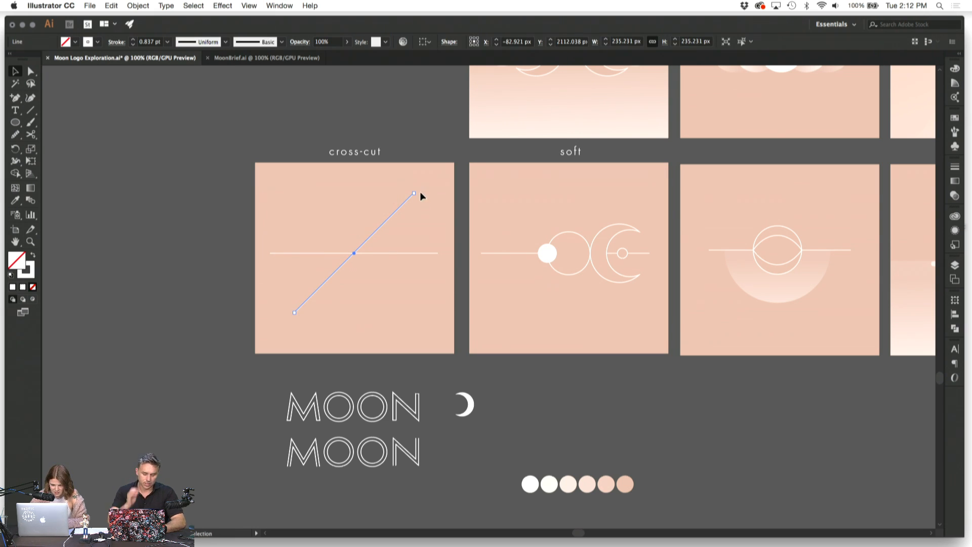
left_click_drag(421, 197, 293, 193)
left_click(210, 245)
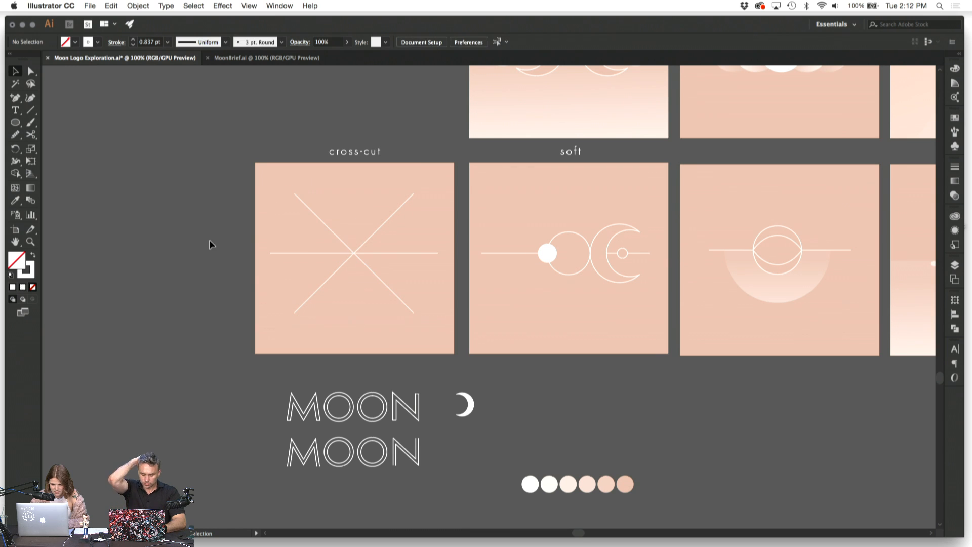
left_click(302, 202)
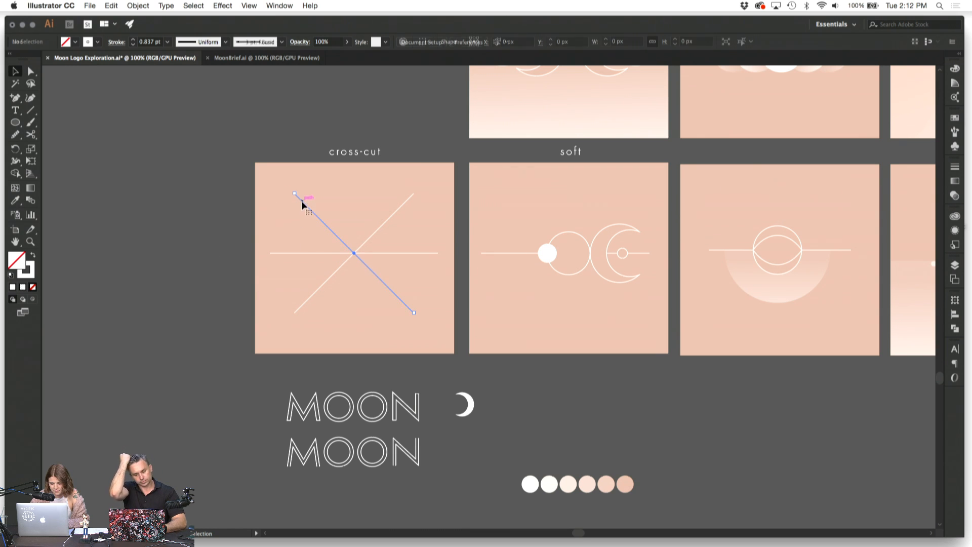
Step: Scale the two diagonal lines in the cross-cut tile uniformly to 60%
left_click(395, 213, "shift")
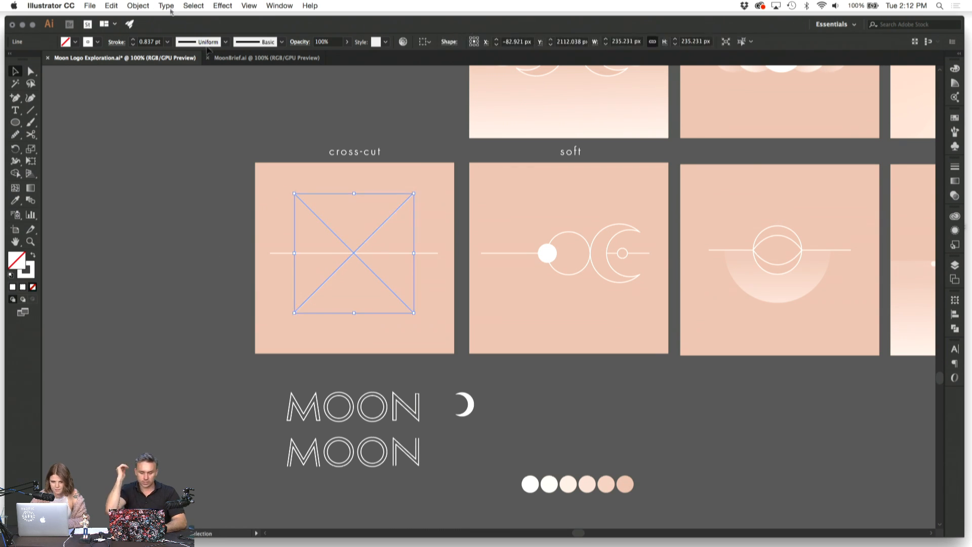
left_click(138, 6)
mouse_move(152, 18)
left_click(263, 64)
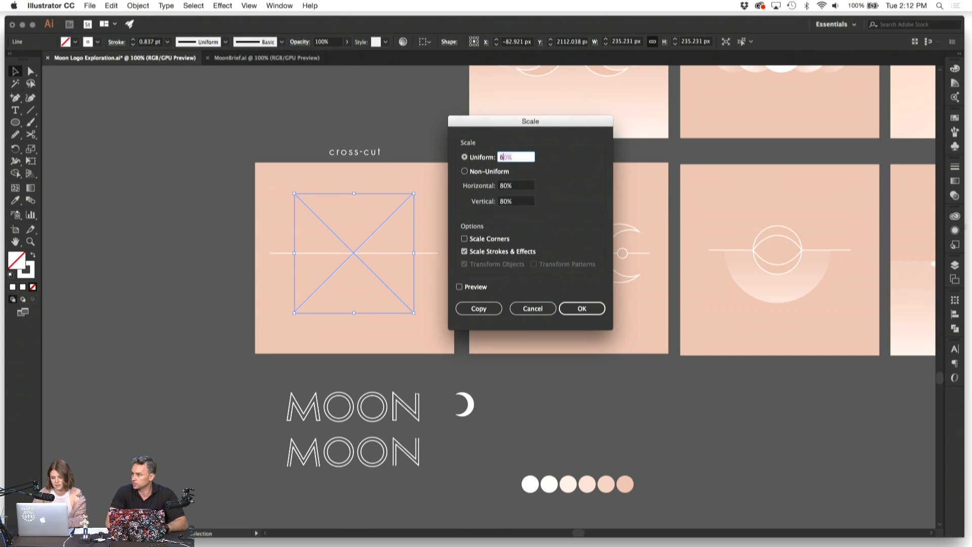
type("60")
key("Return")
left_click(271, 187)
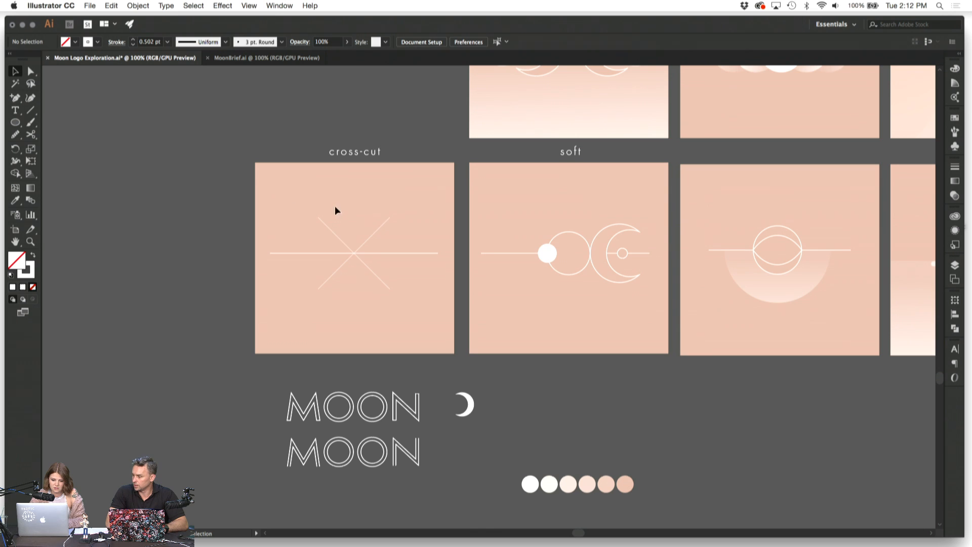
Step: Match the stroke of the two shortened diagonals to the horizontal line's 0.837 pt stroke using the Eyedropper
left_click_drag(320, 223, 399, 239)
key("i")
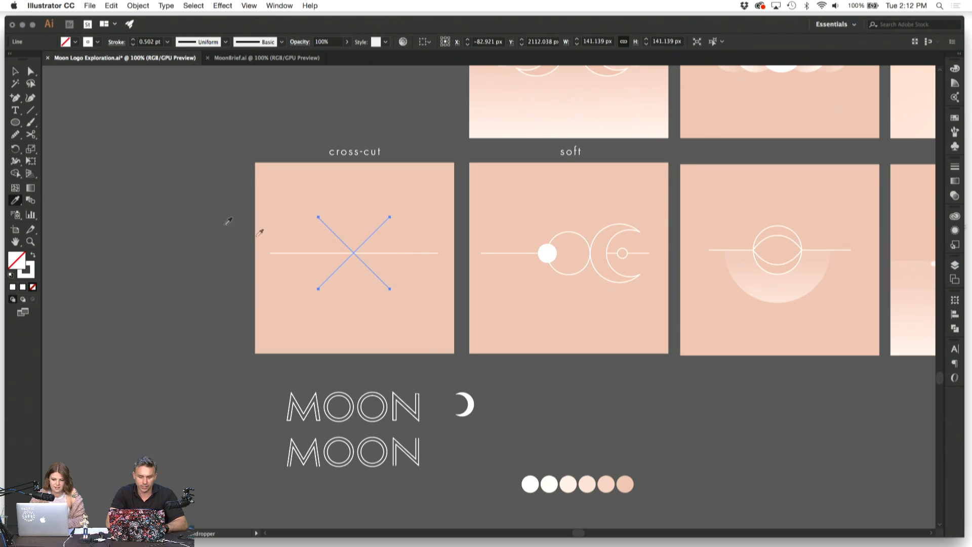
left_click(288, 249)
left_click(15, 71)
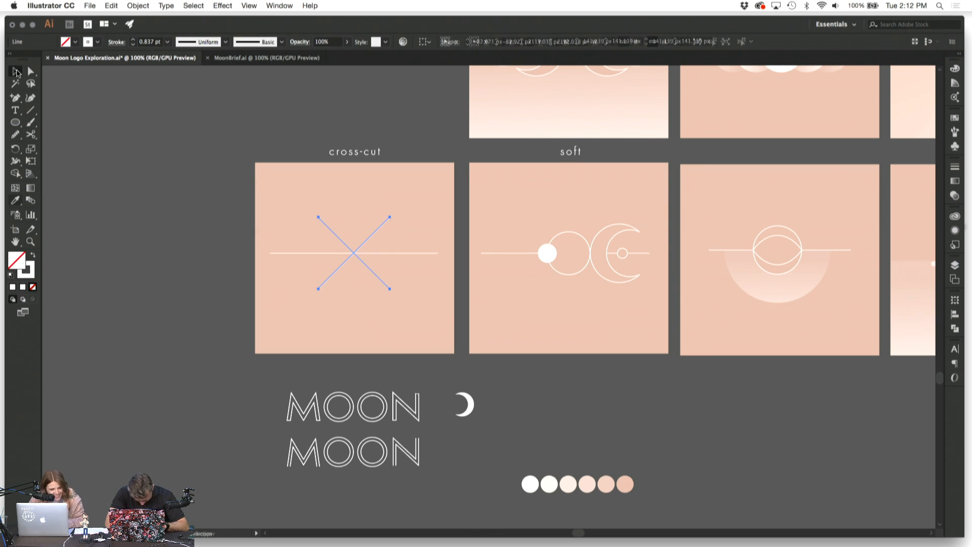
left_click(147, 188)
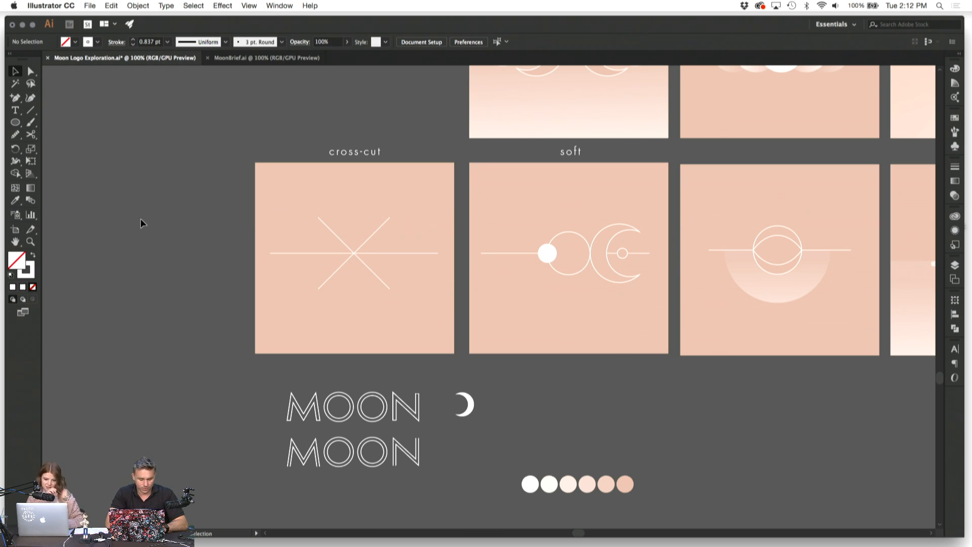
Step: Draw a small square about 53 px wide in the upper-left area of the cross-cut tile
key("super+equal")
scroll(140, 219, "left", 2)
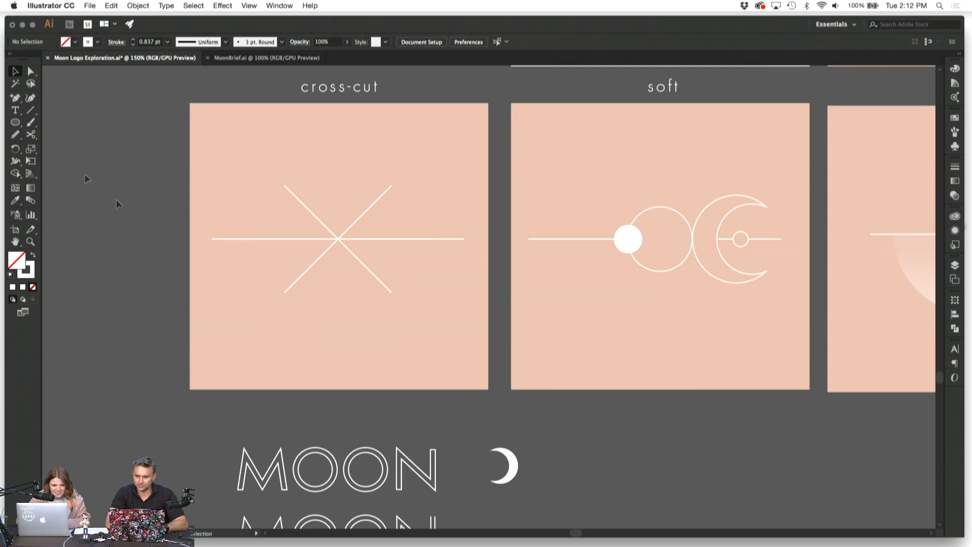
left_click(15, 121)
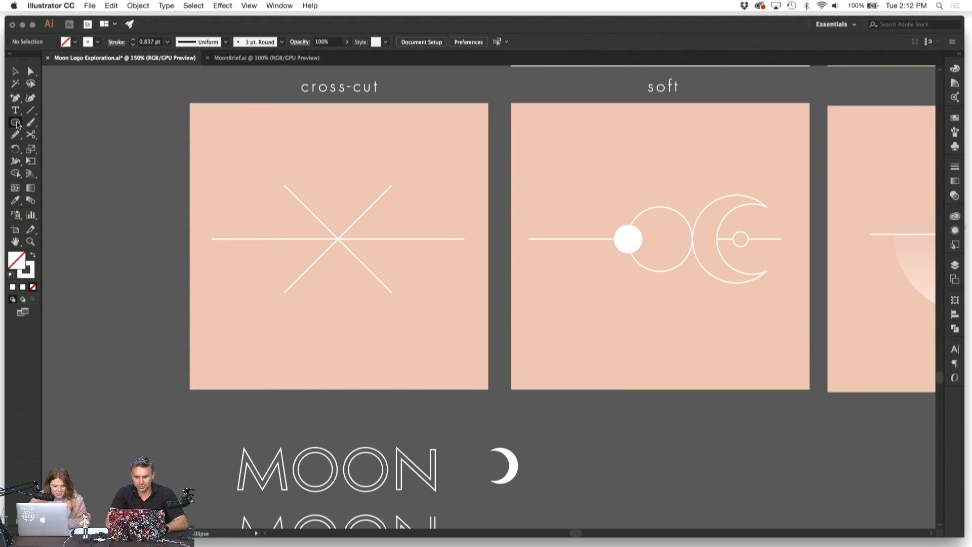
left_click_drag(18, 126, 47, 122)
left_click_drag(213, 122, 253, 161)
left_click(15, 71)
Step: Sample the translucent white gradient from the half-circle in the tile beyond "soft" and apply it to the small square
left_click(15, 200)
scroll(456, 217, "up", 5)
scroll(456, 217, "right", 3)
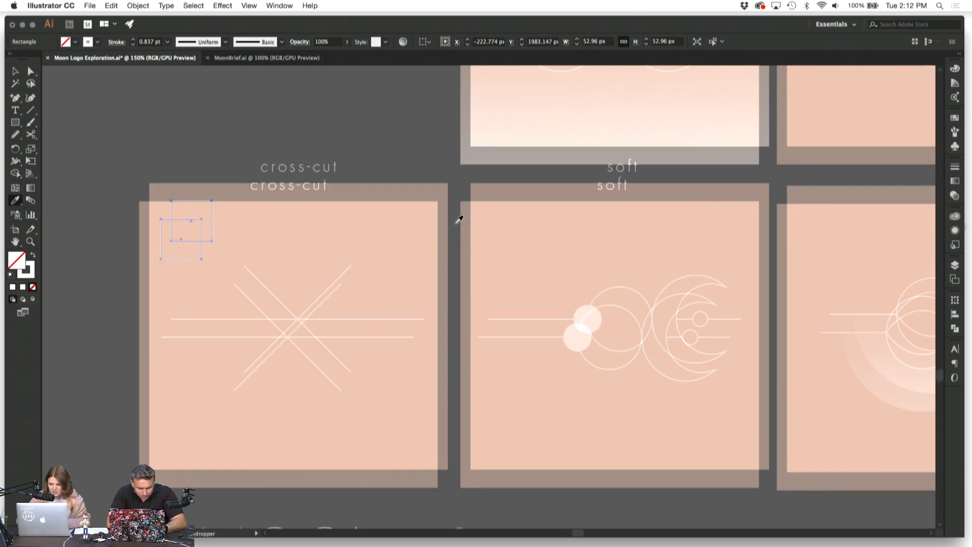
left_click(860, 368)
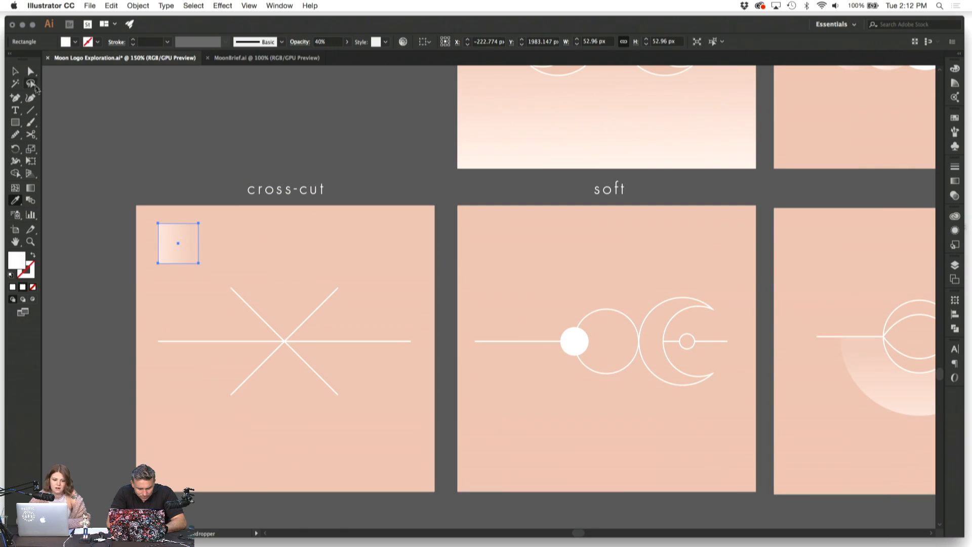
left_click(16, 71)
left_click(114, 126)
scroll(115, 126, "down", 3)
scroll(114, 125, "left", 1)
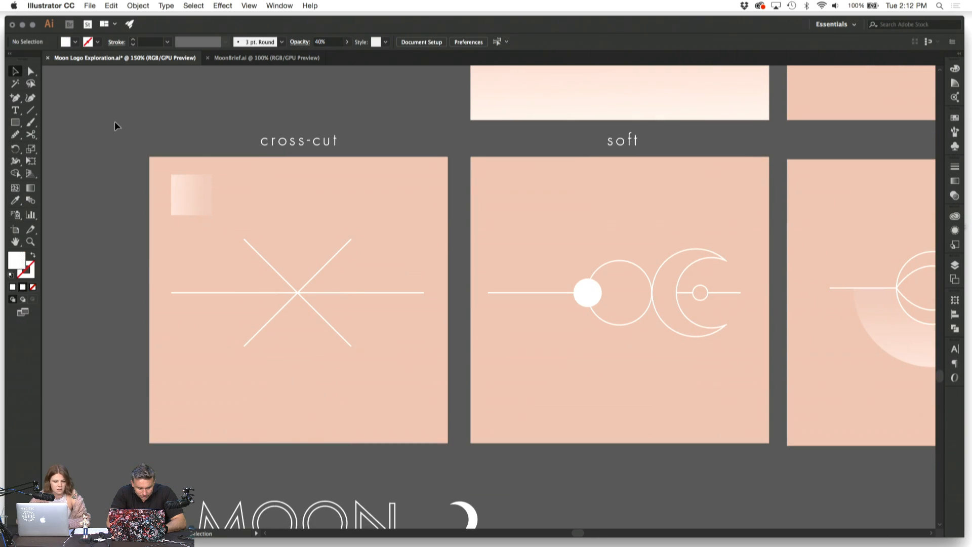
Step: Copy the gradient square to its right, turning the copy so its gradient runs vertically
left_click(186, 180)
left_click_drag(215, 171, 278, 194)
left_click(267, 216)
left_click(206, 223)
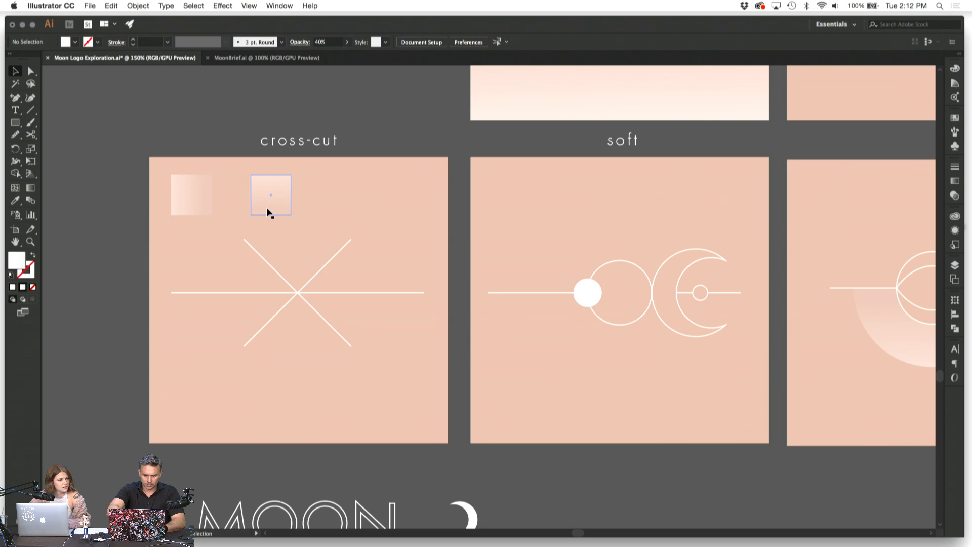
Step: Delete one corner point from each square, leaving a lower-left triangle and a complementary upper-right triangle
left_click(31, 71)
left_click_drag(253, 219, 212, 178)
key("Delete")
Step: Close the open diagonal side of the lower-left triangle with the Pen tool
left_click(15, 98)
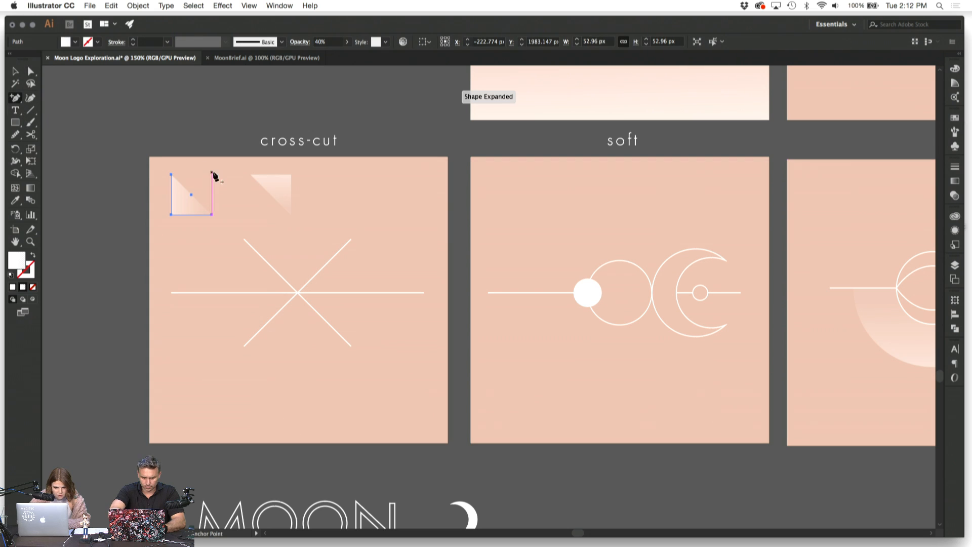
left_click(172, 175)
left_click(568, 295)
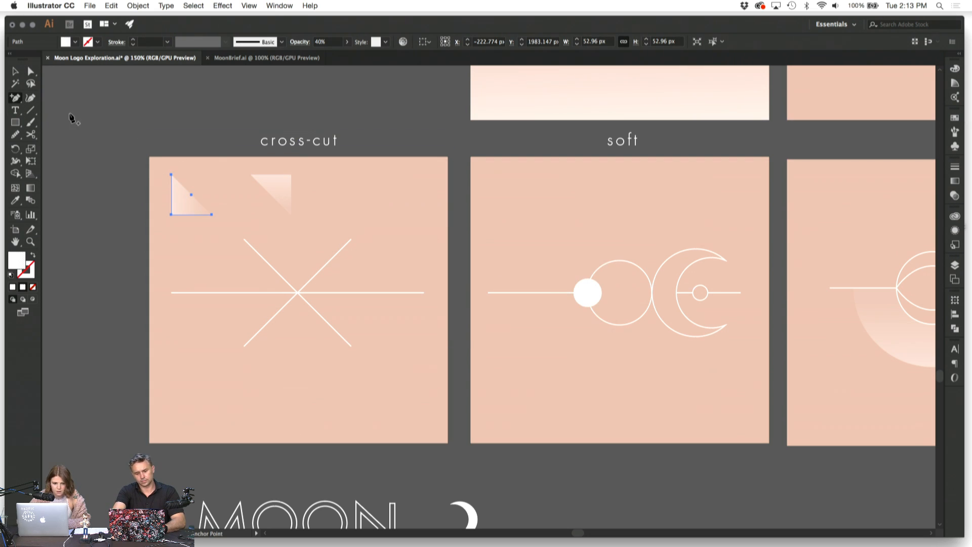
left_click_drag(15, 98, 59, 96)
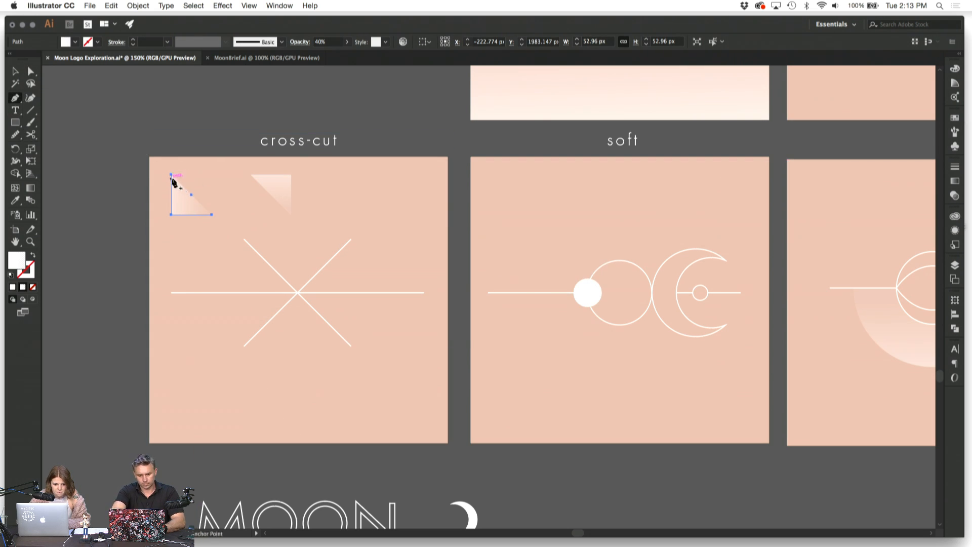
left_click(172, 175)
left_click(212, 215)
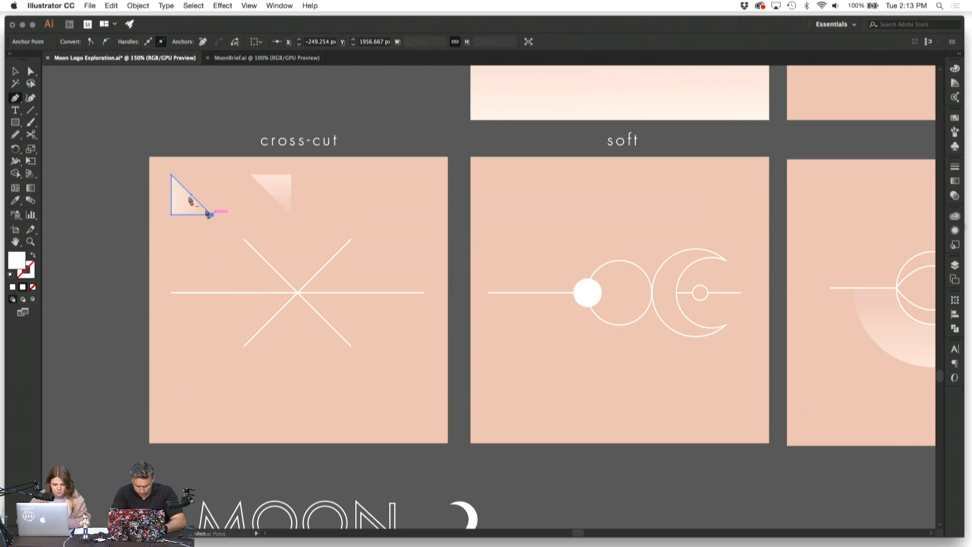
key("v")
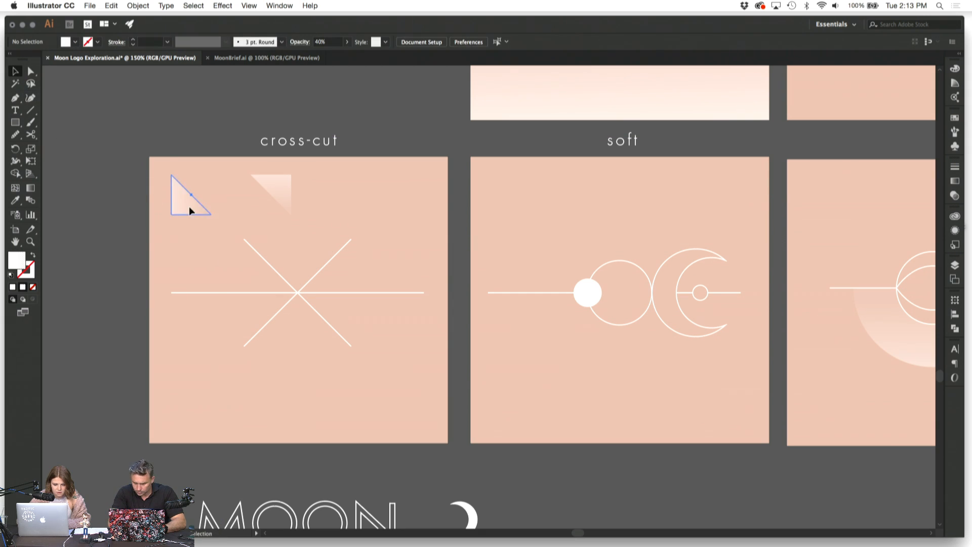
Step: Move the two triangles together so their diagonals face each other across a gap
left_click_drag(191, 210, 191, 223)
left_click_drag(274, 189, 204, 191)
left_click(285, 205)
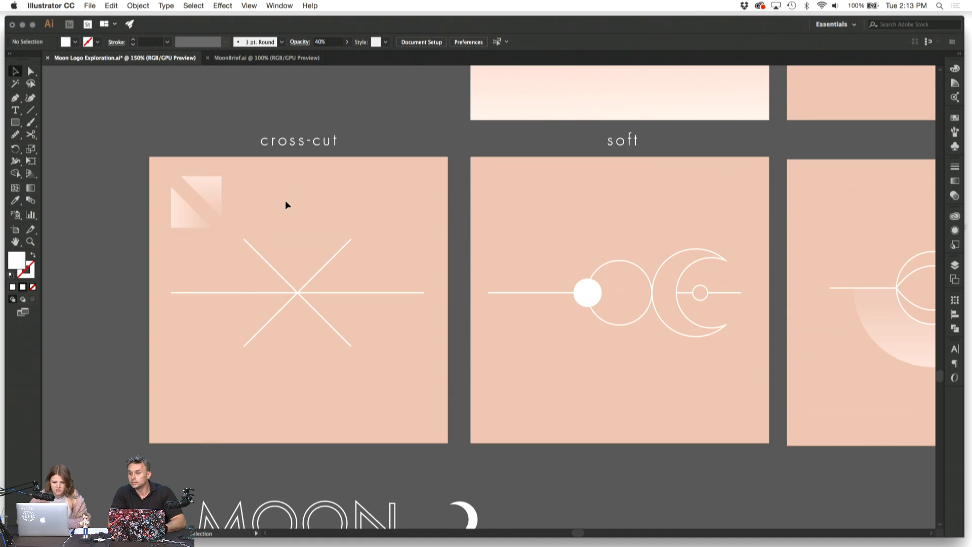
Step: Close the open diagonal side of the upper-right triangle with the Pen tool
left_click(196, 184)
left_click(17, 101)
left_click(181, 177)
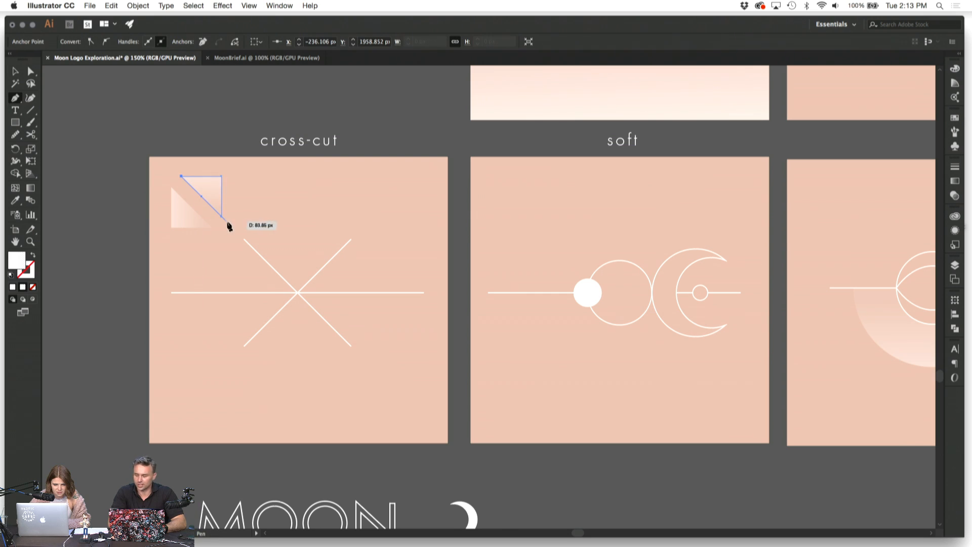
left_click(221, 216)
key("v")
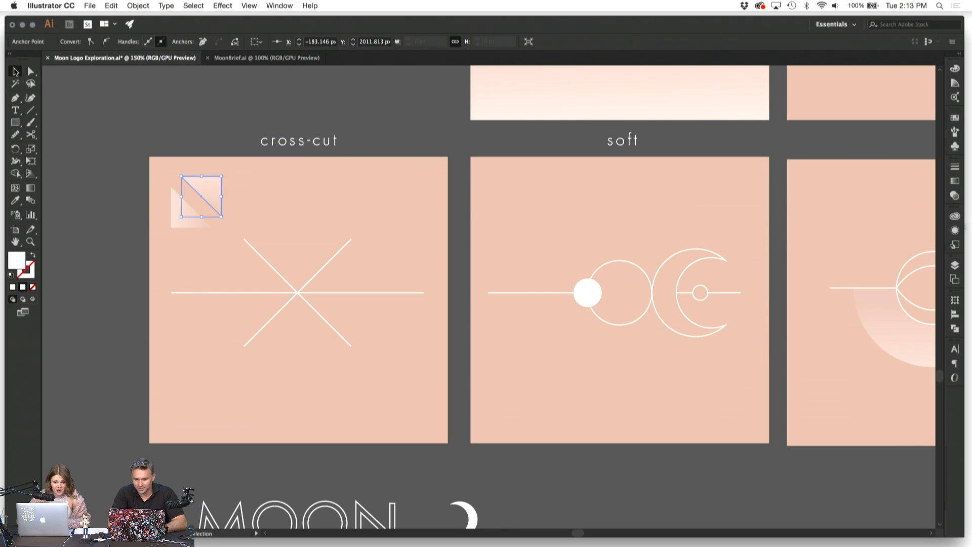
Step: Reposition the upper-right triangle closer to the lower-left triangle's diagonal edge
left_click(85, 127)
left_click_drag(204, 190, 207, 214)
left_click(263, 185)
left_click(232, 173)
key("super+equal")
key("super+equal")
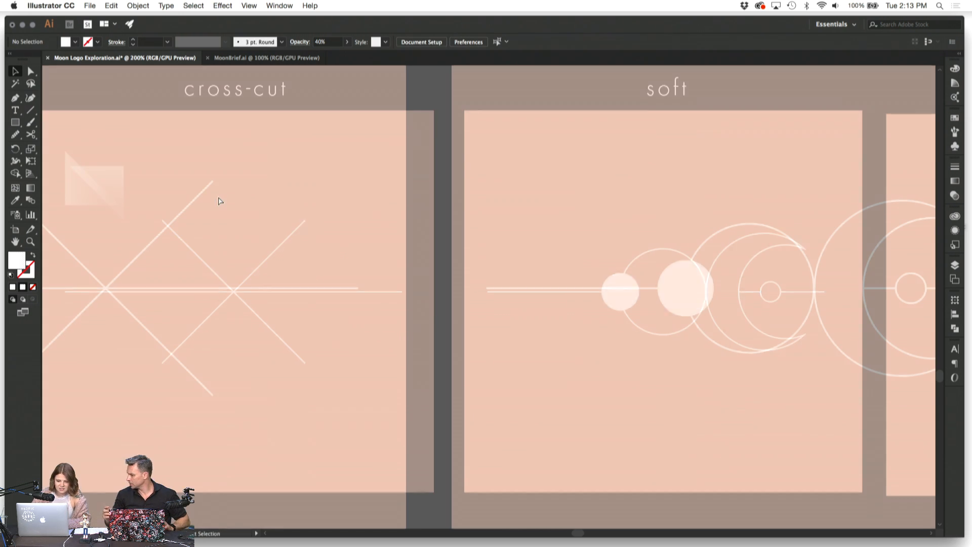
left_click_drag(273, 163, 260, 115)
left_click(297, 118)
left_click(363, 131)
scroll(363, 132, "up", 2)
left_click(257, 143)
left_click(202, 180, "shift")
left_click(236, 259)
left_click_drag(260, 141, 233, 124)
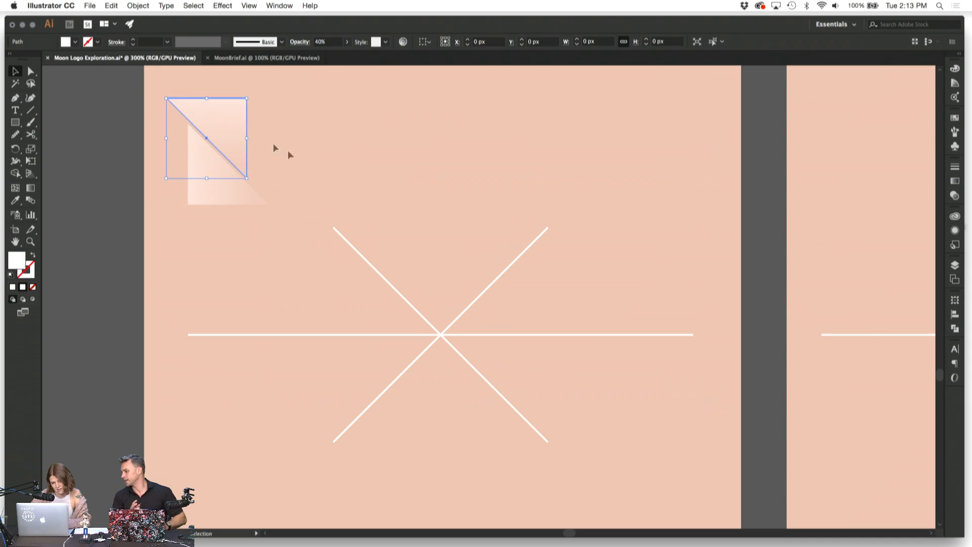
Step: Nudge the upper-right triangle right and down until only a thin diagonal gap separates it from the lower-left triangle
key("Right")
key("Right")
key("Right")
key("Down")
key("Down")
key("Down")
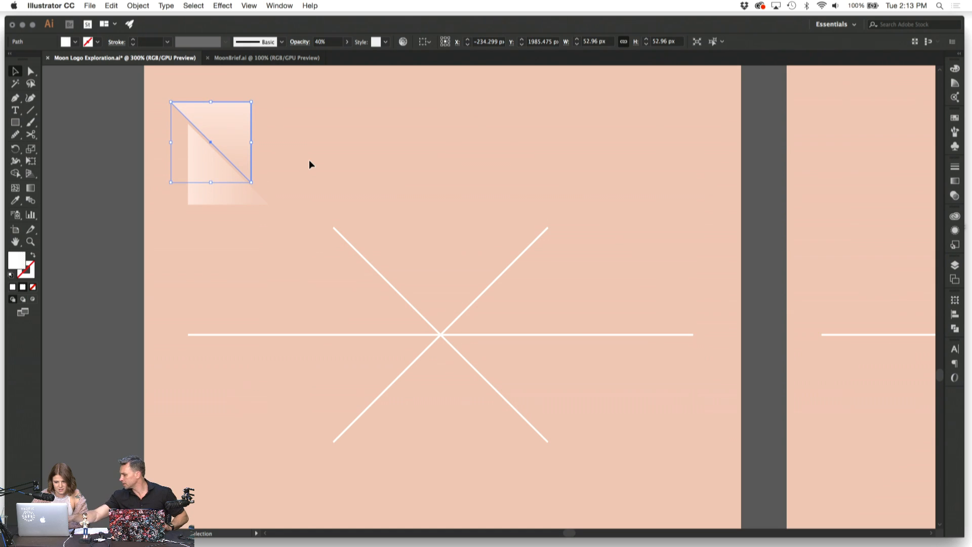
left_click(310, 164)
key("super+minus")
key("super+minus")
key("super+minus")
key("super+plus")
key("super+plus")
key("super+plus")
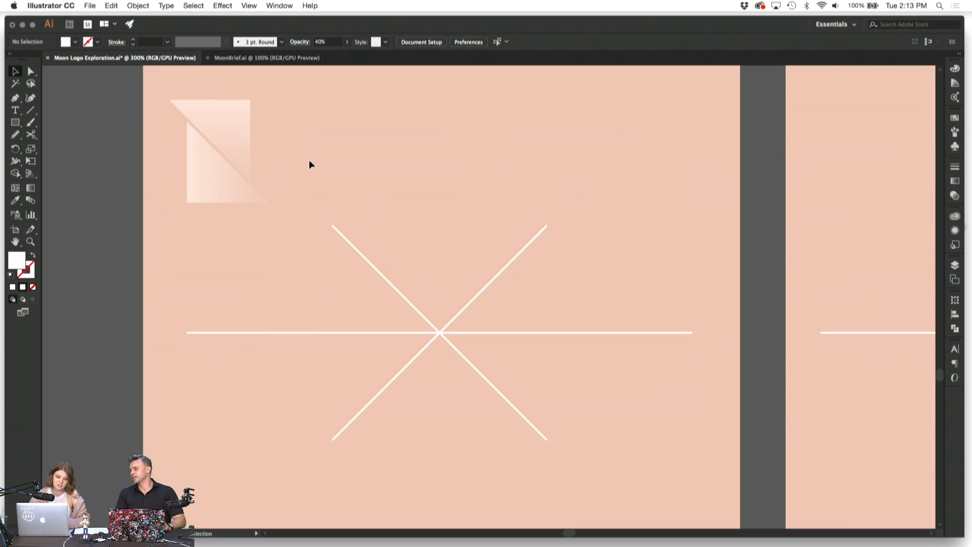
left_click(235, 138)
key("Right")
key("Right")
key("Right")
key("Down")
key("Down")
key("Down")
key("Right")
key("Right")
key("Right")
key("Right")
key("Right")
key("Right")
key("Down")
key("Down")
key("Down")
key("Down")
key("Down")
key("Down")
left_click(335, 145)
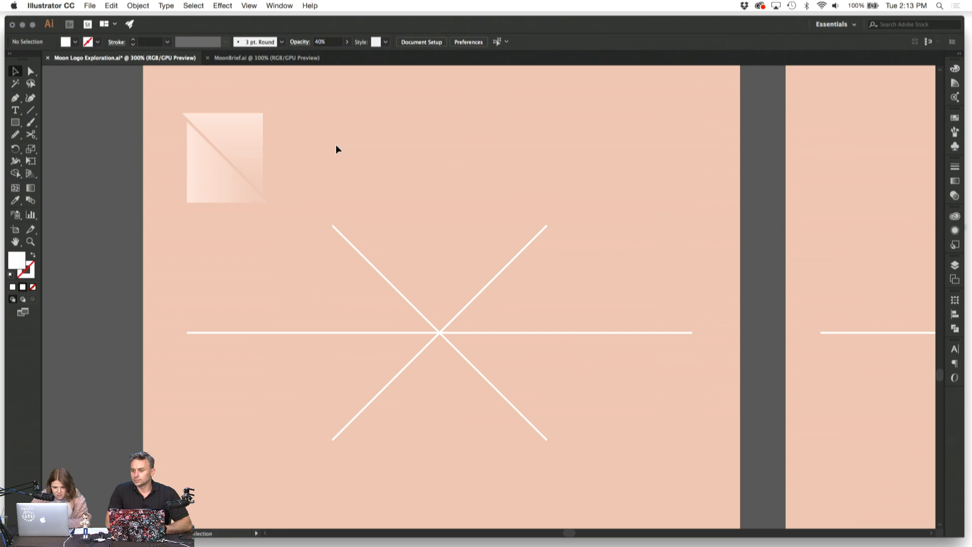
Step: Duplicate the pair of gradient triangles to the right within the cross-cut tile
key("super+minus")
key("super+minus")
key("super+minus")
key("super+plus")
key("super+plus")
key("super+plus")
left_click(252, 124)
left_click_drag(200, 163, 403, 167)
left_click(557, 168)
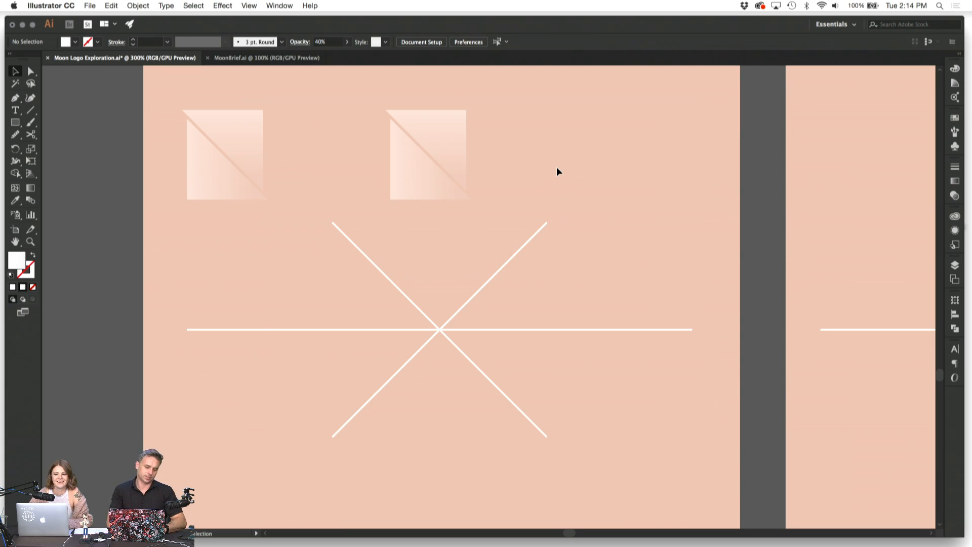
Step: Move the upper triangle of the copied pair down against the lower one so they form a complete square without a gap
scroll(557, 167, "down", 1)
left_click_drag(444, 120, 447, 130)
left_click(501, 135)
left_click(457, 113)
left_click(534, 134)
left_click(436, 123)
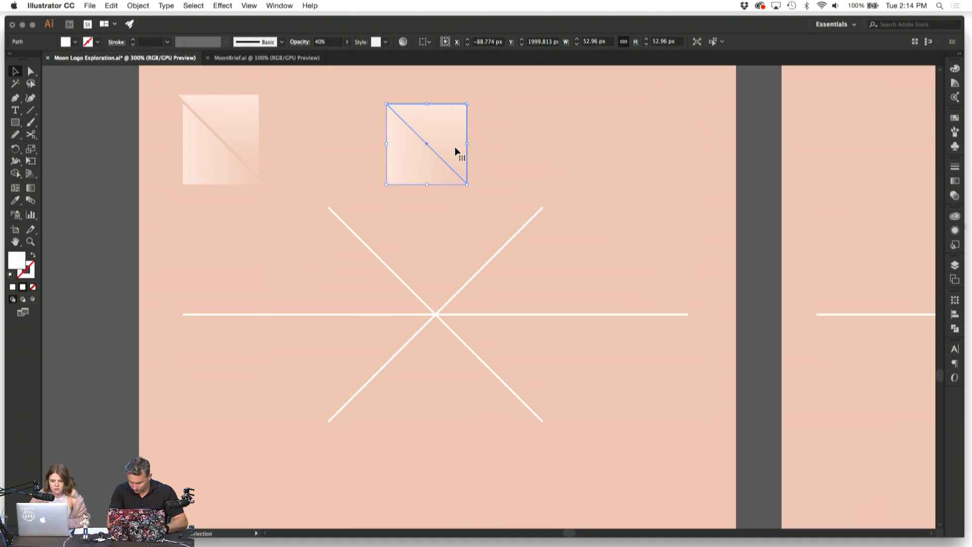
left_click(523, 153)
left_click(391, 168)
left_click(543, 152)
left_click(448, 120)
left_click(537, 128)
left_click(466, 118)
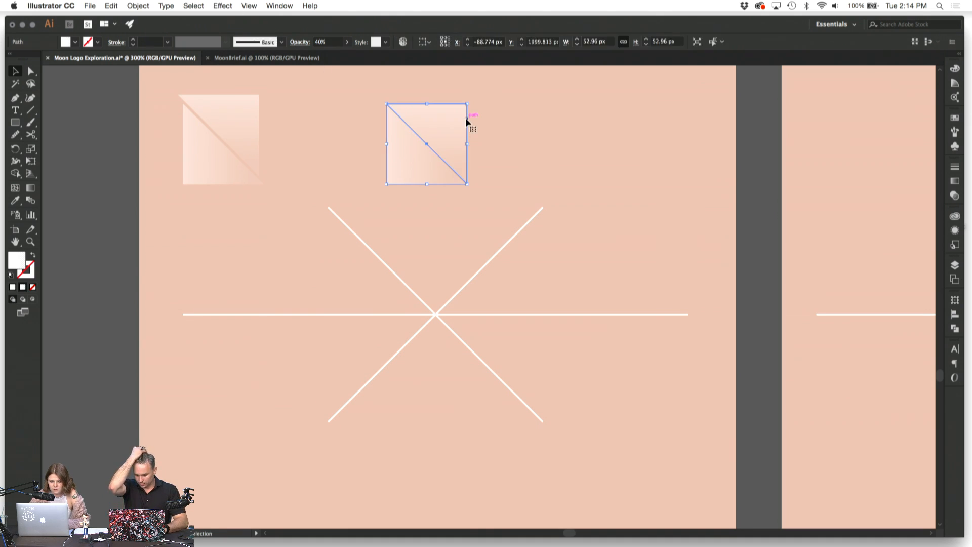
left_click(135, 5)
left_click(134, 5)
left_click(134, 4)
left_click(134, 5)
left_click(135, 4)
left_click(136, 4)
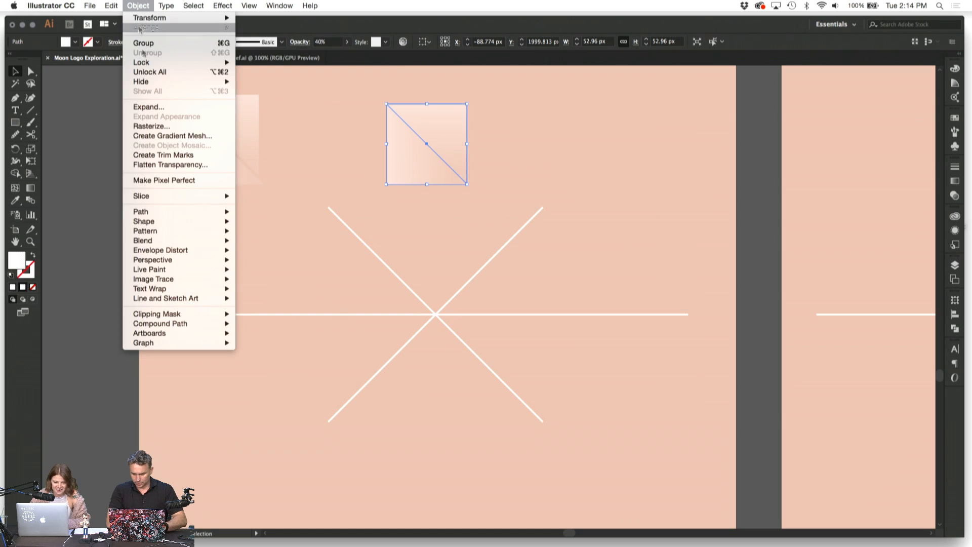
mouse_move(190, 214)
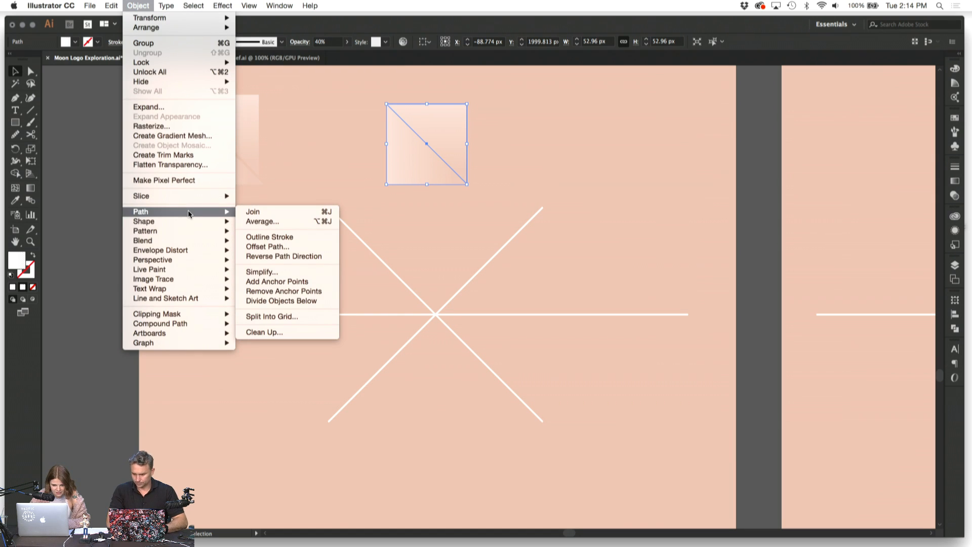
left_click(292, 129)
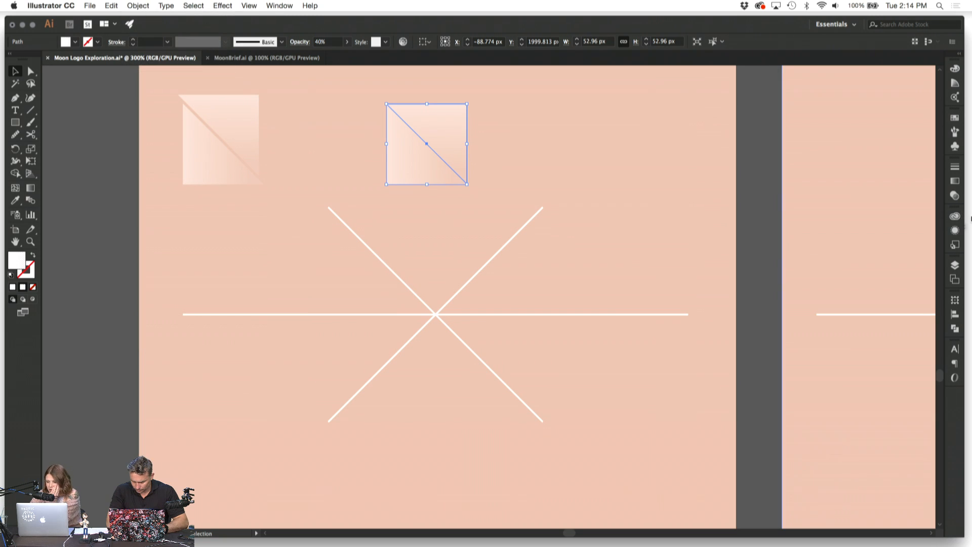
Step: Try different linear gradient angles, including -80° and -150°, on the upper-right triangle of the copied square
left_click(950, 182)
left_click(875, 207)
type("-60")
key("Return")
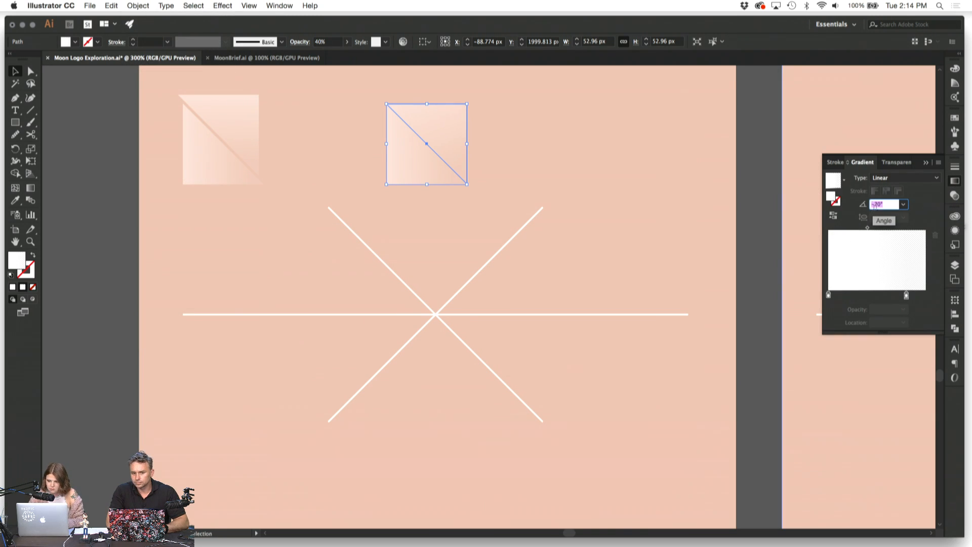
left_click(556, 147)
left_click(456, 112)
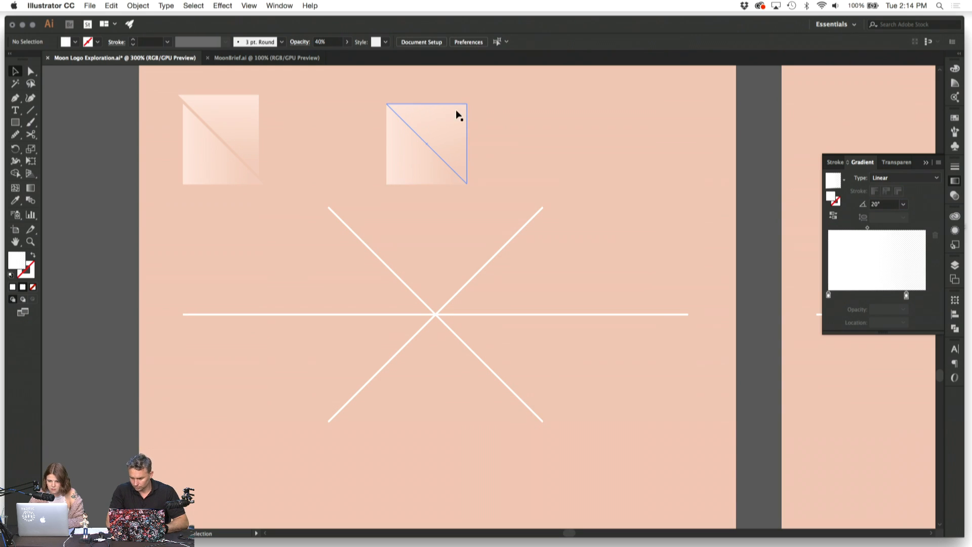
left_click(887, 205)
type("-80")
key("Return")
type("-150")
key("Return")
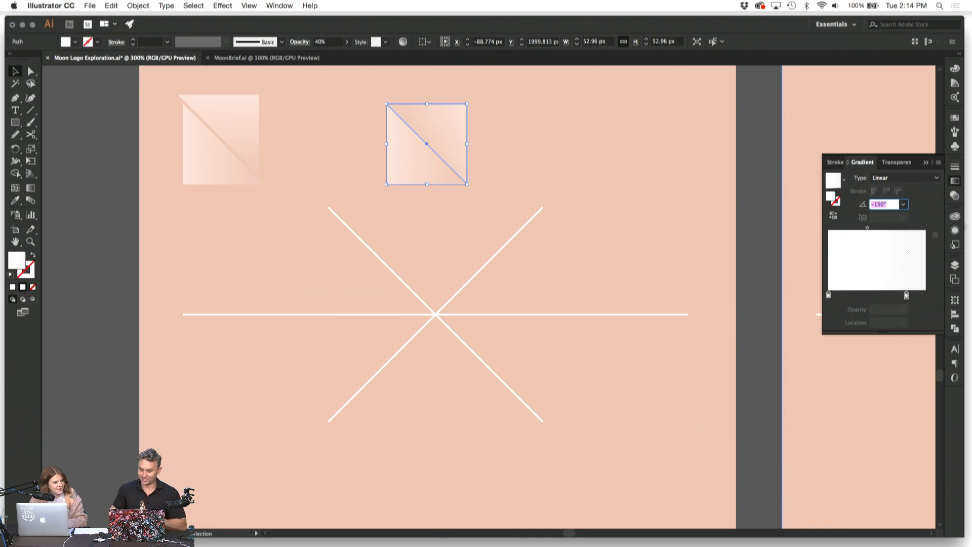
Step: Test gradient angles of -170° and -180° on the copied square's upper-right triangle, and settle on -90°
type("-170")
key("Return")
type("-180")
key("Return")
type("-90")
key("Return")
left_click(557, 185)
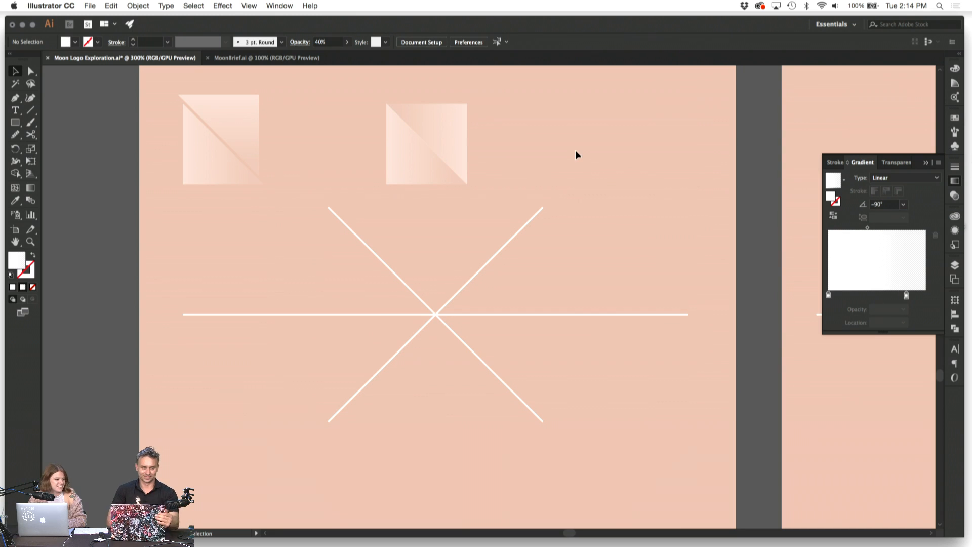
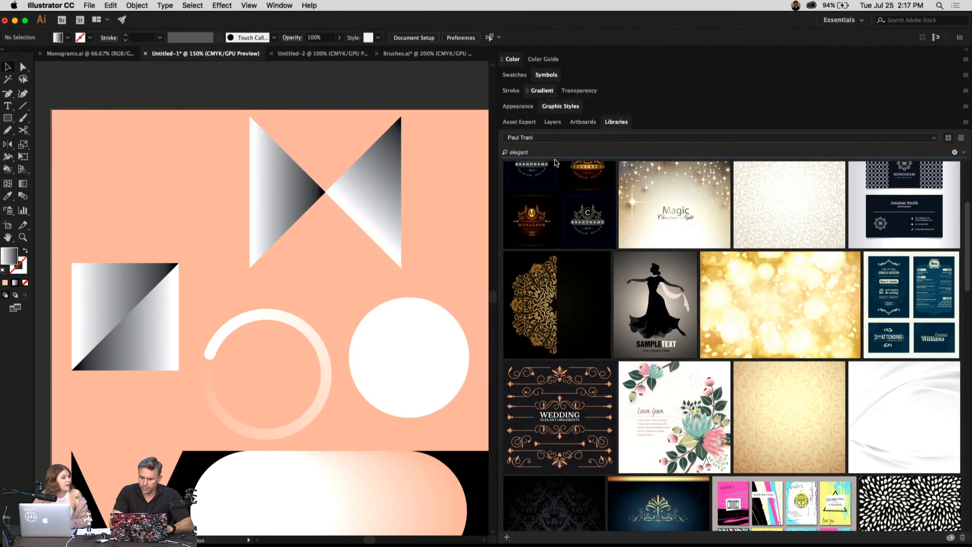
Step: Look through the Adobe Stock vector results for "elegant"
scroll(633, 243, "up", 5)
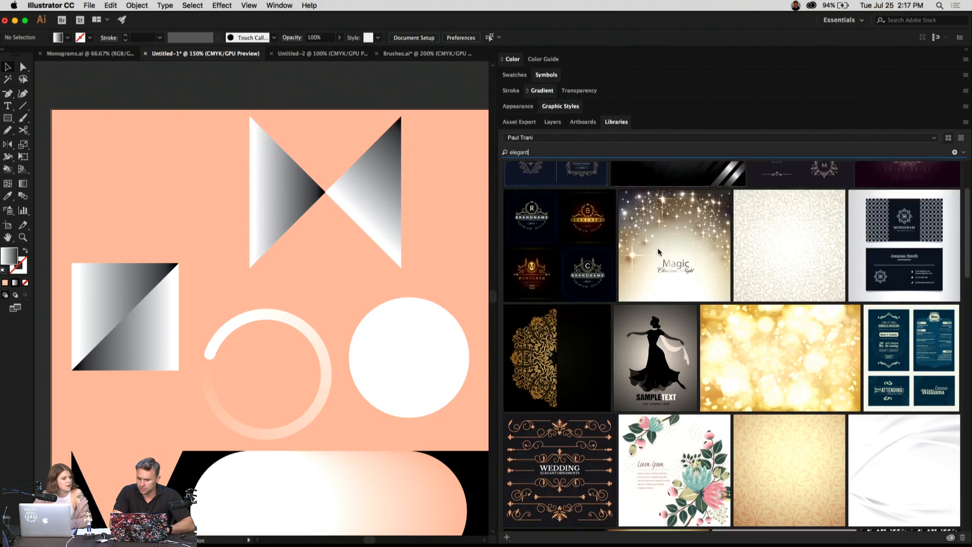
scroll(658, 261, "down", 1)
scroll(659, 260, "down", 10)
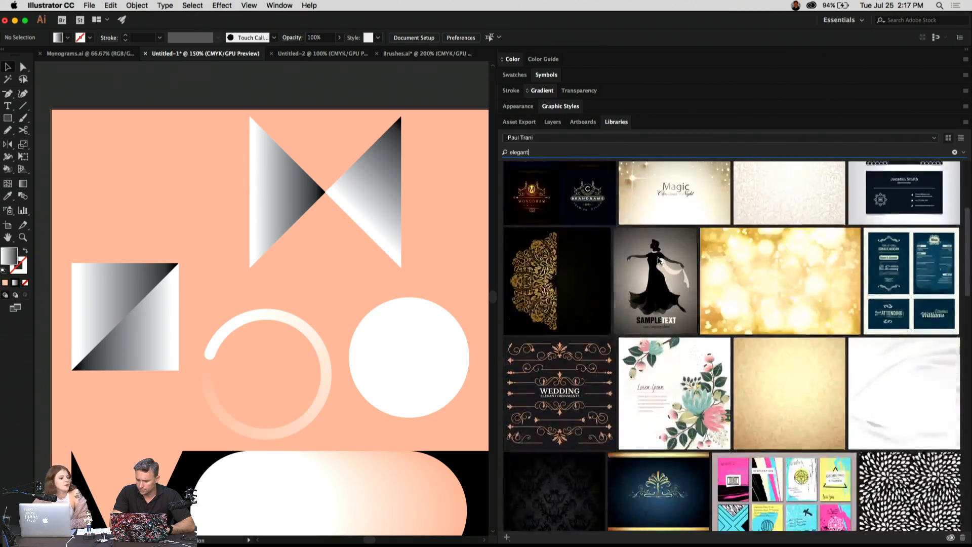
scroll(658, 261, "down", 10)
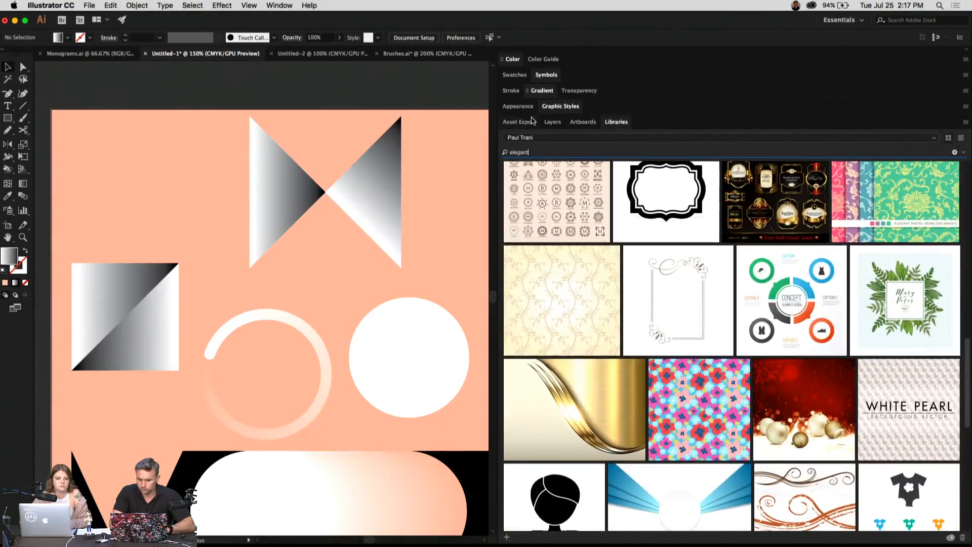
Step: Bring the style keyword list into view, search Adobe Stock for "soft" and look through the vector results
scroll(423, 158, "right", 5)
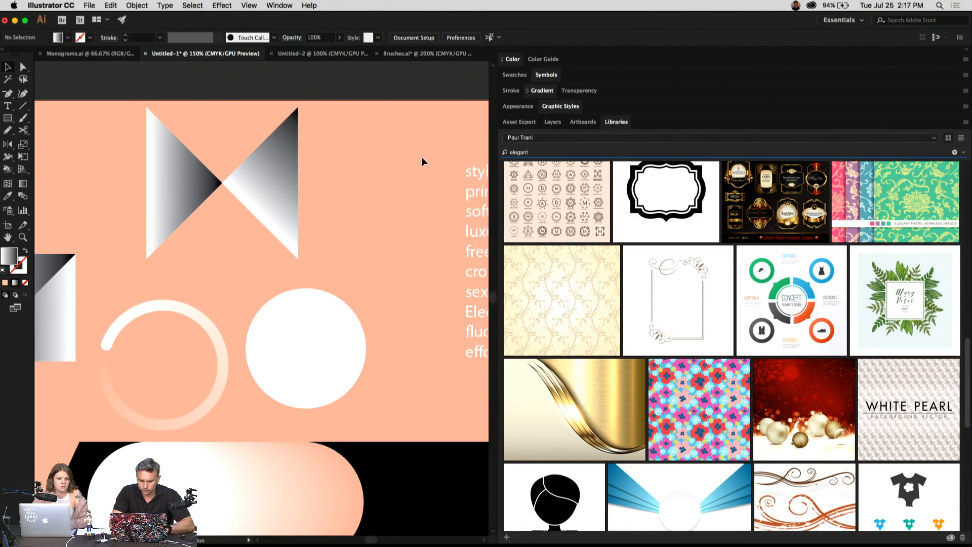
scroll(422, 162, "down", 1)
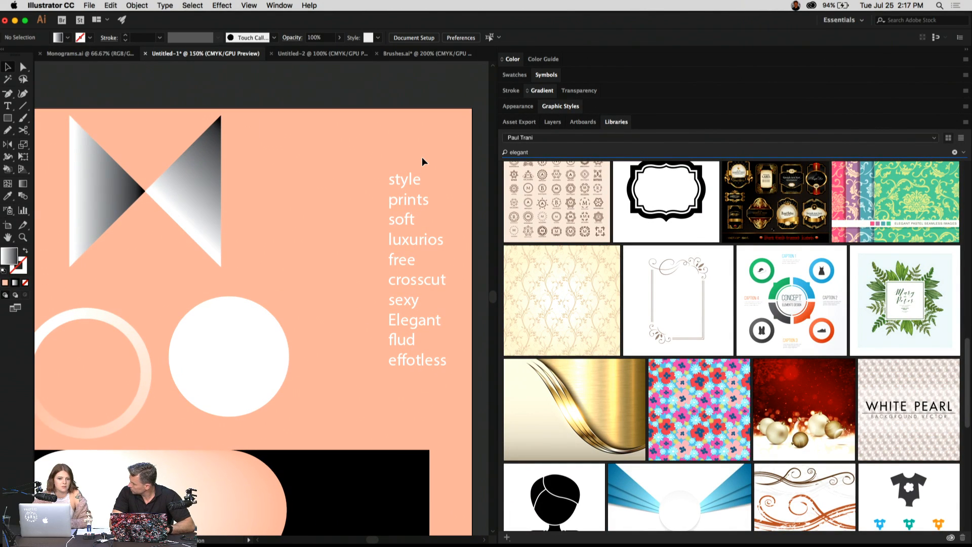
left_click_drag(535, 152, 449, 150)
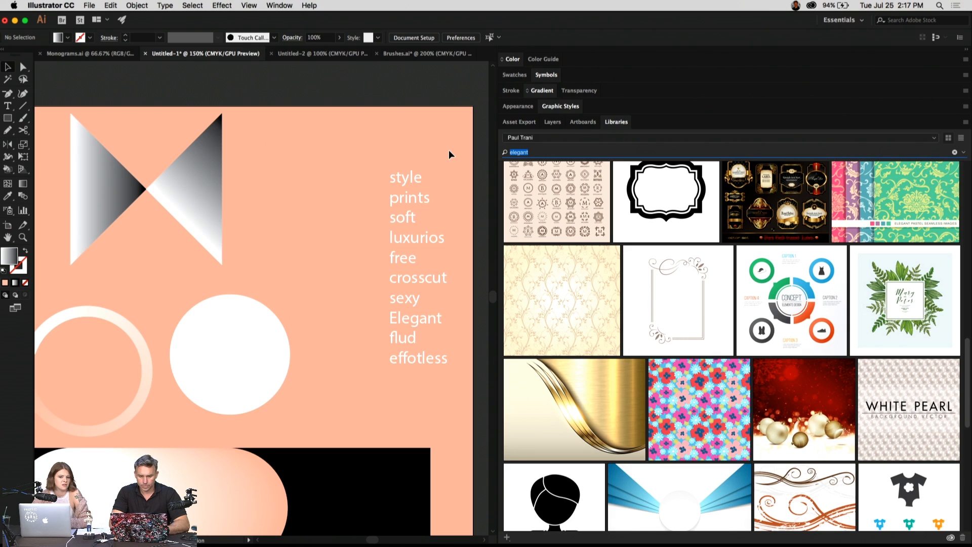
type("soft")
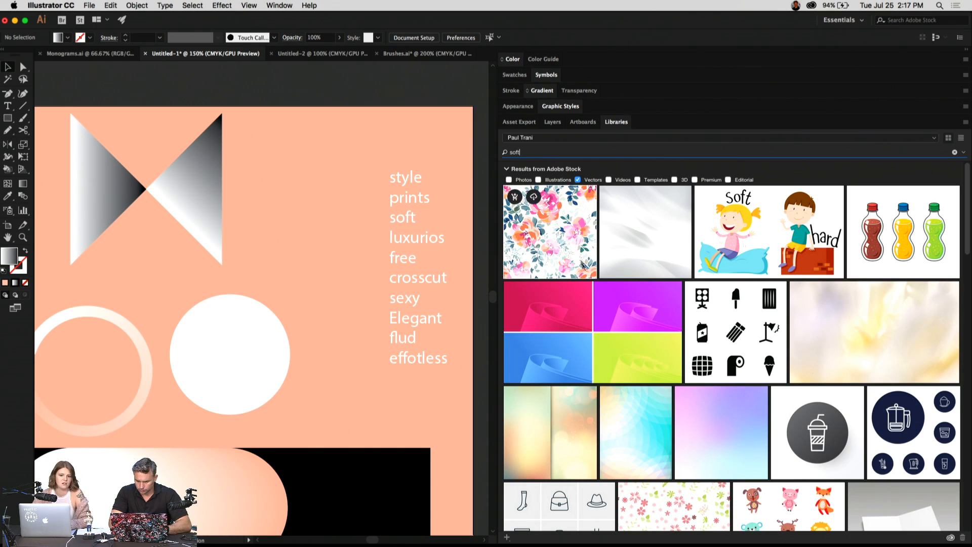
scroll(582, 274, "down", 3)
scroll(581, 276, "down", 6)
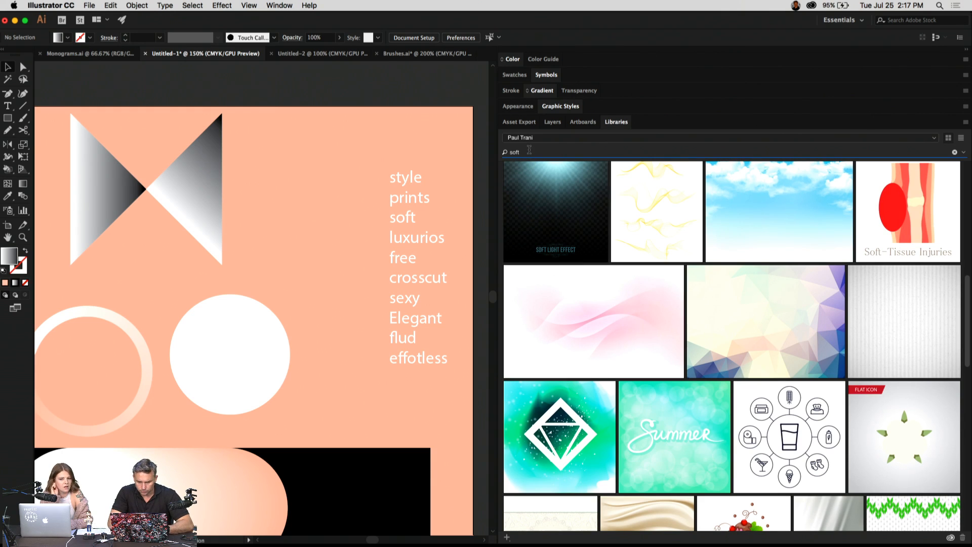
left_click_drag(530, 150, 455, 142)
type("f")
key("BackSpace")
key("BackSpace")
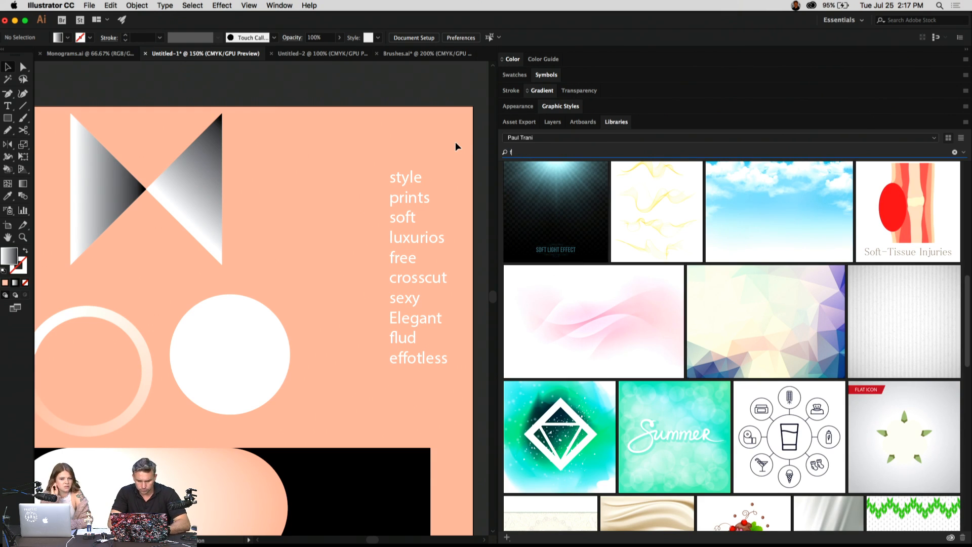
key("e")
key("f")
key("f")
key("o")
key("r")
key("t")
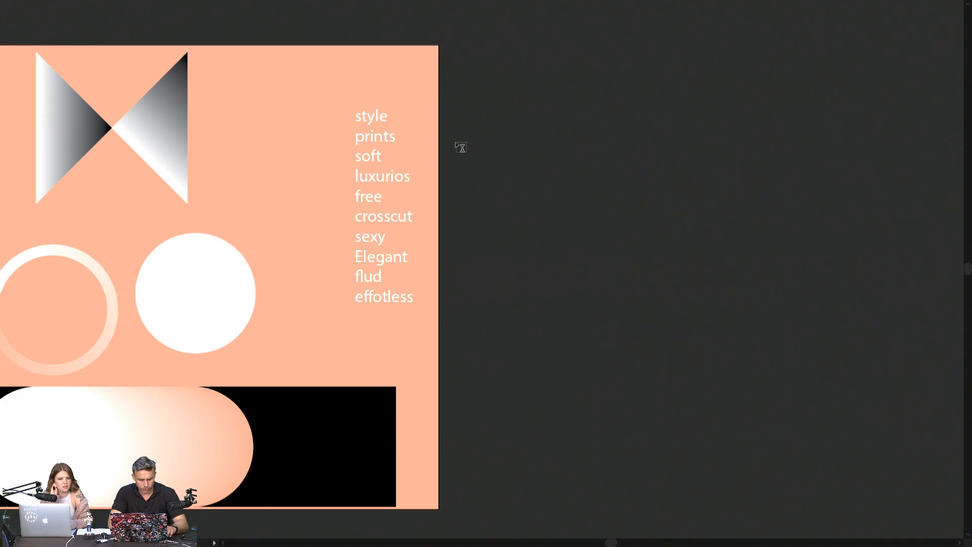
key("f")
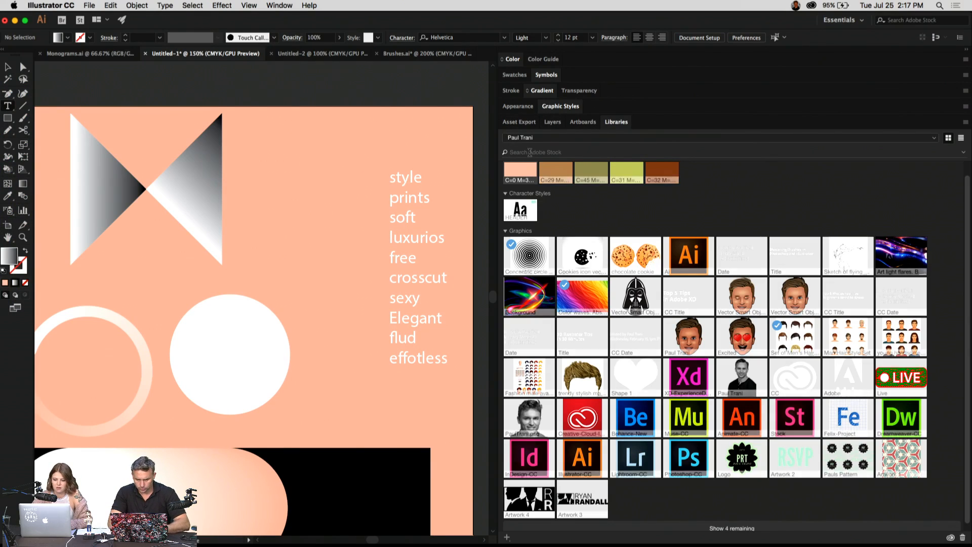
Step: Search Adobe Stock for "effortless" and look through the vector results
left_click(529, 151)
type("ffortless")
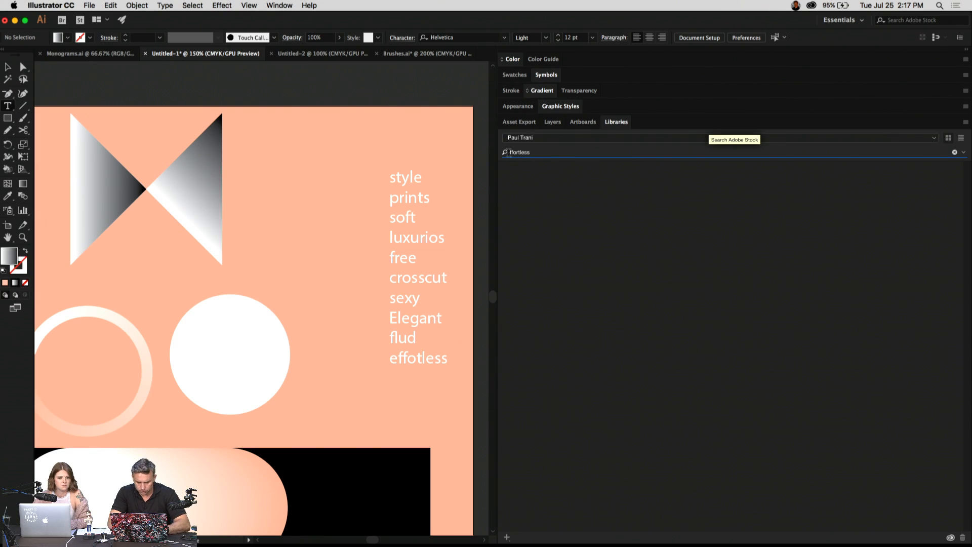
key("Return")
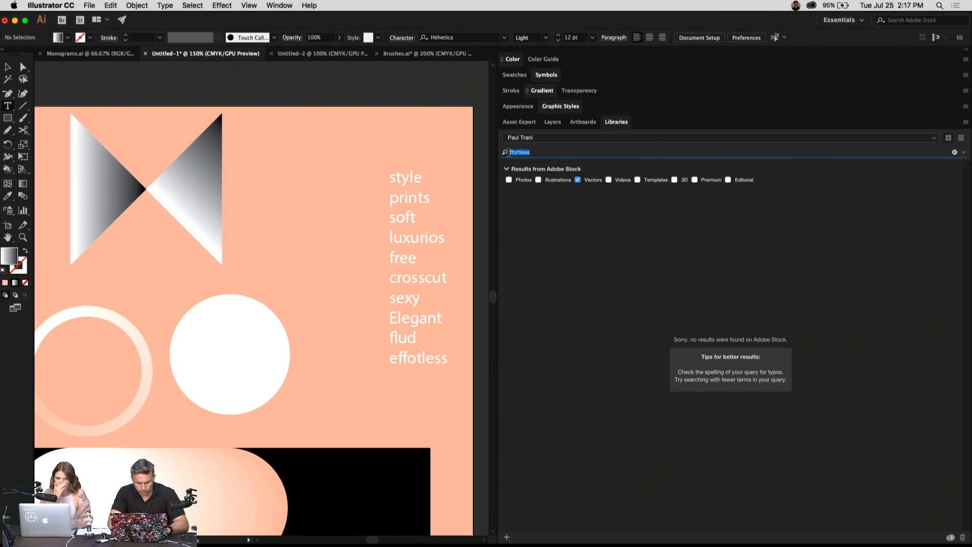
left_click(509, 153)
type("e")
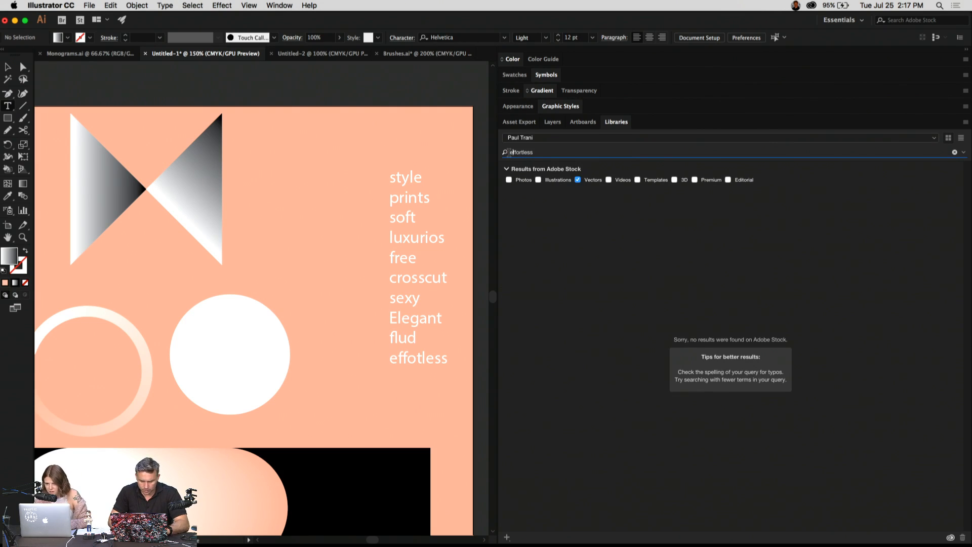
key("Return")
scroll(743, 244, "down", 5)
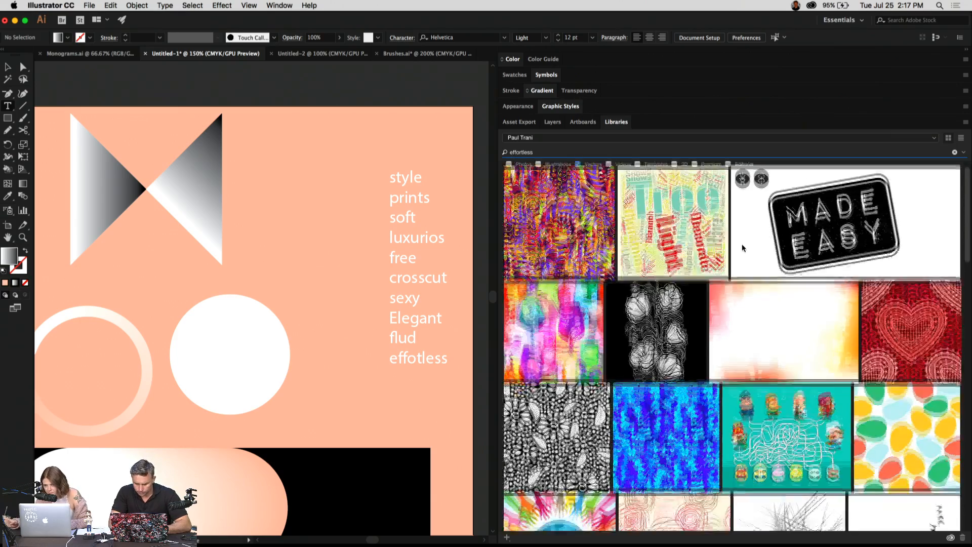
scroll(743, 246, "down", 5)
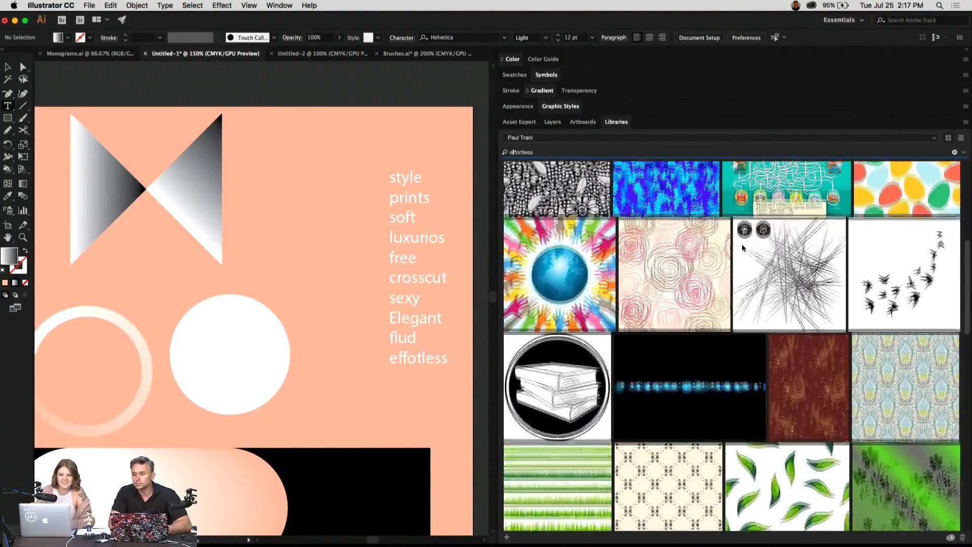
scroll(742, 247, "down", 2)
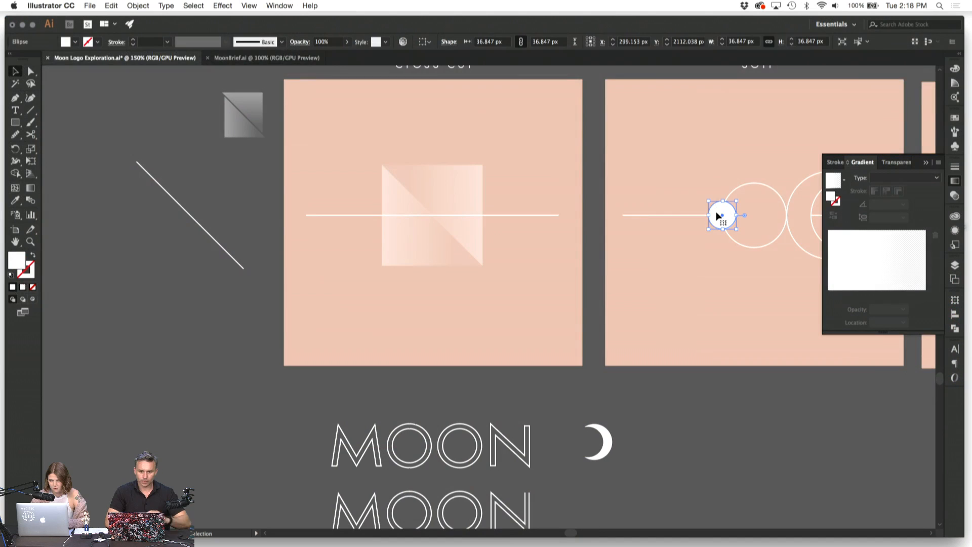
Step: Move the white crescent onto the left end of the cross-cut tile's horizontal line and scale it to about 27 × 35 px
left_click(648, 228)
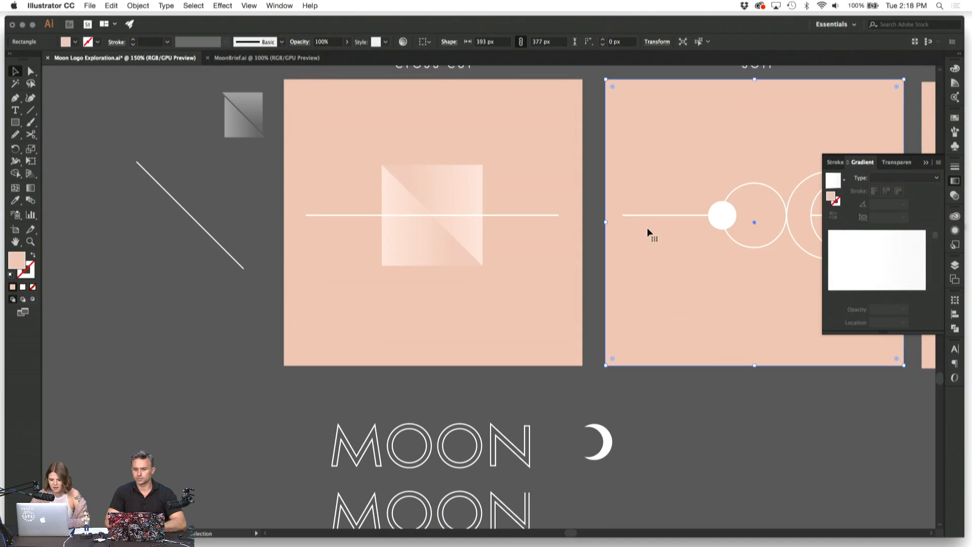
scroll(619, 427, "up", 2)
left_click(596, 460)
left_click(654, 475)
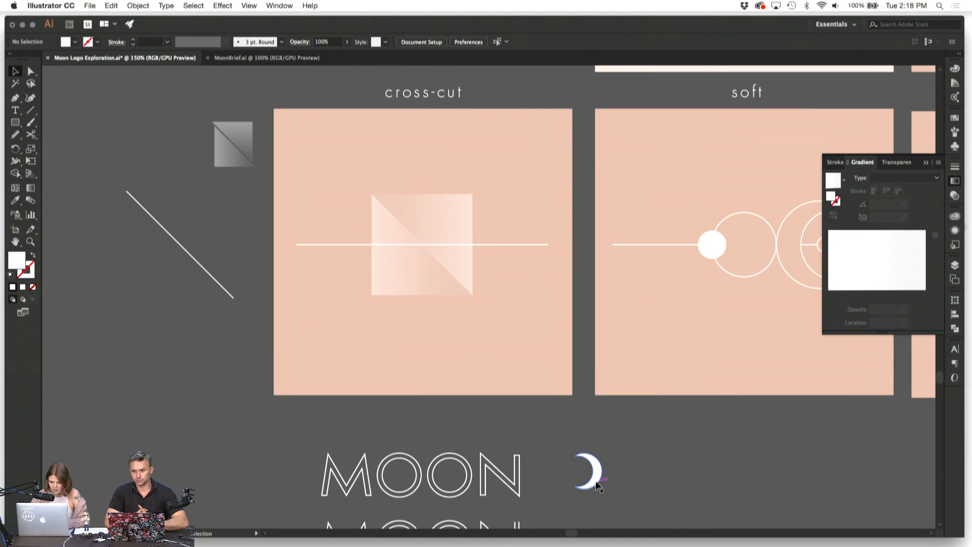
left_click_drag(597, 475, 336, 256)
left_click(350, 306)
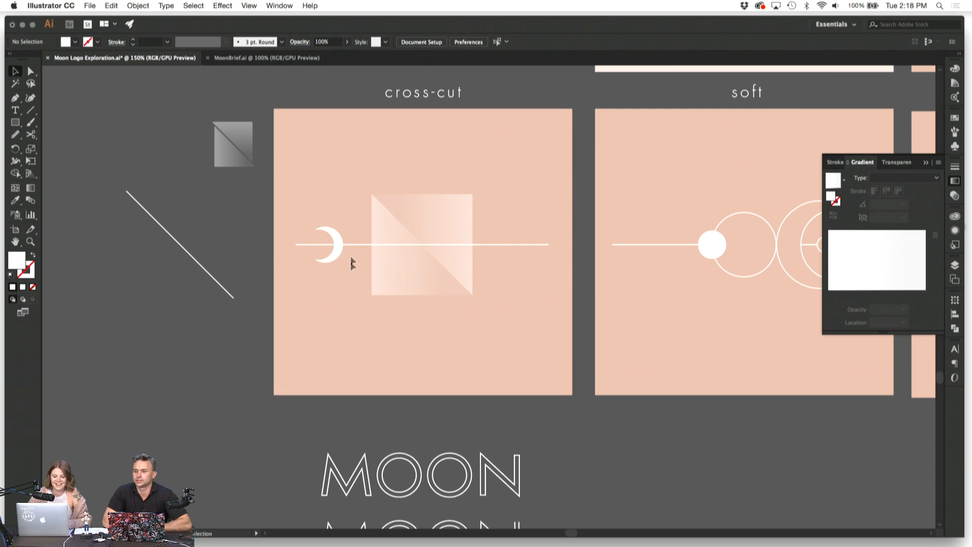
left_click(338, 247)
left_click_drag(317, 244, 322, 245)
Step: Reflect a copy of the crescent to face the opposite way and place it near the right end of the line
left_click(149, 5)
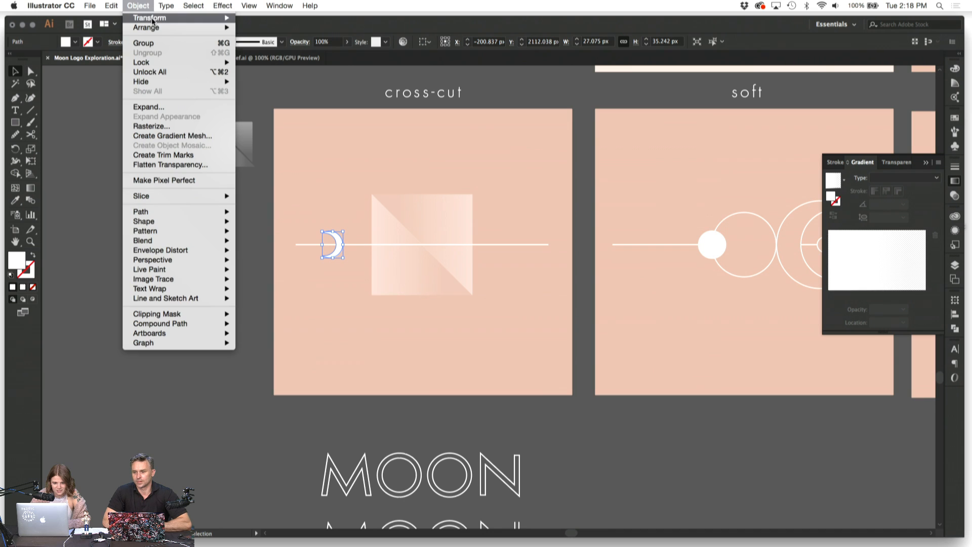
mouse_move(157, 20)
left_click(268, 55)
left_click(306, 295)
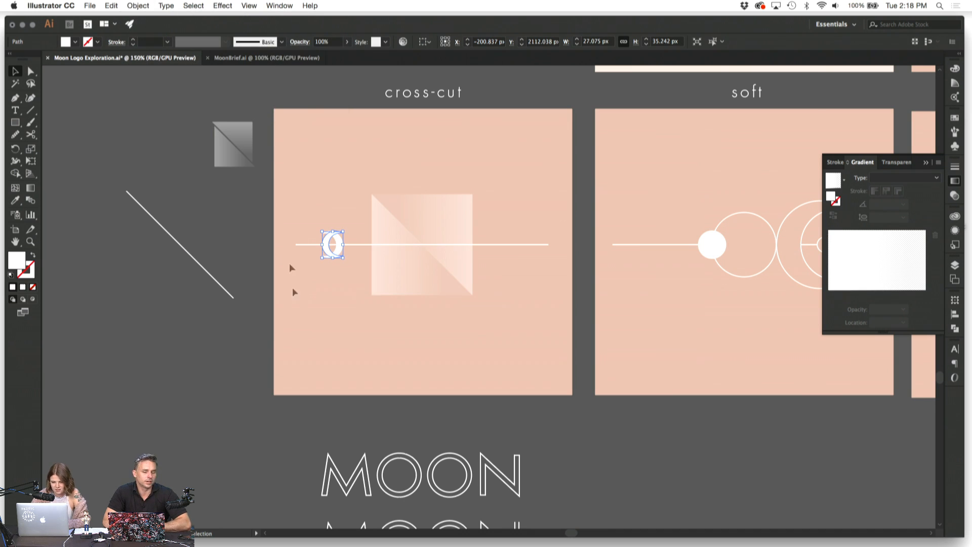
left_click(292, 287)
left_click_drag(334, 247, 501, 260)
left_click(512, 287)
left_click(509, 258)
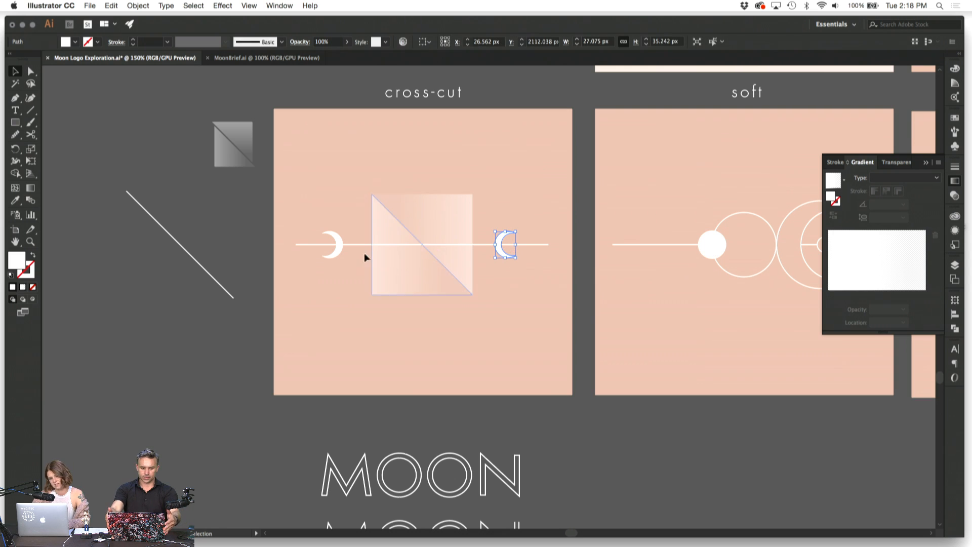
Step: Shift both crescents slightly right to center them around the square, and apply the soft tile's outlined crescent style with the Eyedropper
left_click(334, 256, "shift")
left_click_drag(337, 256, 340, 257)
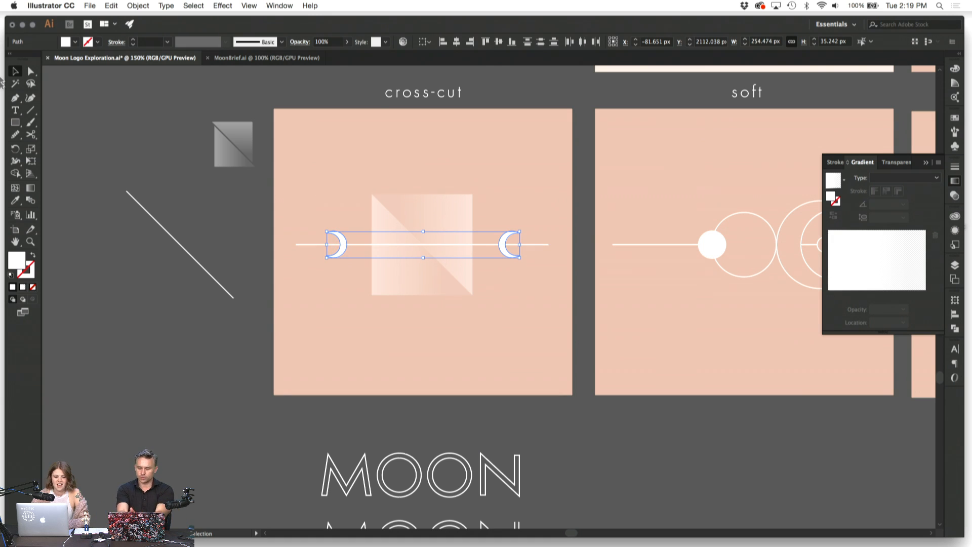
left_click(15, 200)
scroll(572, 206, "right", 6)
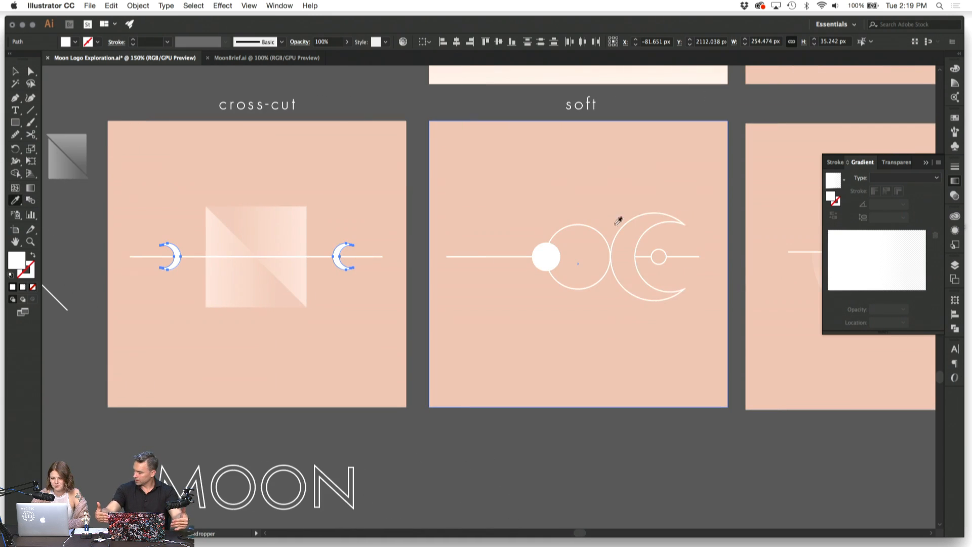
left_click(632, 234)
left_click(15, 71)
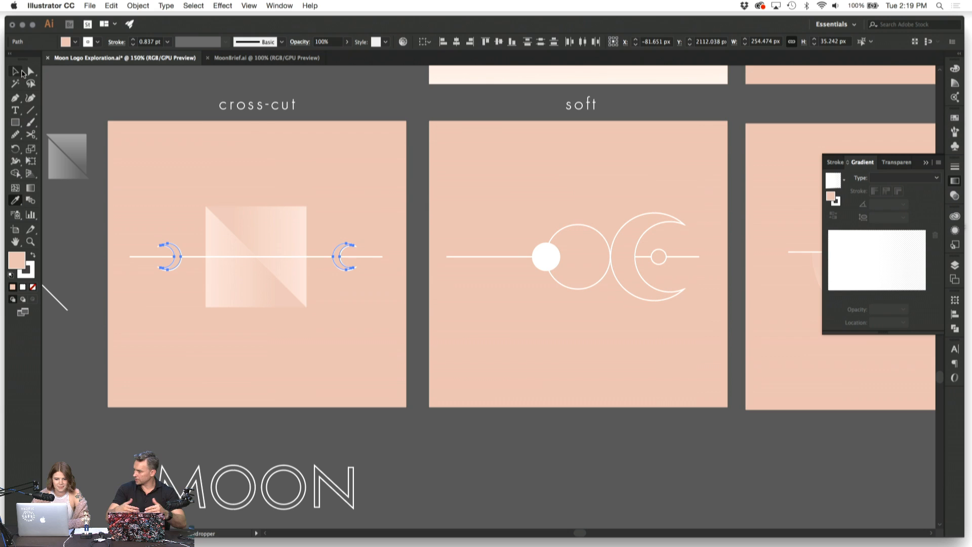
left_click(102, 97)
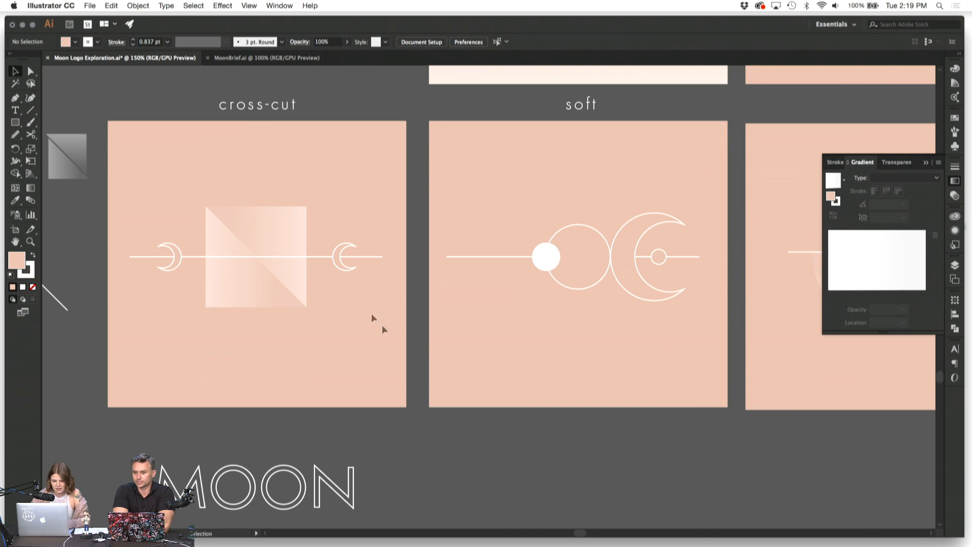
Step: Move both outlined crescents out of the cross-cut tile to just above the MOON wordmark
left_click(343, 272)
left_click(180, 264, "shift")
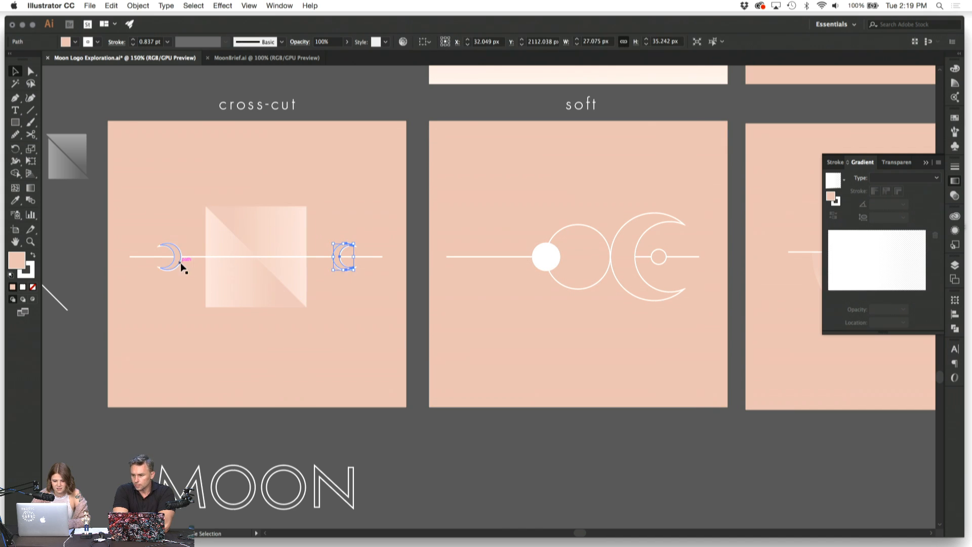
left_click(181, 301)
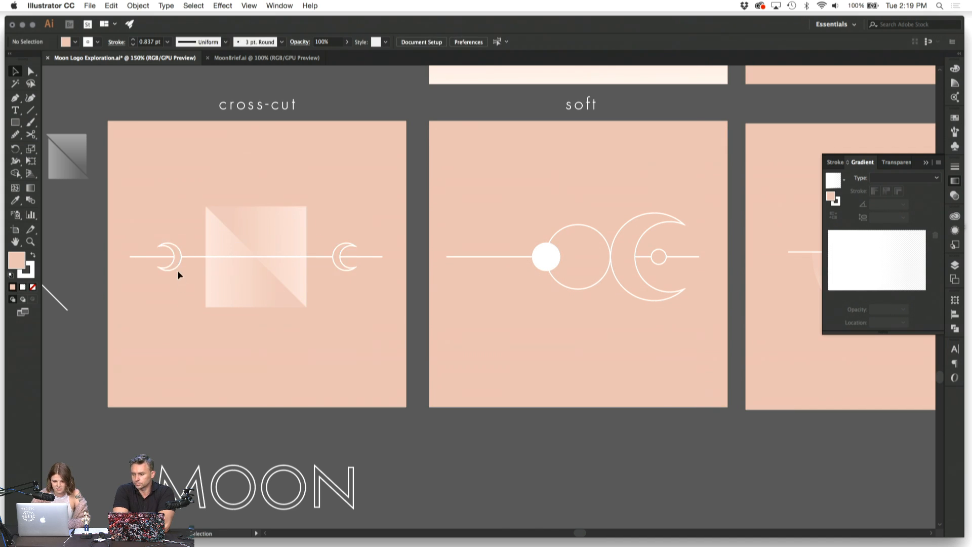
left_click_drag(178, 267, 184, 442)
left_click(210, 362)
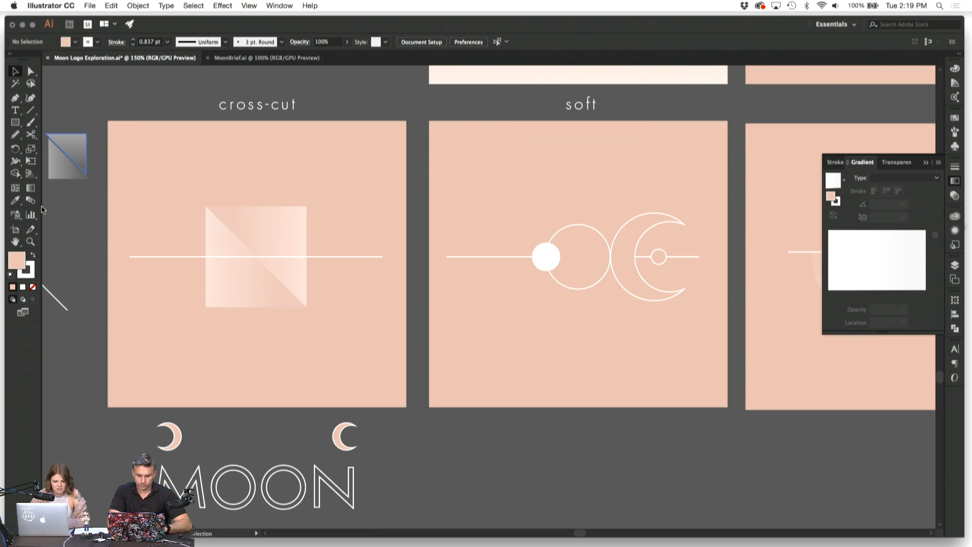
Step: Shorten the loose diagonal line beside the cross-cut tile from its lower end to about 85 × 85 px
scroll(132, 244, "left", 5)
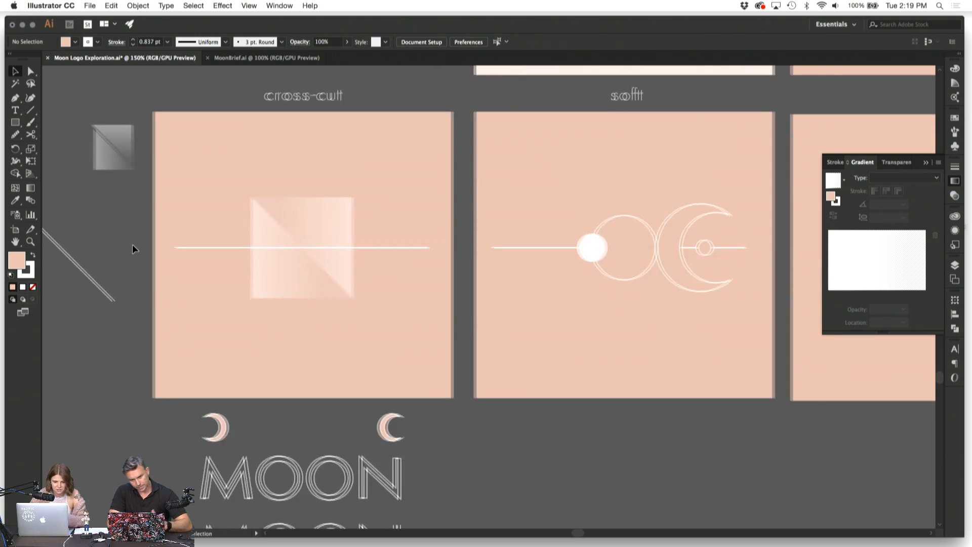
left_click(247, 302)
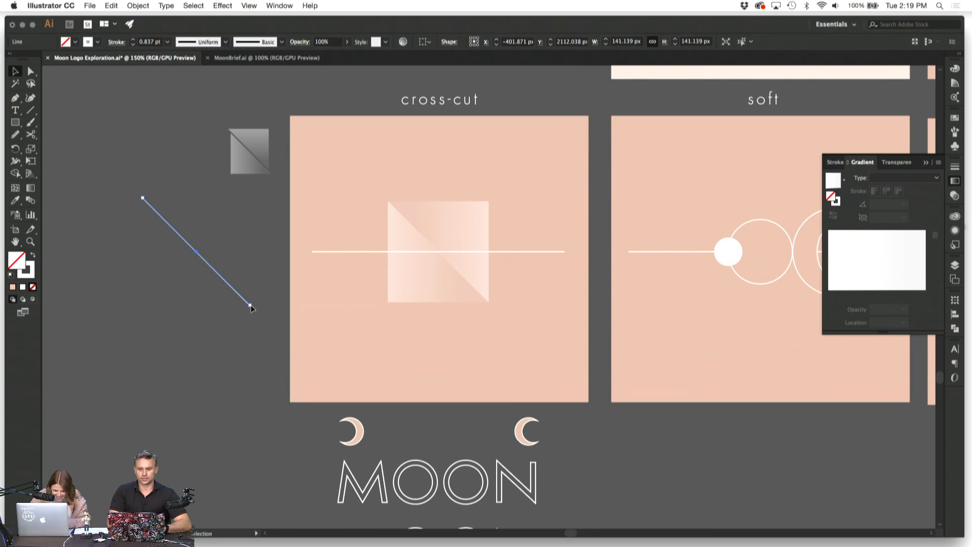
left_click_drag(250, 306, 199, 268)
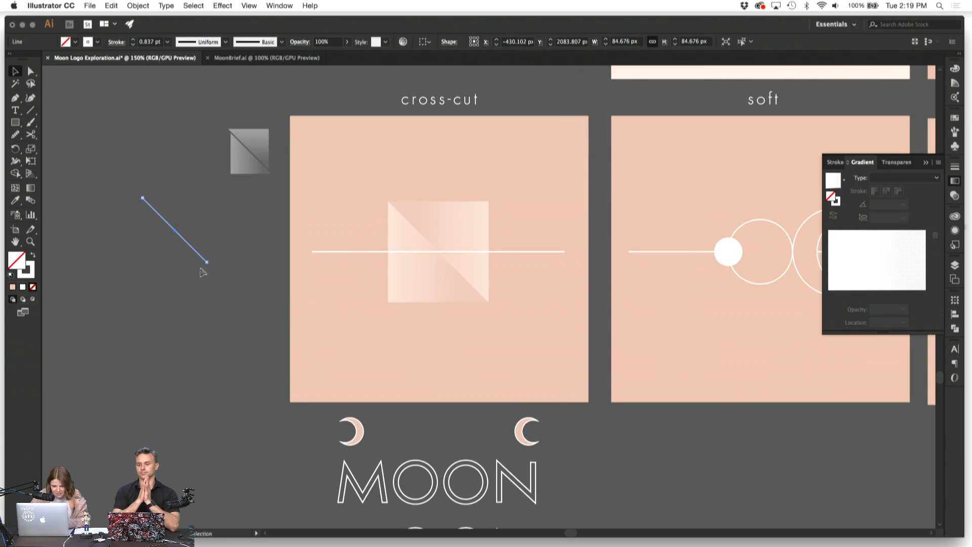
Step: Reflect a copy of the loose diagonal line to form an X beside the cross-cut tile
left_click(138, 5)
mouse_move(152, 17)
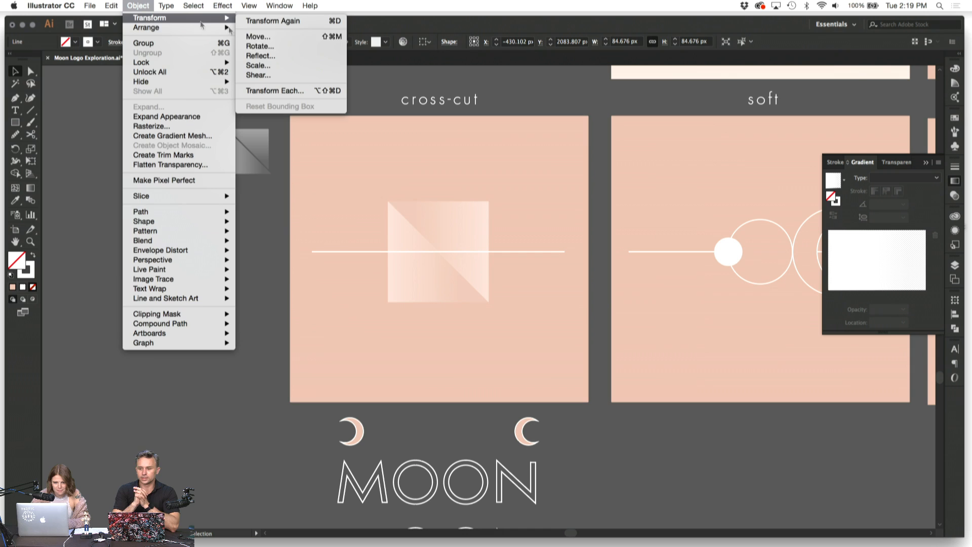
left_click(294, 55)
key("alt+Return")
left_click(238, 272)
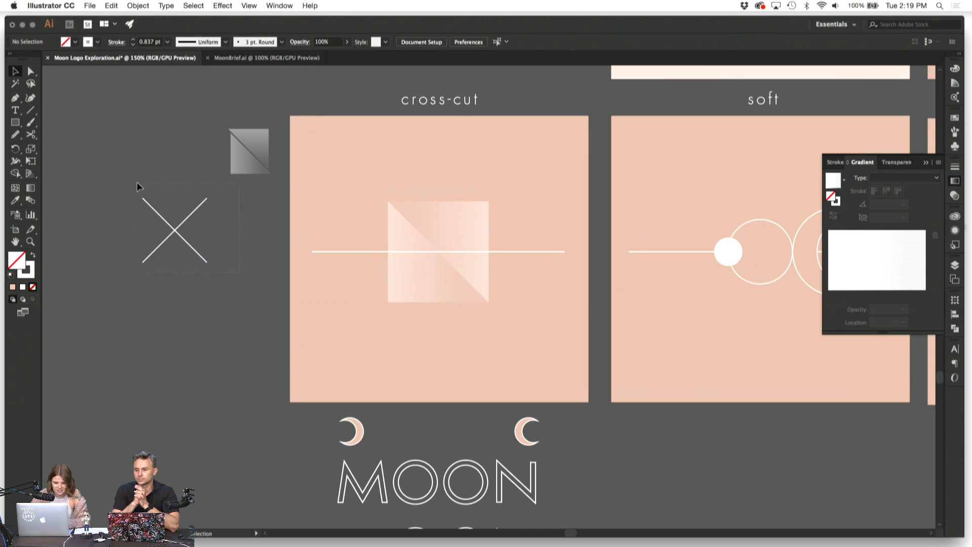
Step: Try the X over the start of the cross-cut tile's horizontal line, and delete both of its lines
left_click_drag(137, 181, 362, 252)
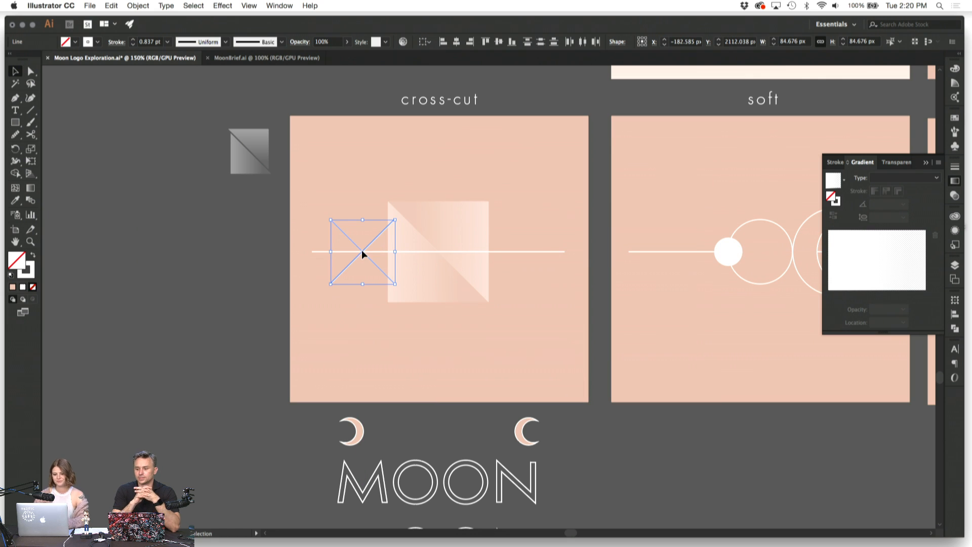
key("Delete")
Step: Copy a white wavy line from the flowing gradient tile above the fluid label and paste it onto the cross-cut tile
scroll(354, 303, "right", 15)
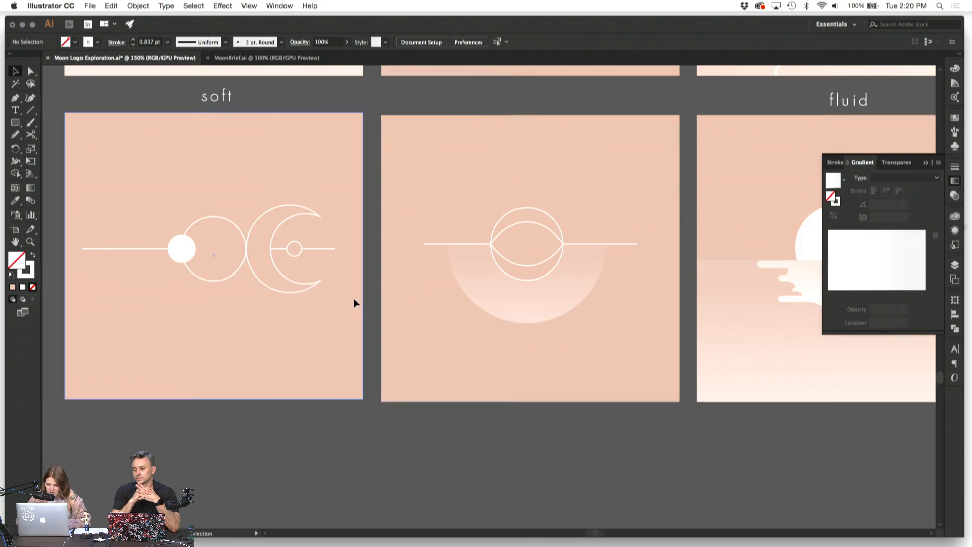
scroll(354, 303, "up", 5)
scroll(354, 302, "up", 2)
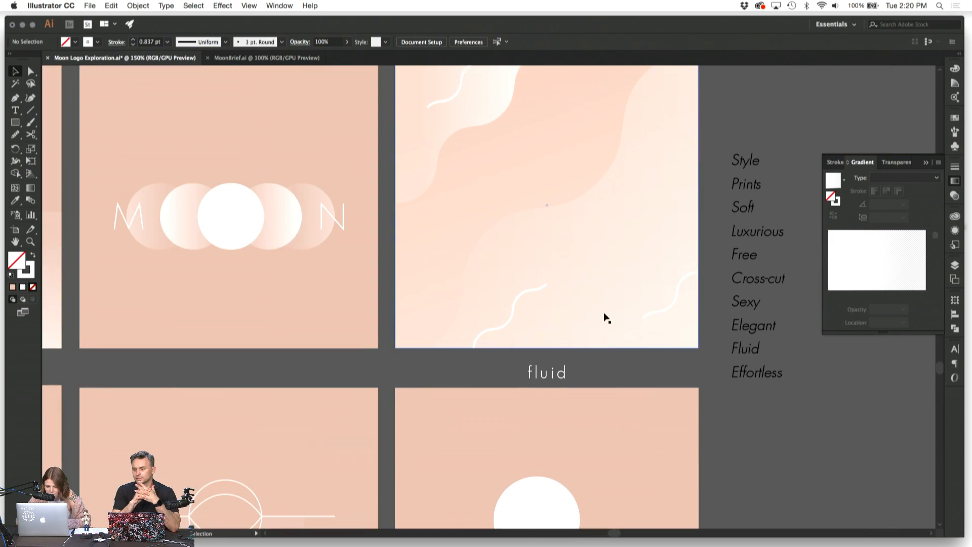
double_click(534, 289)
double_click(532, 290)
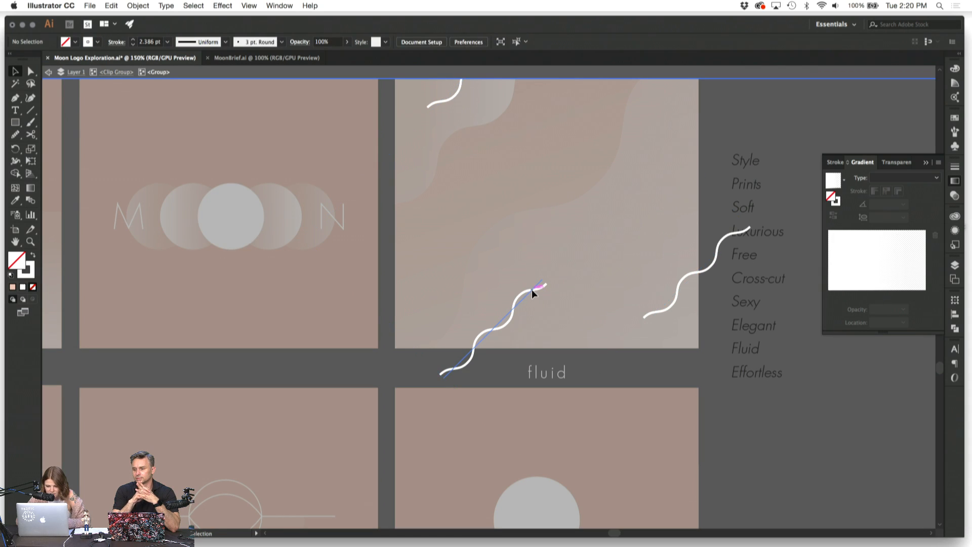
left_click(532, 290)
double_click(399, 373)
scroll(400, 373, "left", 15)
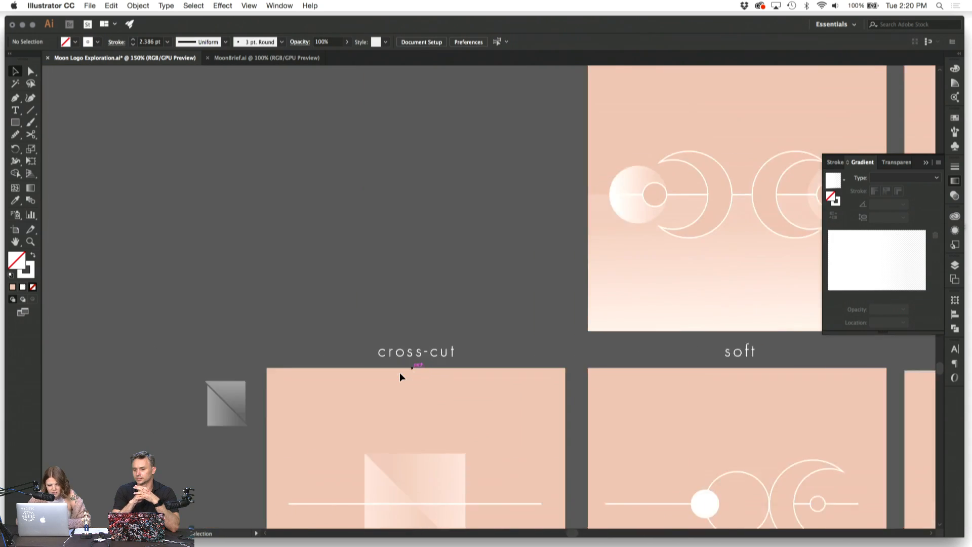
scroll(399, 373, "down", 8)
scroll(400, 373, "right", 2)
key("super+v")
left_click(531, 410)
key("super+equal")
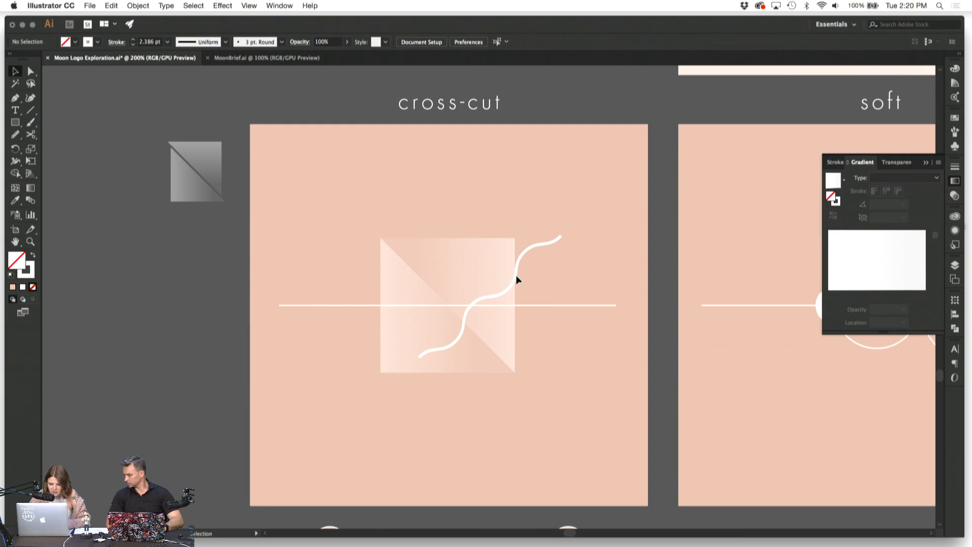
Step: Move the wavy line to the left of the gradient square and match its stroke to the horizontal line with the Eyedropper
left_click_drag(516, 271, 362, 293)
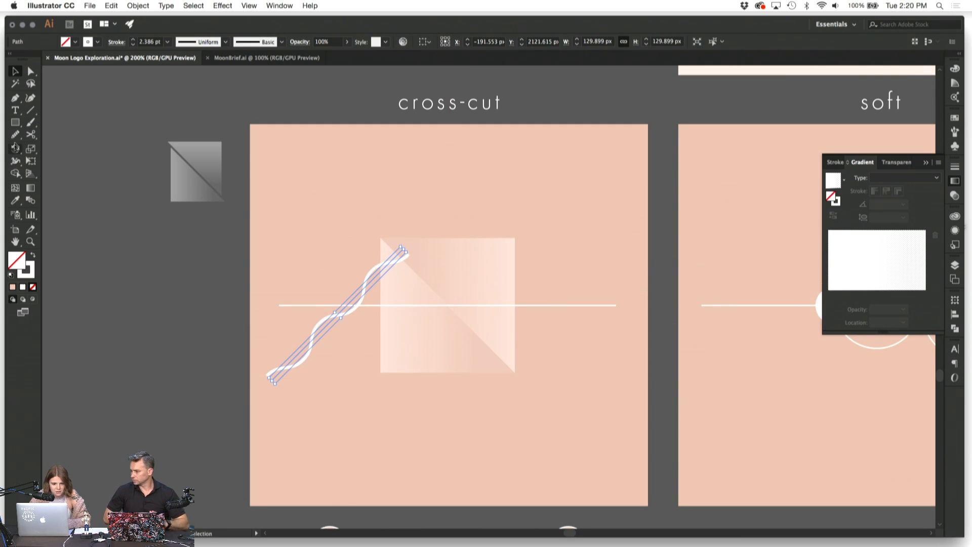
left_click(16, 200)
left_click(292, 305)
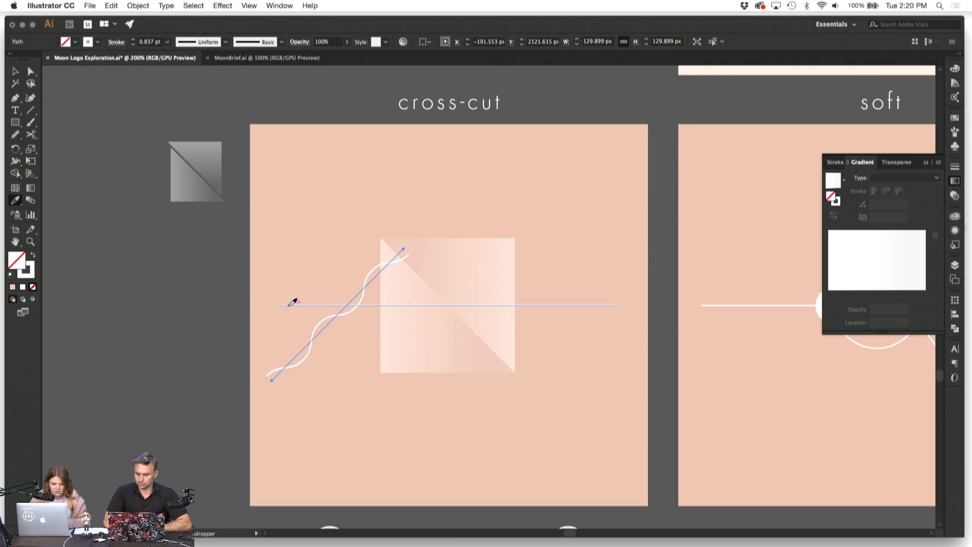
left_click(15, 71)
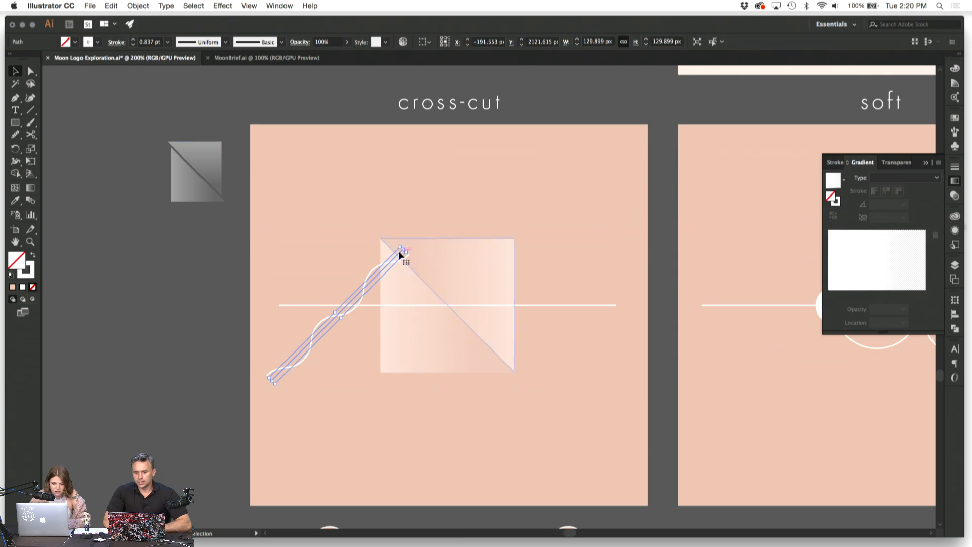
Step: Scale the wavy line down proportionally to about 102 × 102 px
mouse_move(406, 251)
left_mouse_down()
mouse_move(353, 276)
mouse_move(369, 289)
mouse_move(406, 254)
mouse_move(384, 272)
left_mouse_up()
key("super+equal")
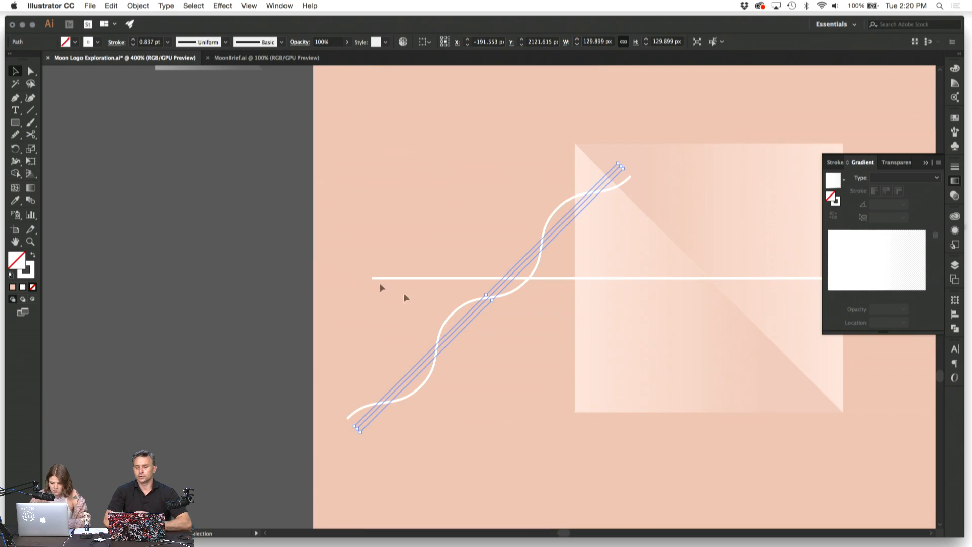
left_click_drag(493, 303, 491, 303)
left_click(537, 365)
Step: Center the wavy line on the gradient square so it crosses the horizontal line diagonally
scroll(522, 351, "right", 5)
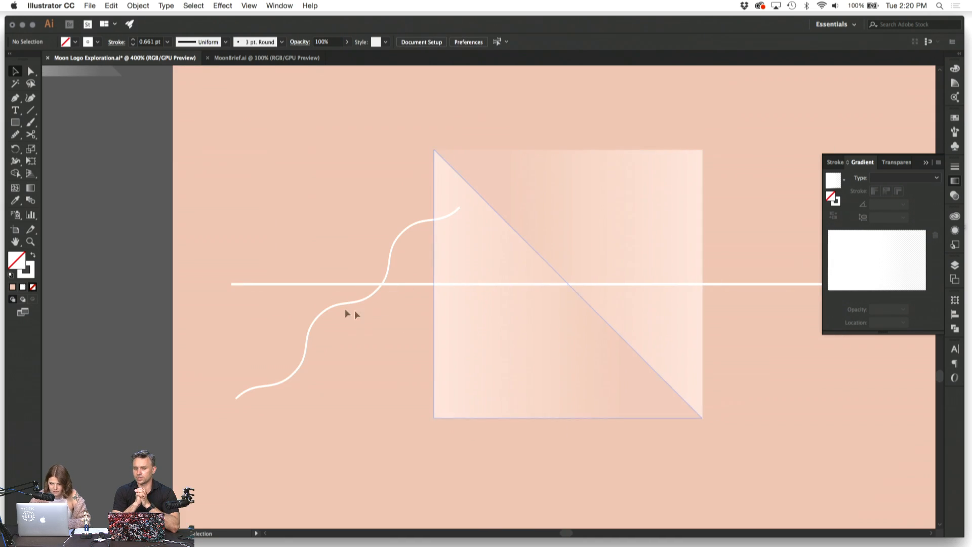
mouse_move(338, 308)
left_mouse_down()
mouse_move(495, 282)
mouse_move(558, 285)
left_mouse_up()
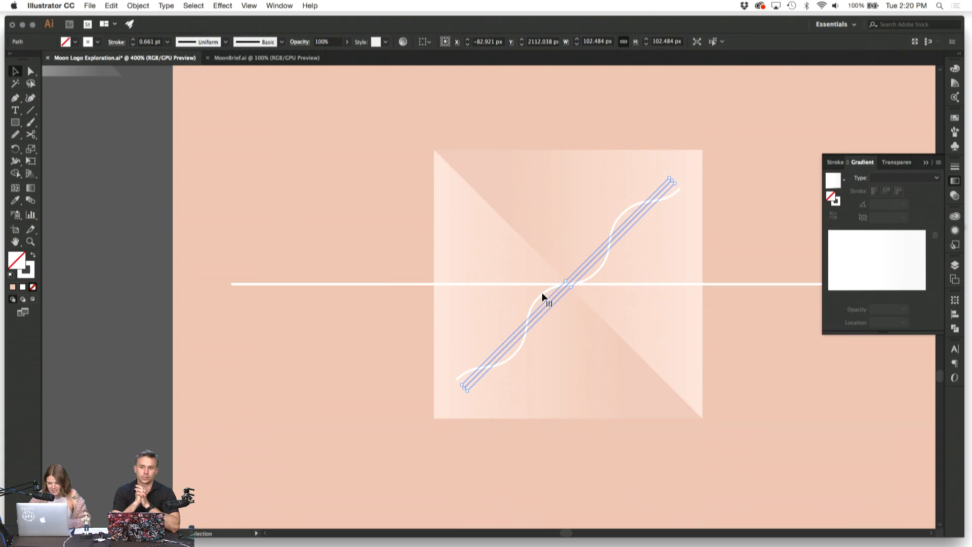
left_click(395, 425)
Step: Examine the wavy line's proportion and weight within the cross-cut tile, both close up and beside the neighbouring tiles
key("super+minus")
key("super+minus")
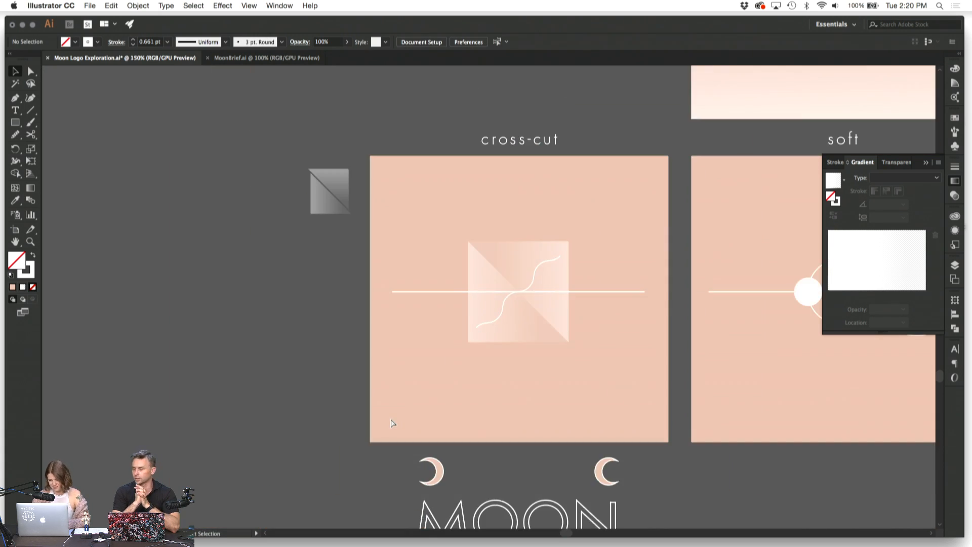
key("super+plus")
key("super+plus")
scroll(394, 424, "right", 2)
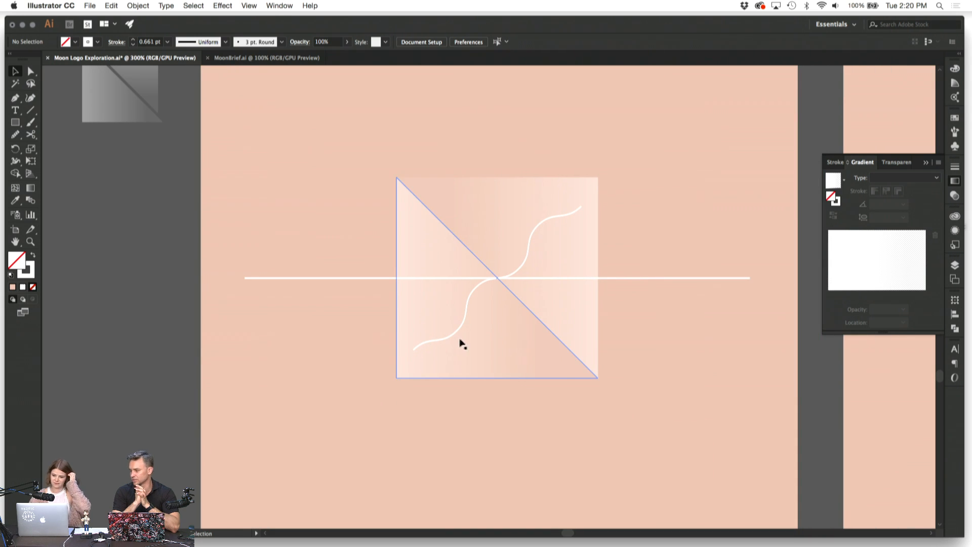
key("super+minus")
key("super+minus")
key("super+minus")
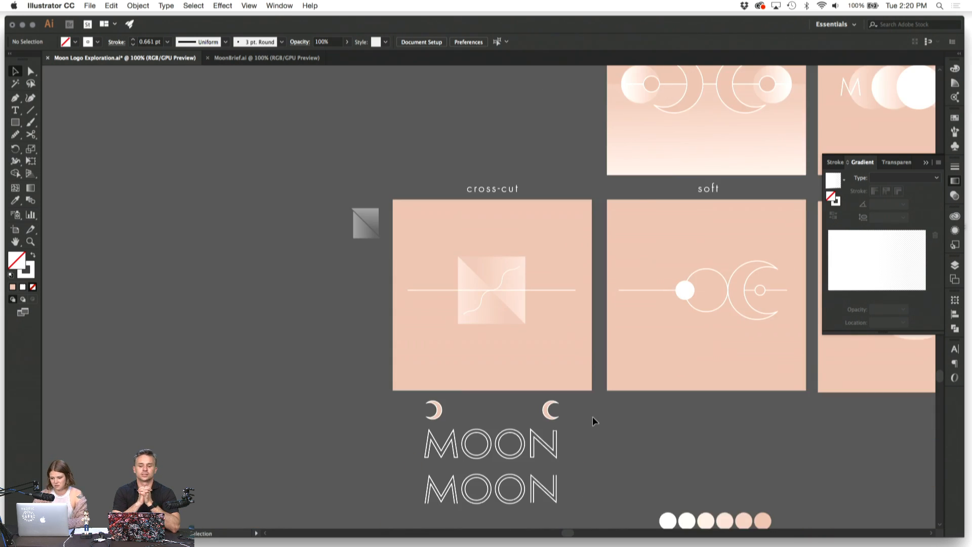
Step: Isolate the wavy line and match its stroke to the horizontal line's 0.837 pt with the Eyedropper
key("super+plus")
key("super+plus")
double_click(476, 299)
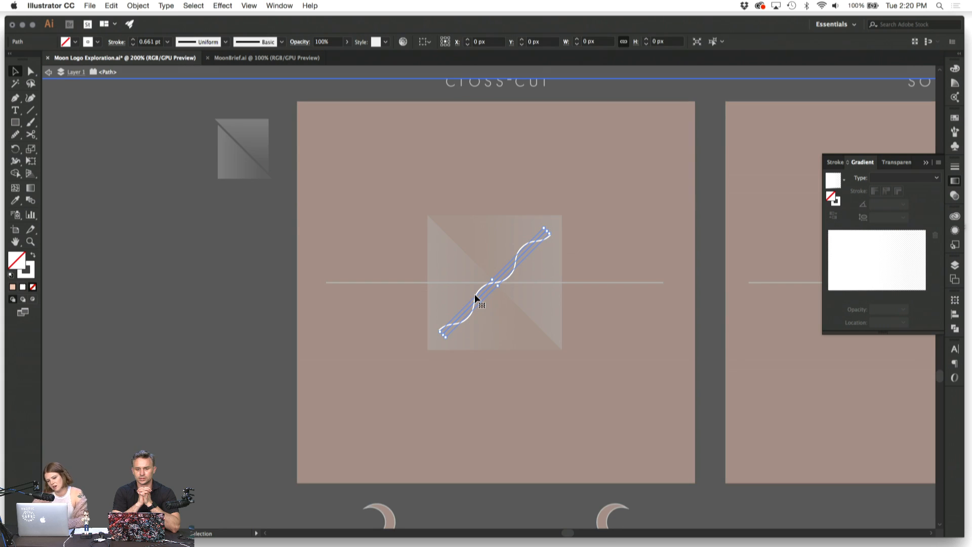
left_click(15, 201)
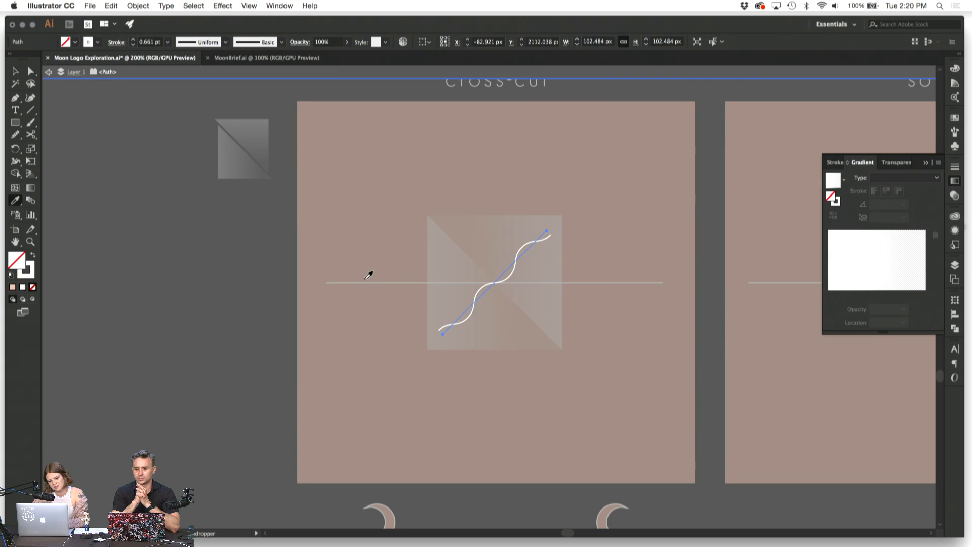
left_click(368, 280)
left_click(15, 71)
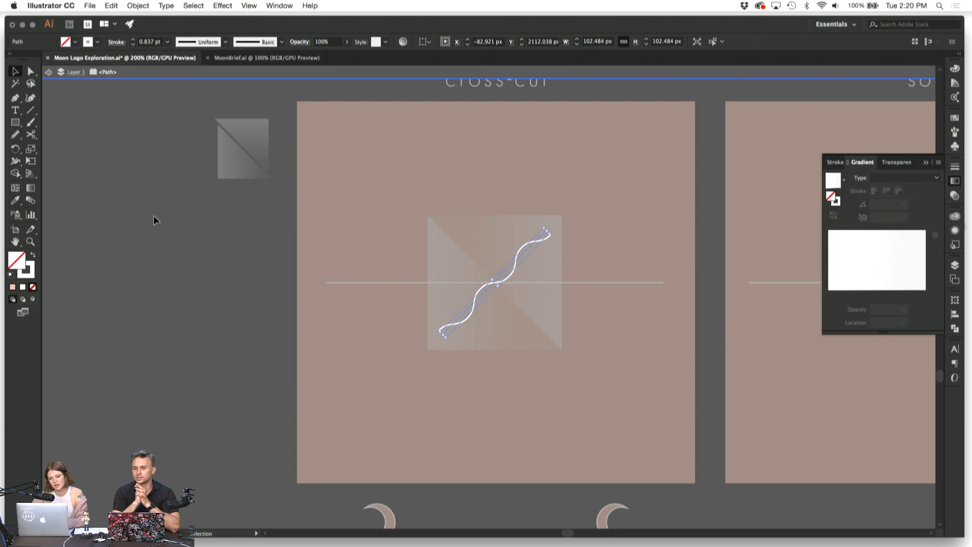
double_click(153, 215)
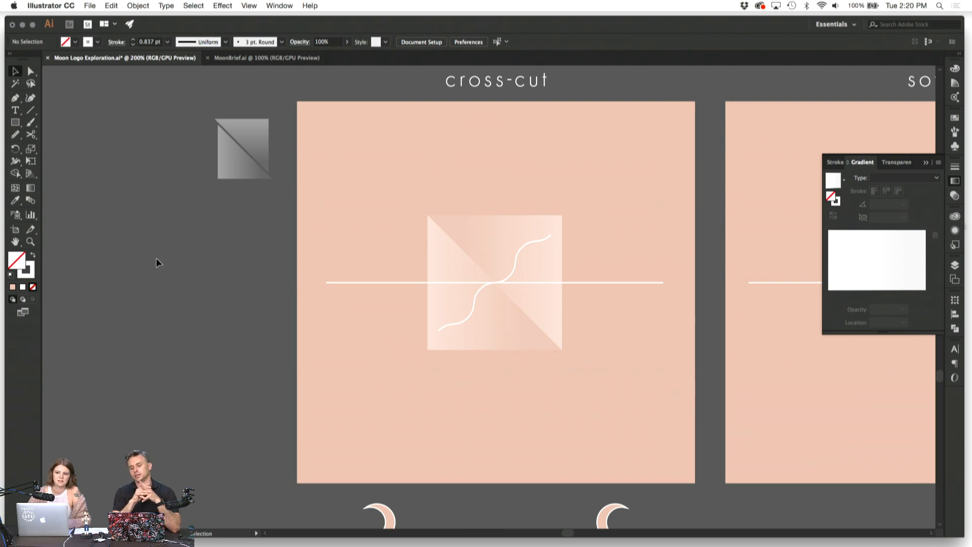
Step: Move the small grey gradient square down and farther away from the cross-cut tile
key("super+1")
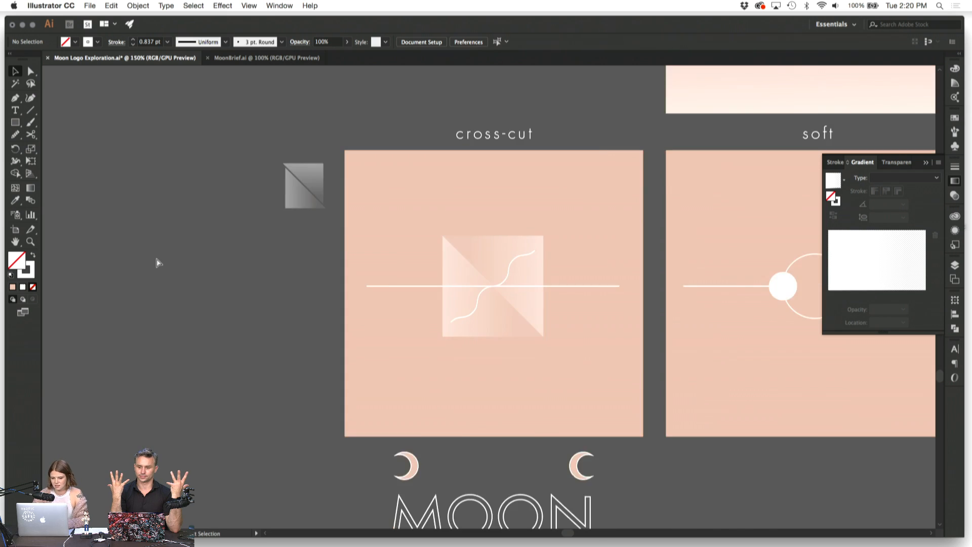
left_click(289, 205)
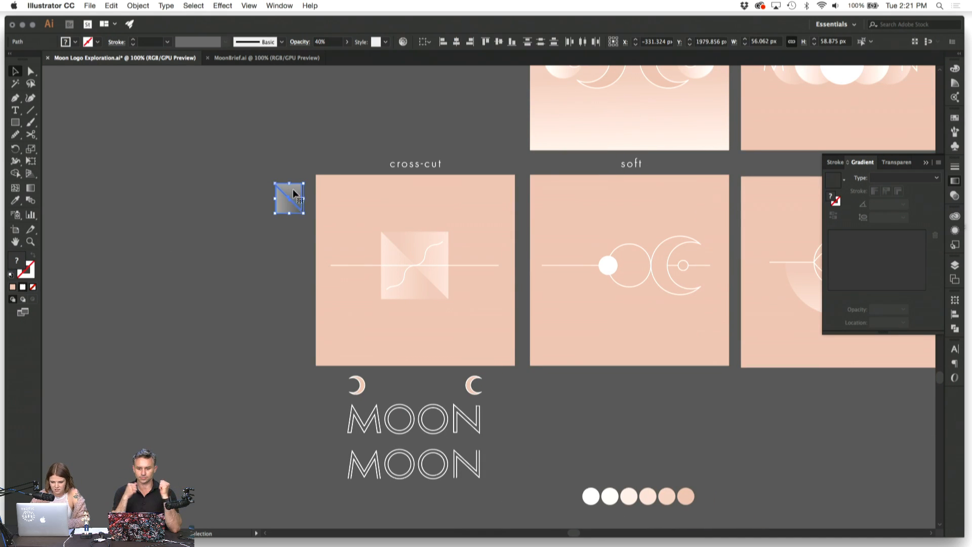
left_click_drag(288, 205, 233, 320)
left_click(258, 396)
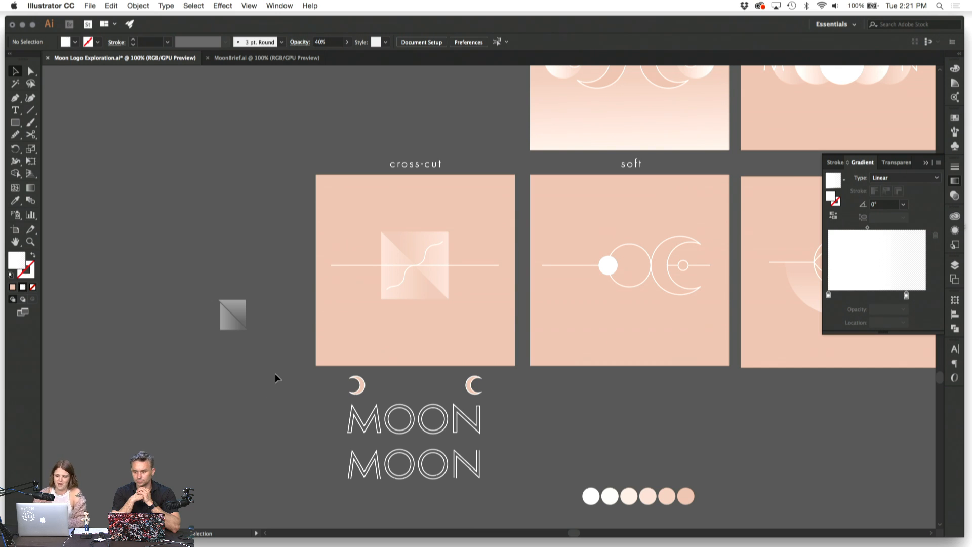
Step: Duplicate the prints tile with its artwork into the empty spot above the cross-cut tile
scroll(275, 374, "up", 5)
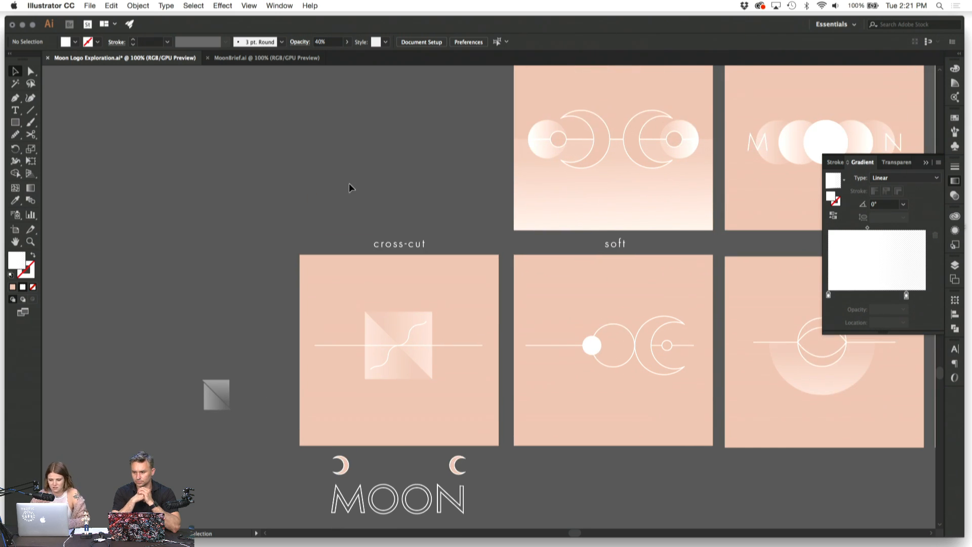
scroll(350, 183, "right", 5)
scroll(350, 184, "up", 3)
scroll(349, 183, "left", 2)
scroll(350, 183, "up", 1)
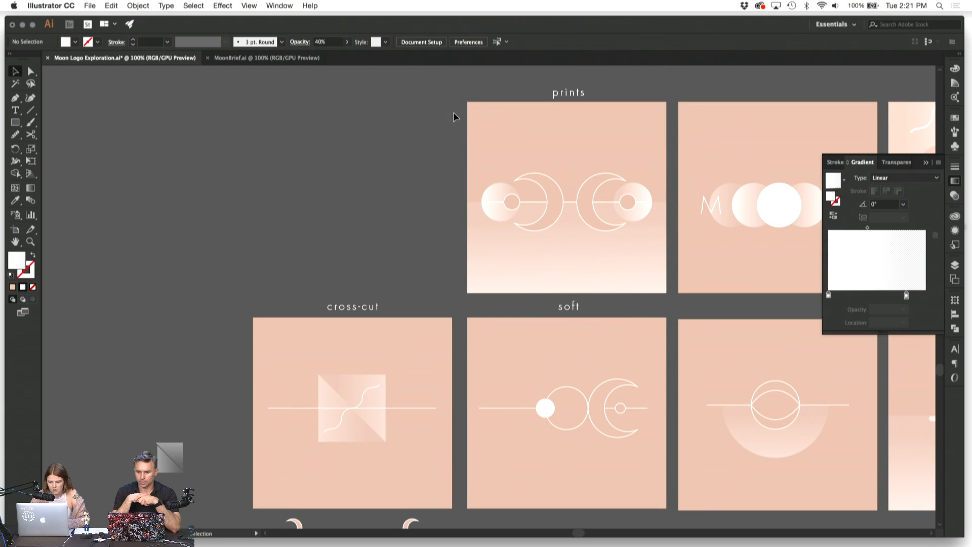
left_click_drag(453, 113, 430, 262)
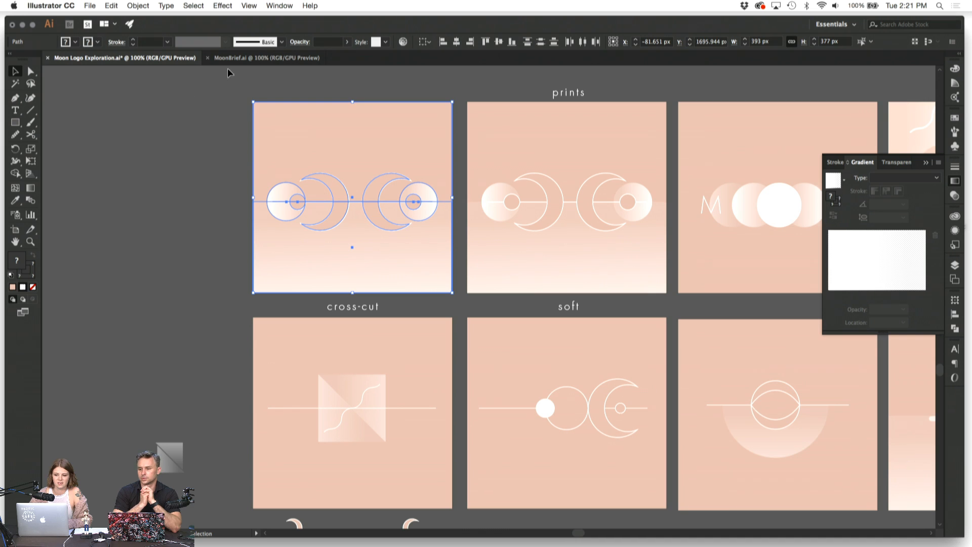
left_click(169, 184)
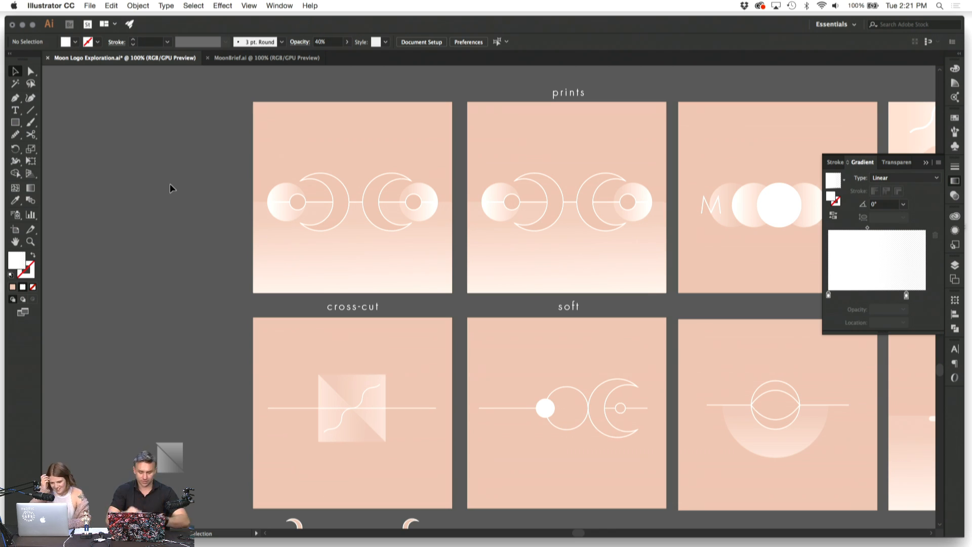
Step: Delete the white gradient rectangle from the lower half of the duplicated prints tile
scroll(170, 183, "down", 1)
scroll(169, 184, "down", 3)
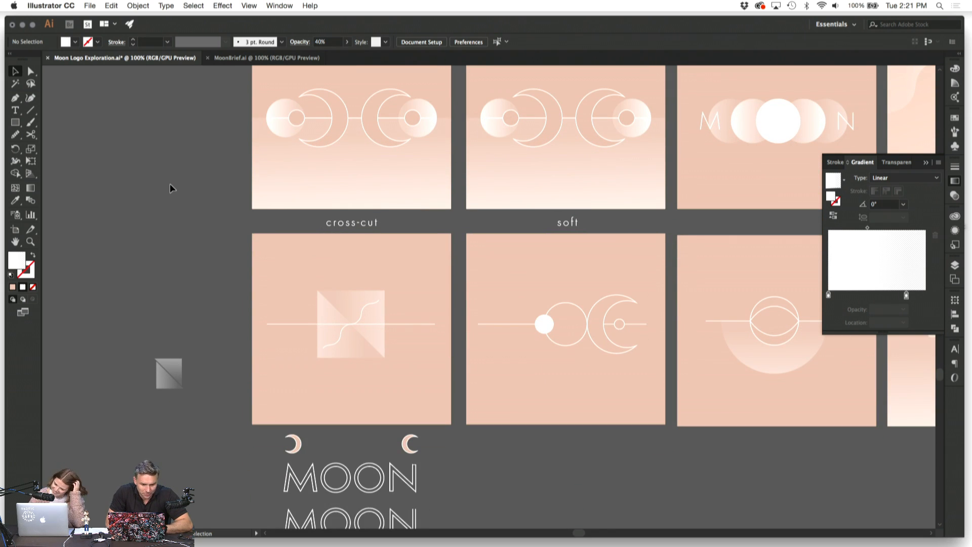
scroll(169, 184, "up", 3)
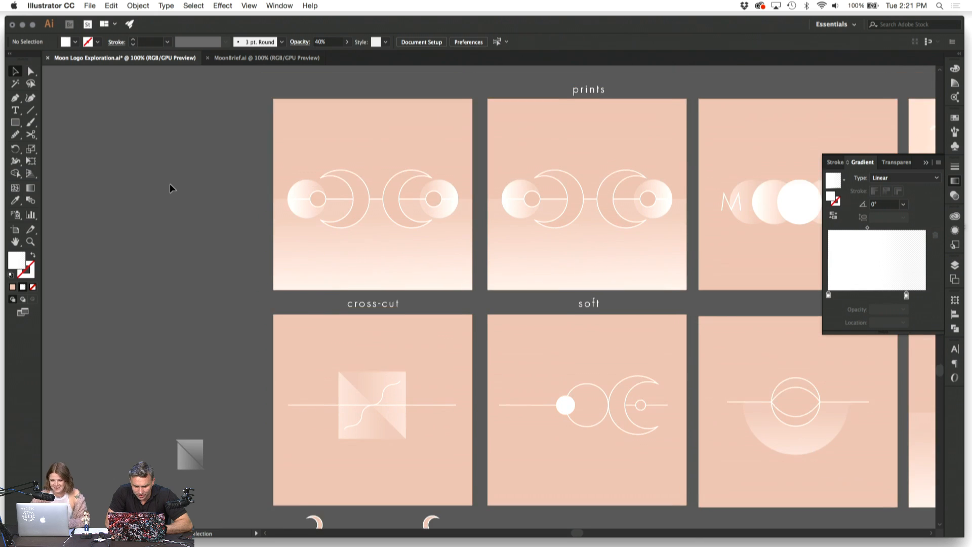
key("super+equal")
scroll(170, 184, "up", 4)
scroll(170, 185, "left", 3)
left_click(192, 308)
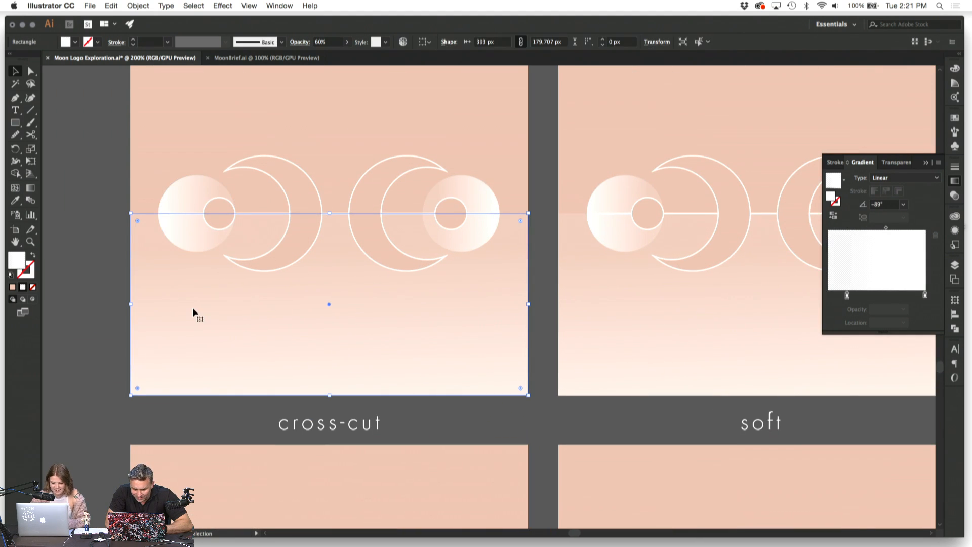
key("Delete")
Step: Lock the duplicated tile's peach background and delete the moon and crescent artwork on it
key("super+minus")
key("super+minus")
left_click(322, 176)
key("super+2")
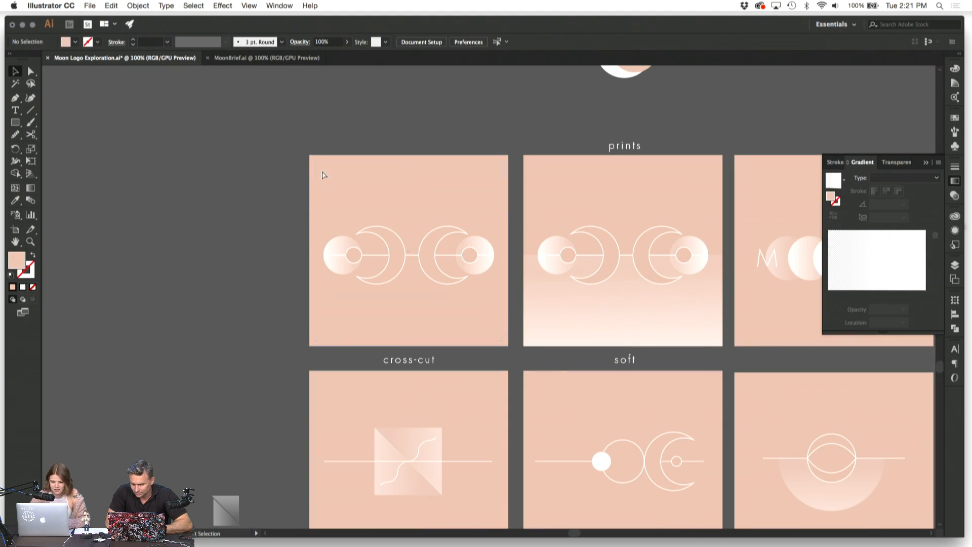
left_click_drag(319, 180, 513, 319)
key("Delete")
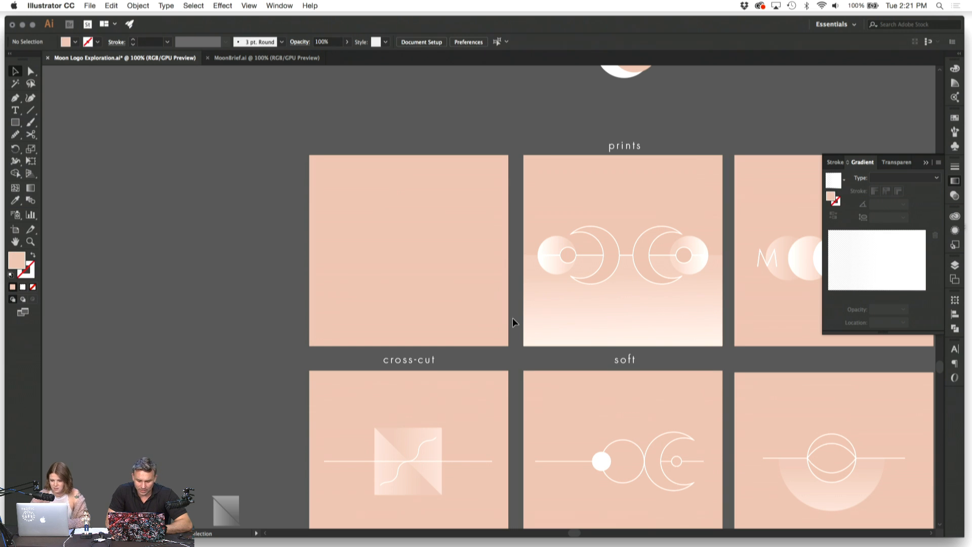
scroll(512, 319, "right", 10)
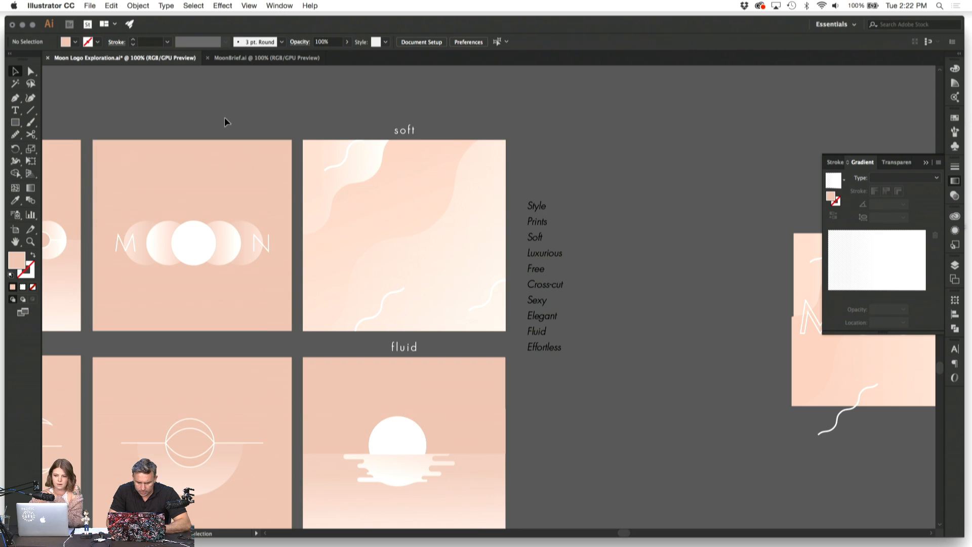
scroll(179, 99, "left", 3)
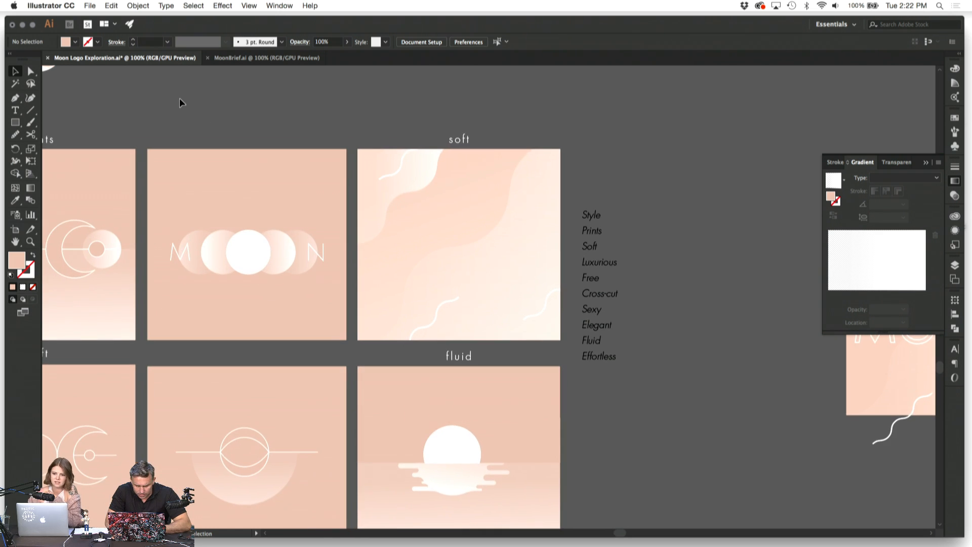
Step: Duplicate the prints label and place the copy above the blank tile over the cross-cut concept
scroll(179, 99, "right", 5)
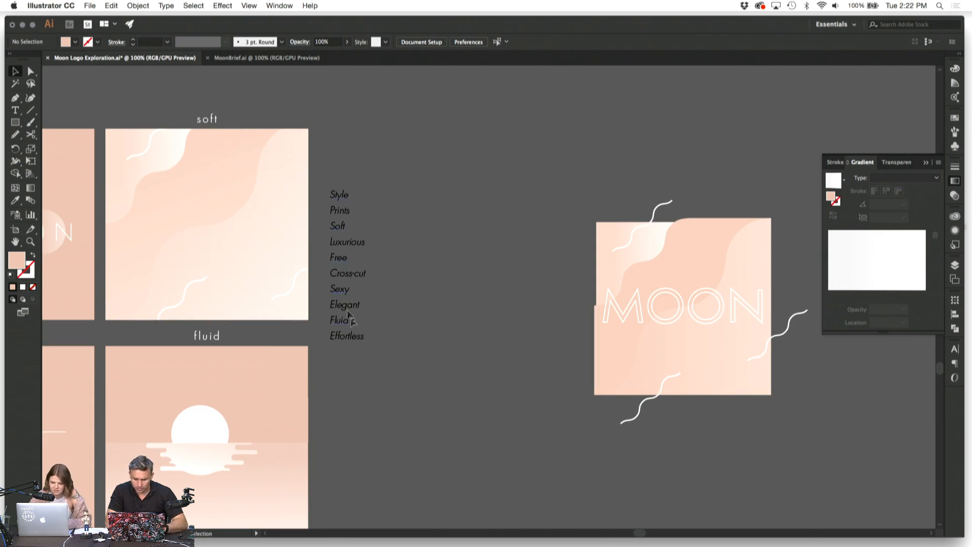
double_click(355, 342)
double_click(340, 337)
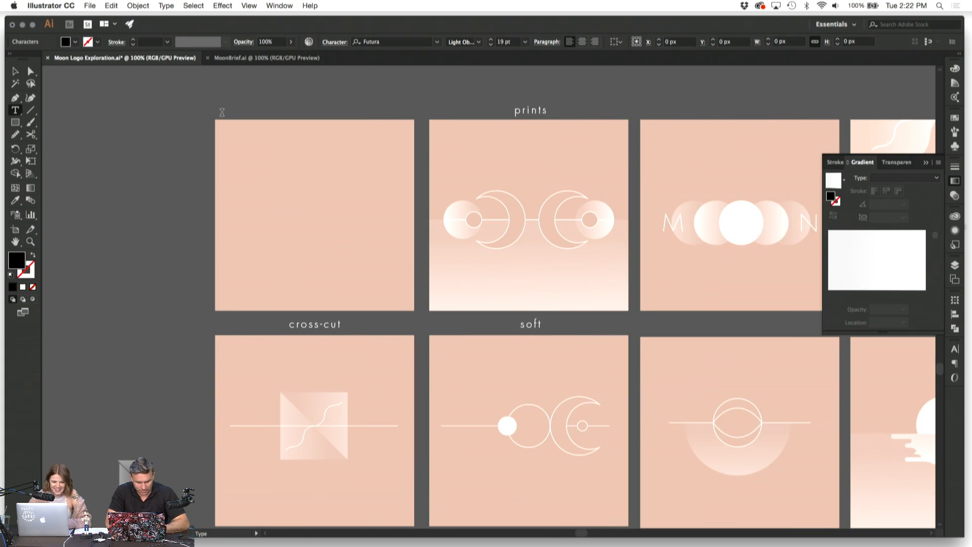
left_click(16, 73)
left_click(489, 134)
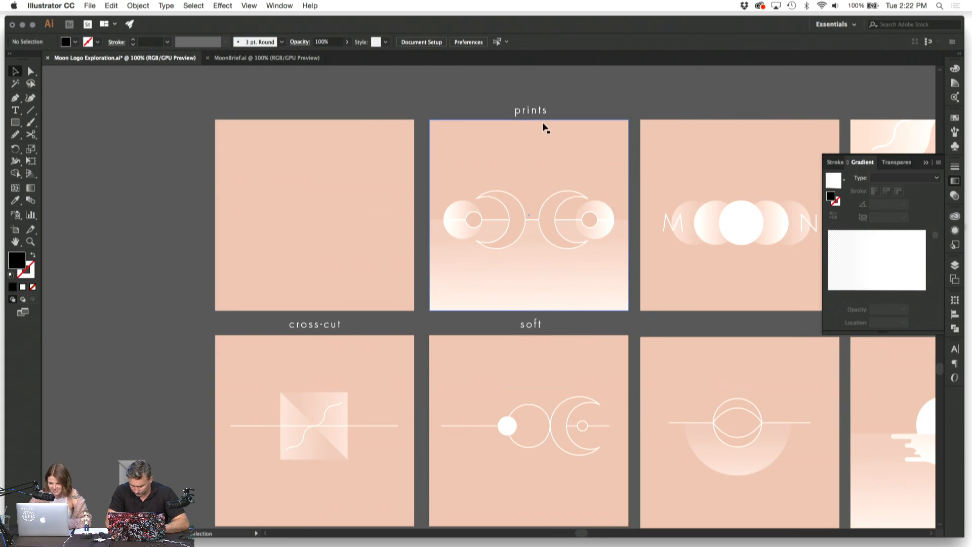
left_click(532, 110)
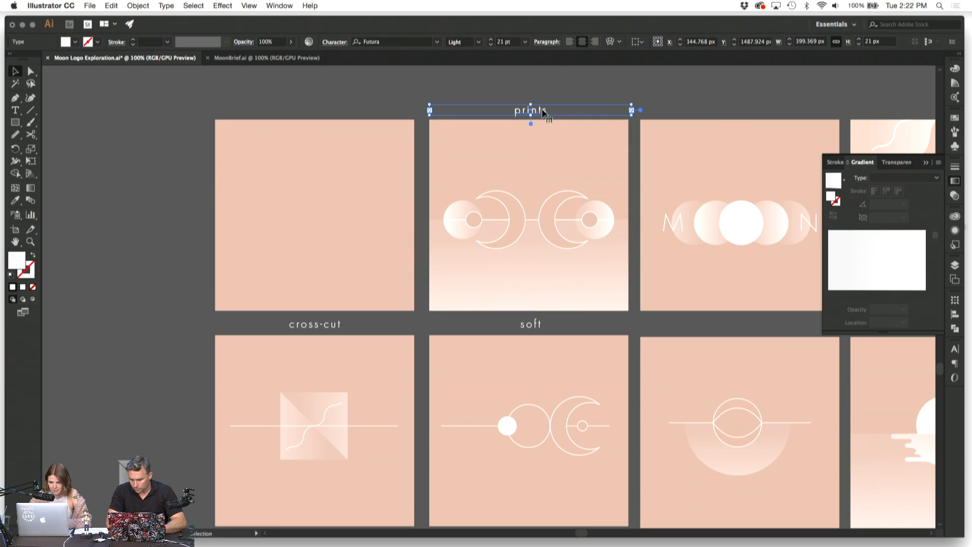
left_click_drag(534, 110, 329, 123)
left_click(176, 152)
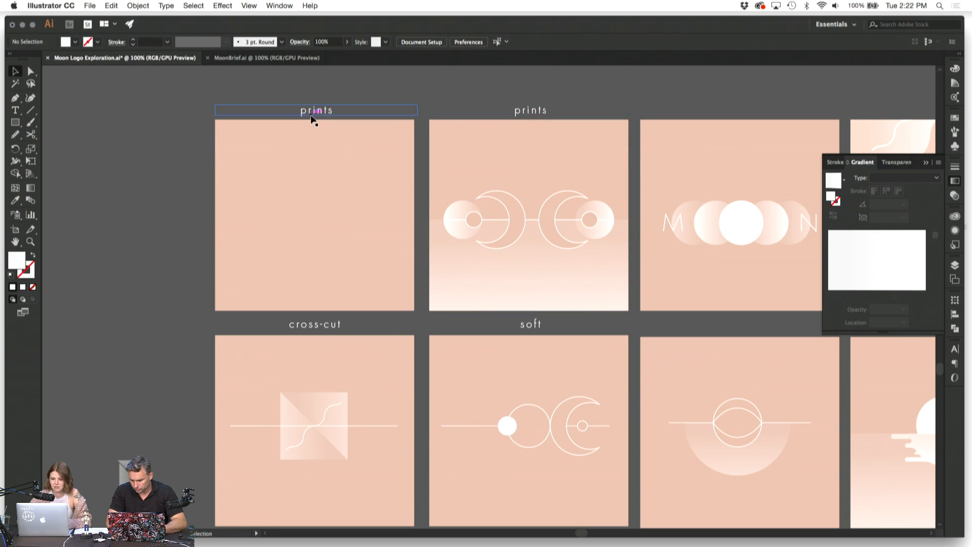
Step: Change the duplicated label above the blank tile to read effortless
left_click(311, 111)
double_click(312, 111)
type("e")
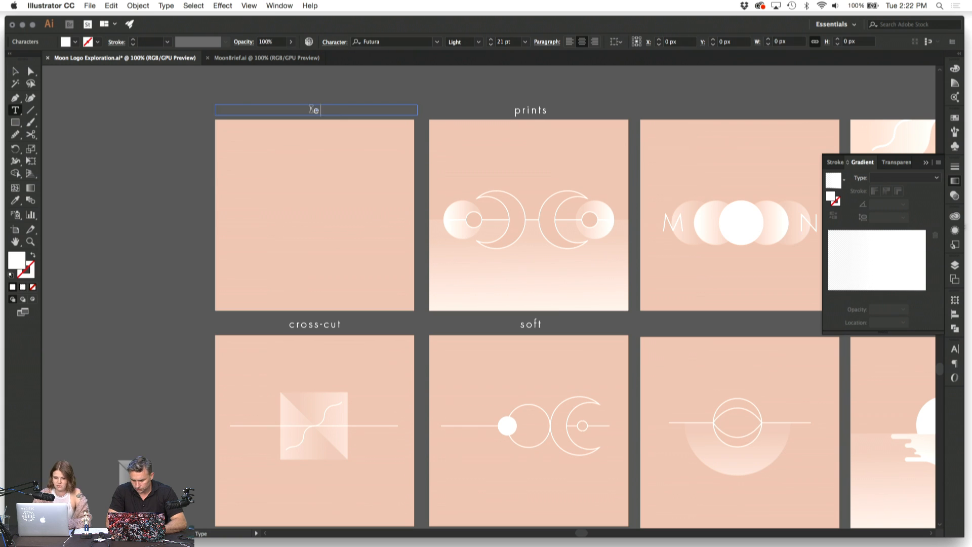
type("ffortless")
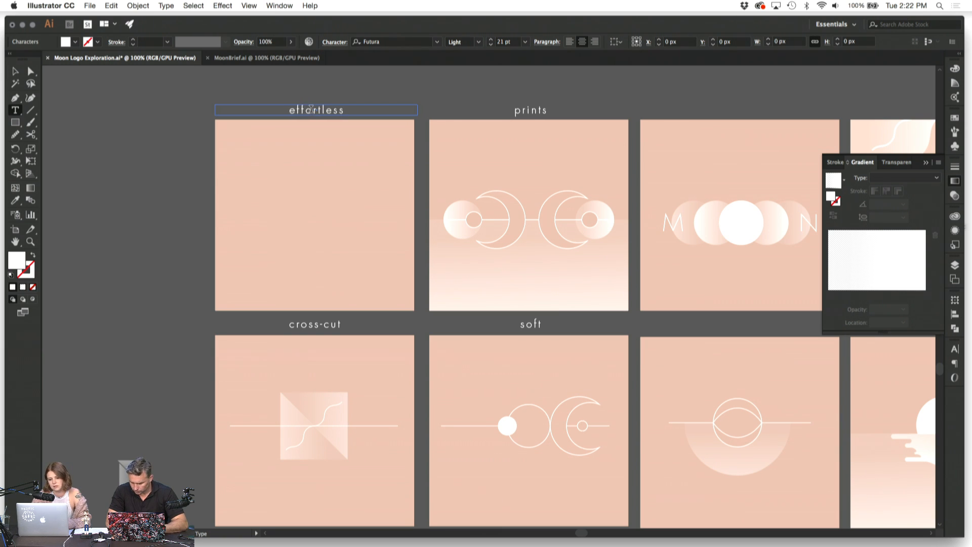
key("Escape")
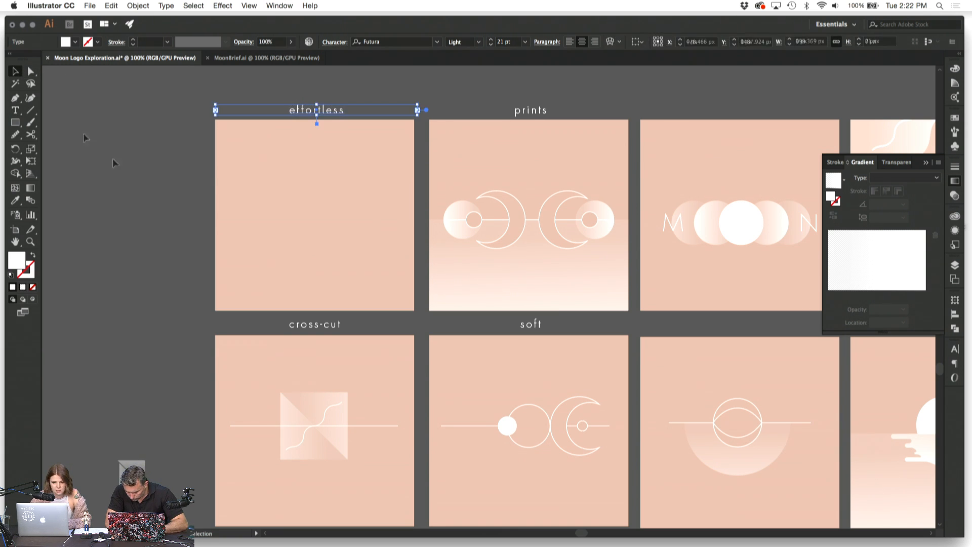
left_click(138, 178)
Step: Review both rows of moon logo concept tiles against the list of style keywords beside them
scroll(138, 179, "down", 2)
scroll(138, 178, "down", 5)
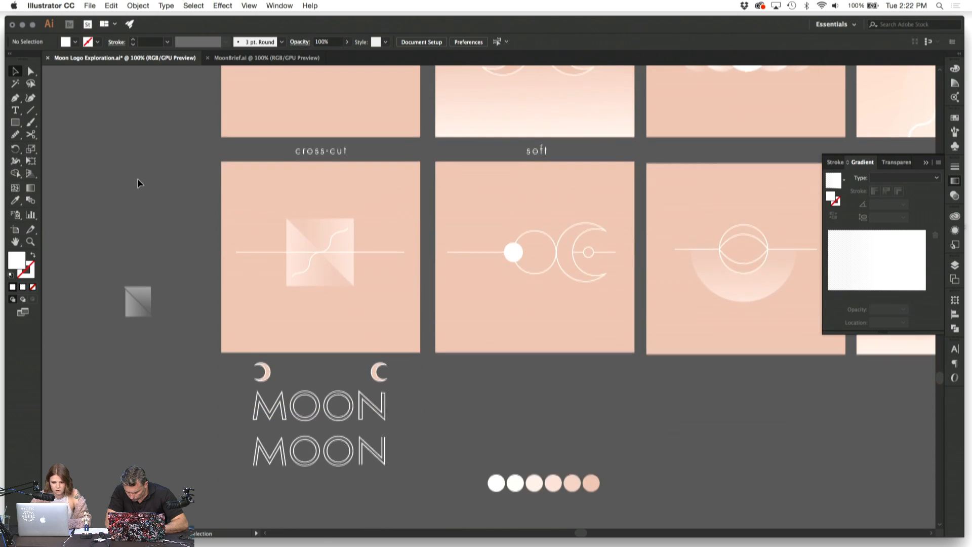
scroll(138, 179, "up", 6)
scroll(138, 178, "right", 7)
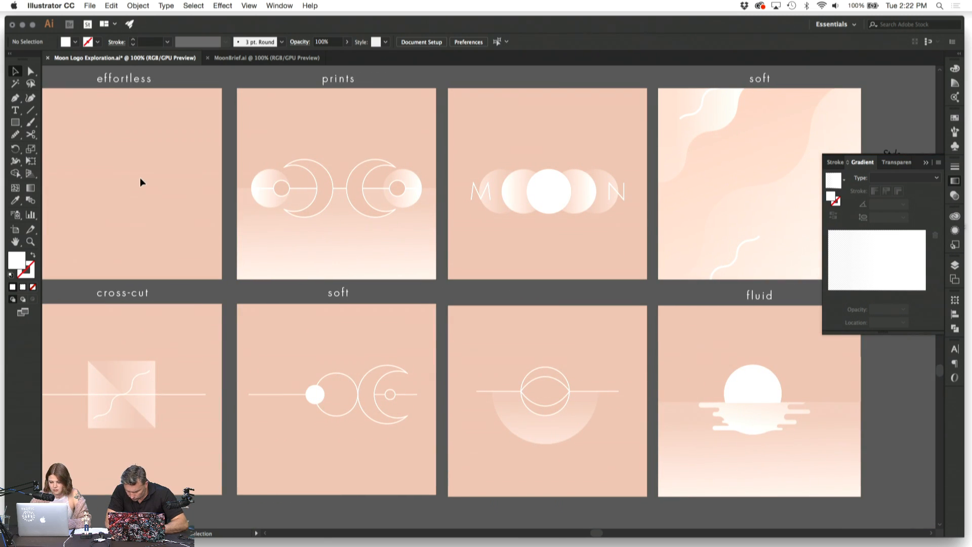
scroll(461, 77, "left", 3)
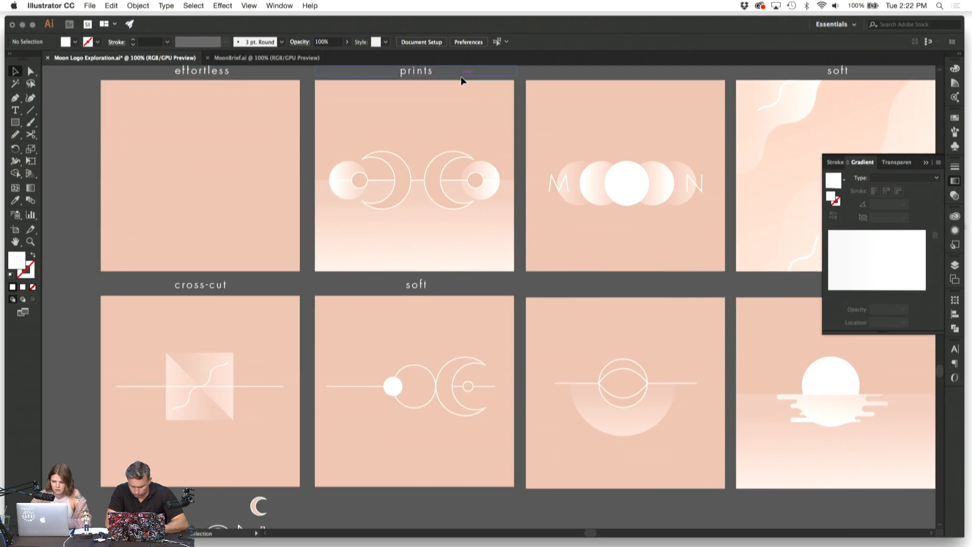
scroll(461, 76, "left", 3)
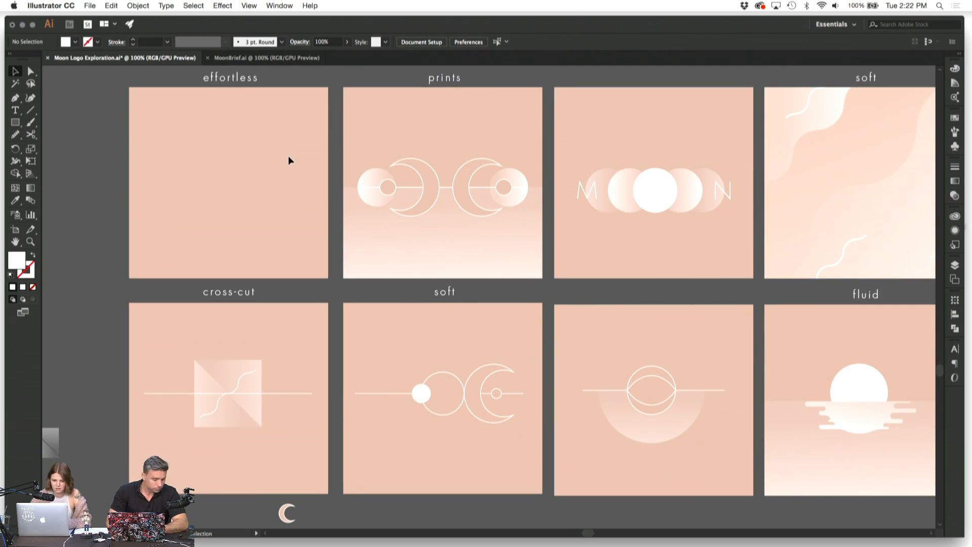
scroll(288, 160, "left", 3)
scroll(326, 143, "right", 4)
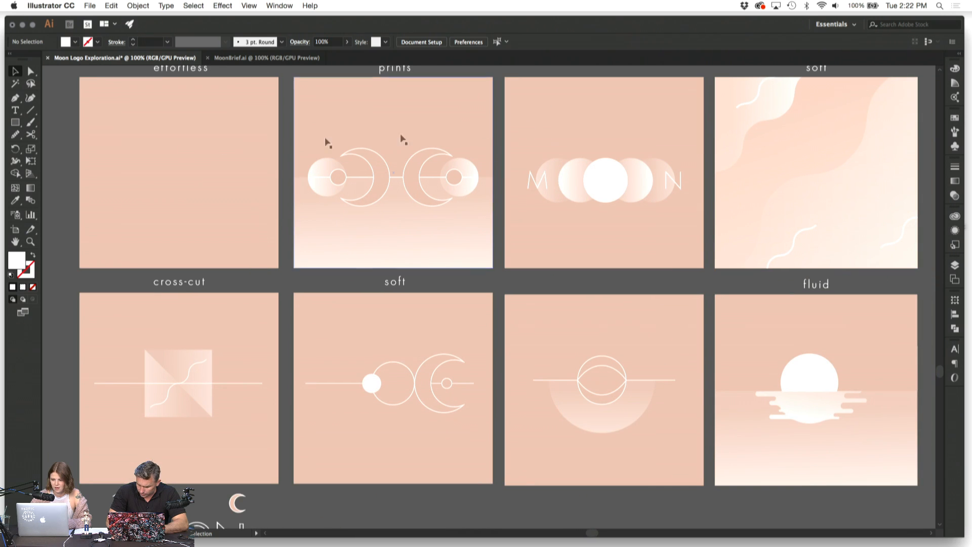
left_click(561, 113)
left_click(527, 74)
scroll(527, 75, "up", 1)
scroll(527, 75, "right", 1)
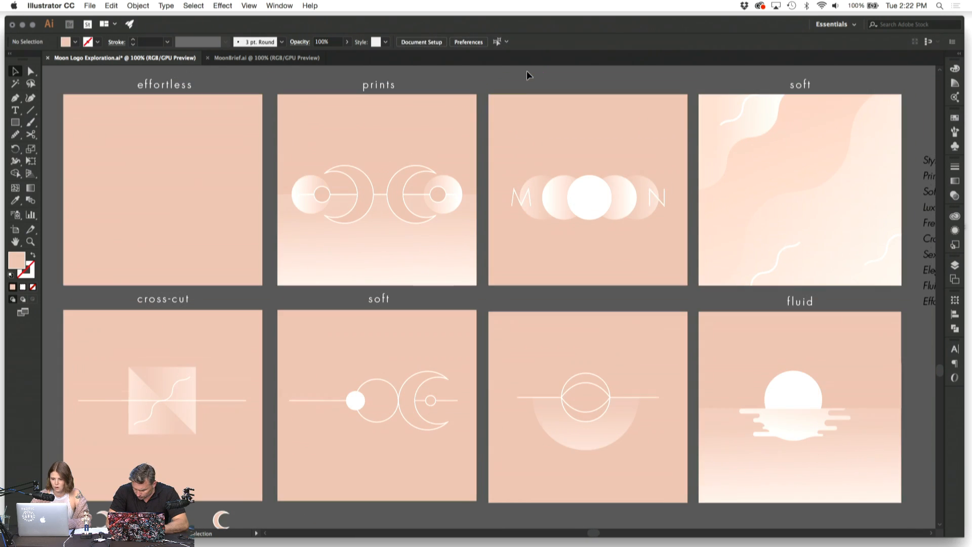
left_click_drag(564, 176, 666, 261)
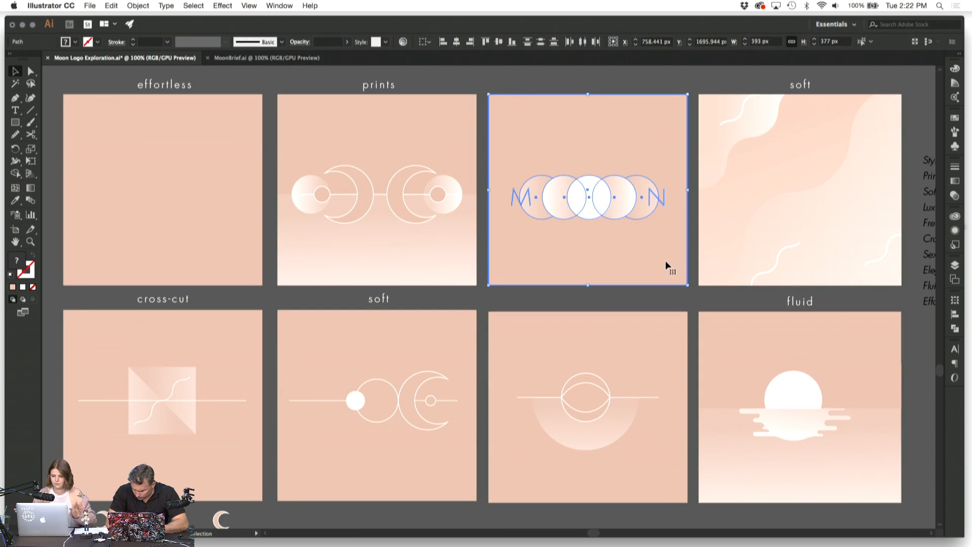
left_click(564, 87)
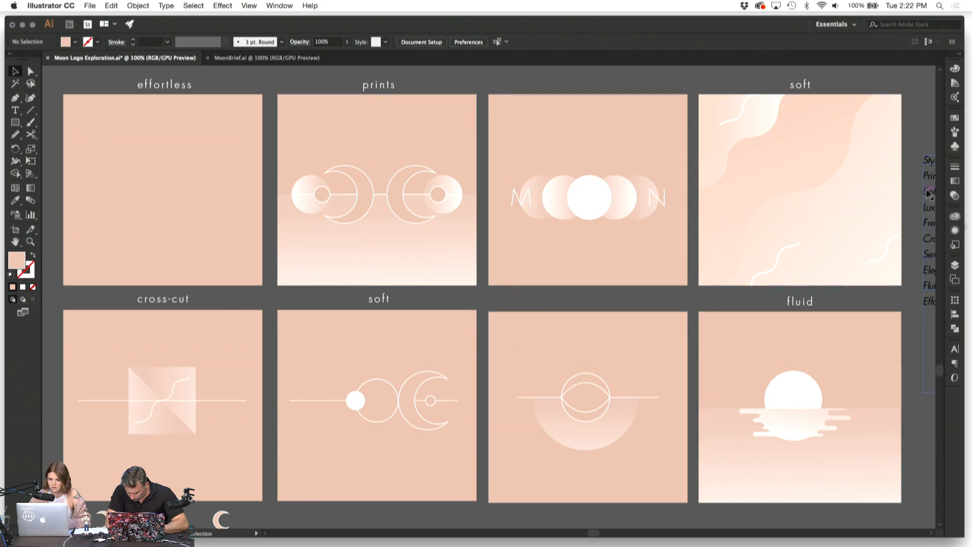
left_click(805, 167)
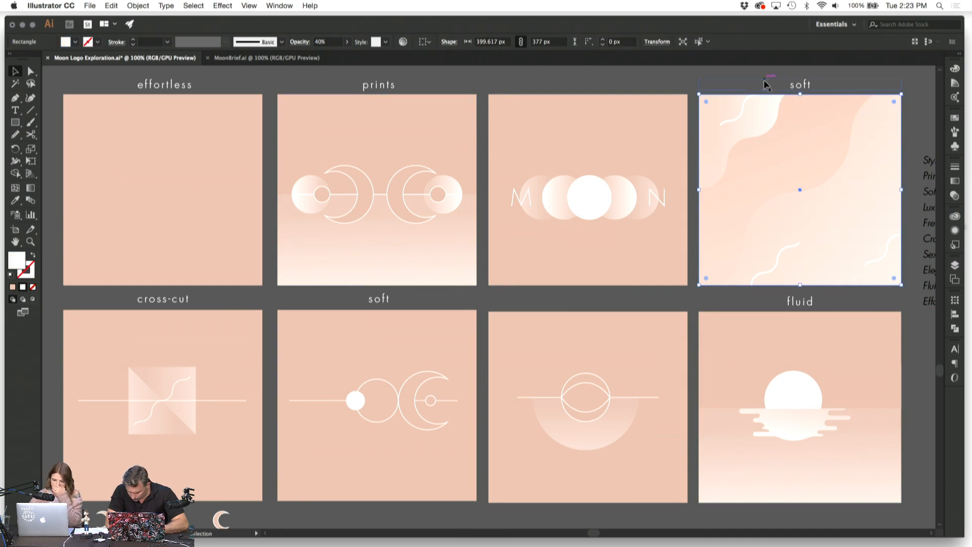
left_click(765, 84)
left_click(758, 71)
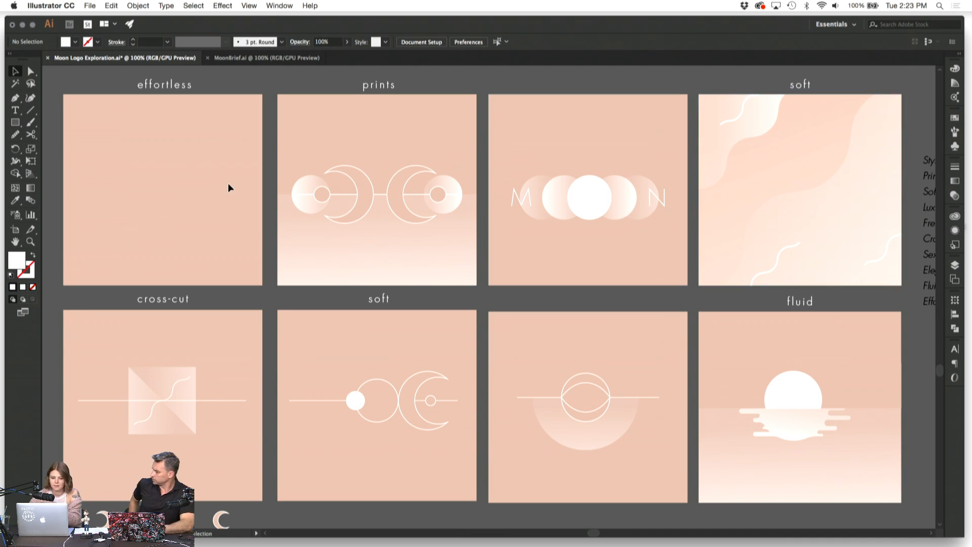
left_click(780, 163)
scroll(781, 163, "right", 1)
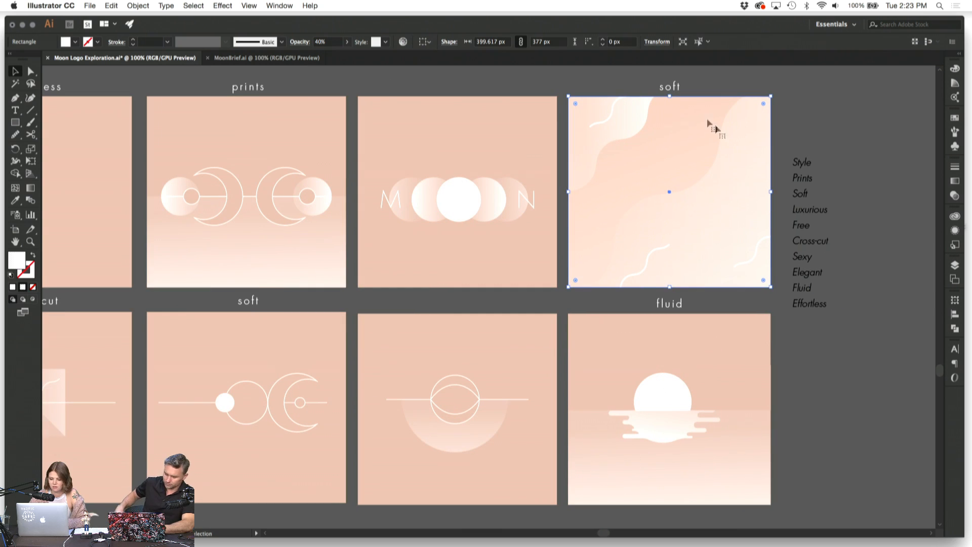
left_click(710, 91)
scroll(708, 93, "right", 8)
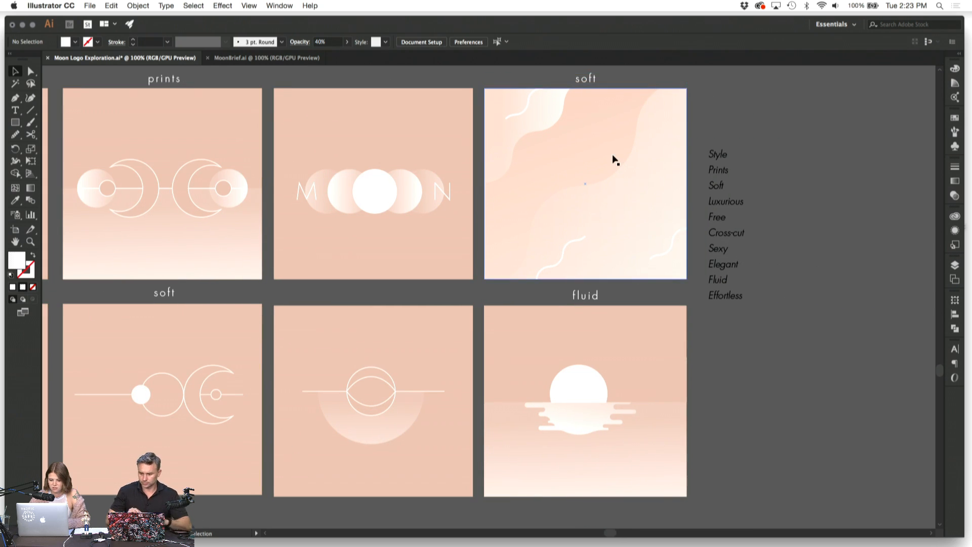
Step: Draw a white gradient circle about 305 px wide over the wavy soft tile and move it onto the canvas beside the fluid tile
left_click(16, 122)
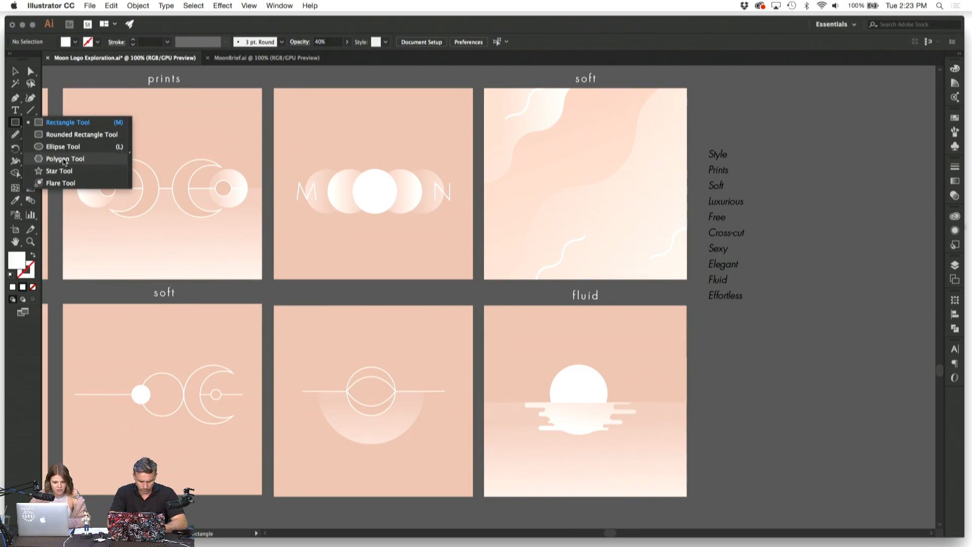
left_click(63, 147)
left_click_drag(504, 111, 658, 244)
key("v")
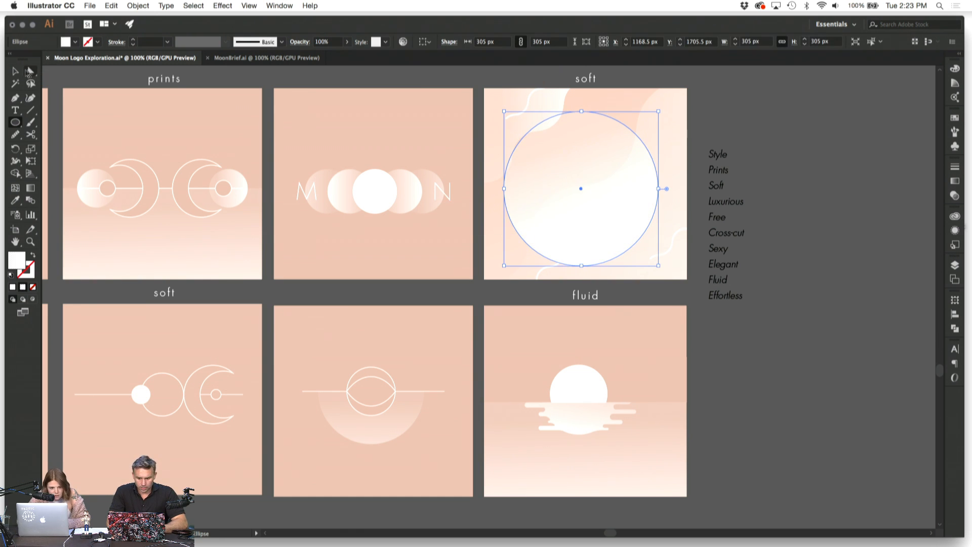
left_click_drag(595, 203, 828, 357)
Step: Move the 40% opacity gradient rectangle off the wavy soft tile, down over the canvas beside the fluid tile
left_click(567, 195)
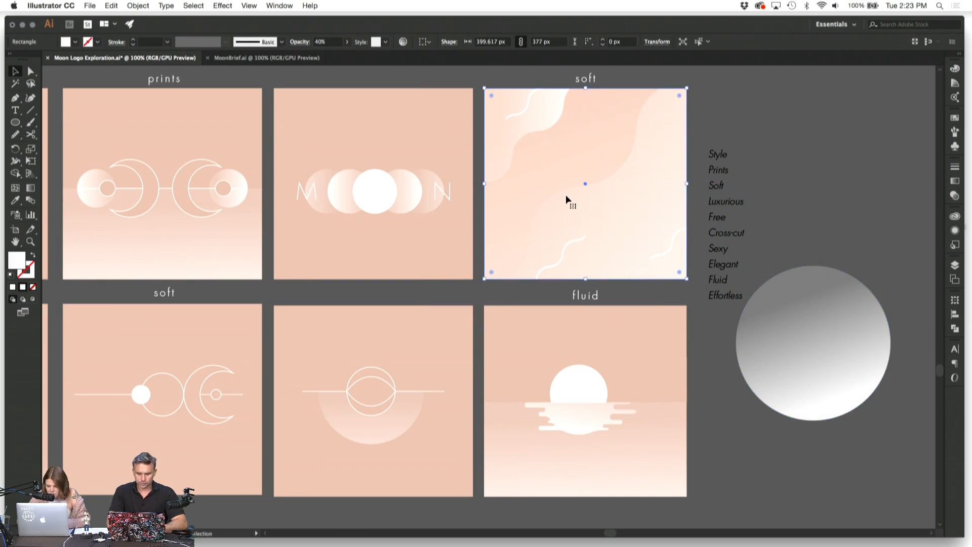
left_click(139, 6)
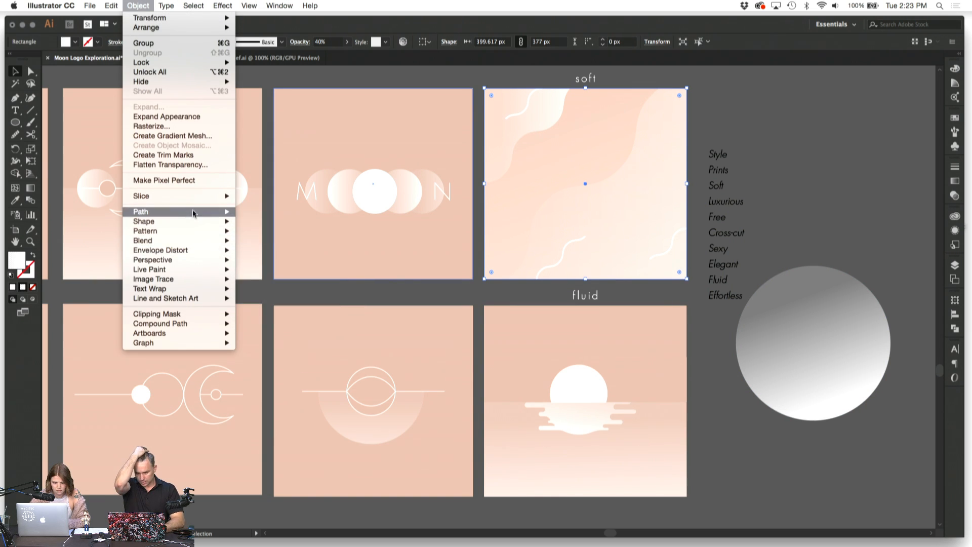
mouse_move(195, 212)
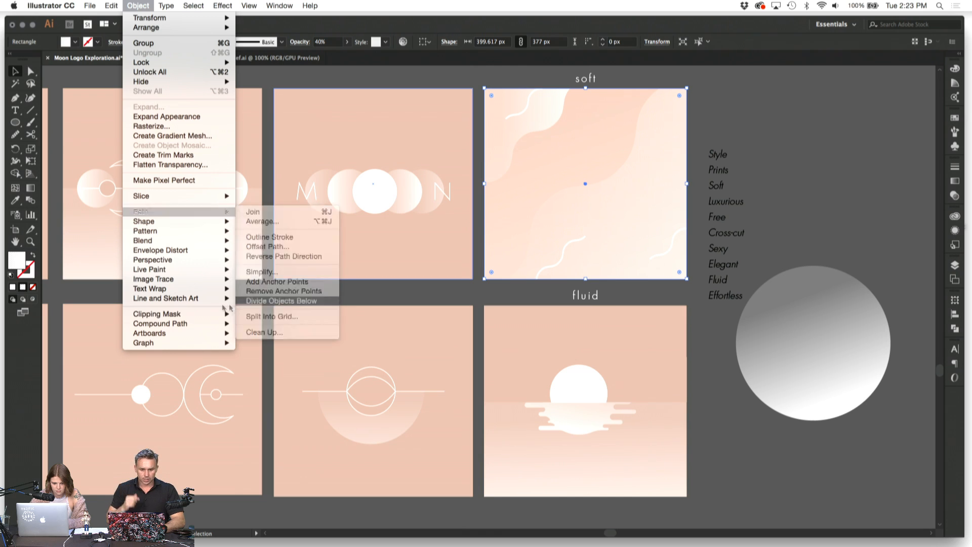
mouse_move(207, 318)
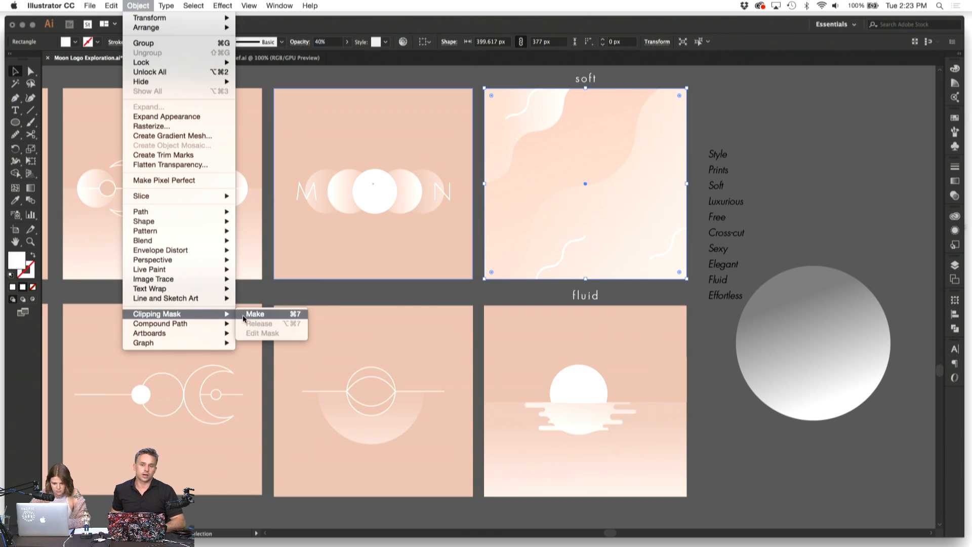
left_click(695, 299)
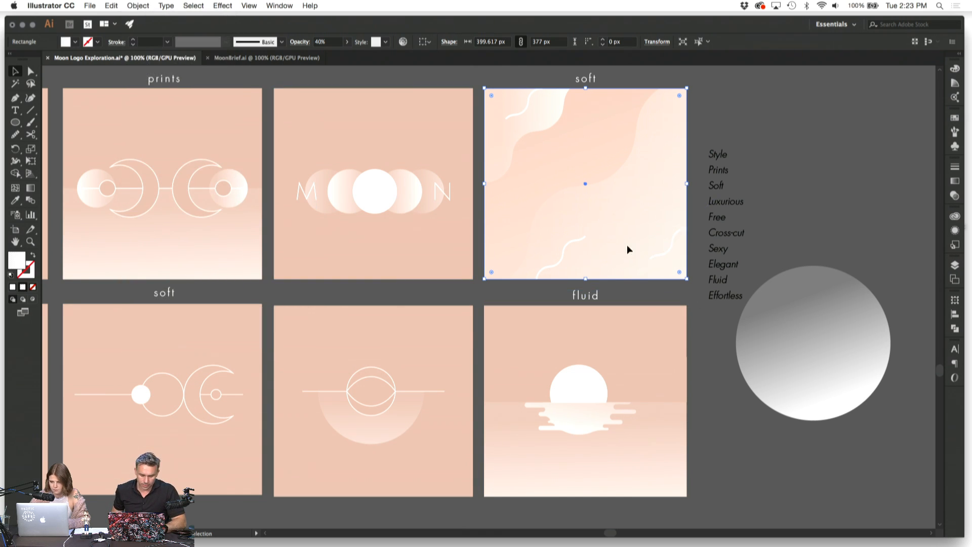
left_click_drag(627, 244, 784, 495)
Step: Release the clipping mask on the wavy soft tile's artwork
left_click(659, 206)
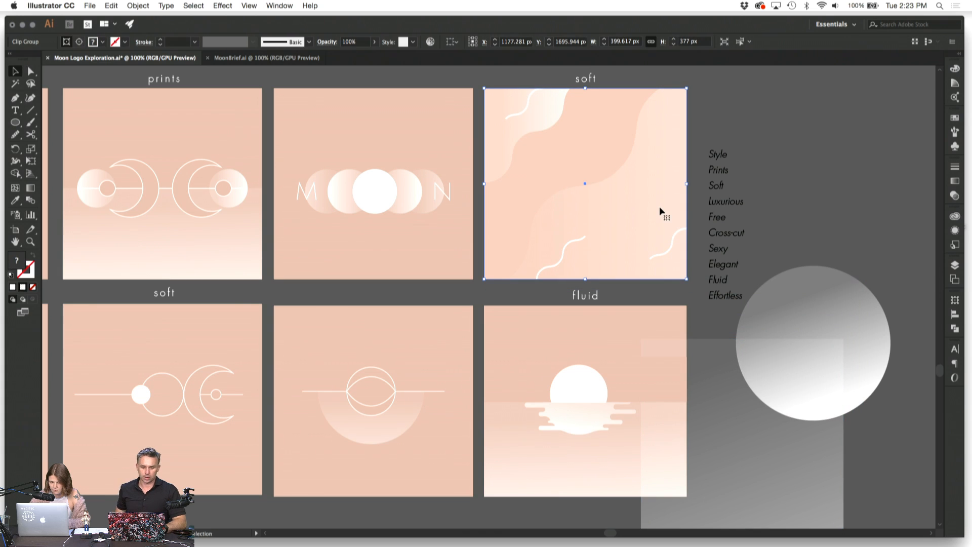
left_click(138, 5)
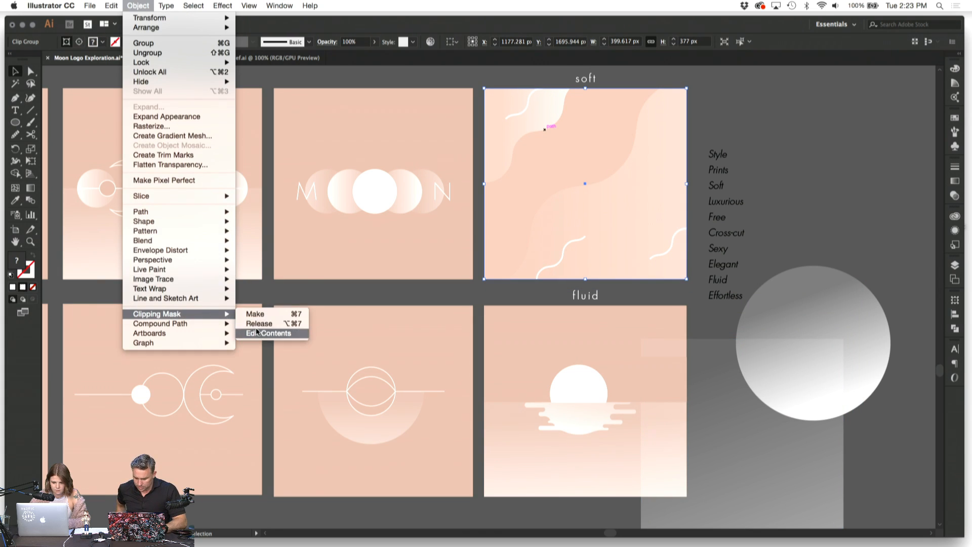
left_click(257, 327)
left_click(697, 100)
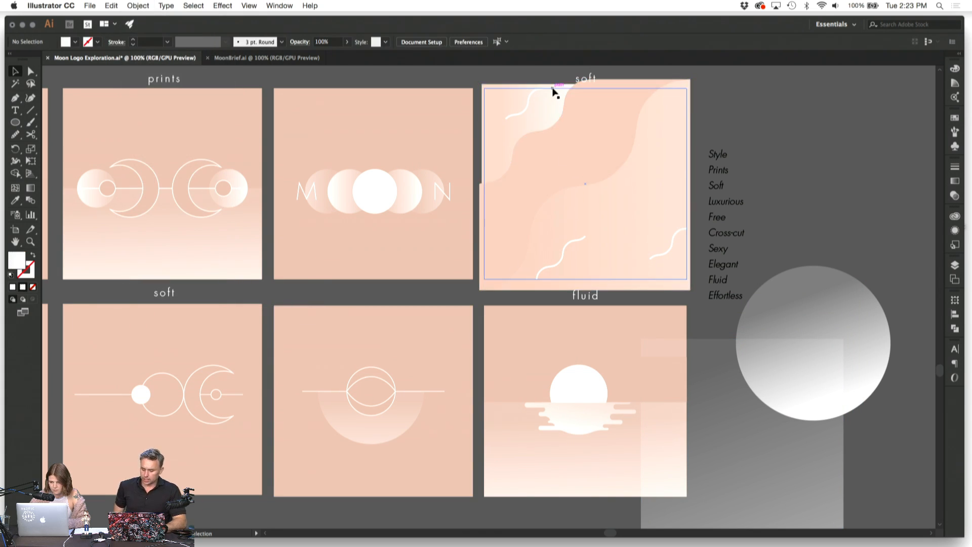
Step: Move the translucent gradient rectangle back over the wavy soft artwork and select the large gradient circle
left_click_drag(708, 402, 552, 150)
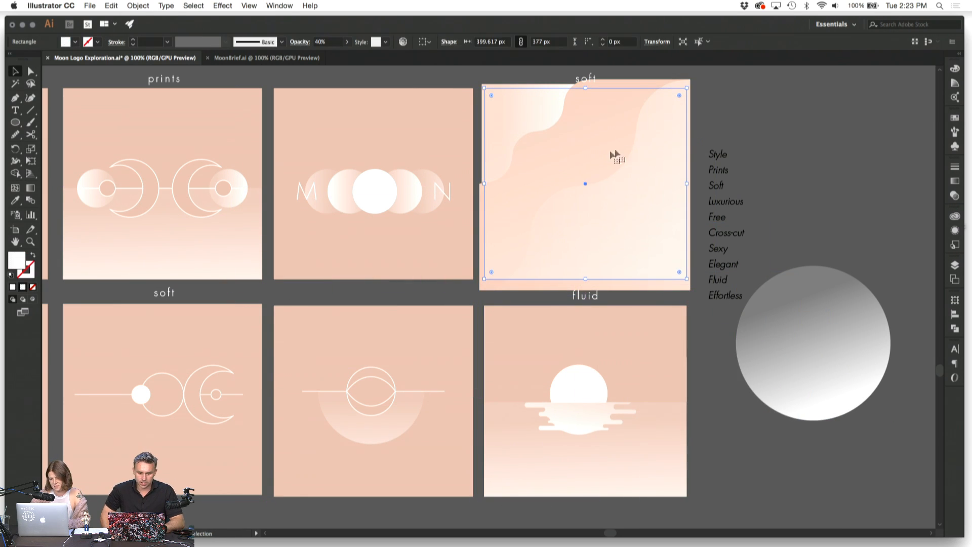
left_click(697, 101)
left_click(622, 105)
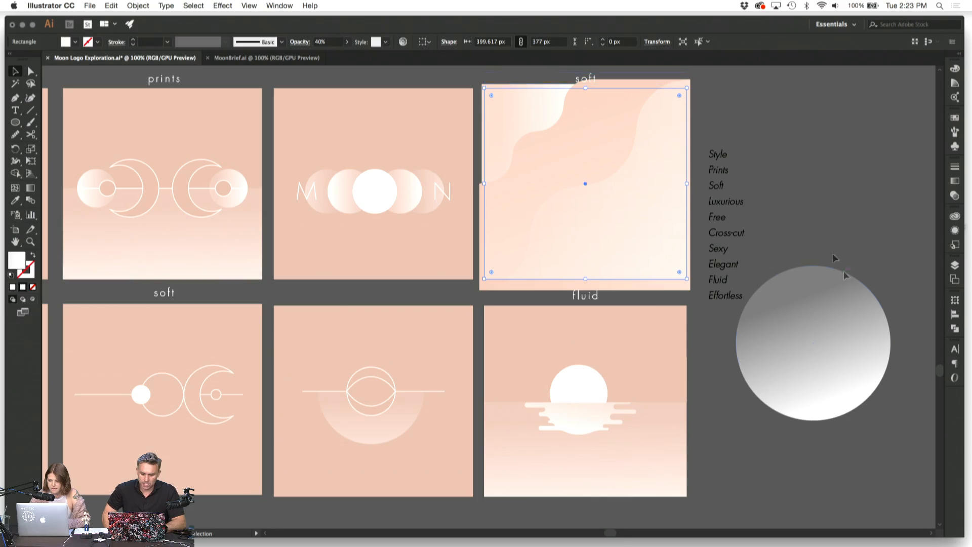
left_click(825, 321)
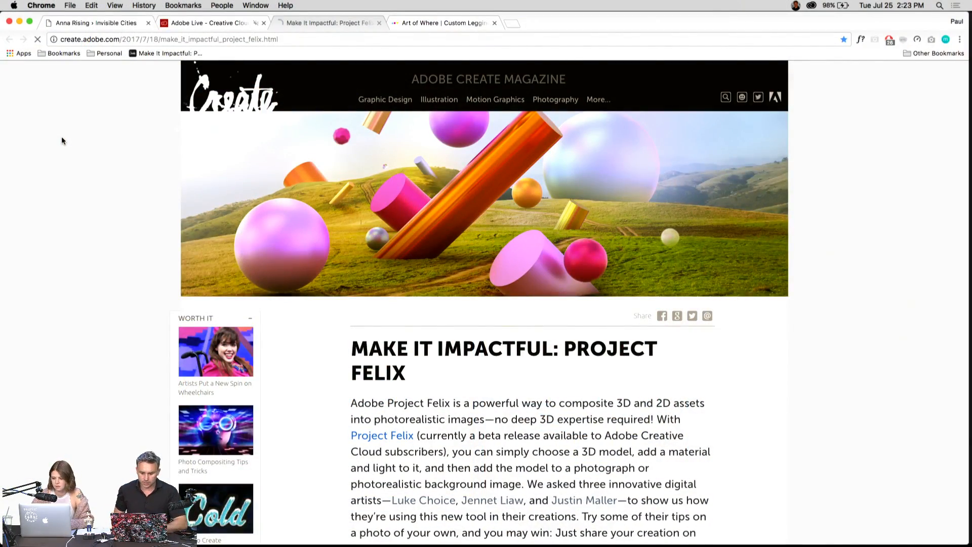
Step: Read the introduction of the Make It Impactful: Project Felix article in Chrome
scroll(62, 135, "down", 5)
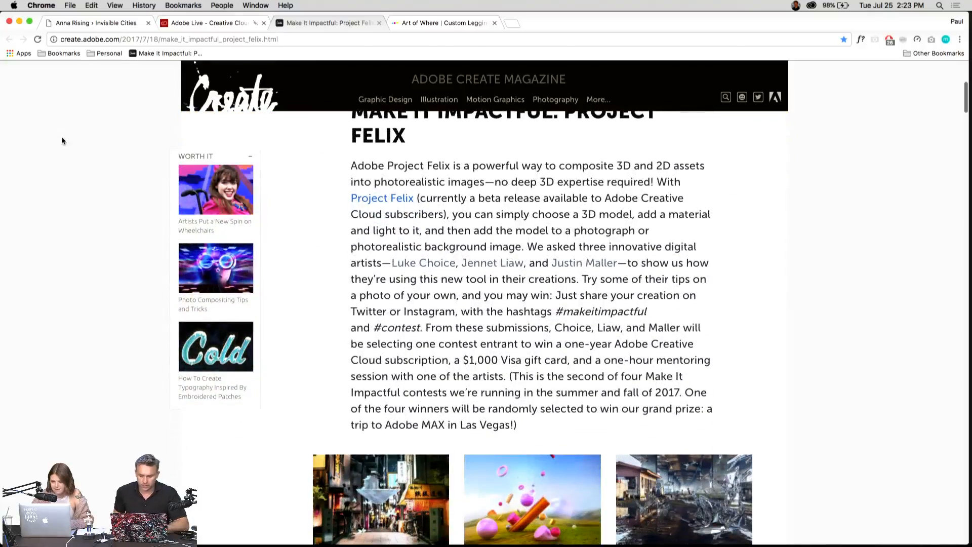
scroll(62, 137, "down", 2)
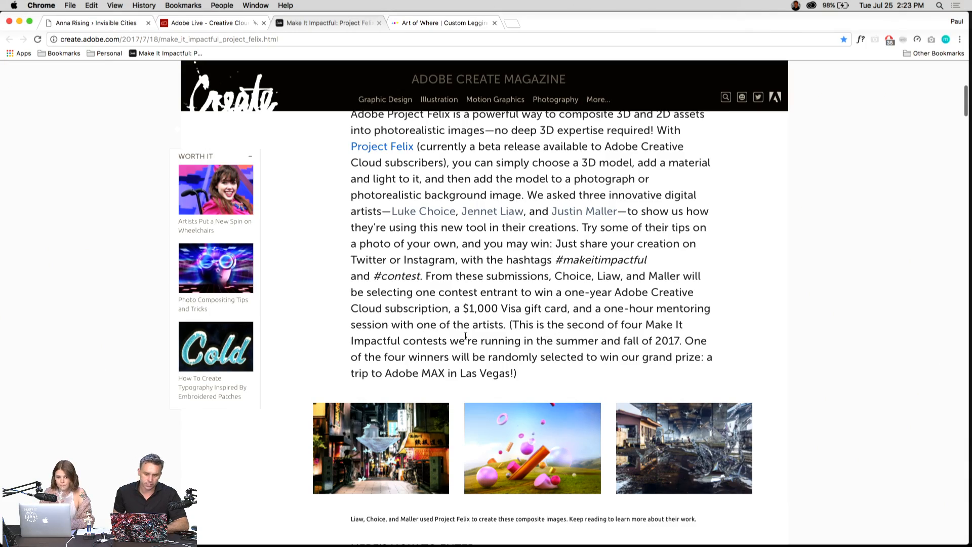
Step: Look through the article's contest entry instructions and the three artists' Project Felix creations, comparing the grassy field image with the night street scene
scroll(465, 335, "down", 3)
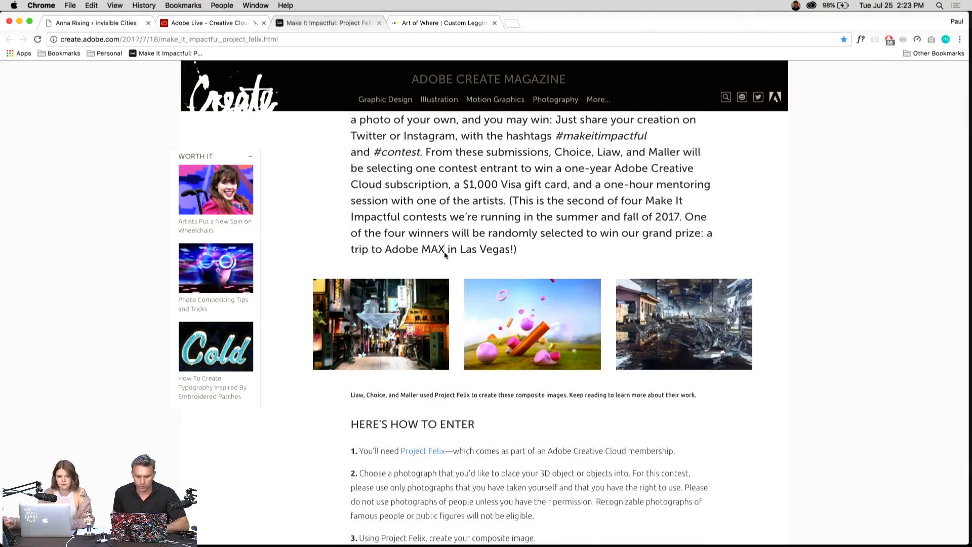
scroll(446, 254, "down", 10)
scroll(444, 231, "up", 5)
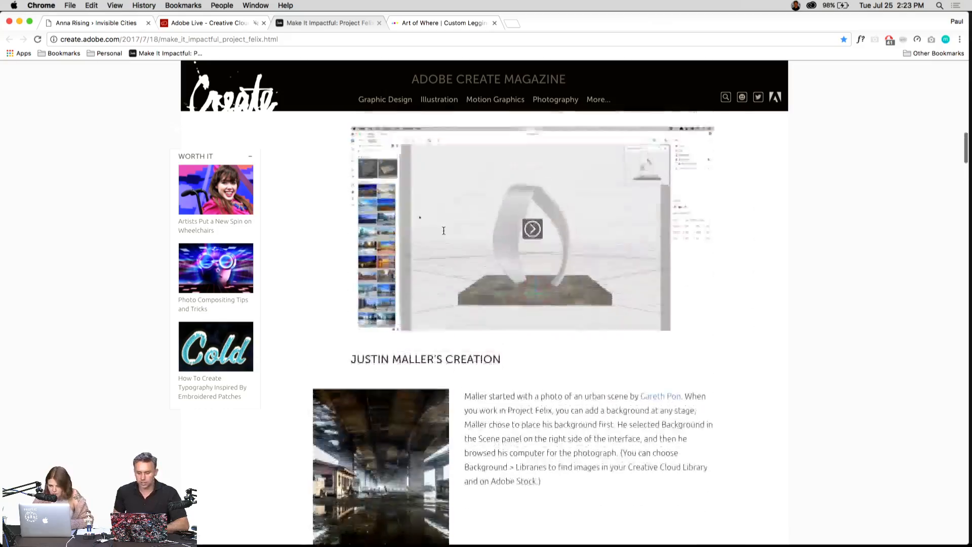
scroll(444, 231, "down", 15)
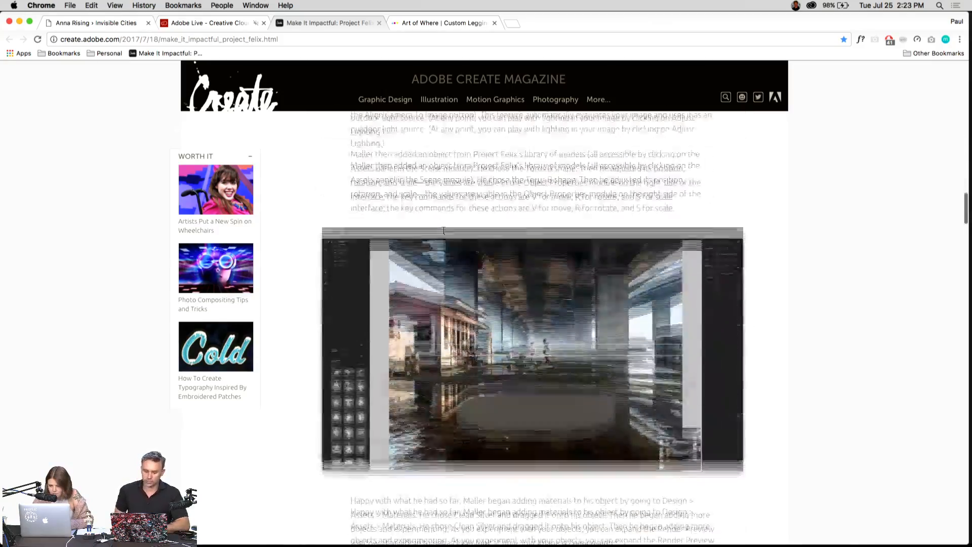
scroll(444, 230, "down", 15)
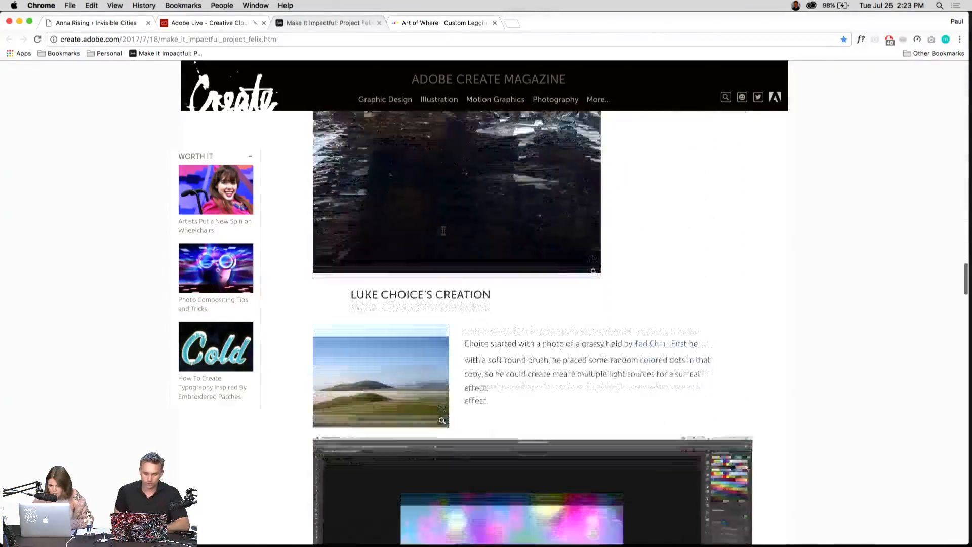
scroll(444, 231, "down", 15)
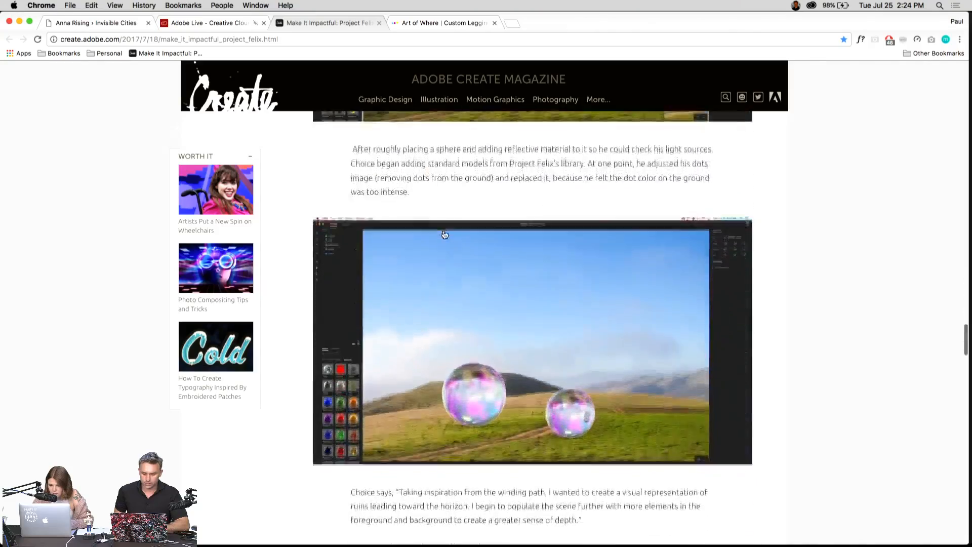
scroll(444, 234, "down", 15)
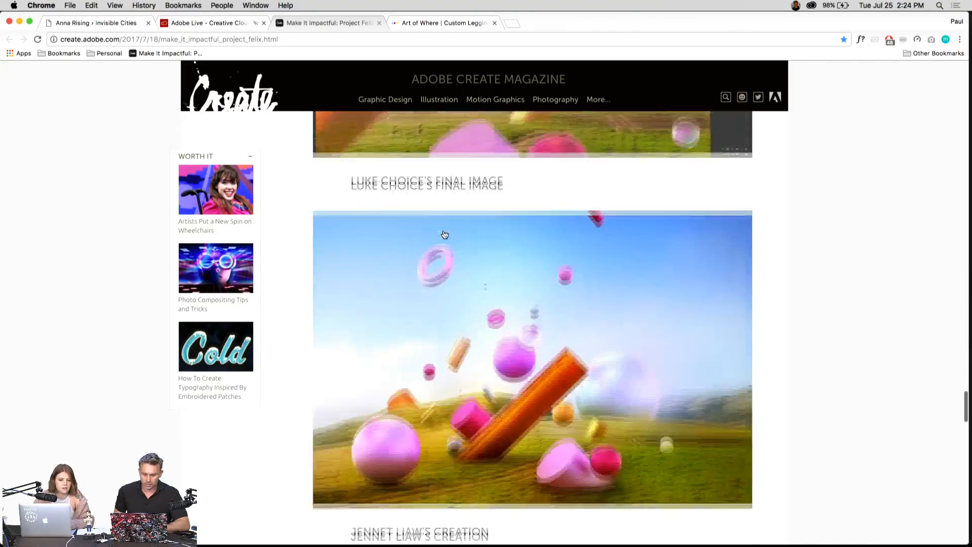
scroll(444, 234, "down", 10)
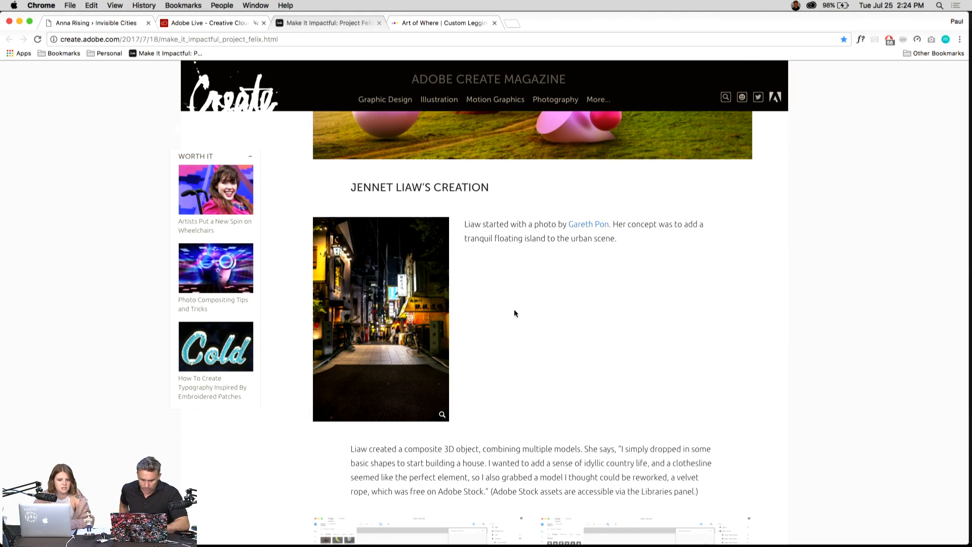
scroll(515, 313, "down", 3)
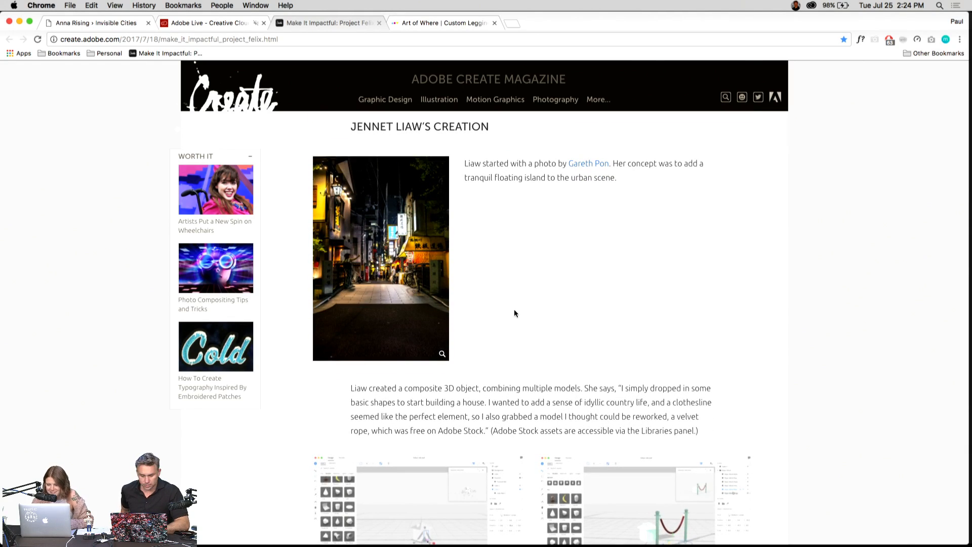
scroll(514, 313, "up", 10)
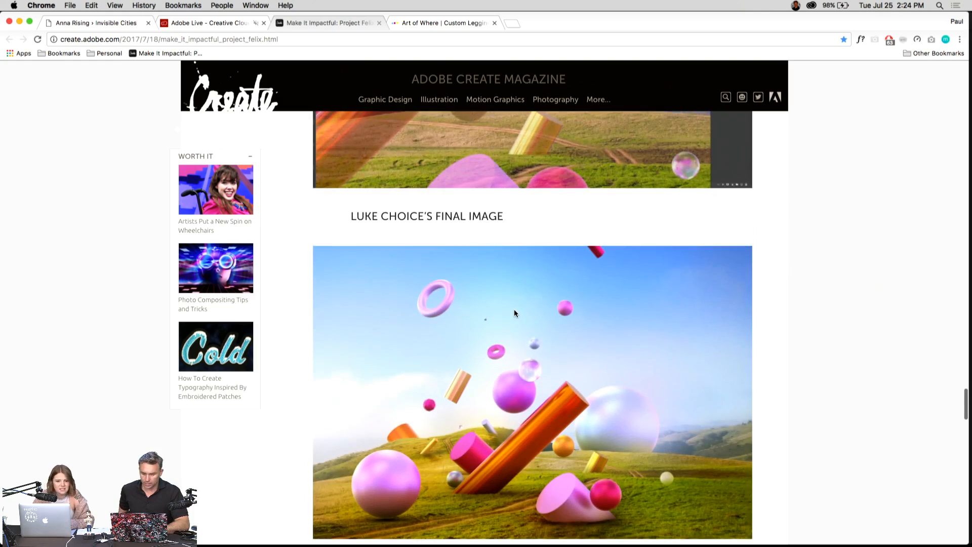
scroll(514, 313, "down", 10)
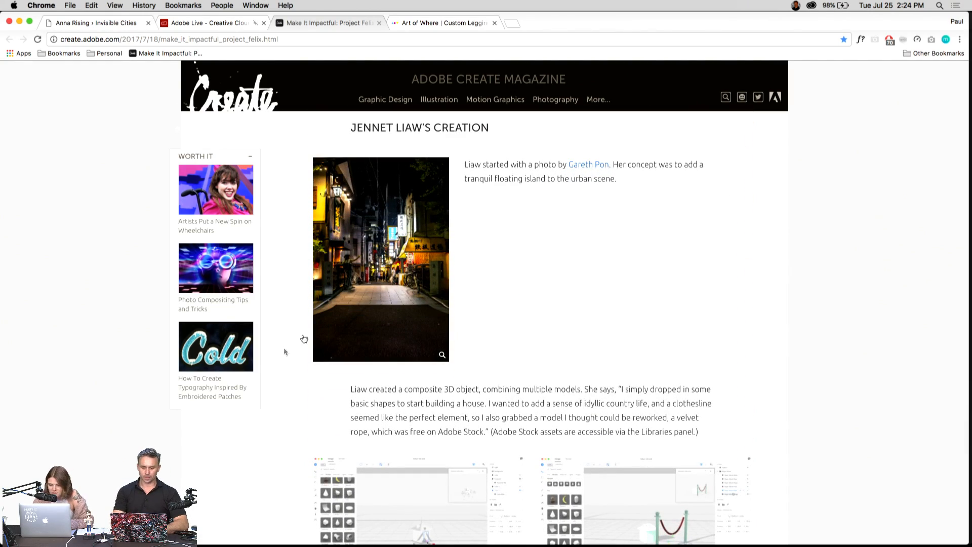
scroll(455, 388, "up", 8)
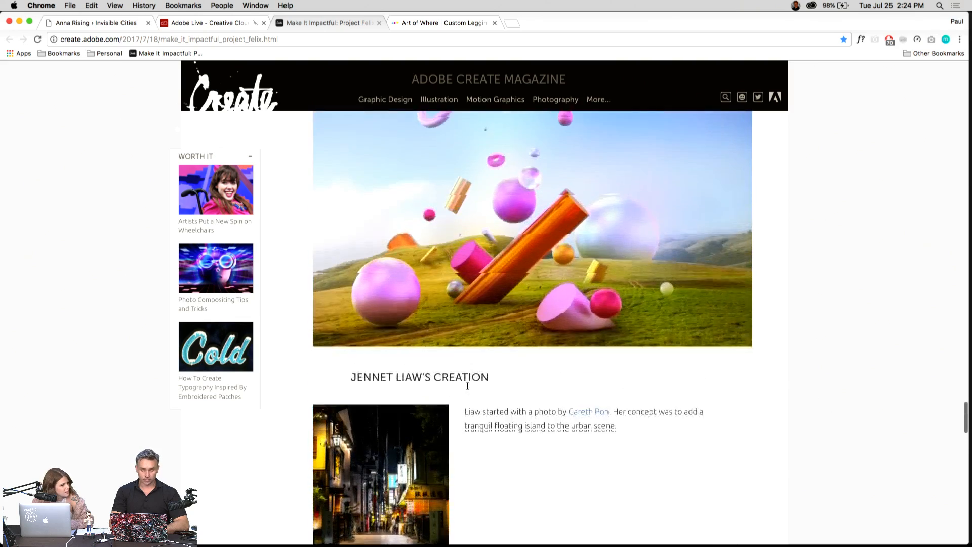
scroll(468, 389, "down", 2)
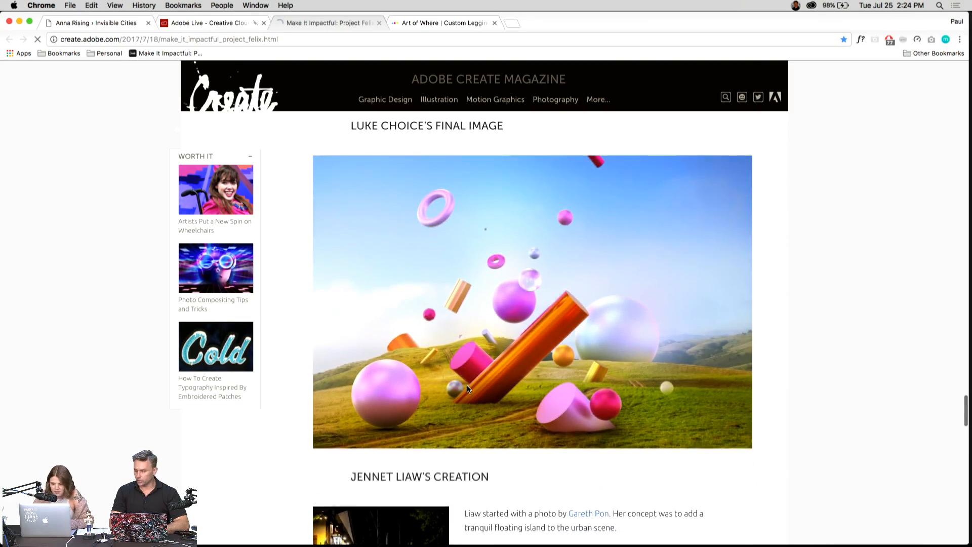
Step: Switch to Project Felix and set the Outdoor kit's city plaza image as the scene background
mouse_move(399, 536)
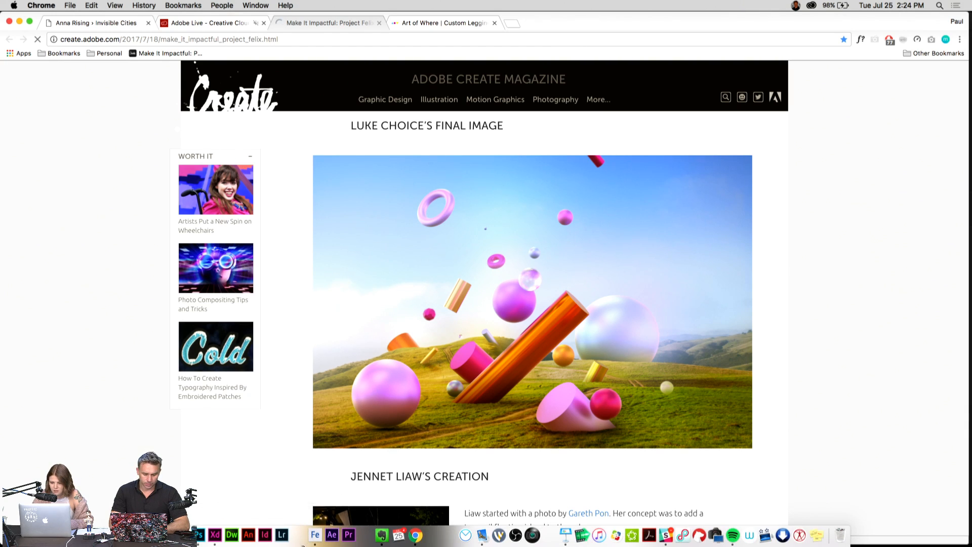
left_click(314, 536)
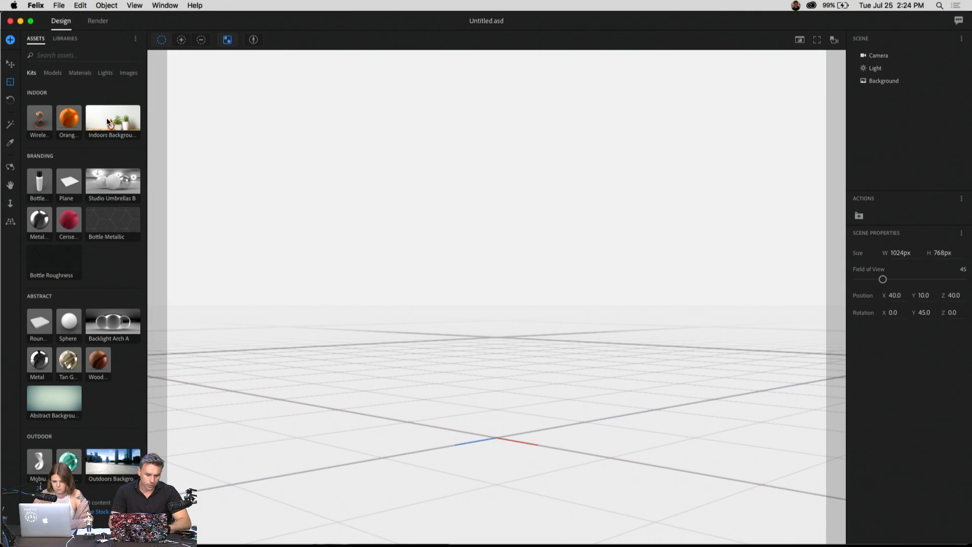
mouse_move(108, 121)
left_mouse_down()
mouse_move(446, 219)
mouse_move(101, 151)
mouse_move(108, 120)
left_mouse_up()
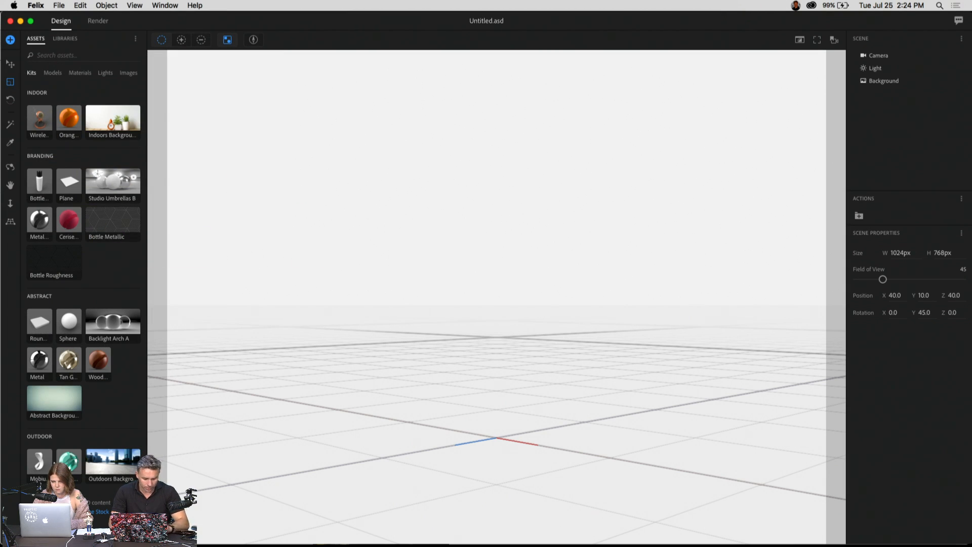
left_click_drag(113, 474, 463, 356)
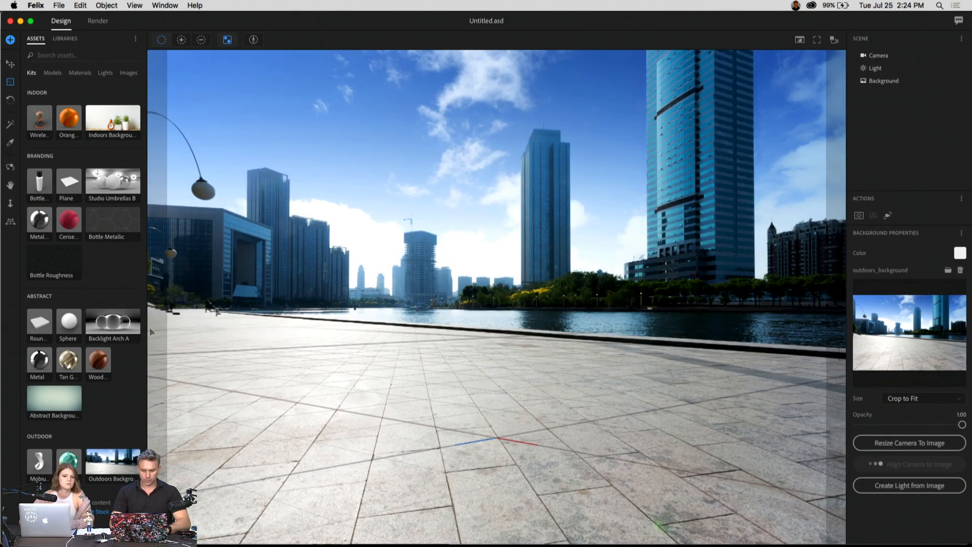
Step: Place the Outdoor kit's Mobius Strip model on the plaza and apply that kit's translucent material to it
left_click_drag(39, 472, 487, 430)
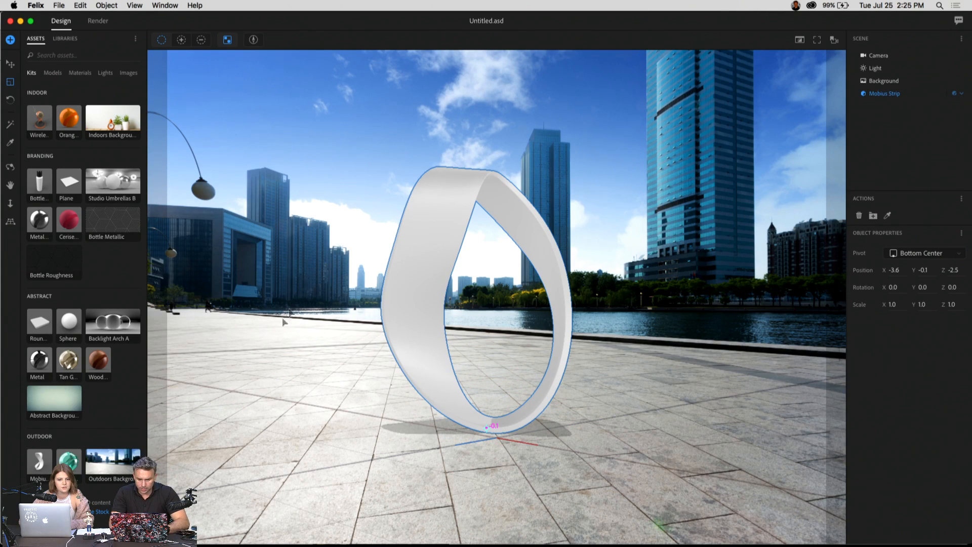
left_click_drag(69, 461, 427, 257)
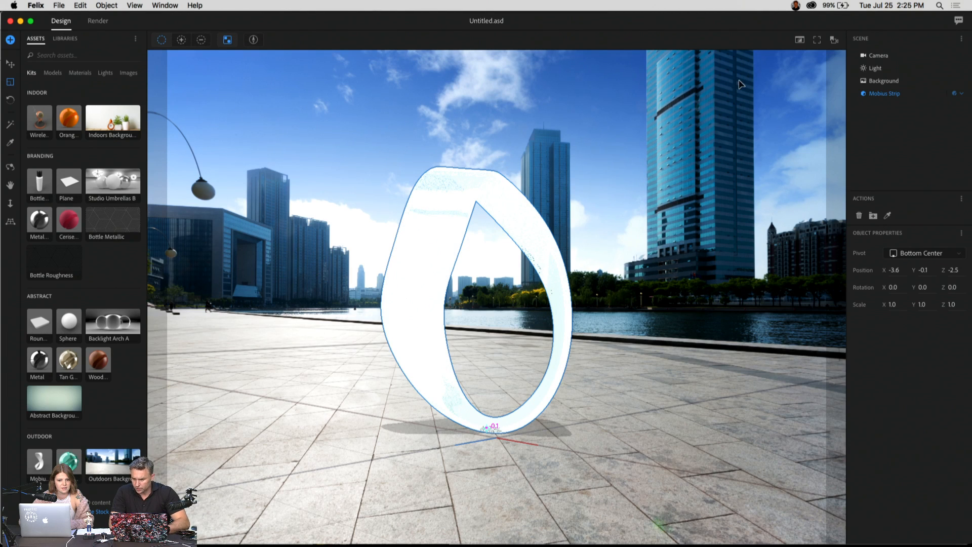
Step: Create a light from the background image using the Outdoors option, and show the scene in the full render preview
left_click(884, 80)
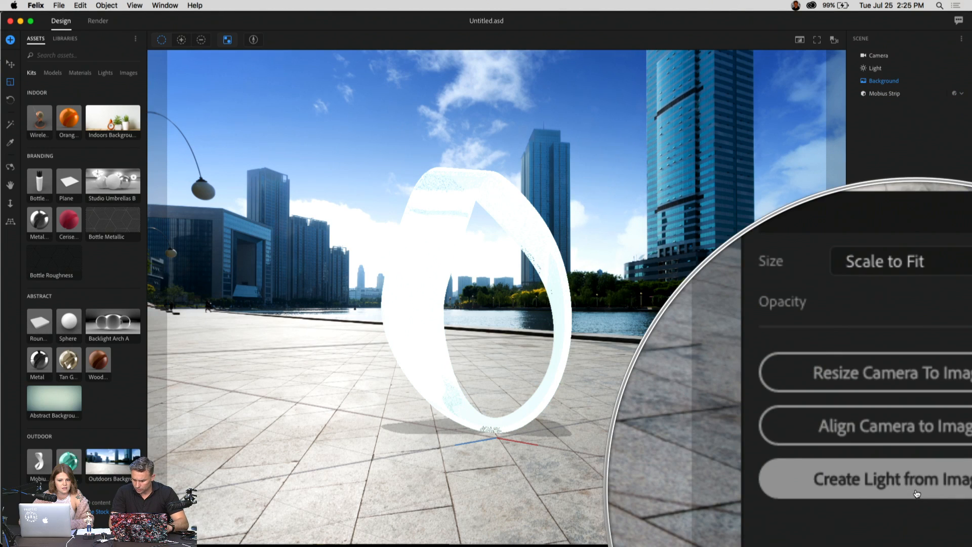
left_click(916, 488)
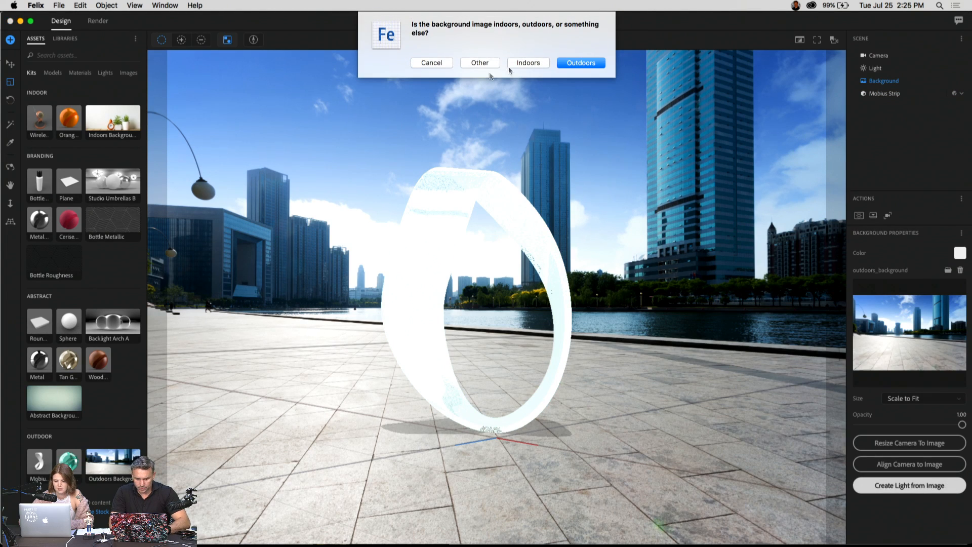
left_click(579, 63)
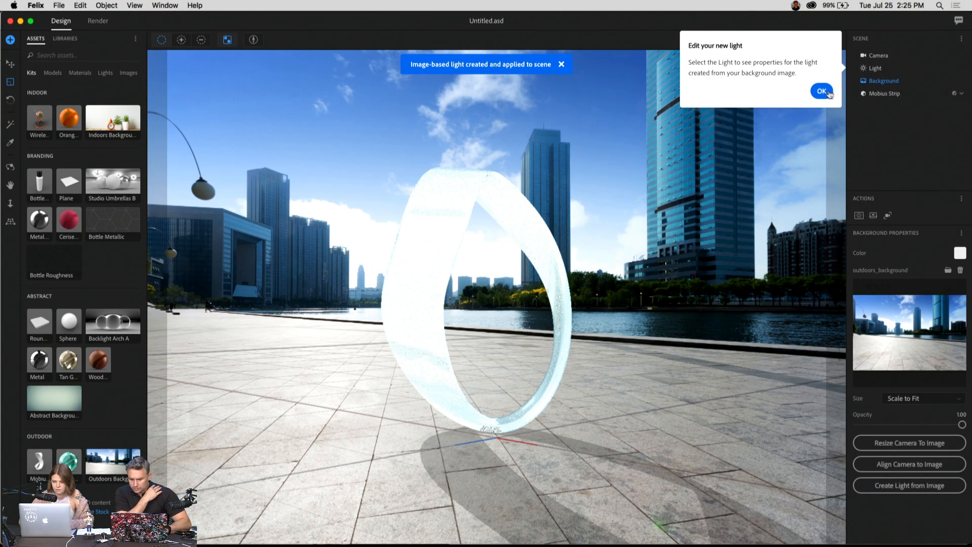
left_click(822, 91)
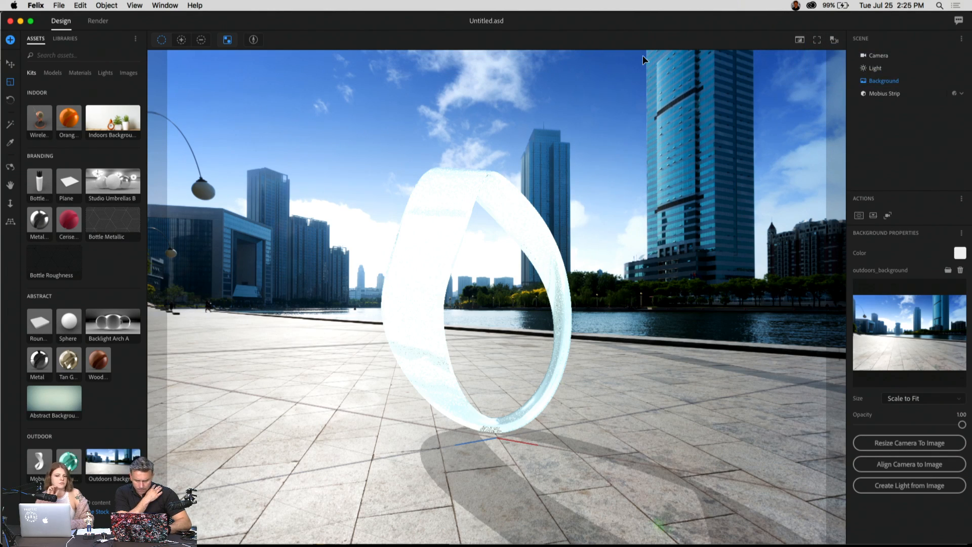
left_click(796, 41)
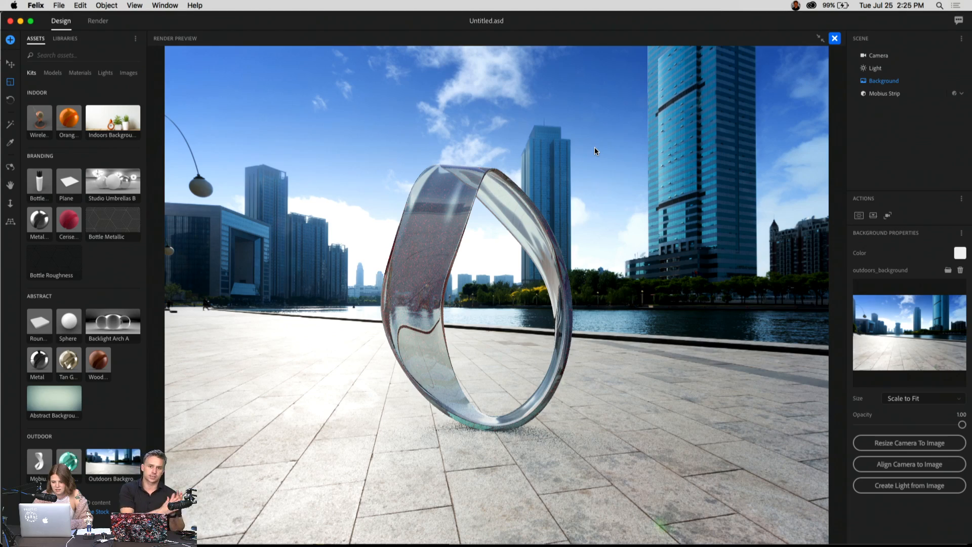
Step: Switch to Chrome, go back to the article's introduction and highlight the contest hashtags #makeitimpactful and #contest
mouse_move(405, 541)
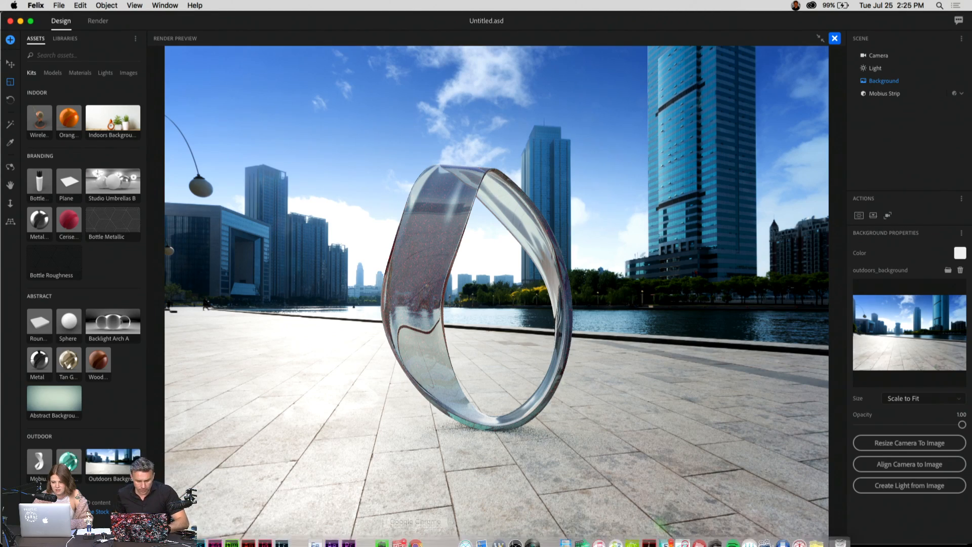
left_click(417, 536)
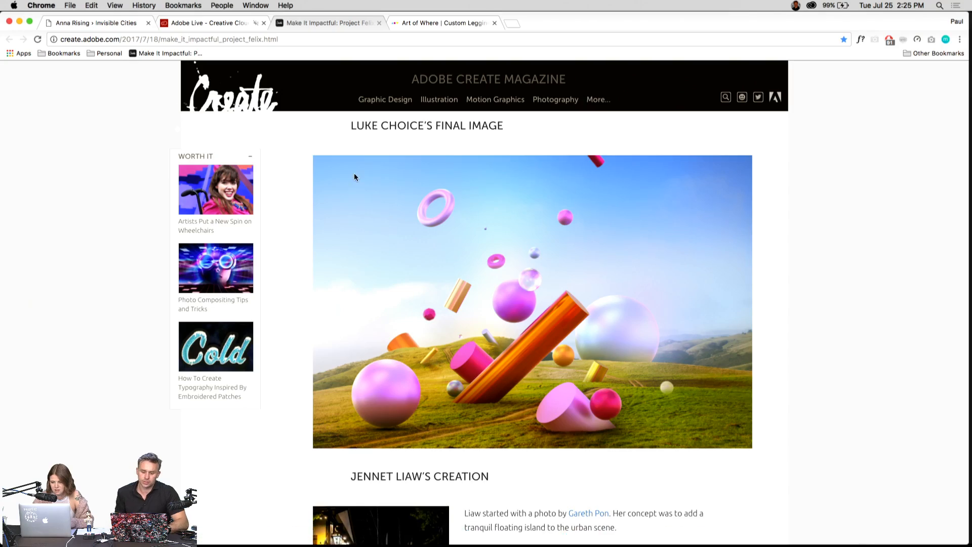
scroll(354, 175, "down", 10)
scroll(354, 175, "up", 15)
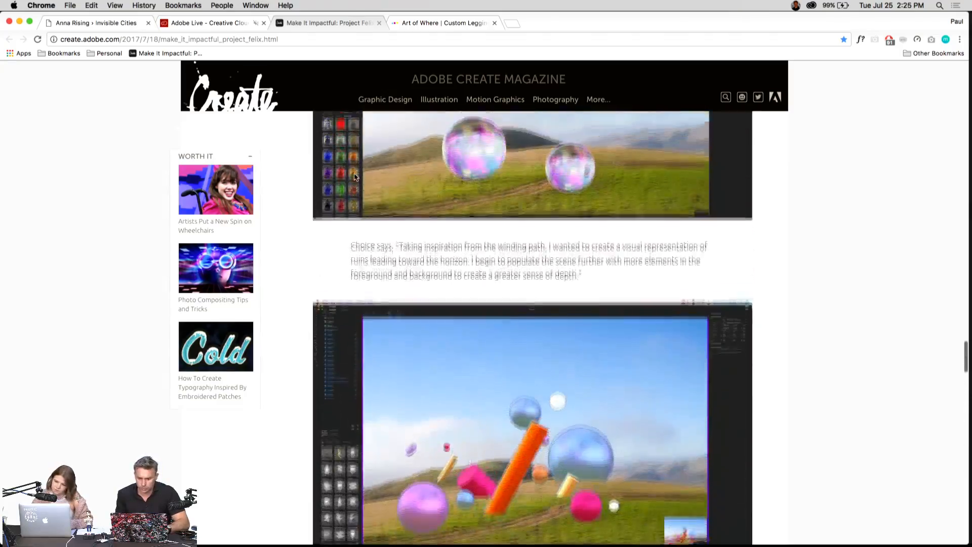
scroll(354, 176, "up", 20)
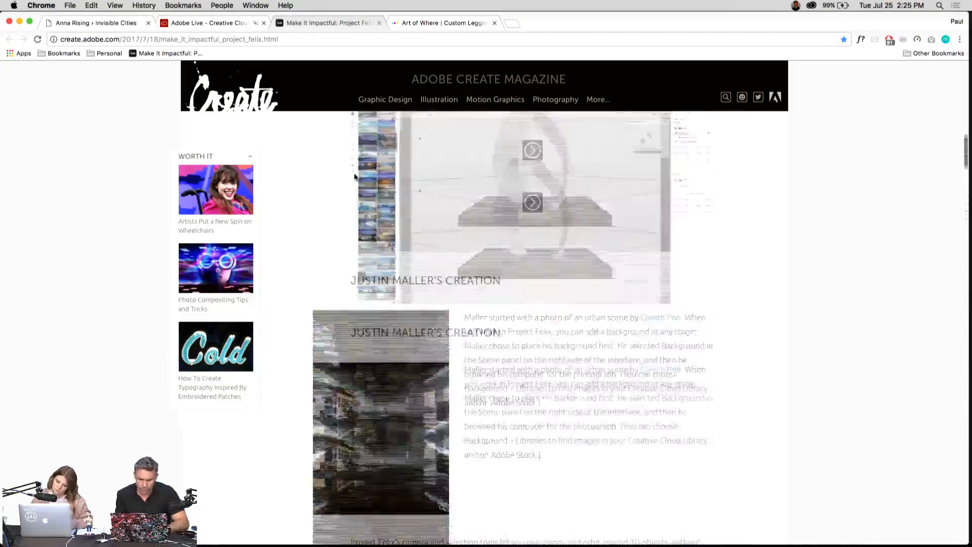
scroll(355, 177, "down", 5)
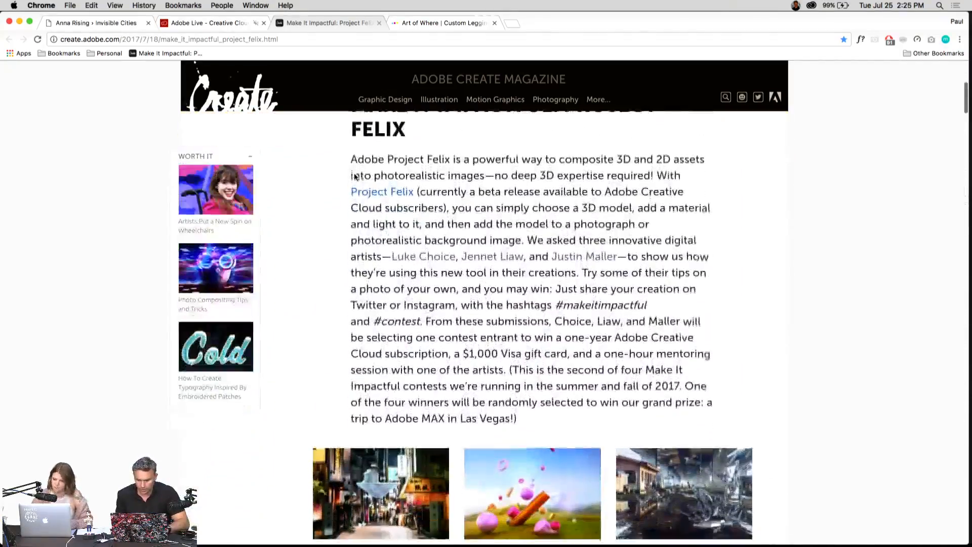
double_click(581, 305)
double_click(397, 319)
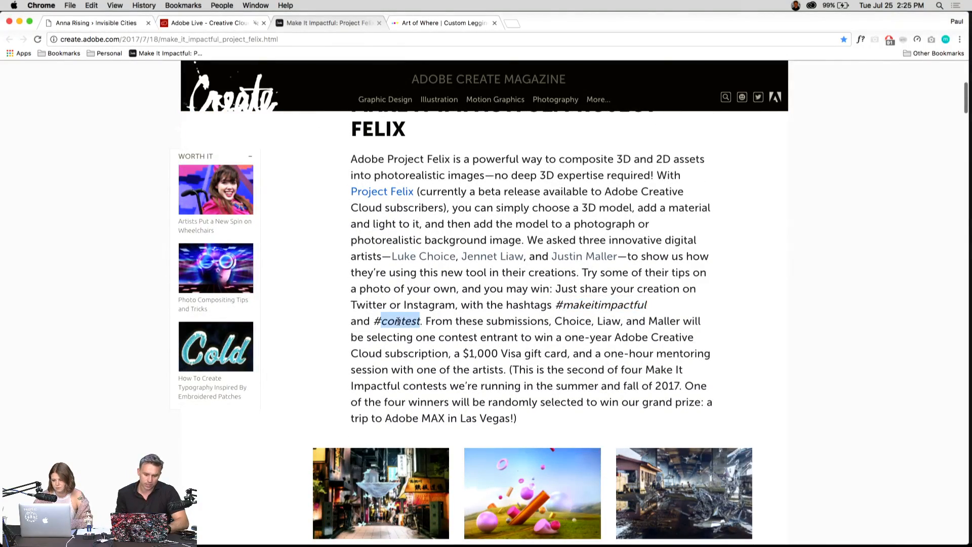
Step: Minimize the article's Chrome window and return to the rendered Mobius Strip scene in Project Felix
left_click(19, 22)
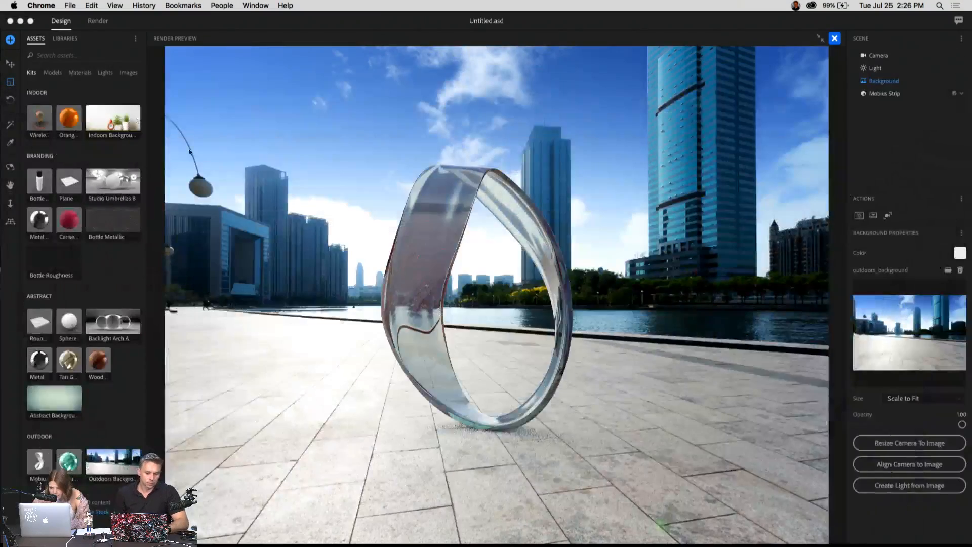
left_click(35, 5)
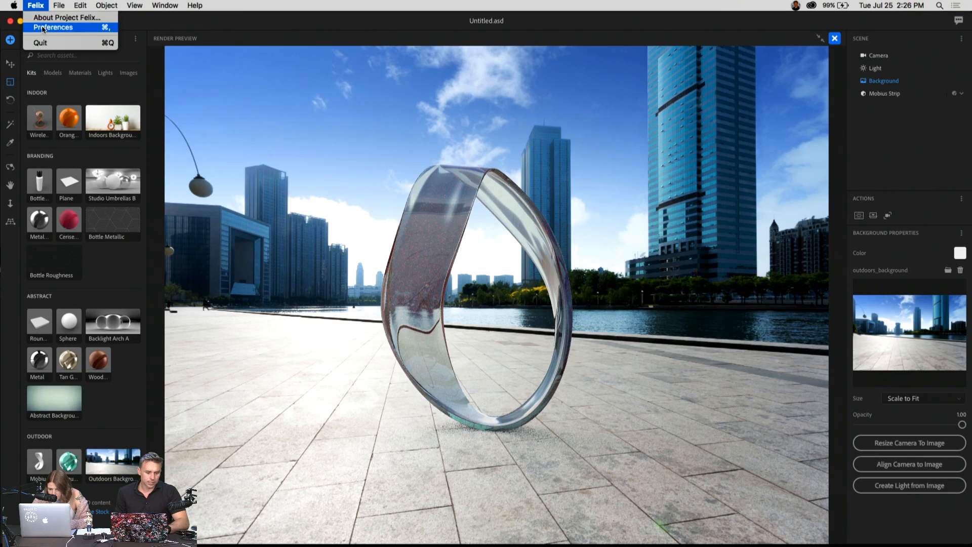
left_click(344, 192)
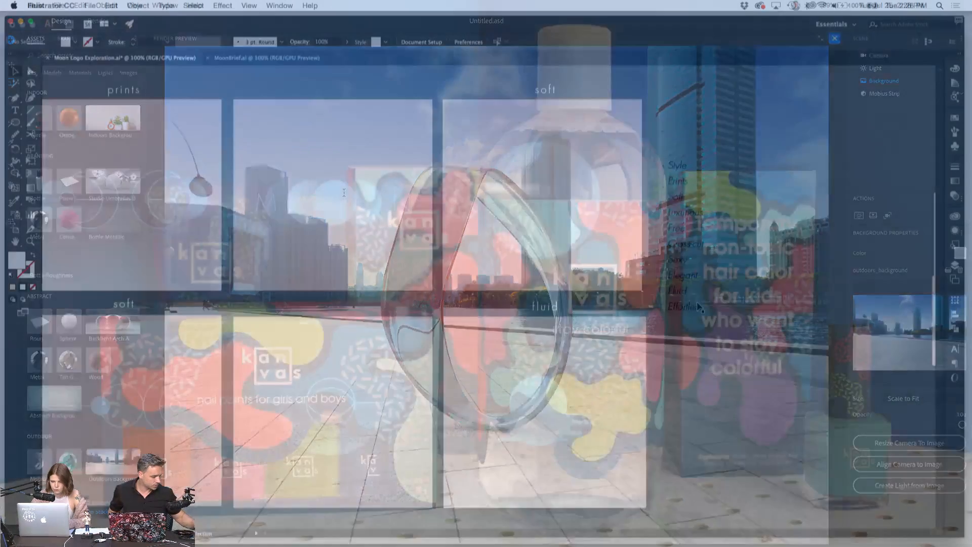
Step: Copy the wavy white line from the square in the cross-cut tile
scroll(723, 357, "left", 3)
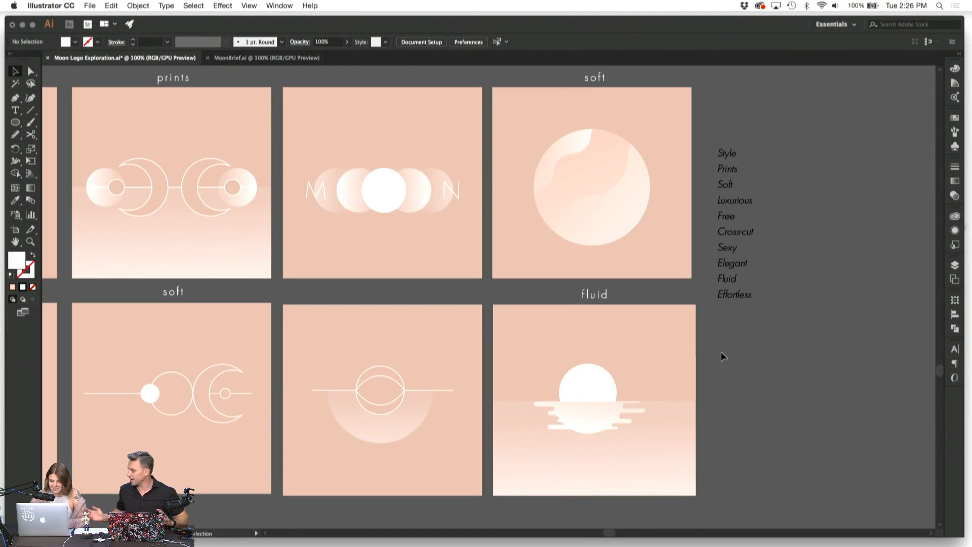
scroll(180, 363, "left", 10)
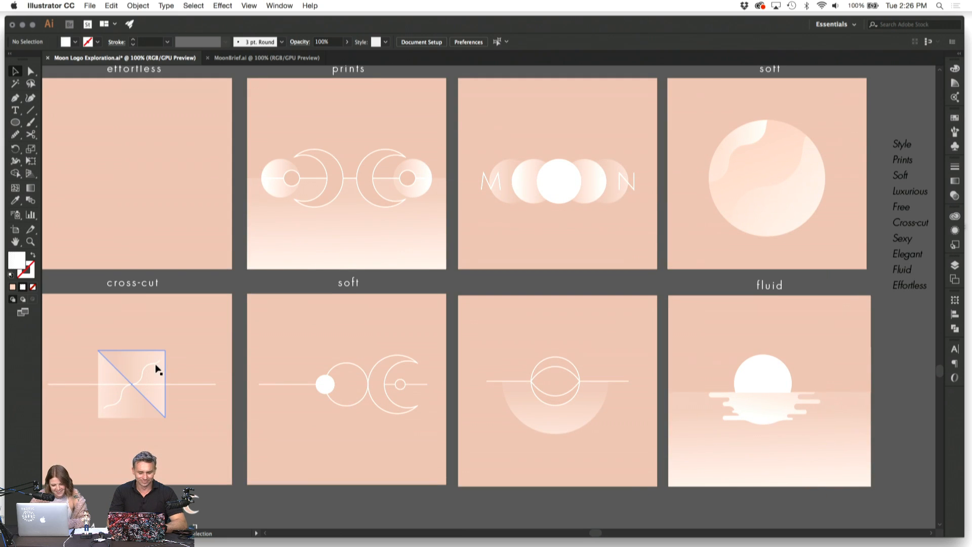
double_click(153, 368)
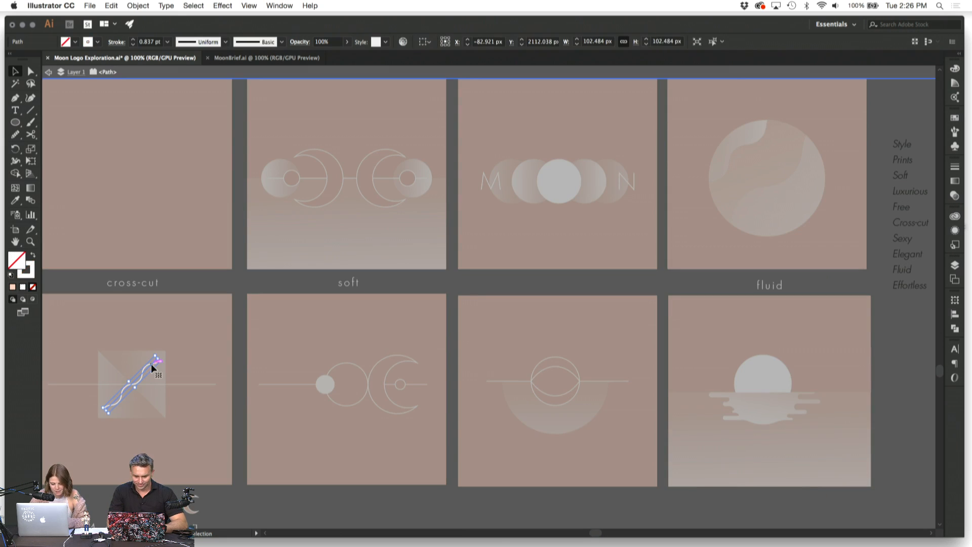
double_click(842, 280)
scroll(843, 280, "right", 10)
scroll(843, 280, "up", 5)
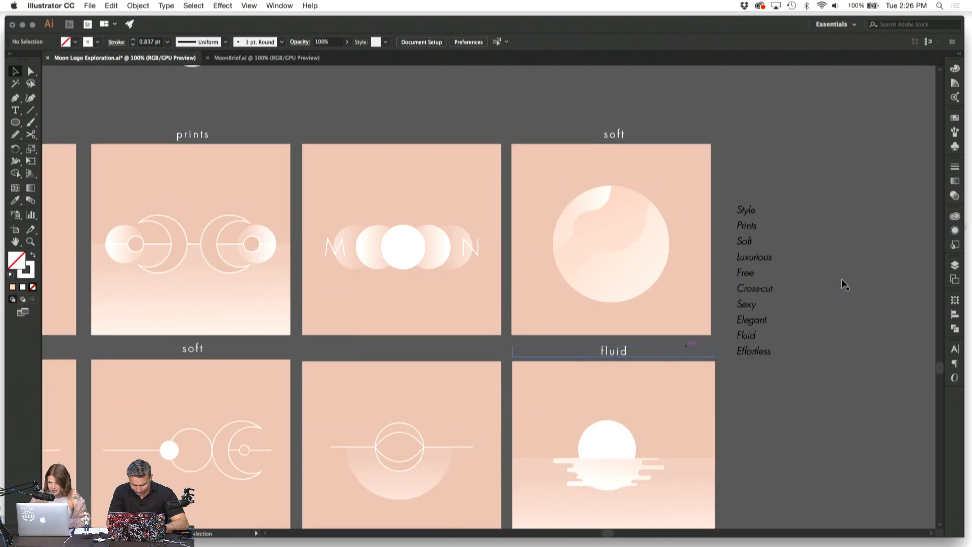
Step: Paste the wavy line inside the clipped moon of the soft tile above the fluid one
left_click(569, 245)
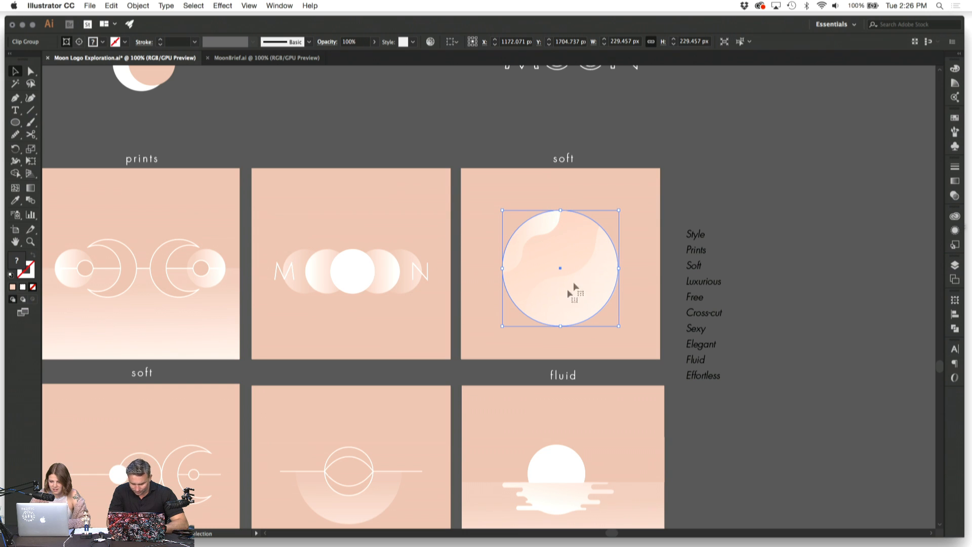
left_click(538, 159)
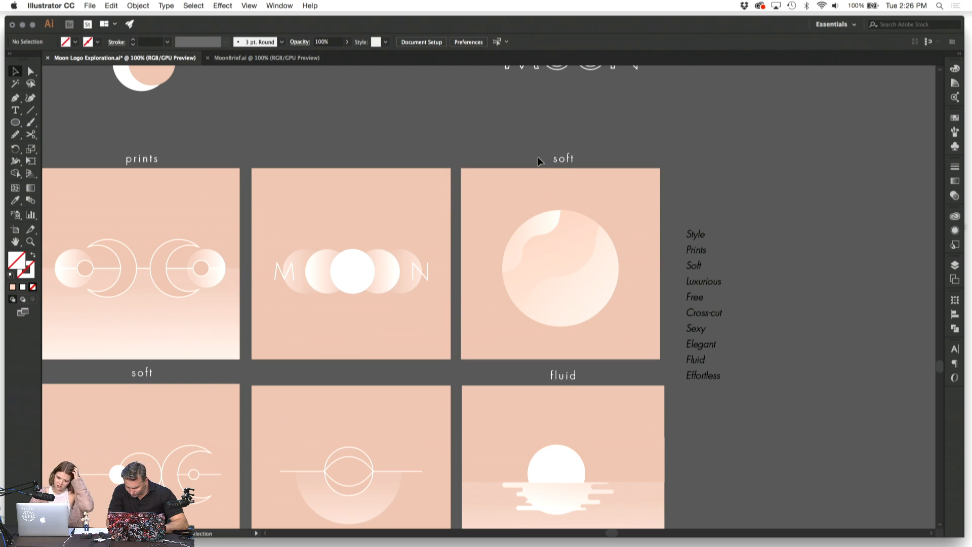
scroll(539, 161, "down", 3)
scroll(540, 161, "left", 2)
scroll(538, 161, "left", 2)
scroll(538, 161, "down", 1)
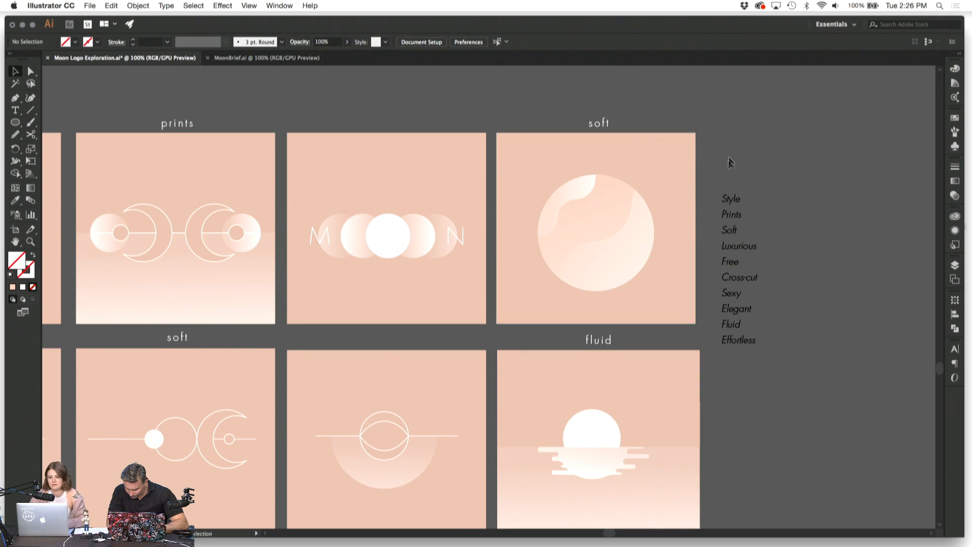
left_click(582, 233)
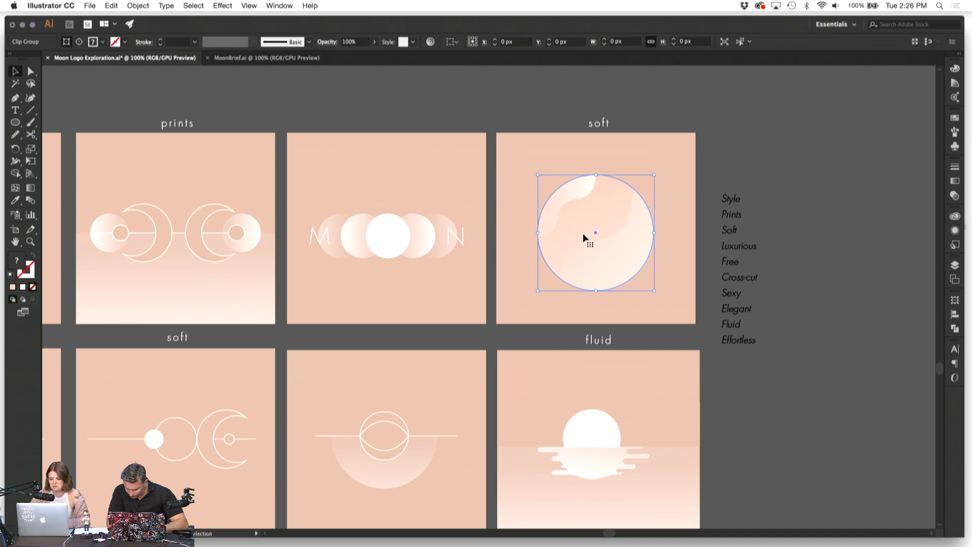
double_click(611, 241)
left_click(610, 241)
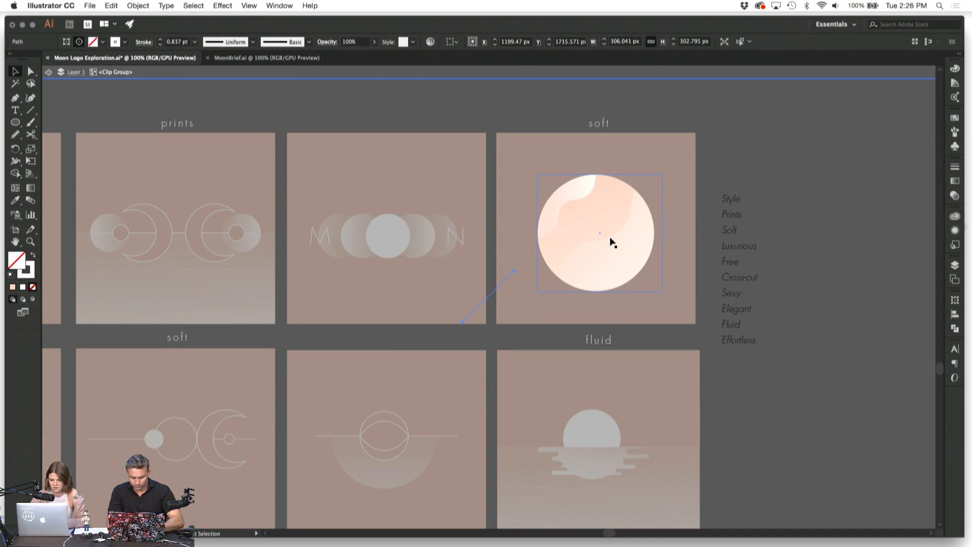
Step: Place the wavy line on the moon's upper right part, with a second one near its lower edge, and leave isolation mode
left_click_drag(506, 280, 575, 228)
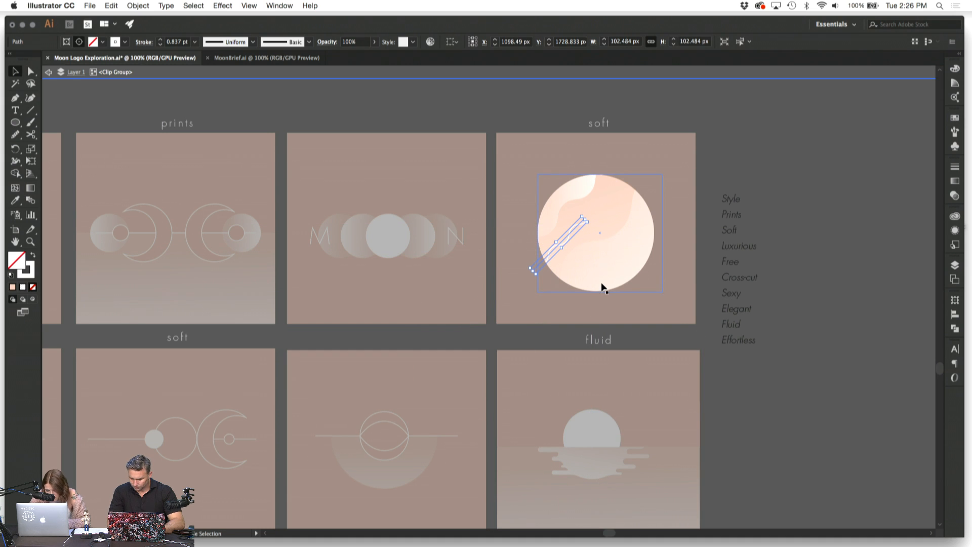
left_click_drag(572, 227, 631, 193)
left_click(673, 282)
left_click(678, 240)
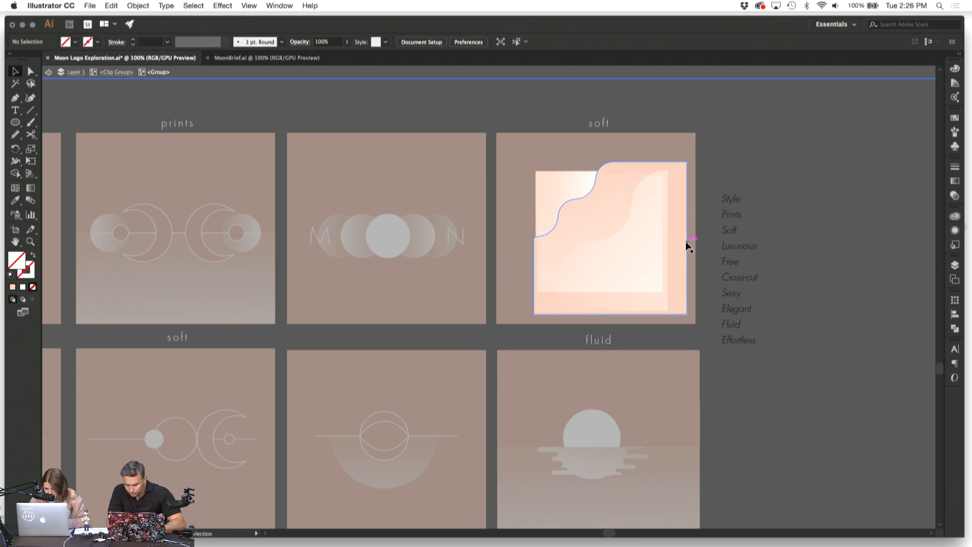
double_click(757, 214)
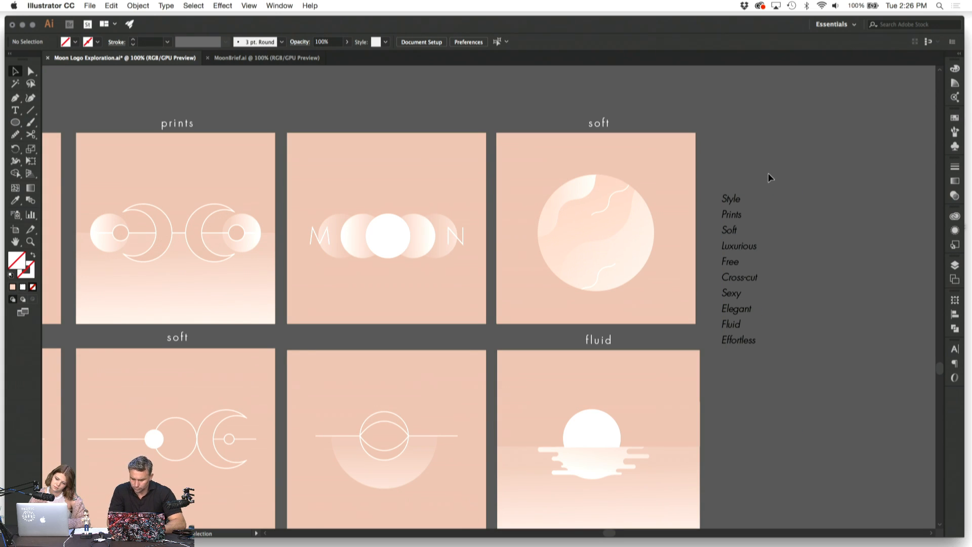
double_click(610, 272)
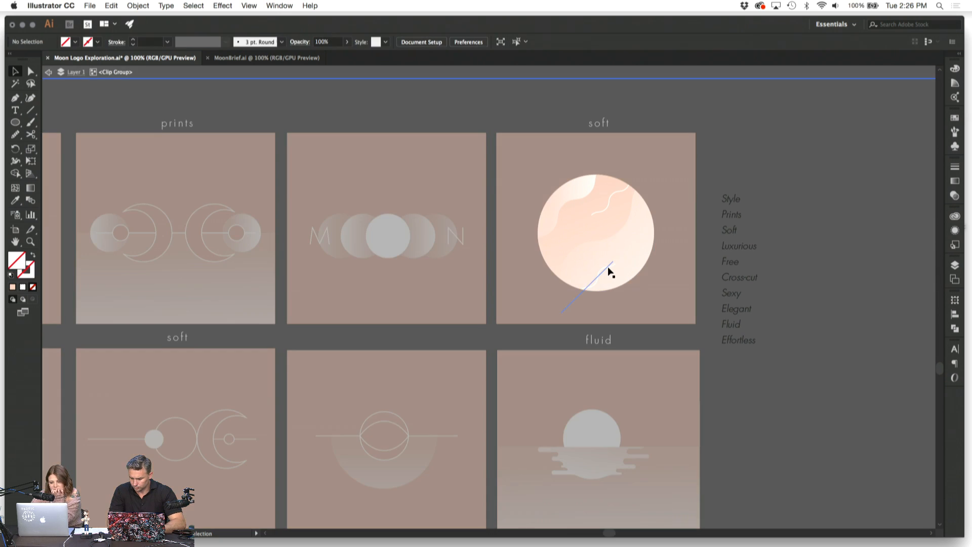
double_click(723, 147)
Step: Duplicate the left gradient circle of the prints tile into the empty effortless tile and enlarge it to about 117 px across
scroll(677, 120, "left", 10)
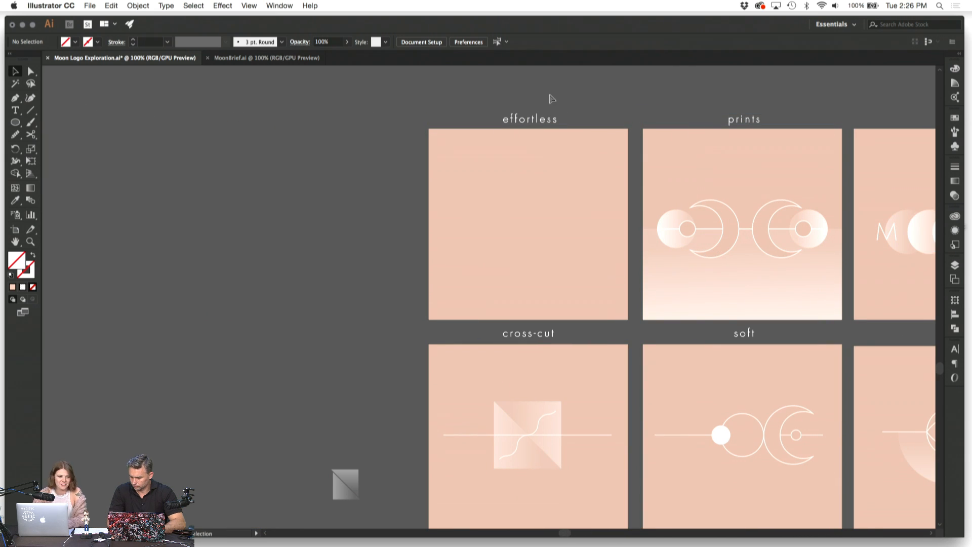
key("super+=")
key("super+=")
scroll(552, 100, "right", 4)
scroll(551, 99, "up", 2)
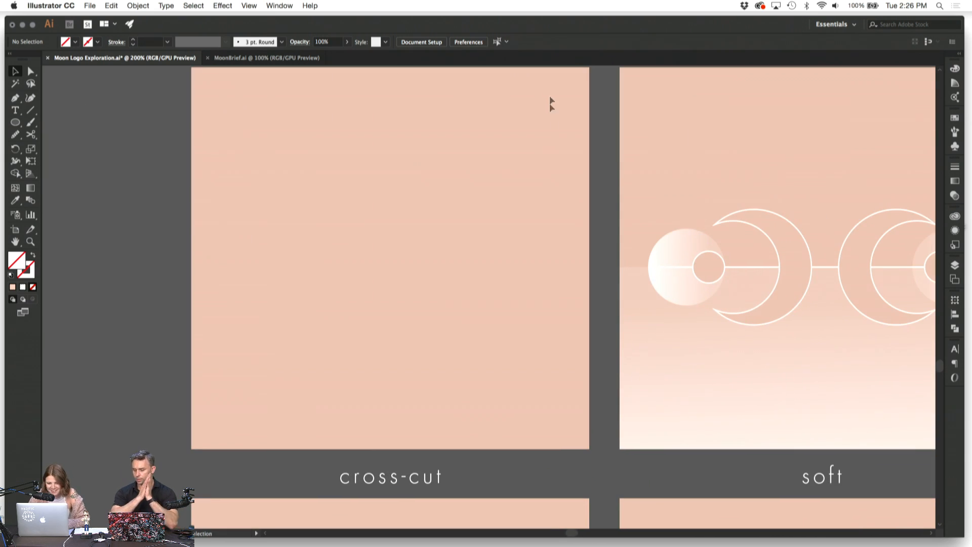
scroll(174, 231, "up", 5)
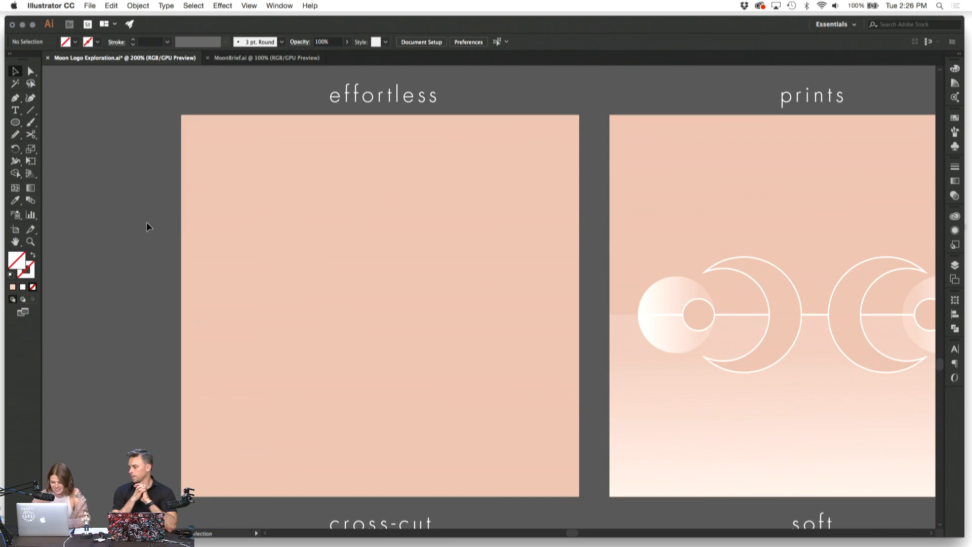
key("super+minus")
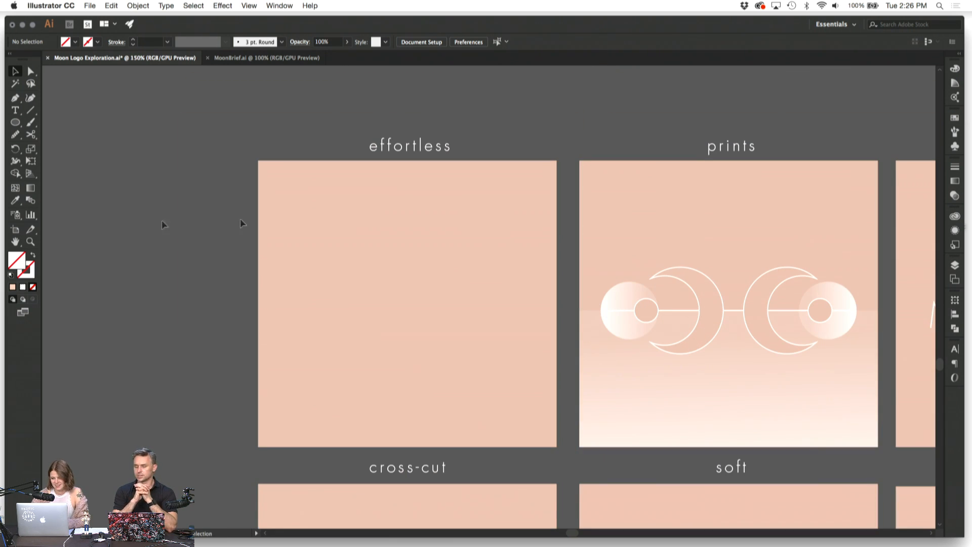
left_click(623, 287)
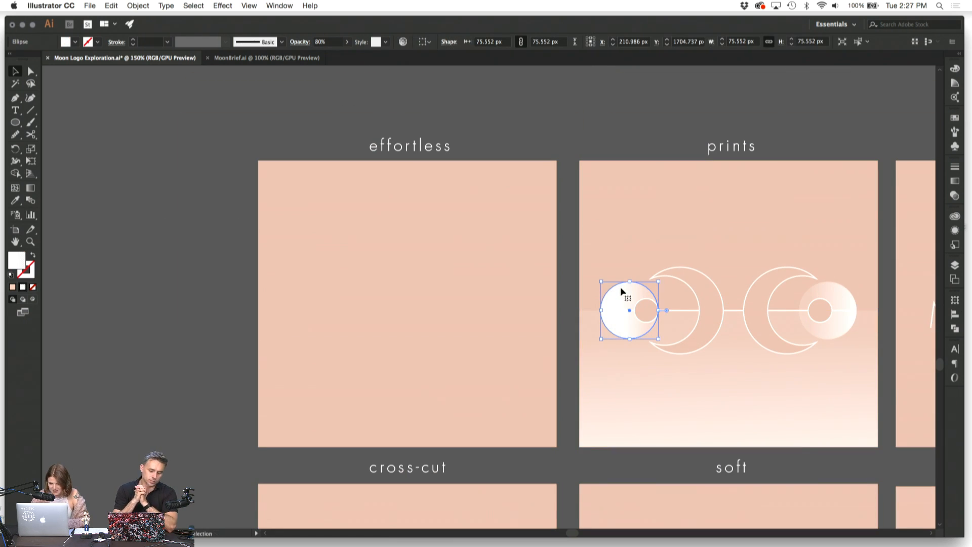
left_click_drag(621, 285, 422, 327)
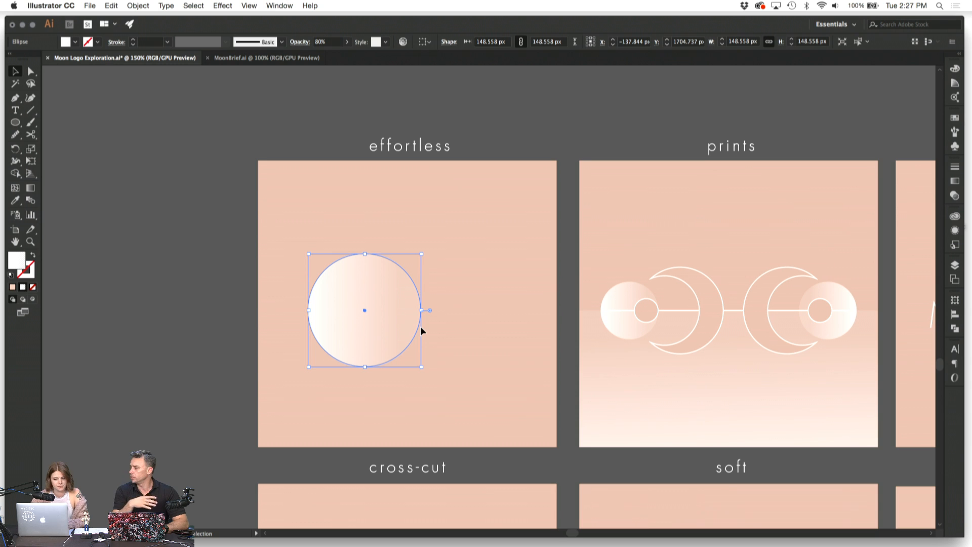
left_click_drag(422, 311, 397, 311)
left_click(186, 263)
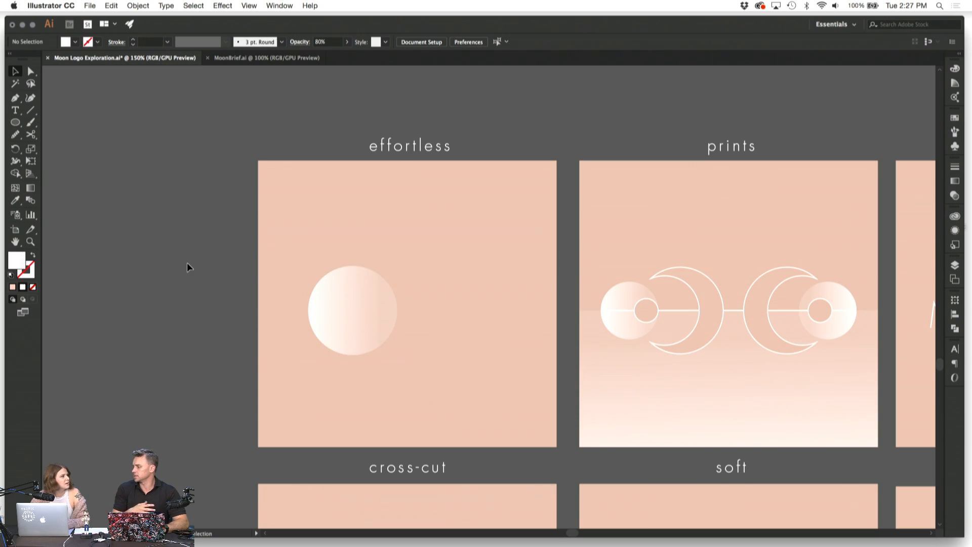
Step: Duplicate the circle half its width to the right and fill the copy with the tile's background color to form a crescent
left_click(336, 302)
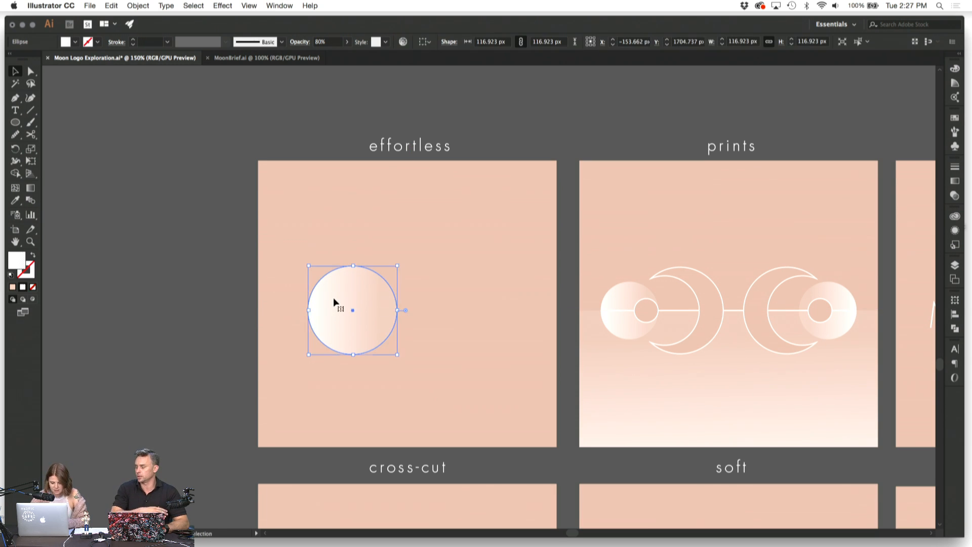
left_click_drag(337, 303, 382, 306)
left_click(16, 201)
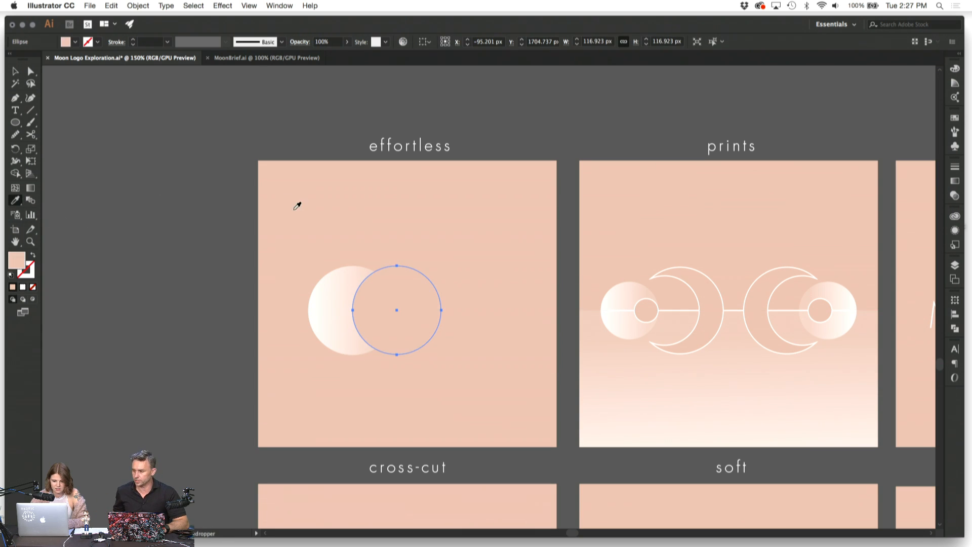
left_click(297, 205)
left_click(14, 71)
left_click(126, 202)
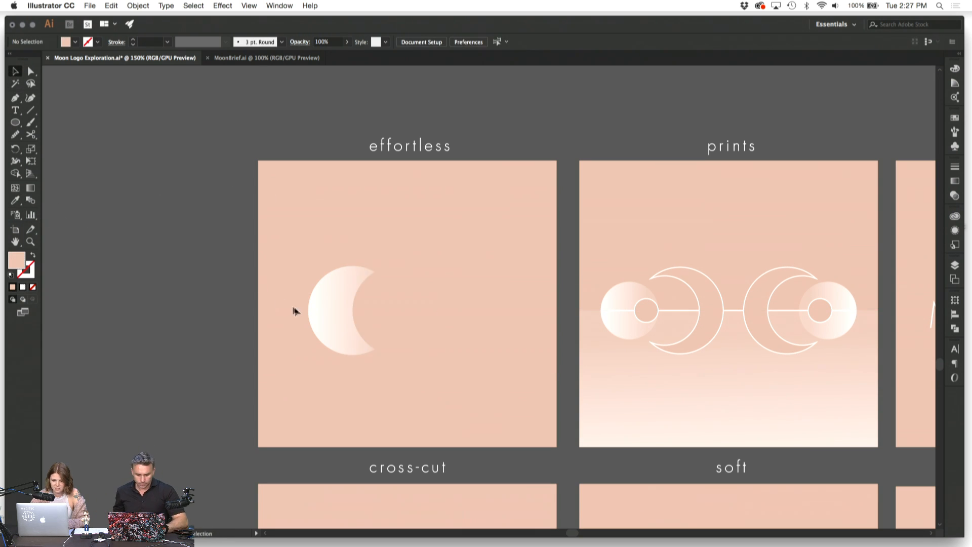
Step: Place another copy of the gradient circle directly to the right of the original, behind the peach circle, and nudge the pair slightly right
left_click(338, 317)
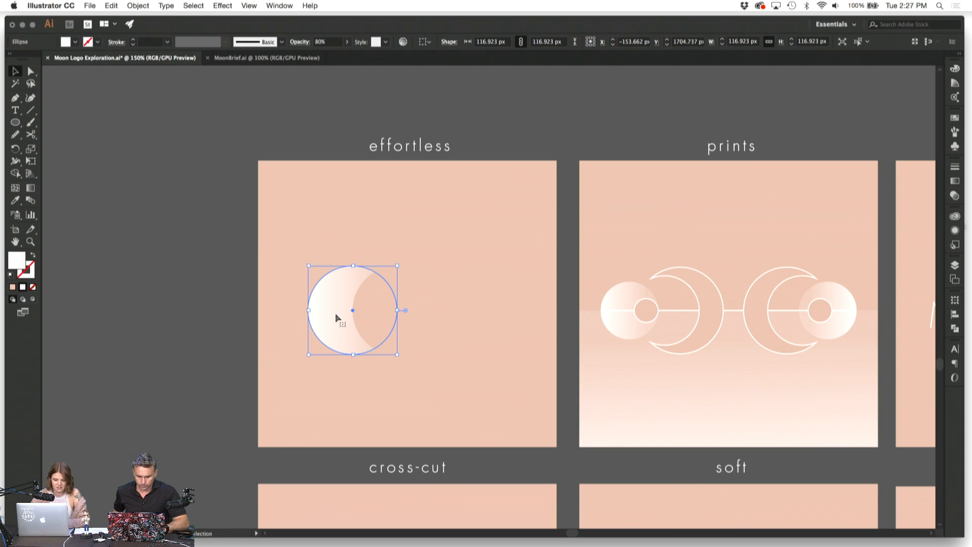
key("super+c")
key("super+f")
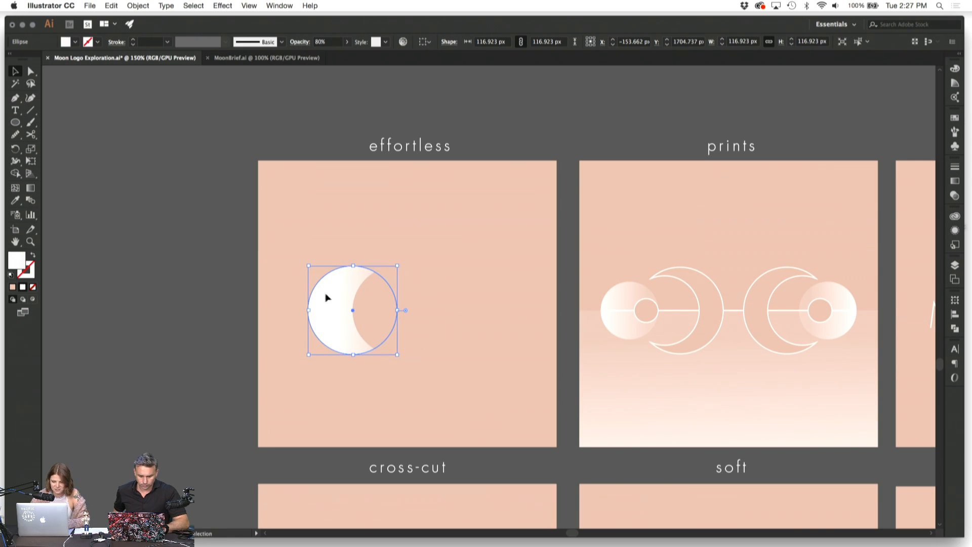
left_click_drag(326, 298, 416, 304)
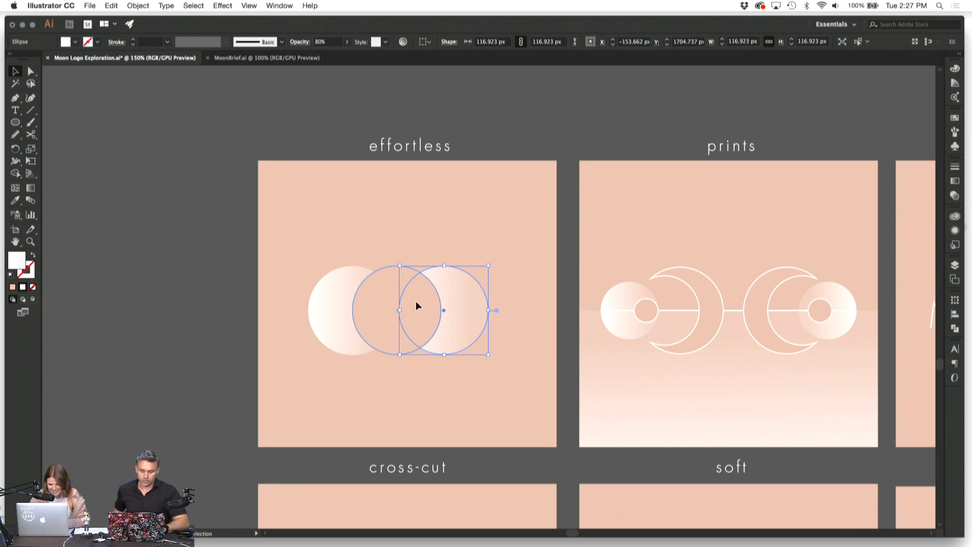
left_click(324, 311, "shift")
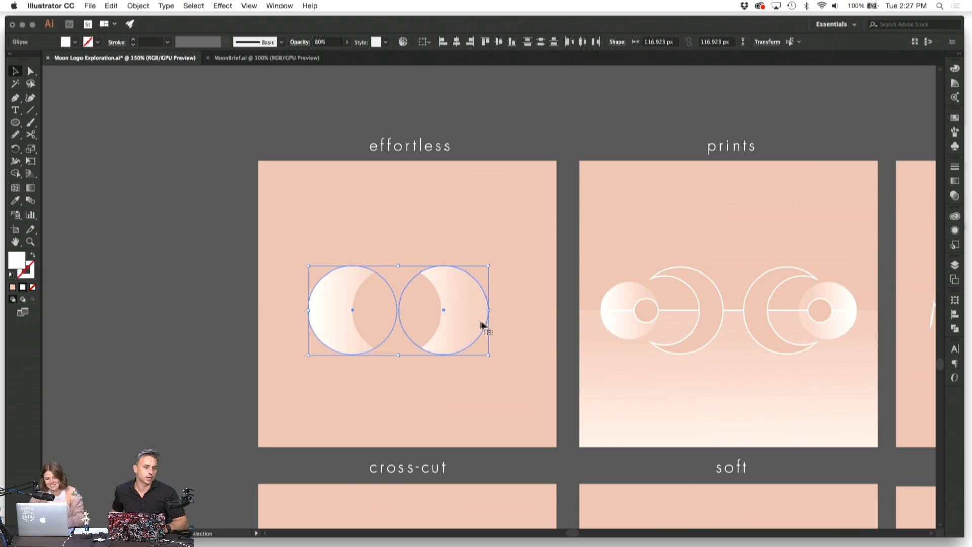
left_click_drag(466, 319, 467, 320)
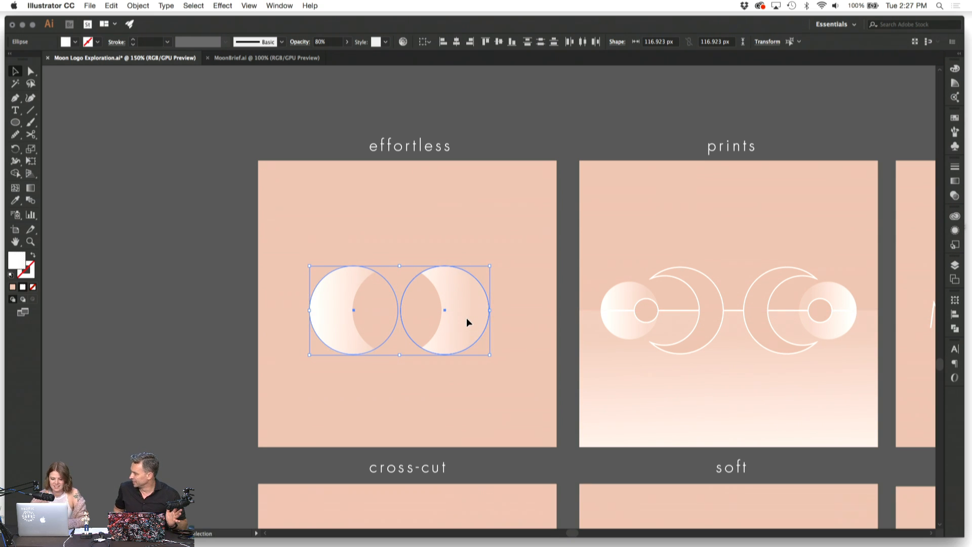
Step: Set the opacity of the peach circle in the effortless tile's middle to 70%
left_click(448, 226)
left_click(412, 278)
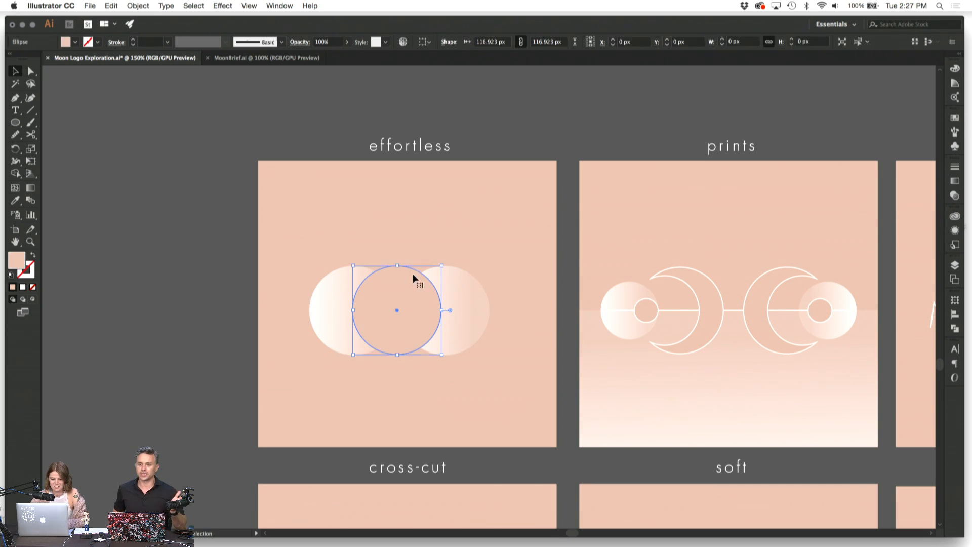
left_click(322, 42)
type("80")
key("Return")
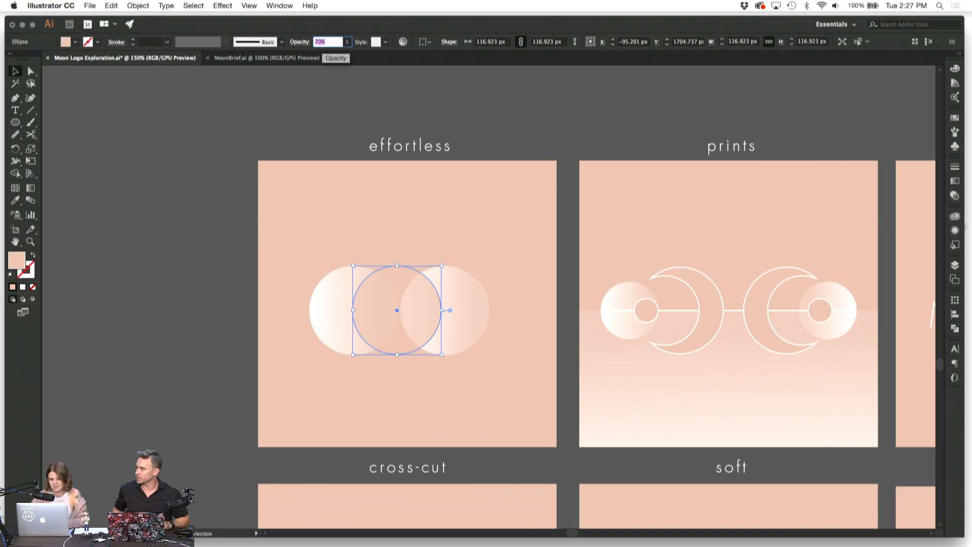
Step: Spread the two gradient circles slightly apart and shift the pair left so they sit evenly around the peach circle
left_click(395, 240)
left_click(469, 299)
left_click_drag(469, 298, 479, 299)
left_click(335, 311)
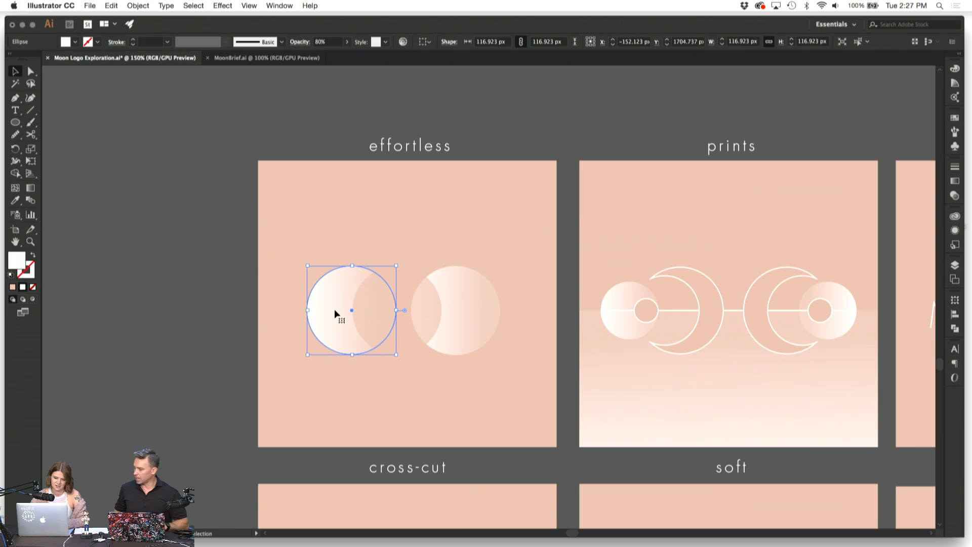
left_click(472, 334, "shift")
left_click_drag(479, 322, 475, 326)
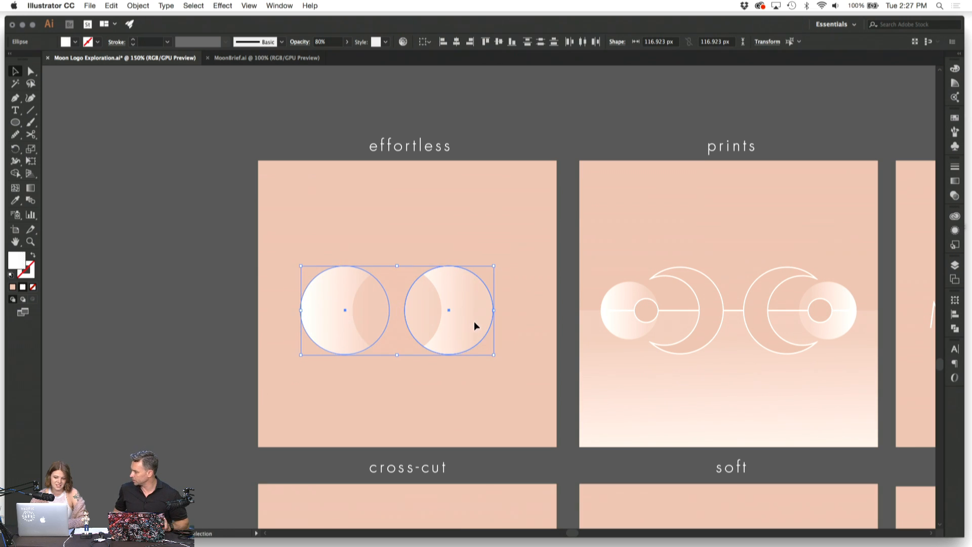
left_click(445, 199)
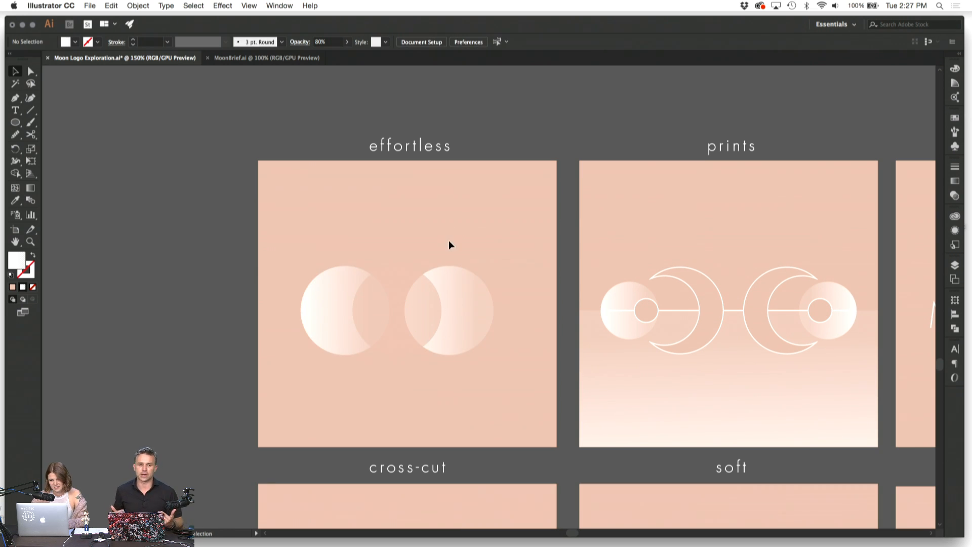
Step: Shift all three circles together slightly to the right within the effortless tile and check the composition at a smaller scale
left_click_drag(450, 241, 303, 340)
left_click_drag(441, 317, 450, 317)
left_click(458, 208)
key("super+minus")
key("super+minus")
key("super+minus")
key("super+equal")
key("super+equal")
key("super+equal")
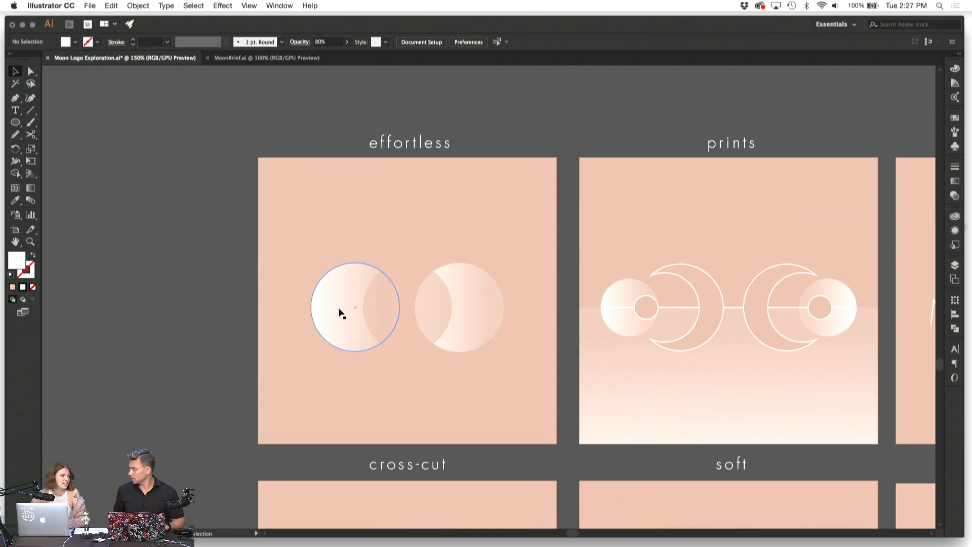
Step: Add a circle about 64 px wide below the mark's centre, with the gradient circle's look as an outline and no fill
left_click(342, 314)
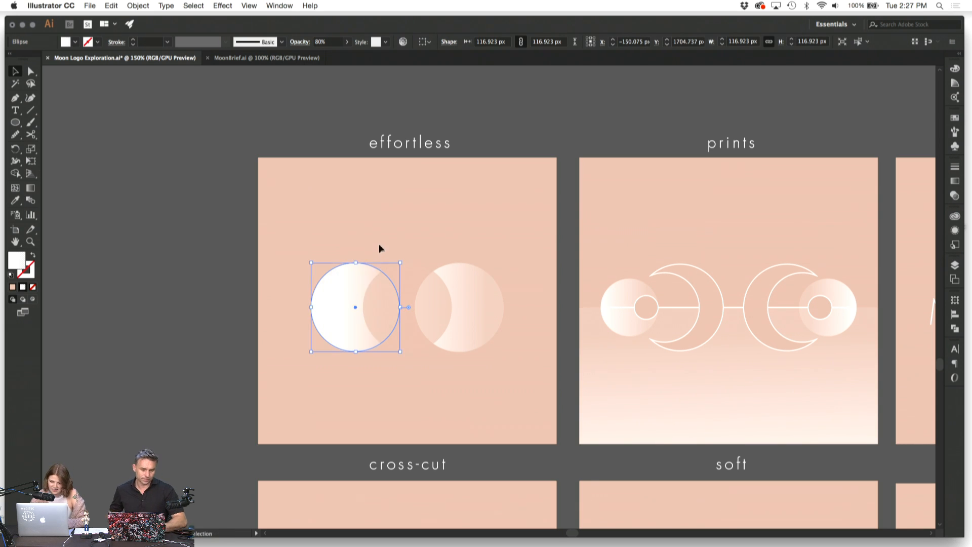
left_click_drag(338, 302, 391, 305)
left_click_drag(407, 263, 407, 303)
left_click(15, 200)
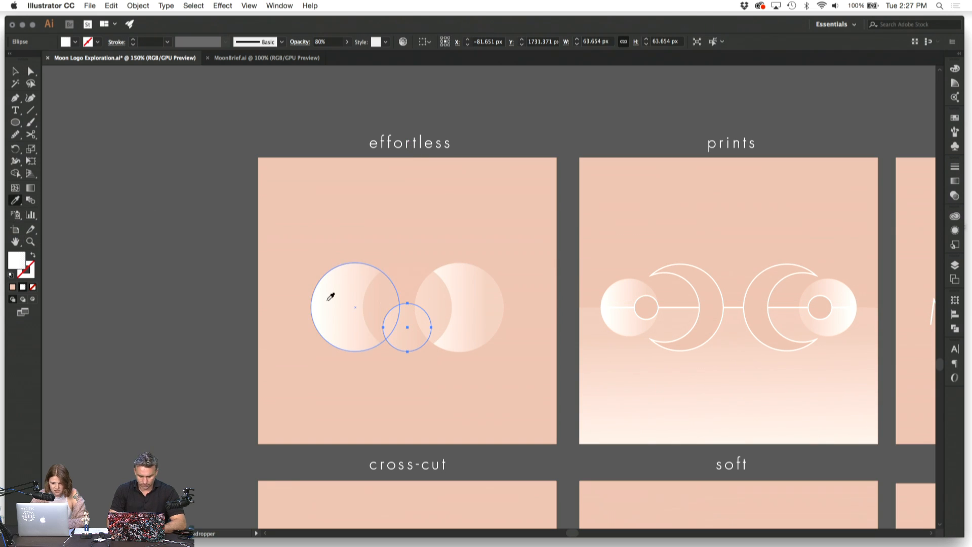
left_click(33, 256)
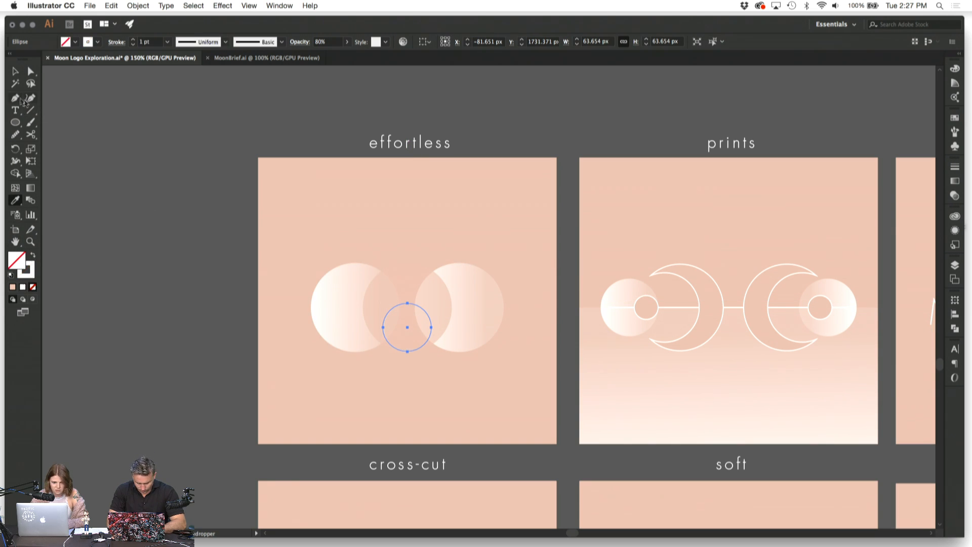
left_click(15, 71)
left_click(267, 234)
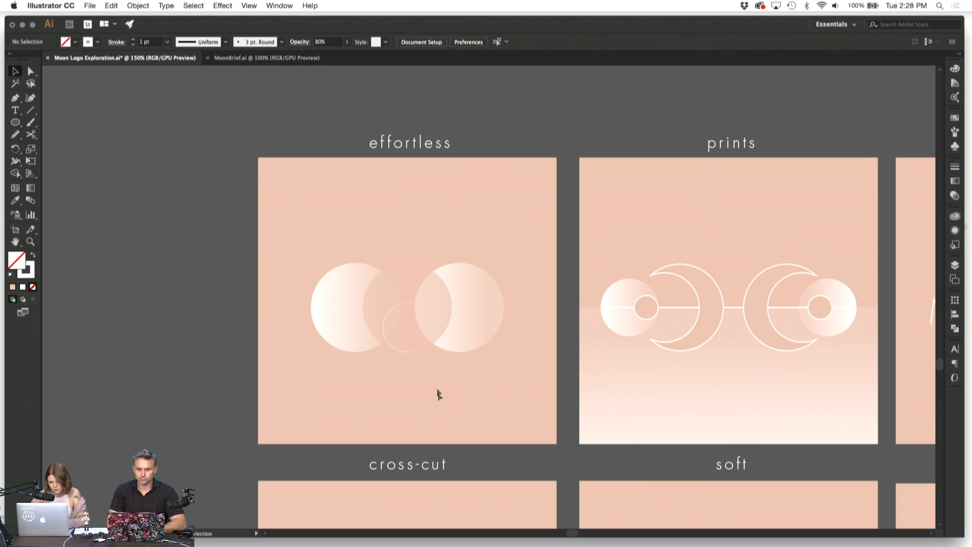
Step: Lock the middle peach circle and move the small outlined circle to the effortless tile's upper-left area
left_click(390, 343)
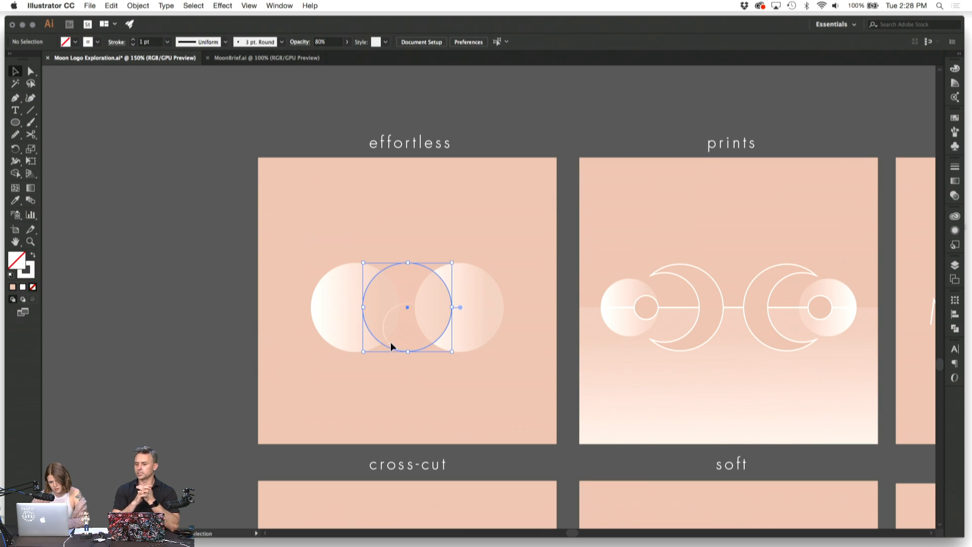
key("super+2")
left_click_drag(390, 342, 301, 220)
left_click(191, 221)
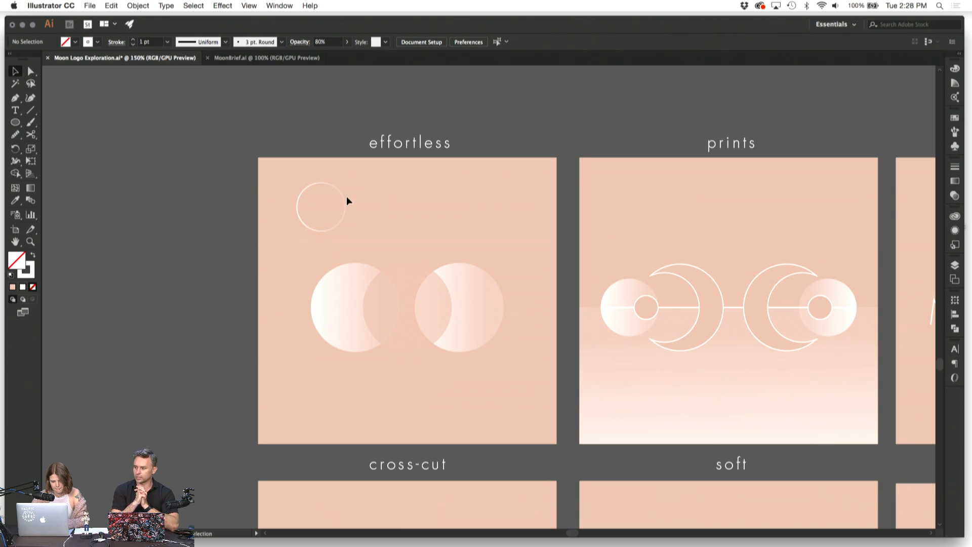
Step: Unlock all objects, lock the effortless tile's background again, and scale the three overlapping circles down about their centre to about 64 px each
left_click_drag(291, 268, 505, 359)
left_click(430, 367)
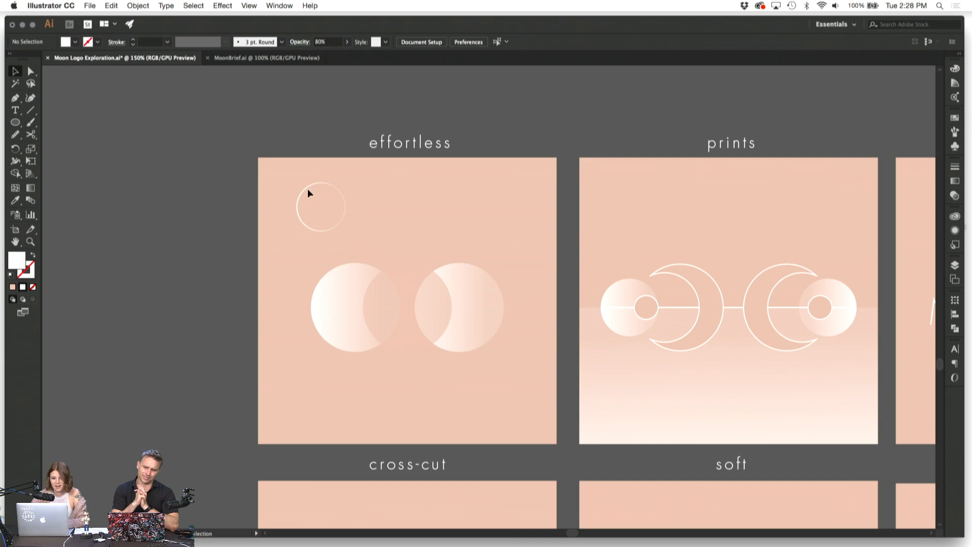
left_click(145, 5)
left_click(153, 72)
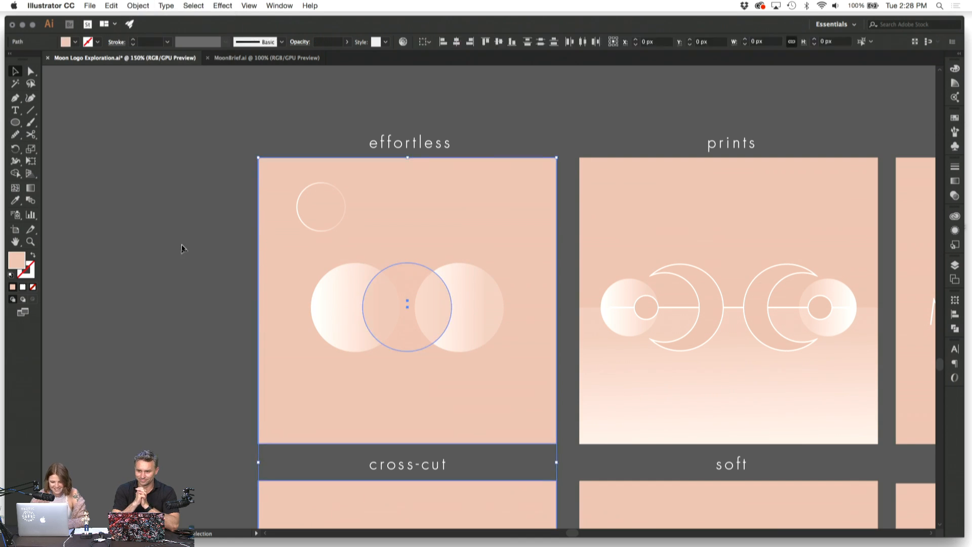
left_click(180, 245)
left_click(276, 224)
key("super+2")
left_click_drag(287, 267, 513, 332)
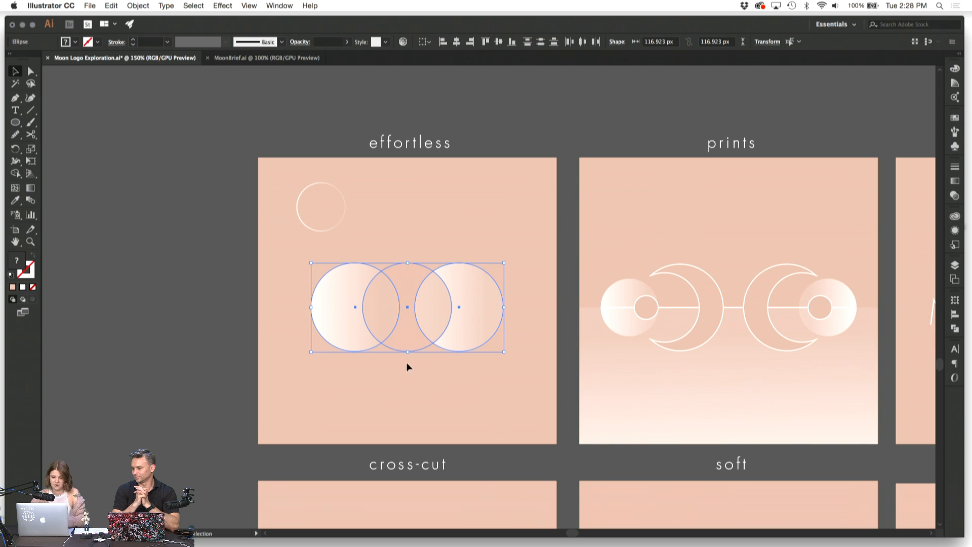
left_click_drag(406, 351, 408, 311)
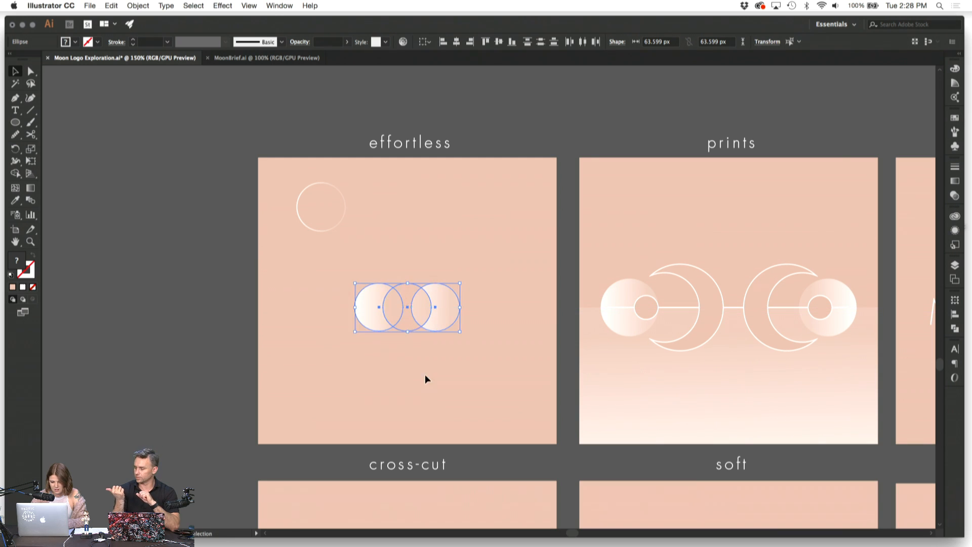
Step: Enlarge the outlined circle to about 197 px and place it as a ring around the three circles
left_click(424, 375)
mouse_move(339, 222)
left_mouse_down()
mouse_move(425, 322)
mouse_move(417, 401)
left_mouse_up()
left_click(437, 421)
left_click(452, 215)
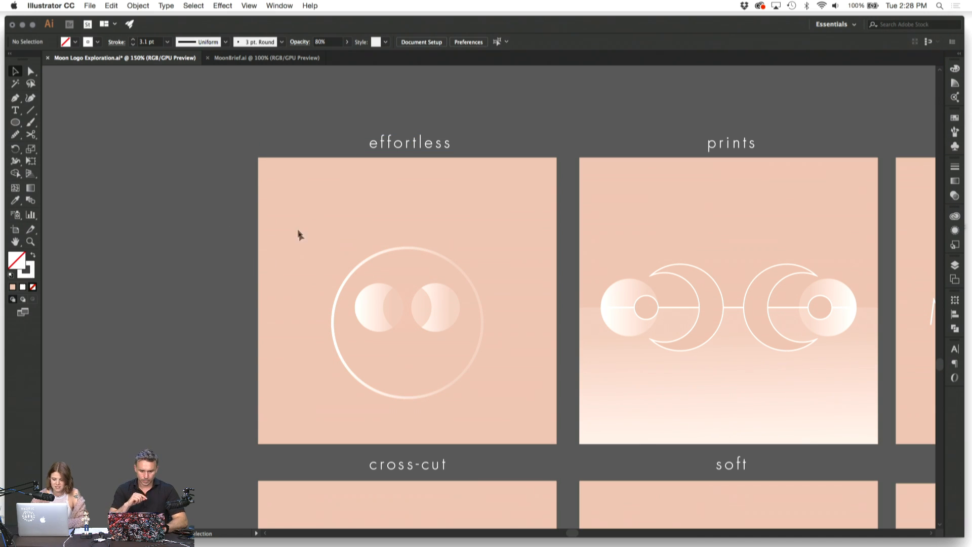
Step: Set the ring's stroke to 1 pt and move it up slightly so the three circles sit near its centre
left_click(341, 299)
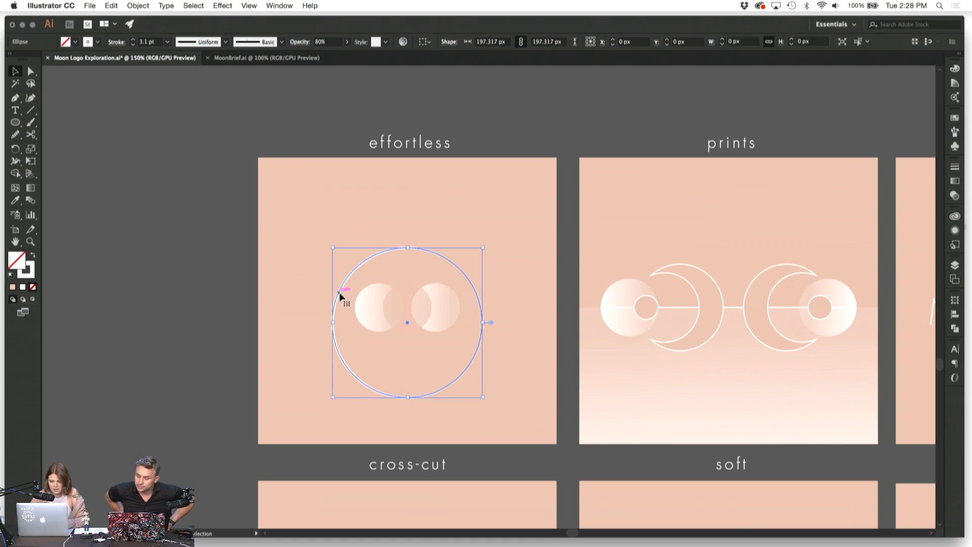
left_click(145, 162)
left_click(680, 275)
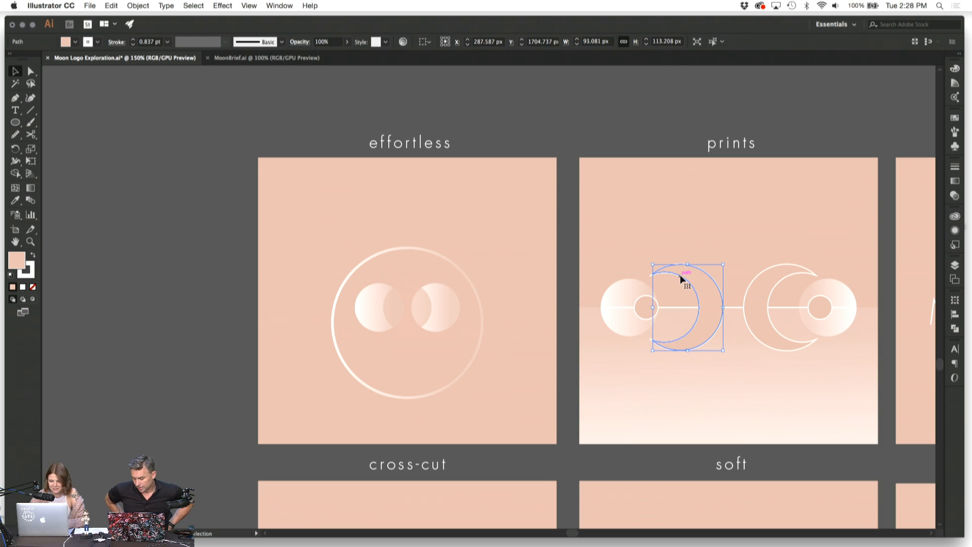
left_click(421, 236)
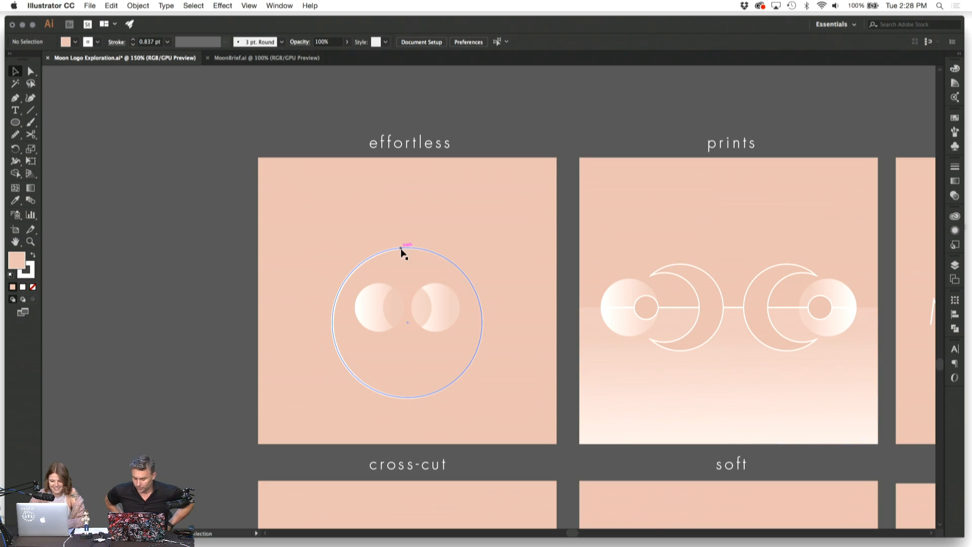
left_click(408, 248)
left_click(167, 42)
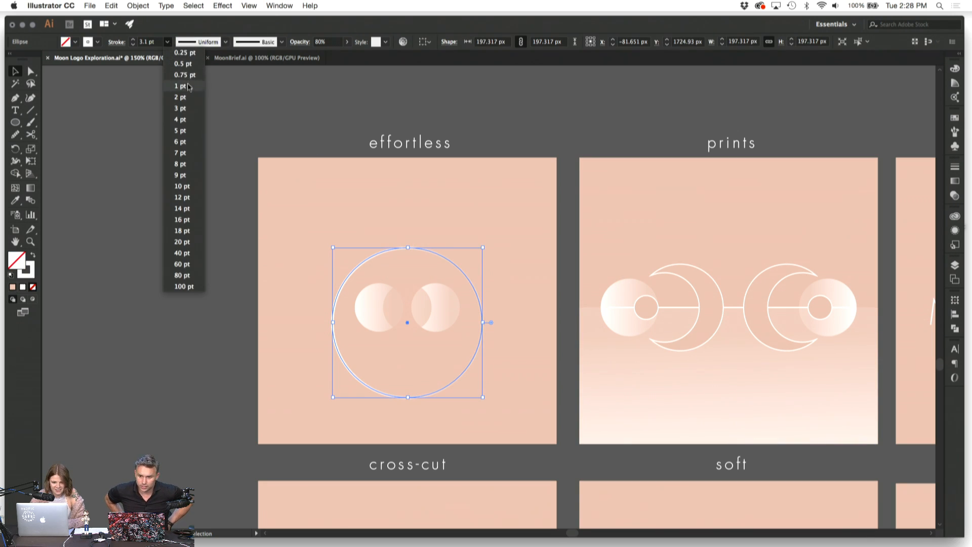
left_click(185, 86)
left_click(208, 238)
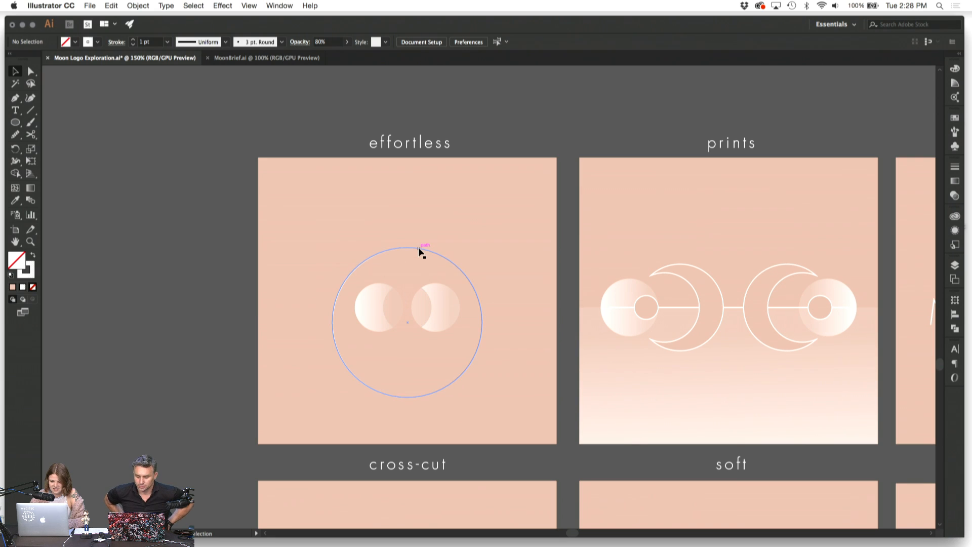
left_click_drag(420, 248, 419, 238)
left_click(378, 203)
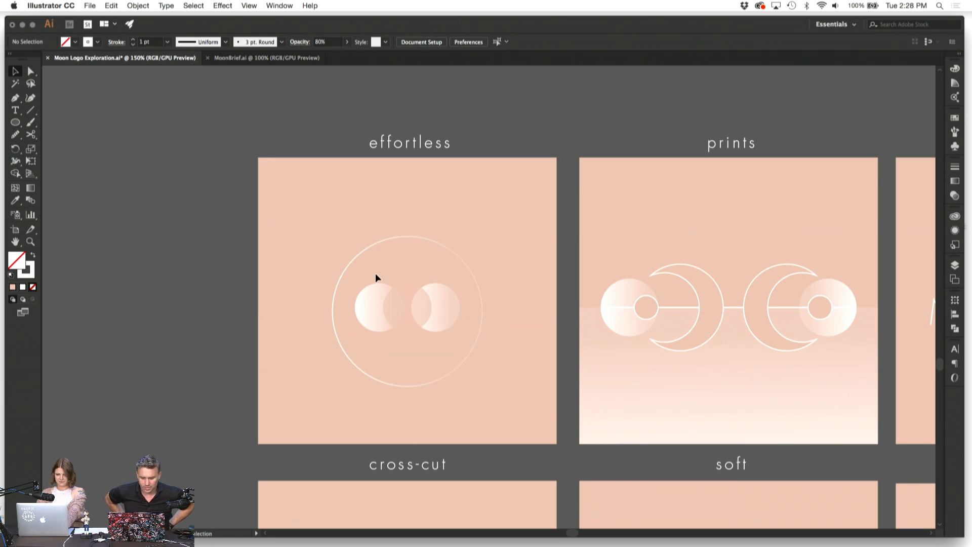
Step: Unlock all objects and duplicate the complete effortless tile into the empty space on its left
left_click(138, 5)
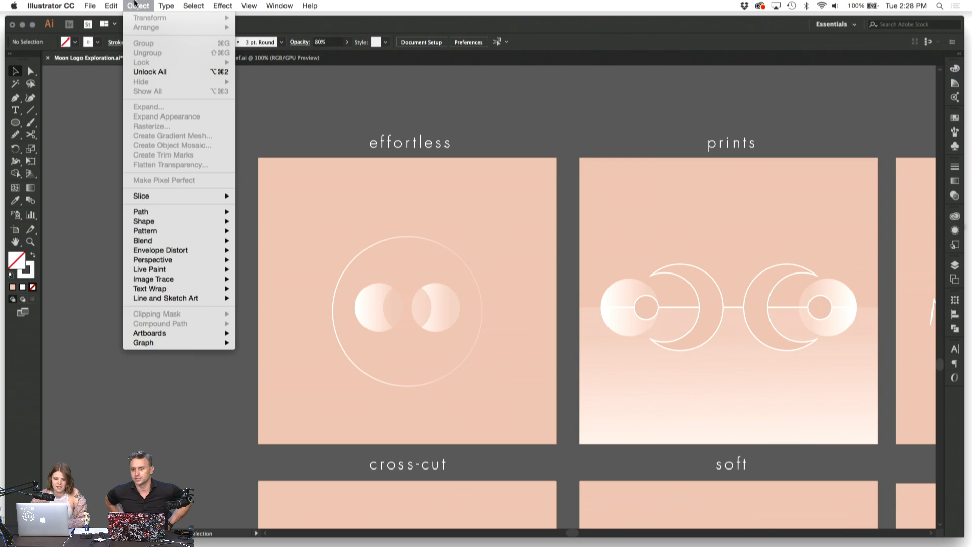
left_click(150, 72)
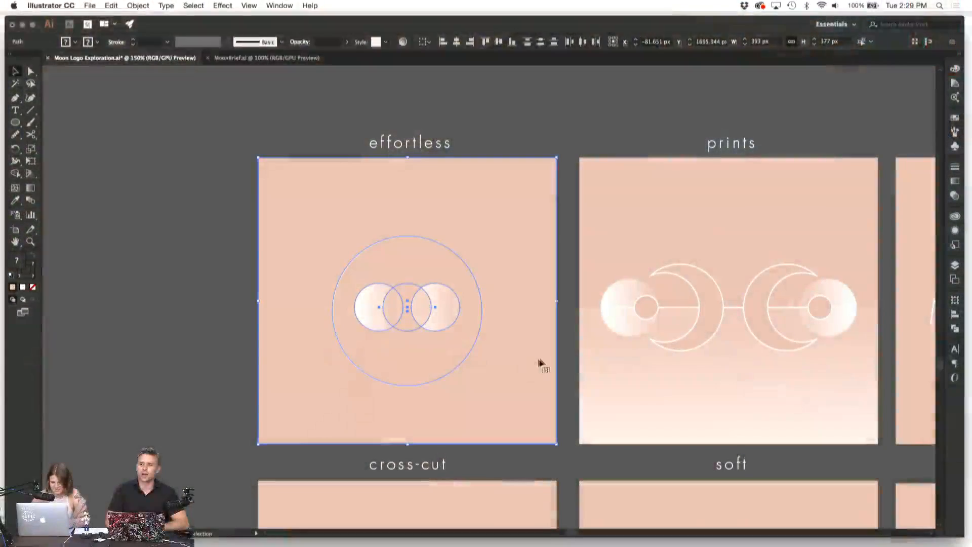
left_click_drag(538, 361, 208, 335)
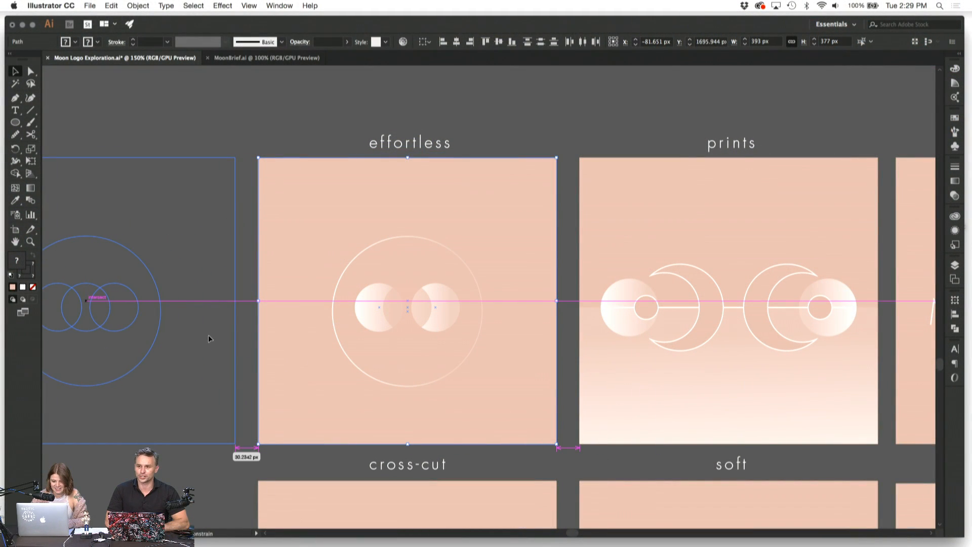
left_click(199, 126)
scroll(198, 126, "left", 10)
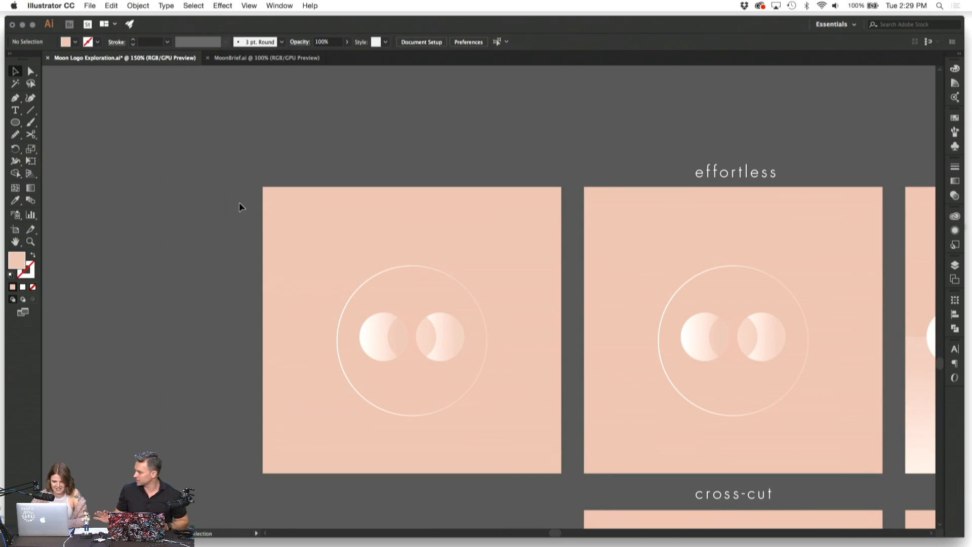
Step: Lock the duplicate tile's background and delete the two outer gradient circles inside its ring
left_click(285, 214)
key("super+2")
scroll(333, 273, "down", 2)
scroll(333, 273, "right", 2)
left_click_drag(333, 277, 371, 293)
left_click(395, 203)
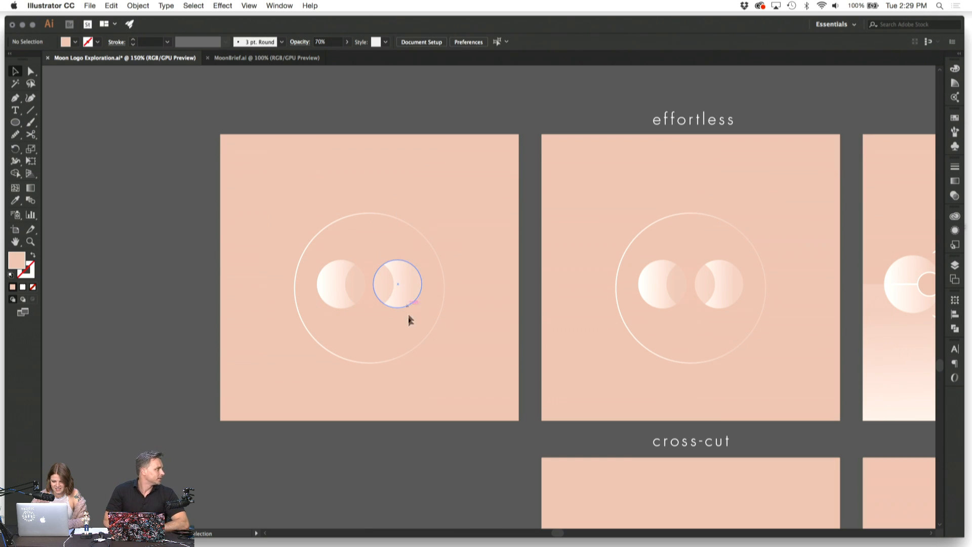
key("super+a")
left_click(255, 274)
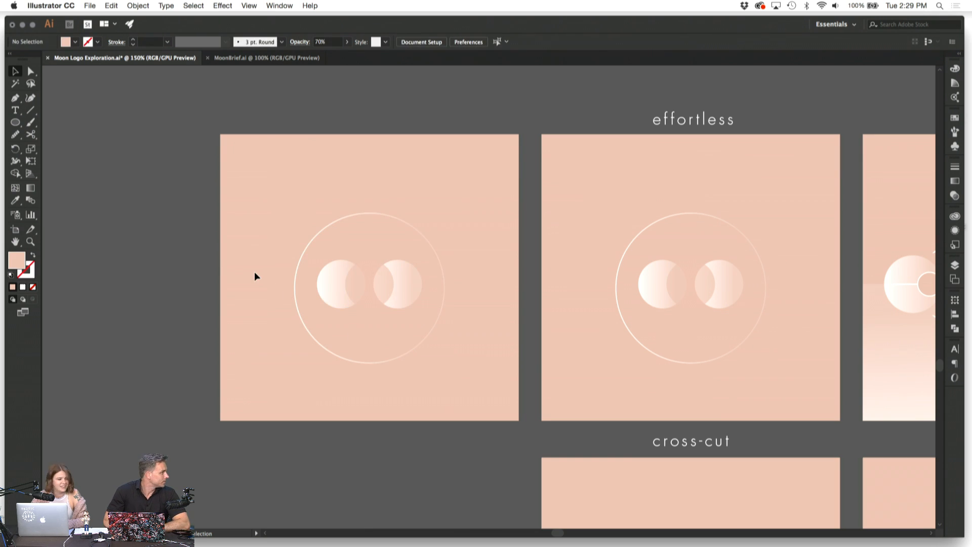
left_click(335, 289)
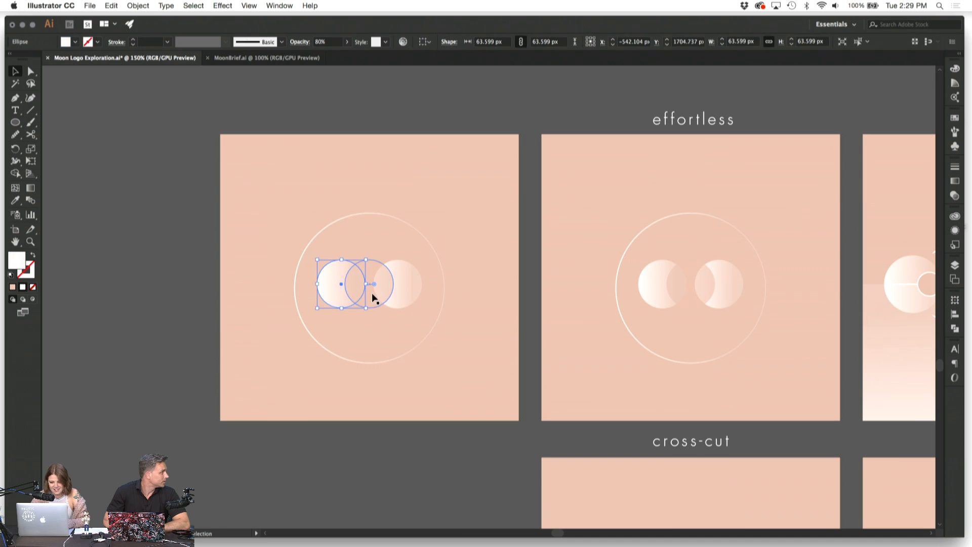
left_click(401, 296, "shift")
key("Delete")
Step: Give the remaining middle circle in the duplicate tile the white gradient look of the original tile's left circle
left_click(378, 286)
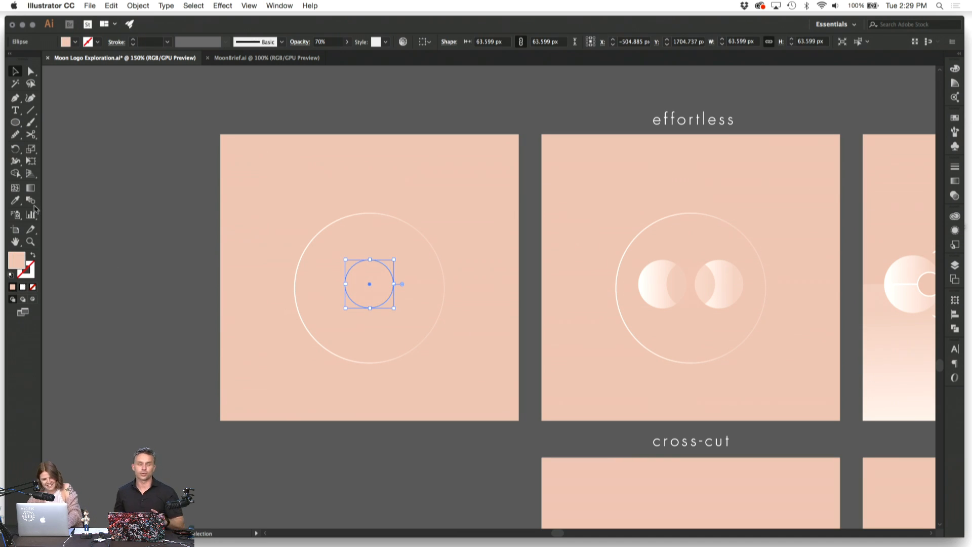
left_click(15, 200)
left_click(656, 278)
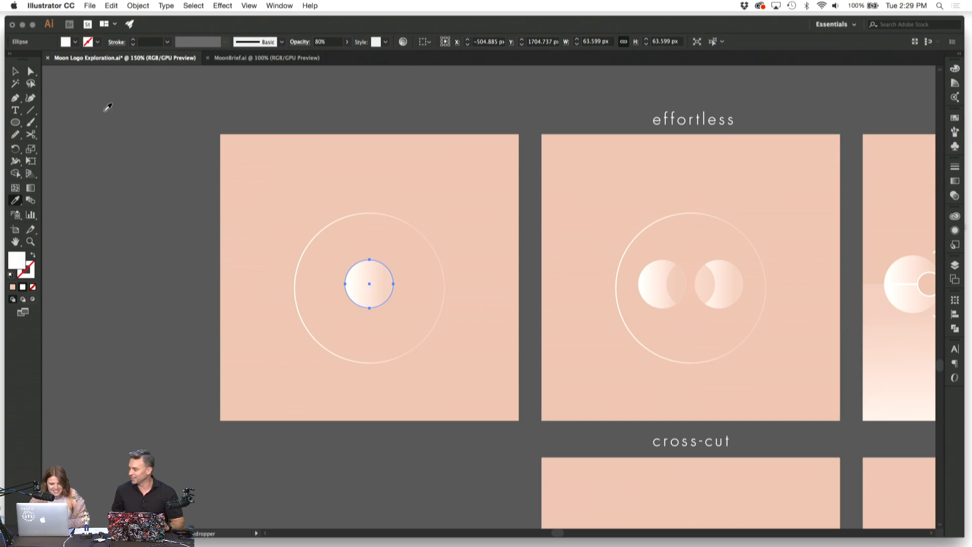
key("v")
left_click(121, 199)
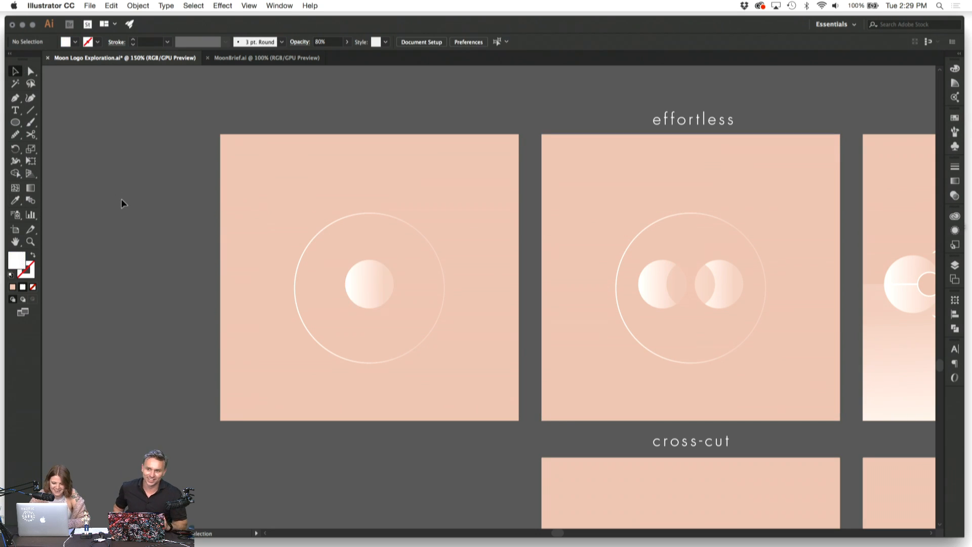
Step: Move the gradient circle onto the ring's right edge and scale it down to about 38 px
left_click(372, 293)
left_click_drag(384, 290, 444, 285)
left_click(364, 285)
left_click(387, 282)
left_click(442, 290)
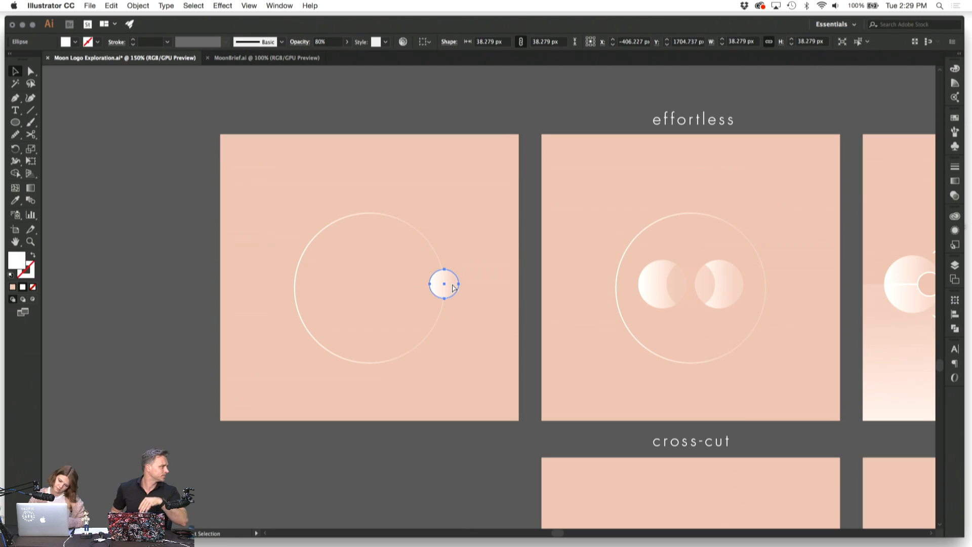
Step: Copy the small gradient circle onto the ring's upper-right edge, enlarge the copy to about 69 px, and fine-tune its position
left_click_drag(444, 289, 417, 233)
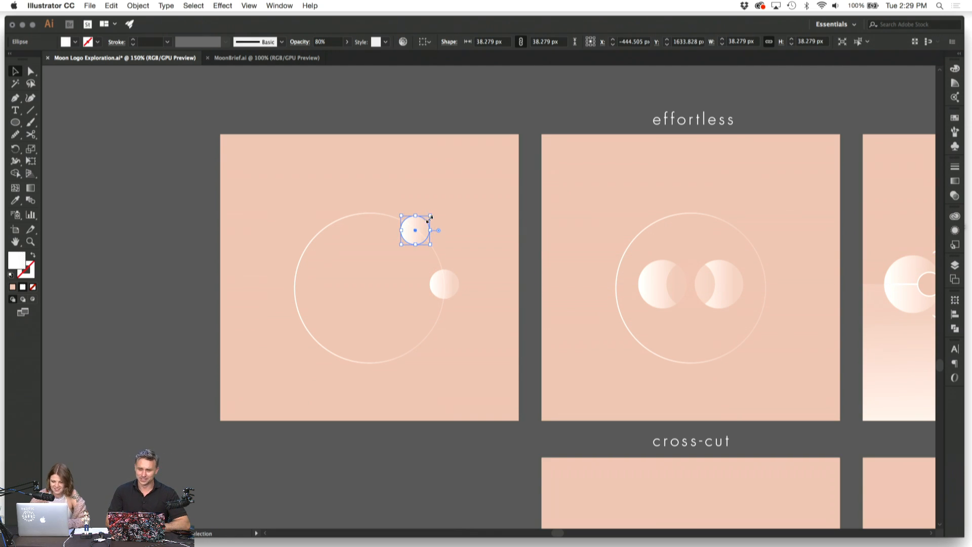
left_click(429, 223)
left_click(423, 235)
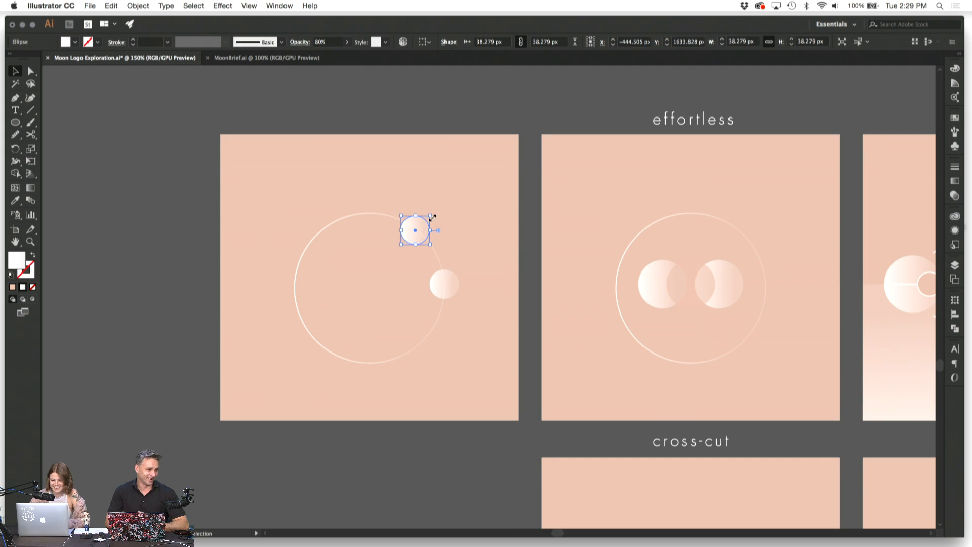
mouse_move(432, 217)
left_mouse_down()
mouse_move(454, 191)
mouse_move(423, 221)
mouse_move(435, 221)
left_mouse_up()
left_click(485, 202)
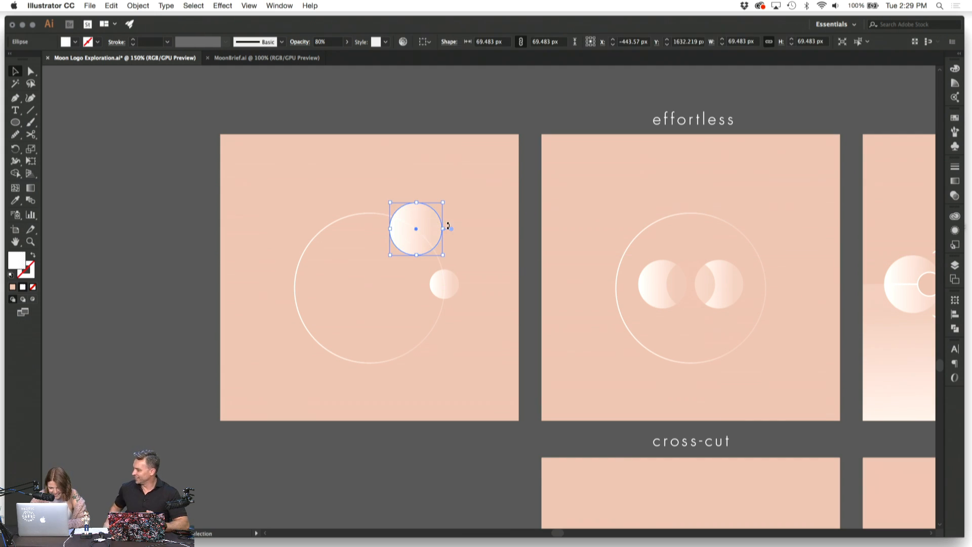
left_click(490, 218)
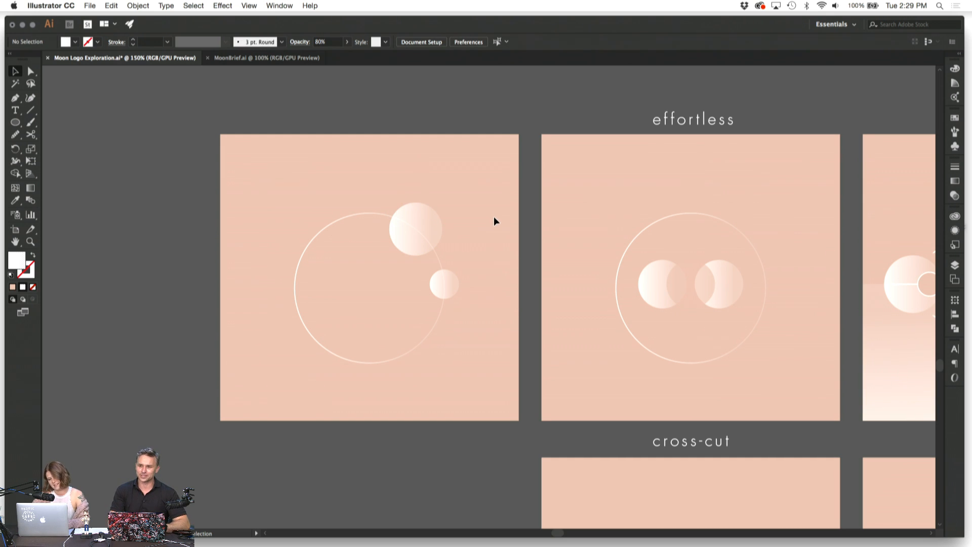
key("ctrl+Up")
key("ctrl+Up")
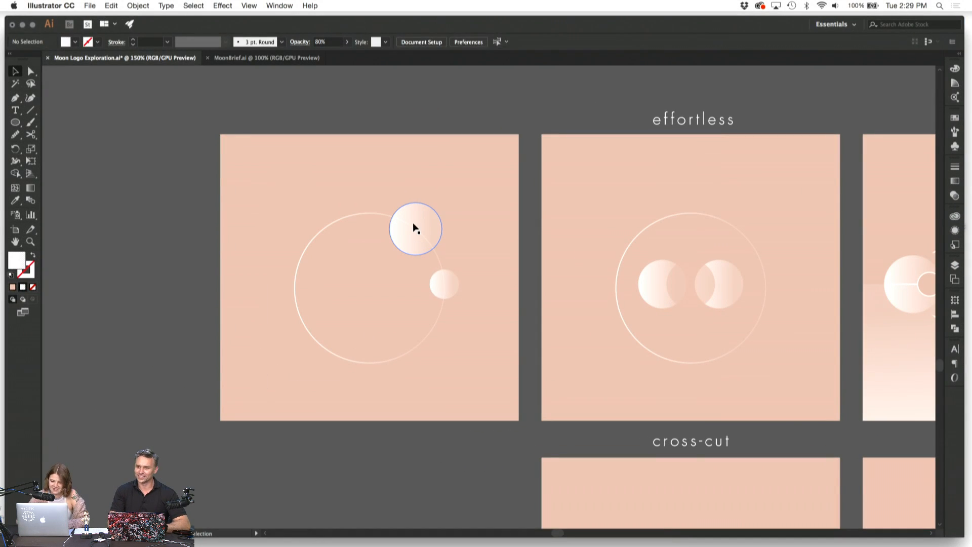
left_click(414, 224)
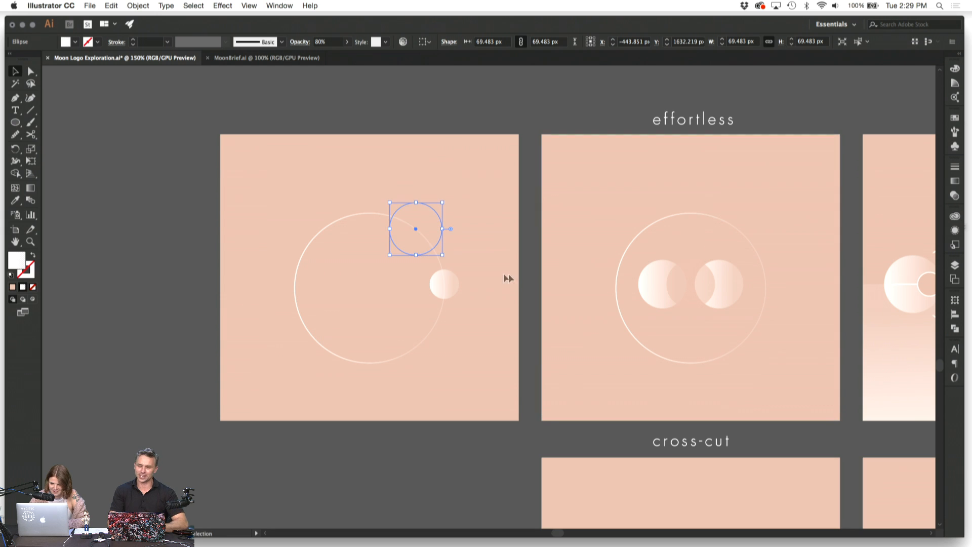
left_click(482, 299)
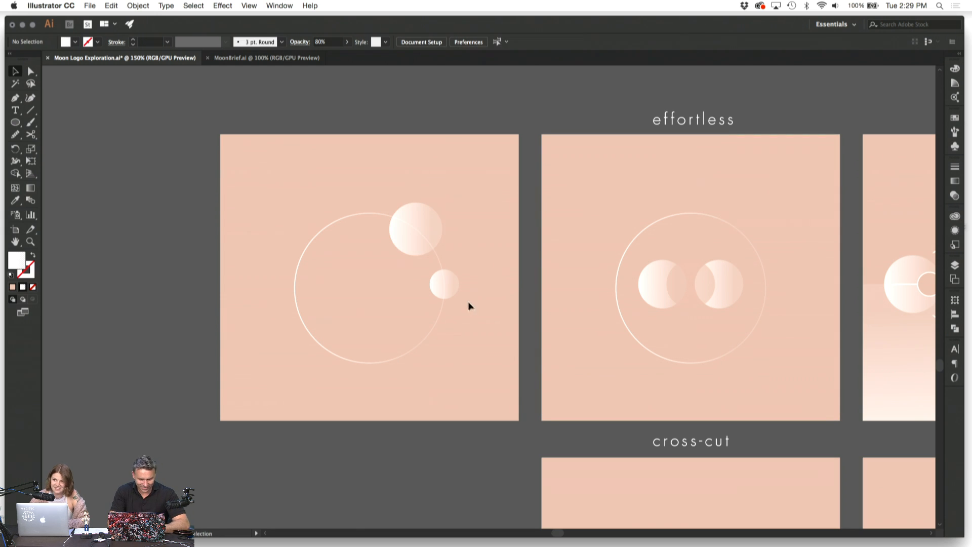
left_click(415, 248)
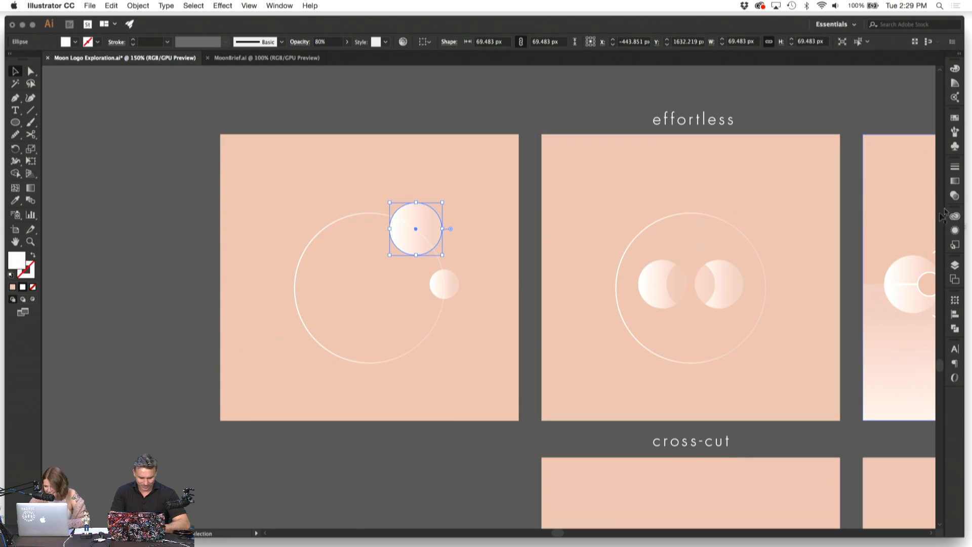
left_click(546, 188)
left_click(527, 128)
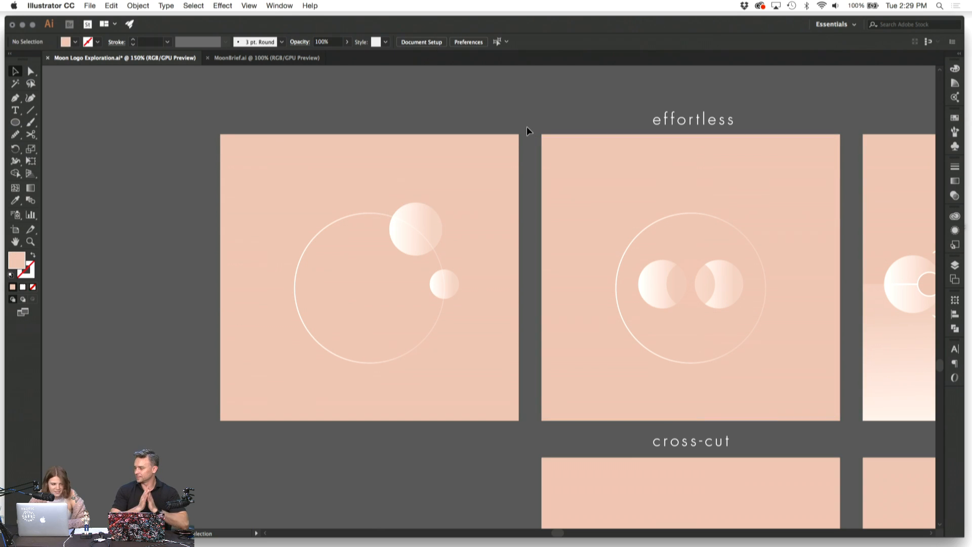
left_click(413, 227)
left_click(957, 182)
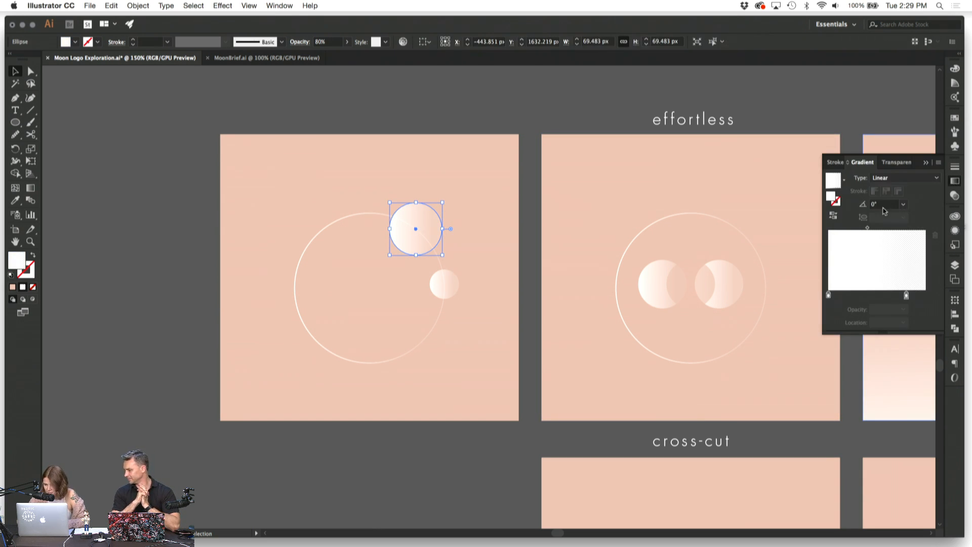
left_click(960, 184)
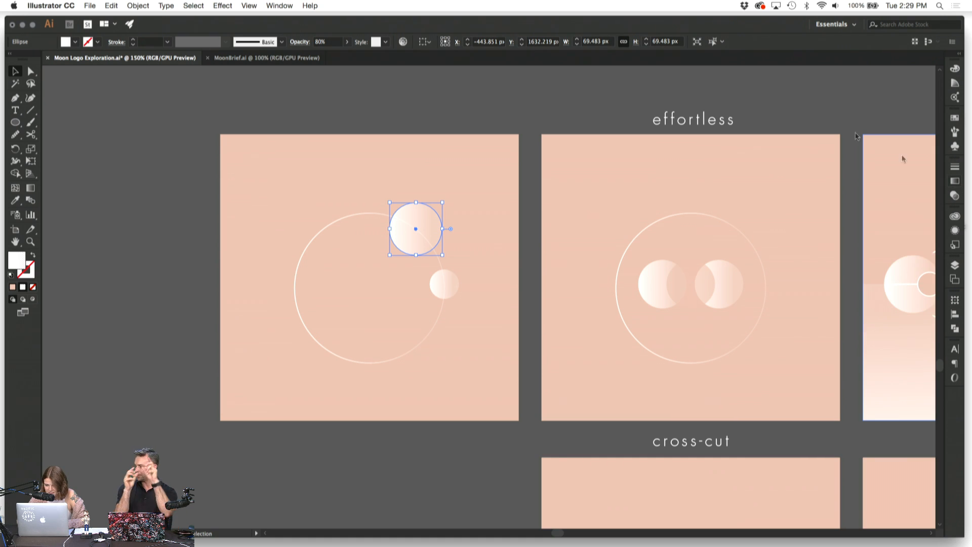
left_click(634, 99)
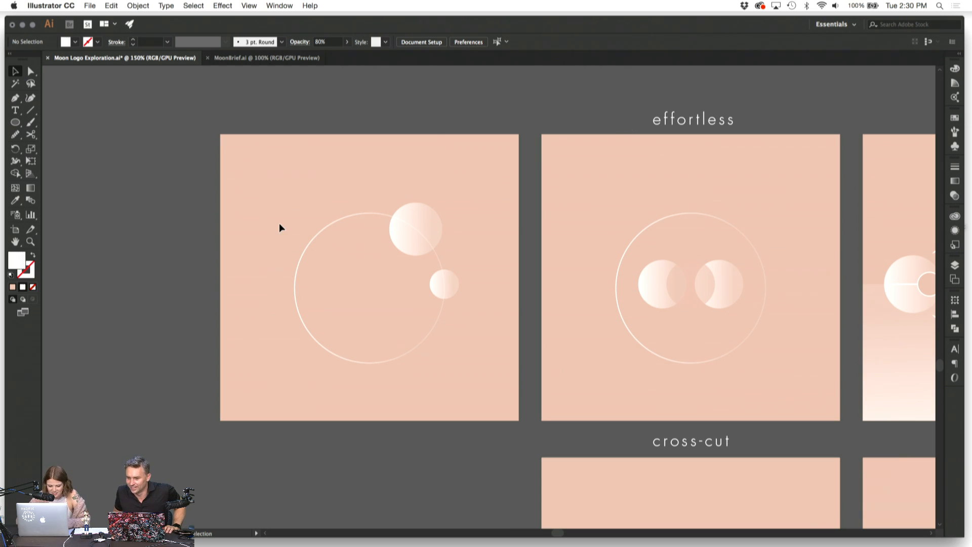
left_click(443, 284)
left_click(426, 239, "shift")
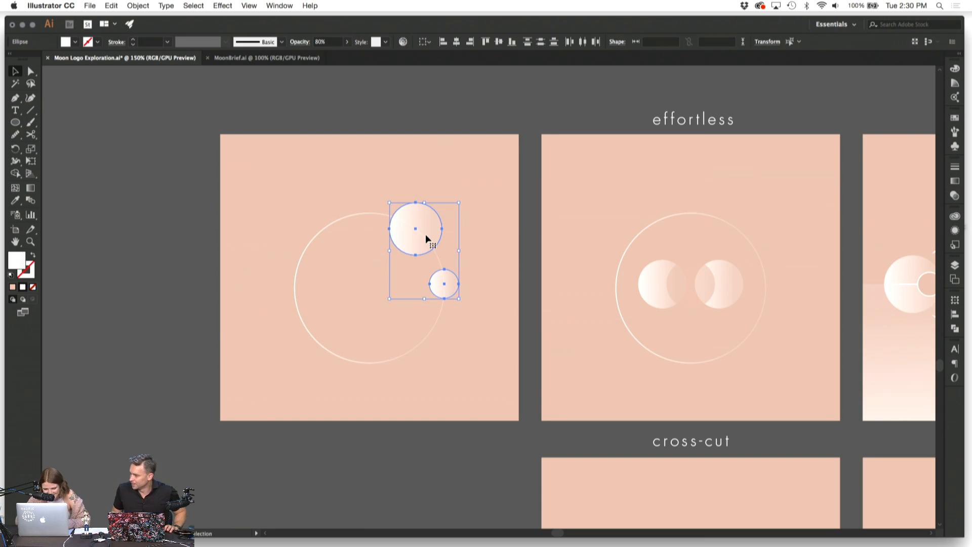
left_click(343, 170)
Step: Set the gradient angle of the larger circle on the duplicate tile's ring to -70°
left_click(406, 215)
left_click(955, 182)
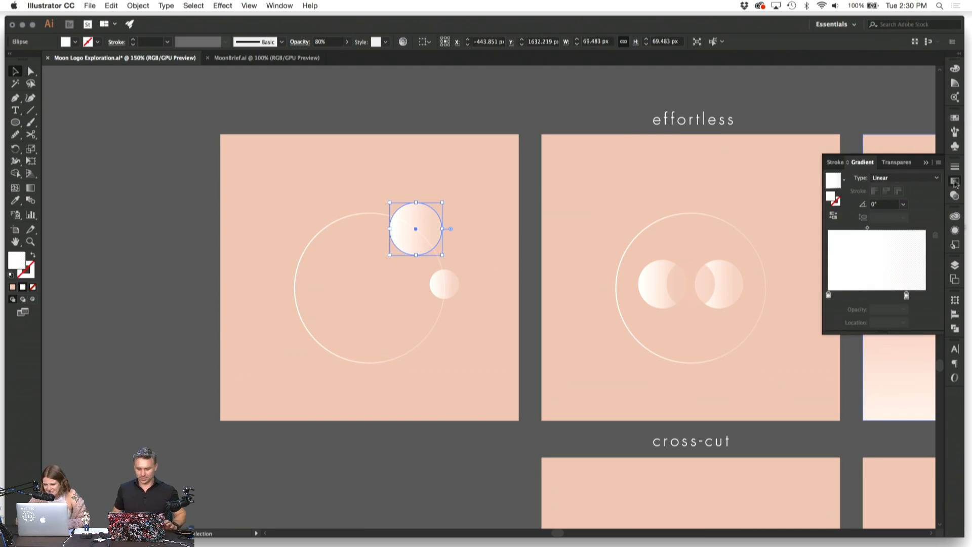
left_click(884, 204)
type("-10")
key("Return")
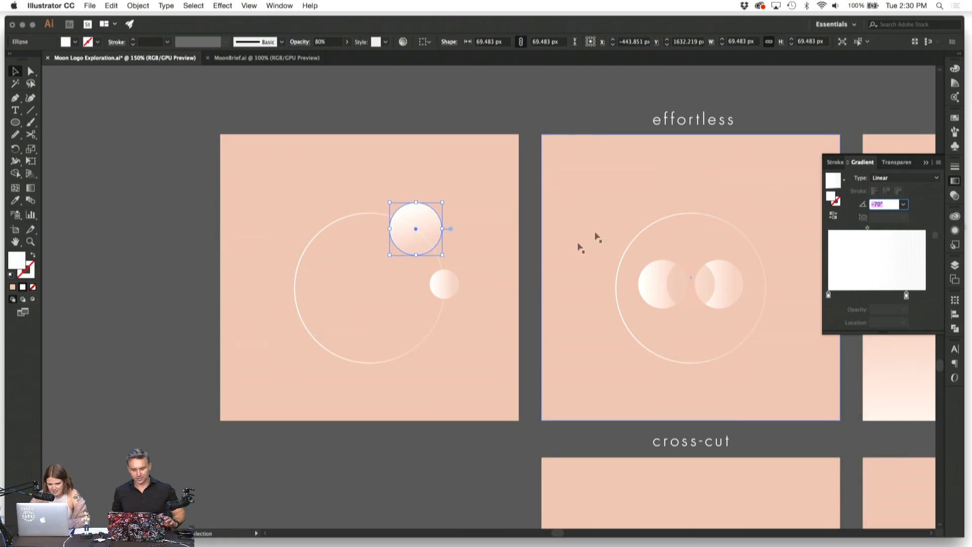
left_click(543, 280)
Step: Lock the background square of the effortless tile
scroll(531, 284, "right", 2)
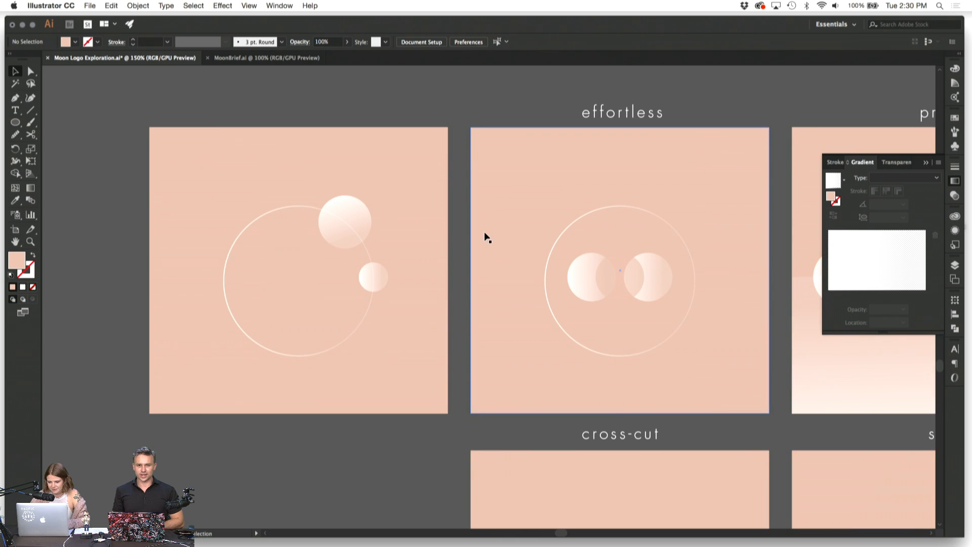
left_click(484, 233)
key("super+2")
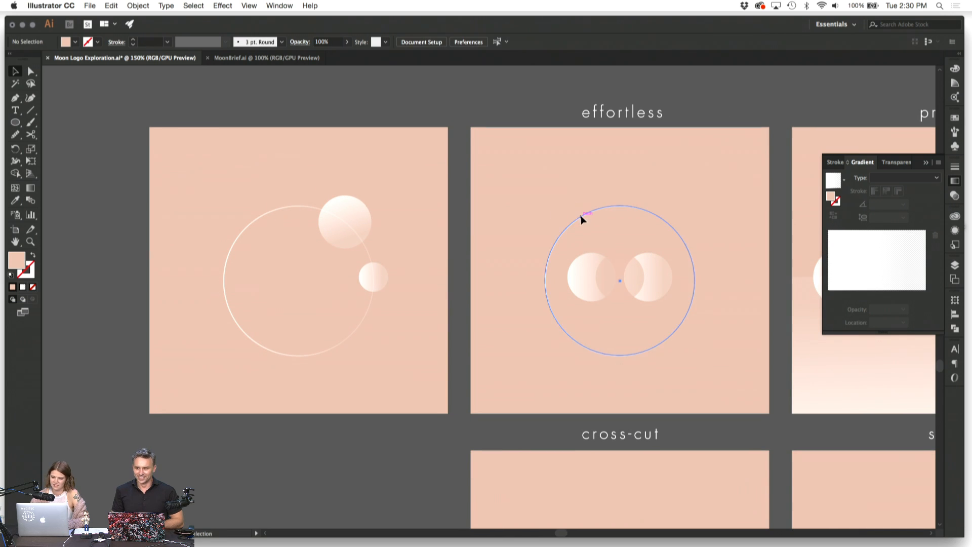
Step: Scale the effortless tile's thin ring down to about 110 px and centre it over the upper part of the circle pair
left_click_drag(582, 214, 506, 166)
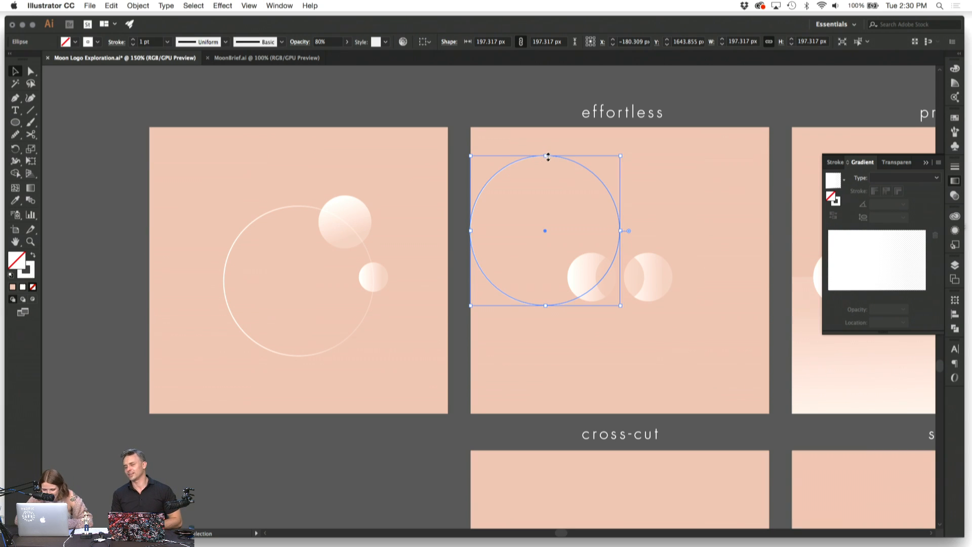
left_click_drag(548, 157, 547, 221)
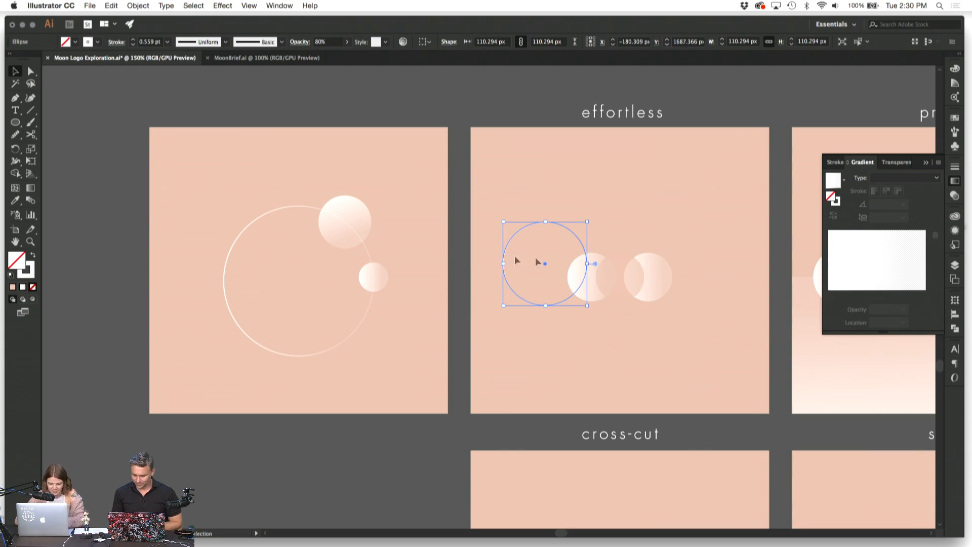
left_click_drag(528, 224, 602, 198)
left_click(503, 185)
left_click(659, 223)
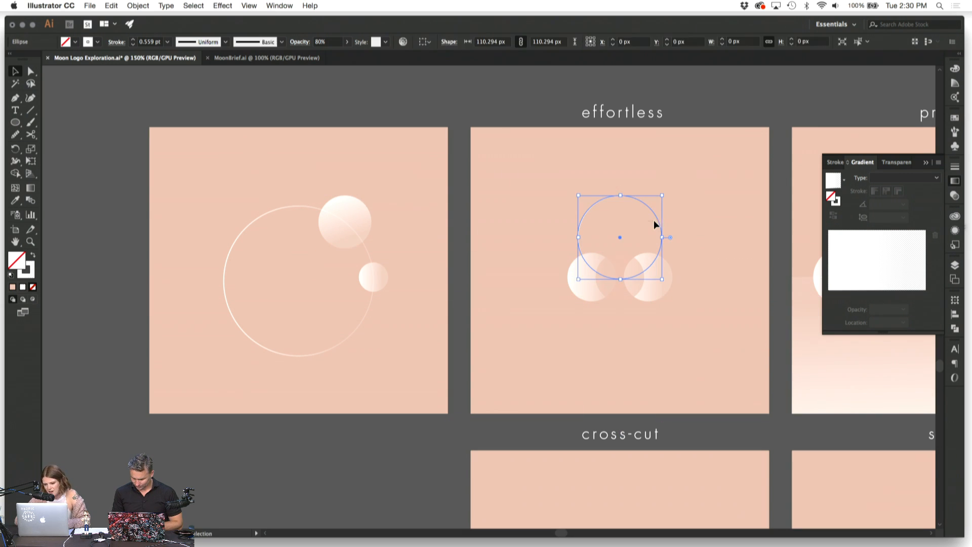
Step: Copy the left circle's white gradient fill onto the ring with the Eyedropper and set its gradient angle to -90°
left_click(19, 201)
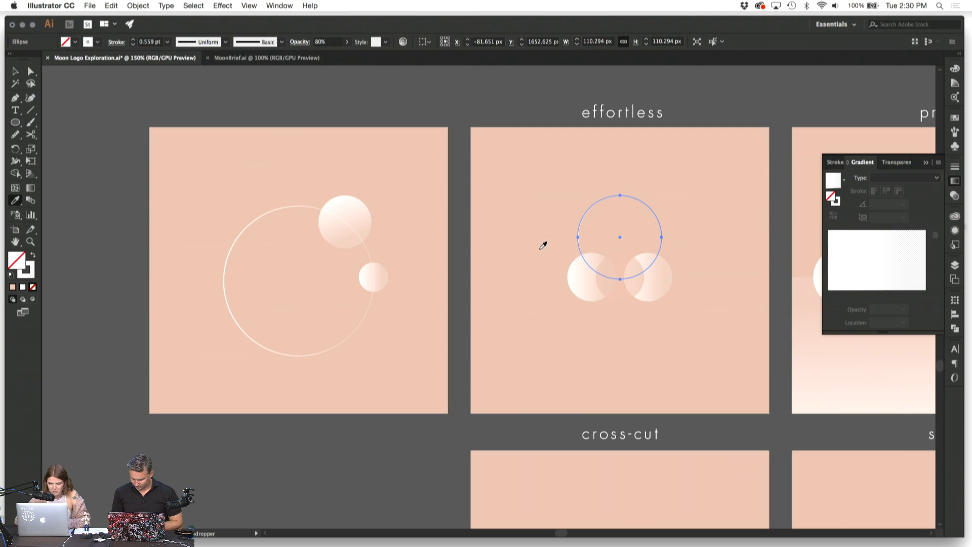
left_click(583, 278)
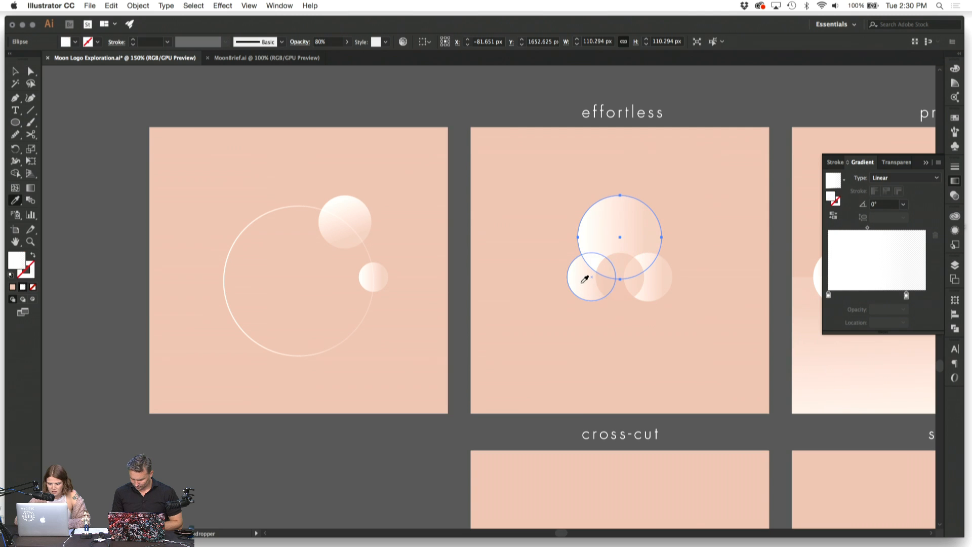
left_click(955, 183)
left_click(956, 182)
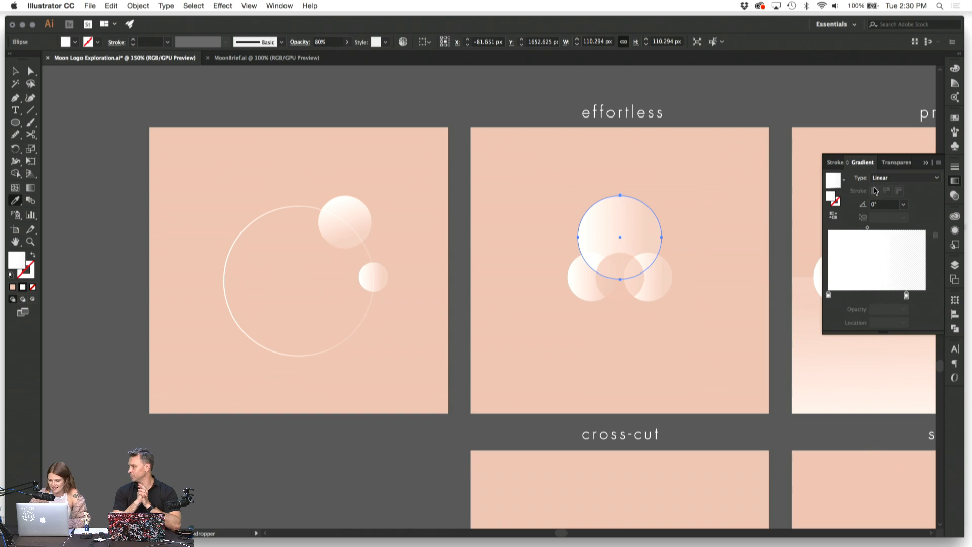
left_click(881, 205)
type("-20")
key("Return")
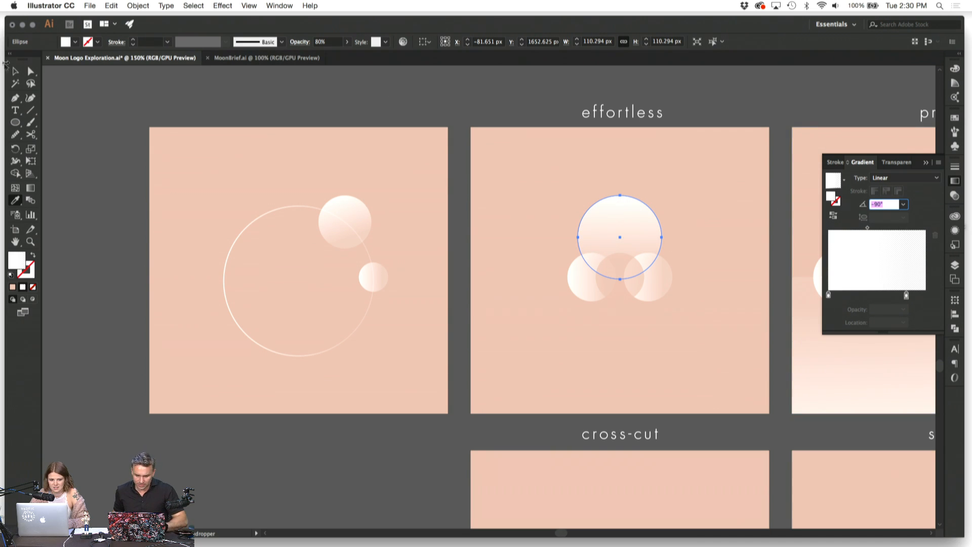
Step: Nudge the large gradient circle straight down by about 2 px over the circle pair
left_click(15, 71)
left_click(278, 178)
left_click_drag(621, 213, 621, 217)
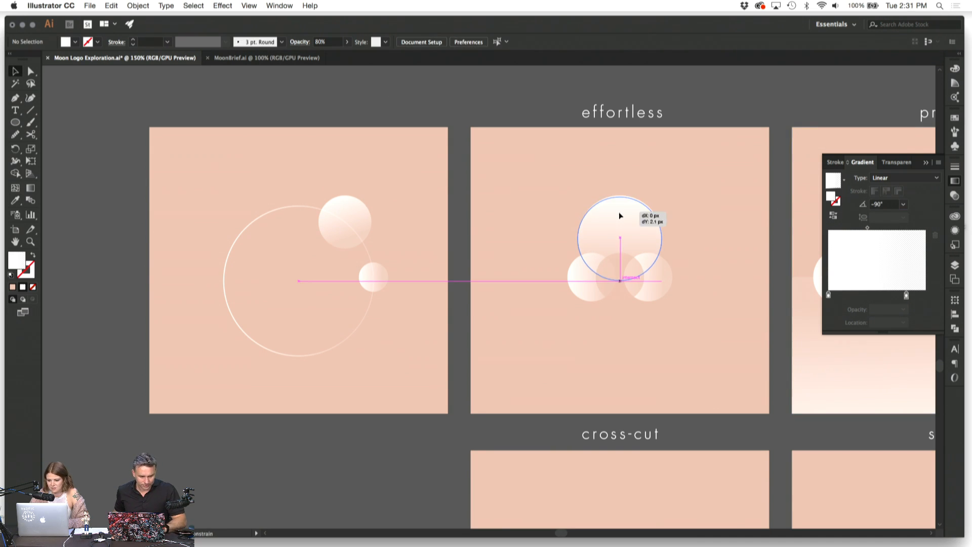
left_click(515, 181)
Step: Scale up the whole effortless mark proportionally until its large gradient circle is about 144 px wide
scroll(515, 182, "right", 5)
scroll(515, 181, "down", 2)
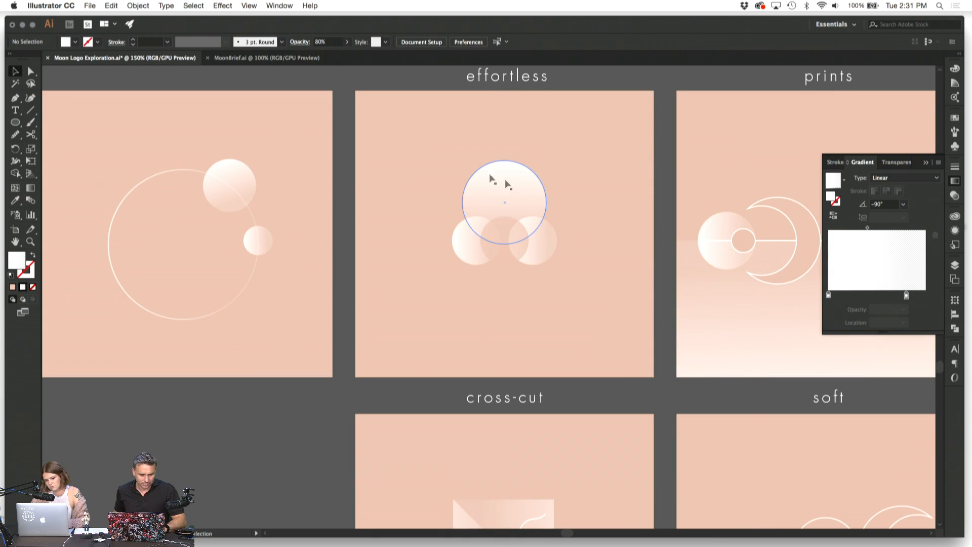
left_click(498, 209)
left_click_drag(505, 266, 506, 296)
left_click(577, 332)
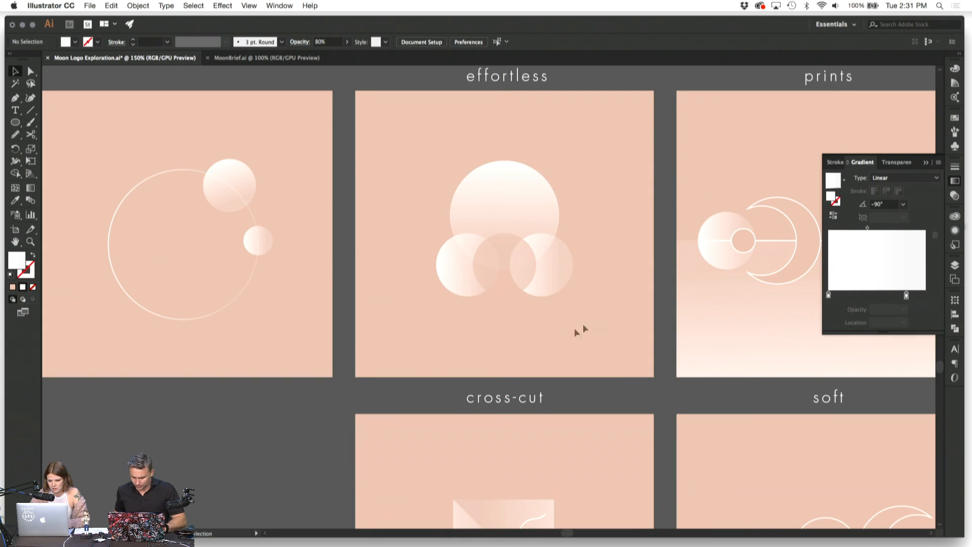
Step: Move the large gradient circle away from the pair onto the effortless tile's left edge and swap its fill and stroke
left_click(770, 245)
left_click(624, 225)
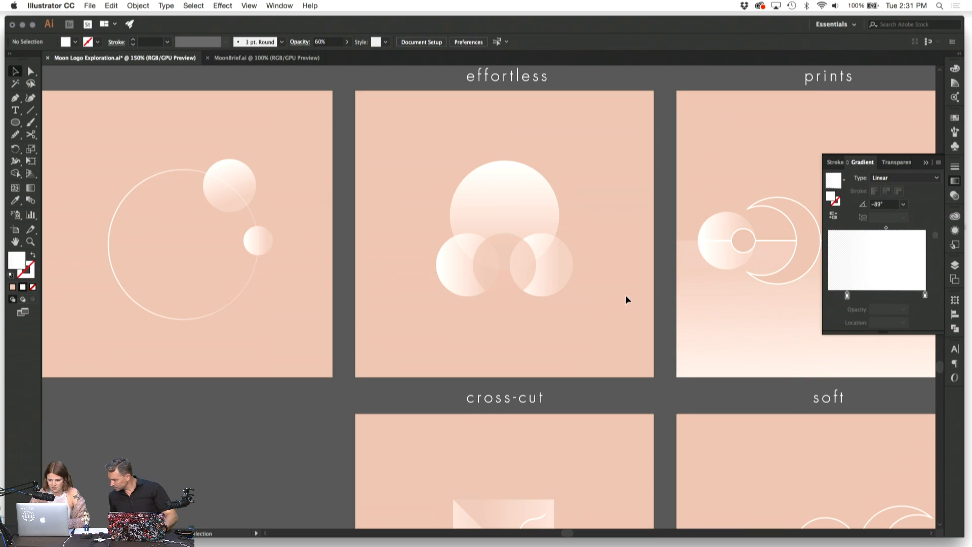
left_click(523, 192)
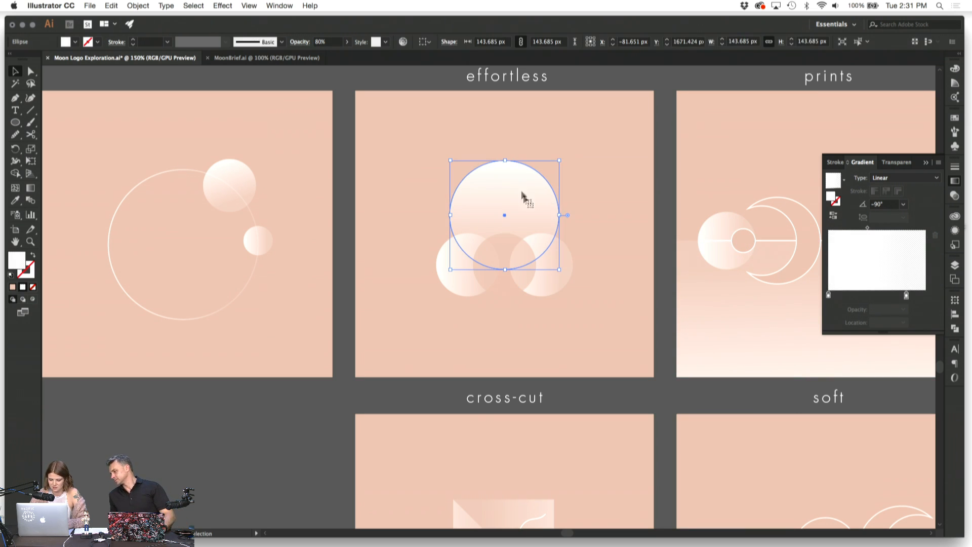
left_click_drag(533, 203, 465, 145)
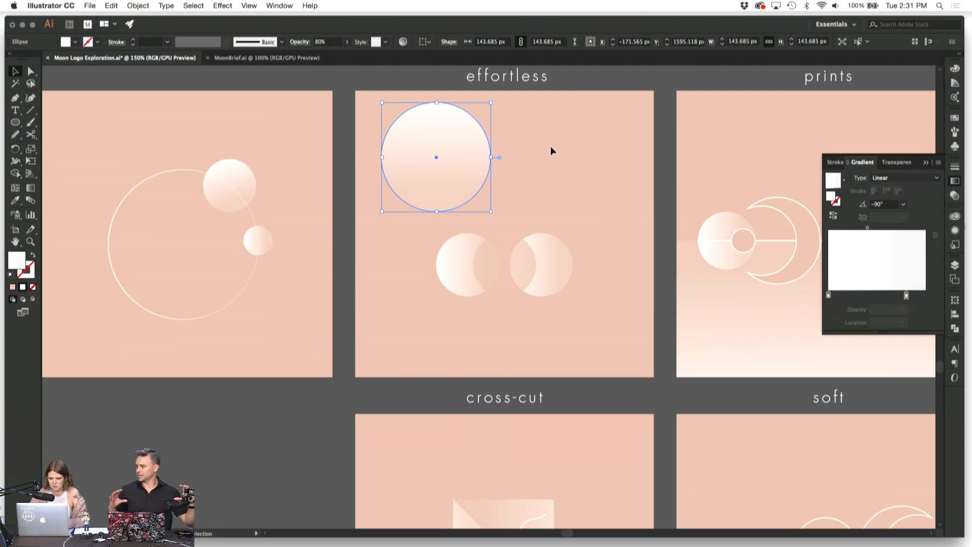
left_click(551, 151)
scroll(552, 159, "left", 4)
scroll(552, 159, "down", 1)
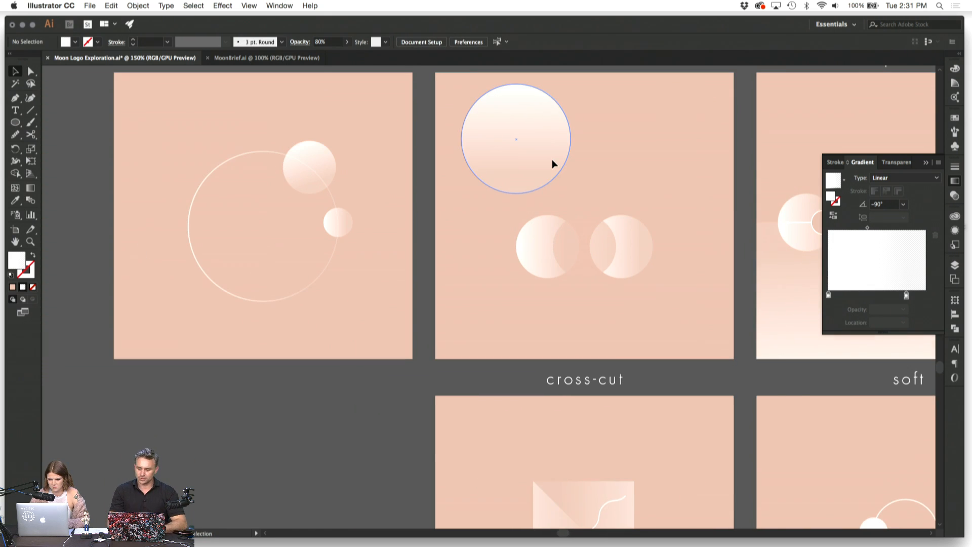
left_click_drag(537, 143, 476, 157)
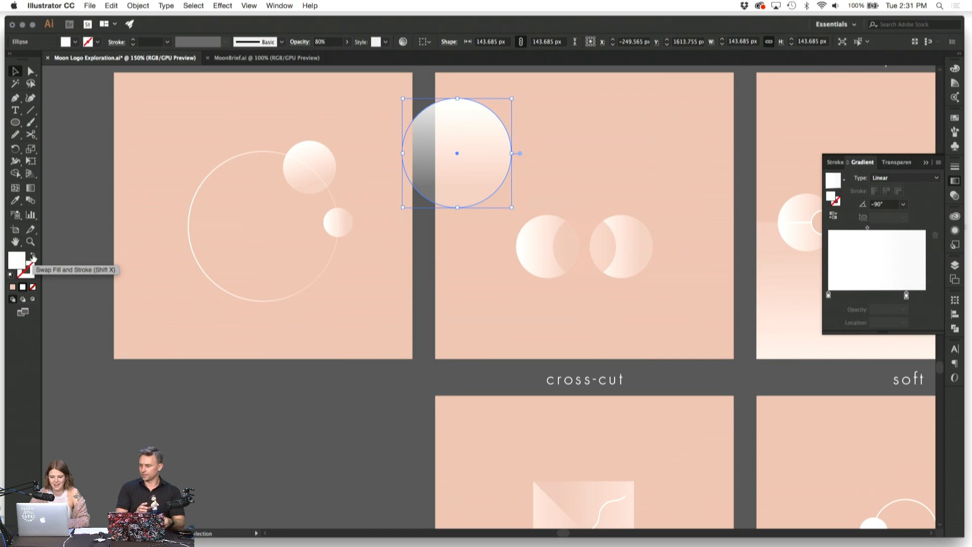
left_click(32, 256)
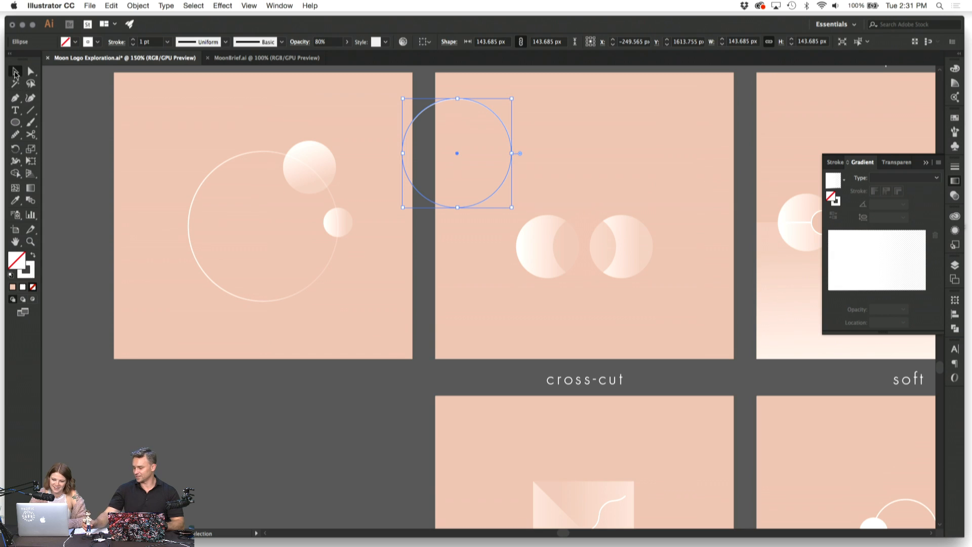
Step: Move the outlined circle horizontally until it is centred above the circle pair in the effortless tile
left_click(101, 114)
left_click_drag(421, 104, 549, 110)
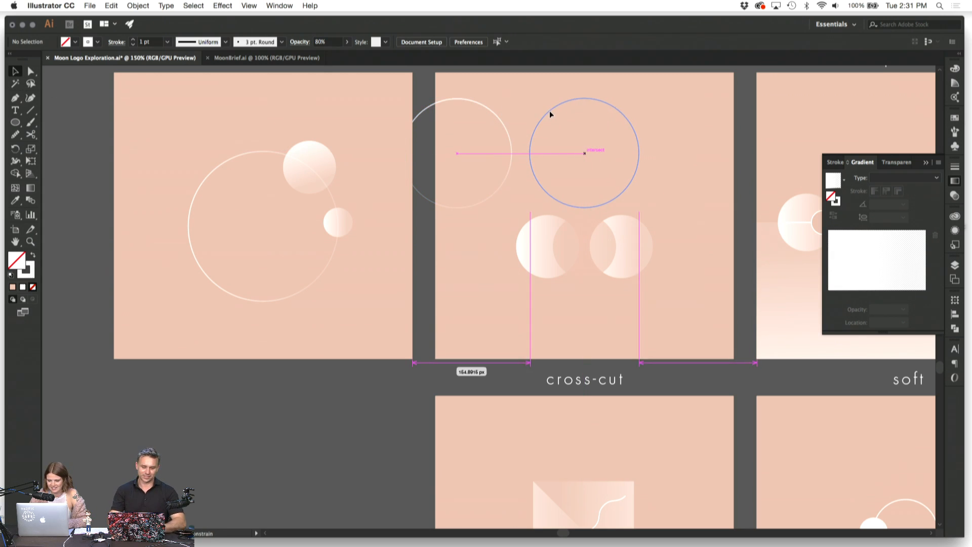
left_click(444, 104)
left_click(582, 100)
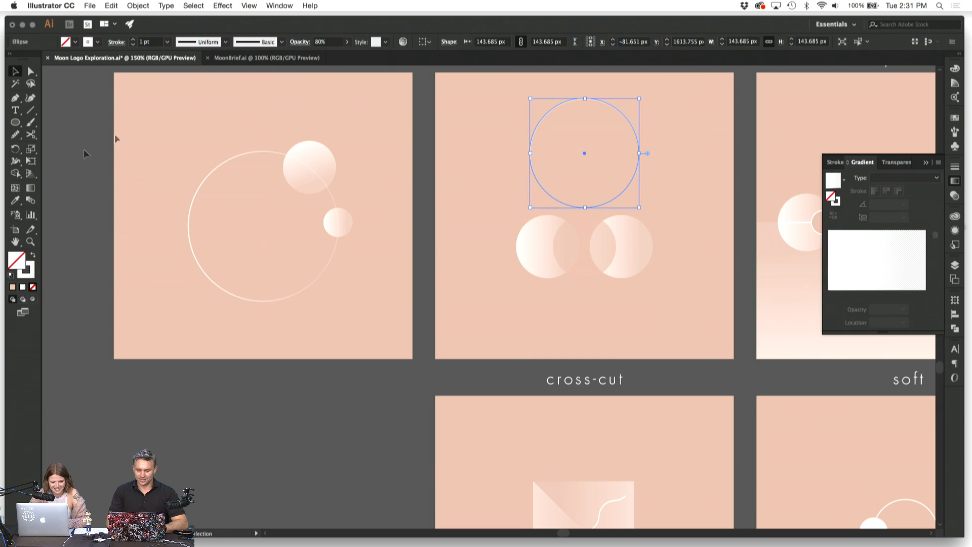
Step: Give the outlined circle the solid white 1 pt stroke of the prints tile's horizontal line using the Eyedropper
left_click(15, 200)
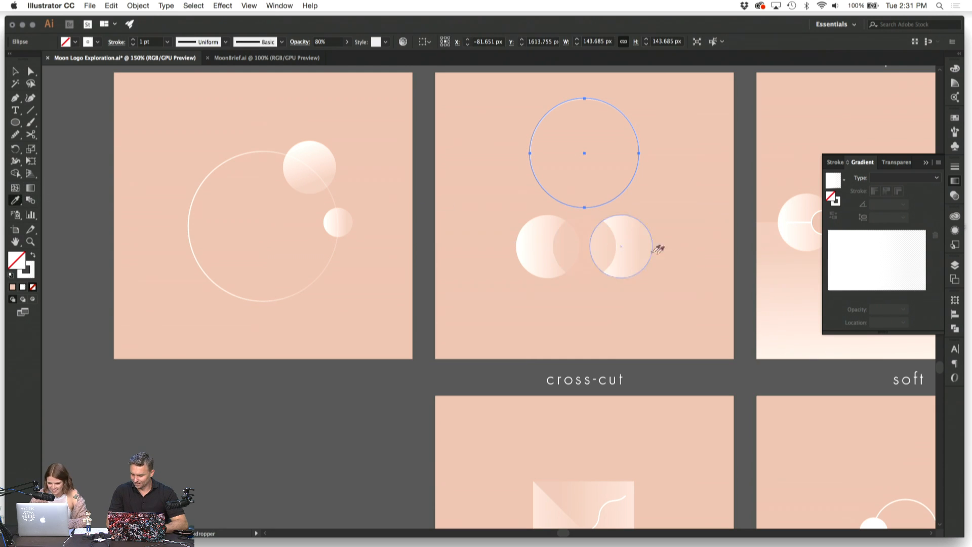
scroll(719, 276, "right", 3)
left_click(786, 194)
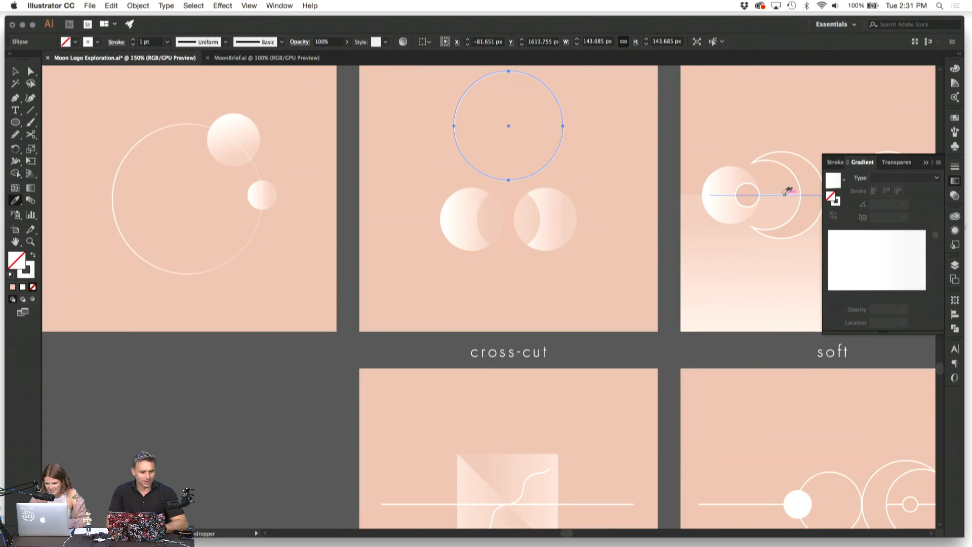
left_click(17, 71)
left_click(251, 324)
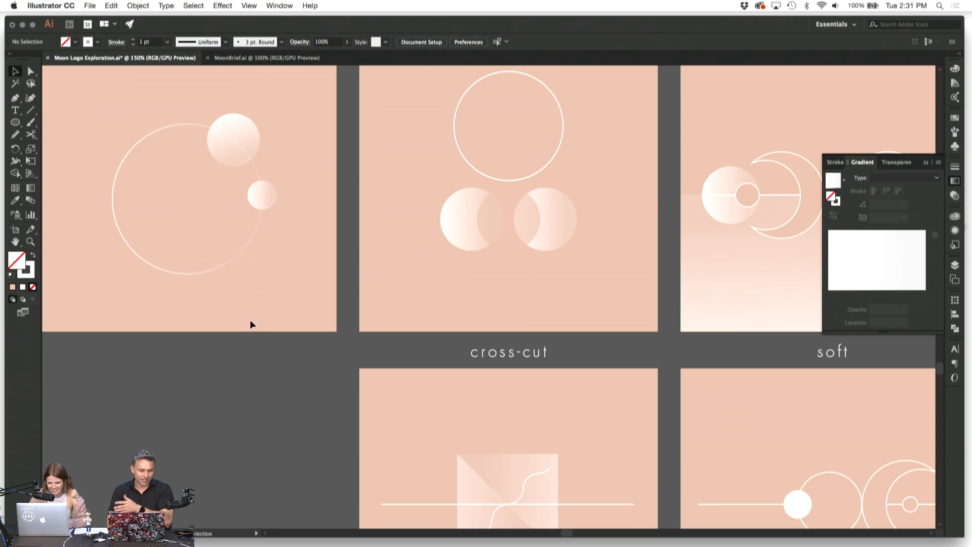
Step: Scale the white ring down to about 72 px and place it over the upper middle of the circle pair
left_click(501, 181)
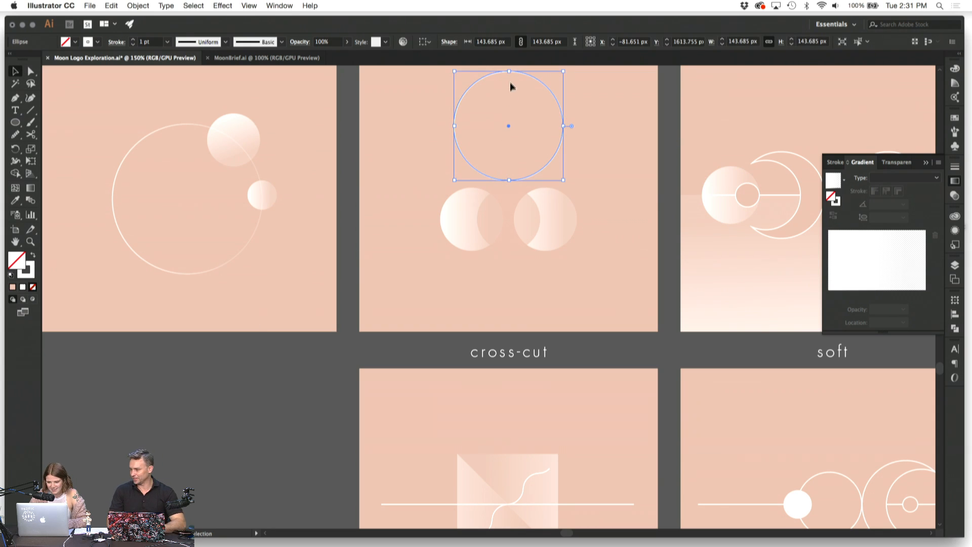
left_click_drag(511, 73, 516, 178)
left_click(551, 118)
left_click(529, 140)
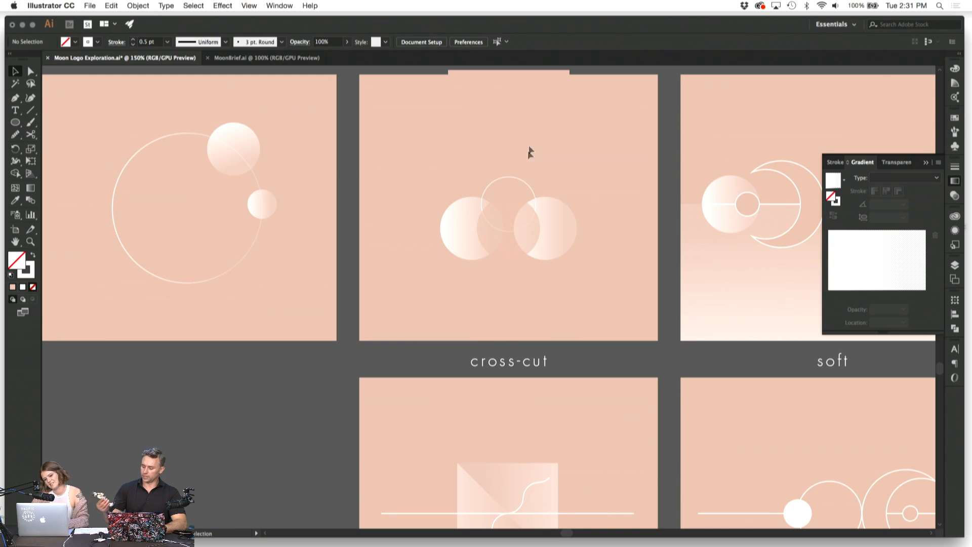
left_click(522, 181)
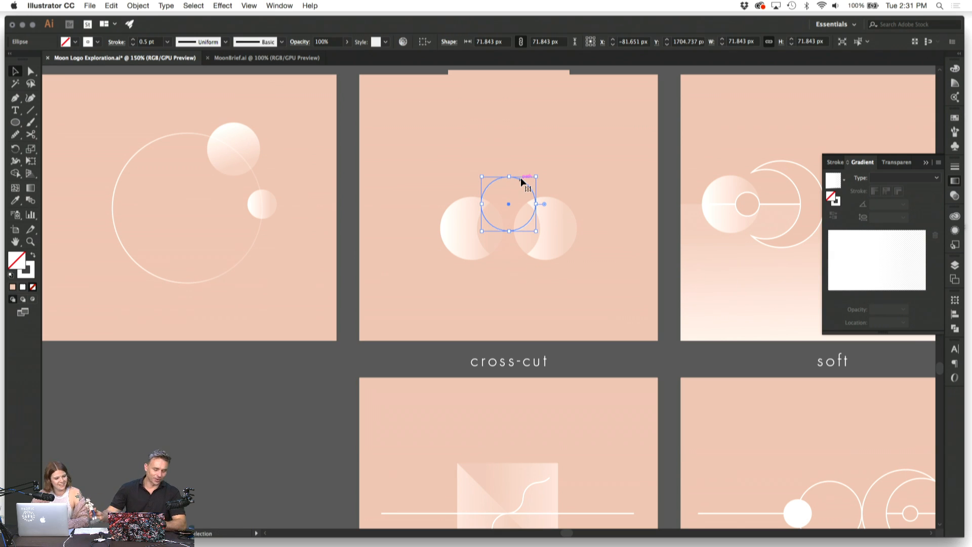
left_click(514, 151)
left_click(517, 251)
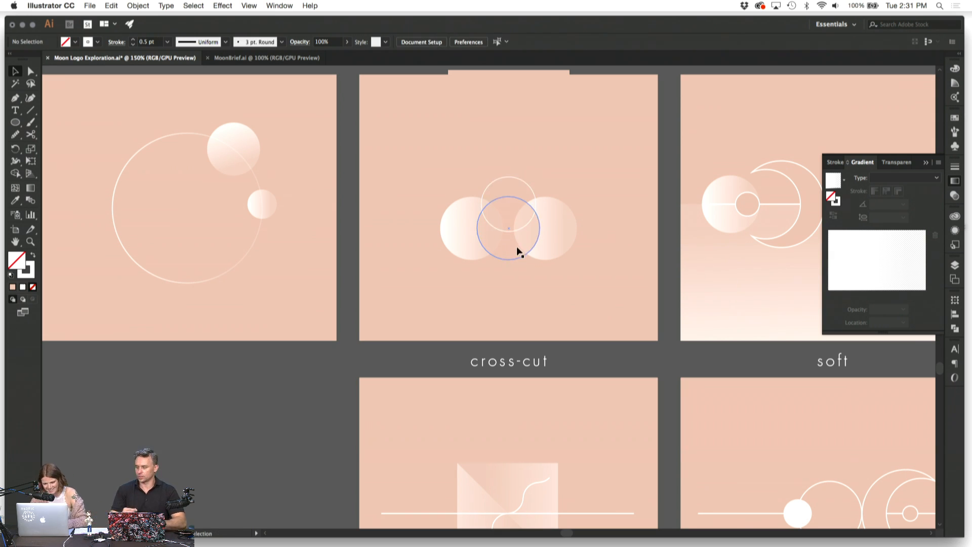
Step: Try moving the semi-transparent peach circle straight down out of the gradient circle pair in the effortless tile, and undo the move
left_click(521, 304)
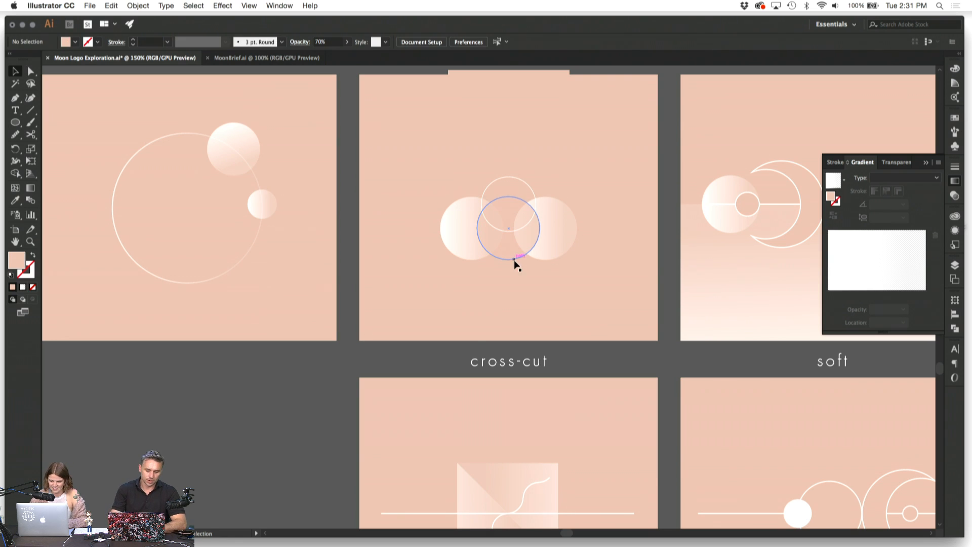
left_click_drag(516, 256, 517, 314)
left_click(616, 311)
scroll(616, 311, "up", 2)
scroll(615, 311, "left", 1)
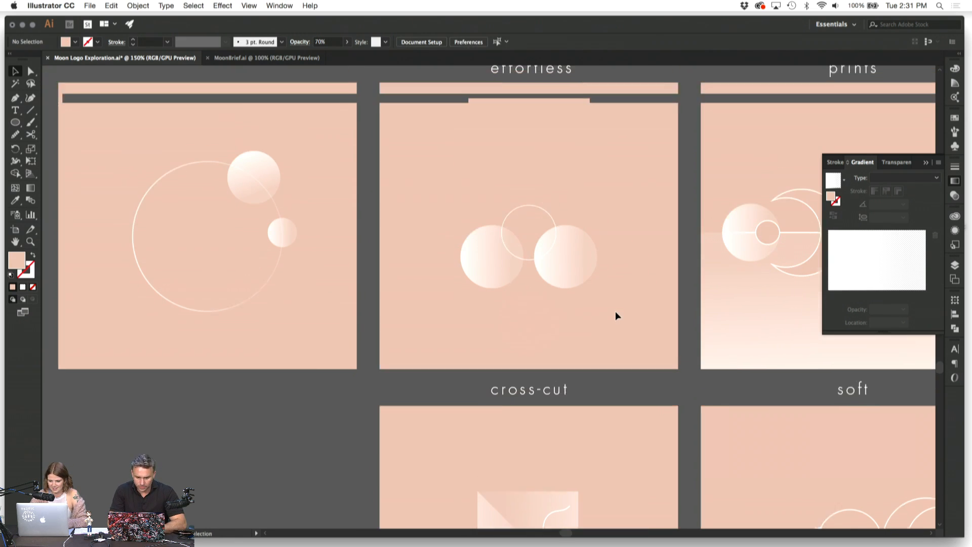
key("super+z")
Step: Move the white ring to the effortless tile's upper left and the pair's right gradient circle straight up, away from the peach circle
left_click(616, 318)
left_click_drag(540, 215, 451, 160)
left_click(523, 260)
left_click(611, 269)
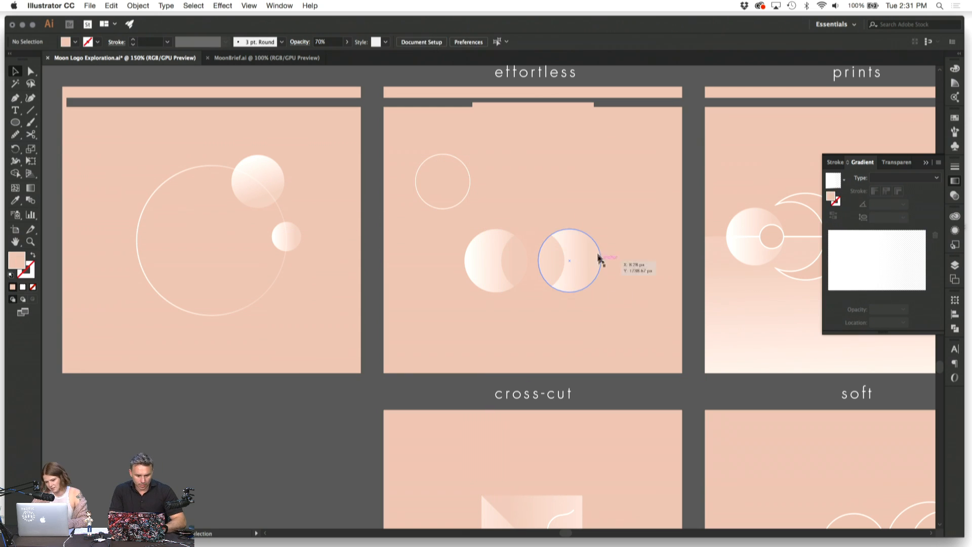
left_click_drag(589, 253, 589, 189)
left_click(586, 304)
scroll(586, 303, "left", 3)
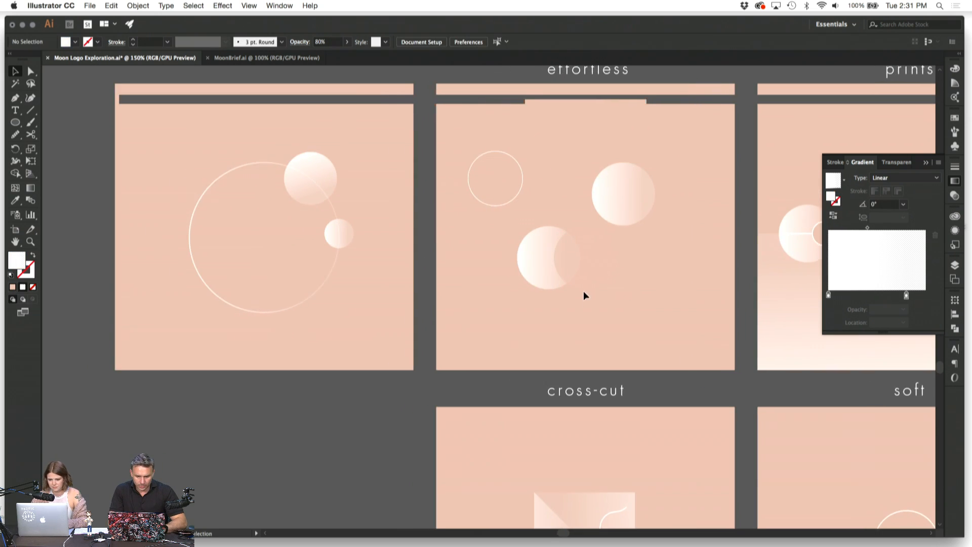
Step: Nudge the semi-transparent peach circle left over the remaining gradient circle to shape a wide crescent
left_click(582, 260)
key("Left")
key("Left")
key("Left")
key("Left")
key("Left")
key("Left")
key("Left")
key("Left")
key("Left")
key("Left")
key("Left")
key("Left")
key("Left")
key("Left")
key("Left")
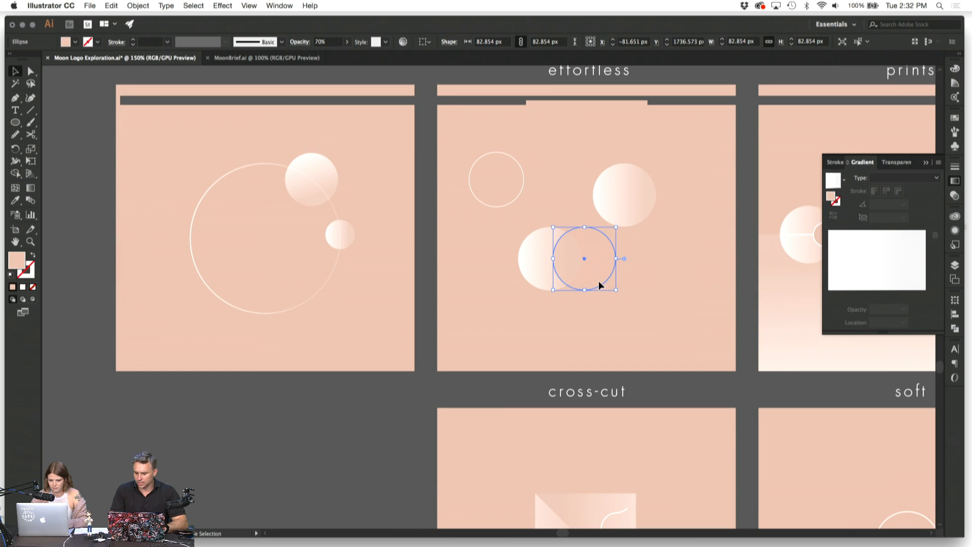
left_click(642, 335)
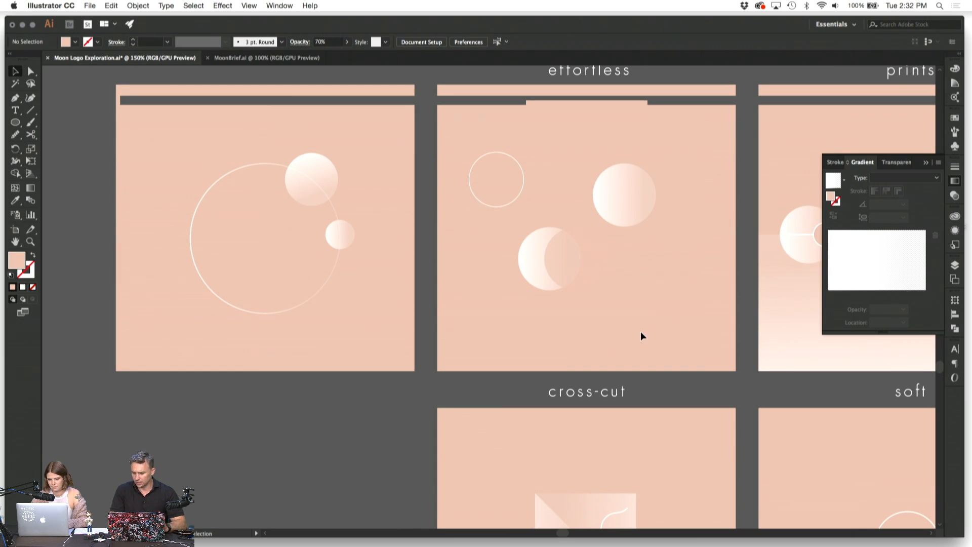
left_click(571, 254)
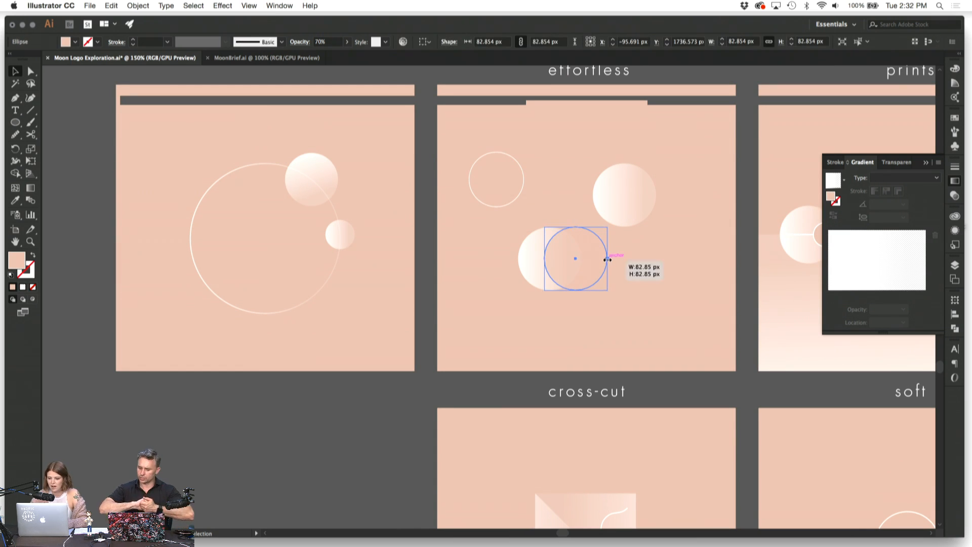
left_click_drag(607, 259, 598, 263)
left_click(636, 320)
scroll(636, 320, "right", 2)
scroll(635, 320, "down", 1)
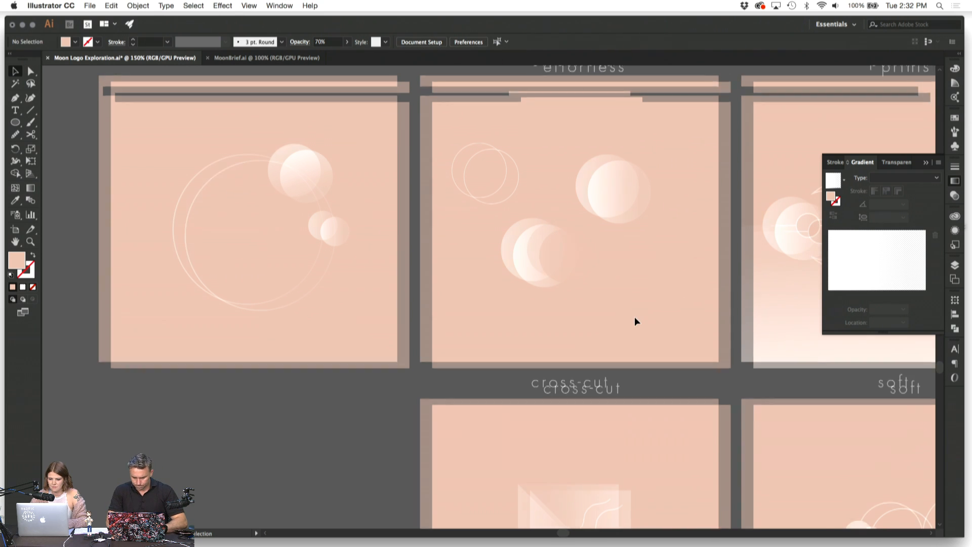
Step: Move the separated gradient circle slightly further up in the effortless tile
scroll(635, 318, "right", 2)
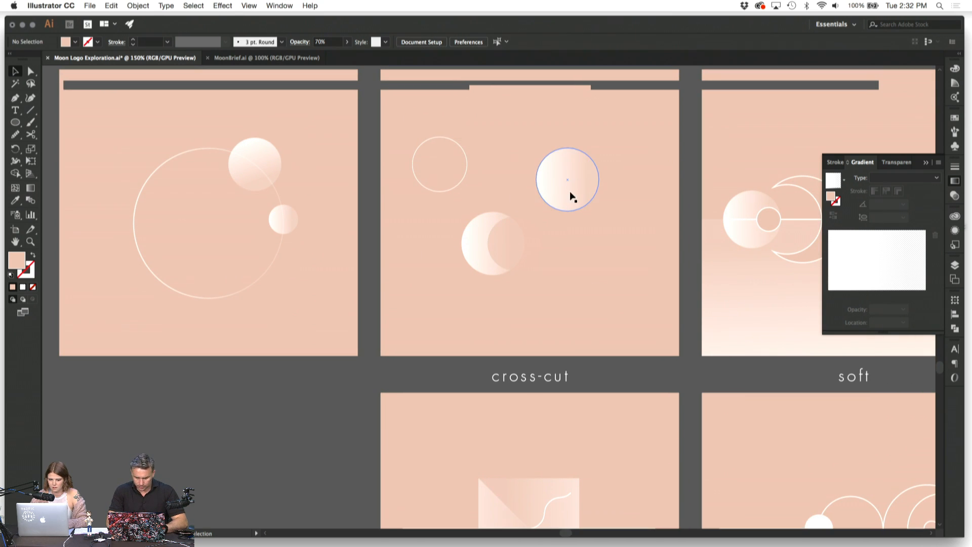
left_click_drag(571, 197, 569, 177)
left_click(506, 158)
scroll(506, 158, "right", 2)
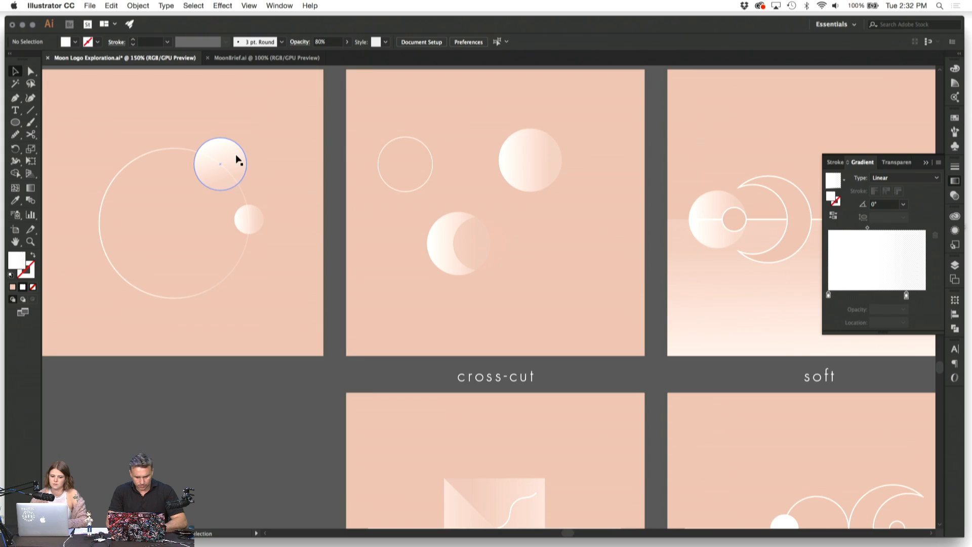
Step: Select the large orbit ring in the unlabelled tile beside effortless and set its linear stroke gradient's angle to -30°
scroll(292, 191, "left", 5)
scroll(292, 191, "up", 3)
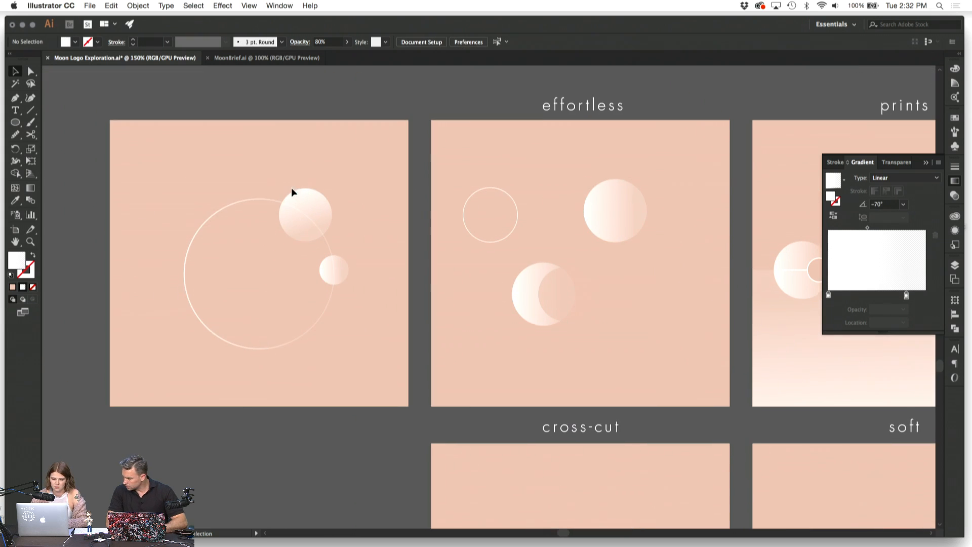
left_click(260, 202)
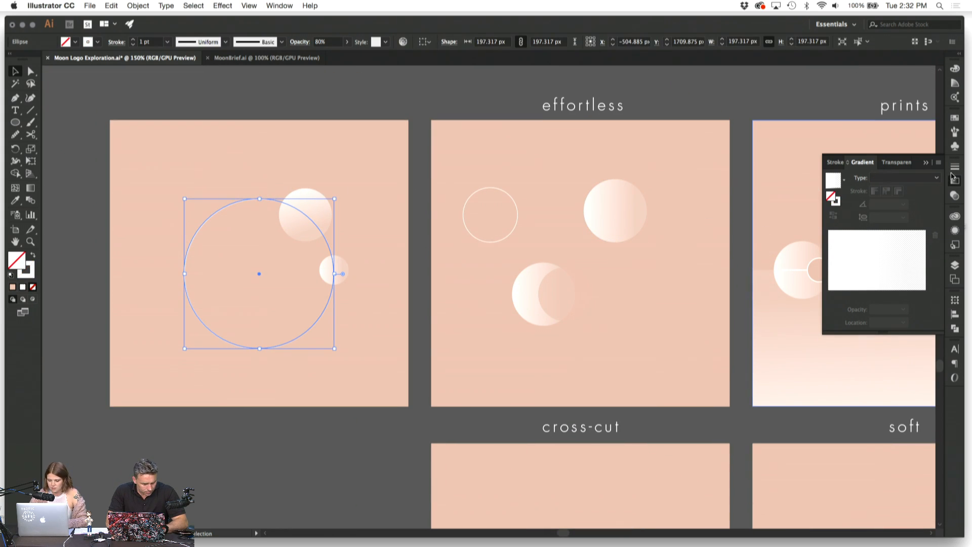
left_click(265, 187)
left_click_drag(207, 185, 250, 261)
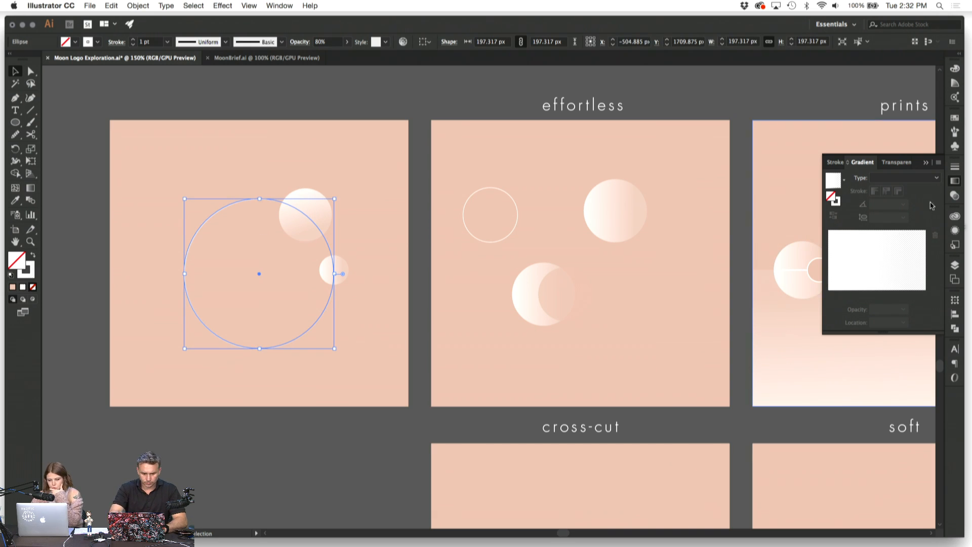
left_click(392, 216)
left_click_drag(211, 186, 243, 259)
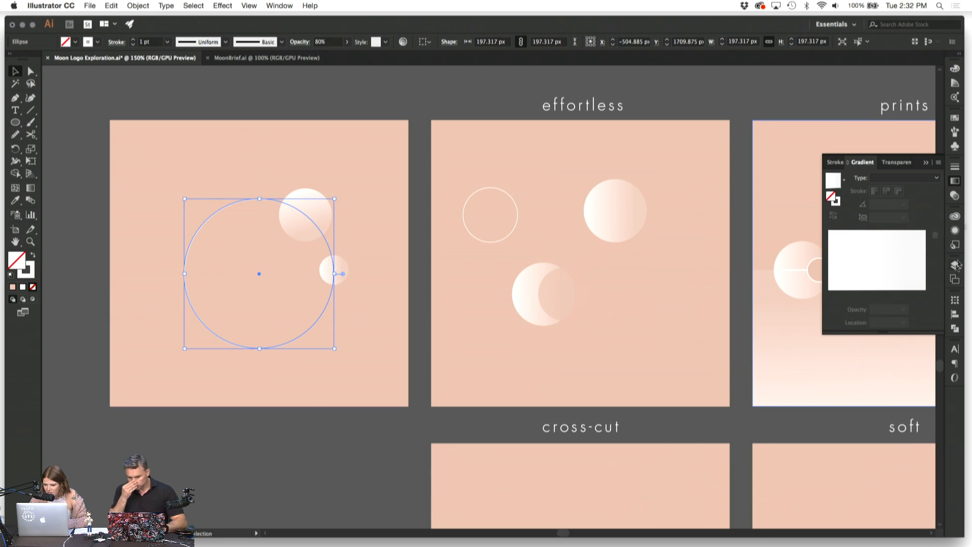
left_click(954, 230)
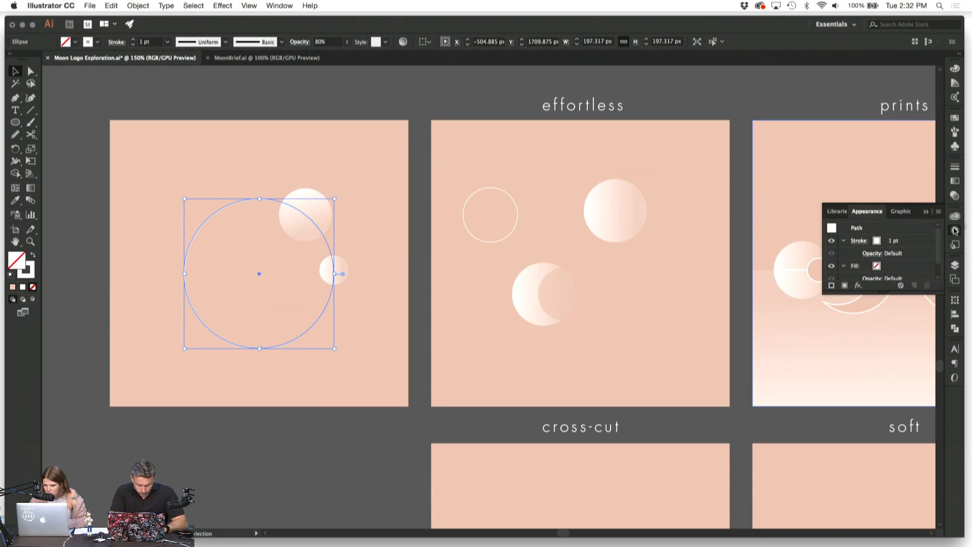
left_click(959, 232)
left_click(955, 181)
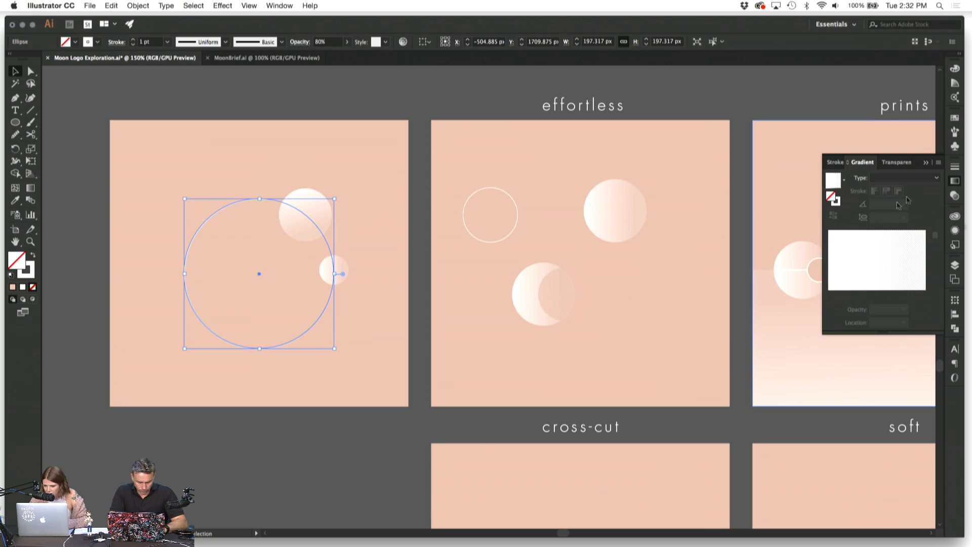
left_click(836, 199)
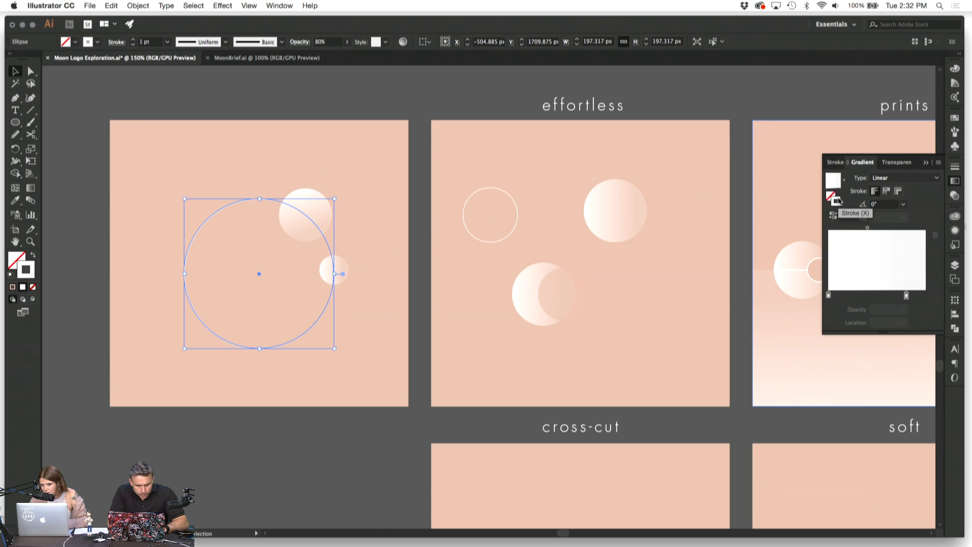
left_click(881, 204)
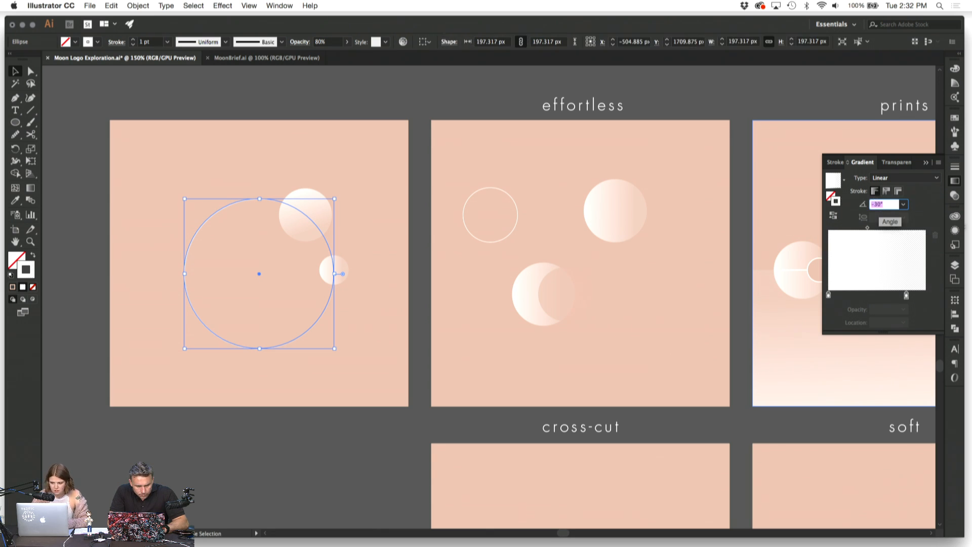
type("-30")
key("Return")
Step: Shift the end stop of the orbit ring's stroke gradient to about 58% and set that stop's opacity to 0%
left_click_drag(907, 299, 885, 297)
left_click(284, 184)
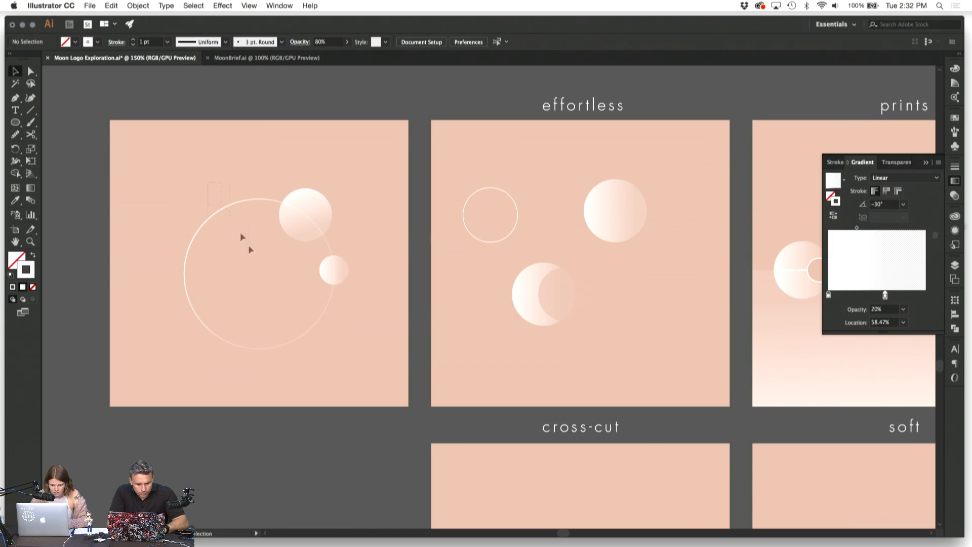
left_click_drag(208, 183, 249, 248)
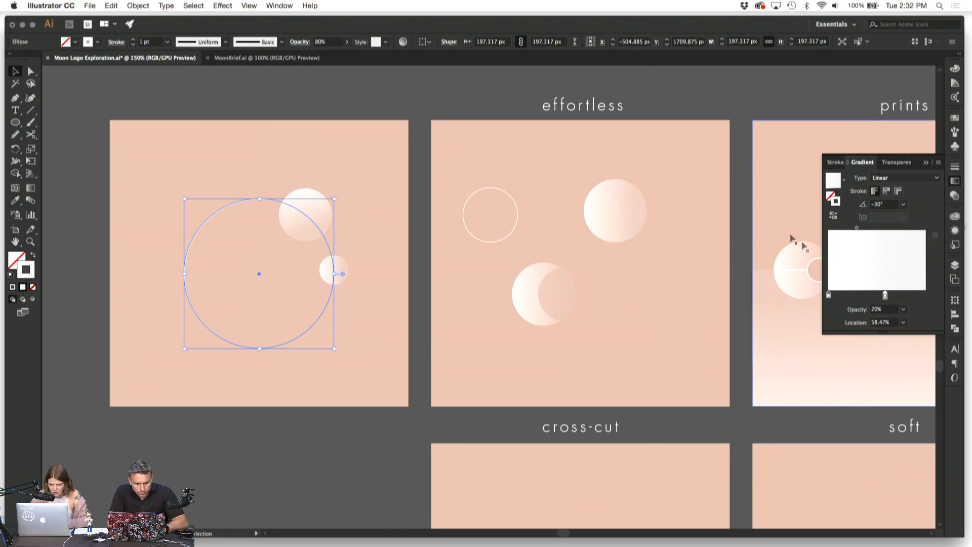
left_click(878, 310)
type("0")
key("Return")
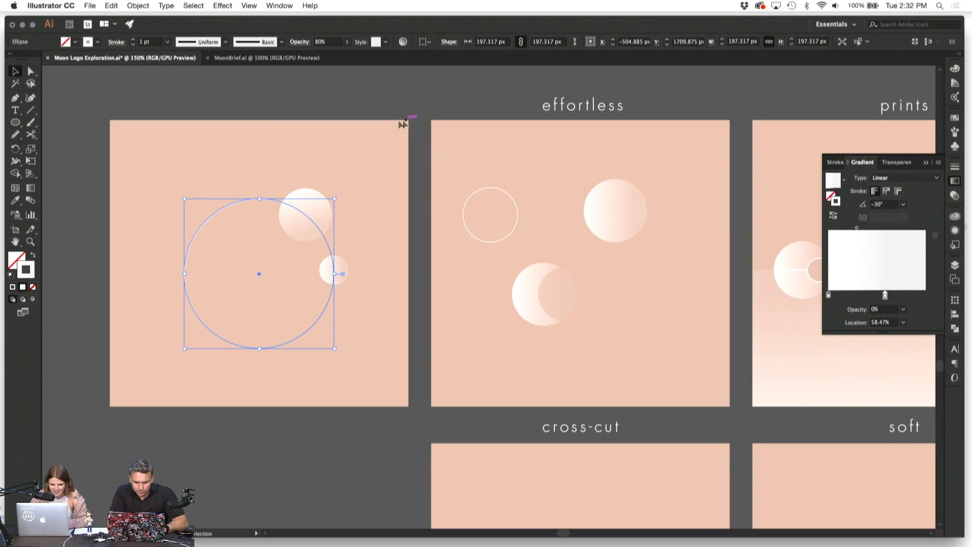
Step: Move the larger gradient circle up on the first artboard, and move the three shapes on the effortless artboard onto the pasteboard
left_click(353, 145)
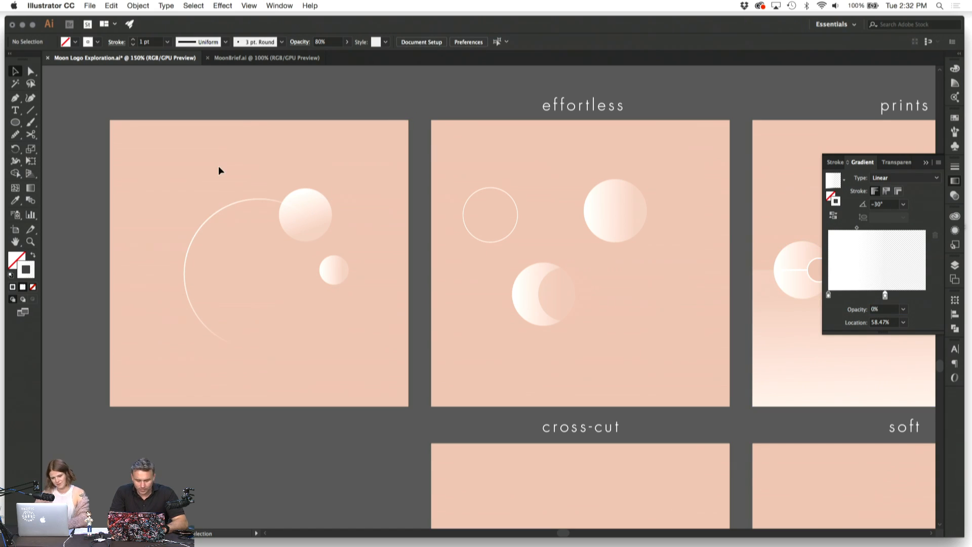
left_click_drag(313, 218, 327, 182)
left_click_drag(459, 185, 593, 328)
left_click_drag(621, 230, 292, 478)
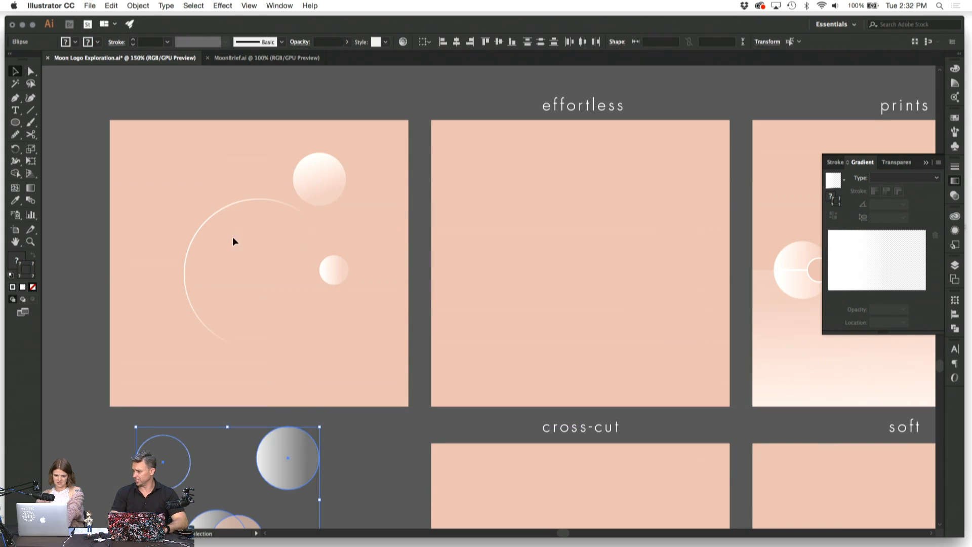
Step: Move the fading ring onto the effortless artboard and set its transparent gradient stop to 71% location
left_click_drag(206, 226, 523, 265)
left_click(494, 176)
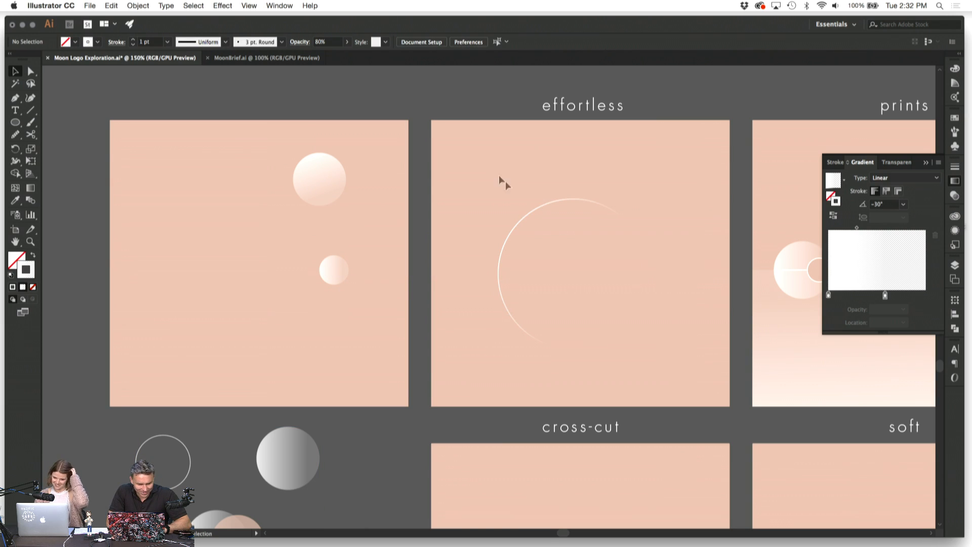
left_click(527, 215)
left_click_drag(885, 296, 897, 295)
left_click(709, 169)
left_click(521, 318)
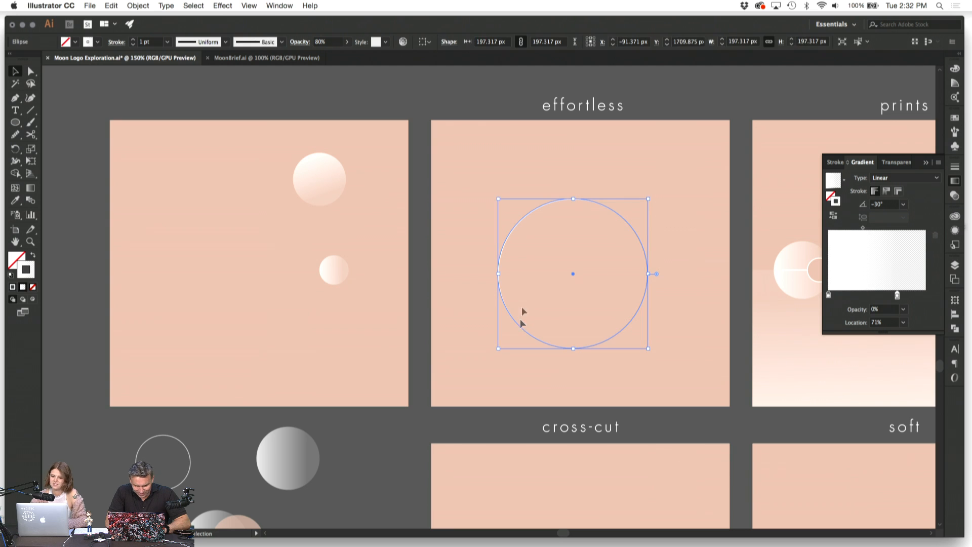
left_click(613, 191)
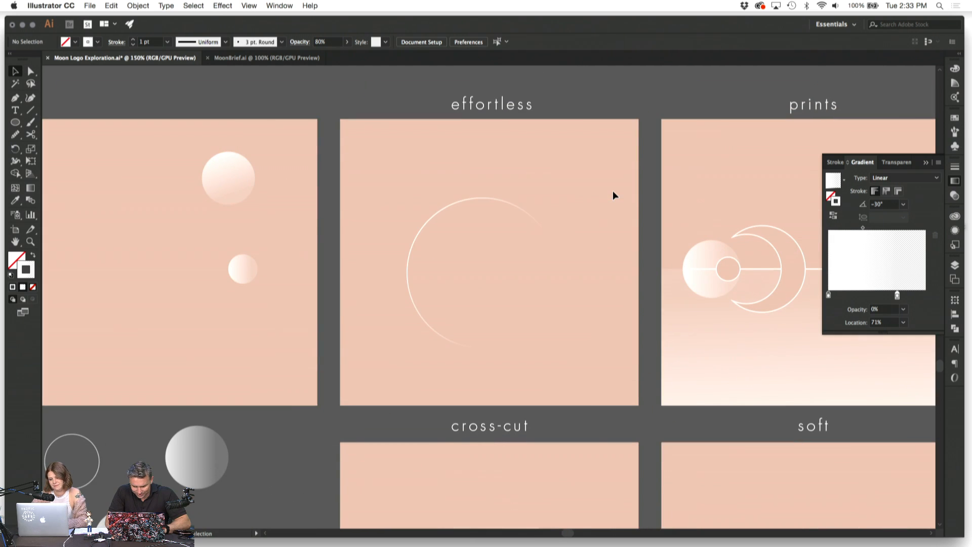
Step: Move the ring straight up about 6 px to align its center with the prints artwork
left_click(485, 201)
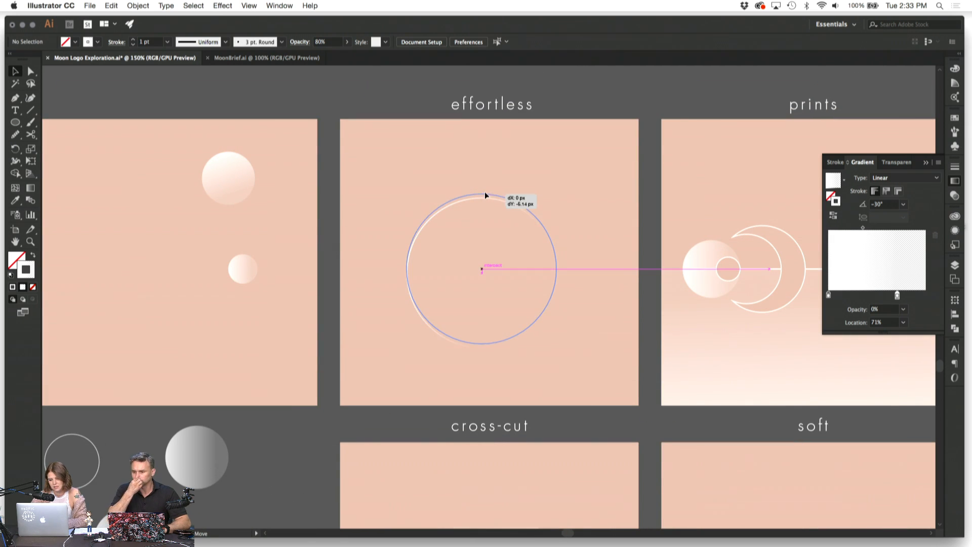
left_click(471, 147)
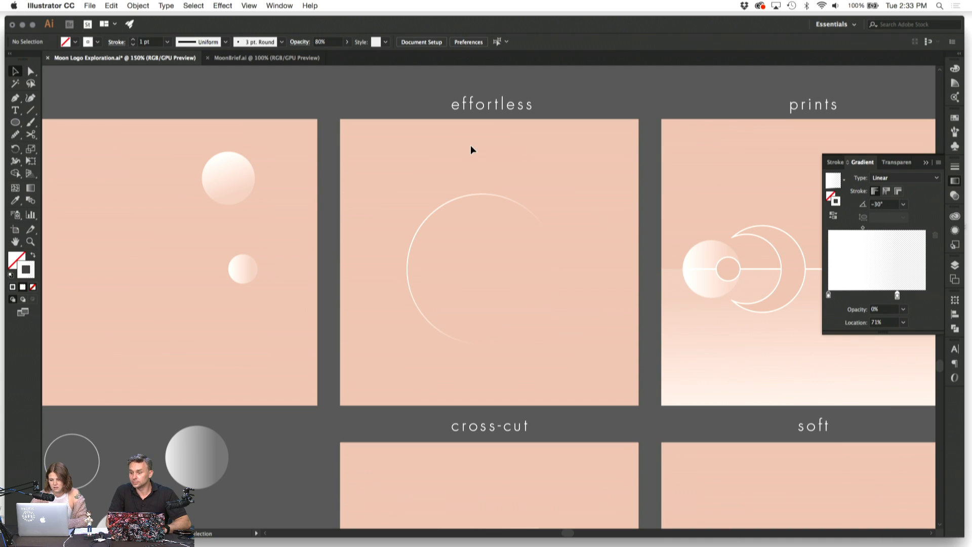
Step: Copy the larger gradient circle onto the effortless artboard, enlarge it to about 94 px, and place it over the ring's faded side
left_click(226, 186)
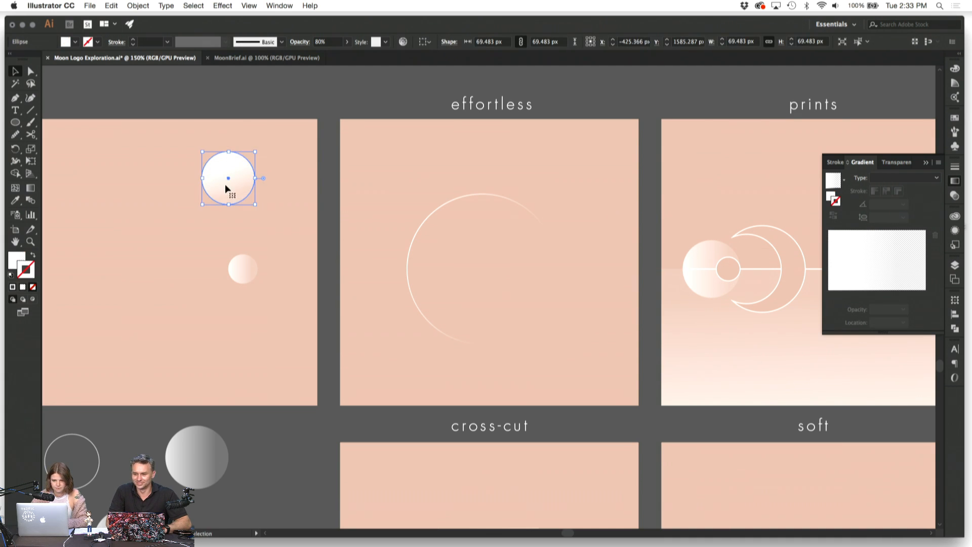
left_click_drag(226, 181, 498, 294)
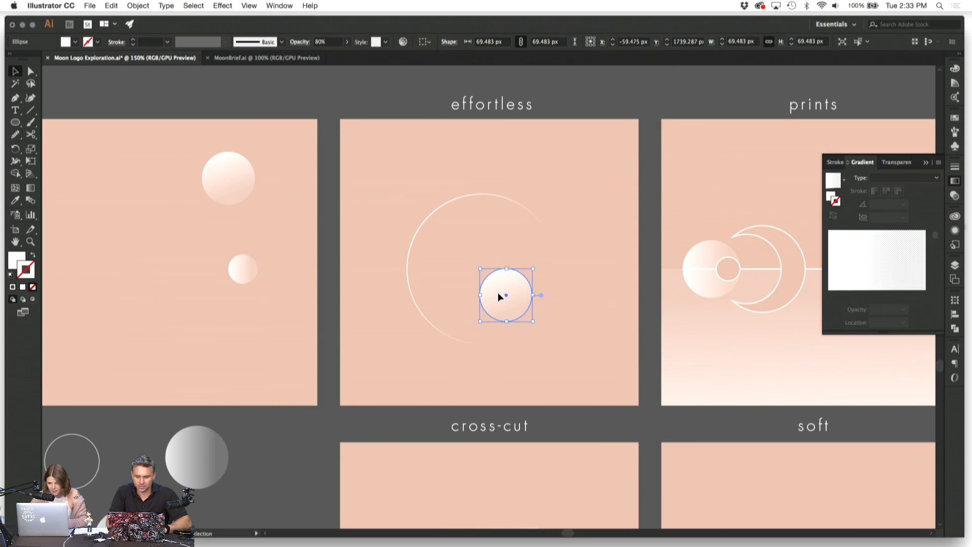
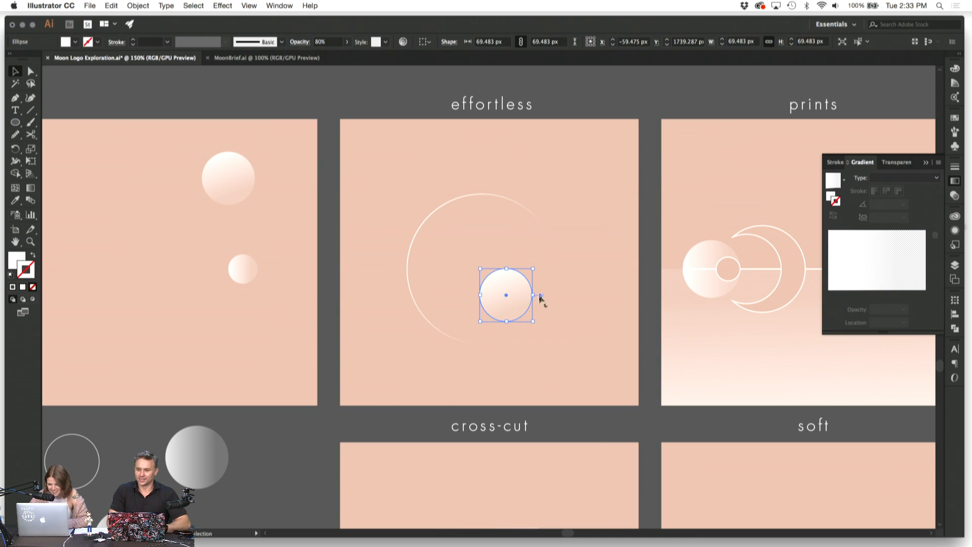
left_click_drag(534, 295, 552, 270)
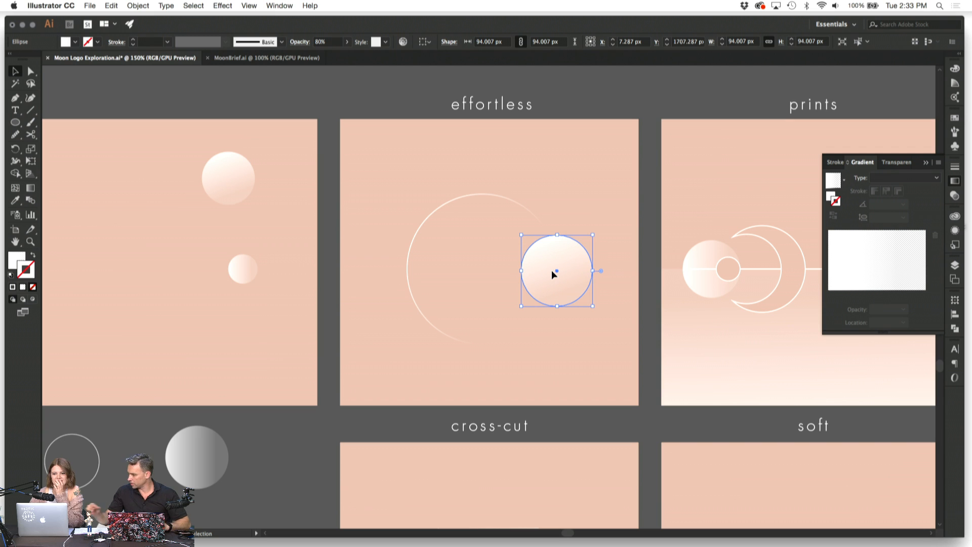
left_click(579, 191)
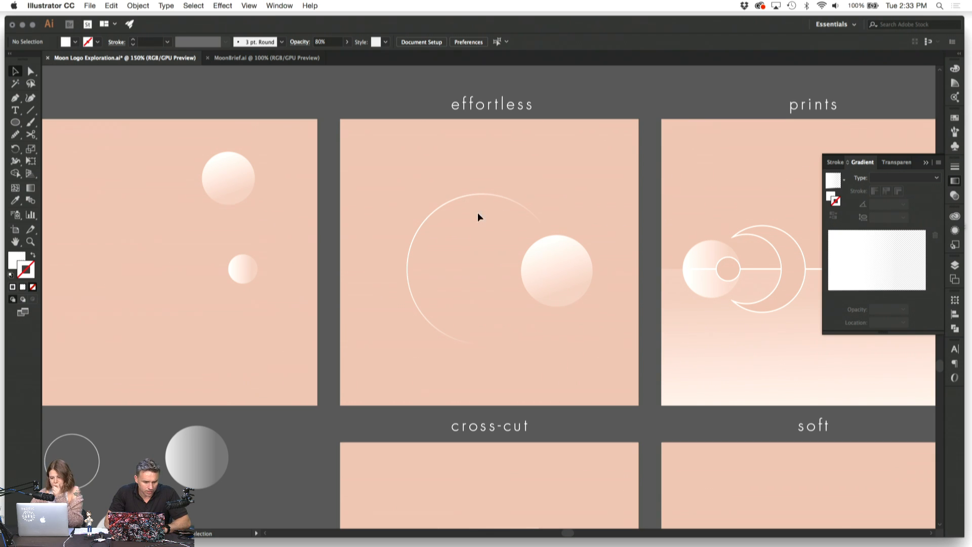
left_click(248, 185)
scroll(248, 184, "left", 4)
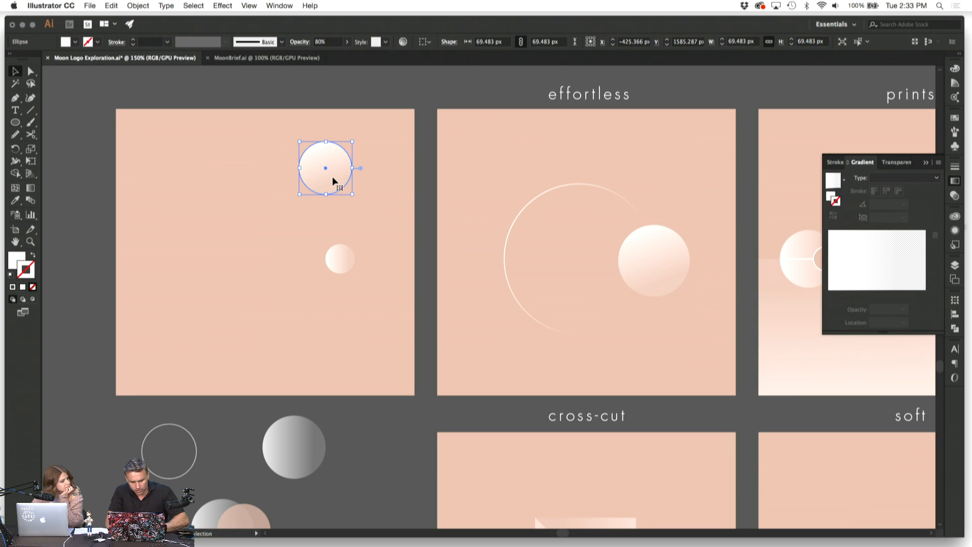
scroll(491, 263, "right", 4)
left_click(368, 166)
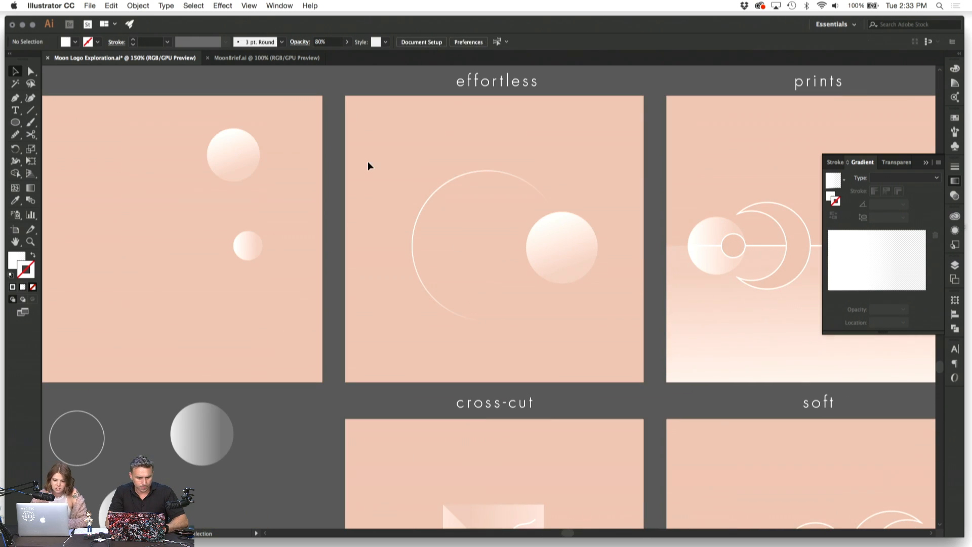
Step: Try several flowing freehand curves with the Pencil tool above the ring on the effortless artboard, undoing each one
left_click(15, 134)
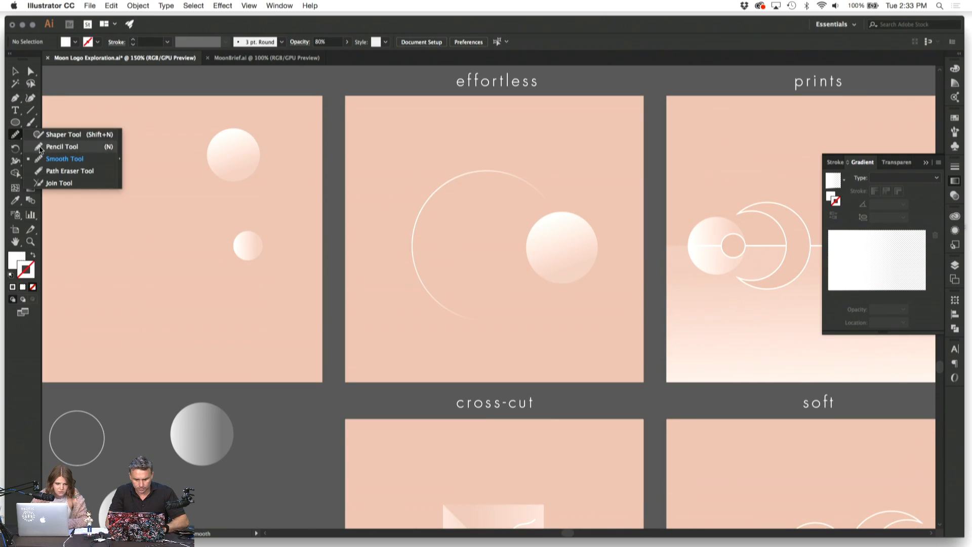
left_click(40, 147)
mouse_move(369, 221)
left_mouse_down()
mouse_move(383, 151)
mouse_move(504, 246)
mouse_move(491, 124)
left_mouse_up()
key("super+z")
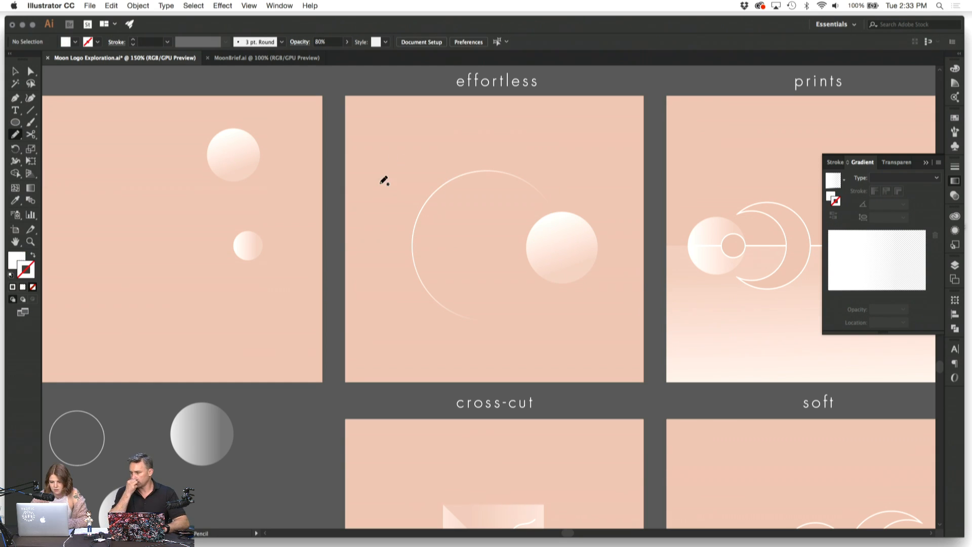
left_click_drag(384, 181, 497, 149)
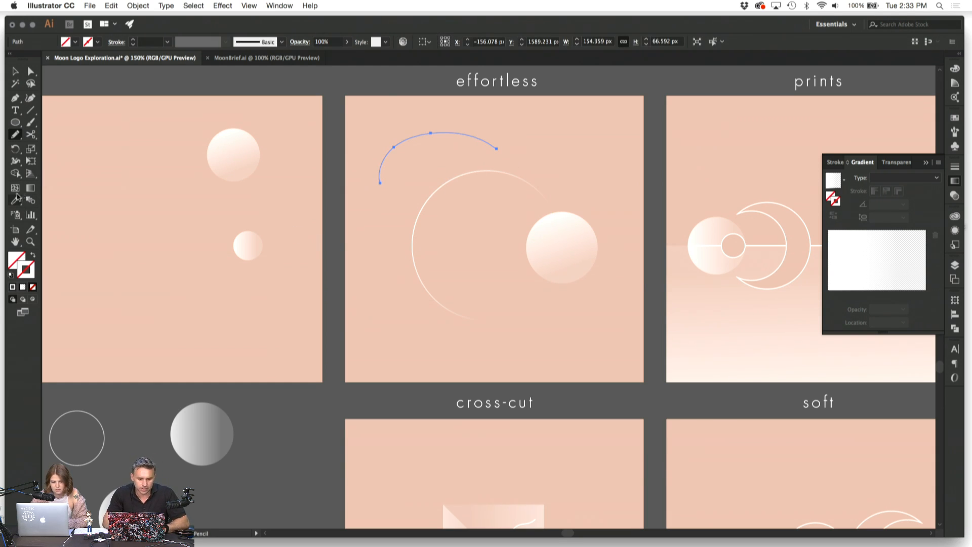
key("super+z")
mouse_move(373, 199)
left_mouse_down()
mouse_move(374, 176)
mouse_move(458, 178)
left_mouse_up()
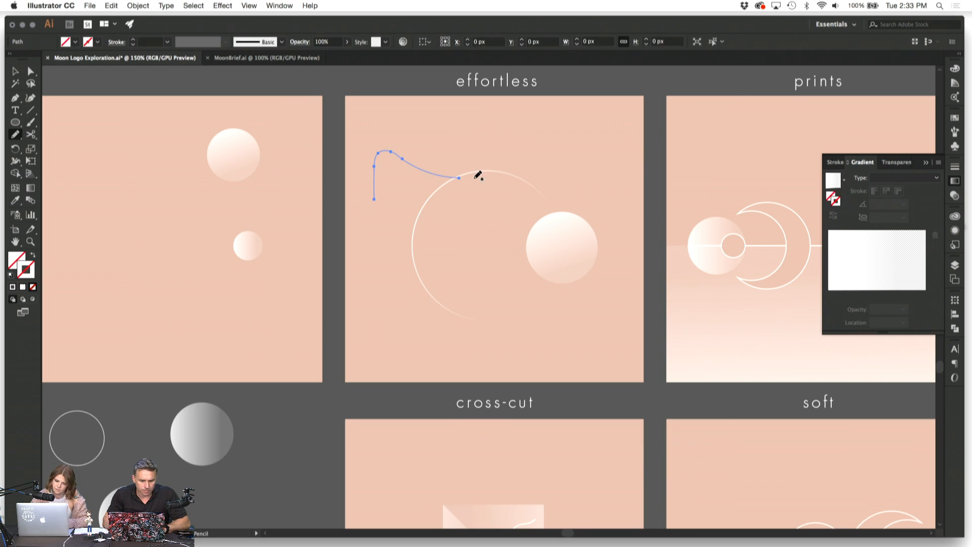
key("super+z")
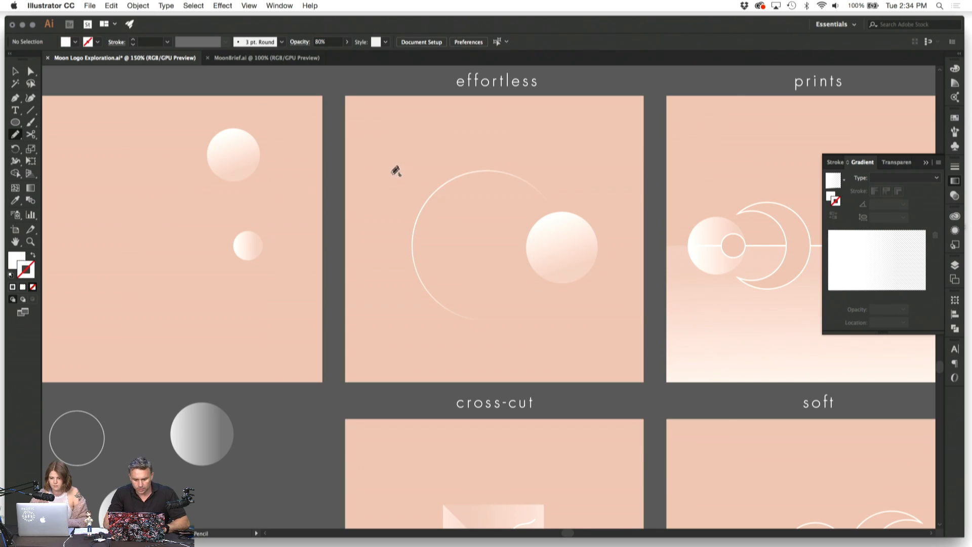
mouse_move(376, 168)
left_mouse_down()
mouse_move(425, 149)
mouse_move(424, 132)
left_mouse_up()
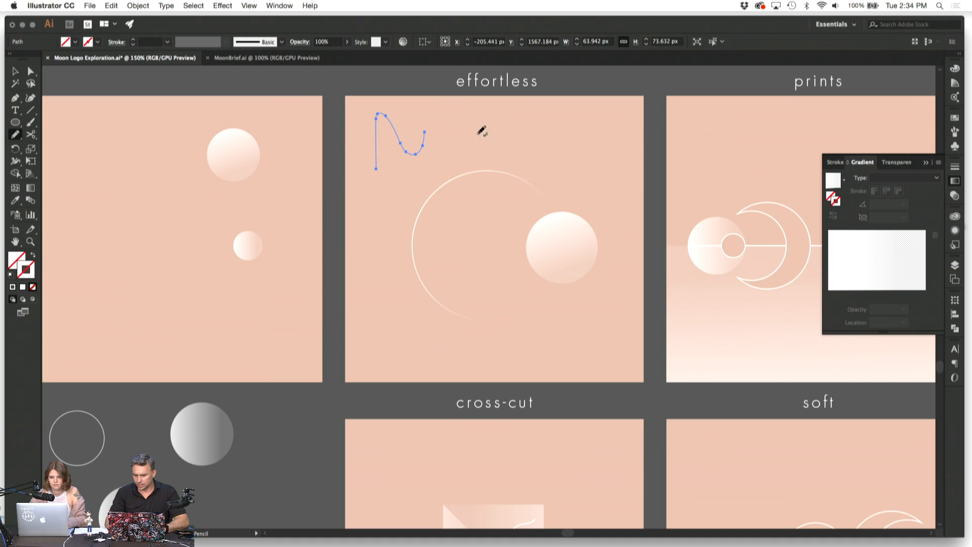
key("super+z")
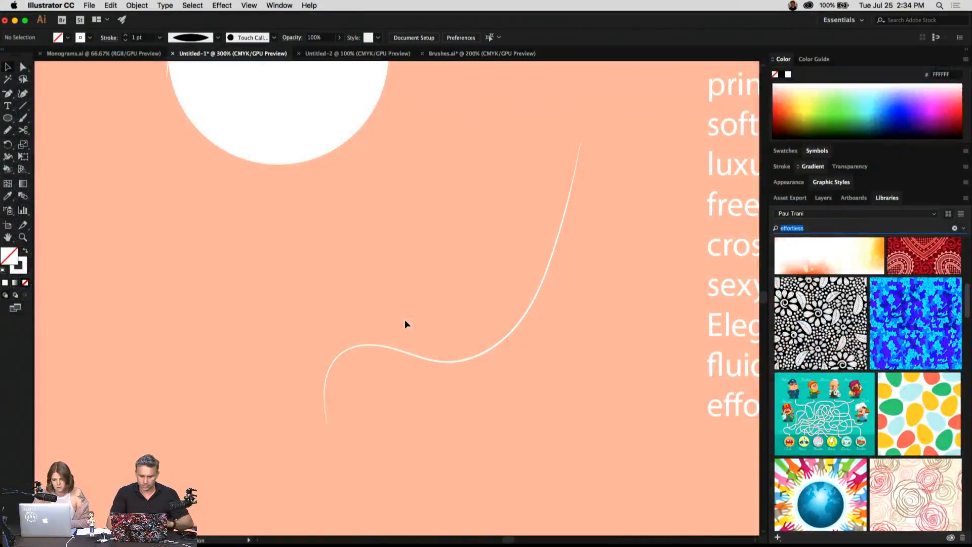
Step: Replace the white curve below the circle in Untitled-1 with a new S-shaped Pencil curve about 193 by 128 pt
left_click(406, 353)
key("Delete")
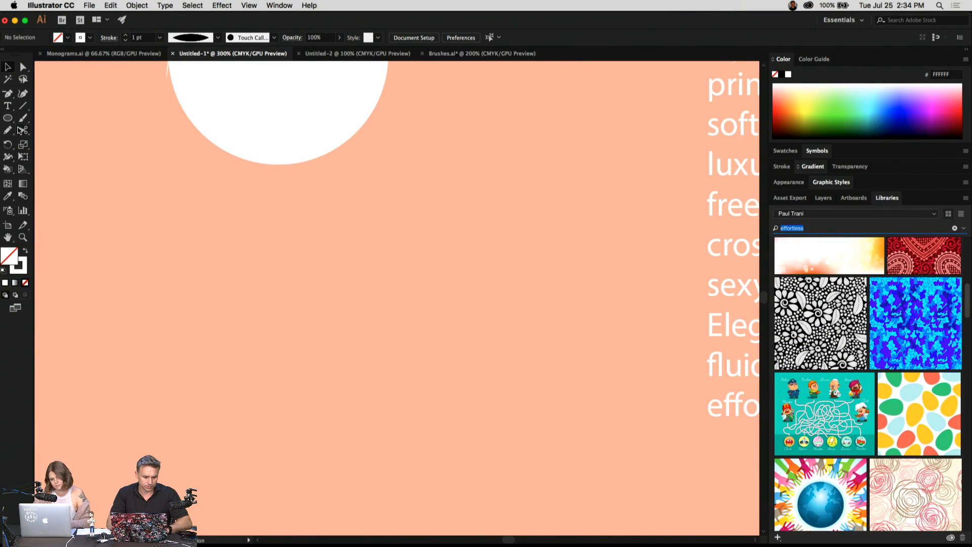
double_click(8, 130)
left_click(297, 282)
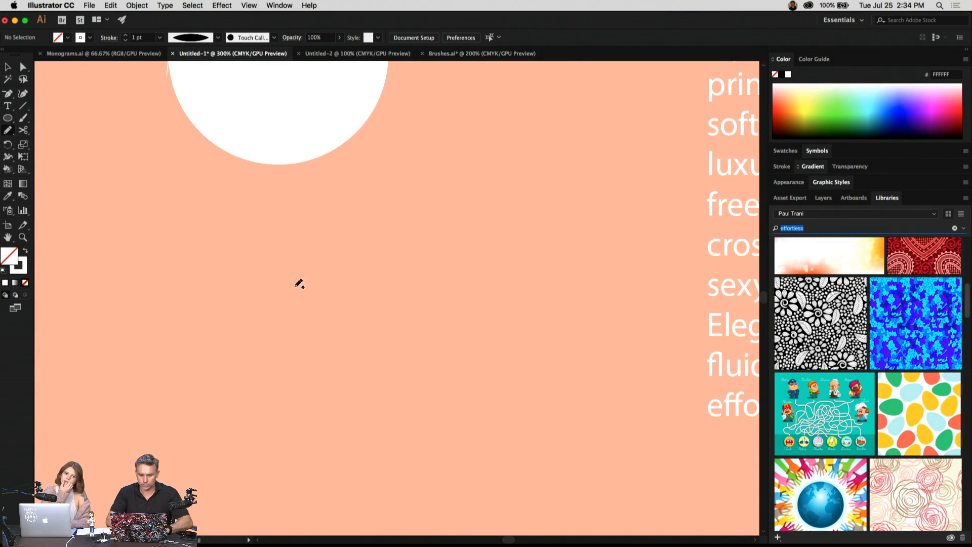
mouse_move(263, 351)
left_mouse_down()
mouse_move(392, 295)
mouse_move(556, 157)
left_mouse_up()
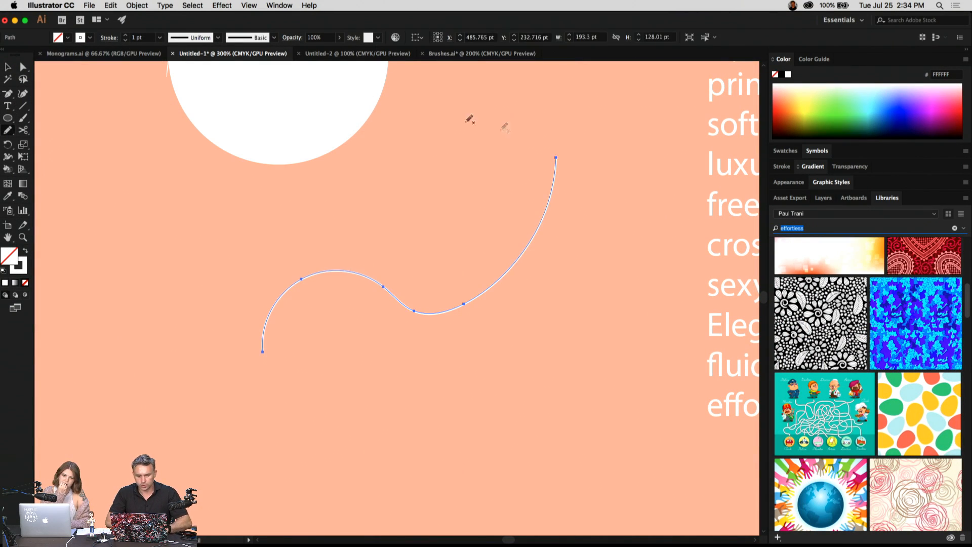
Step: Apply the width profile tapered at both ends to the curve and move it about 7 pt right and 15 pt down
left_click(219, 38)
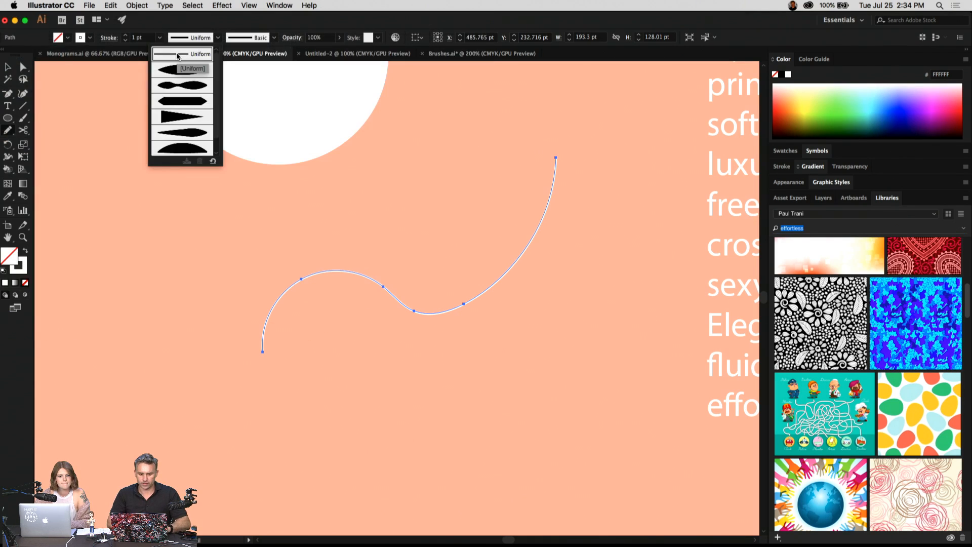
left_click(179, 72)
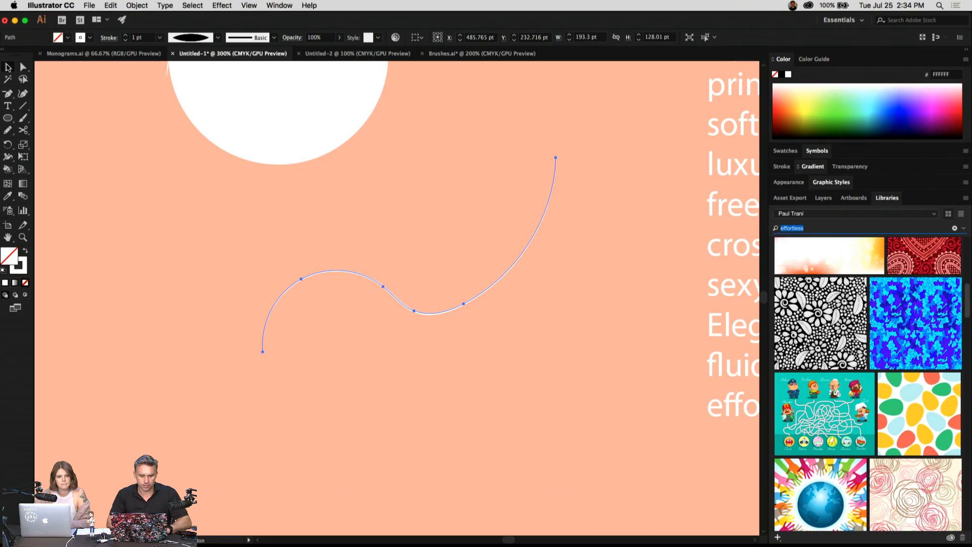
key("v")
left_click(158, 240)
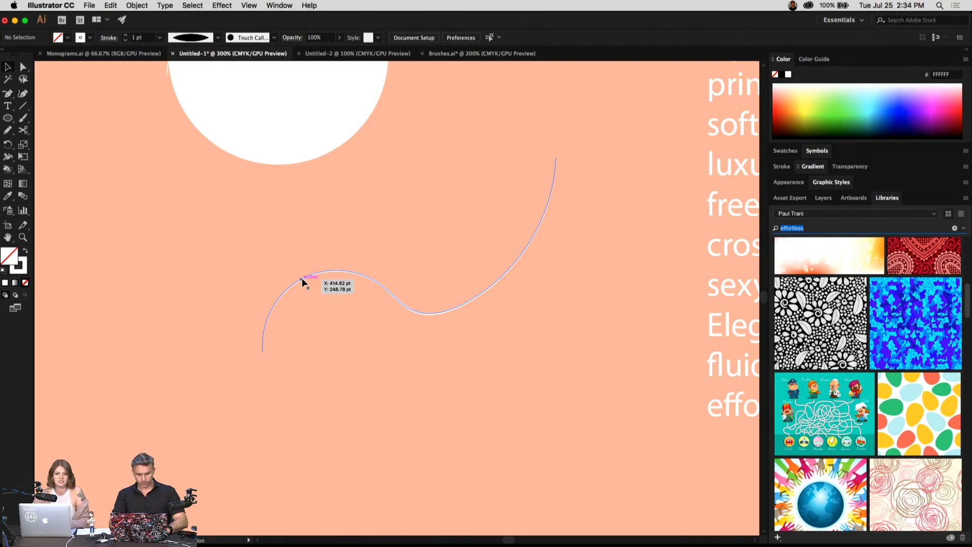
left_click(311, 300)
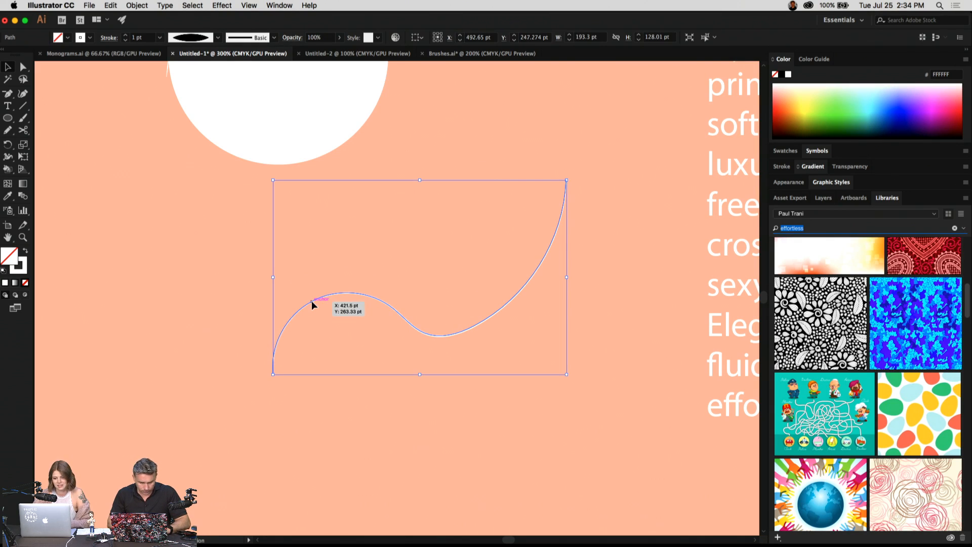
Step: Try widening the tapered curve's stroke just past its lower bend to about 14 pt with the Width tool
left_click(8, 158)
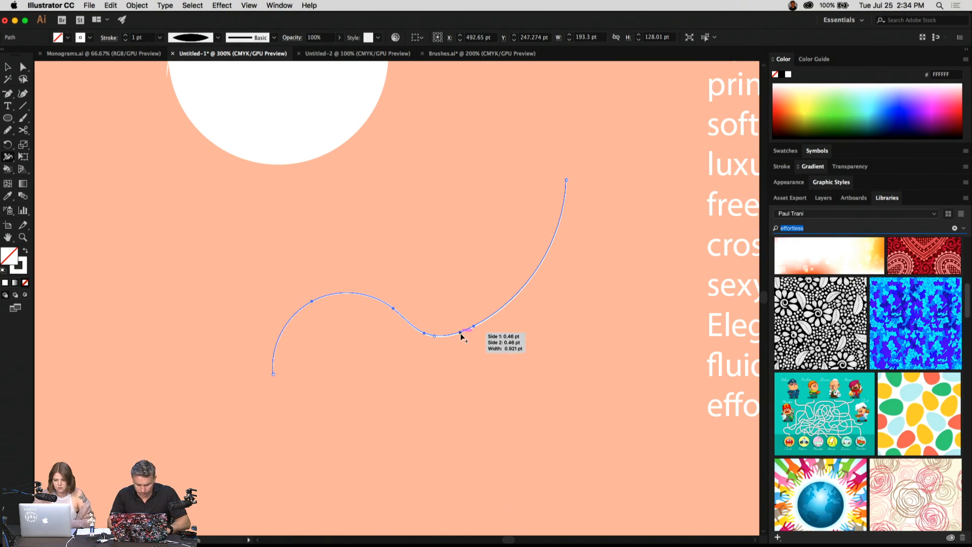
left_click_drag(460, 333, 466, 341)
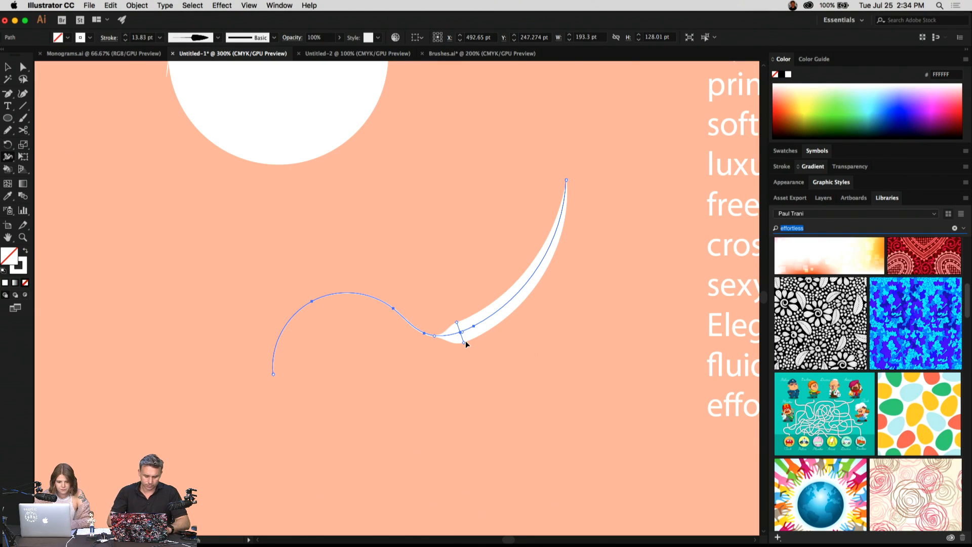
key("super+z")
Step: Reset the curve to the Uniform width profile and widen its stroke at the lower bend to about 18 pt with the Width tool
left_click(8, 66)
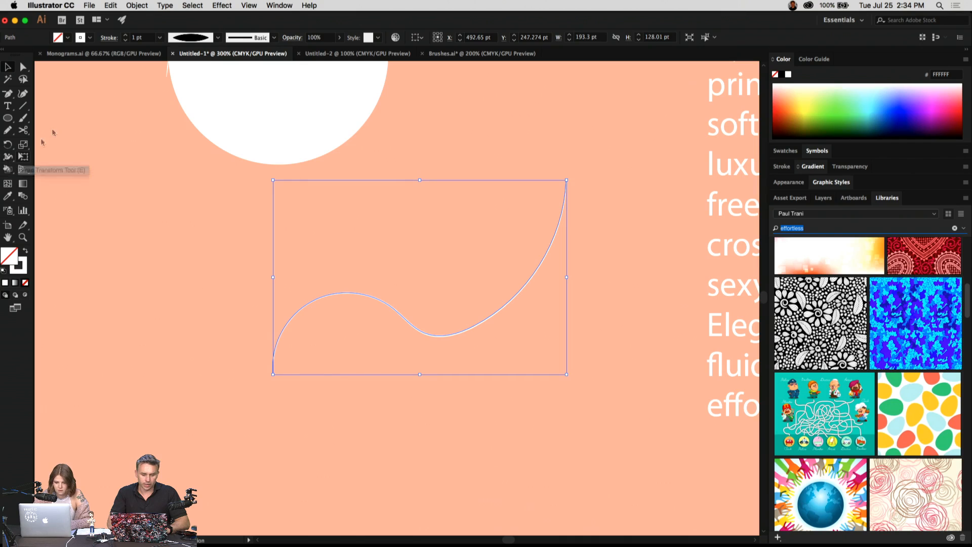
left_click(217, 38)
scroll(204, 62, "up", 1)
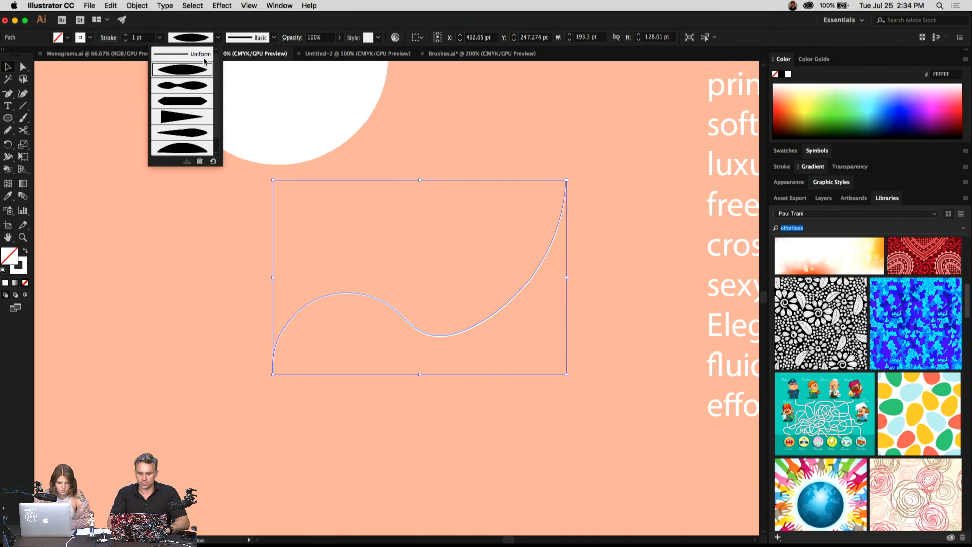
left_click(186, 56)
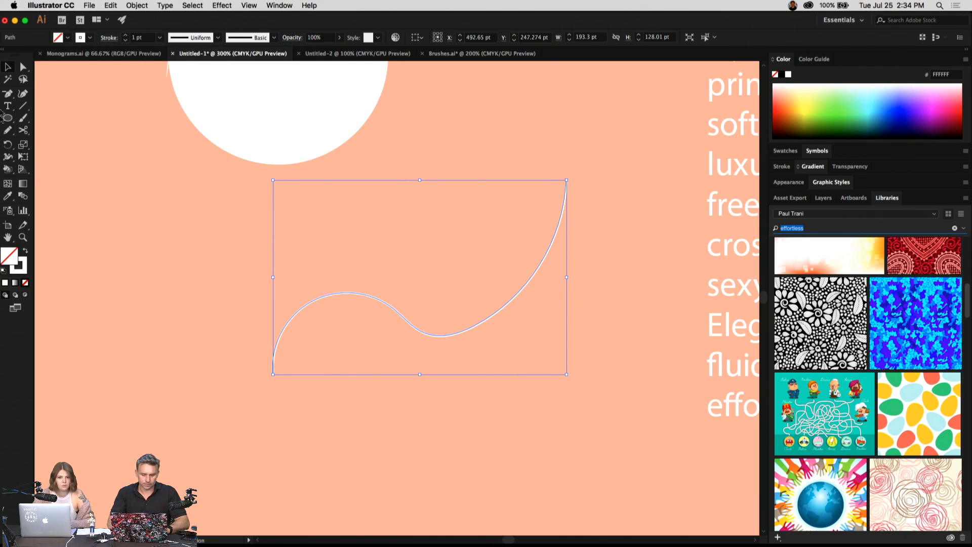
left_click(8, 158)
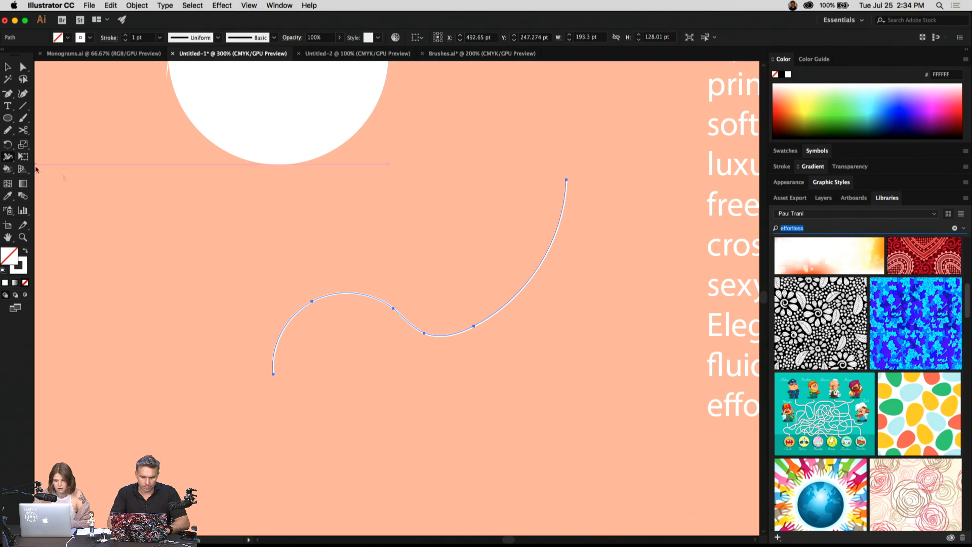
left_click_drag(433, 335, 432, 349)
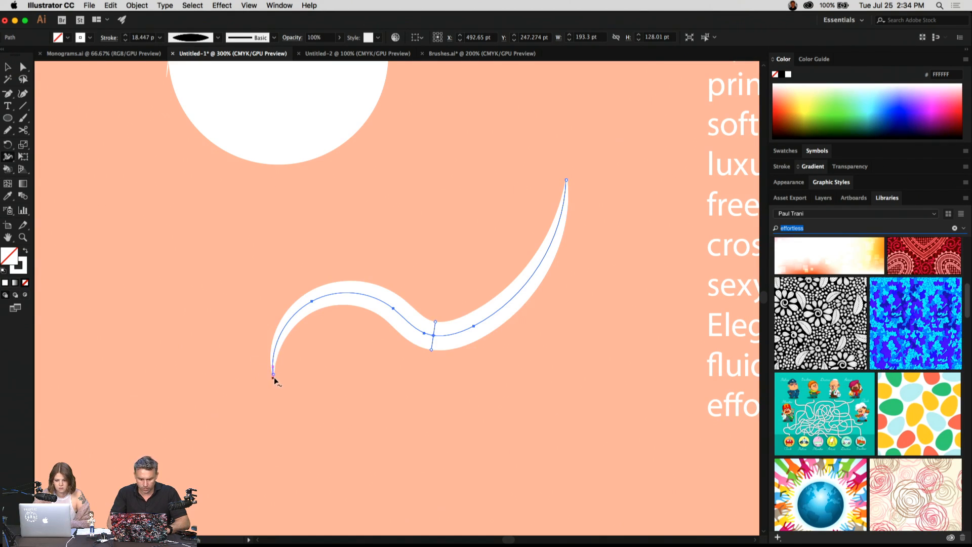
Step: Narrow the white curve's stroke at its lower bend to about 4 pt with the Width tool, keeping both ends tapered
left_click_drag(273, 375, 290, 378)
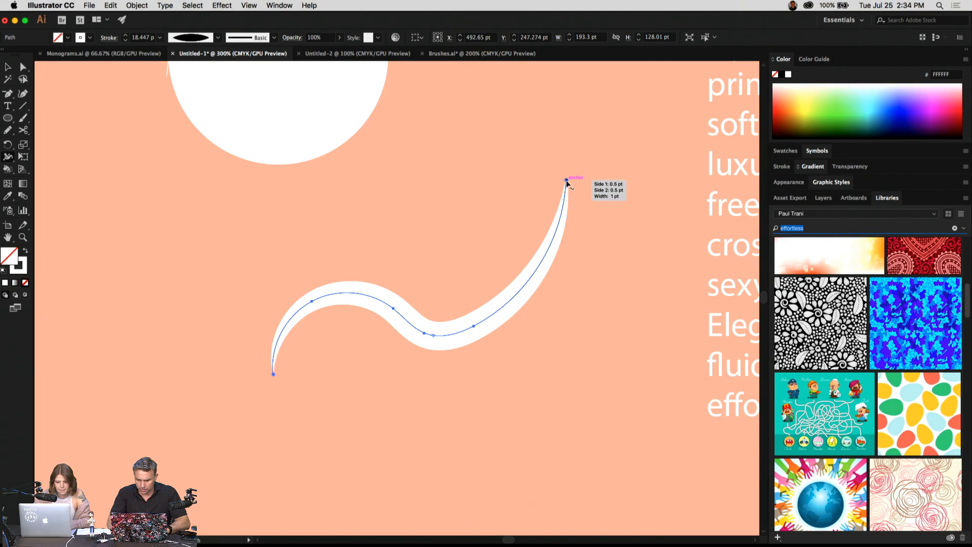
mouse_move(567, 181)
left_mouse_down()
mouse_move(555, 182)
mouse_move(593, 180)
left_mouse_up()
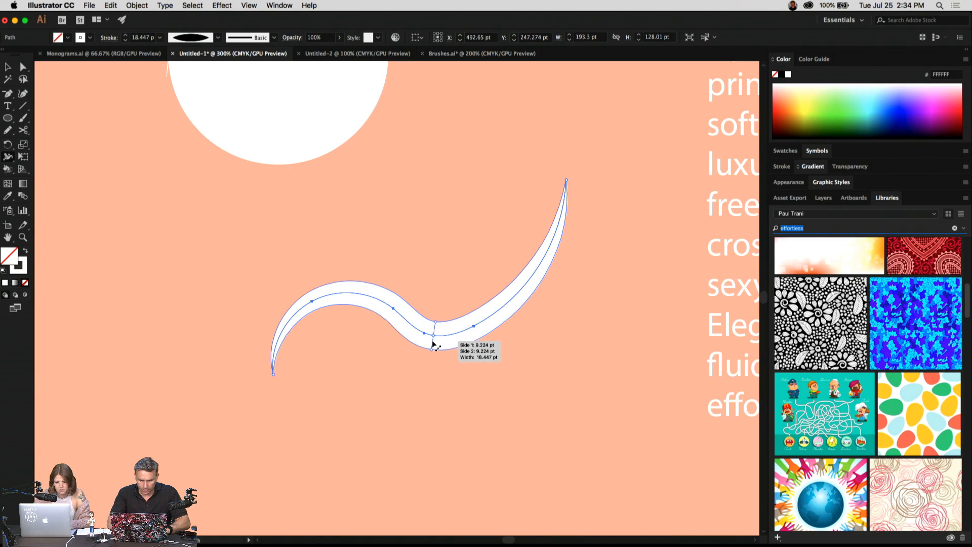
left_click_drag(431, 349, 433, 343)
left_click(7, 67)
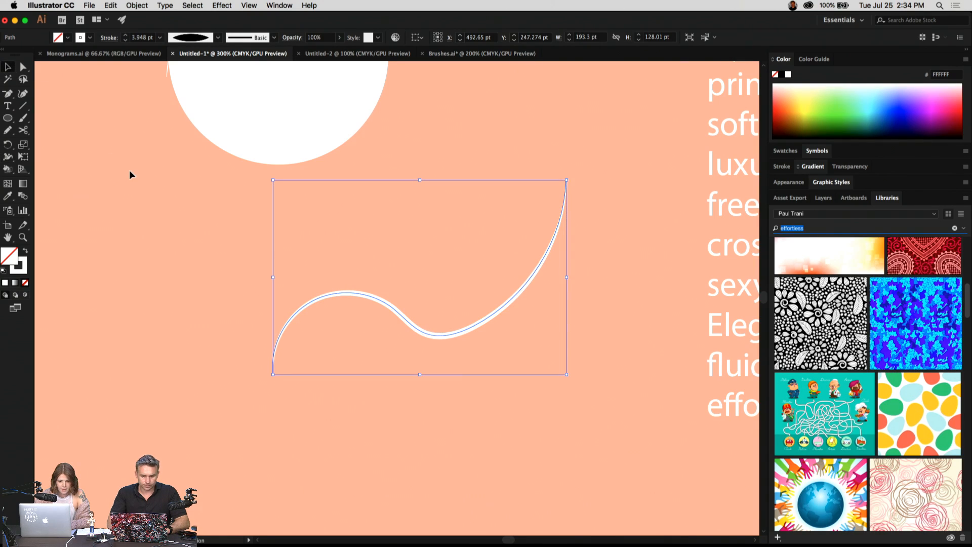
left_click(129, 170)
left_click(353, 299)
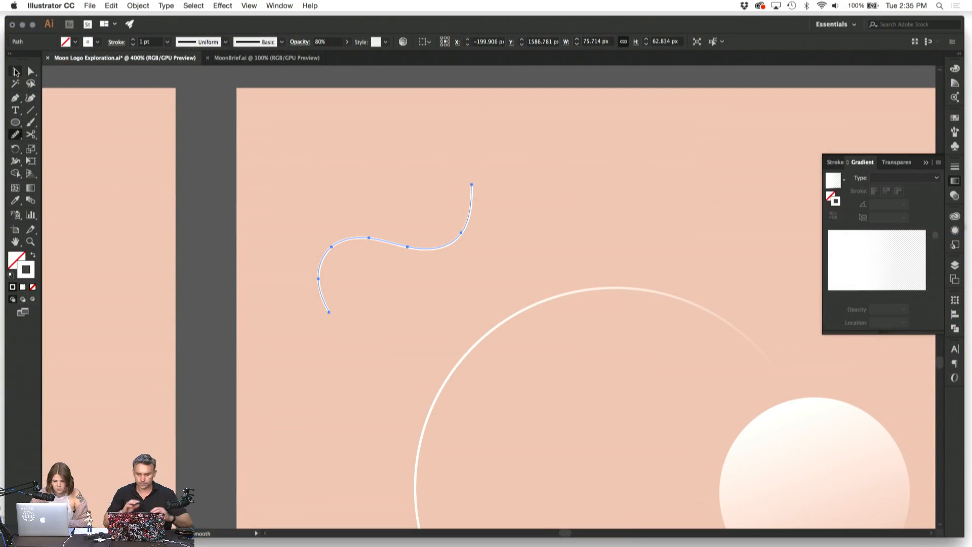
Step: Select the thin S-shaped curve beside the fading ring in Moon Logo Exploration.ai and smooth out its bends
left_click(375, 205)
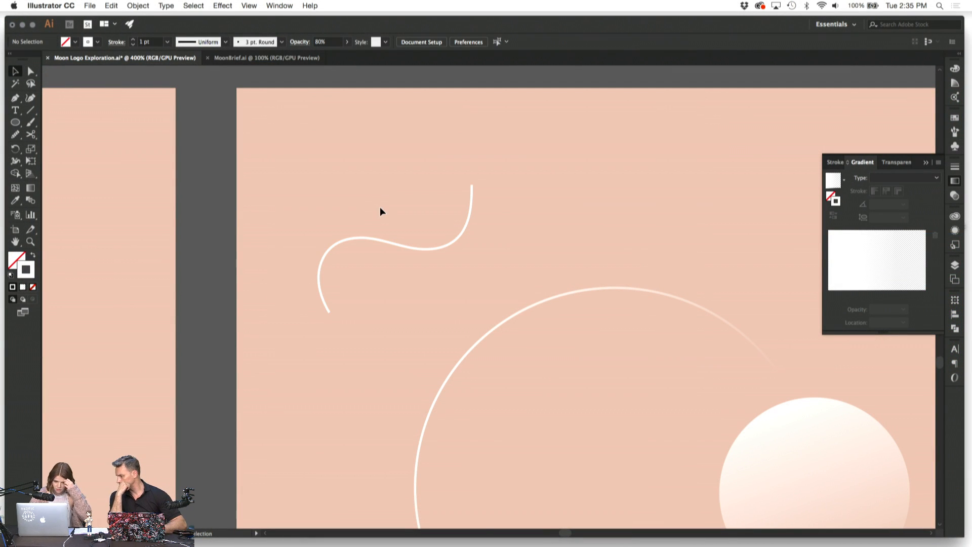
left_click_drag(380, 211, 475, 331)
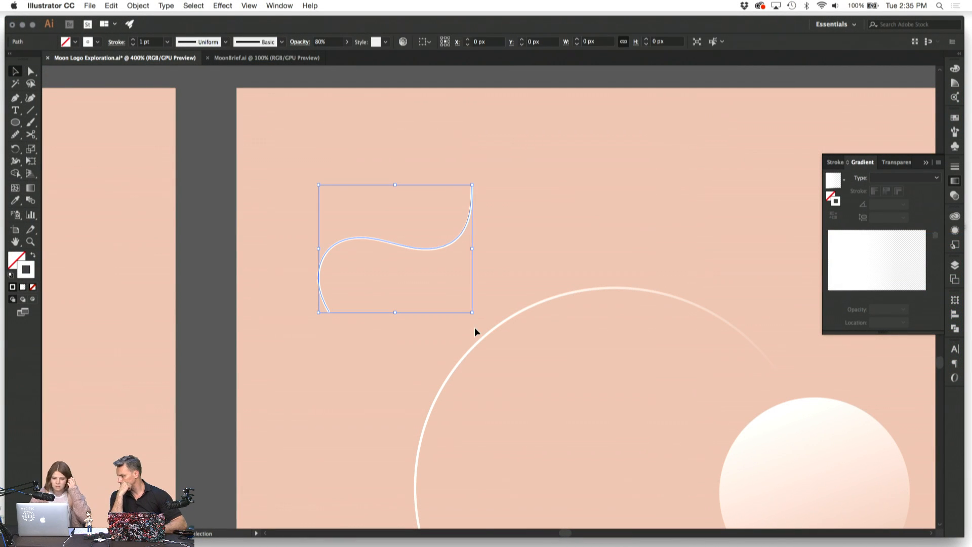
left_click(169, 178)
left_click_drag(300, 174, 381, 302)
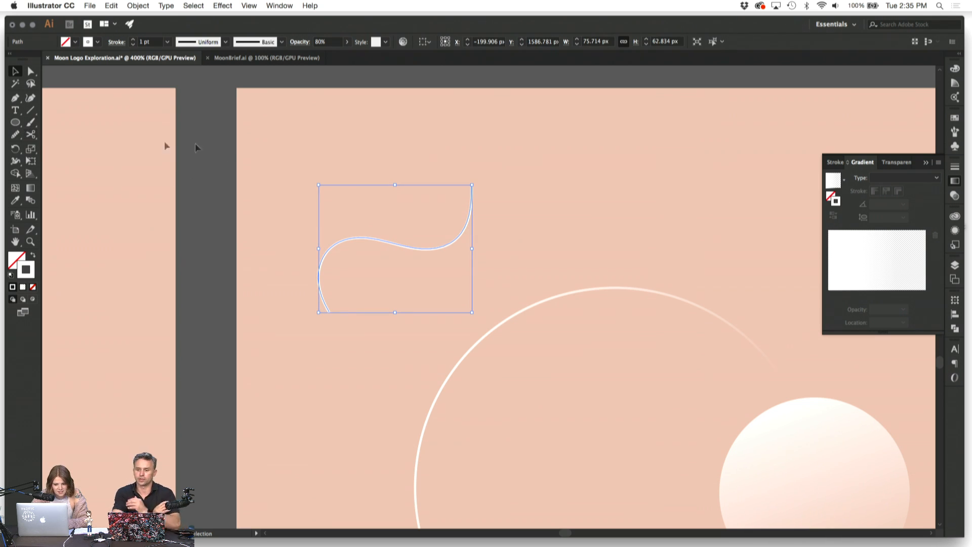
left_click(233, 151)
left_click(336, 247)
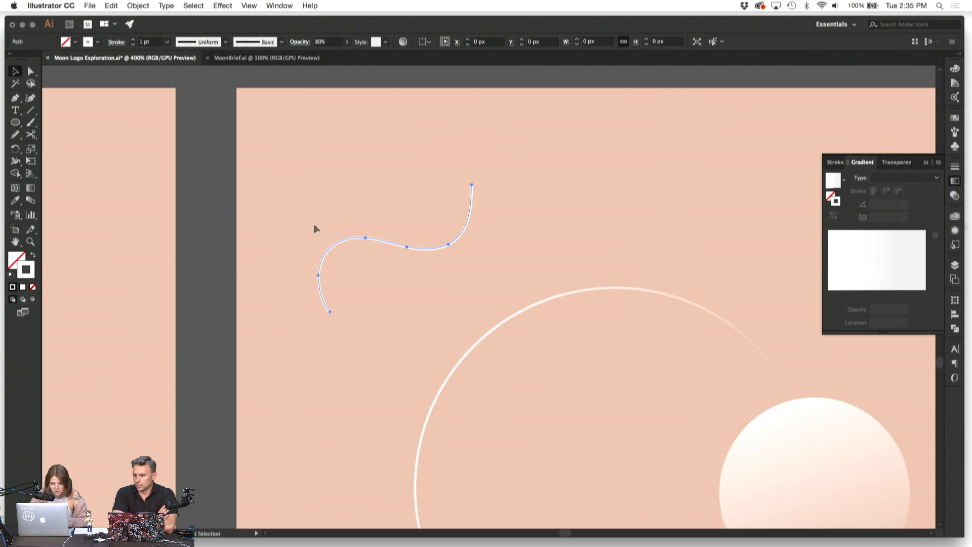
Step: Try applying the linear gradient to the S-shaped curve's stroke and undo it
key(".")
key("super+equal")
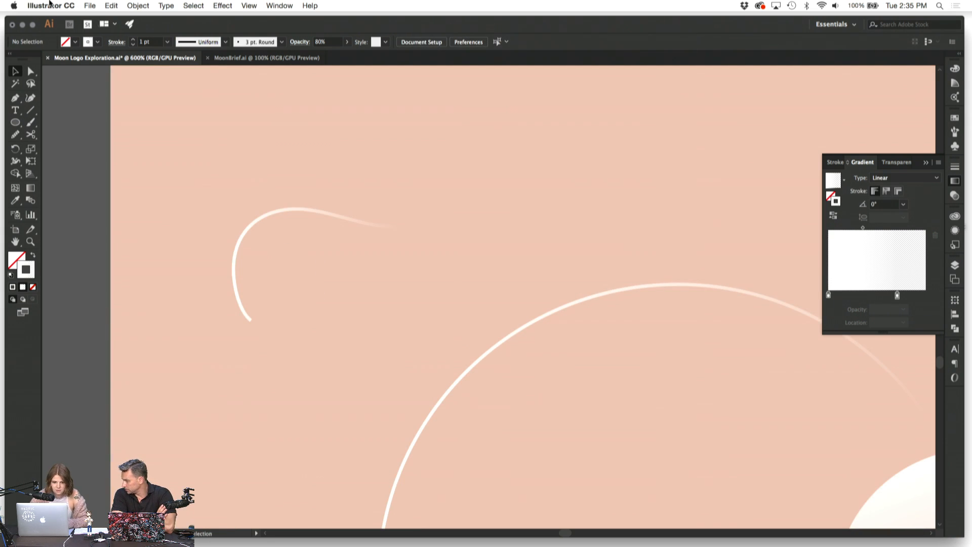
left_click(111, 5)
left_click(131, 26)
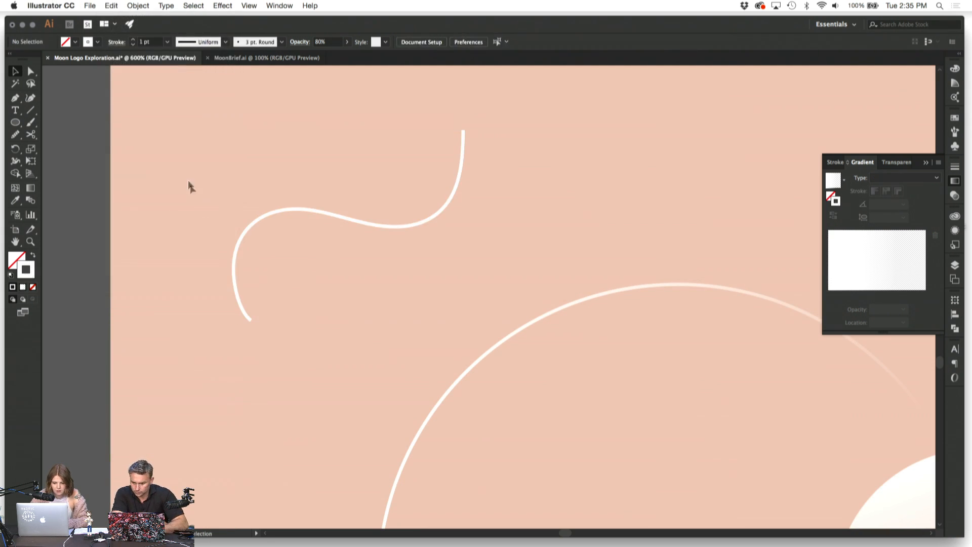
Step: Refine the S-shaped curve's lower end and its middle section up to the second bend with the Smooth tool, and deselect it
left_click(235, 282)
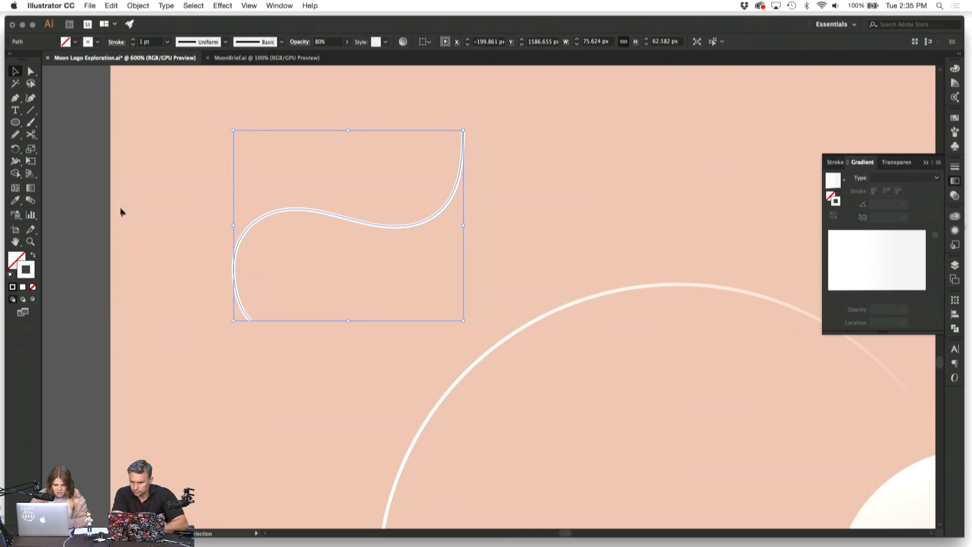
left_click(271, 310)
left_click(239, 299)
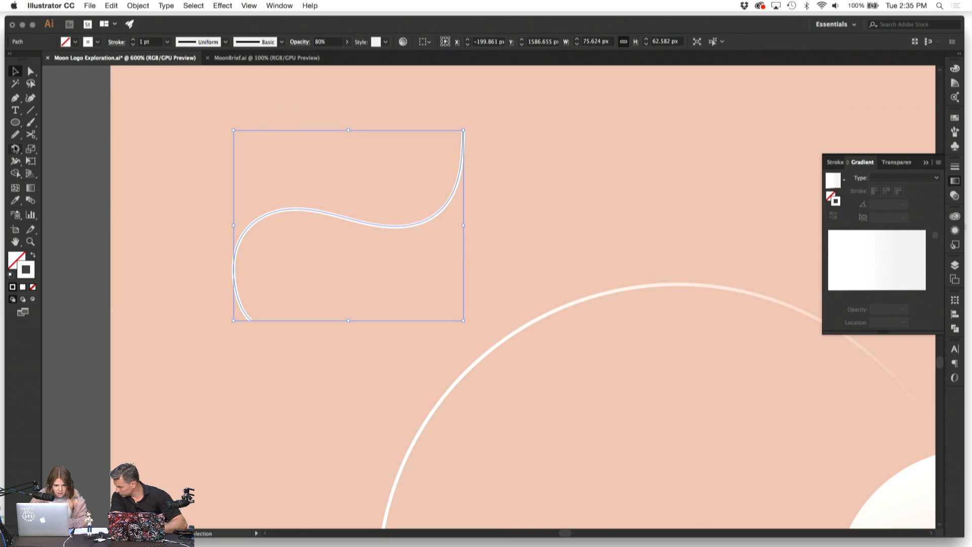
left_click(15, 134)
mouse_move(251, 317)
left_mouse_down()
mouse_move(234, 242)
mouse_move(250, 326)
left_mouse_up()
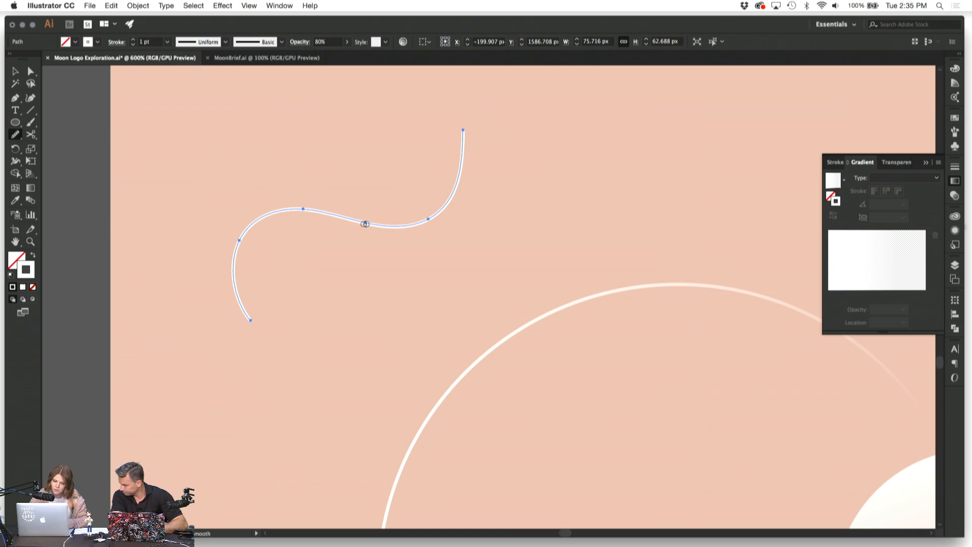
left_click_drag(366, 223, 435, 221)
left_click(17, 70)
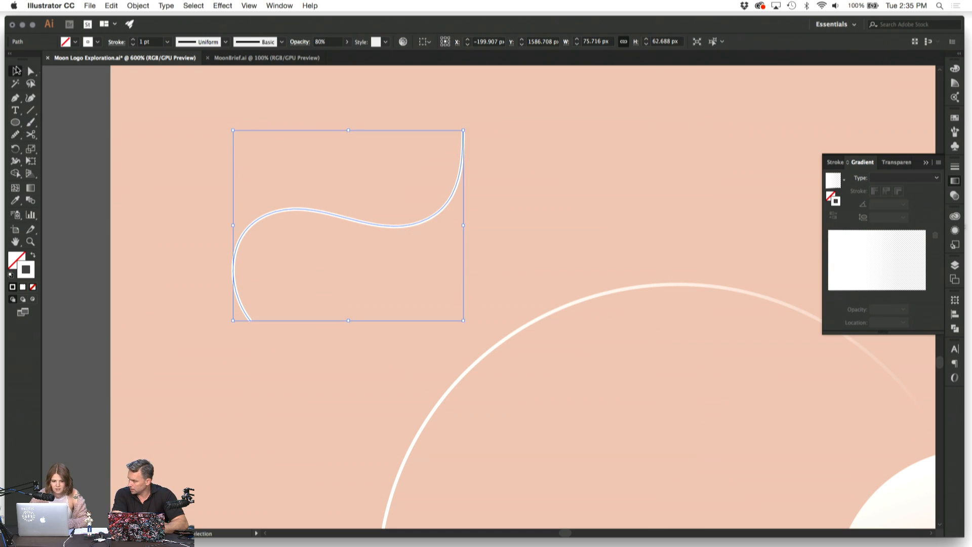
left_click(159, 136)
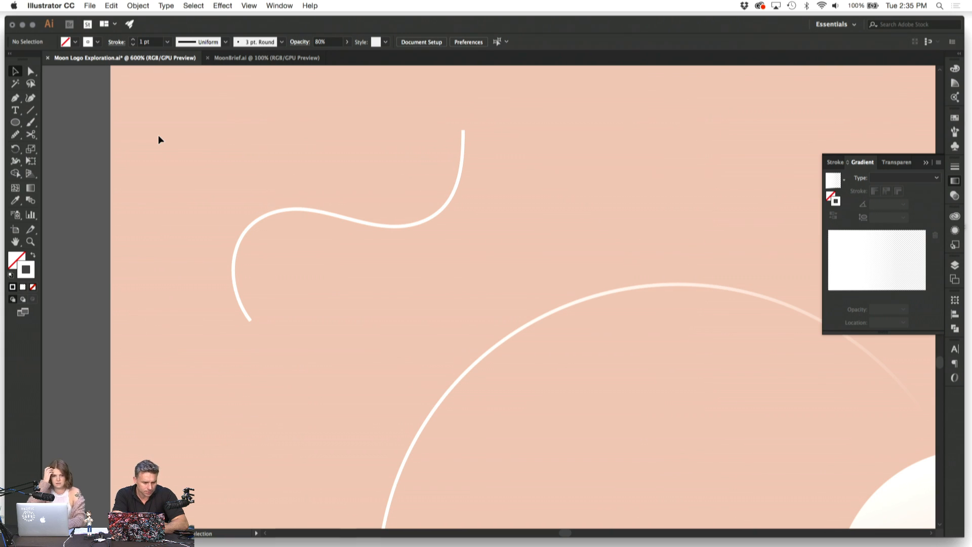
Step: Draw a second S-shaped curve about 54 by 70 px with the Pencil tool beside the fading ring on the effortless artboard
key("super+minus")
key("super+minus")
key("super+minus")
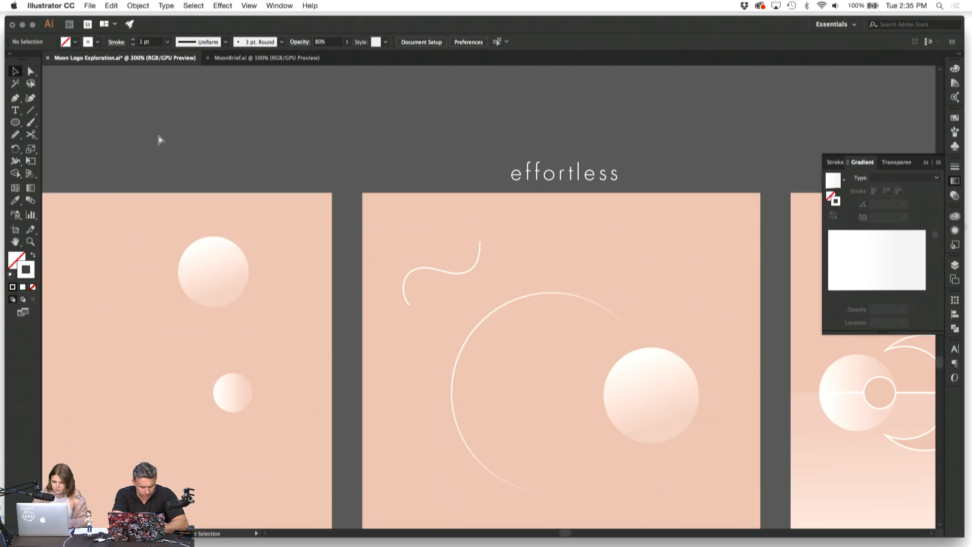
scroll(366, 227, "down", 5)
scroll(366, 227, "right", 3)
left_click_drag(352, 148, 397, 193)
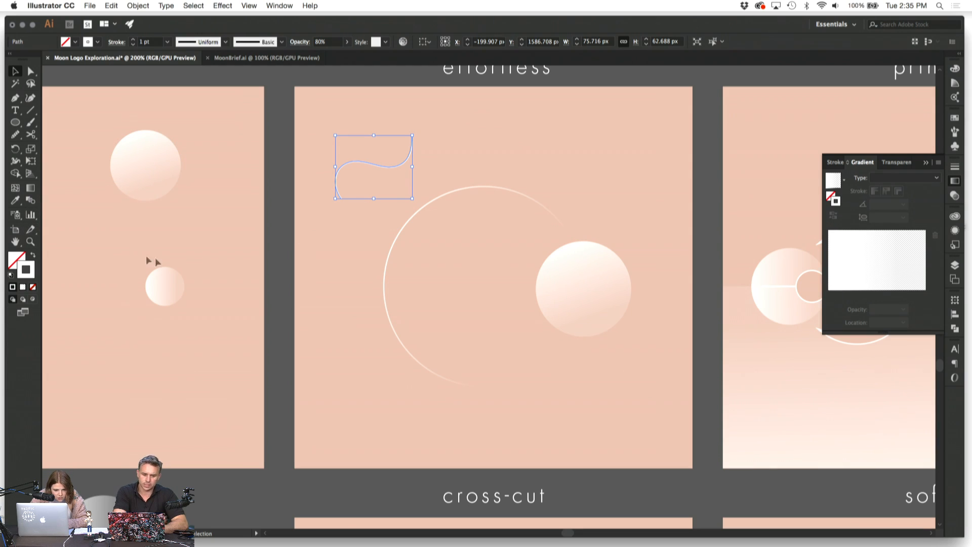
left_click(136, 229)
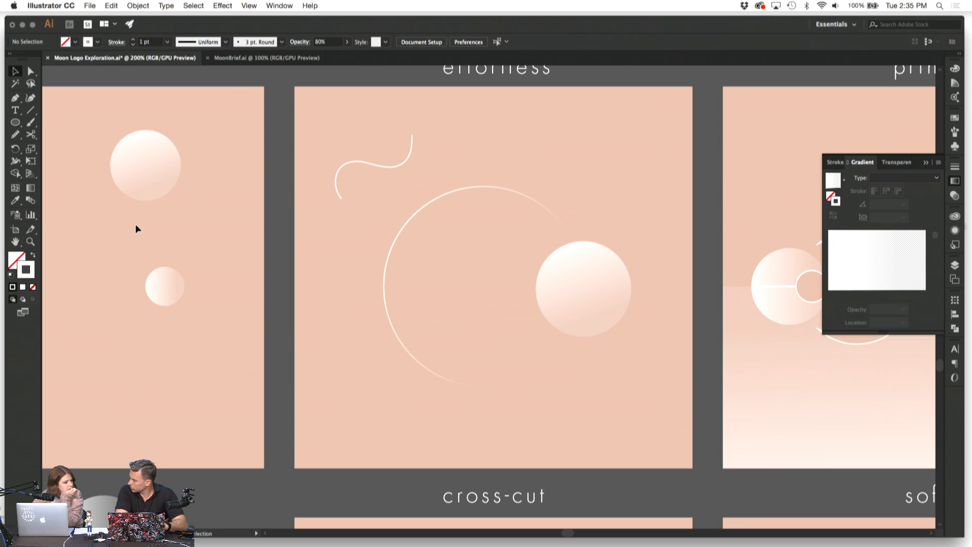
left_click(16, 134)
left_click_drag(16, 135, 49, 147)
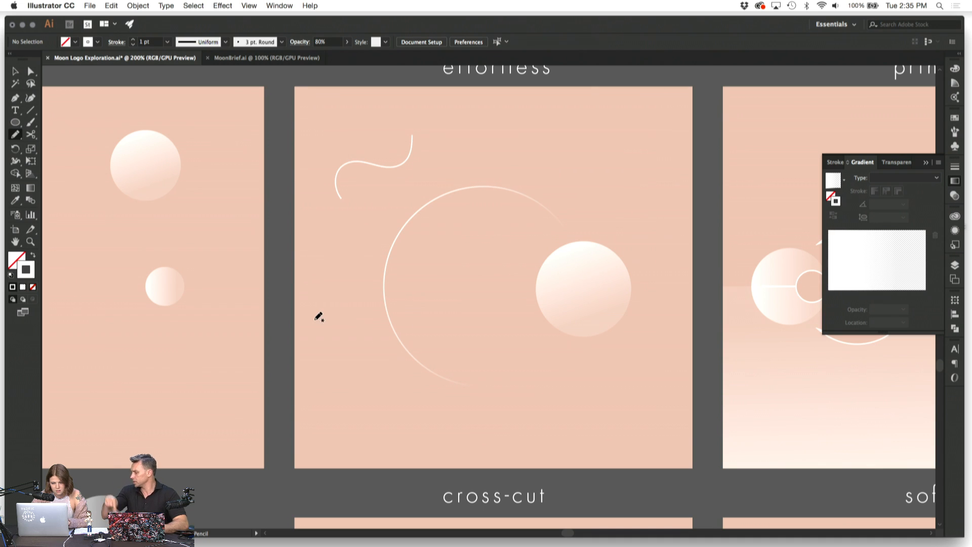
mouse_move(316, 321)
left_mouse_down()
mouse_move(311, 273)
mouse_move(357, 248)
left_mouse_up()
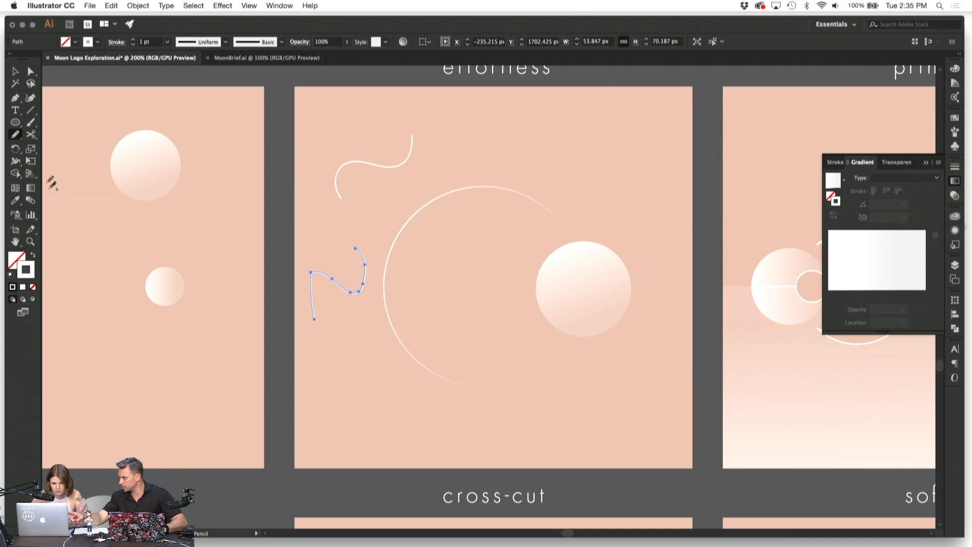
Step: Check and accept the Pencil tool options, and try to smooth the upper bend of the second curve
double_click(16, 136)
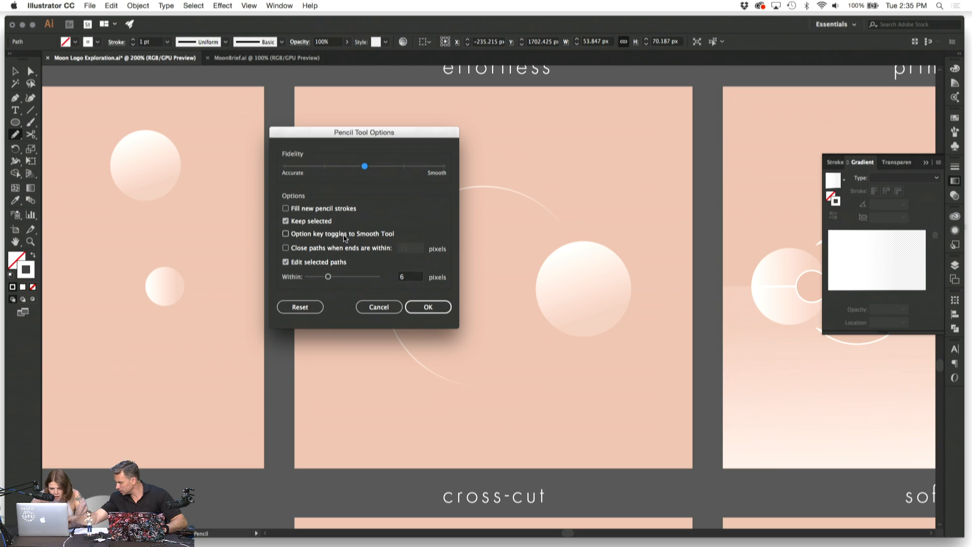
left_click(428, 307)
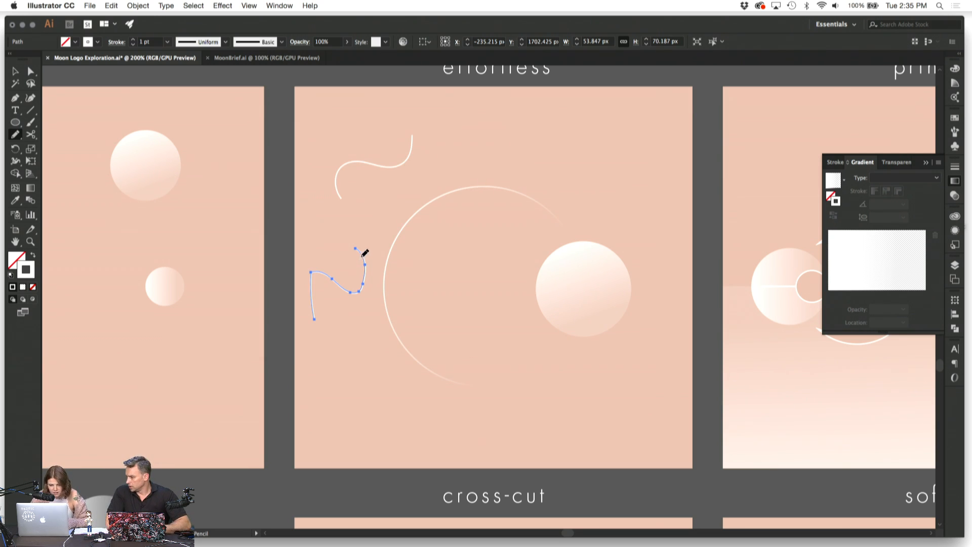
mouse_move(361, 256)
left_mouse_down()
mouse_move(320, 278)
mouse_move(314, 299)
mouse_move(312, 282)
mouse_move(351, 292)
left_mouse_up()
Step: Delete the second pencil curve from beside the fading ring
key("v")
left_click(312, 343)
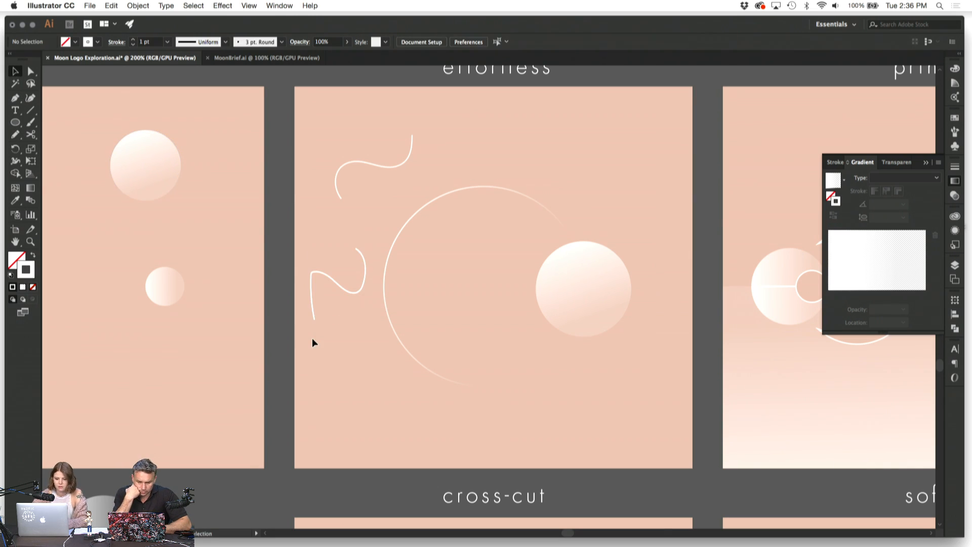
left_click_drag(345, 336, 297, 239)
key("Delete")
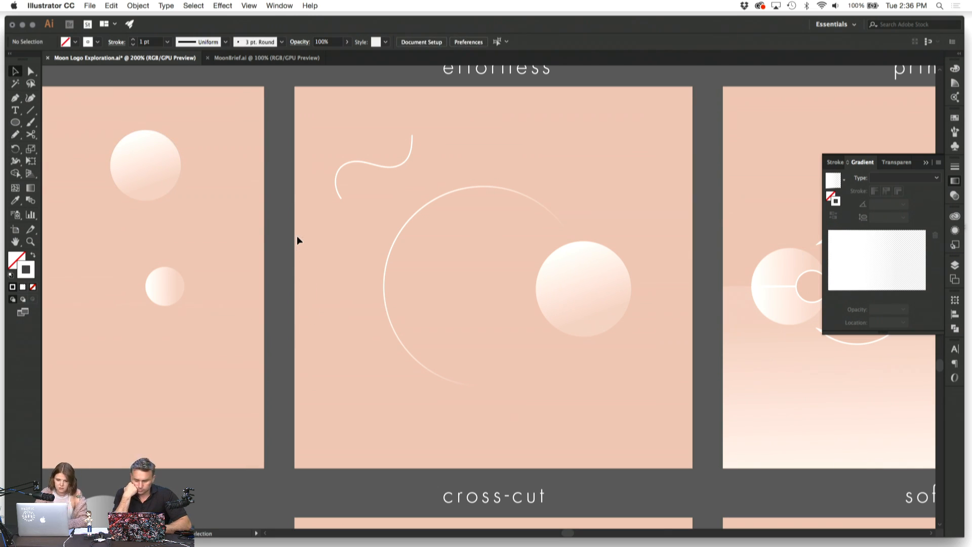
Step: Move the gradient circle on the effortless artboard slightly closer to the centre of the fading ring
scroll(354, 285, "right", 3)
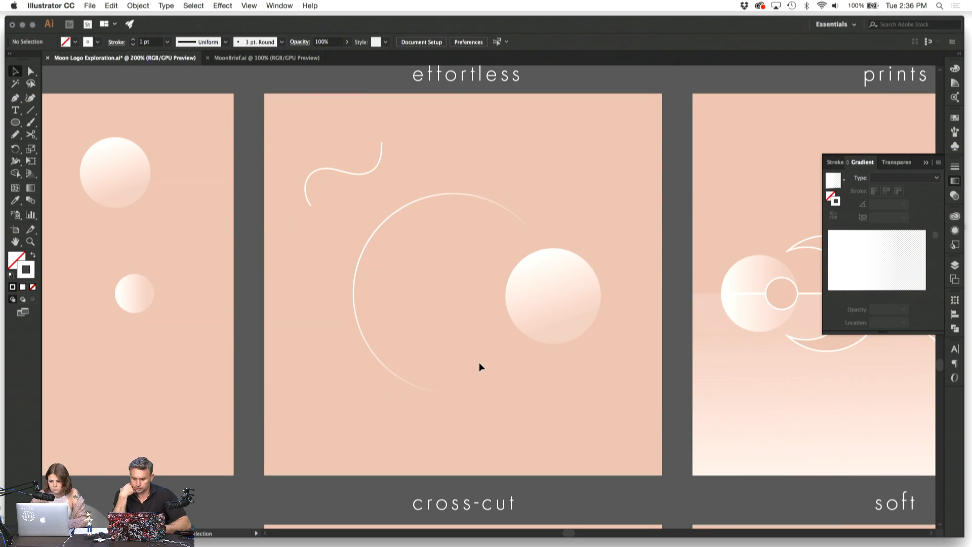
mouse_move(567, 310)
left_mouse_down()
mouse_move(549, 302)
mouse_move(554, 314)
left_mouse_up()
left_click(596, 369)
key("super+minus")
key("super+minus")
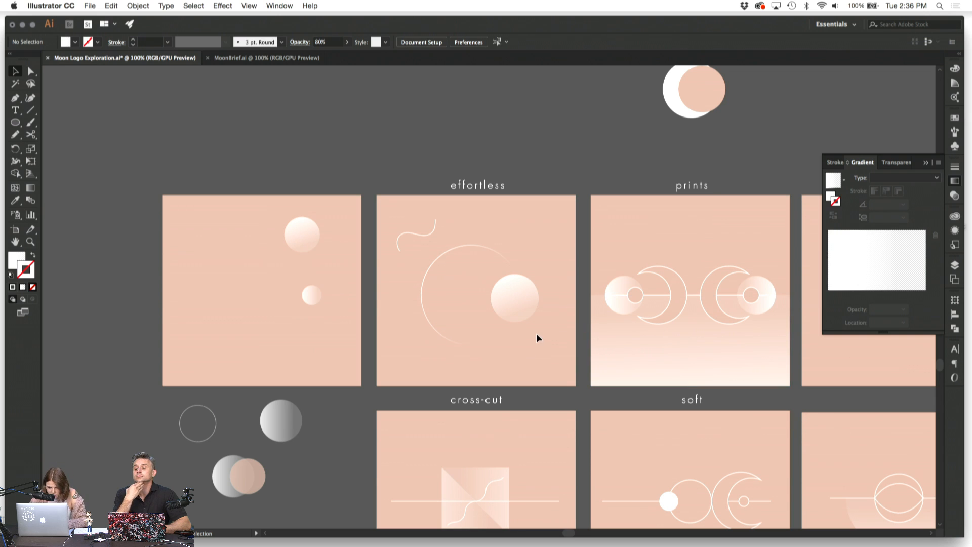
left_click(517, 305)
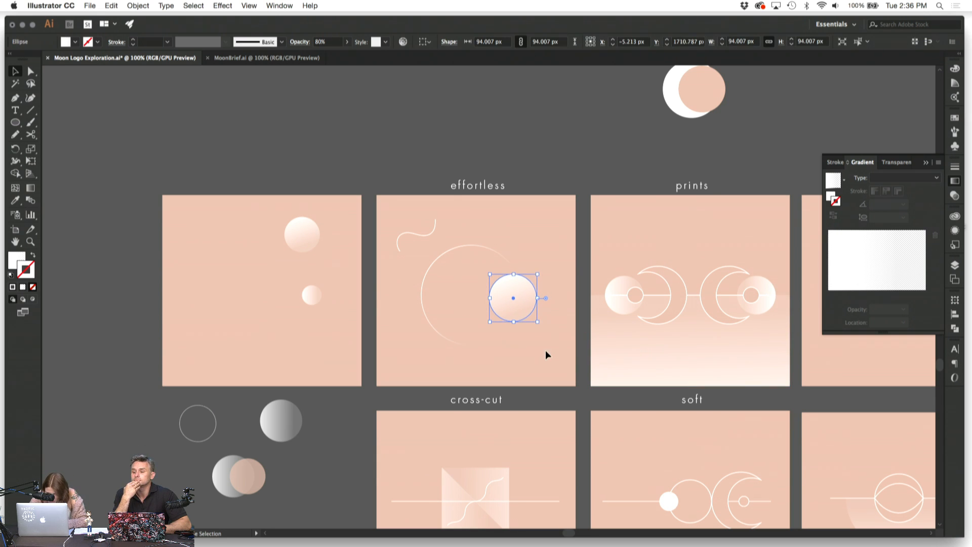
left_click(533, 354)
Step: Enlarge and reposition the two gradient circles on the unlabelled artboard, making the smaller one about 118 px wide
left_click_drag(298, 244, 313, 345)
left_click(308, 315)
left_click(310, 297)
Step: Fill the smaller circle on the unlabelled artboard with the artboard's peach background colour using the Eyedropper
key("i")
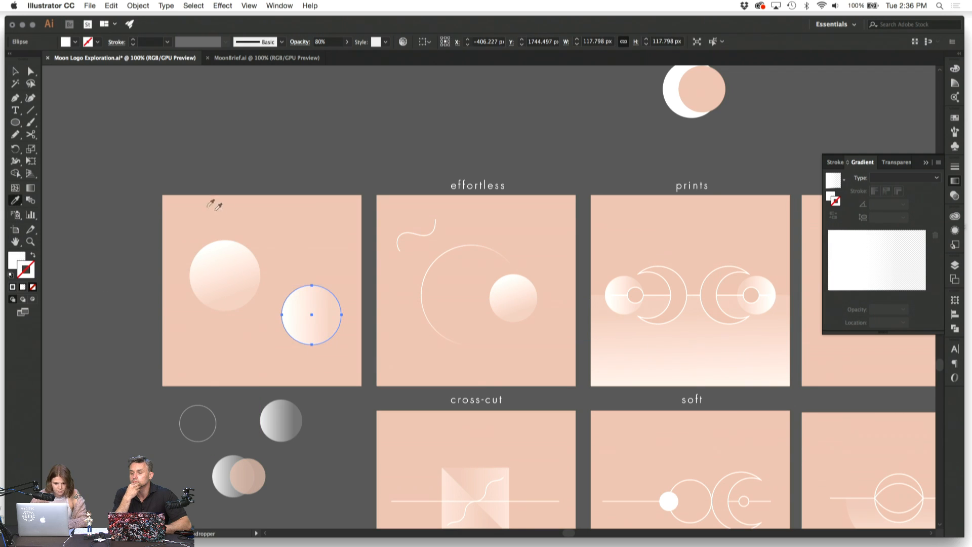
left_click(213, 202)
left_click(15, 71)
left_click(123, 119)
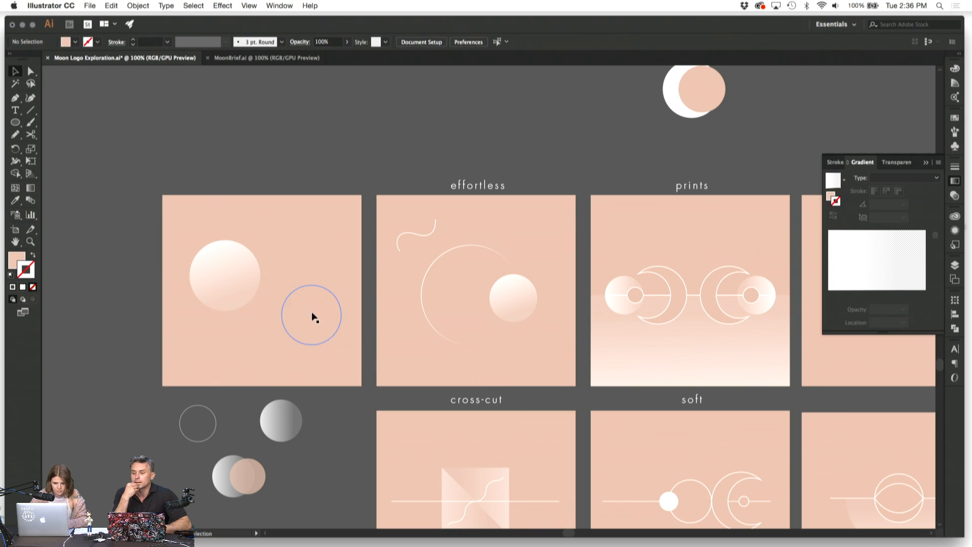
Step: Place the peach circle over the lower right of the large gradient circle to form a crescent, nudging it slightly up and right
left_click_drag(314, 319, 231, 280)
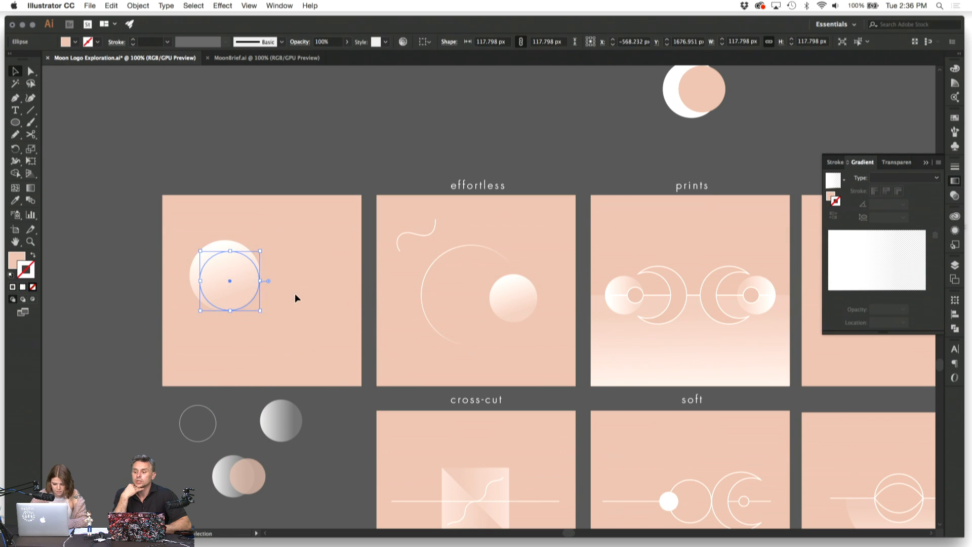
key("Up")
key("Up")
key("Up")
key("Up")
key("Up")
key("Right")
key("Right")
key("Right")
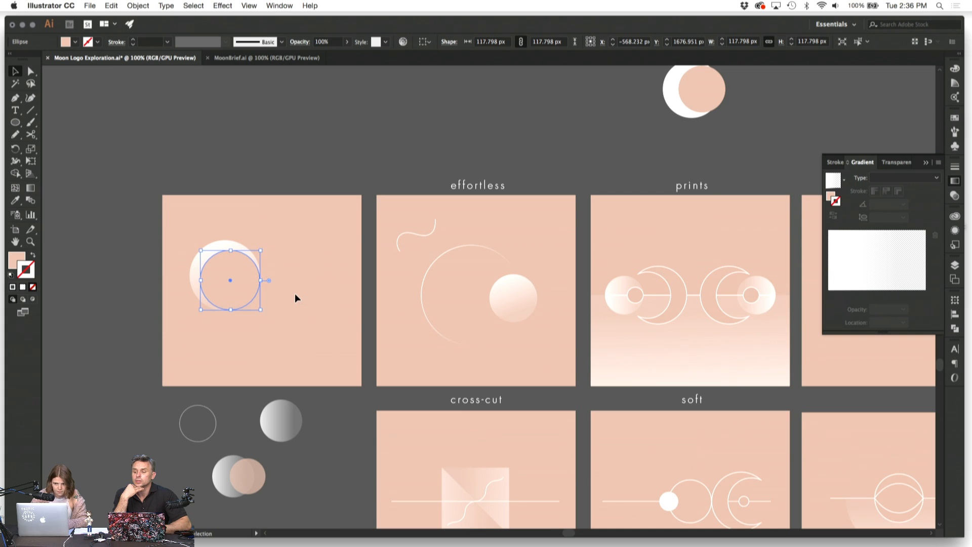
left_click(172, 325)
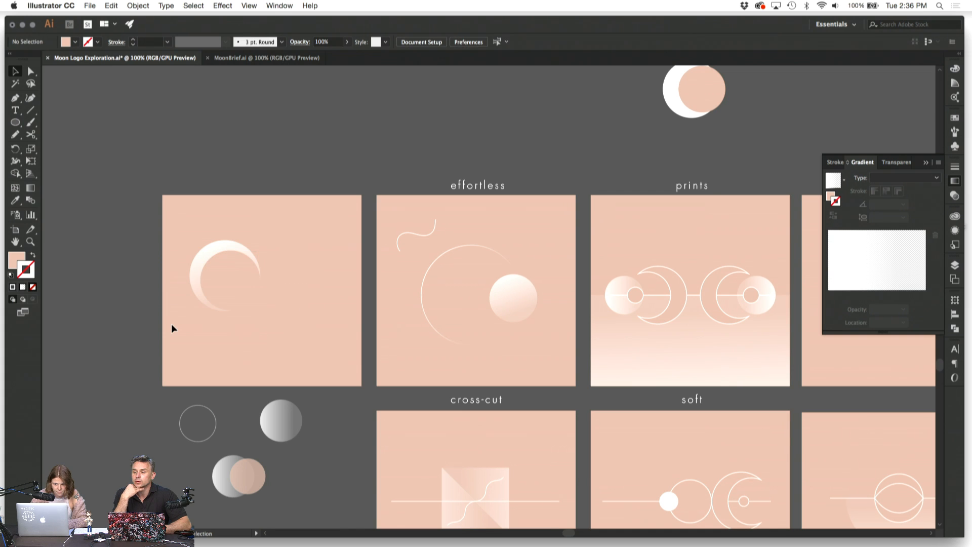
scroll(172, 324, "up", 1)
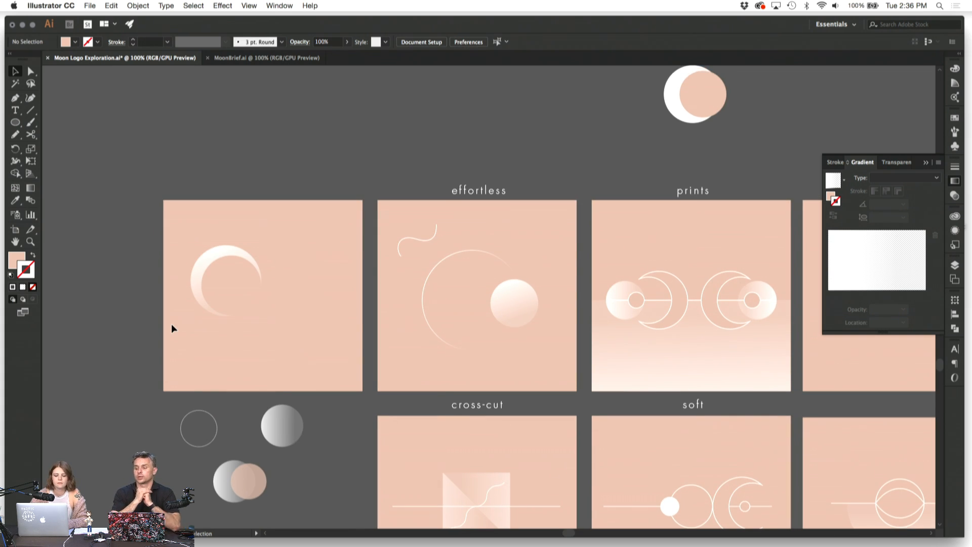
scroll(172, 323, "down", 3)
left_click(211, 256)
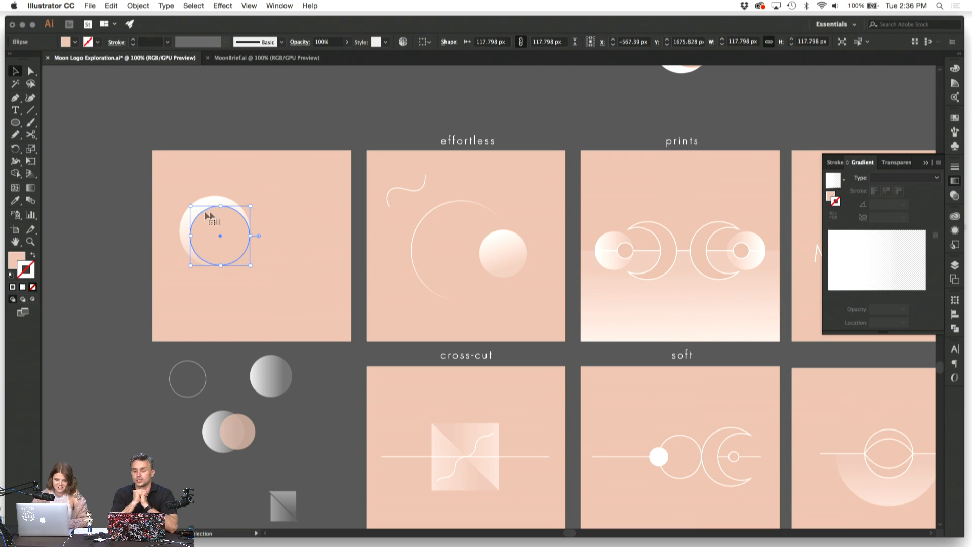
left_click_drag(188, 206, 188, 206)
left_click(142, 191)
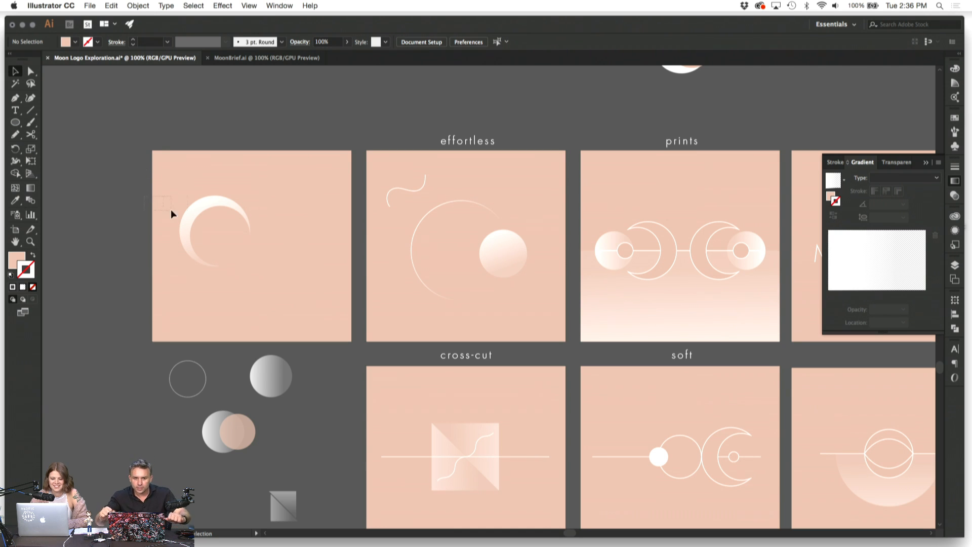
Step: Move the gradient crescent, both of its circles together, up and slightly left on the unlabelled artboard
left_click(218, 239)
left_click(89, 159)
left_click(217, 241)
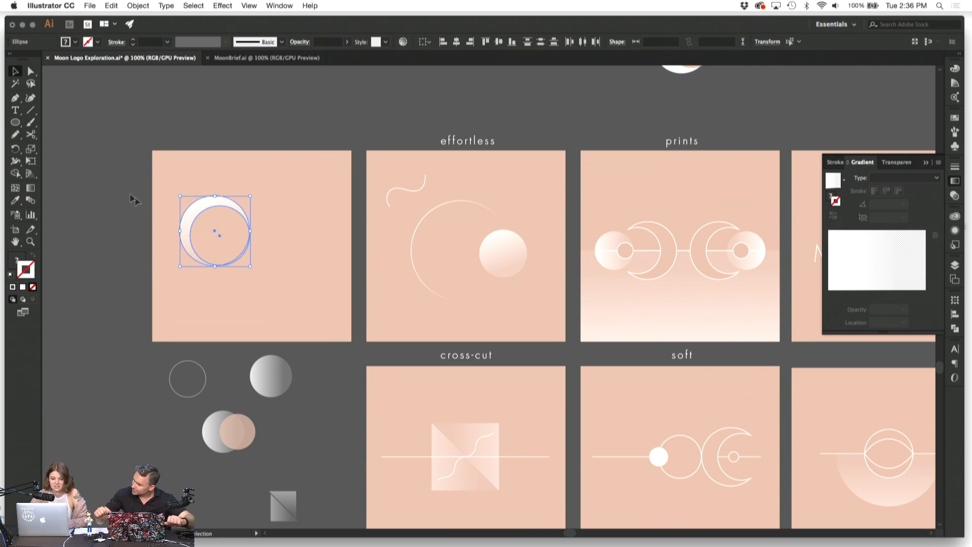
left_click(131, 196)
left_click(202, 228)
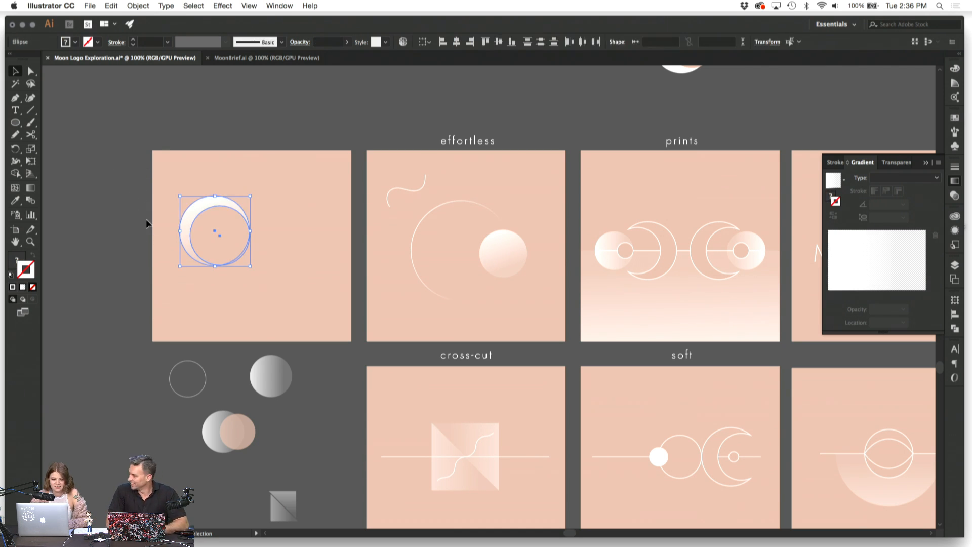
left_click_drag(215, 220, 205, 200)
left_click(112, 199)
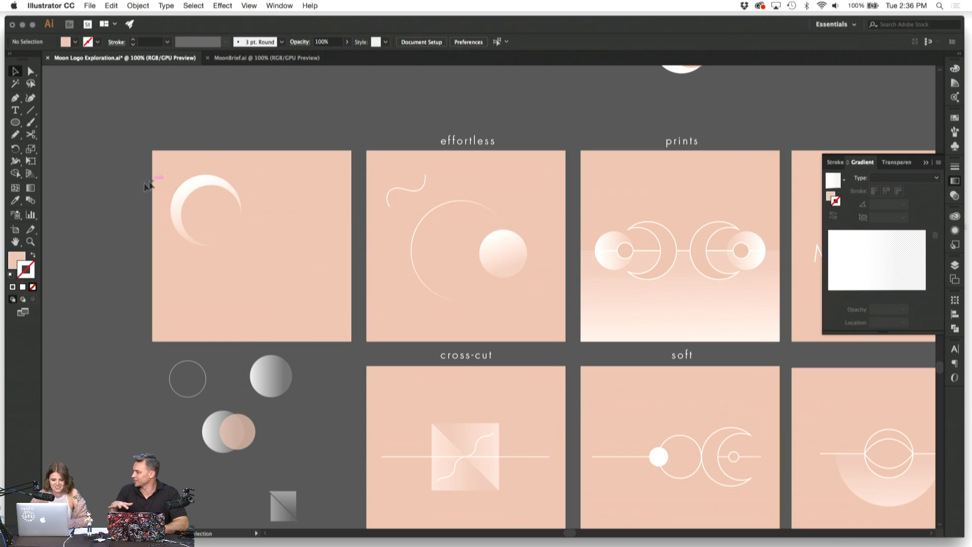
Step: Add a smaller copy of the crescent in the lower right of the unlabelled artboard, its peach circle about 76 px wide
left_click(231, 221)
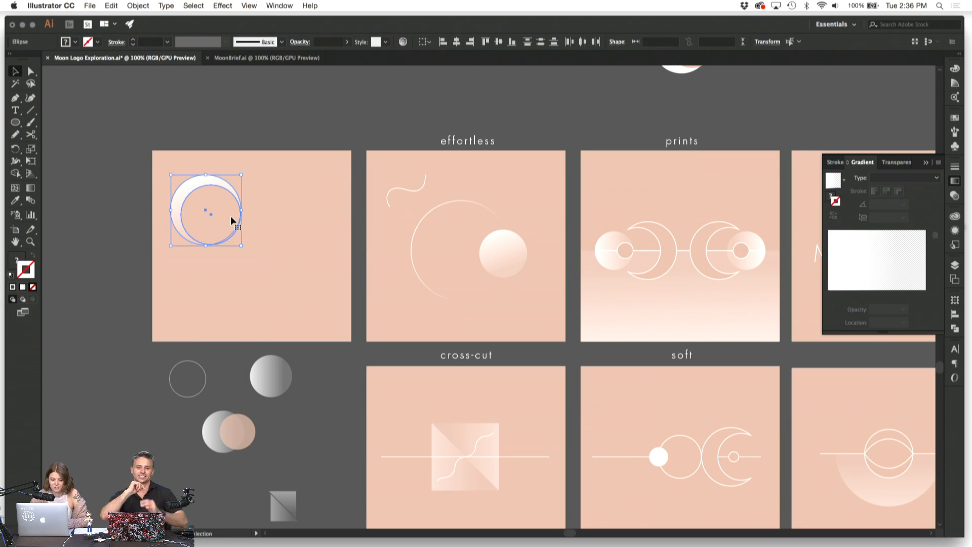
left_click_drag(172, 176, 285, 277)
left_click(227, 280)
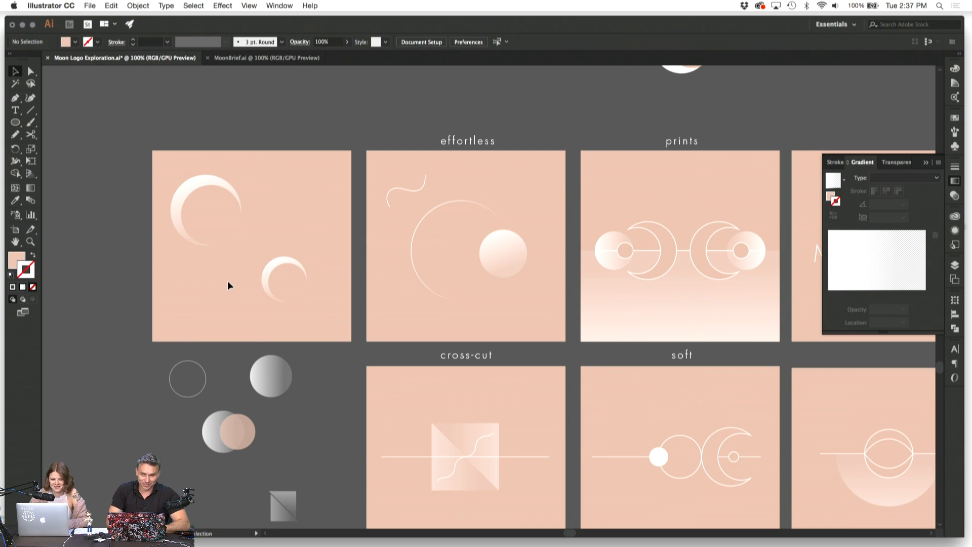
left_click(289, 284)
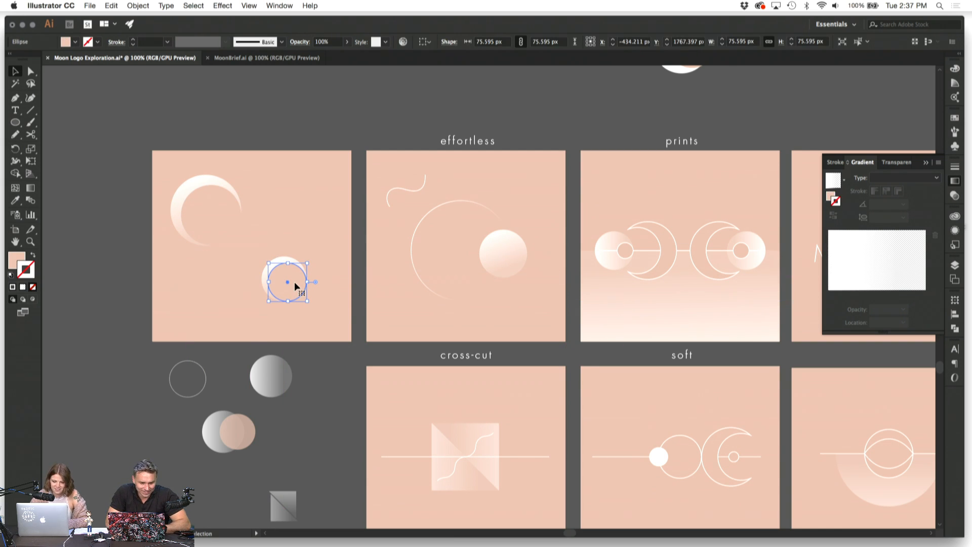
left_click(214, 282)
Step: Delete the peach circle from the small crescent on the unlabelled artboard
key("super+equal")
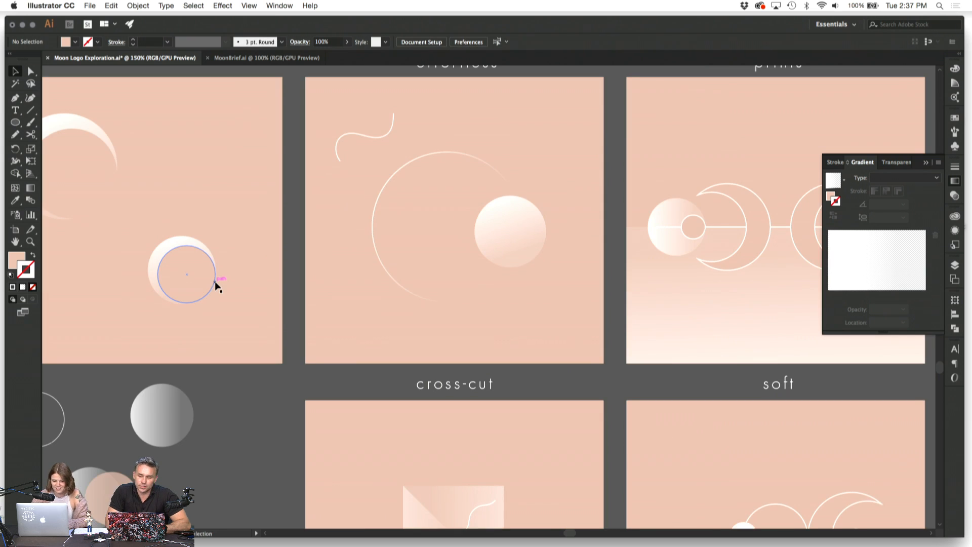
left_click(270, 278)
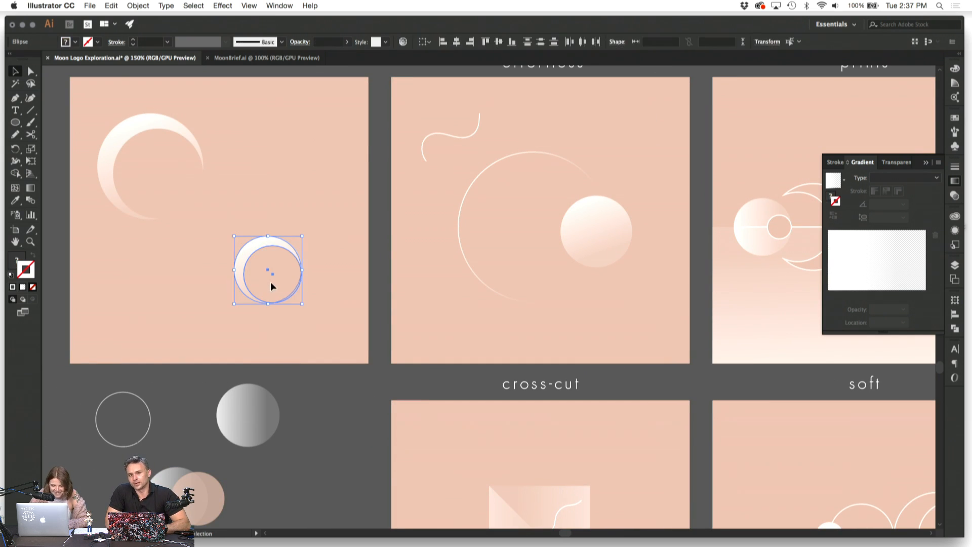
left_click(203, 279)
left_click(274, 270)
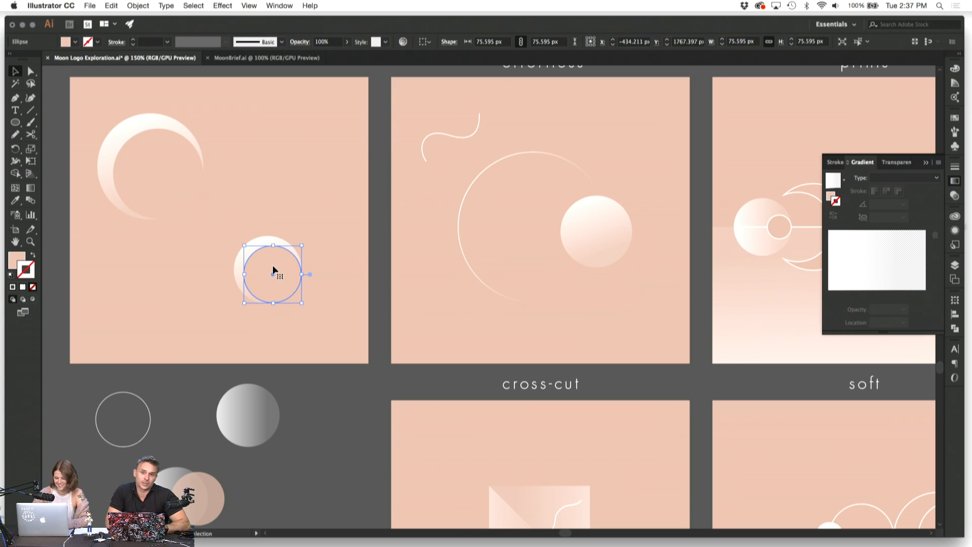
key("Delete")
Step: Restyle the small gradient circle with the Eyedropper, sampling the little outlined circle in the prints artboard
left_click(273, 267)
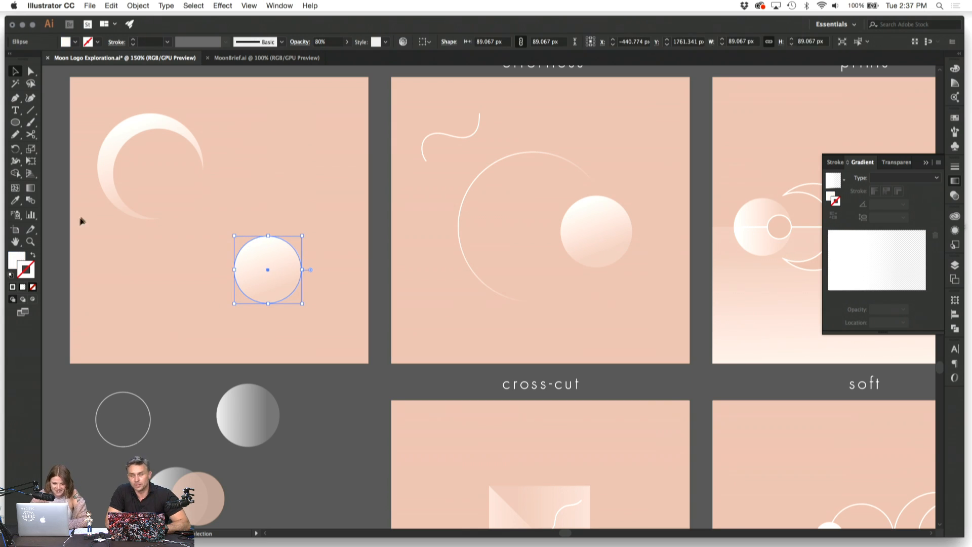
left_click(15, 200)
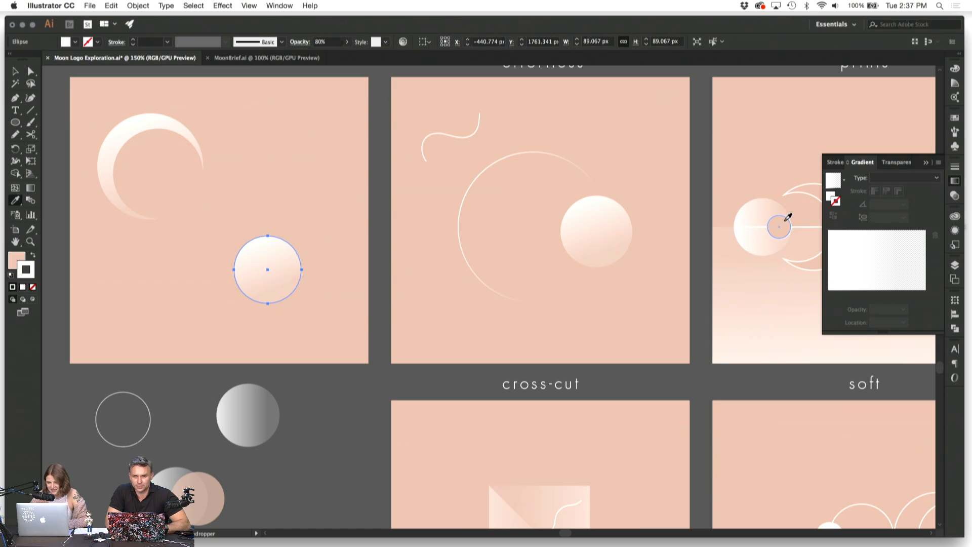
left_click(785, 215)
left_click(17, 74)
left_click(153, 280)
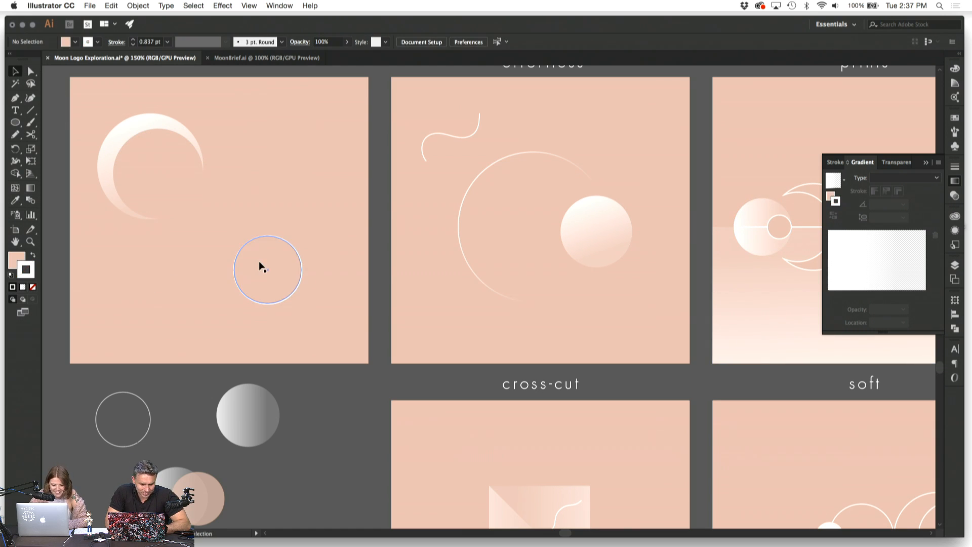
Step: Place the small outlined circle over the right side of the large crescent, and delete it
left_click_drag(260, 267, 204, 174)
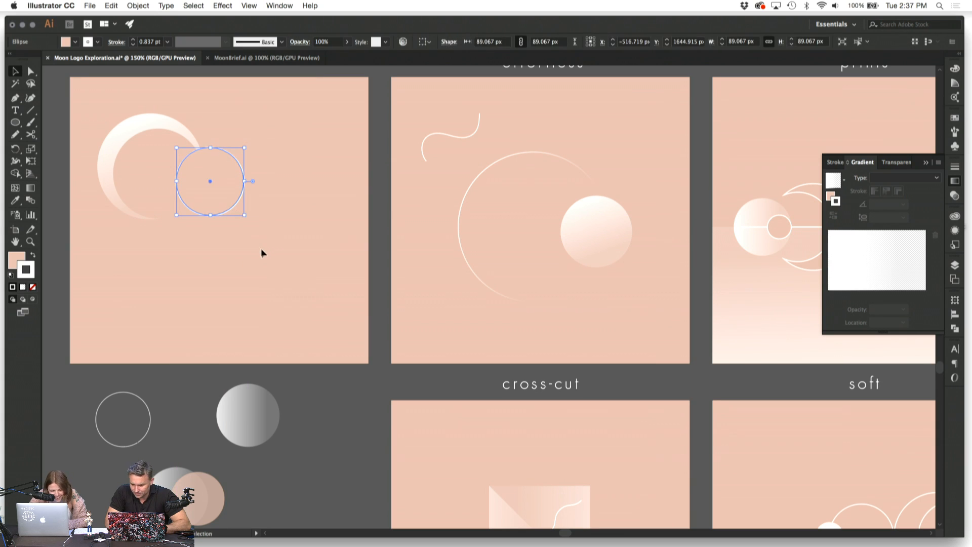
left_click(261, 248)
left_click(216, 176)
key("Delete")
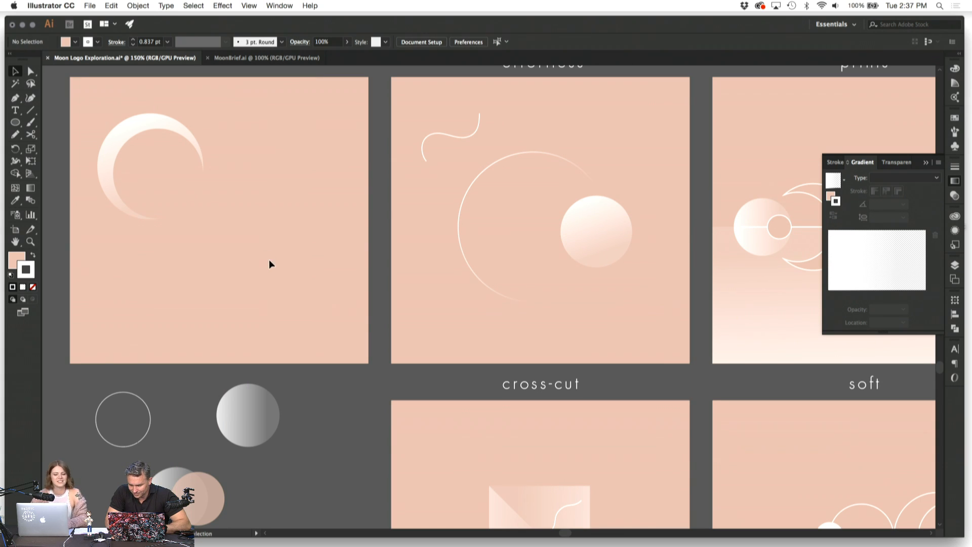
Step: Delete the small wavy curve from the upper left of the effortless artboard
key("super+minus")
left_click_drag(481, 178, 456, 208)
key("Delete")
Step: Lock the peach background of the cross-cut artboard and shift its square, line and curve slightly down together
scroll(456, 208, "right", 5)
scroll(456, 208, "down", 3)
left_click(457, 358)
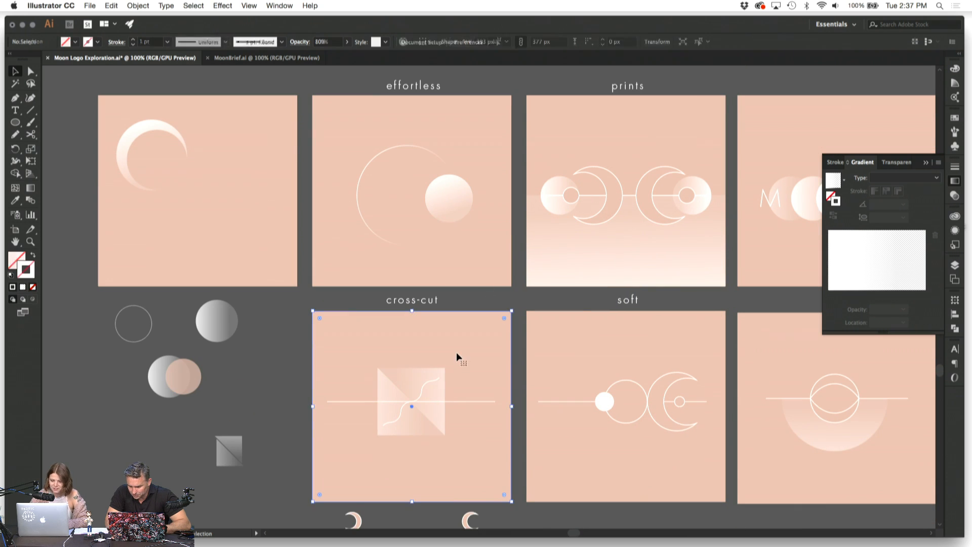
key("super+2")
left_click_drag(457, 357, 383, 446)
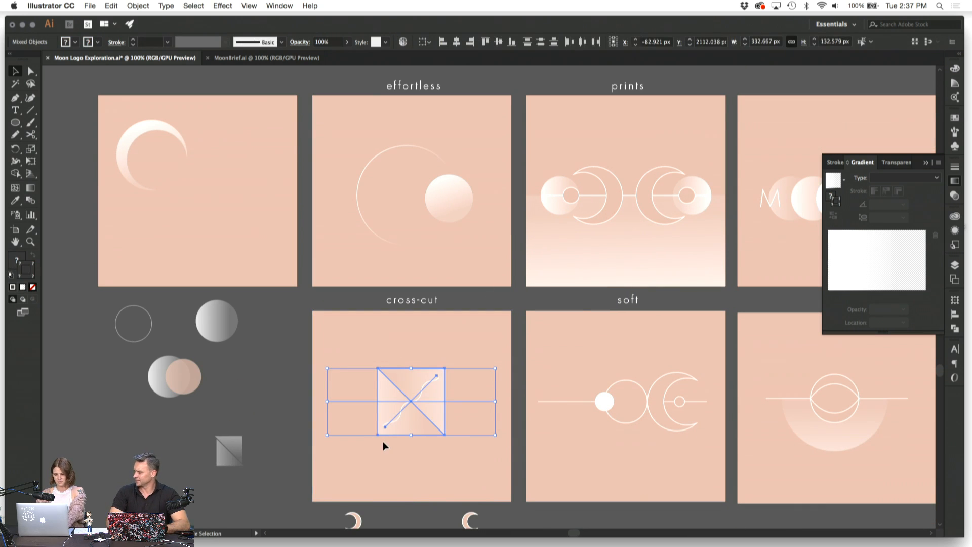
left_click(381, 477)
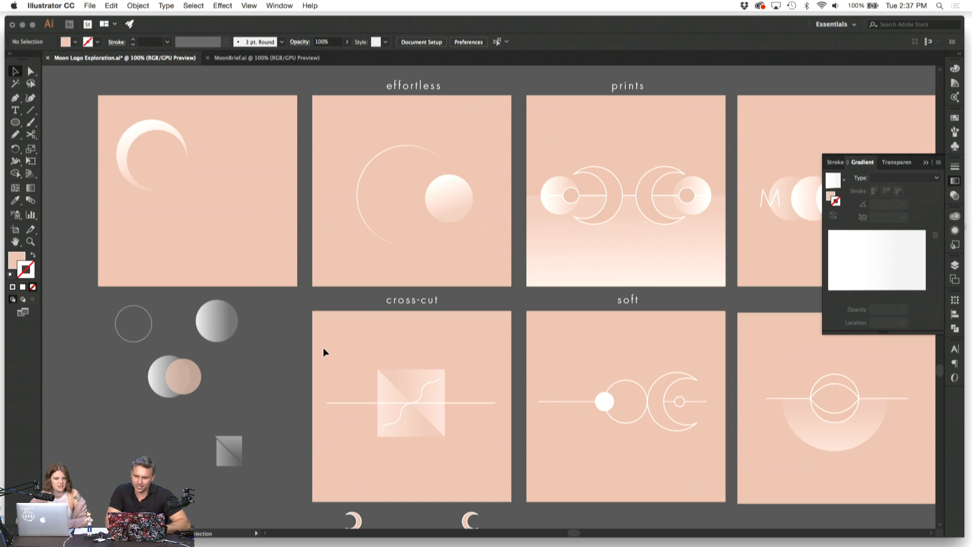
Step: Move the gradient circle into the upper-left corner of the effortless artboard, nudging it flush with both edges
scroll(323, 349, "up", 3)
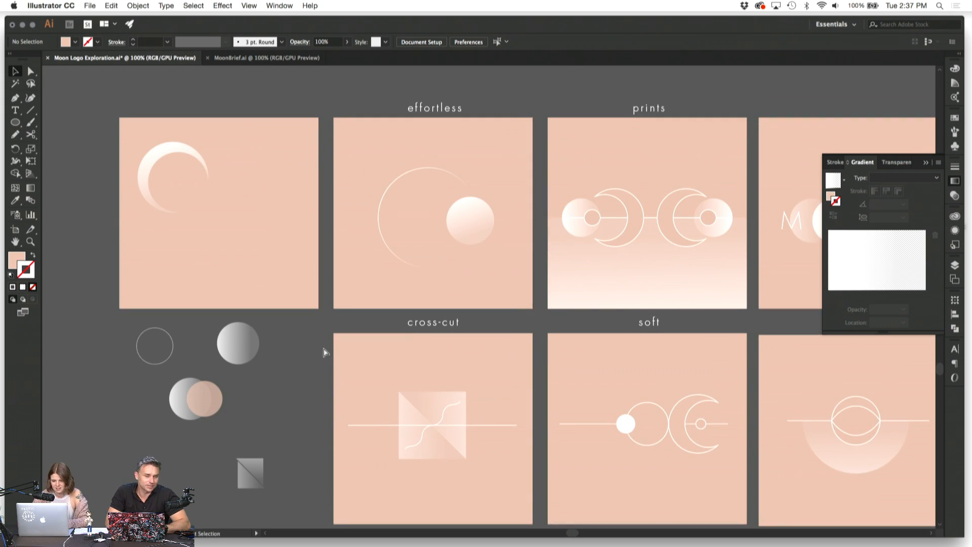
key("super+equal")
scroll(315, 224, "up", 4)
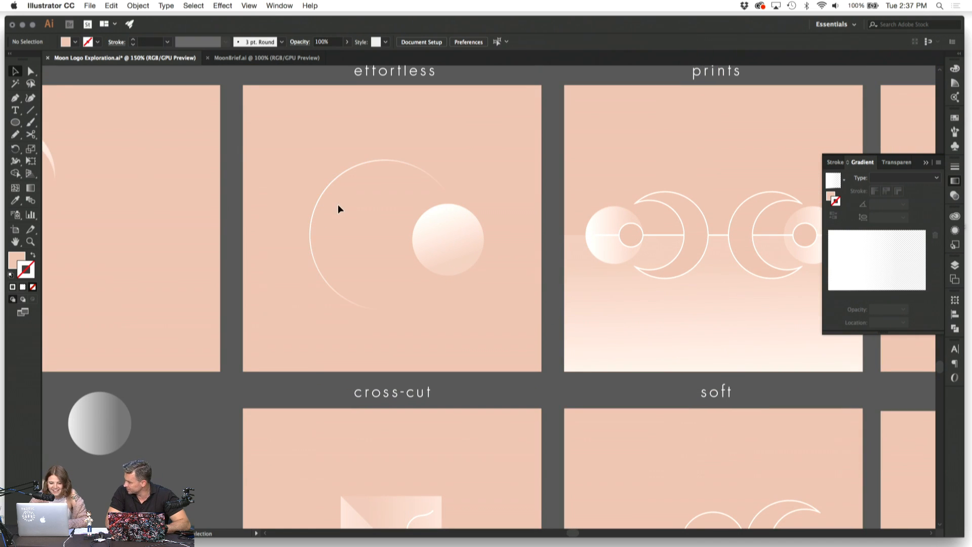
left_click_drag(332, 185, 332, 181)
left_click(326, 132)
left_click(445, 227)
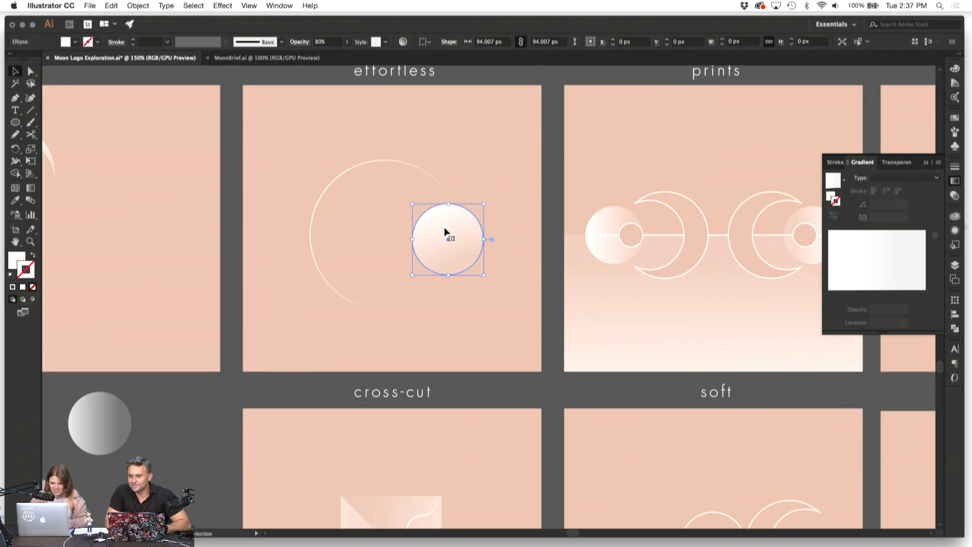
left_click_drag(460, 248, 293, 127)
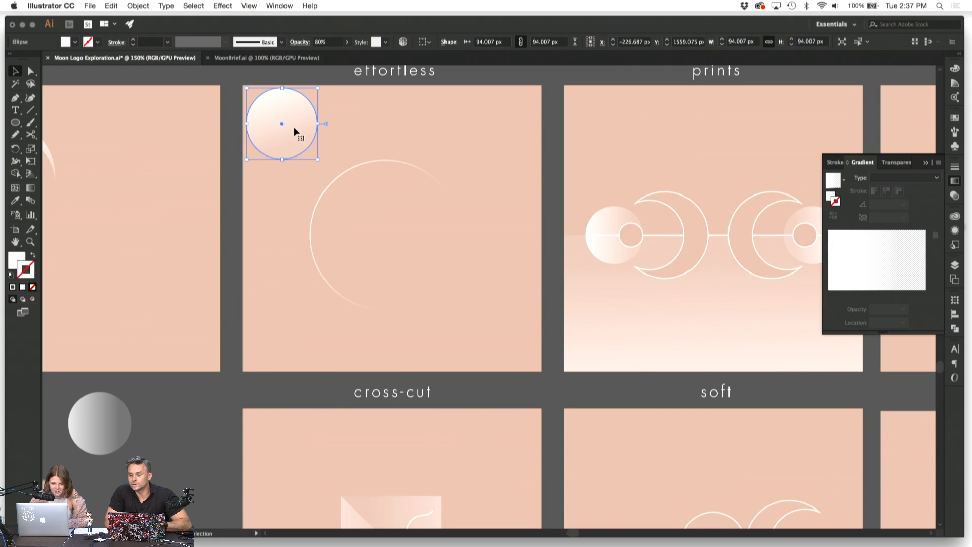
key("Up")
key("Up")
key("Up")
key("Up")
key("Up")
key("Up")
key("Up")
key("Up")
key("Up")
key("Up")
key("Up")
key("Left")
key("Left")
key("Left")
key("Left")
key("Left")
key("Left")
key("Left")
key("Left")
key("Left")
key("Left")
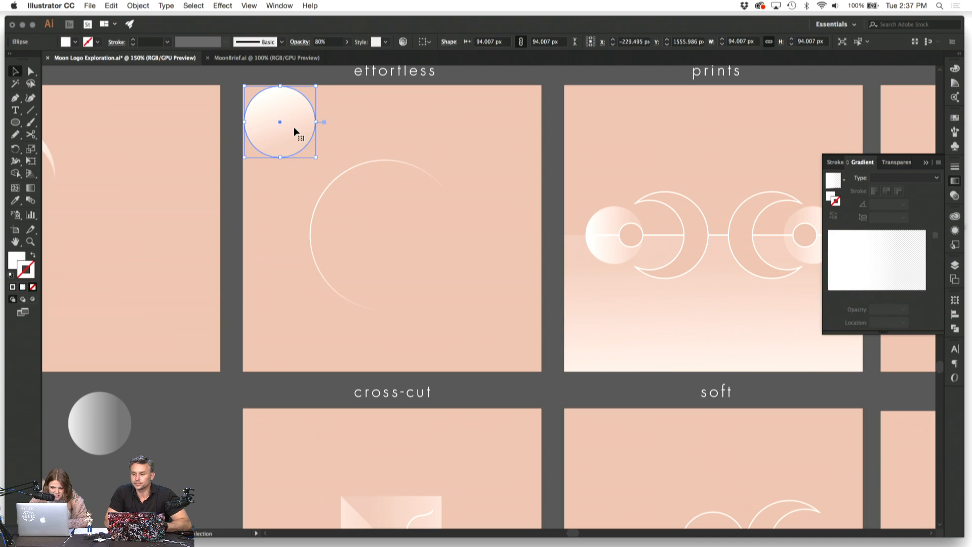
key("Left")
Step: Nudge the gradient circle right and down to leave a small even margin to the effortless artboard's corner
left_click(390, 119)
left_click(260, 99)
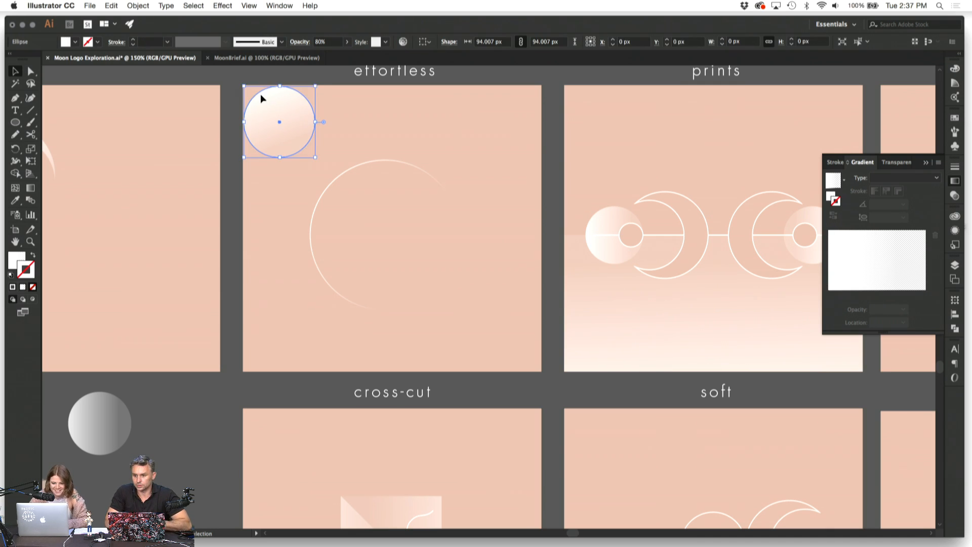
key("shift+Right")
key("shift+Right")
key("shift+Right")
key("shift+Down")
key("shift+Down")
key("shift+Down")
left_click(394, 96)
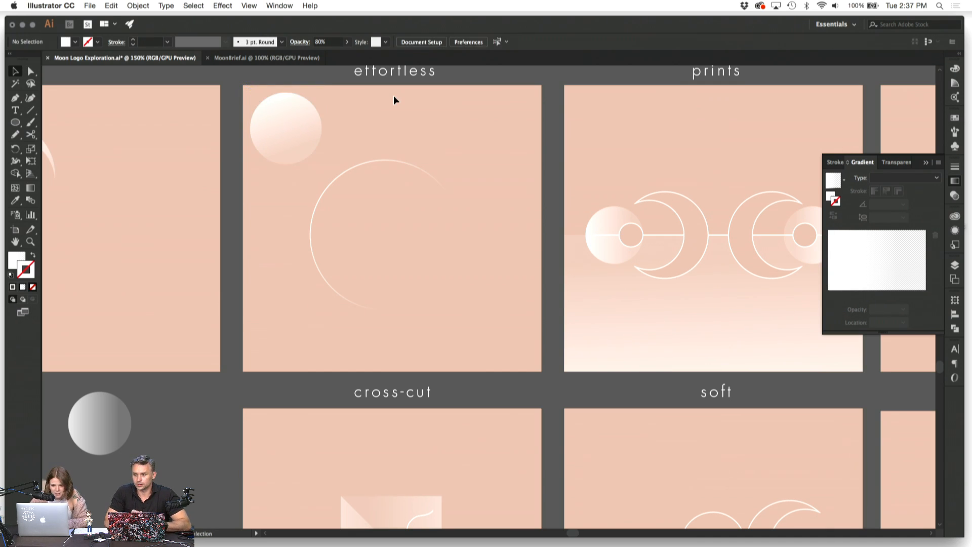
Step: Delete the gradient circle from the effortless artboard, keeping only the fading ring
scroll(399, 119, "down", 2)
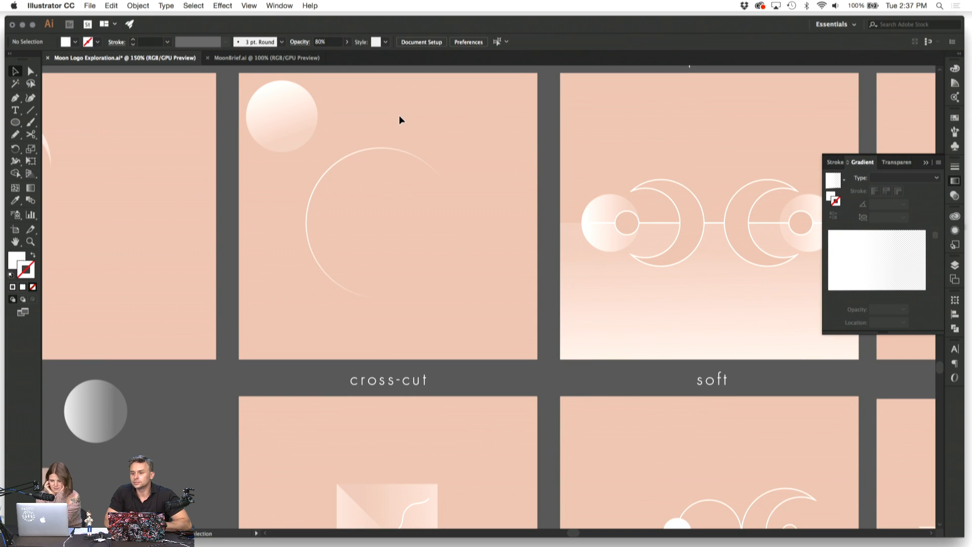
key("super+minus")
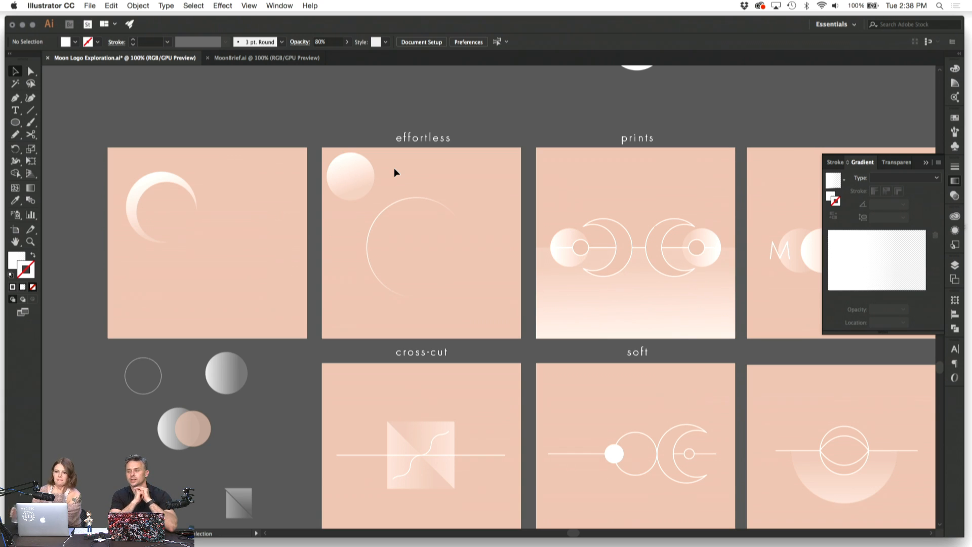
left_click(354, 178)
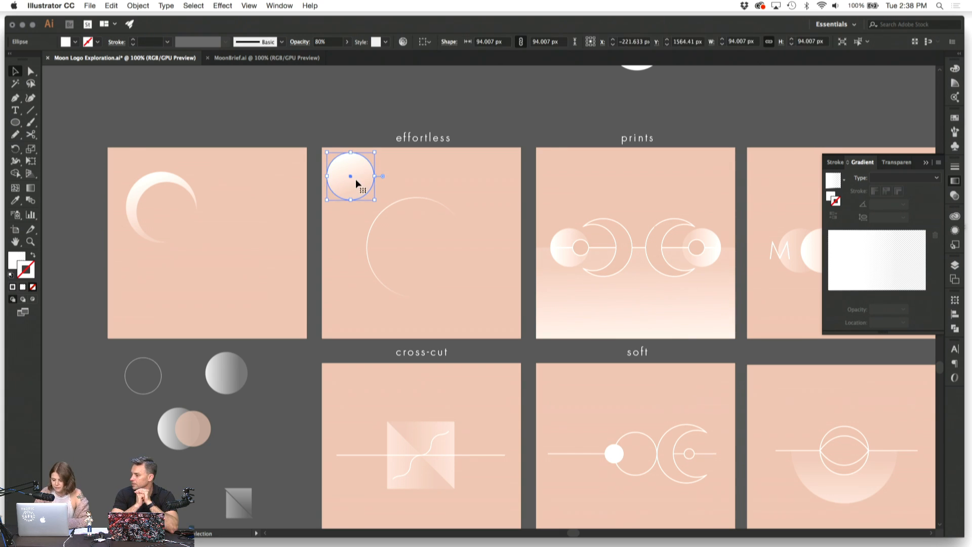
key("BackSpace")
Step: Set the stroke weight of the fading ring on the effortless artboard to 1.2 pt
key("super+equal")
left_click(348, 155)
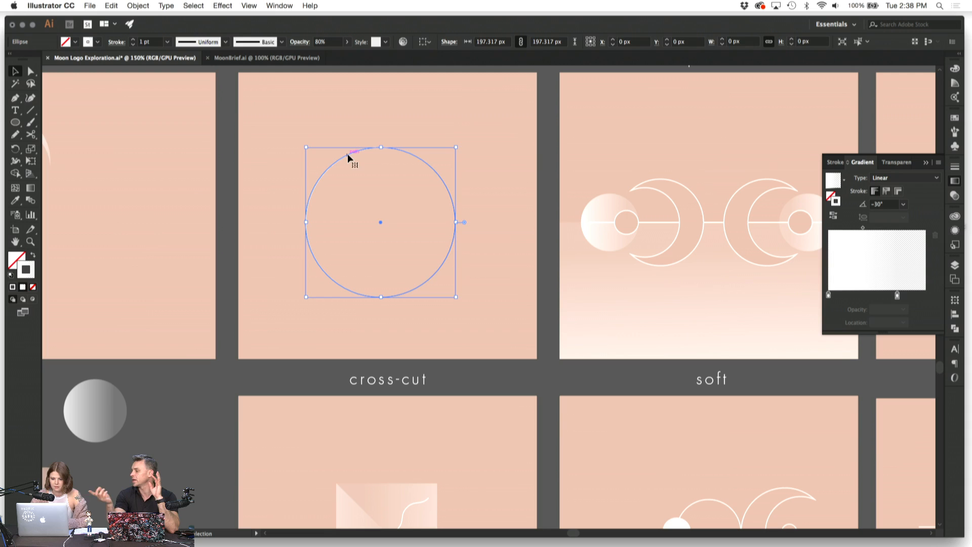
left_click(496, 168)
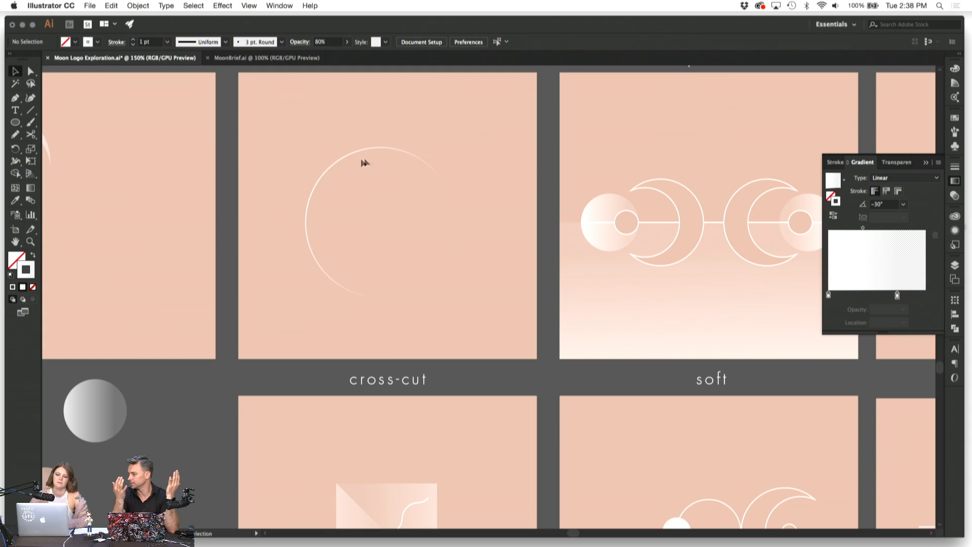
left_click(348, 156)
left_click(147, 42)
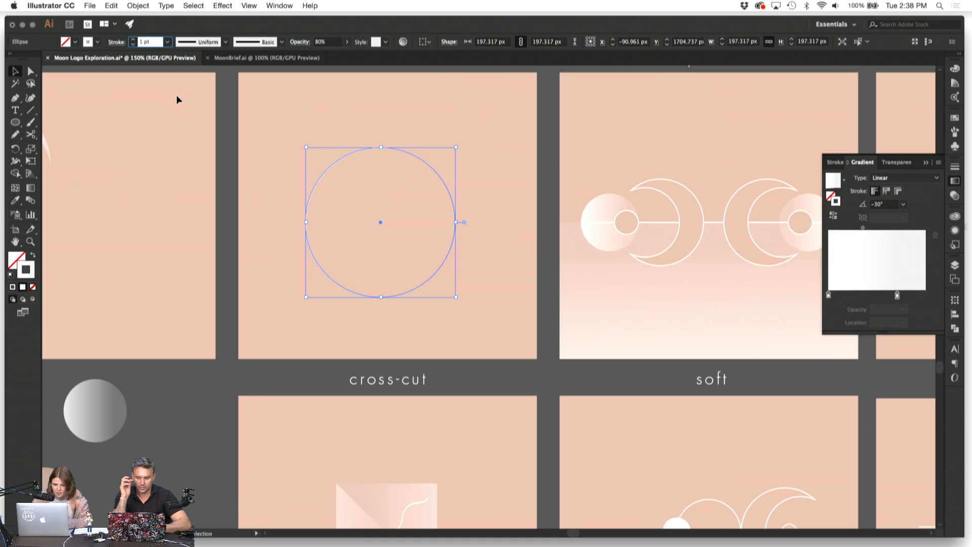
type(".2")
key("Return")
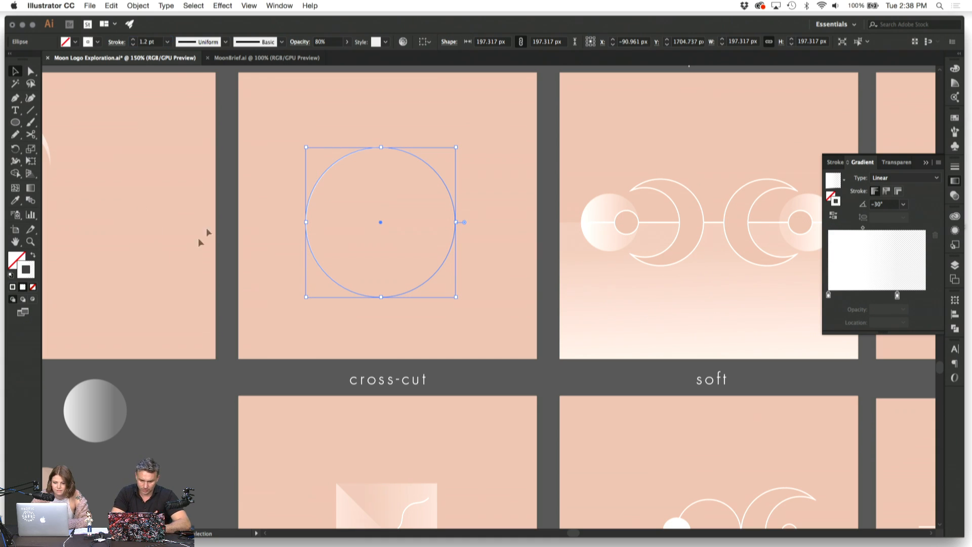
left_click(270, 150)
left_click_drag(271, 149, 400, 222)
key("super+minus")
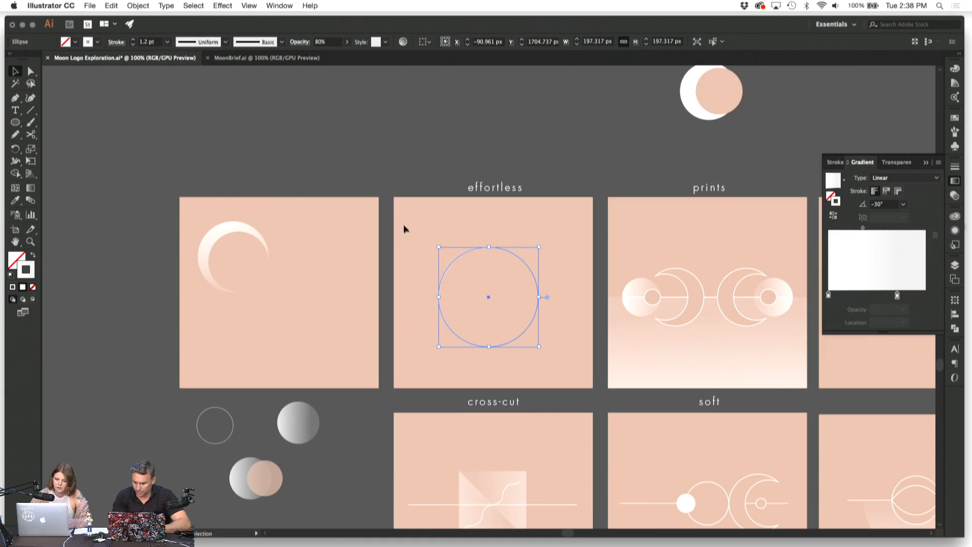
left_click(404, 229)
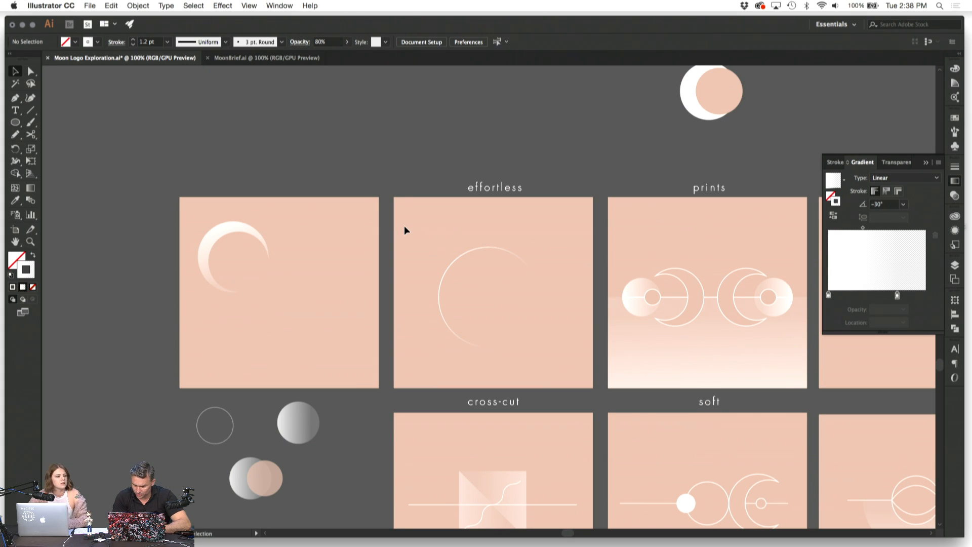
Step: Nudge the fading ring slightly to the right on the effortless artboard
key("super+plus")
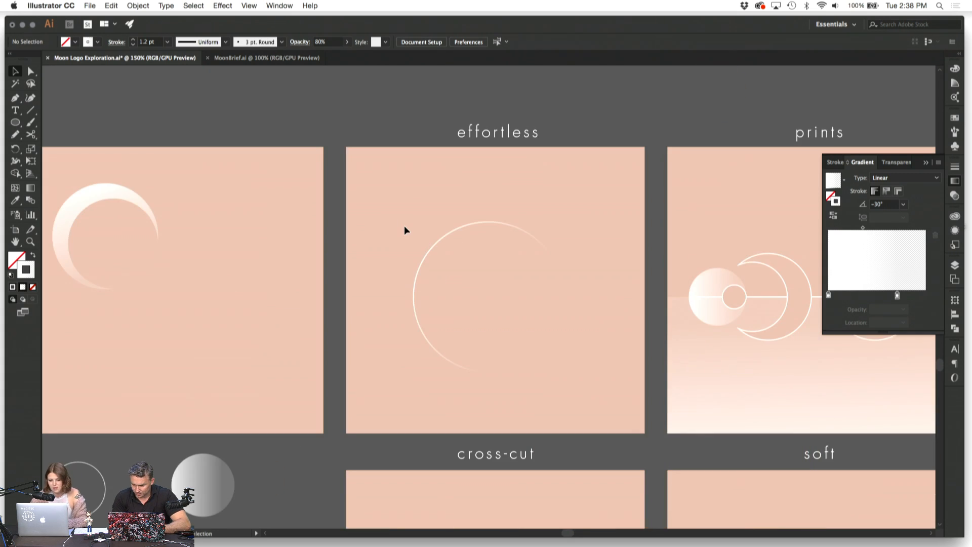
left_click_drag(360, 206, 470, 284)
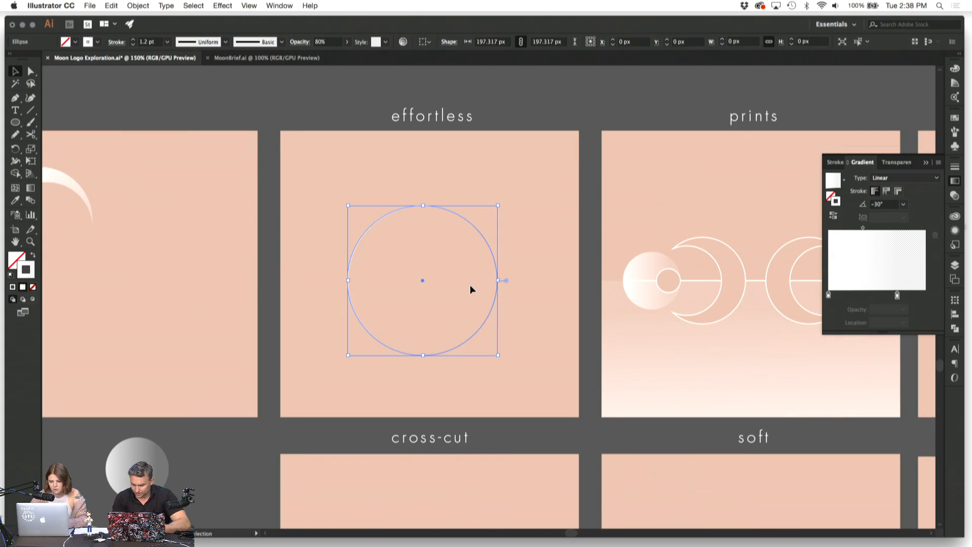
left_click(457, 260)
mouse_move(486, 218)
left_mouse_down()
mouse_move(465, 247)
mouse_move(470, 219)
left_mouse_up()
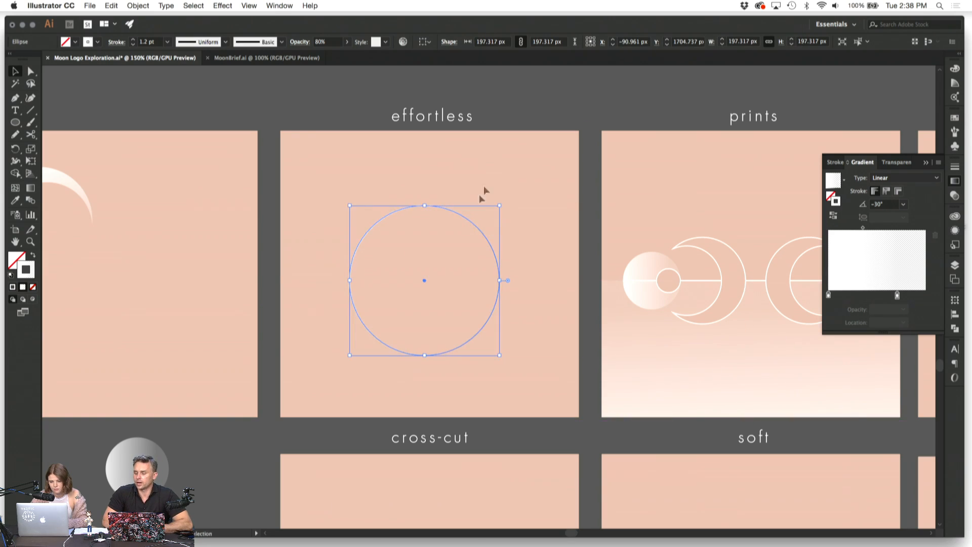
left_click(491, 178)
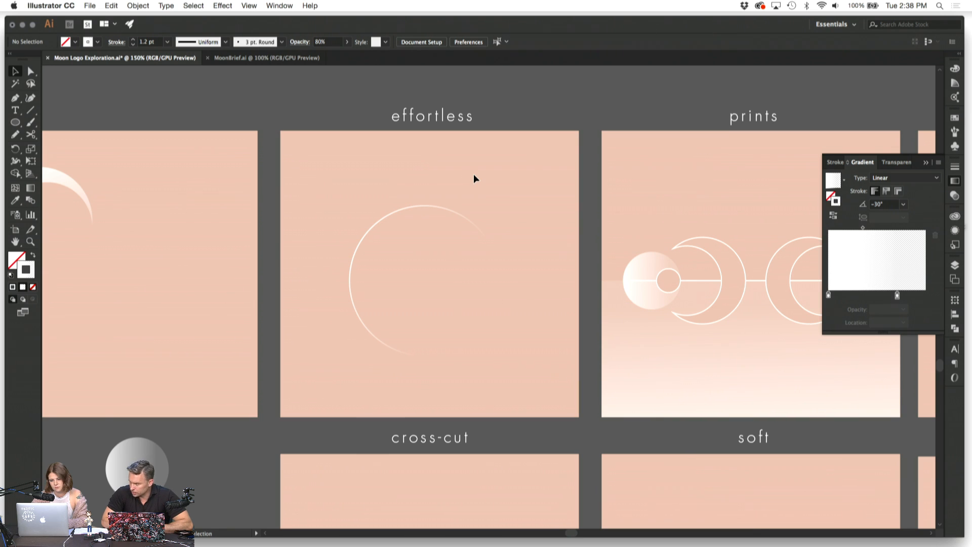
Step: Move both circles of the gradient crescent off the unlabelled artboard onto the grey canvas to its left
left_click(424, 241)
scroll(421, 243, "left", 8)
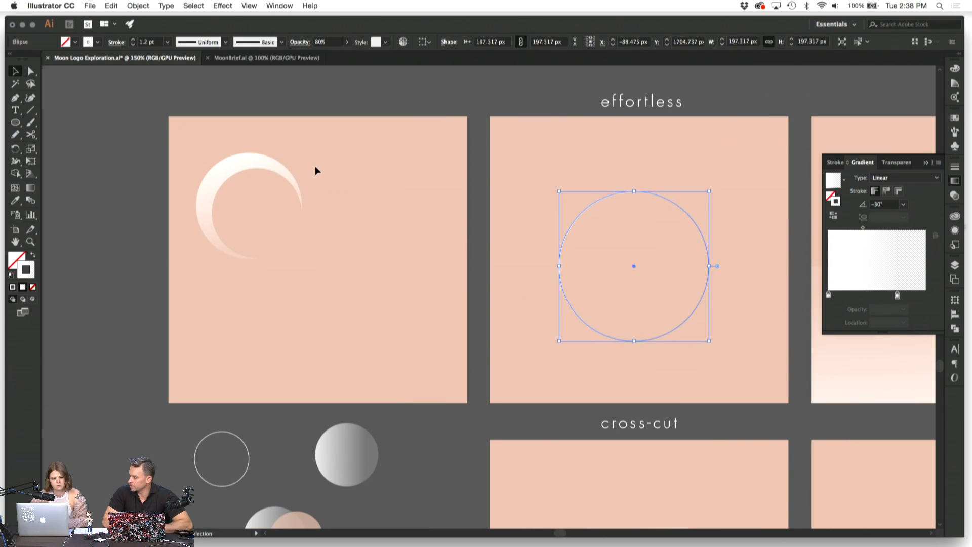
left_click_drag(266, 163, 116, 172)
key("super+z")
left_click(252, 186, "shift")
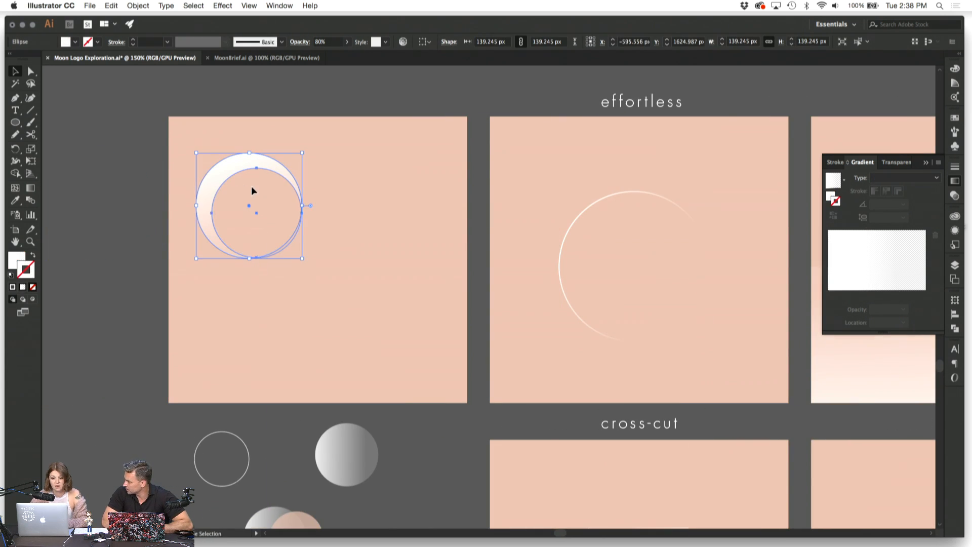
left_click_drag(284, 192, 126, 194)
left_click(295, 226)
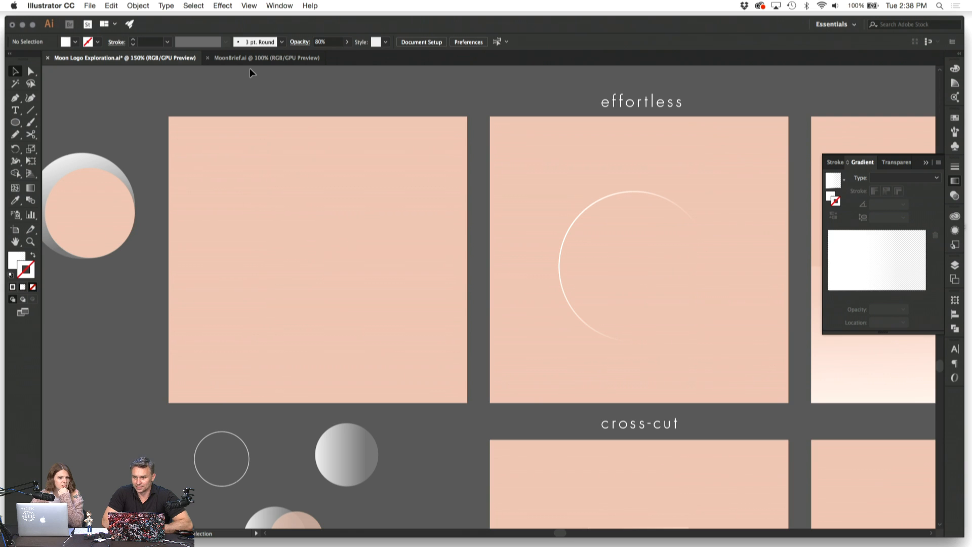
Step: Duplicate the fading ring from the effortless artboard onto the middle of the unlabelled artboard beside it
left_click(655, 294)
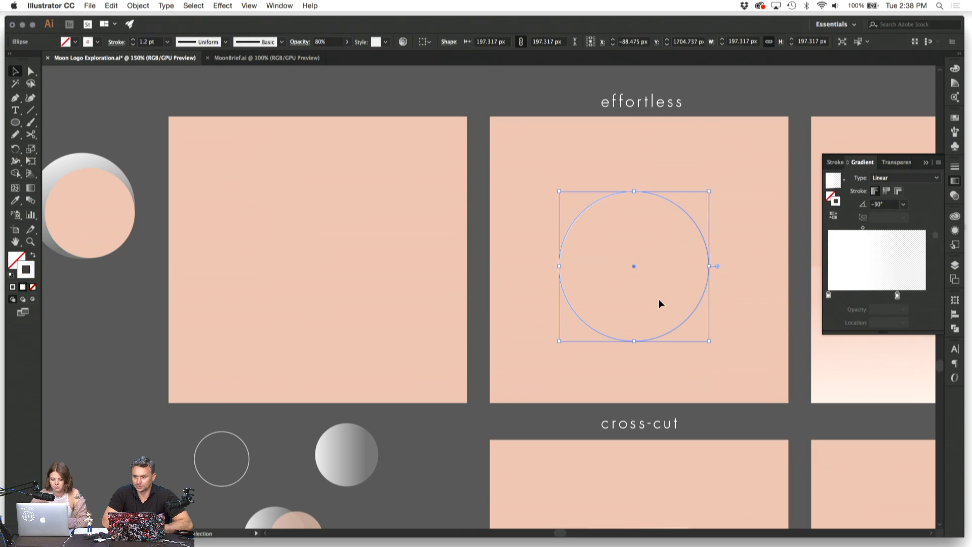
left_click_drag(591, 204, 275, 227)
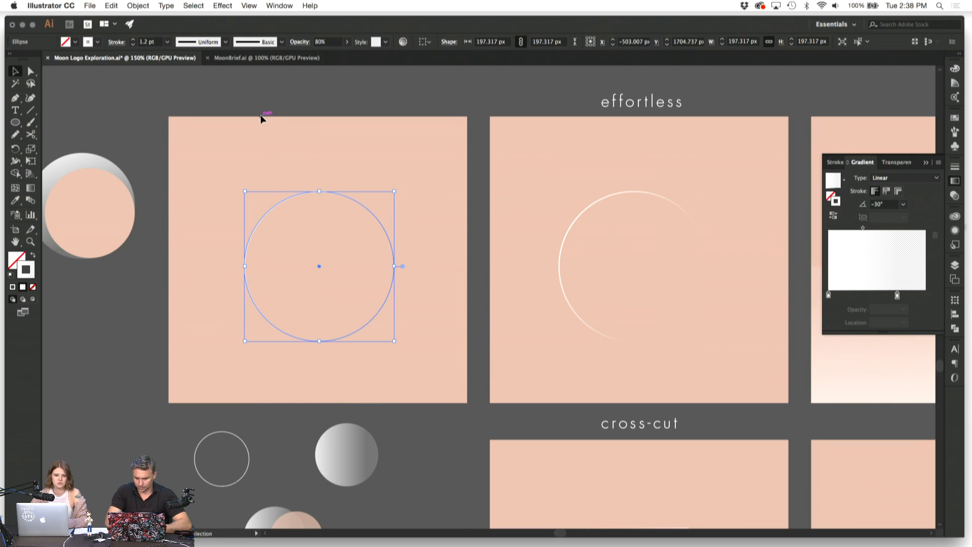
left_click(258, 102)
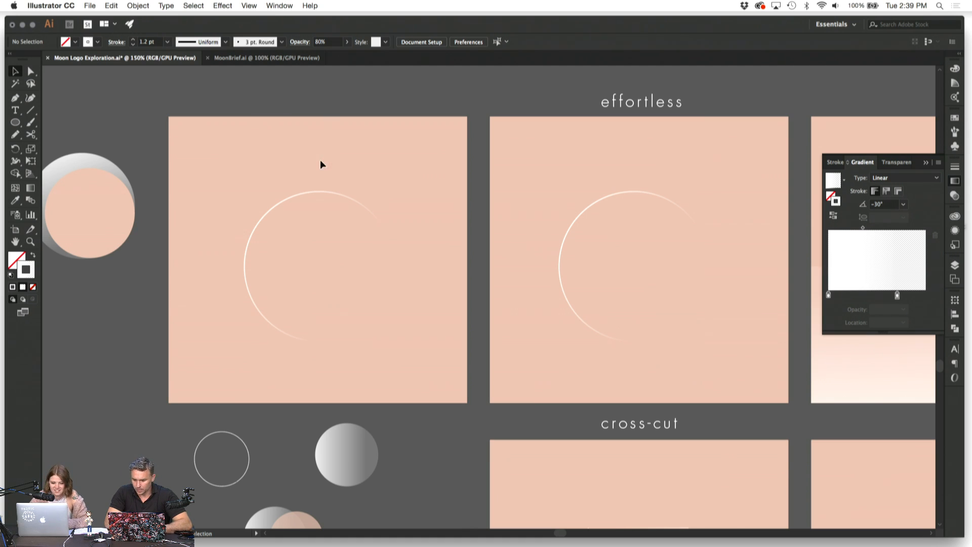
Step: Delete the duplicated ring from the unlabelled artboard
left_click(300, 192)
left_click(390, 183)
scroll(390, 183, "down", 2)
scroll(390, 184, "right", 8)
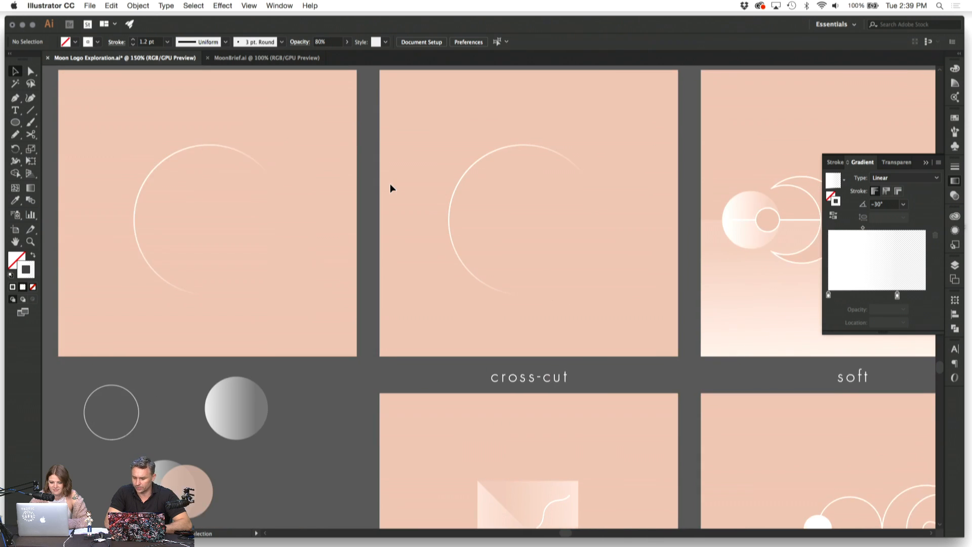
scroll(291, 173, "left", 5)
left_click_drag(254, 135, 363, 231)
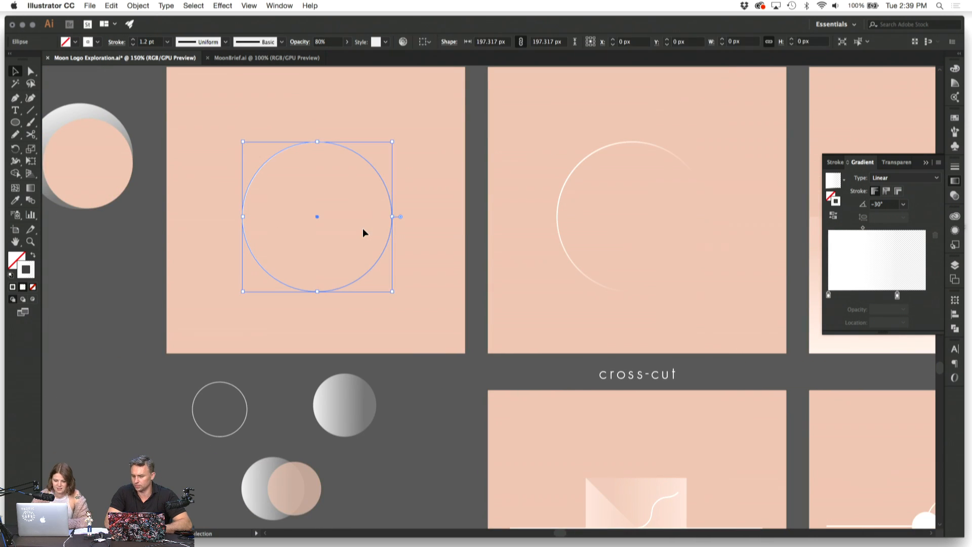
left_click(363, 229)
key("super+minus")
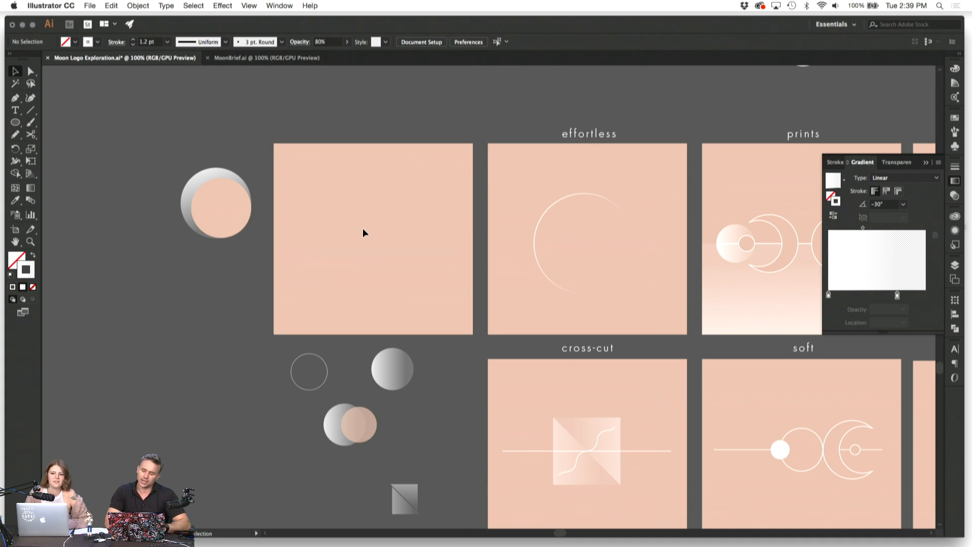
key("super+equal")
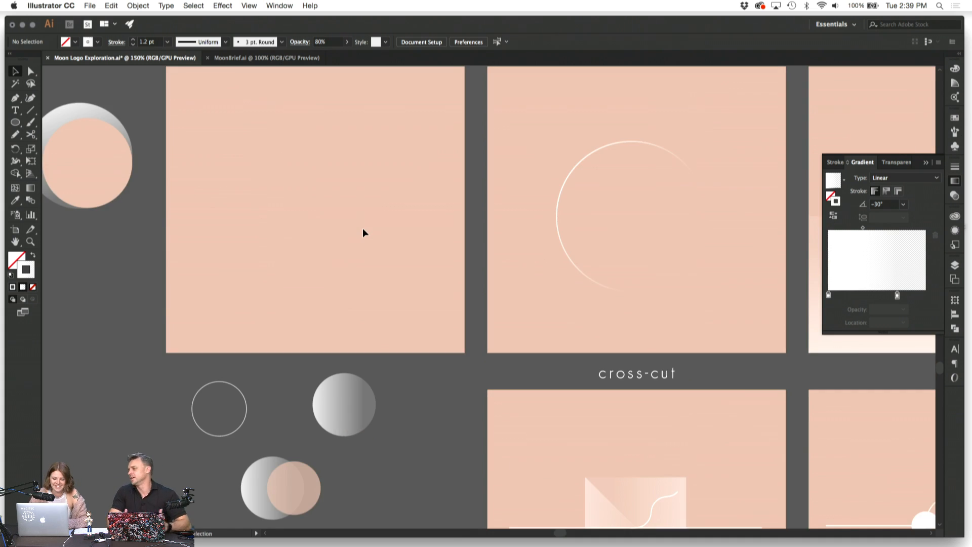
Step: Move both crescent circles from the grey canvas back onto the unlabelled artboard and place the crescent near its centre
key("super+equal")
left_click_drag(87, 98, 387, 233)
left_click(417, 198)
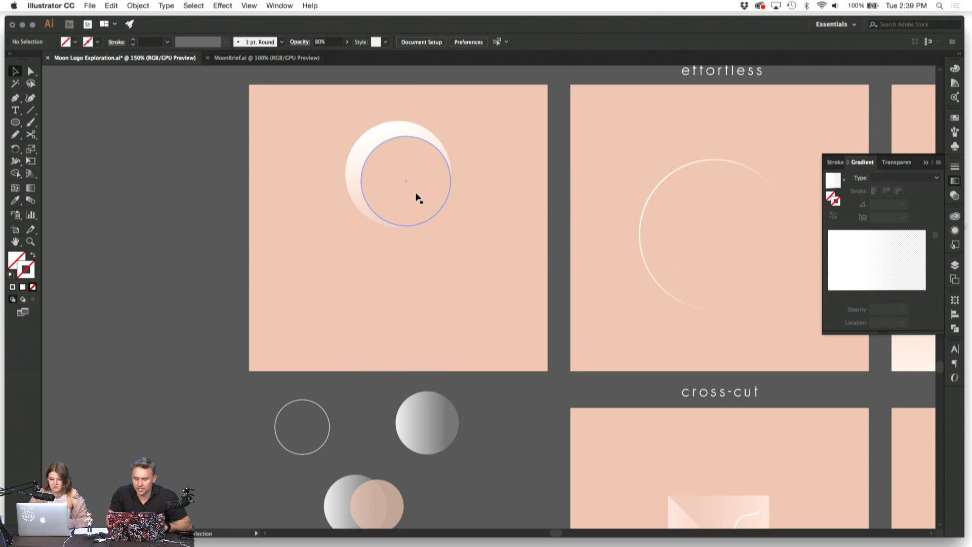
left_click(460, 233)
left_click(351, 133)
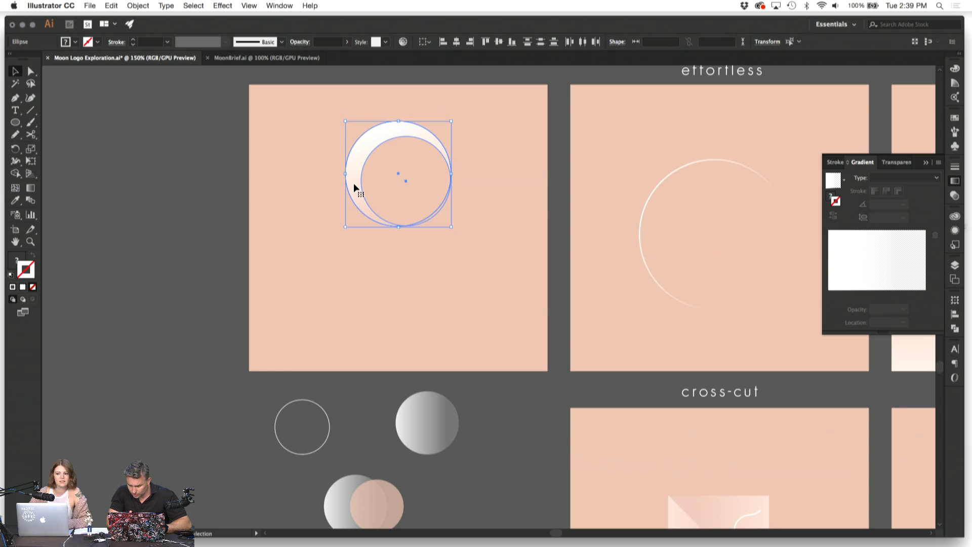
left_click(398, 250)
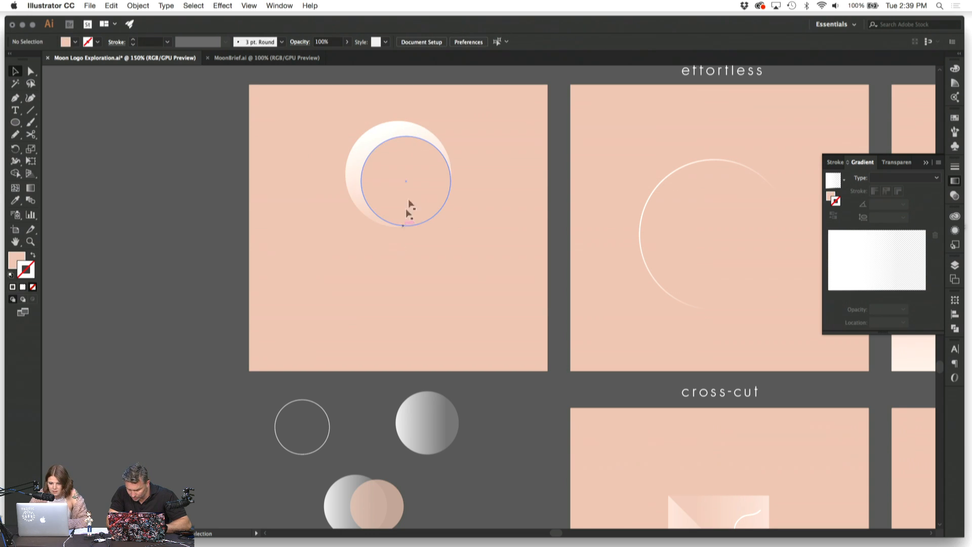
left_click(412, 177)
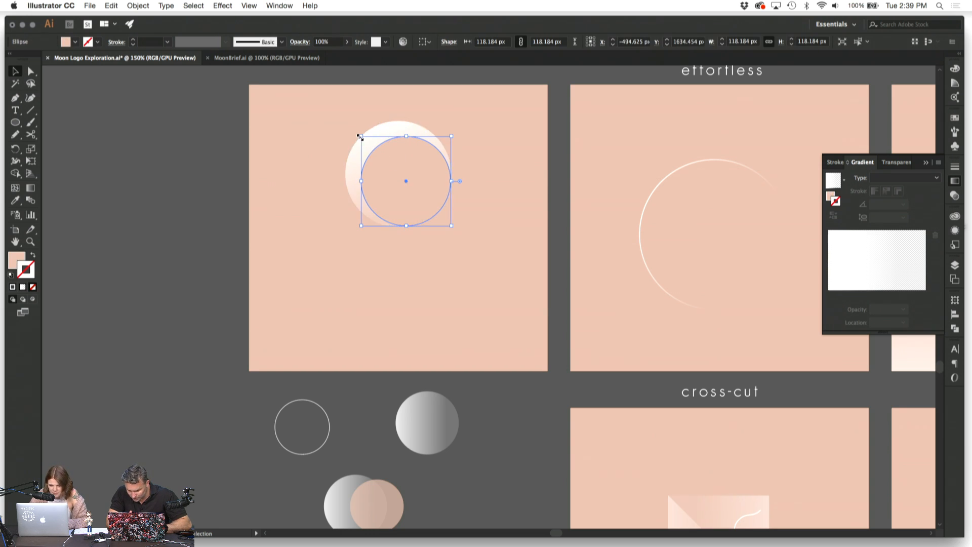
left_click(323, 126)
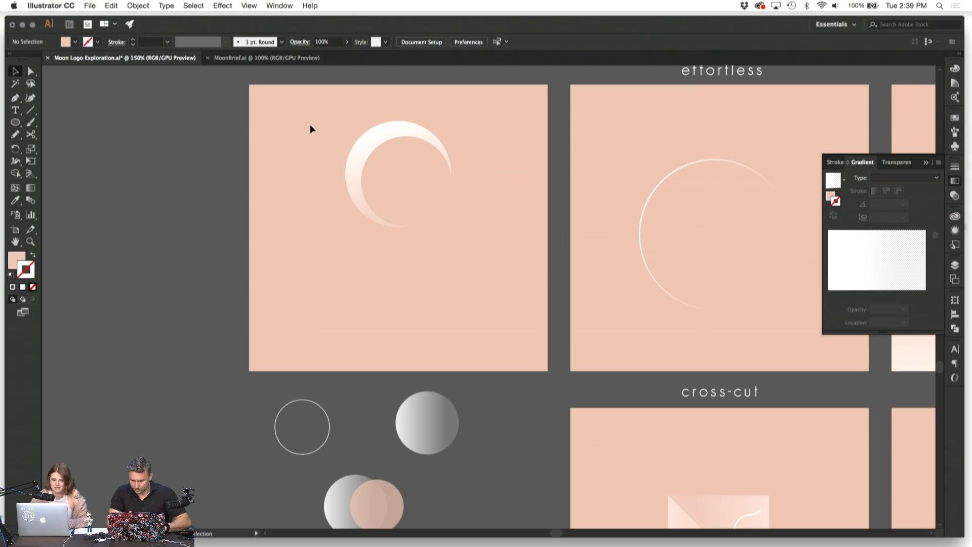
left_click_drag(407, 177, 405, 232)
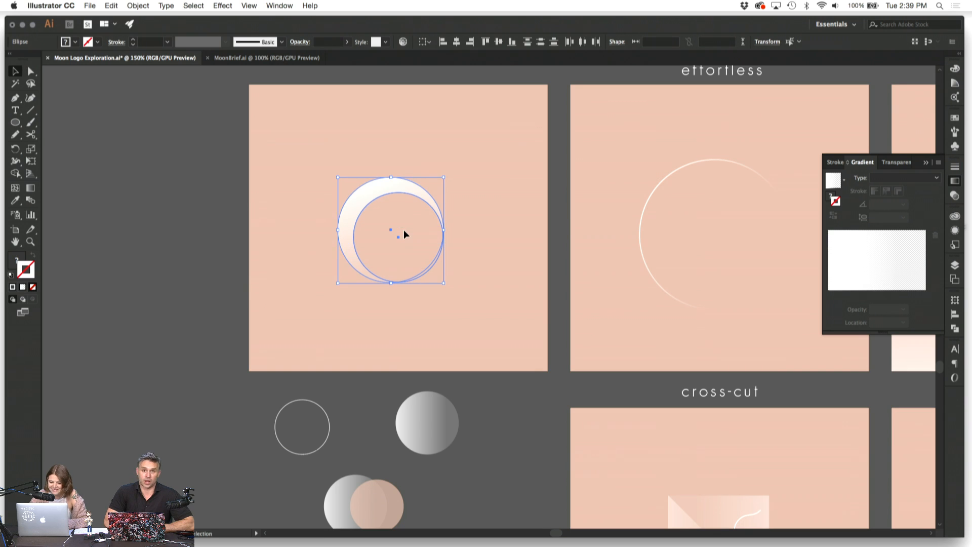
left_click(487, 224)
scroll(431, 414, "down", 2)
scroll(432, 413, "down", 2)
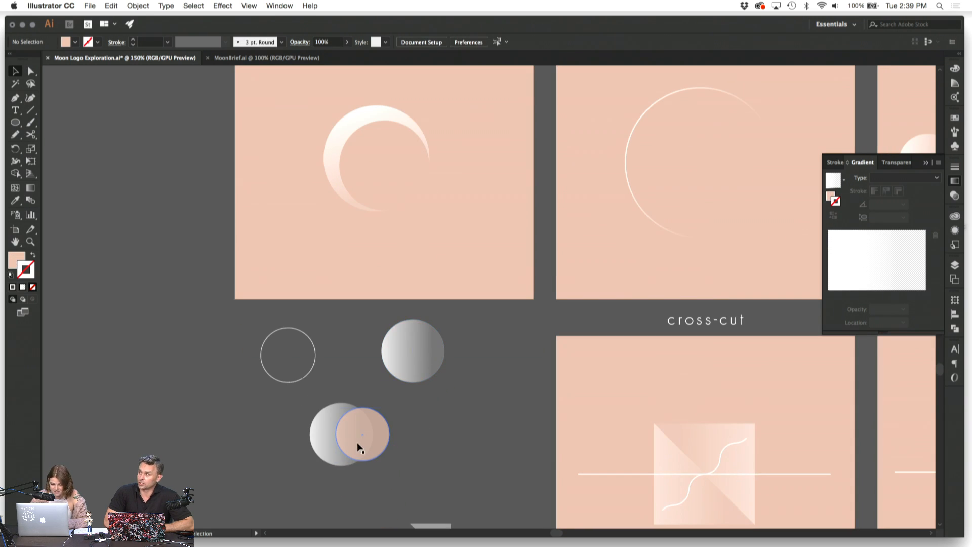
left_click(357, 442)
left_click(391, 306)
scroll(391, 306, "up", 2)
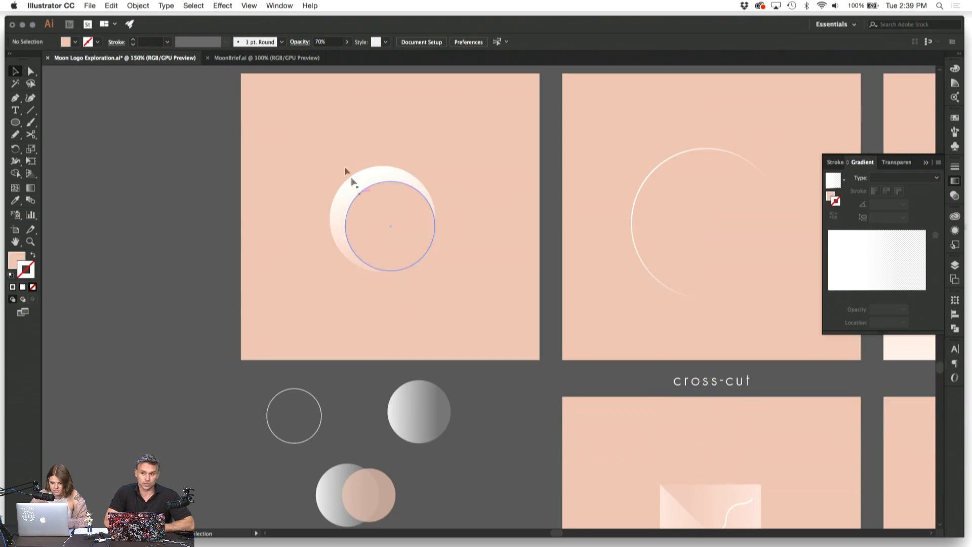
left_click(397, 224)
left_click(472, 256)
key("super+minus")
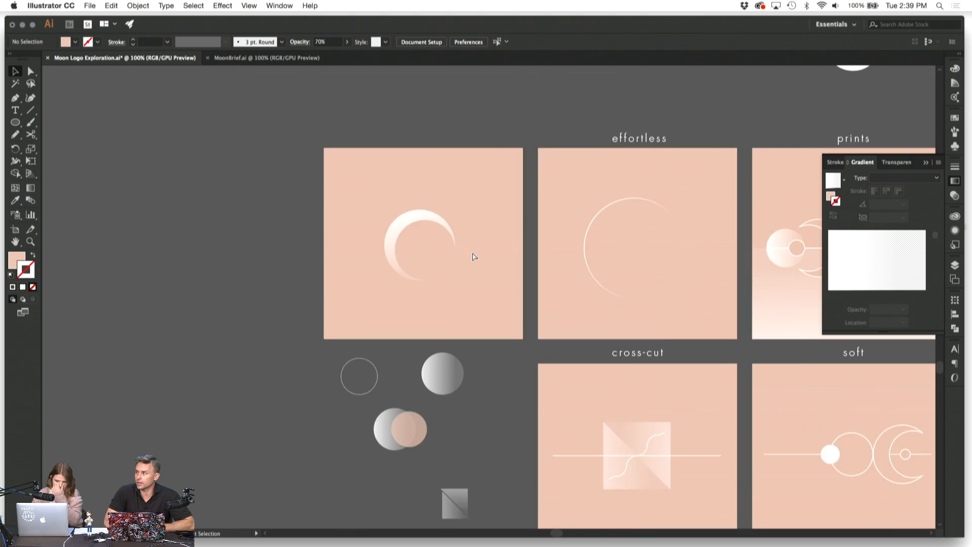
key("super+minus")
key("super+equal")
Step: Unlock all locked objects so the artboard background rectangles can be selected, and clear the selection
left_click_drag(472, 252, 365, 202)
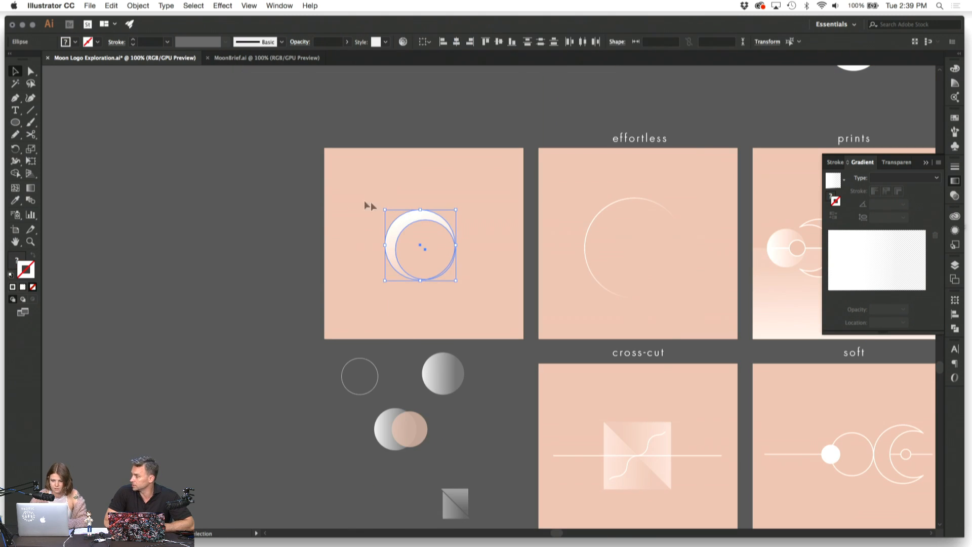
left_click(368, 132)
left_click(138, 6)
left_click(158, 71)
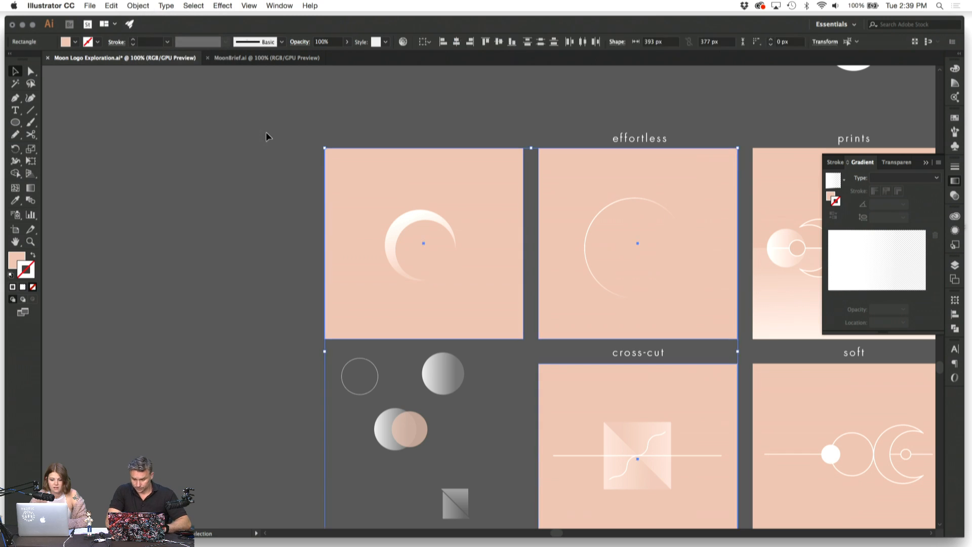
left_click(266, 134)
Step: Duplicate the unlabelled background square with its crescent to the left, level with the original and leaving a narrow gap
left_click(454, 286)
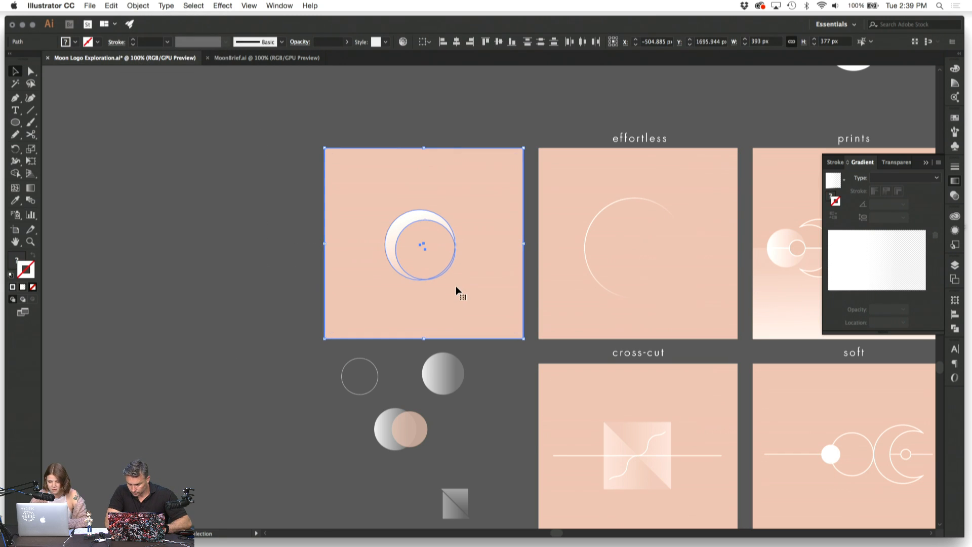
key("a")
key("v")
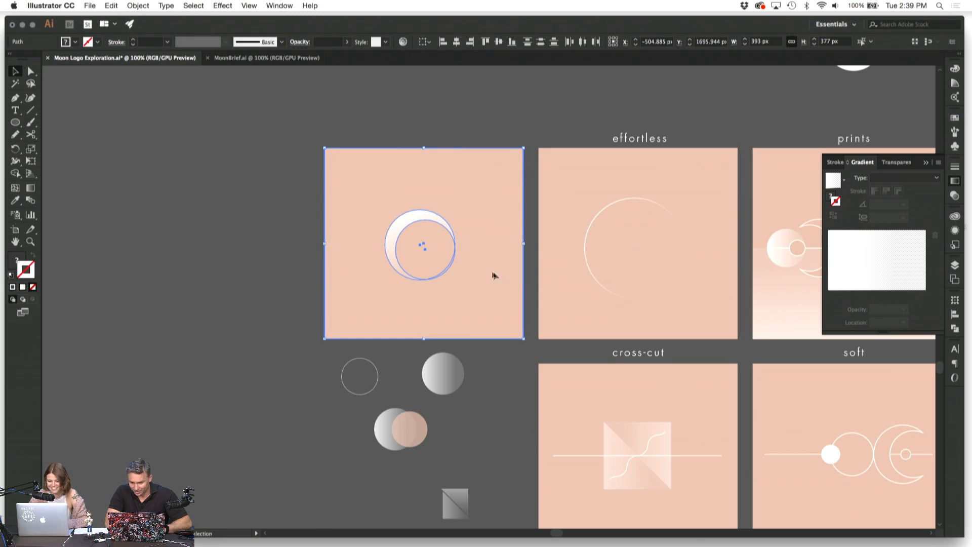
left_click_drag(495, 275, 281, 275)
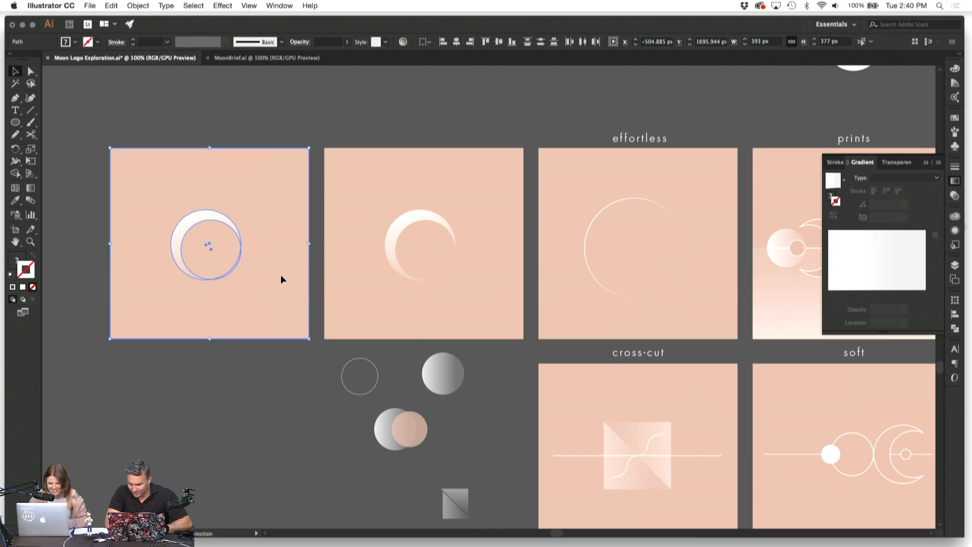
left_click(296, 375)
Step: Delete the original crescent from the square beside the effortless artboard, leaving the peach background blank
left_click(399, 263)
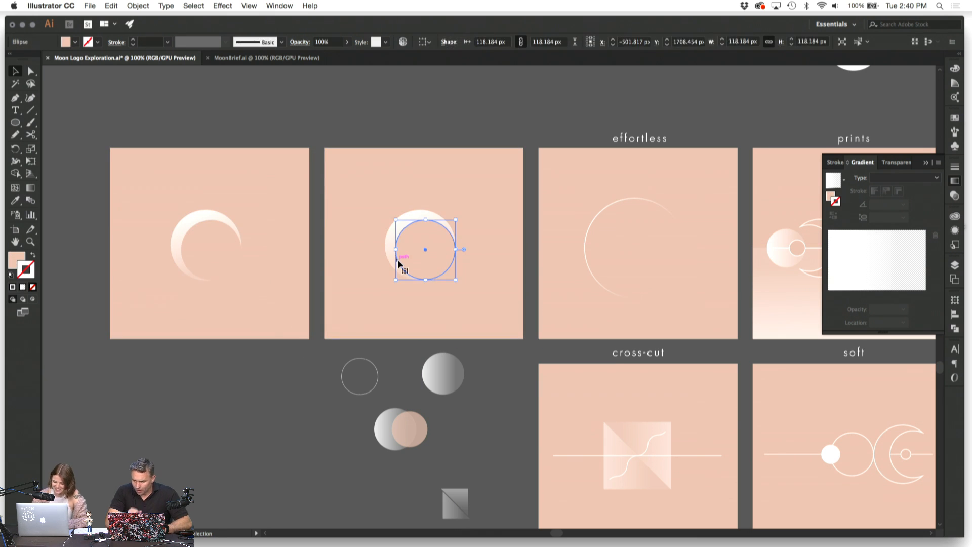
key("super+equal")
left_click(397, 237)
key("super+shift+a")
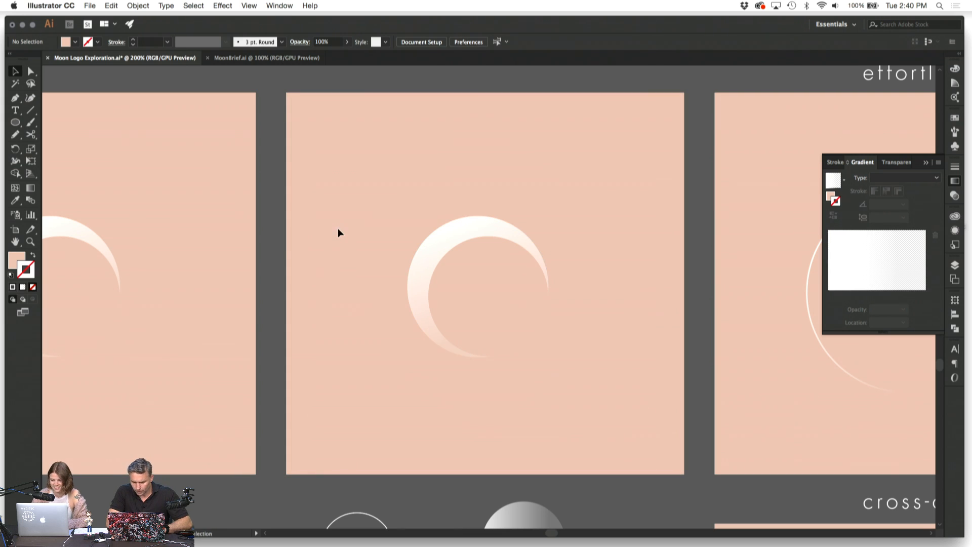
left_click_drag(435, 175, 586, 465)
key("Delete")
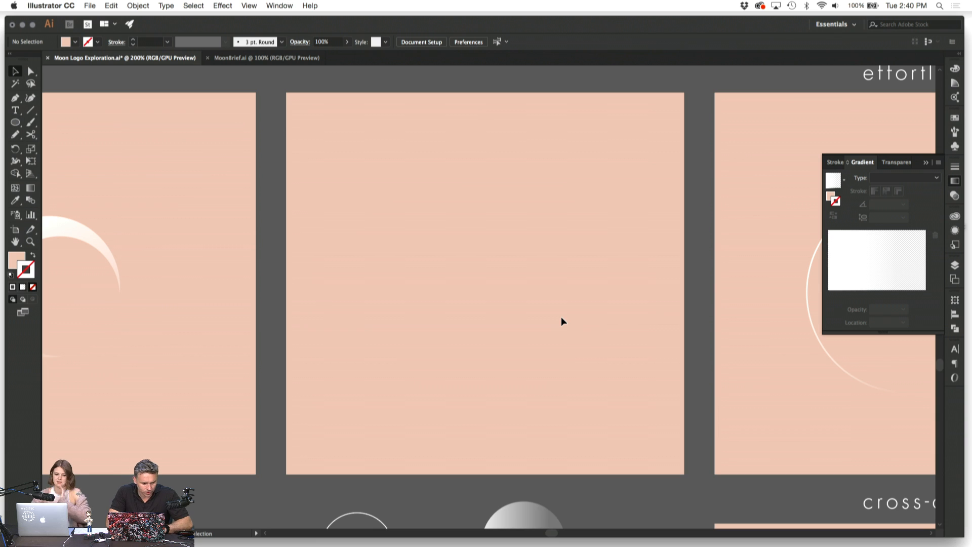
Step: Duplicate the effortless label above the blank square to its left, aligned with the row of labels
key("super+1")
scroll(468, 230, "right", 5)
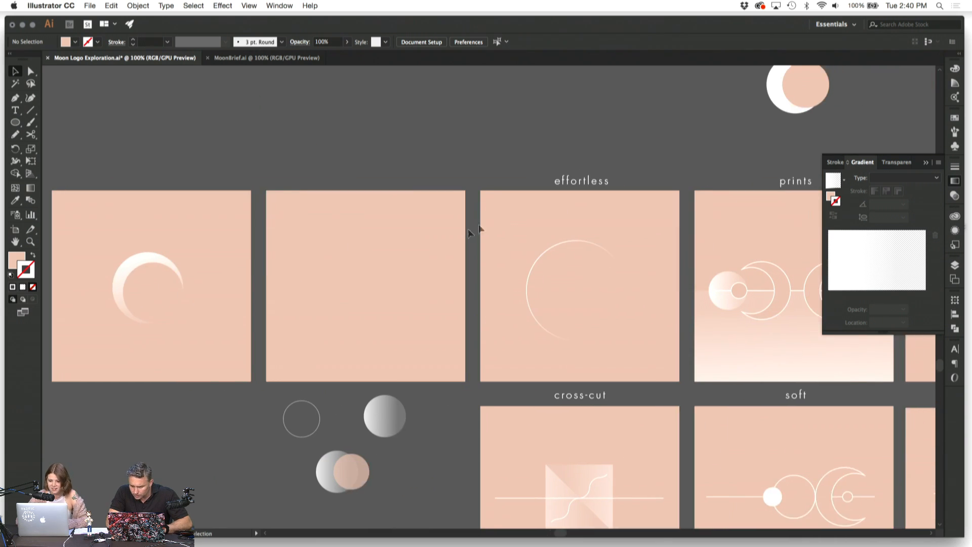
left_click(555, 185)
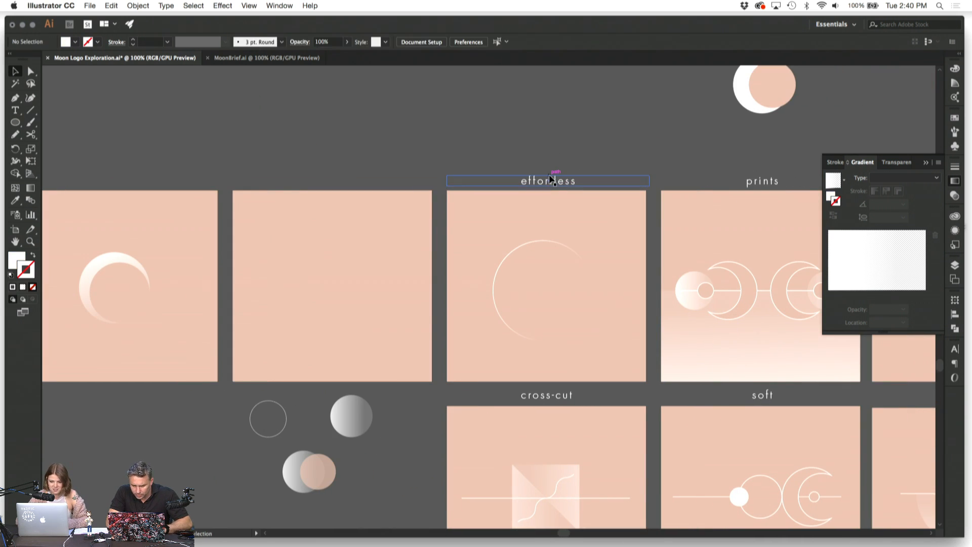
left_click_drag(564, 184, 349, 191)
left_click_drag(351, 187, 349, 187)
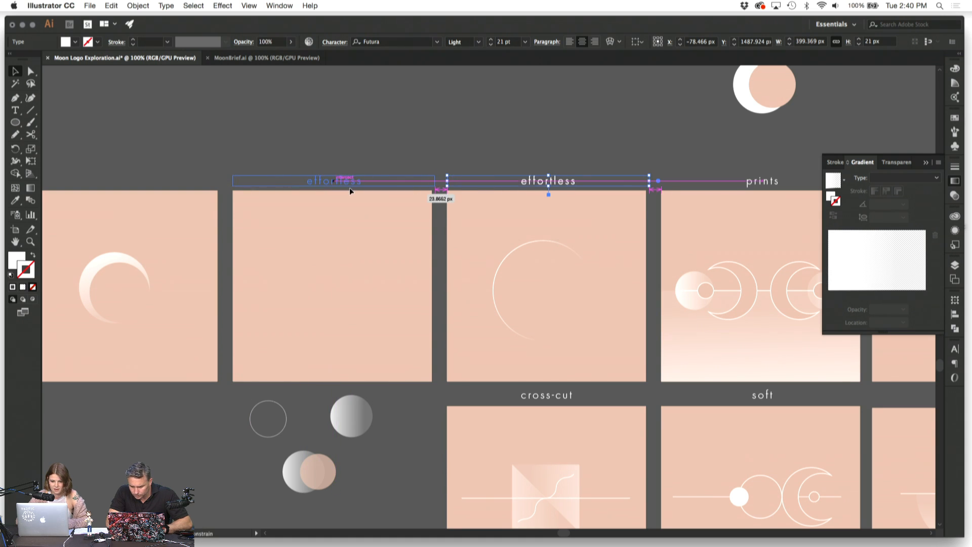
left_click(350, 144)
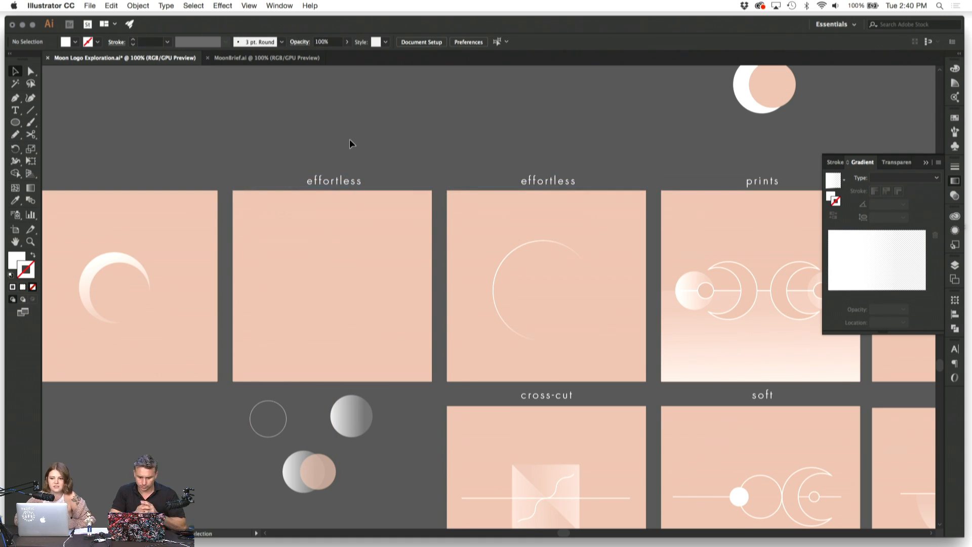
Step: Review the moon logo artboards and the list of brand keywords beside them for a concept word not yet explored
scroll(350, 119, "right", 6)
scroll(350, 119, "down", 2)
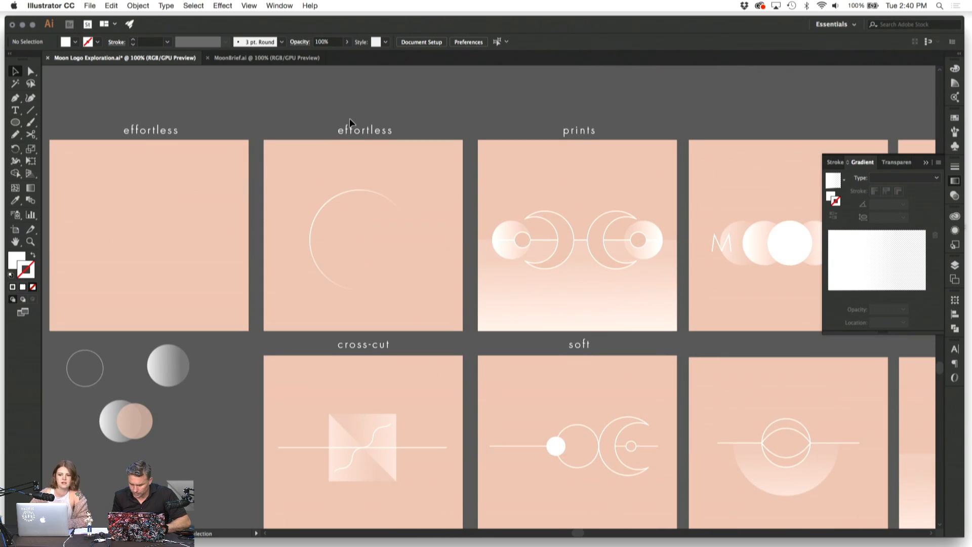
scroll(350, 119, "right", 9)
scroll(350, 119, "down", 1)
scroll(350, 122, "right", 10)
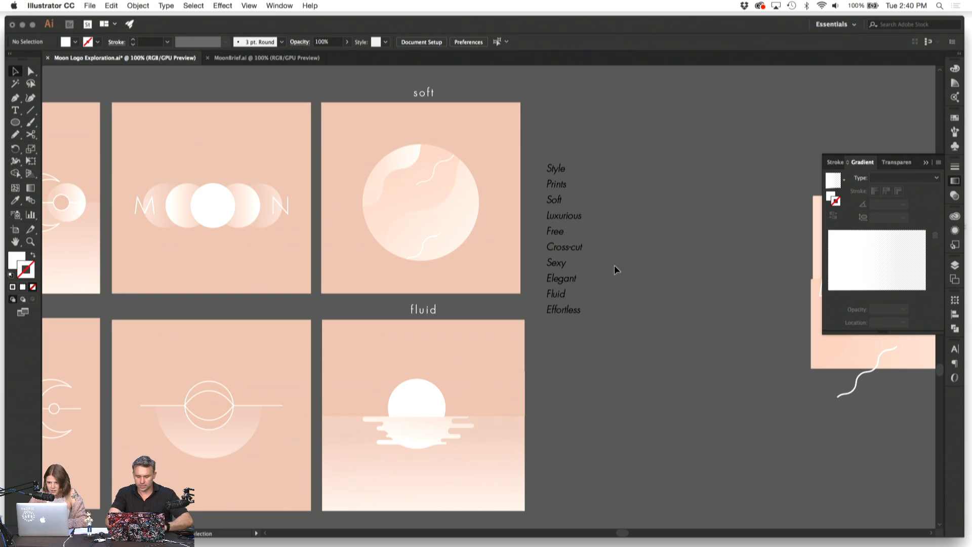
scroll(615, 266, "left", 3)
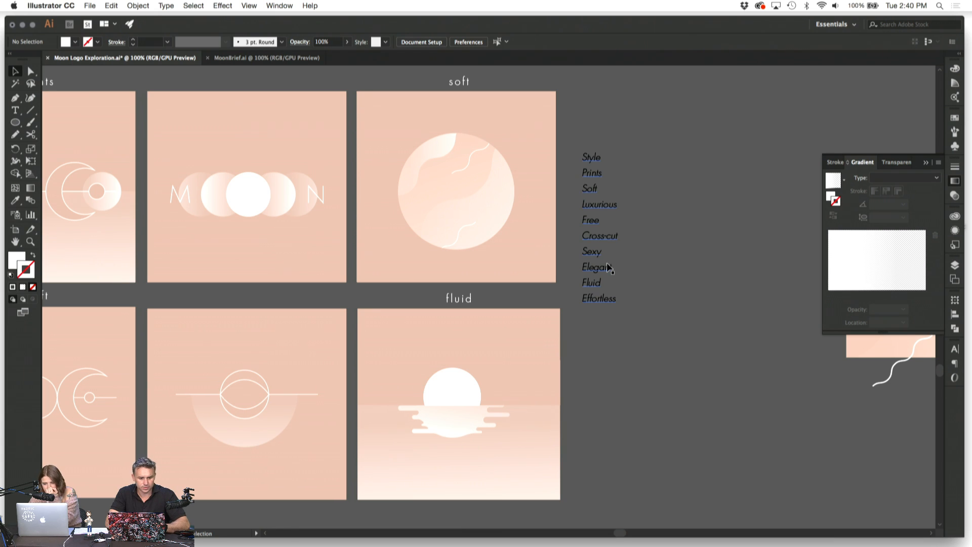
left_click(610, 267)
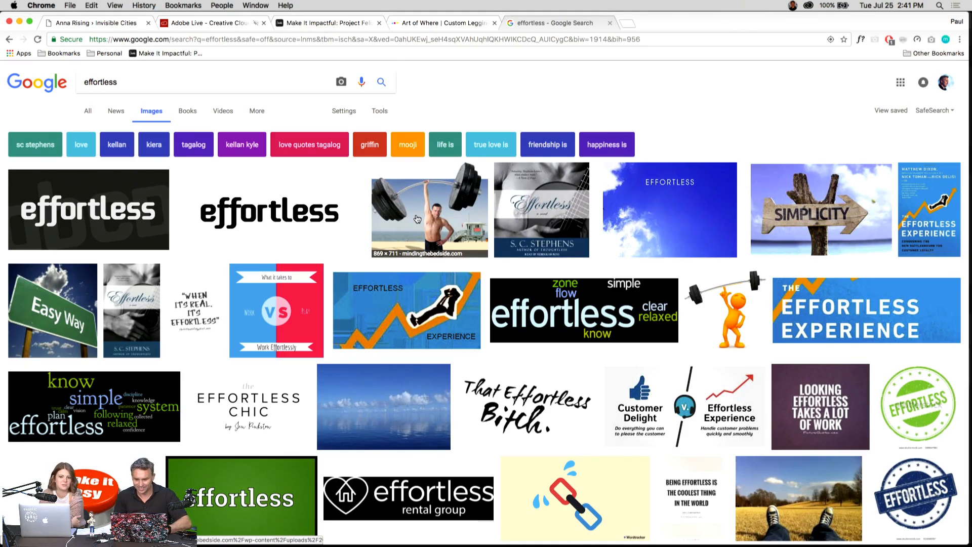
Step: Browse the Google image results for "effortless" in Chrome for visual ideas
scroll(417, 219, "down", 5)
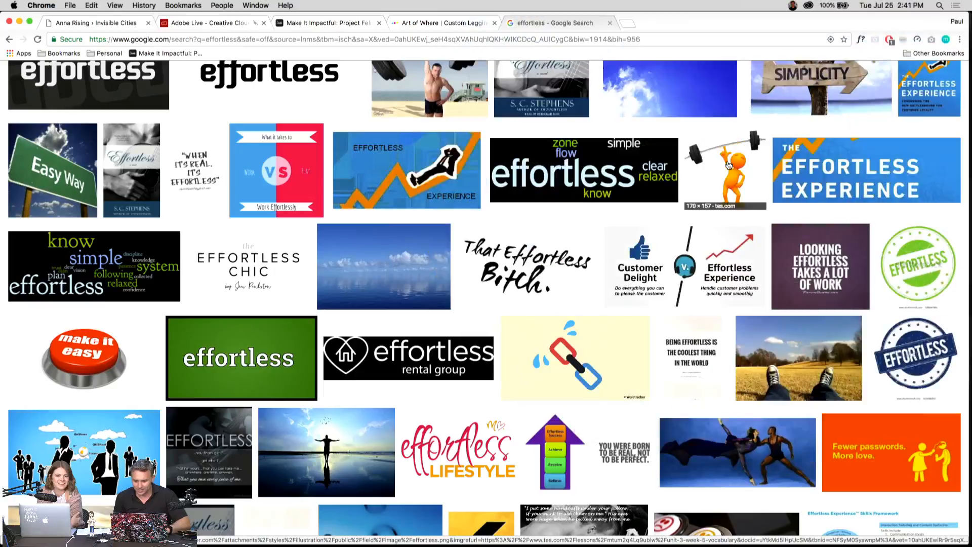
scroll(728, 165, "down", 4)
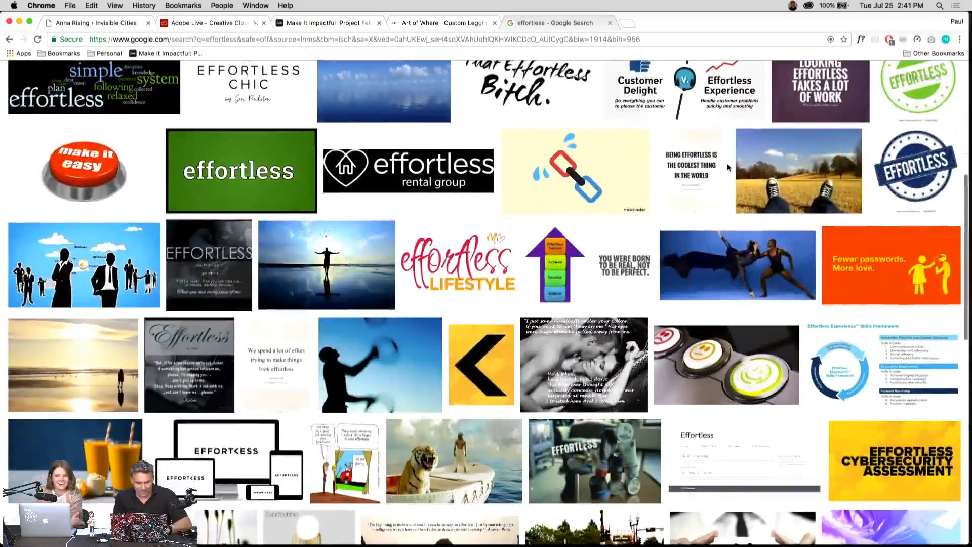
scroll(727, 163, "down", 8)
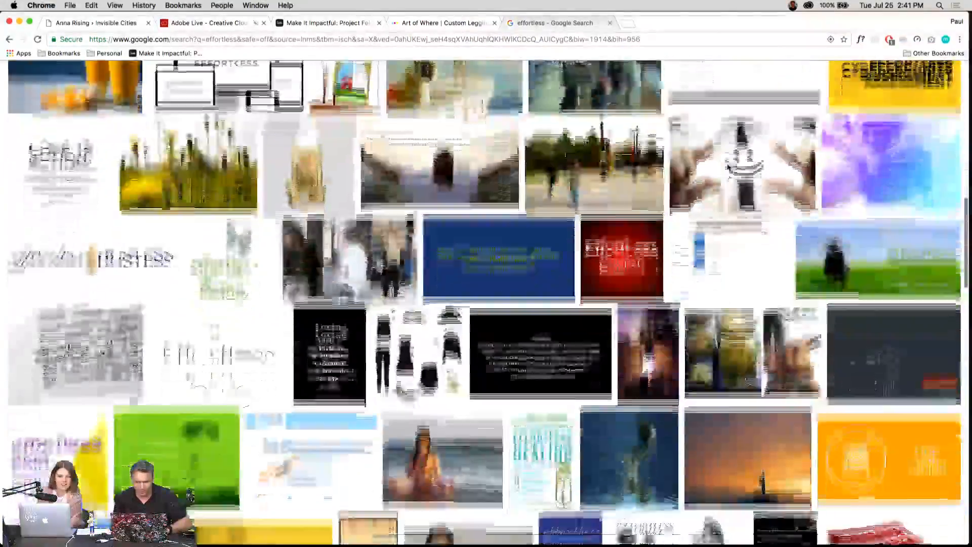
scroll(727, 163, "down", 2)
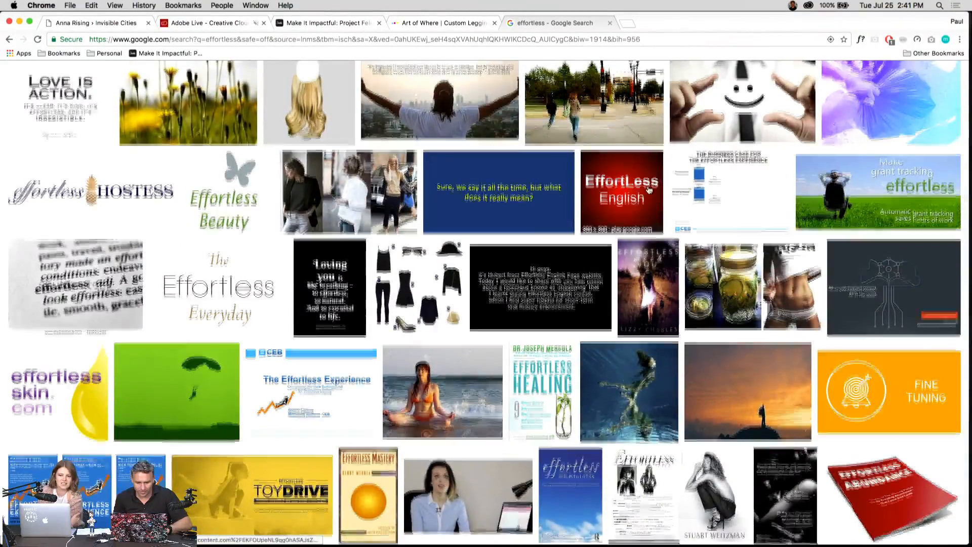
scroll(649, 190, "up", 3)
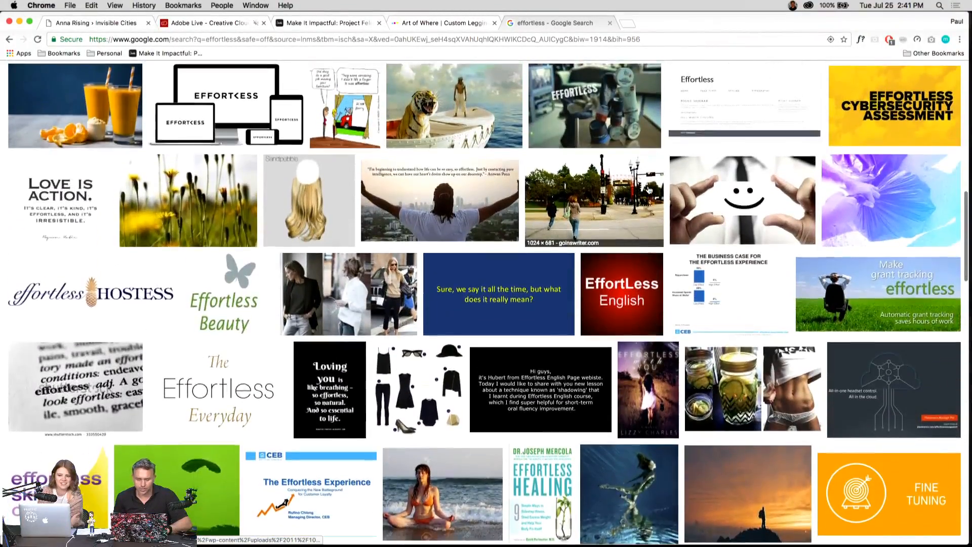
scroll(649, 190, "up", 10)
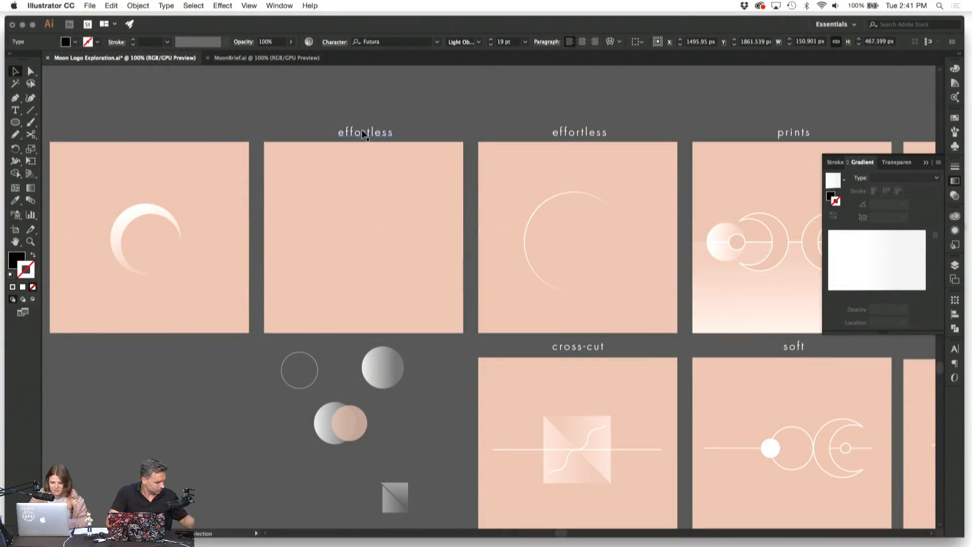
Step: In Illustrator, change the duplicated effortless label above the blank peach square to "free" and deselect it
left_click(364, 134)
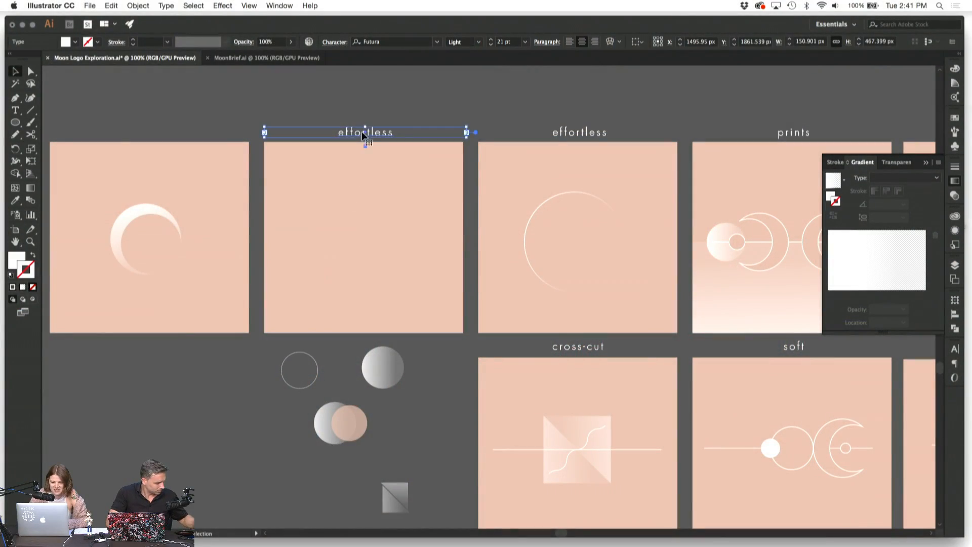
double_click(364, 134)
double_click(350, 132)
type("free")
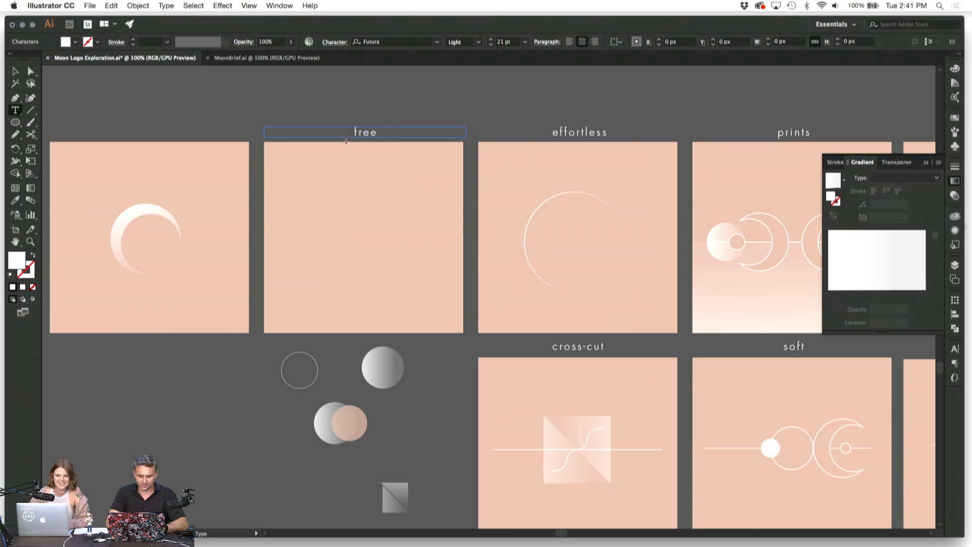
left_click(14, 71)
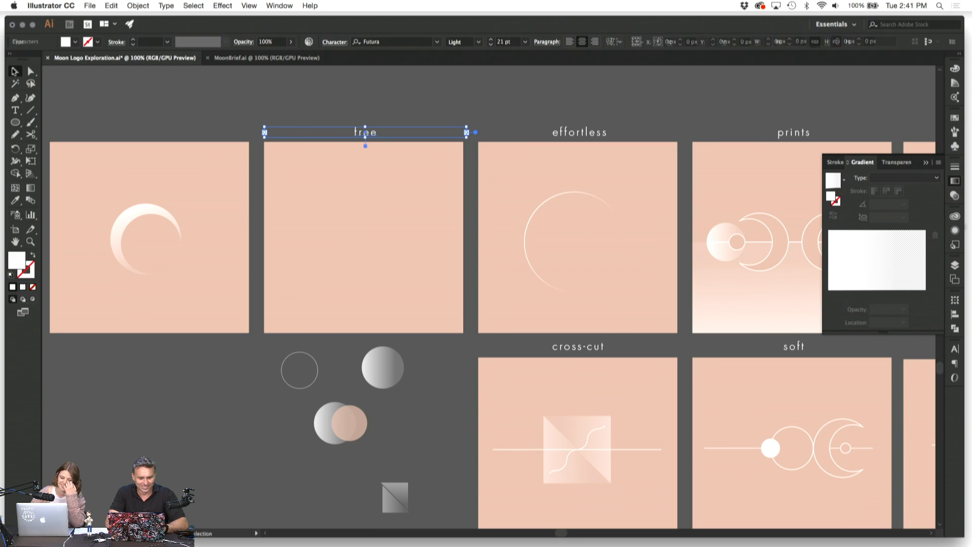
left_click(217, 107)
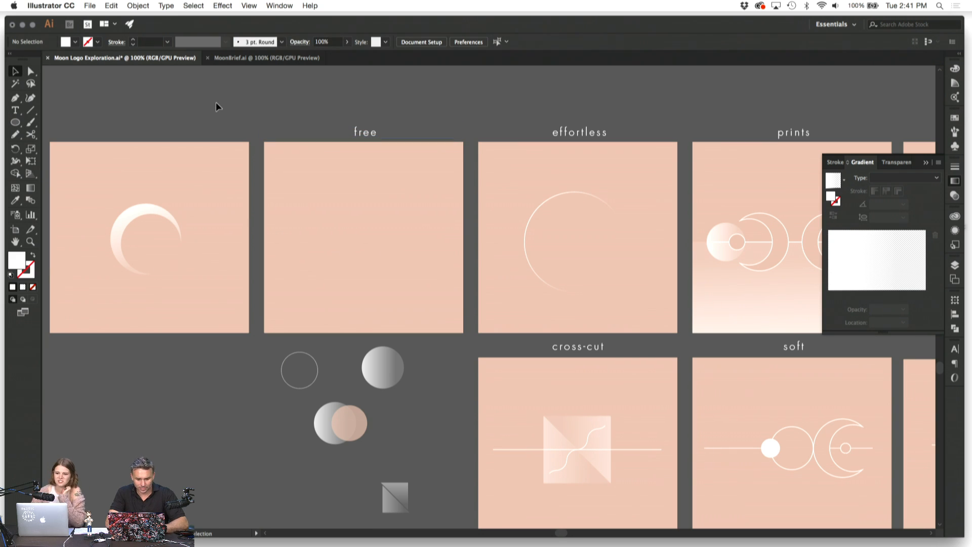
key("super+equal")
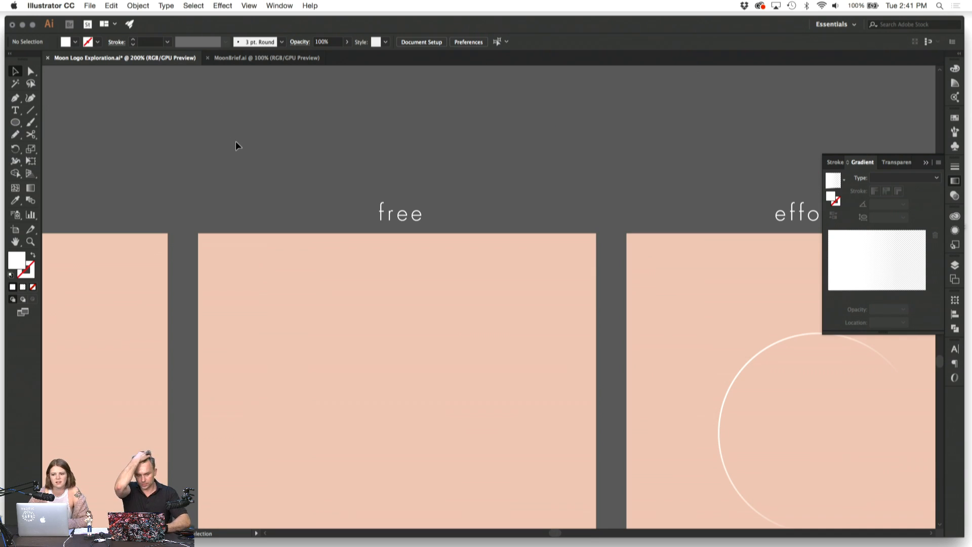
scroll(274, 150, "down", 3)
scroll(273, 150, "right", 2)
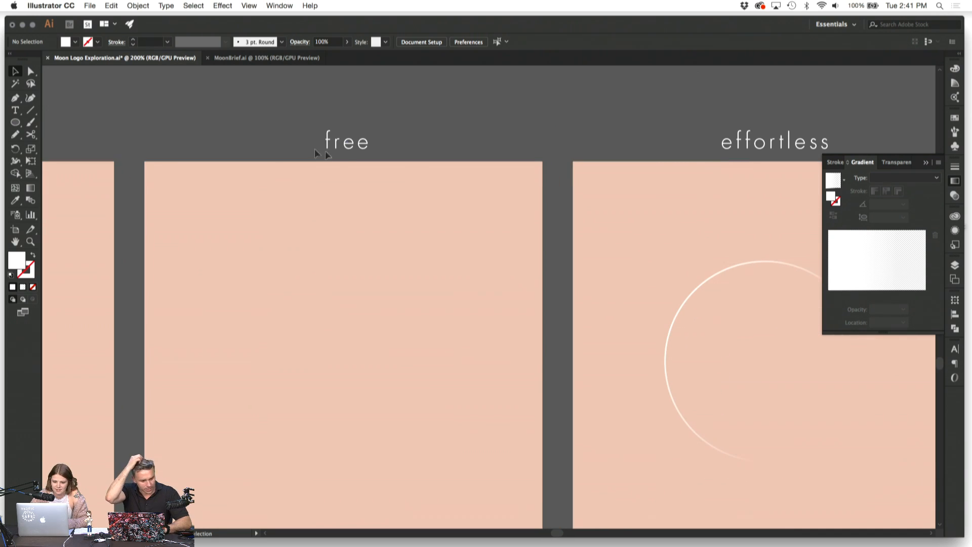
left_click(347, 146)
left_click(321, 113)
key("super+minus")
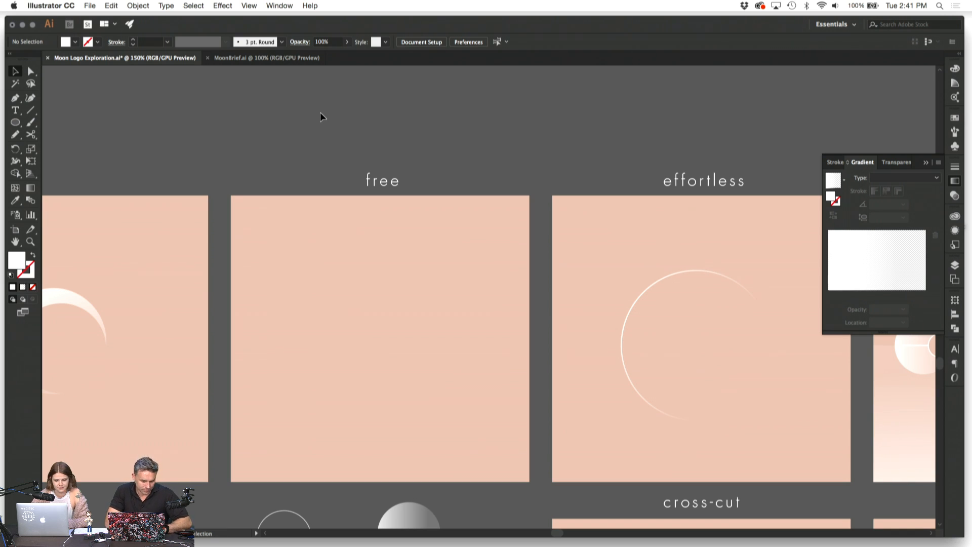
scroll(320, 112, "down", 3)
scroll(320, 112, "right", 2)
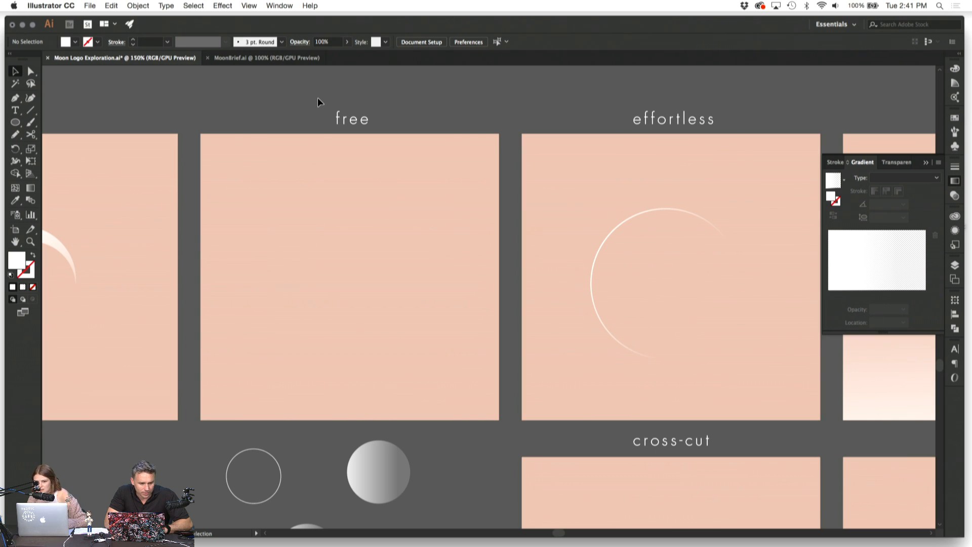
Step: Switch to Chrome, search Google Images for "free" and skim the results for visual inspiration
key("ctrl+Right")
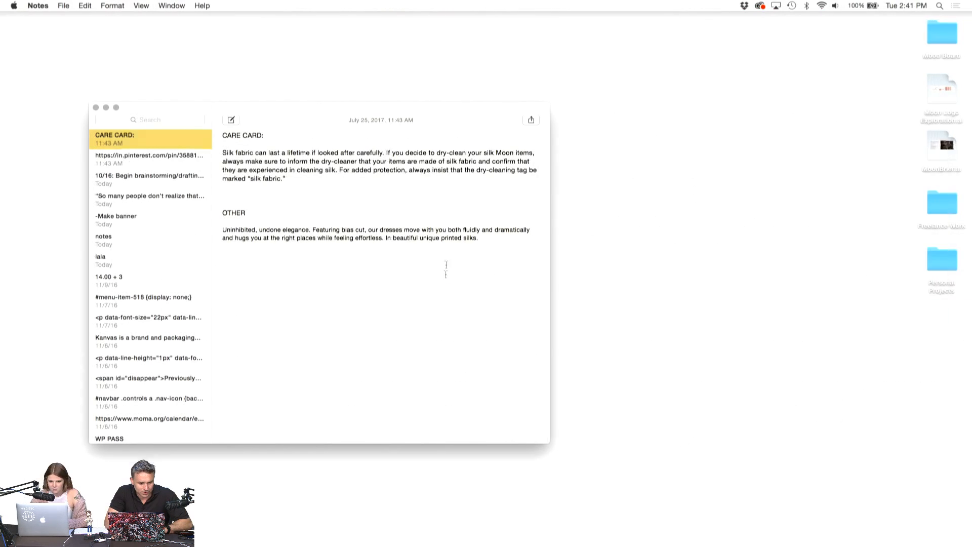
left_click(397, 531)
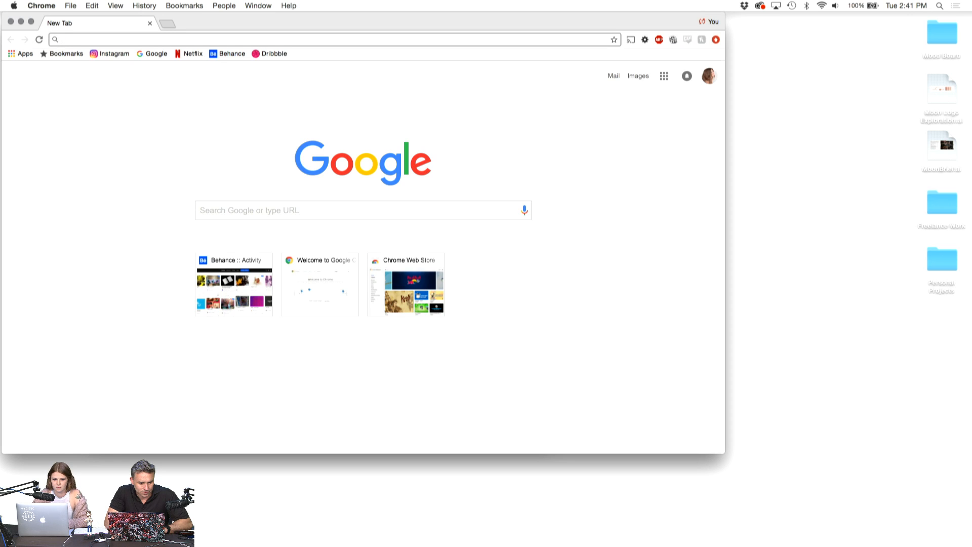
type("free")
key("Return")
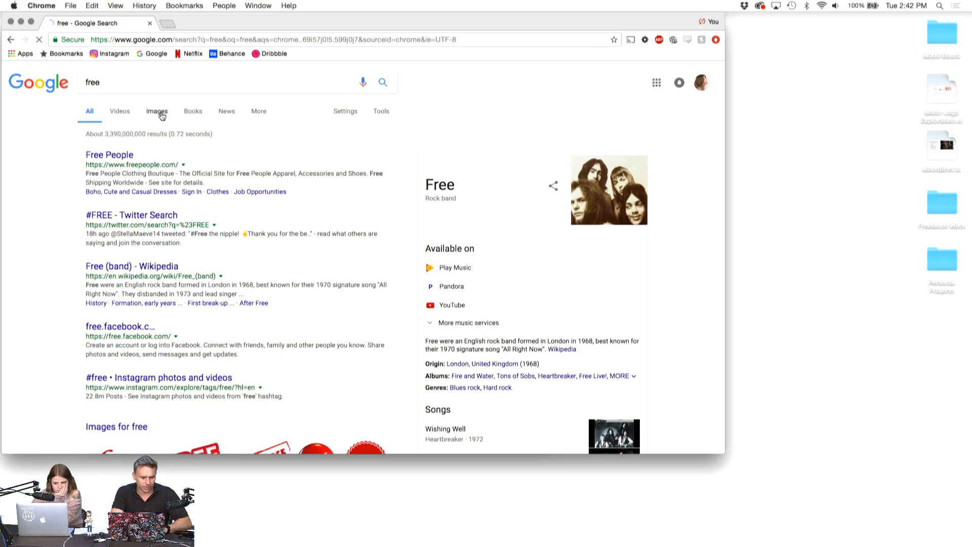
left_click(160, 115)
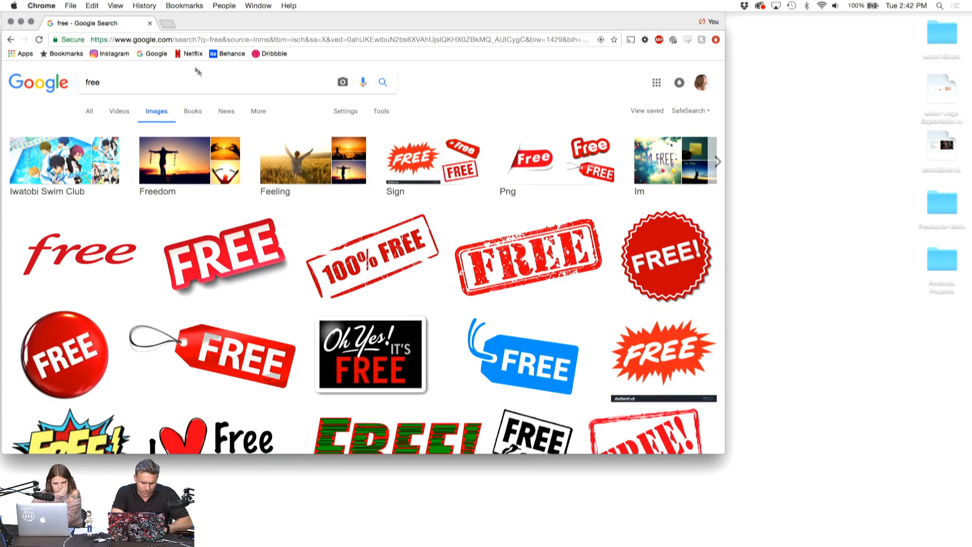
scroll(370, 279, "down", 15)
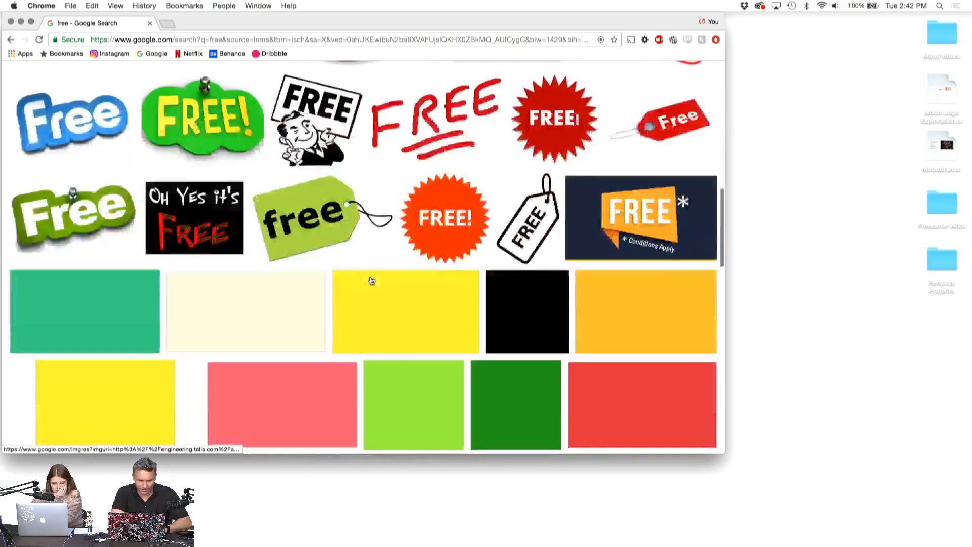
scroll(370, 281, "up", 15)
Step: Search the web for "adobe stock", open the Adobe Stock site and move the browser window slightly inward on the desktop
left_click(242, 40)
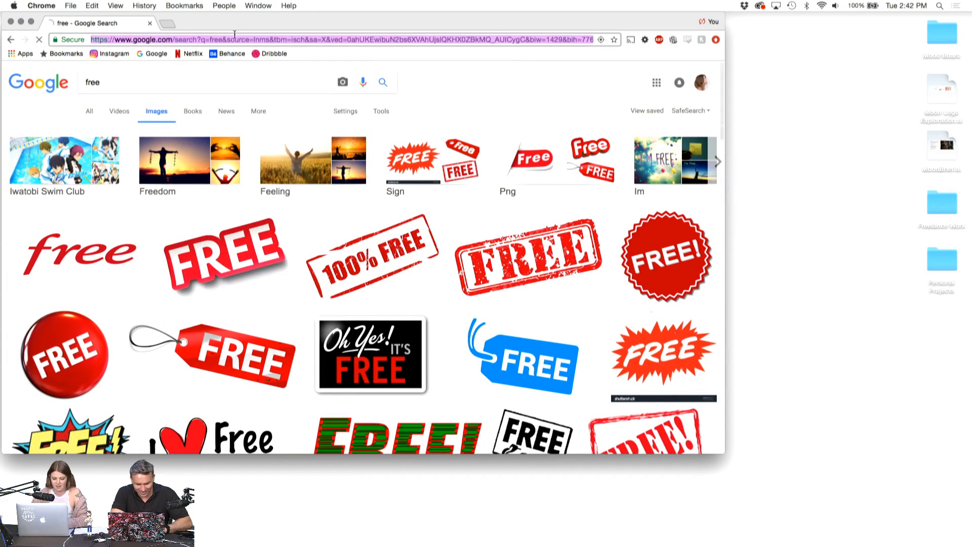
type("adobe d")
key("BackSpace")
type("stock")
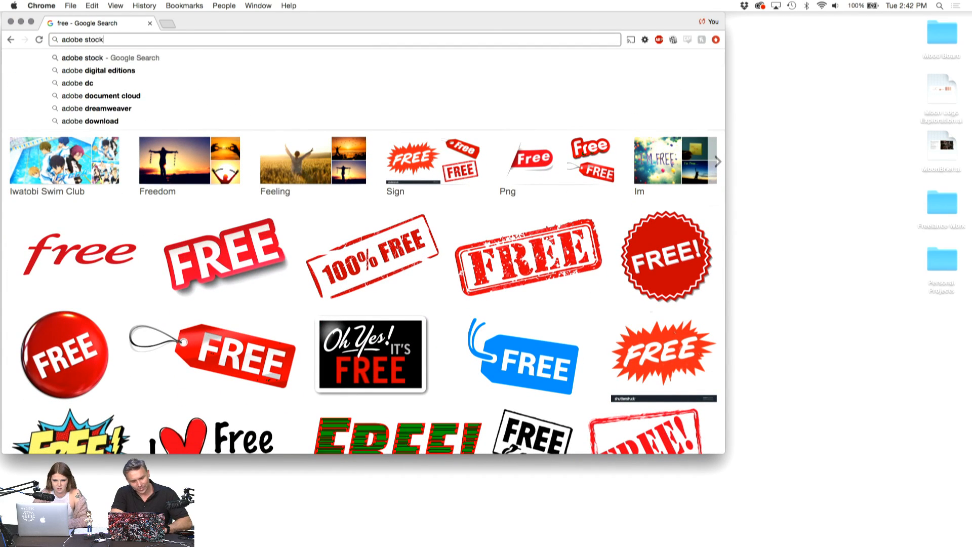
key("Return")
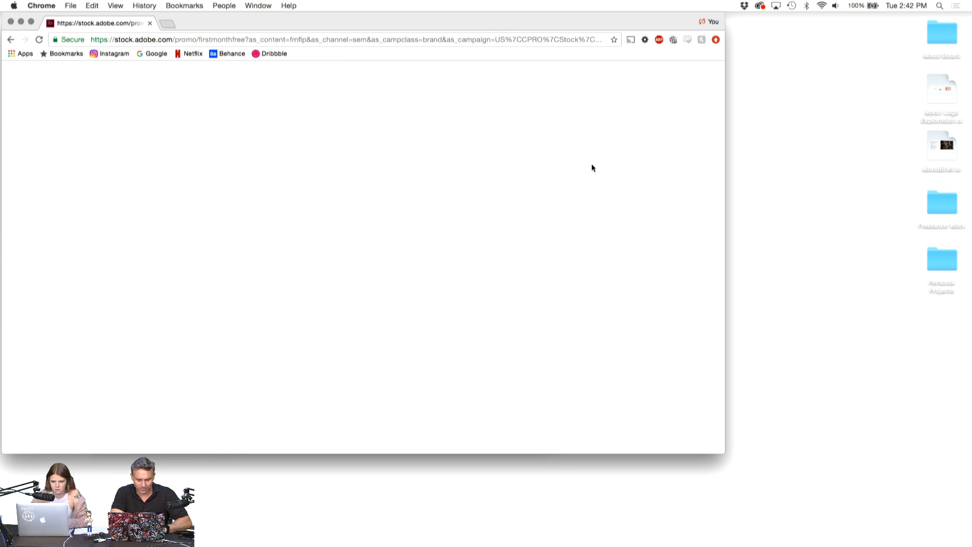
left_click_drag(512, 22, 547, 39)
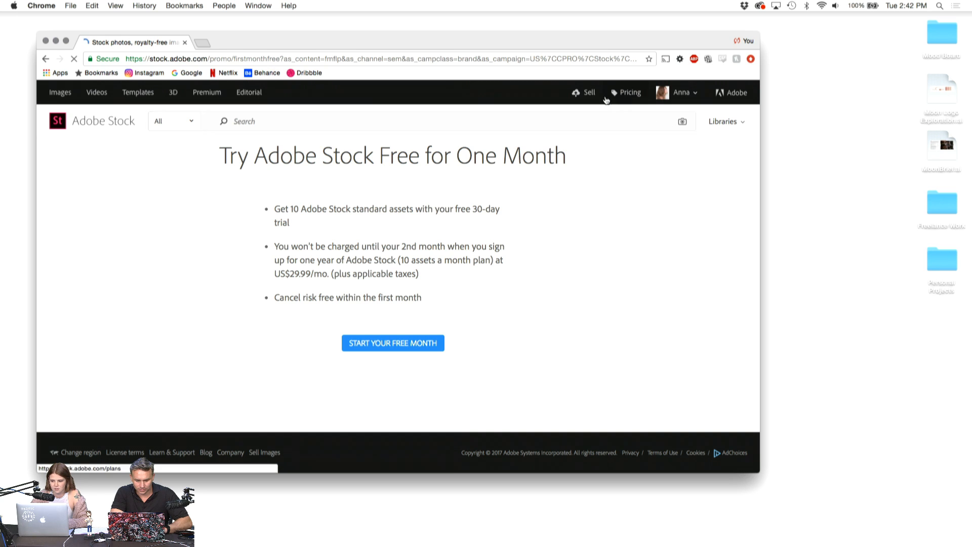
Step: Search Adobe Stock for "free"
left_click(587, 122)
type("free")
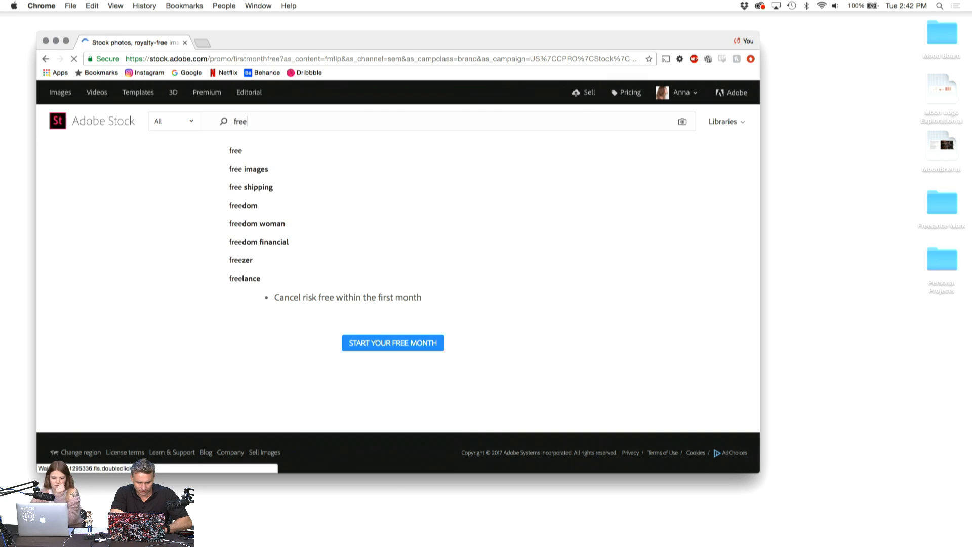
key("Return")
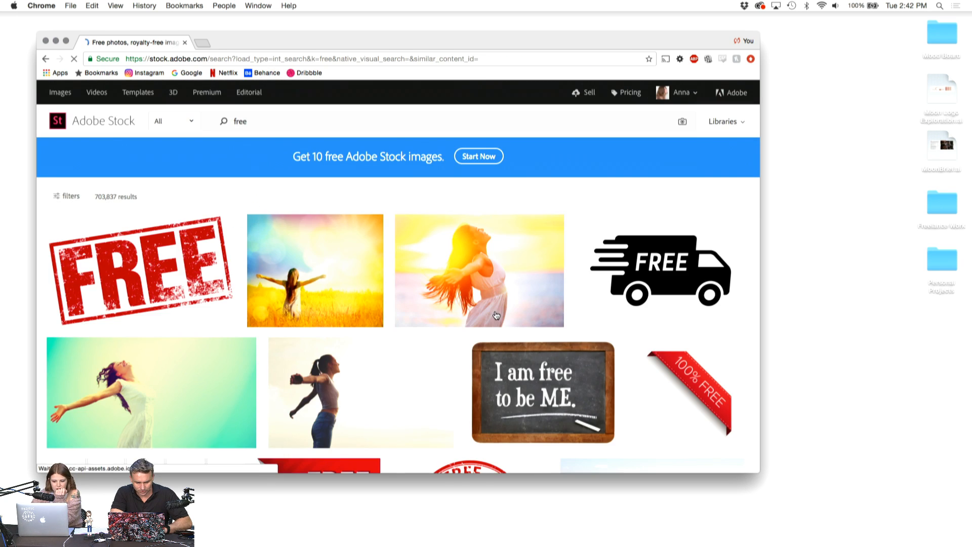
Step: Browse the Adobe Stock results for imagery that expresses the feeling of being free
scroll(497, 316, "down", 2)
scroll(496, 316, "down", 3)
scroll(496, 316, "up", 3)
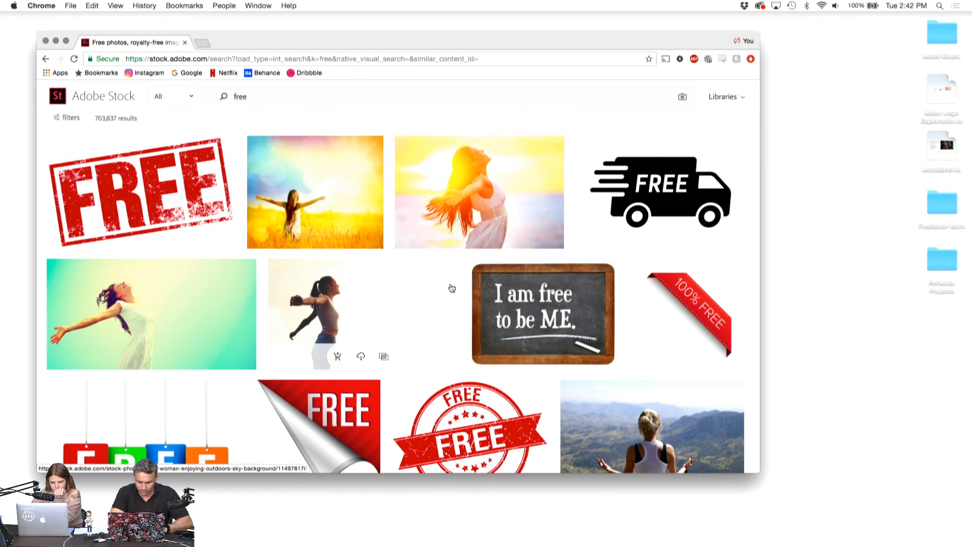
scroll(452, 289, "down", 2)
scroll(451, 288, "down", 2)
scroll(451, 288, "up", 4)
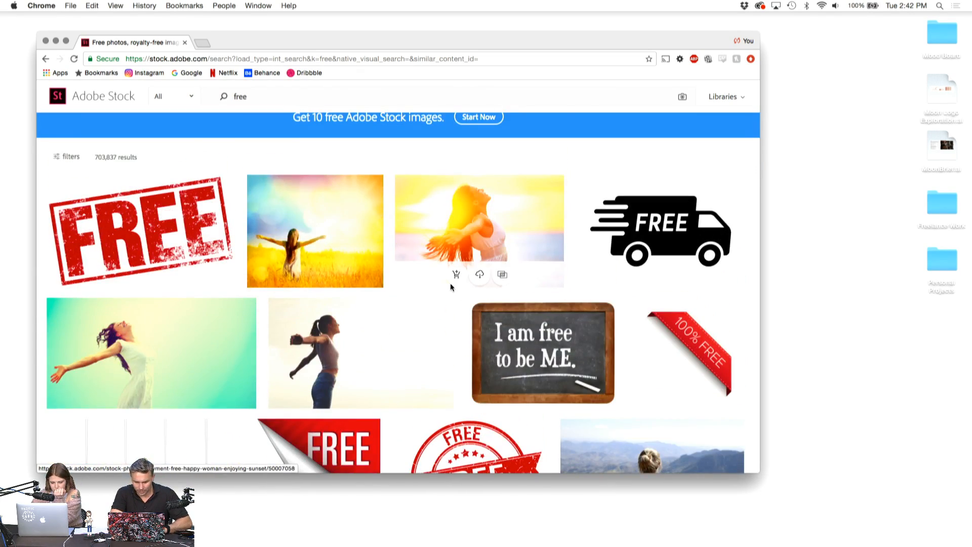
scroll(452, 227, "down", 10)
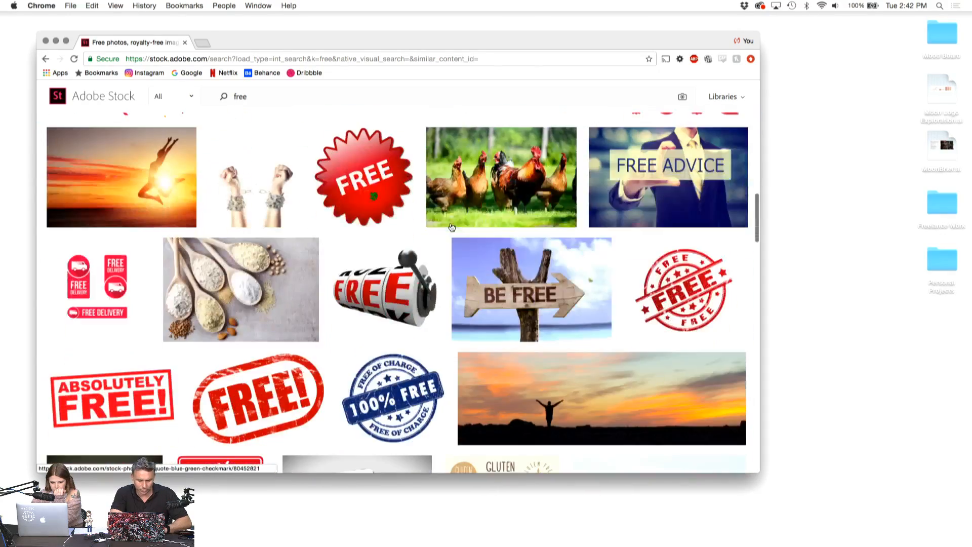
scroll(450, 226, "down", 10)
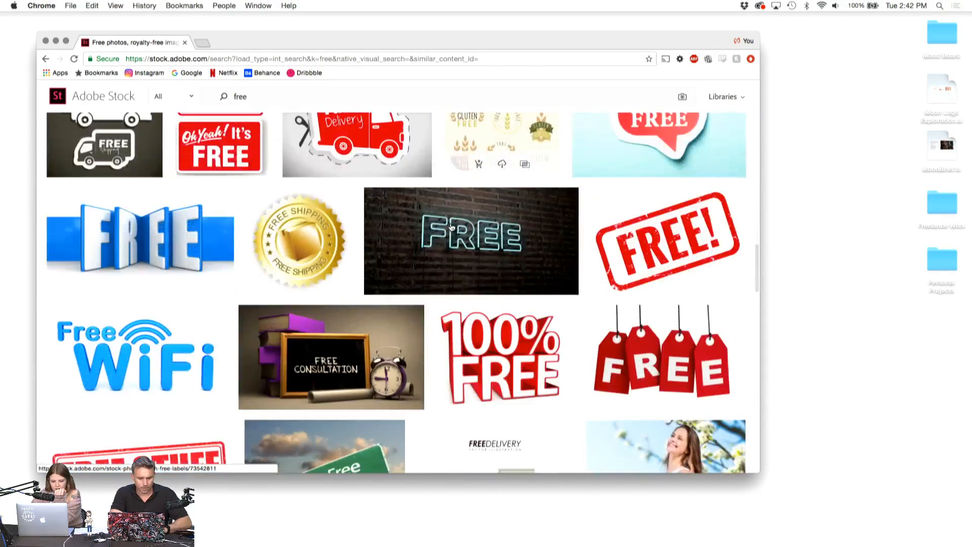
scroll(451, 227, "down", 10)
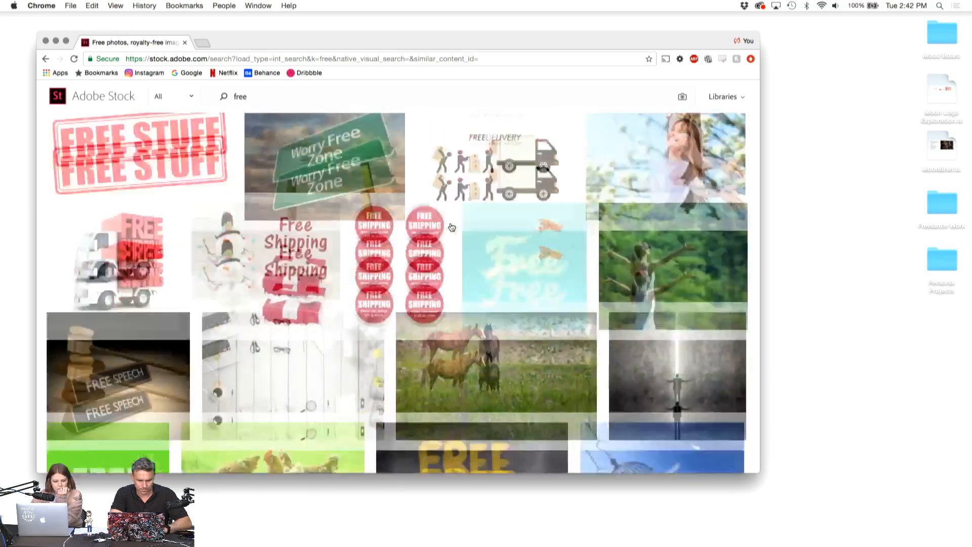
scroll(451, 227, "down", 10)
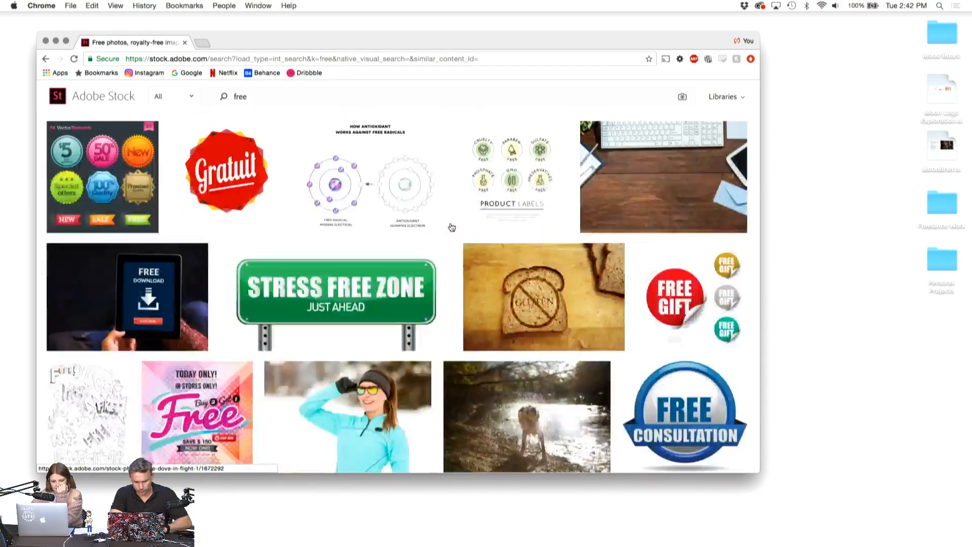
Step: Skim the remaining results on the first Adobe Stock page for "free" and return to the start of the list
scroll(450, 227, "down", 10)
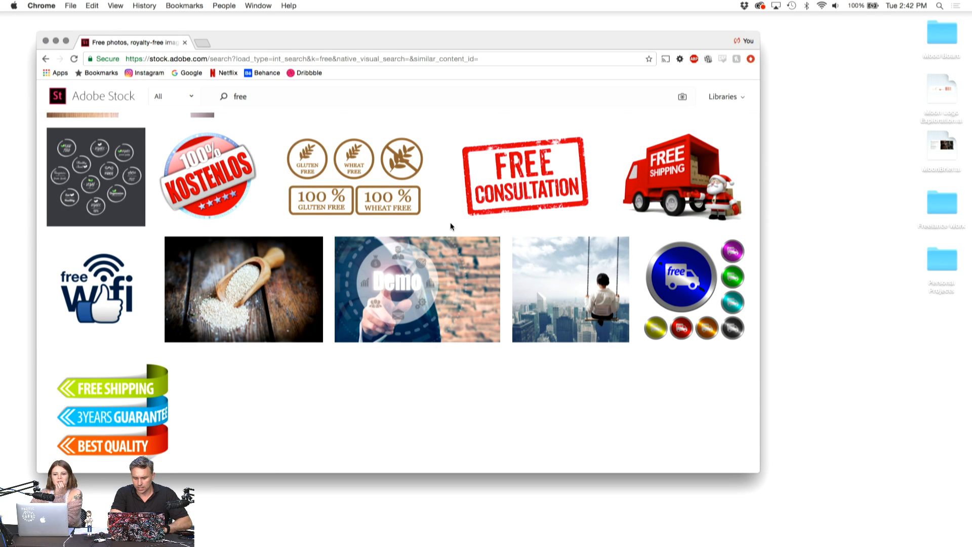
scroll(452, 226, "down", 5)
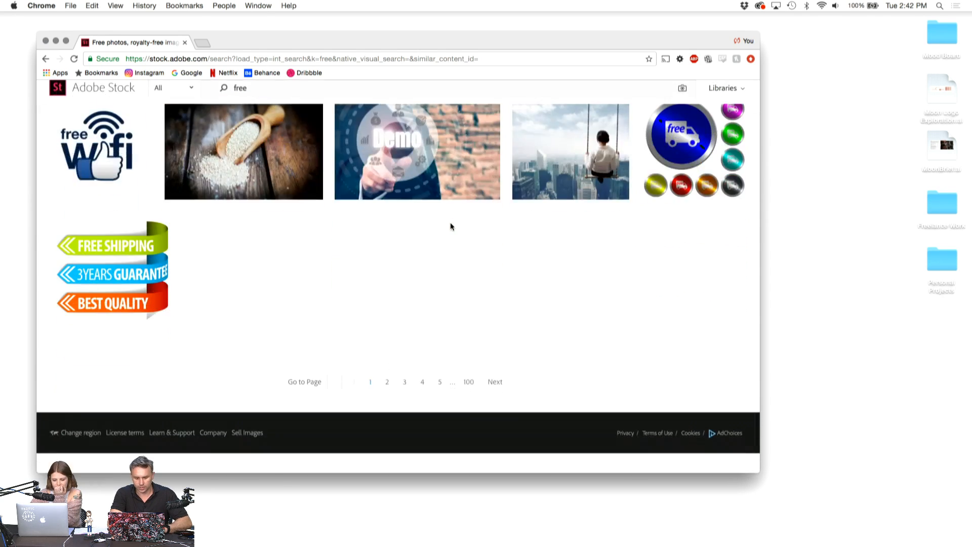
scroll(451, 226, "up", 15)
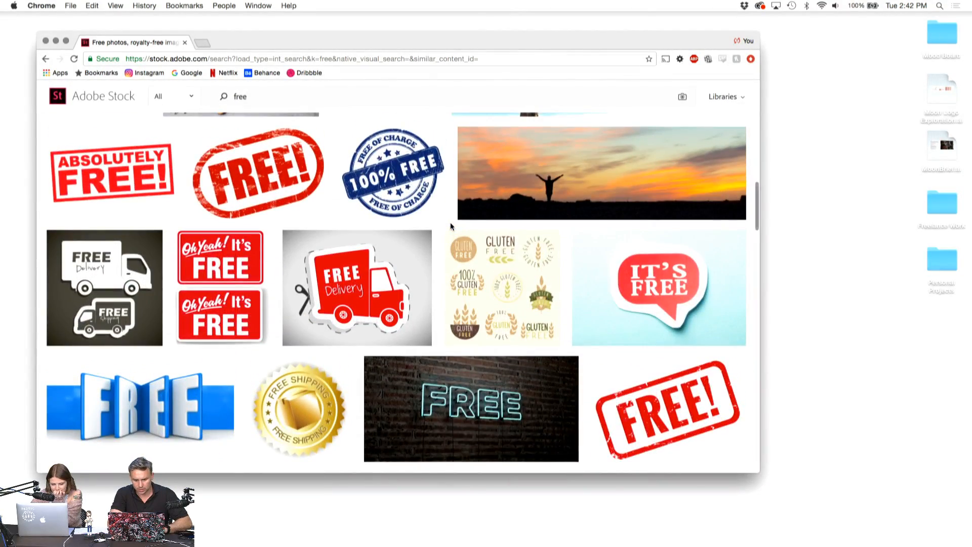
scroll(451, 223, "up", 10)
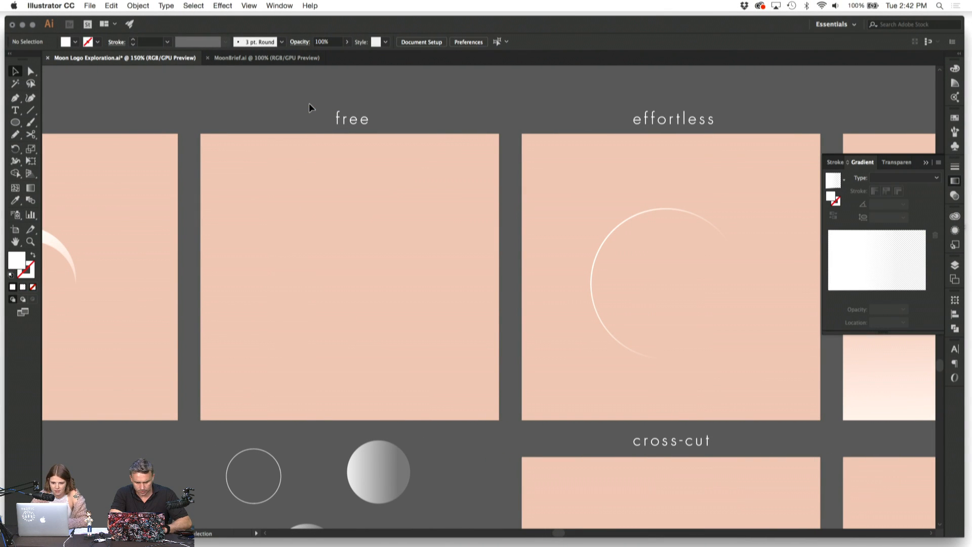
Step: Switch to Illustrator and copy the gradient circle from below the artboards into the upper middle of the "free" artboard
key("super+equal")
scroll(309, 102, "down", 3)
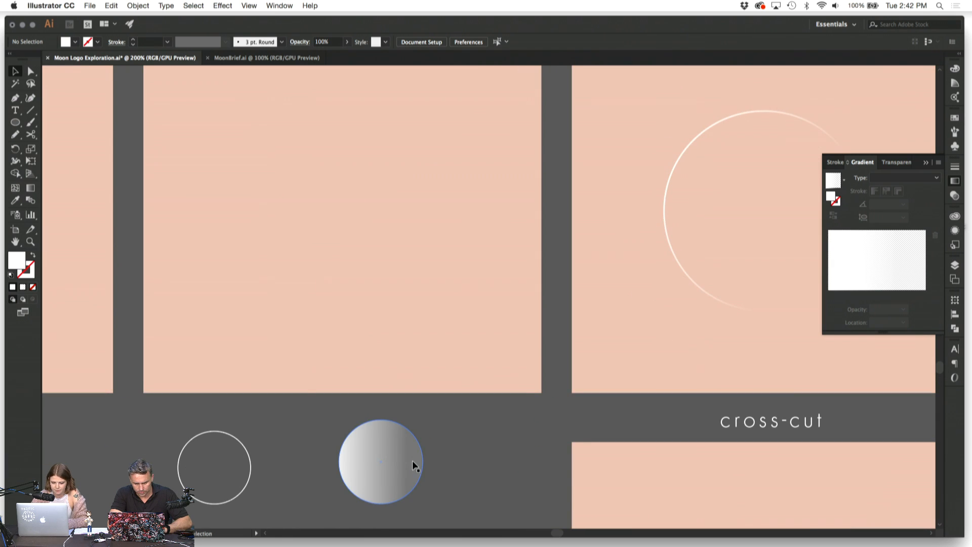
left_click(413, 463)
key("super+c")
scroll(371, 293, "up", 3)
key("super+v")
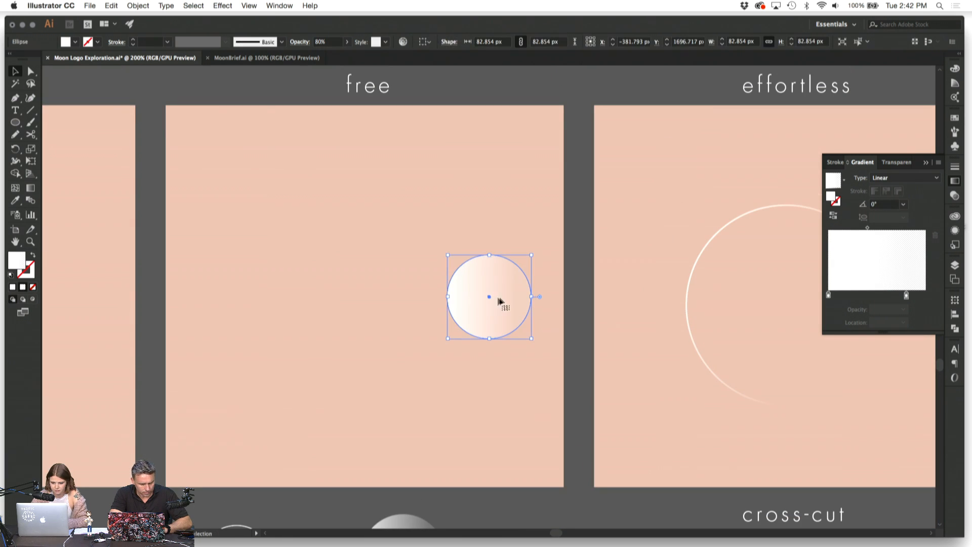
left_click_drag(500, 302, 373, 218)
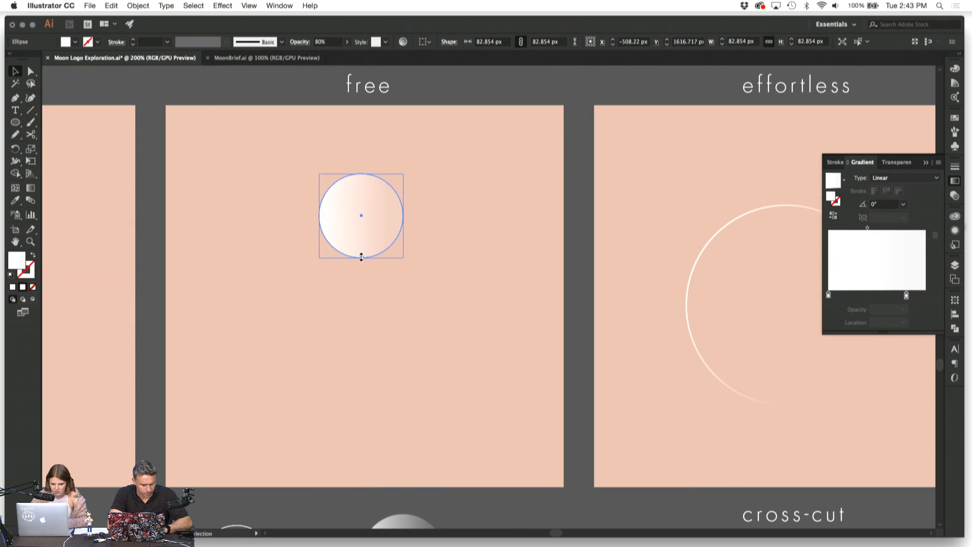
Step: Enlarge the pasted circle proportionally to about 177 px in diameter, then compare it with the neighbouring concepts
left_click_drag(361, 257, 361, 355)
left_click(486, 394)
key("super+minus")
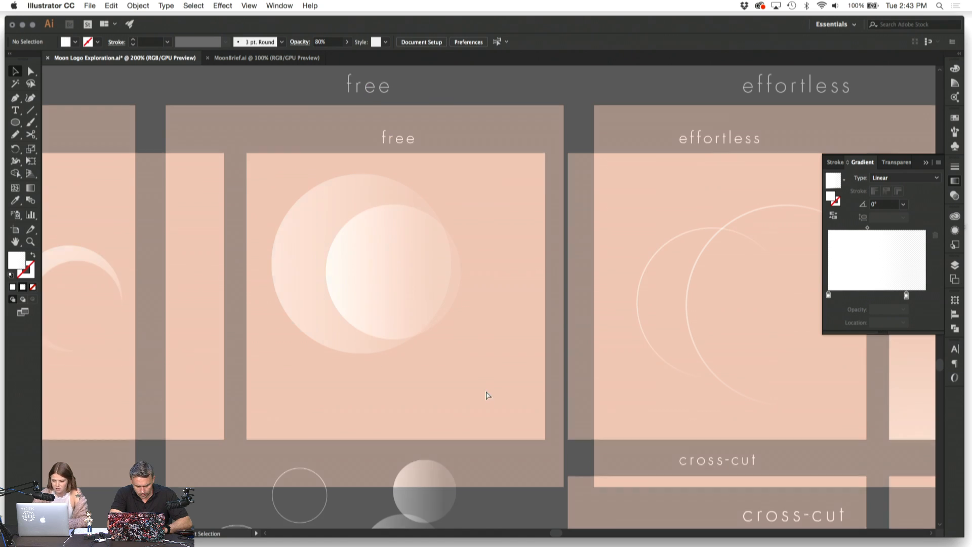
key("super+minus")
scroll(504, 335, "down", 4)
scroll(504, 334, "right", 5)
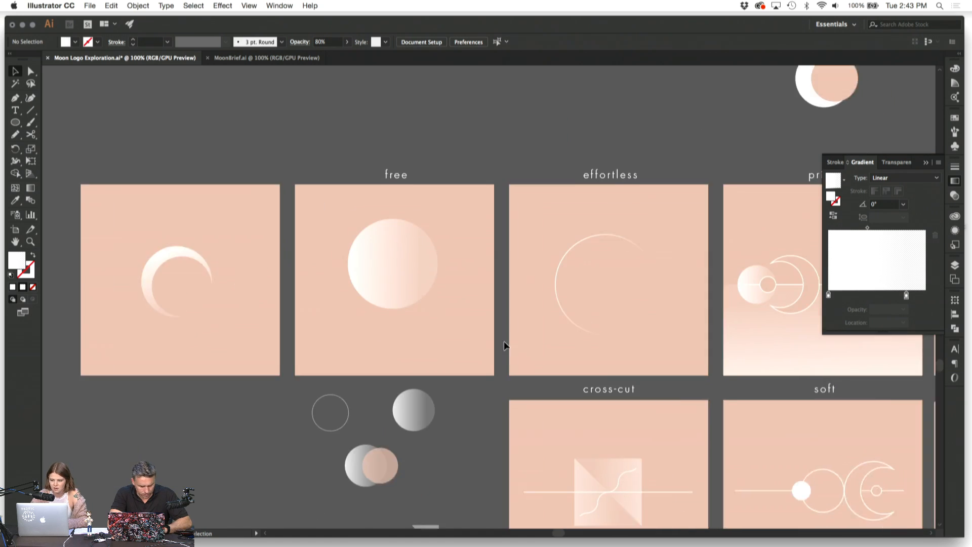
scroll(503, 342, "left", 6)
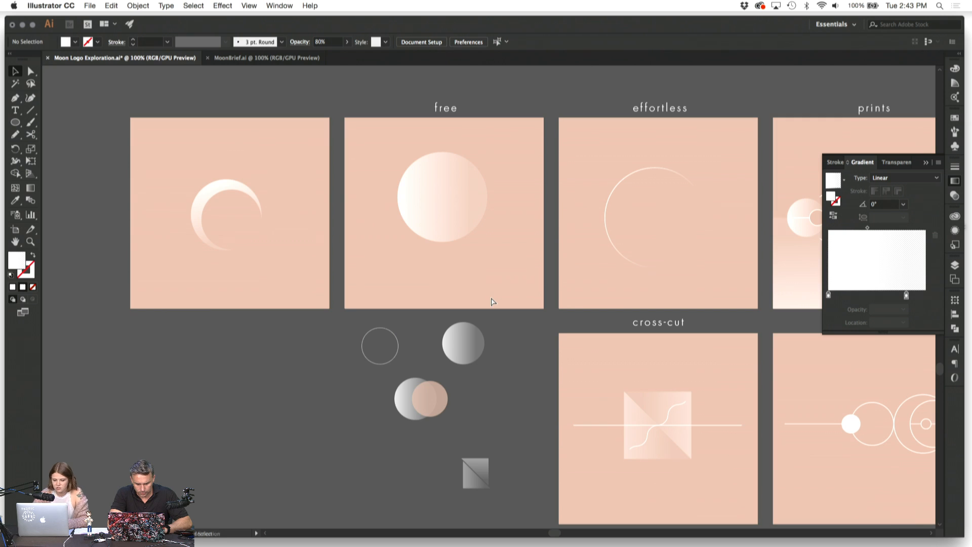
scroll(491, 302, "up", 1)
Step: Switch to Notes, reread the care card text for brand cues and return to Illustrator
key("ctrl+Right")
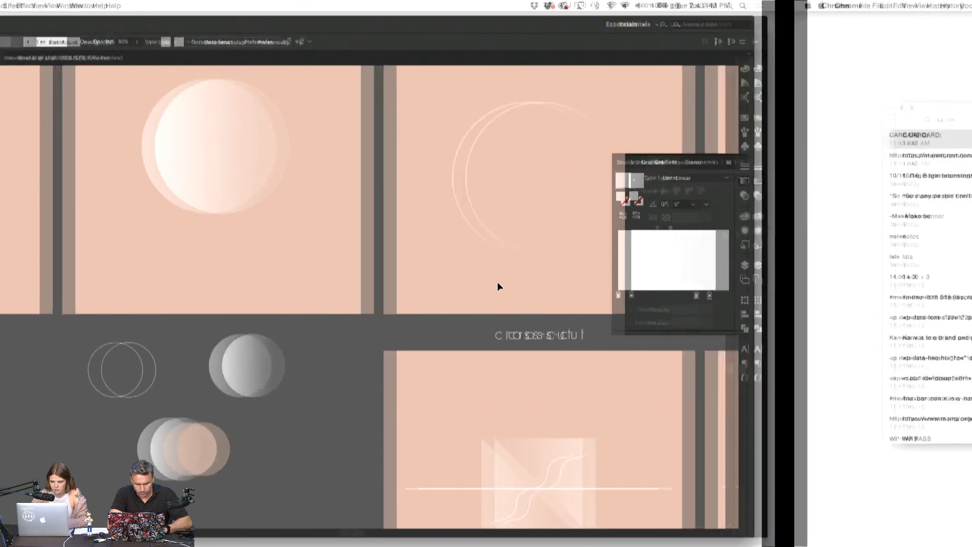
left_click(285, 177)
triple_click(285, 178)
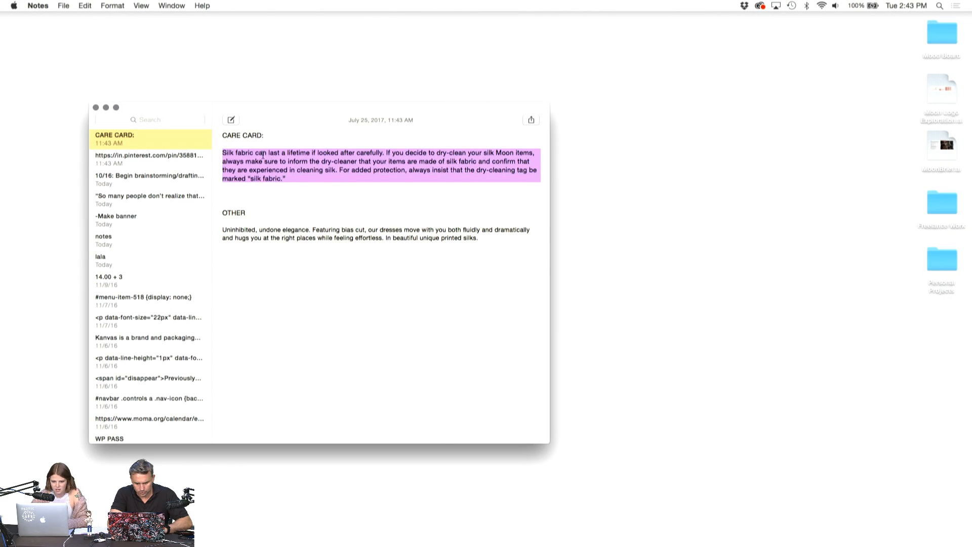
triple_click(261, 152)
key("ctrl+Left")
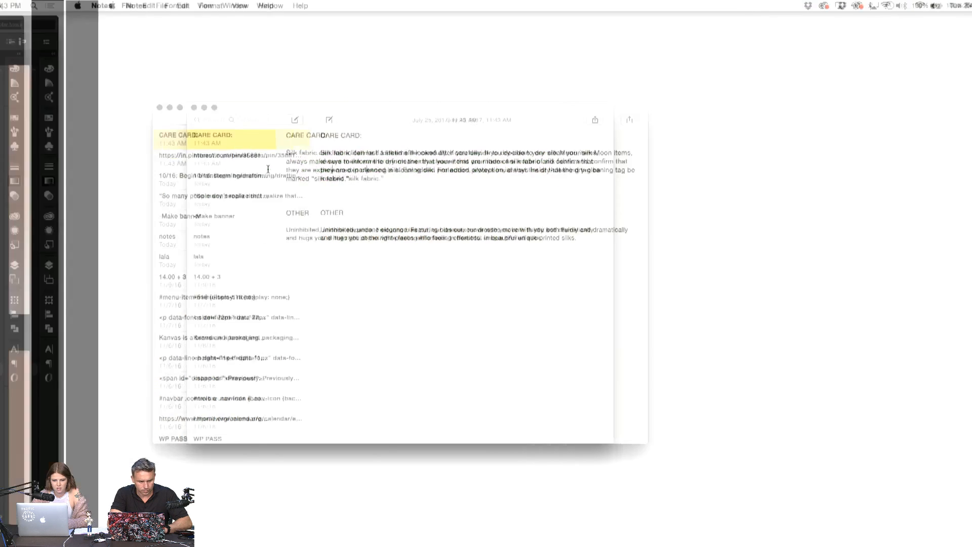
Step: Move the large gradient circle down to the centre of the "free" artboard
scroll(333, 187, "up", 2)
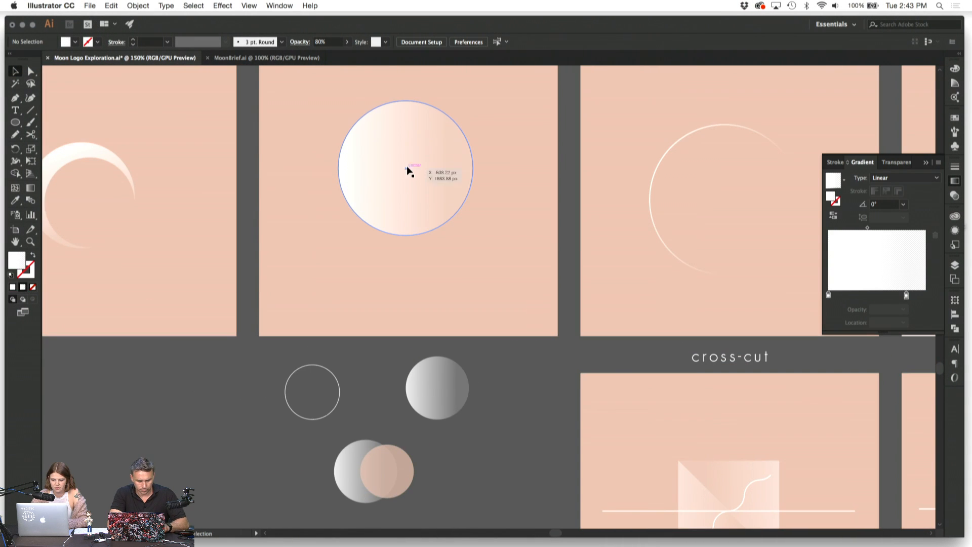
left_click_drag(405, 169, 406, 199)
left_click(381, 89)
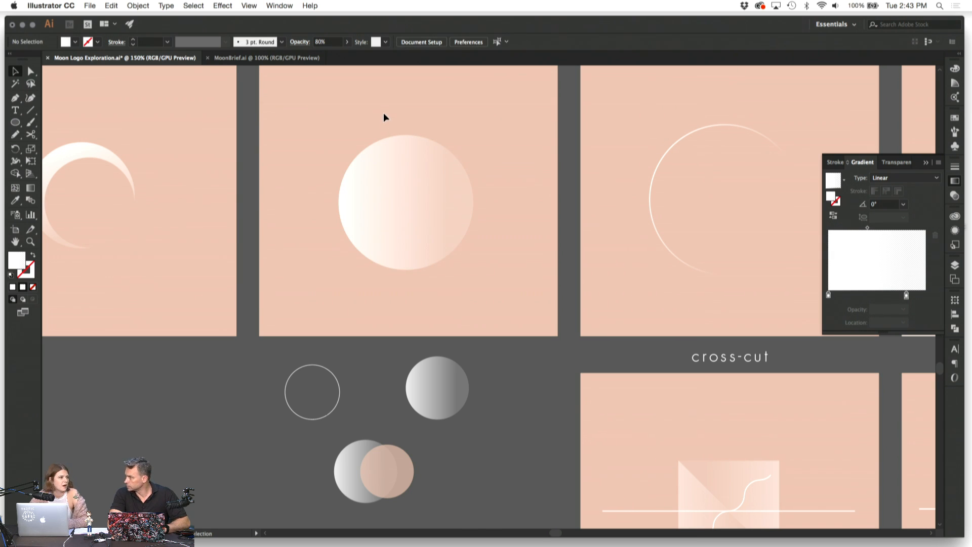
scroll(380, 112, "up", 3)
scroll(381, 112, "left", 2)
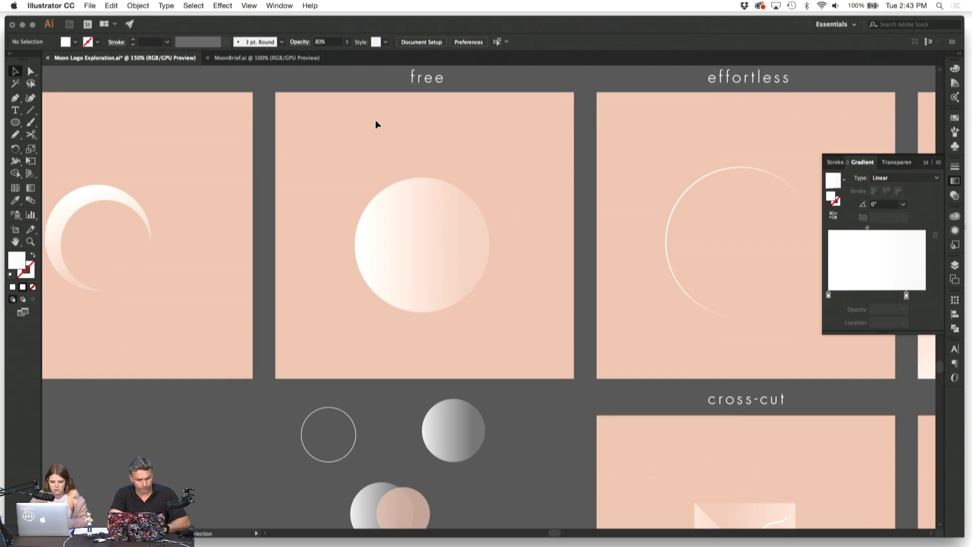
left_click(446, 268)
left_click_drag(418, 251, 418, 247)
left_click(436, 156)
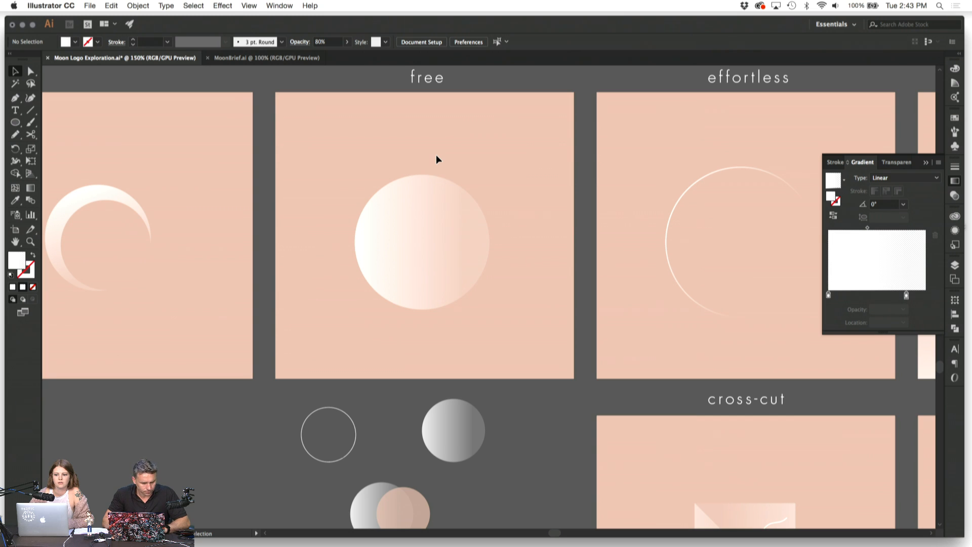
Step: Shrink the gradient circle to about 104 px in diameter and move it into the upper part of the "free" artboard
left_click(445, 223)
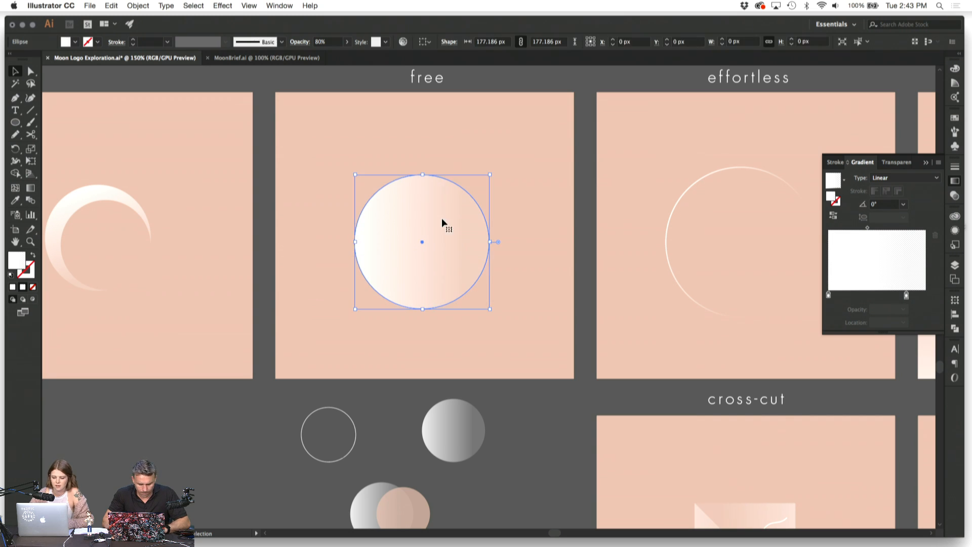
left_click_drag(424, 310, 424, 255)
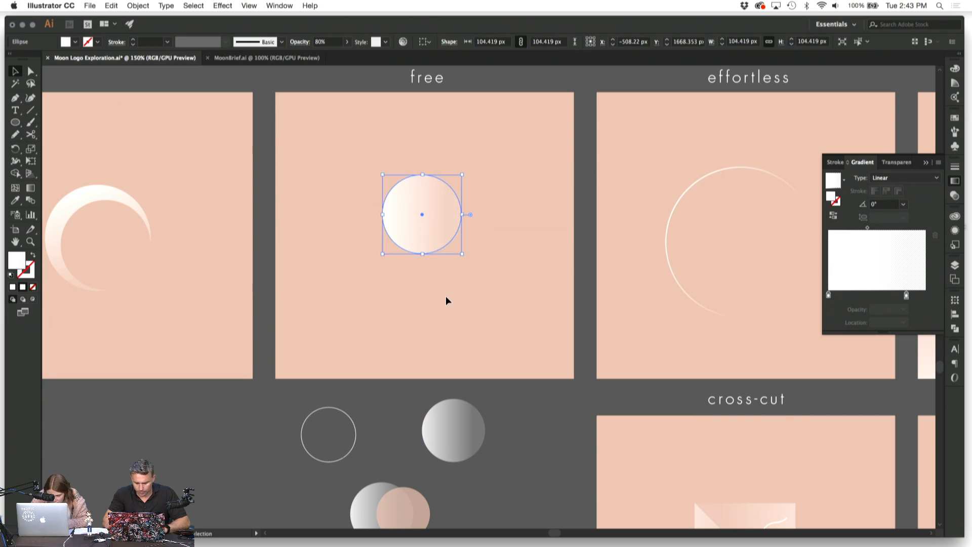
left_click(447, 299)
left_click_drag(423, 214, 420, 182)
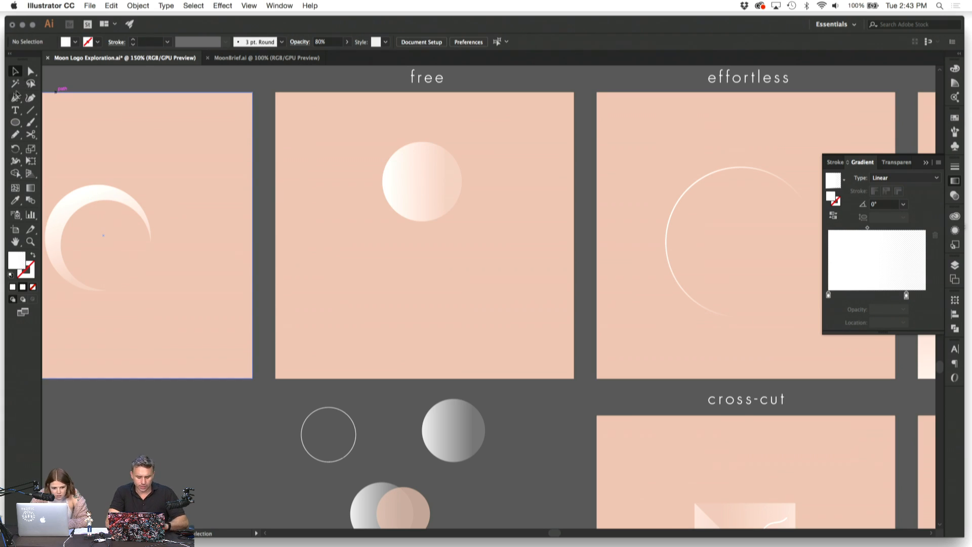
Step: Draw a horizontal line about 301 px long beneath the circle on the "free" artboard
left_click(27, 113)
left_click_drag(27, 115, 61, 114)
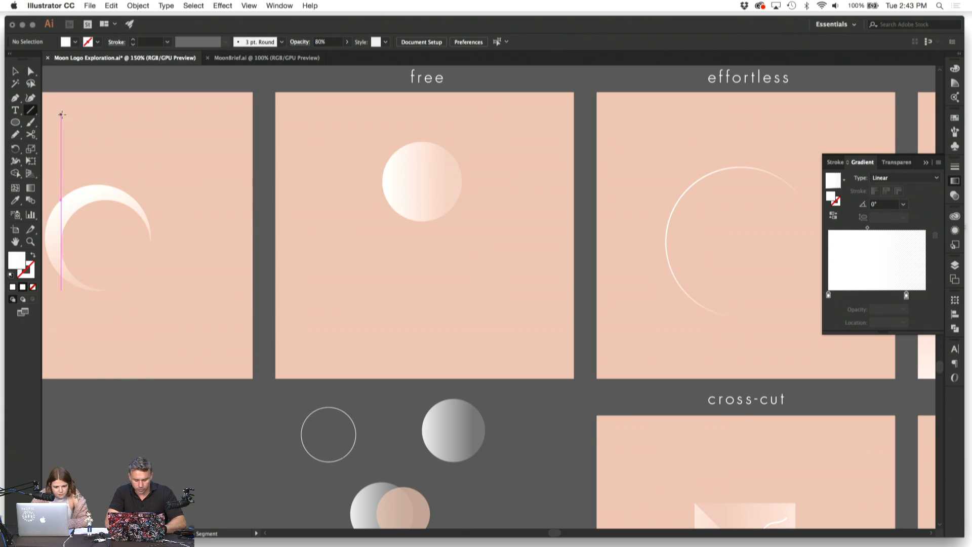
left_click_drag(307, 242, 536, 272)
Step: Apply the 0.837 pt white outline style of the crescent on the "prints" artboard to the line with the Eyedropper
key("i")
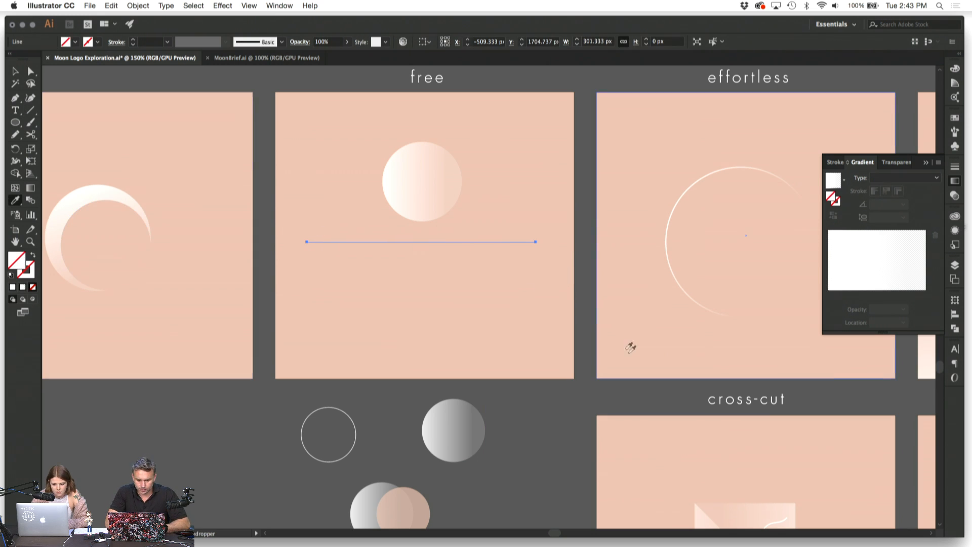
scroll(723, 347, "right", 8)
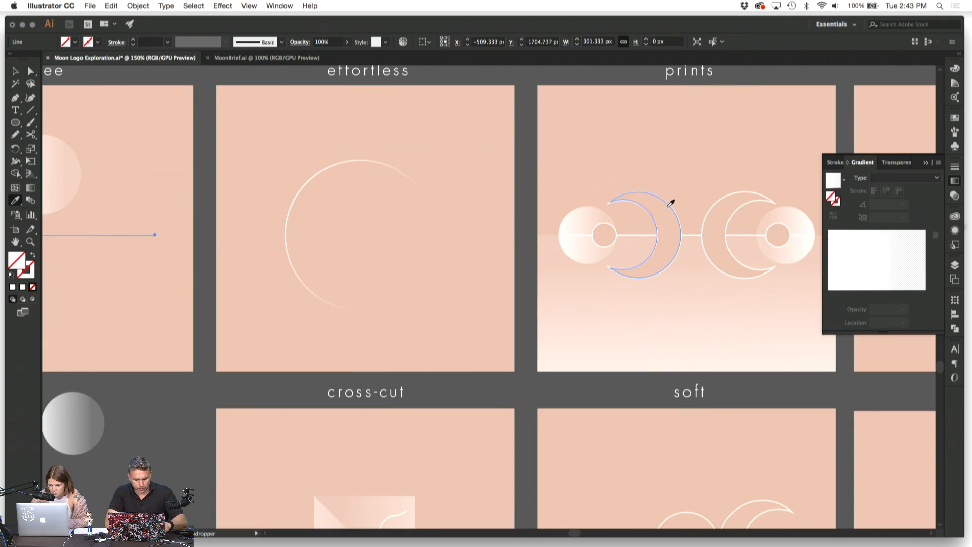
left_click(671, 203)
scroll(147, 167, "left", 4)
key("v")
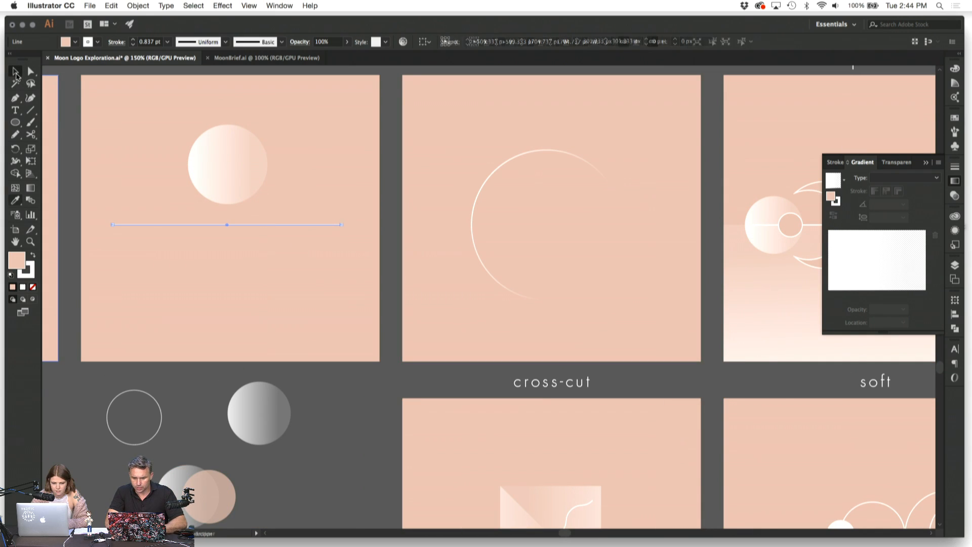
left_click(168, 152)
key("super+minus")
key("super+minus")
key("super+equal")
key("super+equal")
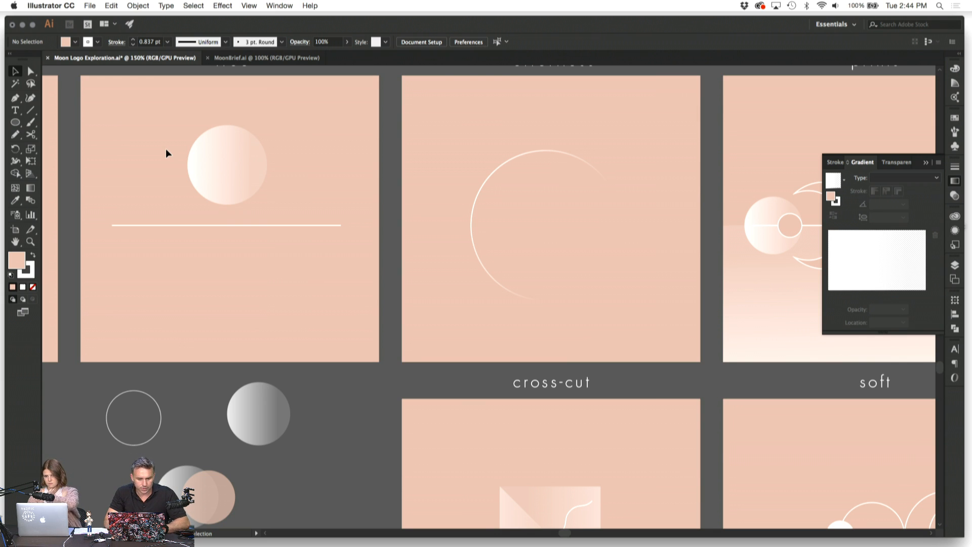
Step: Nudge the horizontal line upward, closer to the underside of the gradient circle
left_click(214, 157)
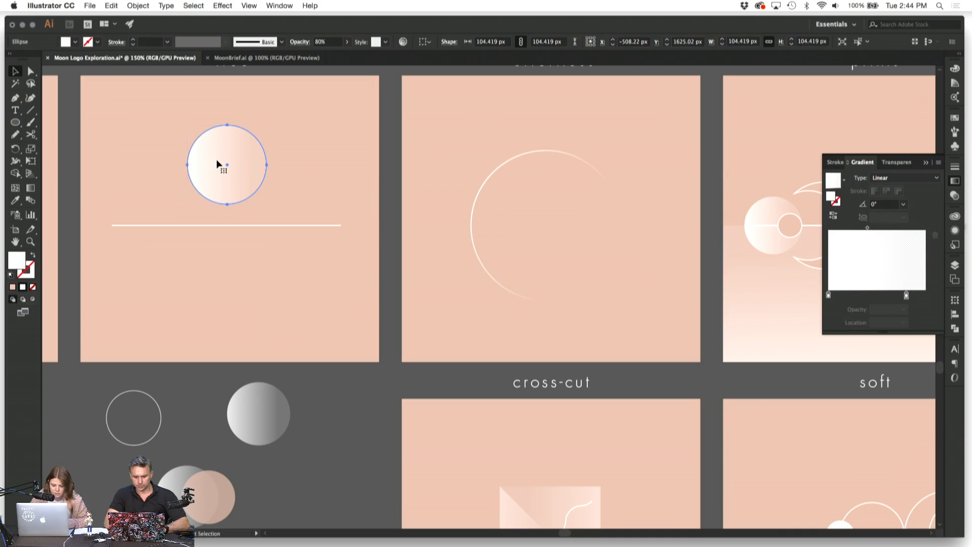
left_click(143, 134)
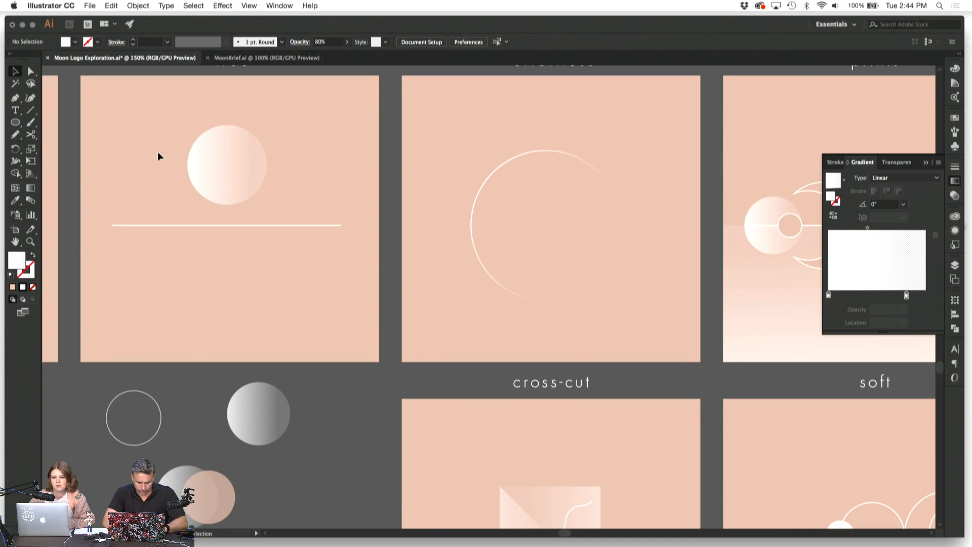
left_click(181, 224)
key("Up")
key("Up")
key("Up")
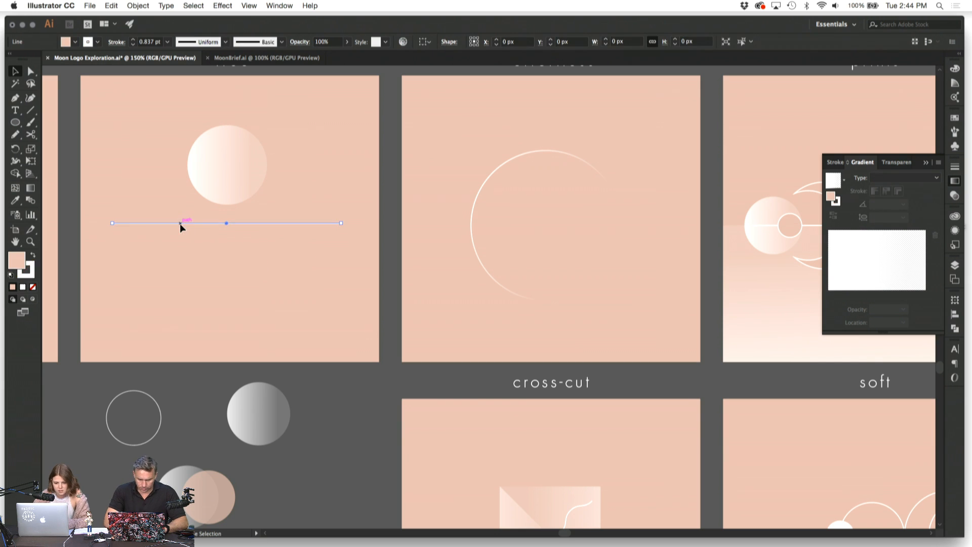
Step: Move the circle and the line together higher on the "free" artboard
left_click_drag(160, 148, 315, 267)
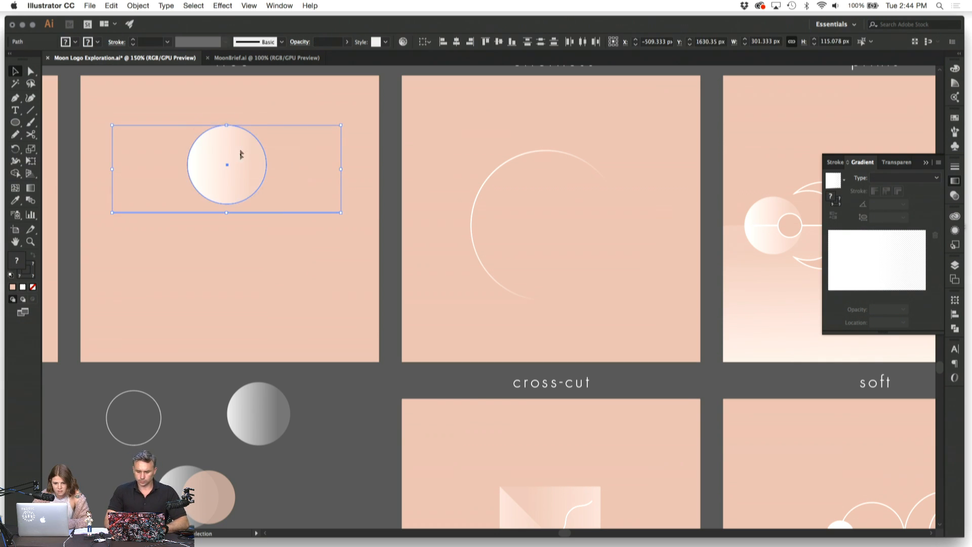
left_click_drag(239, 157, 241, 127)
left_click(272, 247)
Step: Duplicate the gradient circle below the line as three vertically staggered, overlapping copies
scroll(272, 247, "left", 5)
left_click(310, 111)
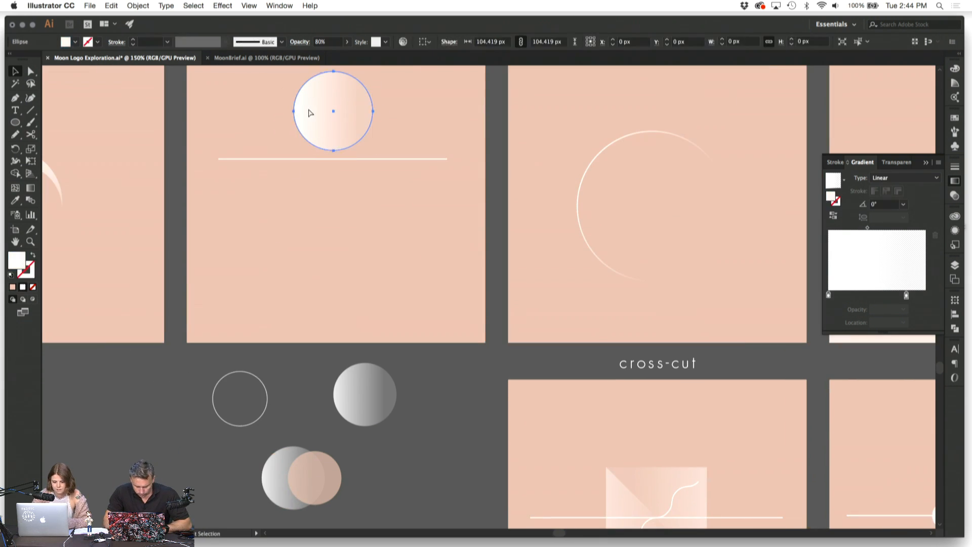
left_click_drag(331, 100, 344, 231)
left_click(447, 274)
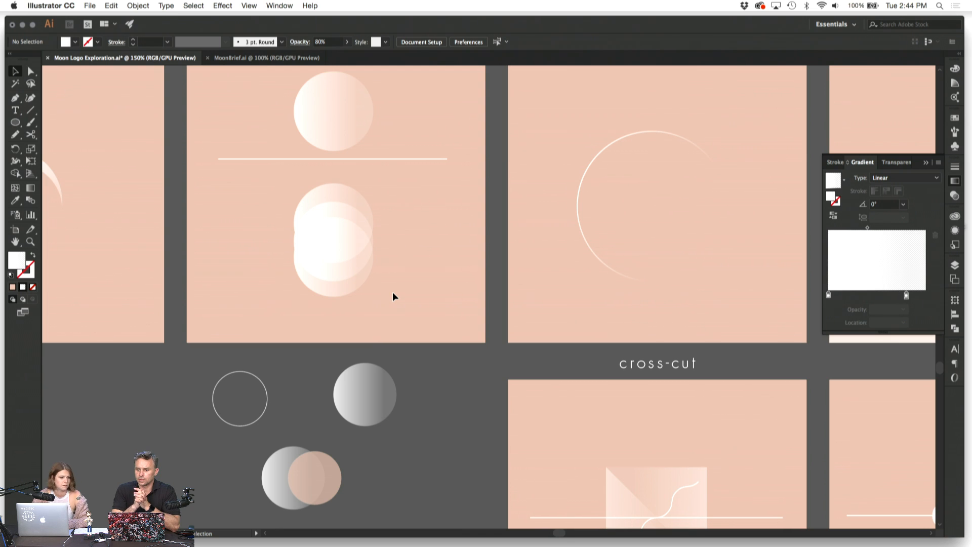
Step: Fill the lowest overlapping circle with the artboard's peach colour using the Eyedropper and shift it slightly downward
left_click(347, 277)
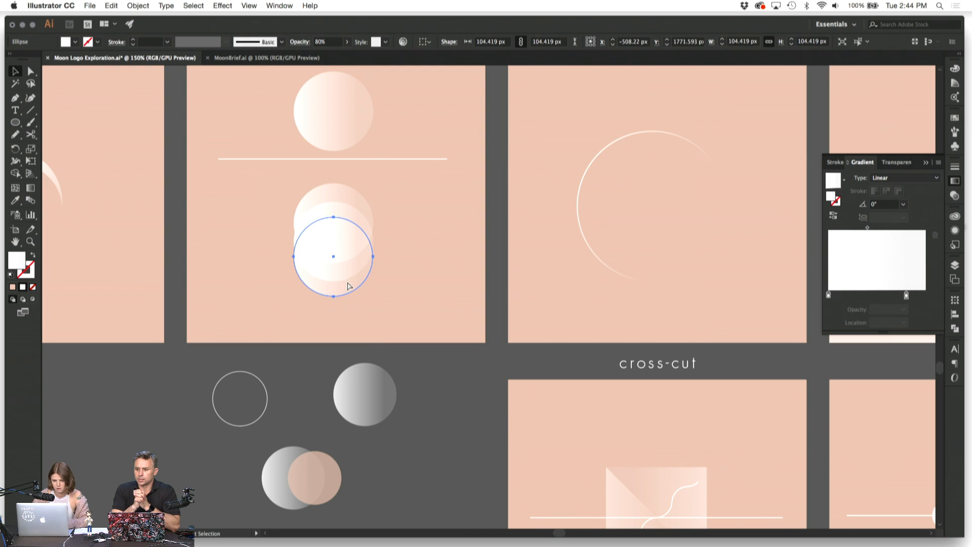
key("i")
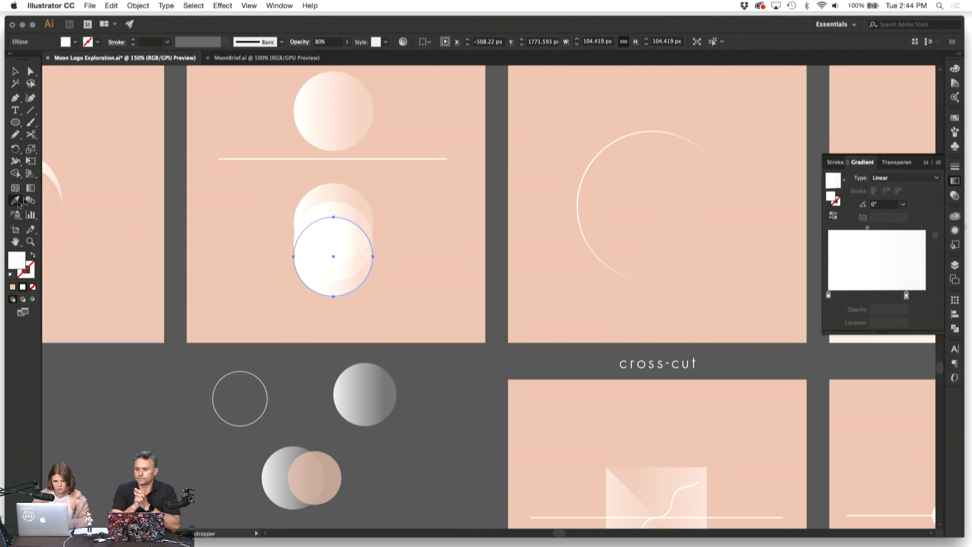
left_click(95, 177)
key("v")
left_click(152, 390)
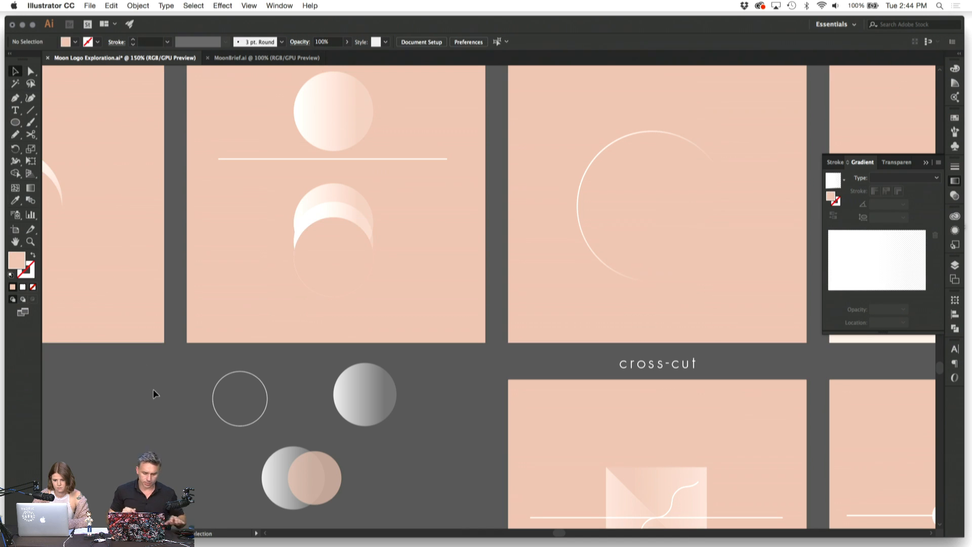
left_click_drag(336, 253, 339, 274)
left_click(424, 380)
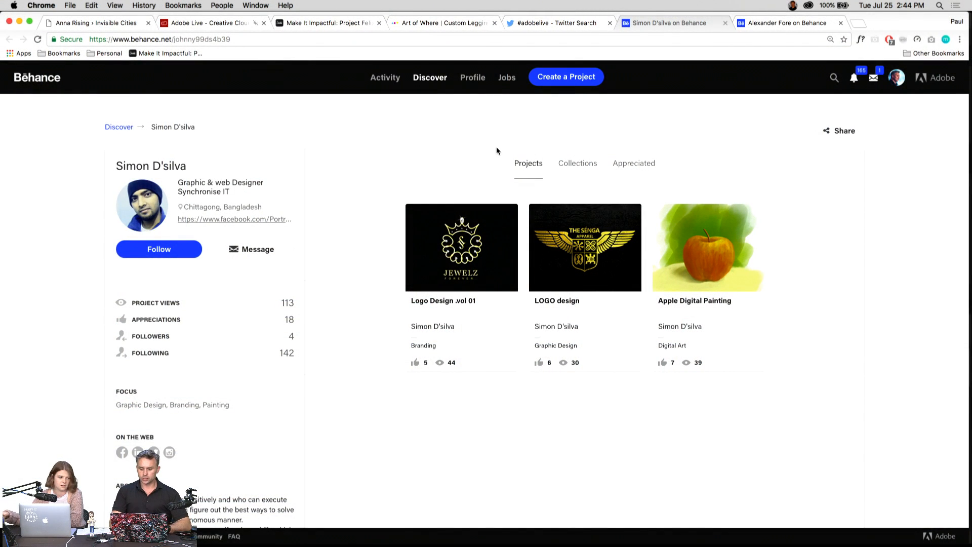
Step: Check the Adobe Live stream and open the "Logo Design .vol 01" project from the first designer's Behance portfolio
left_click(194, 24)
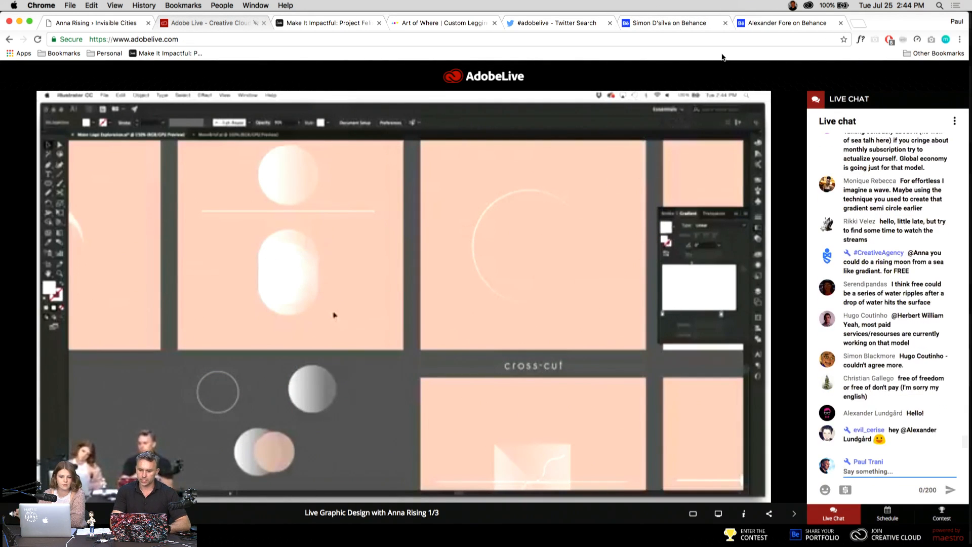
left_click(647, 23)
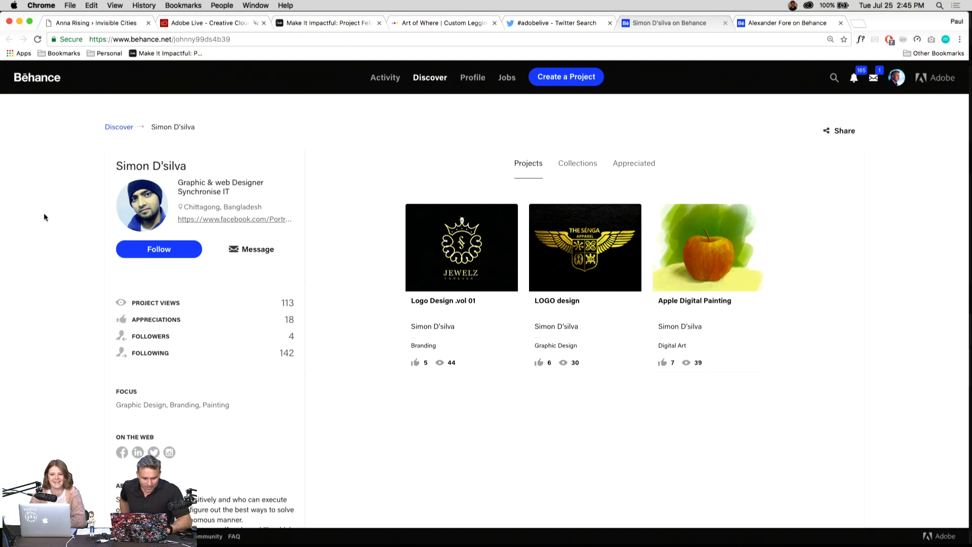
left_click(451, 267)
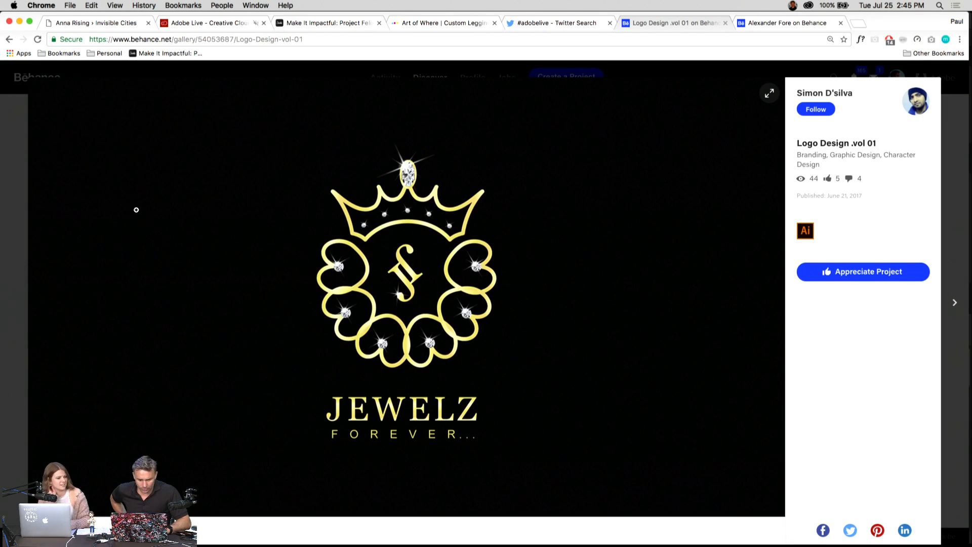
Step: Look through the project's logos from Jewelz Forever down to Reitanlage Moser and return to the first one
scroll(139, 220, "down", 1)
scroll(138, 219, "up", 1)
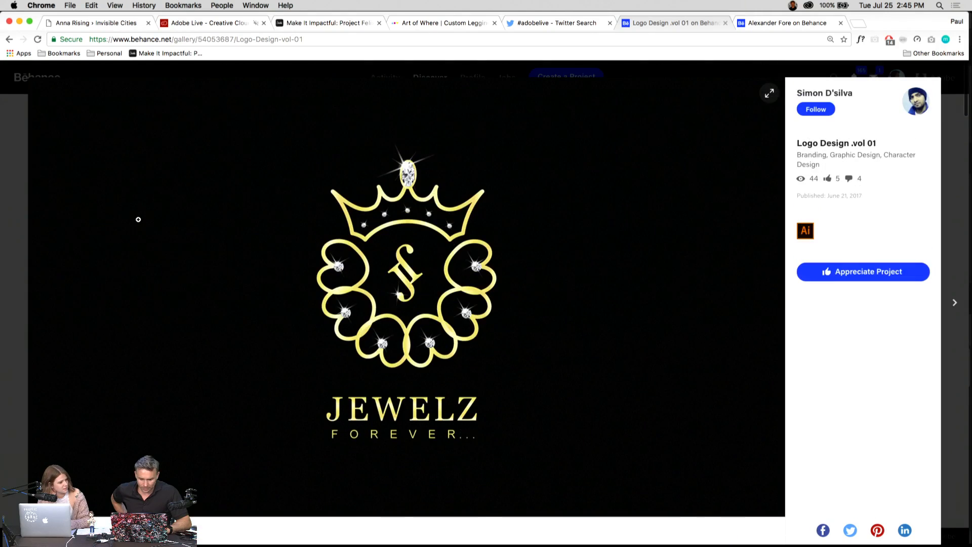
scroll(139, 219, "down", 1)
scroll(138, 220, "down", 9)
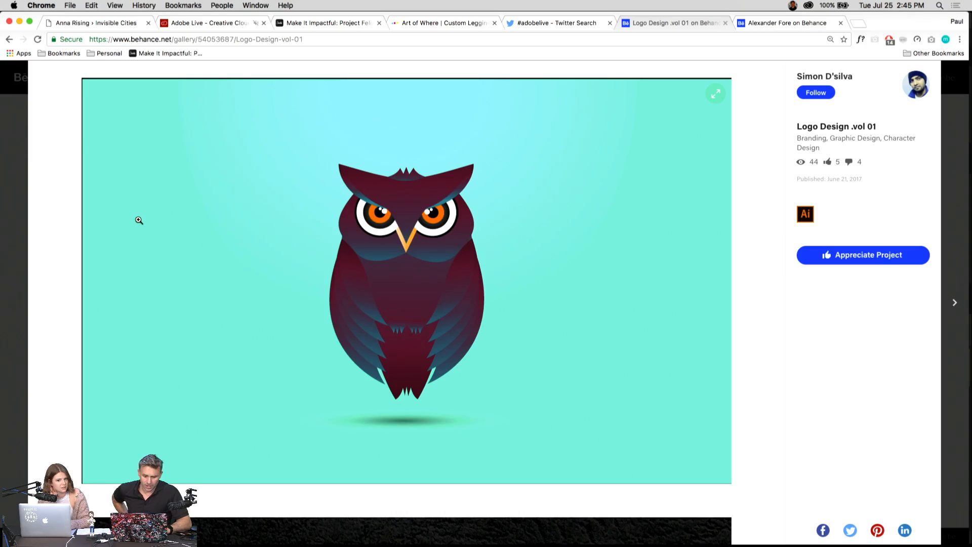
scroll(139, 220, "down", 11)
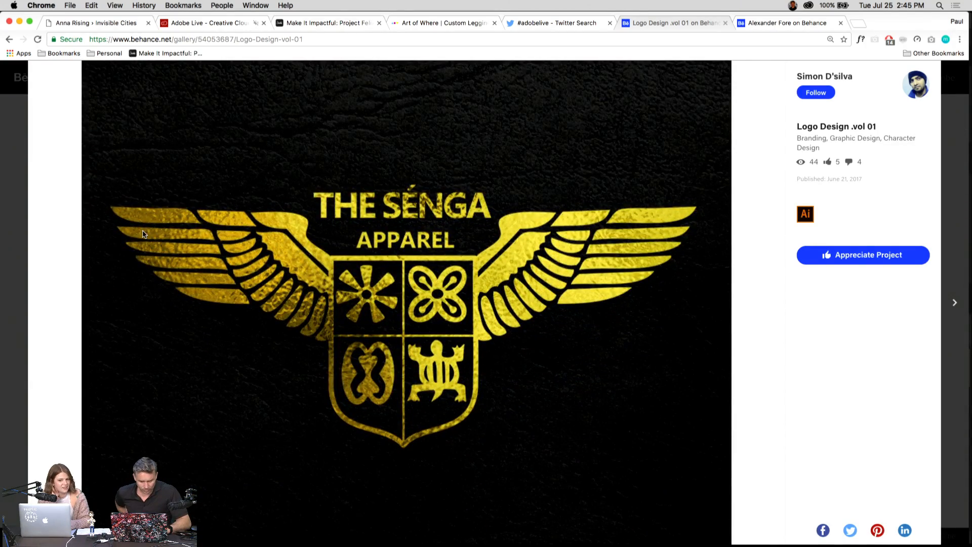
scroll(143, 234, "down", 10)
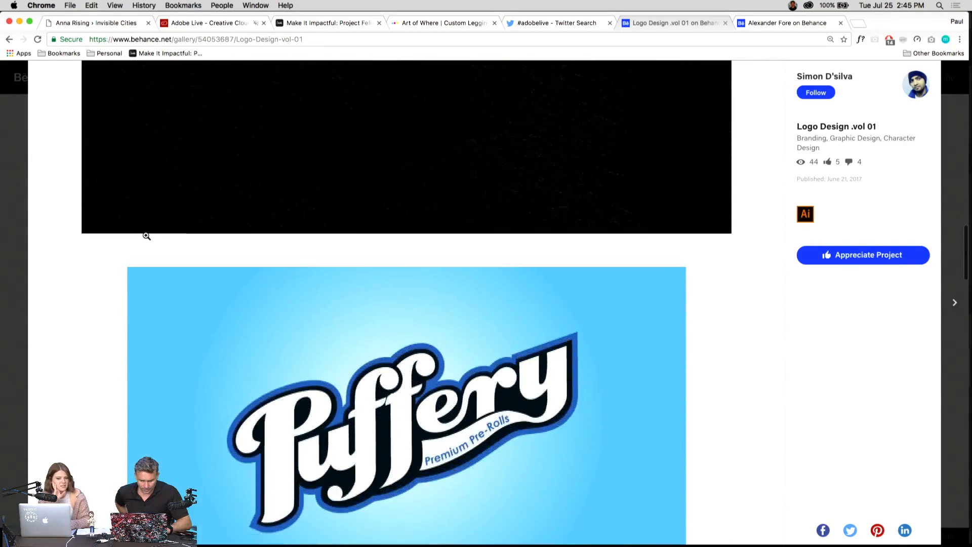
scroll(147, 236, "down", 4)
scroll(146, 236, "down", 8)
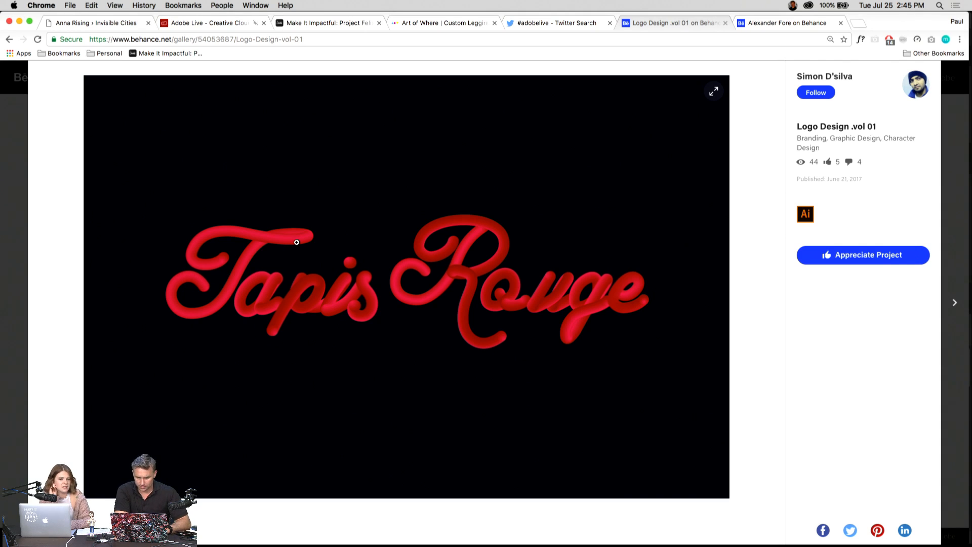
scroll(297, 243, "down", 5)
scroll(297, 243, "up", 2)
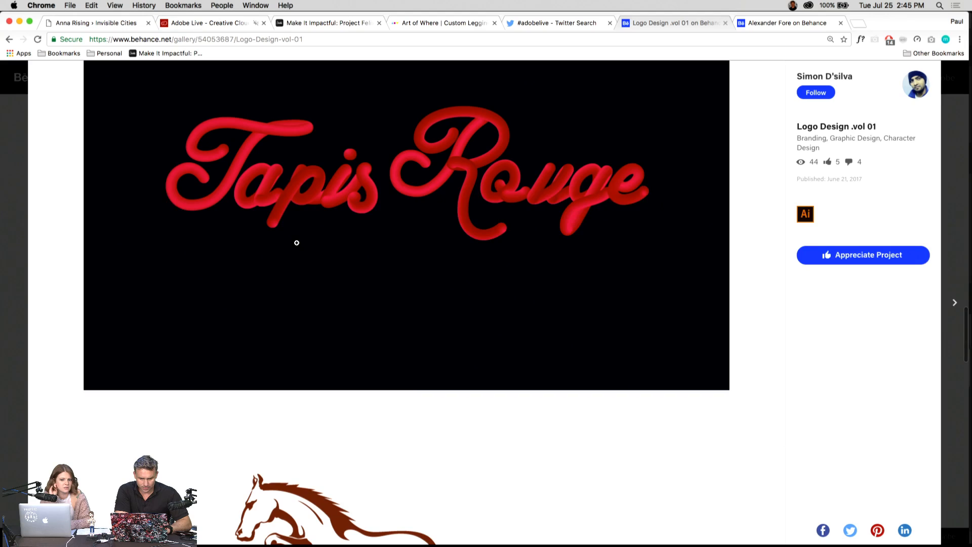
scroll(297, 243, "down", 6)
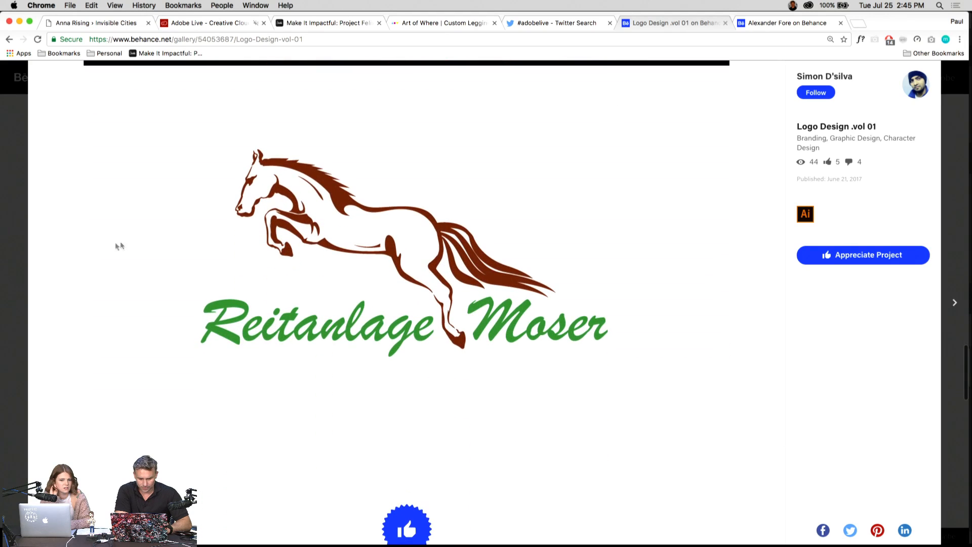
scroll(108, 245, "down", 4)
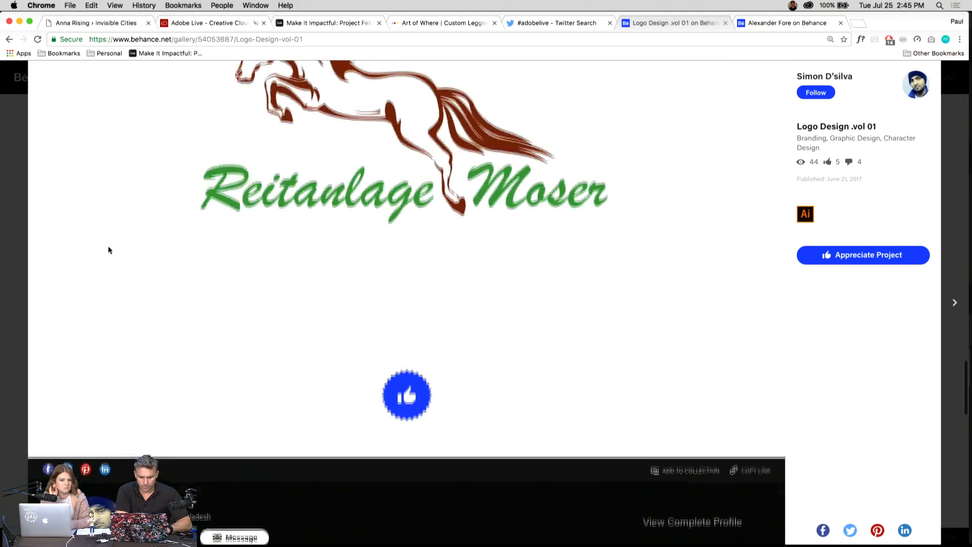
scroll(108, 249, "up", 20)
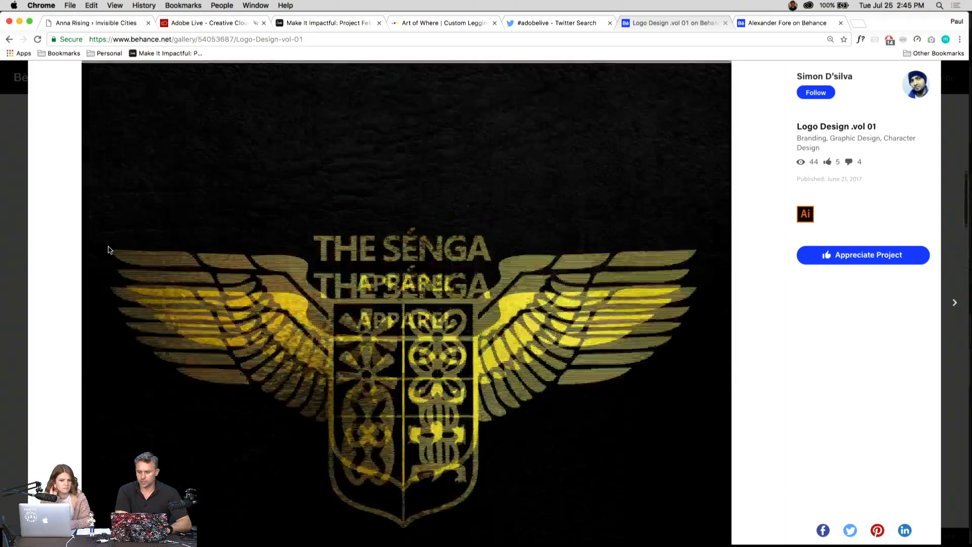
scroll(108, 250, "up", 15)
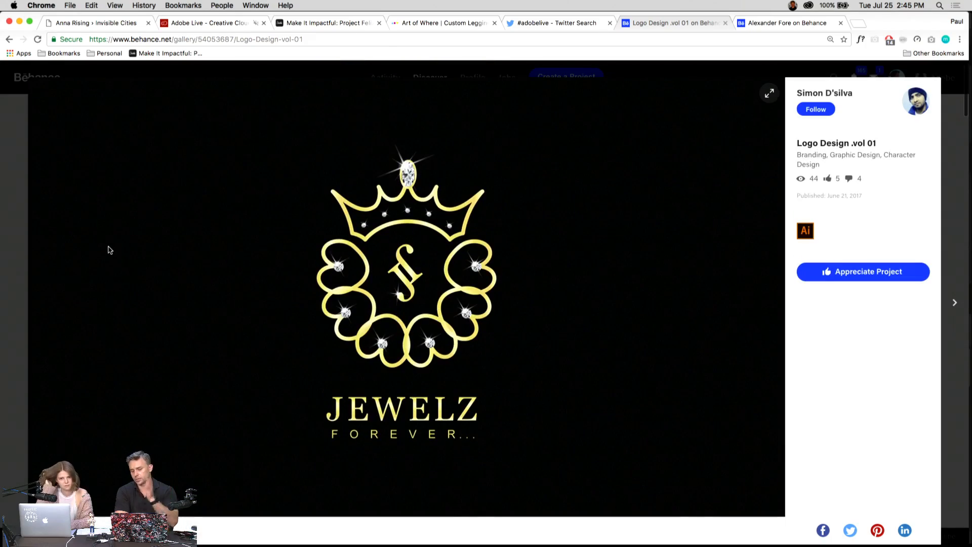
Step: Review the owl, Sénga Apparel, Tapis Rouge and horse logos again and examine the Puffery logo
scroll(108, 248, "down", 5)
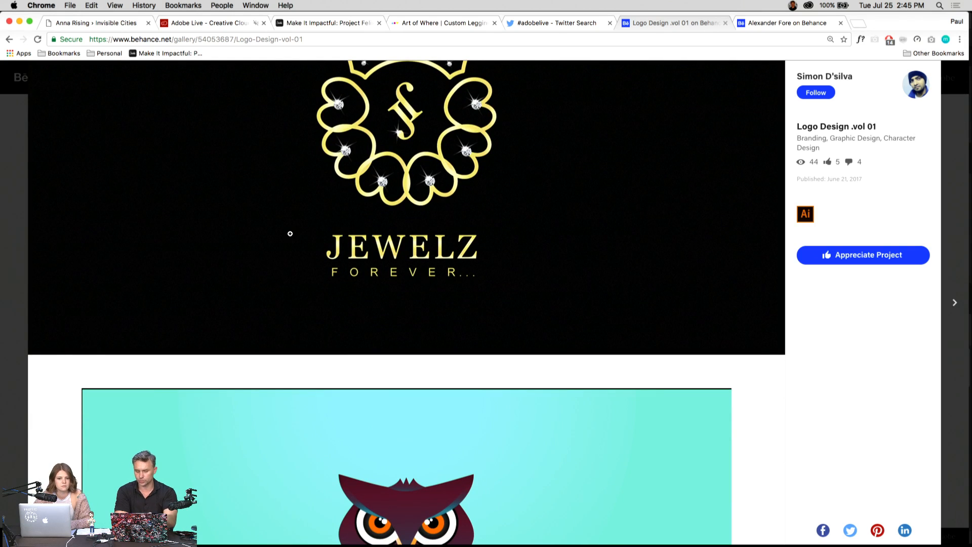
scroll(290, 234, "down", 10)
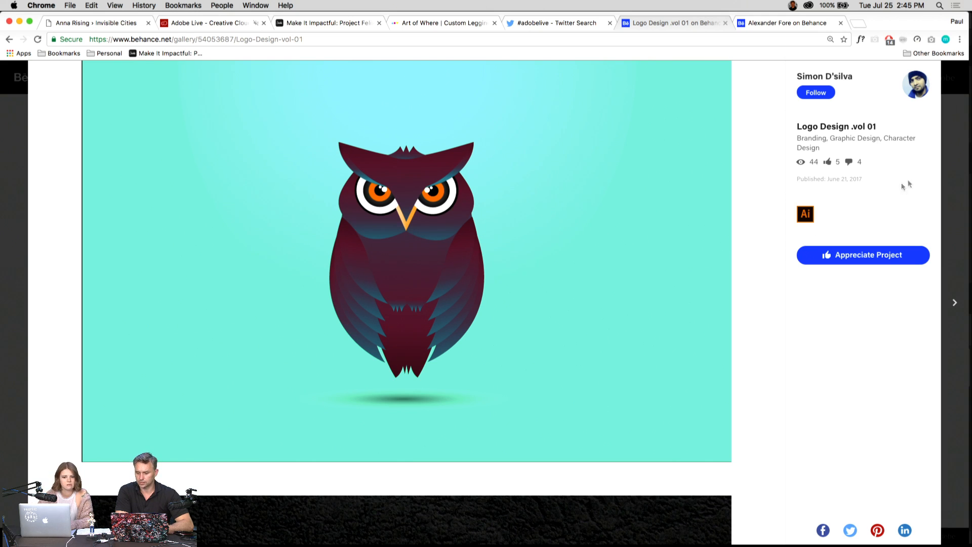
scroll(621, 229, "down", 8)
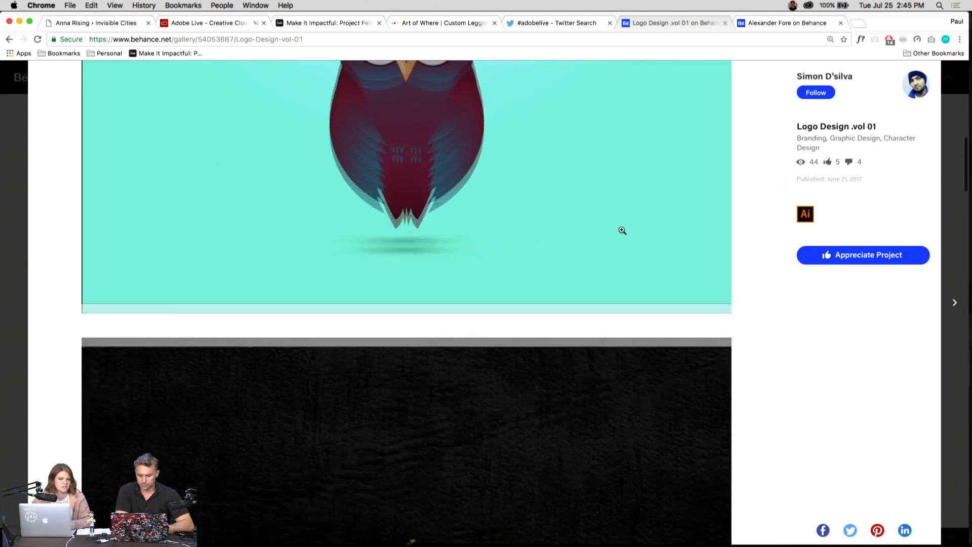
scroll(622, 230, "down", 10)
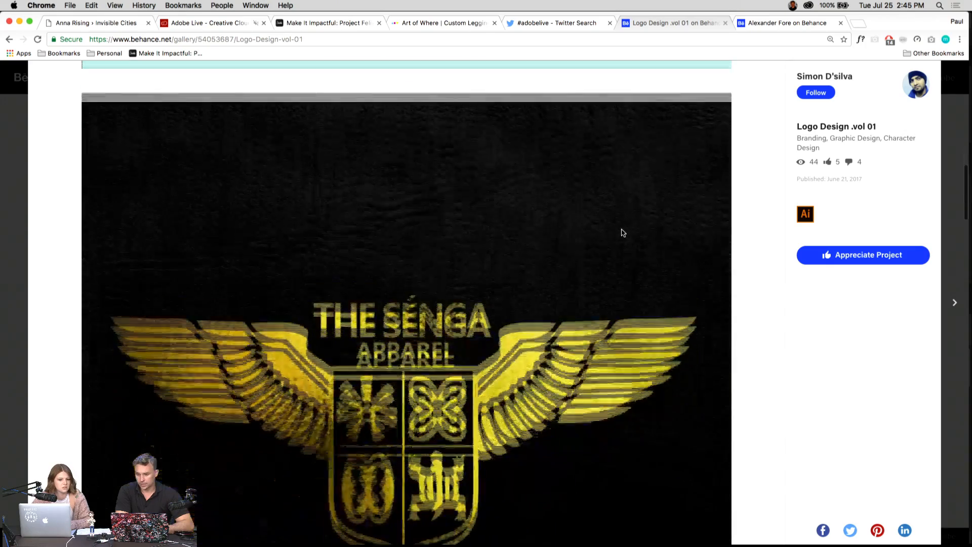
scroll(622, 232, "down", 20)
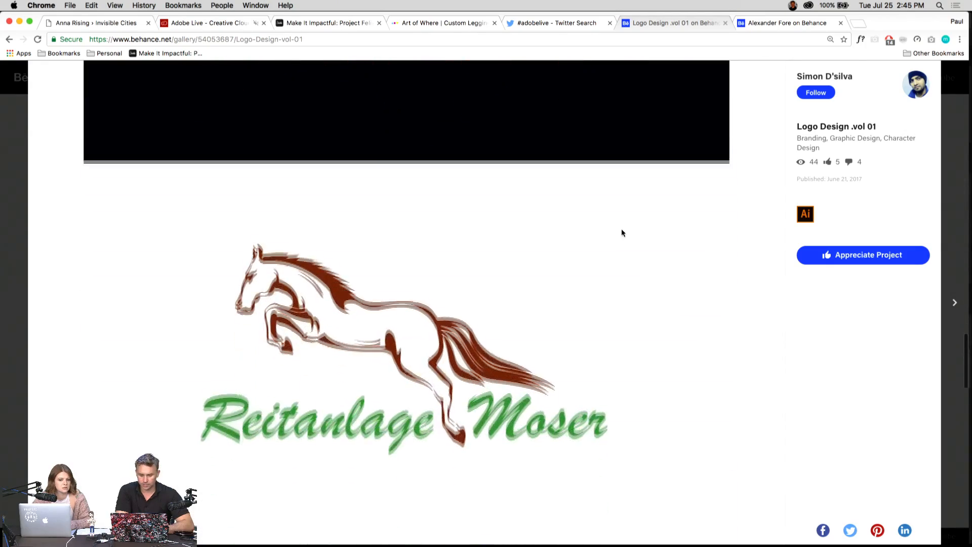
scroll(622, 230, "up", 18)
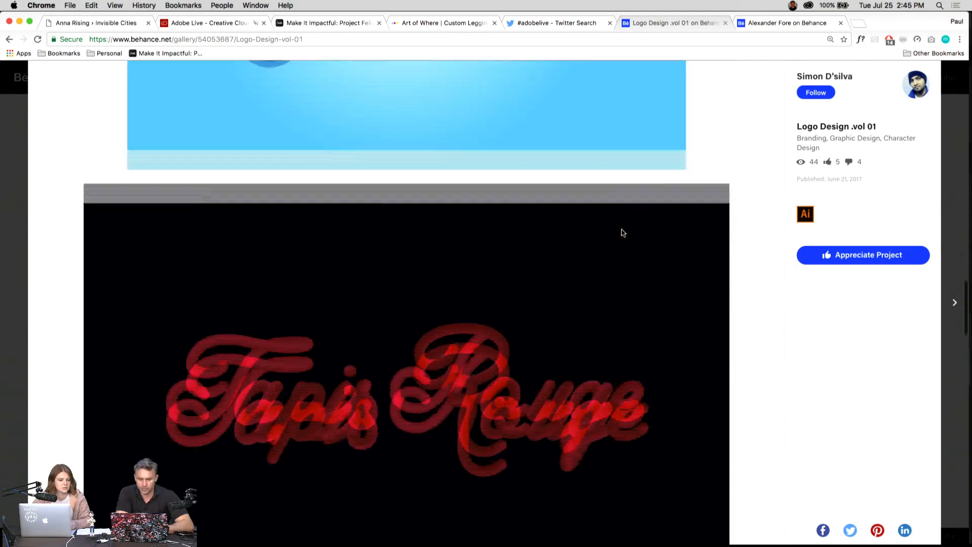
scroll(623, 232, "up", 15)
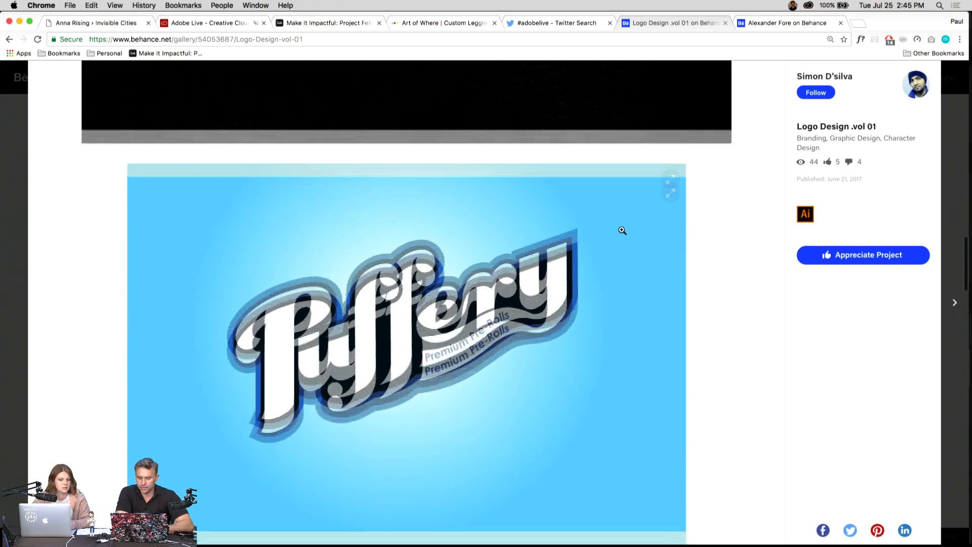
scroll(622, 231, "down", 1)
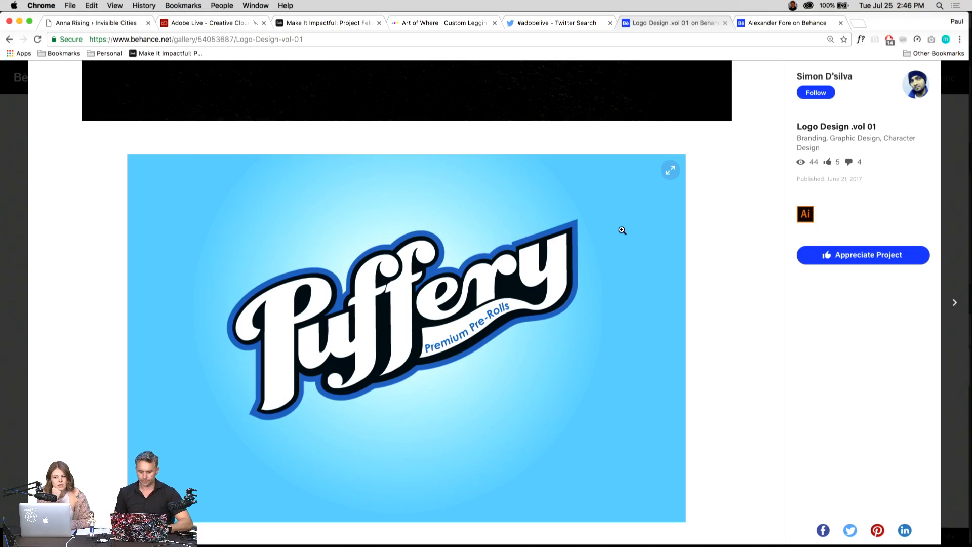
Step: Magnify the owl's body to inspect its gradients, restore its normal size and return to the Jewelz Forever logo
scroll(623, 230, "up", 15)
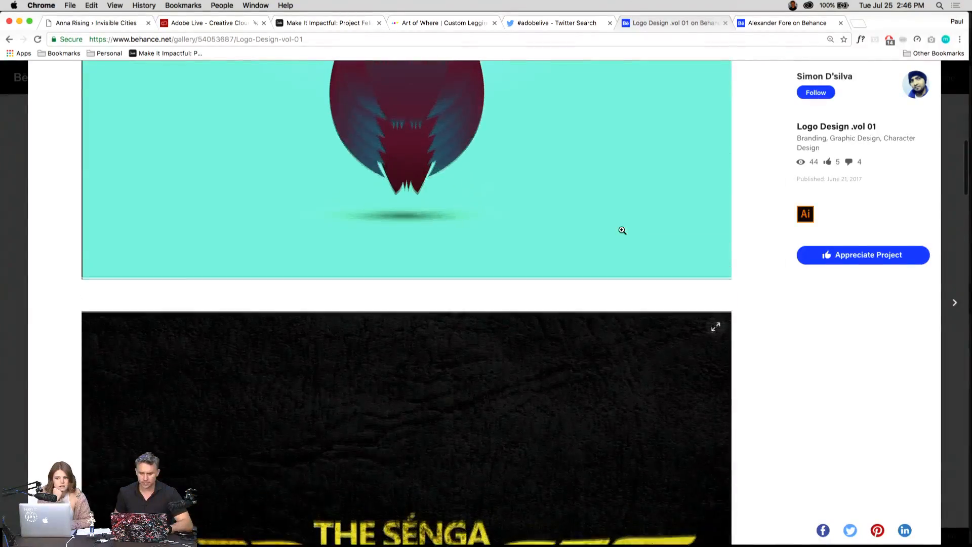
scroll(623, 231, "up", 6)
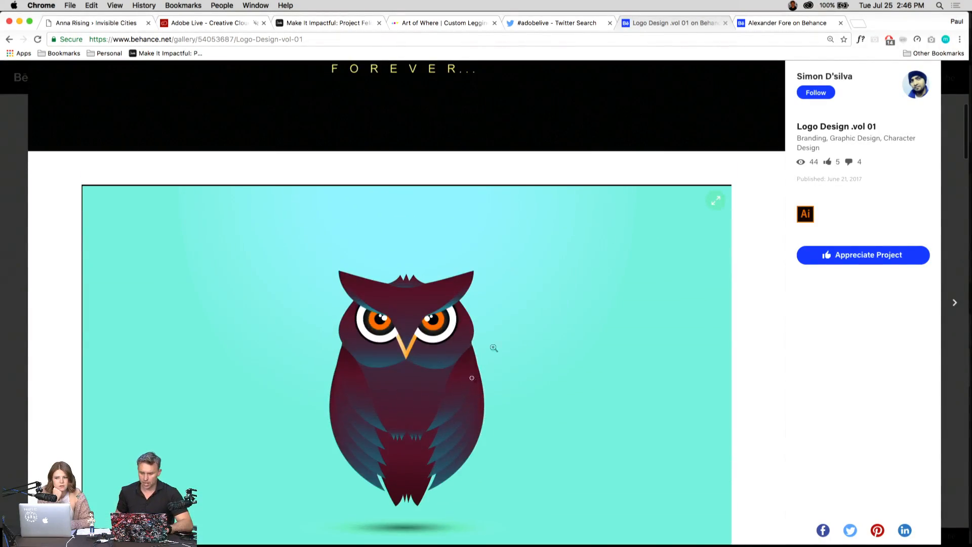
scroll(442, 464, "down", 2)
left_click(401, 382)
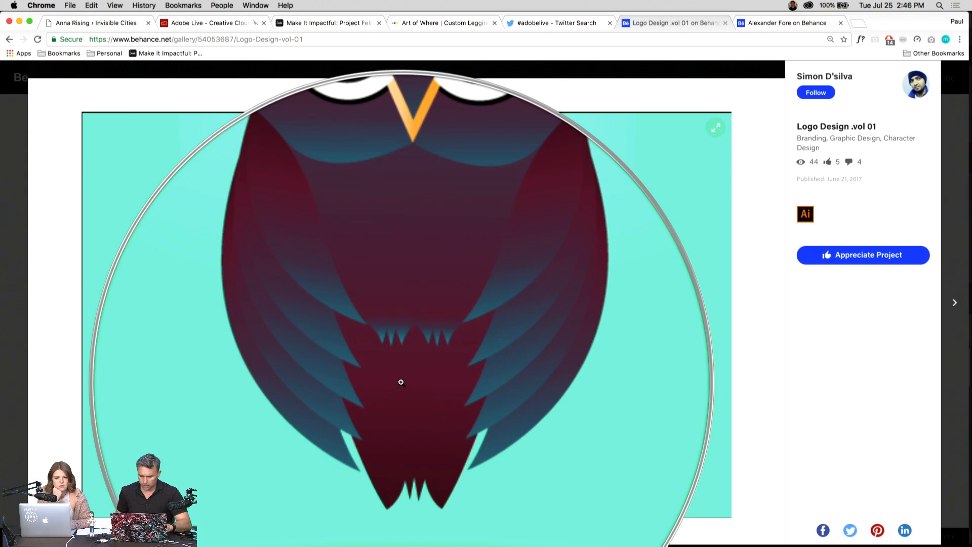
left_click(401, 383)
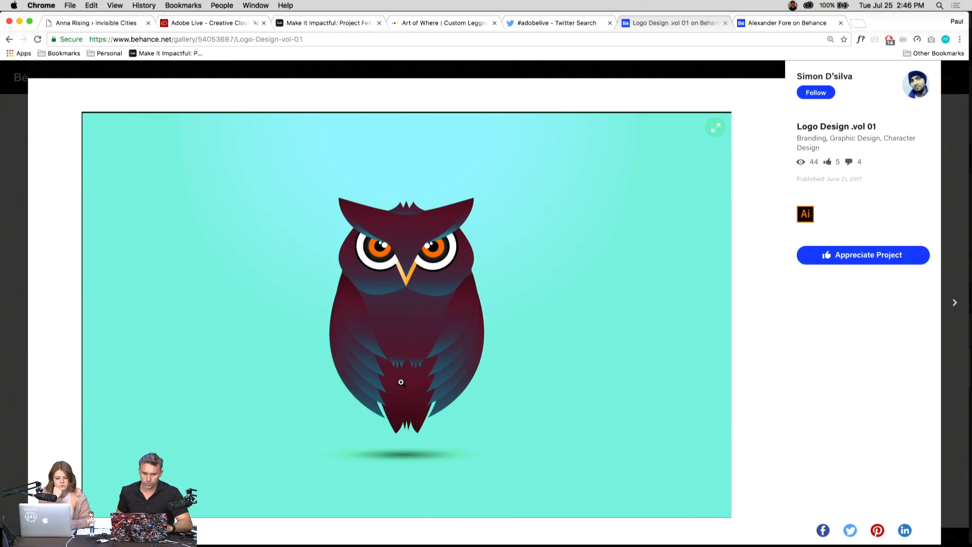
scroll(401, 382, "up", 10)
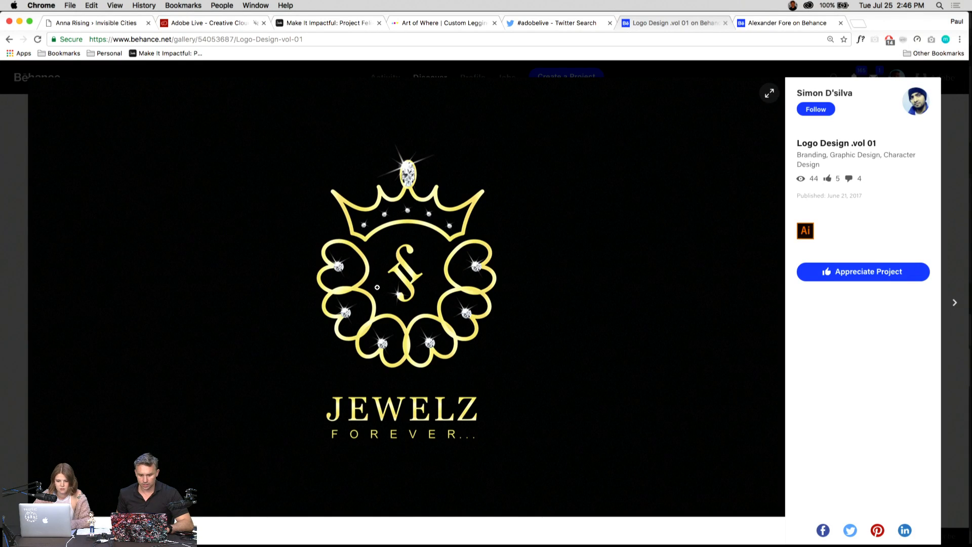
Step: Open the personal branding project from the second designer's Behance portfolio and view its sketchbook lettering page
left_click(762, 24)
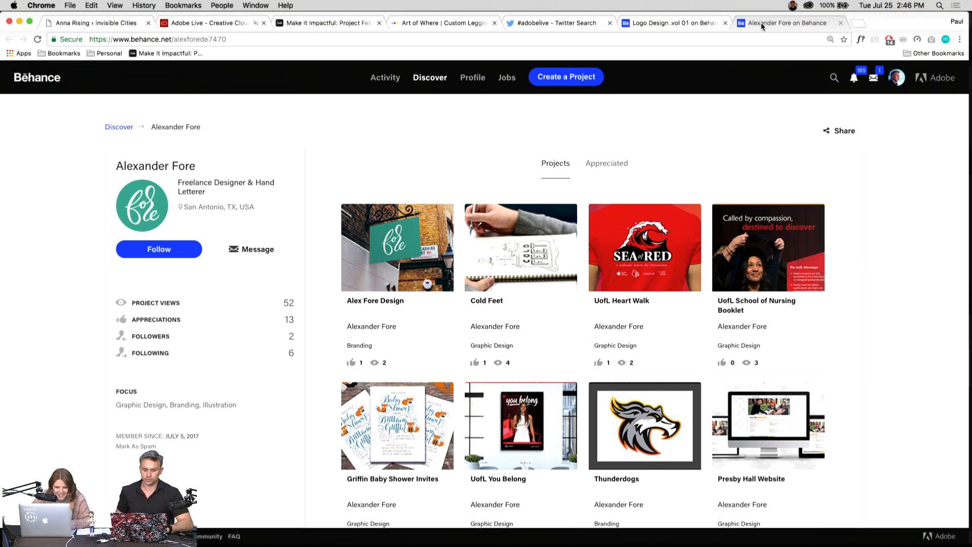
left_click(380, 264)
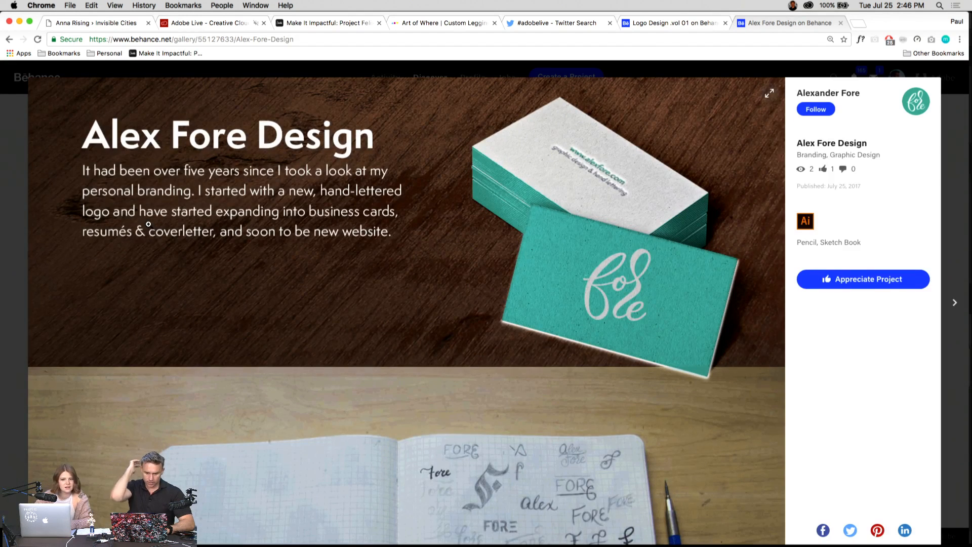
scroll(148, 224, "down", 5)
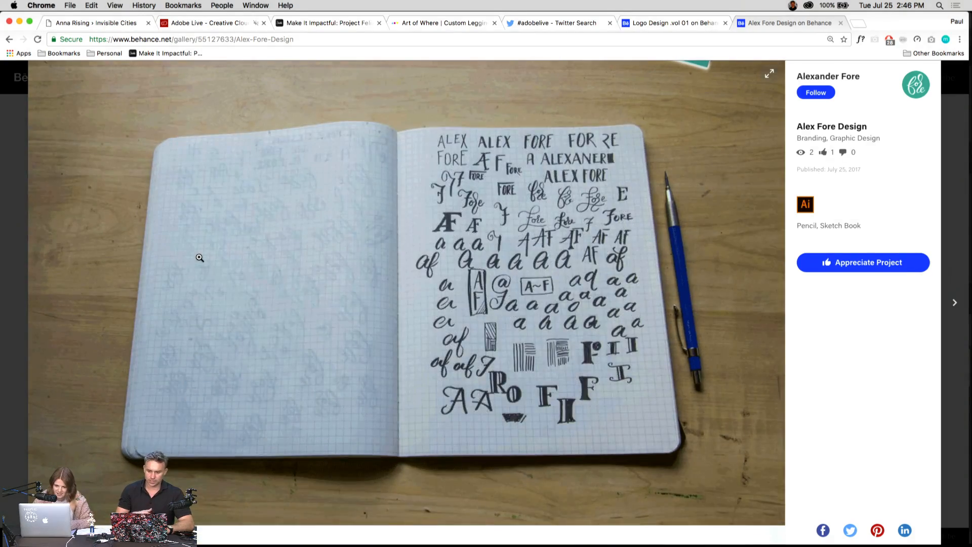
Step: Browse the branding project's images full screen from the sketchbook pages to the green street sign, and close the viewer
left_click(199, 258)
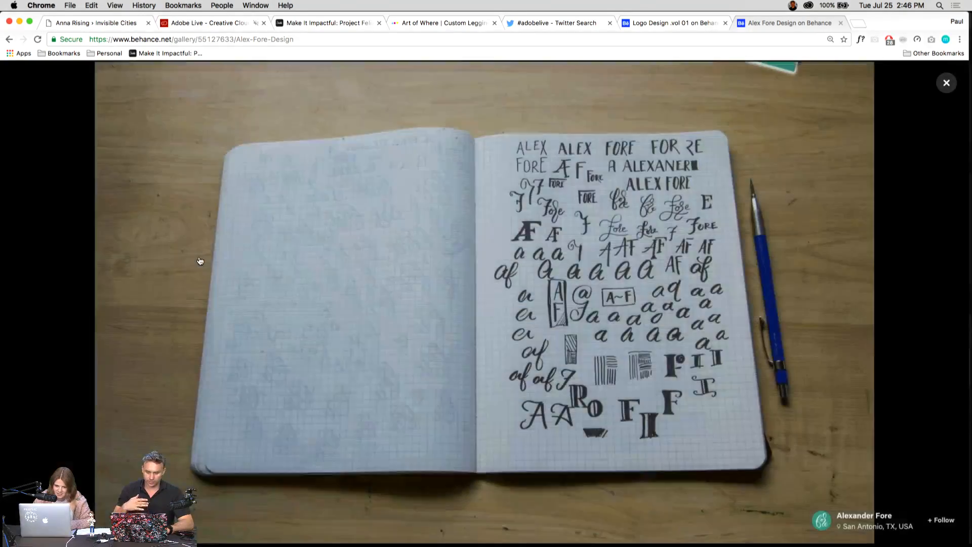
key("Right")
key("Right")
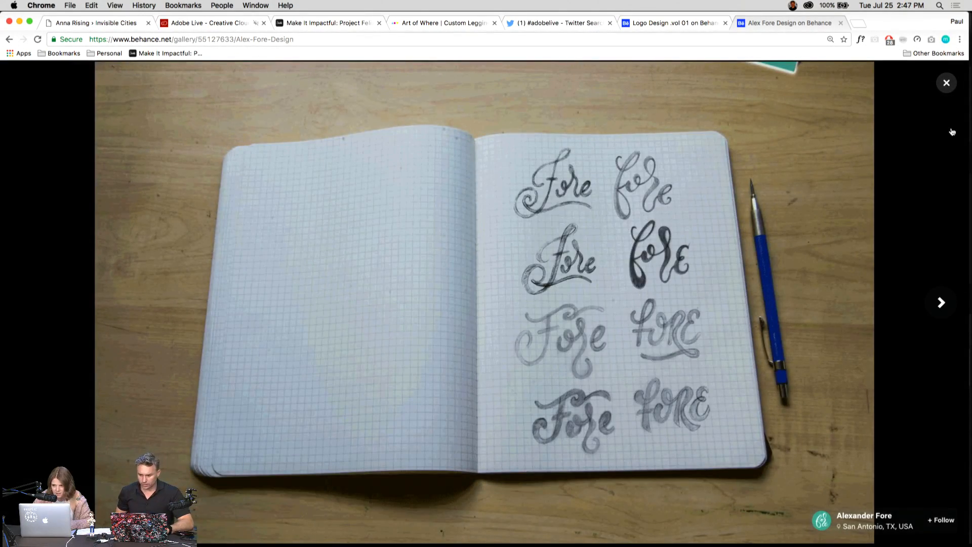
key("Right")
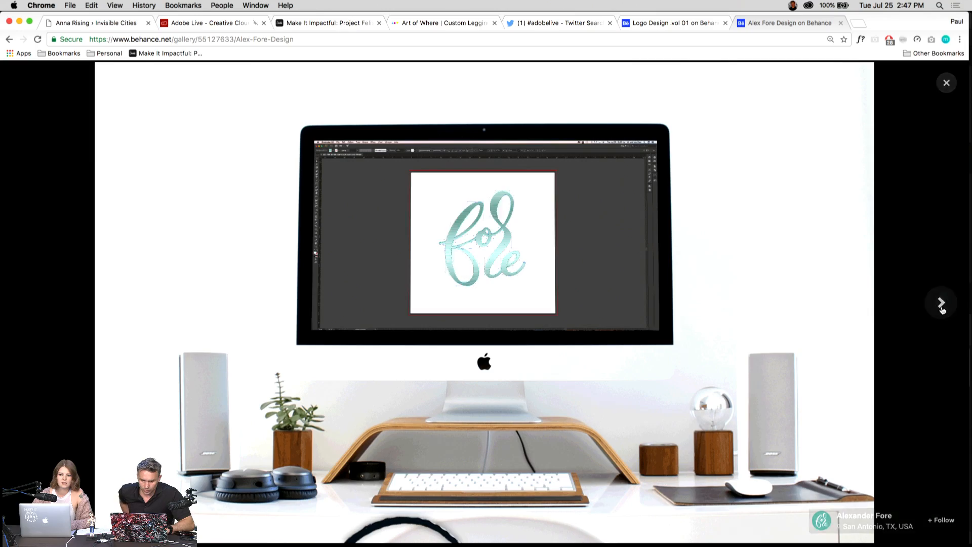
left_click(944, 310)
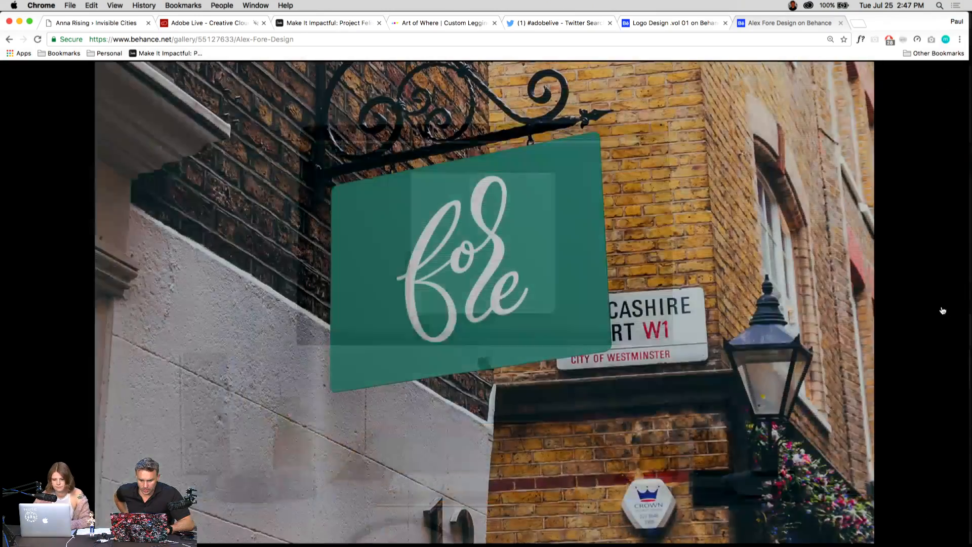
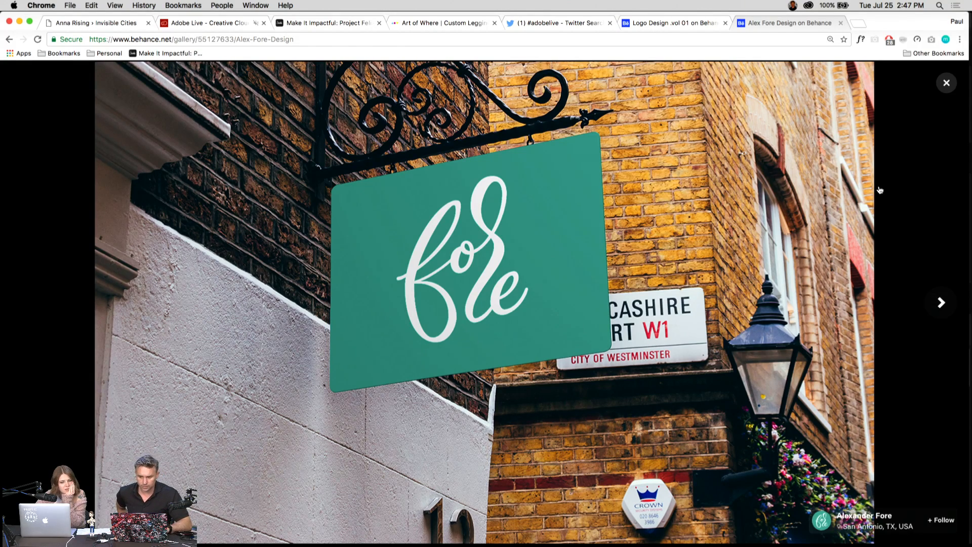
left_click(945, 83)
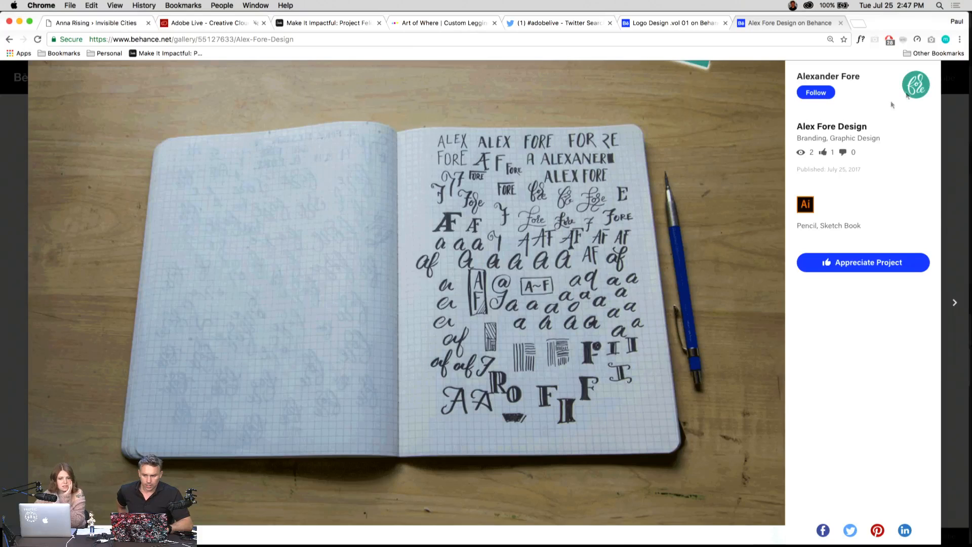
Step: Follow the hand letterer from their Behance profile and appreciate their personal branding project
left_click(945, 80)
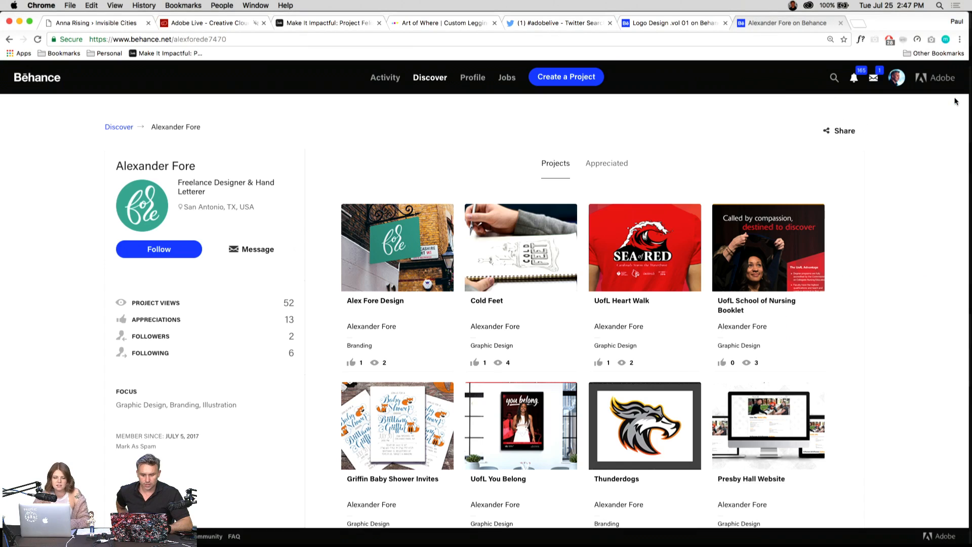
left_click(148, 250)
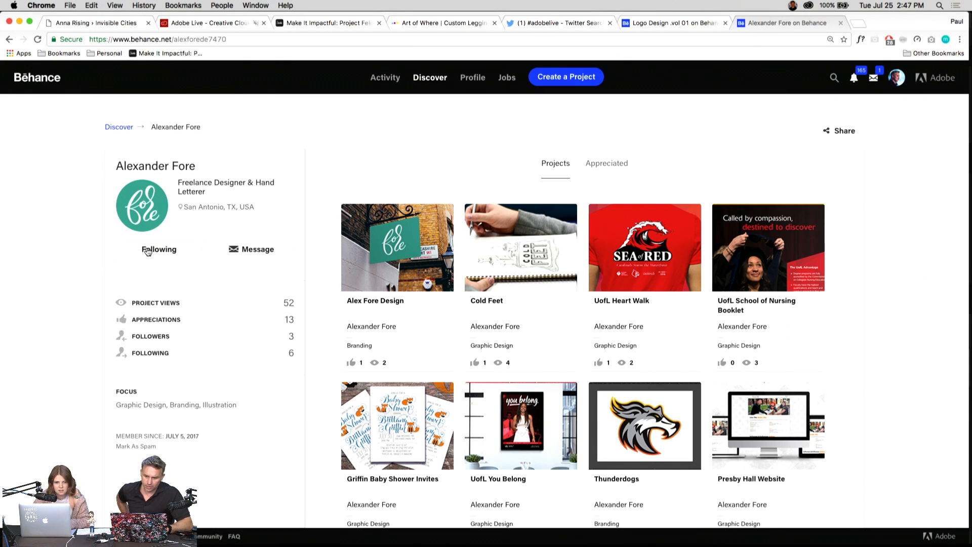
left_click(351, 233)
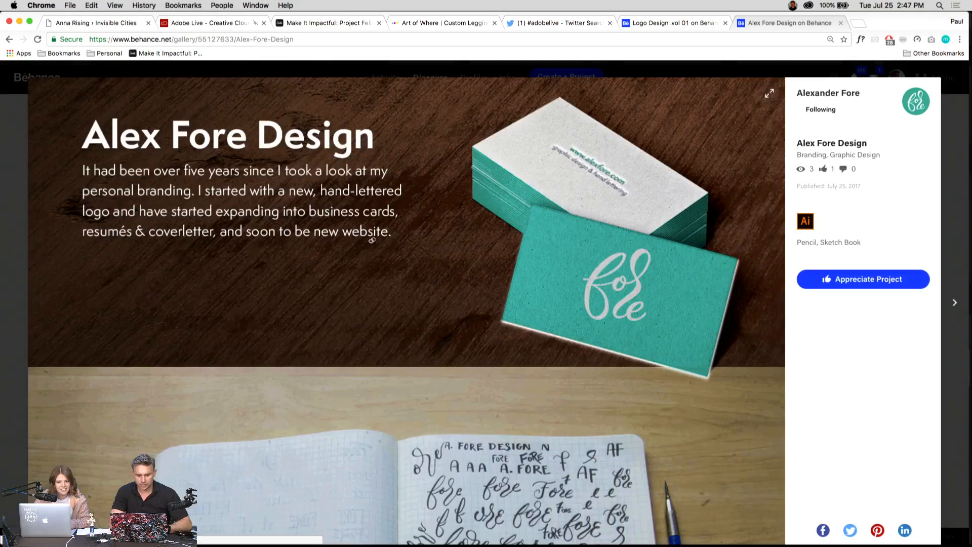
scroll(382, 231, "down", 10)
scroll(383, 232, "down", 10)
scroll(381, 230, "up", 10)
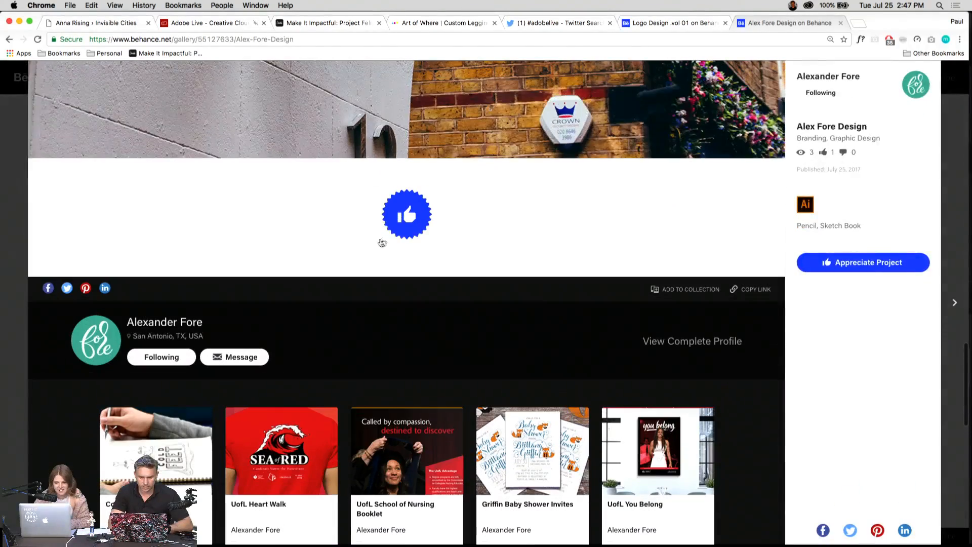
left_click(407, 229)
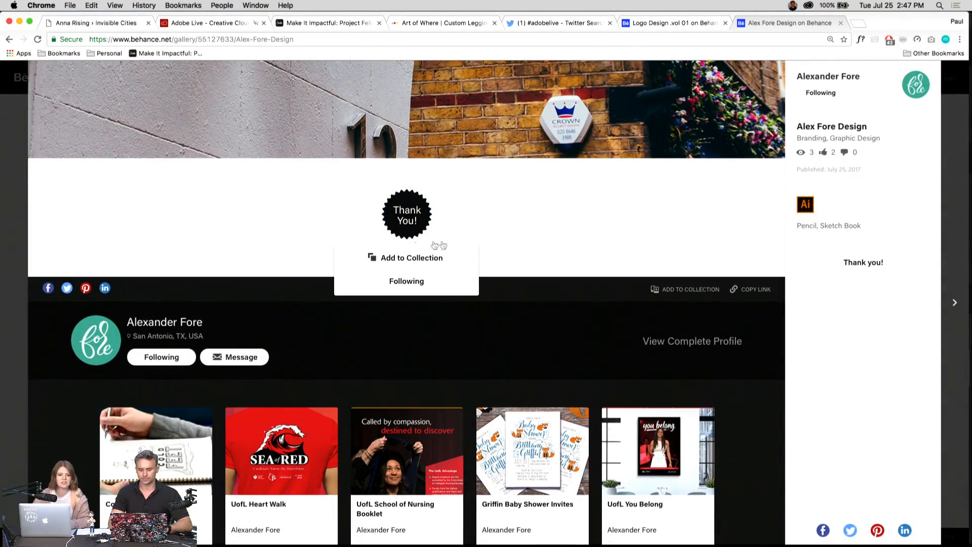
Step: Close the branding project, return to the Logo Design .vol 01 project and close it as well
left_click(959, 172)
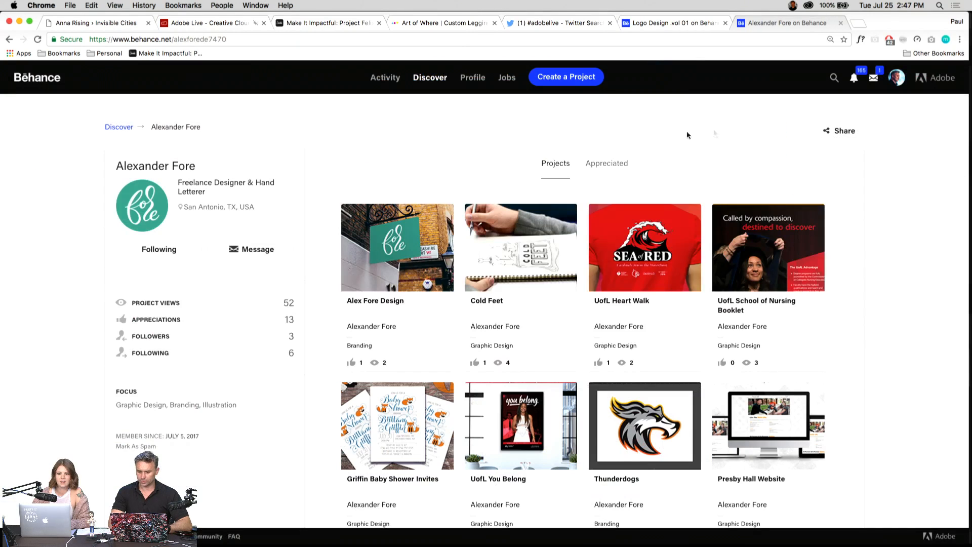
left_click(655, 22)
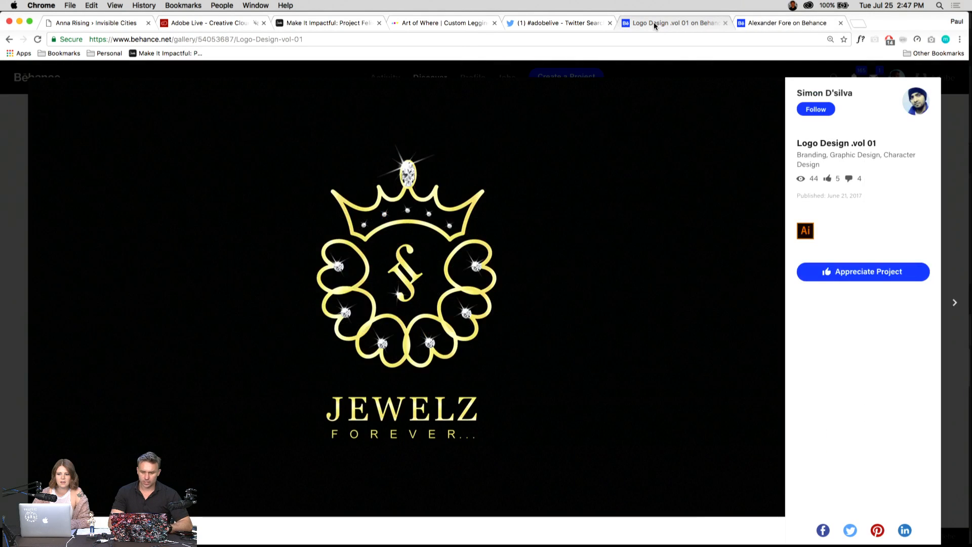
left_click(952, 181)
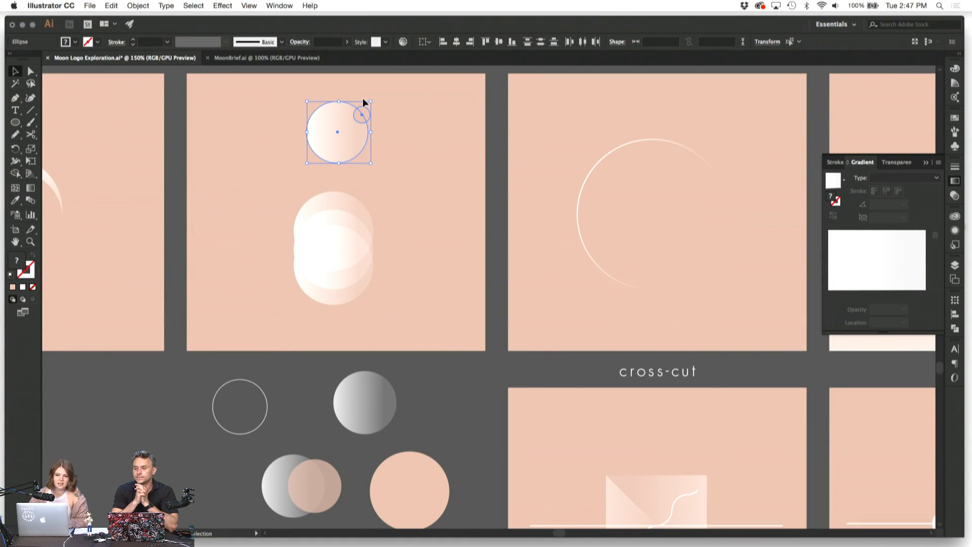
Step: Copy the moon's peach crater circle to its lower right and add an overlapping smaller copy about 13 px wide
left_click(390, 159)
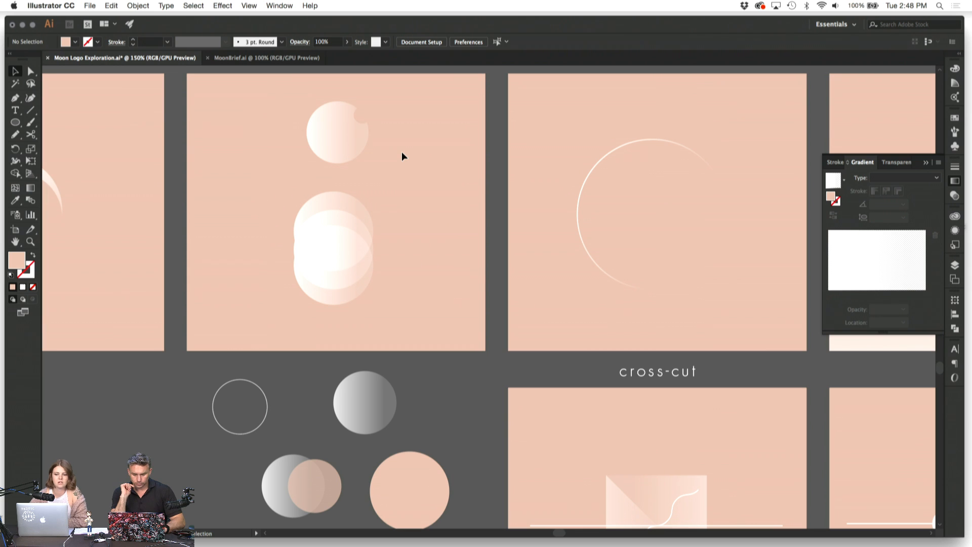
key("super+equal")
key("super+equal")
scroll(402, 152, "up", 8)
scroll(403, 152, "left", 4)
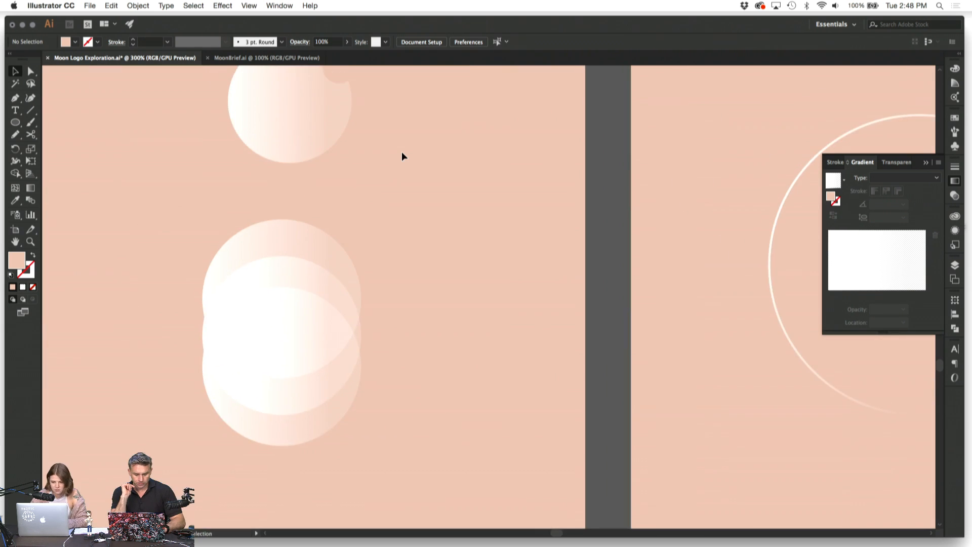
left_click(360, 184)
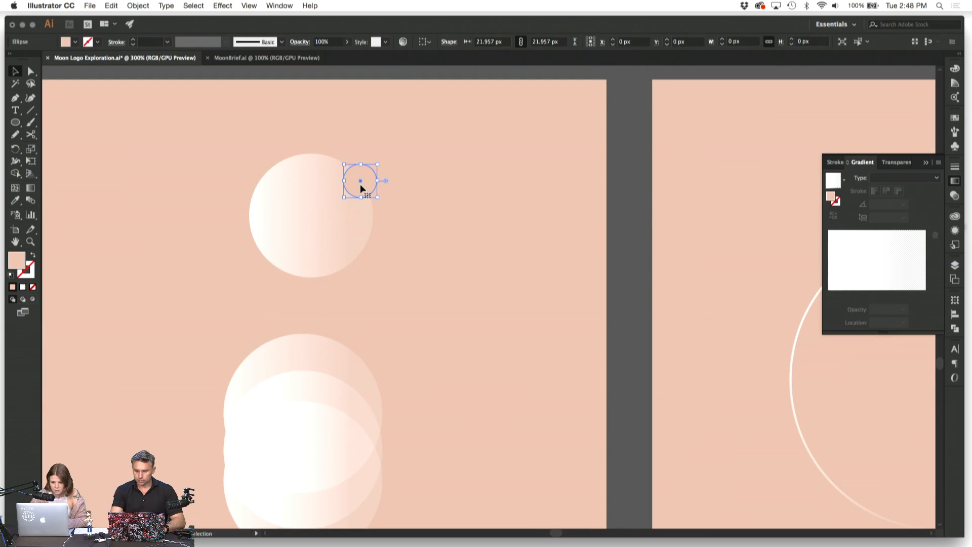
left_click(425, 218)
left_click(369, 184)
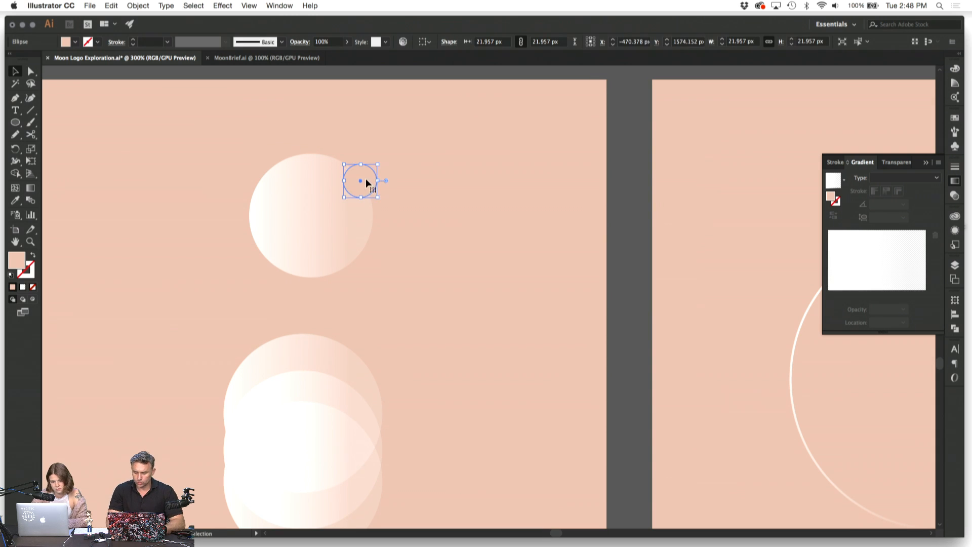
left_click_drag(369, 183, 339, 242)
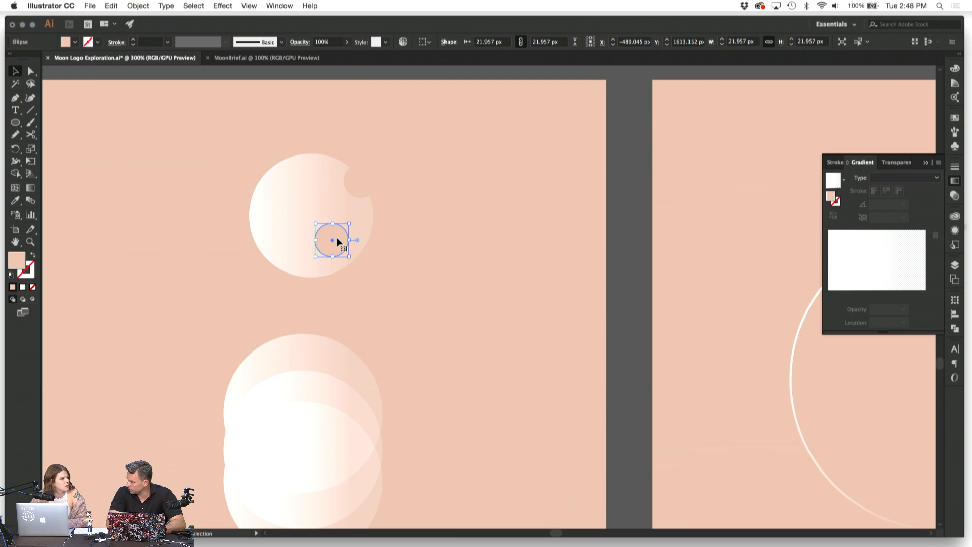
mouse_move(318, 255)
left_mouse_down()
mouse_move(337, 239)
mouse_move(330, 251)
left_mouse_up()
left_click(421, 308)
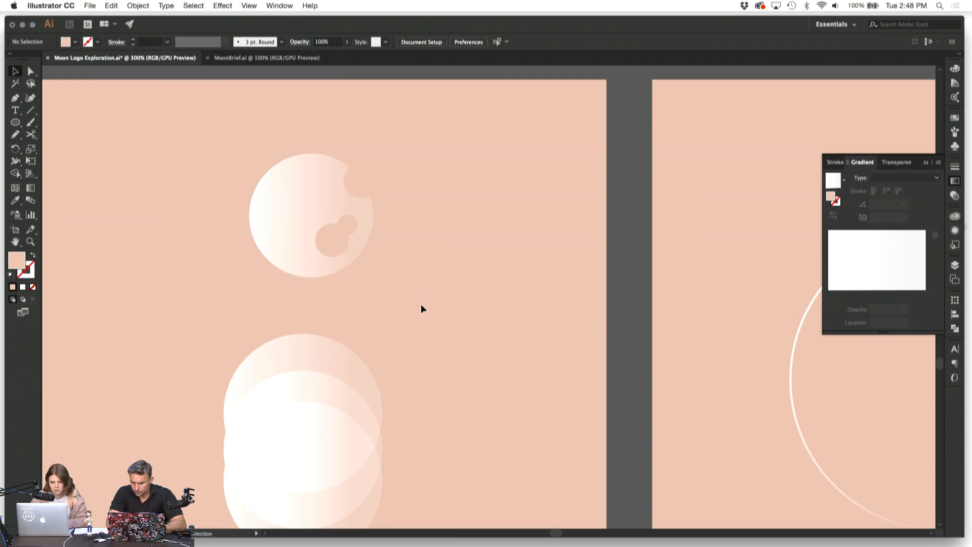
Step: Nudge the smaller crater circle slightly down against the larger one on the moon's lower right
scroll(423, 308, "left", 4)
left_click(459, 225)
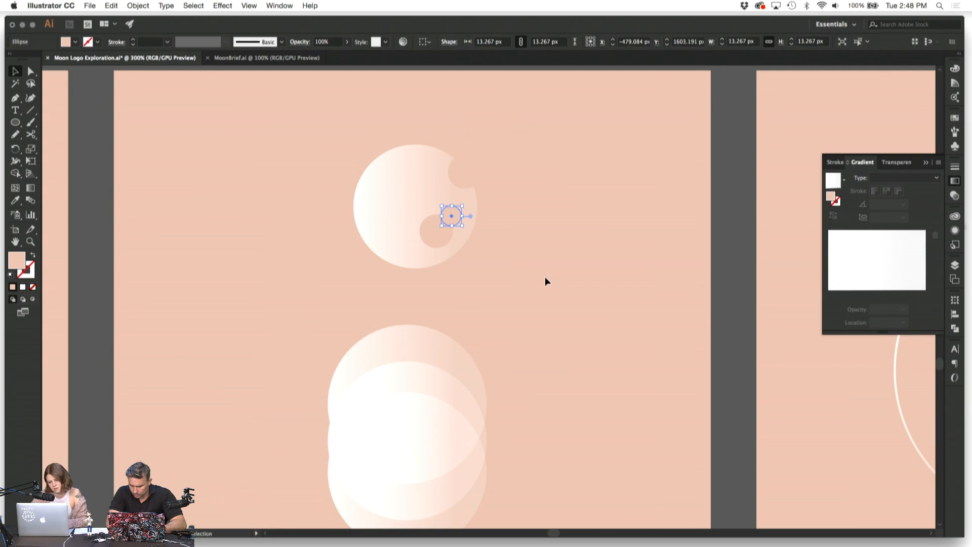
left_click(546, 279)
left_click(457, 214)
left_click(571, 275)
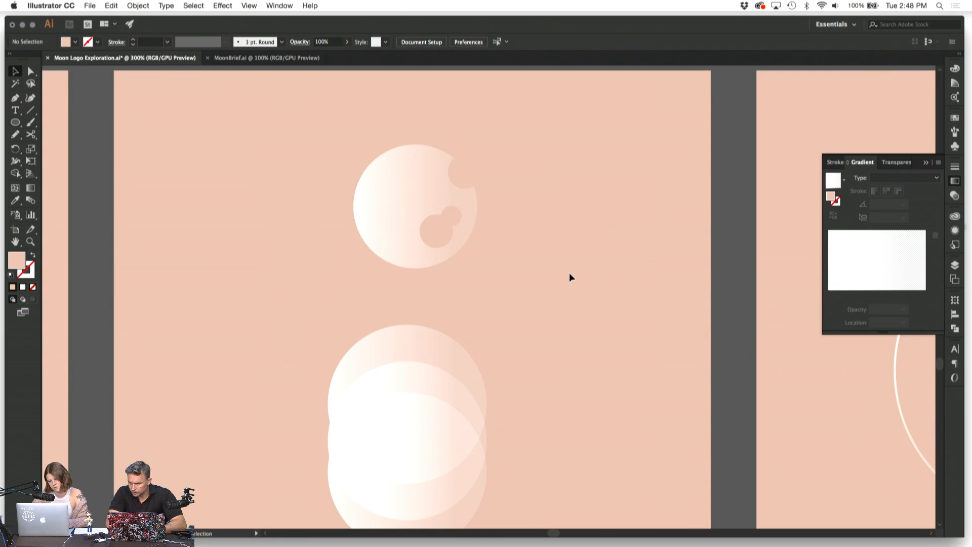
left_click(451, 221)
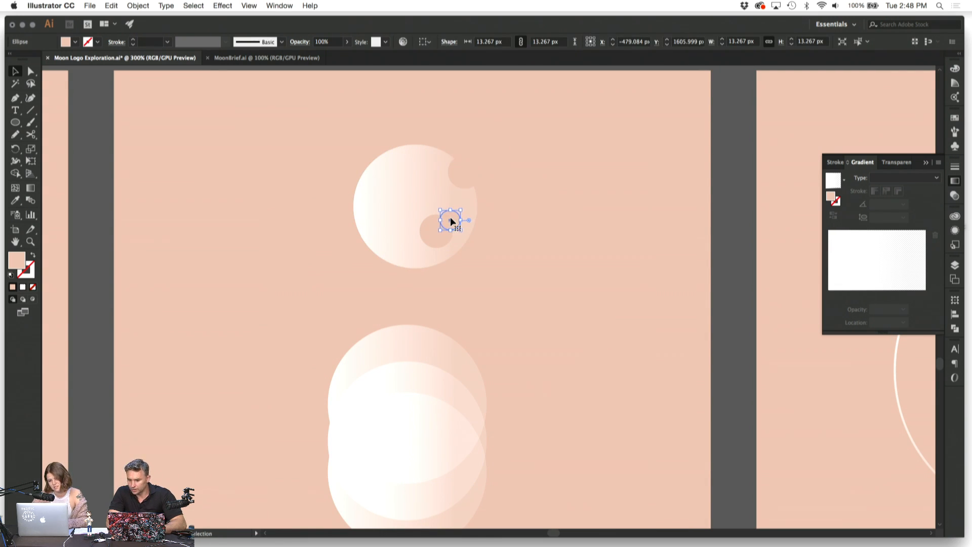
Step: Move the two overlapping crater circles off the moon into the gap beside the "free" artboard
left_click_drag(451, 222, 94, 192)
left_click(533, 252)
left_click(431, 241, "shift")
left_click(120, 311)
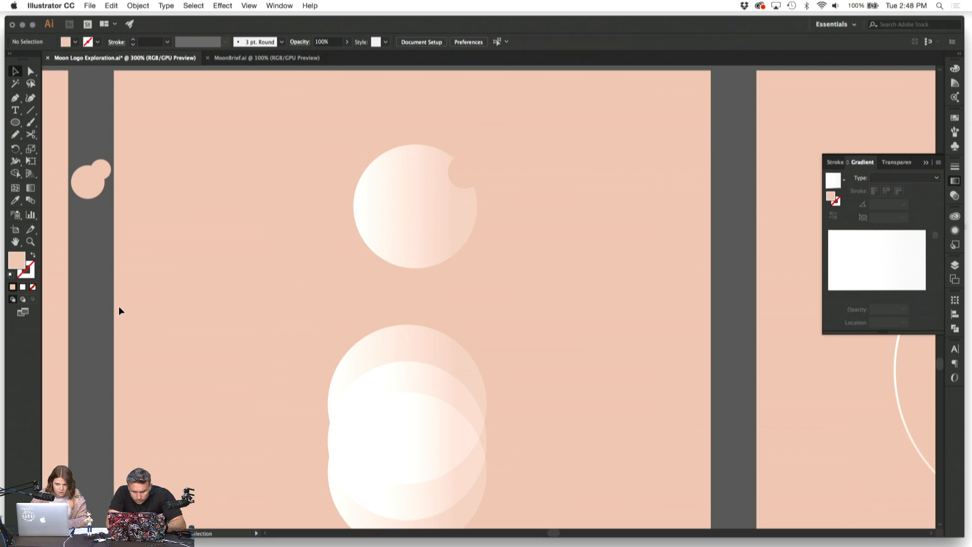
scroll(277, 265, "down", 2)
scroll(277, 264, "right", 1)
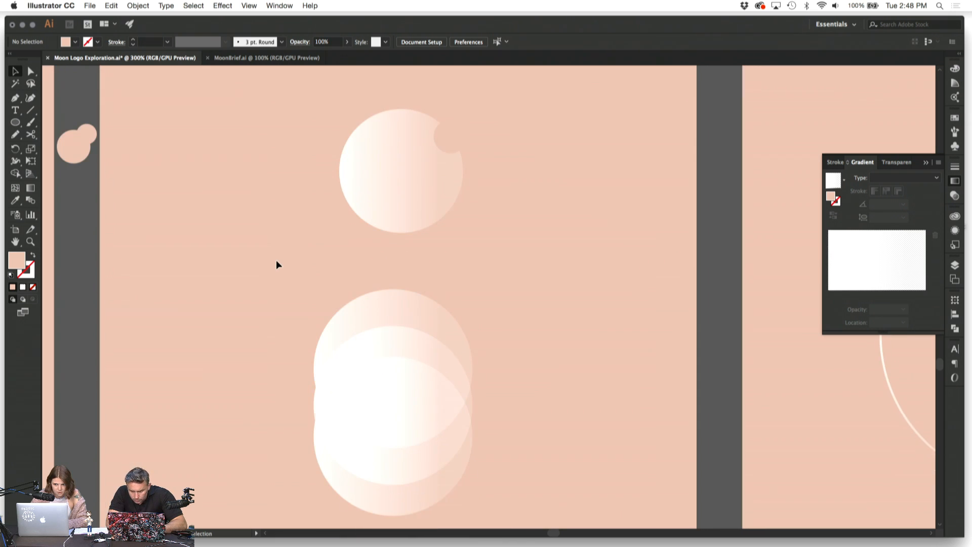
scroll(276, 262, "down", 2)
left_click(439, 102)
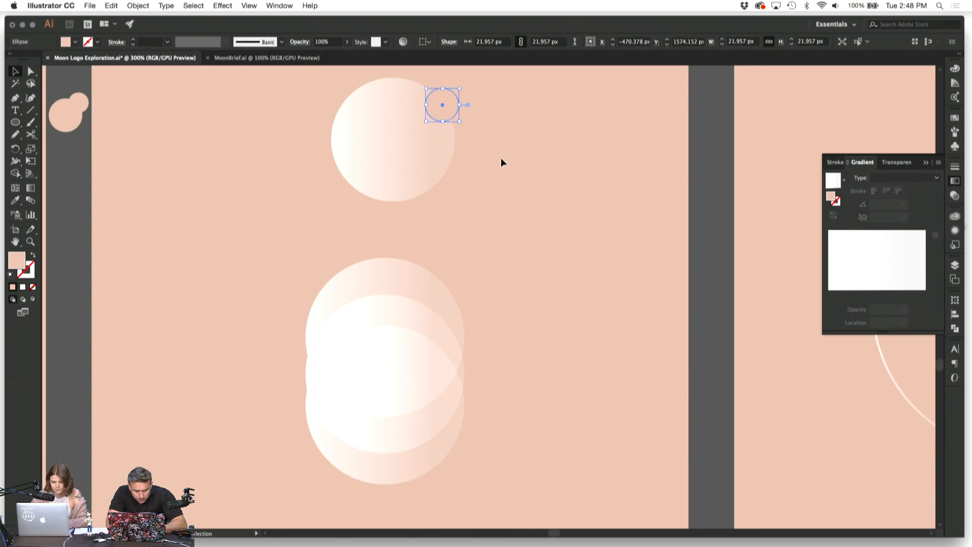
left_click(502, 160)
Step: Copy the white horizontal line from the "soft" artboard and place it across the "free" artboard between the moon and the overlapping circles
key("super+minus")
key("super+minus")
key("super+minus")
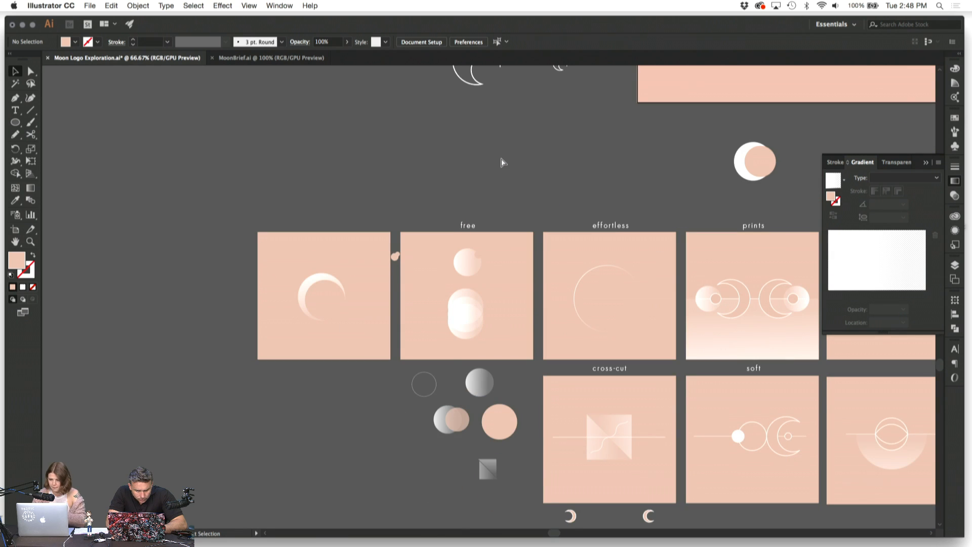
key("super+plus")
scroll(500, 157, "down", 8)
scroll(500, 157, "right", 5)
key("super+plus")
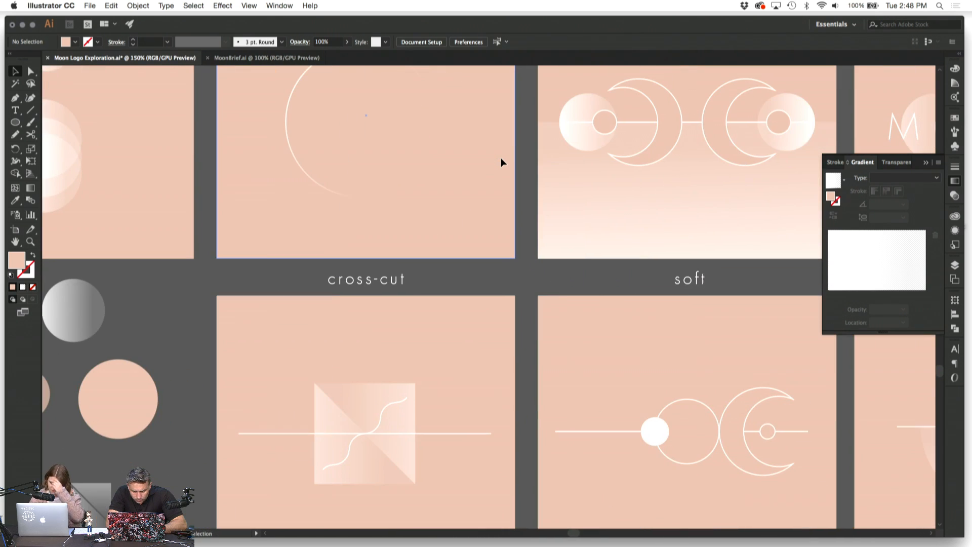
left_click(628, 432)
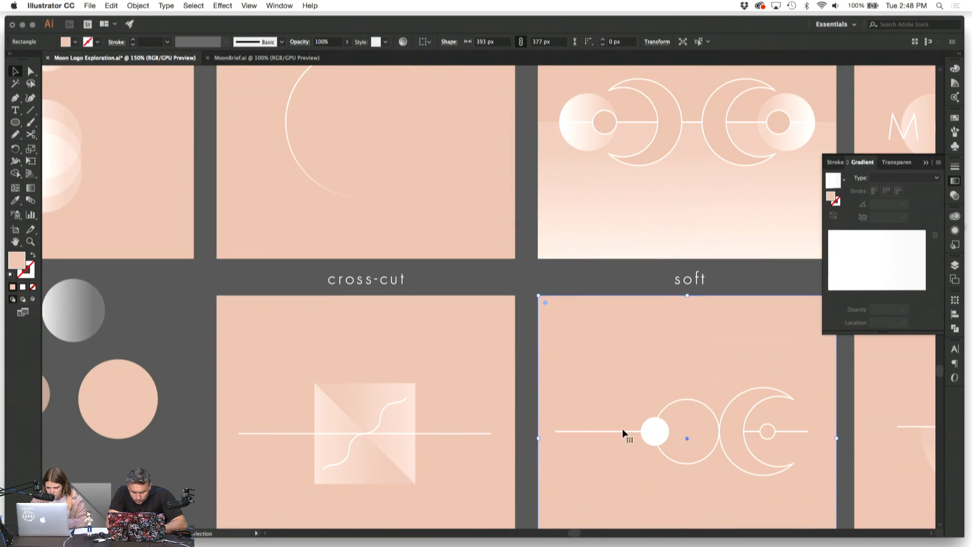
left_click(606, 432)
scroll(380, 274, "up", 5)
scroll(379, 273, "left", 8)
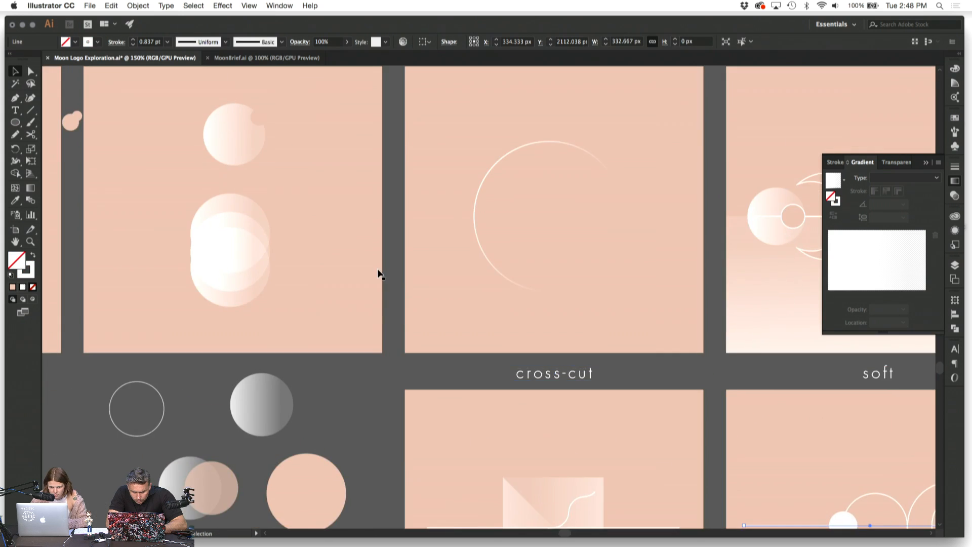
key("super+v")
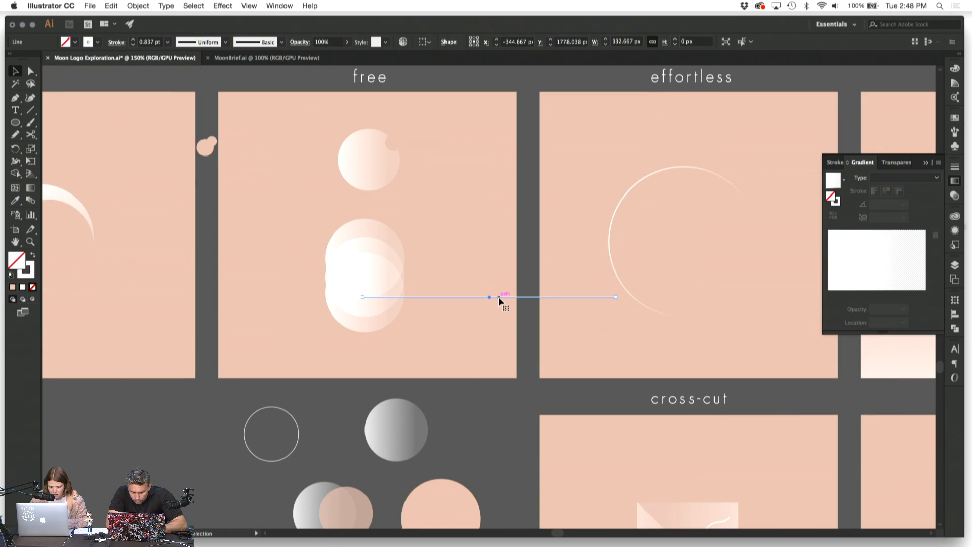
left_click_drag(499, 301, 423, 303)
left_click(467, 316)
Step: Delete the middle overlapping gradient circle and spread the other two side by side beneath the horizontal line
left_click(348, 238)
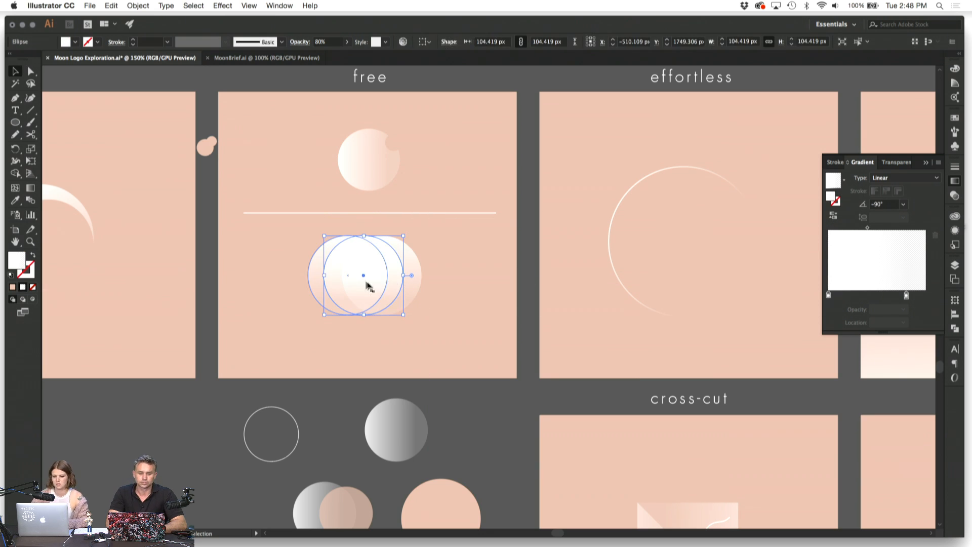
key("Delete")
left_click_drag(369, 289, 305, 289)
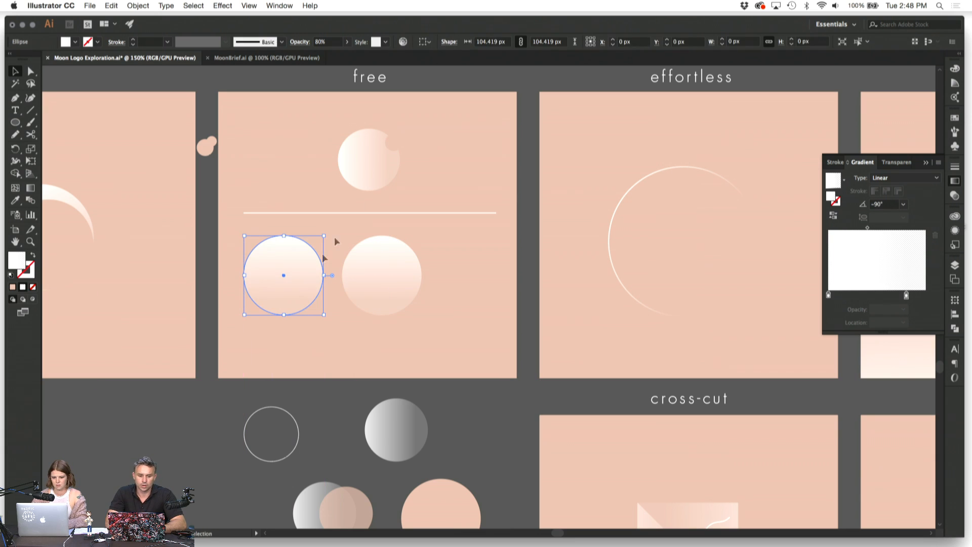
Step: Move the moon and its crater circle together off the "free" artboard to the empty area above it
left_click(392, 158)
left_click(440, 158)
left_click_drag(433, 158, 377, 134)
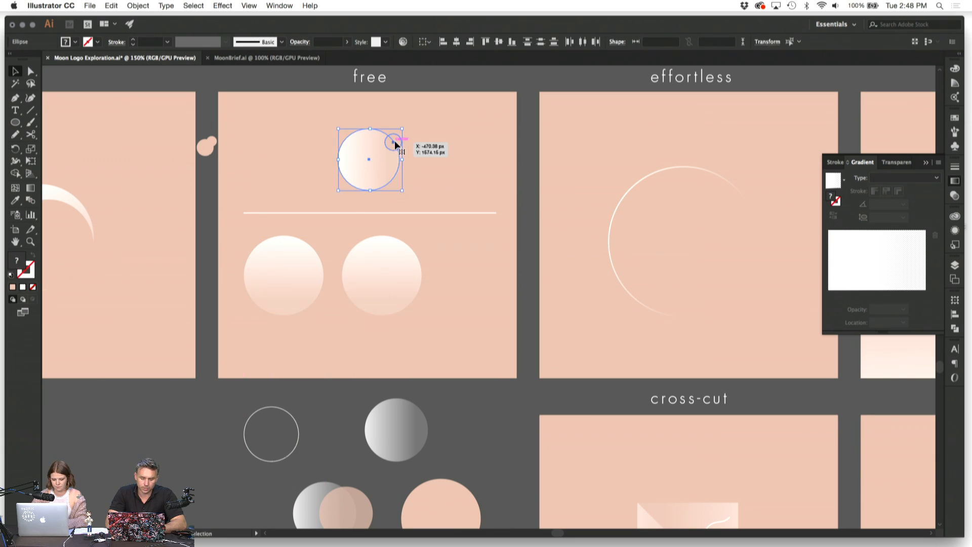
scroll(440, 182, "up", 2)
left_click_drag(393, 205, 252, 92)
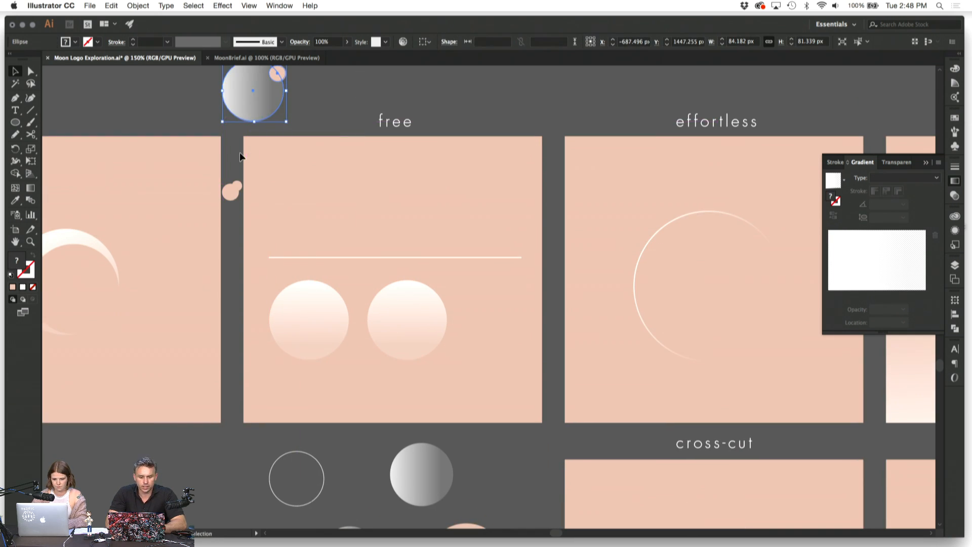
Step: Delete the spare crater circles beside the "free" artboard and move one gradient circle up onto the horizontal line
left_click(230, 191)
key("Delete")
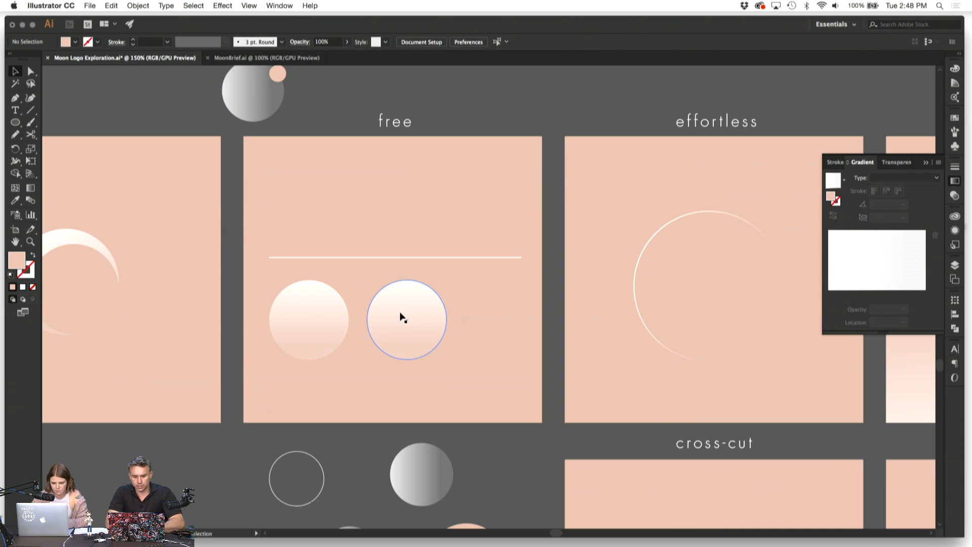
left_click_drag(403, 318, 384, 254)
left_click(350, 205)
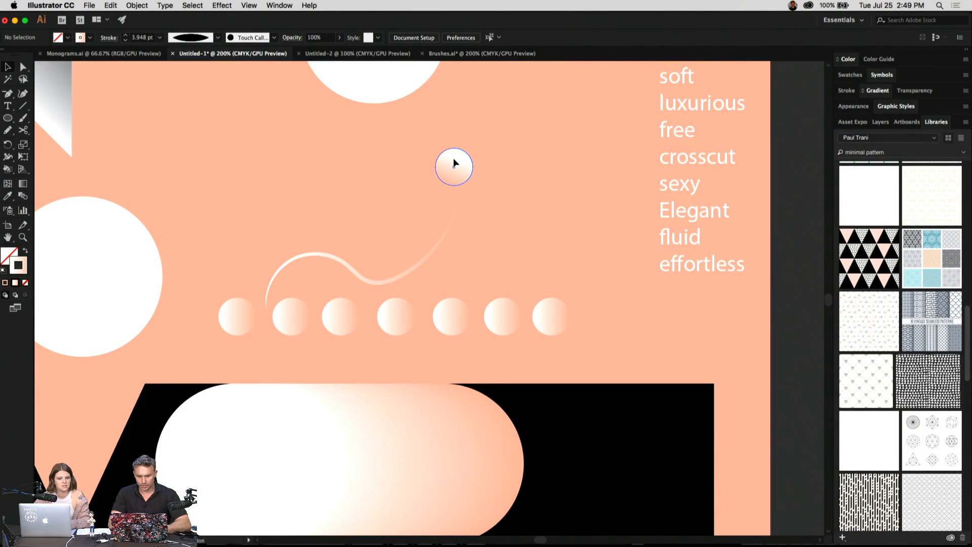
Step: In the Untitled-1 document, try a copy of the small gradient circle on the wavy line, and delete it
left_click_drag(454, 163, 388, 270)
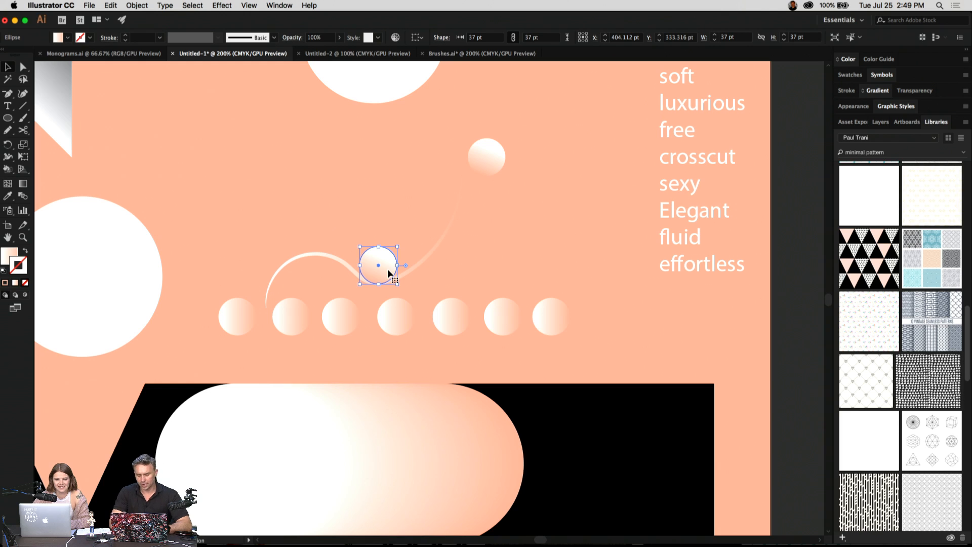
key("Delete")
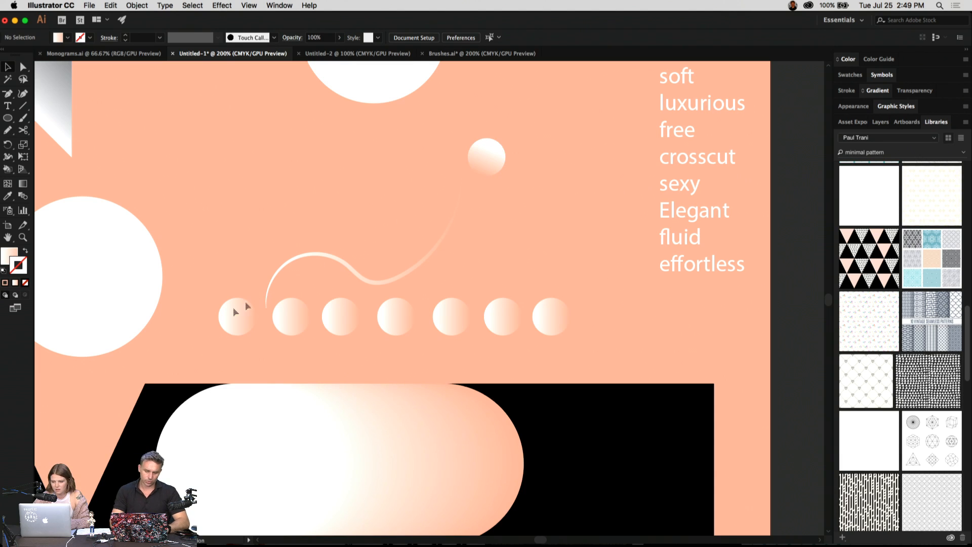
Step: Delete the spare gradient circle below the horizontal line on the "free" artboard in the Moon Logo Exploration document
left_click(288, 265)
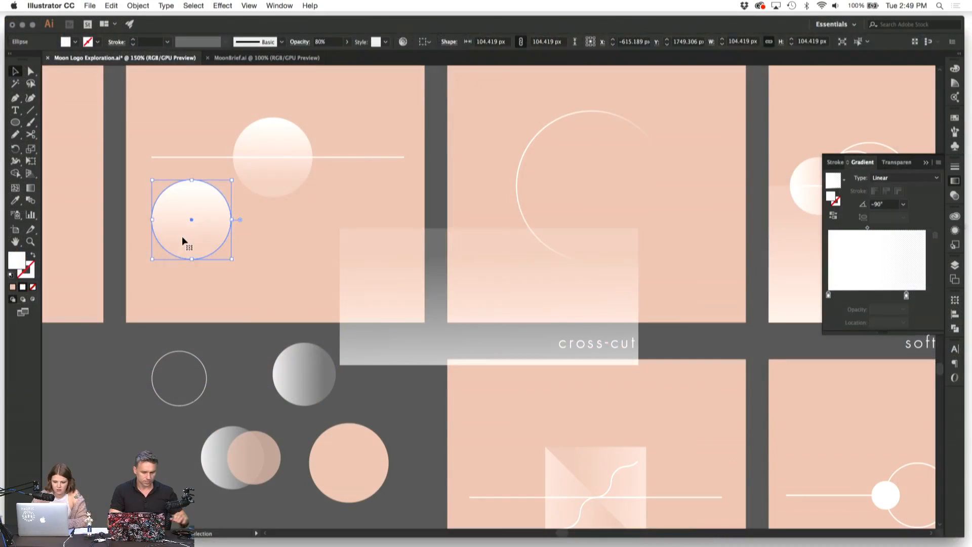
left_click(410, 278)
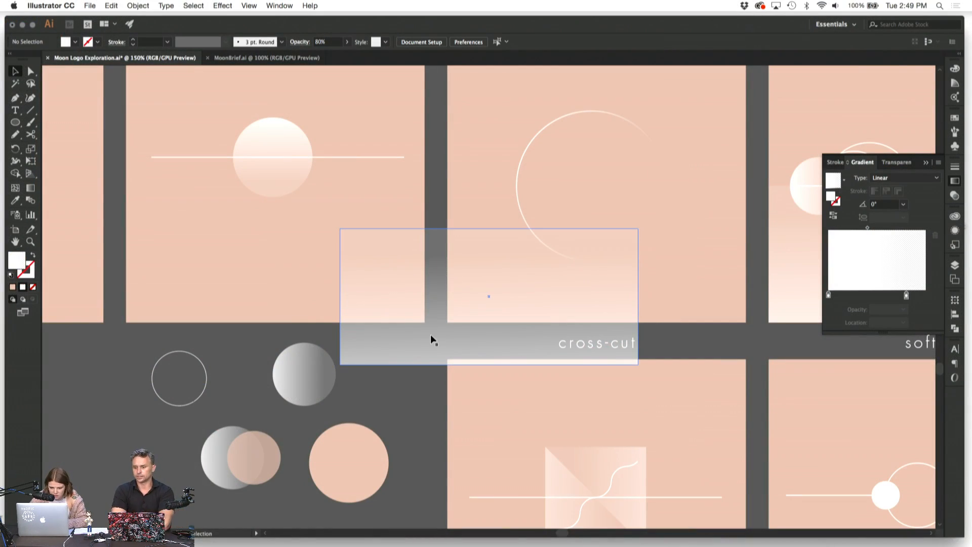
Step: Move the gradient rectangle onto the "free" artboard, resize it to about 46 by 303 px, and centre it on the moon
left_click_drag(430, 339, 217, 295)
scroll(394, 387, "up", 2)
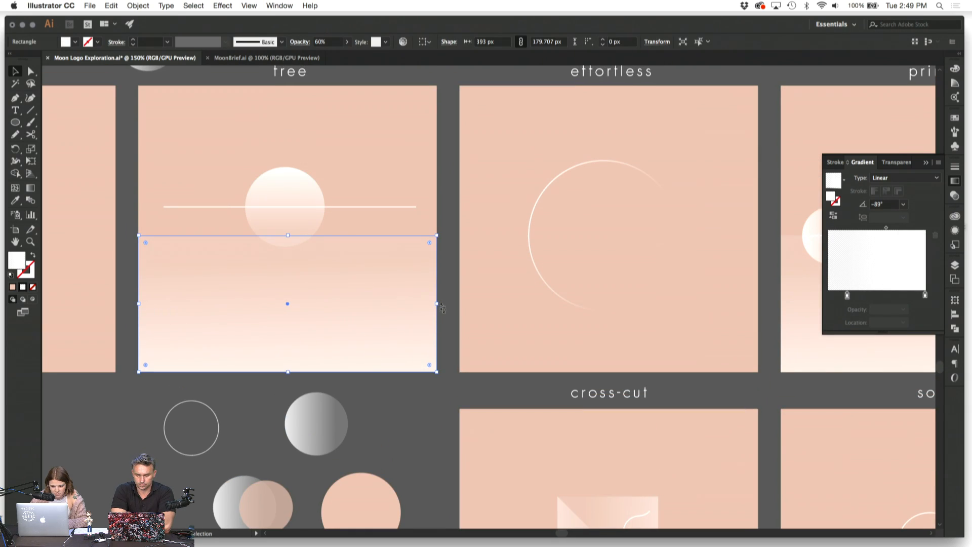
left_click_drag(437, 304, 280, 275)
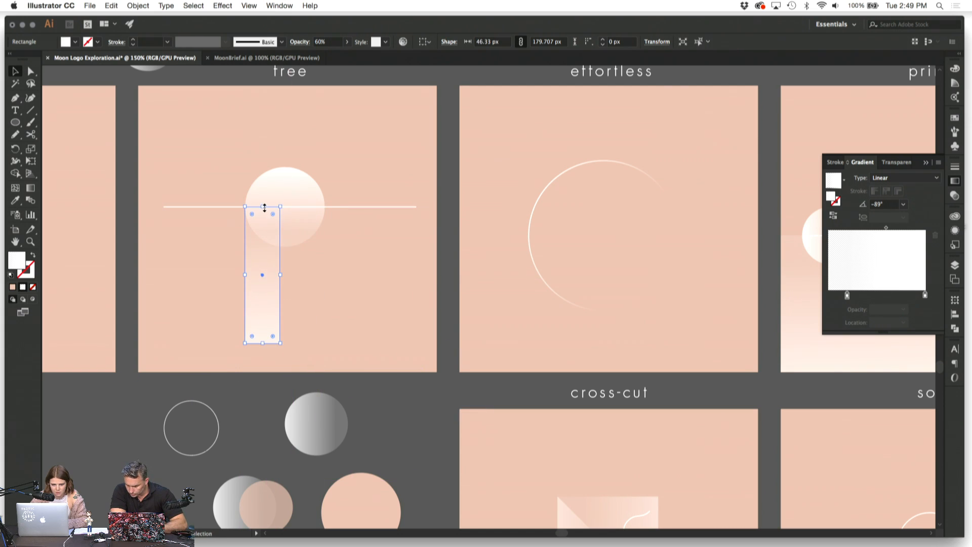
left_click_drag(264, 208, 267, 115)
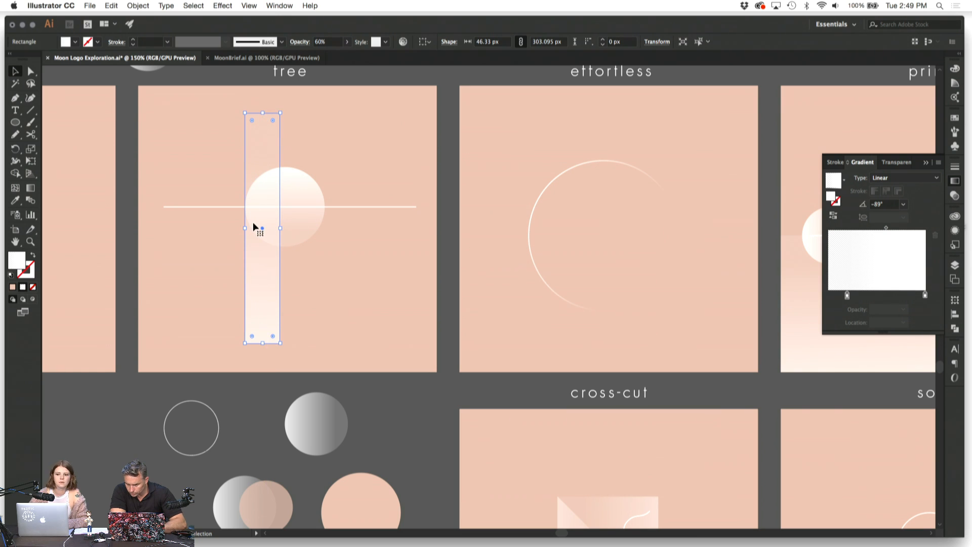
left_click_drag(261, 300, 280, 304)
left_click(345, 300)
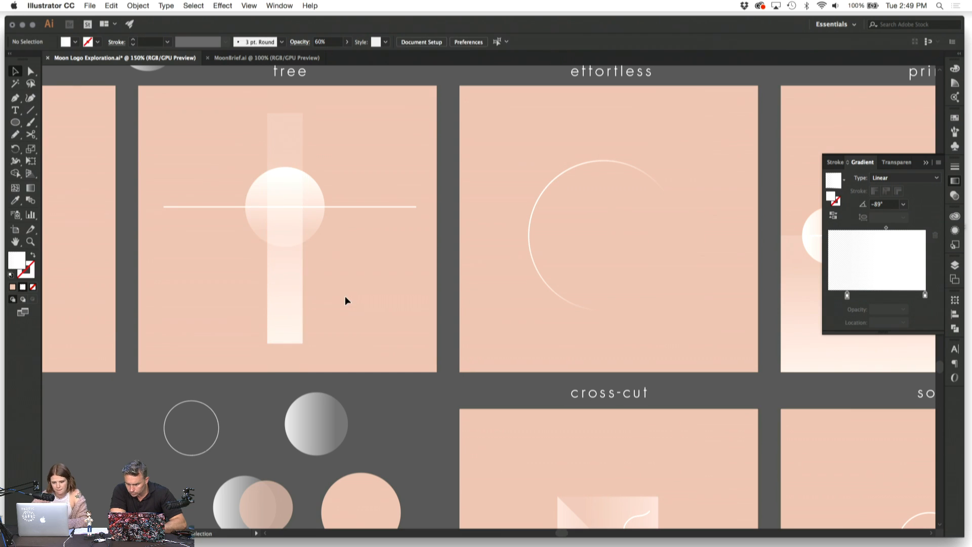
Step: Resize the gradient pillar to the moon's width, about 105 by 195 px, reaching from the moon's lower part to the artboard's lower edge
left_click(293, 305)
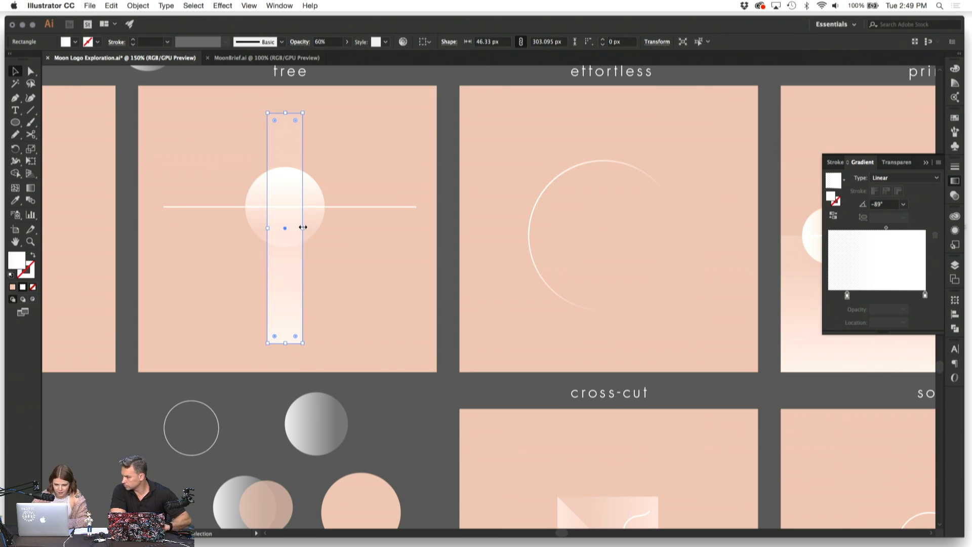
left_click_drag(303, 228, 245, 228)
left_click_drag(287, 115, 285, 223)
left_click(369, 272)
left_click(289, 282)
left_click(370, 189)
left_click(292, 162)
left_click_drag(286, 344, 284, 369)
left_click(256, 428)
Step: Fade out the upper end of the pillar by setting its gradient's first stop to 0% opacity
key("super+minus")
key("super+minus")
key("super+minus")
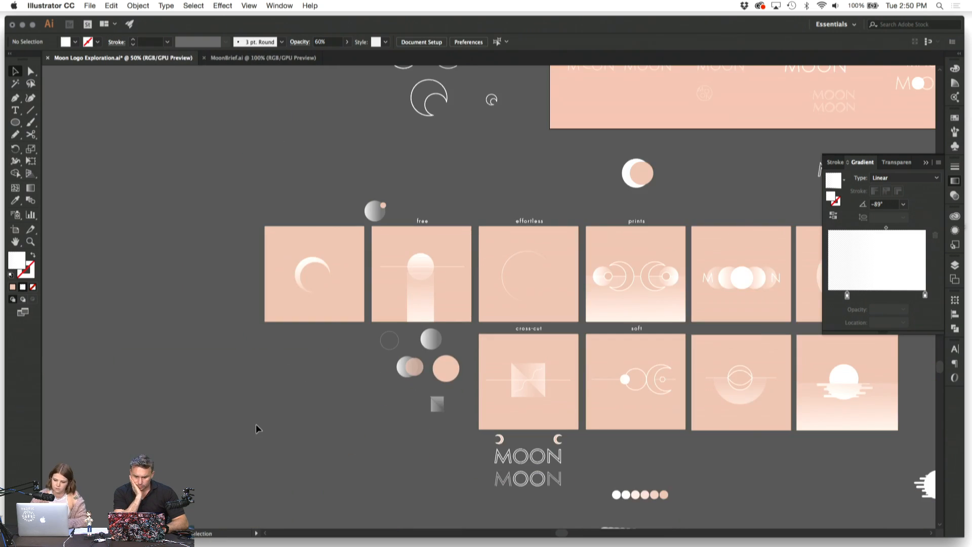
key("super+1")
left_click(354, 290)
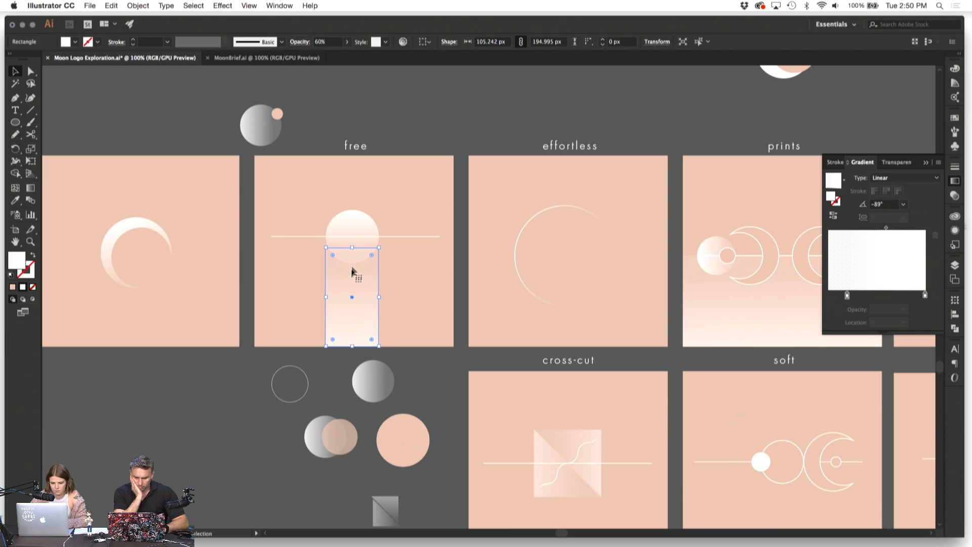
left_click(849, 295)
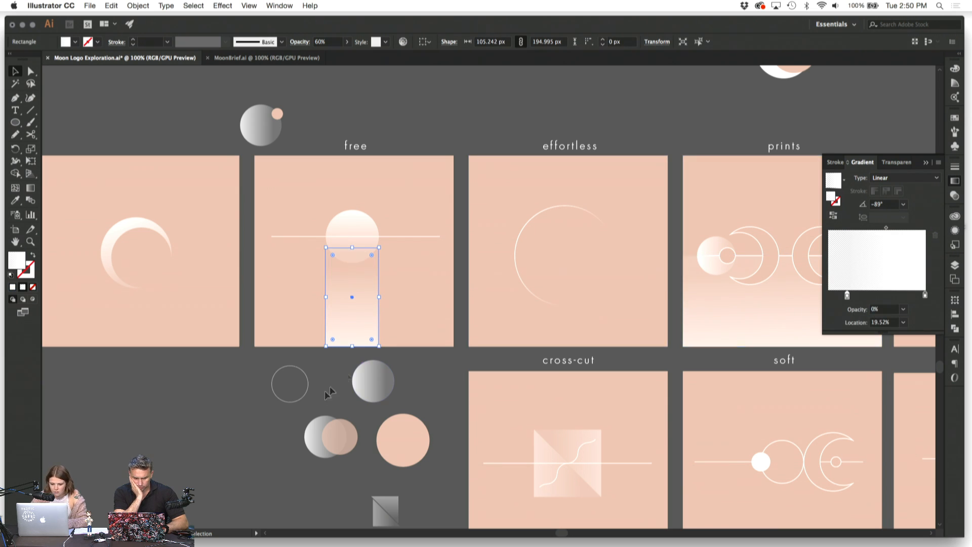
left_click(269, 442)
Step: Rotate the line on the "free" artboard to vertical and place it through the moon's centre, reaching the artboard's lower edge
scroll(269, 443, "right", 3)
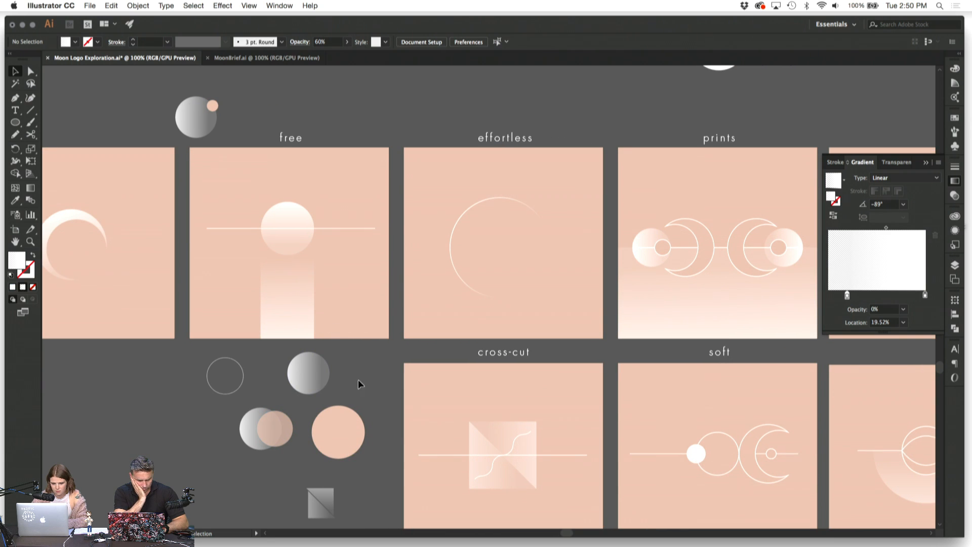
left_click(353, 229)
left_click(371, 389)
scroll(371, 390, "down", 1)
scroll(370, 390, "down", 2)
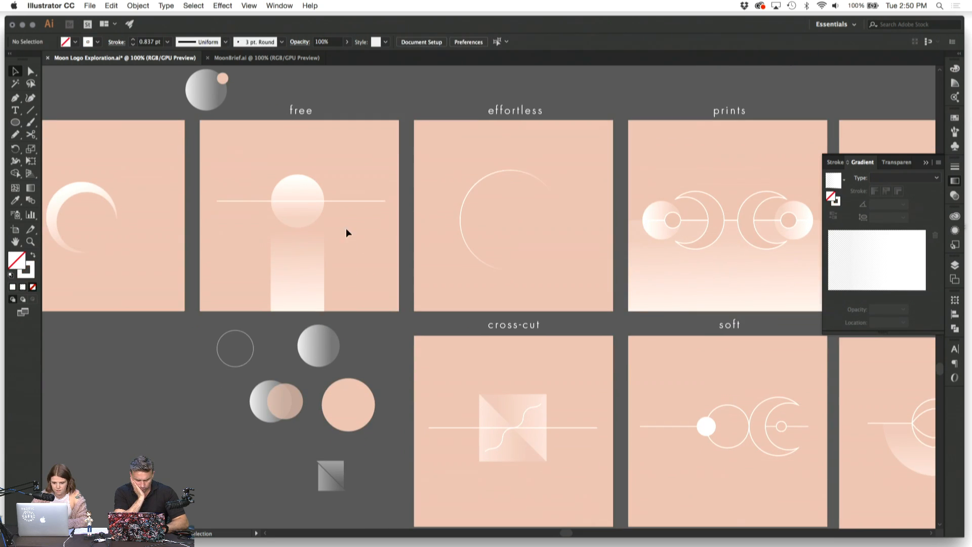
left_click(345, 201)
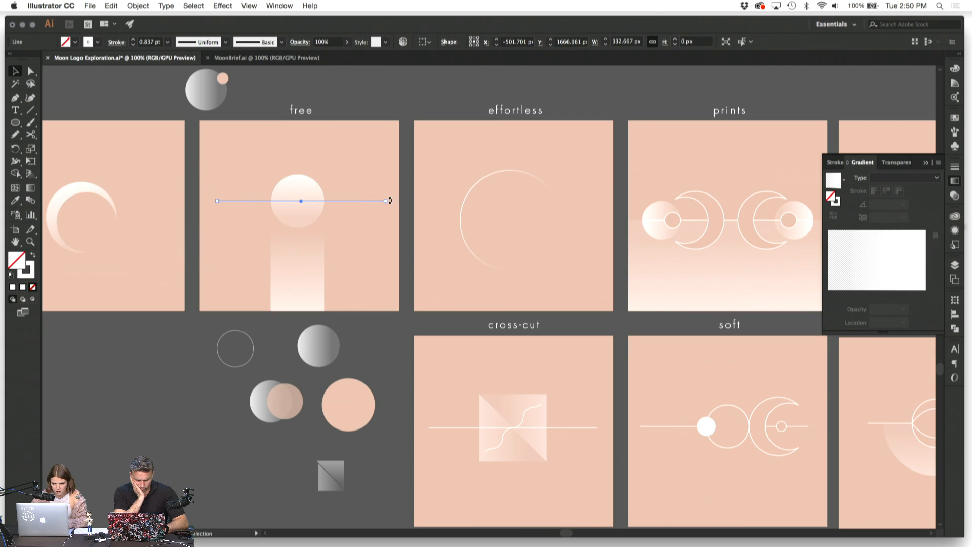
left_click_drag(390, 201, 299, 179)
left_click(324, 155)
left_click_drag(297, 178, 298, 178)
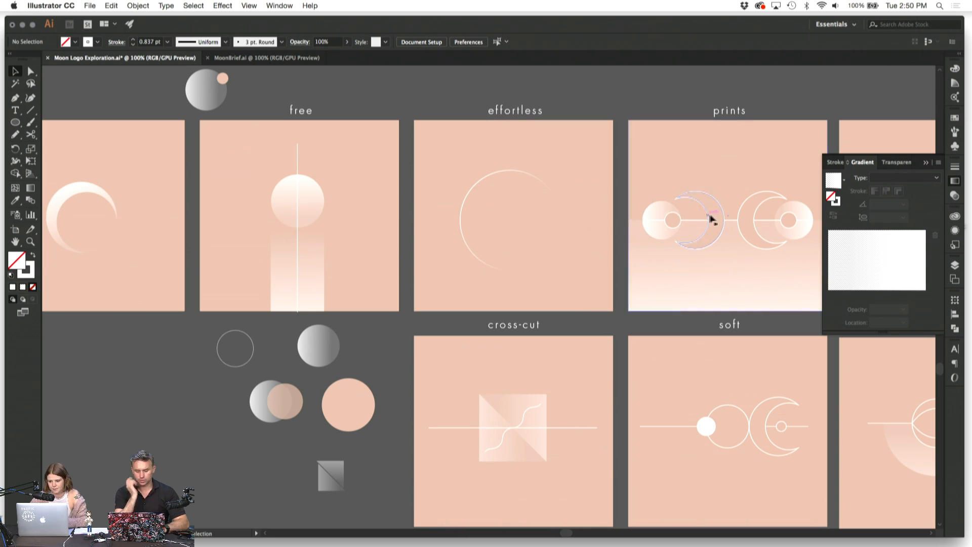
Step: Copy a crescent outline from the "prints" artboard onto the moon in the "free" artboard
left_click(710, 218)
left_click_drag(712, 218, 290, 193)
key("a")
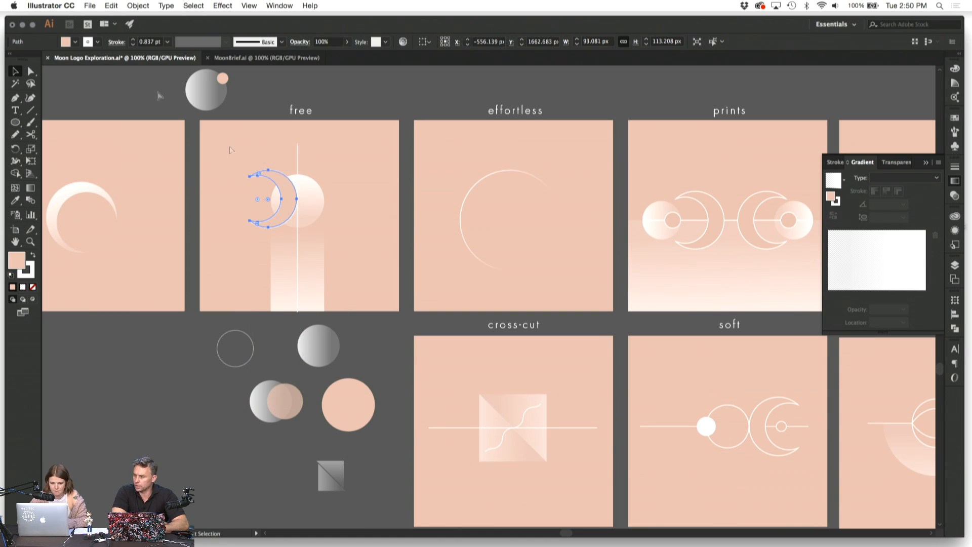
Step: Create a reflected copy of the crescent and arrange the two crescents back to back on either side of the vertical line
left_click(138, 6)
mouse_move(149, 19)
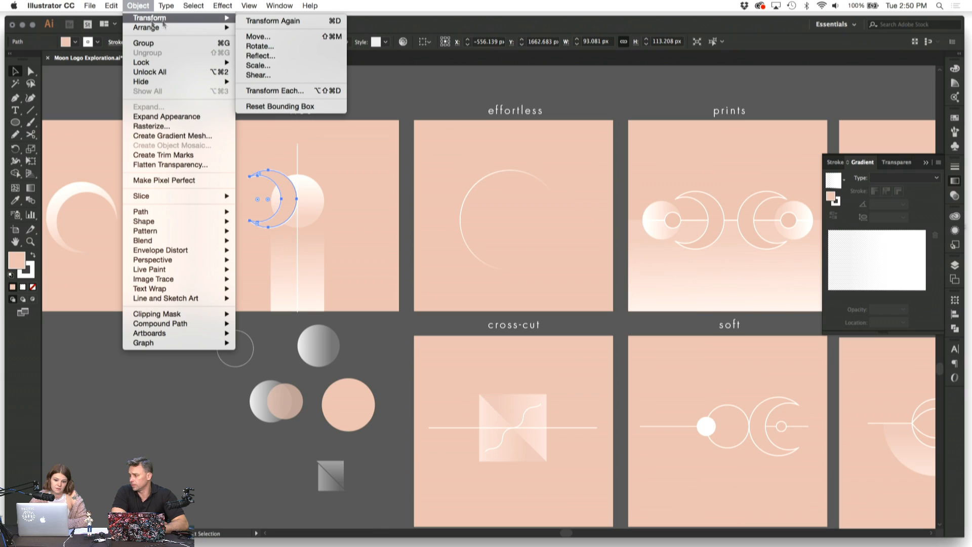
left_click(281, 55)
left_click(410, 295)
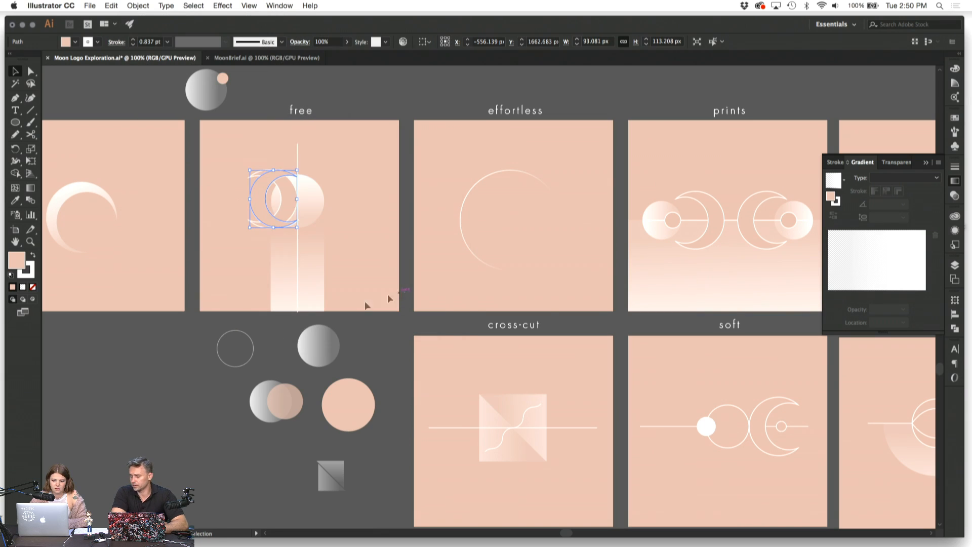
left_click(228, 297)
left_click_drag(261, 208, 306, 203)
left_click(195, 296)
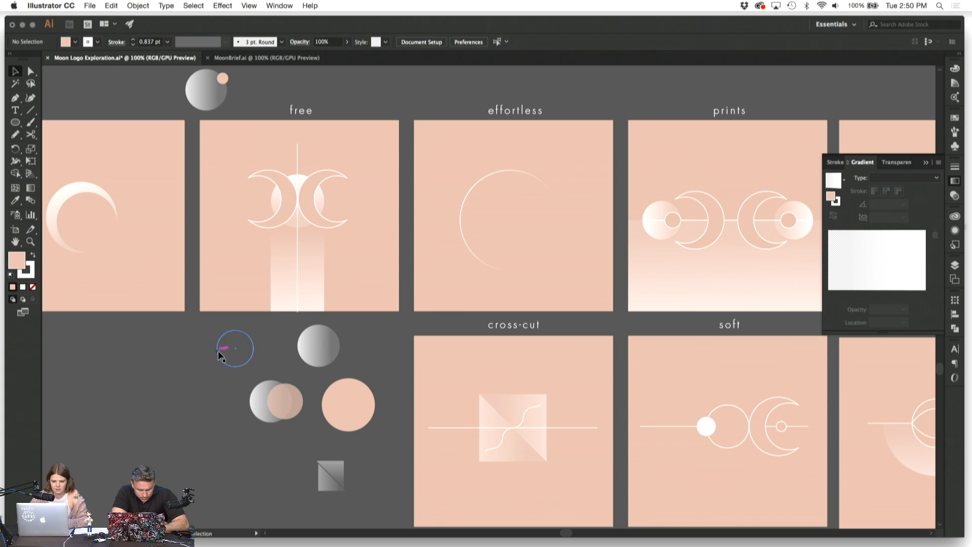
Step: Bring the gradient moon circle in front of the crescents and move the gradient pillar off the "free" artboard
key("super+equal")
scroll(218, 353, "left", 3)
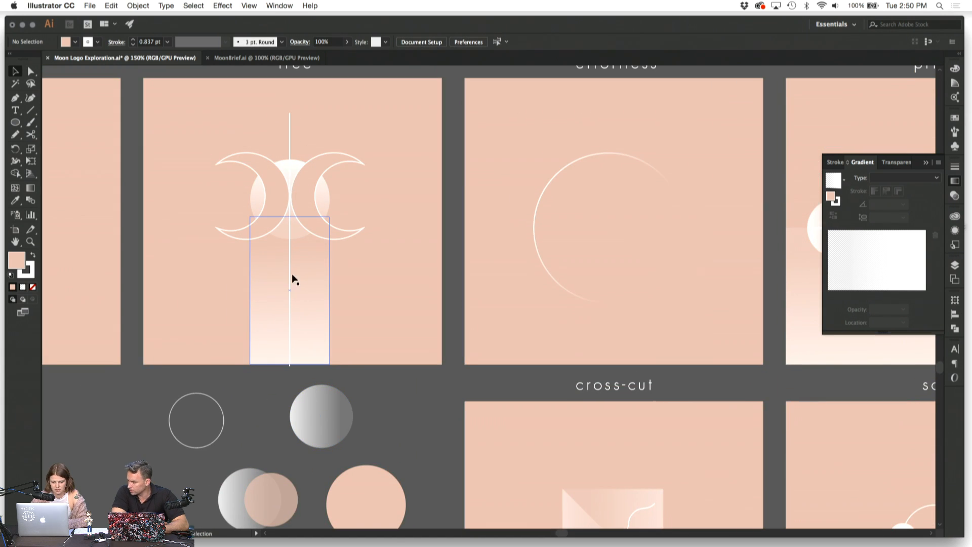
left_click(297, 168)
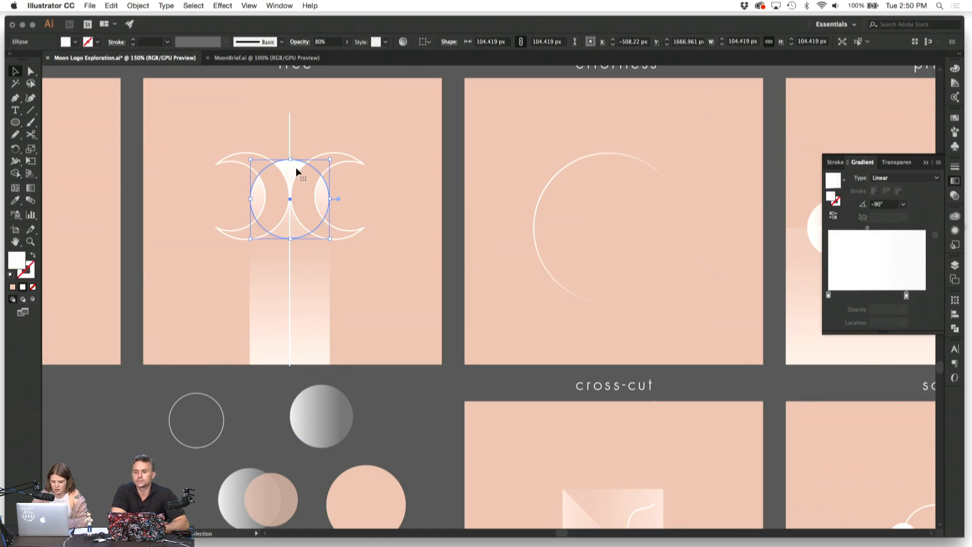
left_click(402, 224)
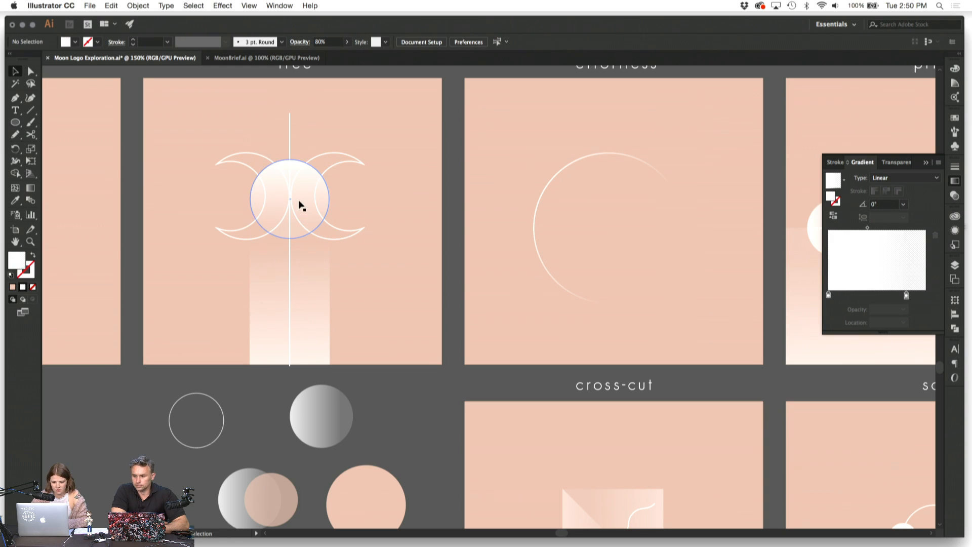
left_click_drag(315, 293, 466, 344)
left_click(412, 366)
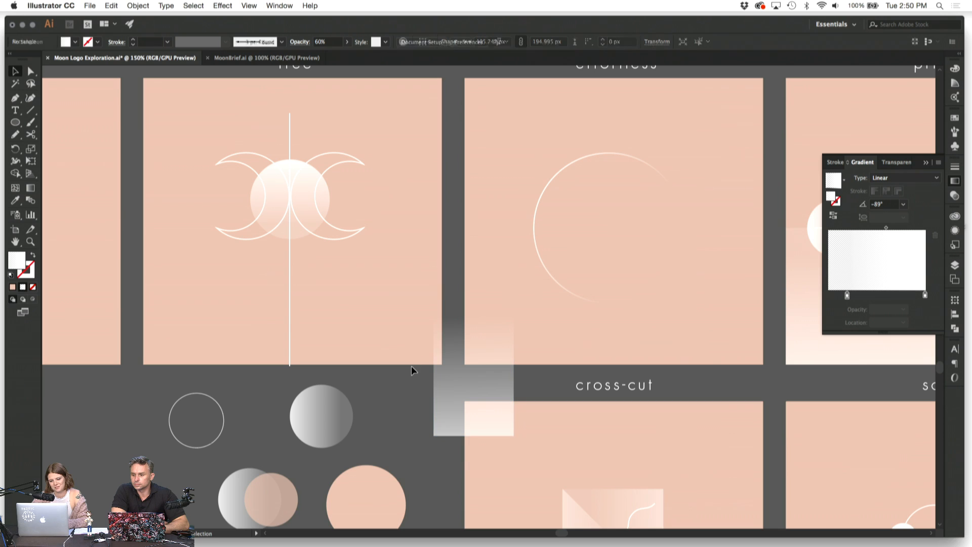
Step: Add a horizontal copy of the vertical line through the moon's centre by rotating it 90 degrees
left_click(290, 308)
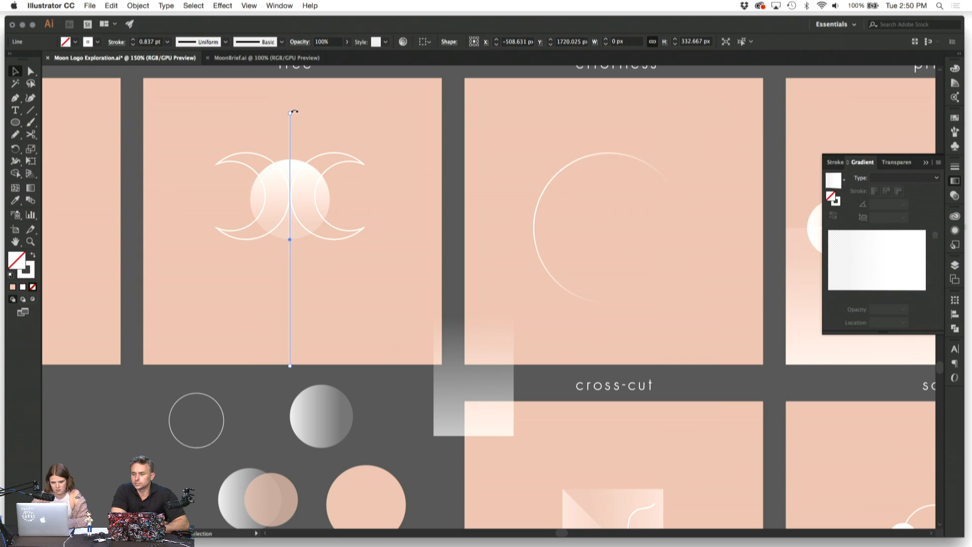
key("r")
left_click_drag(297, 112, 208, 197)
left_click(234, 292)
left_click(163, 144)
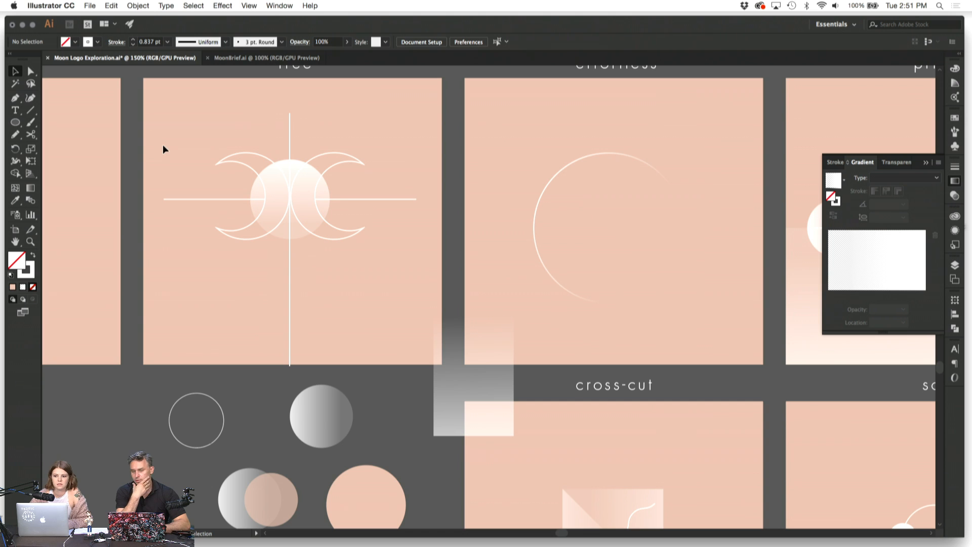
Step: Shorten the horizontal line equally at both ends so it stays within the width of the two crescents
left_click(30, 71)
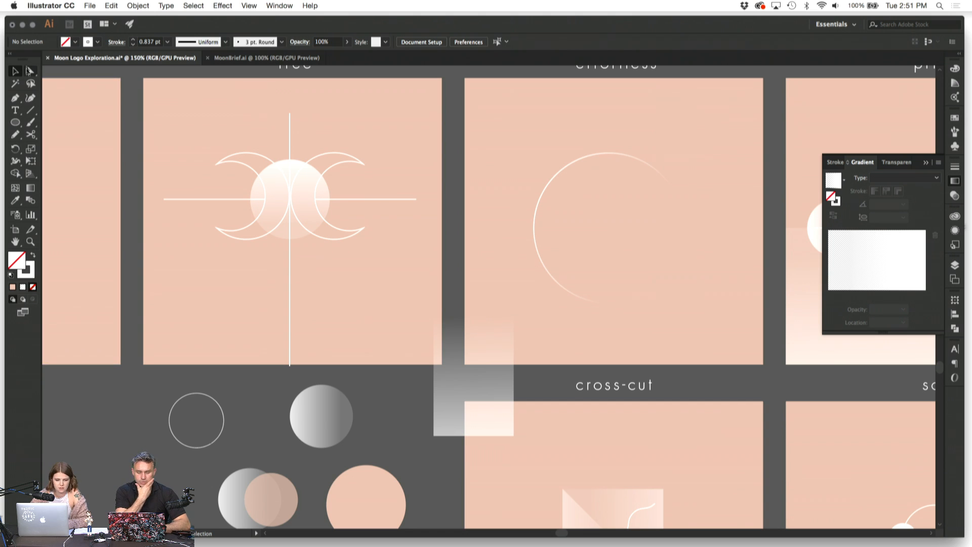
left_click(163, 200)
left_click_drag(163, 200, 227, 210)
left_click_drag(417, 200, 353, 199)
left_click(404, 205)
left_click(15, 70)
left_click(95, 173)
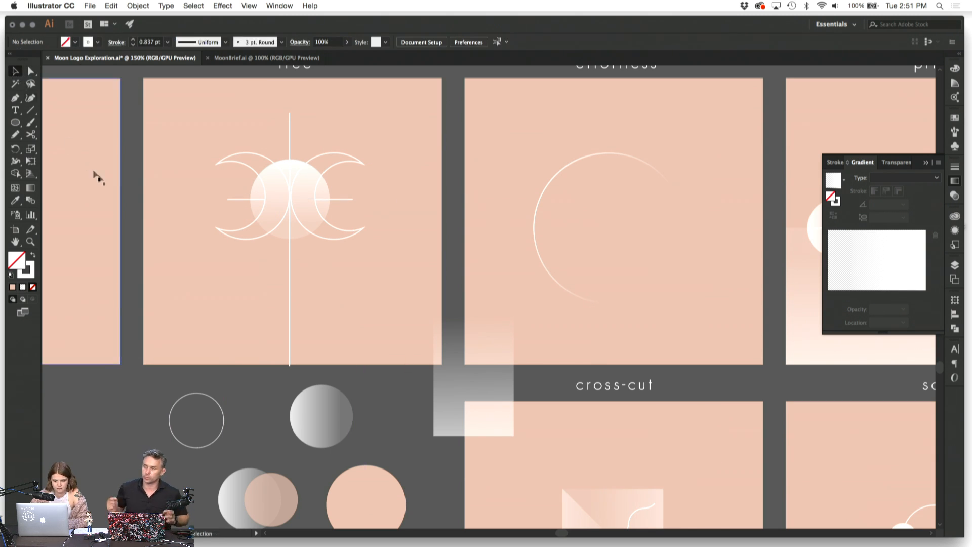
Step: Shift the shortened horizontal line slightly so it is centred on the vertical line
left_click(240, 198)
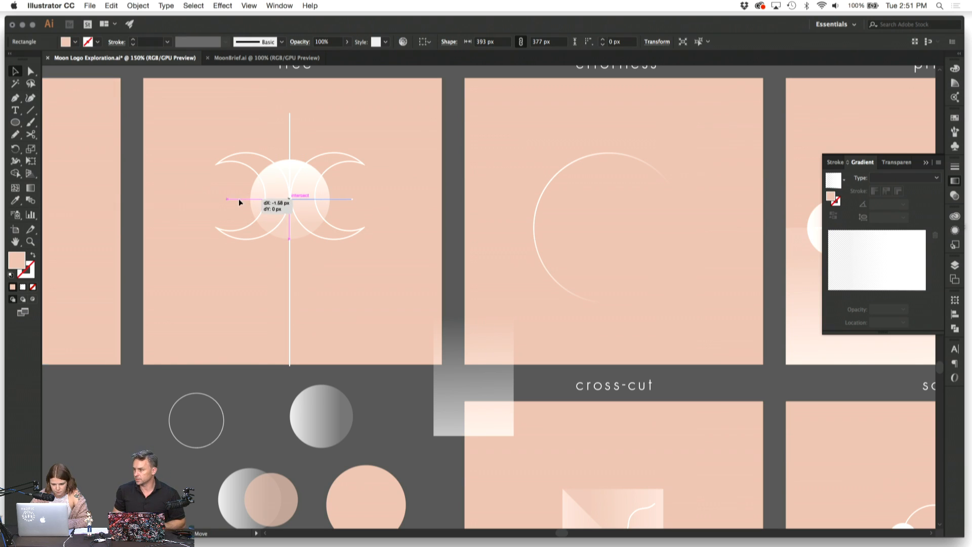
key("shift+x")
left_click(199, 197)
scroll(198, 201, "down", 2)
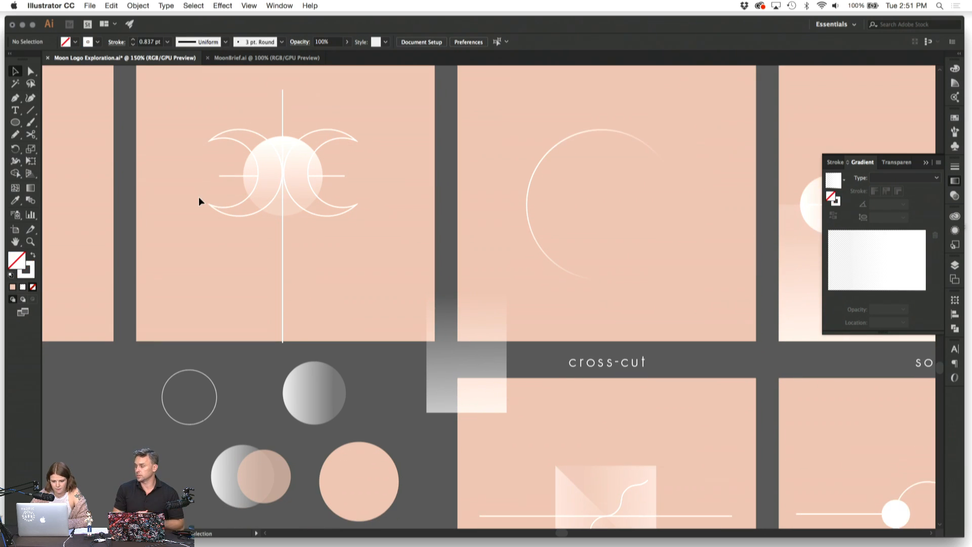
Step: Draw a circle about 10 px wide beyond the horizontal line's right end, with a white fill and no stroke
left_click(15, 122)
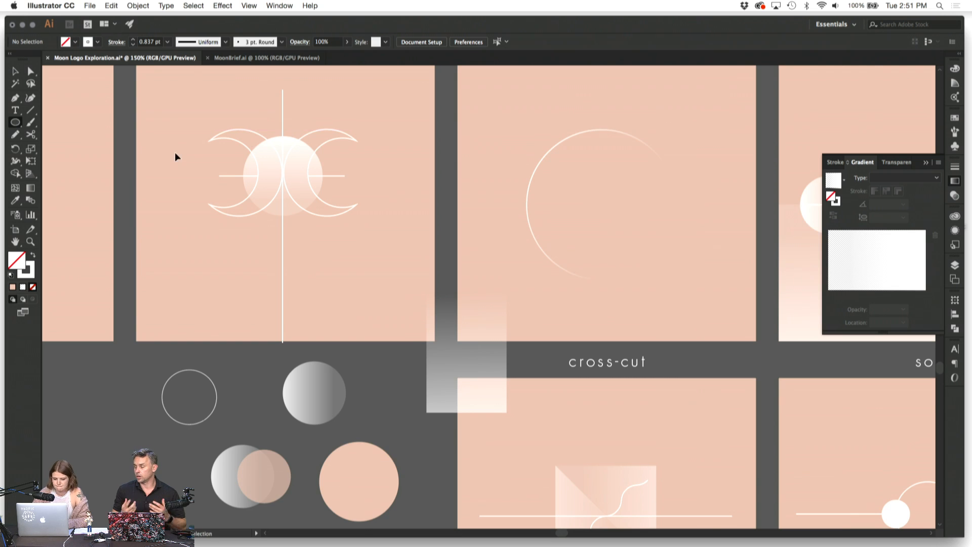
key("super+equal")
left_click_drag(307, 131, 316, 143)
left_click(32, 255)
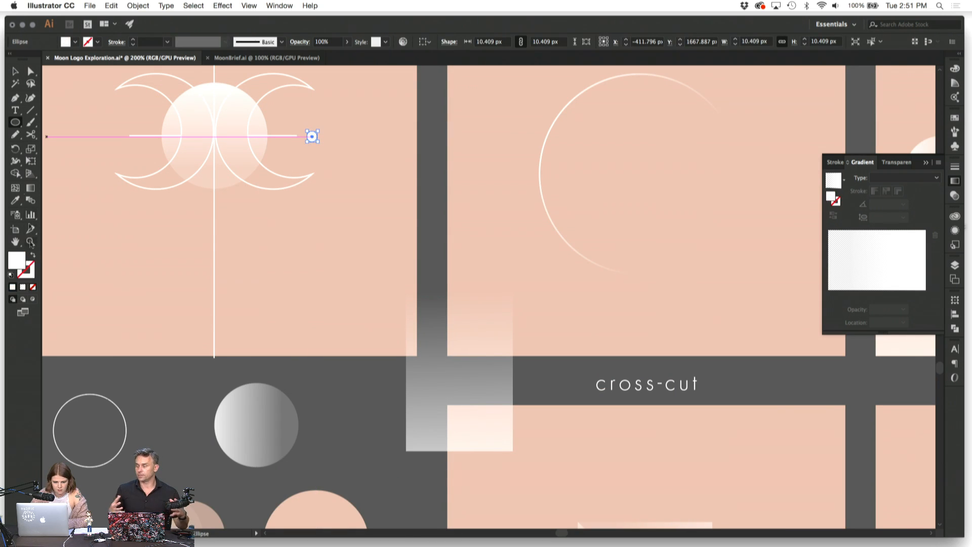
left_click(15, 71)
left_click(289, 253)
Step: Add a smaller copy of the white dot just outside the first one, aligned with the horizontal line
key("super+equal")
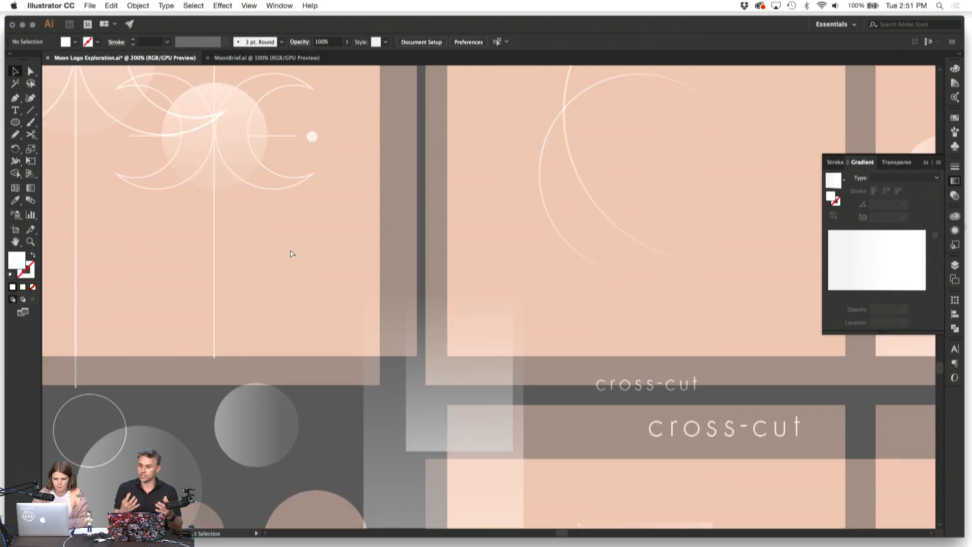
scroll(291, 249, "left", 4)
scroll(290, 249, "up", 3)
left_click_drag(385, 167, 400, 169)
left_click(439, 226)
left_click(454, 201)
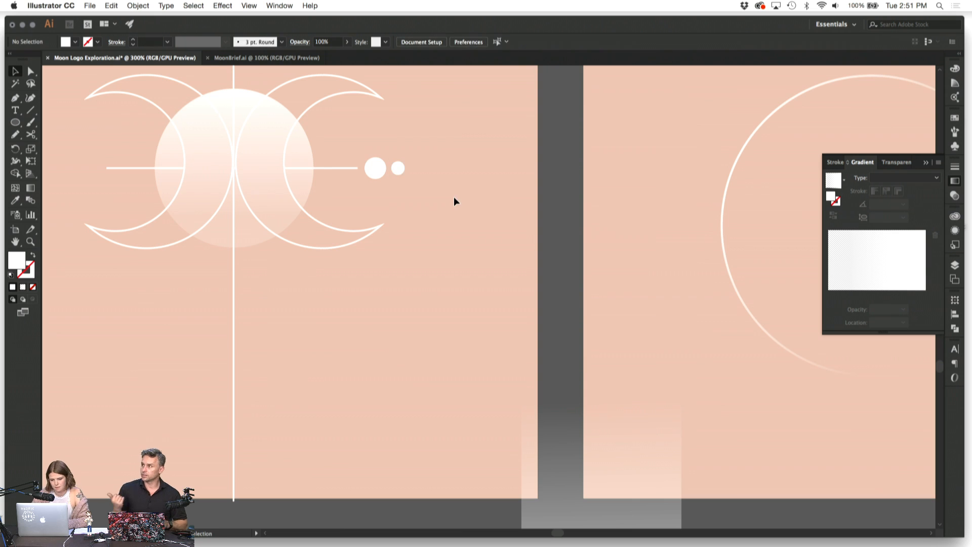
Step: Select both white dots and create a horizontally mirrored copy of the pair
key("super+minus")
key("super+minus")
key("super+minus")
key("super+minus")
key("super+equal")
key("super+equal")
key("super+equal")
scroll(454, 202, "left", 3)
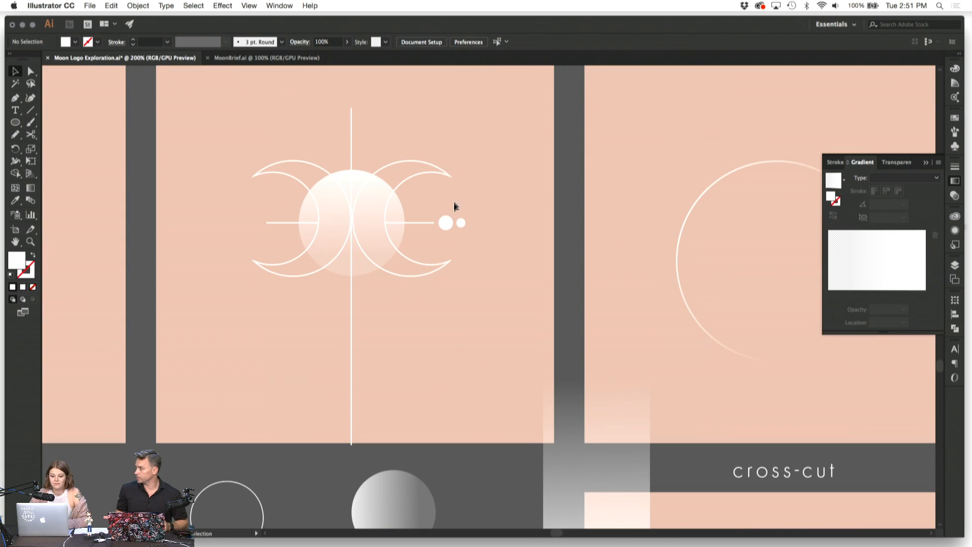
left_click(446, 226)
left_click(487, 228)
left_click(445, 220)
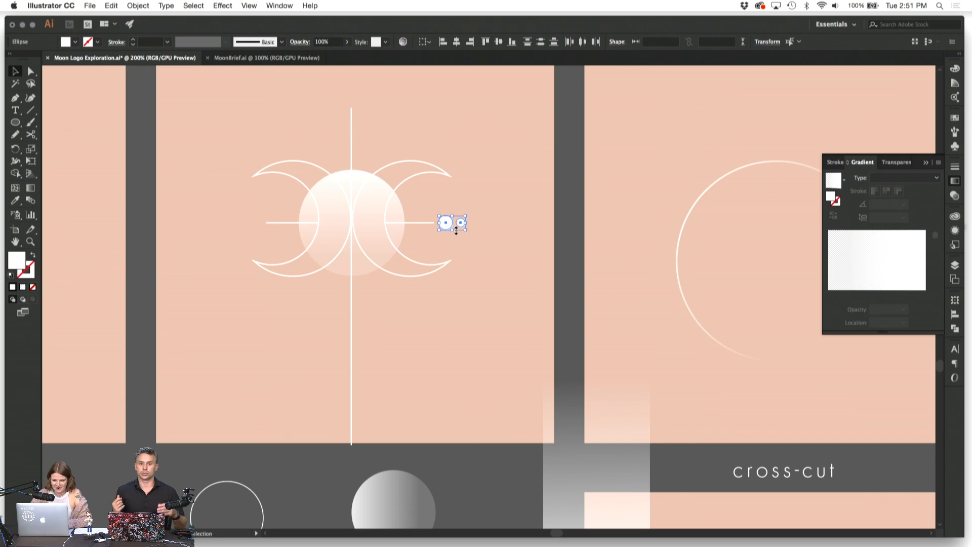
left_click_drag(471, 214, 417, 235)
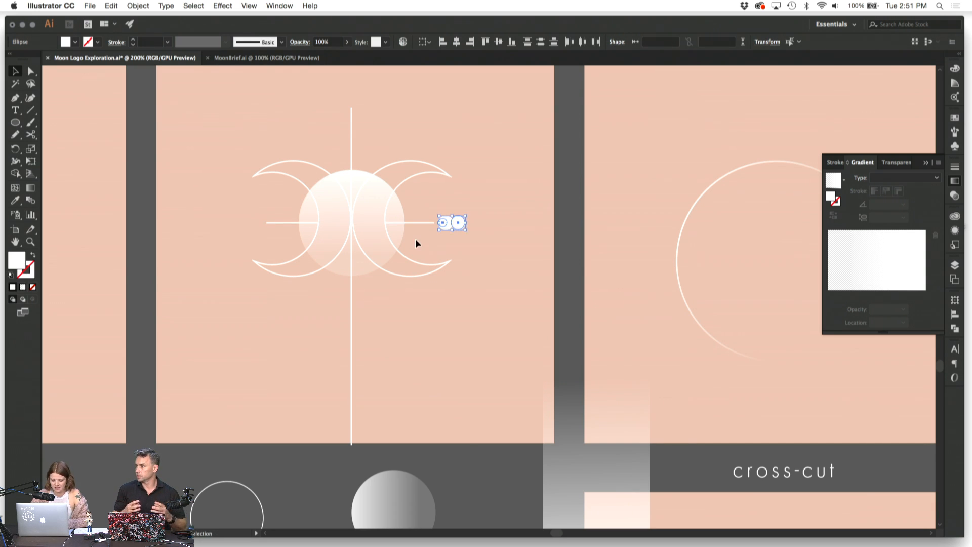
Step: Move the mirrored dots beyond the horizontal line's left end, matching the spacing of the pair on the right
left_click(493, 256)
left_click_drag(444, 225, 255, 231)
left_click(231, 253)
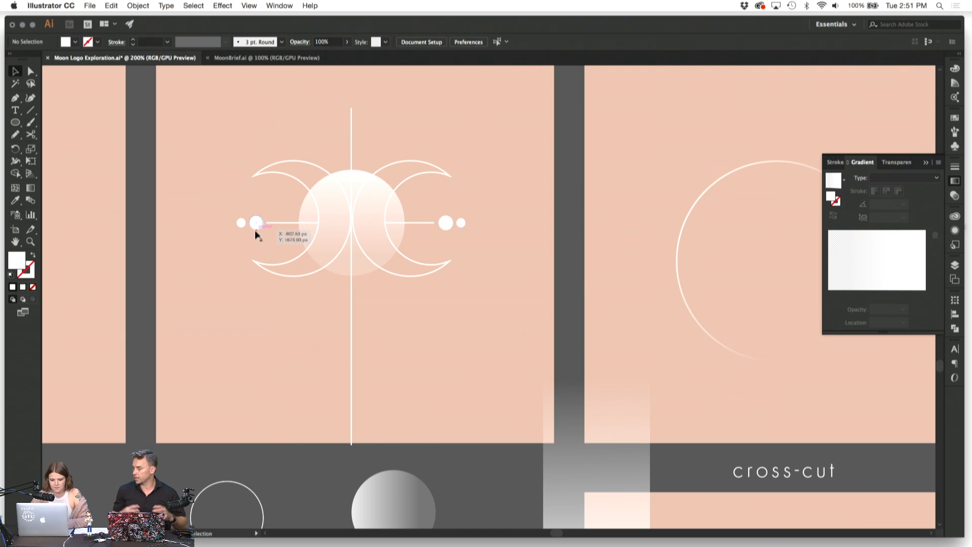
left_click(255, 228)
left_click(235, 267)
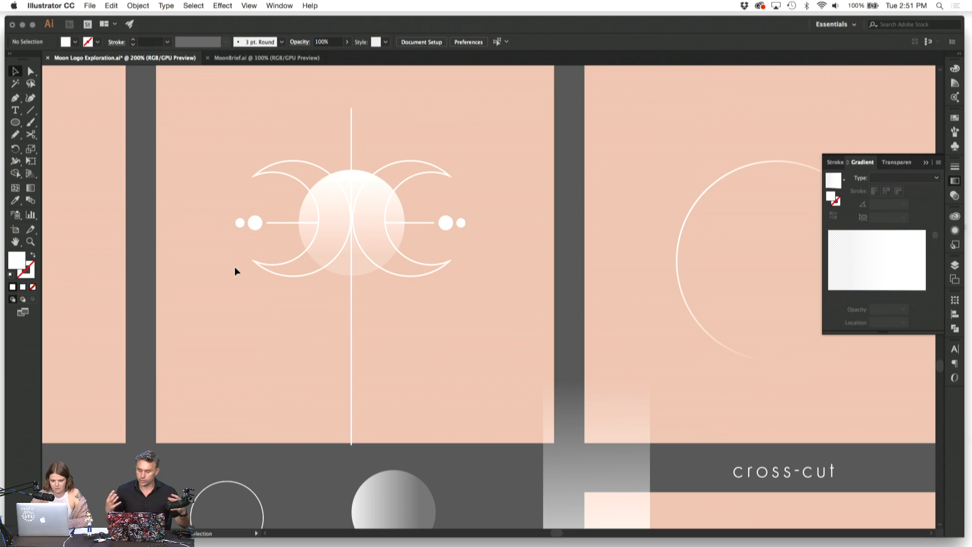
Step: Shift the right crescent slightly inward so its outer curve meets the emblem's central vertical line
scroll(372, 260, "up", 5)
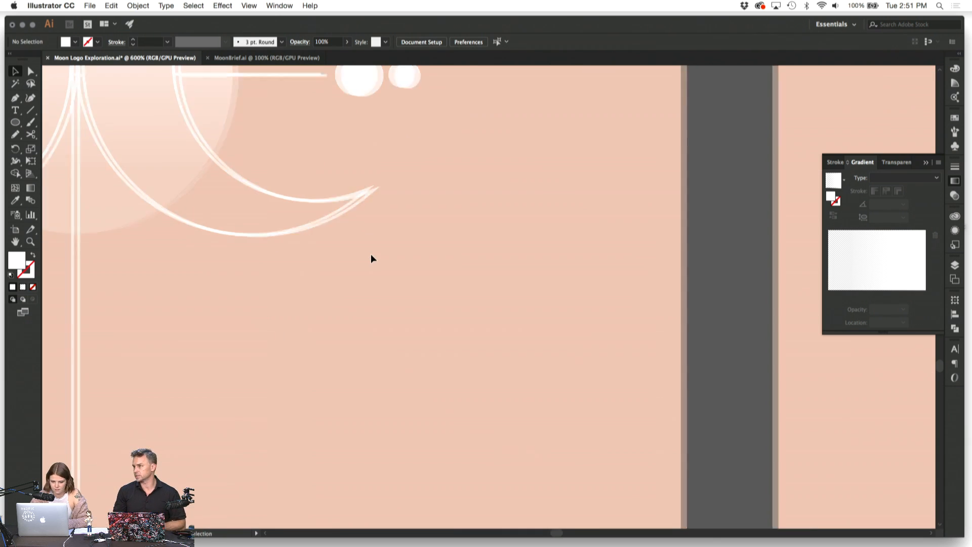
left_click(398, 217)
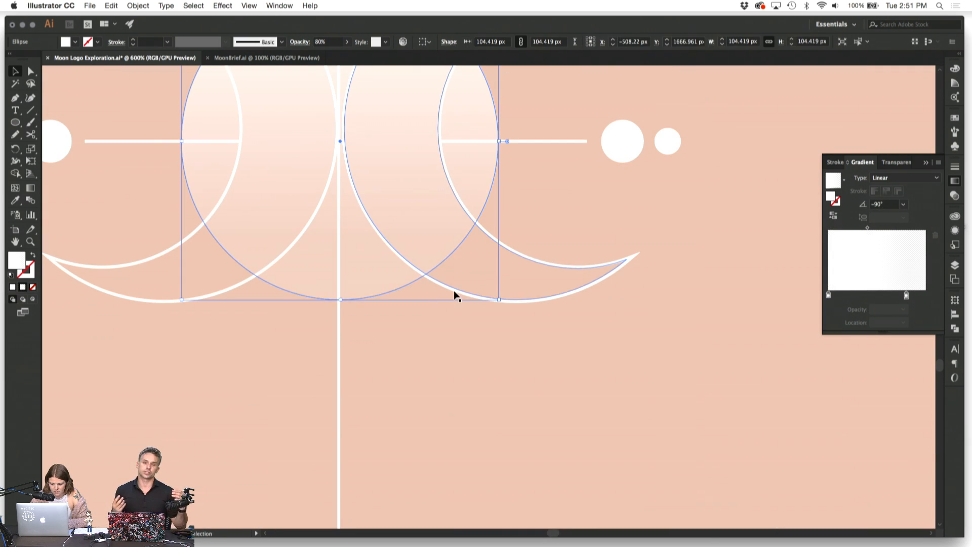
left_click_drag(454, 290, 450, 291)
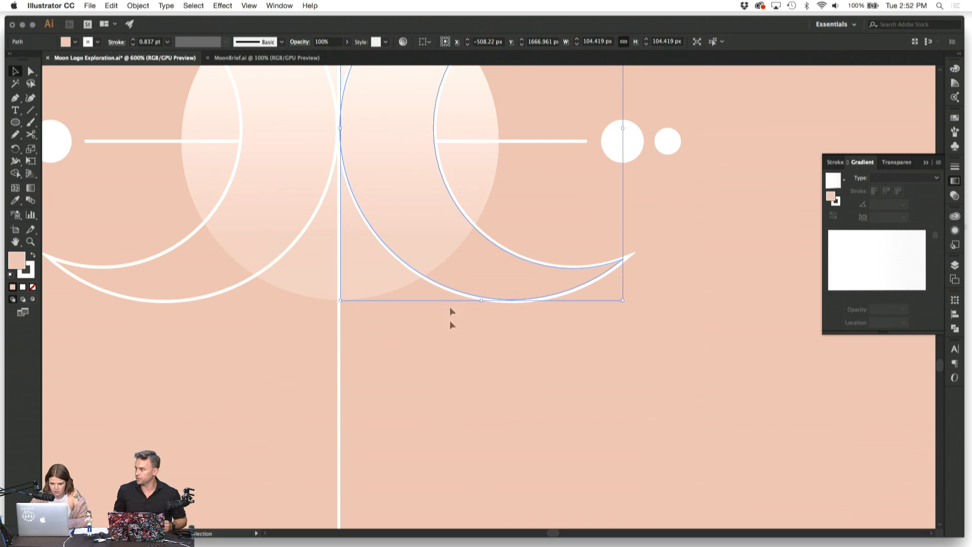
left_click(461, 389)
scroll(461, 389, "down", 10)
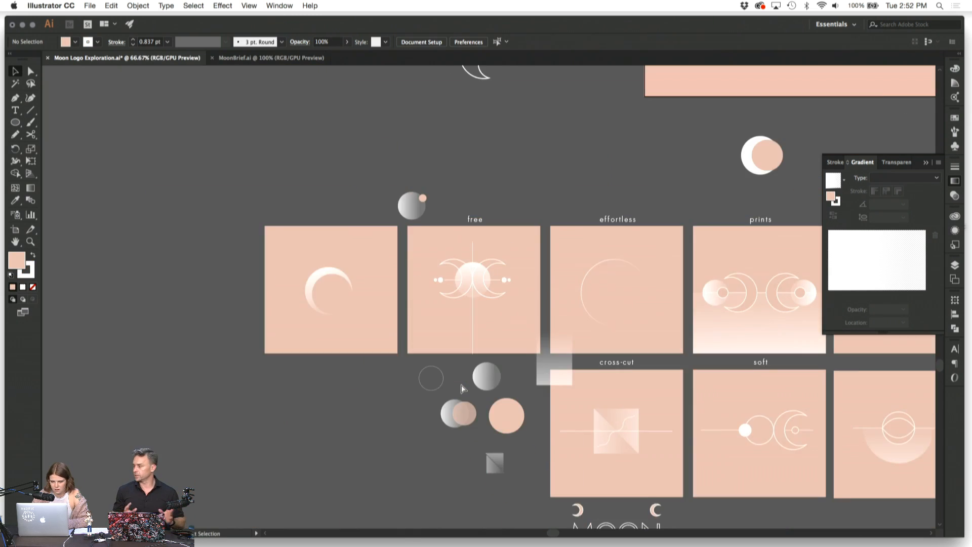
Step: Select the two white dots on the emblem's right side and move them slightly farther from the horizontal line's end
key("super+equal")
key("super+equal")
key("super+equal")
key("super+equal")
key("super+equal")
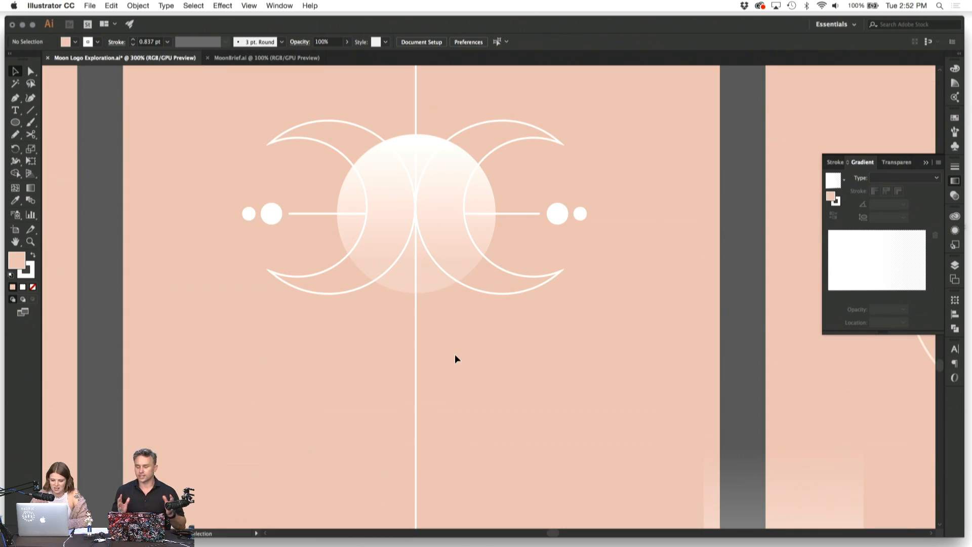
left_click(582, 214)
left_click(560, 213, "shift")
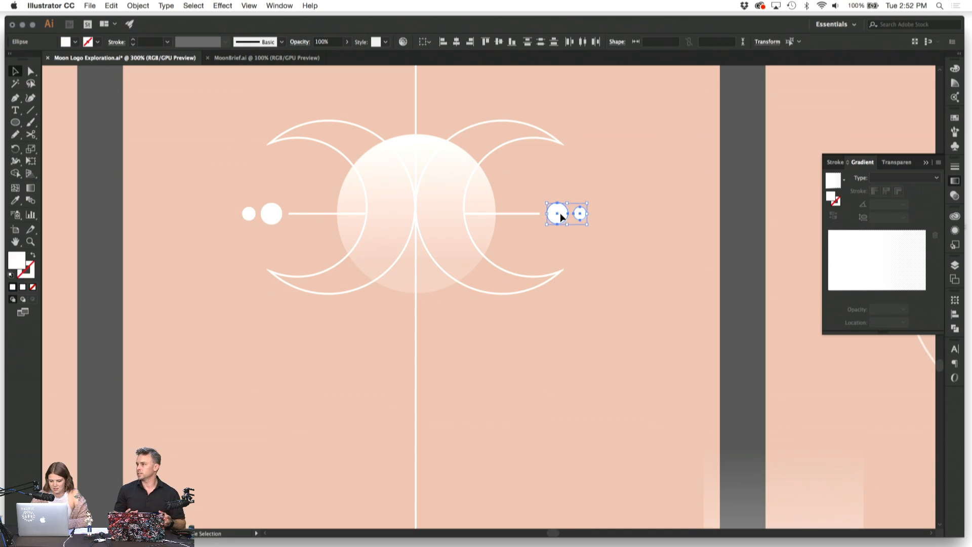
left_click_drag(560, 213, 564, 214)
Step: Move the left pair of white dots slightly outward to match the spacing on the right
left_click_drag(268, 220, 269, 220)
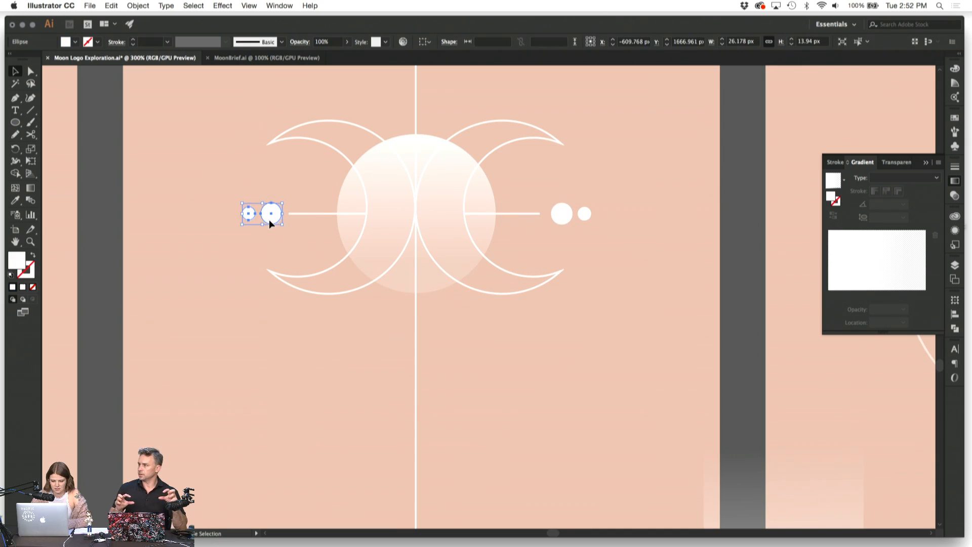
key("Left")
key("Left")
key("Left")
left_click(223, 252)
left_click(246, 217)
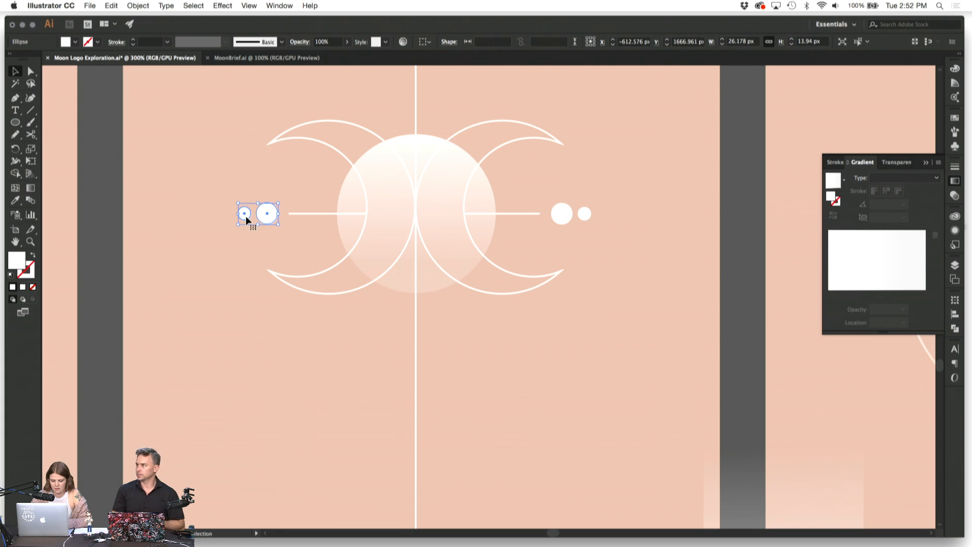
Step: Move the small outer dot on each side slightly farther from its larger neighbour, keeping both sides symmetrical
key("a")
left_click(580, 216)
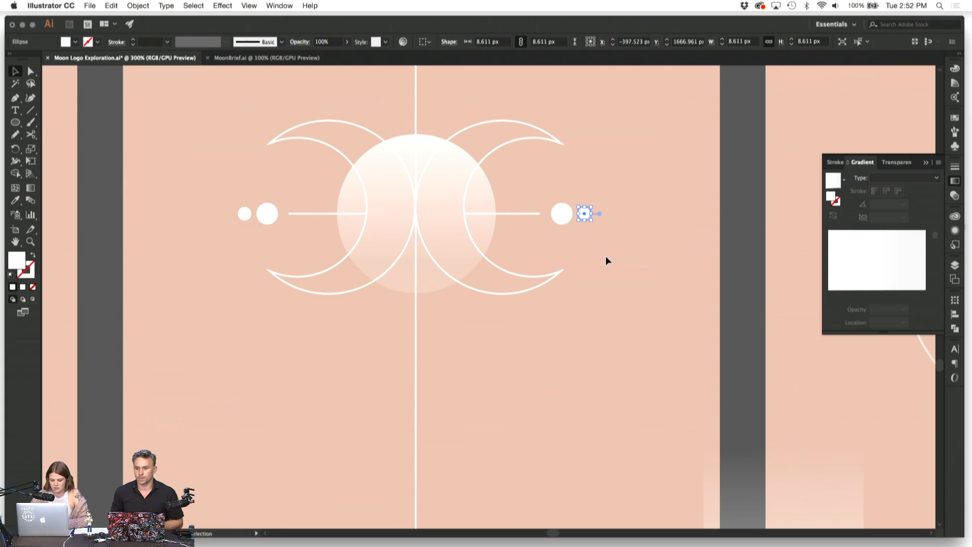
left_click_drag(584, 213, 588, 213)
left_click_drag(243, 214, 238, 214)
left_click(202, 272)
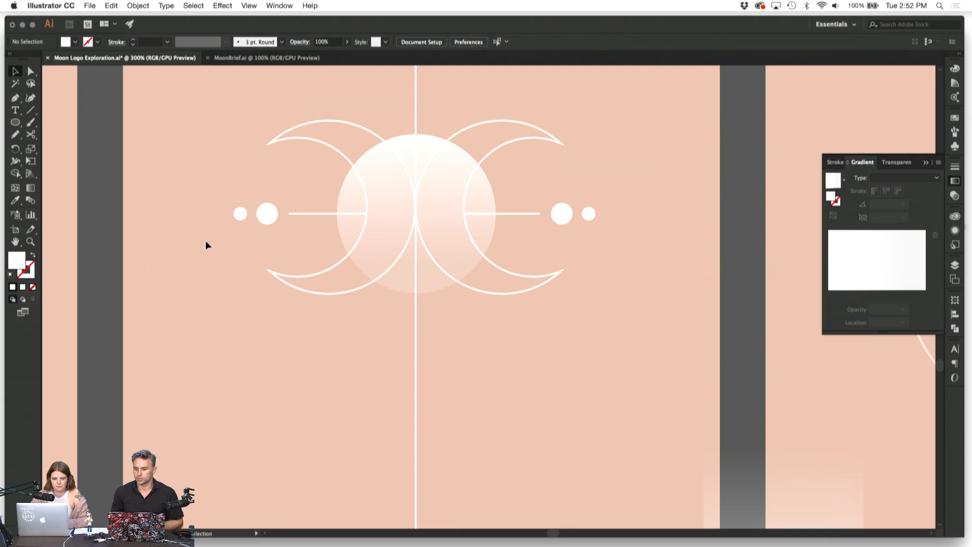
Step: Move both complete dot pairs a little farther outward from the ends of the horizontal line
left_click_drag(213, 234, 267, 214)
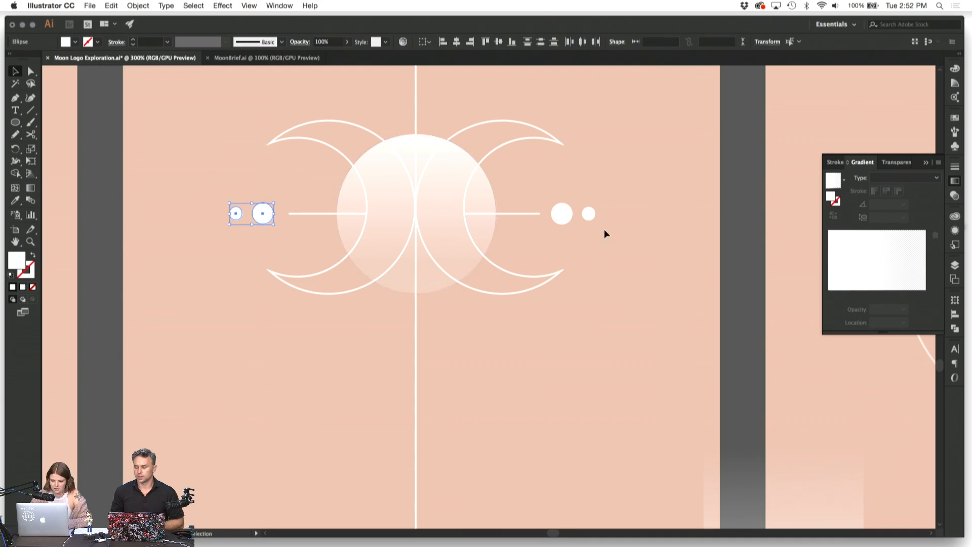
left_click_drag(603, 228, 565, 213)
left_click(623, 187)
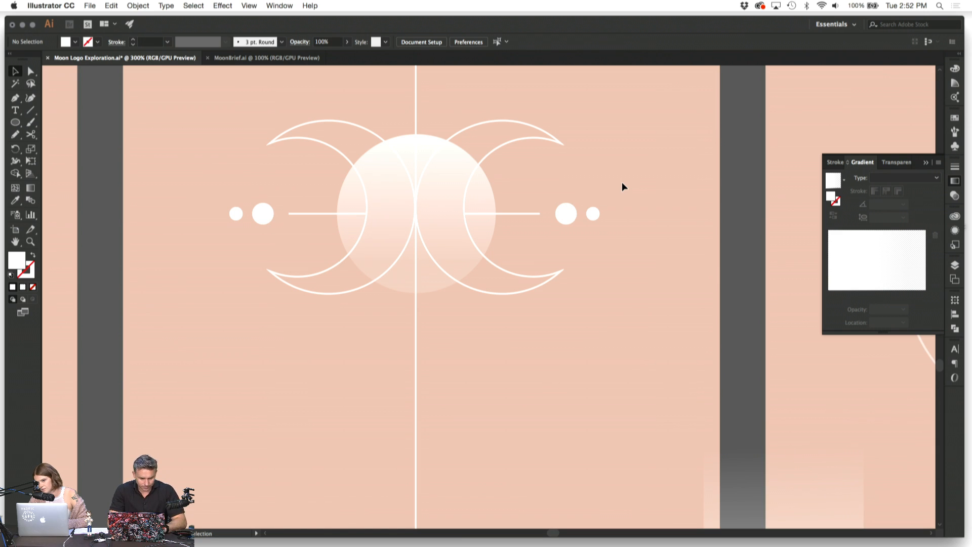
Step: Examine the whole emblem's balance and dot spacing on the "free" artboard
key("super+minus")
key("super+minus")
key("super+minus")
key("super+equal")
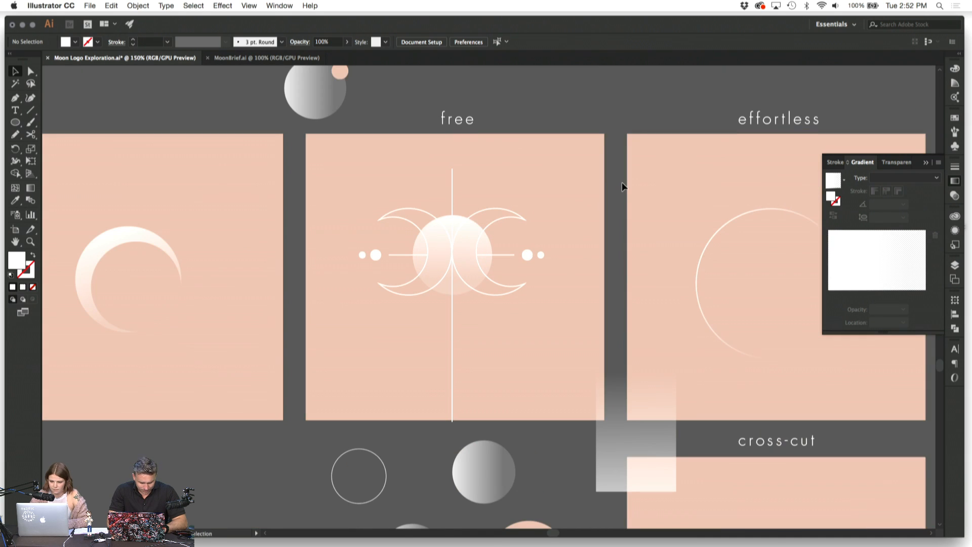
scroll(622, 182, "right", 1)
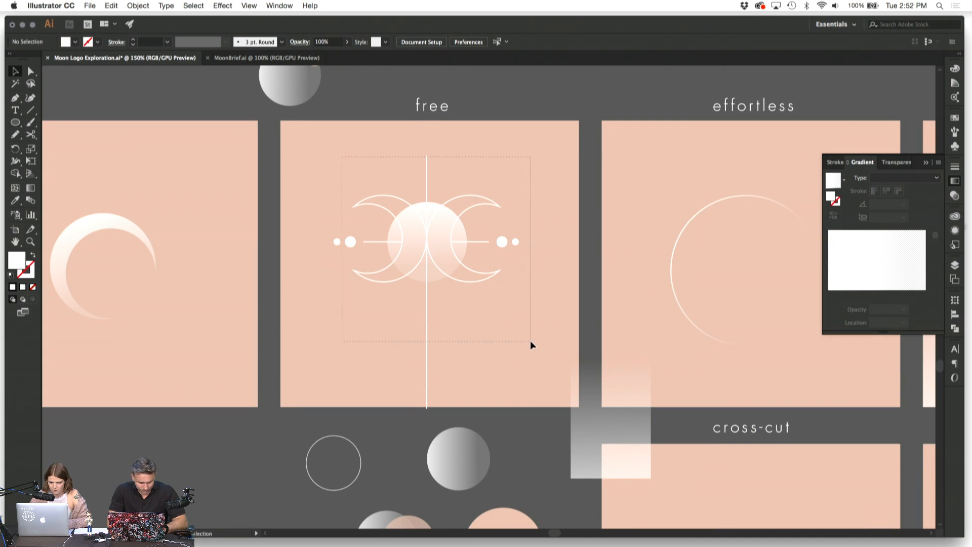
left_click_drag(531, 340, 530, 340)
left_click(551, 275)
Step: Duplicate the outermost small dot on the right and space the copy farther out, level with the other dots
key("super+equal")
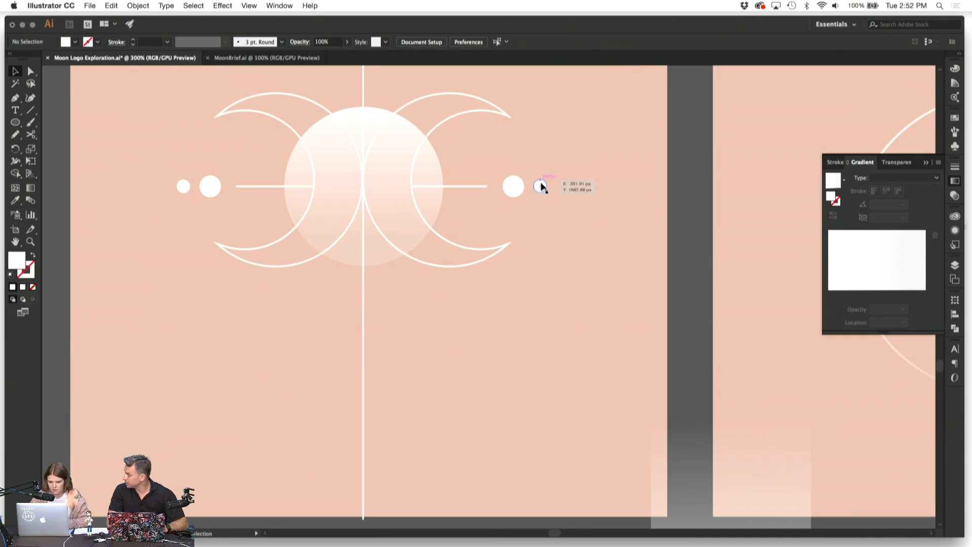
left_click_drag(541, 186, 542, 184)
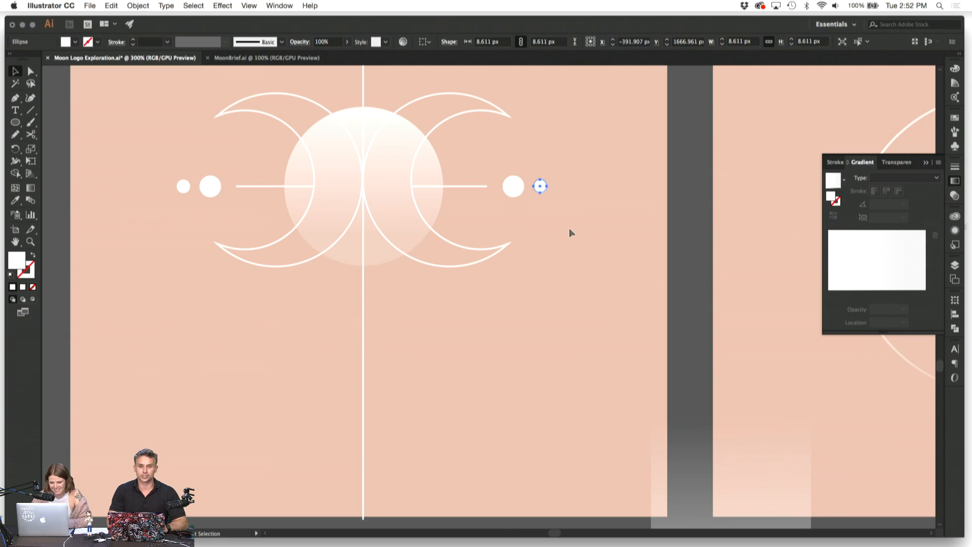
key("Right")
key("Right")
key("Right")
key("Right")
key("Right")
key("Right")
key("Right")
key("Right")
key("Right")
key("Right")
key("Right")
key("Right")
key("Right")
key("Right")
key("Right")
key("Right")
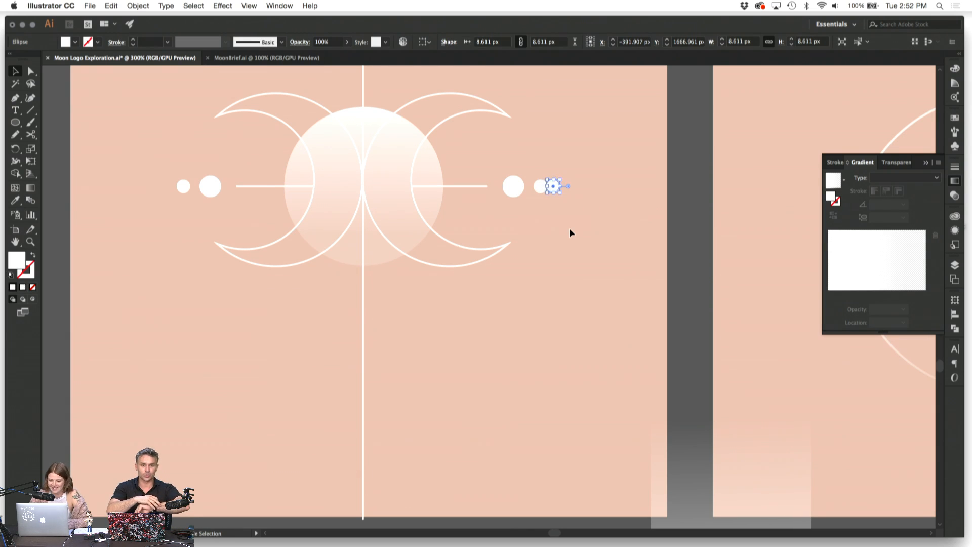
key("super+shift+a")
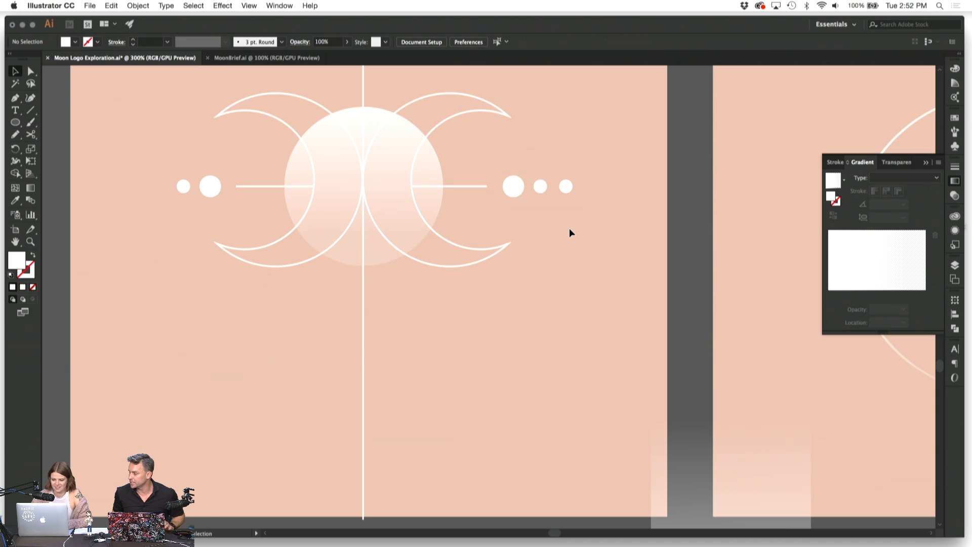
Step: Move the extra small dot onto the vertical line below the gradient moon
left_click_drag(568, 188, 364, 328)
left_click(457, 387)
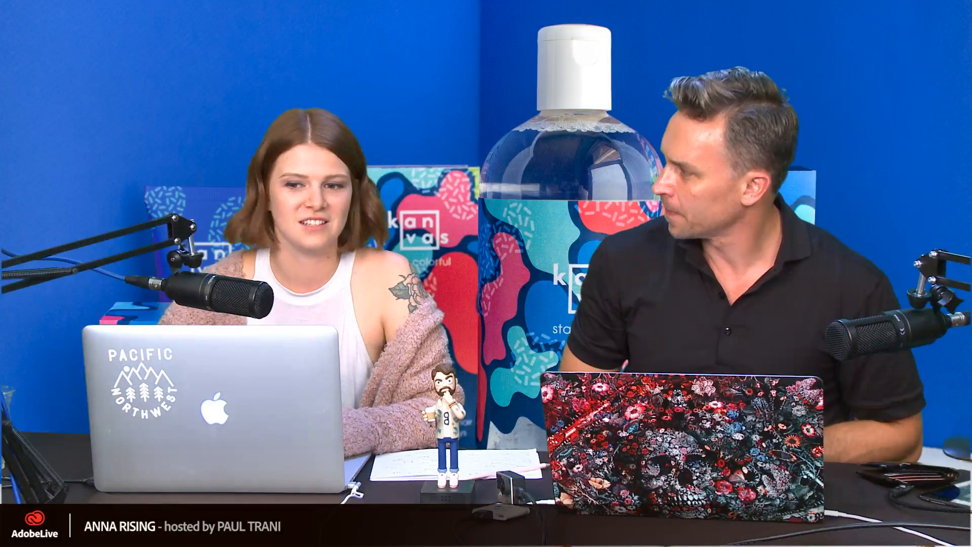